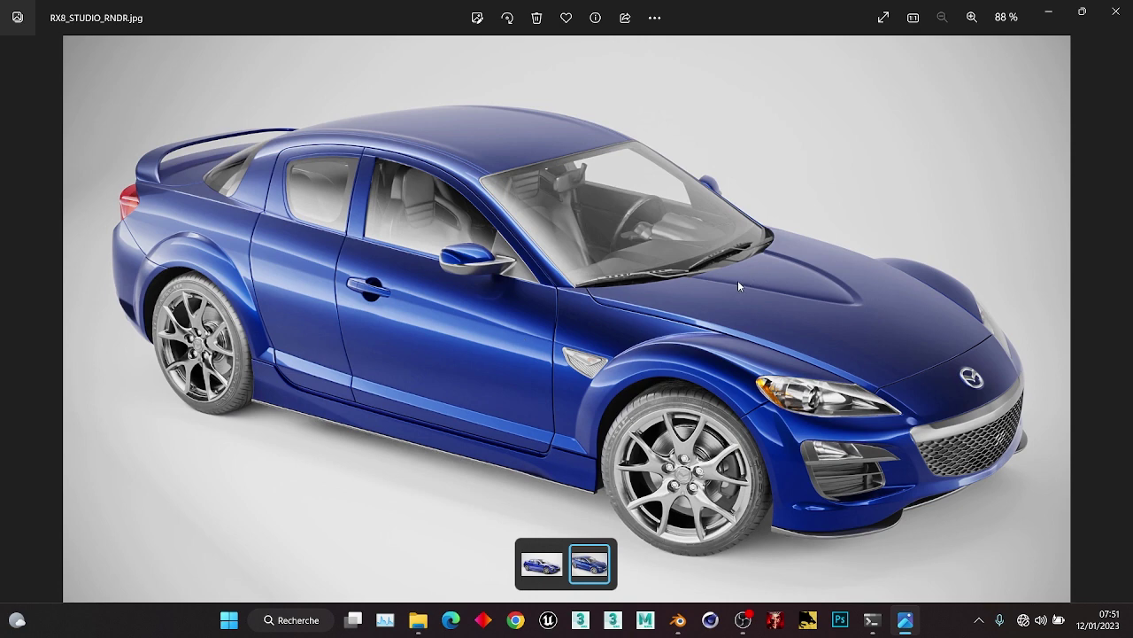
# Compare the two reference renders of the blue car, 001_Front_Fstorm.jpg and RX8_STUDIO_RNDR.jpg.
pyautogui.press('Left')
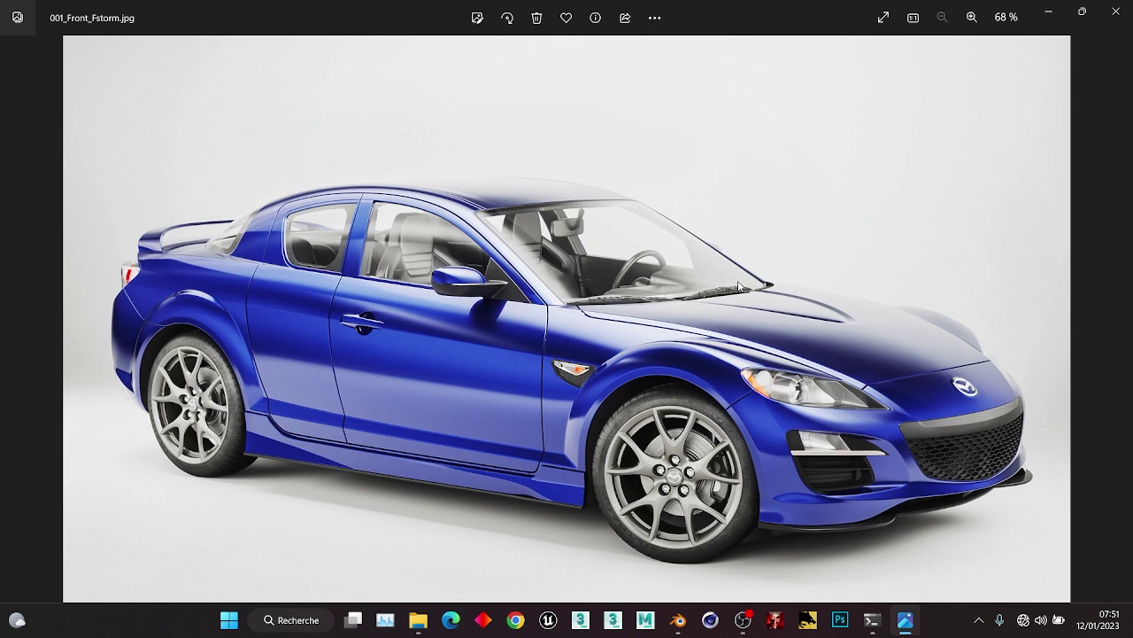
pyautogui.press('Right')
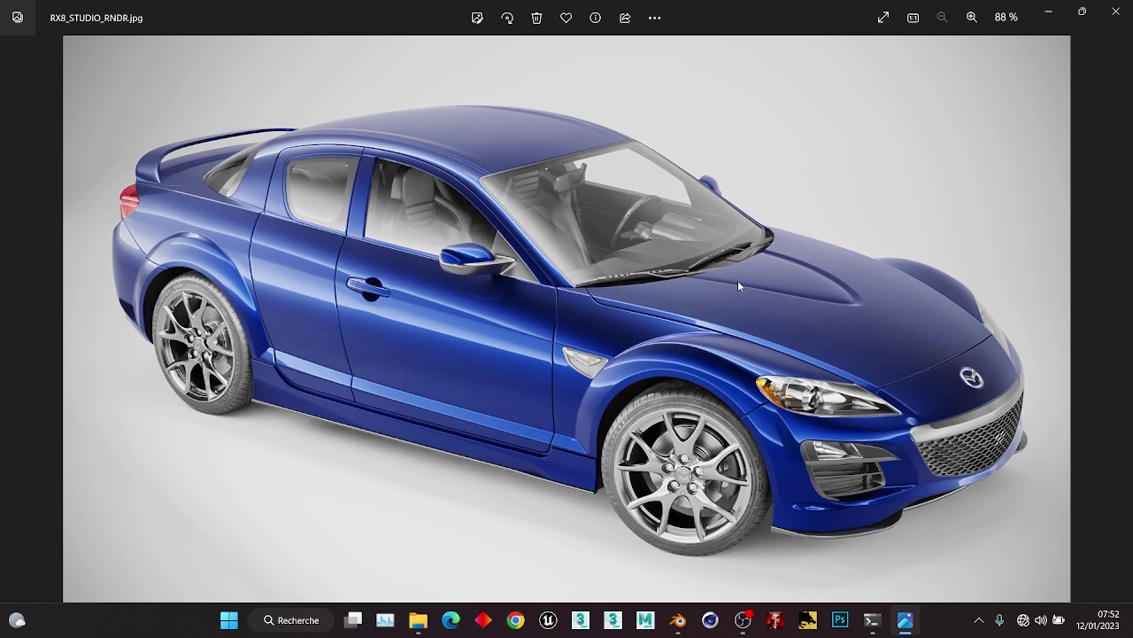
pyautogui.press('Left')
pyautogui.press('Right')
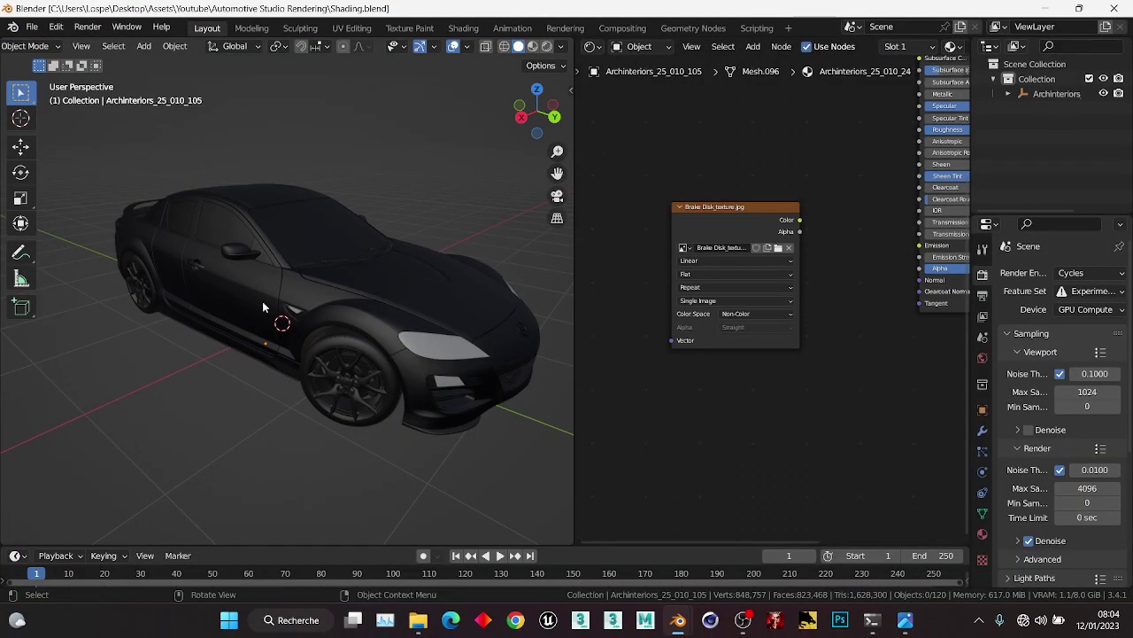
# Switch to Blender and set the shader editor's shader type to World.
pyautogui.moveTo(262, 301); pyautogui.dragTo(403, 318, button='middle')
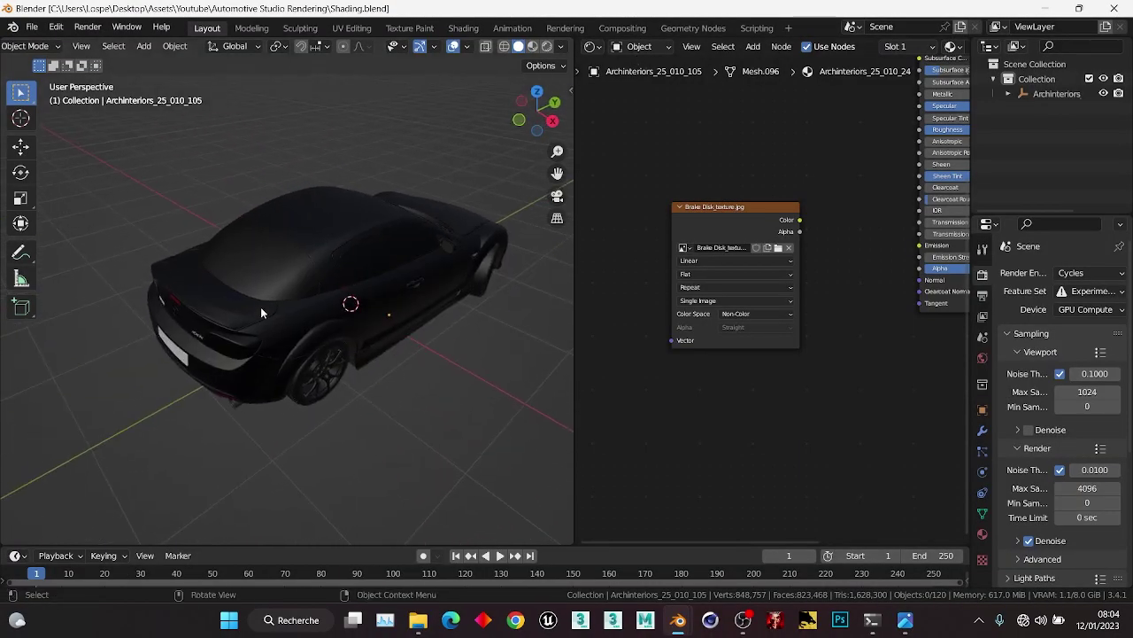
pyautogui.moveTo(260, 306); pyautogui.dragTo(335, 347, button='middle')
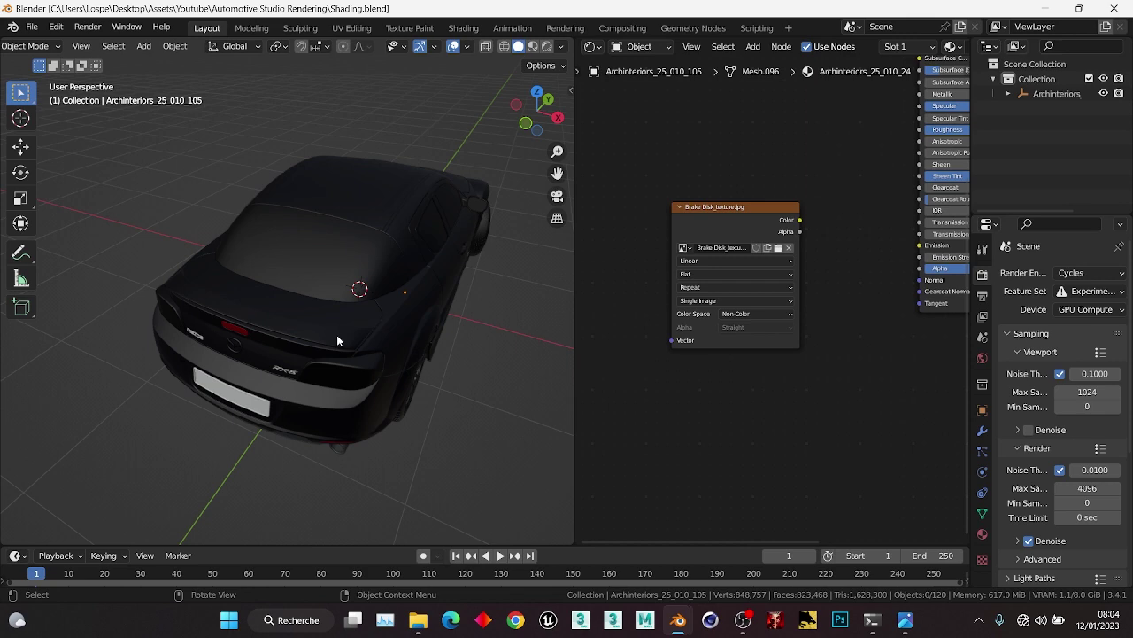
pyautogui.moveTo(337, 340); pyautogui.dragTo(249, 340, button='middle')
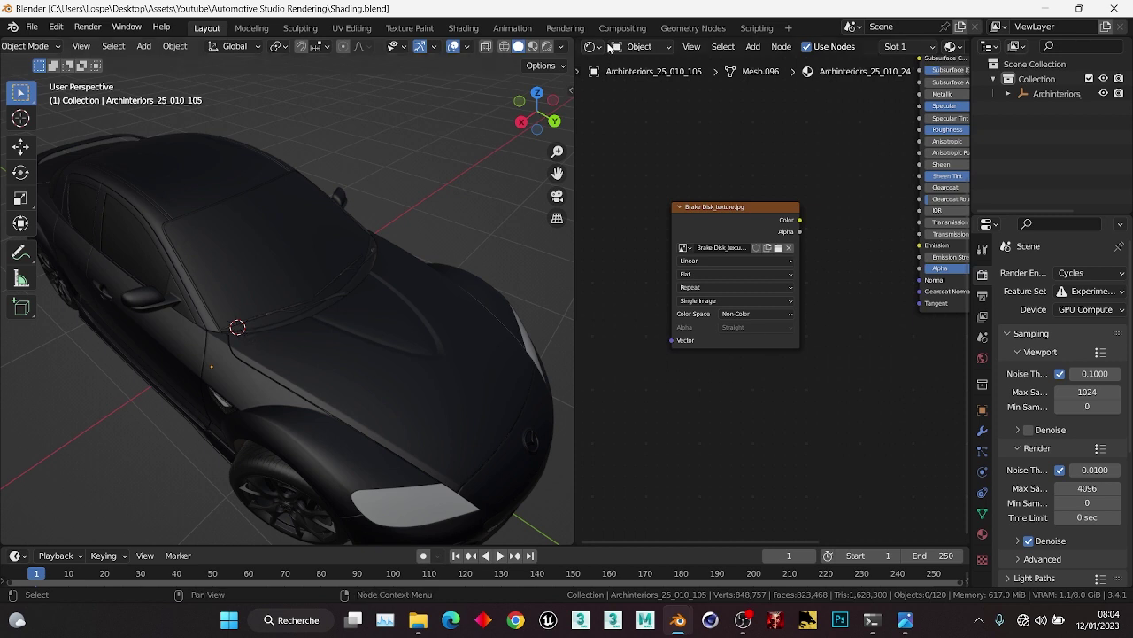
pyautogui.click(644, 50)
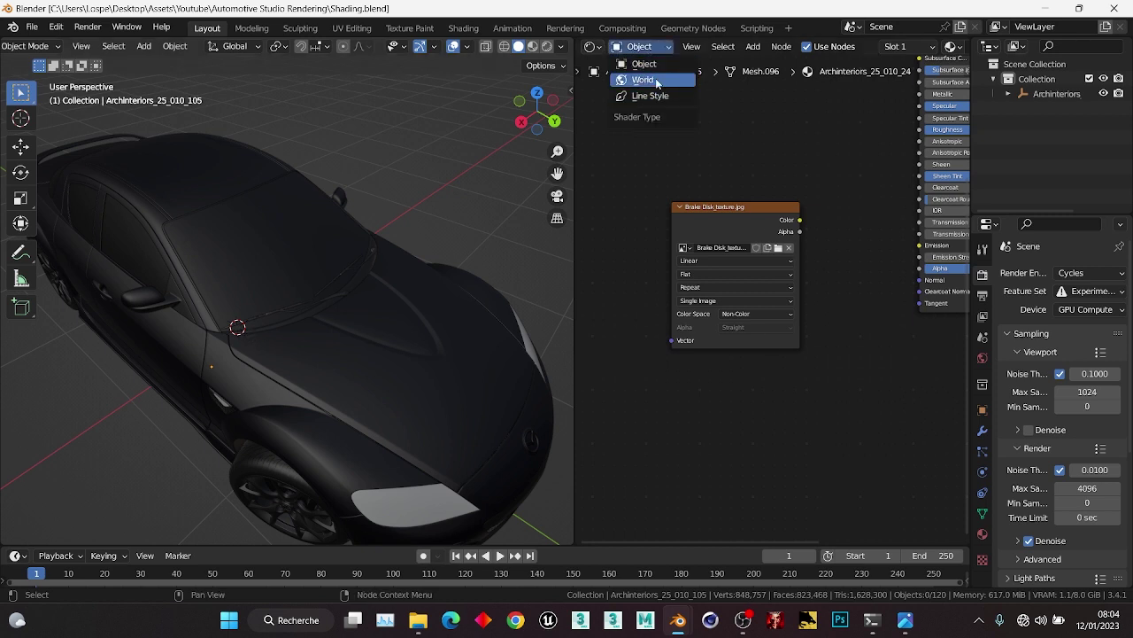
pyautogui.click(639, 76)
pyautogui.press('Home')
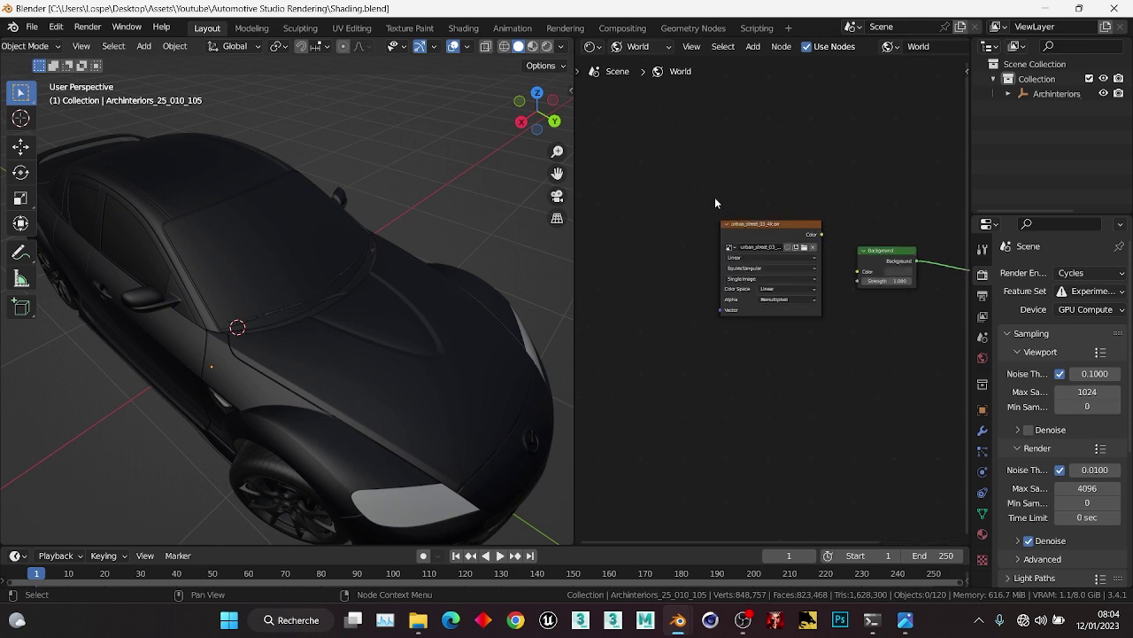
# Search the add-ons preferences for "wrangl" to check whether Node Wrangler is enabled, and close the preferences.
pyautogui.click(55, 26)
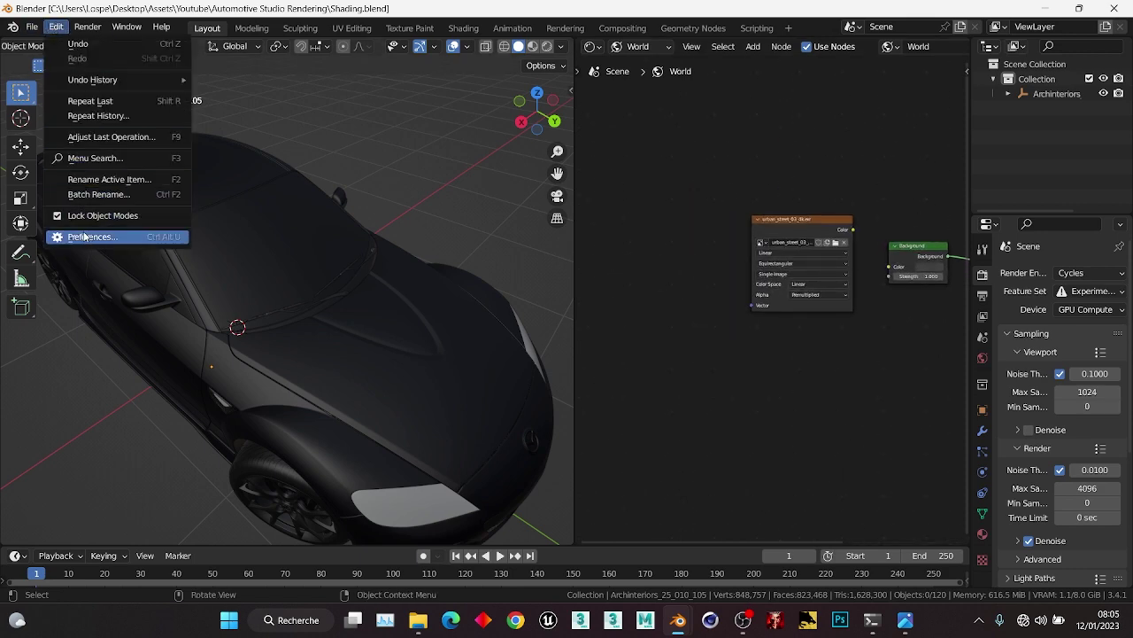
pyautogui.click(82, 233)
pyautogui.moveTo(216, 21); pyautogui.dragTo(326, 39)
pyautogui.click(510, 89)
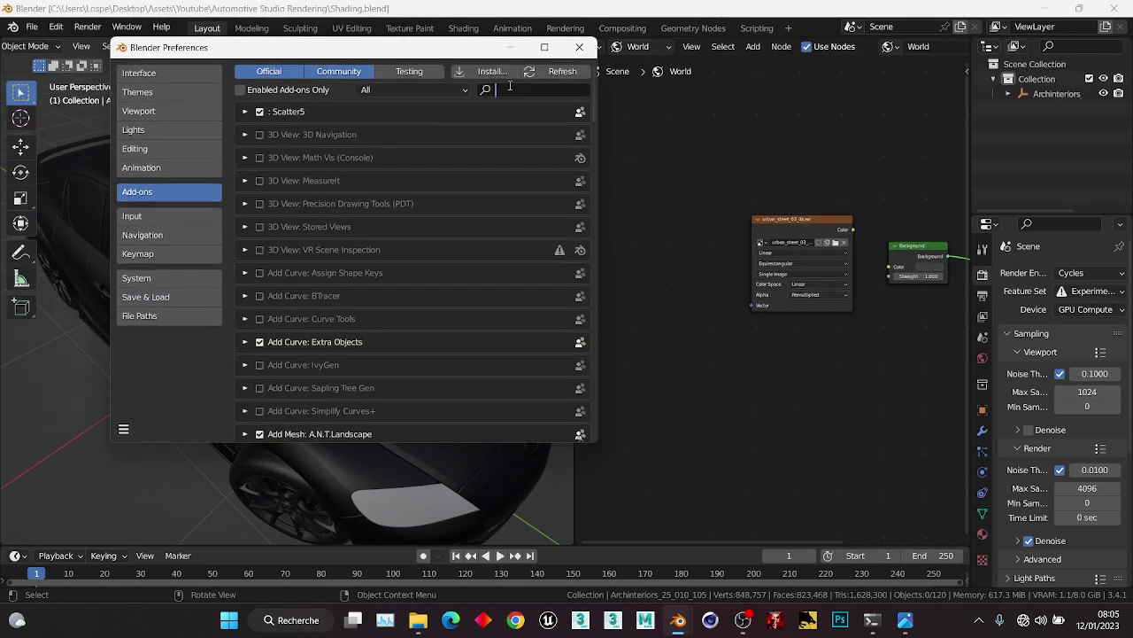
pyautogui.write('wrangl')
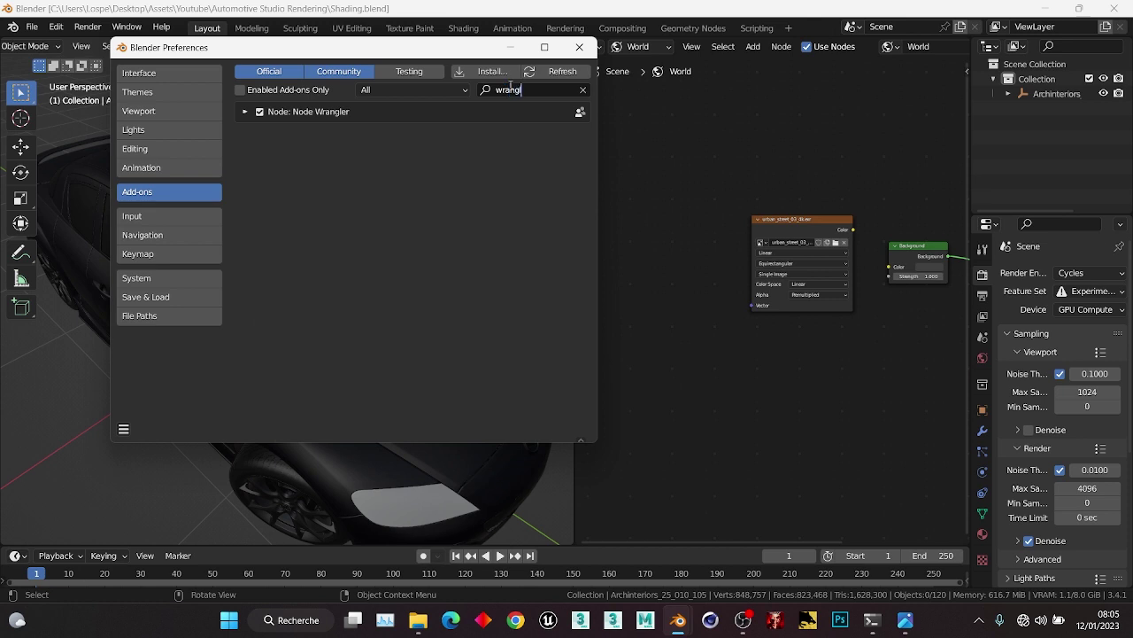
pyautogui.click(466, 192)
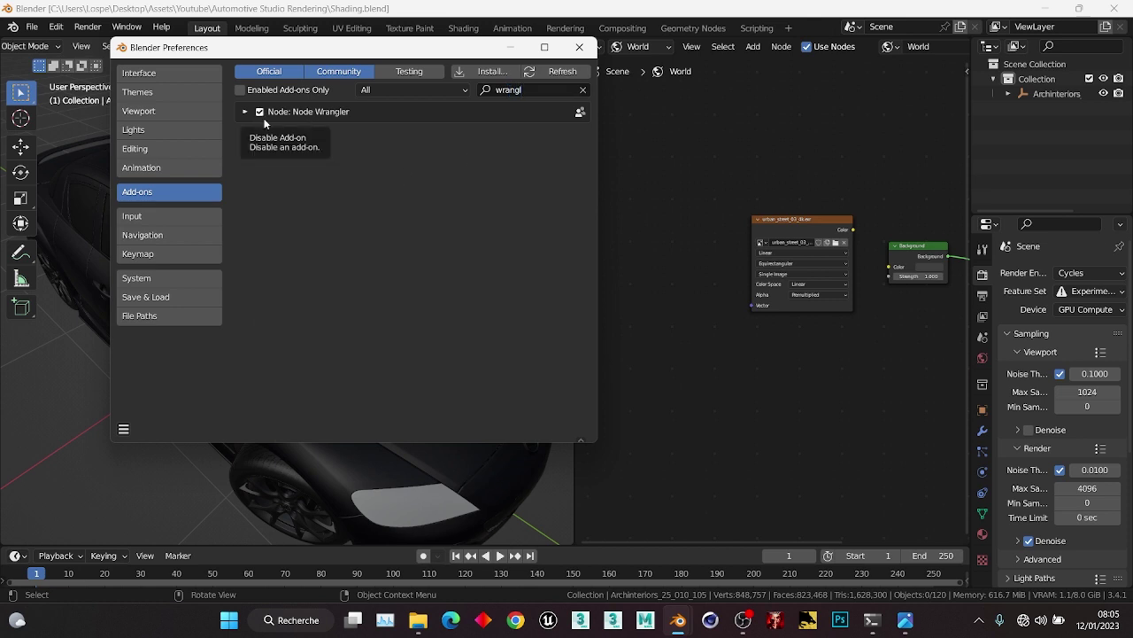
pyautogui.click(573, 57)
# Move the urban_street_03_4k.exr node away from the Background node and search the available nodes for Environment Texture.
pyautogui.scroll(2, 769, 193)
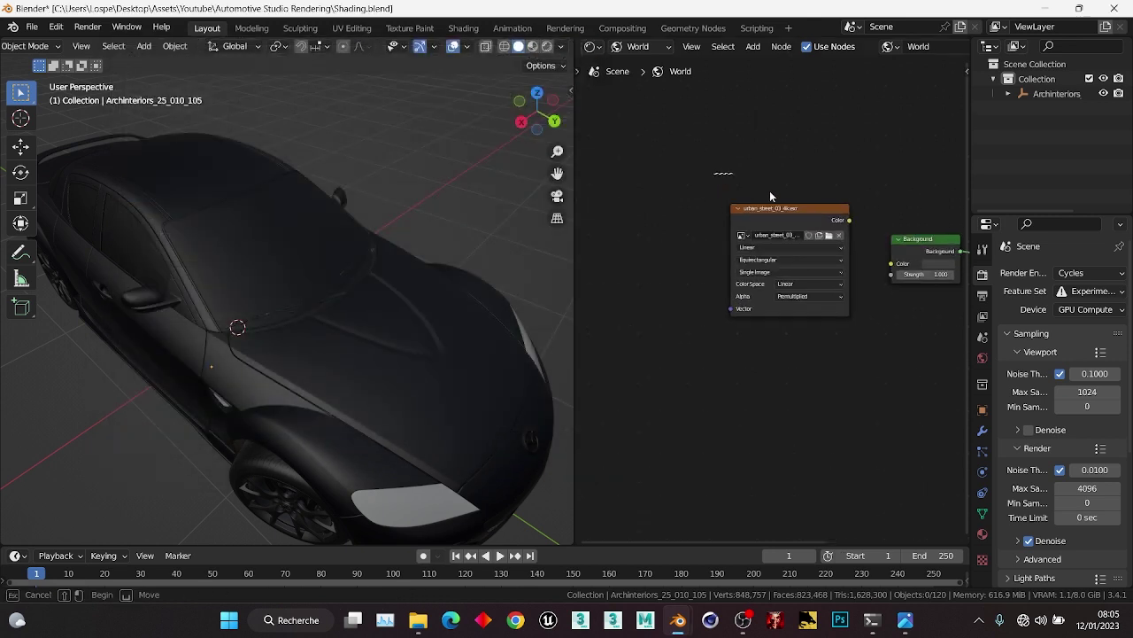
pyautogui.moveTo(780, 210); pyautogui.dragTo(653, 224)
pyautogui.click(722, 185)
pyautogui.hotkey('ctrl', 'space')
pyautogui.write('envir')
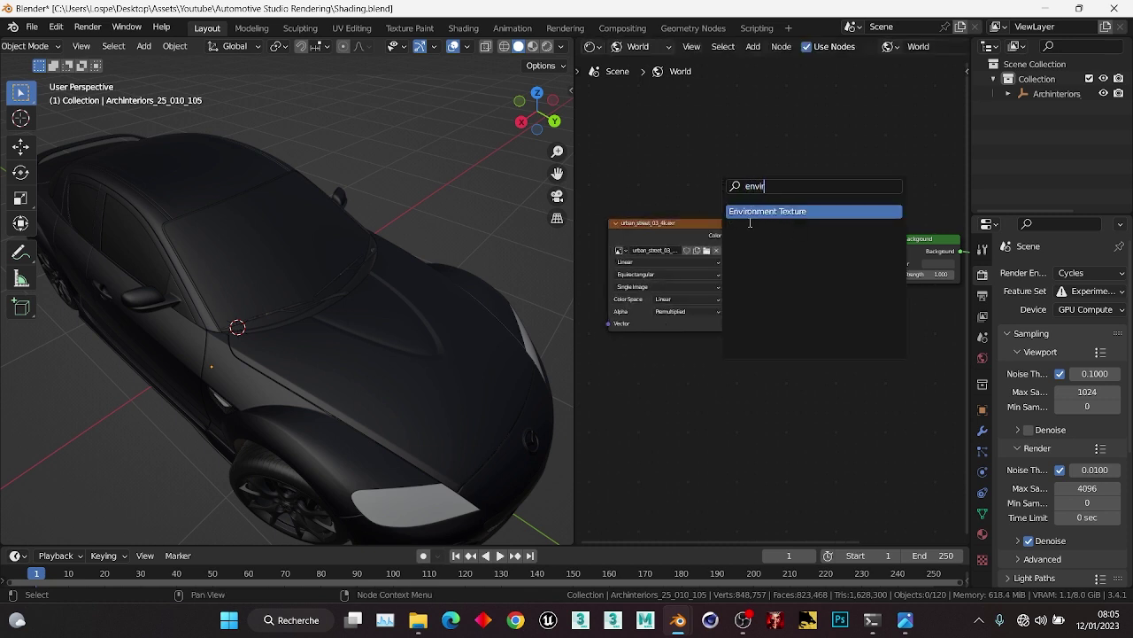
pyautogui.click(690, 153)
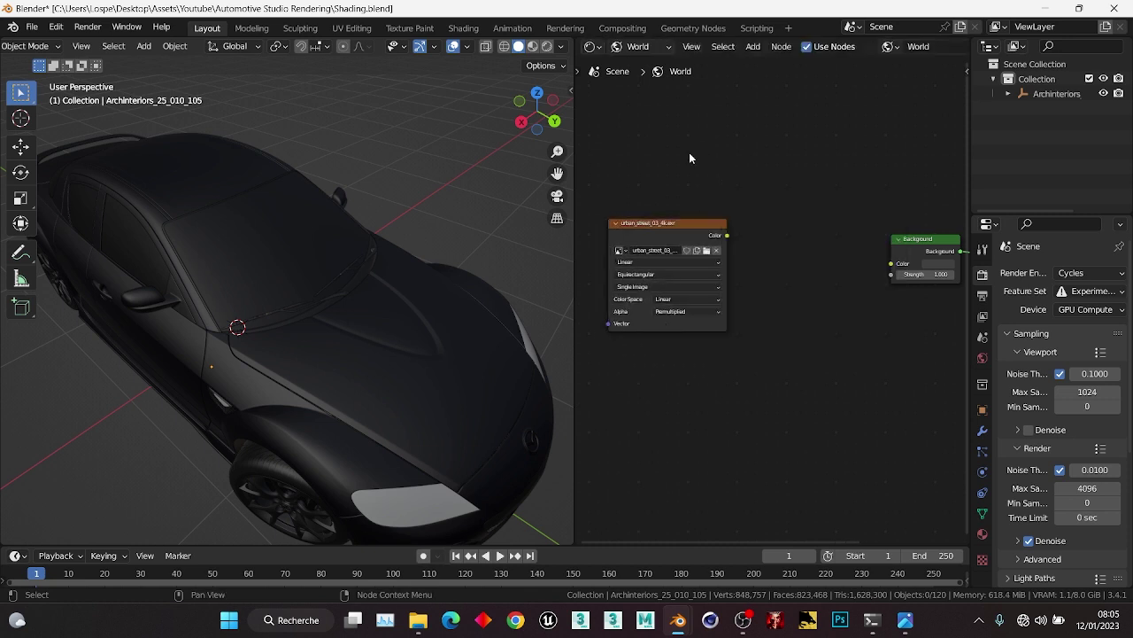
pyautogui.rightClick(713, 164)
pyautogui.hotkey('shift', 'a')
pyautogui.click(727, 157)
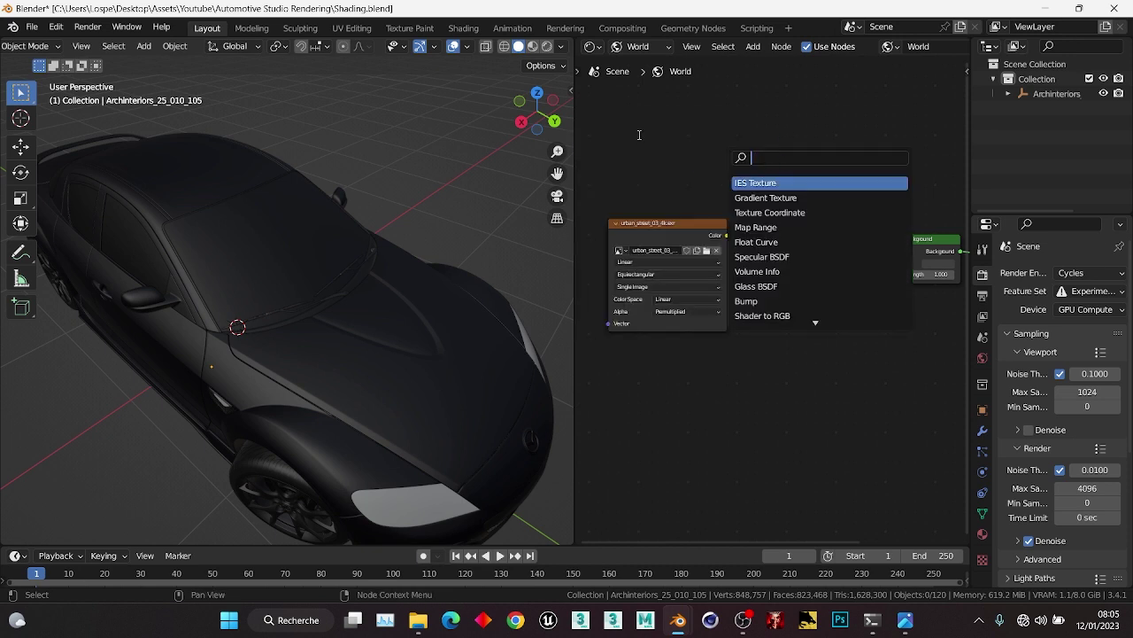
pyautogui.rightClick(691, 112)
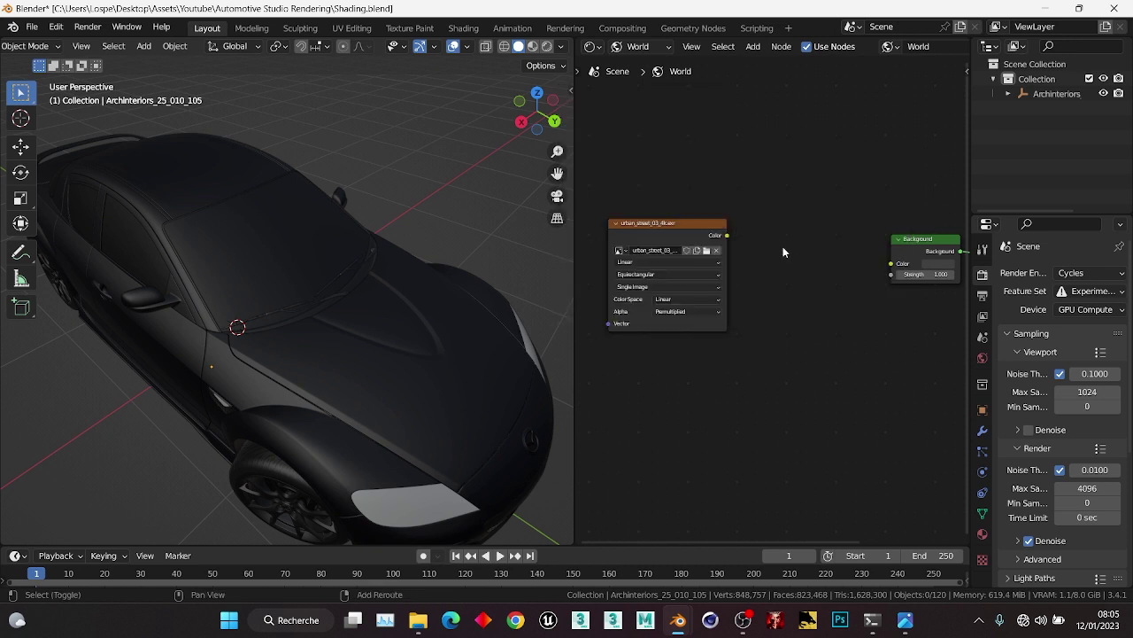
pyautogui.hotkey('shift', 'a')
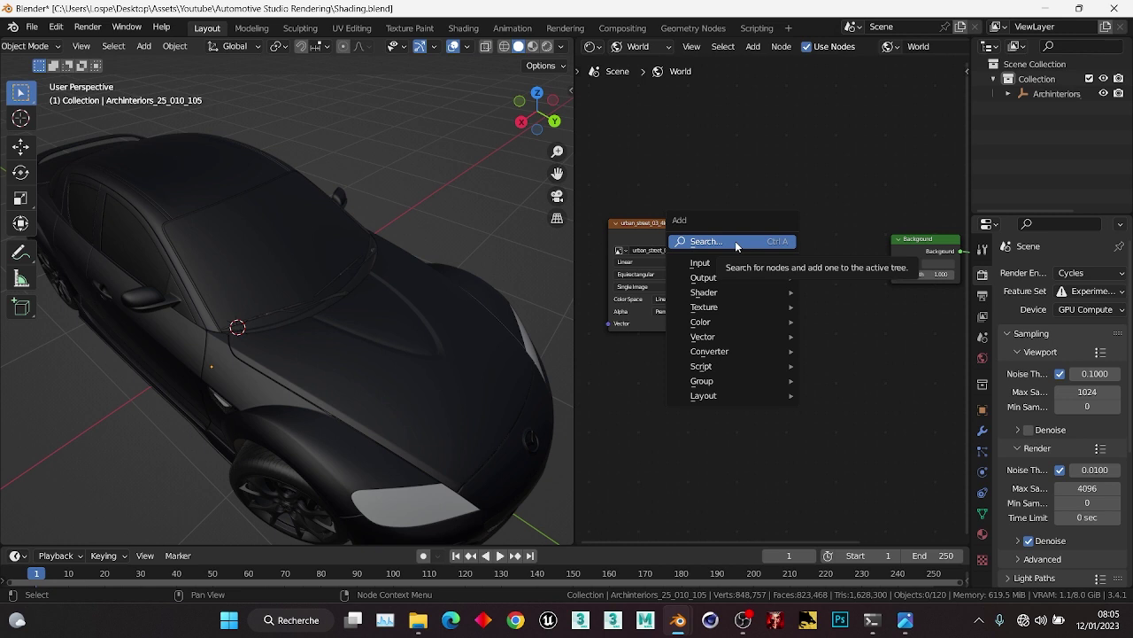
pyautogui.click(735, 241)
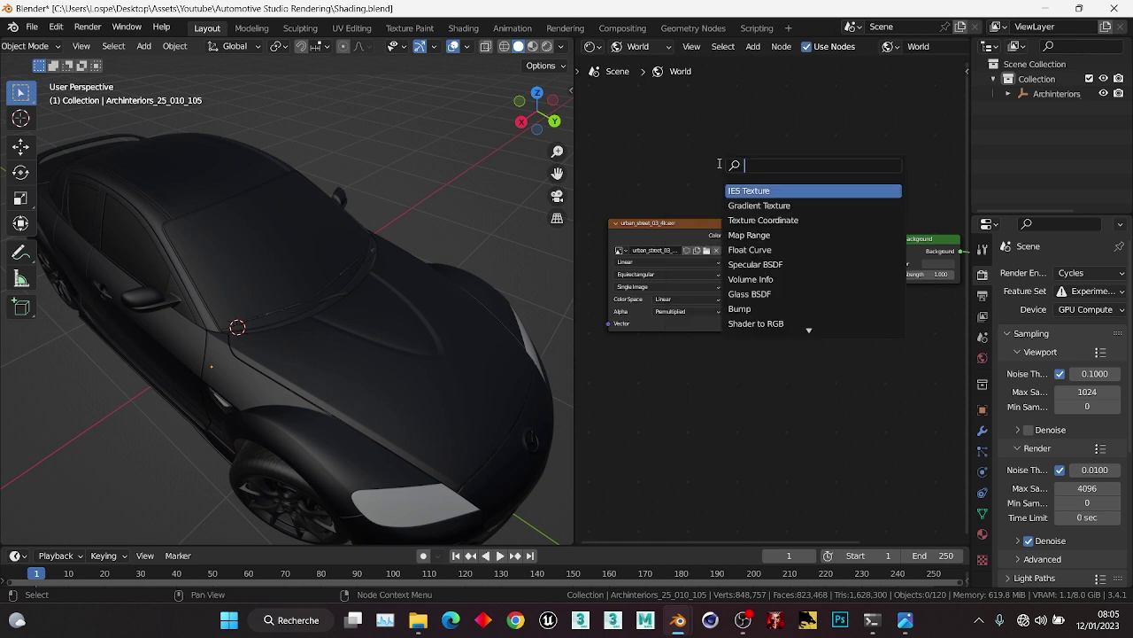
pyautogui.write('color')
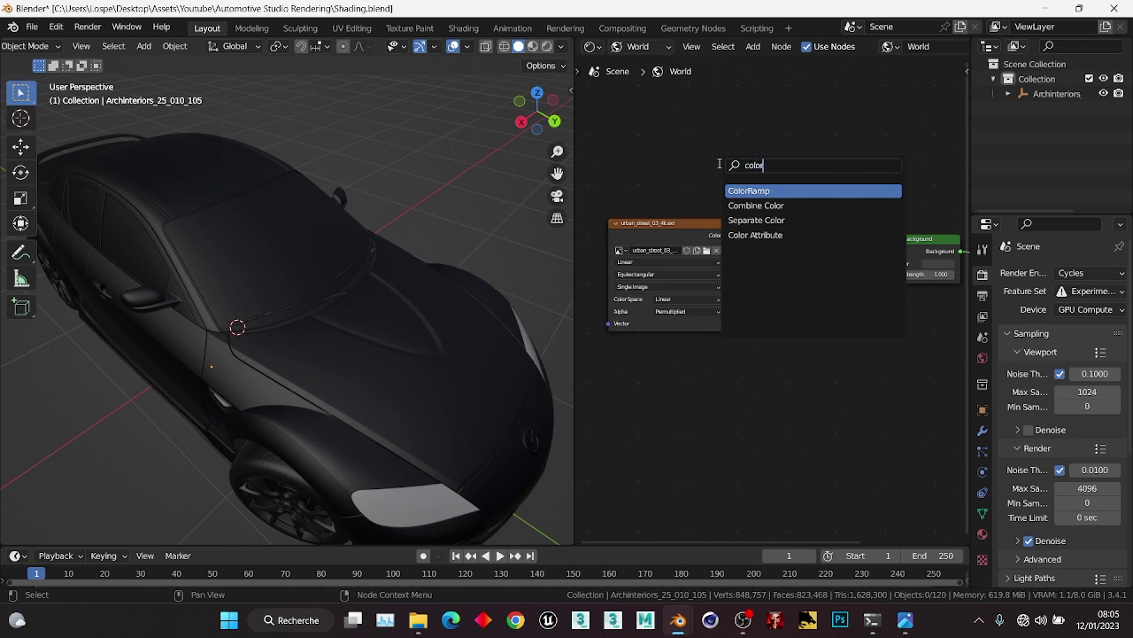
pyautogui.press('Escape')
# Move the urban_street_03_4k.exr texture node closer to the Background node and select it.
pyautogui.scroll(-1, 789, 240)
pyautogui.moveTo(789, 240); pyautogui.dragTo(815, 235, button='middle')
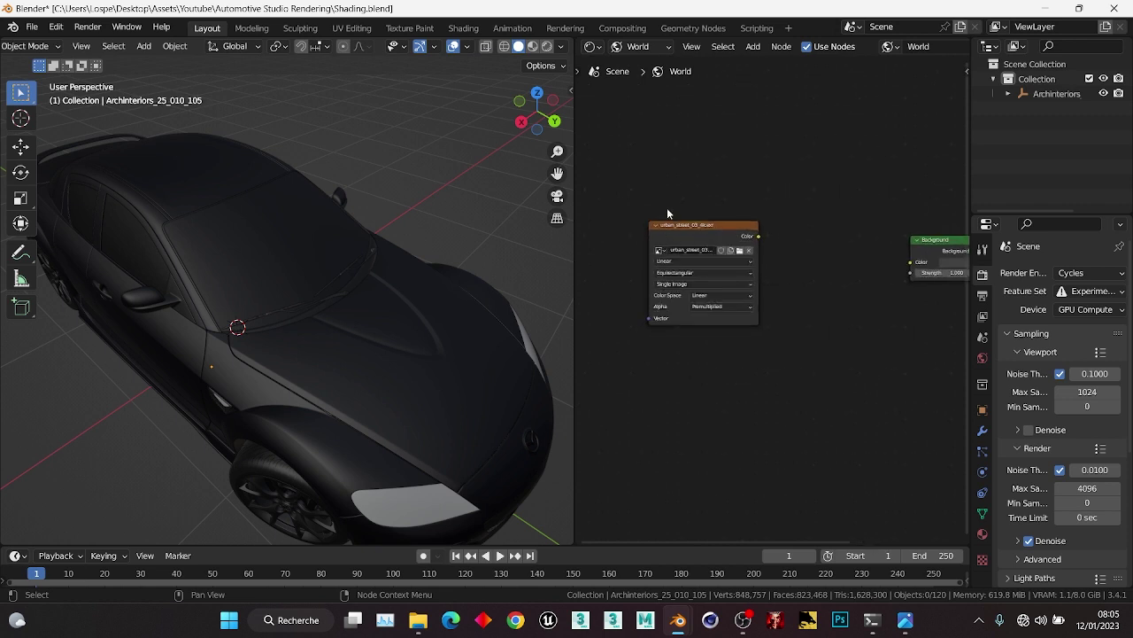
pyautogui.moveTo(705, 239); pyautogui.dragTo(760, 228)
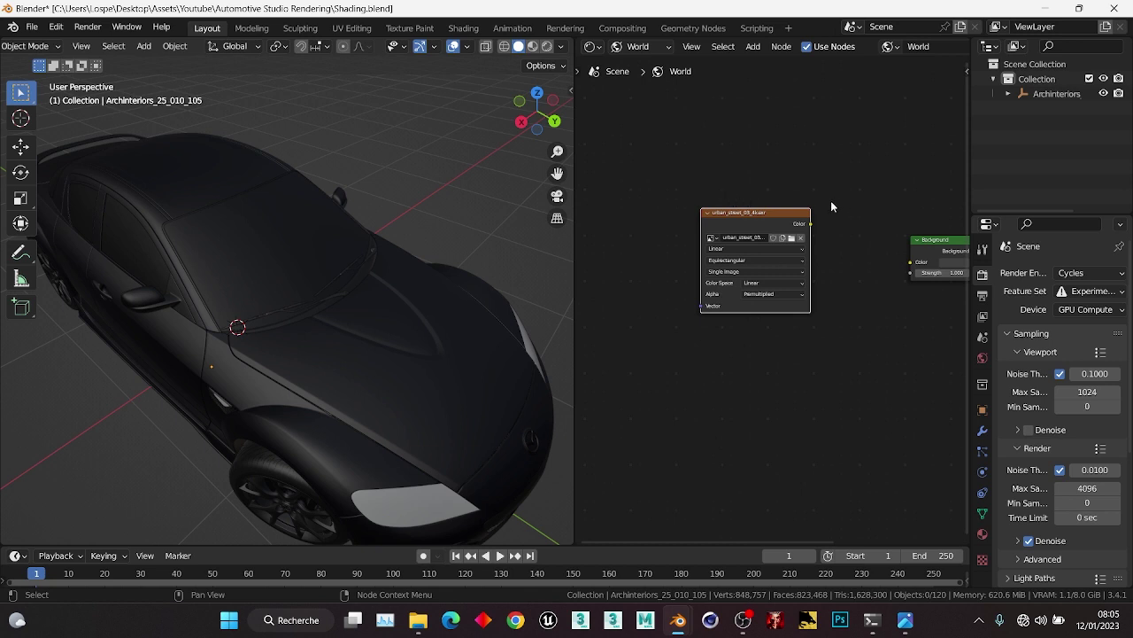
pyautogui.click(749, 189)
pyautogui.moveTo(667, 167); pyautogui.dragTo(792, 239)
pyautogui.keyDown('ctrl'); pyautogui.moveTo(749, 225); pyautogui.dragTo(762, 262, button='middle'); pyautogui.keyUp('ctrl')
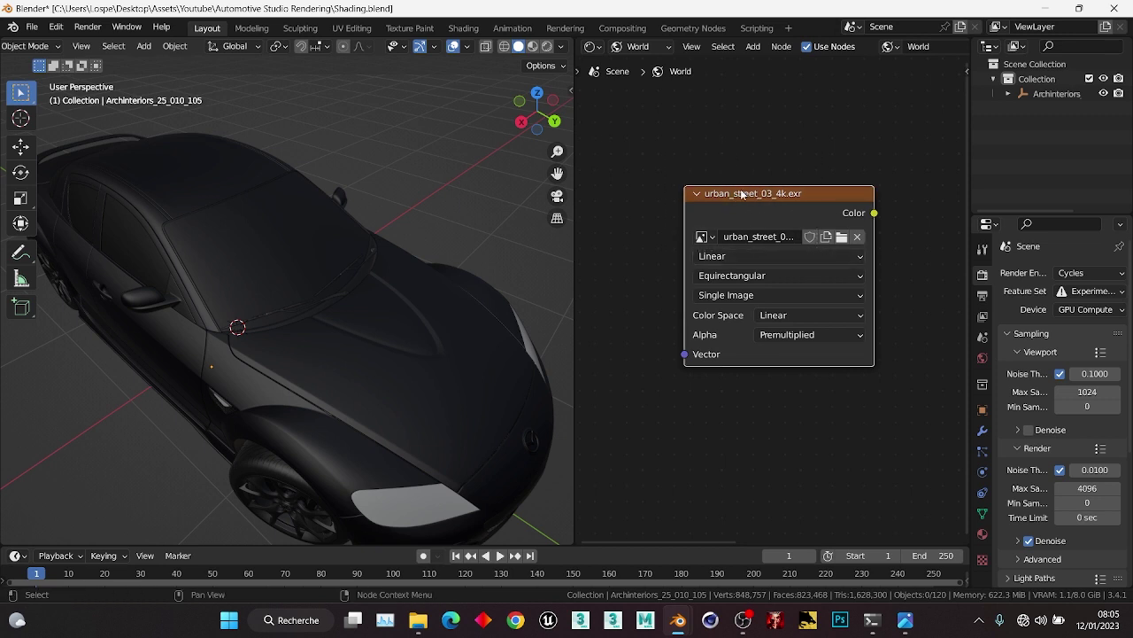
# Preview the urban_street_03_4k.exr texture node directly through the World Output using Node Wrangler.
pyautogui.scroll(-3, 791, 215)
pyautogui.moveTo(861, 230); pyautogui.dragTo(810, 232, button='middle')
pyautogui.scroll(4, 695, 229)
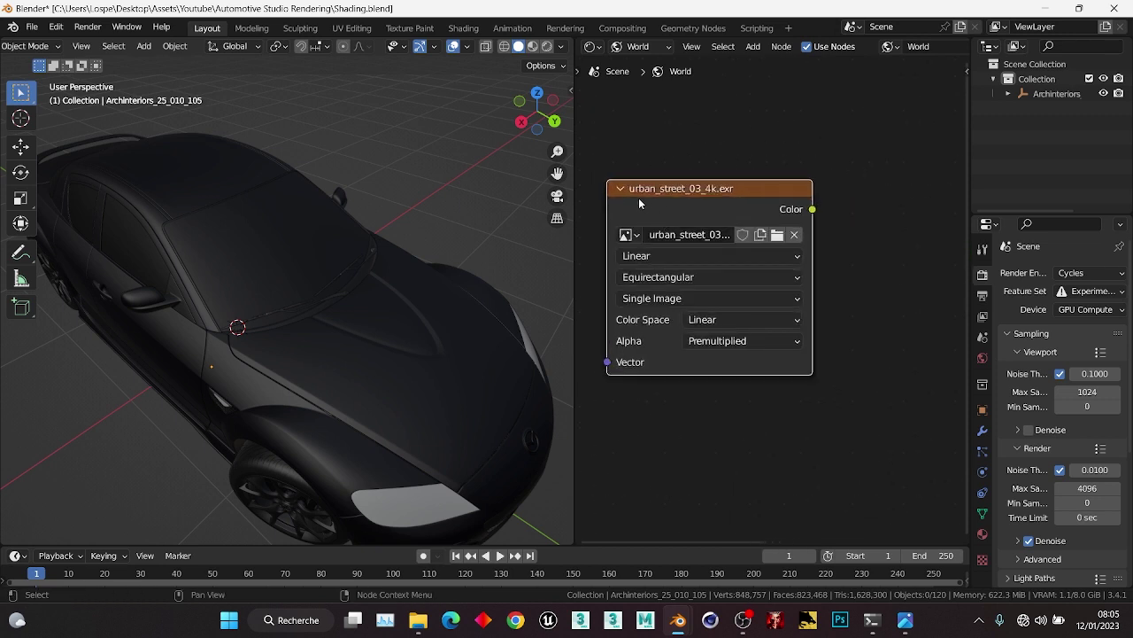
pyautogui.scroll(-3, 682, 220)
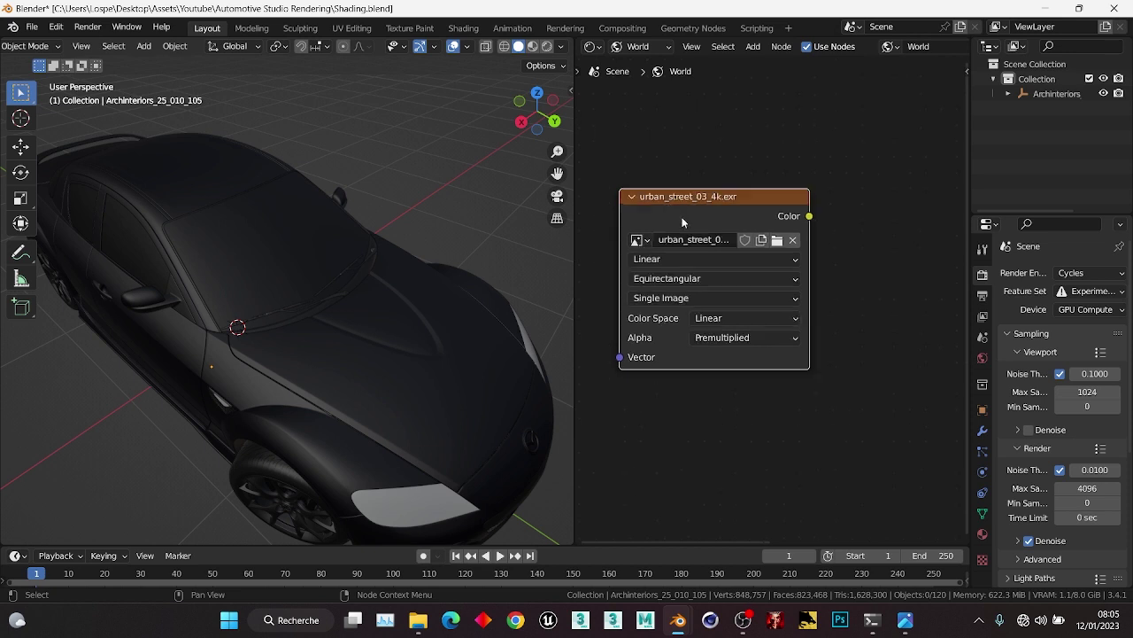
pyautogui.moveTo(682, 220); pyautogui.dragTo(729, 228, button='middle')
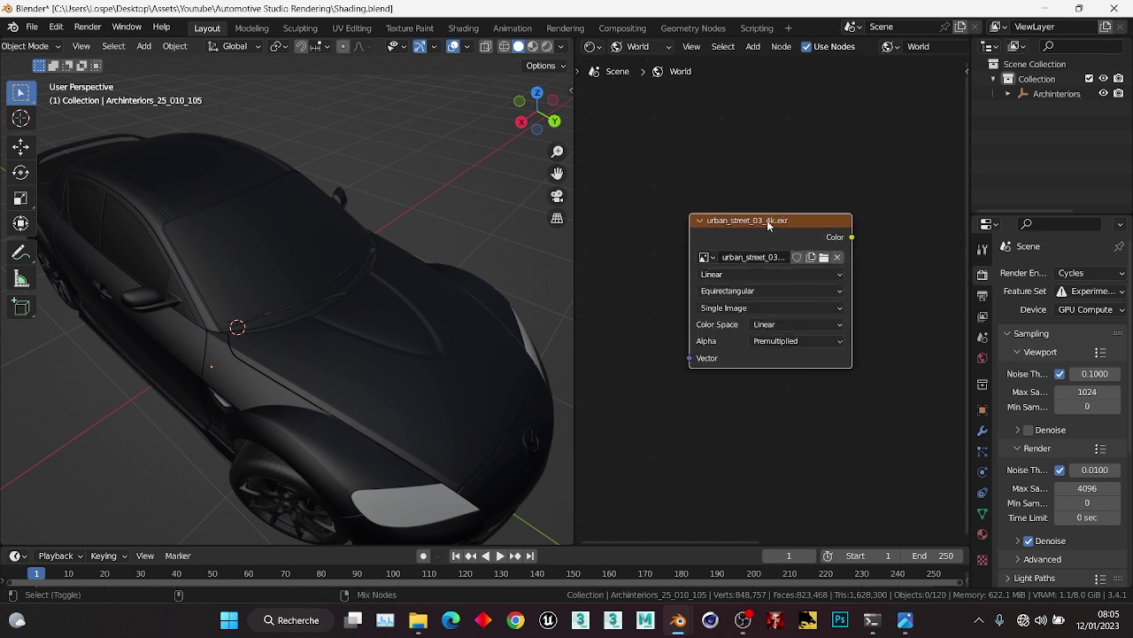
pyautogui.keyDown('ctrl'); pyautogui.keyDown('shift'); pyautogui.click(767, 222); pyautogui.keyUp('shift'); pyautogui.keyUp('ctrl')
pyautogui.scroll(-4, 767, 223)
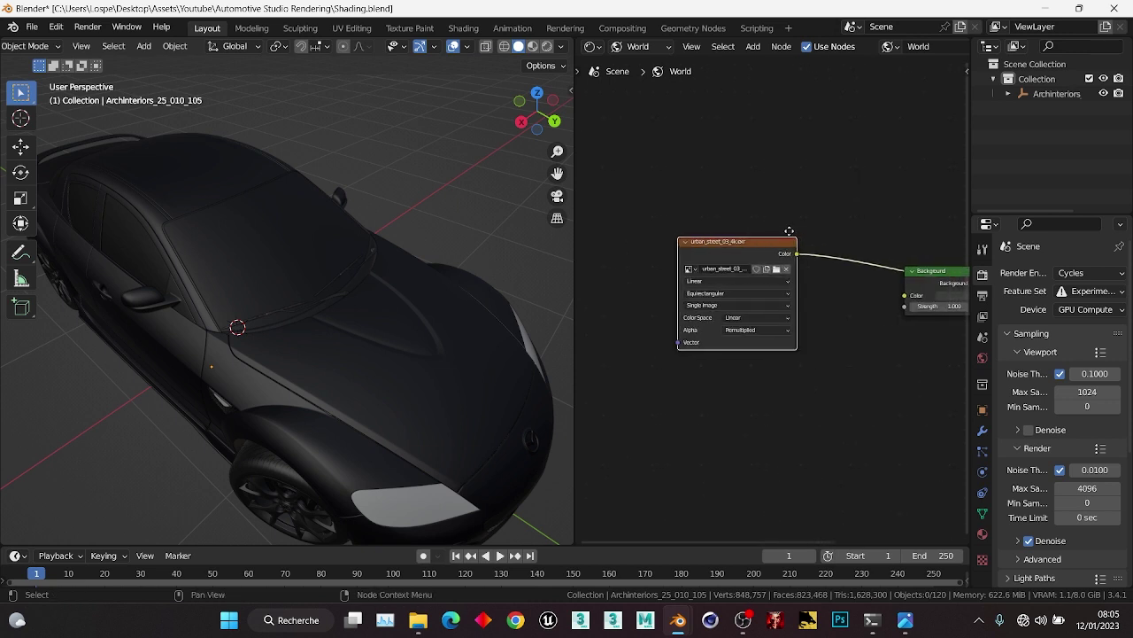
pyautogui.scroll(3, 788, 239)
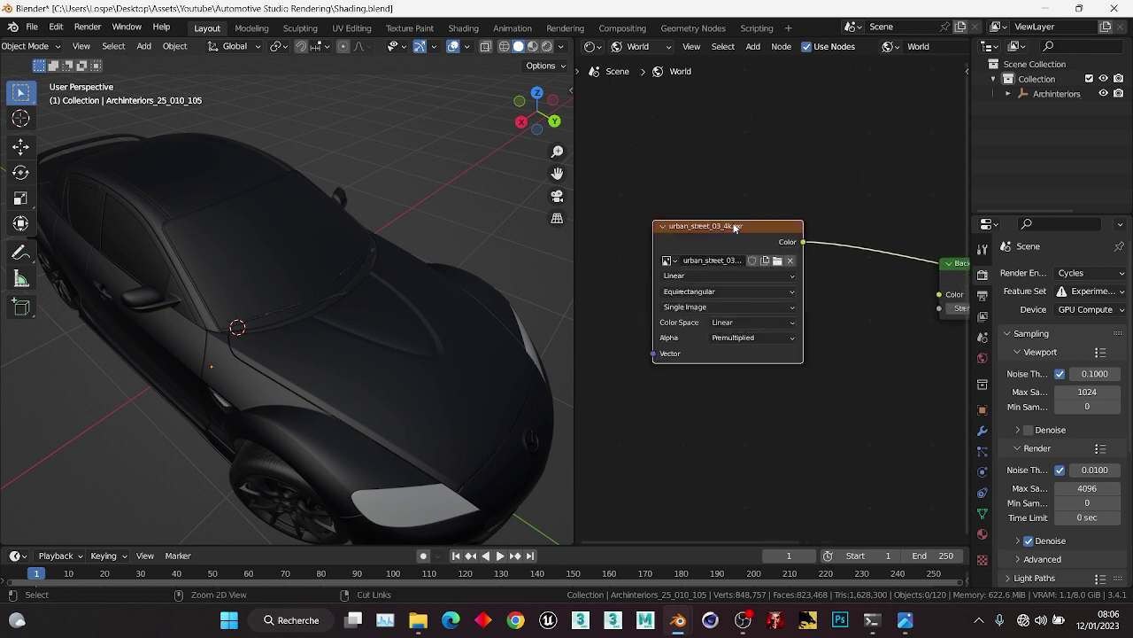
# Add a Node Wrangler mapping setup that feeds the Vector input of the urban_street_03_4k.exr texture node.
pyautogui.hotkey('ctrl', 't')
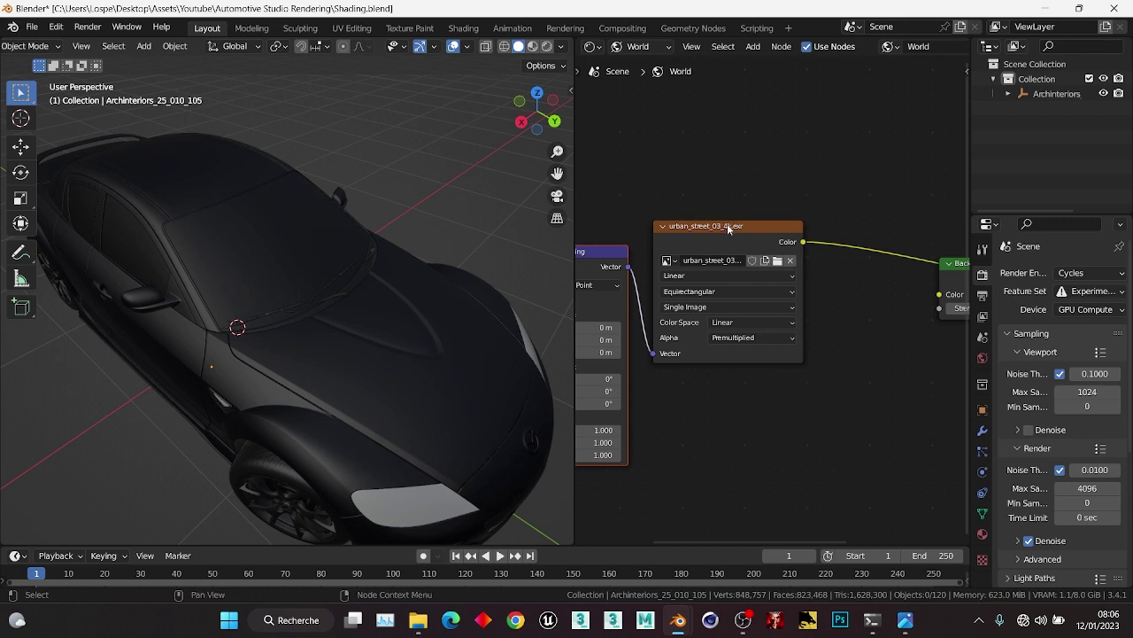
pyautogui.press('KP_Decimal')
pyautogui.moveTo(758, 264); pyautogui.dragTo(735, 226)
pyautogui.scroll(2, 872, 308)
# Connect the environment texture's Color output to the Background node's Color input and route the Background node to the World Output.
pyautogui.moveTo(964, 291); pyautogui.dragTo(707, 303, button='middle')
pyautogui.scroll(2, 707, 303)
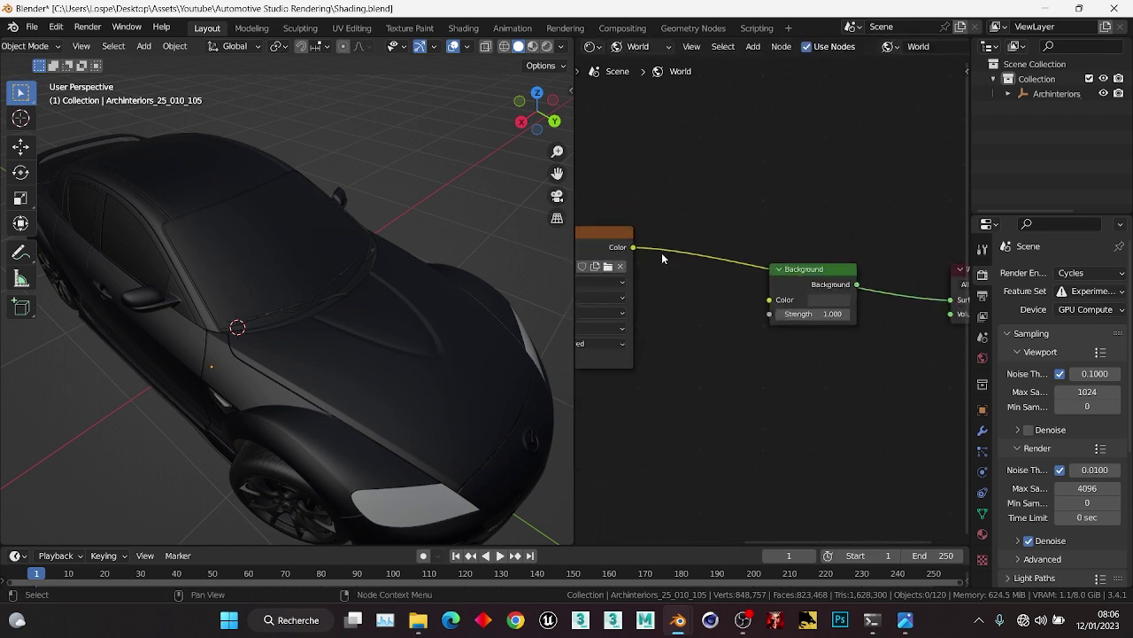
pyautogui.moveTo(634, 247); pyautogui.dragTo(769, 301)
pyautogui.scroll(-4, 832, 341)
pyautogui.moveTo(835, 341); pyautogui.dragTo(759, 341, button='middle')
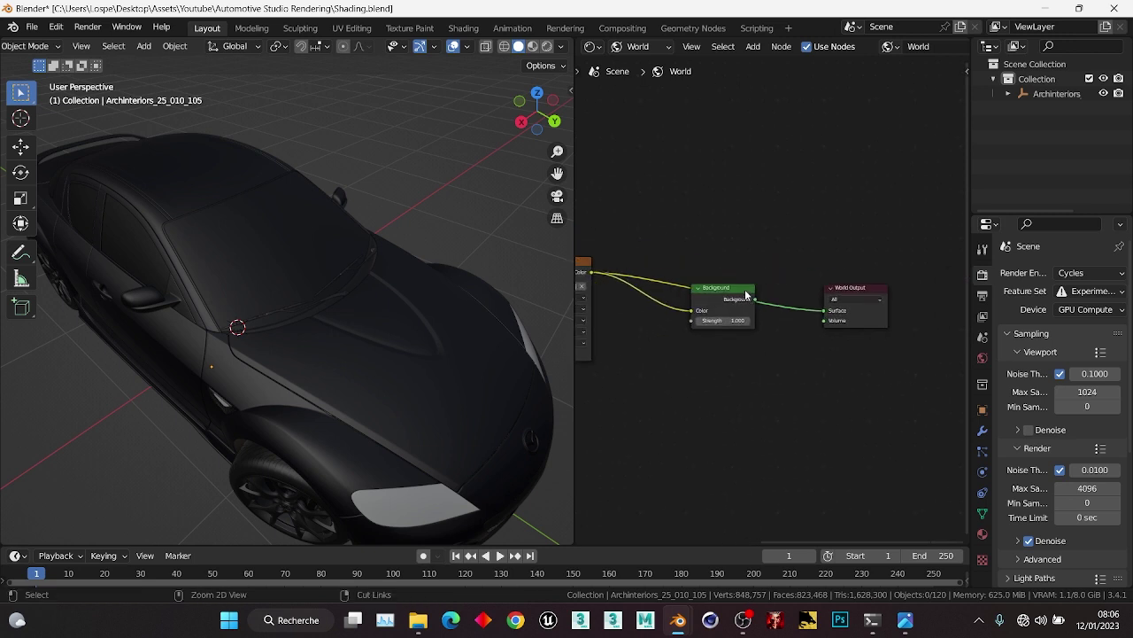
pyautogui.keyDown('ctrl'); pyautogui.keyDown('shift'); pyautogui.click(747, 297); pyautogui.keyUp('shift'); pyautogui.keyUp('ctrl')
pyautogui.moveTo(660, 351); pyautogui.dragTo(753, 350, button='middle')
# Save the file and switch the 3D viewport to Rendered shading to view the car in the street environment.
pyautogui.moveTo(326, 292); pyautogui.dragTo(371, 271, button='middle')
pyautogui.scroll(-5, 371, 271)
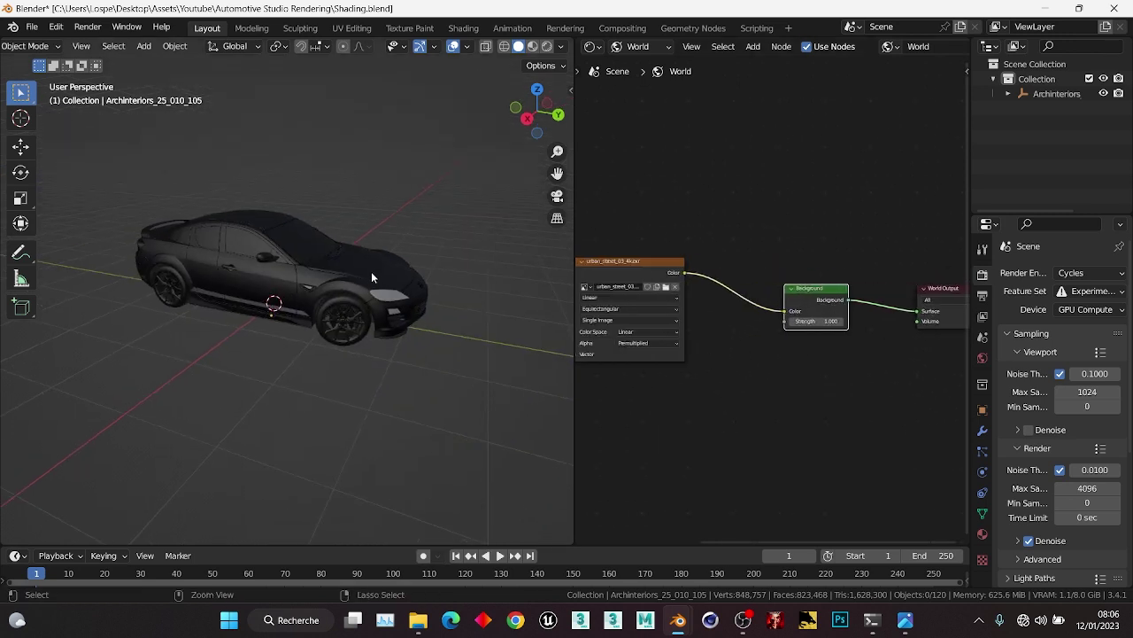
pyautogui.hotkey('ctrl', 's')
pyautogui.press('z')
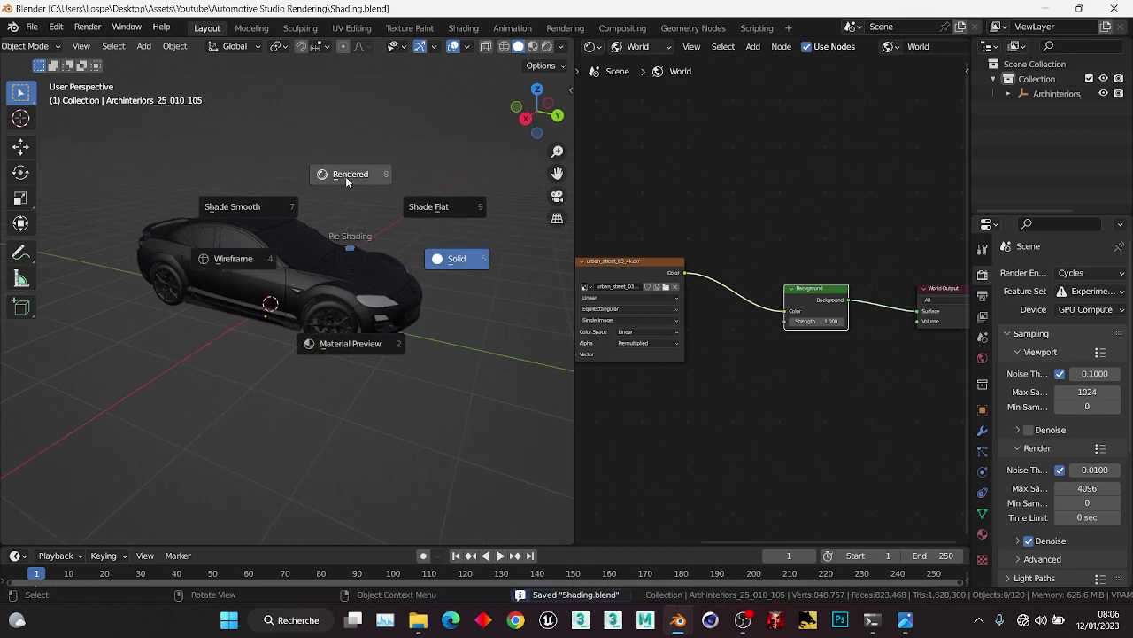
pyautogui.click(346, 180)
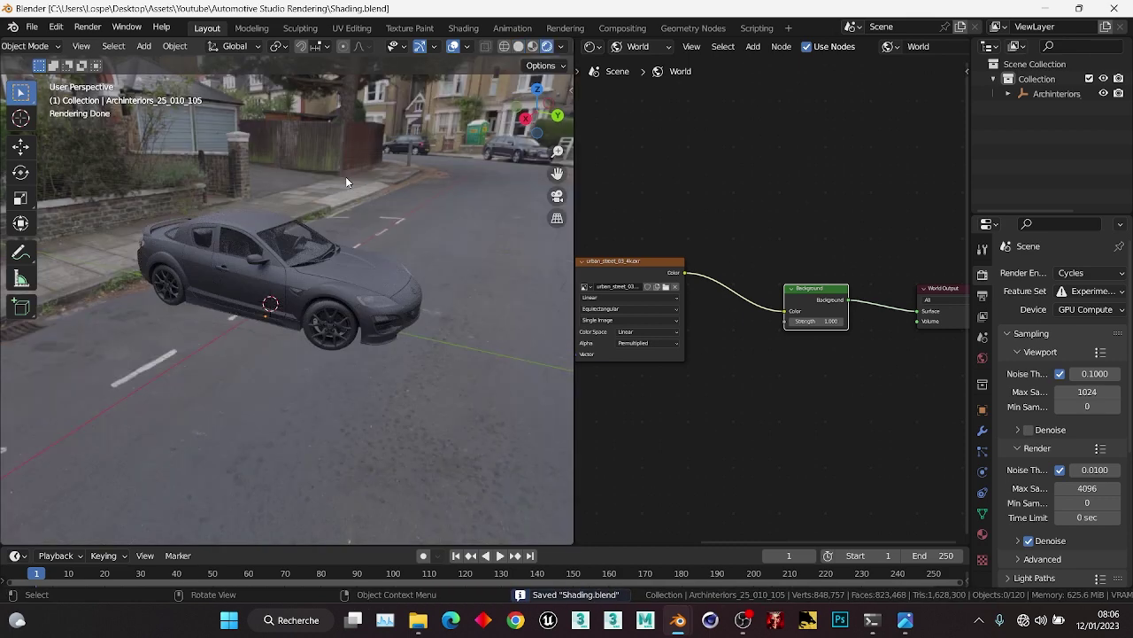
pyautogui.moveTo(347, 180); pyautogui.dragTo(252, 282, button='middle')
# Set the world Background node's Strength to 2.
pyautogui.moveTo(824, 345); pyautogui.dragTo(749, 344, button='middle')
pyautogui.scroll(1, 740, 334)
pyautogui.click(746, 324)
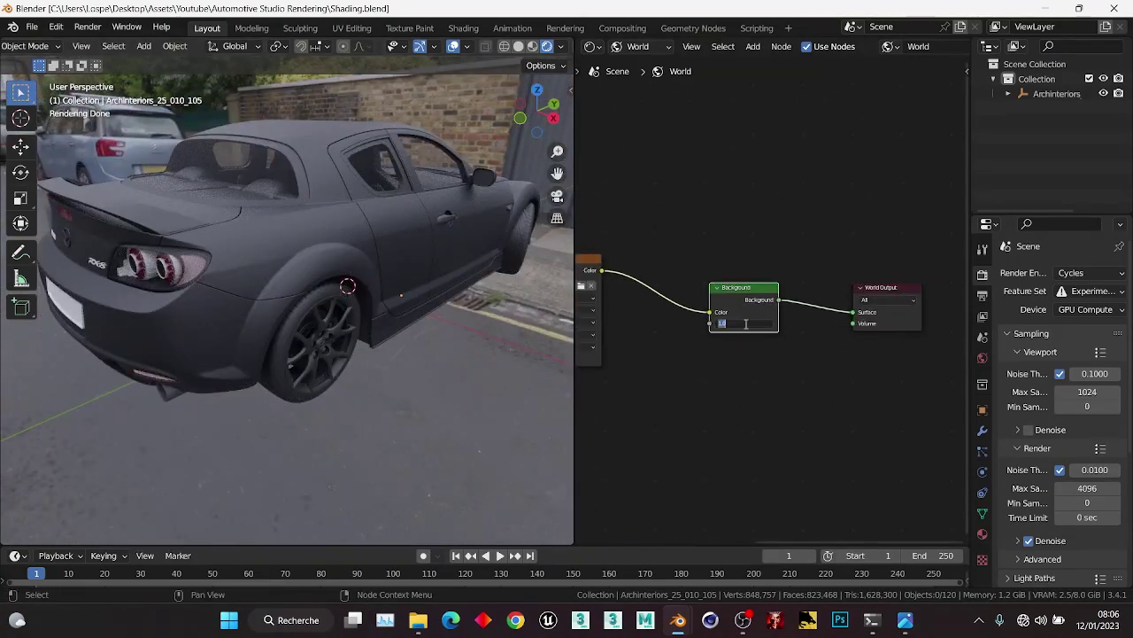
pyautogui.press('Return')
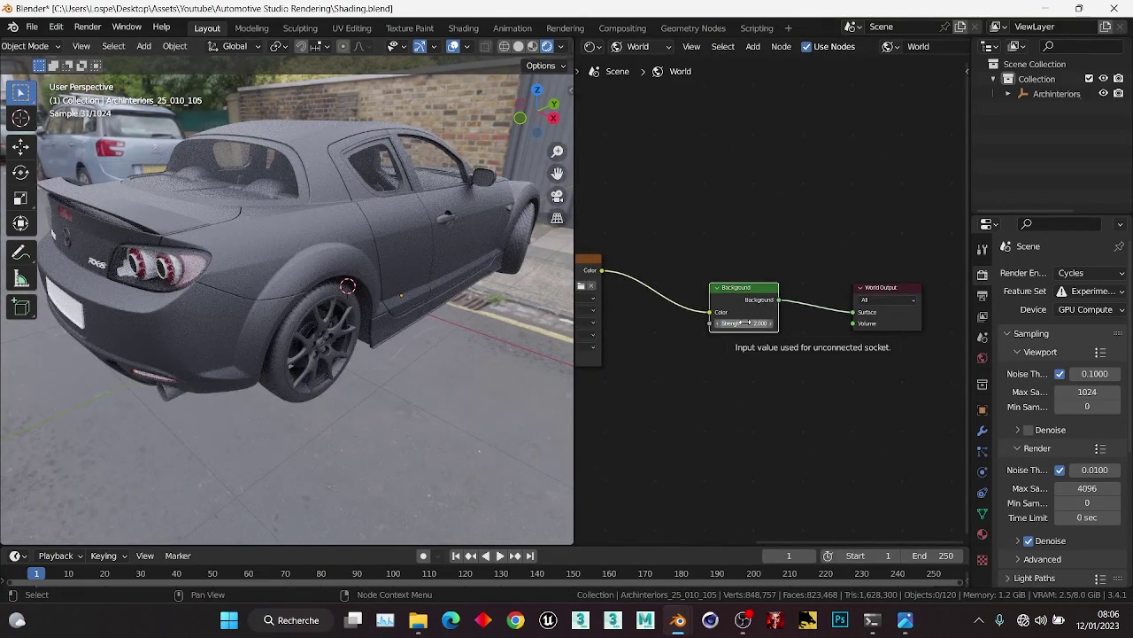
# Select the tyre around the Mazda wheel and switch the shader editor from World to Object shading.
pyautogui.moveTo(407, 292); pyautogui.dragTo(296, 302, button='middle')
pyautogui.scroll(8, 297, 296)
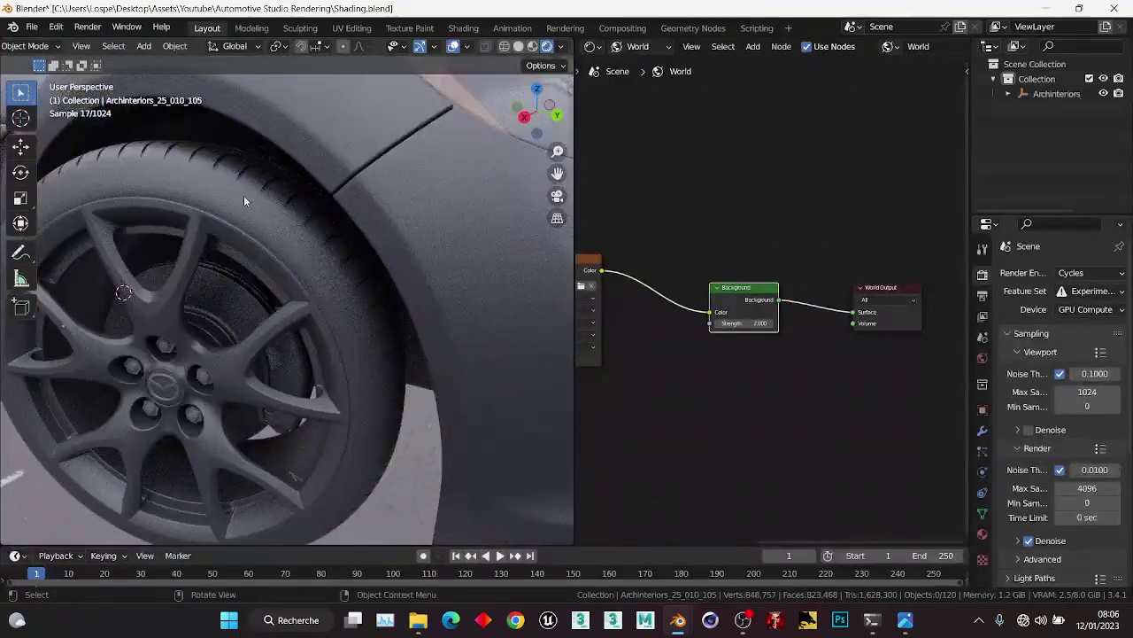
pyautogui.click(243, 195)
pyautogui.click(633, 46)
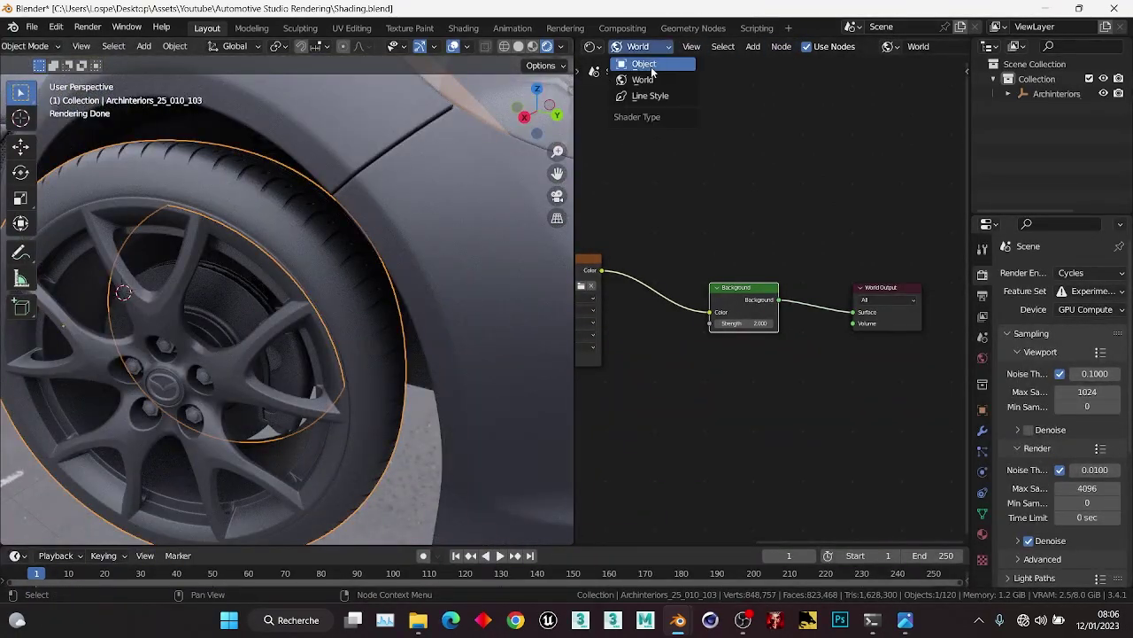
pyautogui.click(637, 61)
# Move the Tyre sidewall.png texture node down to clear space beside the Principled BSDF node.
pyautogui.moveTo(737, 357); pyautogui.dragTo(740, 234)
pyautogui.scroll(4, 712, 141)
pyautogui.moveTo(631, 119); pyautogui.dragTo(670, 134, button='middle')
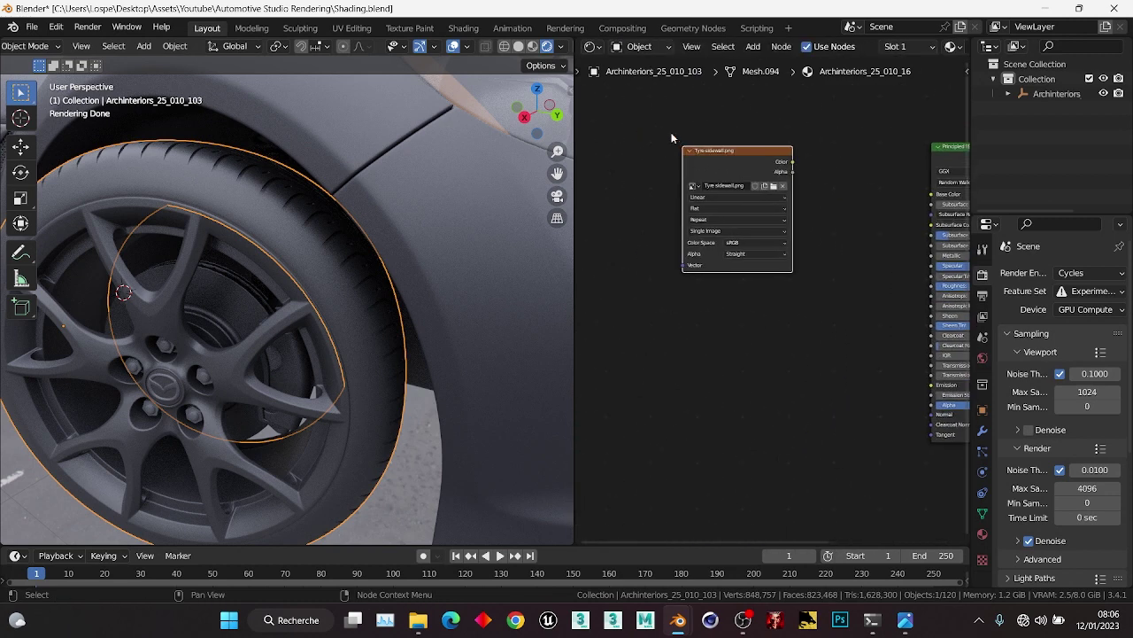
pyautogui.moveTo(726, 152); pyautogui.dragTo(735, 364)
pyautogui.scroll(-3, 788, 323)
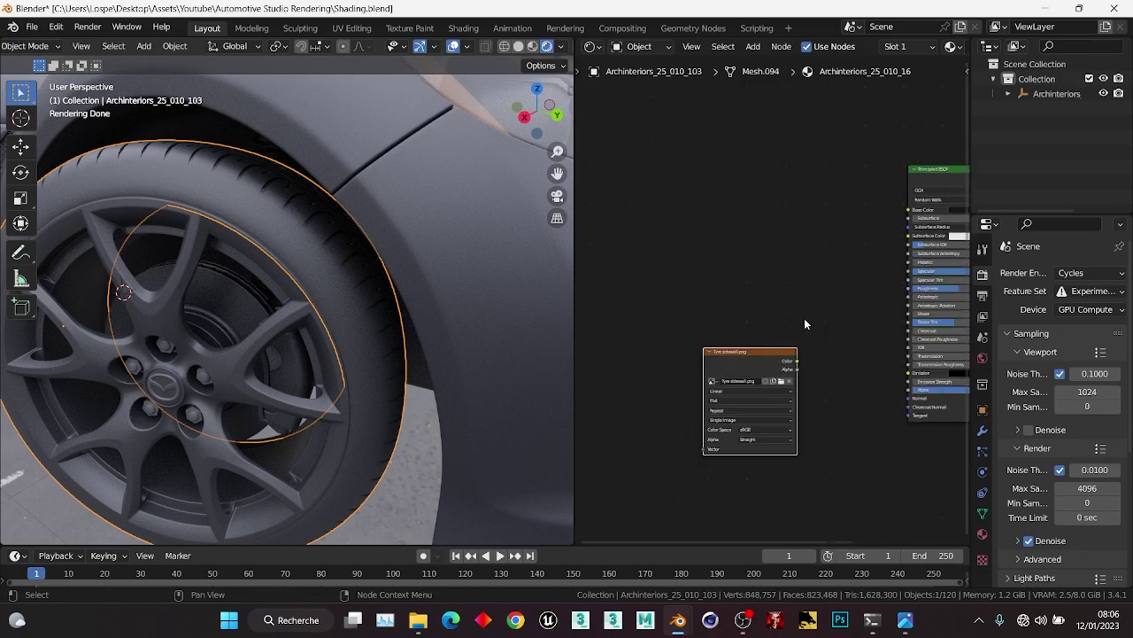
pyautogui.moveTo(885, 228); pyautogui.dragTo(788, 304, button='middle')
pyautogui.scroll(2, 788, 304)
pyautogui.scroll(2, 603, 336)
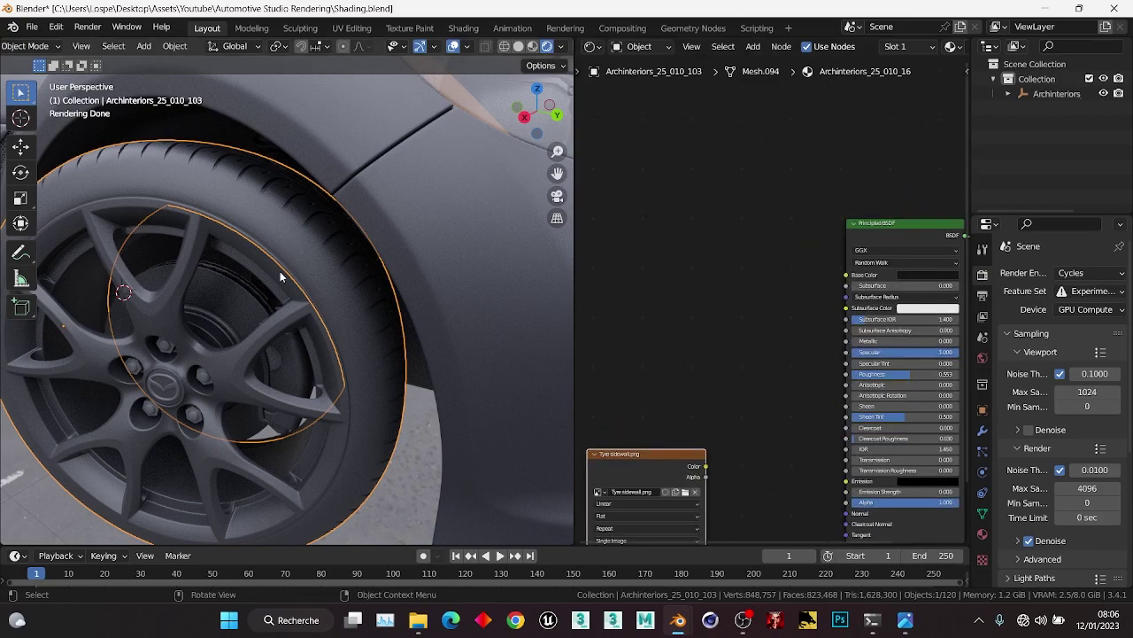
# Set the Specular value of the tyre's Principled BSDF node to 0.5.
pyautogui.scroll(-4, 354, 261)
pyautogui.moveTo(354, 261); pyautogui.dragTo(359, 296, button='middle')
pyautogui.scroll(5, 376, 337)
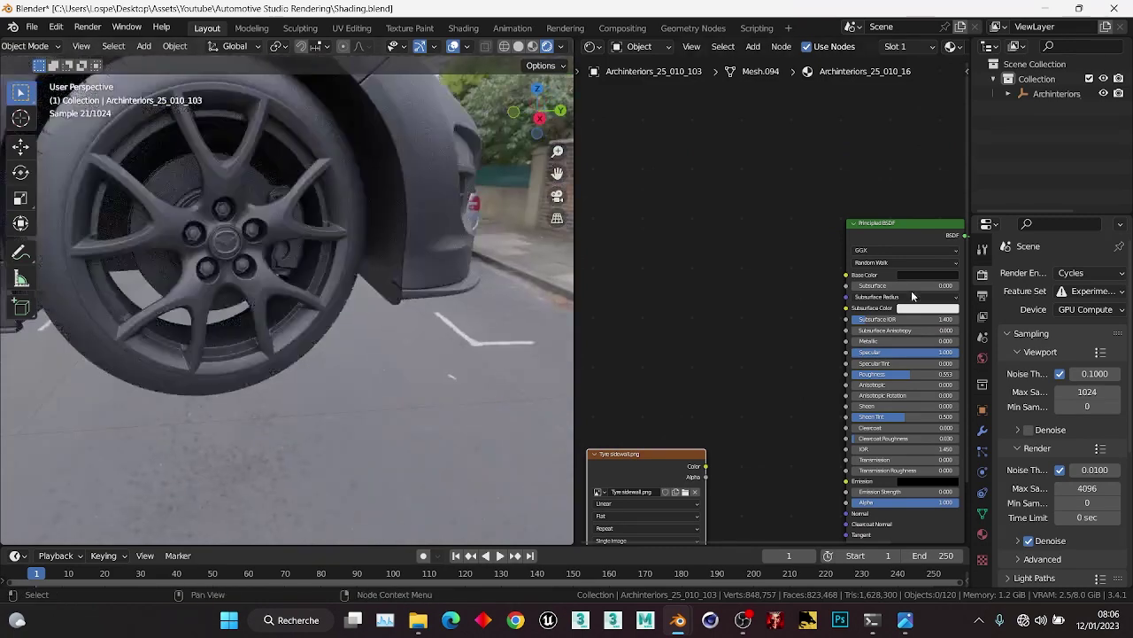
pyautogui.click(921, 275)
pyautogui.moveTo(885, 350); pyautogui.dragTo(804, 318, button='middle')
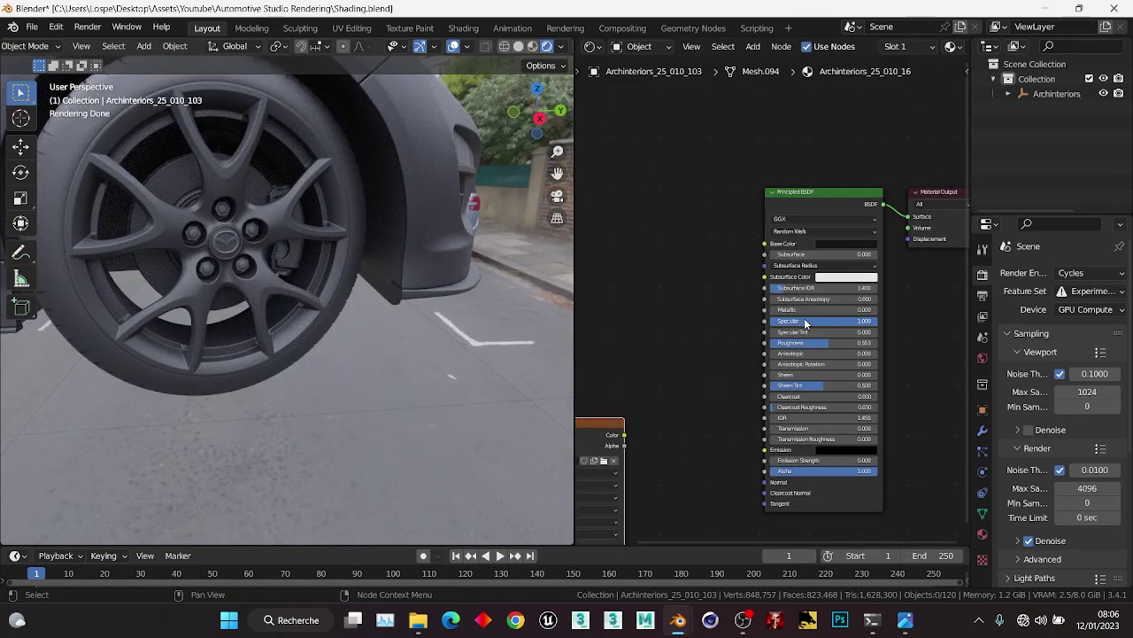
pyautogui.click(810, 322)
pyautogui.write('0.5')
pyautogui.press('Return')
# Darken the tyre material's Base Color to an HSV value of 0.006.
pyautogui.scroll(-4, 248, 226)
pyautogui.moveTo(248, 225); pyautogui.dragTo(302, 230, button='middle')
pyautogui.scroll(4, 302, 231)
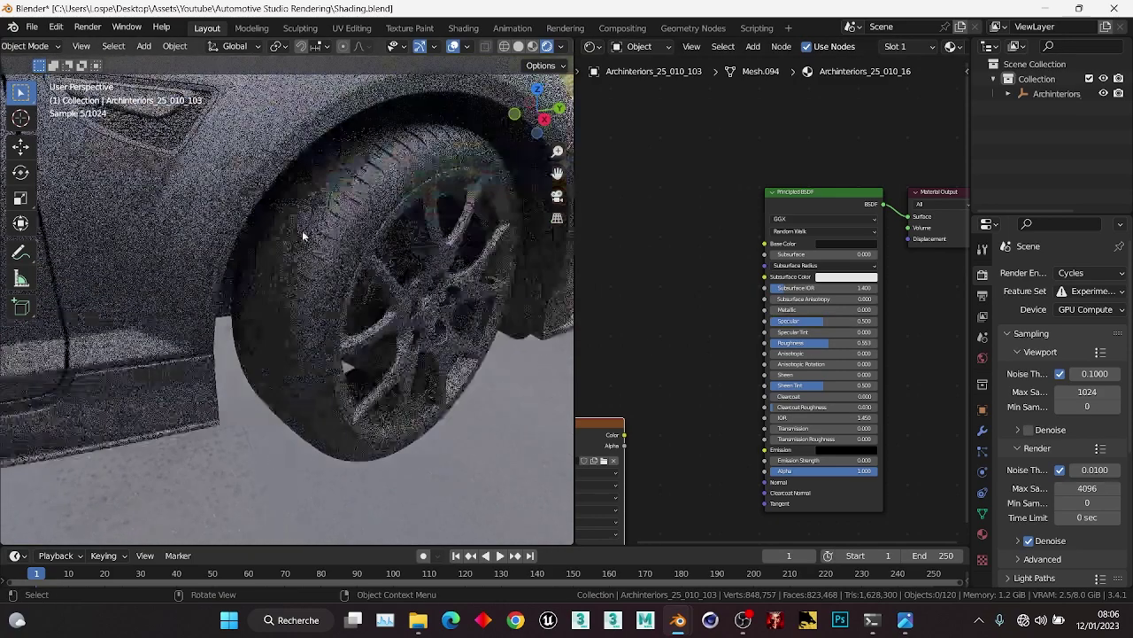
pyautogui.click(841, 242)
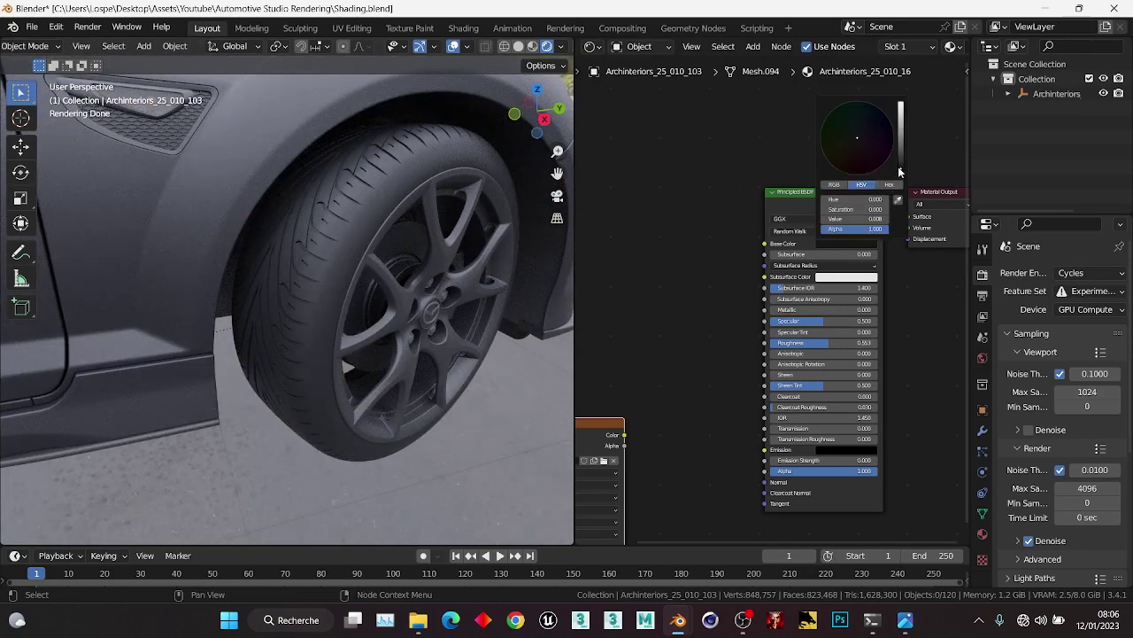
pyautogui.click(900, 173)
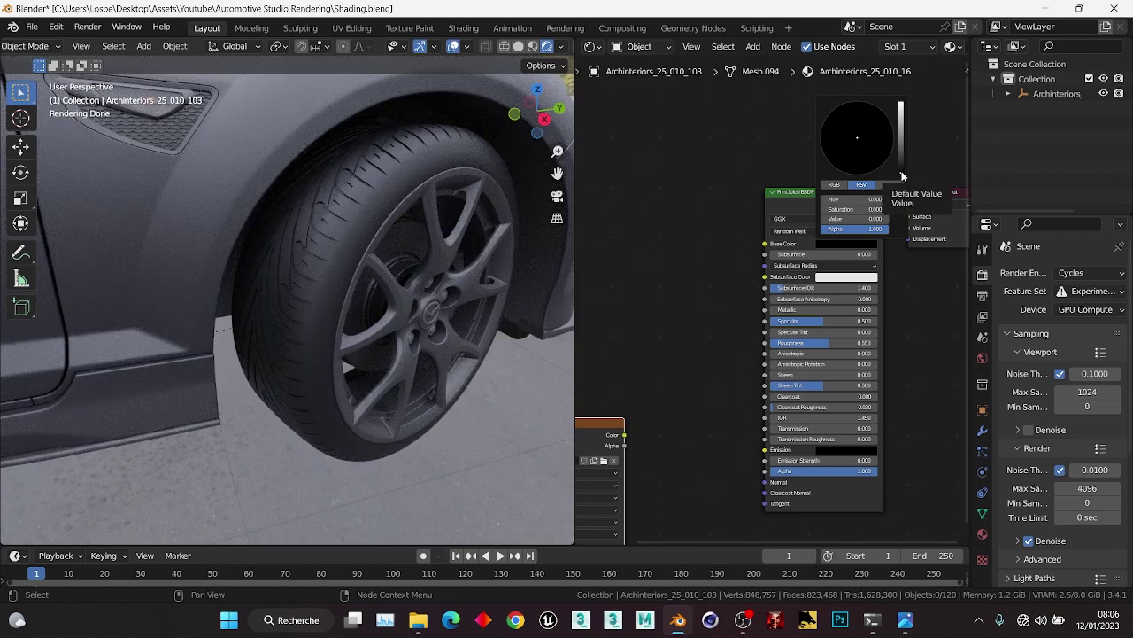
pyautogui.click(901, 175)
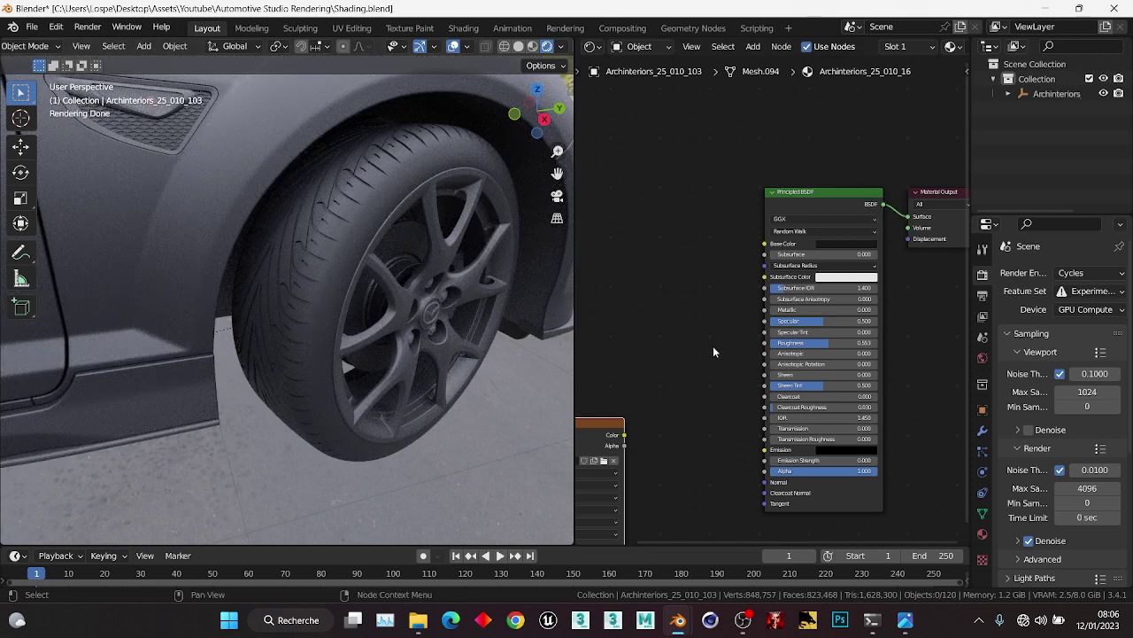
pyautogui.scroll(1, 713, 345)
pyautogui.scroll(1, 710, 339)
pyautogui.click(859, 246)
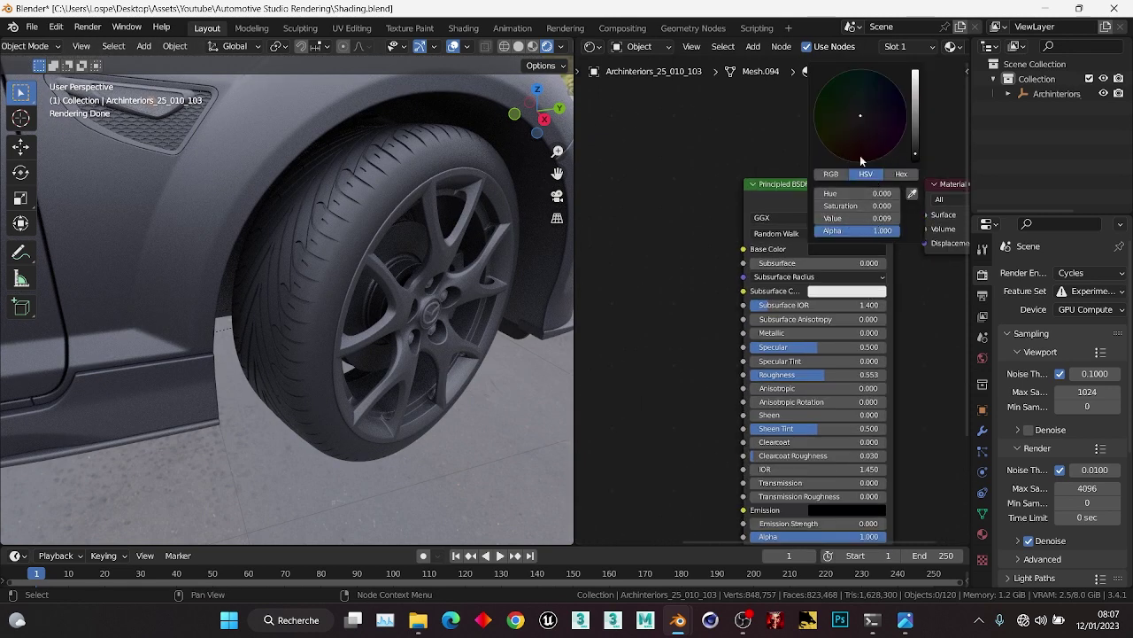
pyautogui.moveTo(915, 146)
pyautogui.mouseDown()
pyautogui.moveTo(915, 71)
pyautogui.moveTo(915, 160)
pyautogui.mouseUp()
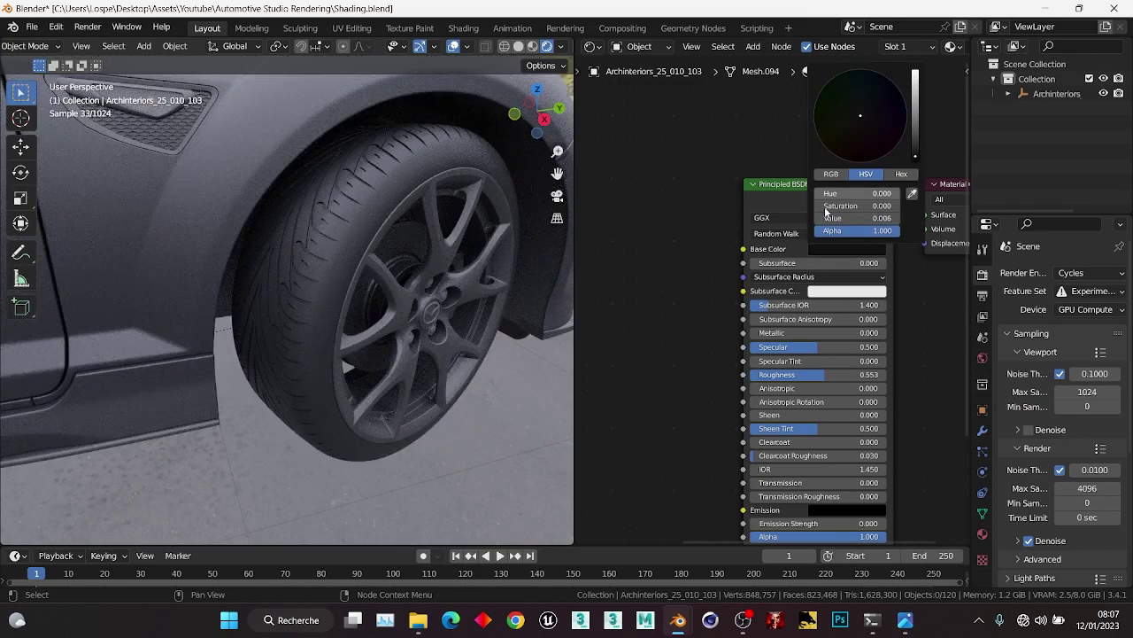
# Set the Roughness of the tyre's Principled BSDF node to 0.5.
pyautogui.scroll(-1, 744, 372)
pyautogui.scroll(2, 748, 373)
pyautogui.doubleClick(797, 373)
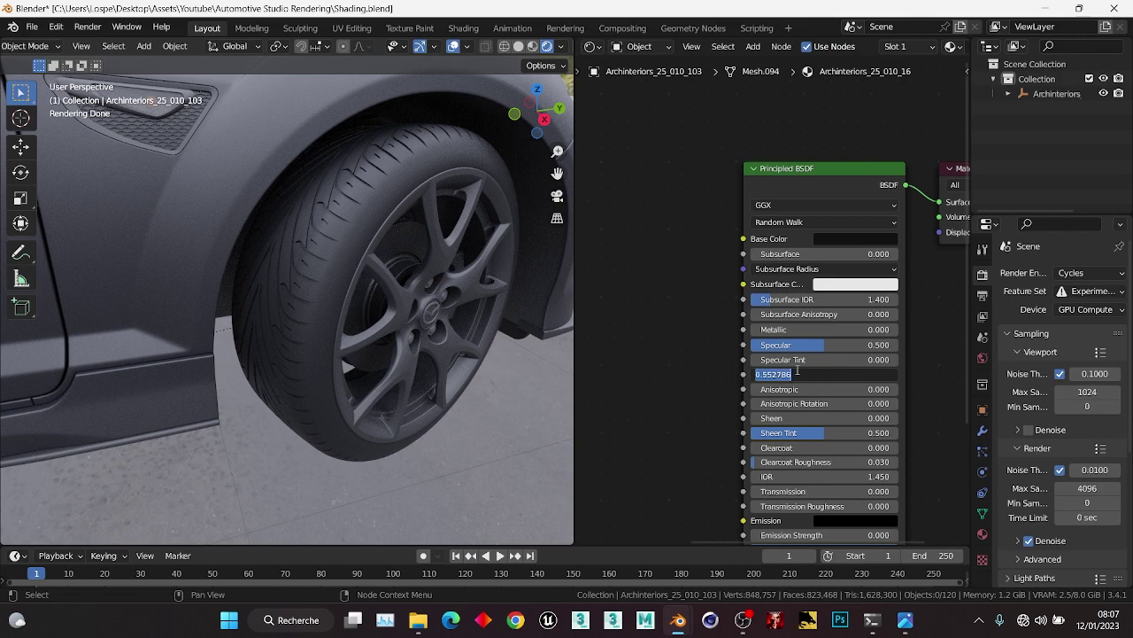
pyautogui.write('0.5')
pyautogui.press('Return')
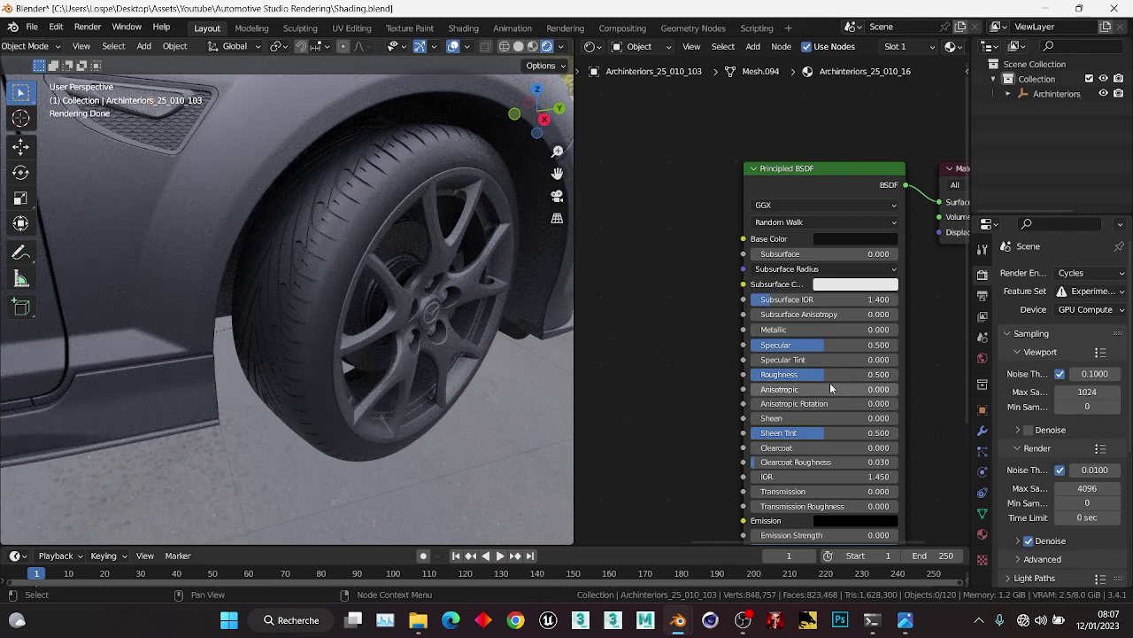
# Try a Roughness of 0.2 on the tyre material, then restore it to 0.5.
pyautogui.click(829, 376)
pyautogui.write('0.')
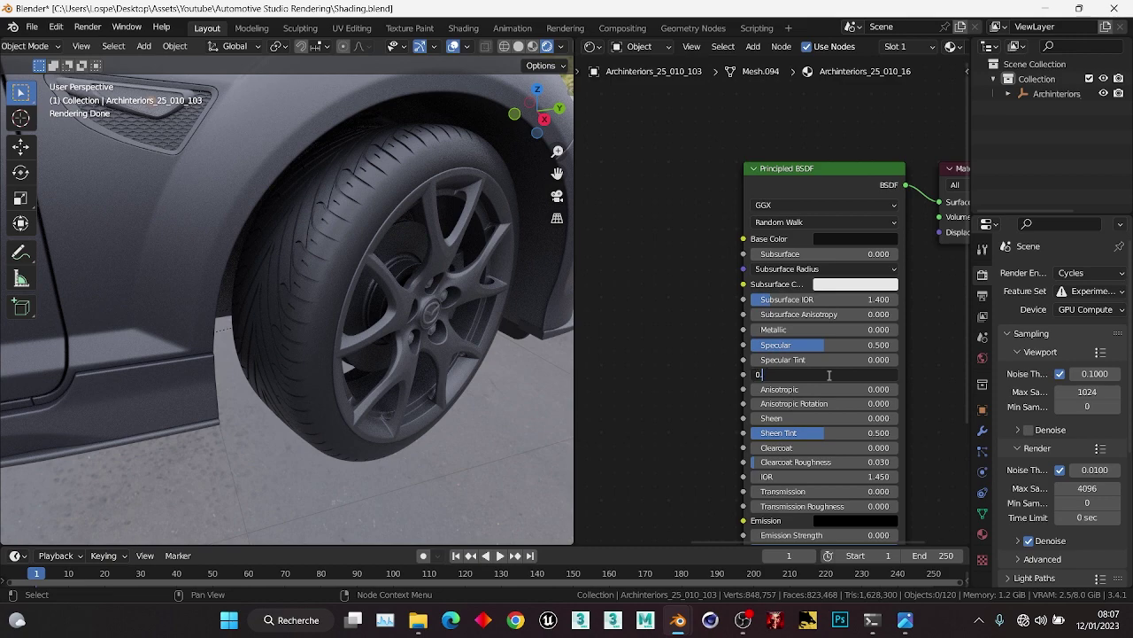
pyautogui.write('2')
pyautogui.press('Return')
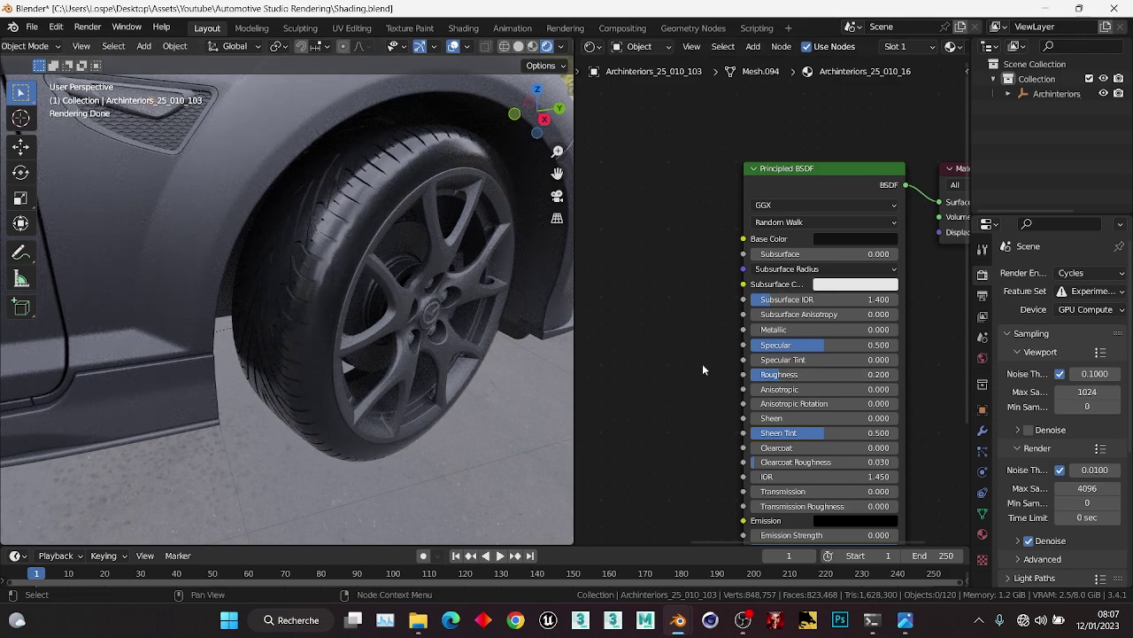
pyautogui.doubleClick(804, 374)
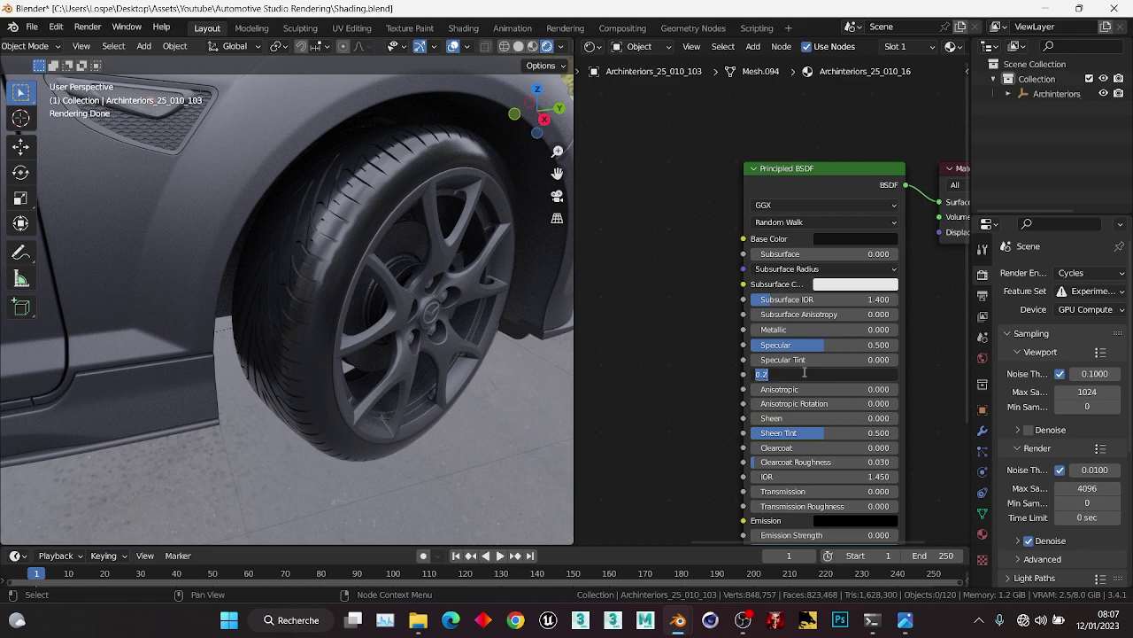
pyautogui.write('0.5')
pyautogui.press('Return')
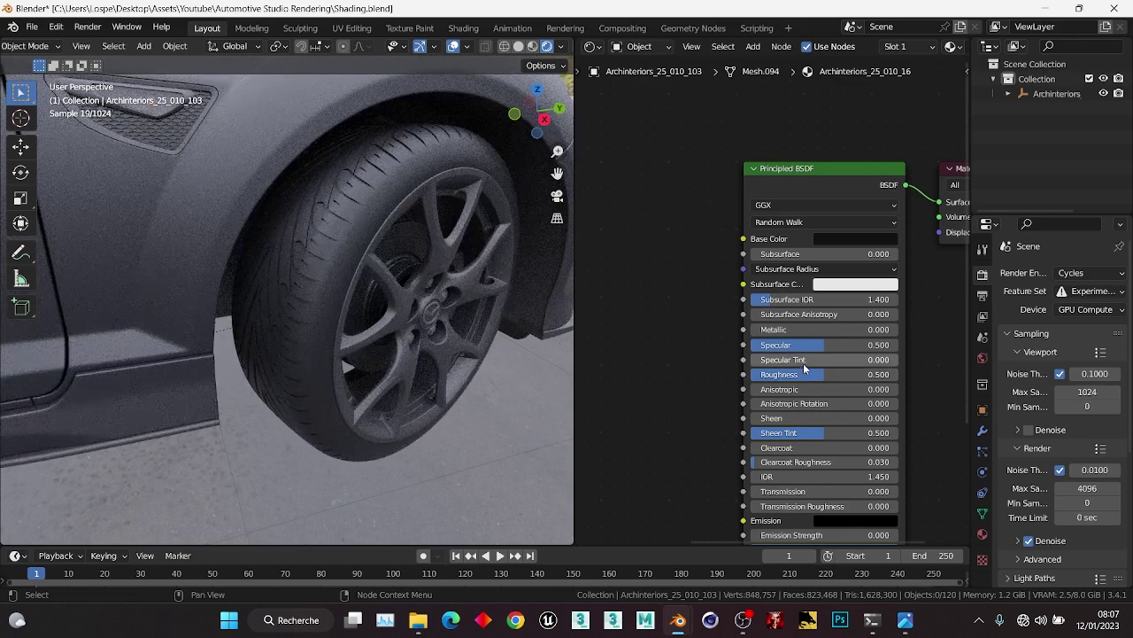
# Save the Shading.blend file with the adjusted tyre material.
pyautogui.scroll(-5, 767, 305)
pyautogui.moveTo(648, 283); pyautogui.dragTo(700, 320, button='middle')
pyautogui.scroll(2, 661, 298)
pyautogui.hotkey('ctrl', 's')
pyautogui.keyDown('ctrl'); pyautogui.scroll(2, 678, 319); pyautogui.keyUp('ctrl')
pyautogui.scroll(-1, 695, 371)
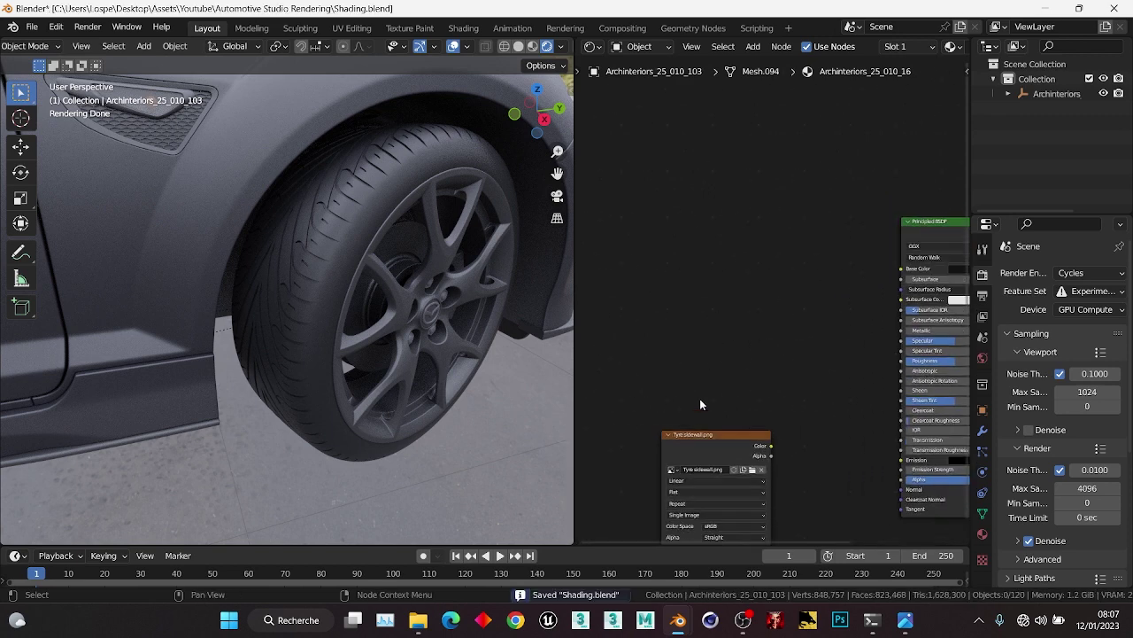
# Add an Image Texture node to the tyre material and place it above the Tyre sidewall.png node.
pyautogui.scroll(2, 725, 312)
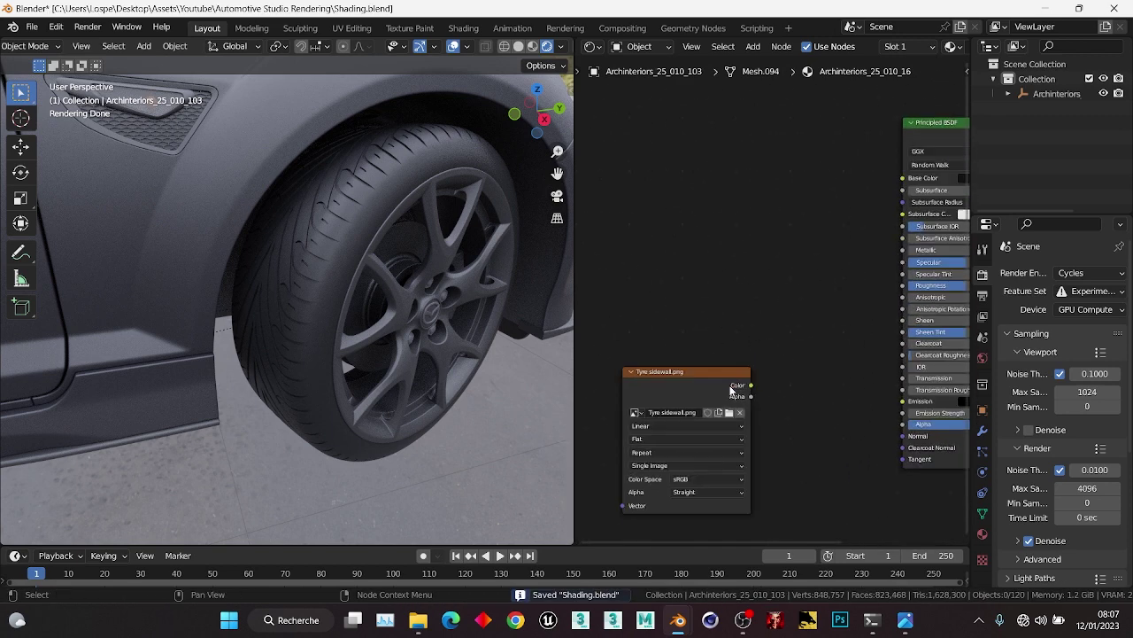
pyautogui.click(658, 377)
pyautogui.scroll(-3, 728, 337)
pyautogui.moveTo(733, 255); pyautogui.dragTo(732, 304, button='middle')
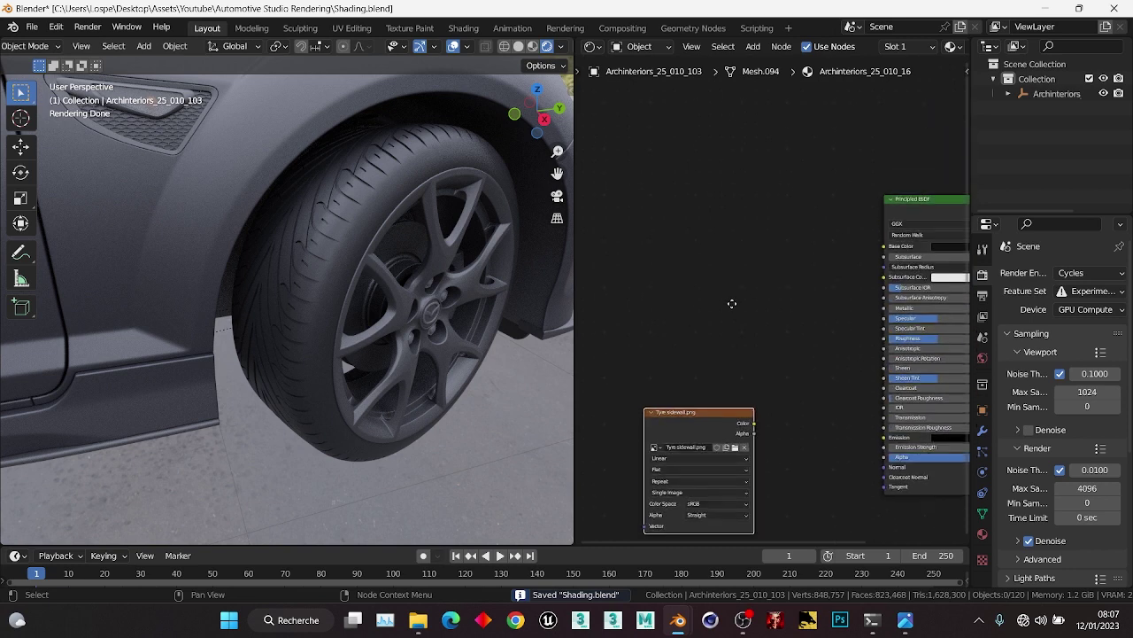
pyautogui.hotkey('shift', 'a')
pyautogui.write('ima')
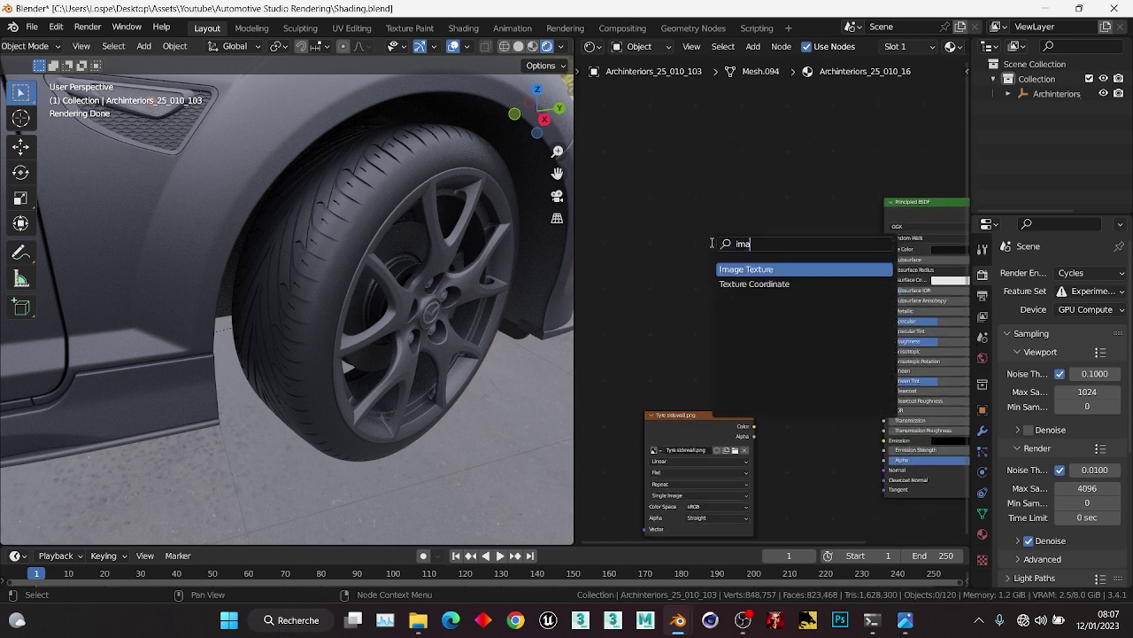
pyautogui.press('Return')
pyautogui.click(722, 242)
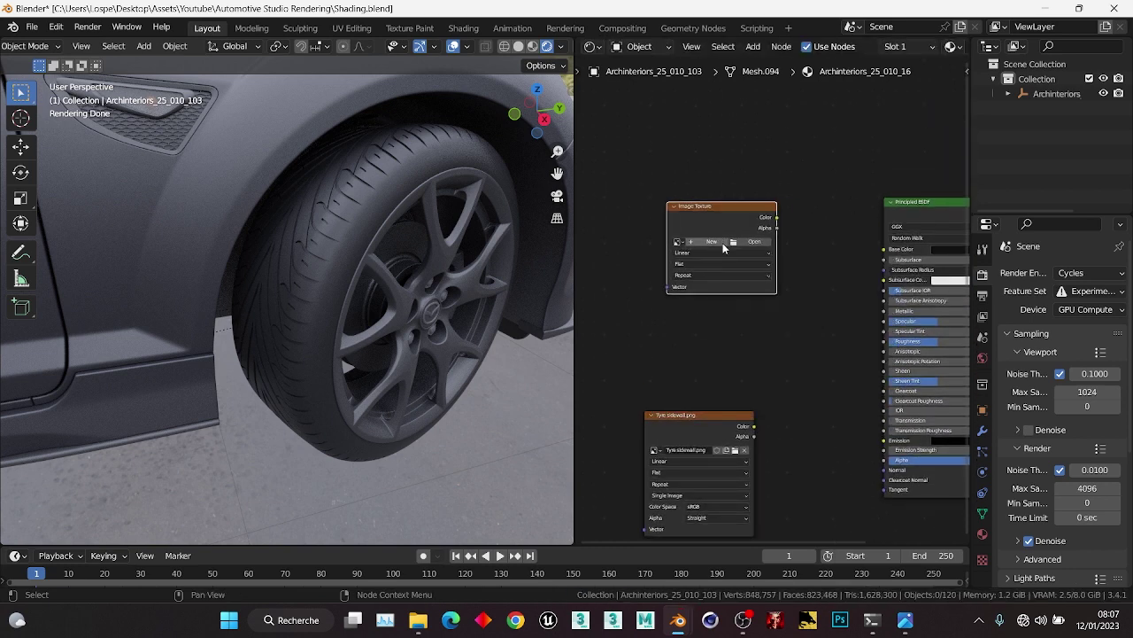
# Load dirt (4).jpg from the Maps folder into the new Image Texture node.
pyautogui.scroll(2, 711, 246)
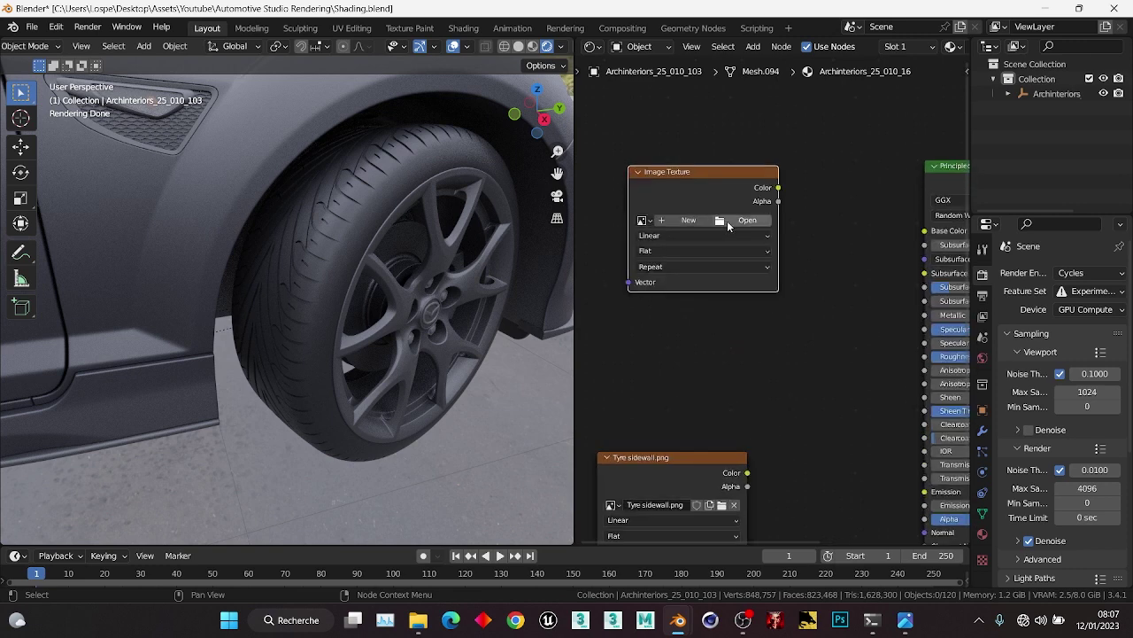
pyautogui.click(740, 221)
pyautogui.doubleClick(424, 190)
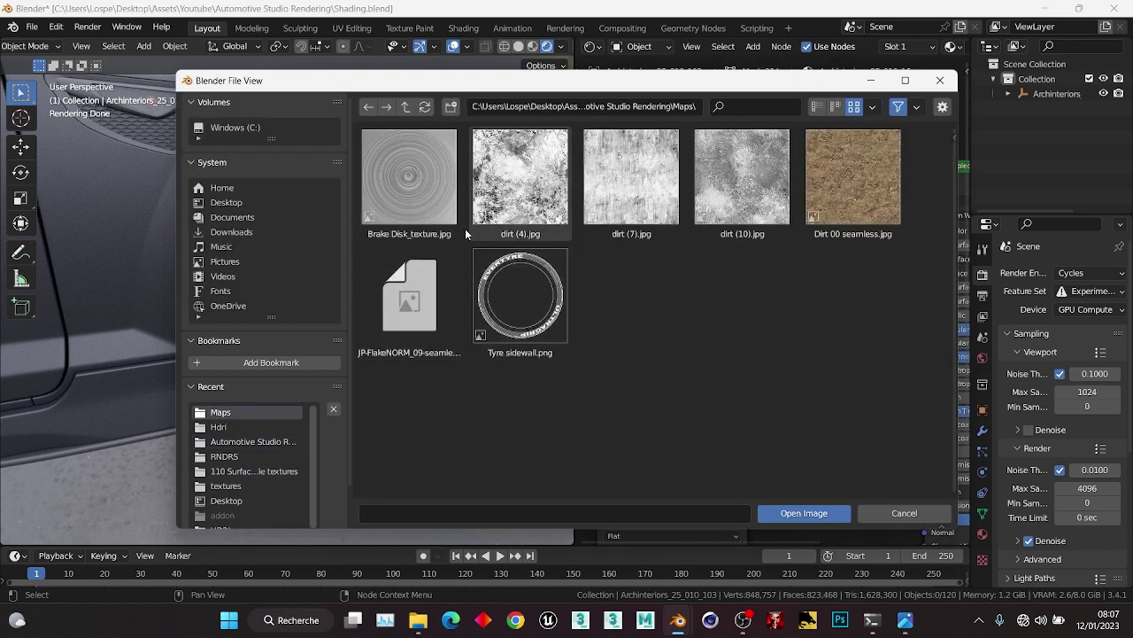
pyautogui.click(520, 177)
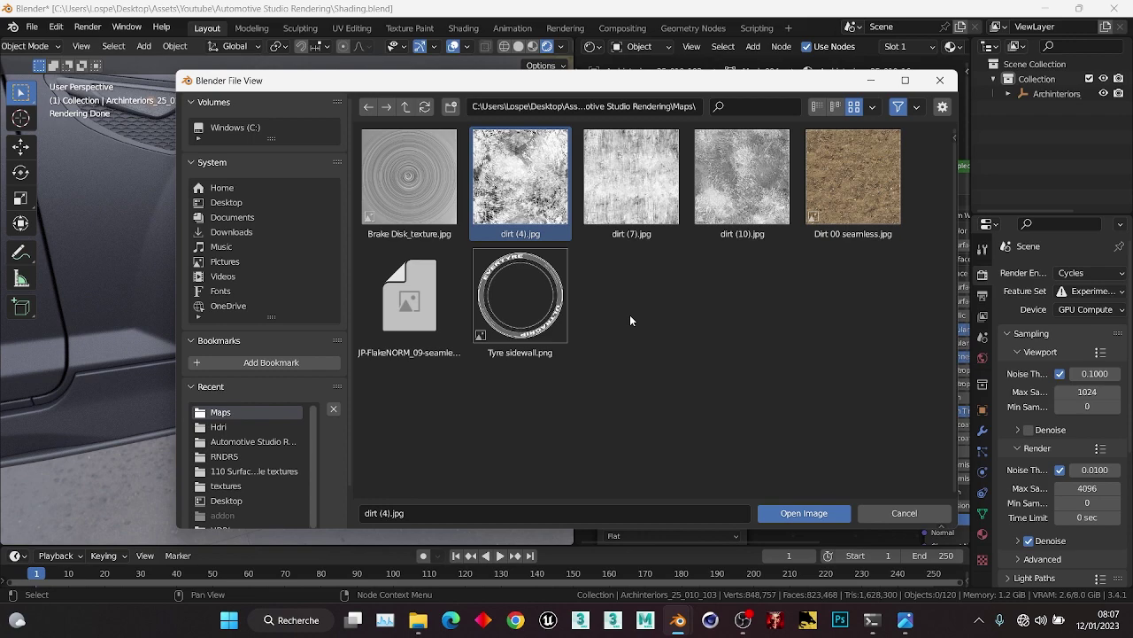
pyautogui.click(804, 512)
pyautogui.scroll(-1, 801, 311)
pyautogui.moveTo(802, 311); pyautogui.dragTo(848, 360, button='middle')
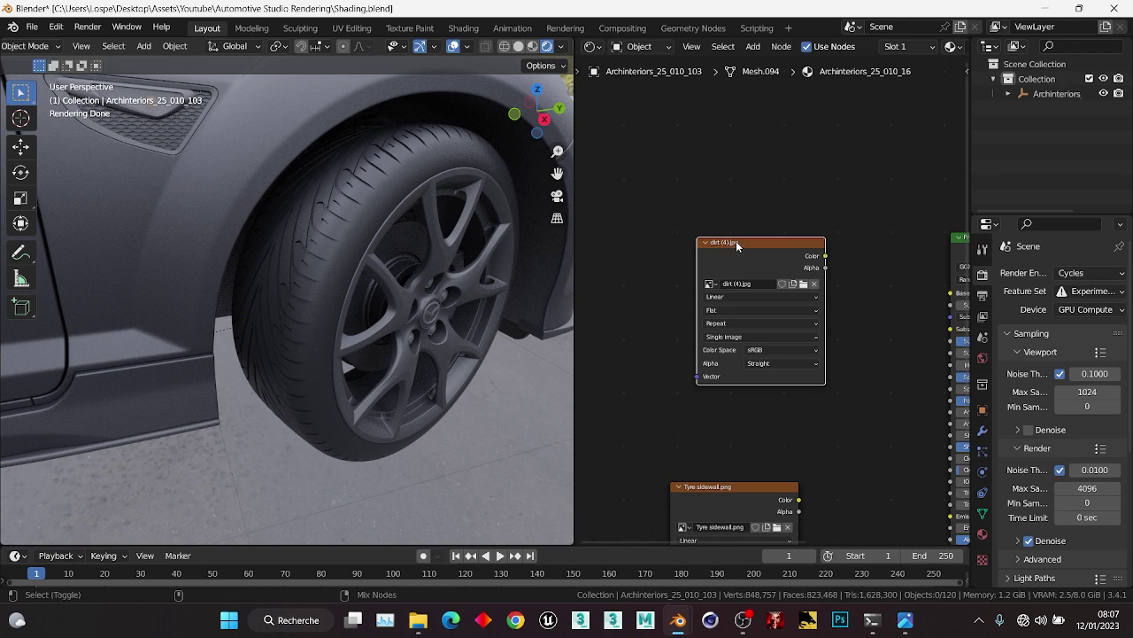
# Turn on the Screencast Keys display for the 3D viewport.
pyautogui.press('n')
pyautogui.click(567, 370)
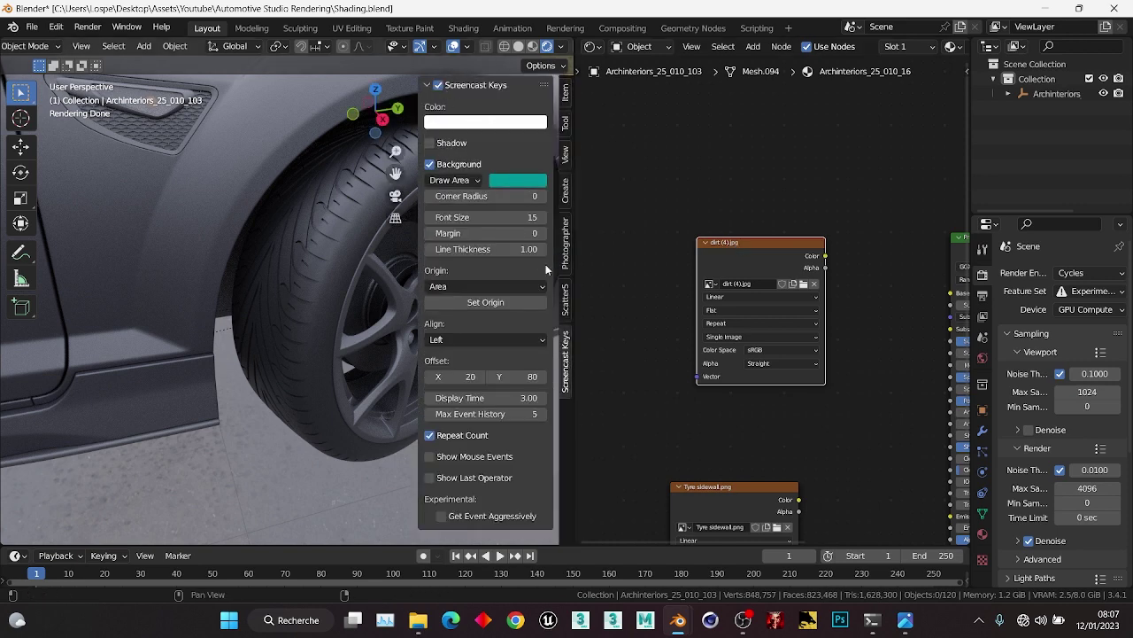
pyautogui.press('n')
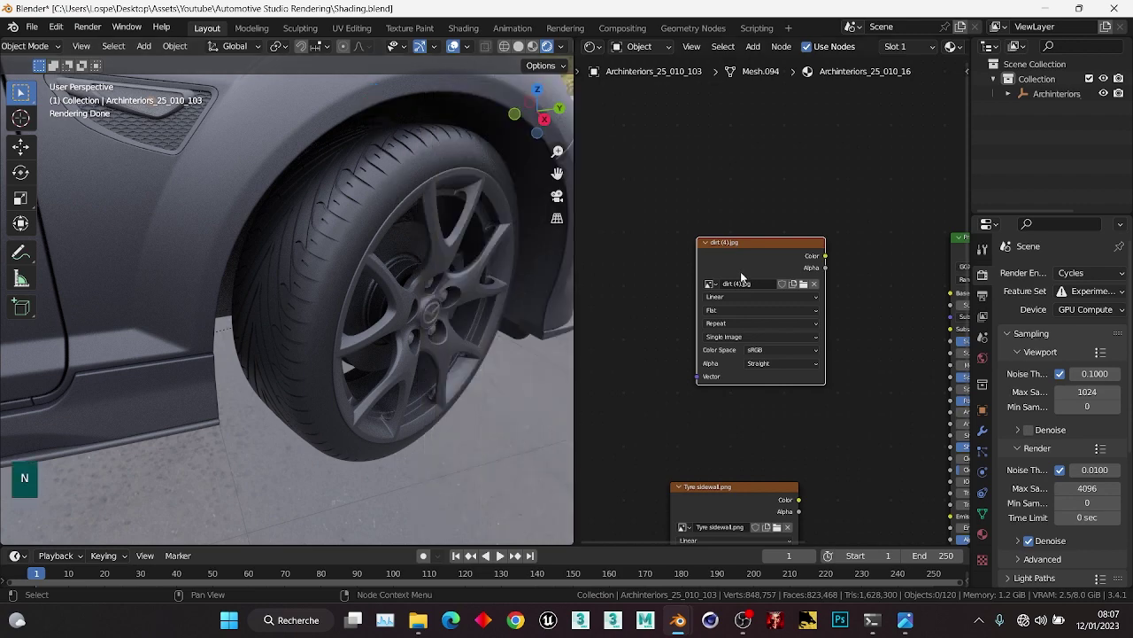
# Preview the dirt (4).jpg texture directly on the tyre using Node Wrangler and inspect how it maps.
pyautogui.keyDown('ctrl'); pyautogui.keyDown('shift'); pyautogui.click(744, 246); pyautogui.keyUp('shift'); pyautogui.keyUp('ctrl')
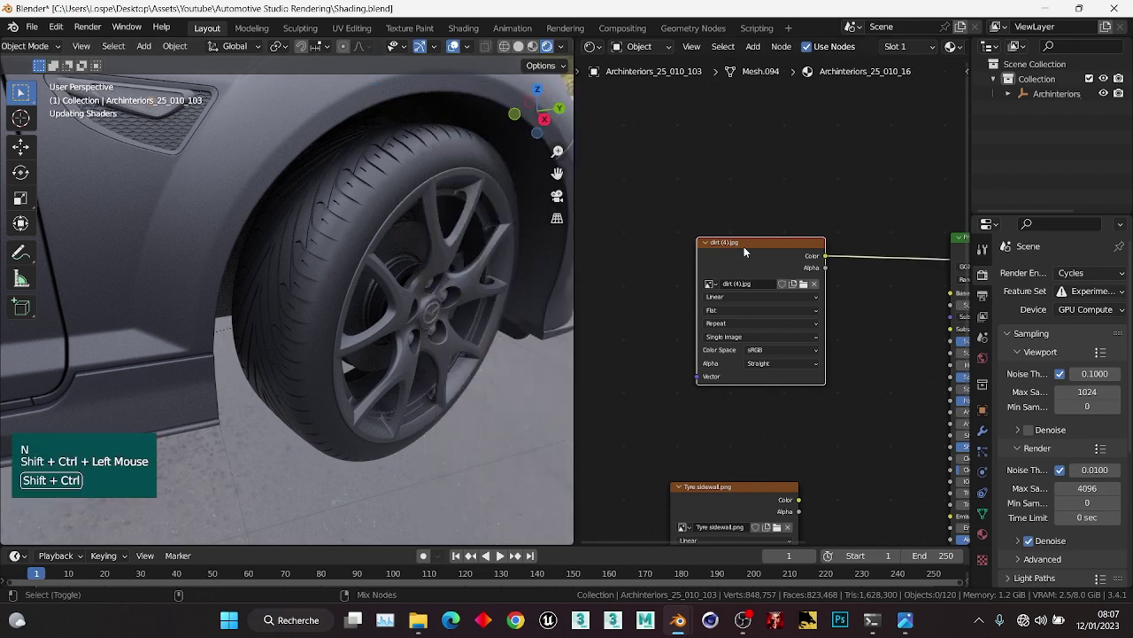
pyautogui.scroll(-2, 403, 309)
pyautogui.moveTo(404, 309); pyautogui.dragTo(311, 282, button='middle')
pyautogui.scroll(1, 312, 282)
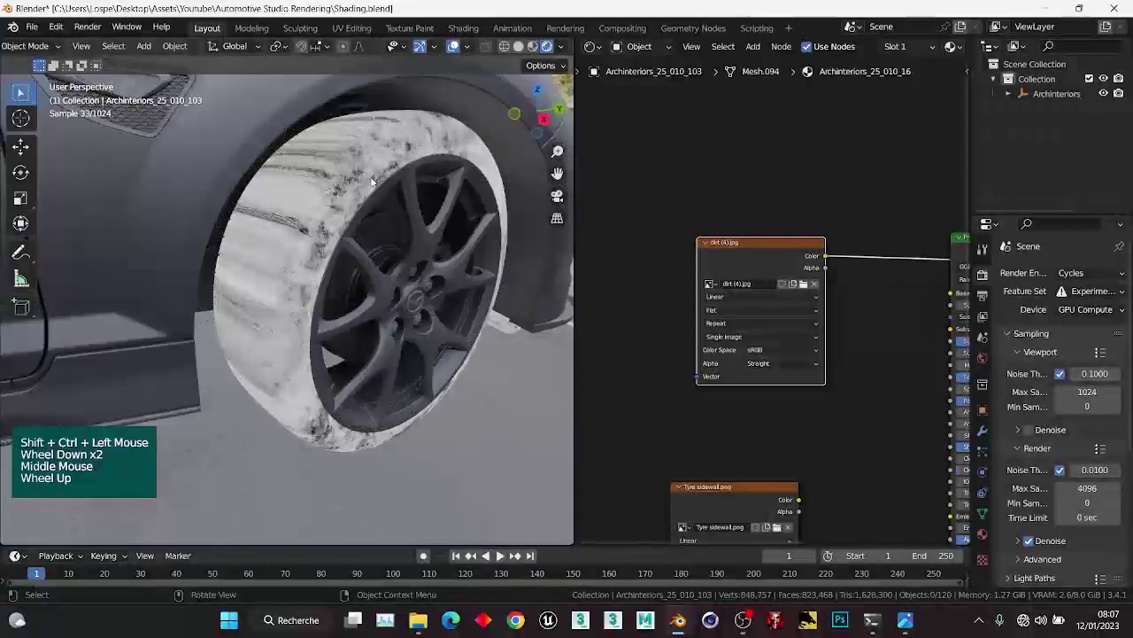
pyautogui.scroll(-1, 755, 310)
pyautogui.moveTo(755, 310); pyautogui.dragTo(706, 290, button='middle')
pyautogui.scroll(2, 707, 291)
pyautogui.doubleClick(800, 333)
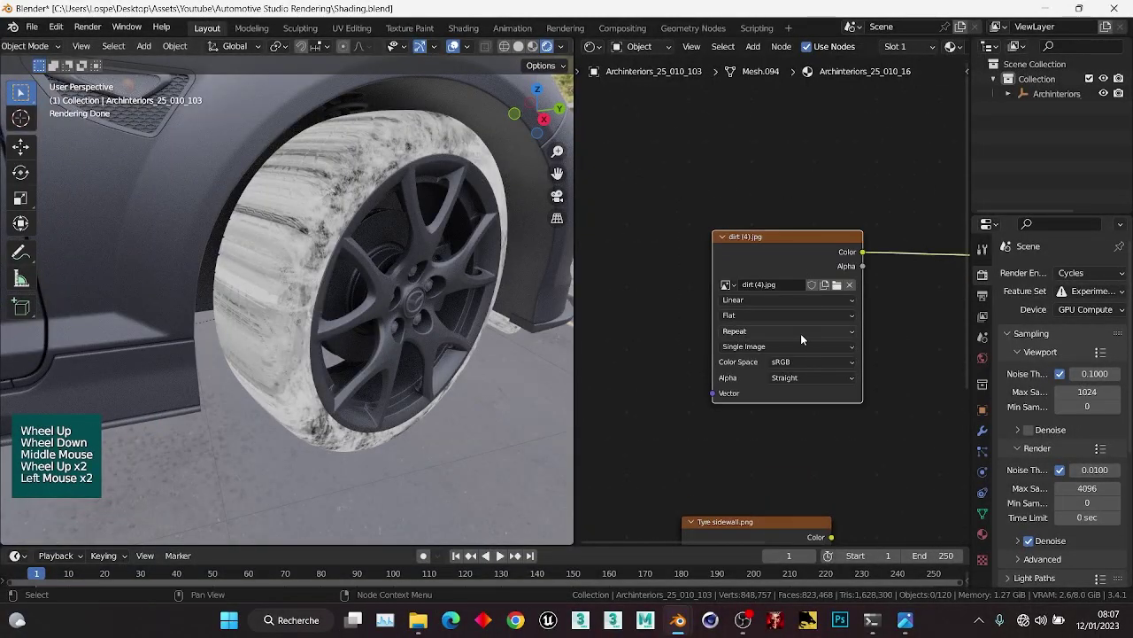
# Add Texture Coordinate and Mapping nodes to the dirt (4).jpg texture using Node Wrangler and reposition the three nodes together.
pyautogui.hotkey('ctrl', 't')
pyautogui.scroll(-2, 786, 320)
pyautogui.moveTo(611, 301); pyautogui.dragTo(754, 301, button='middle')
pyautogui.scroll(1, 753, 302)
pyautogui.moveTo(652, 179); pyautogui.dragTo(894, 343)
pyautogui.press('g')
pyautogui.click(623, 322)
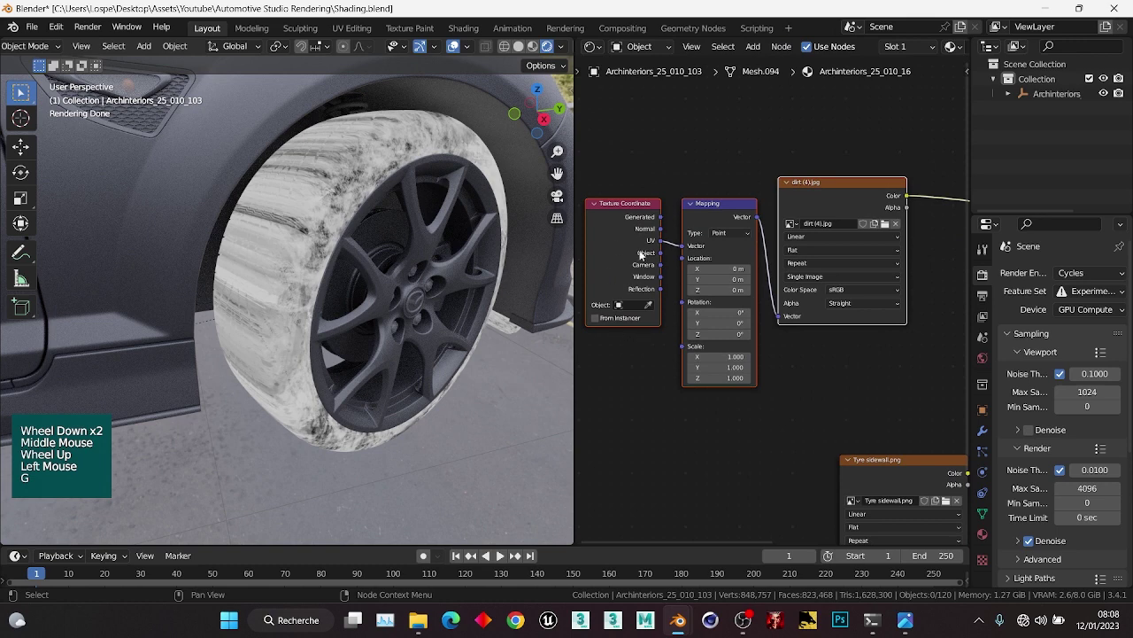
pyautogui.click(641, 209)
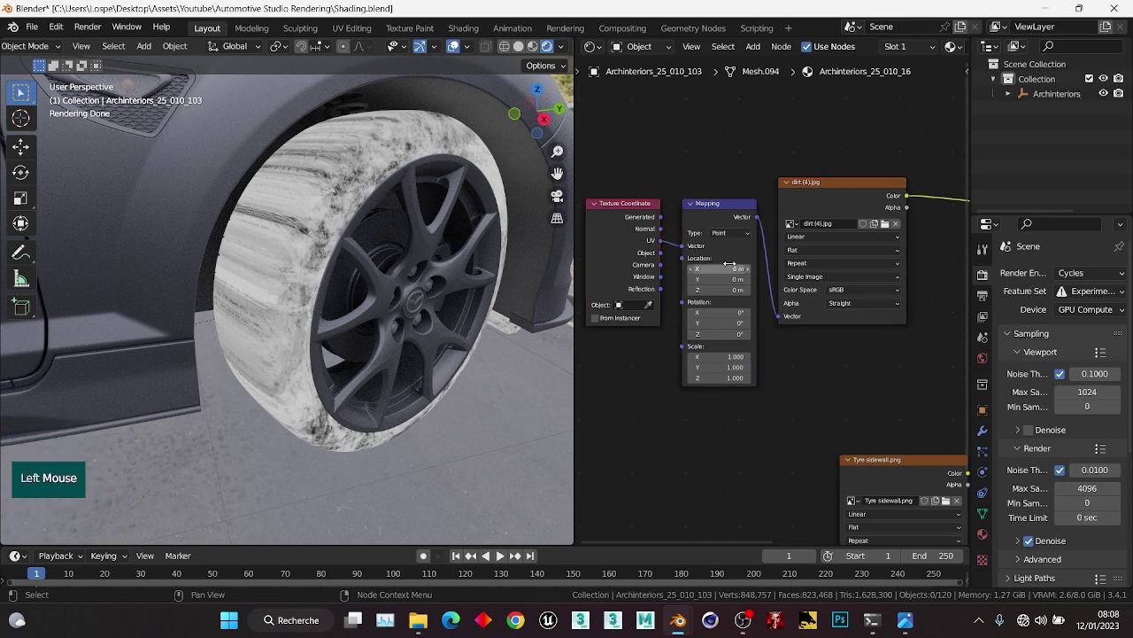
# Examine the Mapping settings and how the UV-mapped dirt texture wraps around the front tyre.
pyautogui.moveTo(729, 263); pyautogui.dragTo(690, 348, button='middle')
pyautogui.scroll(2, 690, 348)
pyautogui.scroll(2, 682, 330)
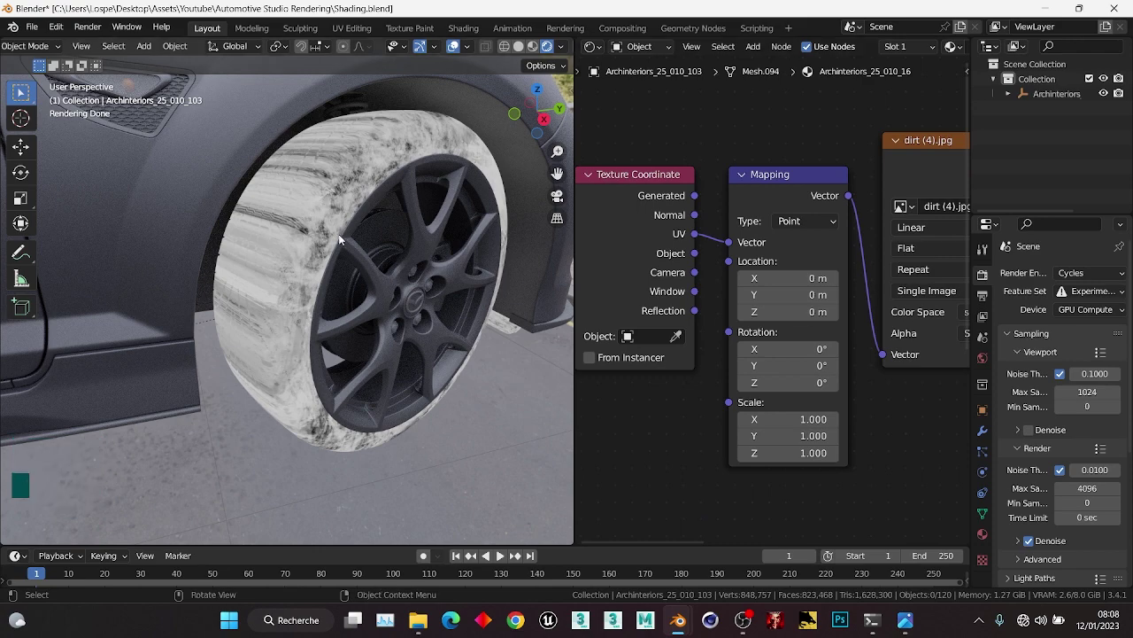
pyautogui.scroll(-1, 328, 202)
pyautogui.moveTo(329, 202); pyautogui.dragTo(355, 238, button='middle')
pyautogui.scroll(1, 355, 238)
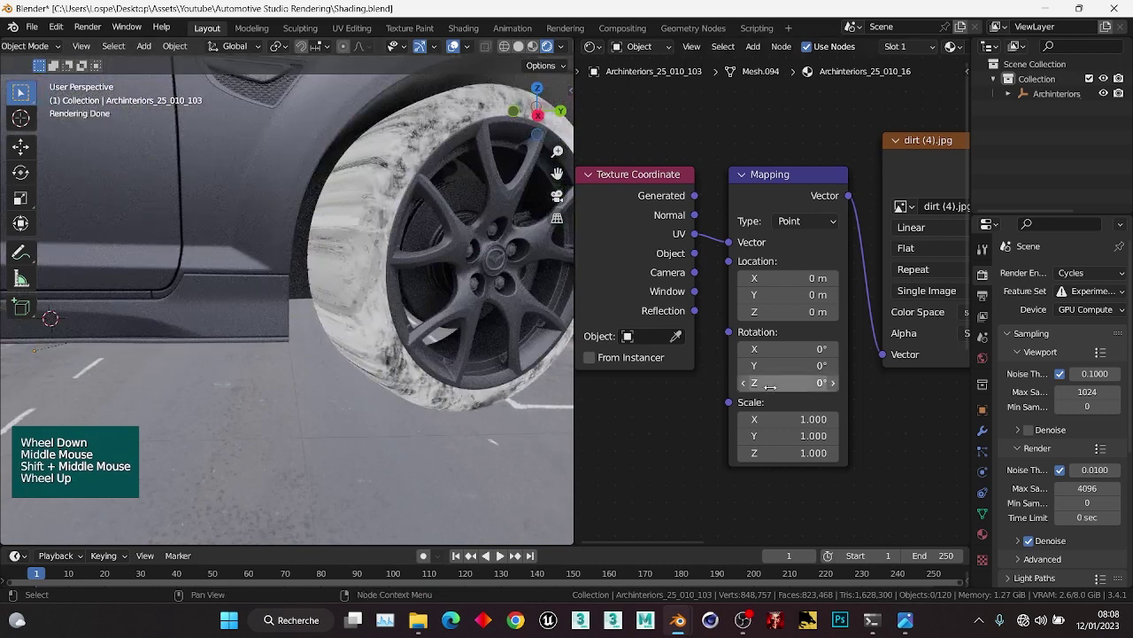
pyautogui.scroll(-1, 766, 382)
pyautogui.moveTo(826, 481); pyautogui.dragTo(756, 262, button='middle')
pyautogui.moveTo(881, 327); pyautogui.dragTo(765, 288, button='middle')
pyautogui.moveTo(758, 247); pyautogui.dragTo(710, 247, button='middle')
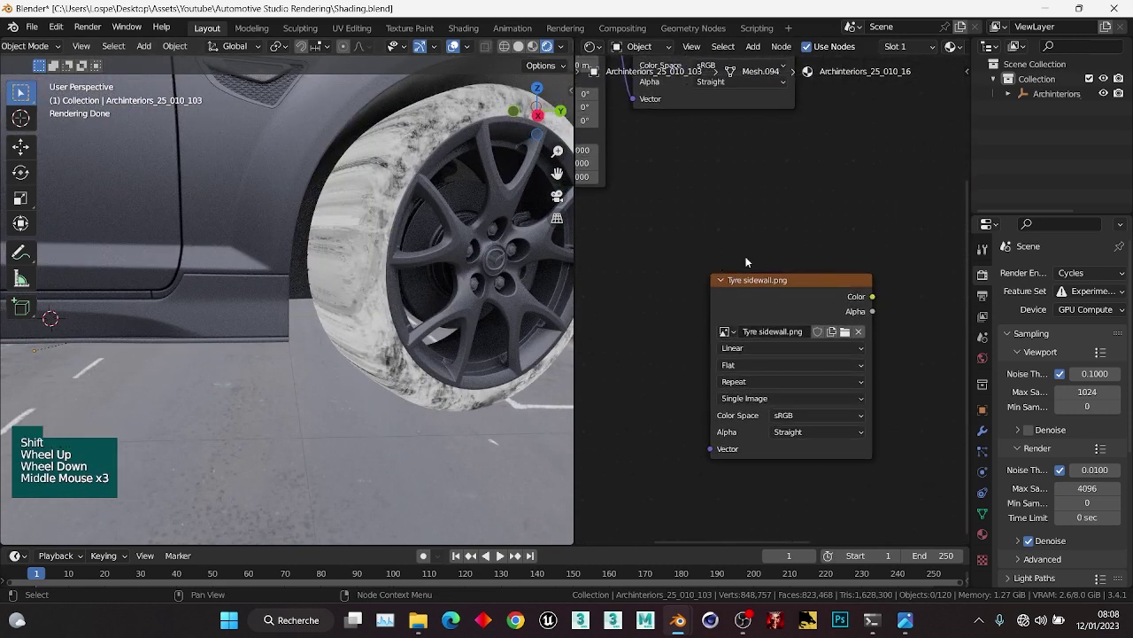
# Nudge the Tyre sidewall.png node slightly down and to the right, and check the dirt on the tyre tread.
pyautogui.click(769, 303)
pyautogui.moveTo(768, 279); pyautogui.dragTo(777, 295)
pyautogui.click(698, 264)
pyautogui.click(744, 296)
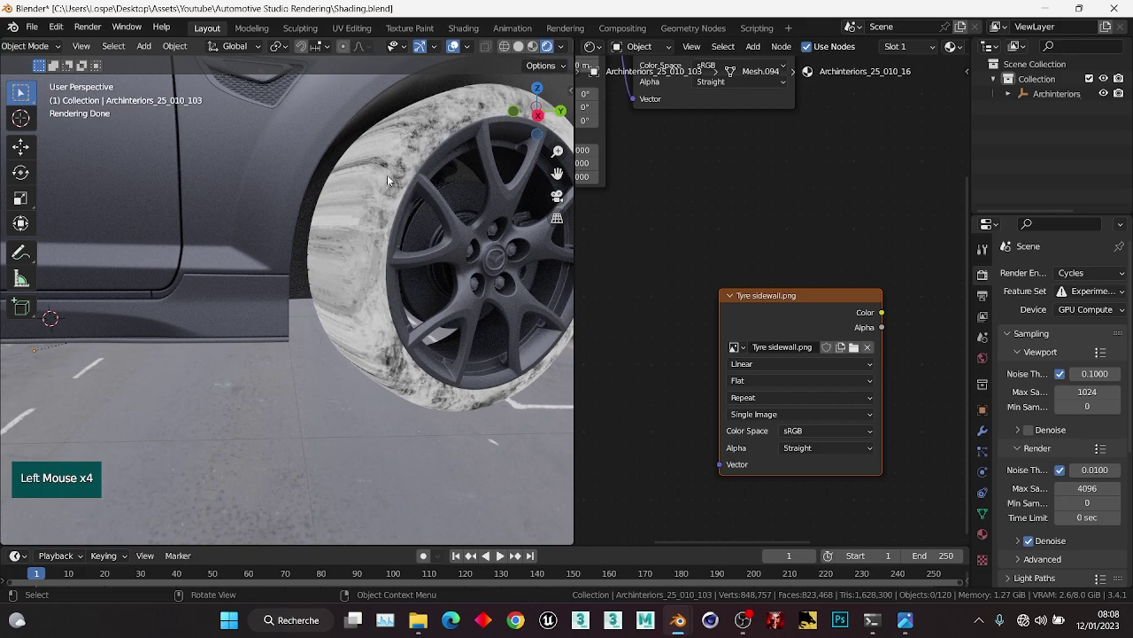
pyautogui.scroll(-1, 744, 235)
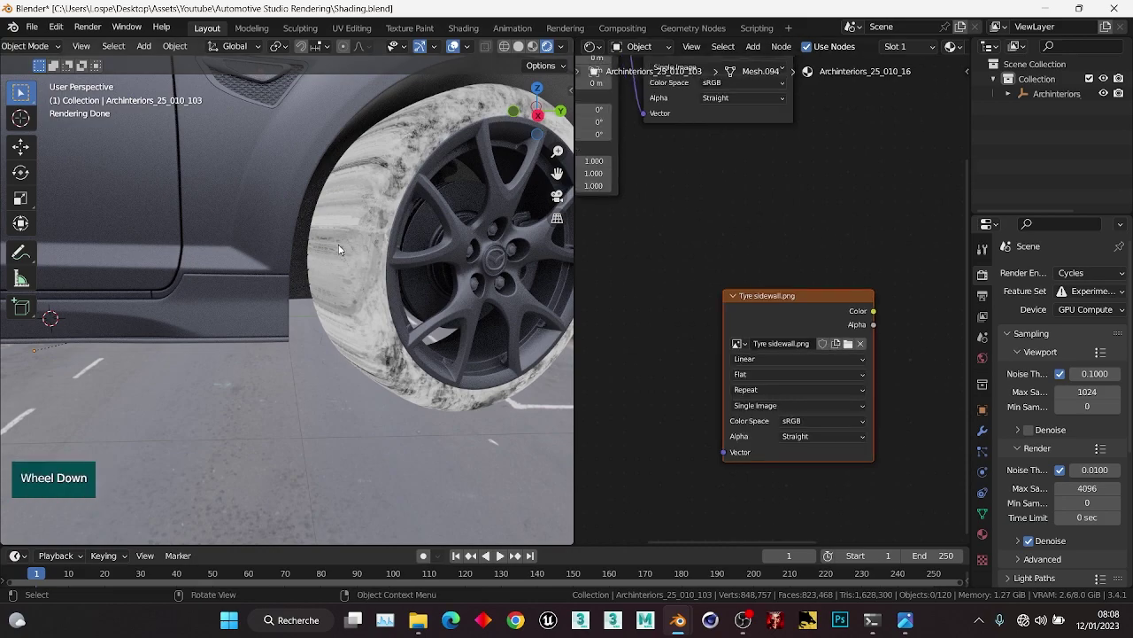
pyautogui.scroll(-1, 339, 248)
pyautogui.moveTo(339, 248); pyautogui.dragTo(390, 278, button='middle')
pyautogui.scroll(1, 341, 336)
pyautogui.keyDown('shift'); pyautogui.moveTo(331, 354); pyautogui.dragTo(338, 285, button='middle'); pyautogui.keyUp('shift')
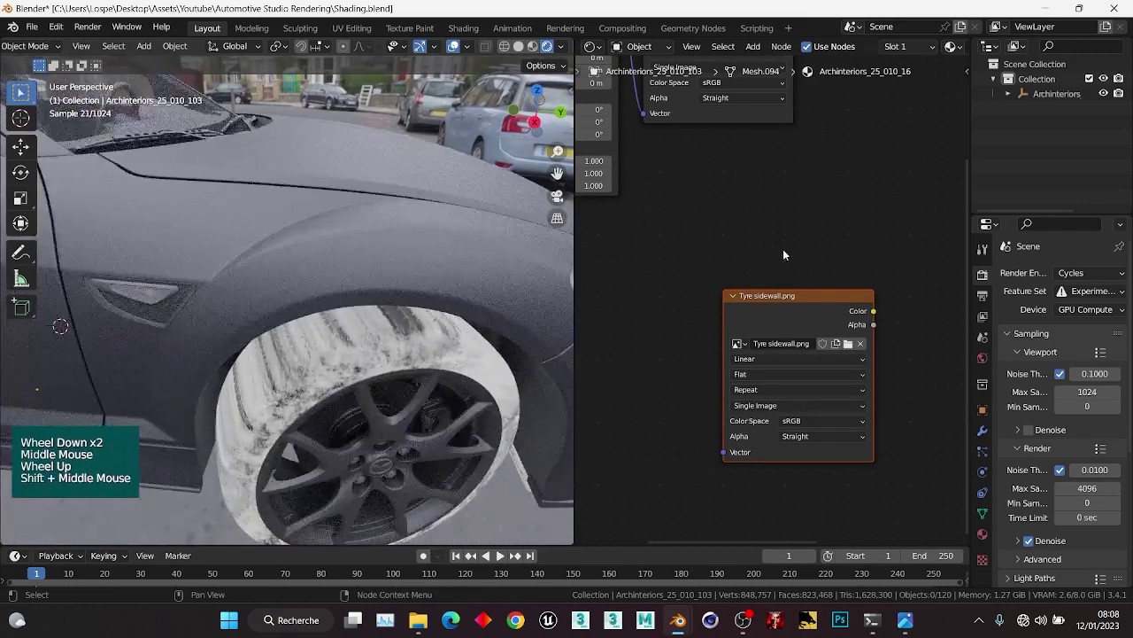
# Move the Texture Coordinate and Mapping nodes further left of the dirt (4).jpg node to free up space.
pyautogui.scroll(-1, 743, 231)
pyautogui.moveTo(740, 228); pyautogui.dragTo(809, 337, button='middle')
pyautogui.moveTo(809, 337); pyautogui.dragTo(643, 152)
pyautogui.press('g')
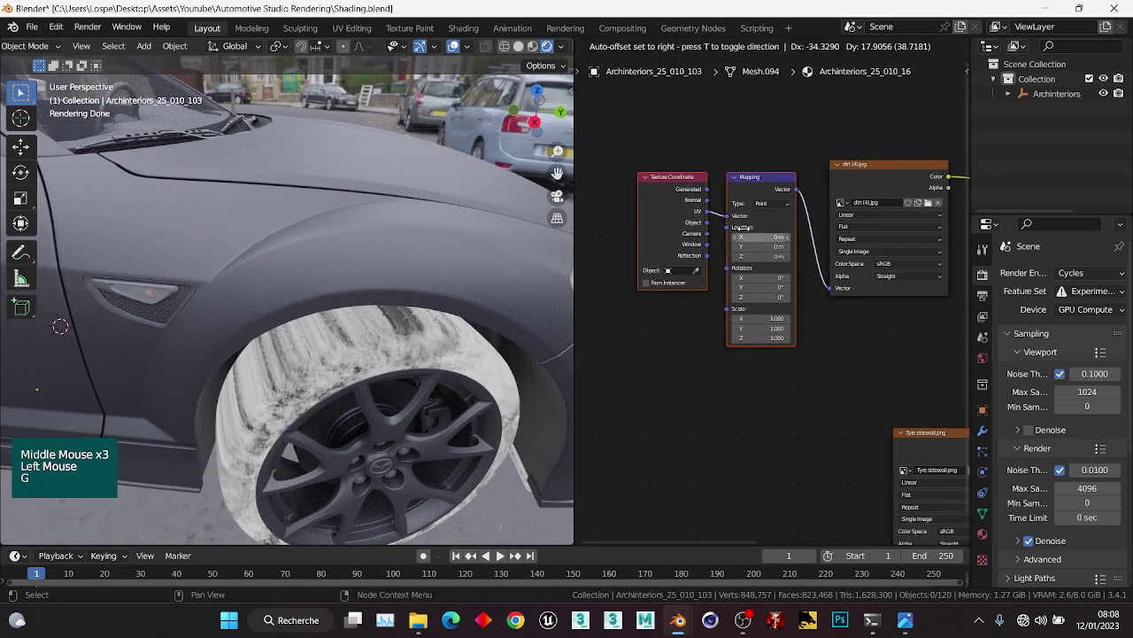
pyautogui.scroll(2, 699, 217)
pyautogui.moveTo(700, 217); pyautogui.dragTo(675, 208, button='middle')
pyautogui.scroll(1, 675, 207)
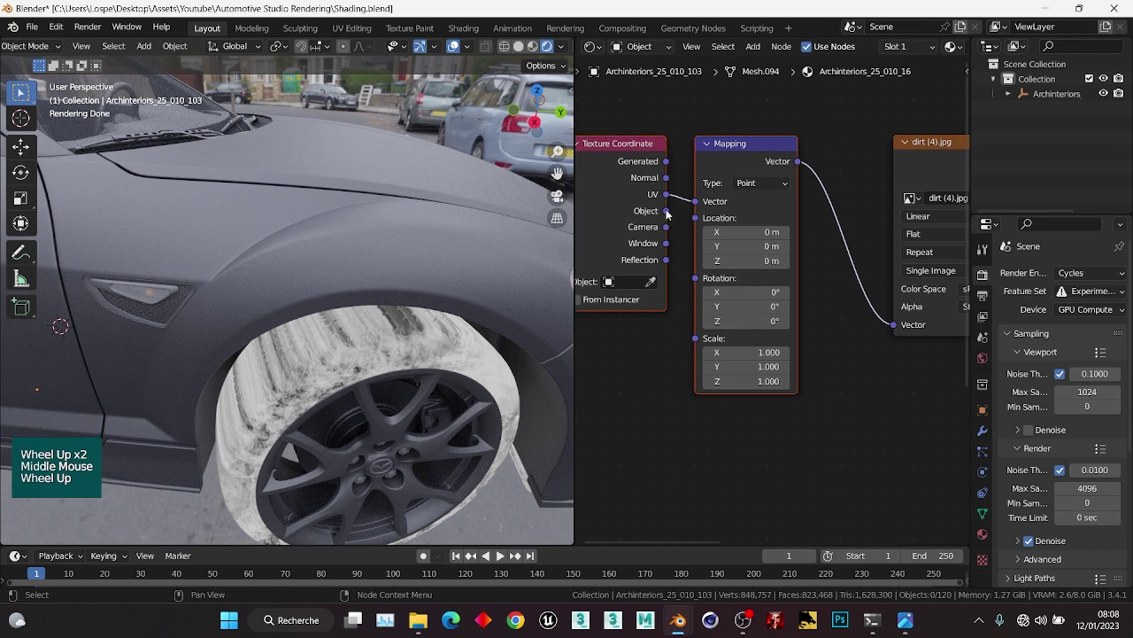
# Feed the Mapping node's Vector input from the Texture Coordinate node's Object output instead of UV.
pyautogui.scroll(-2, 833, 275)
pyautogui.moveTo(833, 275)
pyautogui.mouseDown(button='middle')
pyautogui.moveTo(819, 278)
pyautogui.moveTo(809, 101)
pyautogui.moveTo(753, 297)
pyautogui.mouseUp(button='middle')
pyautogui.click(756, 254)
pyautogui.moveTo(755, 255)
pyautogui.mouseDown()
pyautogui.moveTo(935, 412)
pyautogui.moveTo(848, 371)
pyautogui.mouseUp()
pyautogui.click(790, 274)
pyautogui.moveTo(639, 202); pyautogui.dragTo(730, 285, button='middle')
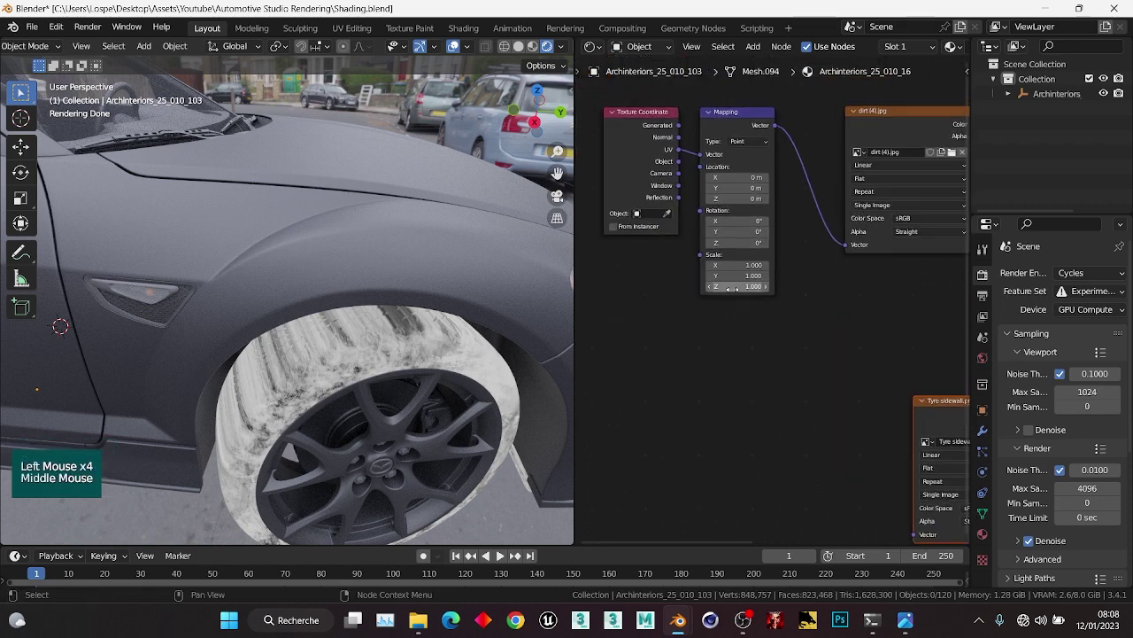
pyautogui.scroll(1, 687, 166)
pyautogui.moveTo(685, 162); pyautogui.dragTo(715, 285, button='middle')
pyautogui.scroll(2, 699, 256)
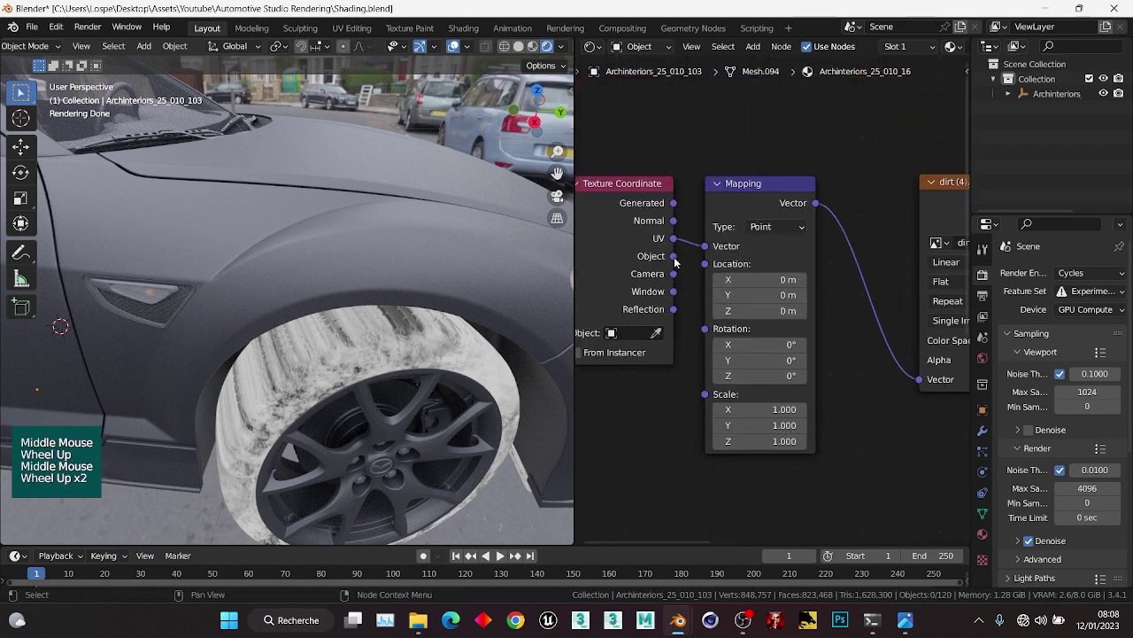
pyautogui.moveTo(674, 256); pyautogui.dragTo(705, 246)
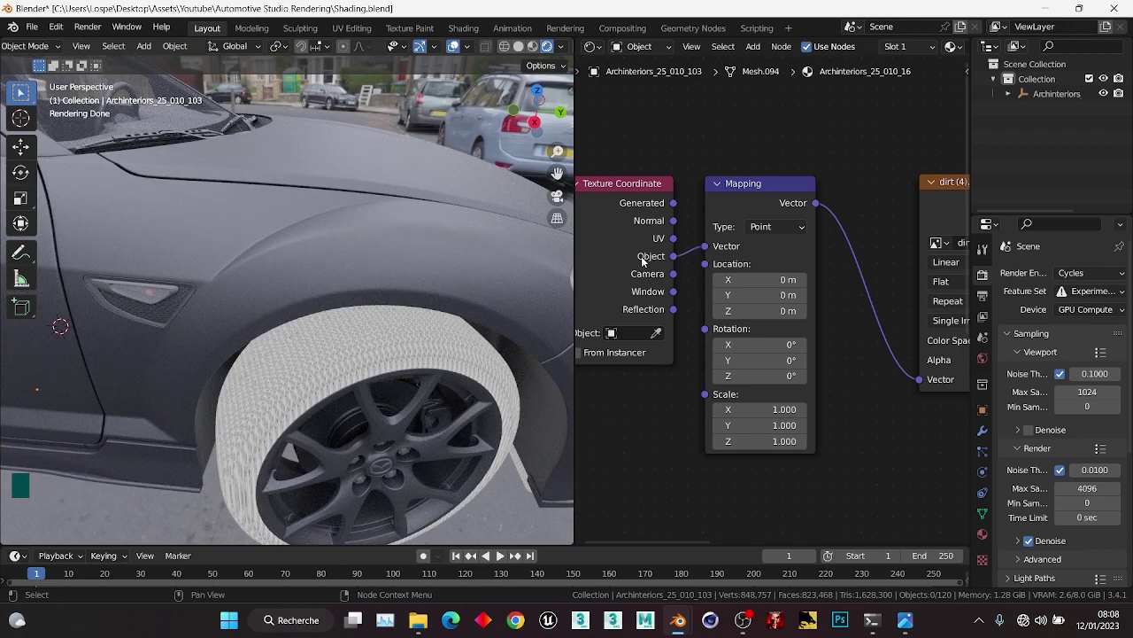
# Shift the Texture Coordinate node slightly left and set the dirt (4).jpg texture's projection to Box.
pyautogui.moveTo(637, 188); pyautogui.dragTo(622, 193)
pyautogui.scroll(-2, 820, 315)
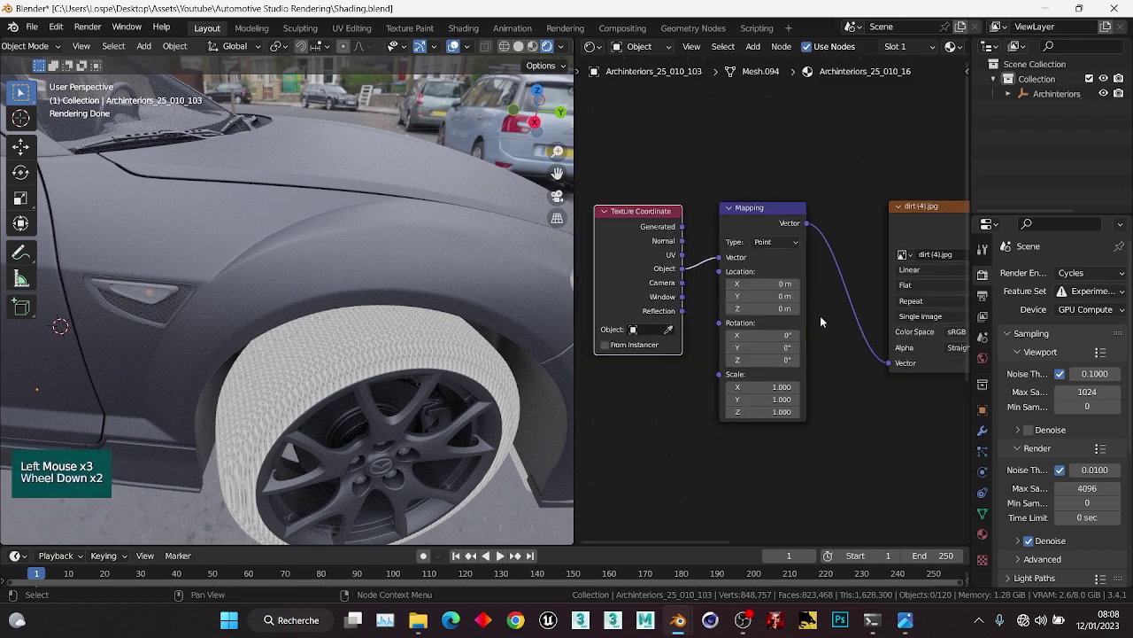
pyautogui.moveTo(819, 315); pyautogui.dragTo(620, 284, button='middle')
pyautogui.scroll(2, 725, 254)
pyautogui.moveTo(730, 254); pyautogui.dragTo(739, 295)
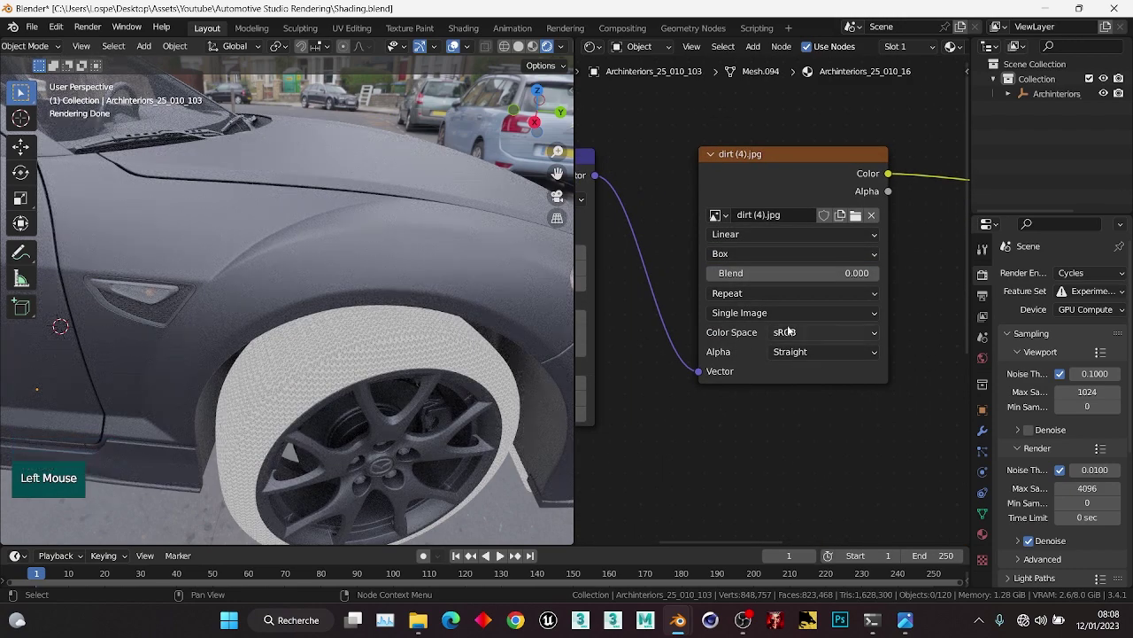
# Set the Mapping node's X, Y and Z scale to 0.1.
pyautogui.scroll(-1, 729, 296)
pyautogui.moveTo(714, 346); pyautogui.dragTo(749, 340, button='middle')
pyautogui.scroll(3, 744, 345)
pyautogui.moveTo(620, 363); pyautogui.dragTo(741, 334, button='middle')
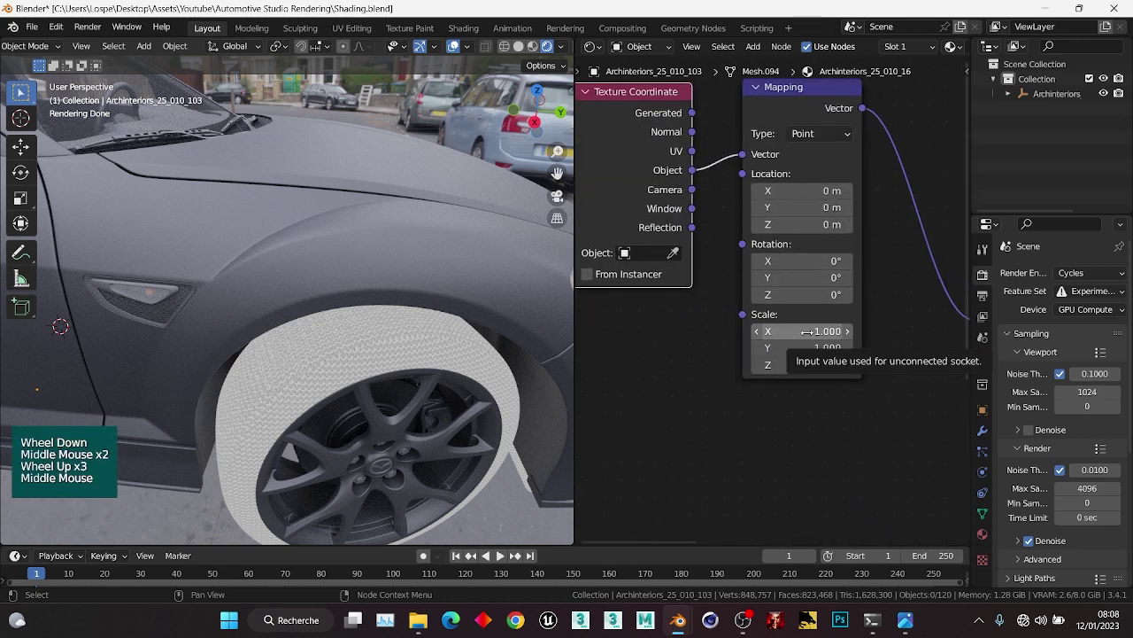
pyautogui.moveTo(815, 331); pyautogui.dragTo(815, 365)
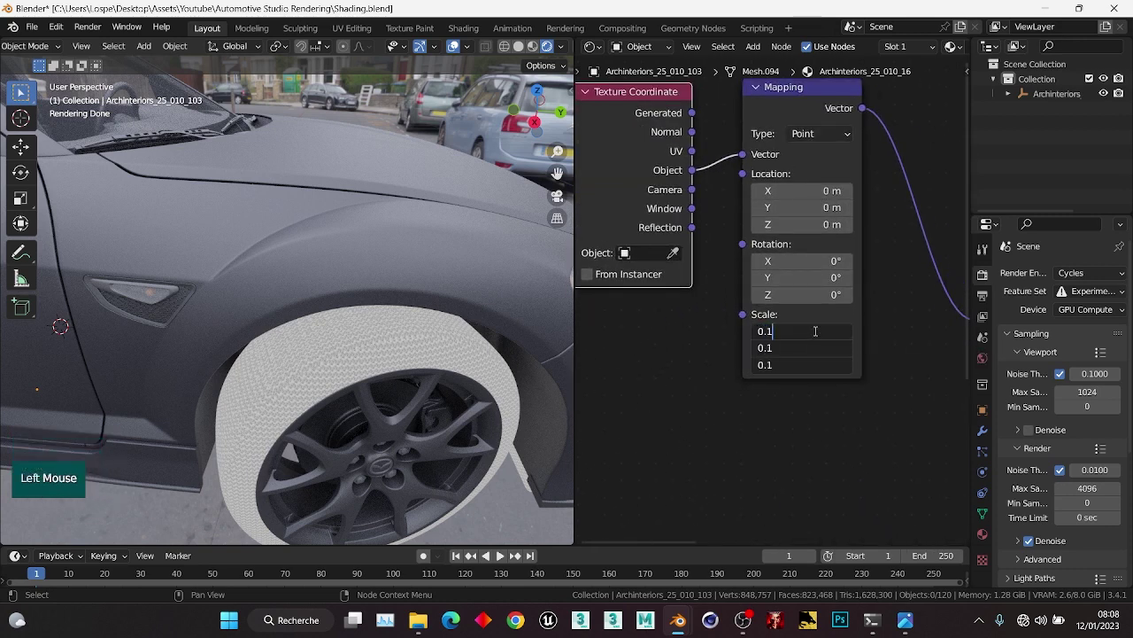
pyautogui.press('Return')
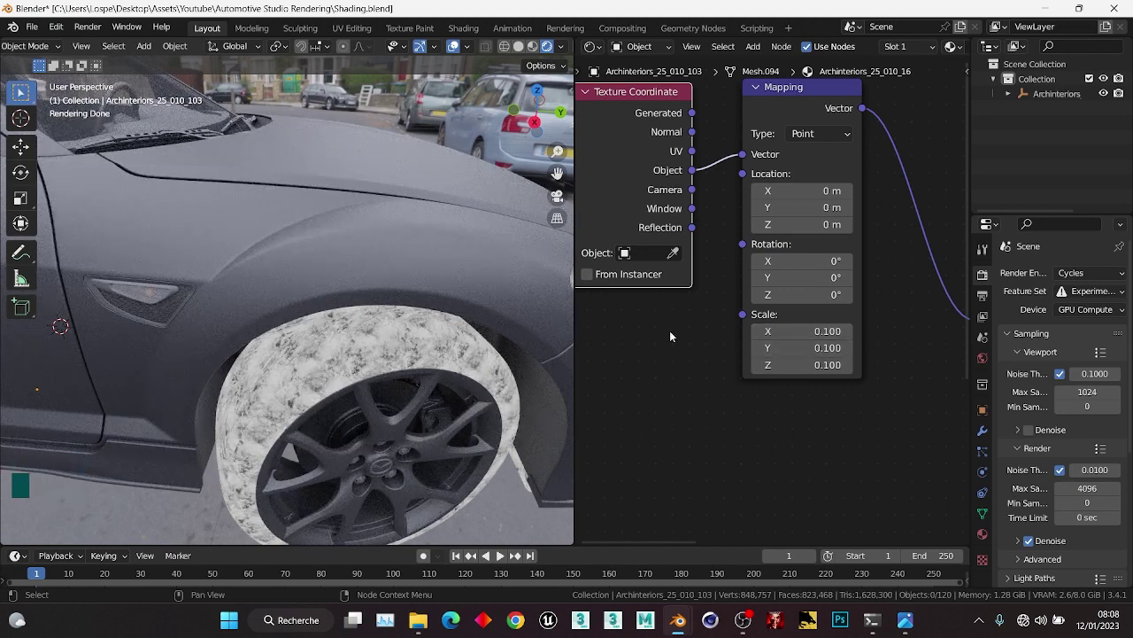
# Add a Value node below the Texture Coordinate node and connect it to the Mapping node's Scale input.
pyautogui.click(673, 331)
pyautogui.hotkey('ctrl', 'a')
pyautogui.write('value')
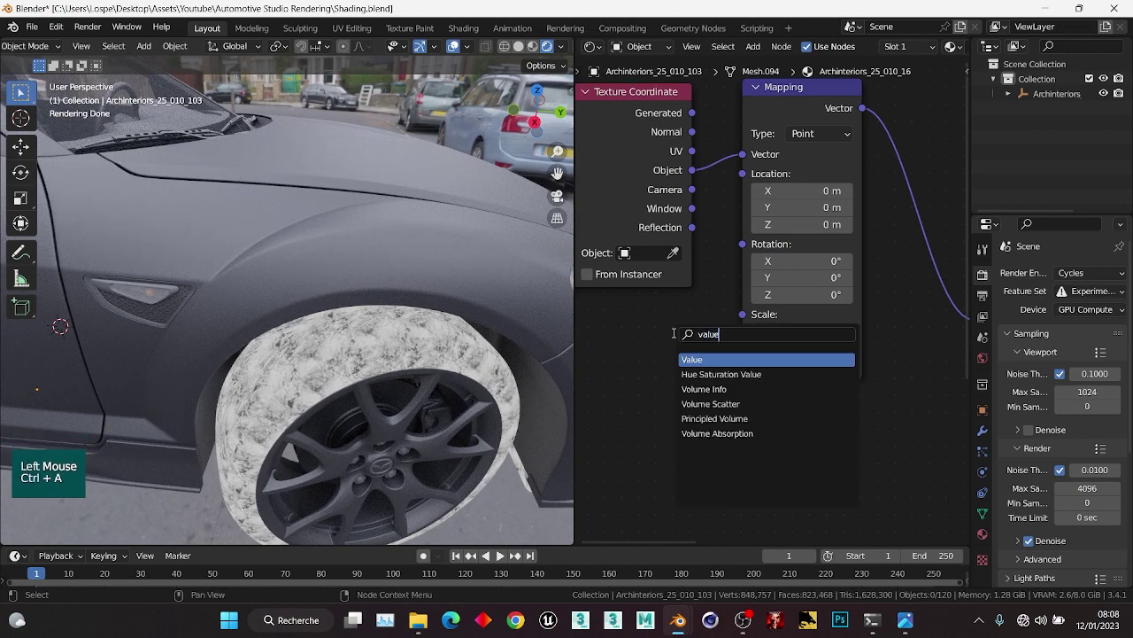
pyautogui.click(744, 362)
pyautogui.click(648, 352)
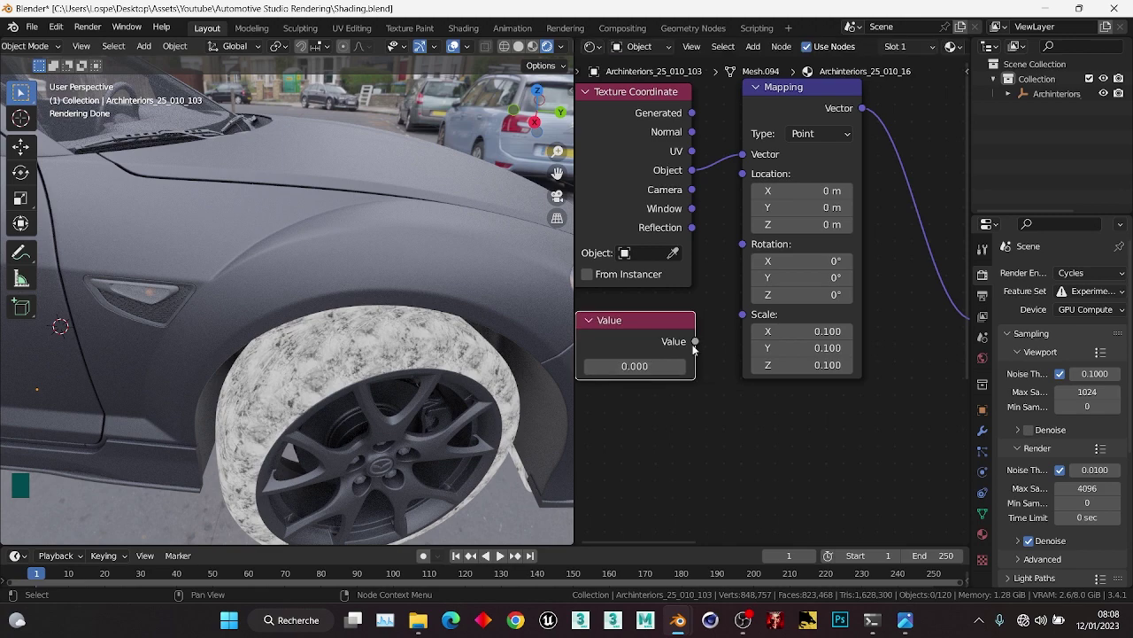
pyautogui.moveTo(696, 341); pyautogui.dragTo(742, 315)
# Set the Value node that drives the dirt mapping scale to 0.05.
pyautogui.moveTo(652, 375); pyautogui.dragTo(693, 381, button='middle')
pyautogui.scroll(1, 692, 382)
pyautogui.click(684, 375)
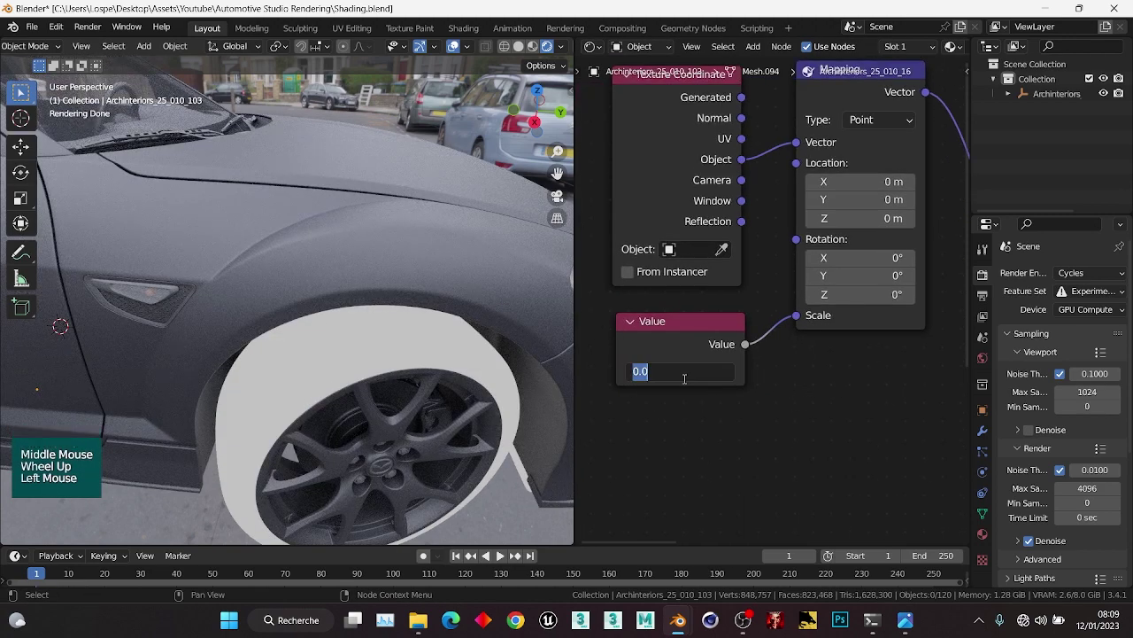
pyautogui.write('0.05')
pyautogui.press('Return')
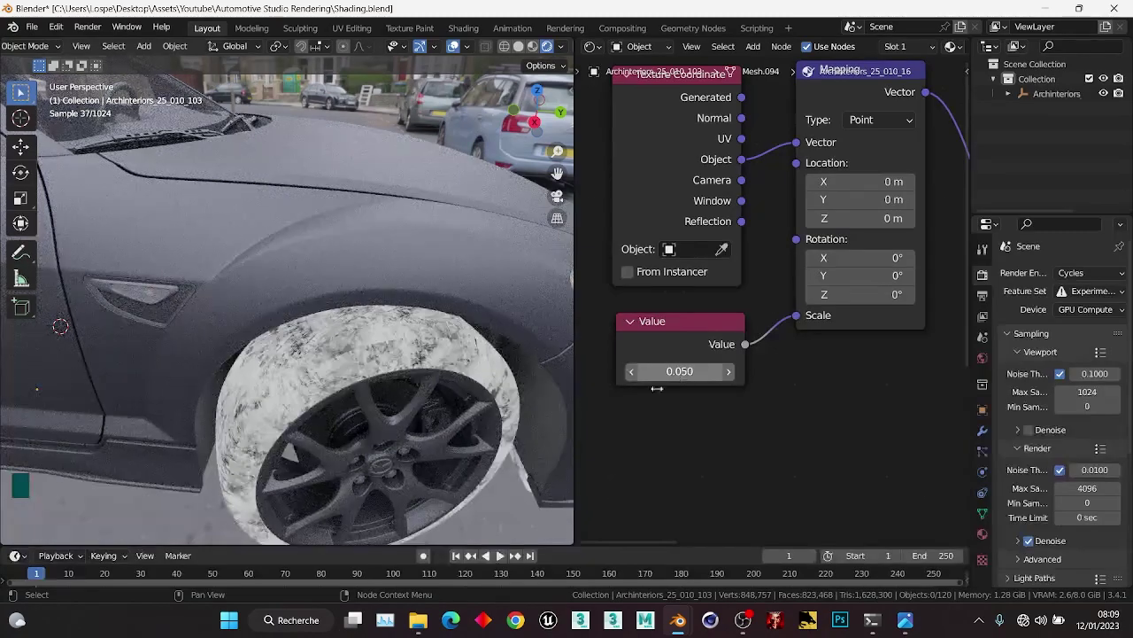
# Inspect the projection seams on the tyre and raise the dirt (4).jpg Box projection Blend to 0.204.
pyautogui.scroll(-2, 319, 292)
pyautogui.scroll(2, 337, 284)
pyautogui.moveTo(319, 292)
pyautogui.mouseDown(button='middle')
pyautogui.moveTo(343, 284)
pyautogui.moveTo(327, 283)
pyautogui.mouseUp(button='middle')
pyautogui.scroll(-1, 330, 281)
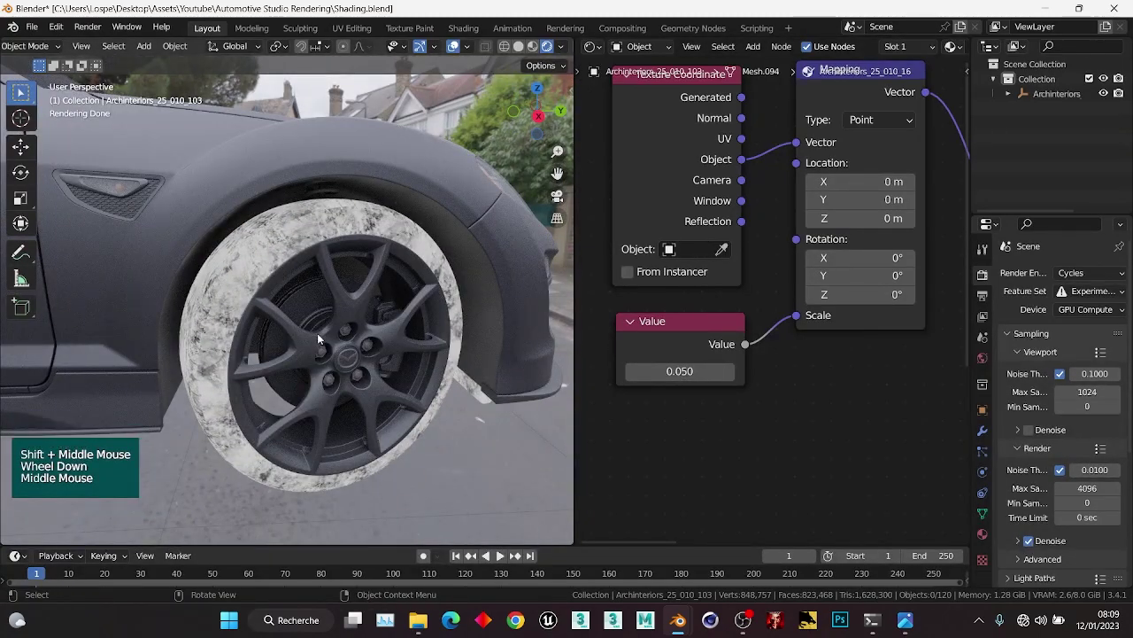
pyautogui.scroll(-2, 772, 301)
pyautogui.moveTo(773, 301); pyautogui.dragTo(664, 318, button='middle')
pyautogui.moveTo(810, 301); pyautogui.dragTo(696, 322, button='middle')
pyautogui.scroll(2, 696, 323)
pyautogui.scroll(1, 372, 310)
pyautogui.moveTo(292, 299); pyautogui.dragTo(472, 326, button='middle')
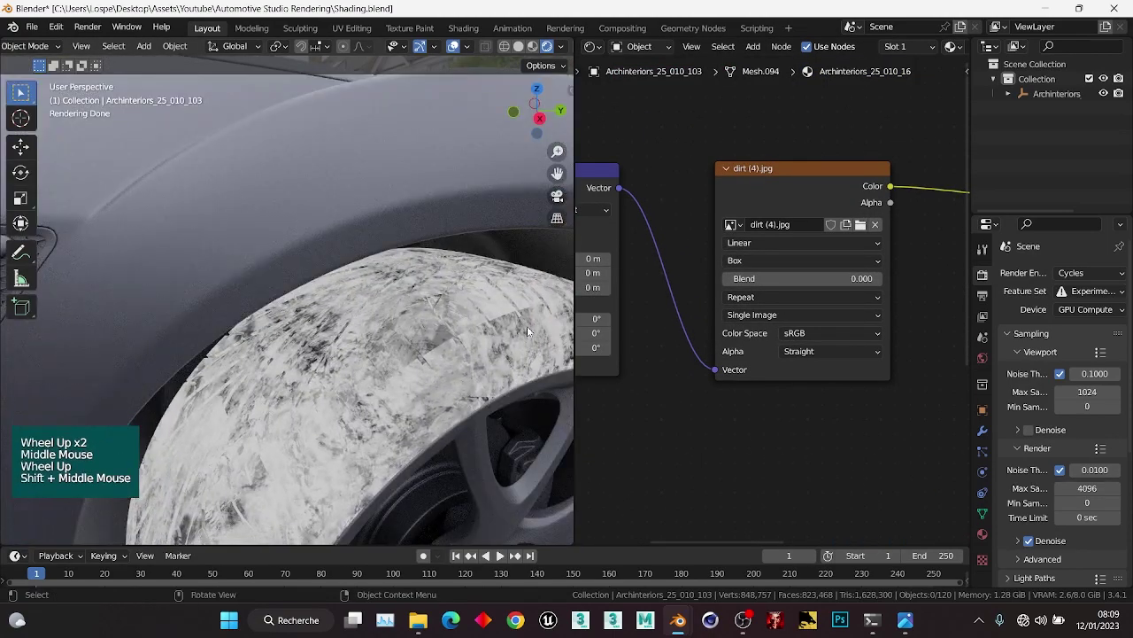
pyautogui.moveTo(736, 279); pyautogui.dragTo(815, 296)
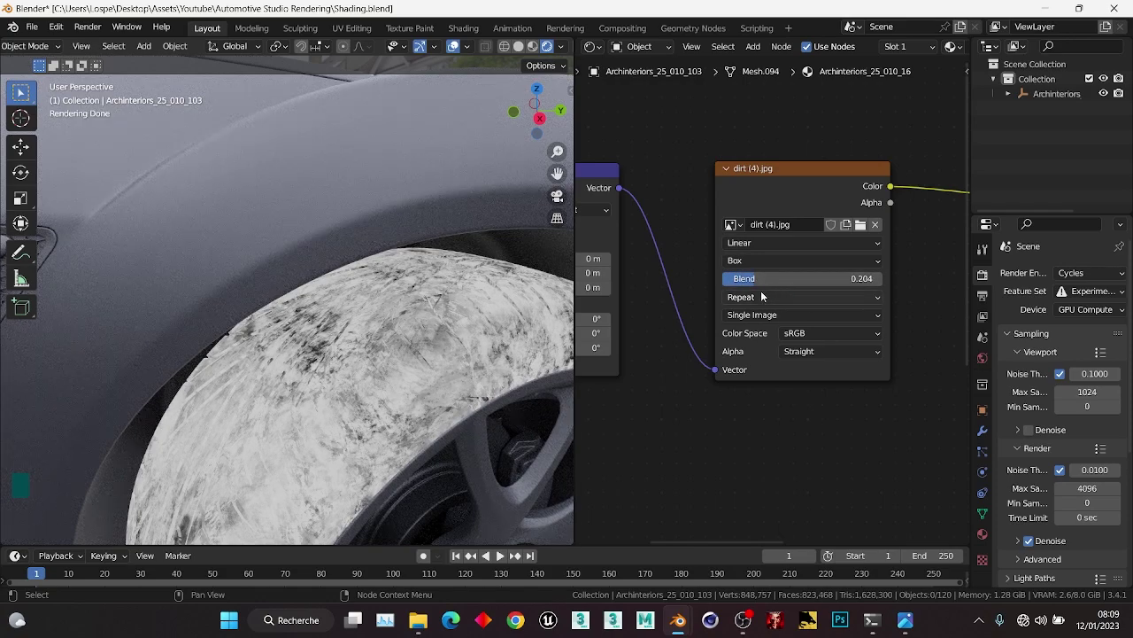
# Move the whole dirt texture node chain further left and save the Shading.blend file.
pyautogui.scroll(-5, 788, 292)
pyautogui.moveTo(641, 222); pyautogui.dragTo(658, 253, button='middle')
pyautogui.moveTo(627, 251); pyautogui.dragTo(829, 392)
pyautogui.press('g')
pyautogui.click(776, 384)
pyautogui.scroll(2, 759, 344)
pyautogui.moveTo(803, 320); pyautogui.dragTo(752, 345, button='middle')
pyautogui.click(762, 335)
pyautogui.hotkey('ctrl', 's')
pyautogui.hotkey('ctrl', 's')
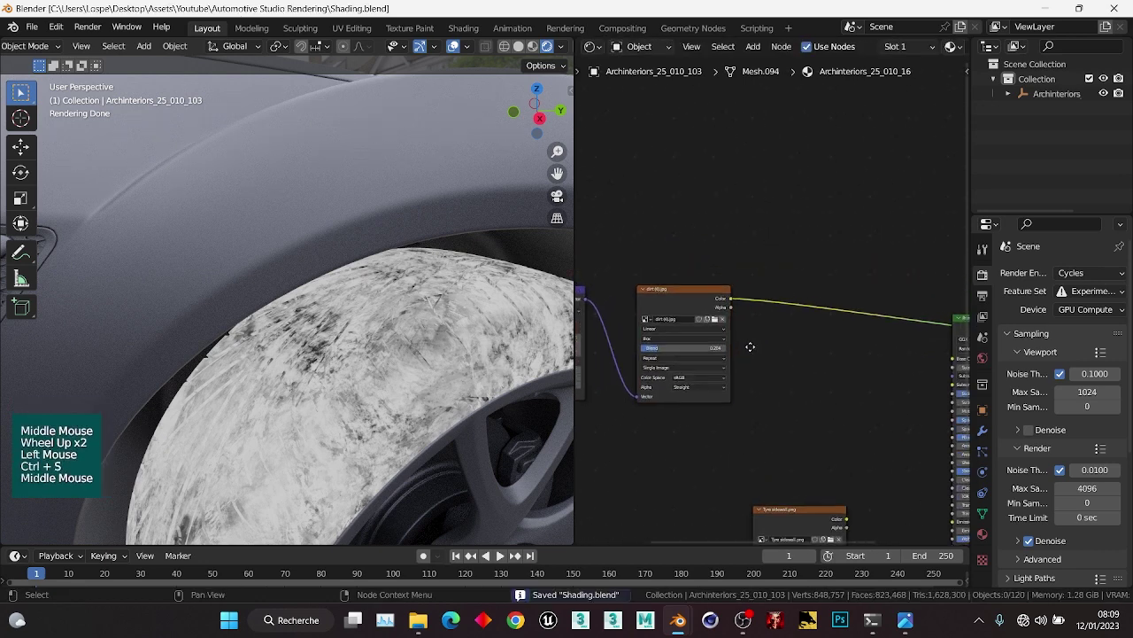
# Add a Mix Color node and place it to the right of the dirt (4).jpg node.
pyautogui.scroll(1, 675, 312)
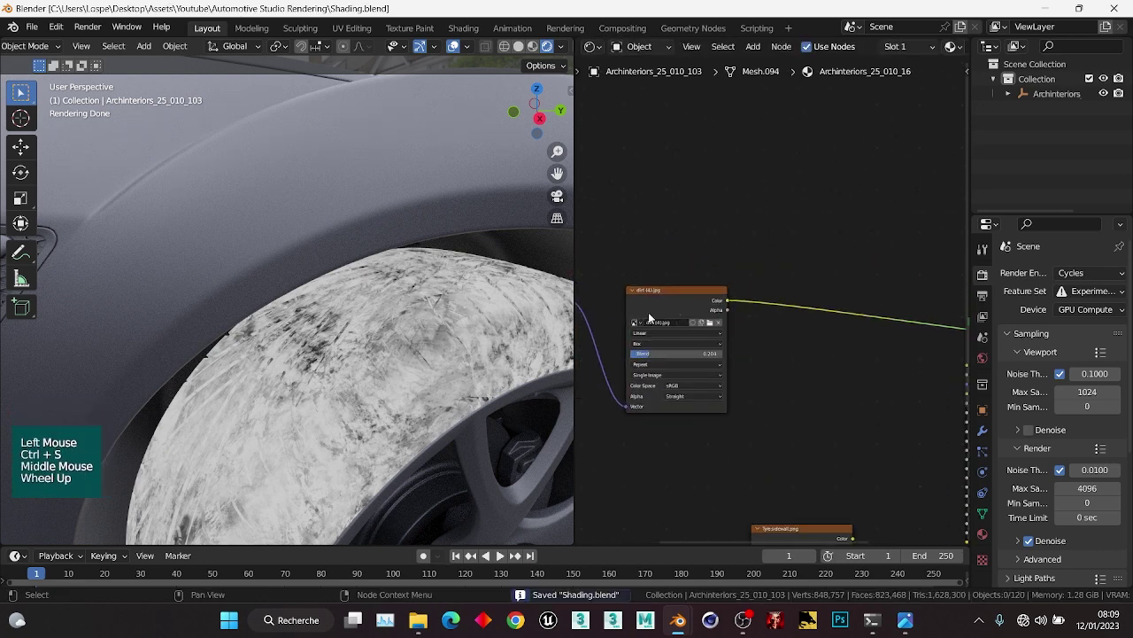
pyautogui.click(763, 257)
pyautogui.hotkey('ctrl', 'a')
pyautogui.hotkey('shift', 'a')
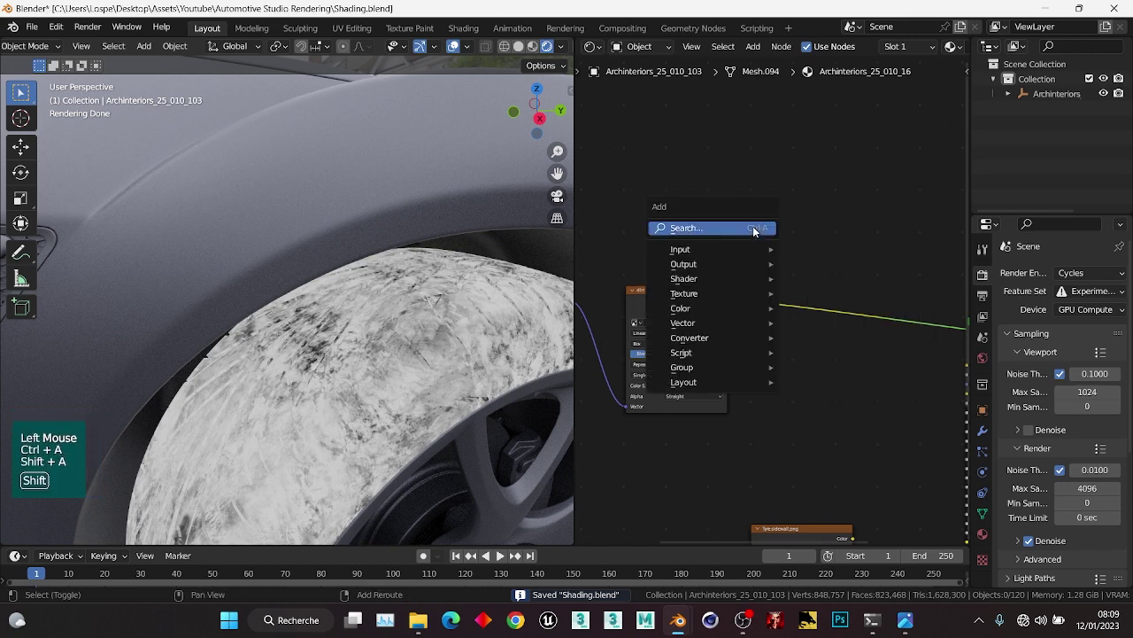
pyautogui.moveTo(728, 301)
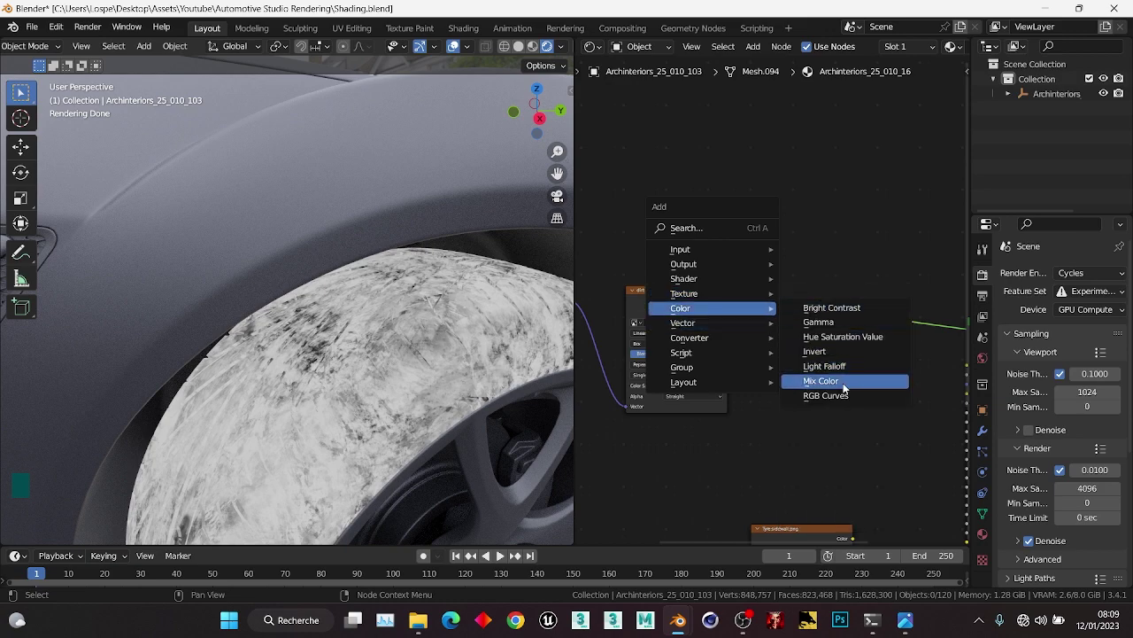
pyautogui.click(843, 381)
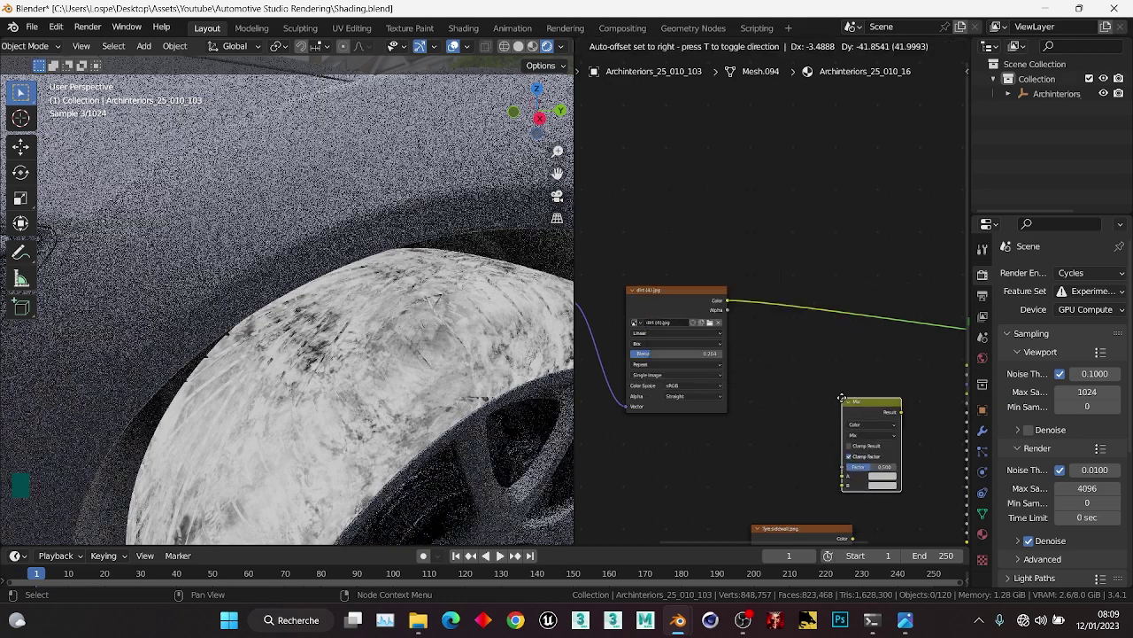
pyautogui.click(771, 320)
pyautogui.scroll(2, 761, 321)
pyautogui.click(782, 289)
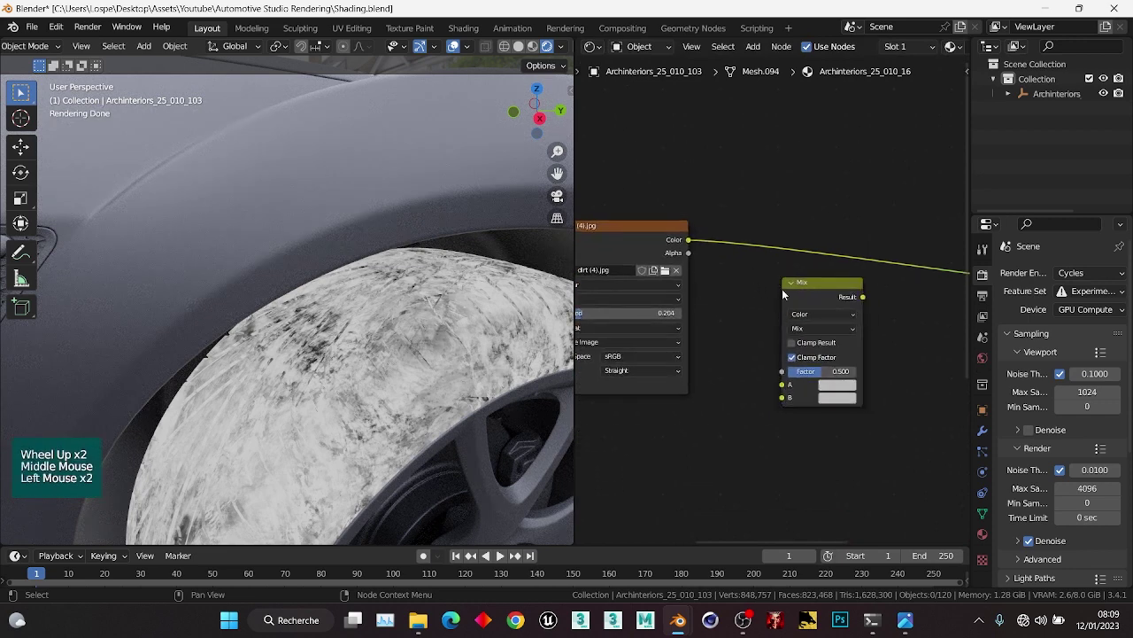
pyautogui.press('g')
pyautogui.click(747, 280)
pyautogui.scroll(2, 736, 303)
pyautogui.moveTo(736, 303); pyautogui.dragTo(737, 288, button='middle')
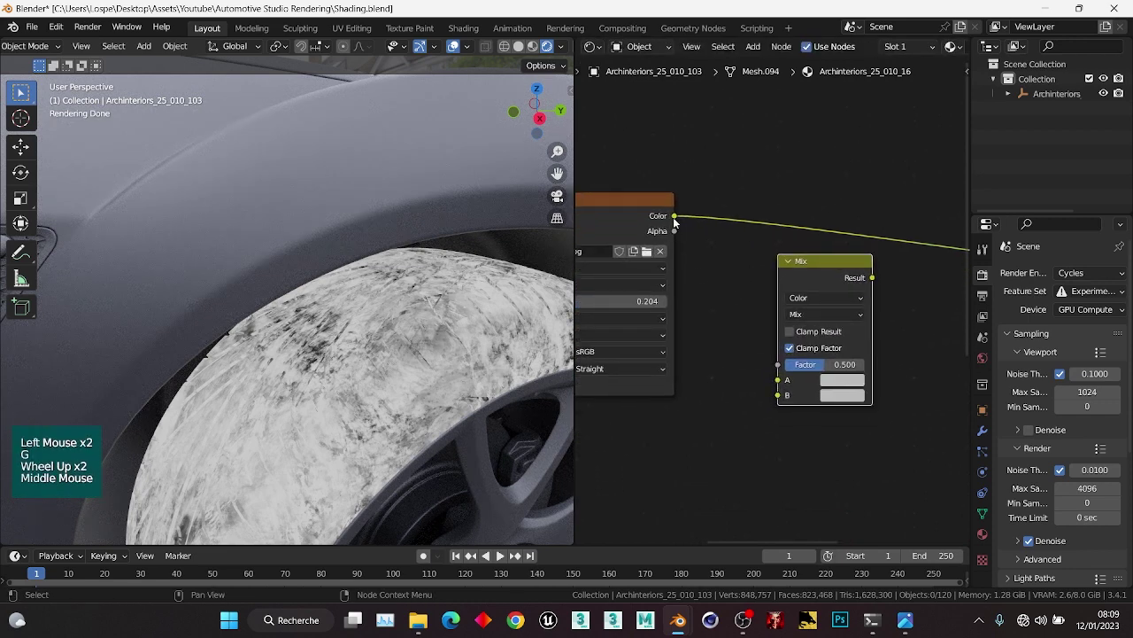
# Set the Mix node's colour A to saturated blue (hue 0.652, value 0.5) and colour B to saturated red.
pyautogui.moveTo(651, 291); pyautogui.dragTo(755, 285, button='middle')
pyautogui.scroll(-1, 639, 267)
pyautogui.moveTo(841, 352); pyautogui.dragTo(704, 365, button='middle')
pyautogui.scroll(5, 738, 314)
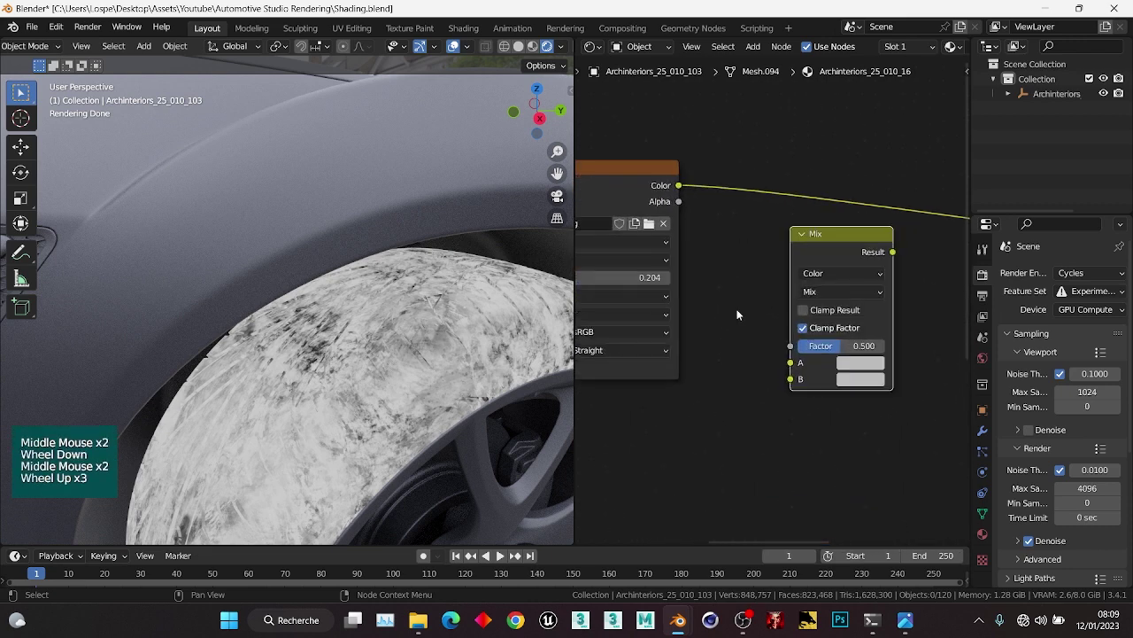
pyautogui.moveTo(738, 314); pyautogui.dragTo(683, 307, button='middle')
pyautogui.click(838, 367)
pyautogui.moveTo(896, 164); pyautogui.dragTo(929, 114)
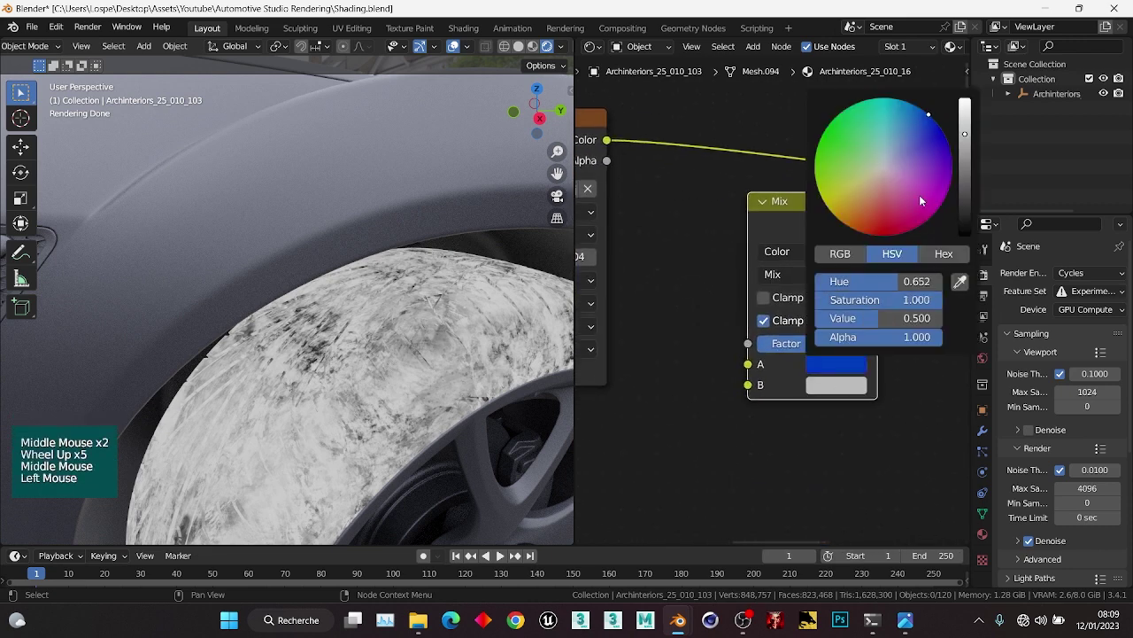
pyautogui.click(835, 385)
pyautogui.moveTo(896, 190); pyautogui.dragTo(884, 257)
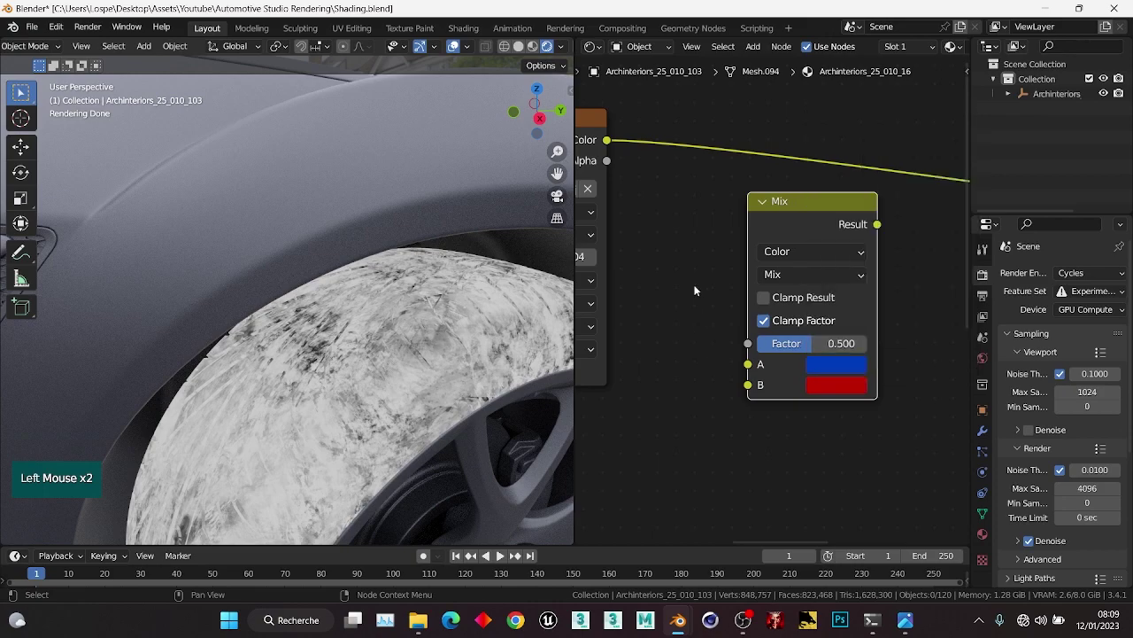
# Connect the dirt (4).jpg Color output to the Mix node's Factor and preview the Mix result on the tyre.
pyautogui.moveTo(607, 142); pyautogui.dragTo(748, 344)
pyautogui.scroll(-1, 753, 341)
pyautogui.keyDown('ctrl'); pyautogui.keyDown('shift'); pyautogui.click(794, 206); pyautogui.keyUp('shift'); pyautogui.keyUp('ctrl')
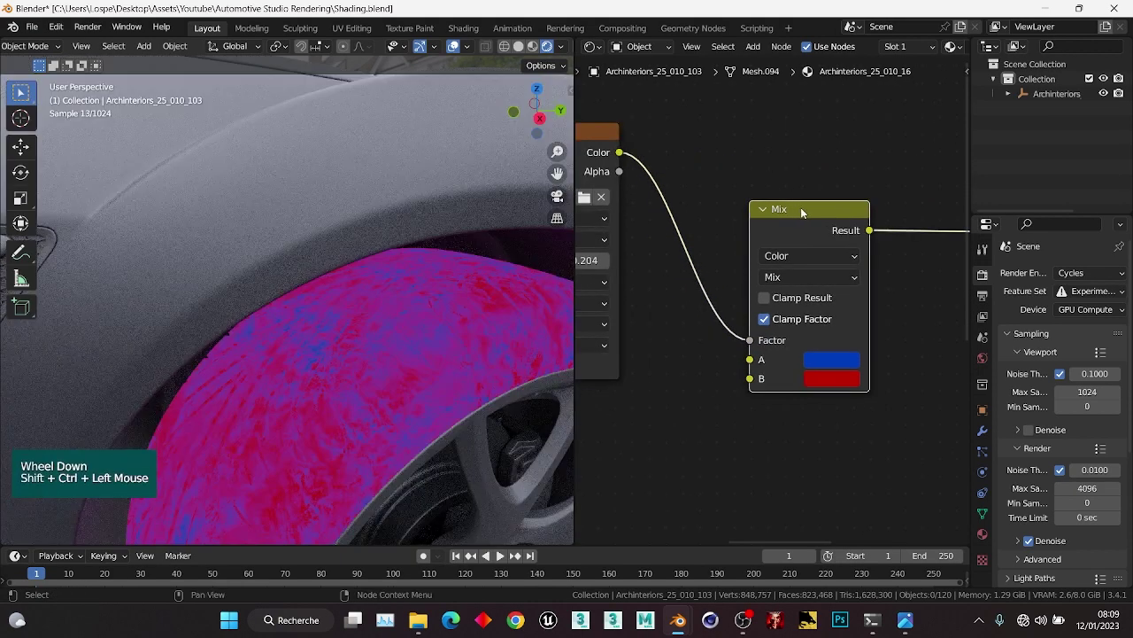
pyautogui.scroll(-4, 331, 262)
pyautogui.moveTo(331, 262); pyautogui.dragTo(416, 282, button='middle')
pyautogui.scroll(6, 397, 263)
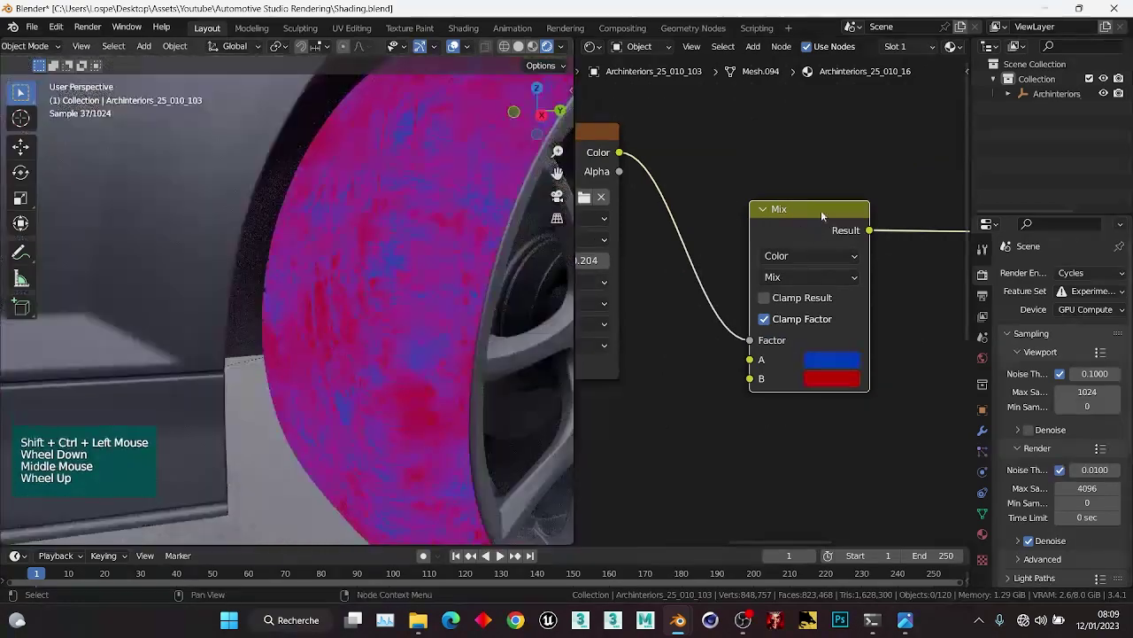
# Preview the Mix node and the dirt (4).jpg texture in turn to compare the dirt mask with the blue and red areas.
pyautogui.scroll(-1, 820, 210)
pyautogui.moveTo(821, 210); pyautogui.dragTo(784, 232, button='middle')
pyautogui.click(763, 192)
pyautogui.keyDown('ctrl'); pyautogui.keyDown('shift'); pyautogui.click(755, 240); pyautogui.keyUp('shift'); pyautogui.keyUp('ctrl')
pyautogui.scroll(-2, 664, 328)
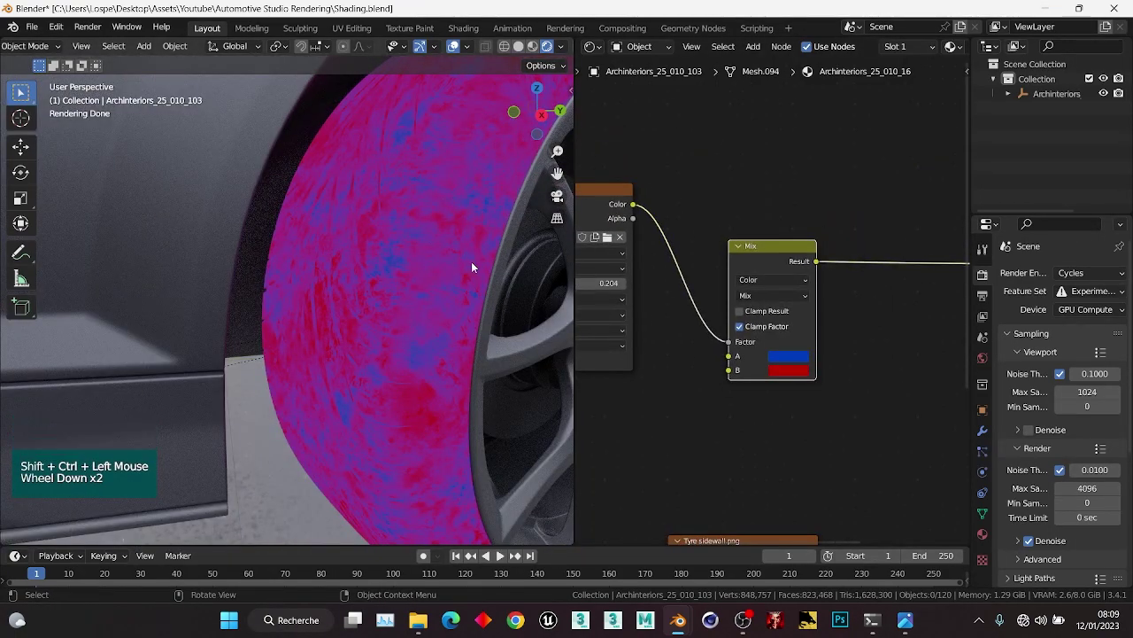
pyautogui.moveTo(579, 210); pyautogui.dragTo(661, 250, button='middle')
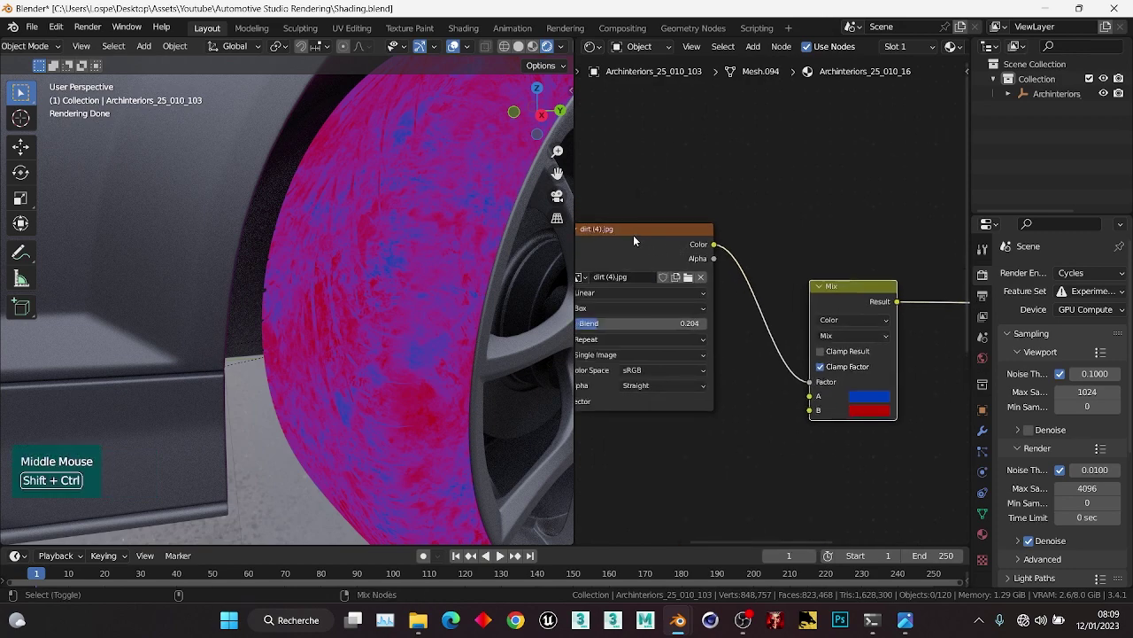
pyautogui.keyDown('ctrl'); pyautogui.keyDown('shift'); pyautogui.click(633, 234); pyautogui.keyUp('shift'); pyautogui.keyUp('ctrl')
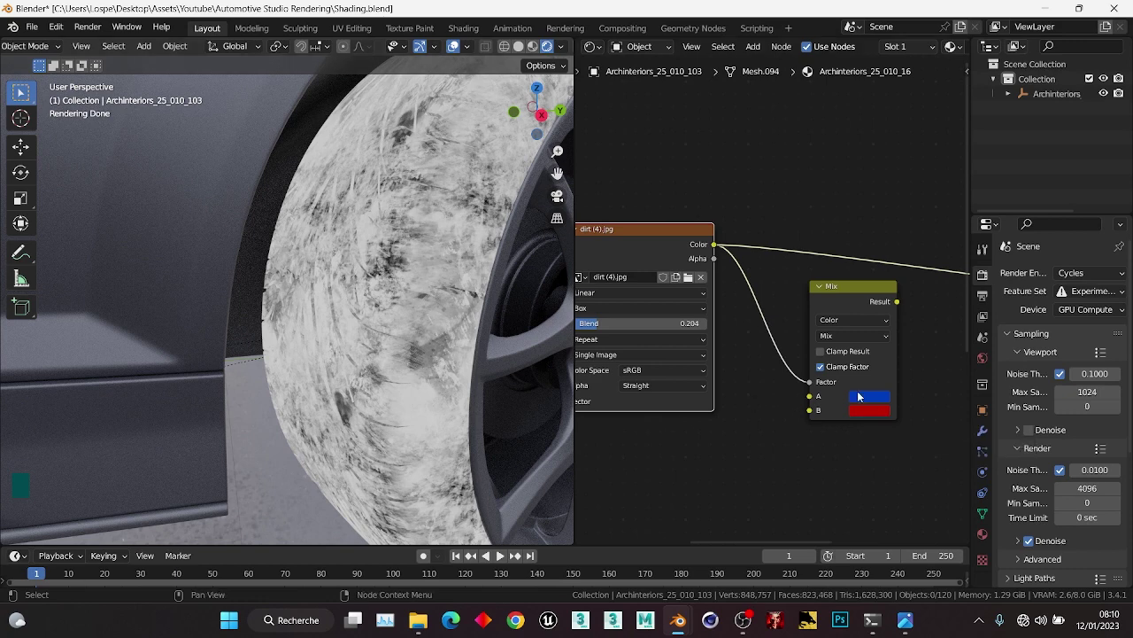
# Connect the Mix node's Result to the Principled BSDF Base Color and preview the shader on the tyre.
pyautogui.scroll(-1, 881, 414)
pyautogui.moveTo(881, 414); pyautogui.dragTo(740, 331, button='middle')
pyautogui.scroll(2, 741, 331)
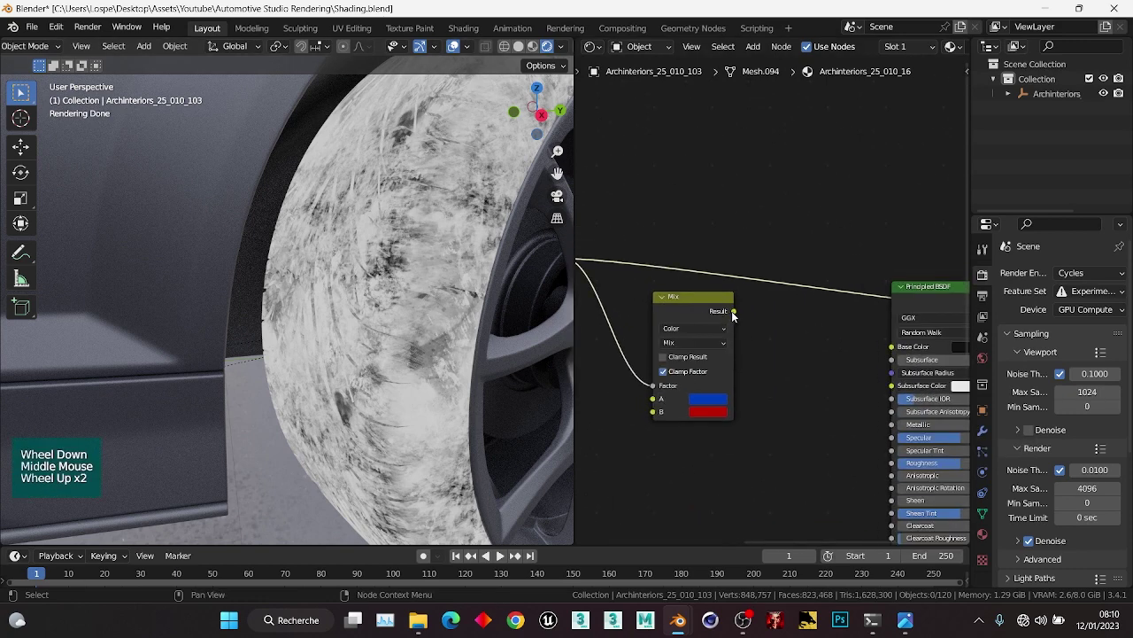
pyautogui.moveTo(734, 314); pyautogui.dragTo(921, 353)
pyautogui.moveTo(734, 313); pyautogui.dragTo(892, 346)
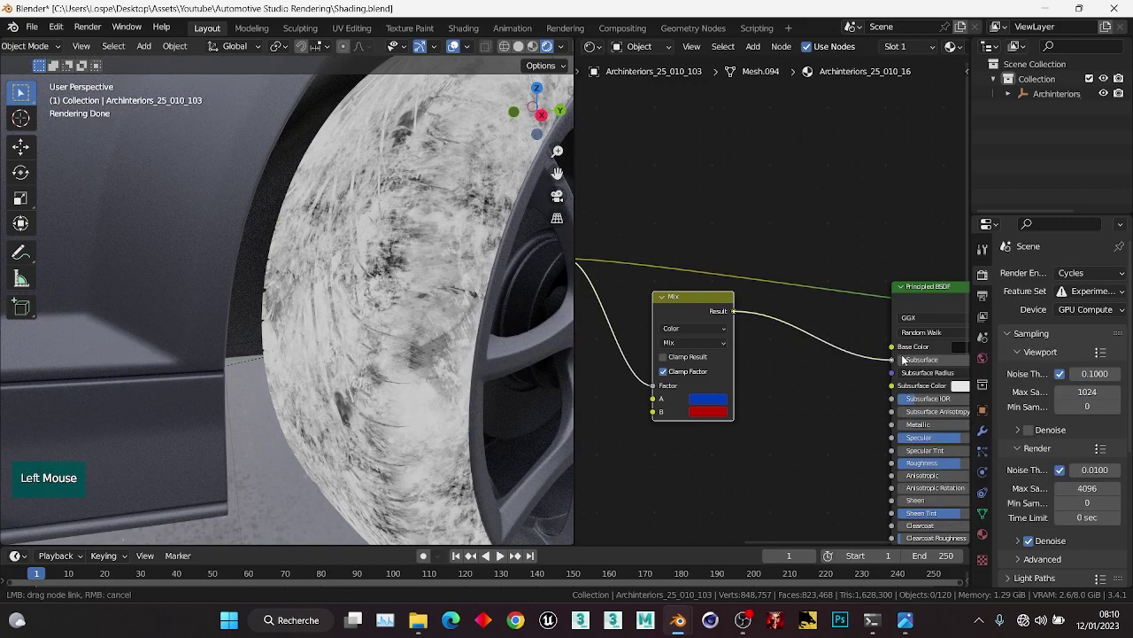
pyautogui.scroll(-1, 892, 346)
pyautogui.moveTo(892, 347); pyautogui.dragTo(765, 372, button='middle')
pyautogui.keyDown('ctrl'); pyautogui.keyDown('shift'); pyautogui.click(878, 288); pyautogui.keyUp('shift'); pyautogui.keyUp('ctrl')
pyautogui.scroll(-1, 878, 287)
# Set the Mix node's colours A and B both to black.
pyautogui.scroll(3, 688, 349)
pyautogui.scroll(3, 765, 372)
pyautogui.click(776, 365)
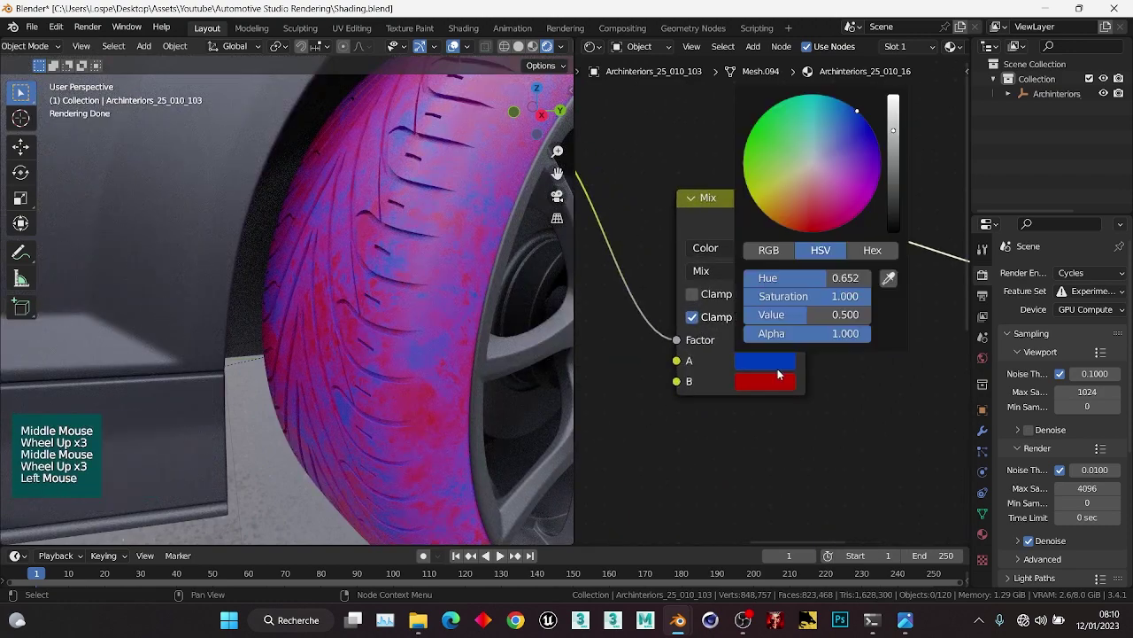
pyautogui.moveTo(894, 142); pyautogui.dragTo(893, 229)
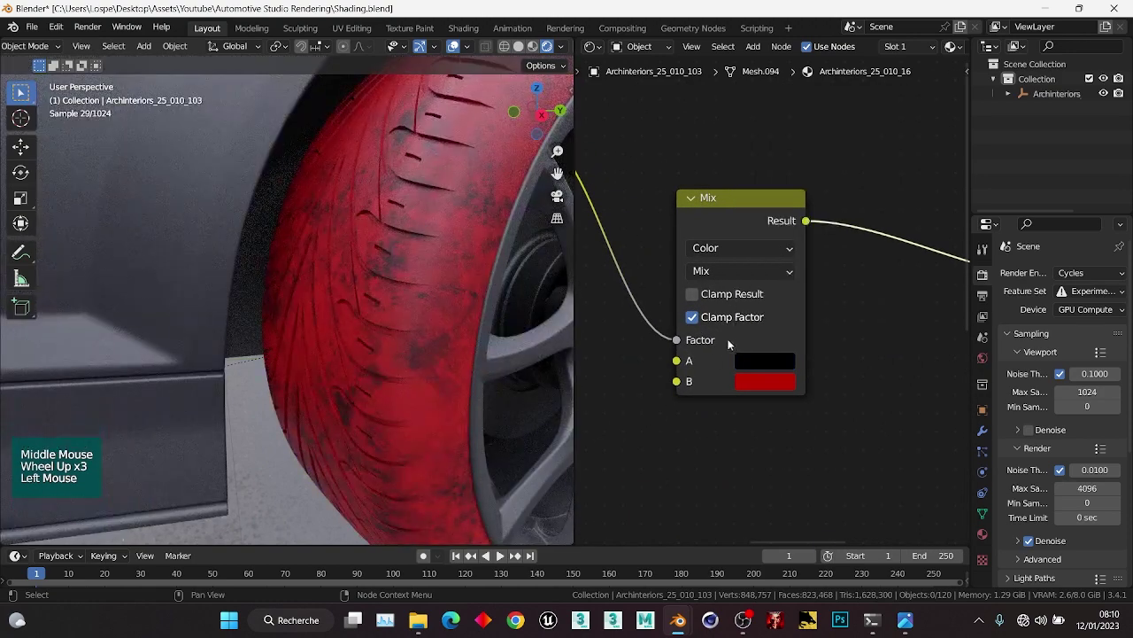
pyautogui.moveTo(762, 379); pyautogui.dragTo(754, 377)
# Lighten the Mix node's colour A to a very dark grey with value 0.026 and copy it to colour B.
pyautogui.click(765, 363)
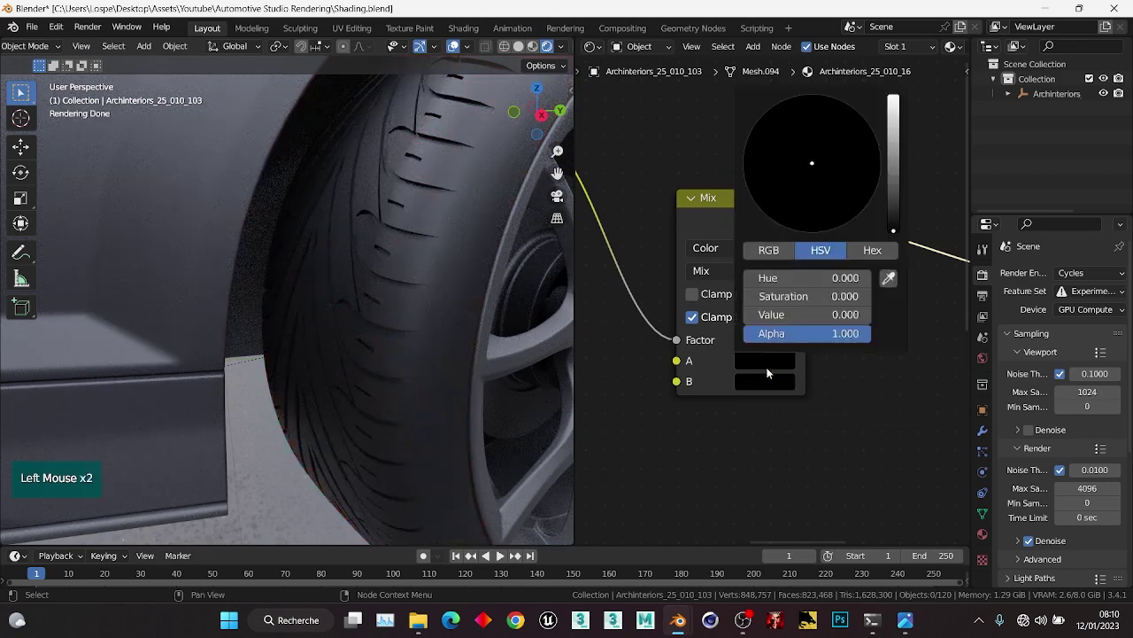
pyautogui.click(893, 227)
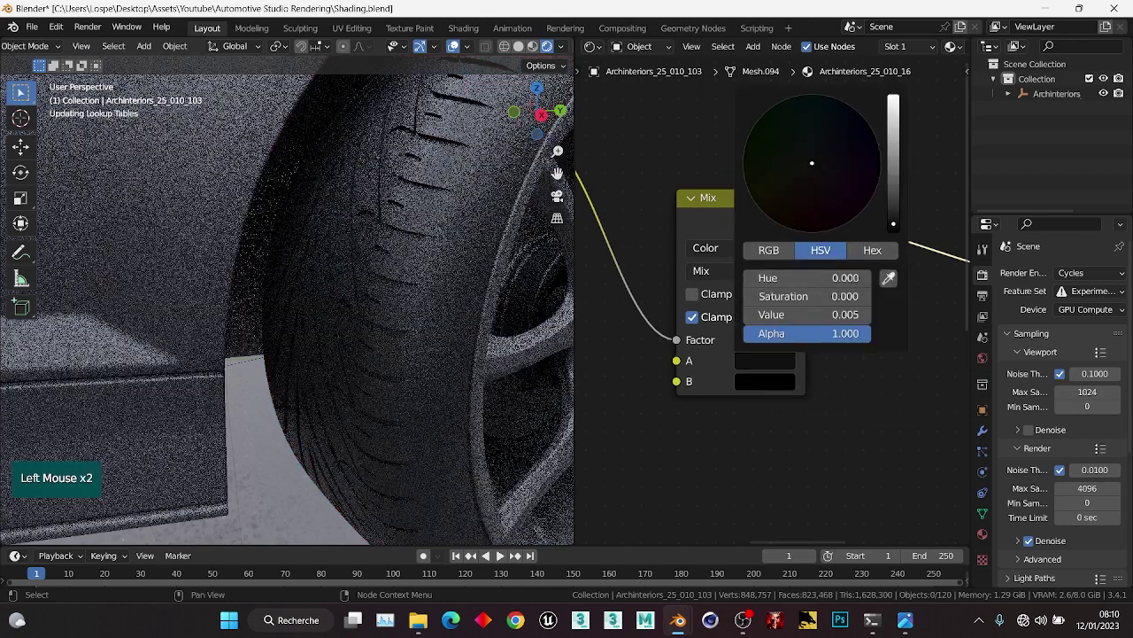
pyautogui.moveTo(893, 221); pyautogui.dragTo(893, 217)
pyautogui.click(703, 448)
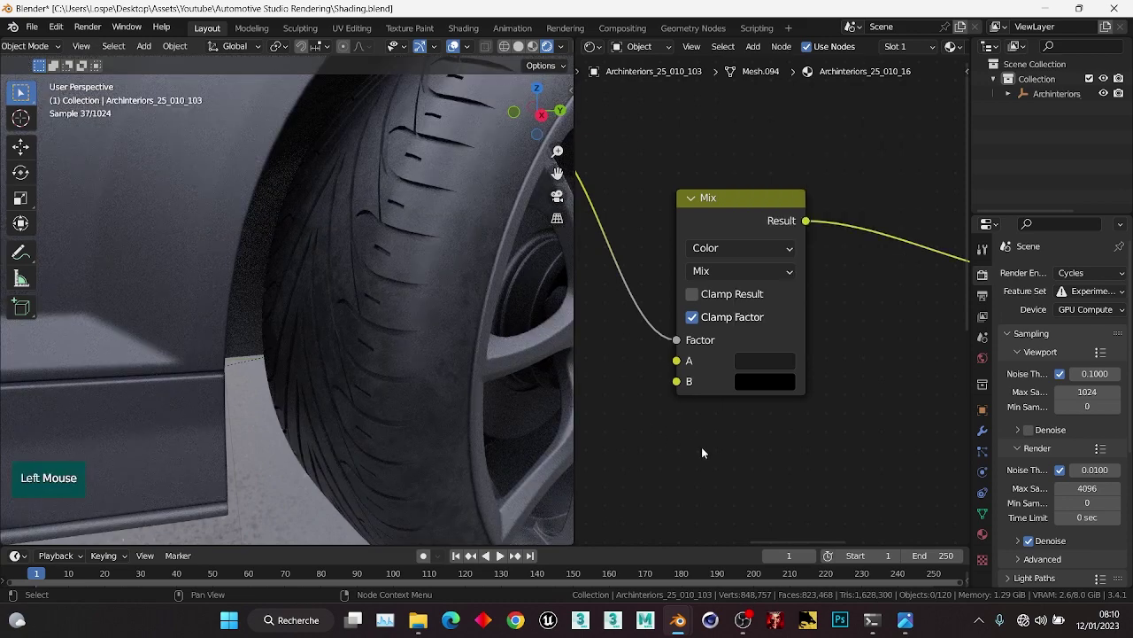
pyautogui.moveTo(770, 376); pyautogui.dragTo(769, 382)
pyautogui.click(768, 385)
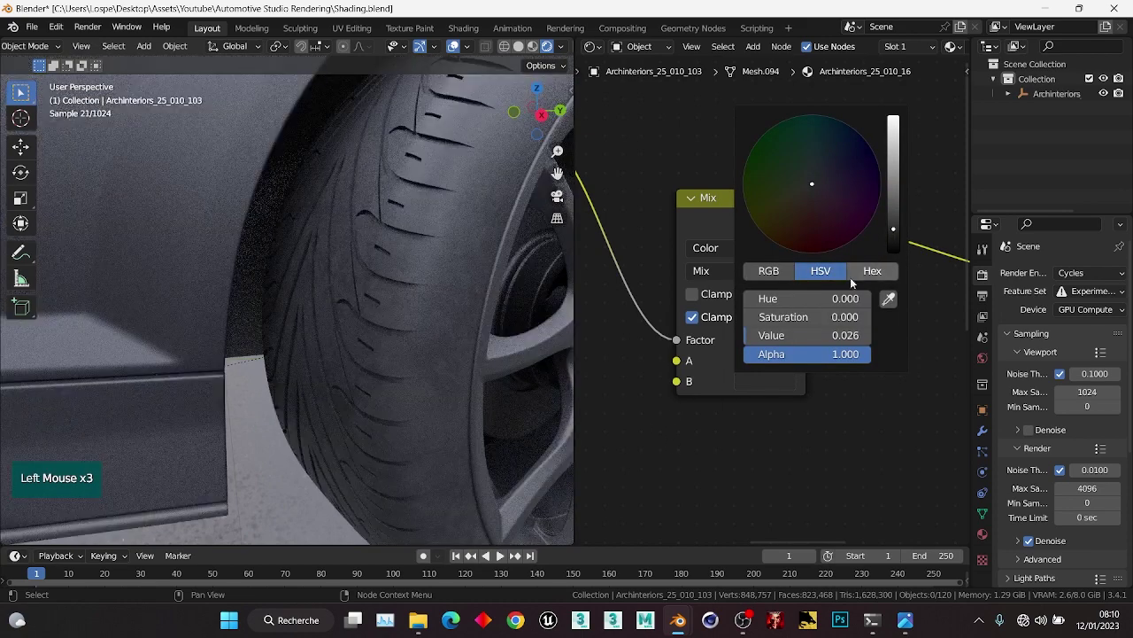
# Fine-tune the brightness of the Mix node's dark grey colour B while checking the whole front tyre.
pyautogui.scroll(-6, 403, 258)
pyautogui.moveTo(403, 259); pyautogui.dragTo(385, 310, button='middle')
pyautogui.scroll(5, 420, 260)
pyautogui.click(770, 385)
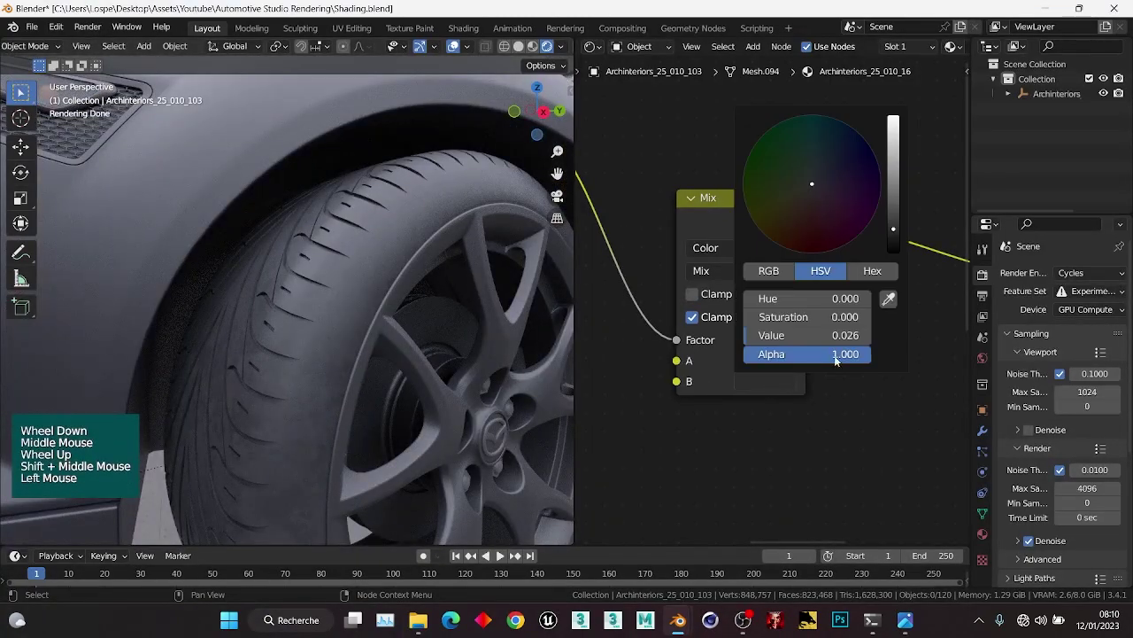
pyautogui.click(754, 397)
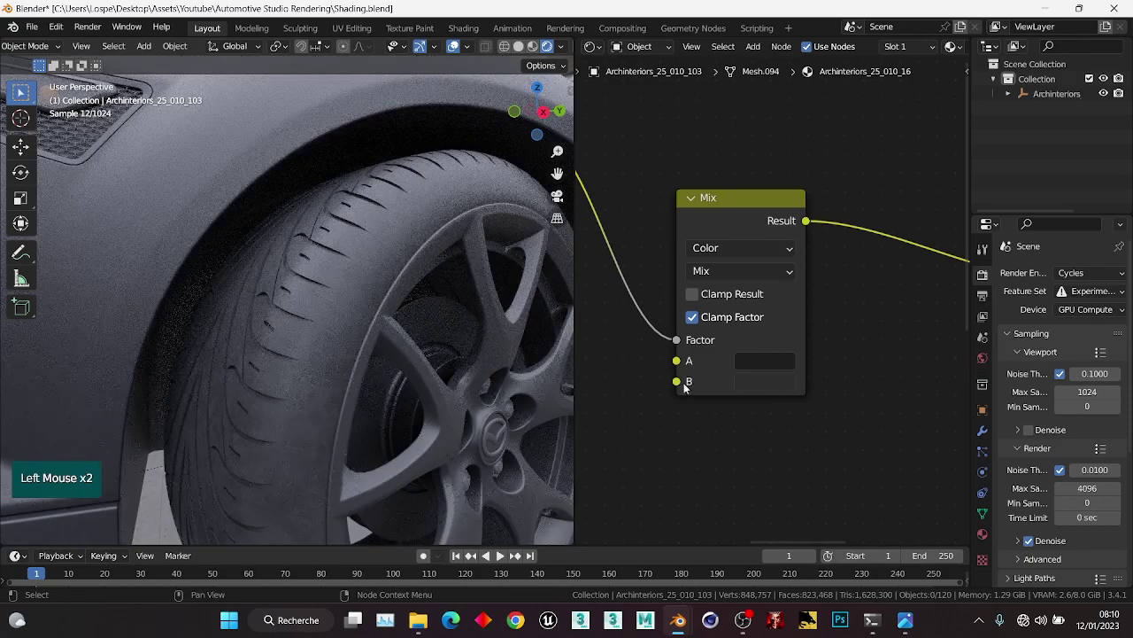
pyautogui.click(771, 379)
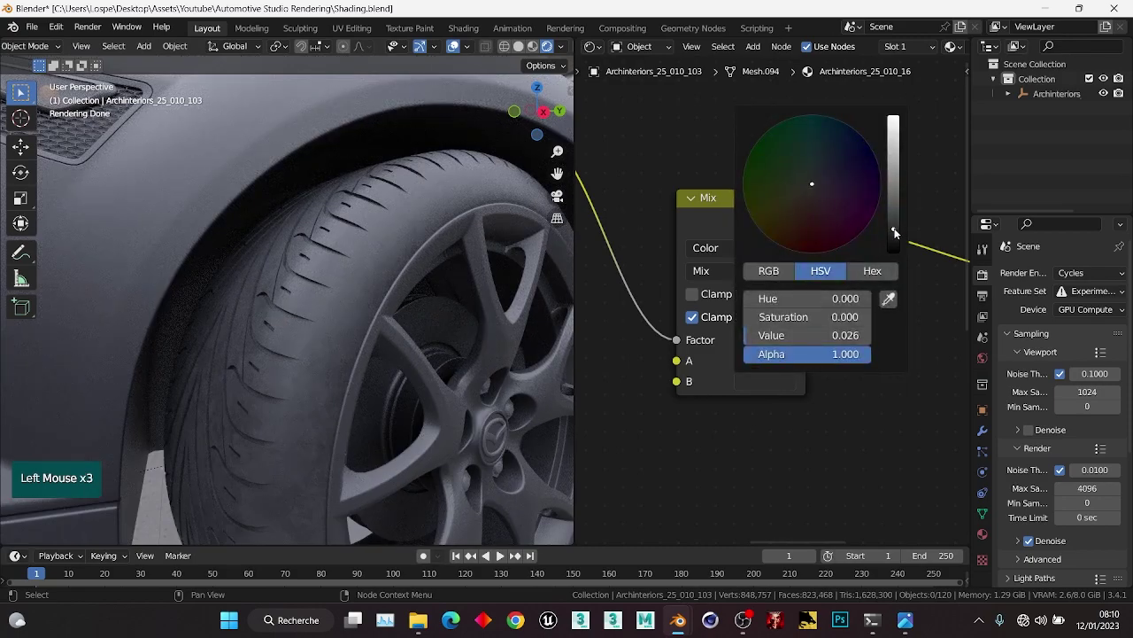
pyautogui.moveTo(894, 229); pyautogui.dragTo(894, 227)
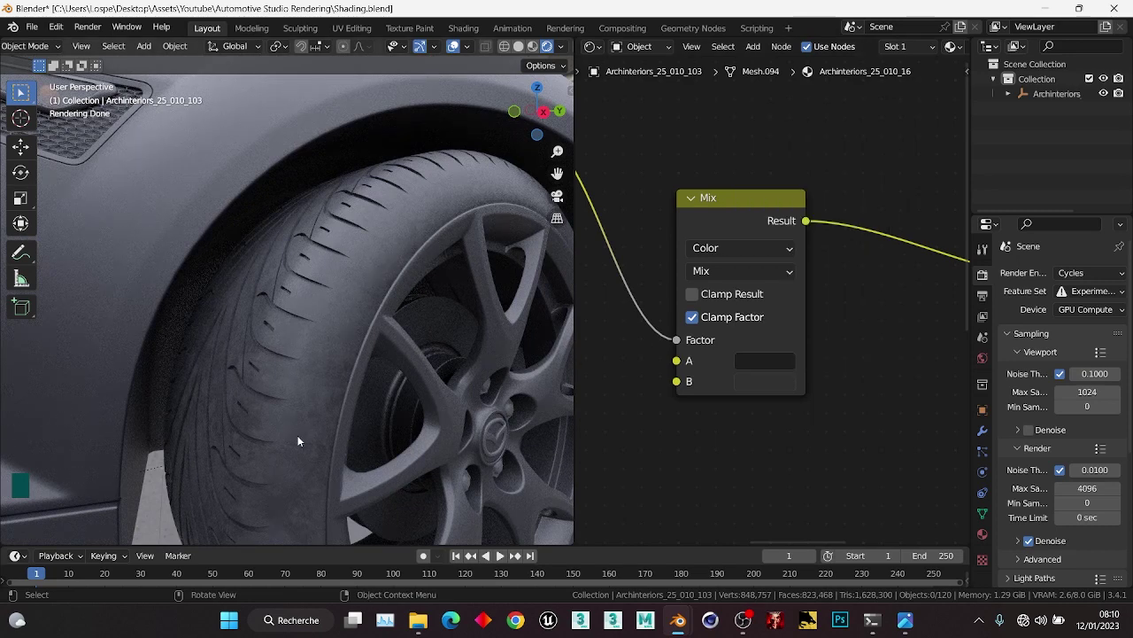
pyautogui.click(775, 370)
pyautogui.moveTo(893, 229); pyautogui.dragTo(898, 231)
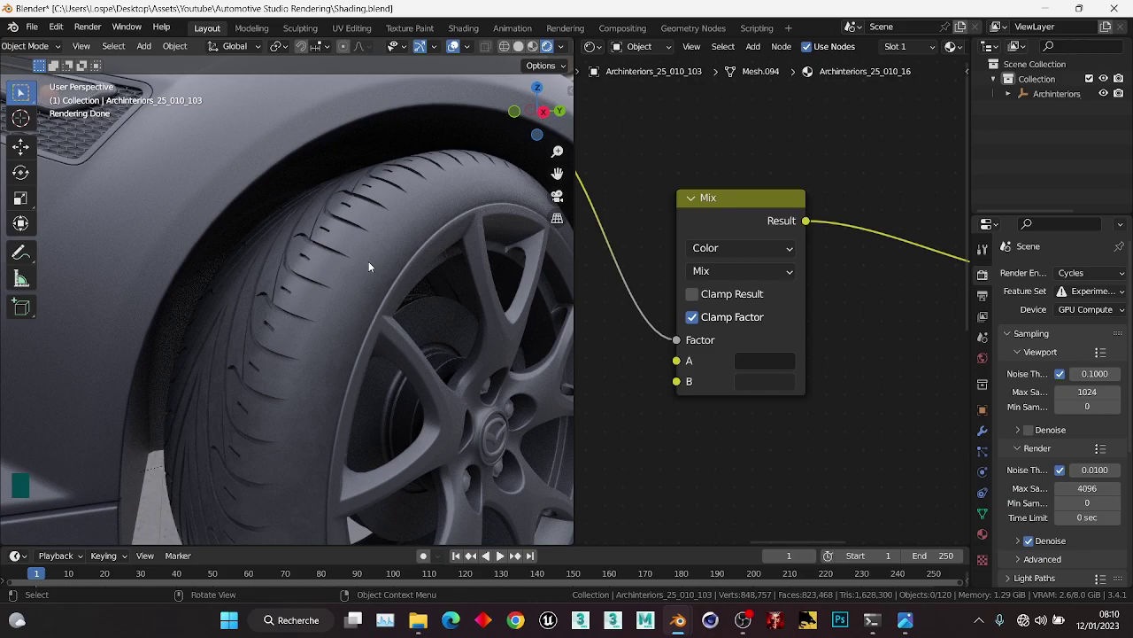
# Inspect the tyre tread up close and save the Shading.blend file.
pyautogui.scroll(-1, 385, 318)
pyautogui.moveTo(385, 319)
pyautogui.mouseDown(button='middle')
pyautogui.moveTo(282, 313)
pyautogui.moveTo(246, 350)
pyautogui.moveTo(341, 337)
pyautogui.moveTo(331, 322)
pyautogui.mouseUp(button='middle')
pyautogui.scroll(2, 327, 316)
pyautogui.scroll(1, 360, 327)
pyautogui.scroll(-1, 342, 336)
pyautogui.scroll(2, 331, 323)
pyautogui.hotkey('ctrl', 's')
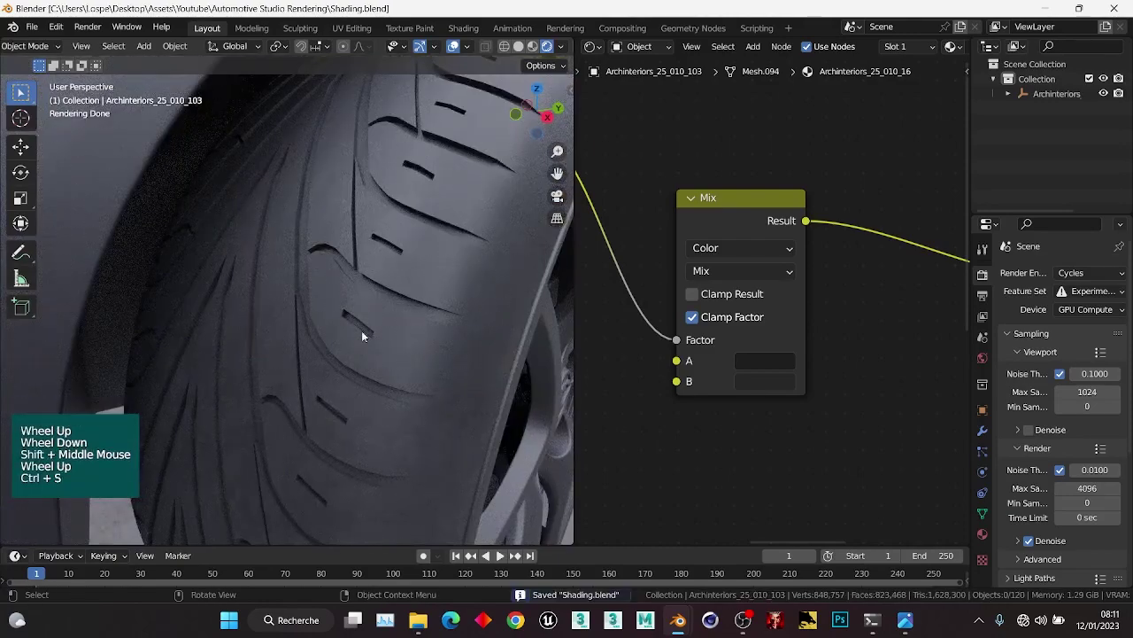
# Move the Tyre sidewall.png node further down, away from the Mix node, and view the Principled BSDF inputs.
pyautogui.scroll(-2, 815, 347)
pyautogui.moveTo(816, 348); pyautogui.dragTo(774, 352, button='middle')
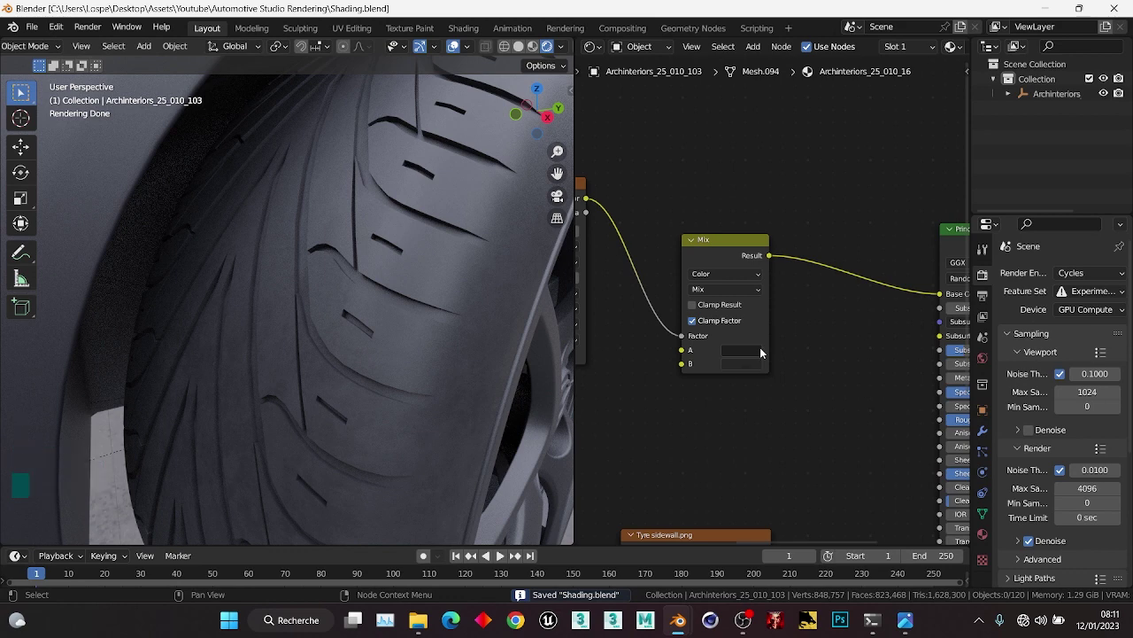
pyautogui.scroll(-2, 760, 351)
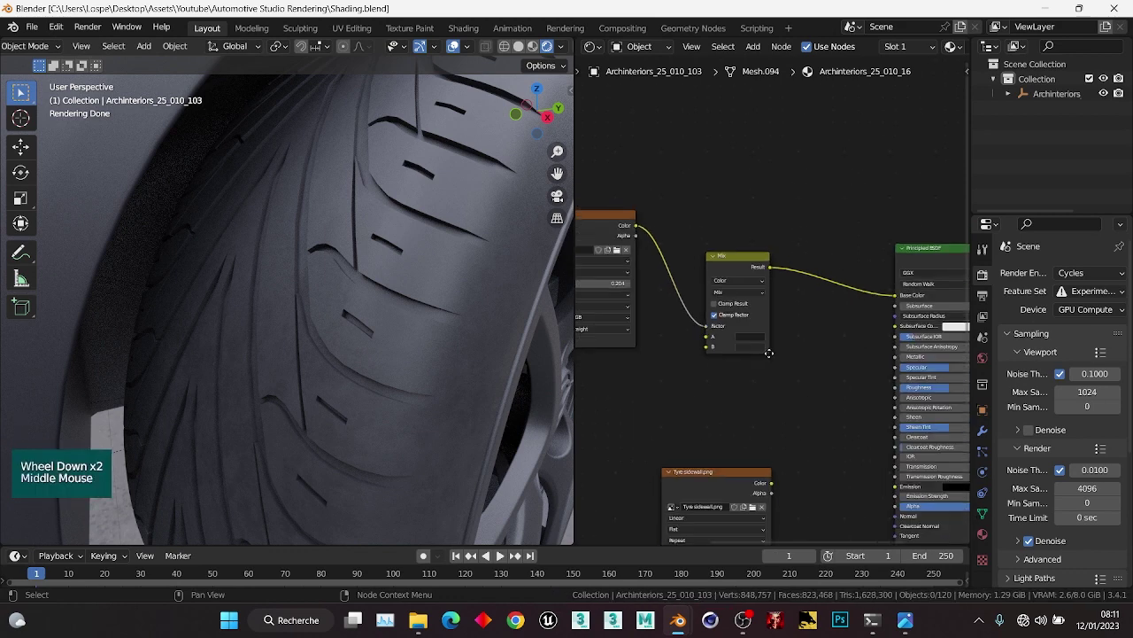
pyautogui.moveTo(762, 353); pyautogui.dragTo(792, 340, button='middle')
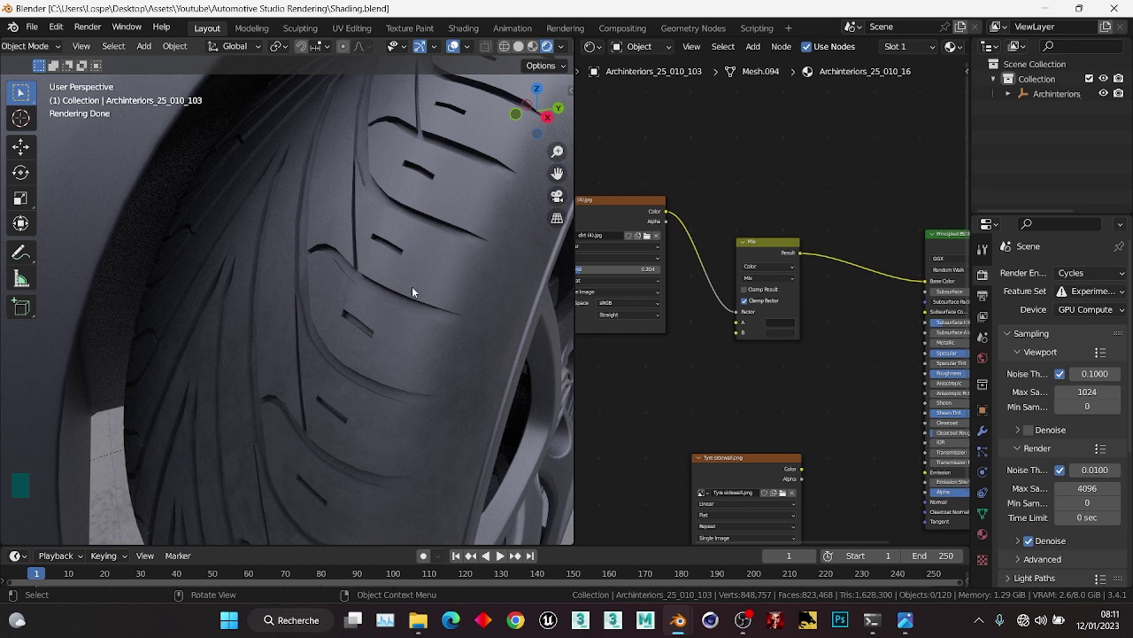
pyautogui.scroll(-2, 752, 354)
pyautogui.moveTo(745, 368); pyautogui.dragTo(732, 328, button='middle')
pyautogui.click(784, 409)
pyautogui.press('g')
pyautogui.click(768, 444)
pyautogui.scroll(2, 731, 327)
pyautogui.moveTo(794, 290); pyautogui.dragTo(721, 313, button='middle')
pyautogui.scroll(2, 801, 330)
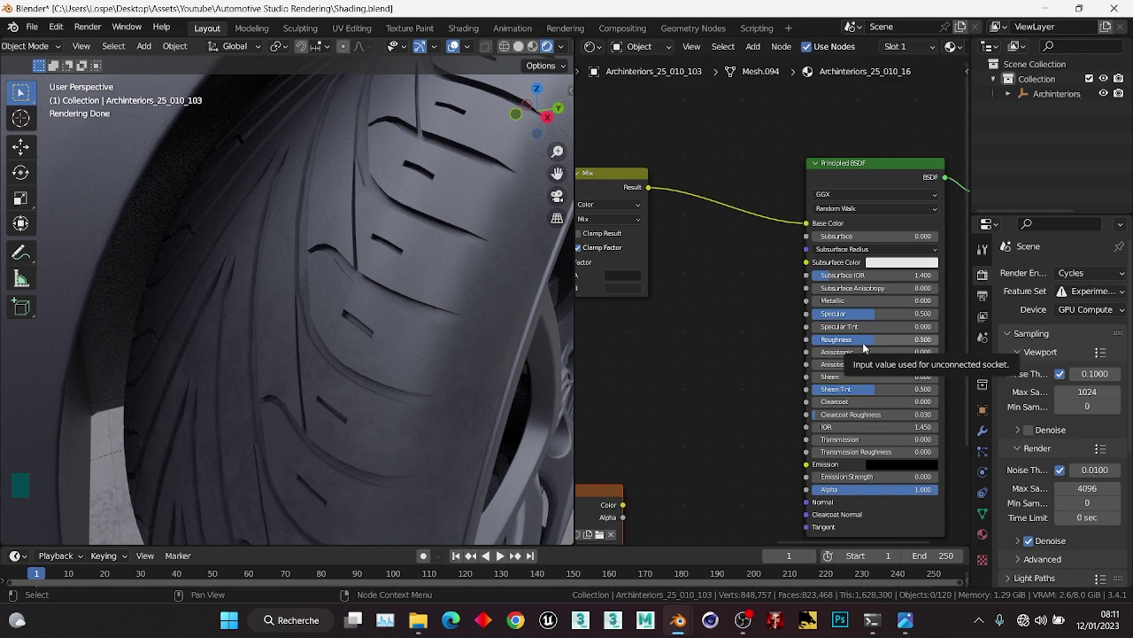
# Duplicate the whole dirt (4).jpg chain with its coordinate, Value and Mapping nodes and place the copy below the original.
pyautogui.scroll(-1, 799, 352)
pyautogui.moveTo(799, 353); pyautogui.dragTo(662, 157, button='middle')
pyautogui.scroll(-1, 721, 298)
pyautogui.scroll(-1, 709, 283)
pyautogui.moveTo(602, 150); pyautogui.dragTo(812, 291)
pyautogui.hotkey('shift', 'd')
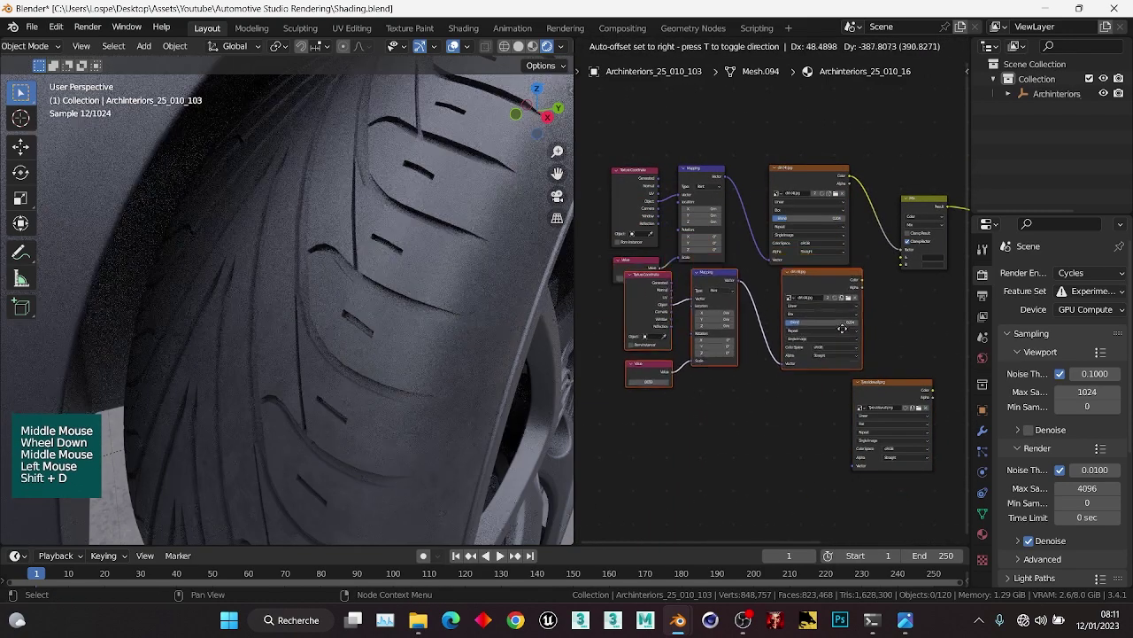
pyautogui.click(870, 339)
# Move the Tyre sidewall.png node down and right, clear of the duplicated dirt texture chain.
pyautogui.moveTo(870, 334); pyautogui.dragTo(790, 303, button='middle')
pyautogui.scroll(1, 790, 302)
pyautogui.click(843, 356)
pyautogui.press('g')
pyautogui.click(886, 382)
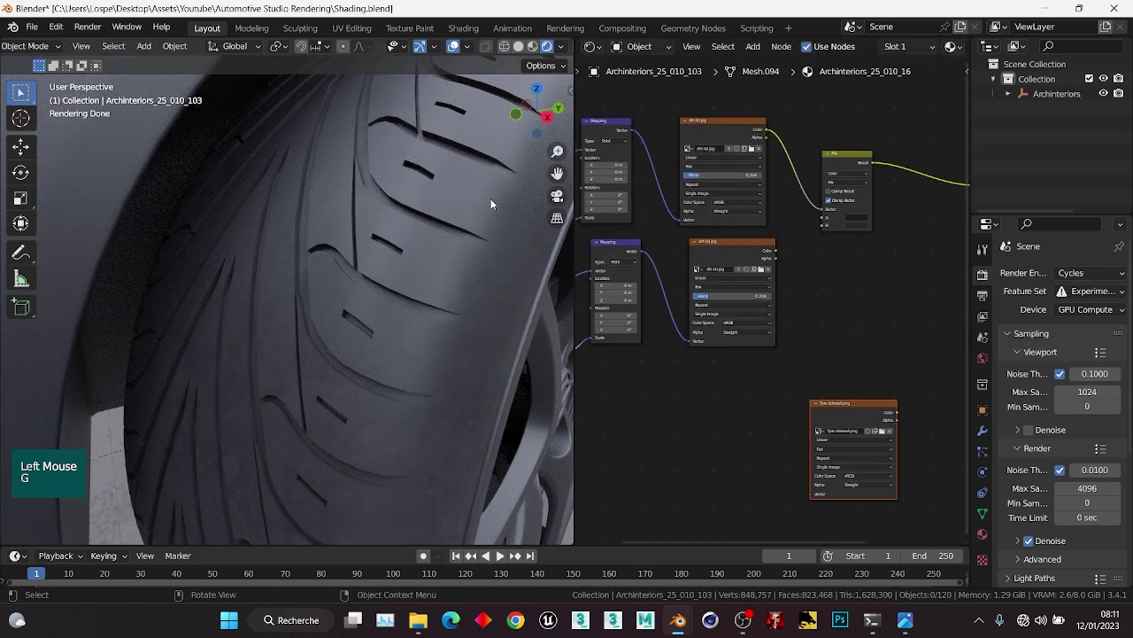
# Make the duplicated texture node's image independent and load dirt (10).jpg from the Maps folder into it.
pyautogui.scroll(2, 649, 301)
pyautogui.moveTo(833, 263); pyautogui.dragTo(848, 276, button='middle')
pyautogui.scroll(1, 848, 275)
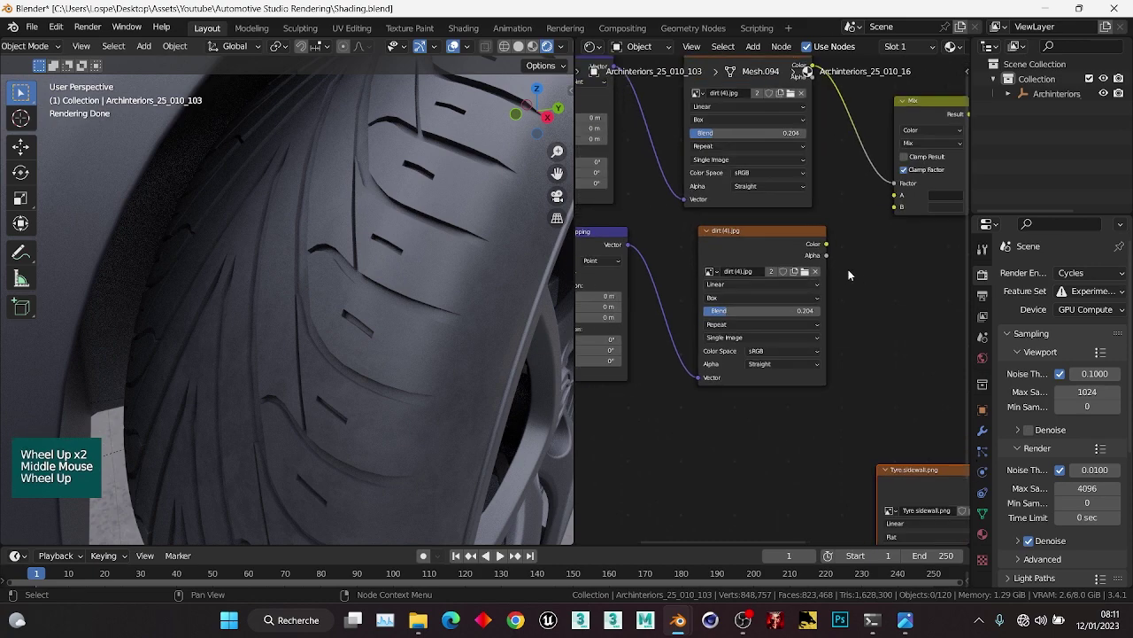
pyautogui.click(774, 272)
pyautogui.scroll(2, 812, 270)
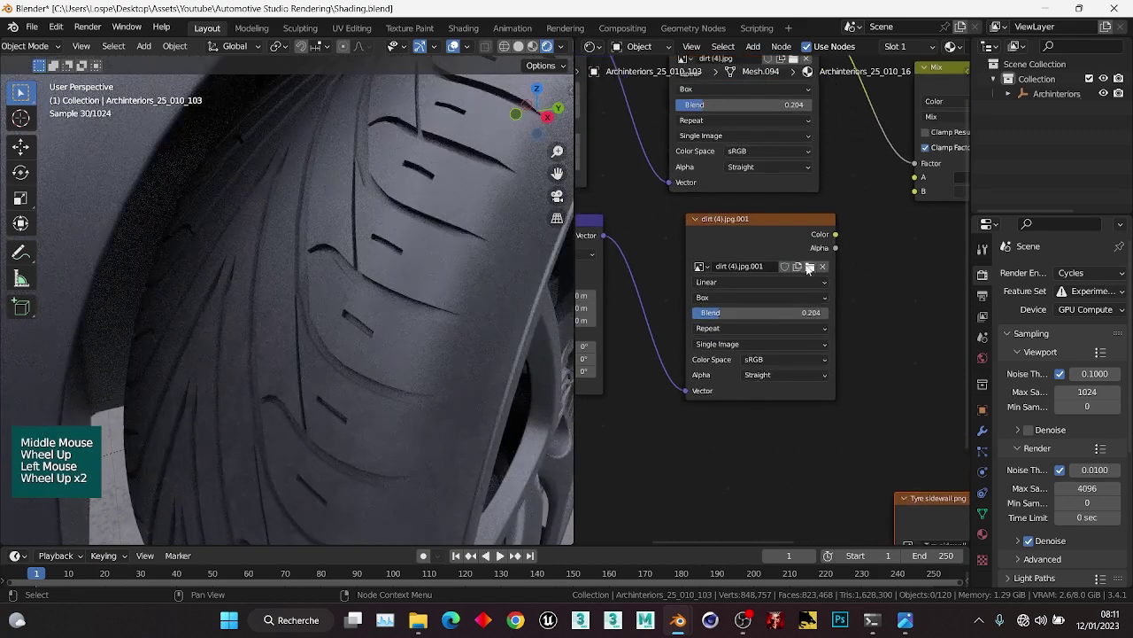
pyautogui.click(810, 268)
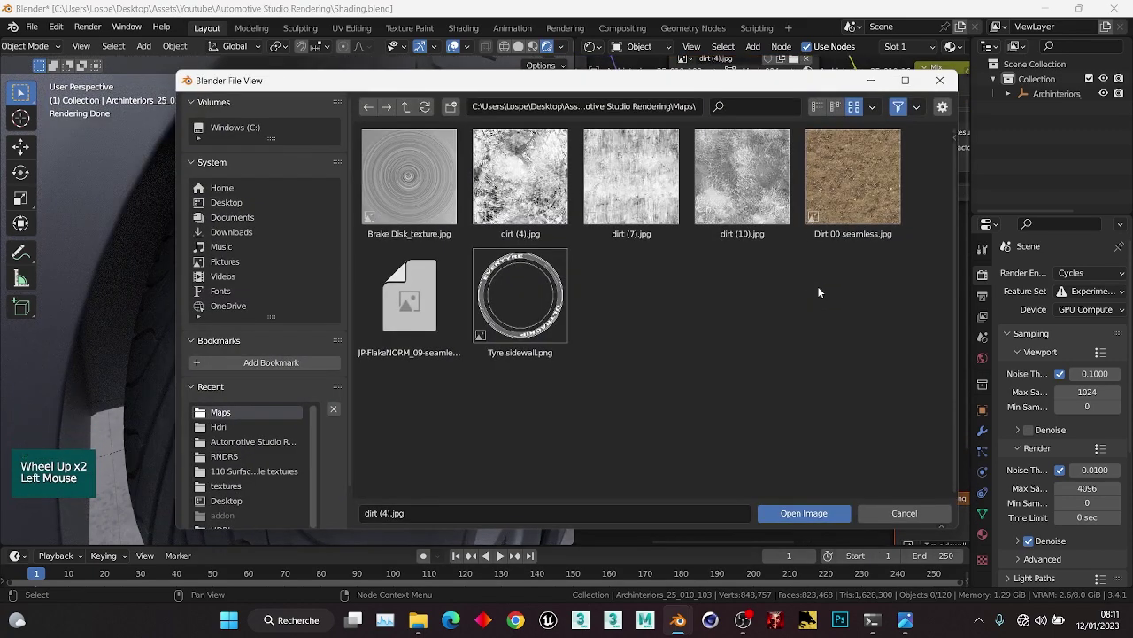
pyautogui.click(743, 198)
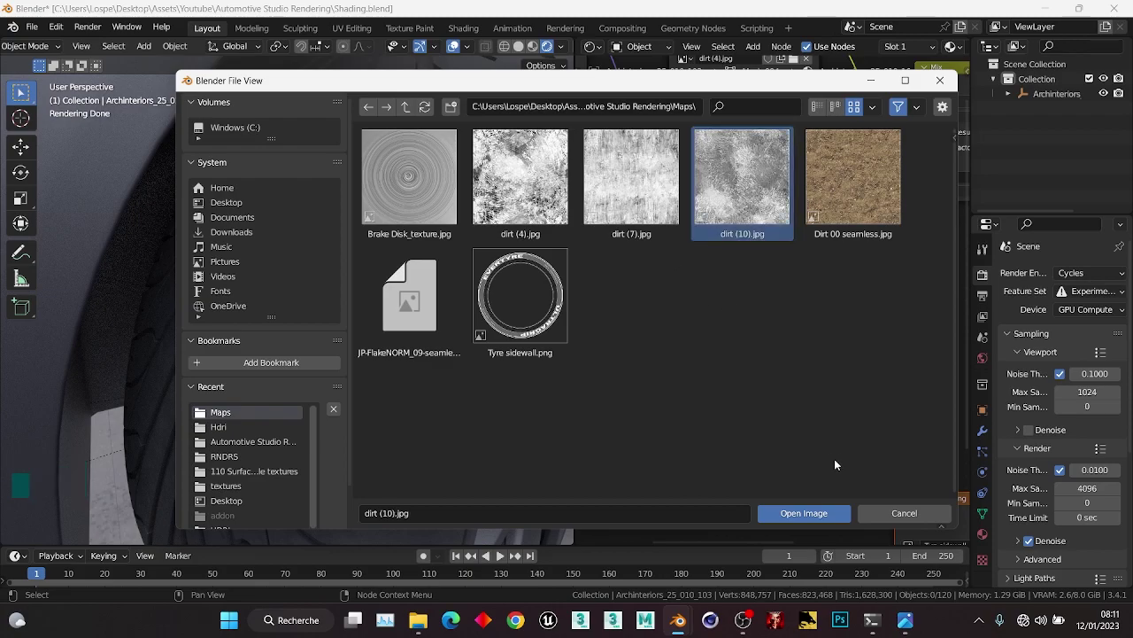
pyautogui.click(806, 513)
# Preview the dirt (10).jpg texture on the tyre.
pyautogui.scroll(-1, 776, 351)
pyautogui.moveTo(776, 352); pyautogui.dragTo(722, 370, button='middle')
pyautogui.click(809, 296)
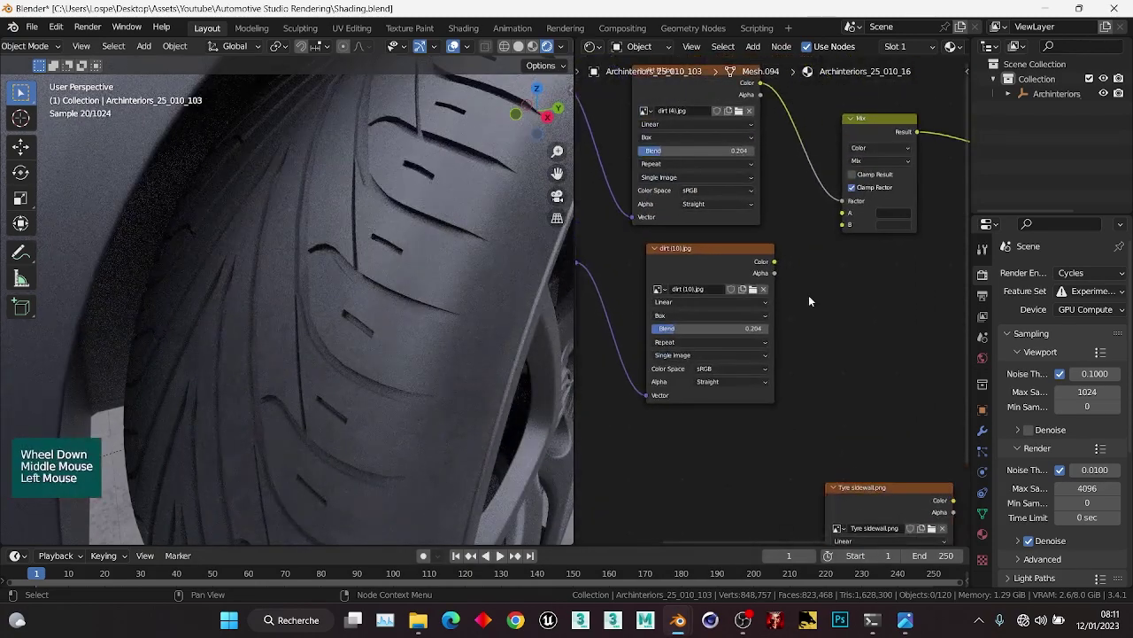
pyautogui.keyDown('ctrl'); pyautogui.keyDown('shift'); pyautogui.click(725, 253); pyautogui.keyUp('shift'); pyautogui.keyUp('ctrl')
pyautogui.scroll(-2, 310, 266)
pyautogui.scroll(1, 308, 245)
pyautogui.moveTo(354, 265); pyautogui.dragTo(335, 232, button='middle')
pyautogui.scroll(-2, 752, 327)
pyautogui.moveTo(868, 327); pyautogui.dragTo(705, 335, button='middle')
pyautogui.scroll(1, 706, 334)
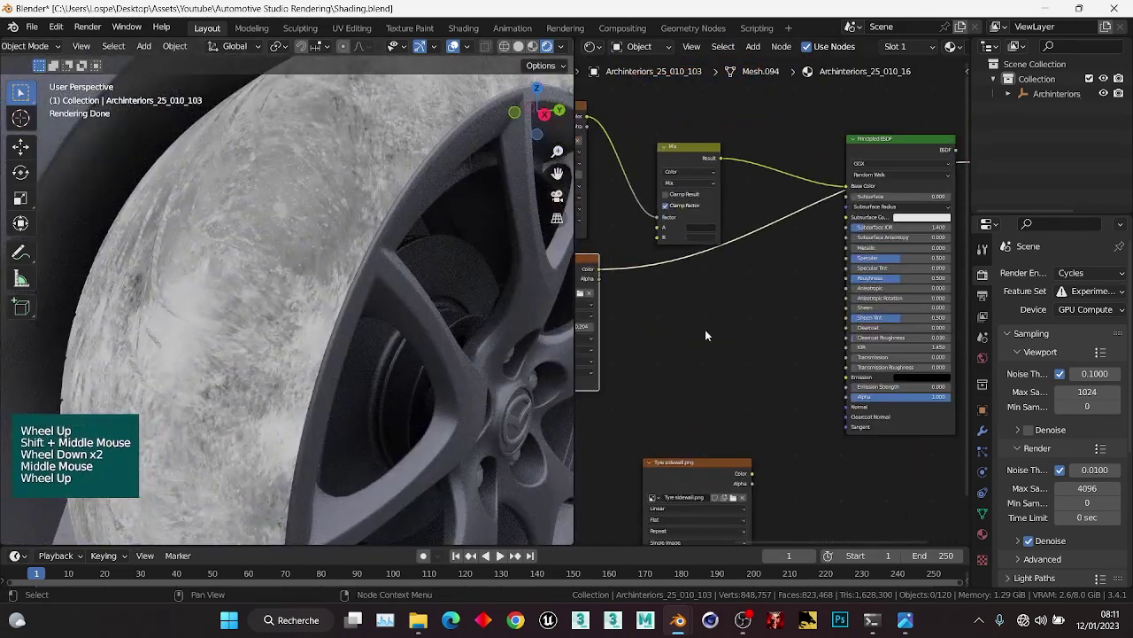
# Connect the dirt (10).jpg Color output to the Principled BSDF Roughness and preview the full shader.
pyautogui.click(647, 307)
pyautogui.moveTo(599, 269); pyautogui.dragTo(849, 278)
pyautogui.click(759, 301)
pyautogui.keyDown('ctrl'); pyautogui.keyDown('shift'); pyautogui.click(872, 142); pyautogui.keyUp('shift'); pyautogui.keyUp('ctrl')
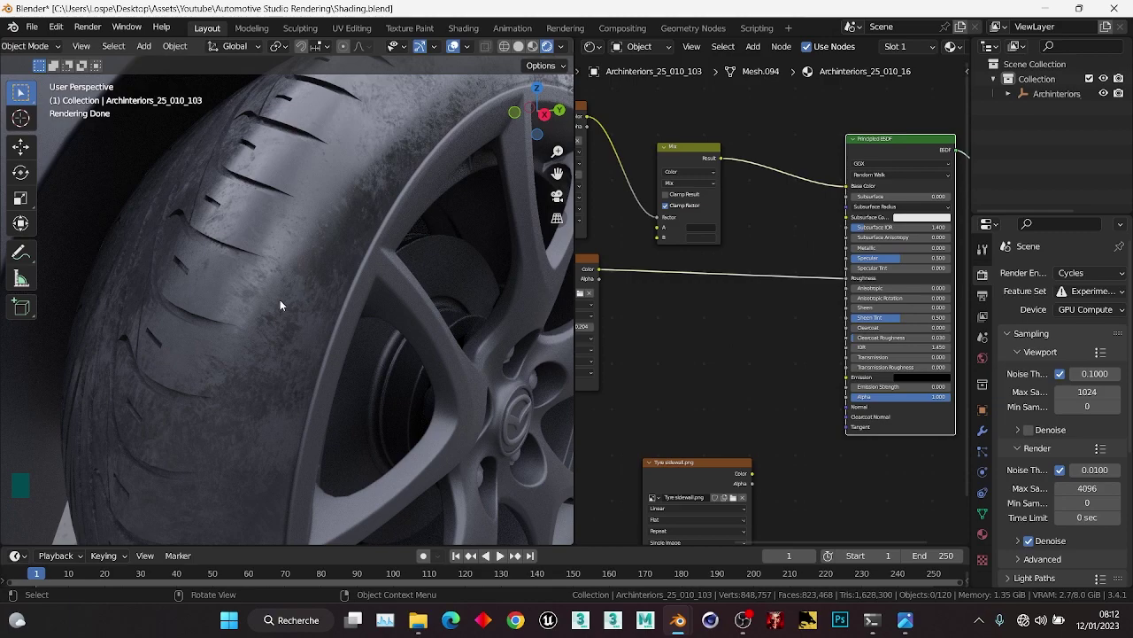
# Preview the dirt (10).jpg texture alone on the tyre again and save the Shading.blend file.
pyautogui.scroll(-3, 280, 300)
pyautogui.scroll(3, 279, 298)
pyautogui.scroll(-1, 669, 308)
pyautogui.moveTo(670, 308); pyautogui.dragTo(758, 308, button='middle')
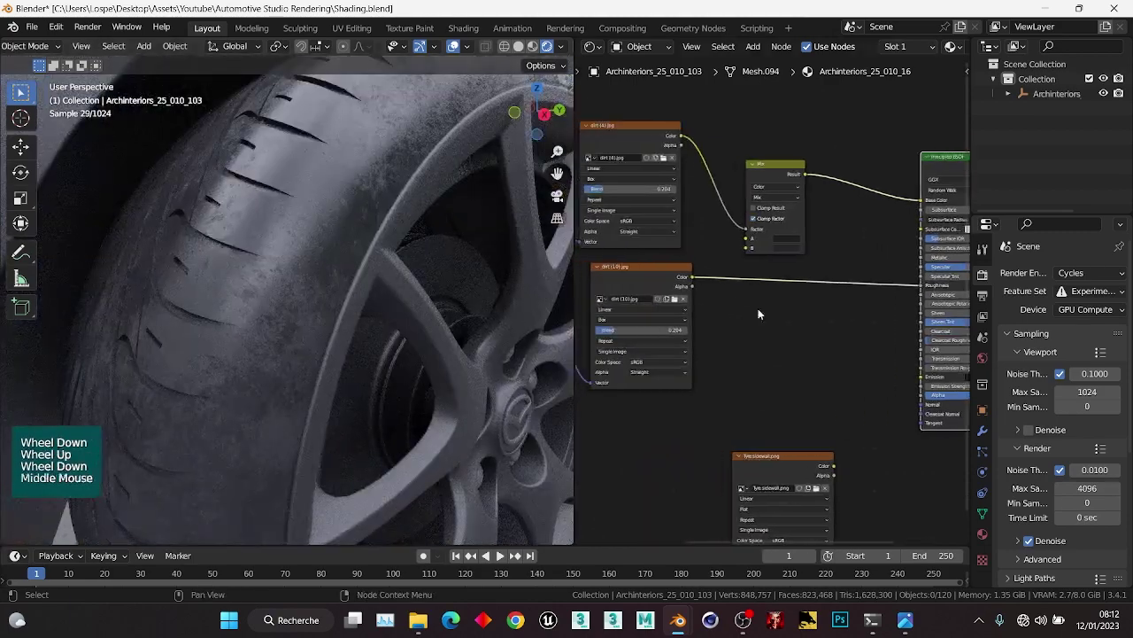
pyautogui.keyDown('ctrl'); pyautogui.keyDown('shift'); pyautogui.click(660, 319); pyautogui.keyUp('shift'); pyautogui.keyUp('ctrl')
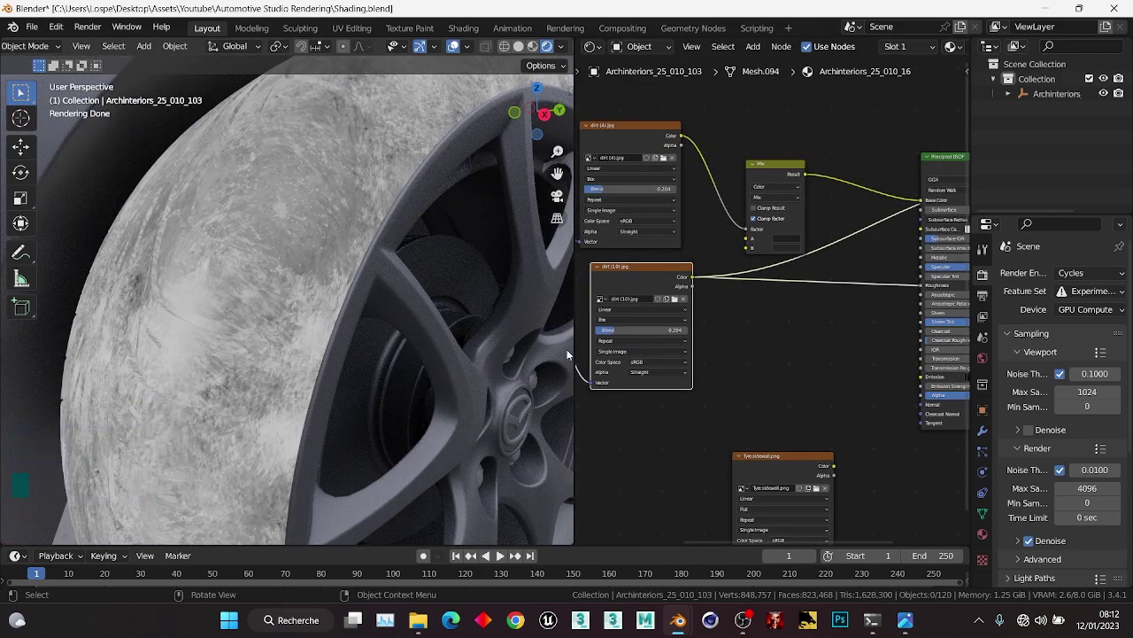
pyautogui.click(745, 315)
pyautogui.hotkey('ctrl', 's')
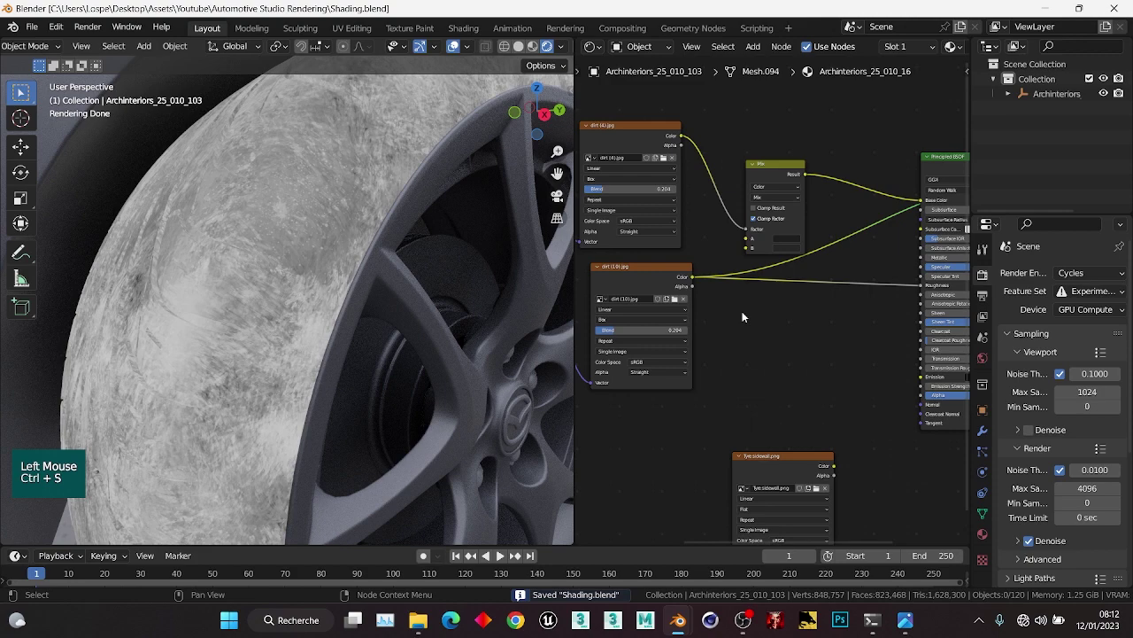
# Insert a Map Range node between the dirt (10).jpg Color output and the Principled BSDF Roughness input.
pyautogui.hotkey('ctrl', 'a')
pyautogui.write('ran')
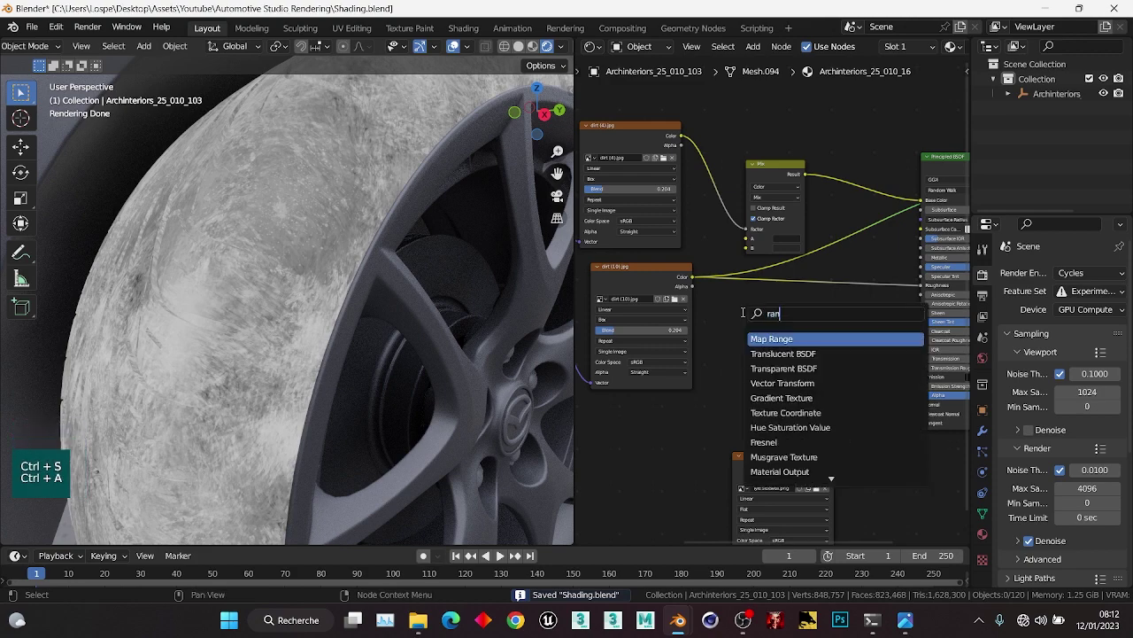
pyautogui.write('ge')
pyautogui.click(792, 338)
pyautogui.click(819, 306)
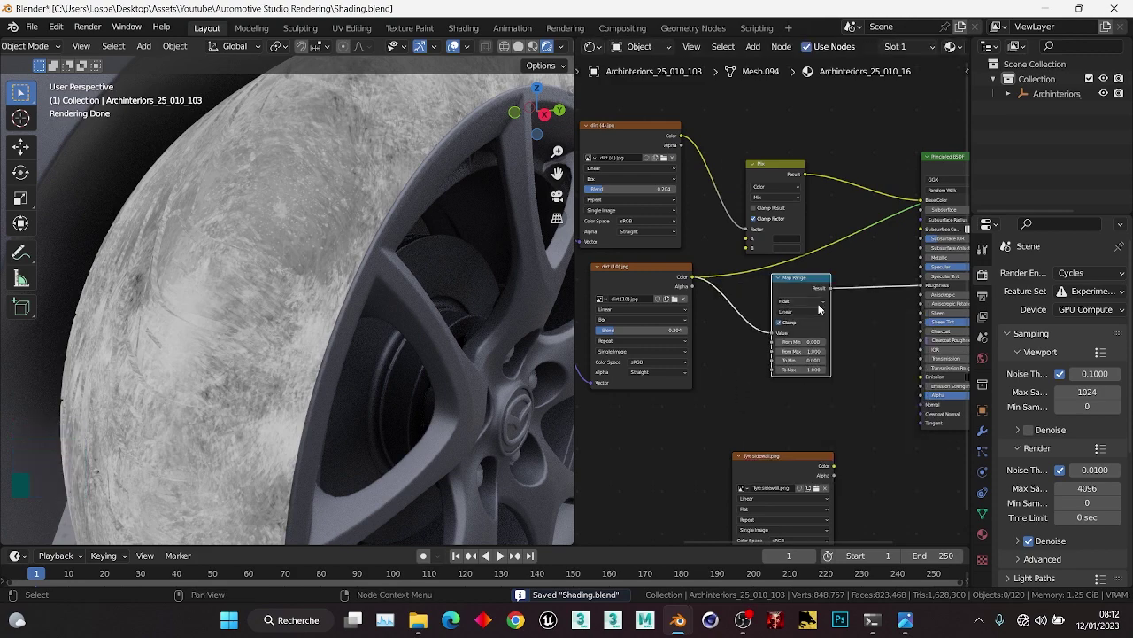
pyautogui.scroll(-1, 735, 405)
pyautogui.moveTo(729, 411); pyautogui.dragTo(761, 333, button='middle')
pyautogui.click(760, 330)
pyautogui.hotkey('ctrl', 'a')
pyautogui.write('color')
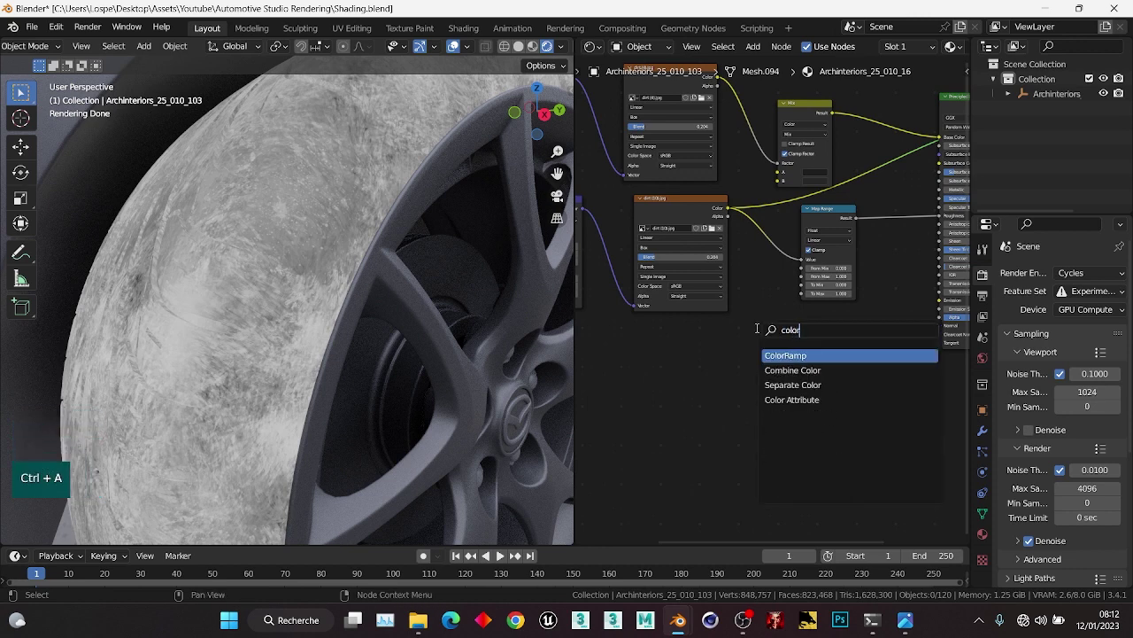
pyautogui.click(694, 364)
# Preview the Map Range node's result on the tyre.
pyautogui.moveTo(857, 269); pyautogui.dragTo(800, 292, button='middle')
pyautogui.scroll(1, 801, 291)
pyautogui.click(846, 267)
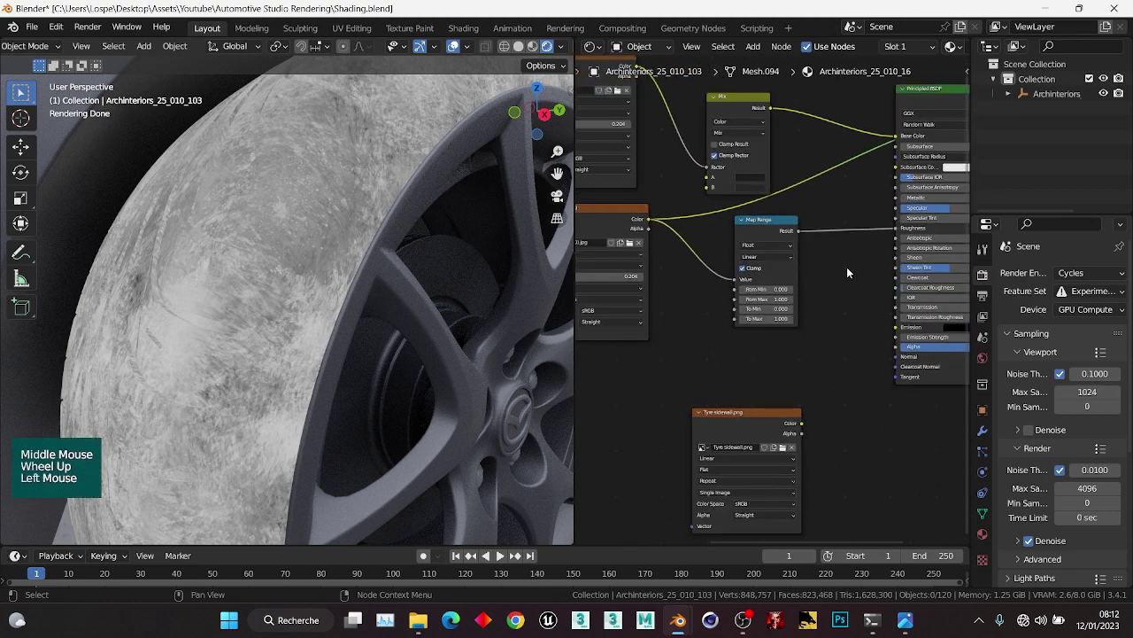
pyautogui.click(785, 275)
pyautogui.click(771, 216)
pyautogui.keyDown('ctrl'); pyautogui.keyDown('shift'); pyautogui.click(761, 221); pyautogui.keyUp('shift'); pyautogui.keyUp('ctrl')
pyautogui.moveTo(762, 222); pyautogui.dragTo(752, 207, button='middle')
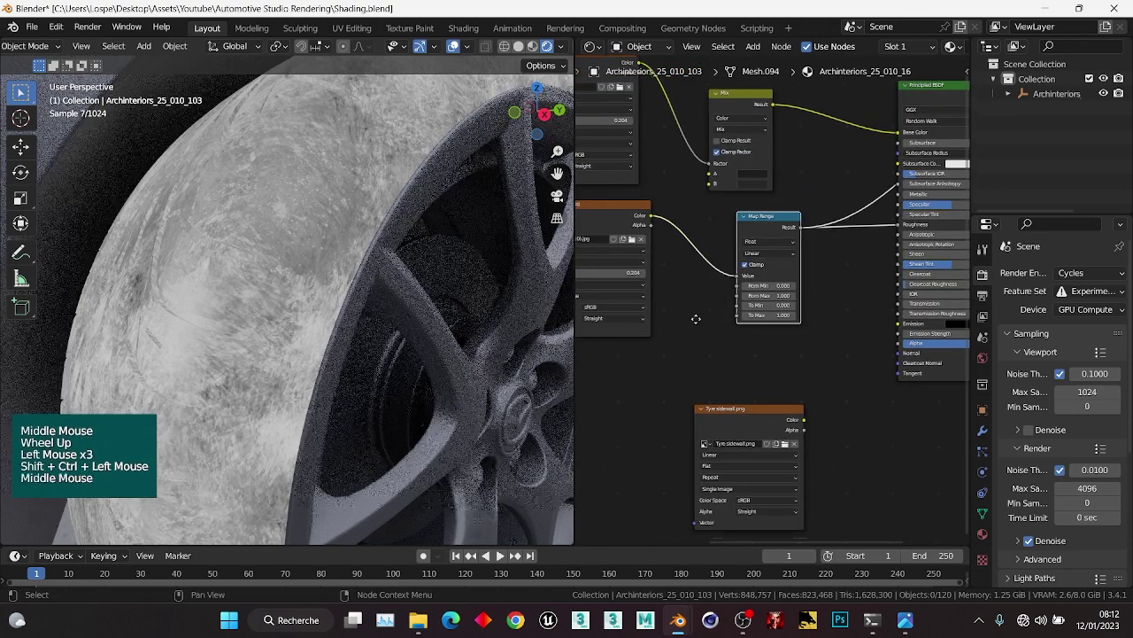
pyautogui.scroll(4, 768, 316)
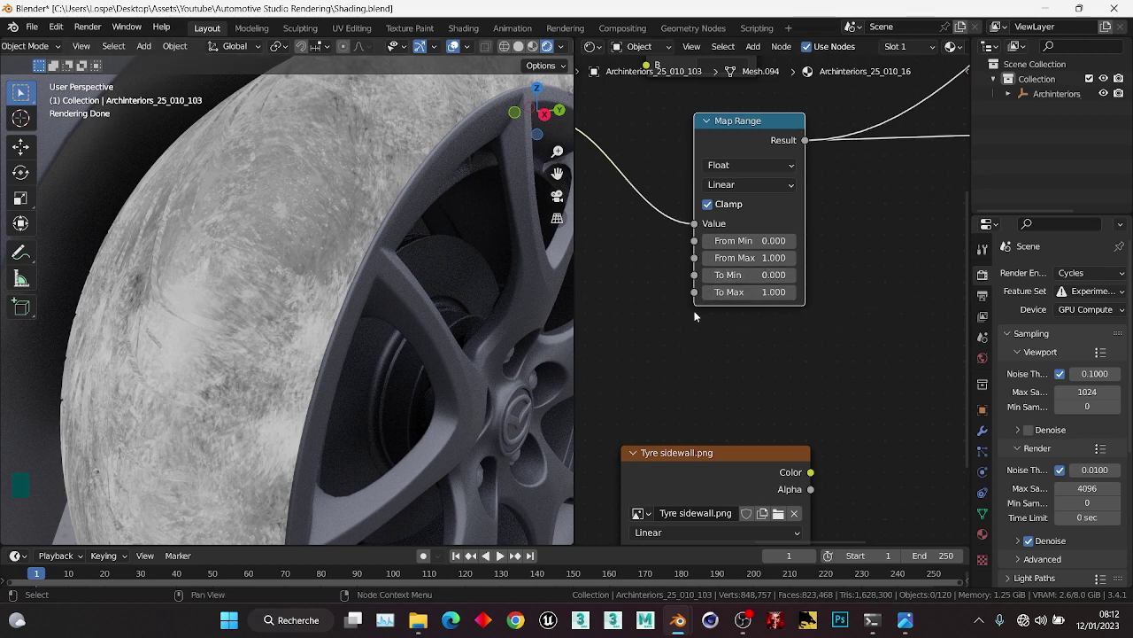
# Try a To Max value of 3.7 on the Map Range node and return it to 1.
pyautogui.moveTo(750, 293)
pyautogui.mouseDown()
pyautogui.moveTo(797, 293)
pyautogui.moveTo(766, 280)
pyautogui.moveTo(734, 293)
pyautogui.moveTo(752, 293)
pyautogui.mouseUp()
pyautogui.click(762, 293)
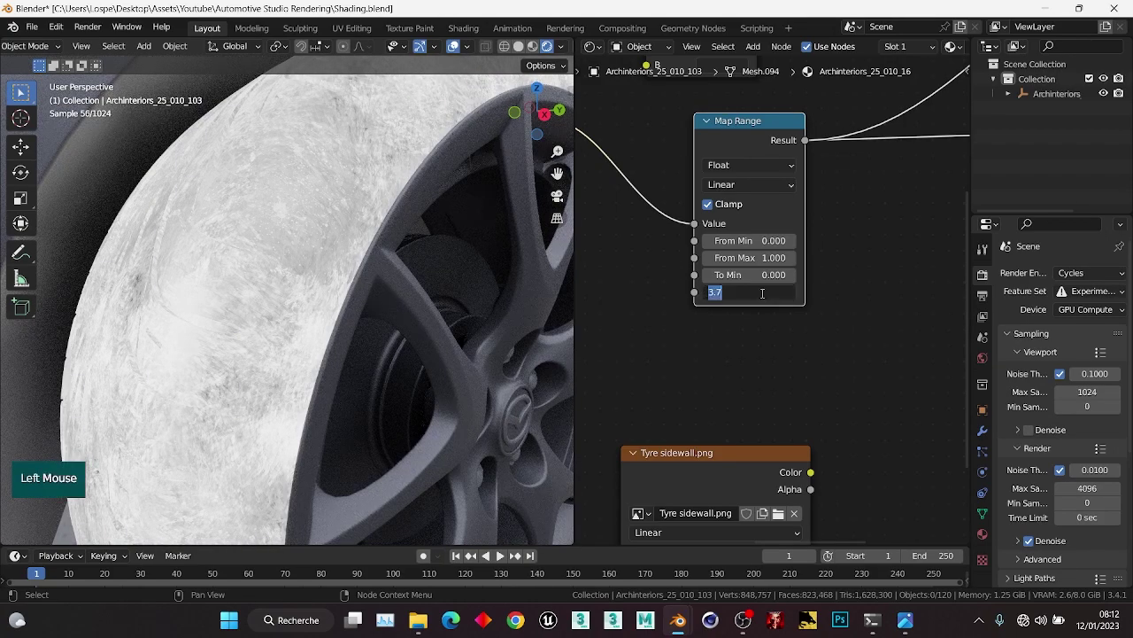
pyautogui.press('Return')
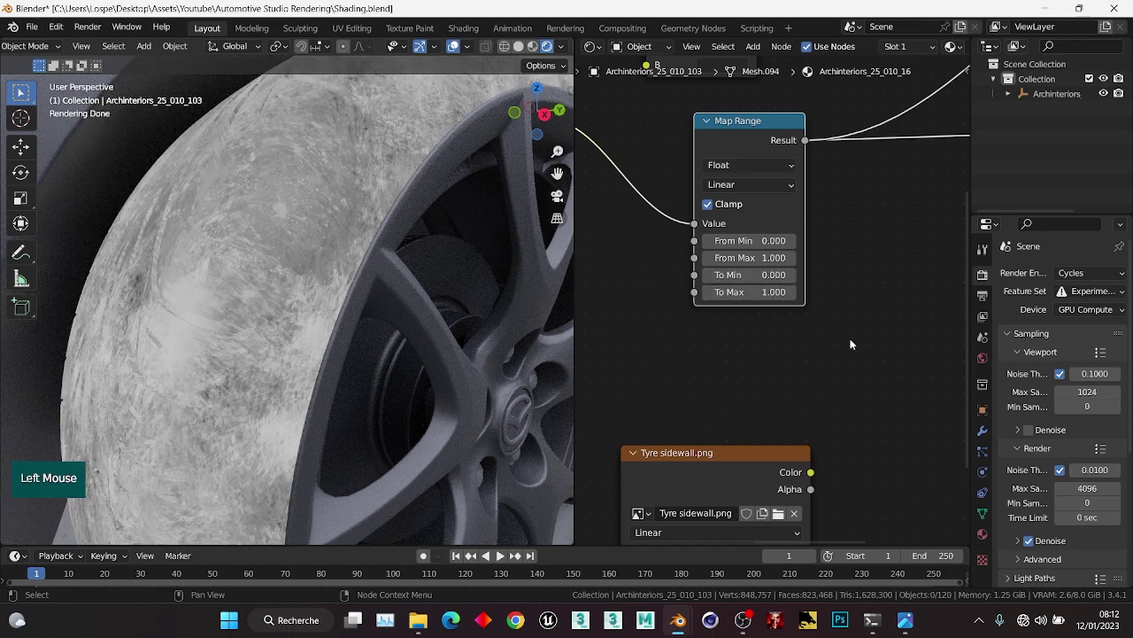
pyautogui.click(850, 338)
pyautogui.click(802, 287)
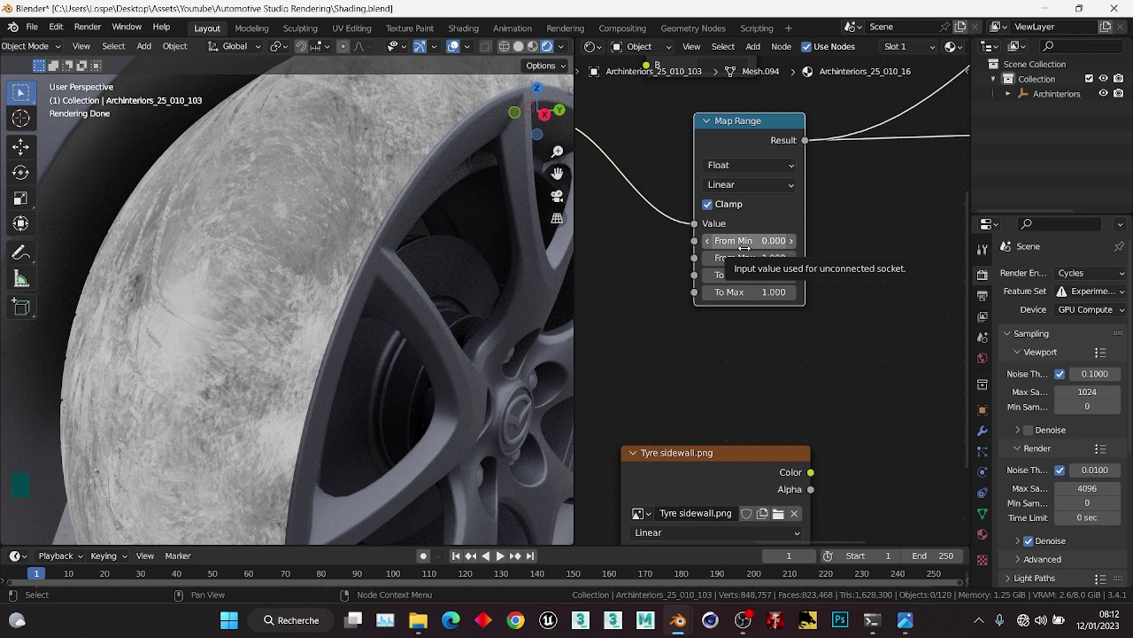
# Set the Map Range node's To Min to 0.3 and To Max to 0.750.
pyautogui.click(772, 275)
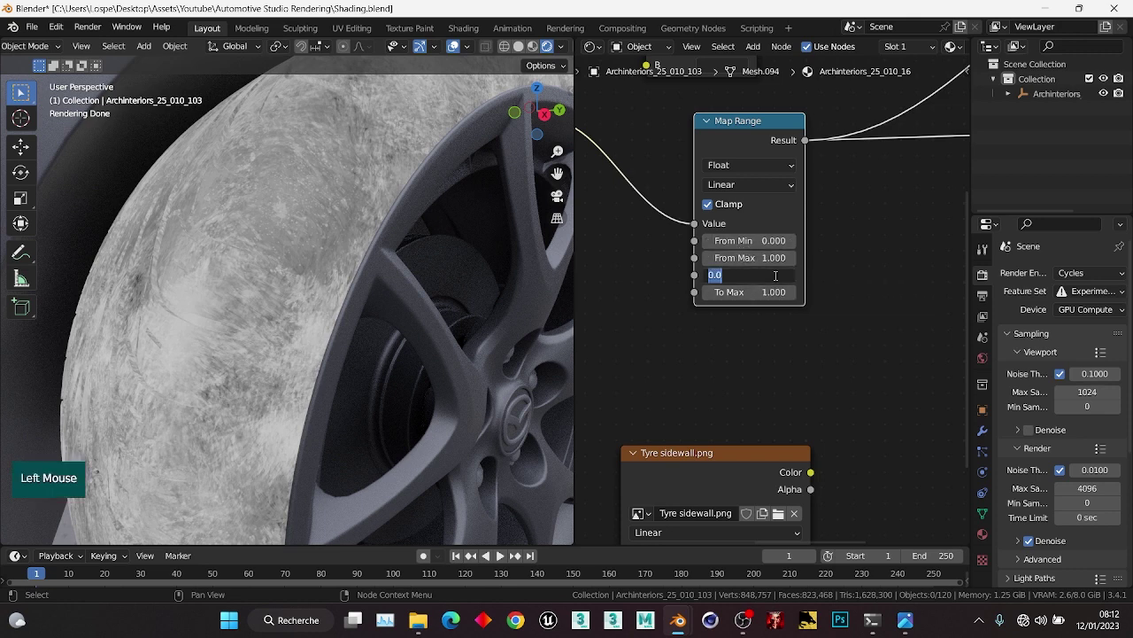
pyautogui.write('0.3')
pyautogui.press('Return')
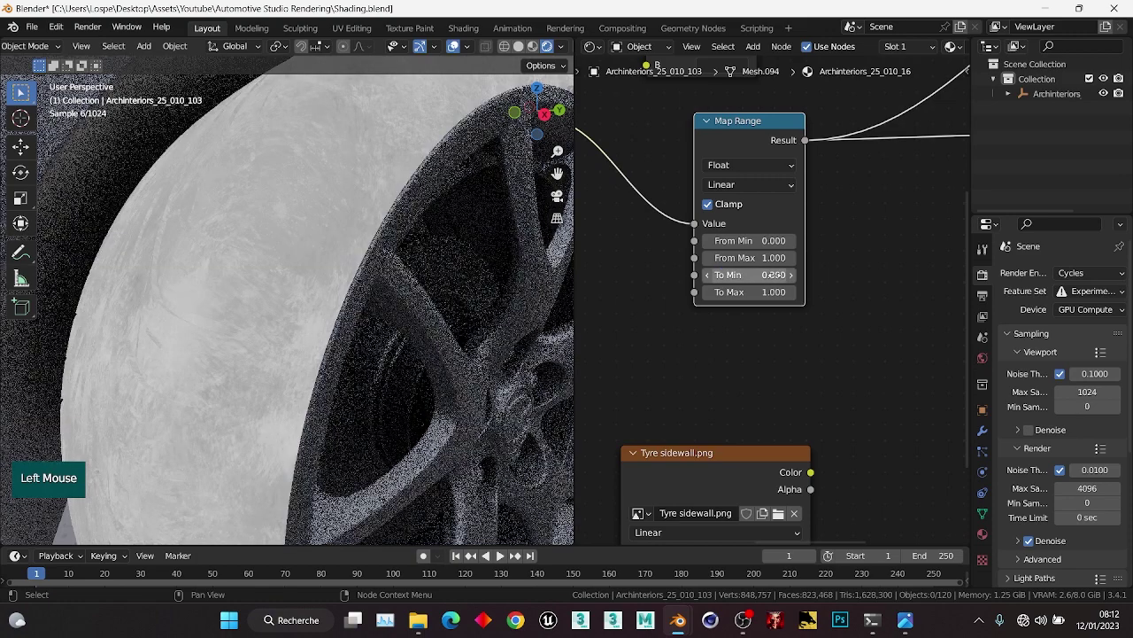
pyautogui.click(771, 290)
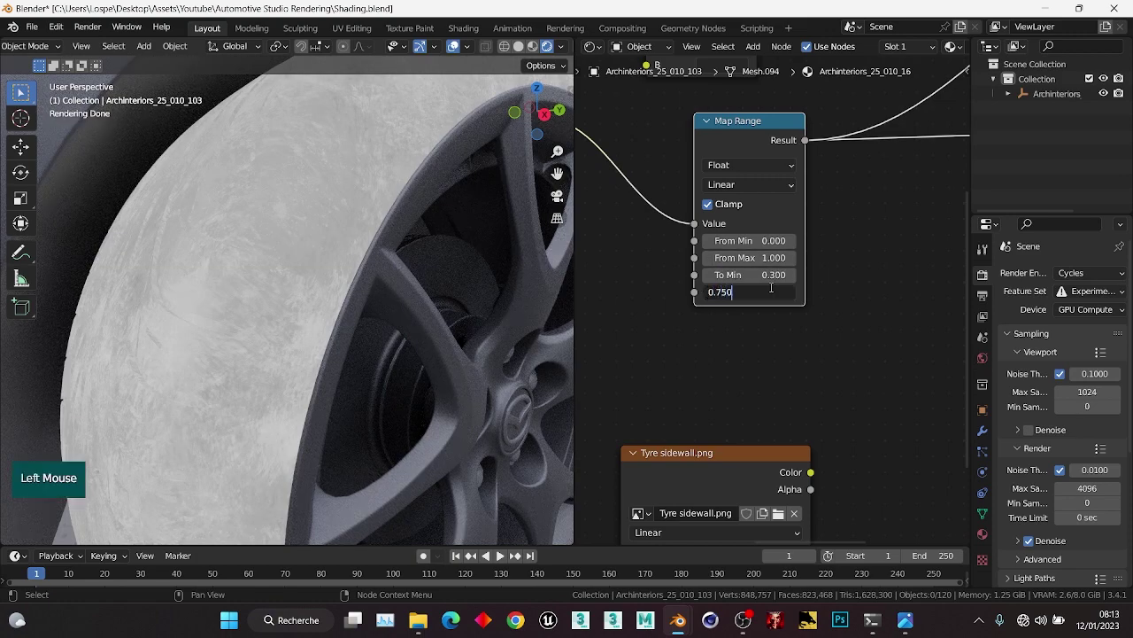
pyautogui.press('Return')
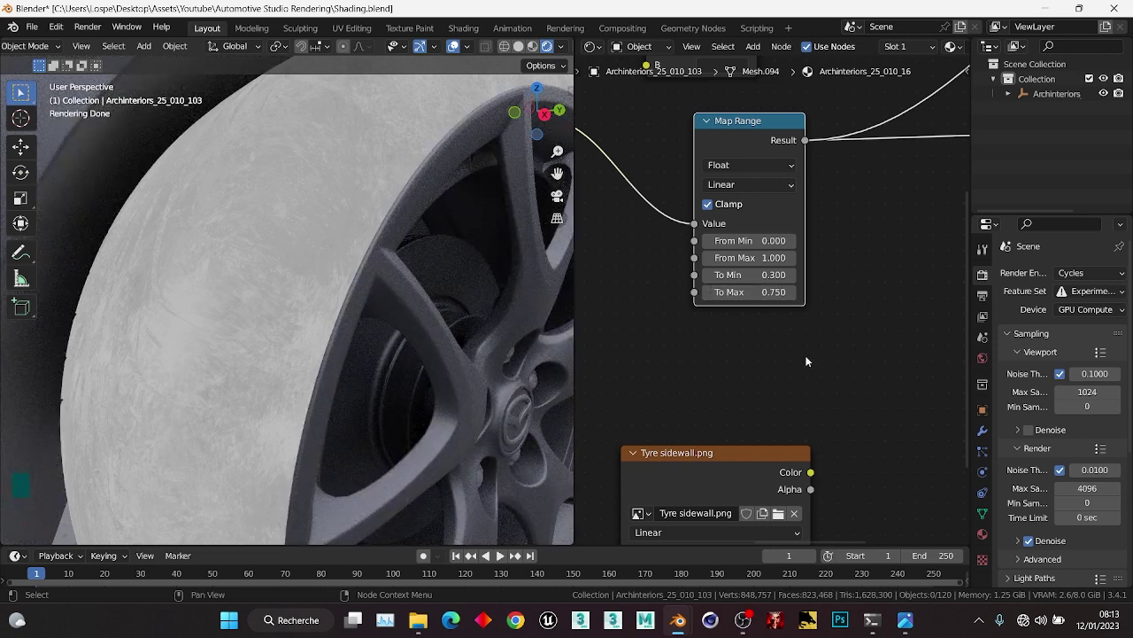
# Preview the full Principled BSDF shader on the tyre.
pyautogui.moveTo(848, 278); pyautogui.dragTo(755, 340, button='middle')
pyautogui.moveTo(778, 241); pyautogui.dragTo(696, 348, button='middle')
pyautogui.scroll(-2, 744, 209)
pyautogui.moveTo(743, 208); pyautogui.dragTo(745, 225, button='middle')
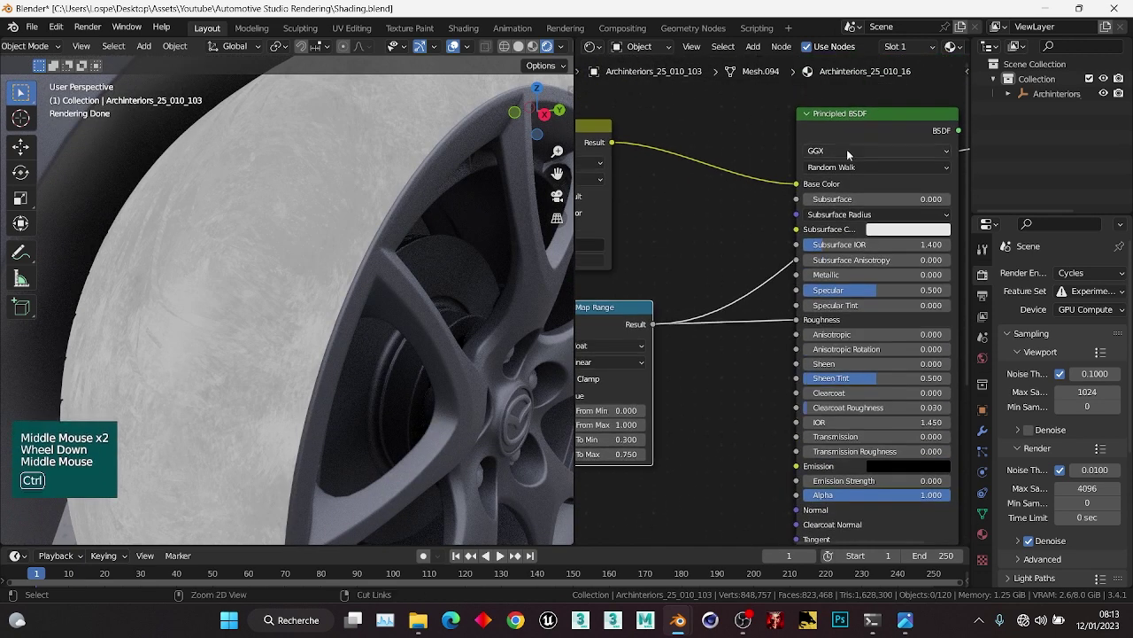
pyautogui.keyDown('ctrl'); pyautogui.keyDown('shift'); pyautogui.click(848, 115); pyautogui.keyUp('shift'); pyautogui.keyUp('ctrl')
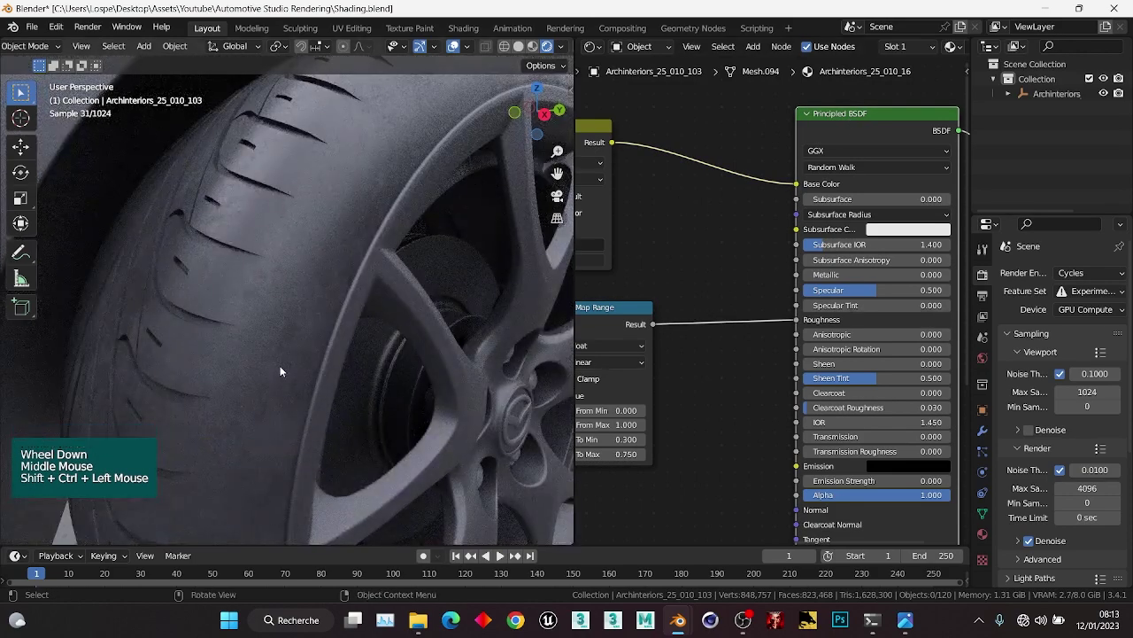
# Try a To Min of 0.1 on the Map Range node and set it back to 0.3.
pyautogui.scroll(-2, 748, 365)
pyautogui.moveTo(642, 389); pyautogui.dragTo(747, 312, button='middle')
pyautogui.scroll(3, 753, 321)
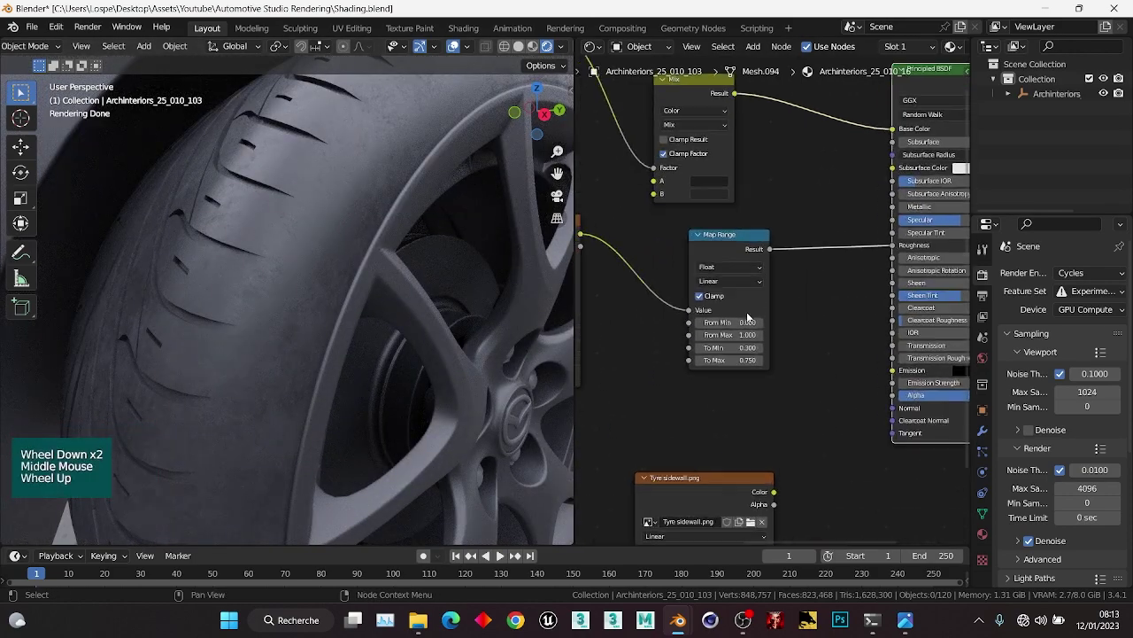
pyautogui.click(727, 366)
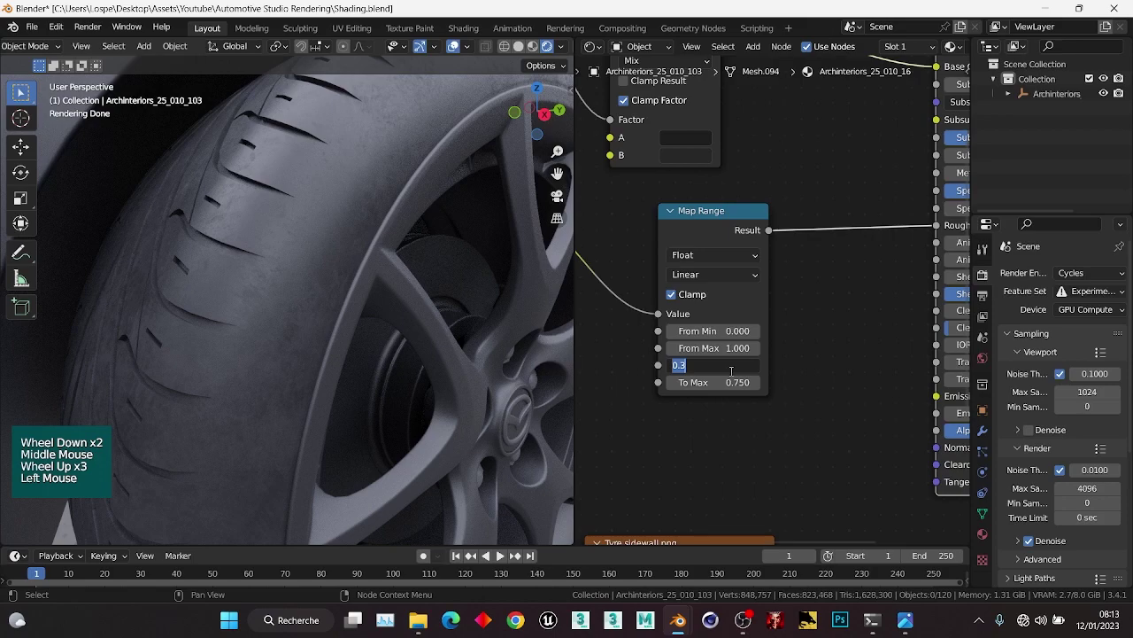
pyautogui.write('0.1')
pyautogui.press('Return')
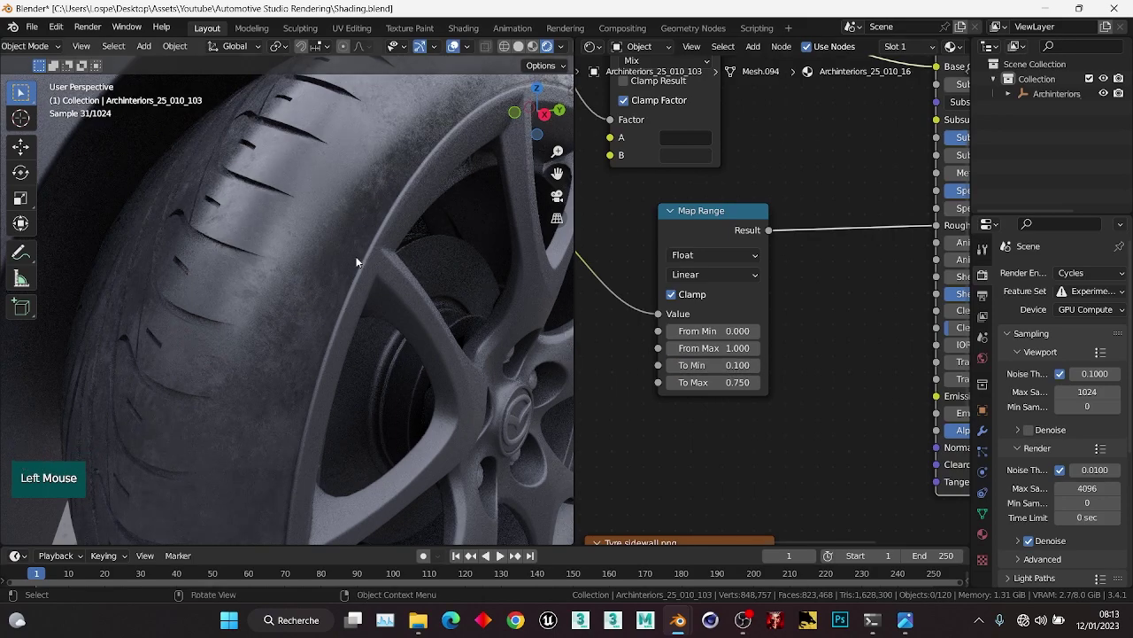
pyautogui.click(740, 365)
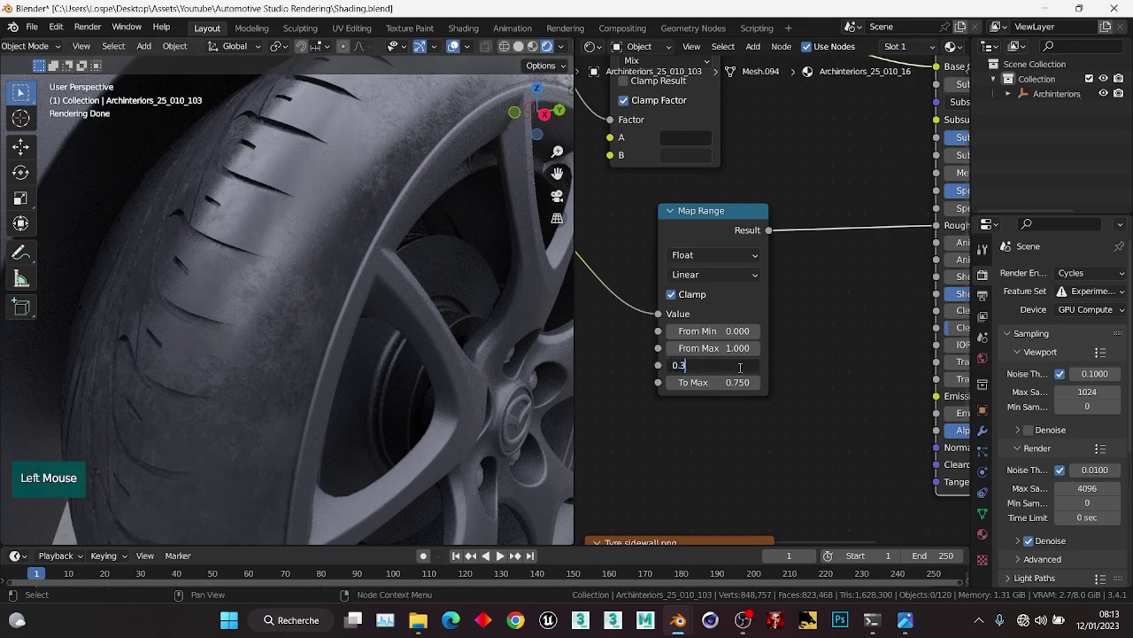
pyautogui.write('0.3')
pyautogui.press('Return')
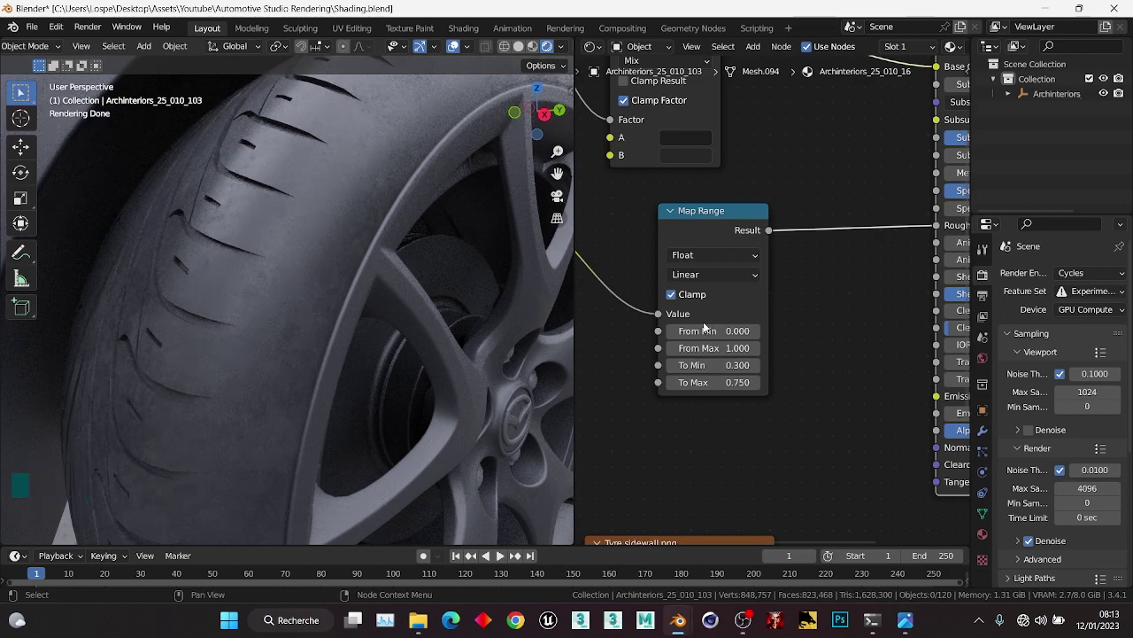
# Check the roughness on the tyre tread and save the Shading.blend file.
pyautogui.scroll(-2, 354, 270)
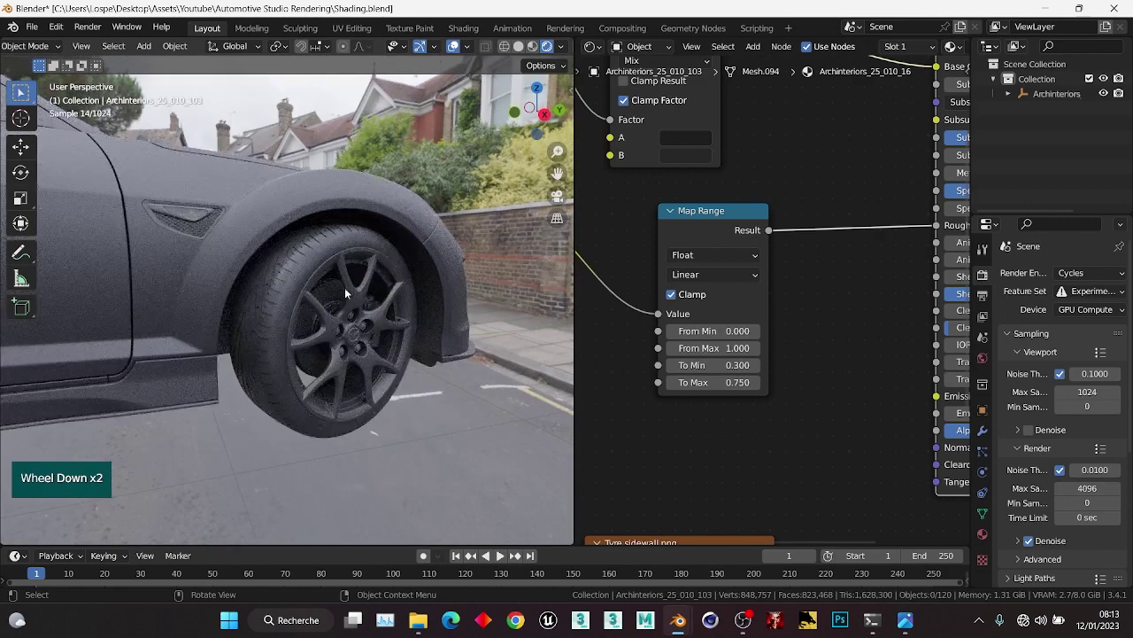
pyautogui.moveTo(344, 287); pyautogui.dragTo(309, 286, button='middle')
pyautogui.scroll(1, 307, 254)
pyautogui.hotkey('ctrl', 's')
pyautogui.scroll(1, 303, 254)
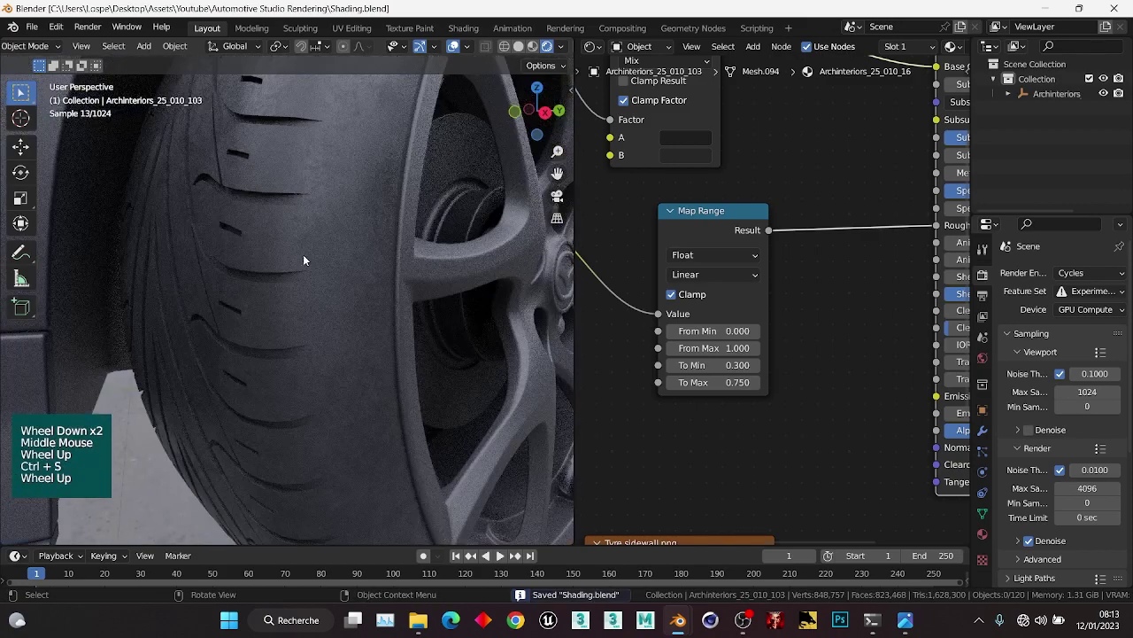
pyautogui.scroll(-1, 303, 254)
# Move the Tyre sidewall.png texture node clear of the Map Range node and preview it on the tyre.
pyautogui.scroll(-3, 762, 382)
pyautogui.moveTo(797, 396); pyautogui.dragTo(752, 247, button='middle')
pyautogui.click(760, 263)
pyautogui.press('g')
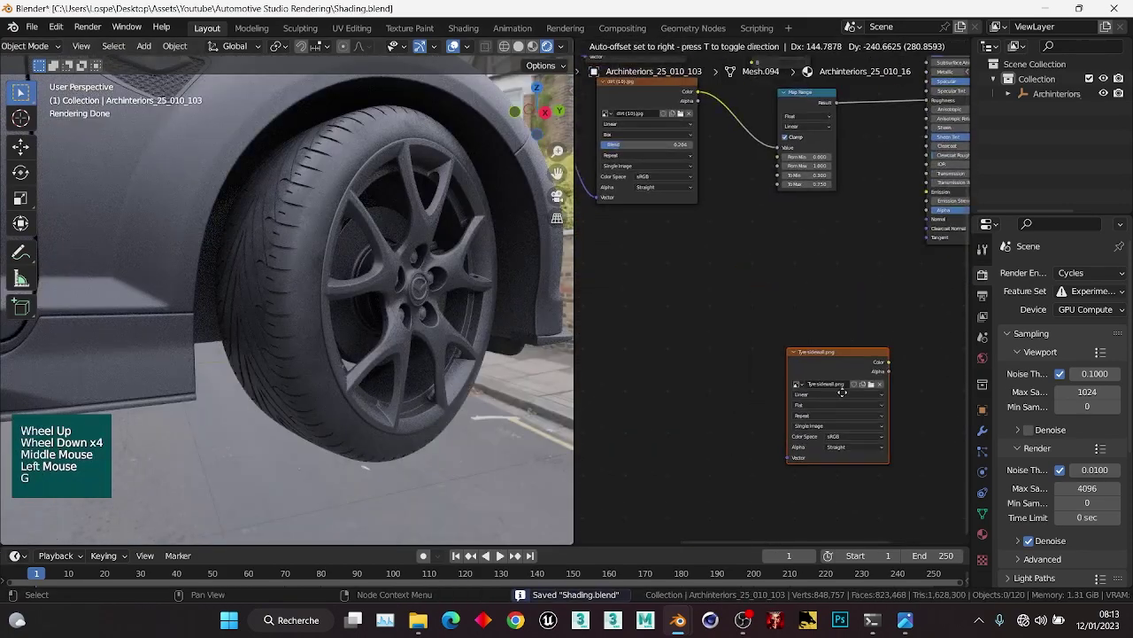
pyautogui.click(813, 350)
pyautogui.scroll(1, 813, 350)
pyautogui.moveTo(812, 349); pyautogui.dragTo(788, 338, button='middle')
pyautogui.keyDown('ctrl'); pyautogui.keyDown('shift'); pyautogui.click(789, 356); pyautogui.keyUp('shift'); pyautogui.keyUp('ctrl')
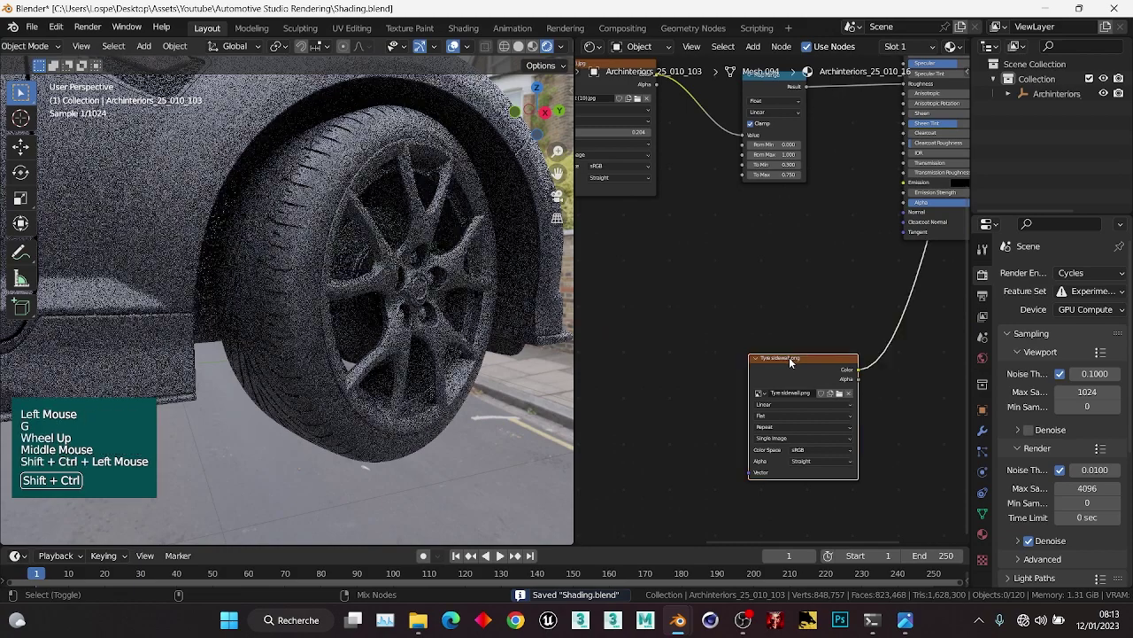
pyautogui.click(738, 317)
pyautogui.click(765, 358)
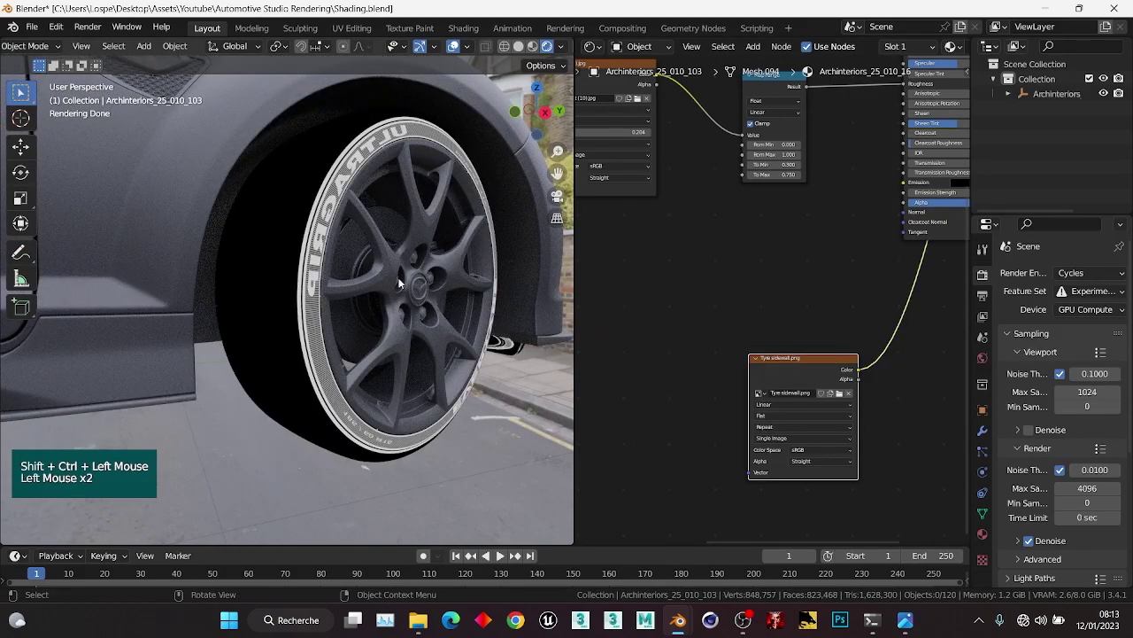
# Examine the sidewall texture's lettering all around the front wheel.
pyautogui.moveTo(351, 285); pyautogui.dragTo(250, 245, button='middle')
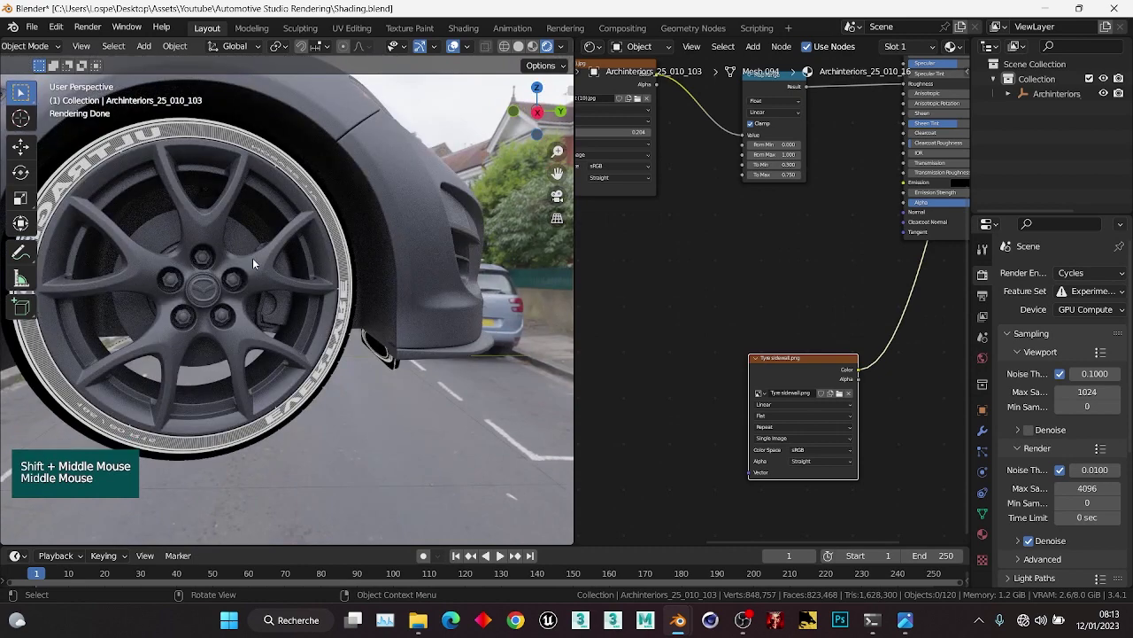
pyautogui.scroll(4, 243, 292)
pyautogui.keyDown('shift'); pyautogui.moveTo(242, 292); pyautogui.dragTo(459, 263, button='middle'); pyautogui.keyUp('shift')
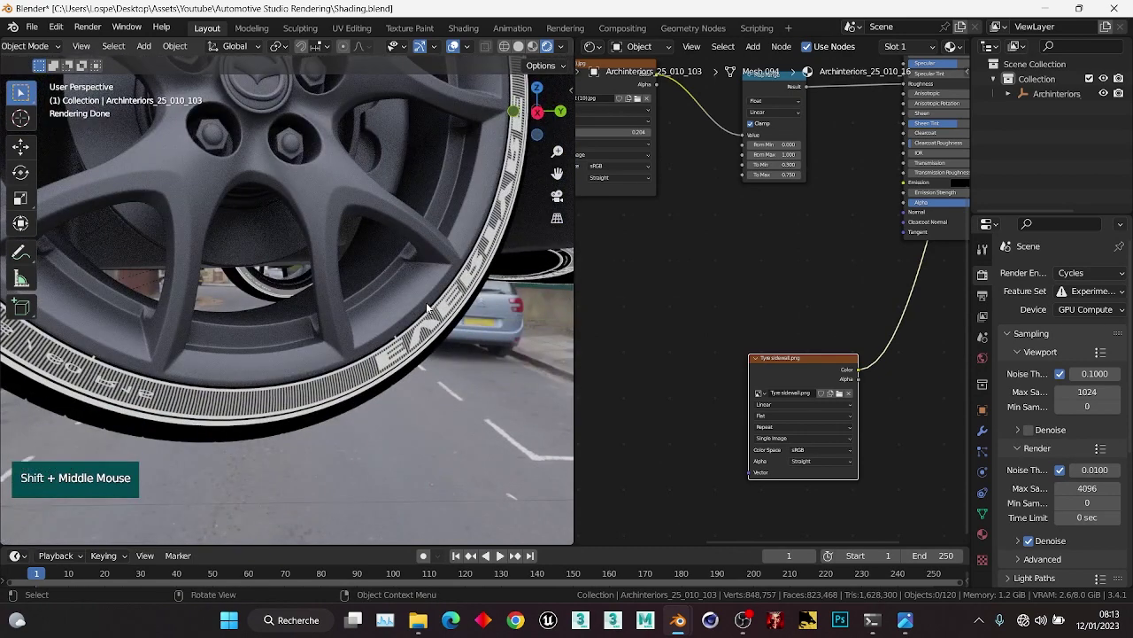
pyautogui.scroll(-2, 410, 300)
pyautogui.moveTo(409, 301); pyautogui.dragTo(310, 274, button='middle')
pyautogui.scroll(1, 310, 275)
pyautogui.keyDown('shift'); pyautogui.moveTo(310, 275); pyautogui.dragTo(257, 237, button='middle'); pyautogui.keyUp('shift')
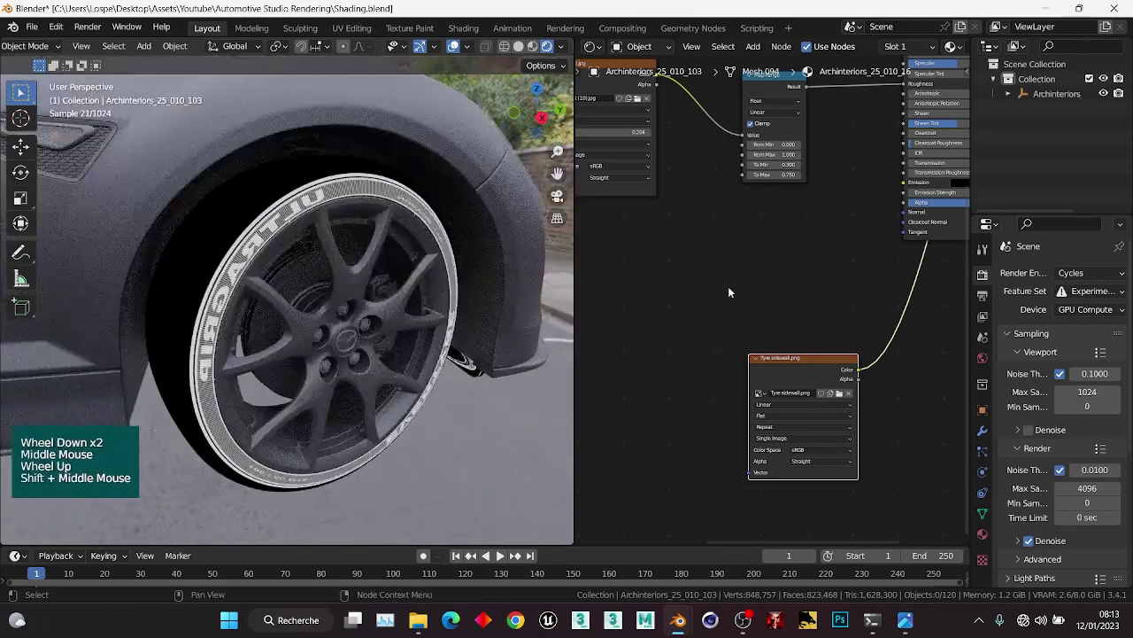
# Reposition the Tyre sidewall.png node lower in the node graph and save the Shading.blend file.
pyautogui.click(728, 286)
pyautogui.moveTo(718, 306); pyautogui.dragTo(809, 422)
pyautogui.press('g')
pyautogui.click(740, 320)
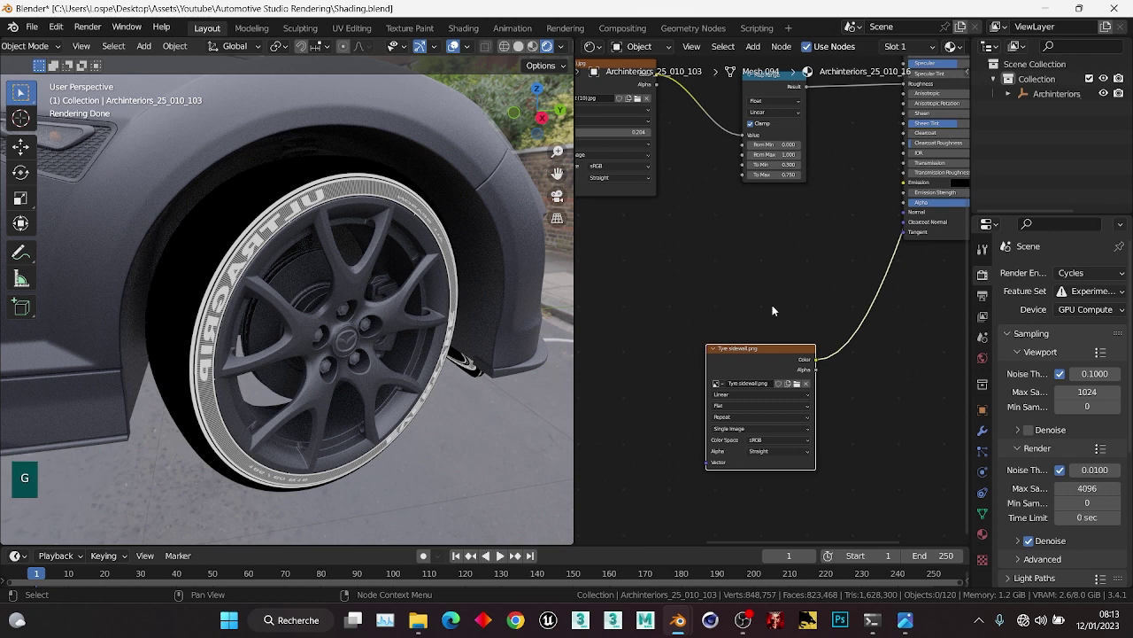
pyautogui.click(746, 328)
pyautogui.click(742, 350)
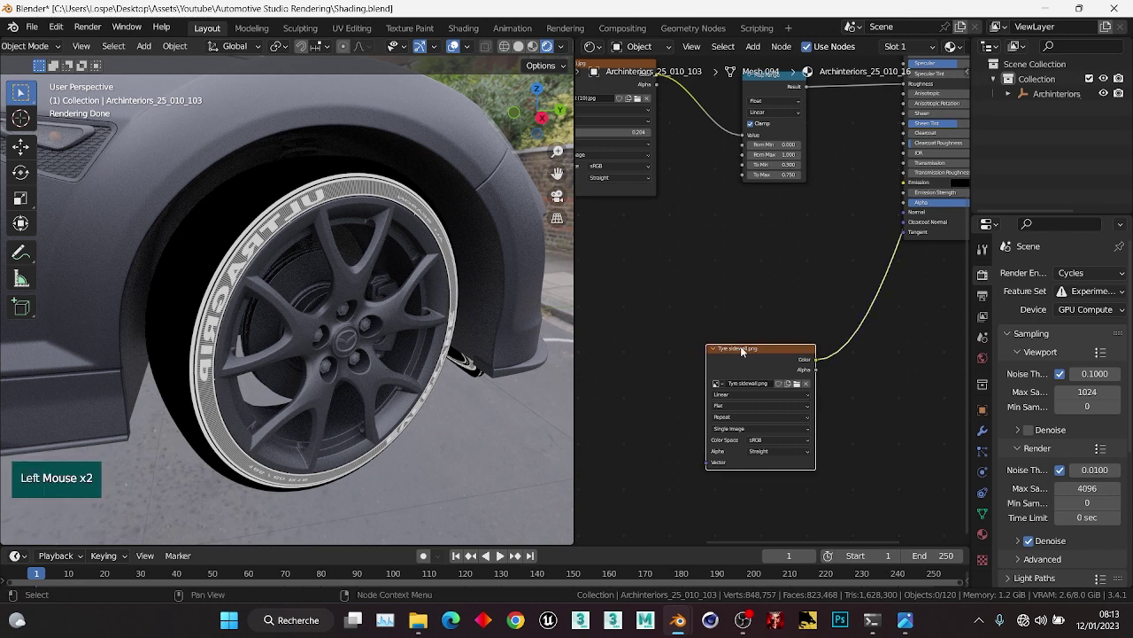
pyautogui.press('g')
pyautogui.click(796, 443)
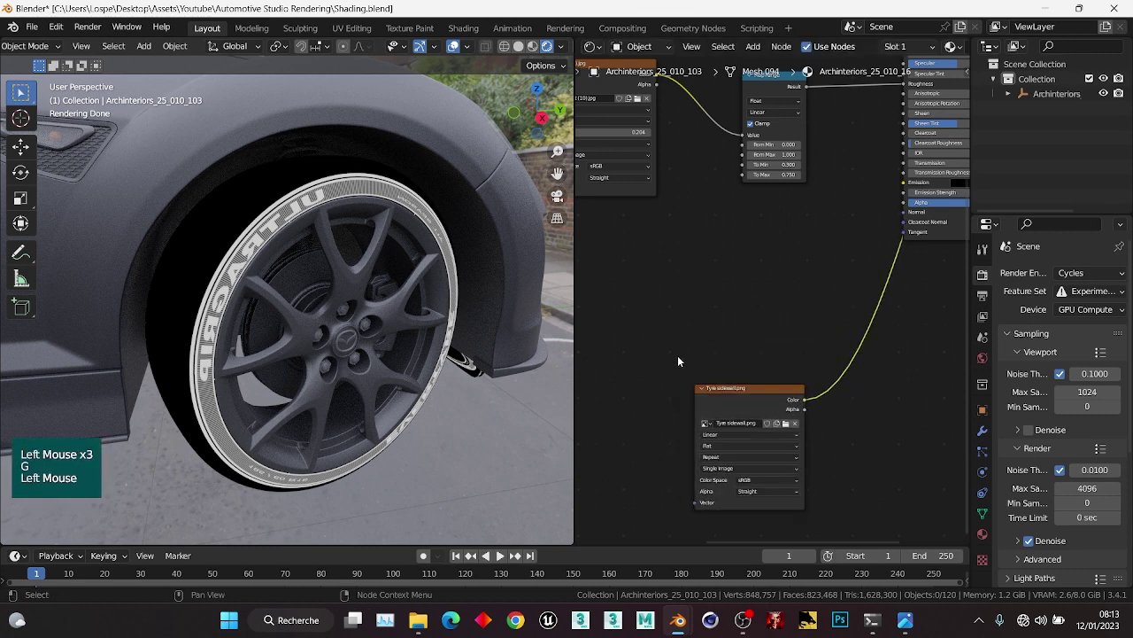
pyautogui.click(636, 376)
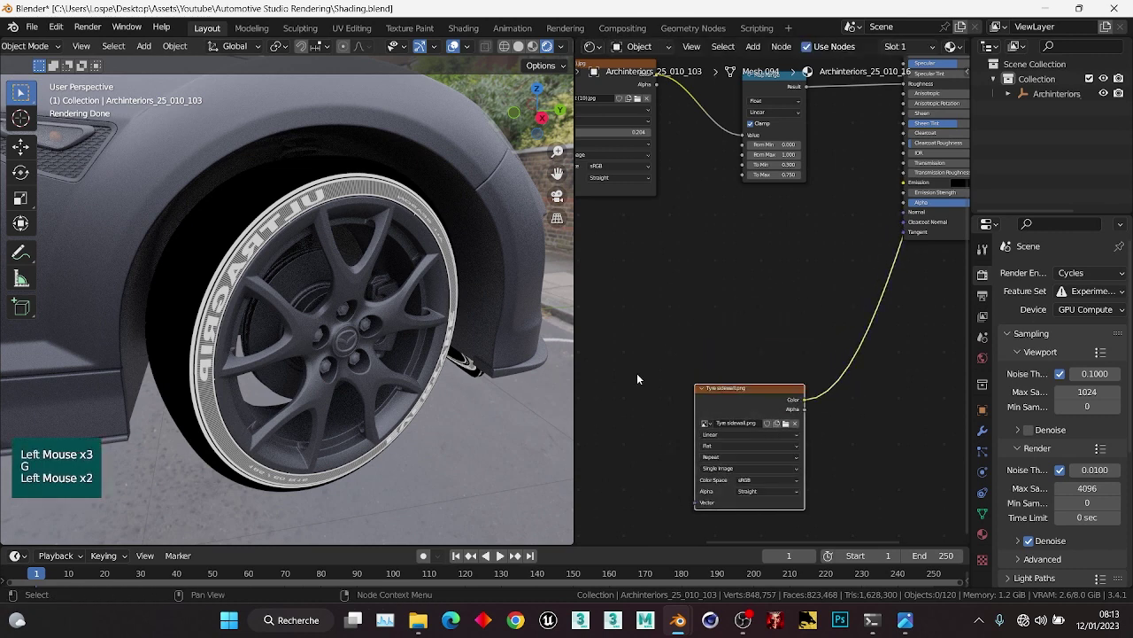
pyautogui.click(749, 367)
pyautogui.click(748, 389)
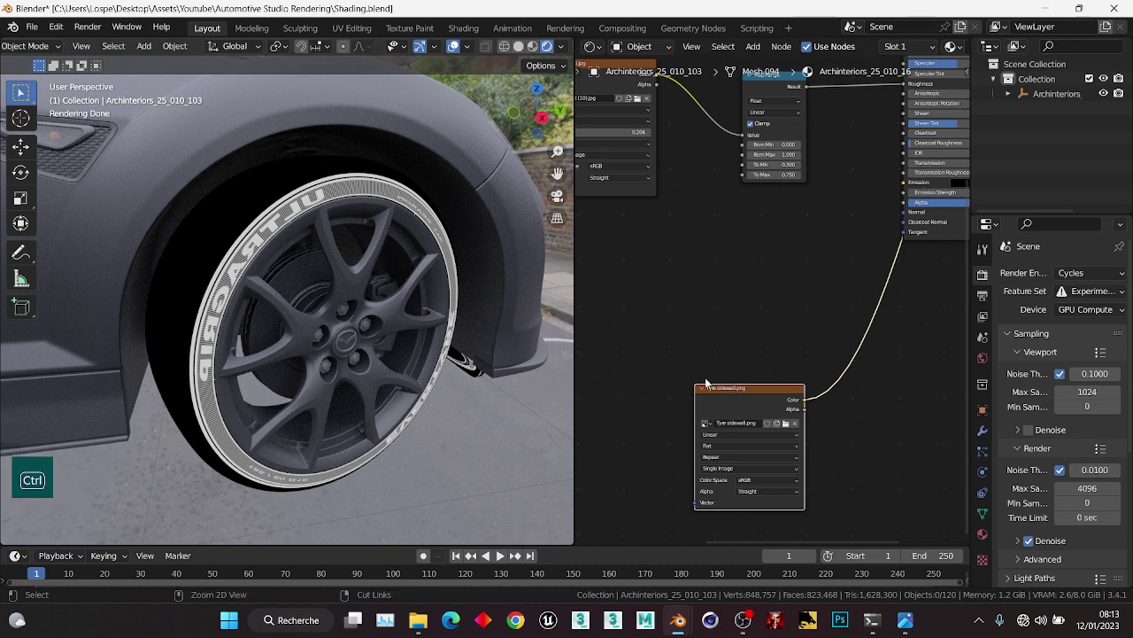
pyautogui.hotkey('ctrl', 's')
# Reposition the Tyre sidewall.png texture node and add a Bump node beside it.
pyautogui.scroll(-2, 758, 370)
pyautogui.scroll(2, 775, 356)
pyautogui.moveTo(759, 370)
pyautogui.mouseDown(button='middle')
pyautogui.moveTo(774, 356)
pyautogui.moveTo(773, 377)
pyautogui.mouseUp(button='middle')
pyautogui.click(796, 404)
pyautogui.press('g')
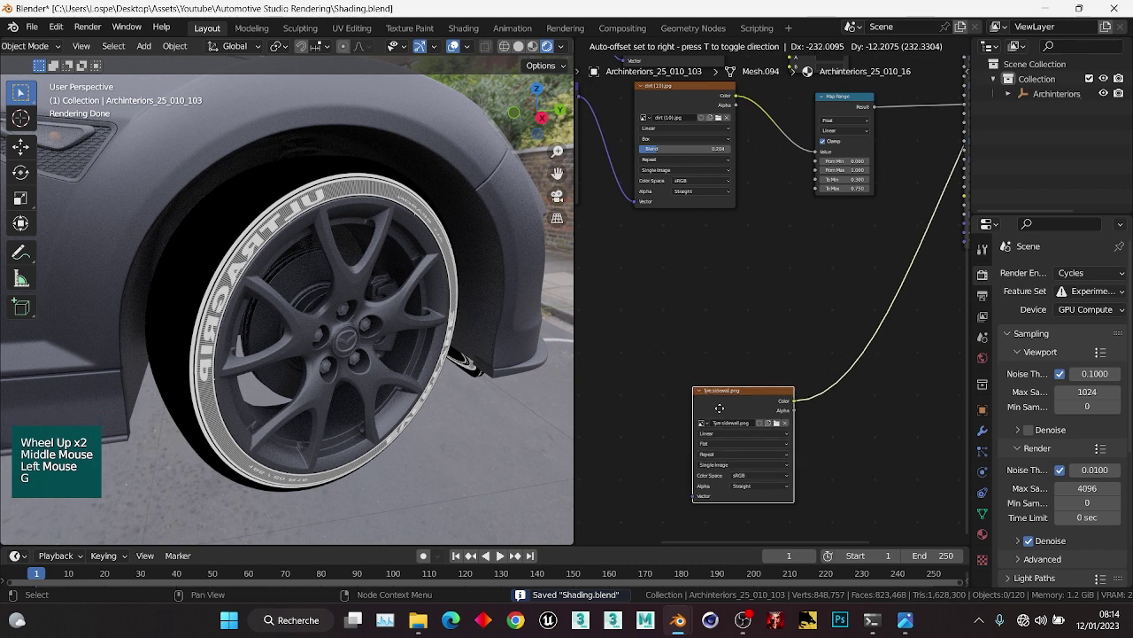
pyautogui.click(708, 360)
pyautogui.hotkey('ctrl', 'a')
pyautogui.write('bump')
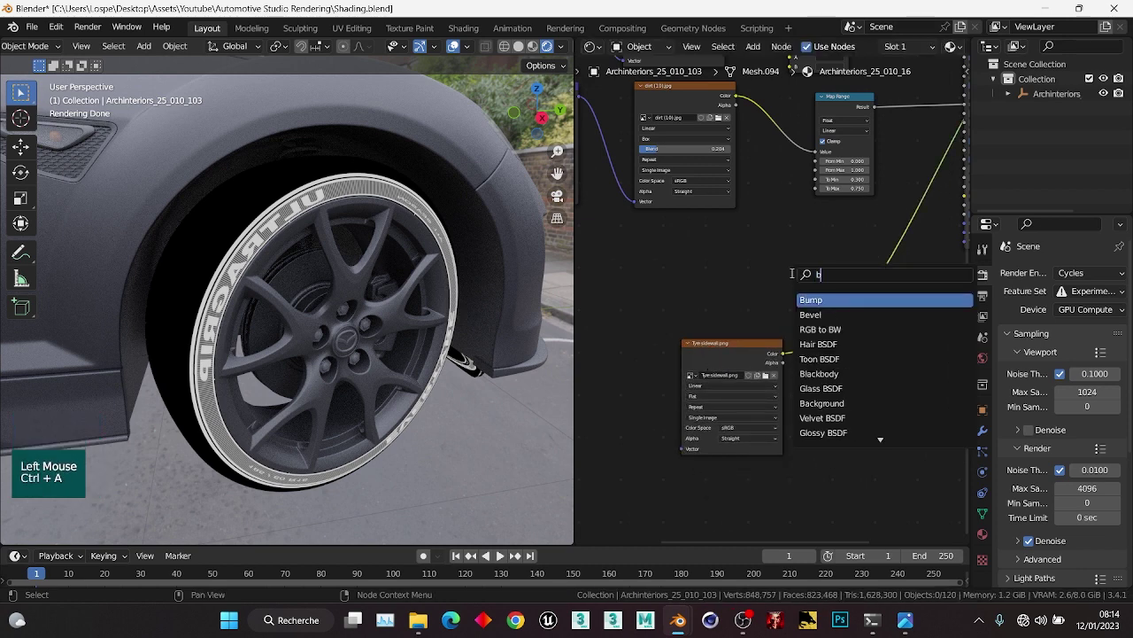
pyautogui.click(822, 299)
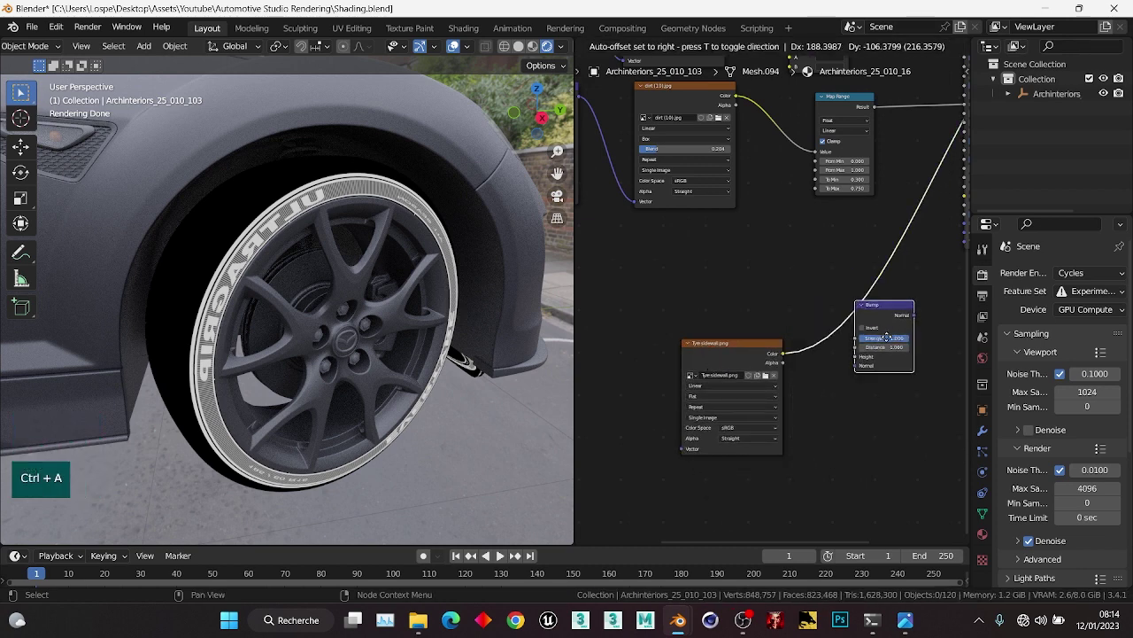
# Set the Tyre sidewall.png texture's color space to Non-Color.
pyautogui.moveTo(823, 308); pyautogui.dragTo(779, 318, button='middle')
pyautogui.scroll(2, 717, 331)
pyautogui.scroll(1, 748, 326)
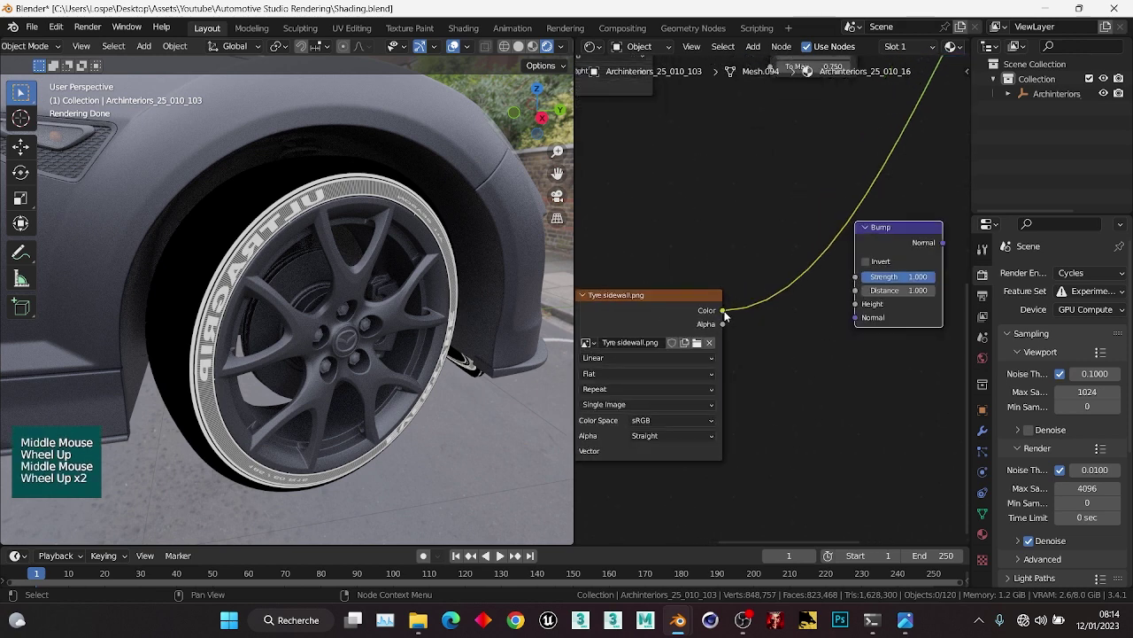
pyautogui.moveTo(722, 310); pyautogui.dragTo(799, 340)
pyautogui.moveTo(755, 457); pyautogui.dragTo(809, 421, button='middle')
pyautogui.click(638, 204)
pyautogui.moveTo(638, 195); pyautogui.dragTo(705, 275)
pyautogui.click(719, 383)
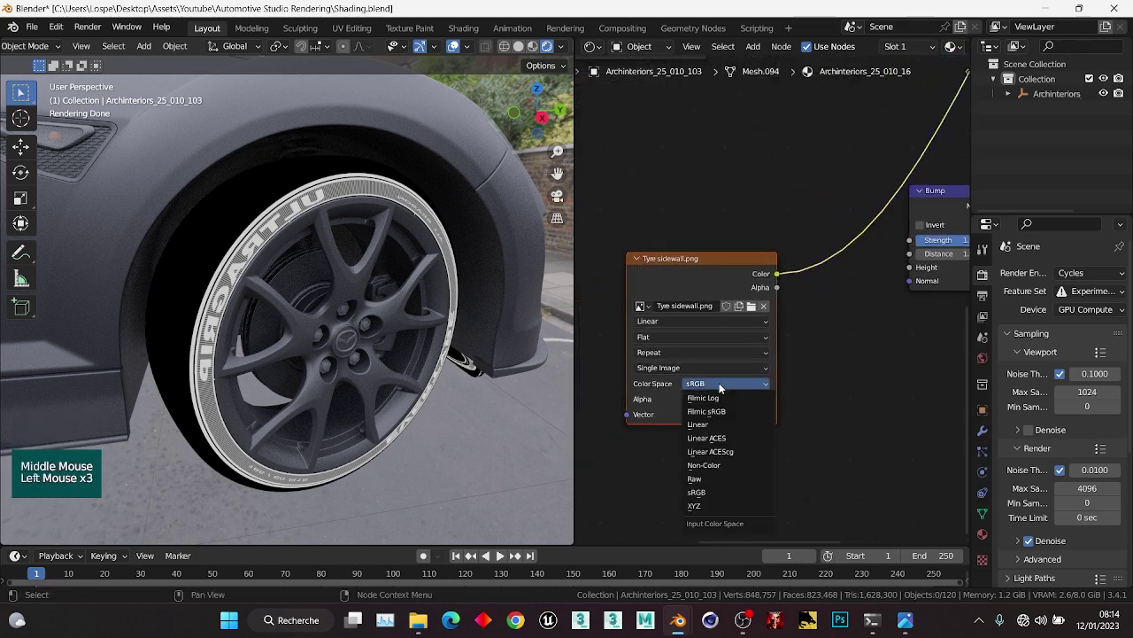
pyautogui.click(706, 465)
pyautogui.click(728, 287)
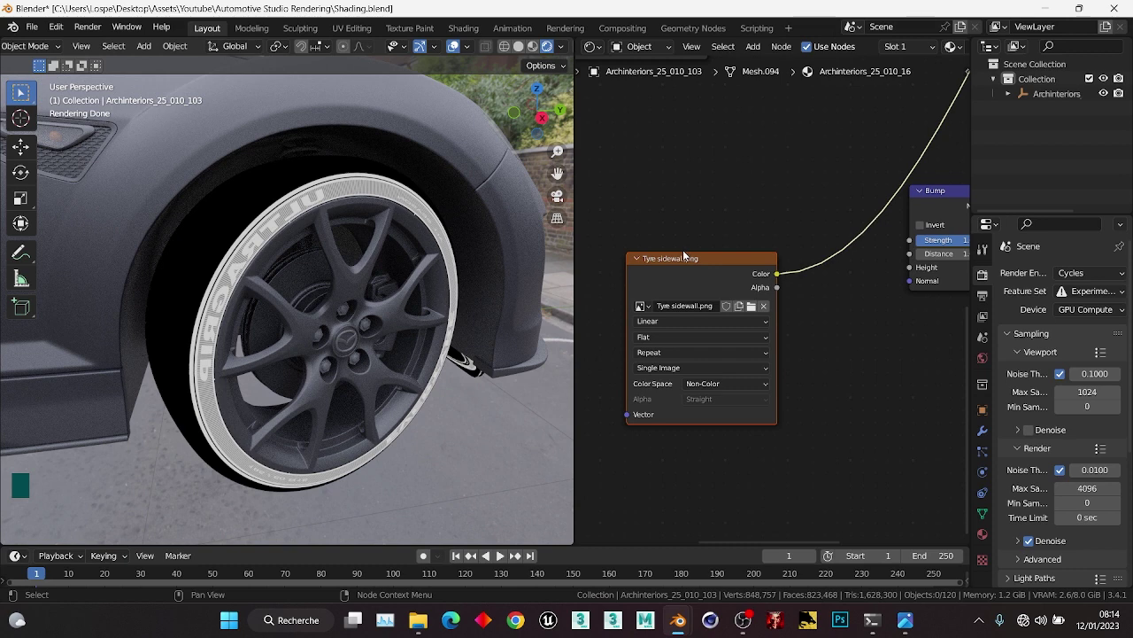
pyautogui.click(705, 382)
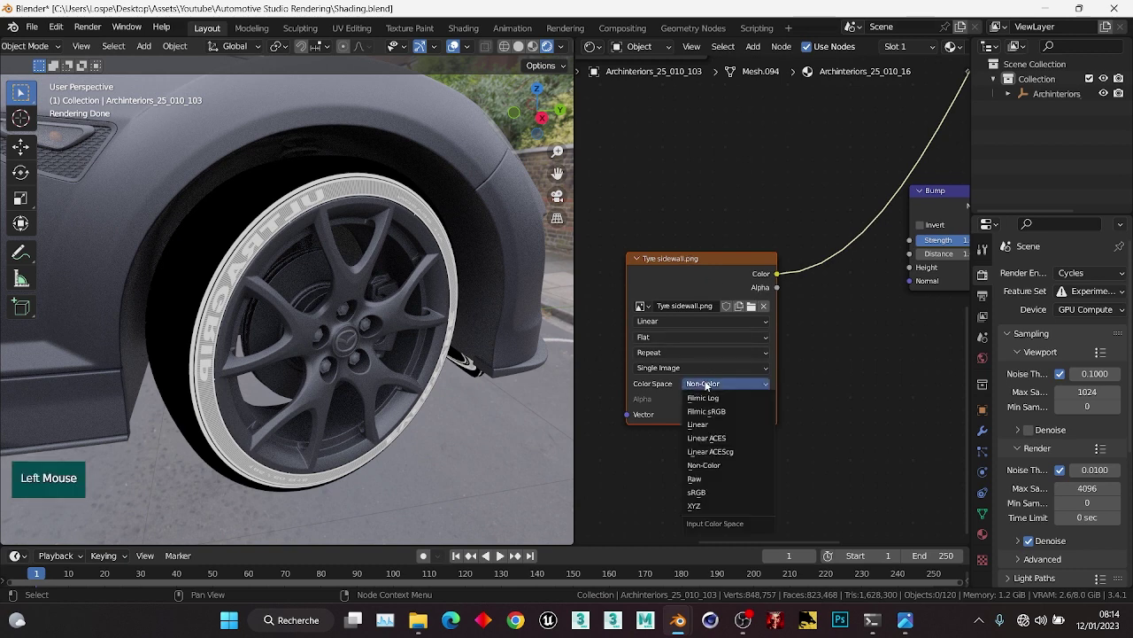
pyautogui.click(706, 383)
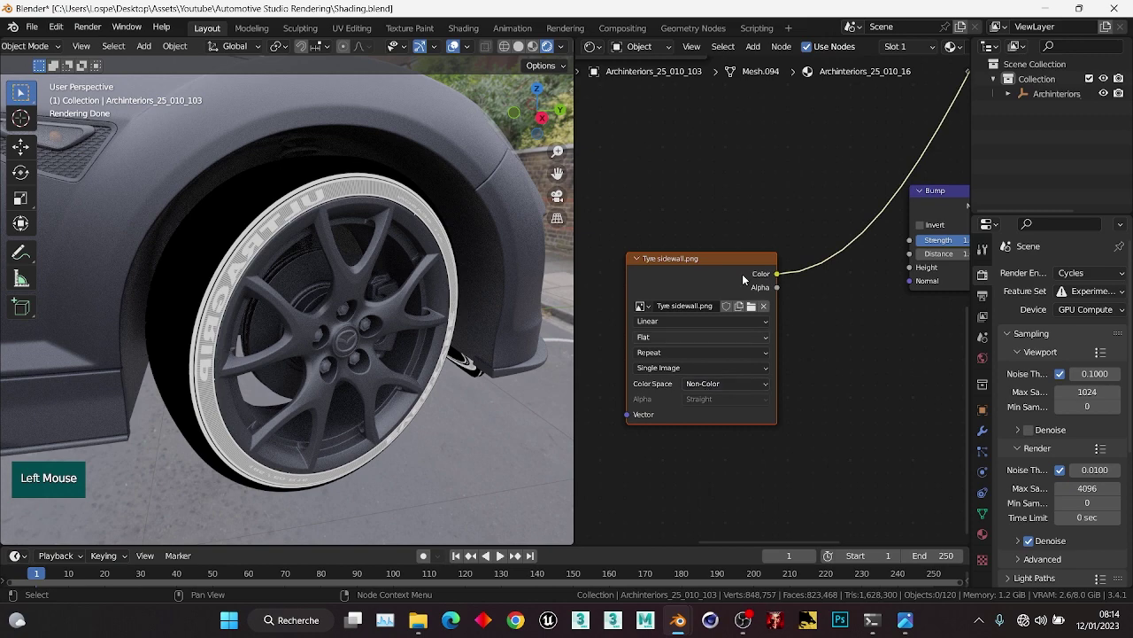
# Adjust the Tyre sidewall.png node's position and connect its Color output to the Bump node's Height input.
pyautogui.click(692, 238)
pyautogui.click(704, 258)
pyautogui.press('g')
pyautogui.click(833, 340)
pyautogui.moveTo(880, 323); pyautogui.dragTo(763, 351, button='middle')
pyautogui.scroll(1, 764, 351)
pyautogui.scroll(1, 764, 346)
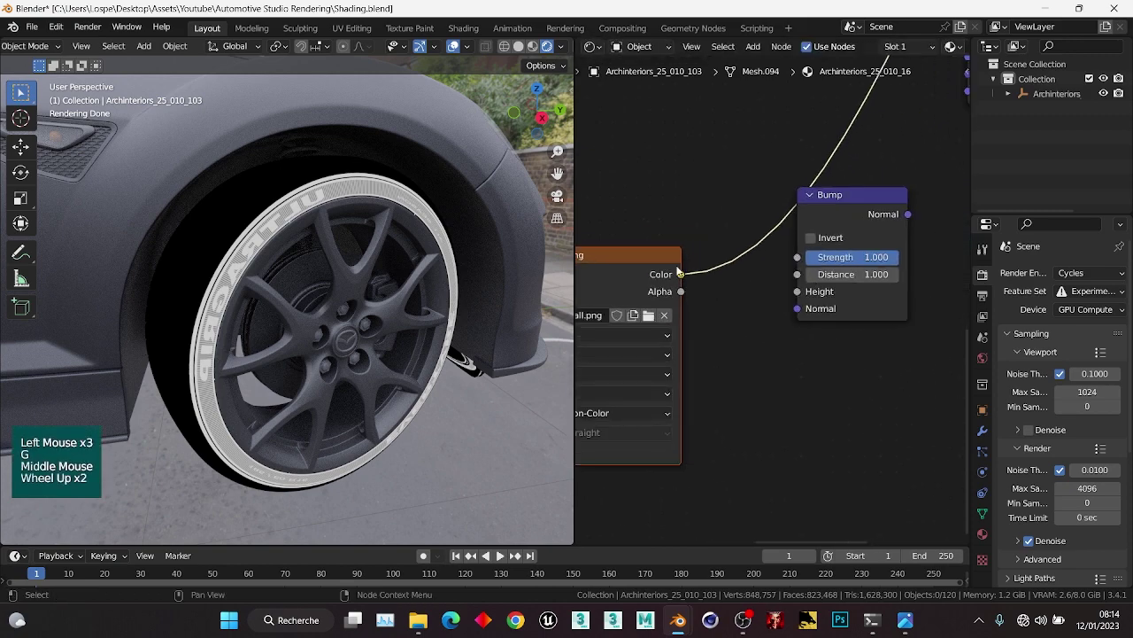
pyautogui.moveTo(681, 274); pyautogui.dragTo(795, 292)
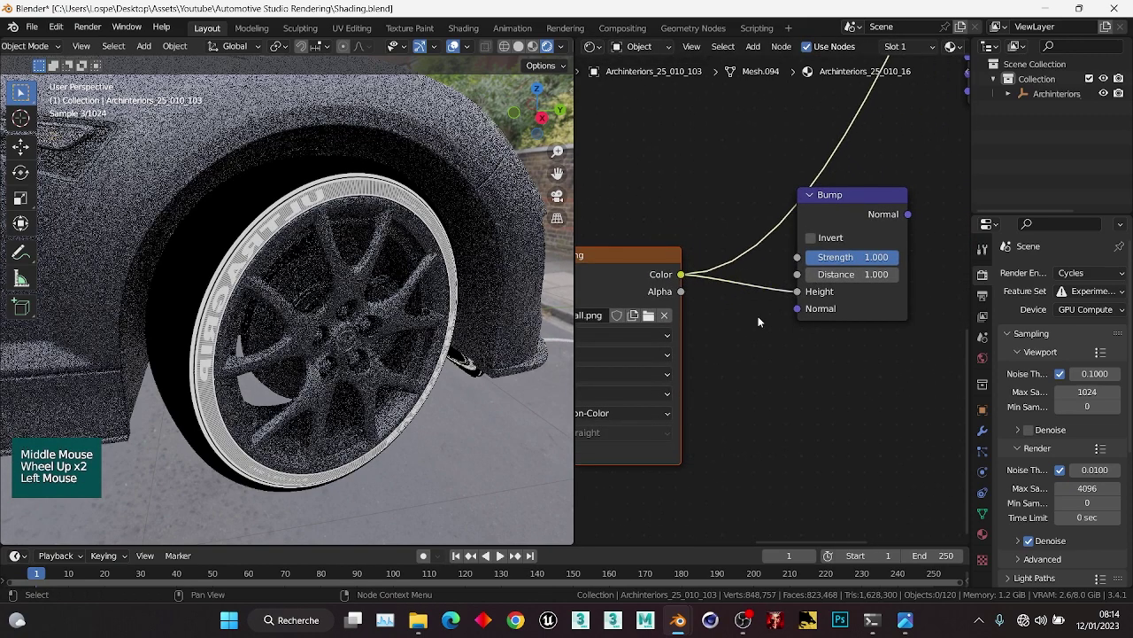
# Connect the Bump node's Normal output to the Principled BSDF's Normal input and preview the full shader on the tyre.
pyautogui.scroll(-3, 917, 212)
pyautogui.moveTo(917, 212); pyautogui.dragTo(747, 324, button='middle')
pyautogui.scroll(2, 747, 324)
pyautogui.moveTo(735, 328); pyautogui.dragTo(784, 194)
pyautogui.scroll(-1, 741, 202)
pyautogui.moveTo(741, 203); pyautogui.dragTo(704, 346, button='middle')
pyautogui.moveTo(746, 225); pyautogui.dragTo(708, 354, button='middle')
pyautogui.keyDown('ctrl'); pyautogui.keyDown('shift'); pyautogui.click(763, 177); pyautogui.keyUp('shift'); pyautogui.keyUp('ctrl')
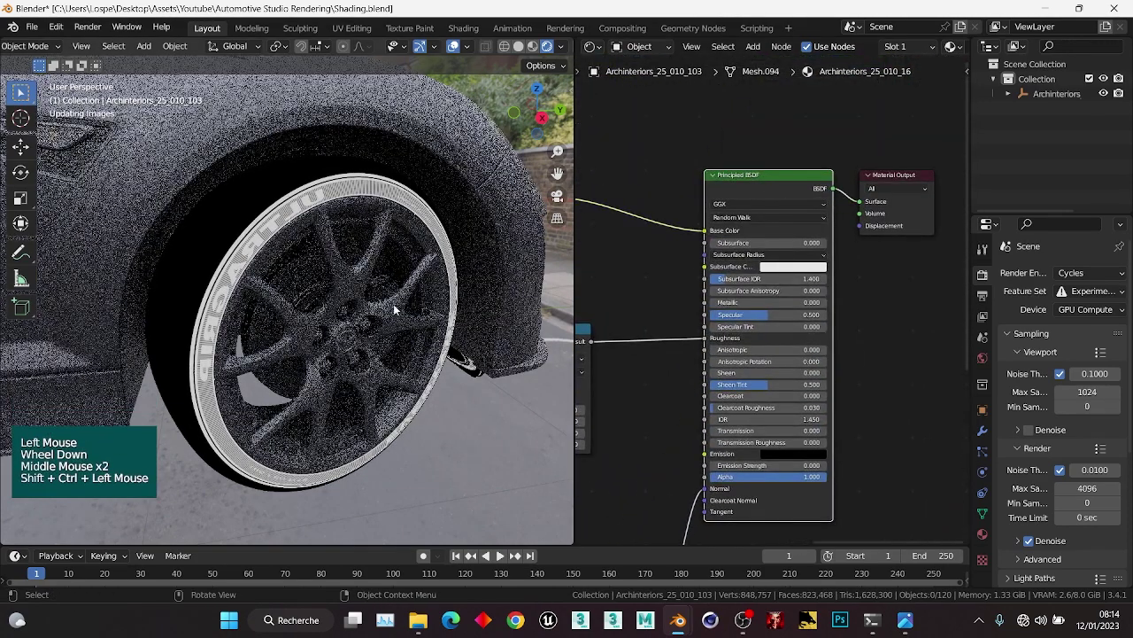
pyautogui.scroll(1, 249, 219)
pyautogui.moveTo(276, 281); pyautogui.dragTo(263, 223, button='middle')
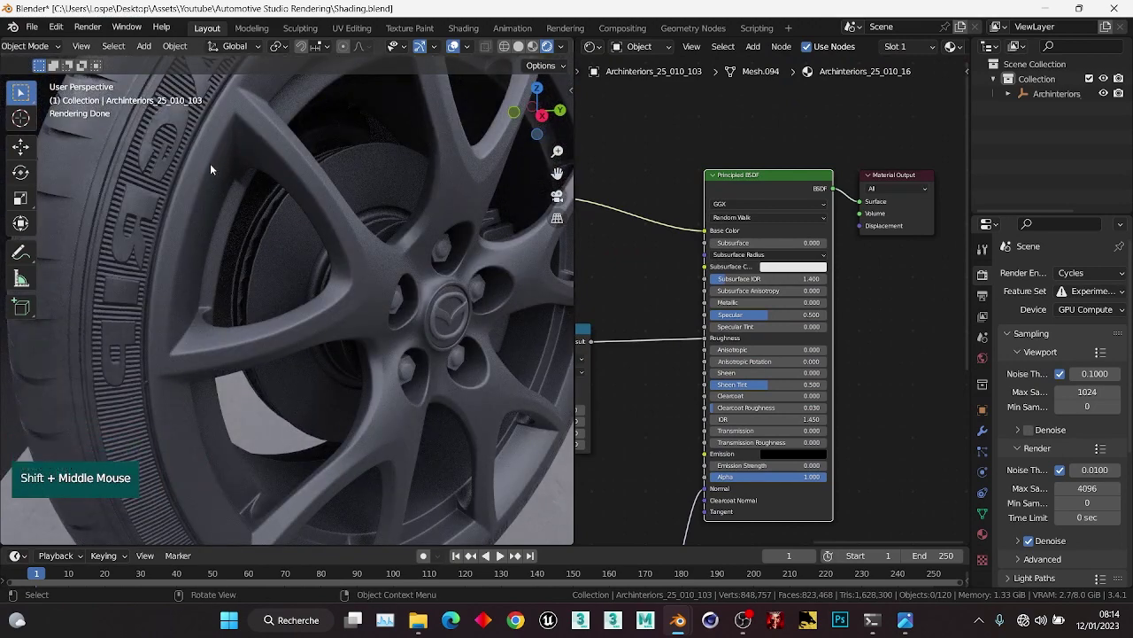
# Set the Bump node's strength to 0.5.
pyautogui.scroll(-2, 690, 334)
pyautogui.moveTo(690, 334); pyautogui.dragTo(760, 212, button='middle')
pyautogui.scroll(1, 760, 212)
pyautogui.moveTo(759, 310); pyautogui.dragTo(793, 131, button='middle')
pyautogui.scroll(1, 793, 250)
pyautogui.click(780, 246)
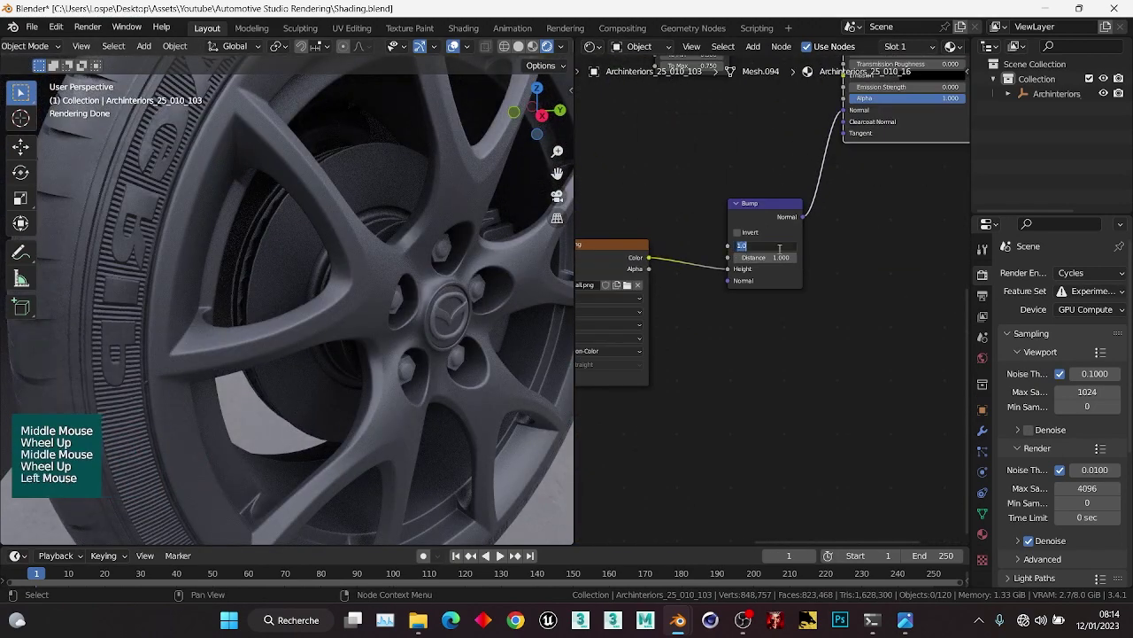
pyautogui.press('Return')
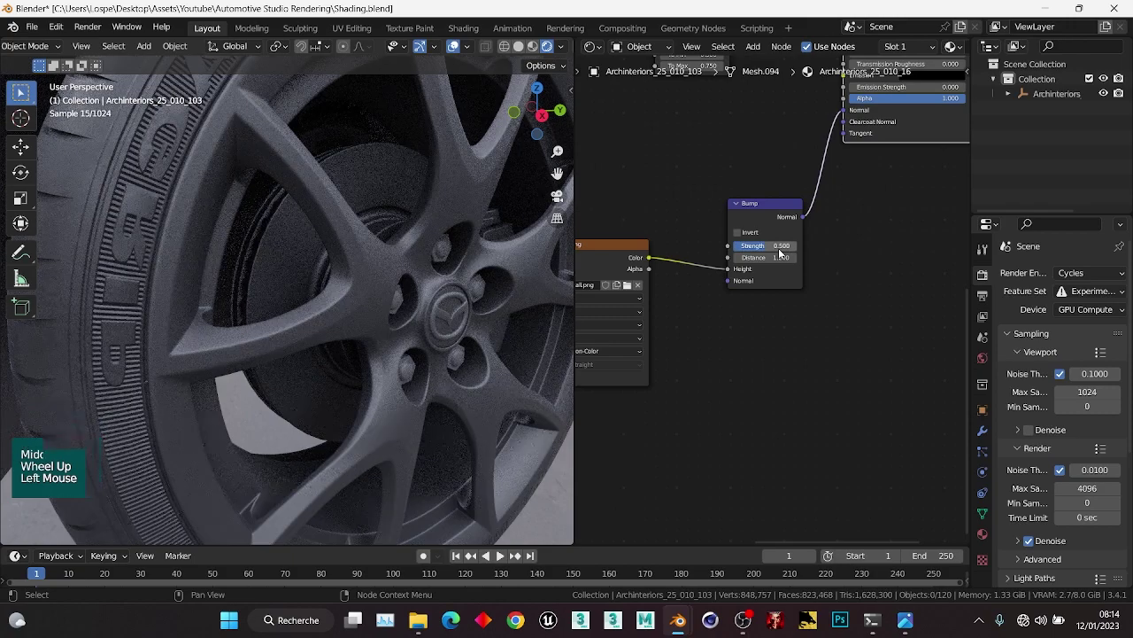
# Check the sidewall relief on the whole front wheel and save the Shading.blend file.
pyautogui.scroll(-2, 278, 306)
pyautogui.moveTo(265, 301); pyautogui.dragTo(278, 306, button='middle')
pyautogui.scroll(1, 279, 306)
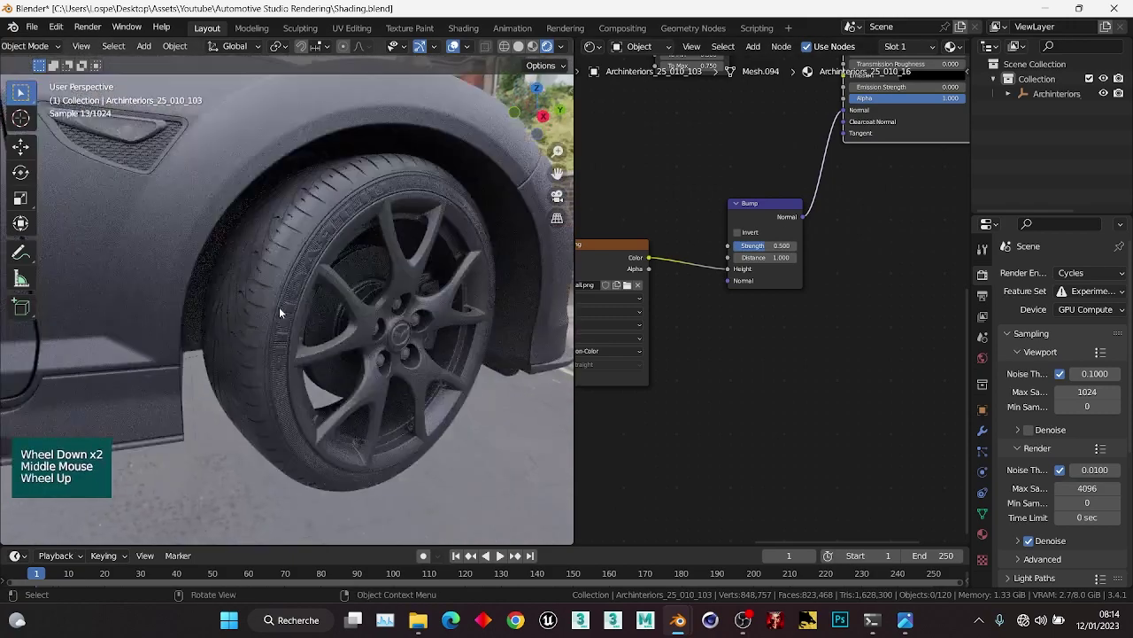
pyautogui.hotkey('ctrl', 's')
pyautogui.scroll(-2, 690, 265)
pyautogui.scroll(1, 767, 254)
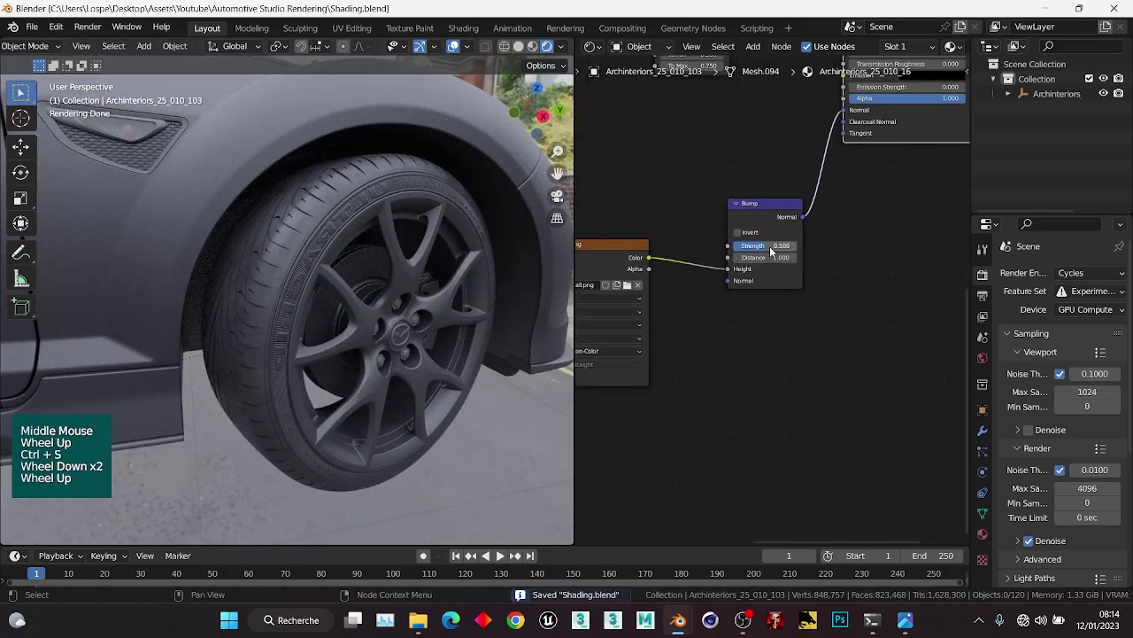
# Move the Tyre sidewall.png and Bump nodes together further down, away from the dirt texture nodes.
pyautogui.scroll(-1, 653, 200)
pyautogui.moveTo(654, 200); pyautogui.dragTo(695, 279, button='middle')
pyautogui.scroll(2, 258, 277)
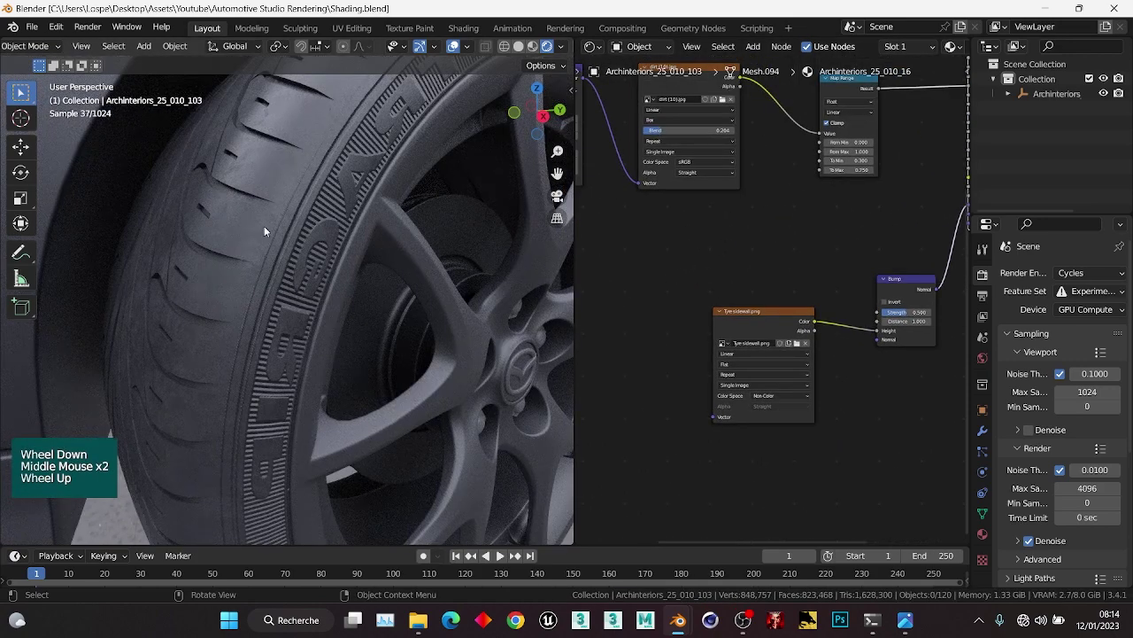
pyautogui.scroll(-1, 796, 299)
pyautogui.moveTo(796, 299); pyautogui.dragTo(749, 298, button='middle')
pyautogui.moveTo(714, 263); pyautogui.dragTo(893, 414)
pyautogui.press('g')
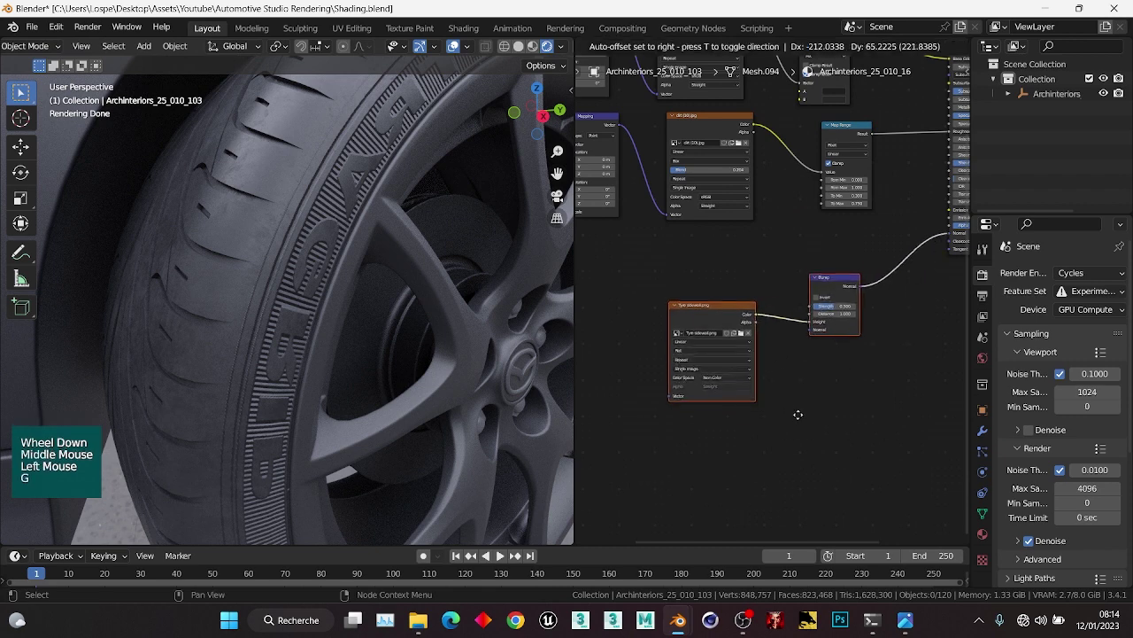
pyautogui.click(788, 428)
# Lower the Bump node and the Tyre sidewall.png node individually to free space above them.
pyautogui.moveTo(792, 261); pyautogui.dragTo(851, 356)
pyautogui.press('g')
pyautogui.click(860, 399)
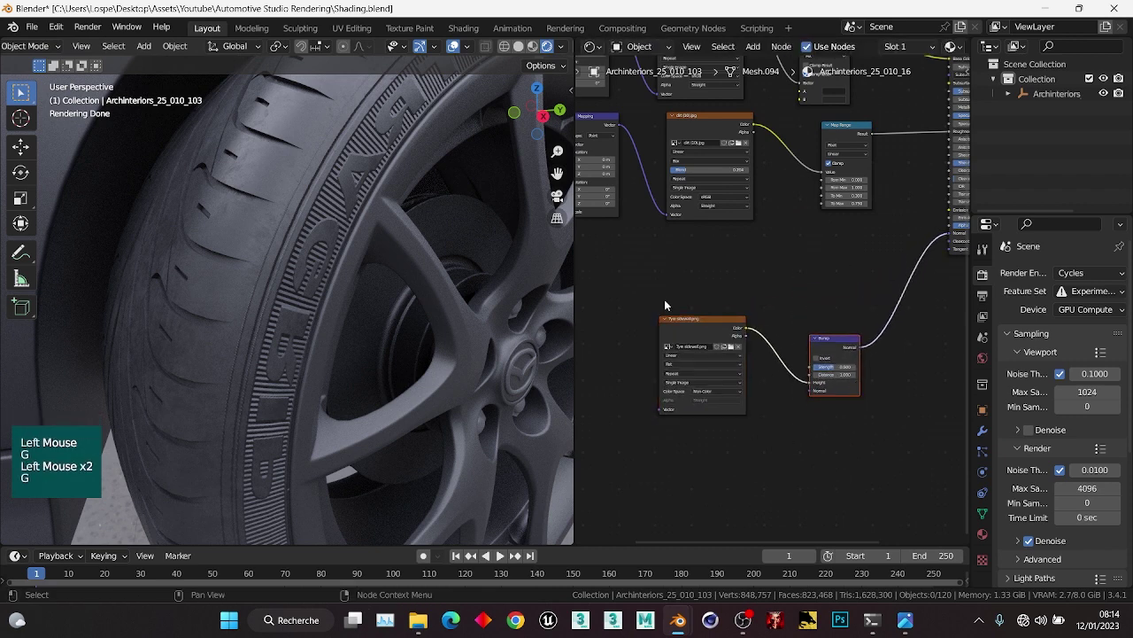
pyautogui.click(666, 319)
pyautogui.press('g')
pyautogui.click(666, 331)
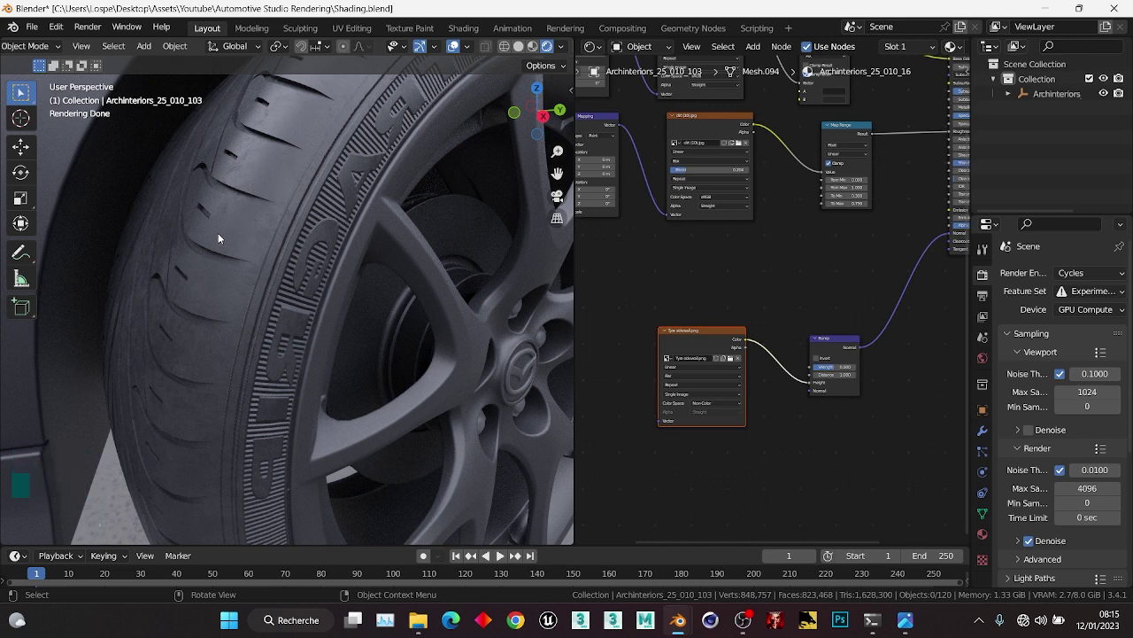
# Add a Noise Texture node near the Tyre sidewall.png node and give it Mapping and Texture Coordinate nodes.
pyautogui.click(653, 256)
pyautogui.hotkey('ctrl', 'a')
pyautogui.write('noise')
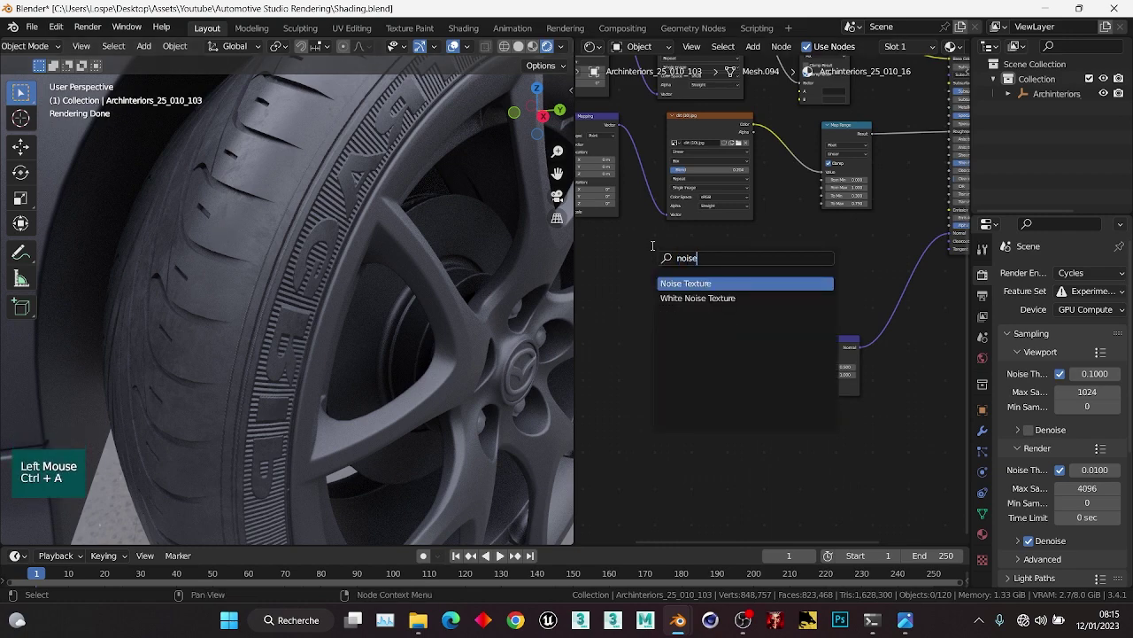
pyautogui.click(689, 283)
pyautogui.click(625, 313)
pyautogui.moveTo(706, 282); pyautogui.dragTo(819, 291, button='middle')
pyautogui.scroll(2, 819, 292)
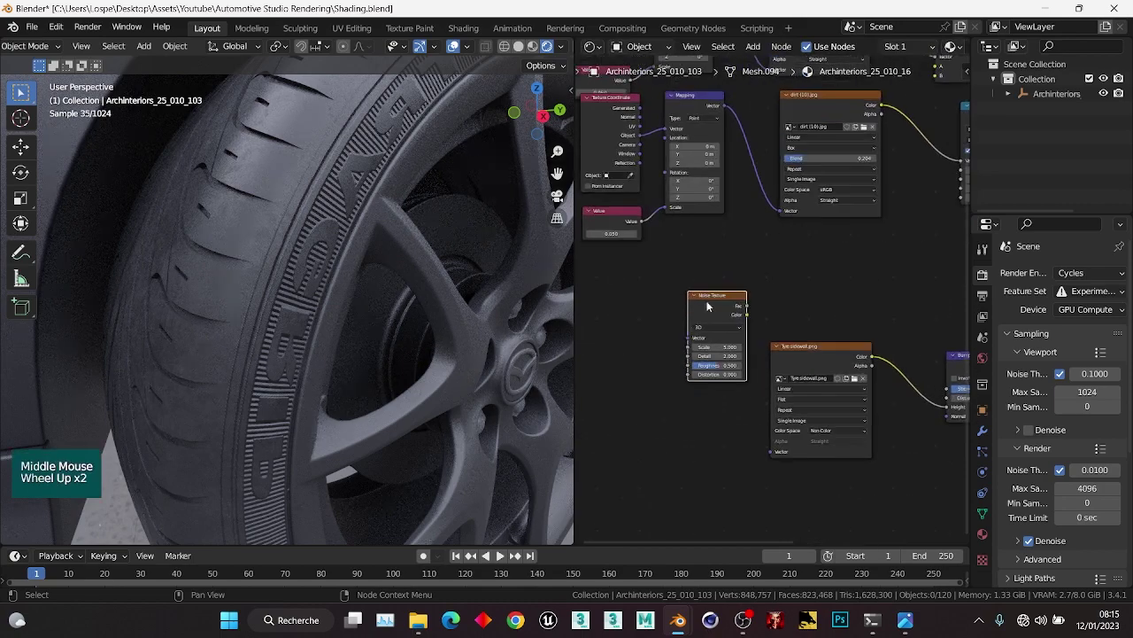
pyautogui.click(708, 304)
pyautogui.hotkey('ctrl', 't')
pyautogui.moveTo(708, 305); pyautogui.dragTo(704, 315, button='middle')
pyautogui.scroll(1, 709, 328)
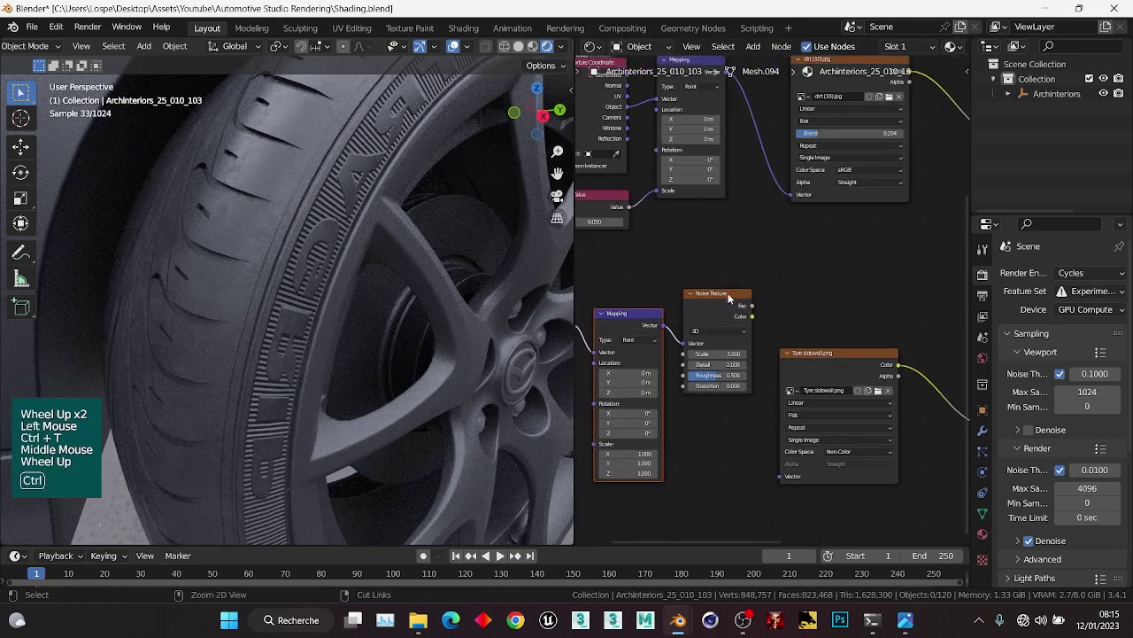
# Preview the Noise Texture on the tyre and try noise scales of 20 and 200.
pyautogui.keyDown('ctrl'); pyautogui.keyDown('shift'); pyautogui.click(719, 347); pyautogui.keyUp('shift'); pyautogui.keyUp('ctrl')
pyautogui.click(732, 354)
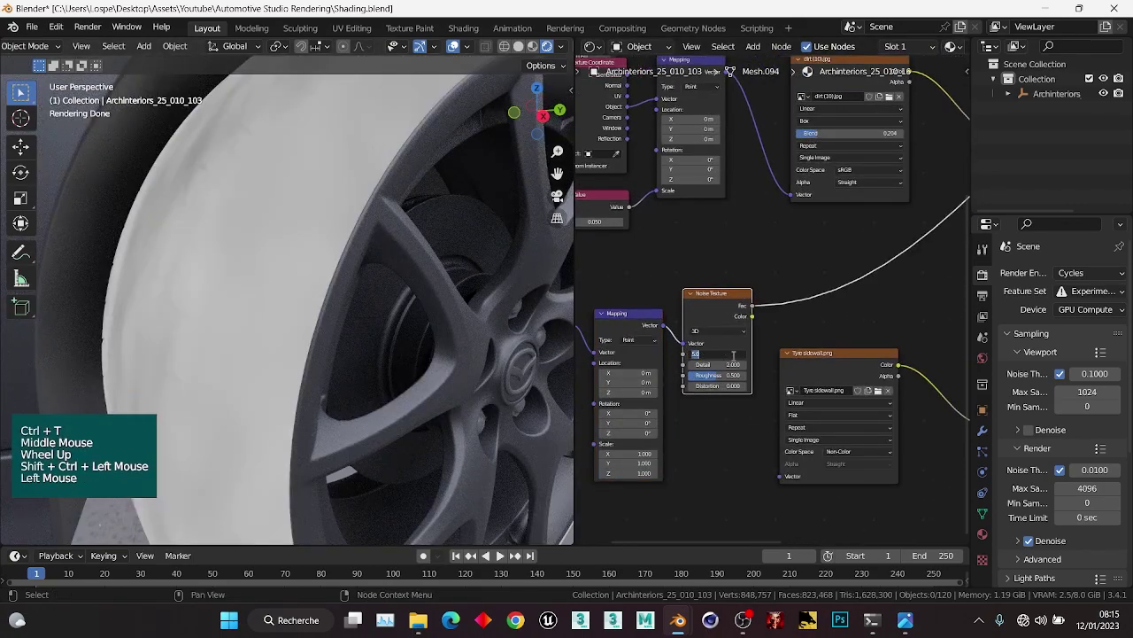
pyautogui.write('25')
pyautogui.press('Return')
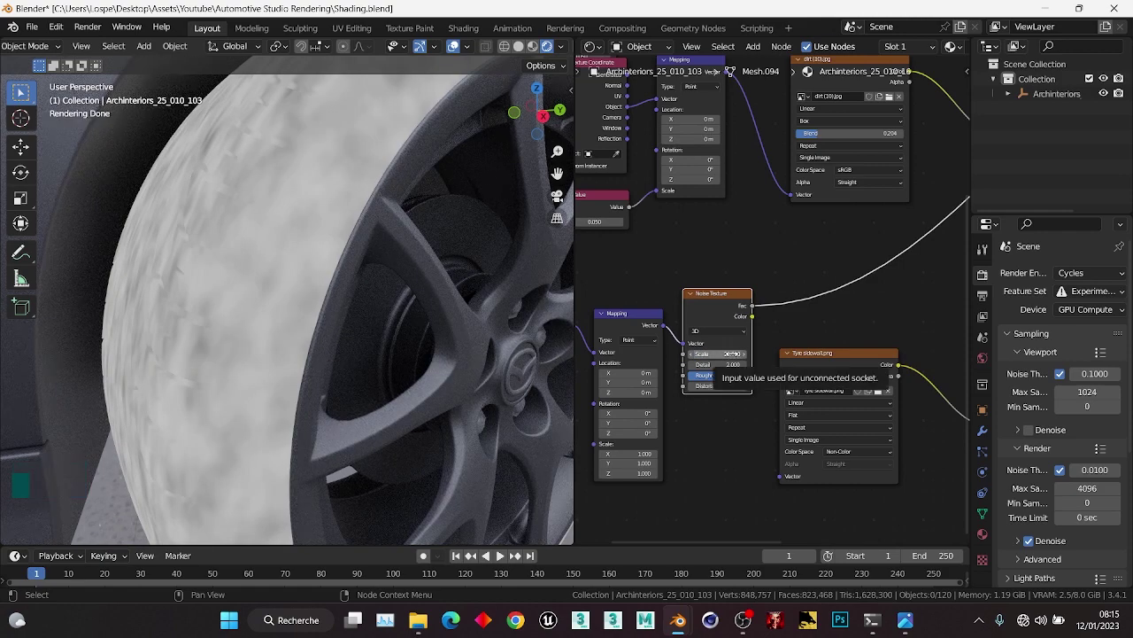
pyautogui.click(737, 354)
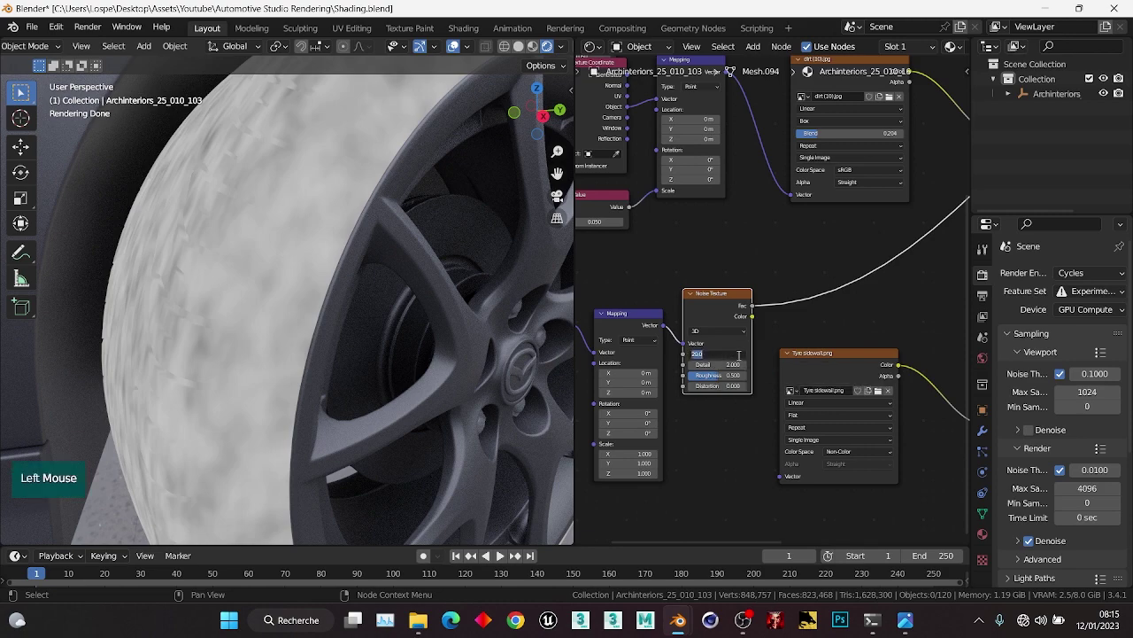
pyautogui.write('0')
pyautogui.press('Return')
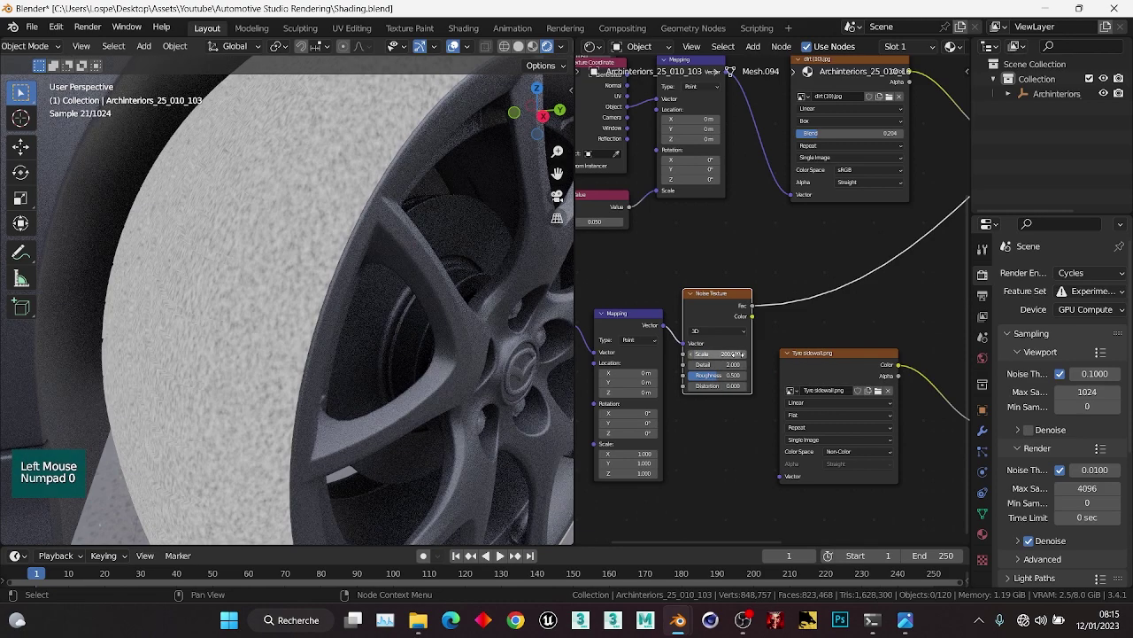
# Set the Noise Texture's scale to 300 while viewing the tread up close.
pyautogui.keyDown('shift'); pyautogui.moveTo(532, 306); pyautogui.dragTo(309, 291, button='middle'); pyautogui.keyUp('shift')
pyautogui.click(726, 353)
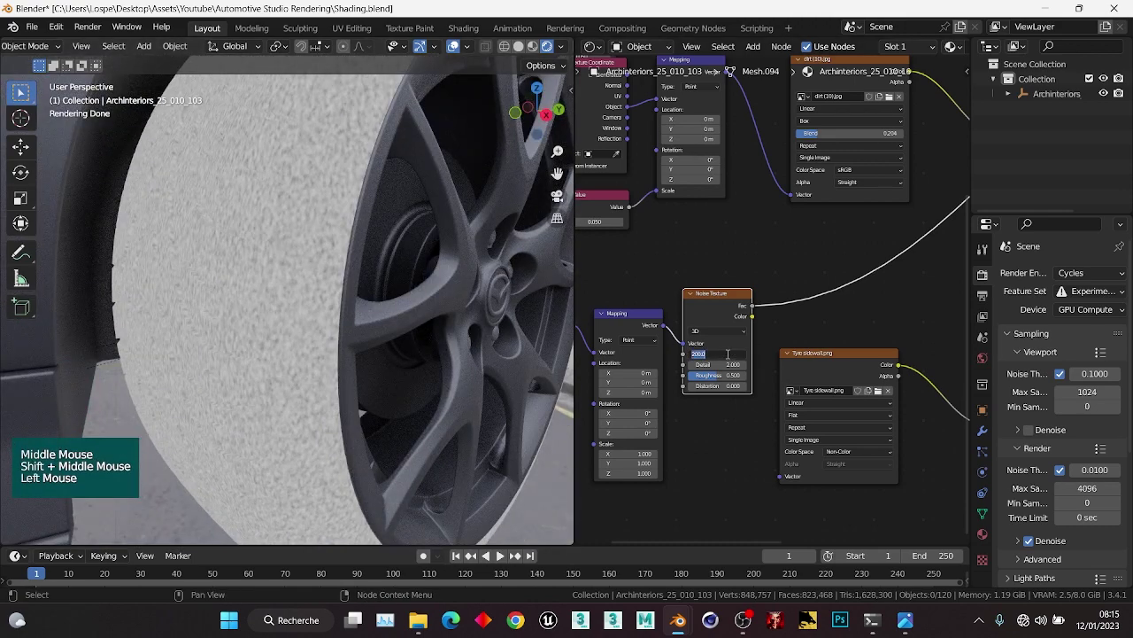
pyautogui.write('100')
pyautogui.press('Return')
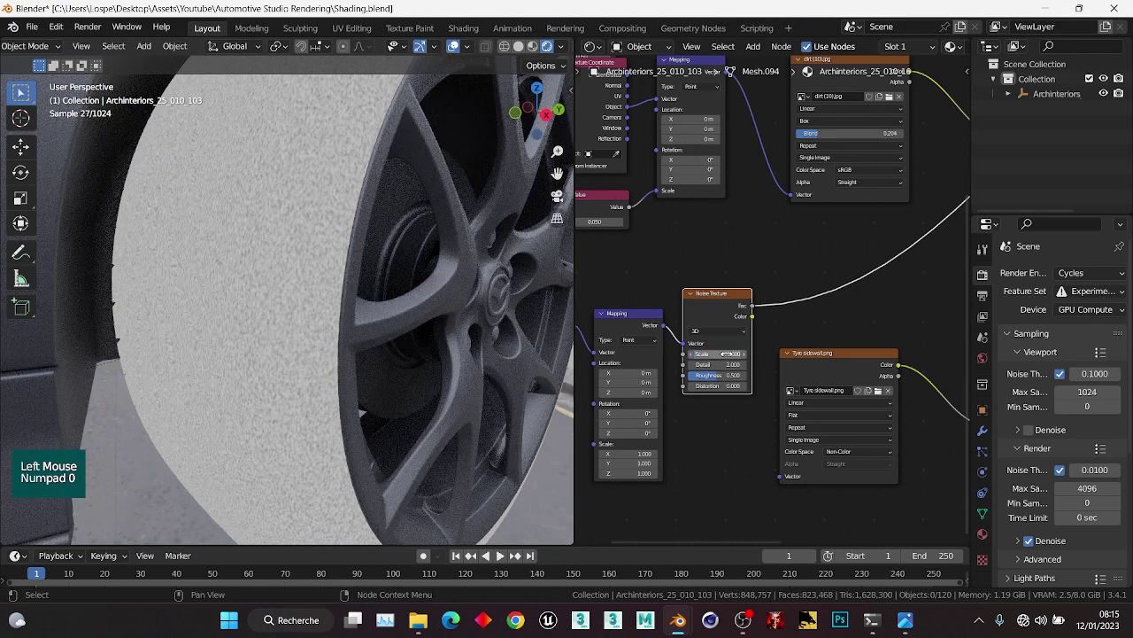
# Move the Tyre sidewall.png node lower and connect the Noise Texture's Fac output to the Bump node's Height input.
pyautogui.scroll(-3, 779, 333)
pyautogui.moveTo(787, 324); pyautogui.dragTo(709, 319, button='middle')
pyautogui.scroll(2, 710, 317)
pyautogui.click(676, 316)
pyautogui.click(767, 348)
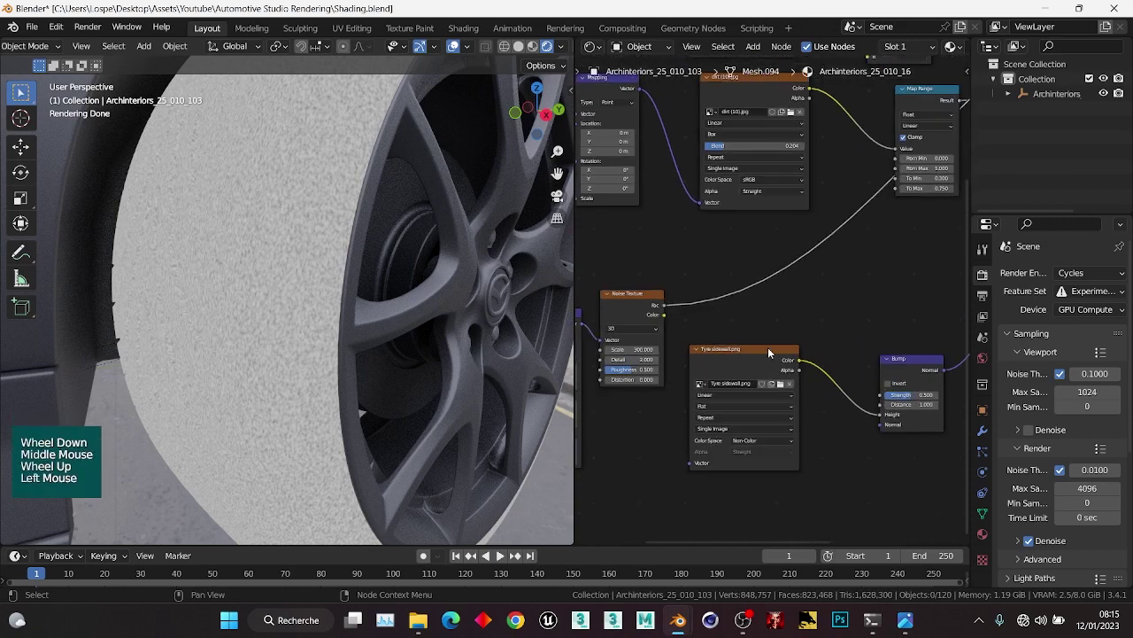
pyautogui.press('g')
pyautogui.click(740, 421)
pyautogui.moveTo(664, 305); pyautogui.dragTo(881, 414)
# Preview the Principled BSDF on the tyre to inspect the noise bump.
pyautogui.scroll(-2, 853, 333)
pyautogui.moveTo(853, 333); pyautogui.dragTo(859, 361, button='middle')
pyautogui.moveTo(889, 273); pyautogui.dragTo(607, 497, button='middle')
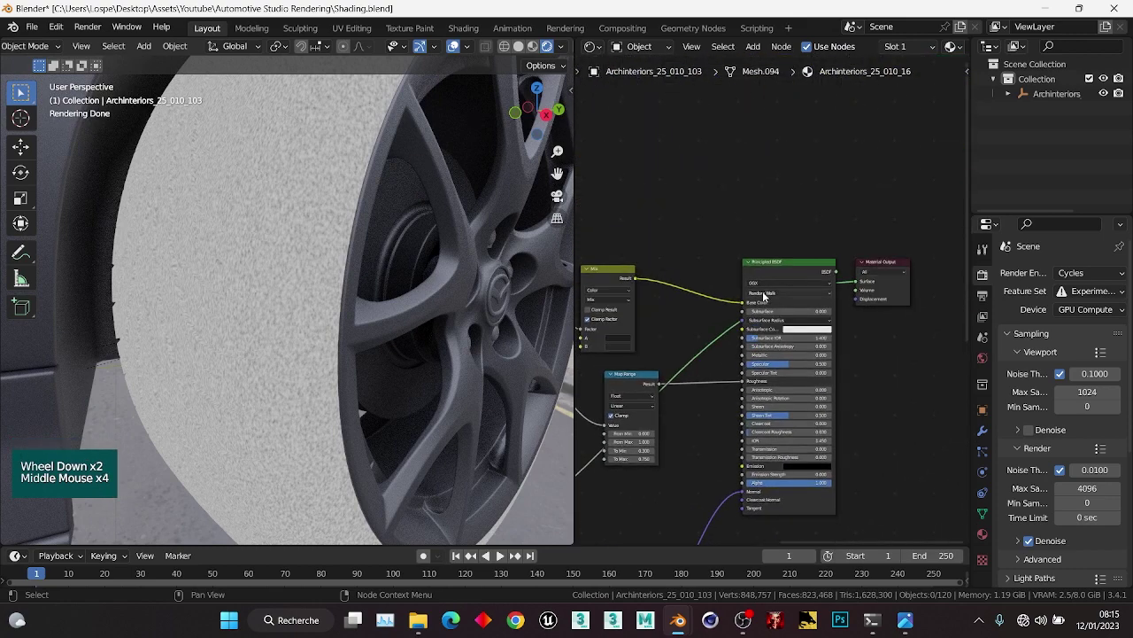
pyautogui.keyDown('ctrl'); pyautogui.keyDown('shift'); pyautogui.click(770, 264); pyautogui.keyUp('shift'); pyautogui.keyUp('ctrl')
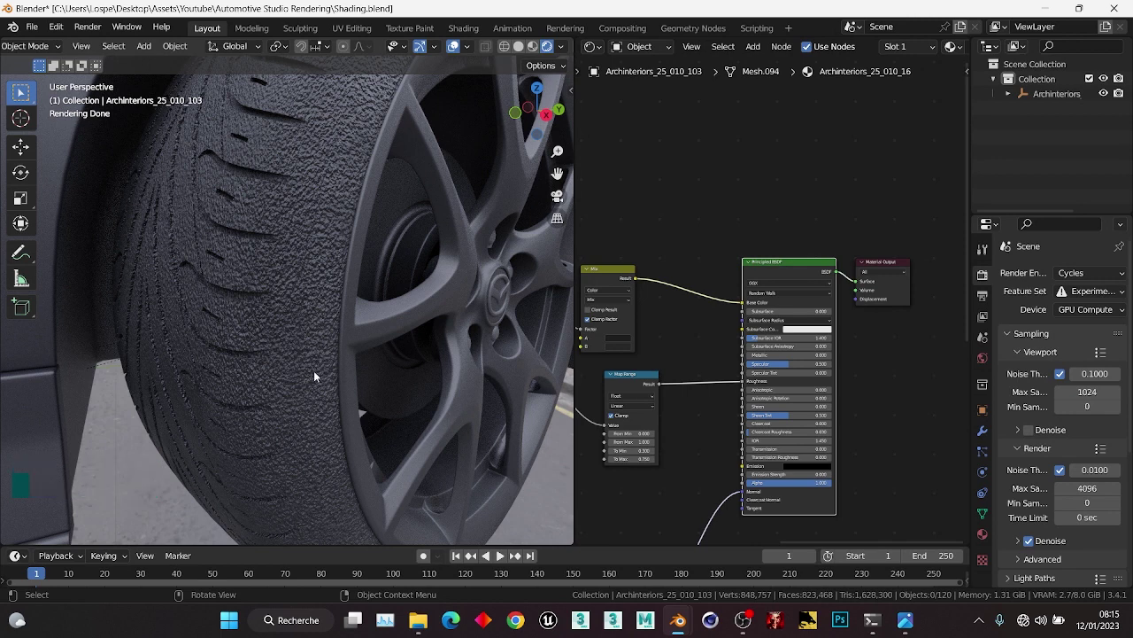
# Set the Noise Texture's scale to 400.
pyautogui.scroll(-1, 705, 375)
pyautogui.moveTo(704, 375); pyautogui.dragTo(692, 401, button='middle')
pyautogui.scroll(2, 714, 404)
pyautogui.scroll(2, 691, 401)
pyautogui.click(655, 393)
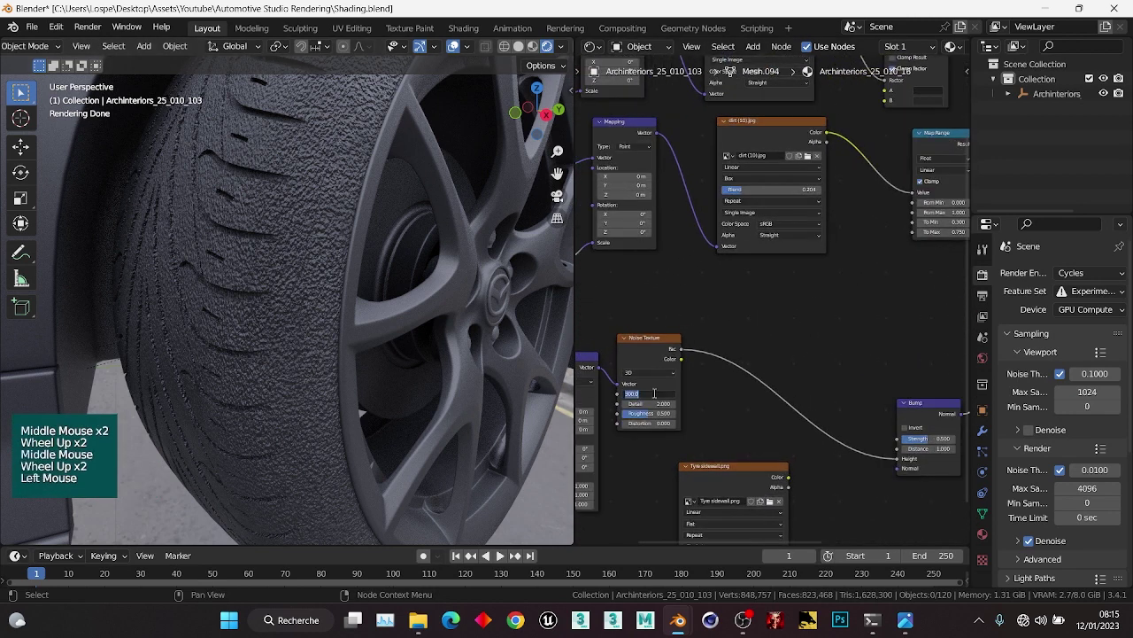
pyautogui.write('400')
pyautogui.press('Return')
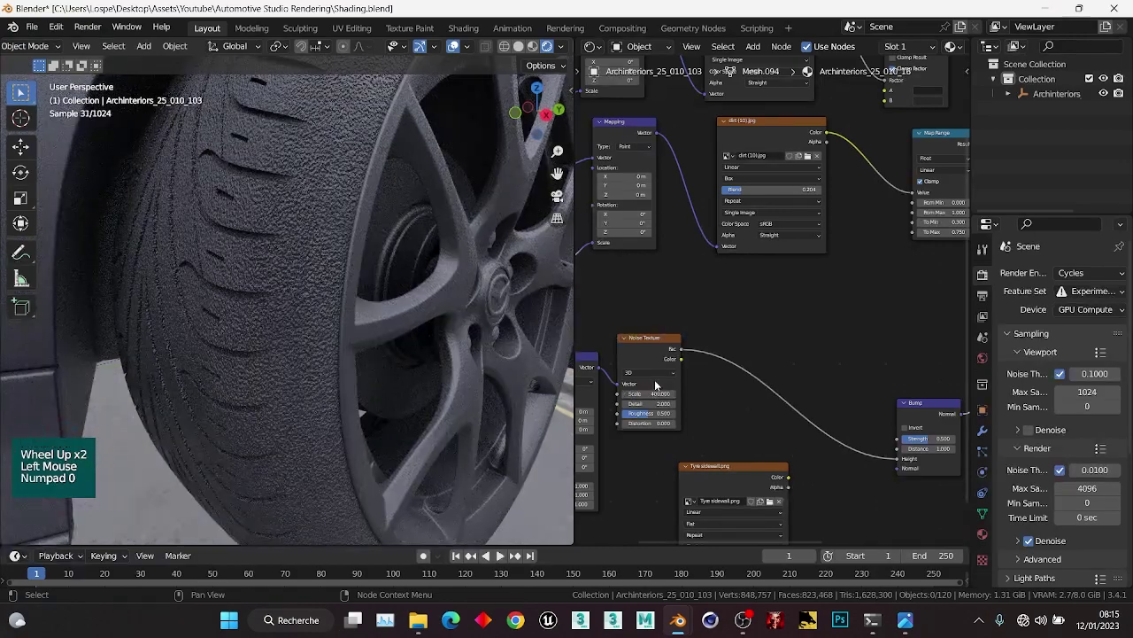
# Cut the link between the Noise Texture and the Bump node's Height input.
pyautogui.scroll(-1, 802, 332)
pyautogui.scroll(-1, 802, 332)
pyautogui.moveTo(803, 331); pyautogui.dragTo(781, 302, button='middle')
pyautogui.scroll(1, 781, 301)
pyautogui.keyDown('ctrl'); pyautogui.moveTo(782, 335); pyautogui.dragTo(784, 346, button='right'); pyautogui.keyUp('ctrl')
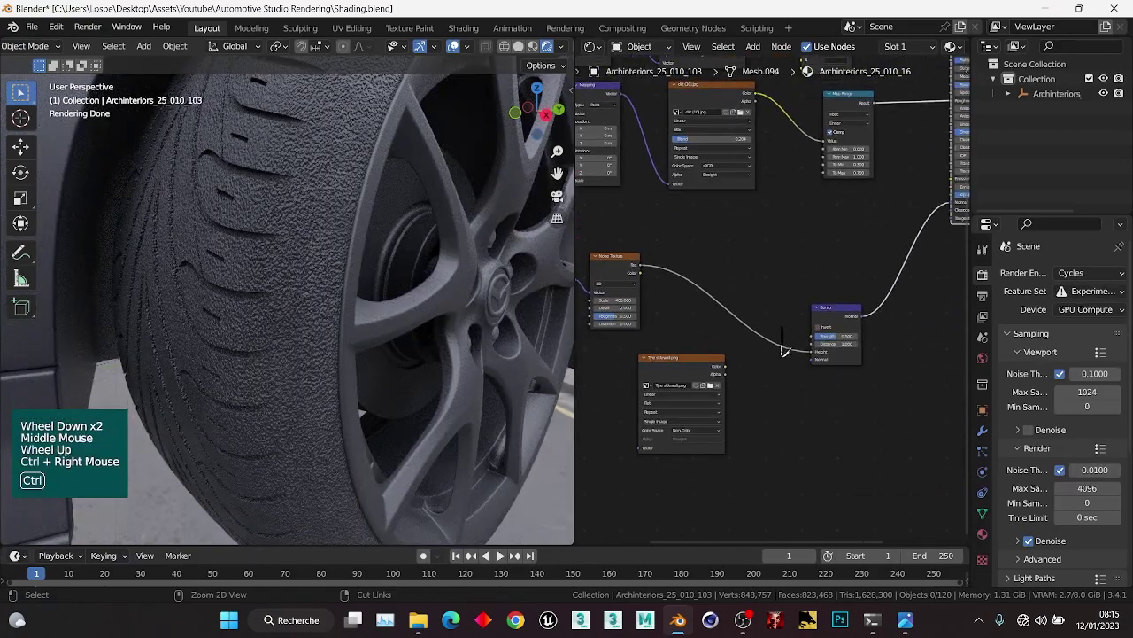
pyautogui.scroll(-2, 753, 336)
pyautogui.moveTo(733, 331); pyautogui.dragTo(822, 332, button='middle')
pyautogui.scroll(2, 822, 332)
pyautogui.click(809, 345)
pyautogui.click(767, 357)
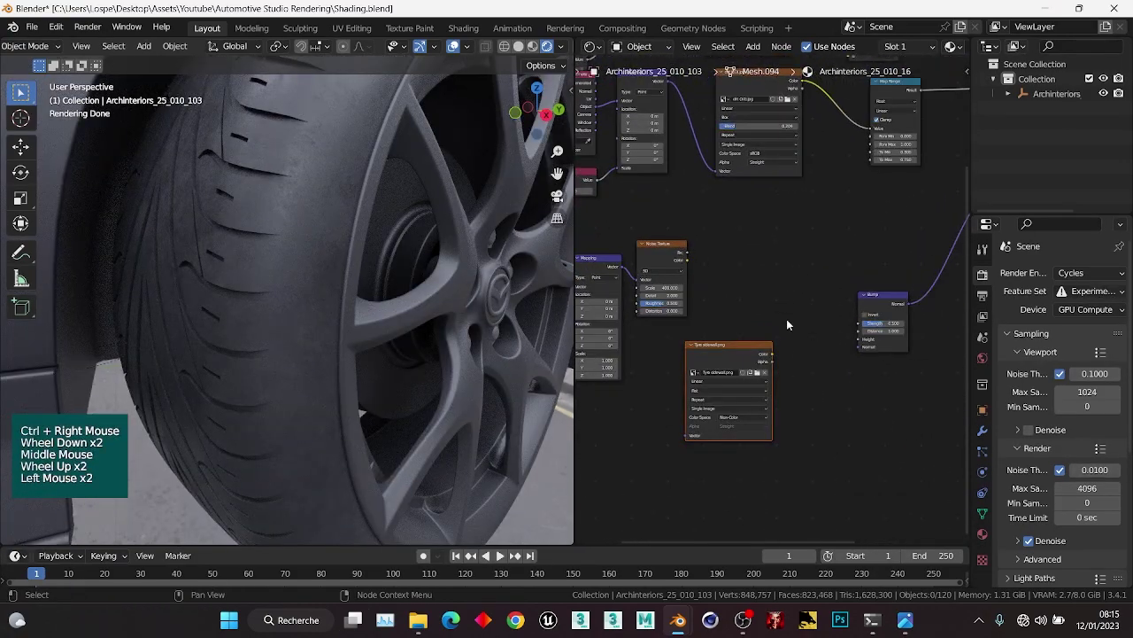
pyautogui.hotkey('ctrl', 'z')
pyautogui.hotkey('ctrl', 'z')
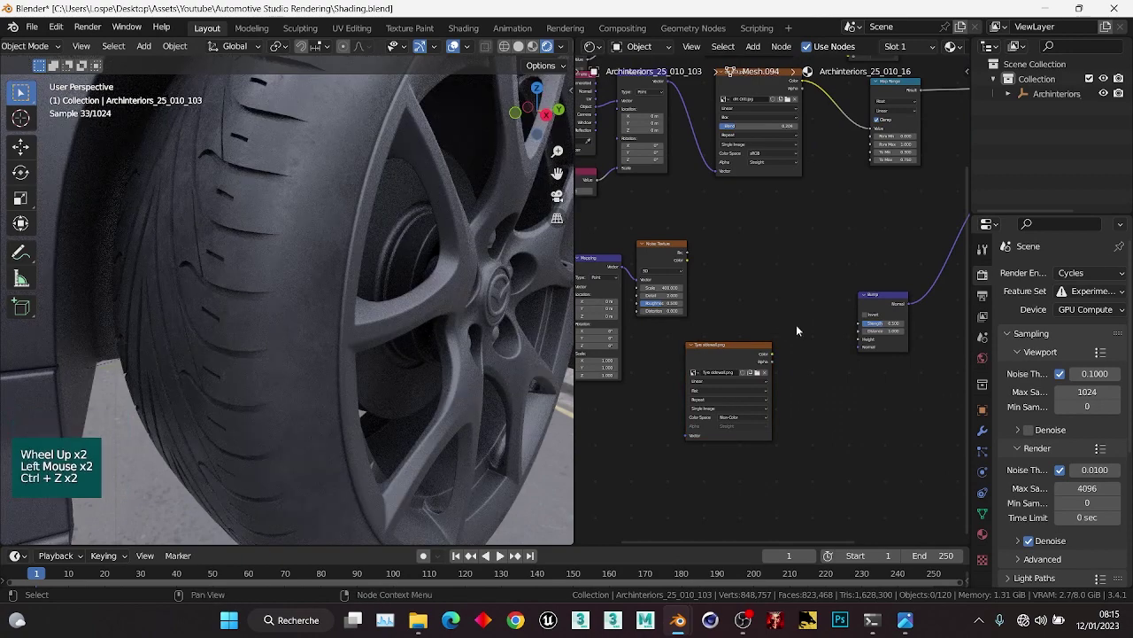
# Save the blend file.
pyautogui.scroll(2, 789, 331)
pyautogui.moveTo(796, 324)
pyautogui.mouseDown(button='middle')
pyautogui.moveTo(789, 331)
pyautogui.moveTo(740, 296)
pyautogui.mouseUp(button='middle')
pyautogui.hotkey('ctrl', 's')
pyautogui.scroll(1, 740, 297)
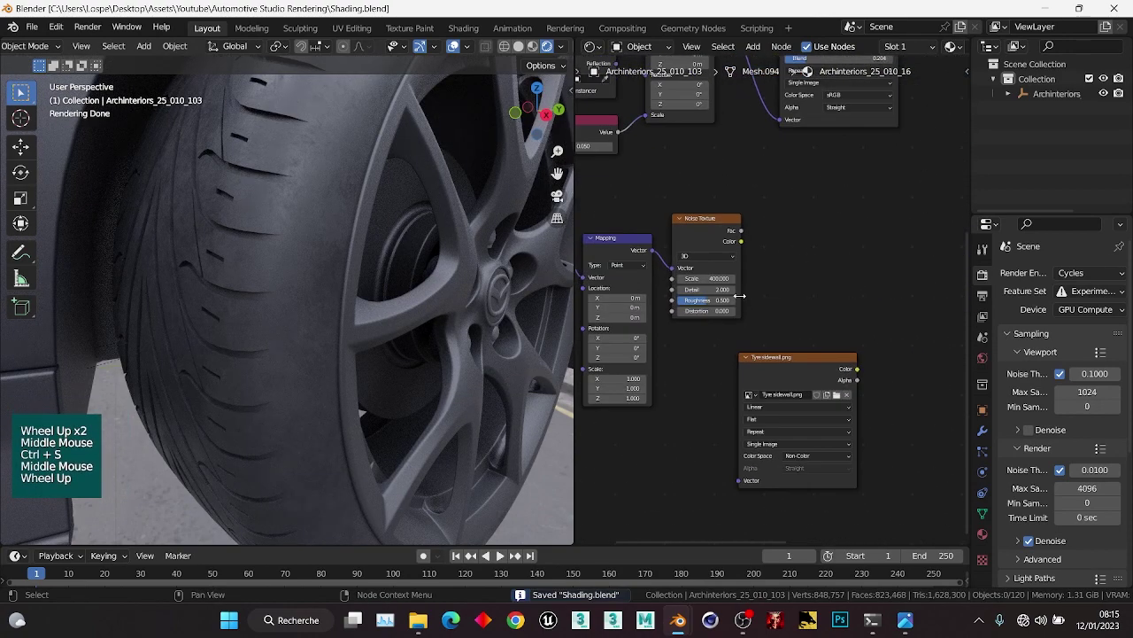
pyautogui.scroll(-2, 757, 319)
pyautogui.moveTo(823, 322); pyautogui.dragTo(833, 346, button='middle')
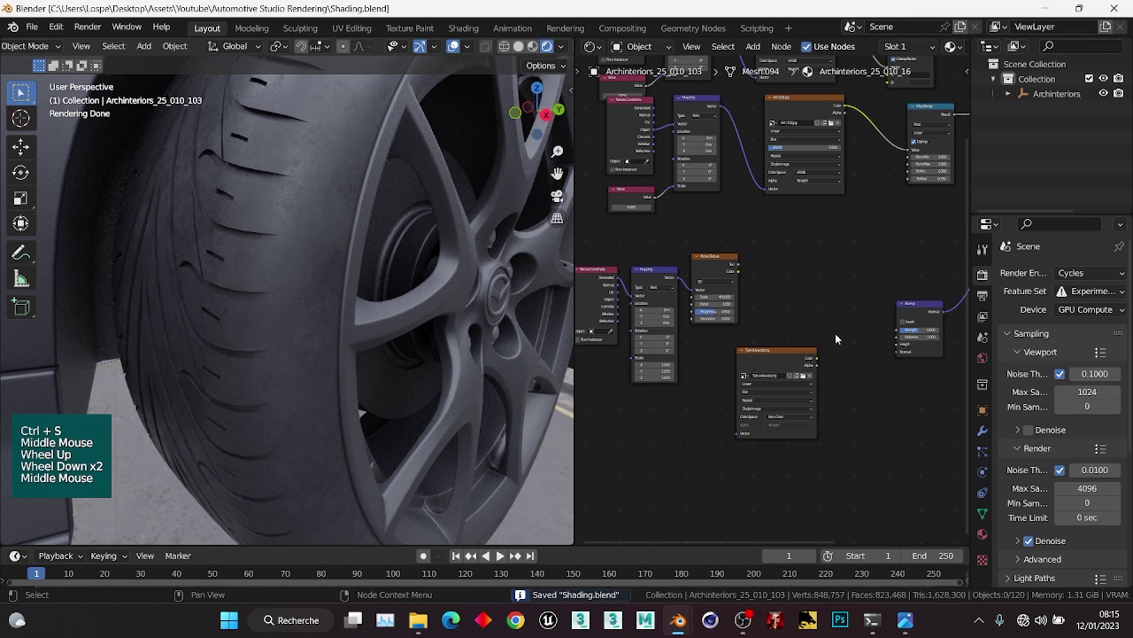
# Rearrange the bump nodes so the Texture Coordinate, Mapping and Noise Texture chain sits below the Tyre sidewall.png node.
pyautogui.scroll(-1, 816, 307)
pyautogui.moveTo(608, 357); pyautogui.dragTo(640, 343, button='middle')
pyautogui.moveTo(638, 344); pyautogui.dragTo(839, 347)
pyautogui.press('g')
pyautogui.click(774, 409)
pyautogui.press('g')
pyautogui.click(776, 278)
pyautogui.moveTo(649, 382); pyautogui.dragTo(777, 480)
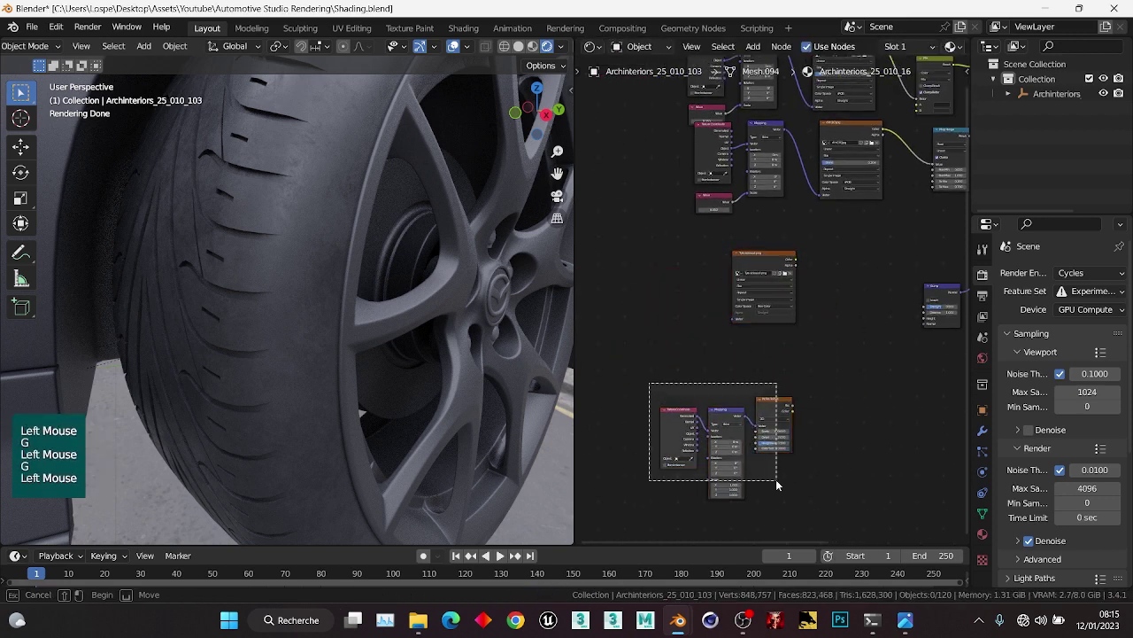
pyautogui.press('g')
pyautogui.click(802, 439)
pyautogui.scroll(3, 738, 354)
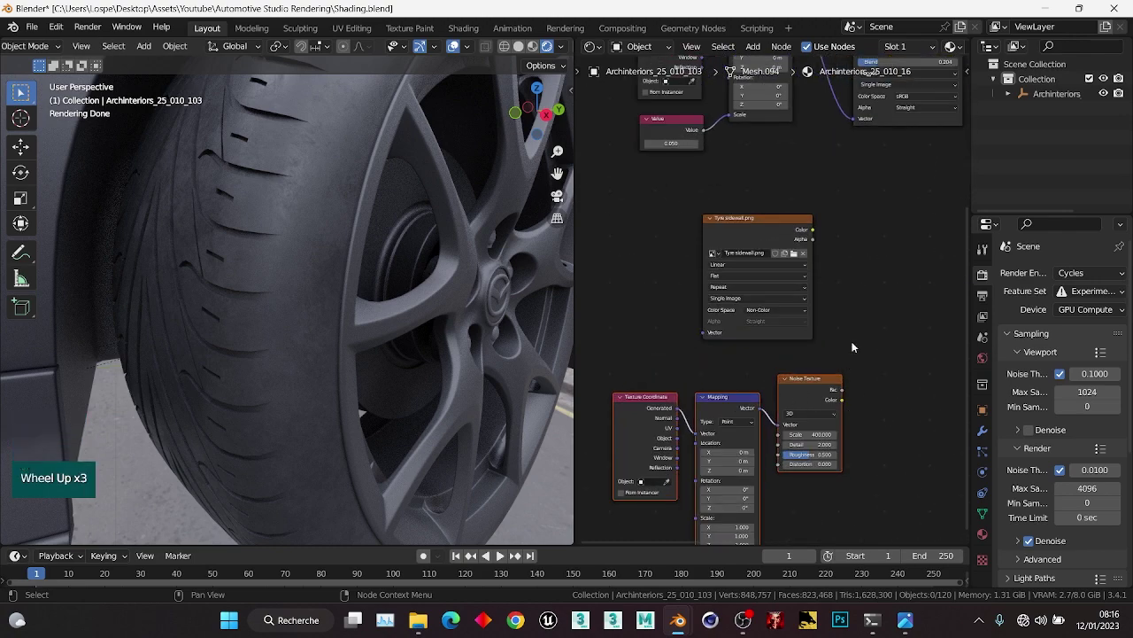
pyautogui.click(834, 301)
# Duplicate the colour Mix node feeding the Base Color and place the copy between the Tyre sidewall.png and Bump nodes.
pyautogui.moveTo(853, 347); pyautogui.dragTo(777, 371, button='middle')
pyautogui.scroll(-1, 827, 276)
pyautogui.scroll(-1, 816, 369)
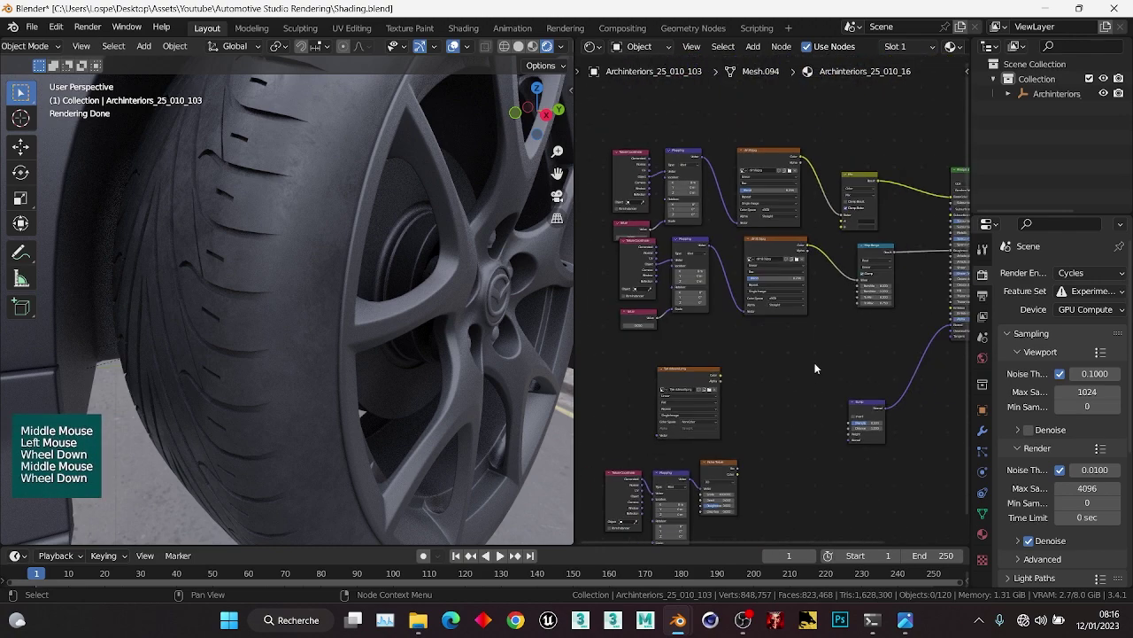
pyautogui.moveTo(824, 209); pyautogui.dragTo(763, 261, button='middle')
pyautogui.scroll(1, 763, 261)
pyautogui.click(788, 182)
pyautogui.moveTo(773, 175); pyautogui.dragTo(832, 239)
pyautogui.moveTo(846, 254); pyautogui.dragTo(856, 237, button='middle')
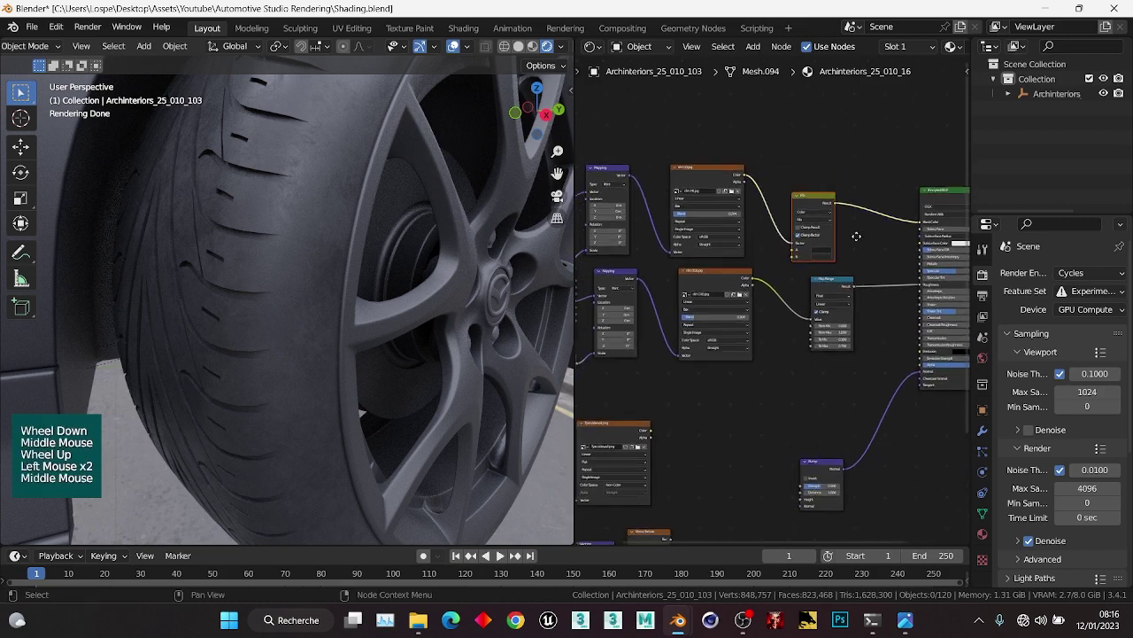
pyautogui.hotkey('shift', 'd')
pyautogui.scroll(2, 694, 356)
pyautogui.moveTo(753, 372); pyautogui.dragTo(719, 365, button='middle')
pyautogui.scroll(1, 697, 306)
pyautogui.scroll(-1, 741, 312)
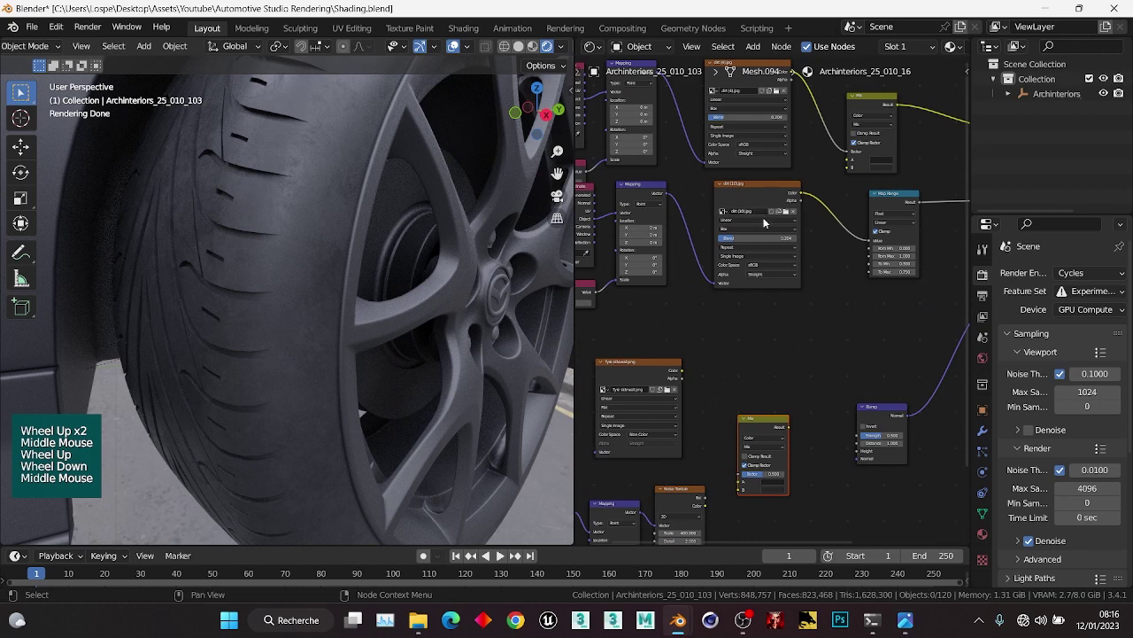
pyautogui.moveTo(779, 333); pyautogui.dragTo(806, 318, button='middle')
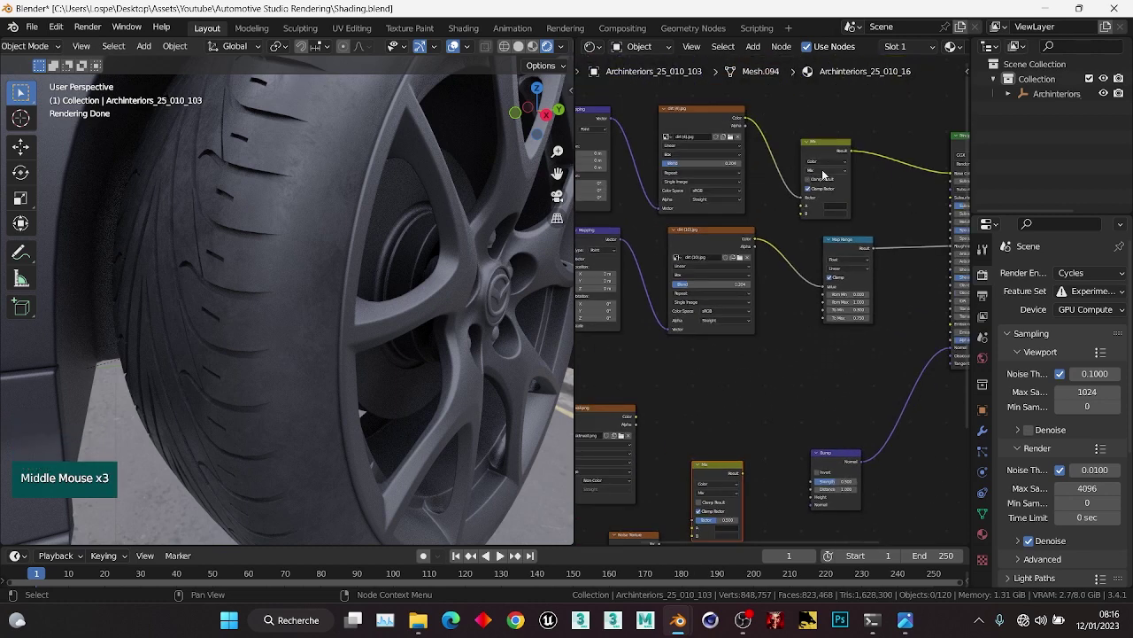
# Connect the Tyre sidewall.png Color to the new Mix node's A input and the Noise Texture's Color to its B input.
pyautogui.scroll(-1, 790, 187)
pyautogui.moveTo(790, 187); pyautogui.dragTo(677, 241, button='middle')
pyautogui.scroll(4, 701, 294)
pyautogui.moveTo(681, 253); pyautogui.dragTo(760, 399)
pyautogui.moveTo(760, 399); pyautogui.dragTo(772, 406, button='middle')
pyautogui.scroll(1, 772, 405)
pyautogui.scroll(1, 772, 406)
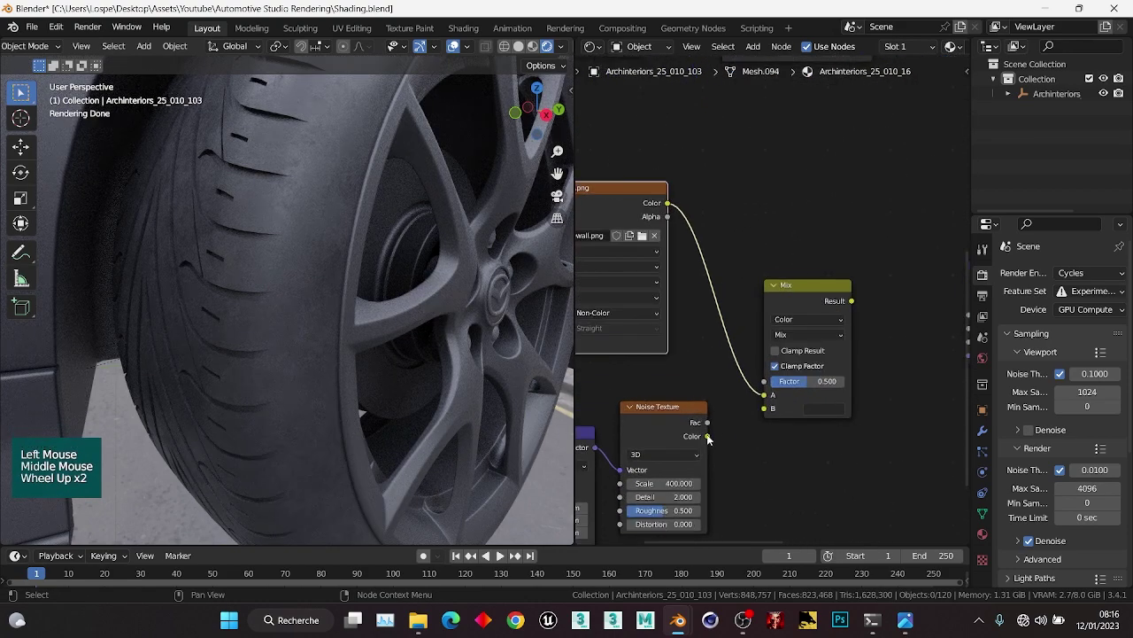
pyautogui.moveTo(708, 437); pyautogui.dragTo(765, 408)
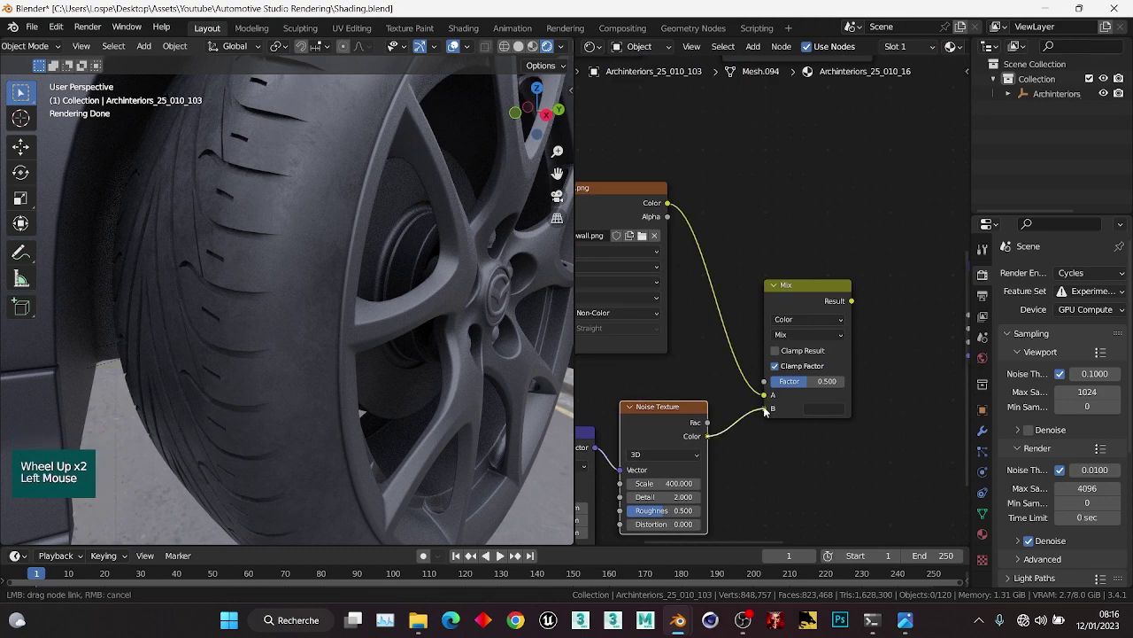
# Connect the new Mix node's Result to the Bump node's Height input.
pyautogui.scroll(-1, 748, 341)
pyautogui.moveTo(813, 342); pyautogui.dragTo(751, 333, button='middle')
pyautogui.scroll(1, 750, 334)
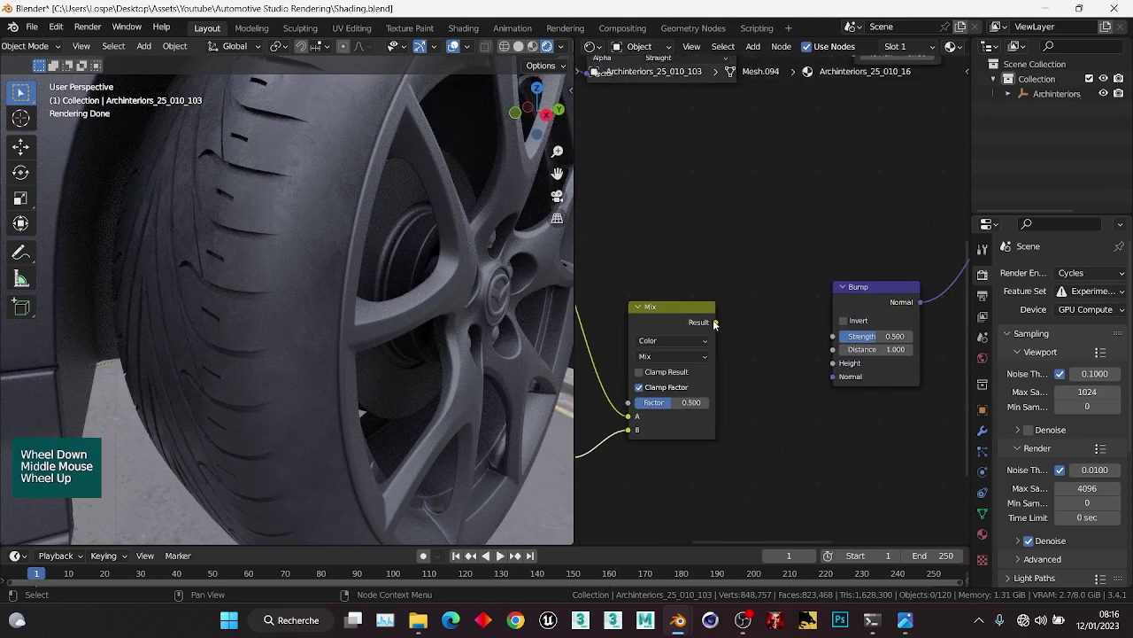
pyautogui.moveTo(715, 323); pyautogui.dragTo(833, 365)
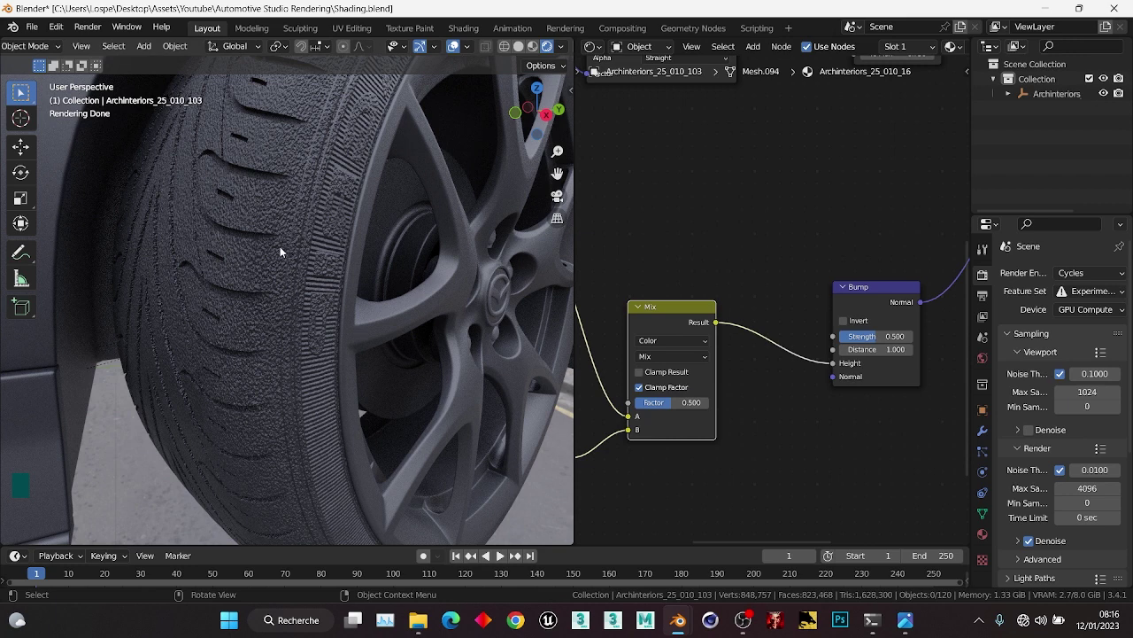
# Move the Texture Coordinate, Mapping and Noise Texture nodes together away from the Mix node to make room between them.
pyautogui.scroll(-1, 781, 377)
pyautogui.scroll(1, 845, 293)
pyautogui.scroll(-6, 844, 293)
pyautogui.moveTo(649, 432); pyautogui.dragTo(930, 262, button='middle')
pyautogui.moveTo(699, 411); pyautogui.dragTo(824, 289)
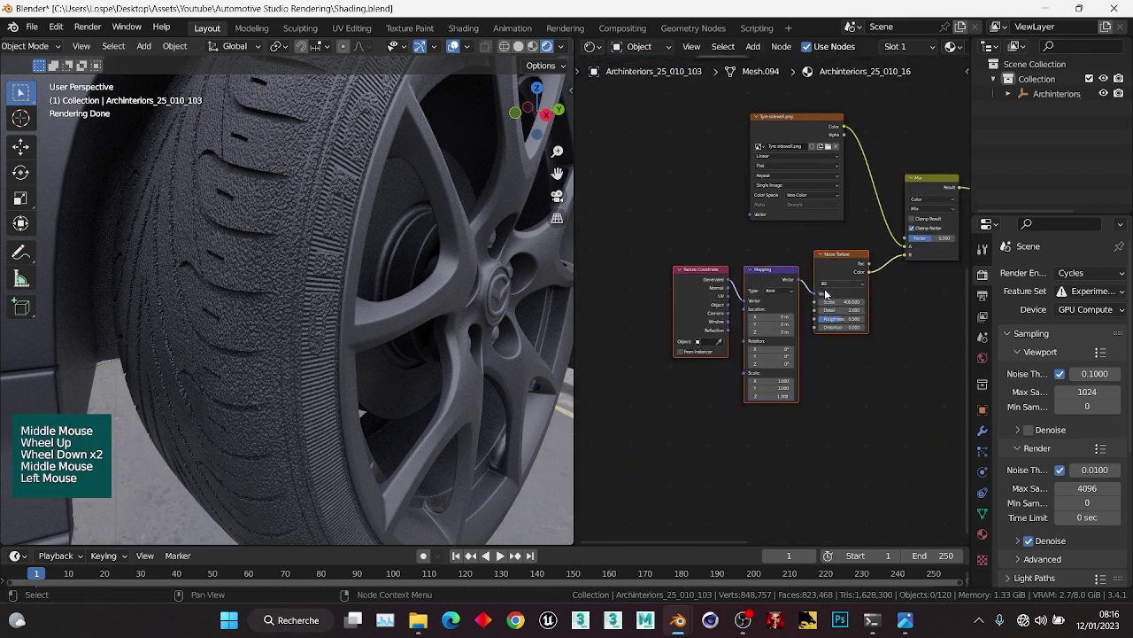
pyautogui.press('g')
pyautogui.click(759, 294)
# Insert a Math node on the link between the Noise Texture and the Mix node and set its operation to Multiply.
pyautogui.hotkey('ctrl', 'a')
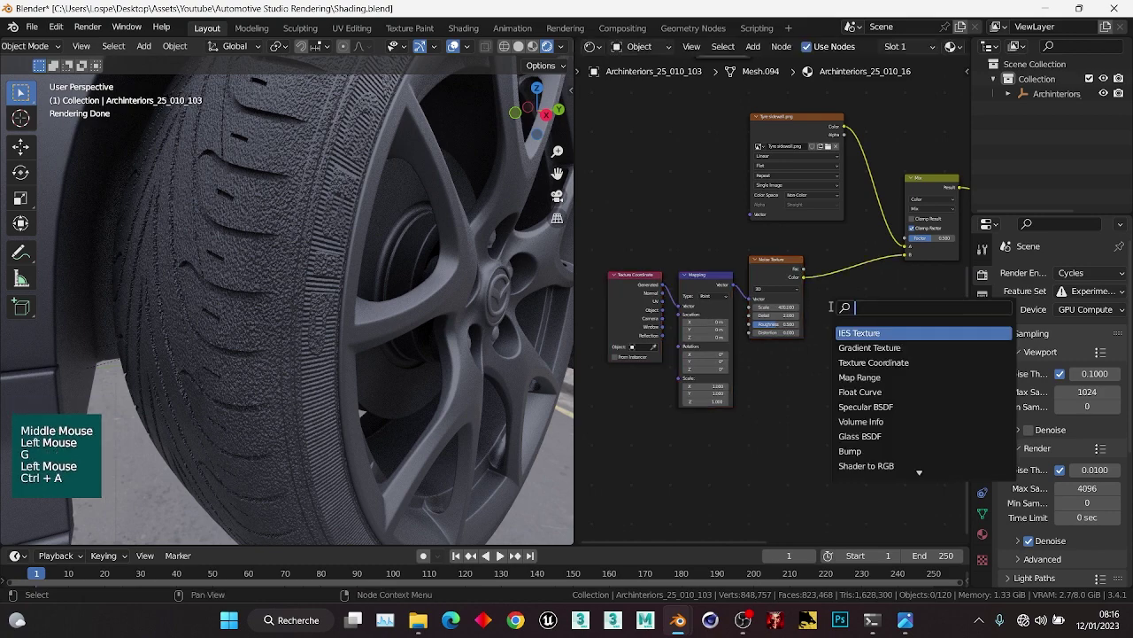
pyautogui.write('math')
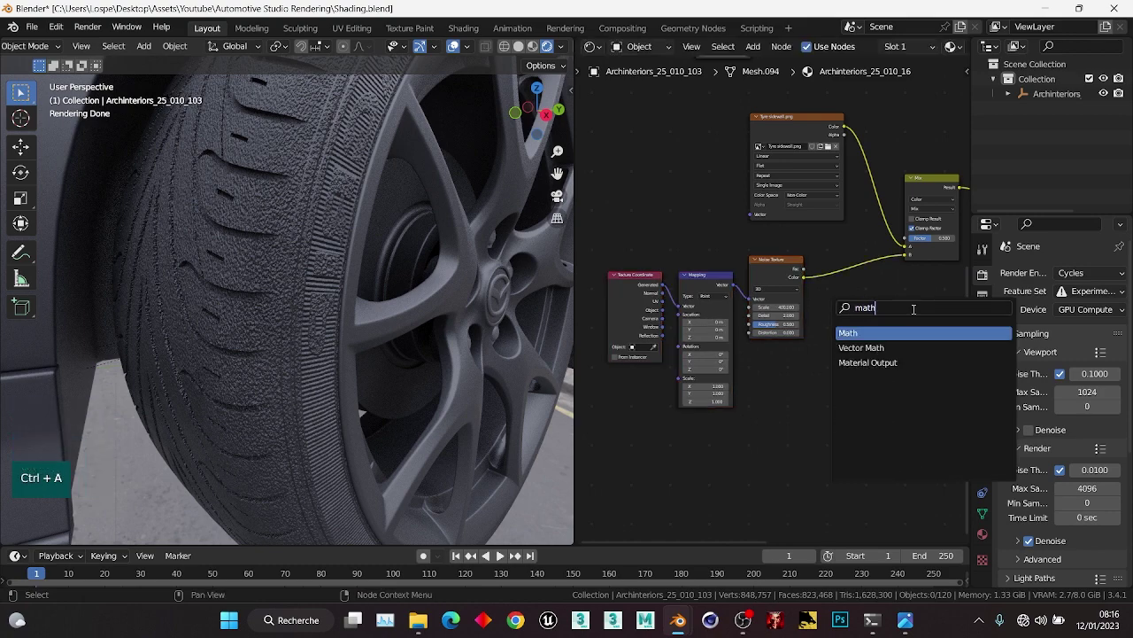
pyautogui.press('Return')
pyautogui.click(839, 312)
pyautogui.scroll(3, 839, 312)
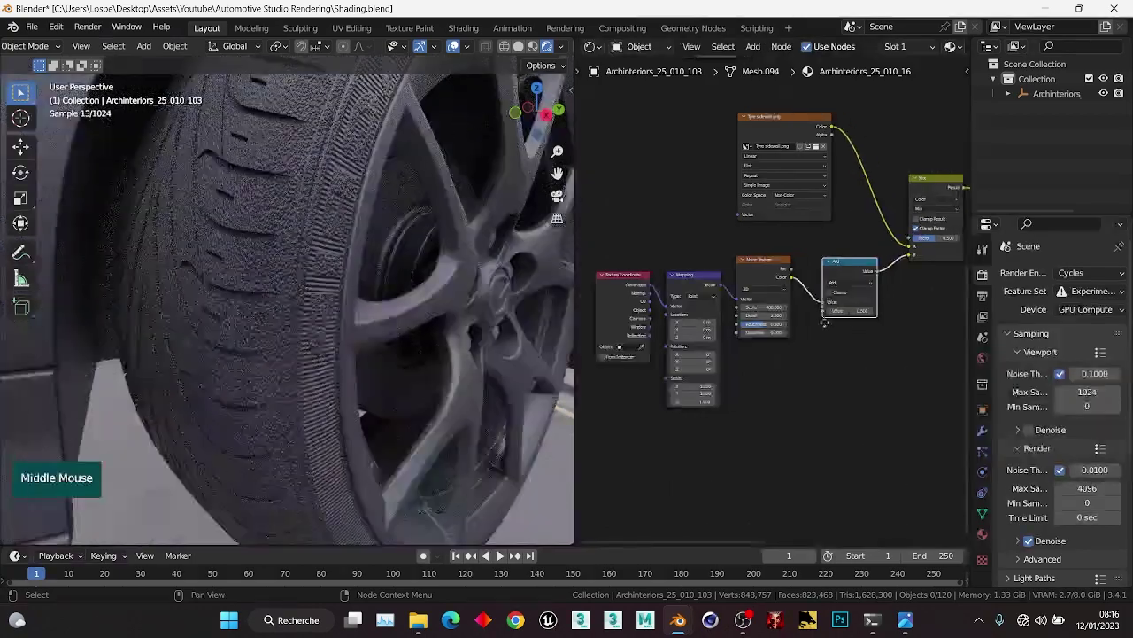
pyautogui.click(805, 302)
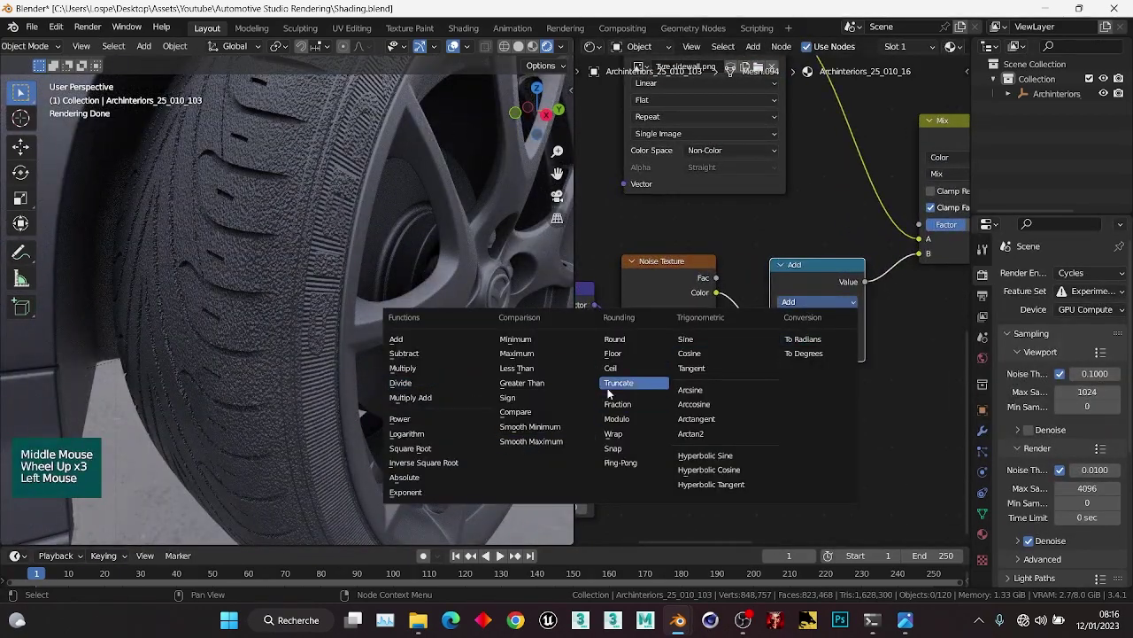
pyautogui.click(403, 368)
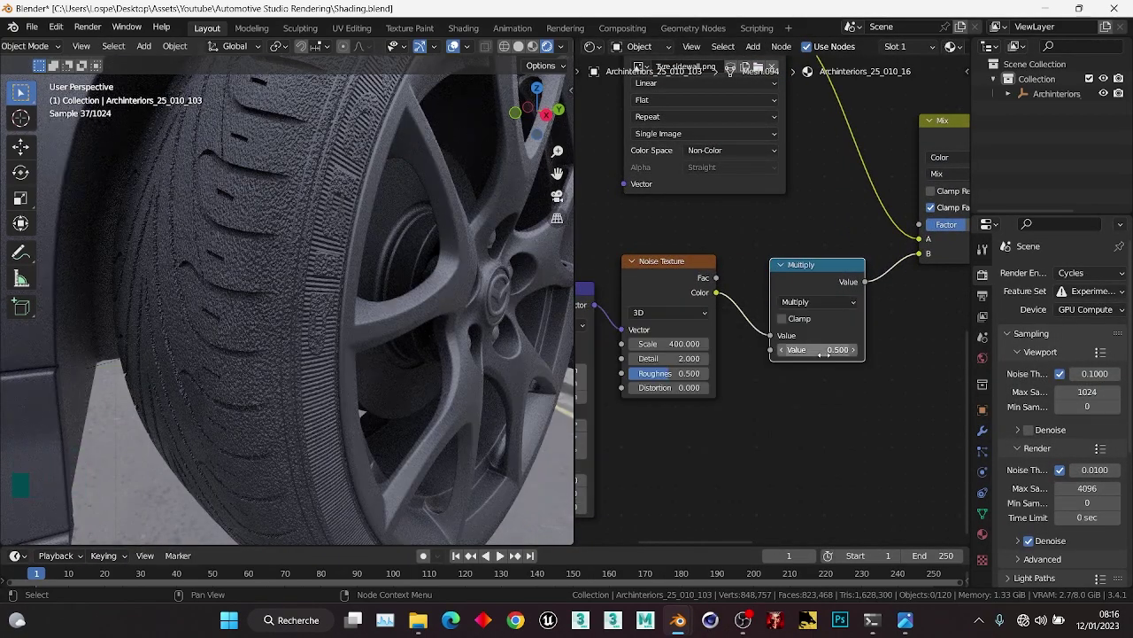
# Set the Multiply node's value to 0.001 and check the sidewall lettering and tread on the tyre.
pyautogui.click(826, 350)
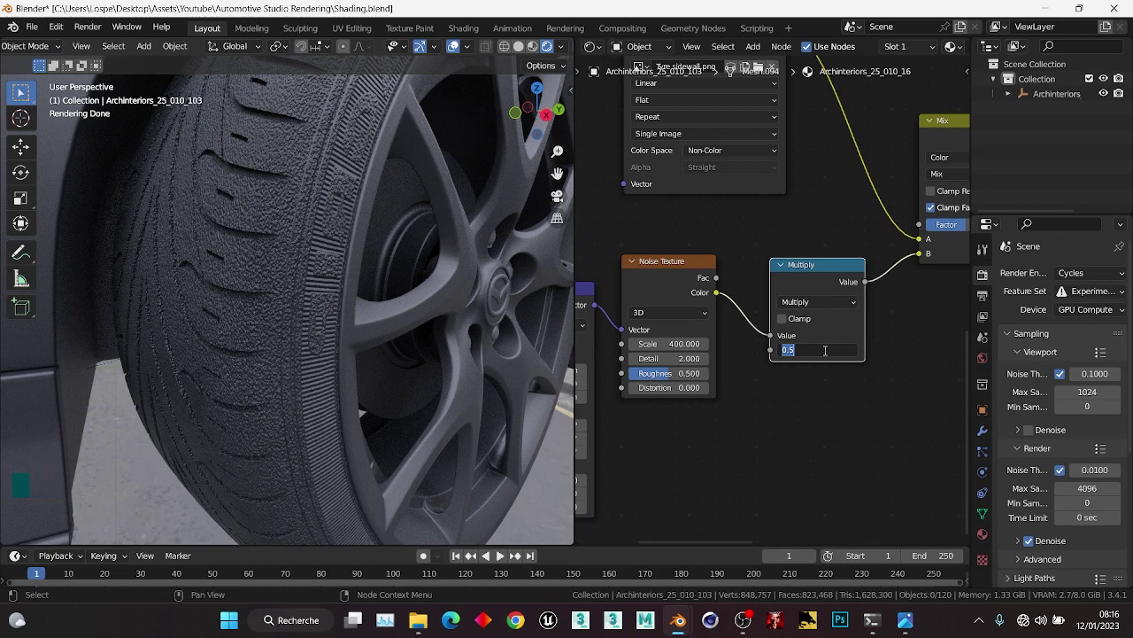
pyautogui.write('0.001')
pyautogui.press('Return')
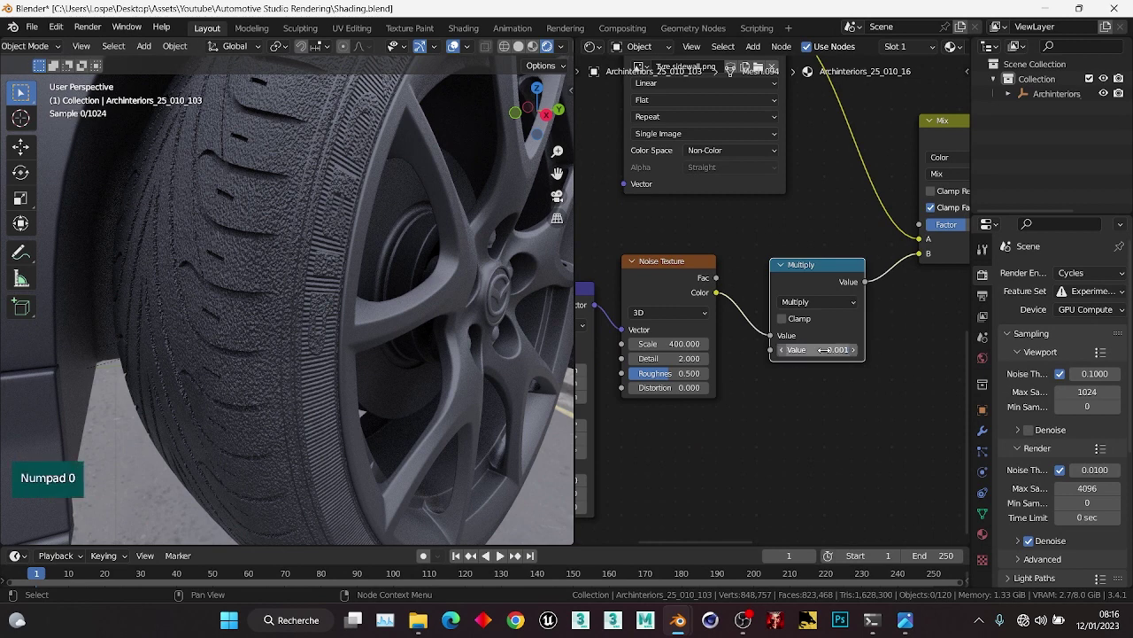
pyautogui.scroll(5, 230, 237)
pyautogui.scroll(-4, 274, 267)
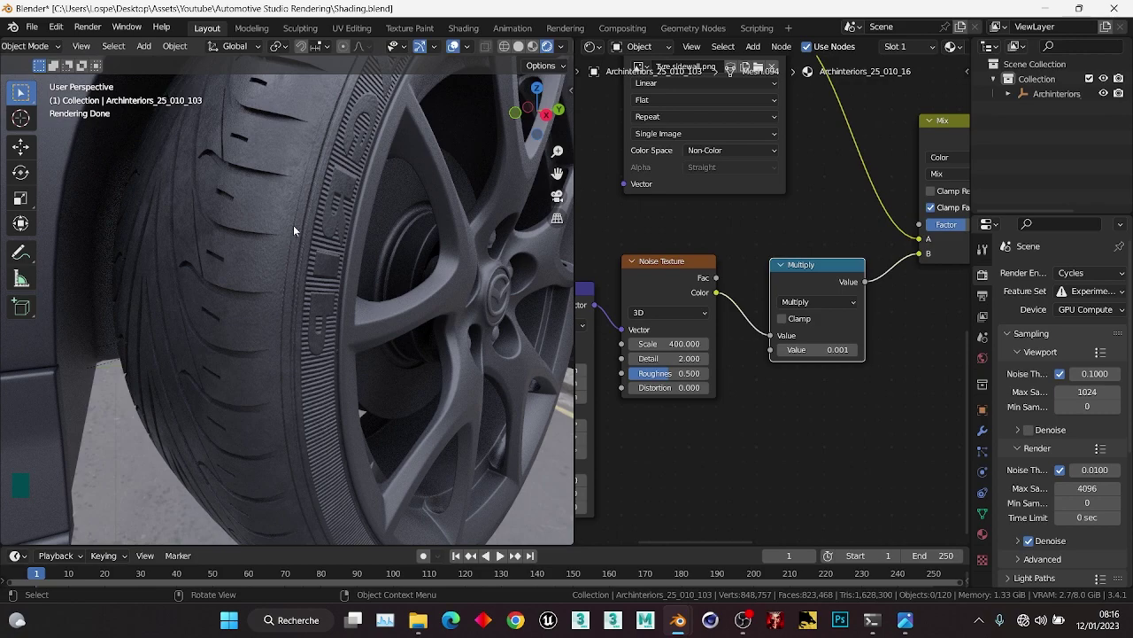
pyautogui.scroll(-3, 293, 225)
pyautogui.scroll(3, 310, 235)
pyautogui.moveTo(335, 240); pyautogui.dragTo(269, 230, button='middle')
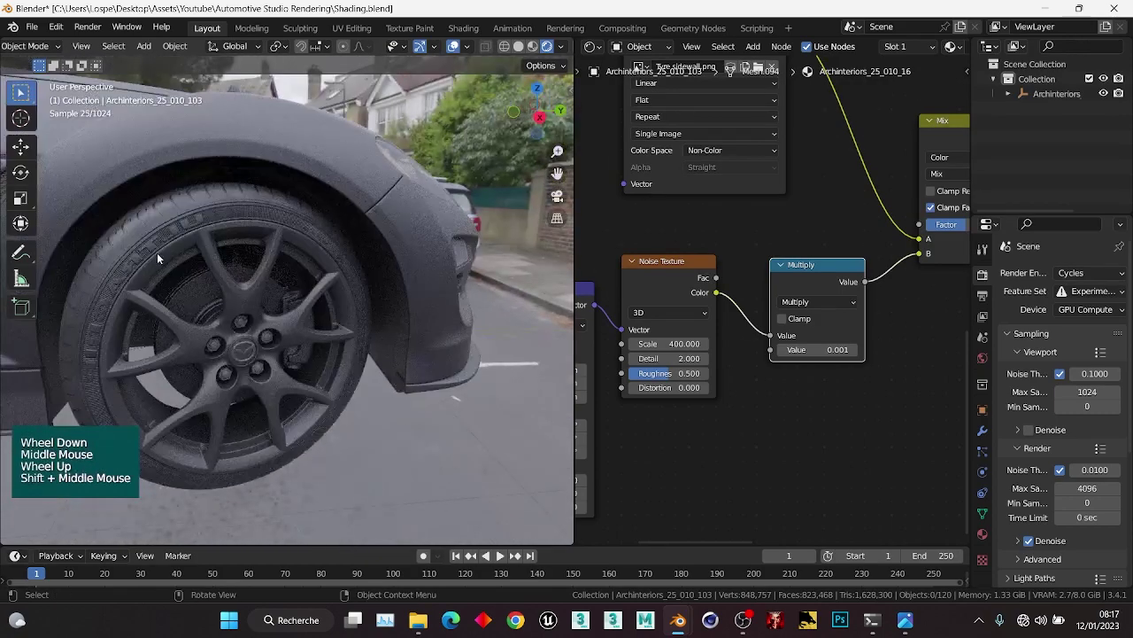
pyautogui.scroll(-1, 885, 265)
pyautogui.scroll(2, 899, 270)
# Set the Bump node's strength to 0.4.
pyautogui.moveTo(948, 230); pyautogui.dragTo(789, 350, button='middle')
pyautogui.scroll(-2, 886, 272)
pyautogui.scroll(1, 789, 350)
pyautogui.moveTo(866, 340); pyautogui.dragTo(809, 336, button='middle')
pyautogui.moveTo(840, 295); pyautogui.dragTo(839, 295)
pyautogui.click(866, 294)
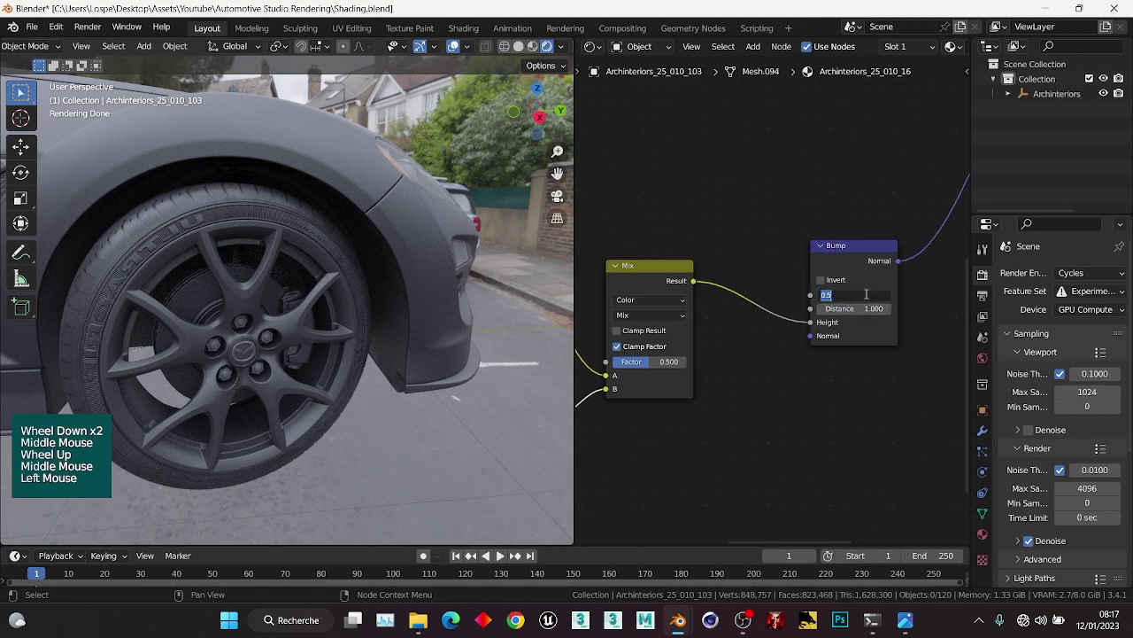
pyautogui.write('0.4')
pyautogui.press('Return')
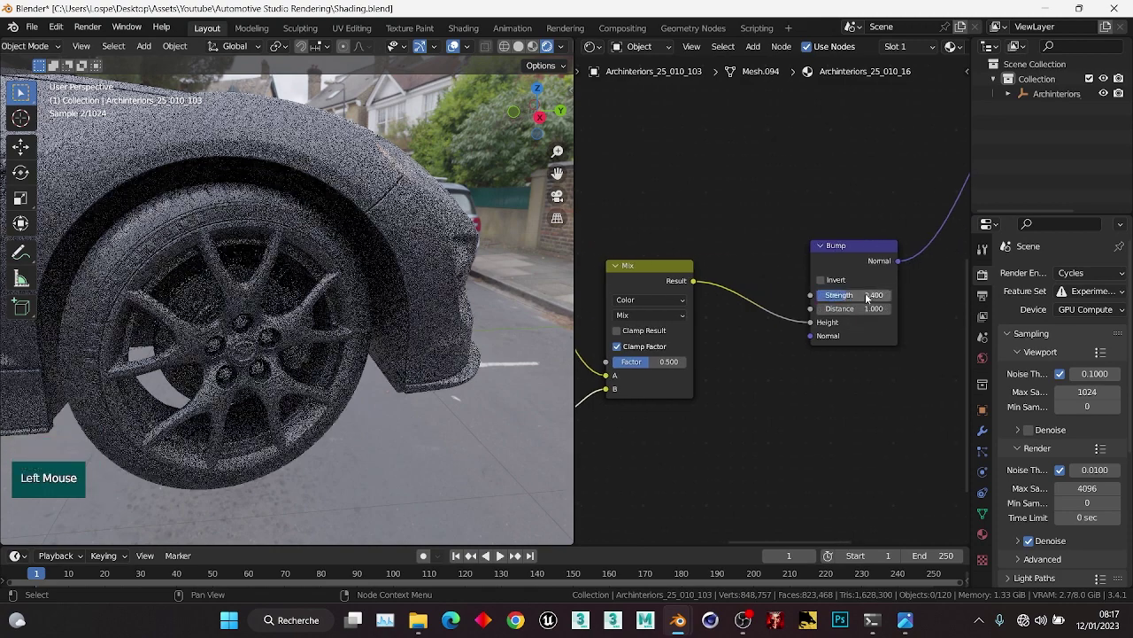
# Save the blend file and inspect the tyre's bump detail from the side and up close.
pyautogui.scroll(-1, 250, 347)
pyautogui.moveTo(251, 347); pyautogui.dragTo(266, 292, button='middle')
pyautogui.scroll(1, 266, 292)
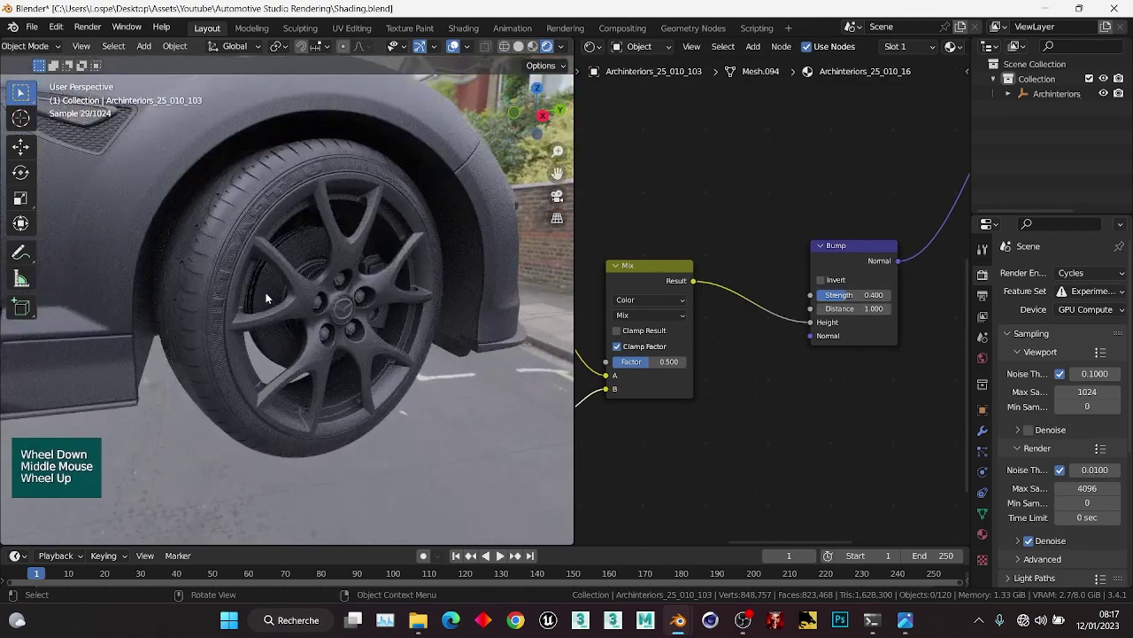
pyautogui.hotkey('ctrl', 's')
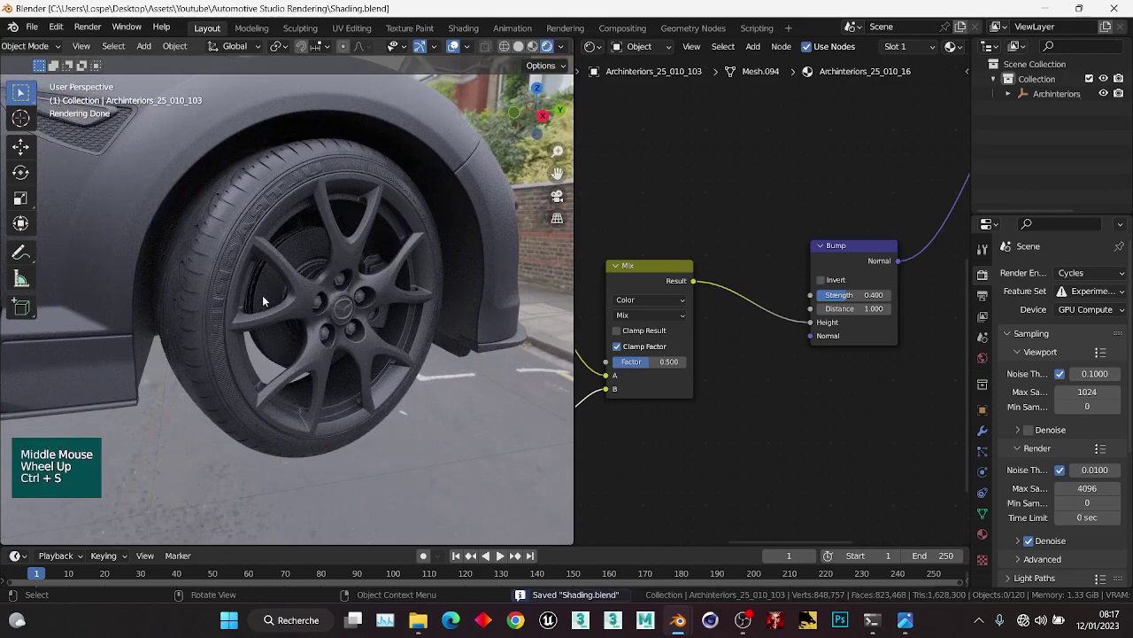
pyautogui.moveTo(237, 264); pyautogui.dragTo(302, 279, button='middle')
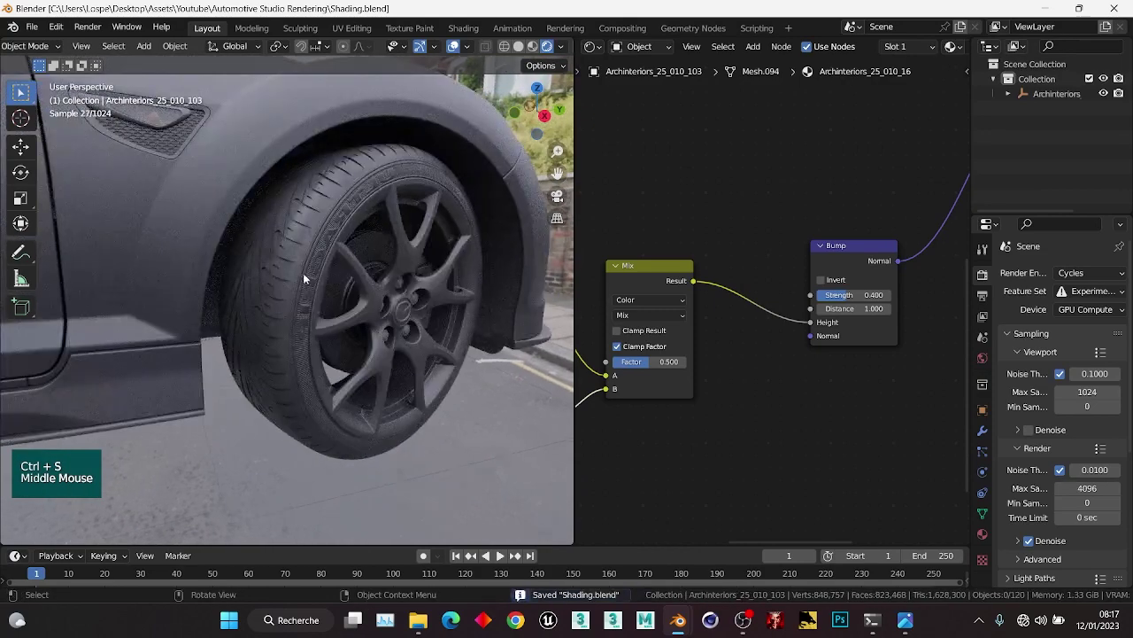
pyautogui.moveTo(310, 235); pyautogui.dragTo(335, 196, button='middle')
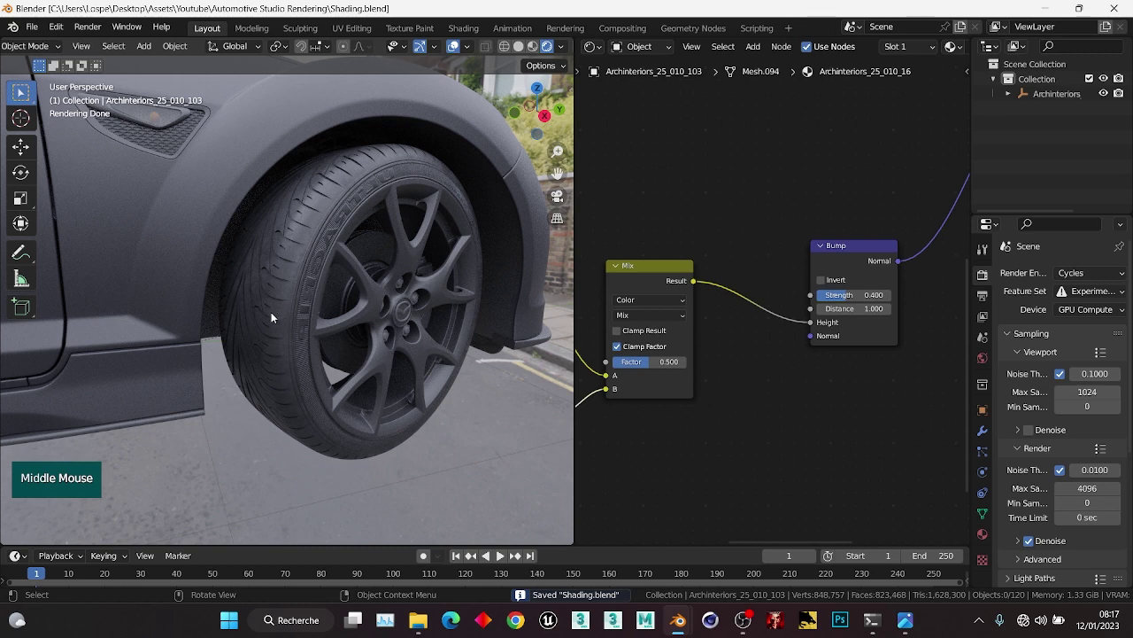
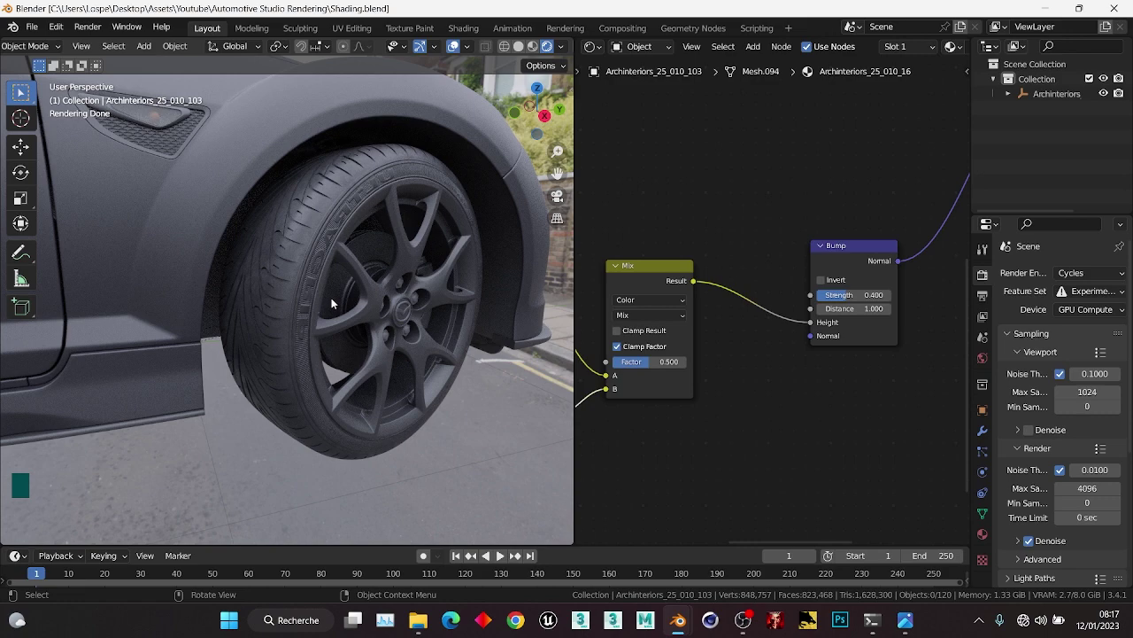
pyautogui.scroll(4, 337, 262)
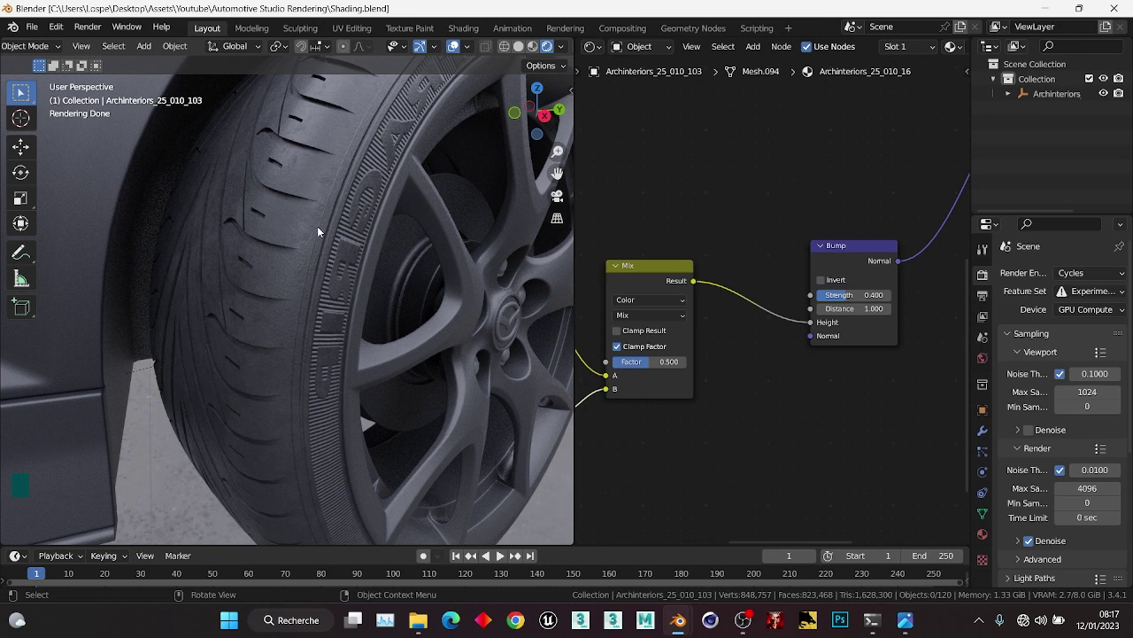
# Add a second Principled BSDF node above the existing tyre shader network.
pyautogui.scroll(-5, 649, 233)
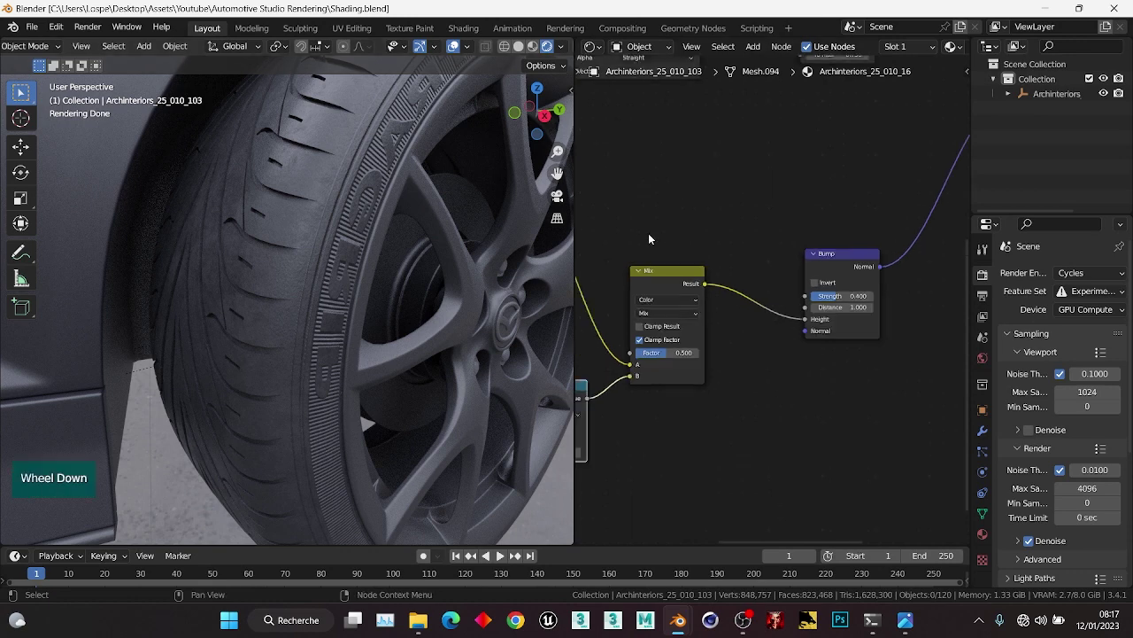
pyautogui.moveTo(761, 241); pyautogui.dragTo(827, 291, button='middle')
pyautogui.click(760, 200)
pyautogui.hotkey('ctrl', 'a')
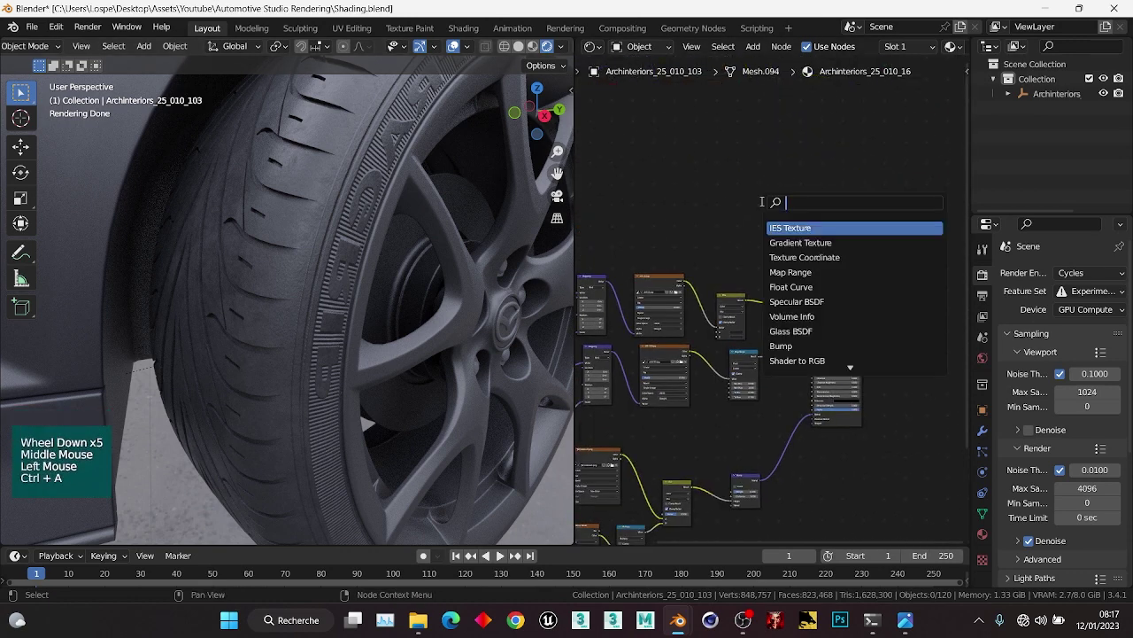
pyautogui.write('pri')
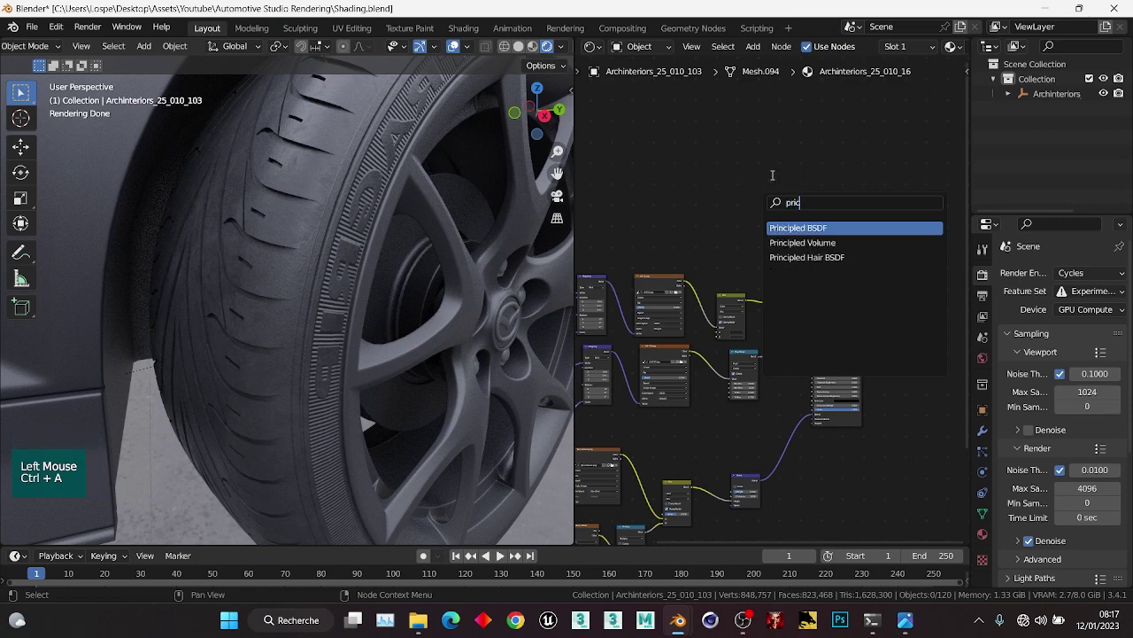
pyautogui.click(800, 226)
pyautogui.click(839, 134)
# Preview the new Principled BSDF on the tyre by routing it to the Material Output.
pyautogui.moveTo(772, 141); pyautogui.dragTo(723, 201, button='middle')
pyautogui.scroll(3, 723, 201)
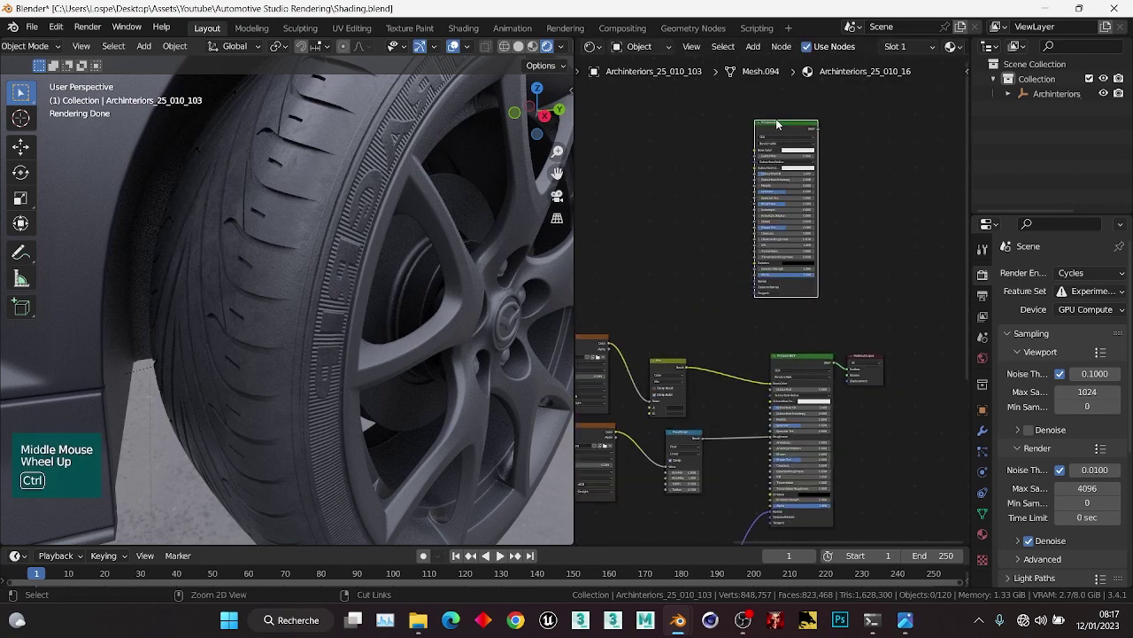
pyautogui.keyDown('ctrl'); pyautogui.keyDown('shift'); pyautogui.click(776, 124); pyautogui.keyUp('shift'); pyautogui.keyUp('ctrl')
pyautogui.keyDown('ctrl'); pyautogui.keyDown('shift'); pyautogui.click(775, 126); pyautogui.keyUp('shift'); pyautogui.keyUp('ctrl')
# Duplicate the upper dirt (4).jpg texture with its Texture Coordinate, Value and Mapping nodes and place the copy near the new Principled BSDF.
pyautogui.scroll(-3, 675, 248)
pyautogui.moveTo(675, 249); pyautogui.dragTo(753, 263, button='middle')
pyautogui.moveTo(656, 323); pyautogui.dragTo(728, 289, button='middle')
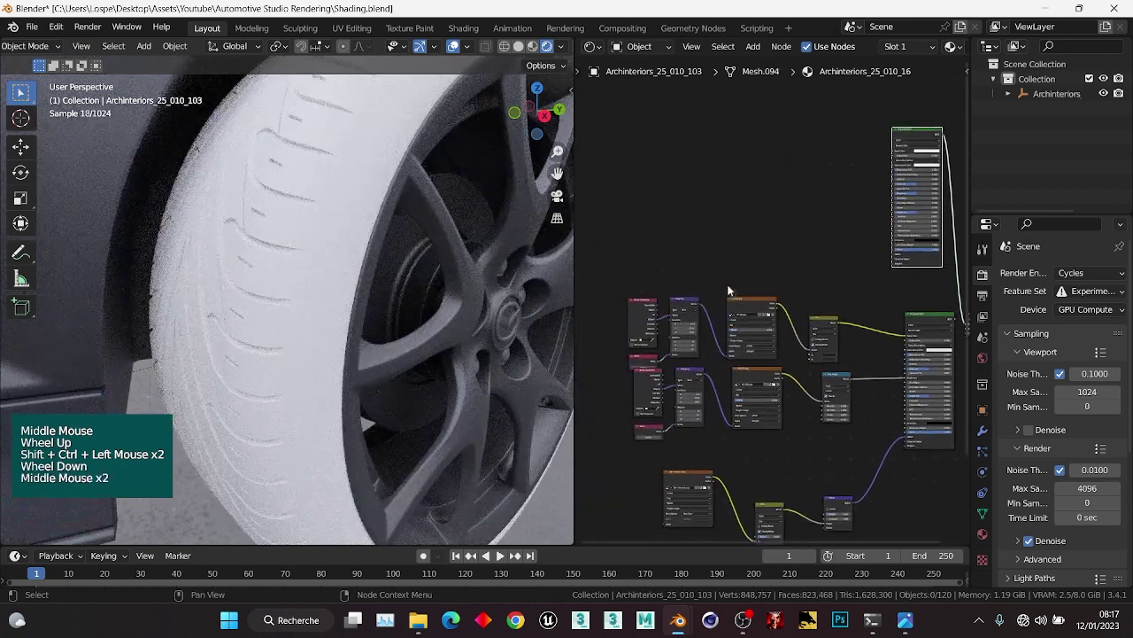
pyautogui.click(633, 263)
pyautogui.moveTo(621, 261); pyautogui.dragTo(751, 355)
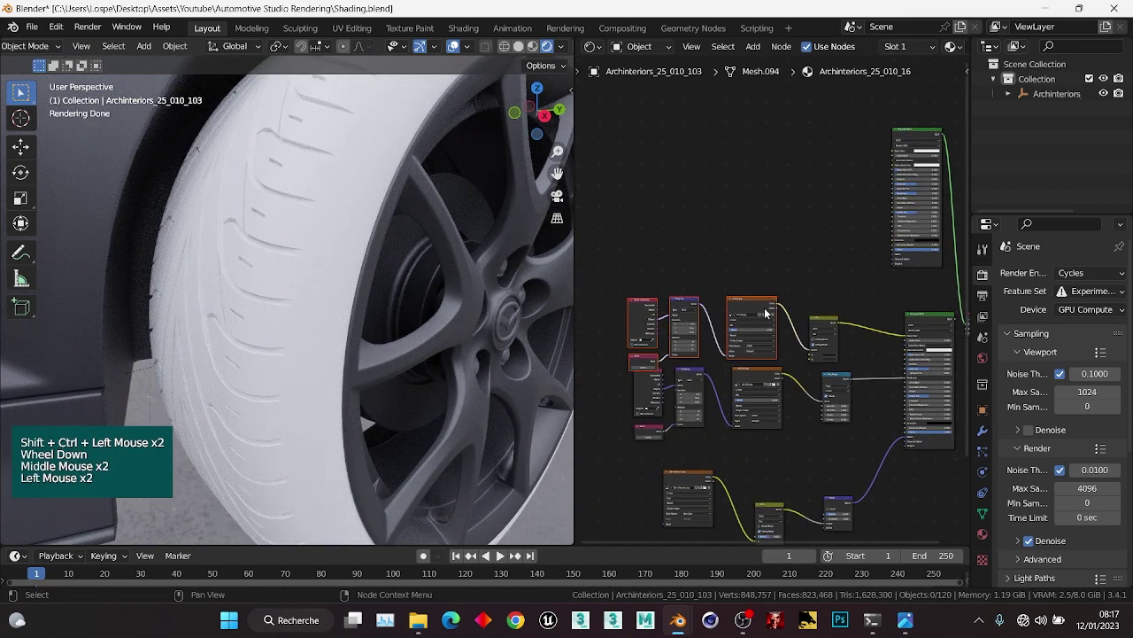
pyautogui.hotkey('shift', 'd')
pyautogui.click(853, 144)
# Load Dirt 00 seamless.jpg from the Maps folder into the duplicated image texture node.
pyautogui.scroll(4, 835, 207)
pyautogui.moveTo(853, 144); pyautogui.dragTo(811, 245, button='middle')
pyautogui.scroll(2, 810, 245)
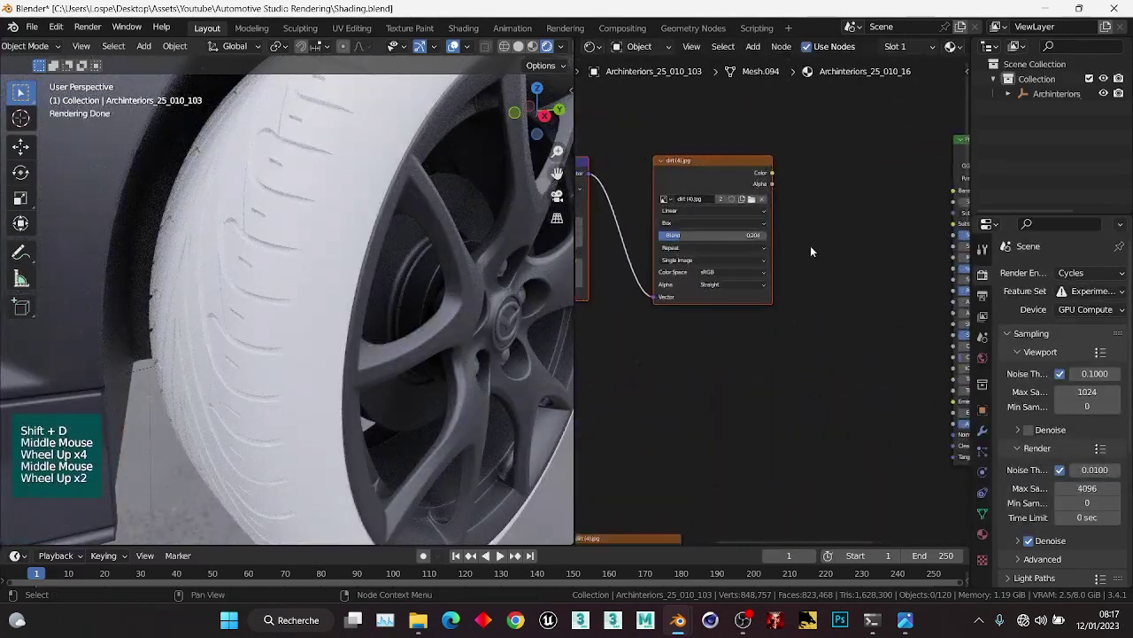
pyautogui.click(810, 245)
pyautogui.click(719, 199)
pyautogui.click(751, 199)
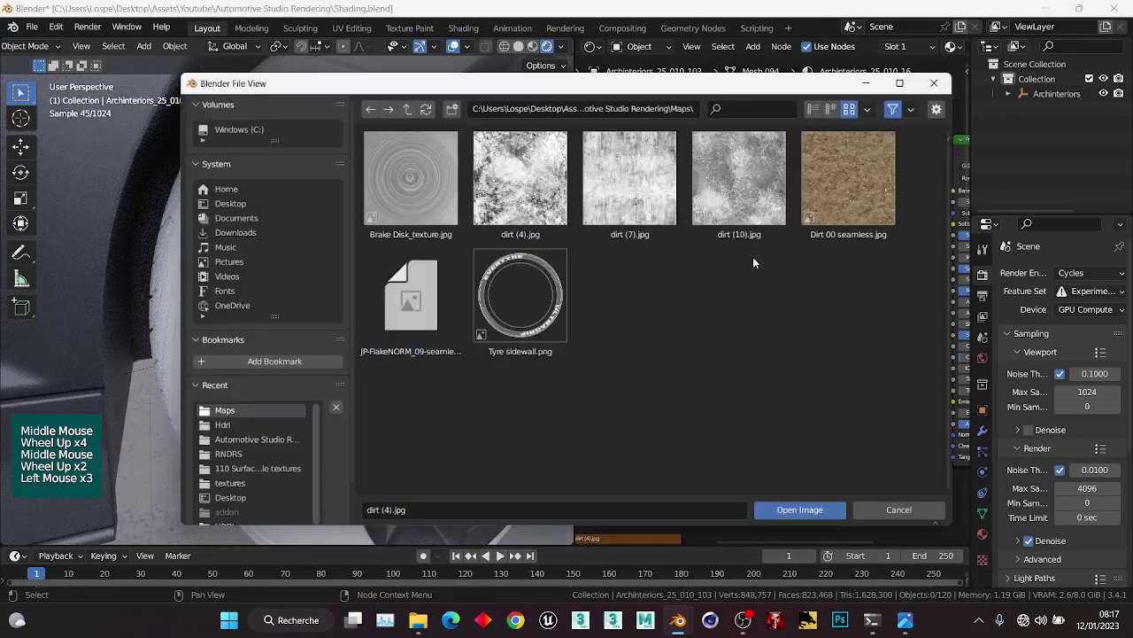
pyautogui.click(861, 168)
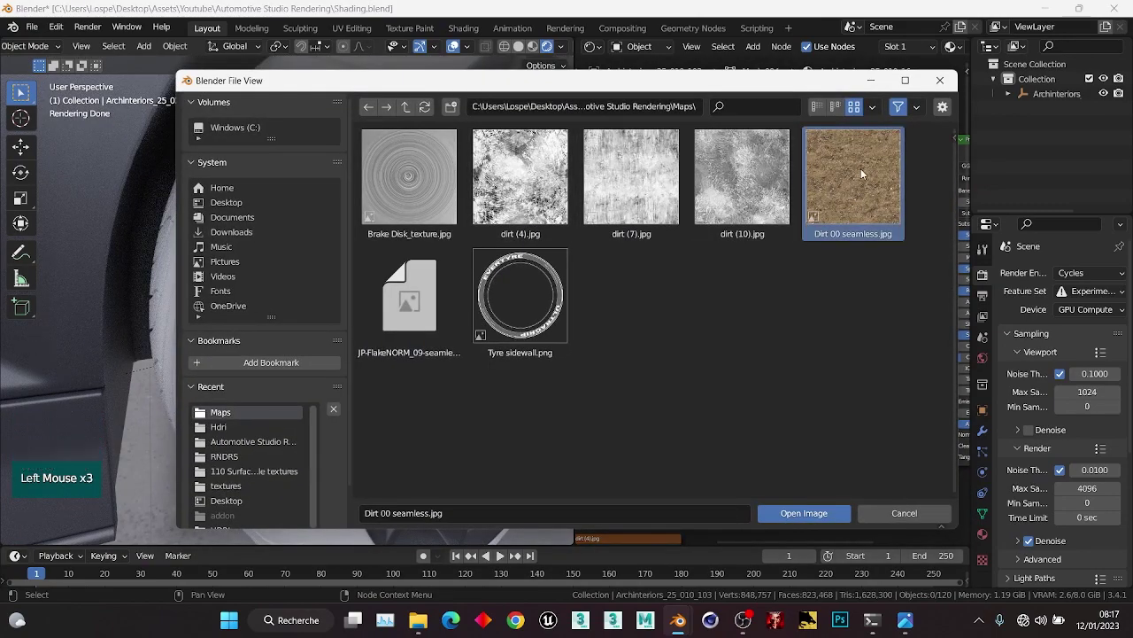
pyautogui.click(803, 513)
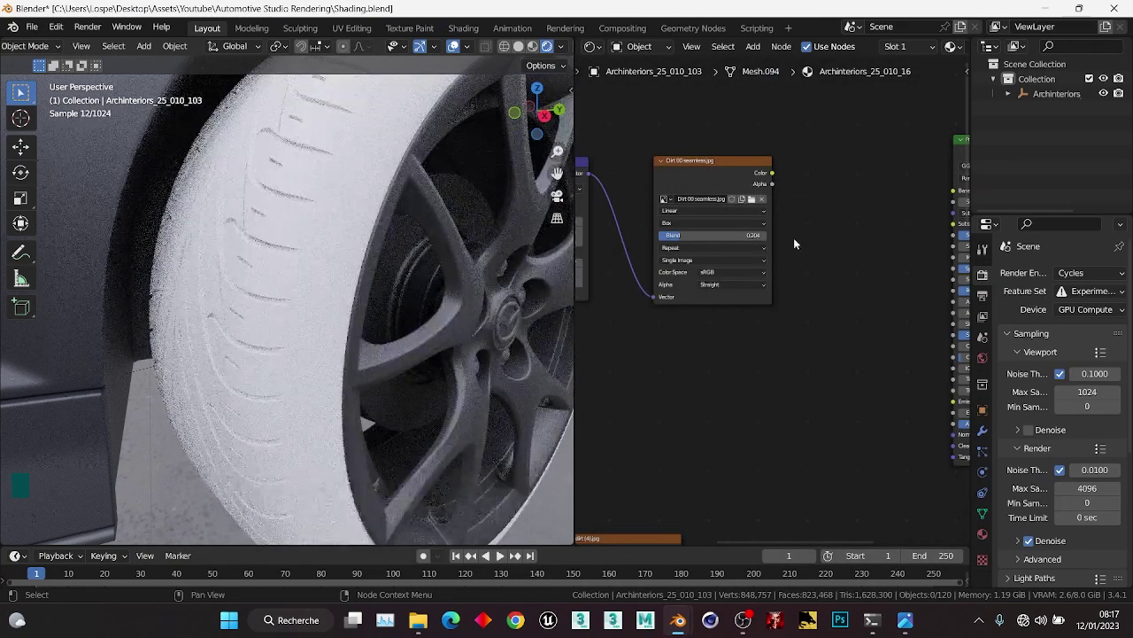
# Preview the Dirt 00 seamless.jpg texture directly on the tyre.
pyautogui.scroll(-1, 793, 237)
pyautogui.keyDown('ctrl'); pyautogui.keyDown('shift'); pyautogui.click(735, 170); pyautogui.keyUp('shift'); pyautogui.keyUp('ctrl')
pyautogui.scroll(-1, 655, 306)
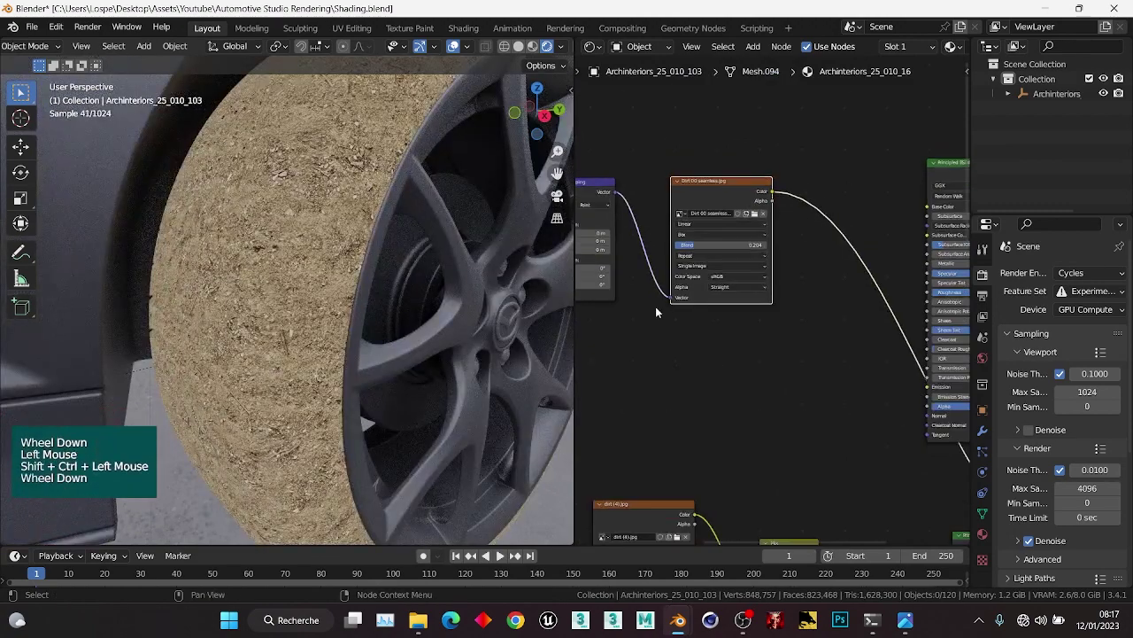
# Set the Value node driving the soil texture's mapping scale to 0.1 and check the tyre from farther away.
pyautogui.moveTo(655, 306); pyautogui.dragTo(664, 279, button='middle')
pyautogui.scroll(2, 664, 278)
pyautogui.click(660, 280)
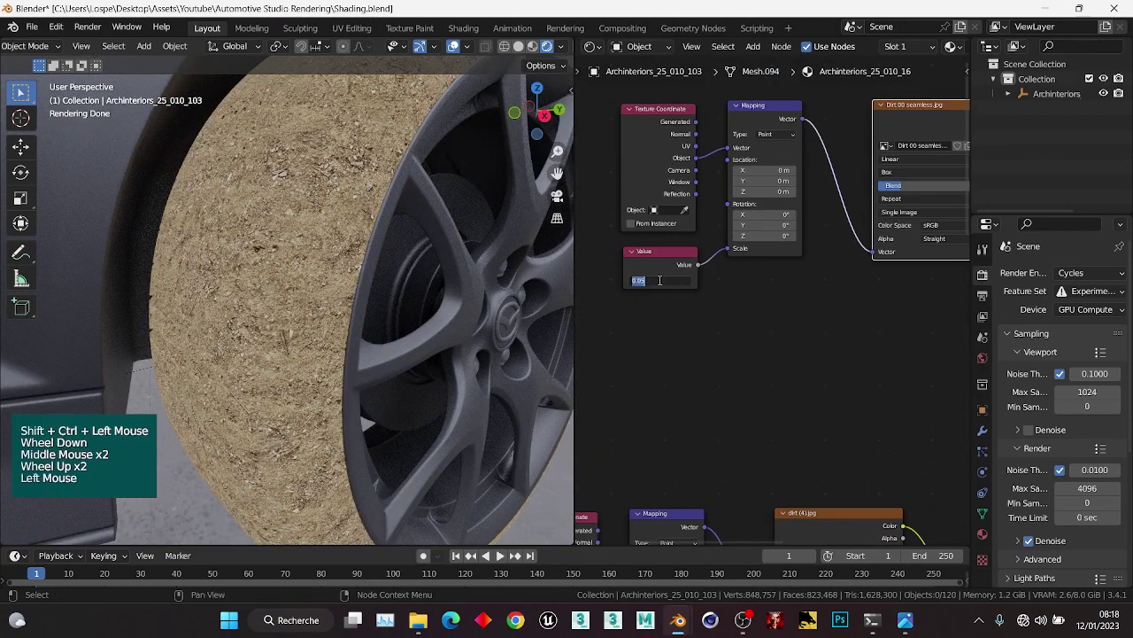
pyautogui.write('0')
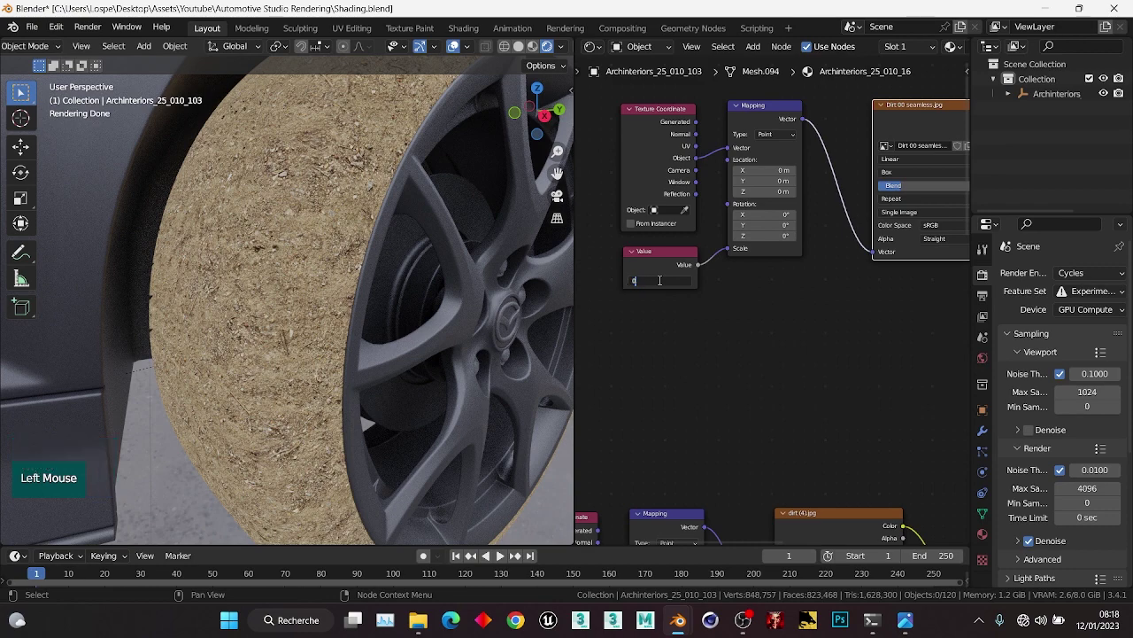
pyautogui.write('.1')
pyautogui.press('Return')
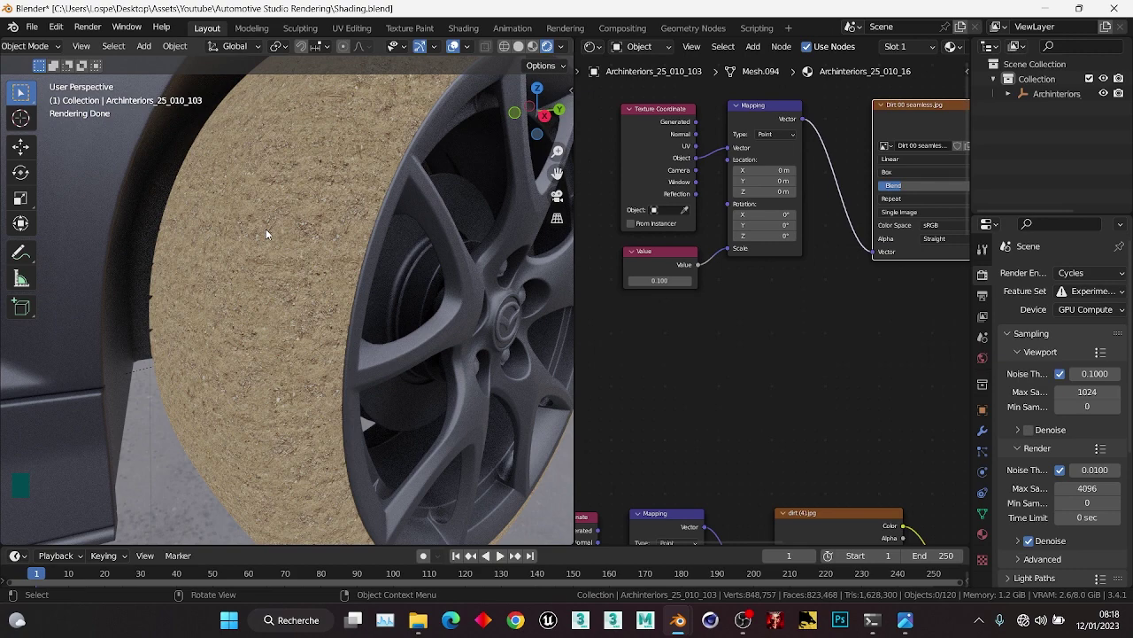
pyautogui.scroll(-1, 266, 229)
pyautogui.scroll(-1, 878, 248)
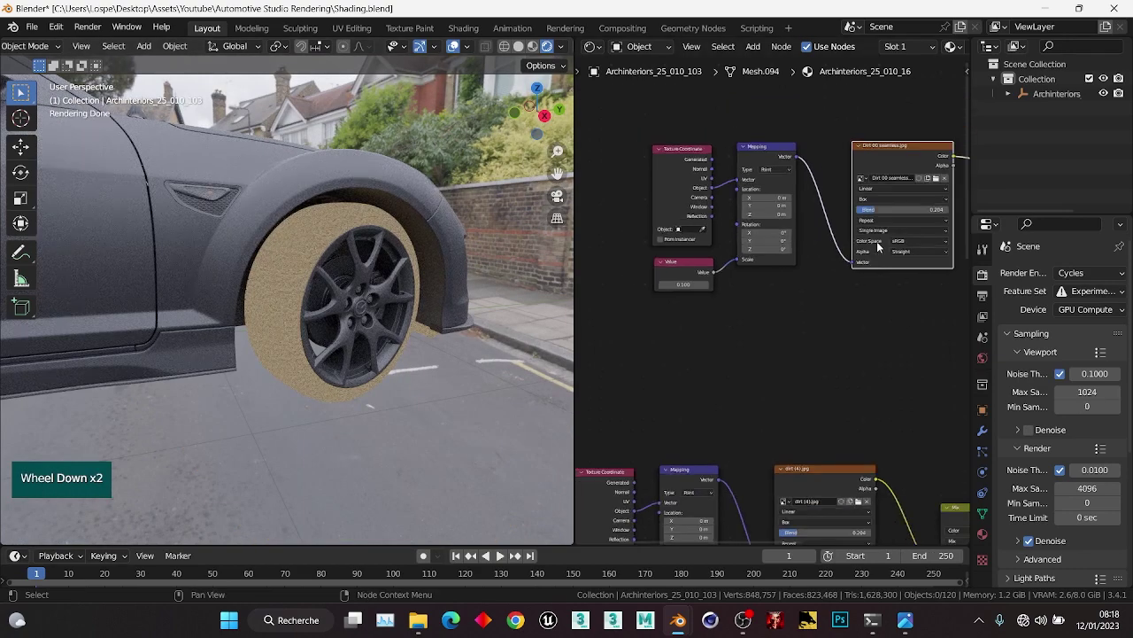
pyautogui.moveTo(878, 248); pyautogui.dragTo(691, 297, button='middle')
pyautogui.click(803, 183)
pyautogui.hotkey('ctrl', 'a')
pyautogui.write('colo')
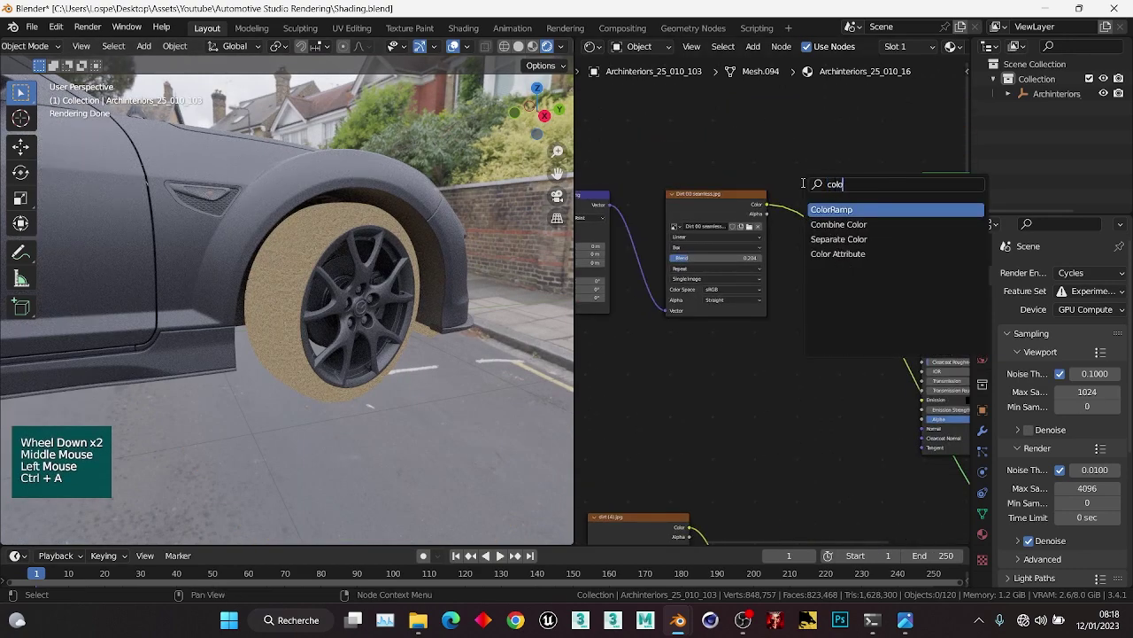
pyautogui.click(758, 148)
# Insert a Hue Saturation Value node on the link leaving the Dirt 00 seamless.jpg texture.
pyautogui.click(763, 138)
pyautogui.hotkey('ctrl', 'a')
pyautogui.write('hue')
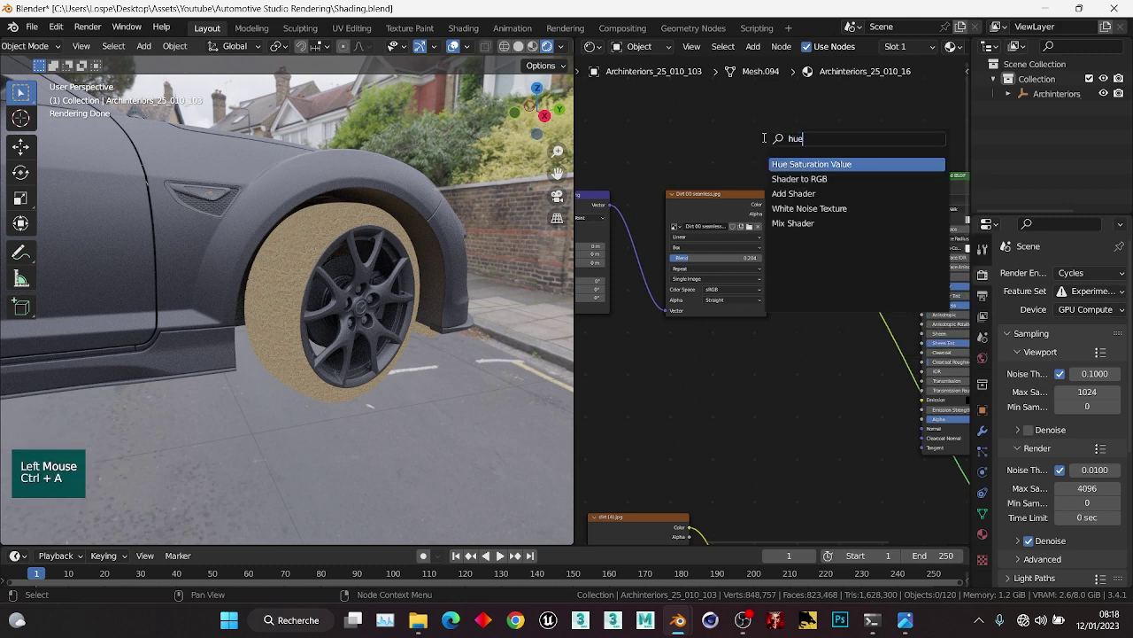
pyautogui.click(828, 164)
pyautogui.click(860, 213)
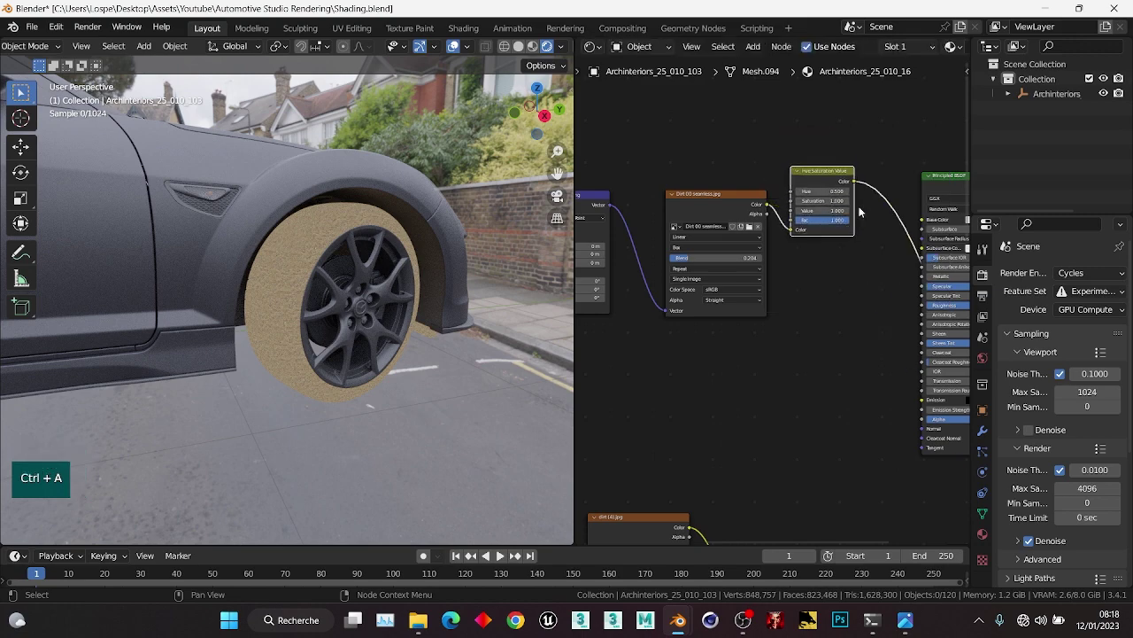
# Set the Hue Saturation Value node's saturation to 0.4 and check the soil colour on the tyre up close.
pyautogui.moveTo(859, 238); pyautogui.dragTo(796, 260, button='middle')
pyautogui.scroll(1, 796, 260)
pyautogui.scroll(2, 796, 260)
pyautogui.click(755, 177)
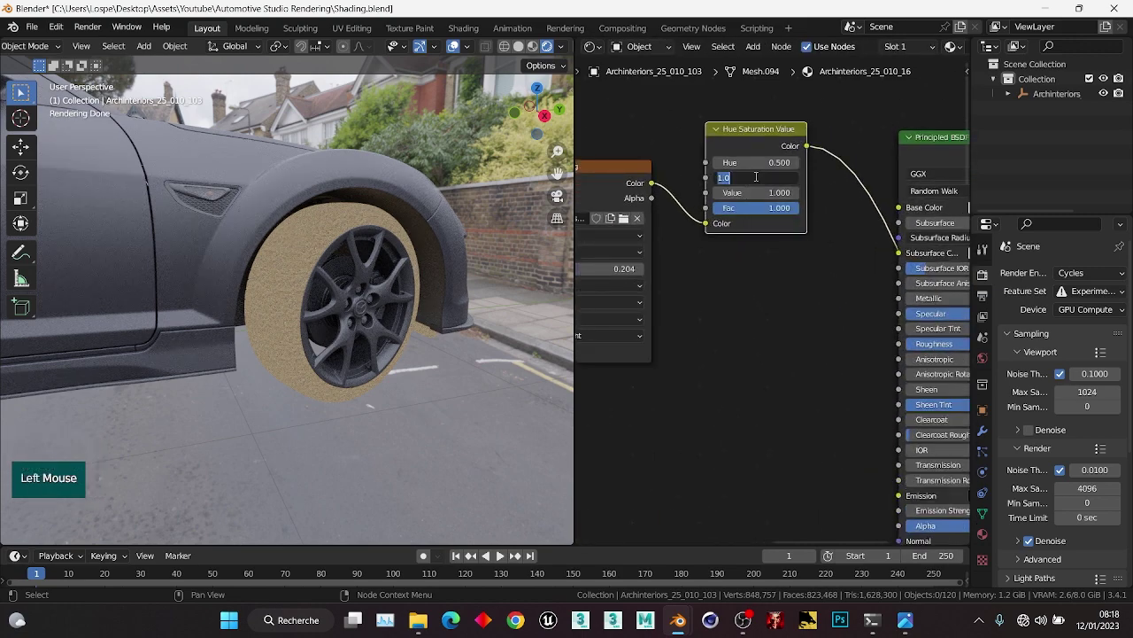
pyautogui.write('0.')
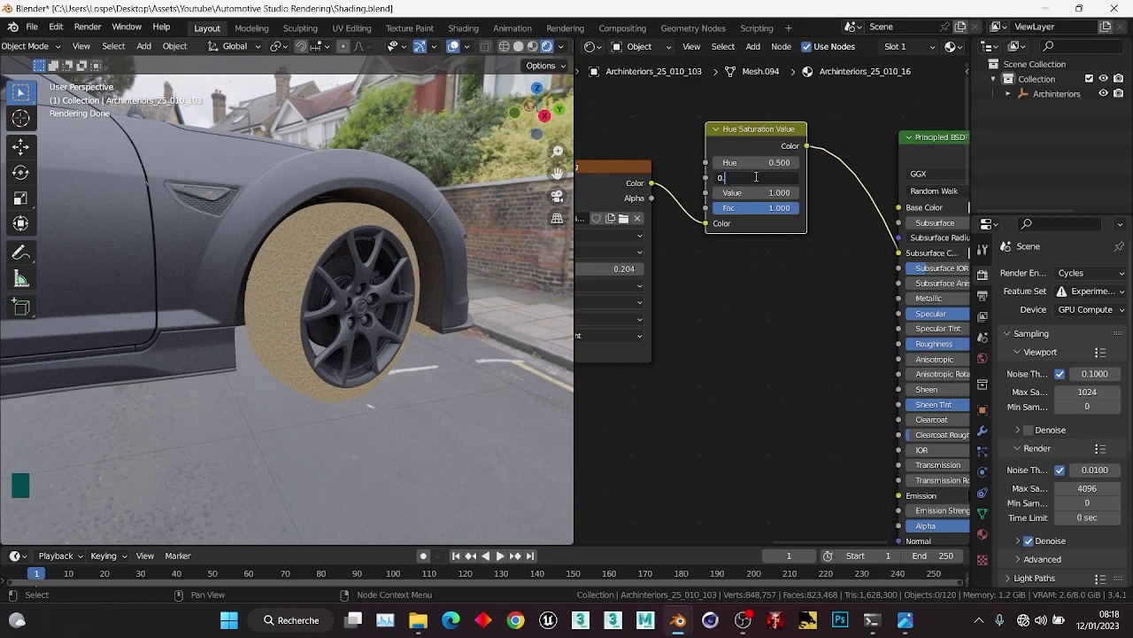
pyautogui.write('4')
pyautogui.press('Return')
pyautogui.scroll(2, 213, 281)
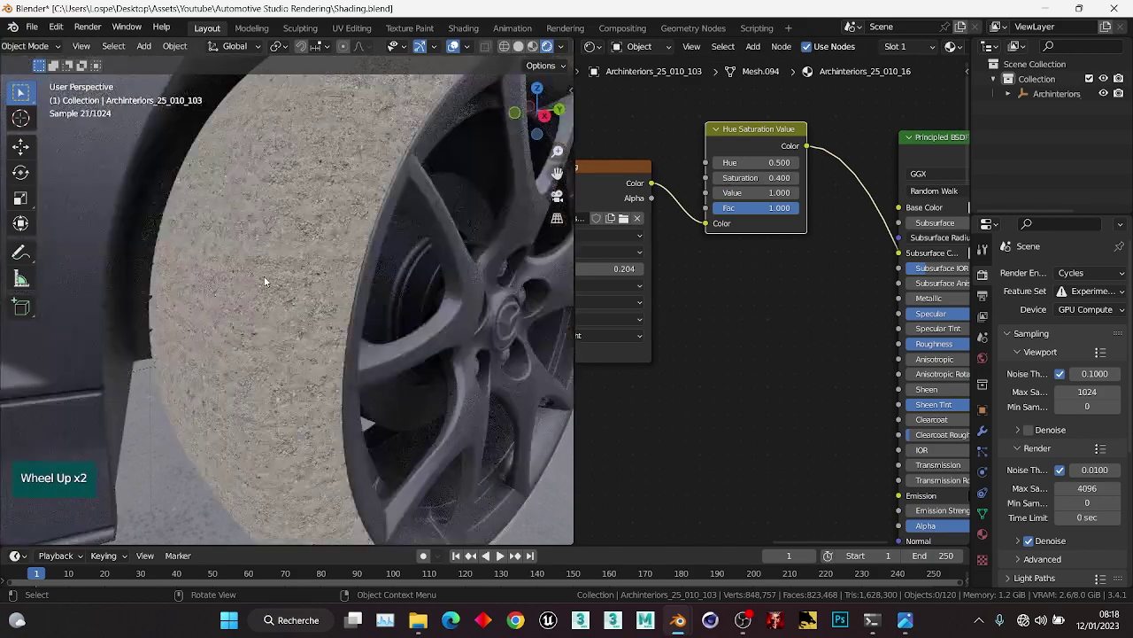
# Raise the box projection blend of the Dirt 00 seamless.jpg texture to 0.265.
pyautogui.scroll(-1, 692, 283)
pyautogui.moveTo(672, 301); pyautogui.dragTo(765, 308, button='middle')
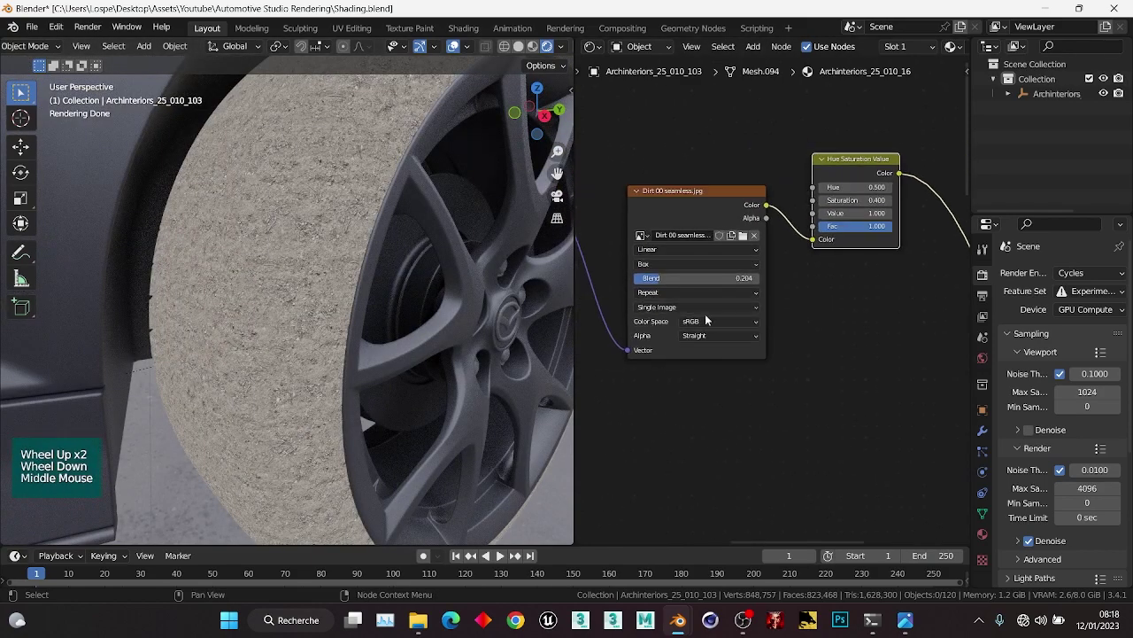
pyautogui.moveTo(663, 279); pyautogui.dragTo(730, 278)
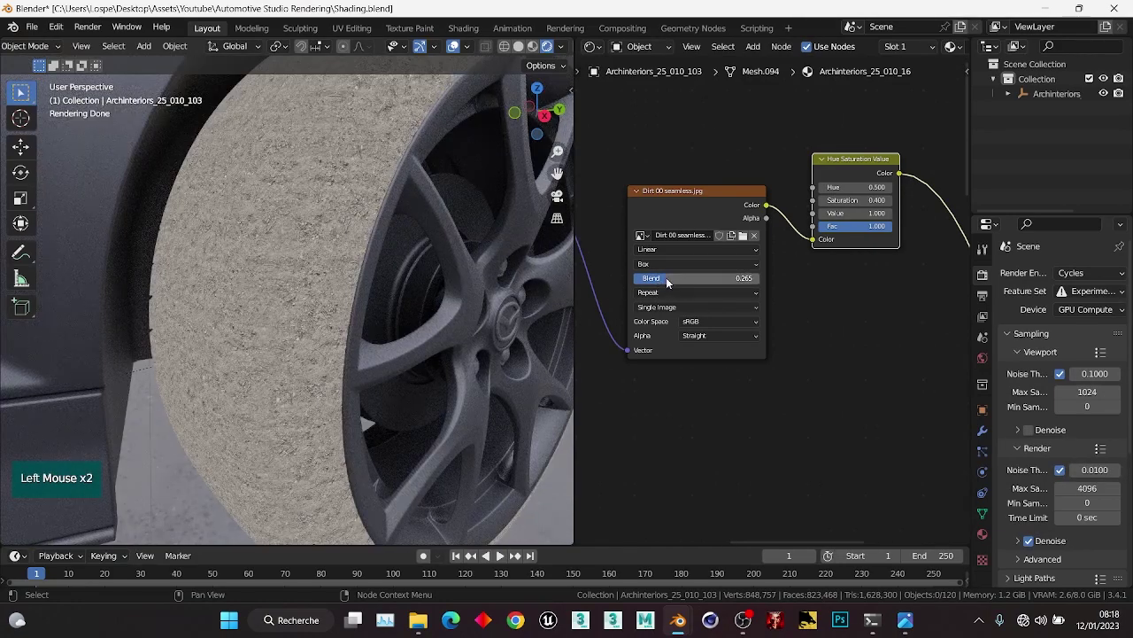
# Connect the Hue Saturation Value colour to the new Principled BSDF's Base Color and preview that shader on the tyre.
pyautogui.scroll(-1, 777, 310)
pyautogui.scroll(-2, 867, 282)
pyautogui.moveTo(843, 288); pyautogui.dragTo(710, 308, button='middle')
pyautogui.scroll(3, 710, 308)
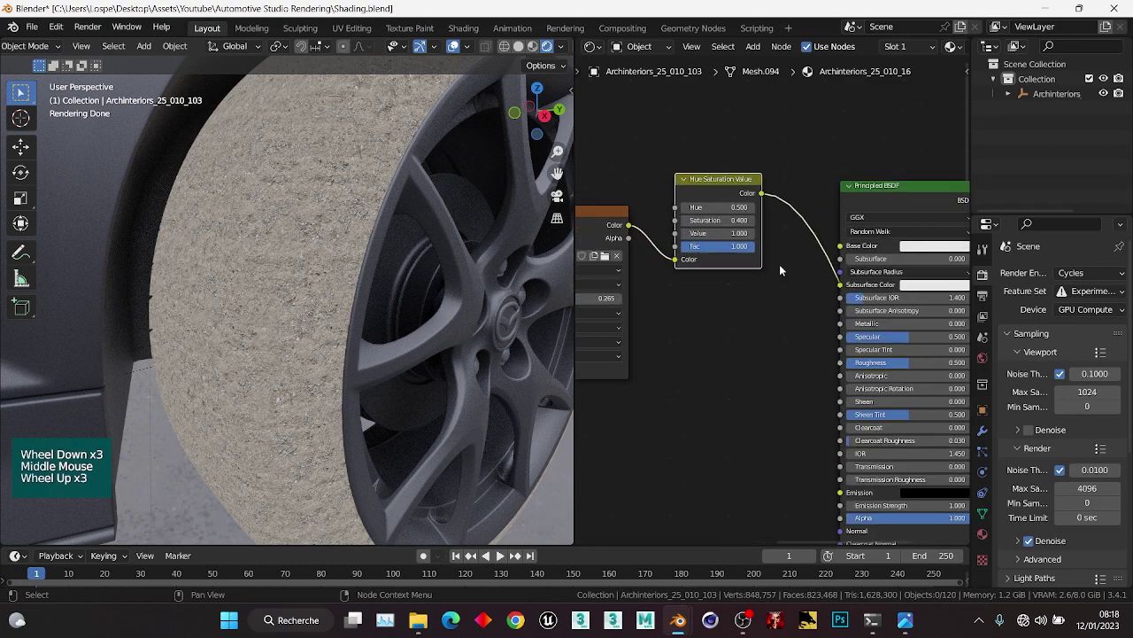
pyautogui.click(762, 195)
pyautogui.moveTo(761, 193); pyautogui.dragTo(841, 247)
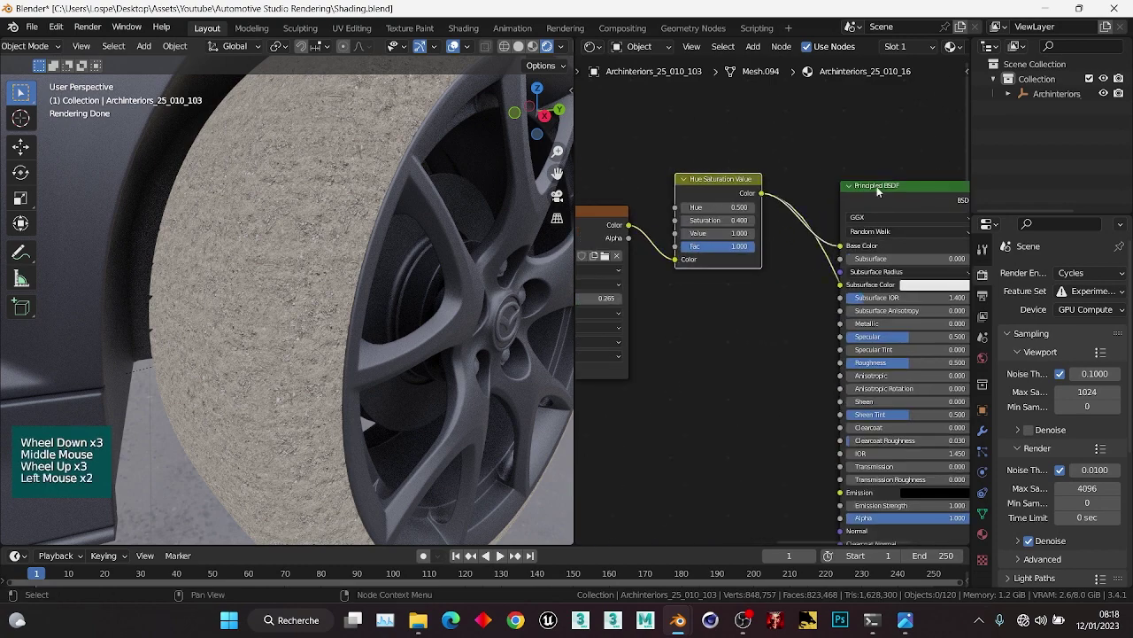
pyautogui.keyDown('ctrl'); pyautogui.keyDown('shift'); pyautogui.click(875, 186); pyautogui.keyUp('shift'); pyautogui.keyUp('ctrl')
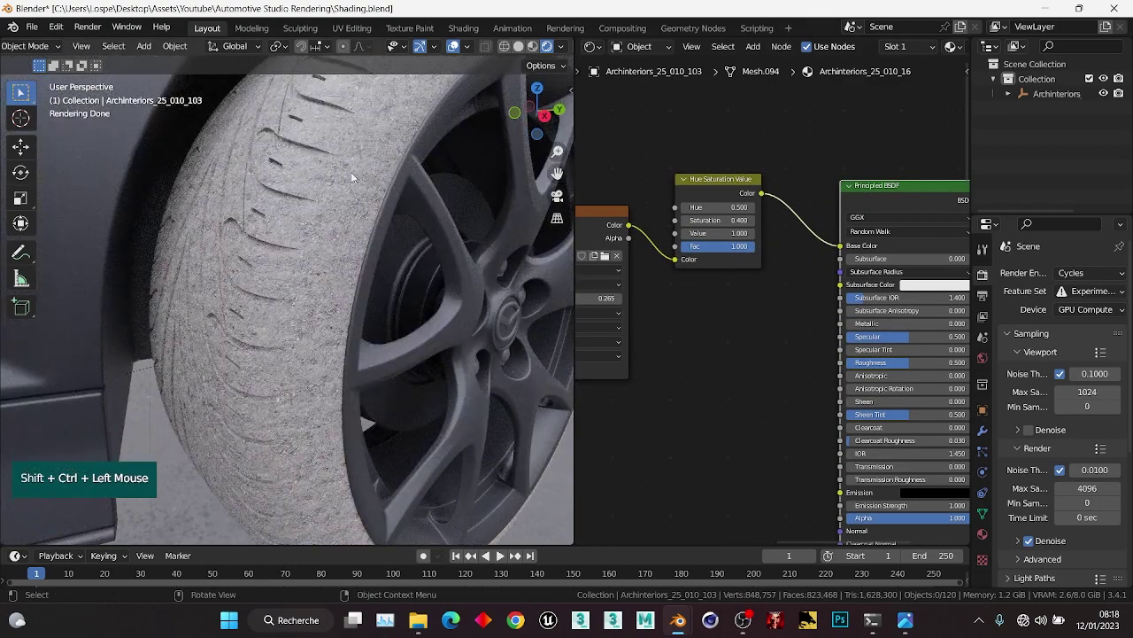
# Duplicate the Hue Saturation Value node with its incoming texture link and place the copy below the original.
pyautogui.scroll(-2, 692, 289)
pyautogui.scroll(1, 816, 234)
pyautogui.moveTo(699, 284); pyautogui.dragTo(822, 234, button='middle')
pyautogui.scroll(-2, 815, 235)
pyautogui.moveTo(730, 307); pyautogui.dragTo(842, 149)
pyautogui.click(850, 226)
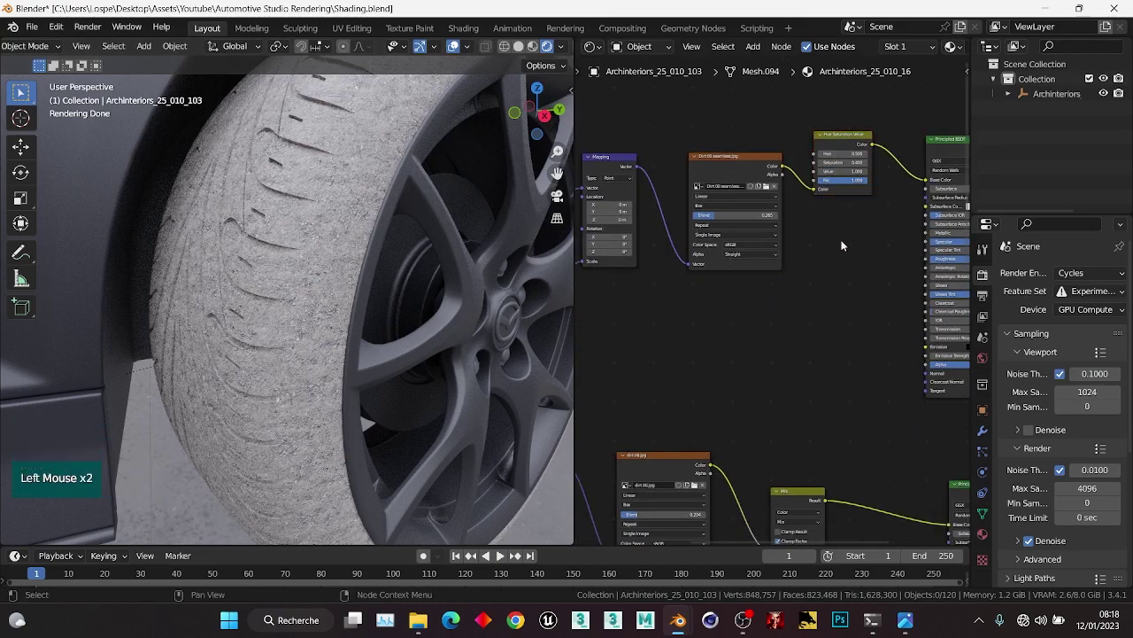
pyautogui.moveTo(864, 229); pyautogui.dragTo(846, 152)
pyautogui.scroll(1, 846, 153)
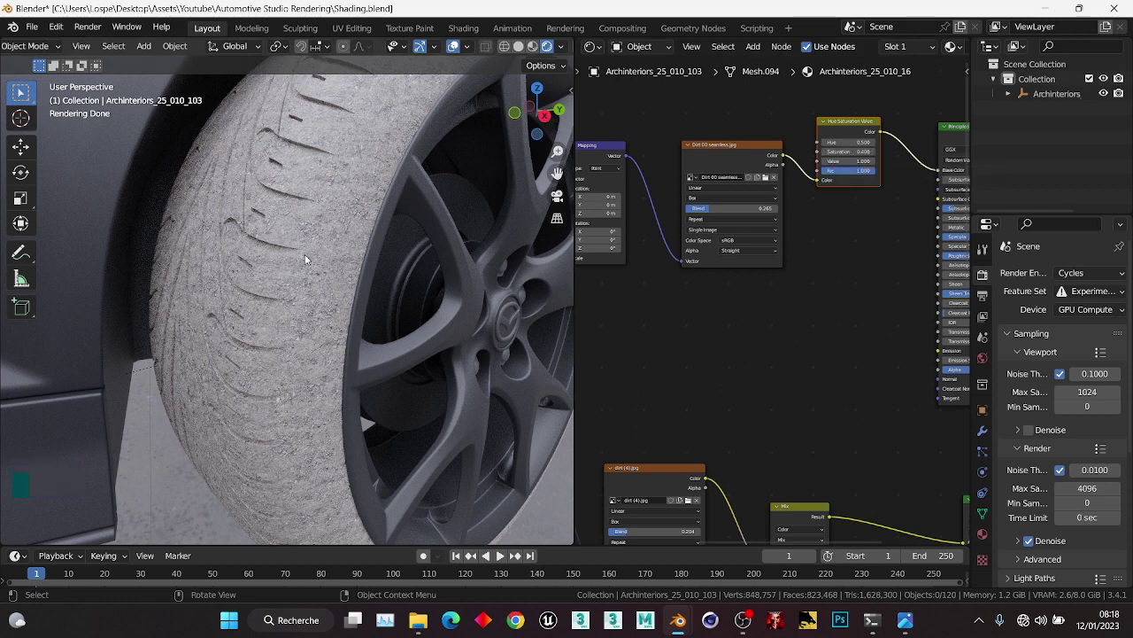
pyautogui.doubleClick(848, 124)
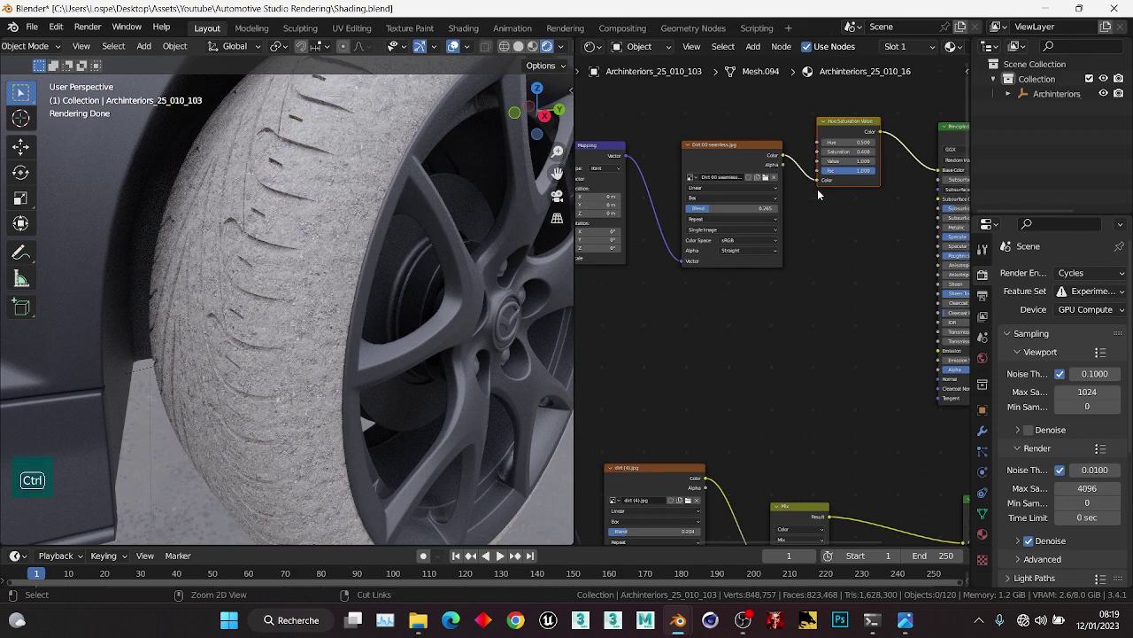
pyautogui.hotkey('ctrl', 'shift', 'd')
pyautogui.click(858, 330)
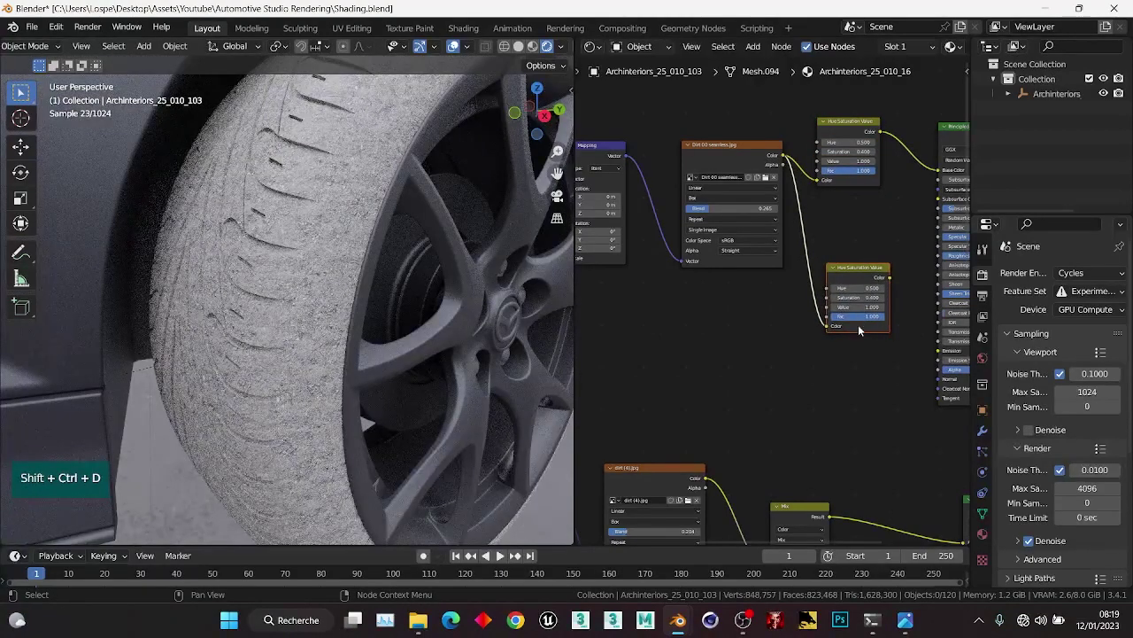
# Set the saturation of the duplicated Hue Saturation Value node to 0.
pyautogui.click(672, 128)
pyautogui.click(714, 145)
pyautogui.click(851, 232)
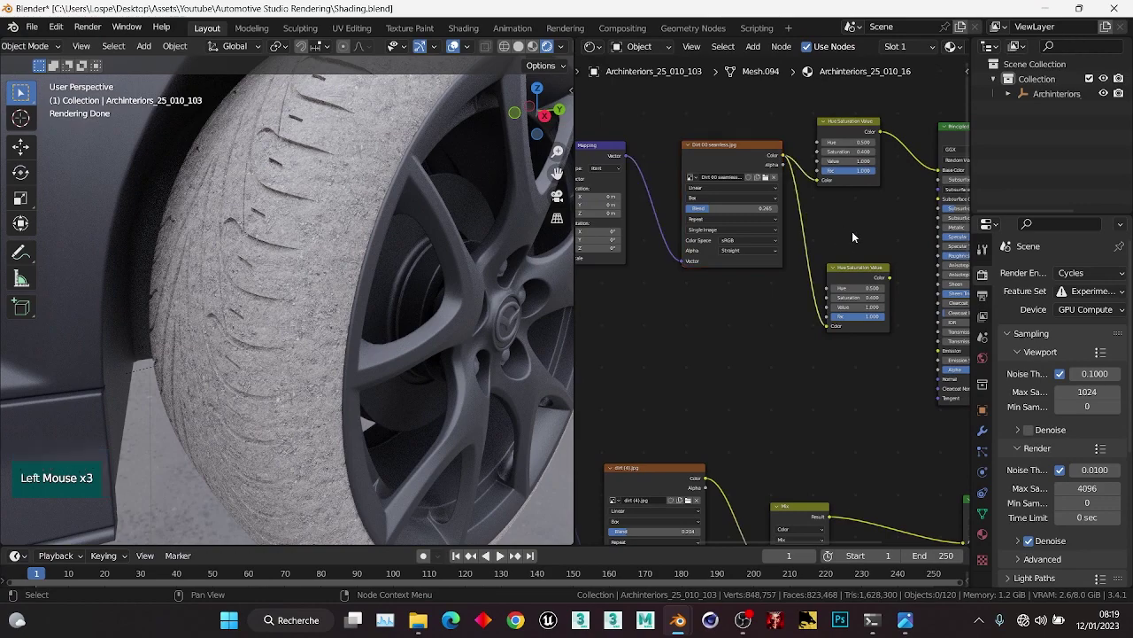
pyautogui.moveTo(852, 238); pyautogui.dragTo(785, 235, button='middle')
pyautogui.scroll(2, 782, 296)
pyautogui.scroll(1, 779, 298)
pyautogui.click(771, 203)
pyautogui.click(812, 252)
pyautogui.moveTo(812, 252); pyautogui.dragTo(804, 260)
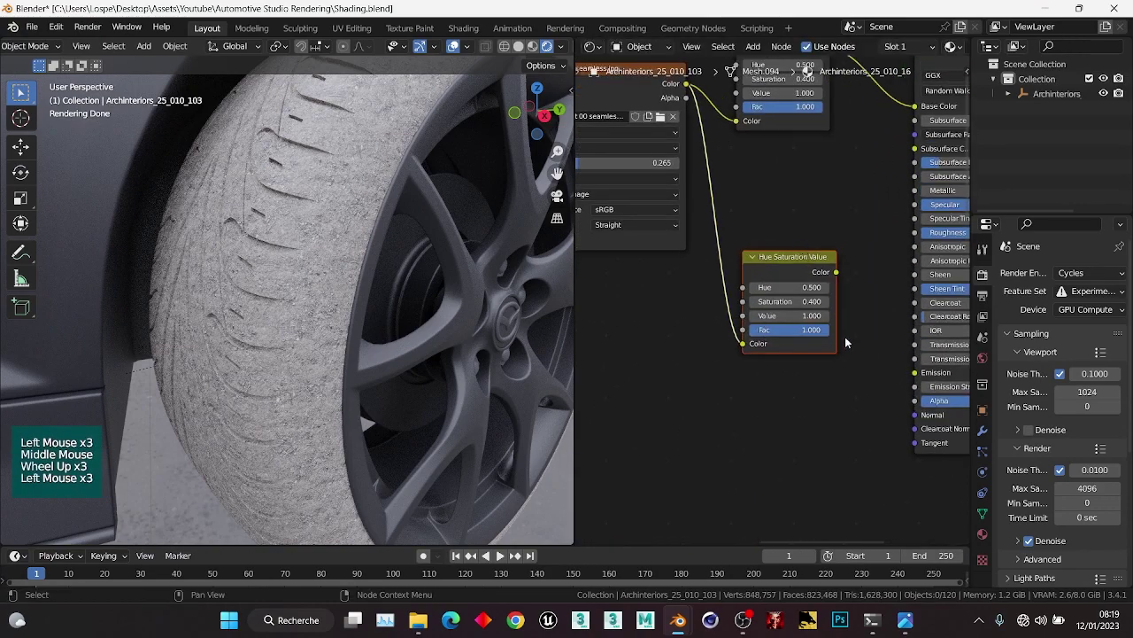
pyautogui.moveTo(809, 285); pyautogui.dragTo(794, 279, button='middle')
pyautogui.scroll(2, 794, 279)
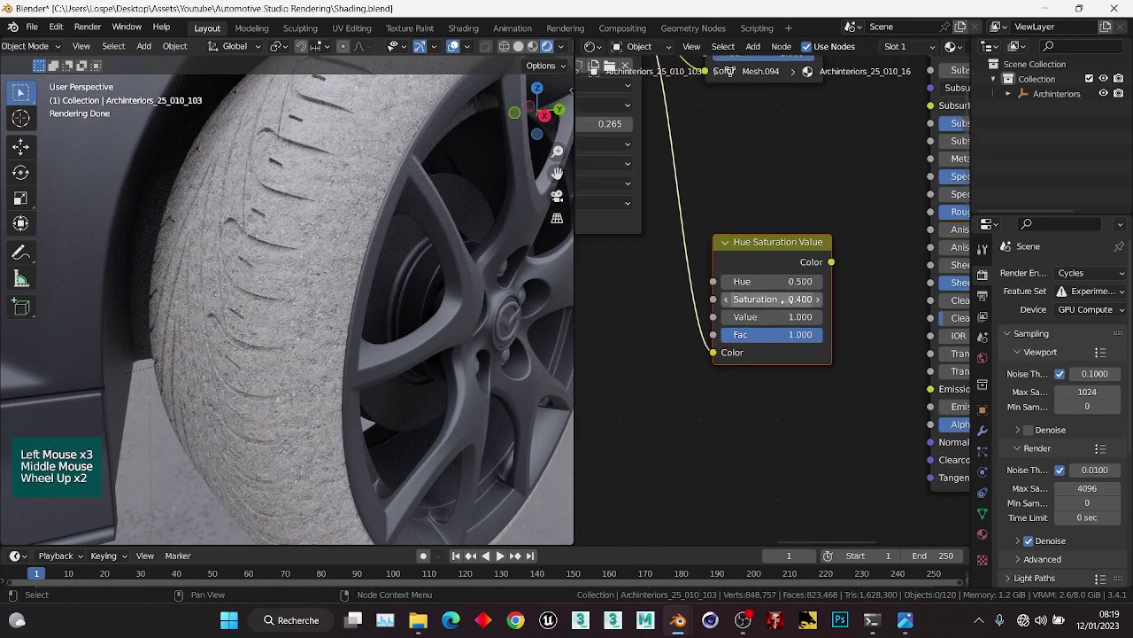
pyautogui.moveTo(771, 299); pyautogui.dragTo(735, 299)
pyautogui.scroll(-2, 772, 301)
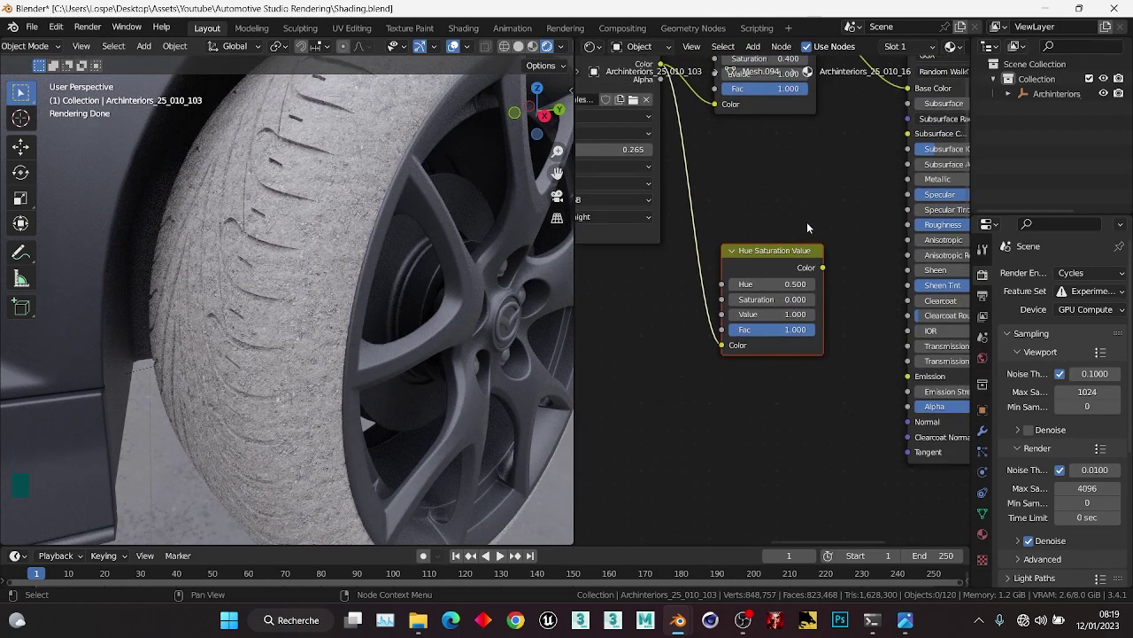
pyautogui.scroll(-2, 807, 228)
pyautogui.moveTo(806, 228); pyautogui.dragTo(859, 223, button='middle')
pyautogui.scroll(-2, 860, 224)
pyautogui.moveTo(718, 162); pyautogui.dragTo(749, 163, button='middle')
pyautogui.scroll(-1, 750, 164)
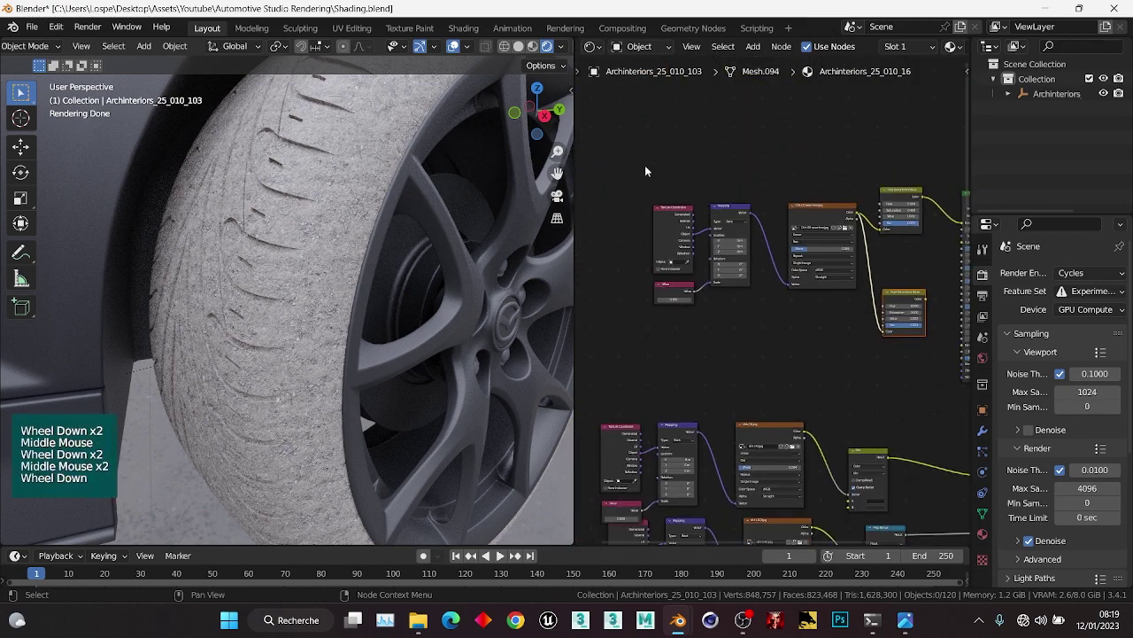
# Rearrange the soil texture nodes and the duplicated Hue Saturation Value node to make room before the dirt shader, and save the file.
pyautogui.moveTo(643, 168); pyautogui.dragTo(841, 329)
pyautogui.press('g')
pyautogui.moveTo(883, 361); pyautogui.dragTo(744, 313, button='middle')
pyautogui.scroll(2, 744, 314)
pyautogui.click(771, 231)
pyautogui.press('g')
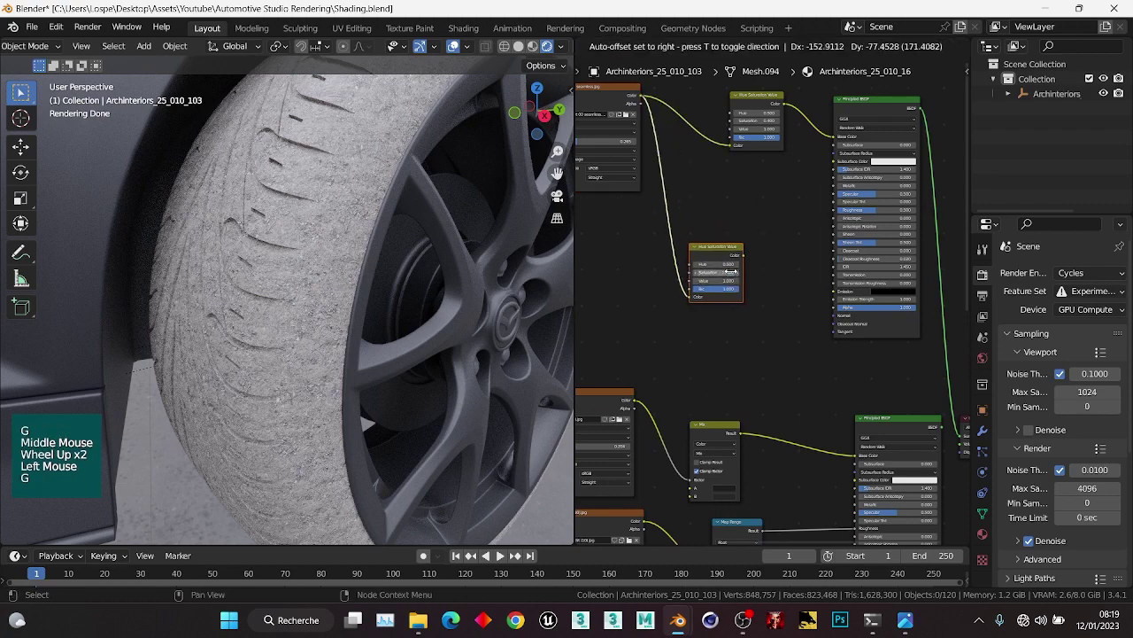
pyautogui.click(719, 255)
pyautogui.hotkey('ctrl', 's')
# Add a Bump node beside the duplicated Hue Saturation Value node and connect that node's Color to the Bump Height.
pyautogui.scroll(2, 759, 236)
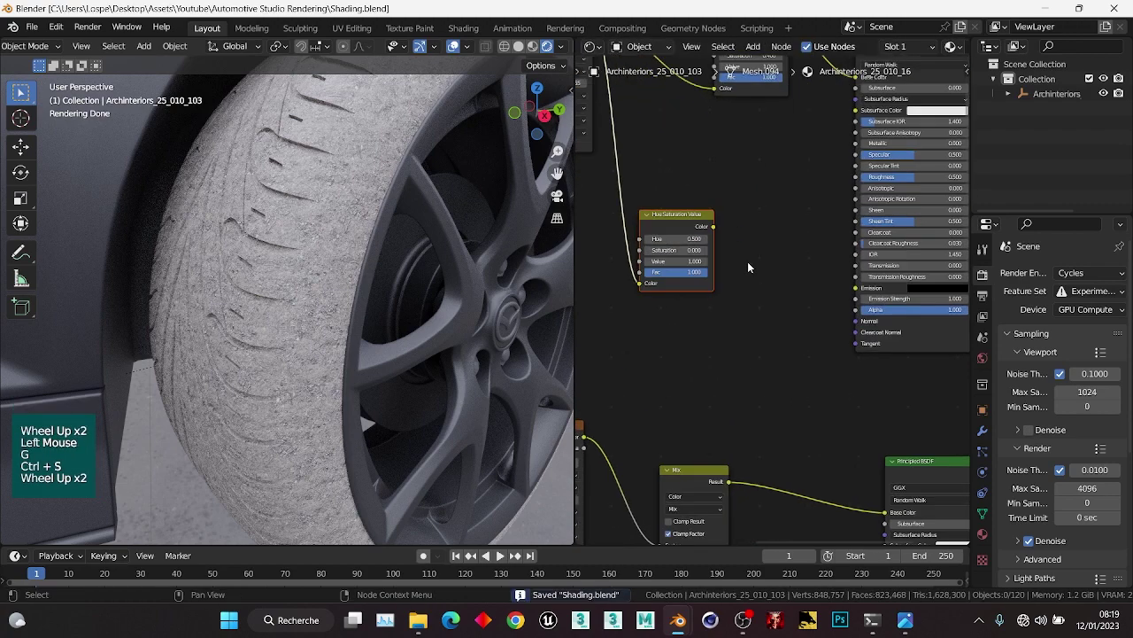
pyautogui.click(752, 259)
pyautogui.hotkey('ctrl', 'a')
pyautogui.write('bump')
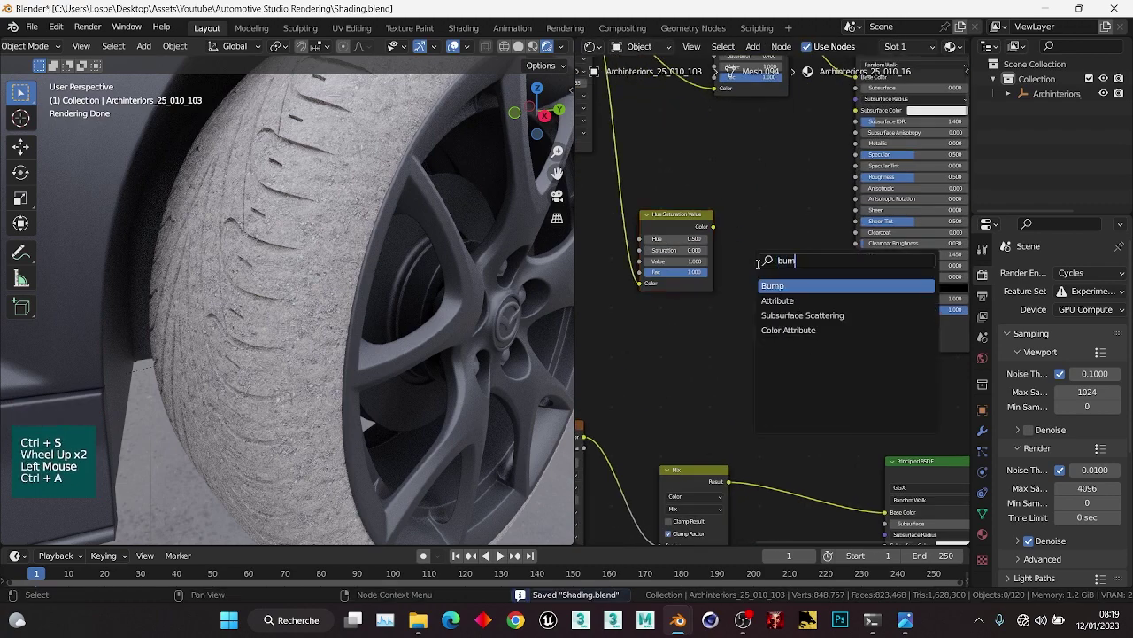
pyautogui.press('Return')
pyautogui.scroll(2, 732, 253)
pyautogui.moveTo(698, 207); pyautogui.dragTo(739, 281)
pyautogui.moveTo(768, 319); pyautogui.dragTo(709, 311, button='middle')
pyautogui.scroll(1, 775, 213)
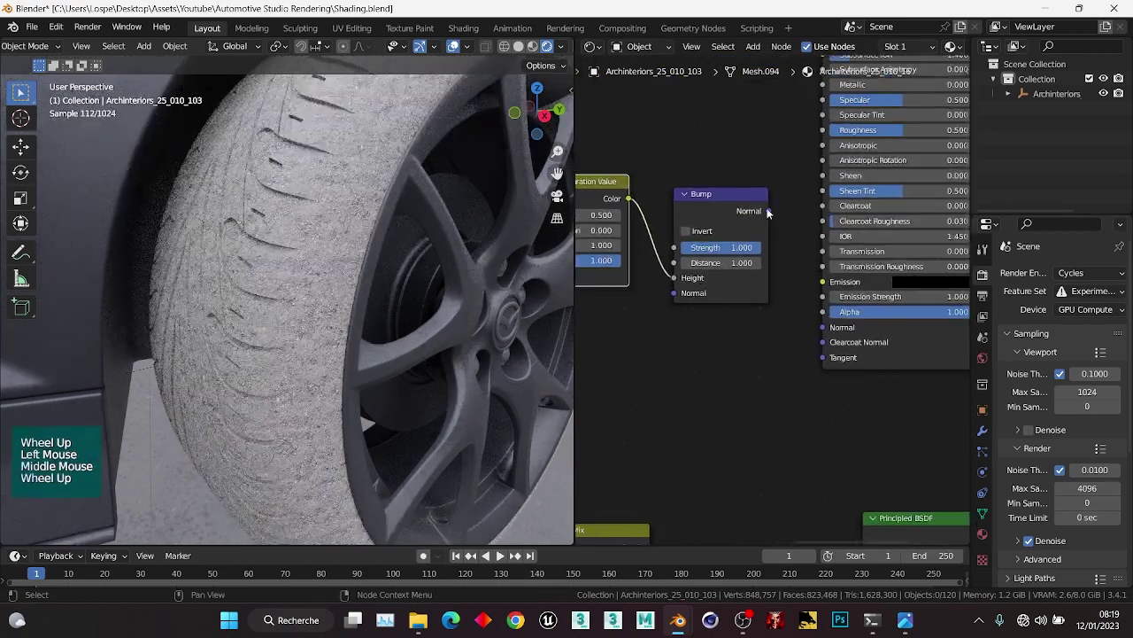
# Connect the Bump node's Normal to the dirt Principled BSDF's Normal and preview the dirt shader on the tyre.
pyautogui.moveTo(769, 212); pyautogui.dragTo(815, 326)
pyautogui.scroll(-2, 814, 325)
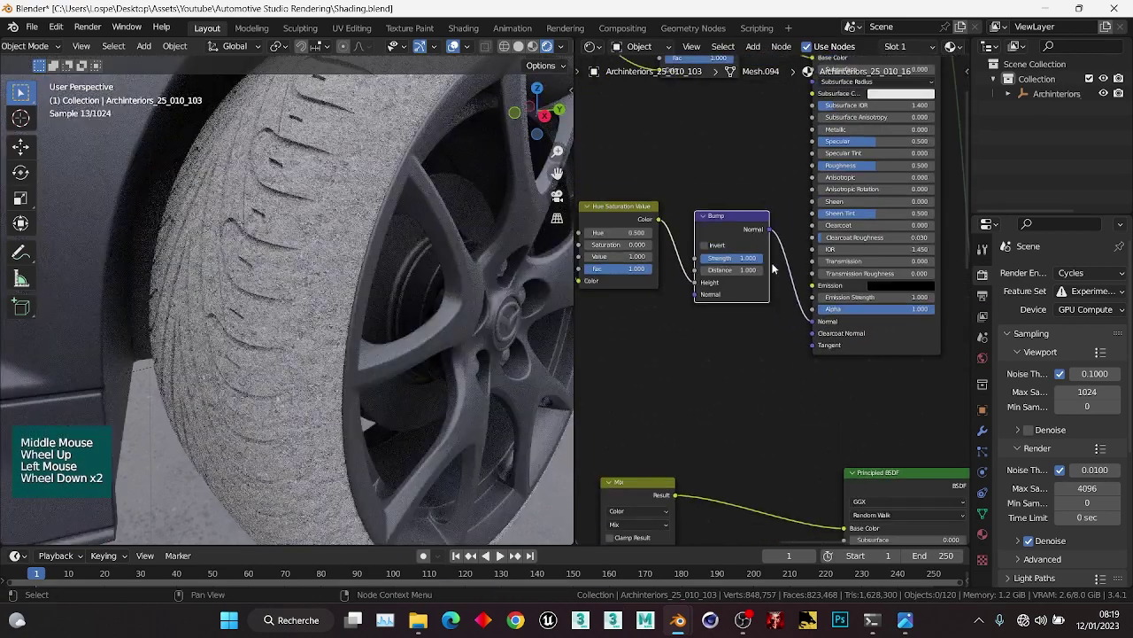
pyautogui.moveTo(684, 124); pyautogui.dragTo(816, 186, button='middle')
pyautogui.keyDown('ctrl'); pyautogui.keyDown('shift'); pyautogui.click(813, 176); pyautogui.keyUp('shift'); pyautogui.keyUp('ctrl')
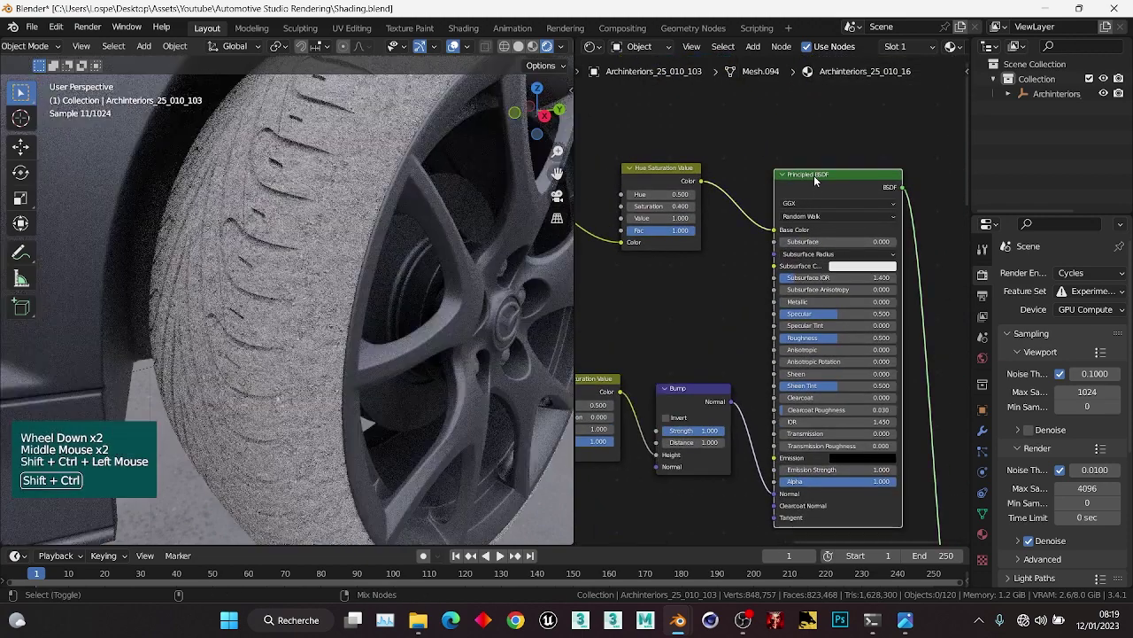
pyautogui.scroll(-2, 771, 302)
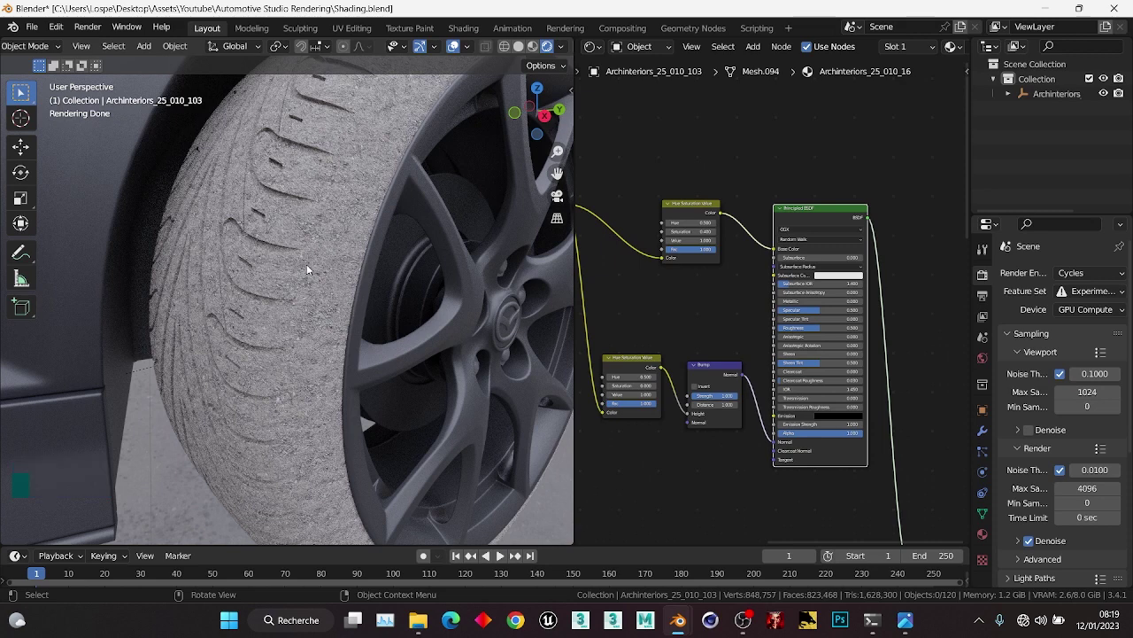
# Compare the rubber and dirt Principled shaders on the whole wheel by previewing each one in turn.
pyautogui.scroll(-3, 767, 275)
pyautogui.moveTo(739, 315); pyautogui.dragTo(799, 224, button='middle')
pyautogui.scroll(-1, 315, 335)
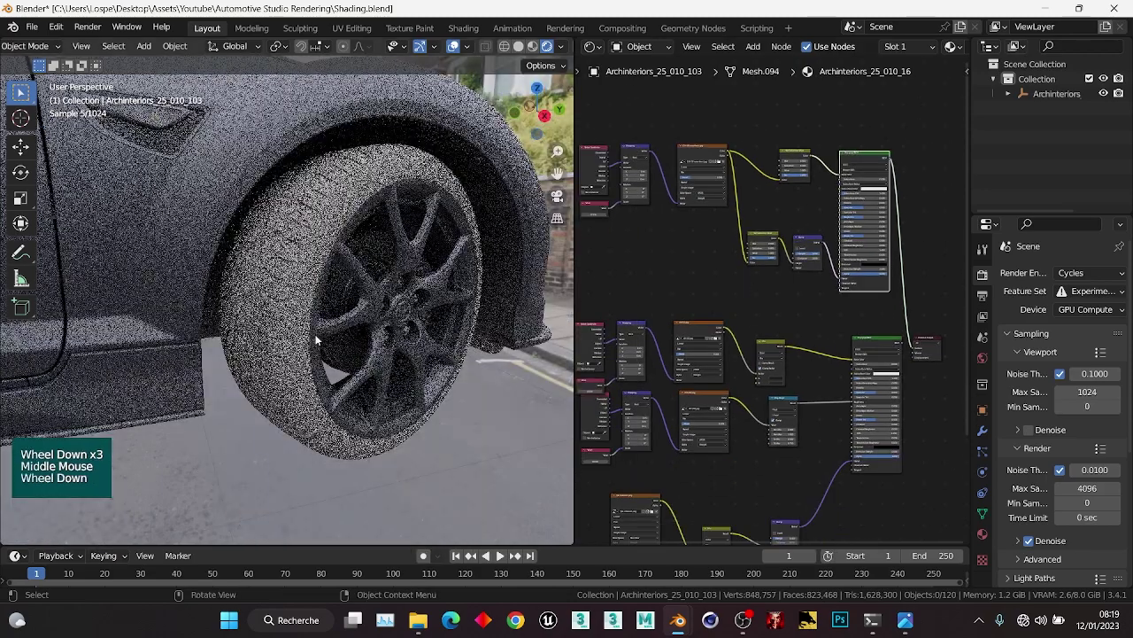
pyautogui.scroll(1, 317, 310)
pyautogui.moveTo(315, 338); pyautogui.dragTo(336, 274, button='middle')
pyautogui.scroll(-1, 315, 292)
pyautogui.moveTo(797, 292); pyautogui.dragTo(806, 180, button='middle')
pyautogui.scroll(2, 842, 270)
pyautogui.keyDown('ctrl'); pyautogui.keyDown('shift'); pyautogui.click(785, 262); pyautogui.keyUp('shift'); pyautogui.keyUp('ctrl')
pyautogui.scroll(-1, 785, 262)
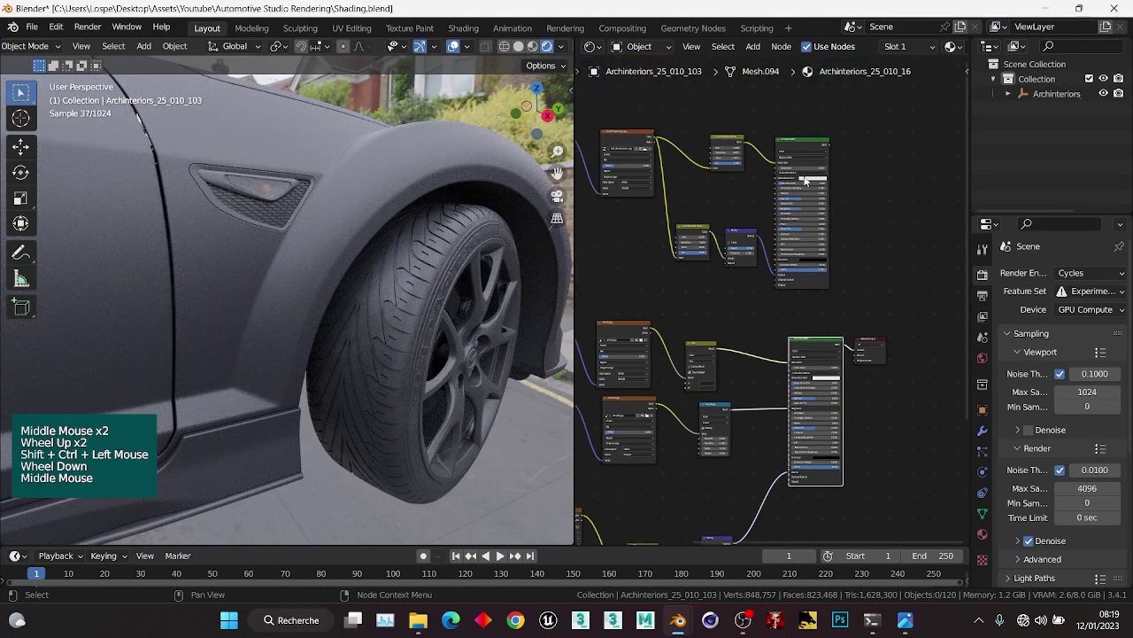
pyautogui.keyDown('ctrl'); pyautogui.keyDown('shift'); pyautogui.click(795, 142); pyautogui.keyUp('shift'); pyautogui.keyUp('ctrl')
pyautogui.moveTo(736, 309); pyautogui.dragTo(823, 291, button='middle')
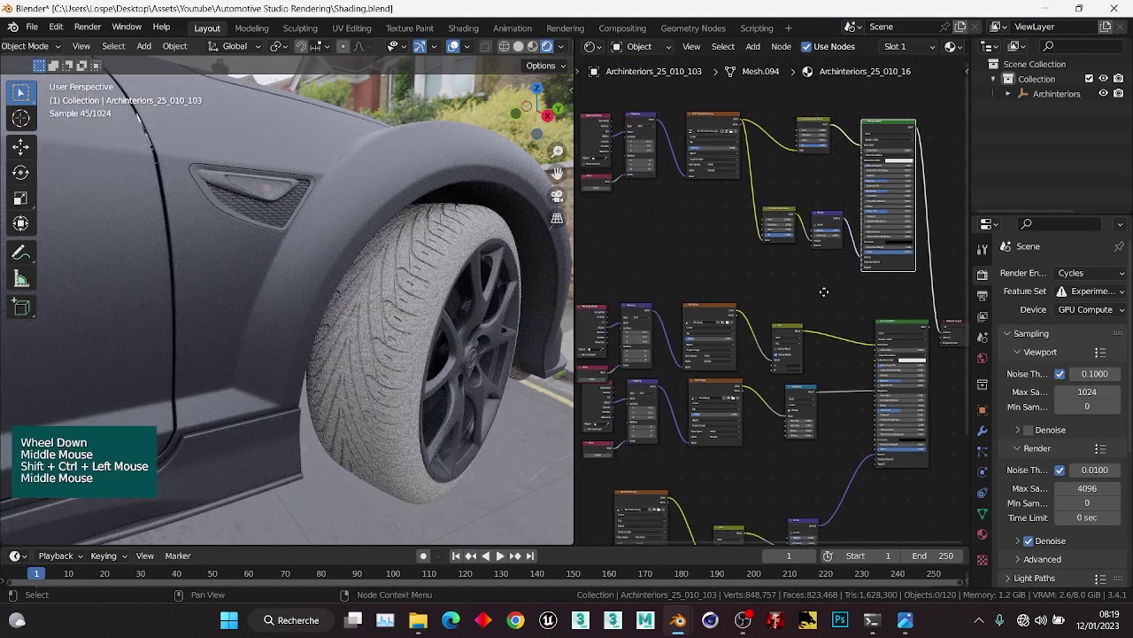
pyautogui.scroll(1, 799, 277)
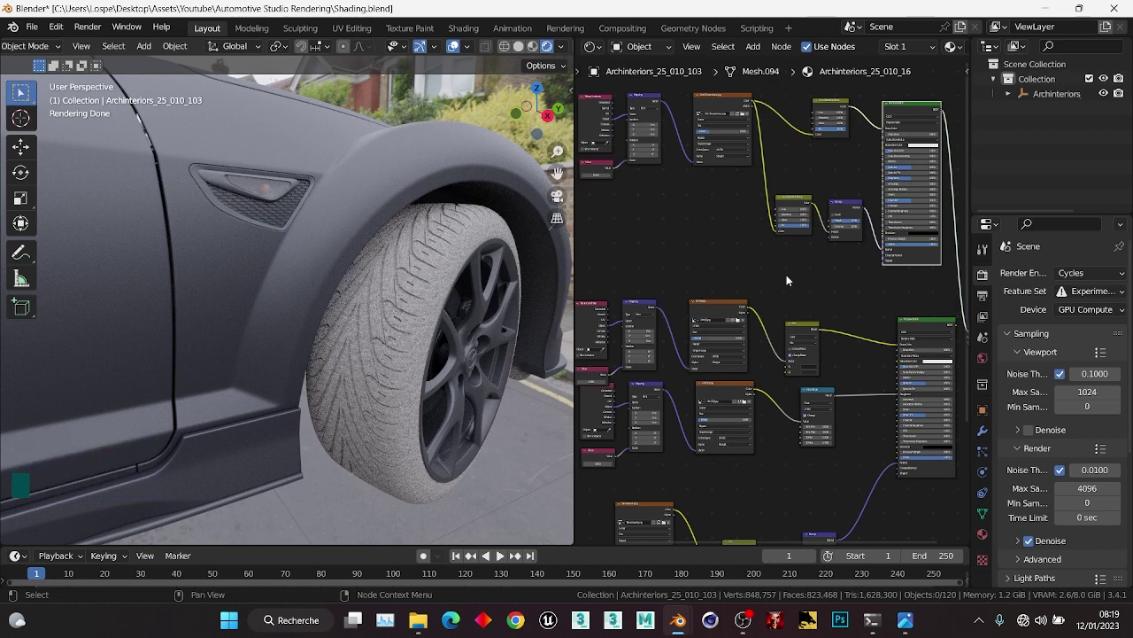
# Add a Gradient Texture node between the dirt and rubber node groups and preview it on the tyre.
pyautogui.click(708, 258)
pyautogui.hotkey('ctrl', 'a')
pyautogui.write('grad')
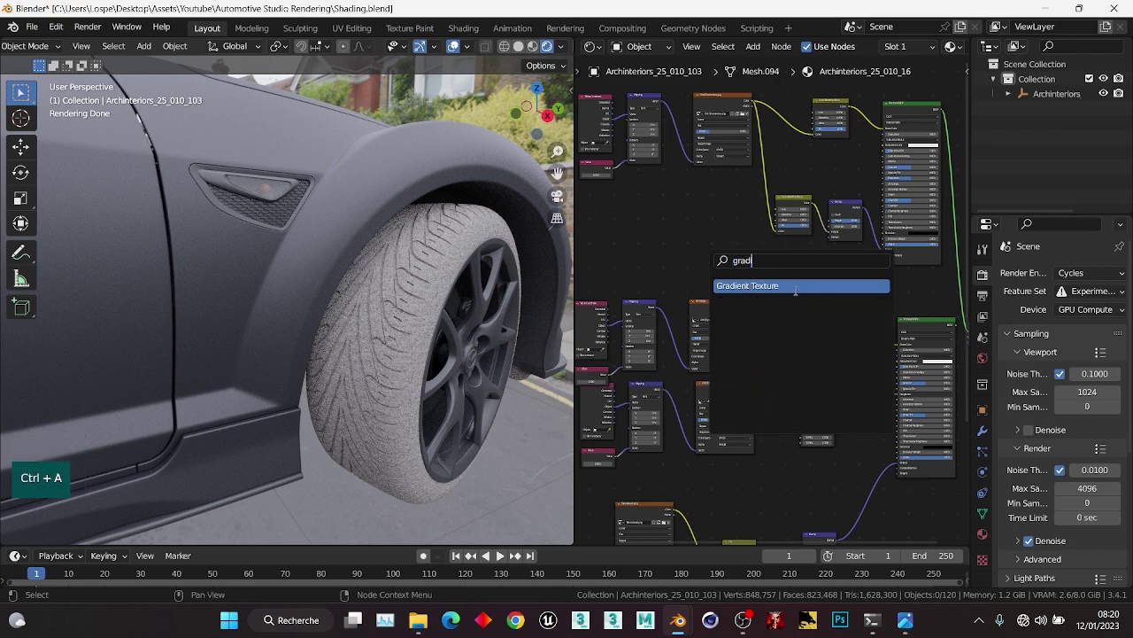
pyautogui.press('Return')
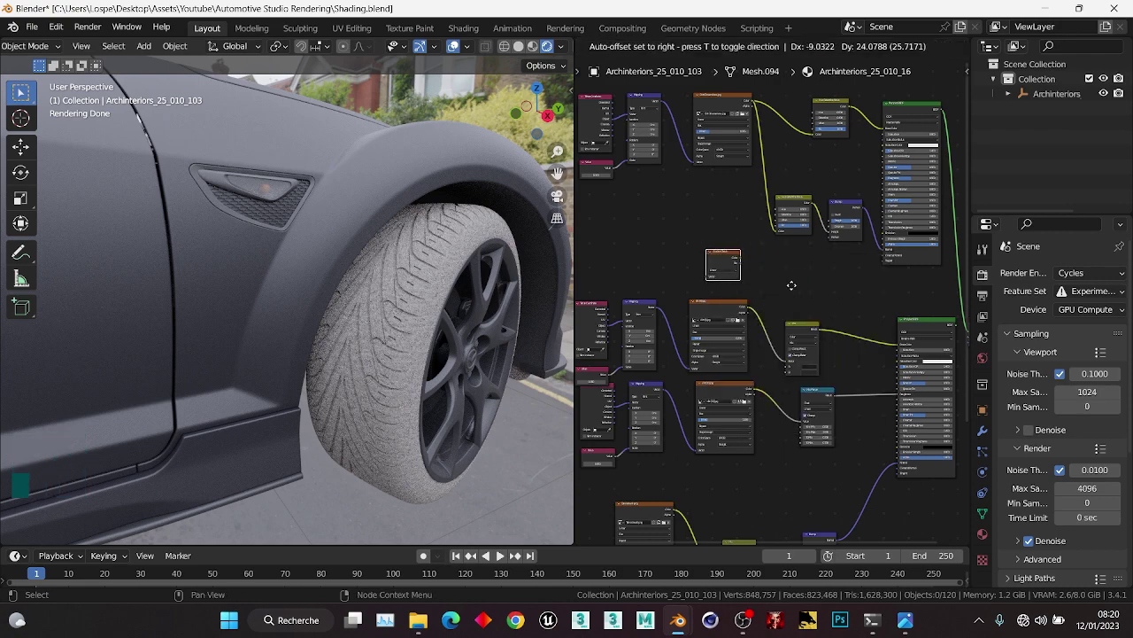
pyautogui.click(715, 253)
pyautogui.keyDown('ctrl'); pyautogui.keyDown('shift'); pyautogui.click(715, 253); pyautogui.keyUp('shift'); pyautogui.keyUp('ctrl')
pyautogui.scroll(-1, 408, 306)
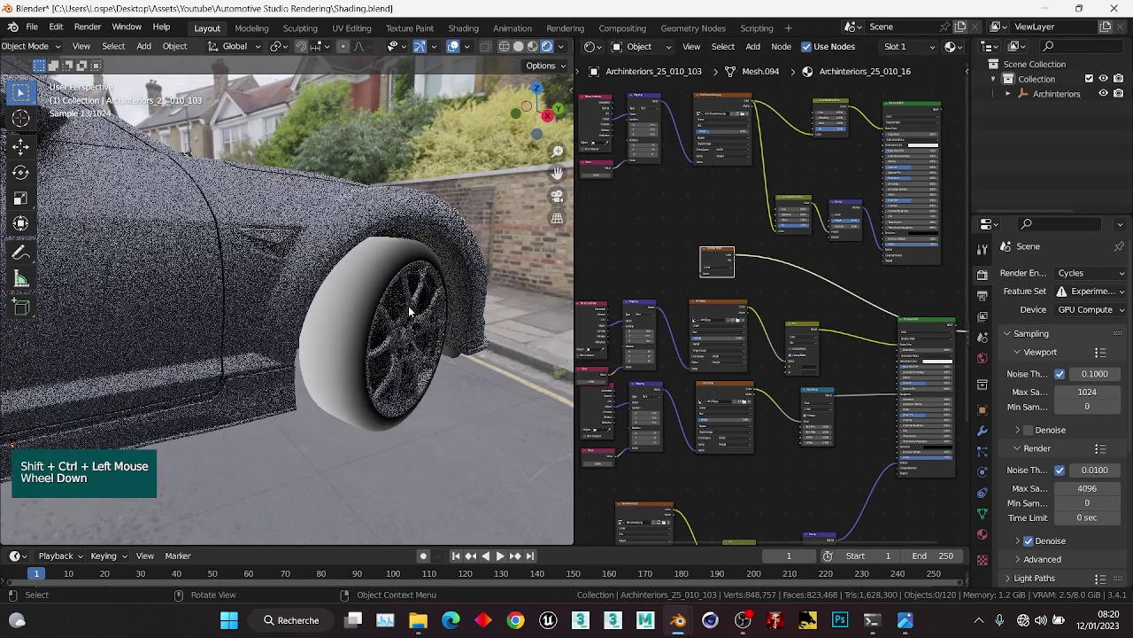
pyautogui.scroll(2, 439, 279)
pyautogui.moveTo(408, 306); pyautogui.dragTo(375, 271, button='middle')
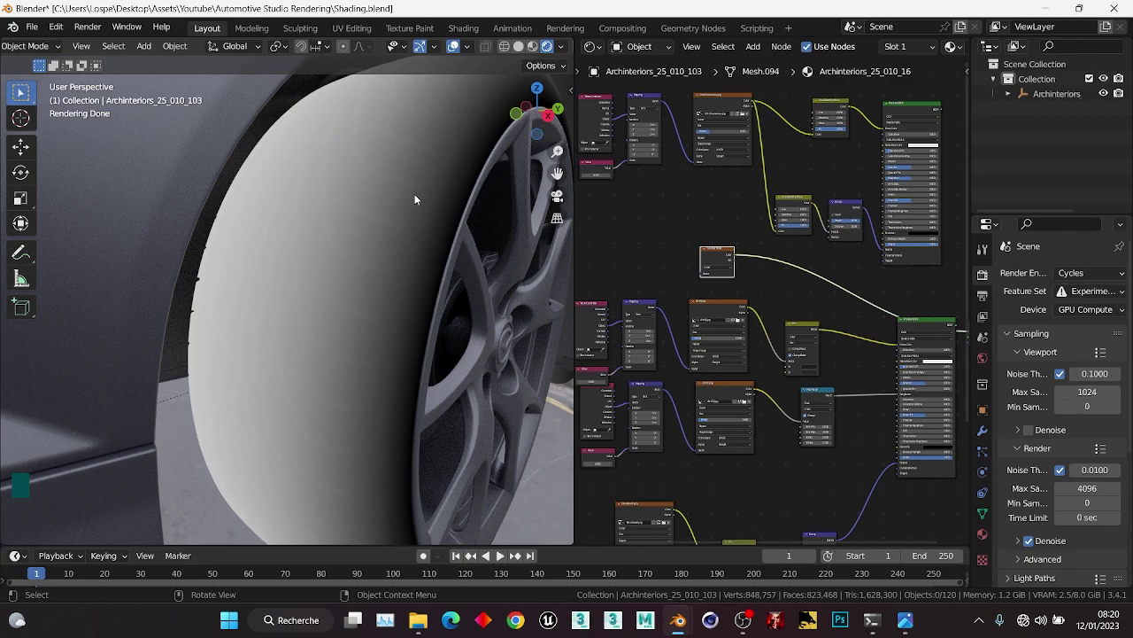
# Add Texture Coordinate and Mapping nodes to the Gradient Texture and try a Z rotation of 90°.
pyautogui.scroll(3, 753, 273)
pyautogui.moveTo(647, 186); pyautogui.dragTo(677, 226)
pyautogui.hotkey('ctrl', 't')
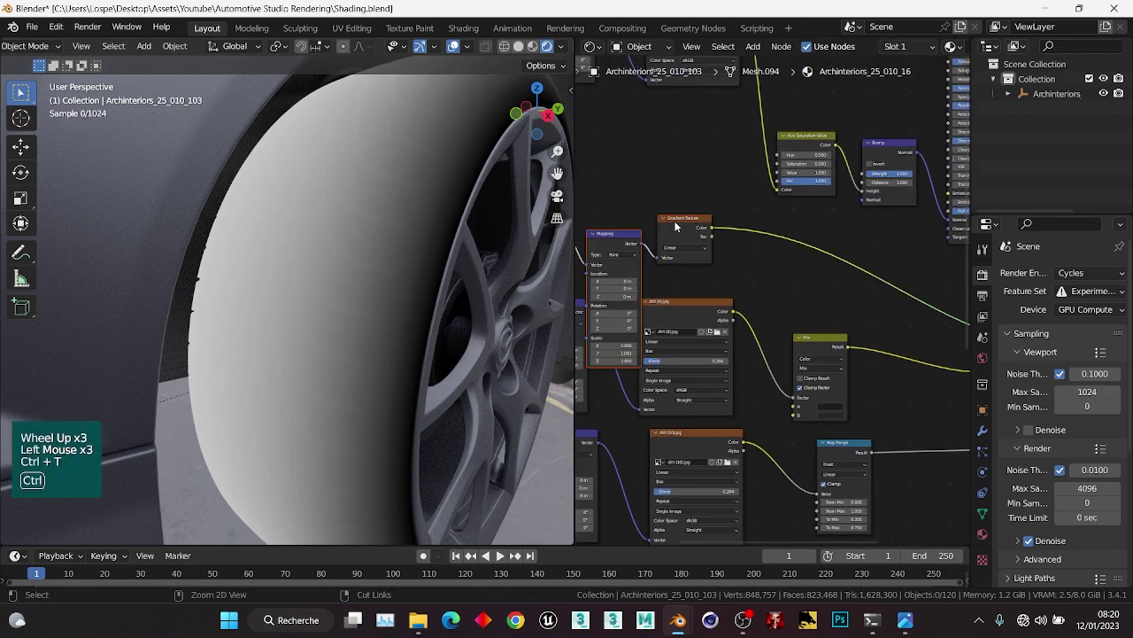
pyautogui.moveTo(676, 227); pyautogui.dragTo(719, 210, button='middle')
pyautogui.scroll(2, 662, 311)
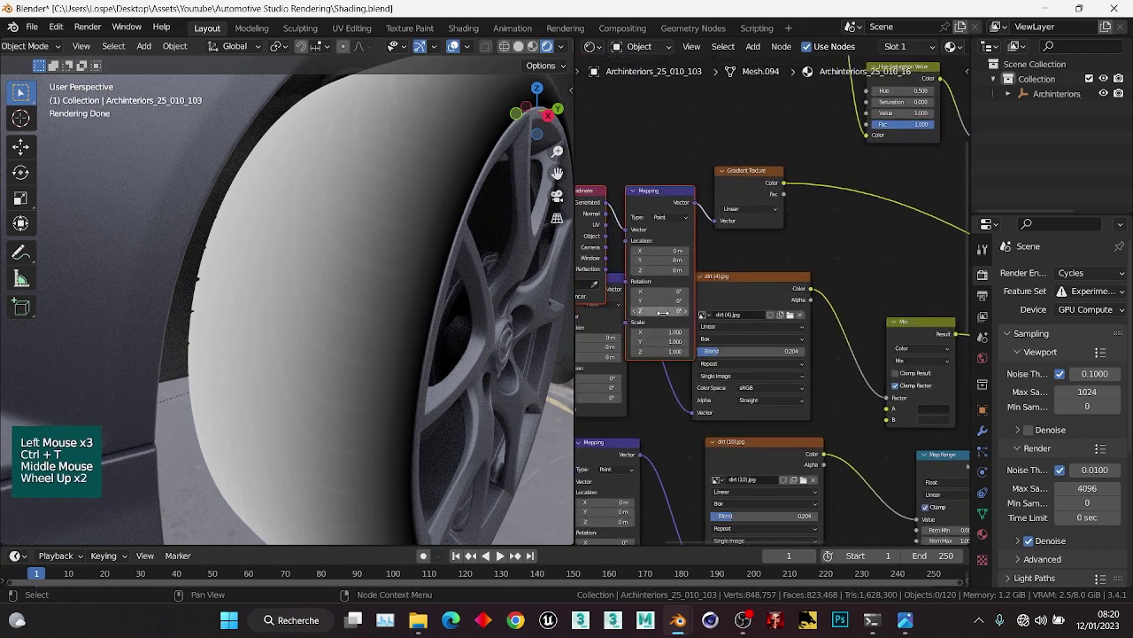
pyautogui.click(665, 312)
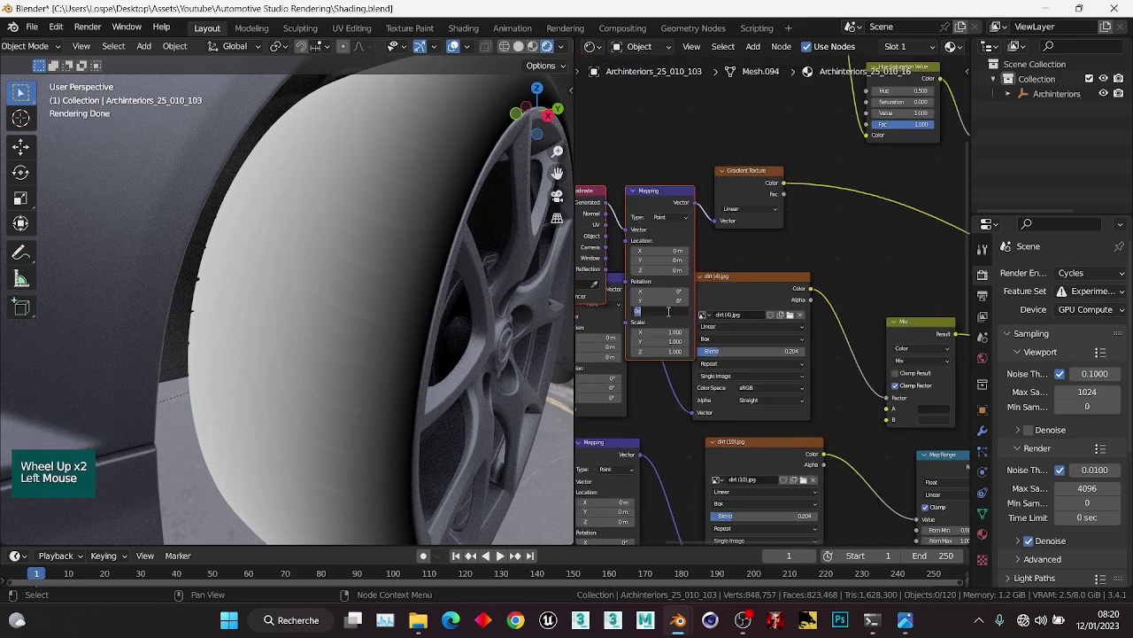
pyautogui.write('90')
pyautogui.press('Return')
# Reset the gradient mapping's Z rotation to 0, then delete the Gradient Texture's Mapping and Texture Coordinate nodes.
pyautogui.doubleClick(666, 311)
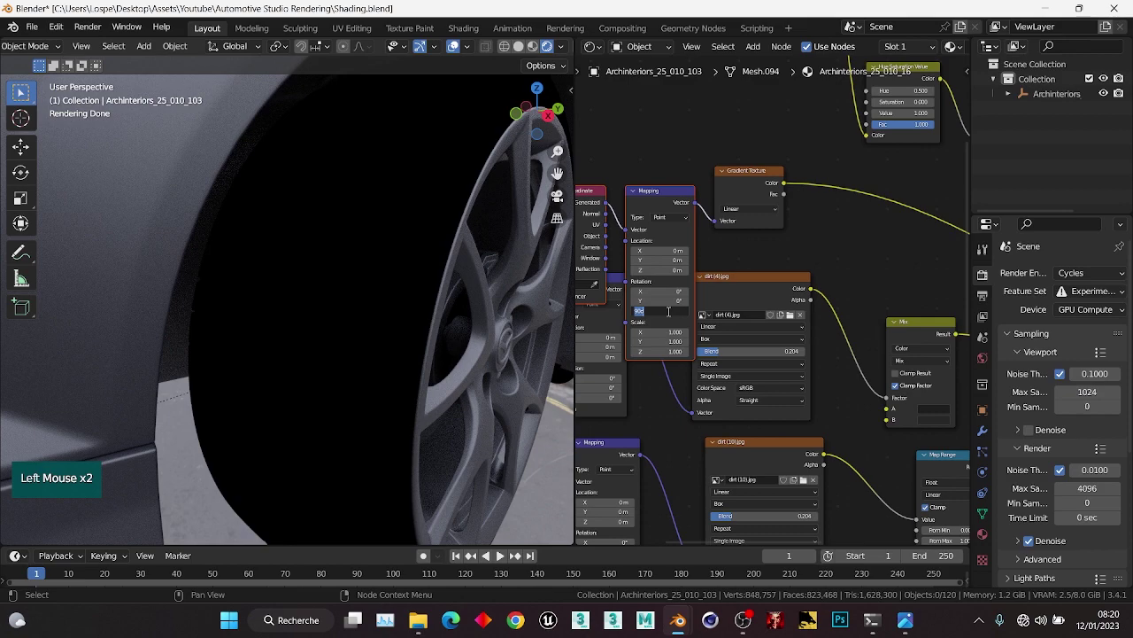
pyautogui.write('0')
pyautogui.press('Return')
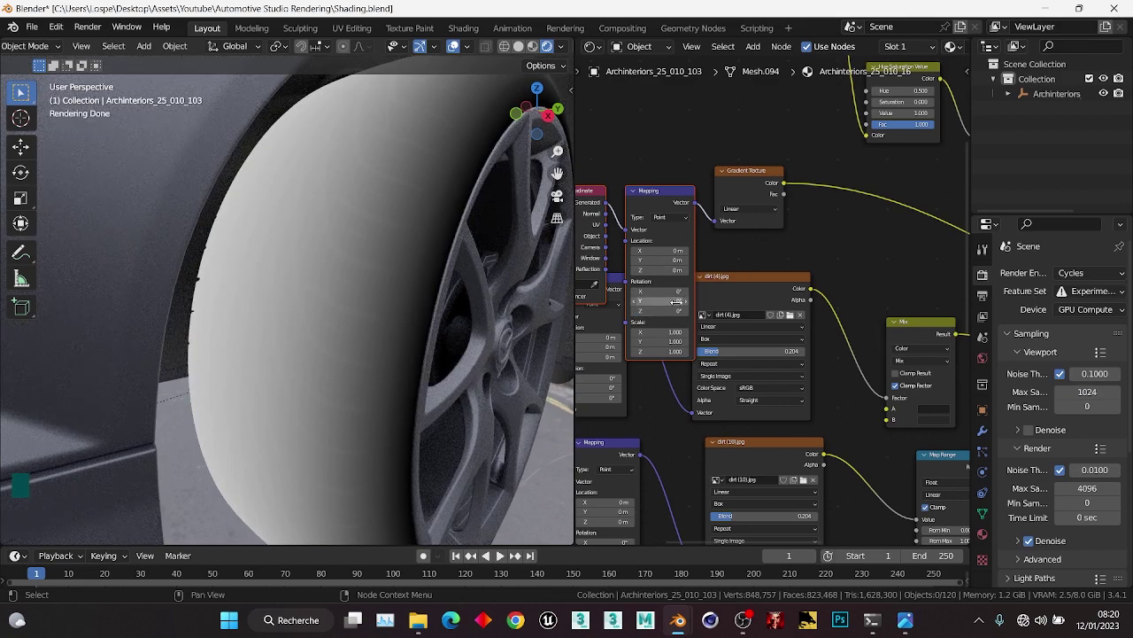
pyautogui.moveTo(675, 301); pyautogui.dragTo(638, 290)
pyautogui.scroll(-2, 708, 193)
pyautogui.moveTo(708, 193); pyautogui.dragTo(763, 191, button='middle')
pyautogui.moveTo(651, 197); pyautogui.dragTo(762, 260)
pyautogui.press('x')
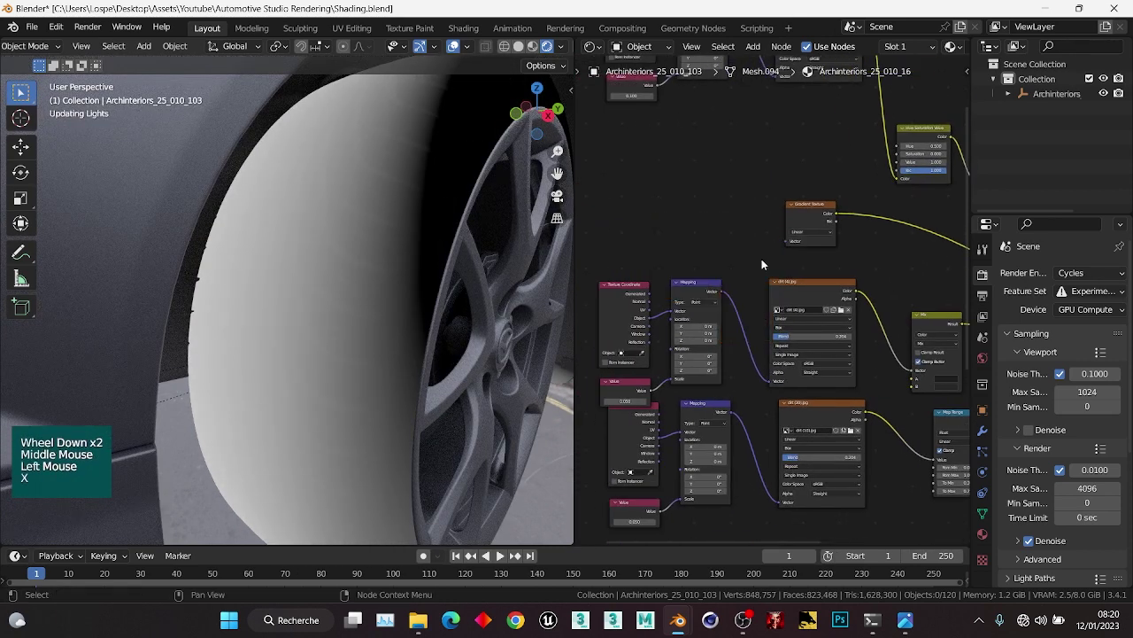
# Save the file and insert a ColorRamp node on the Gradient Texture's colour output link.
pyautogui.scroll(2, 815, 255)
pyautogui.moveTo(873, 237); pyautogui.dragTo(812, 199, button='middle')
pyautogui.scroll(1, 812, 199)
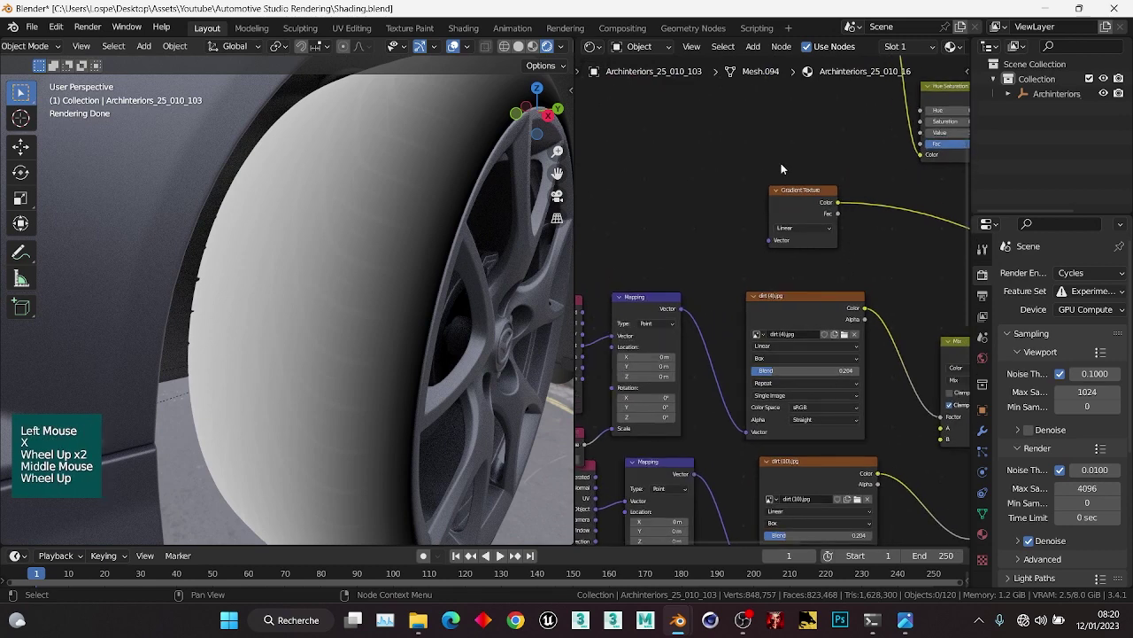
pyautogui.hotkey('ctrl', 's')
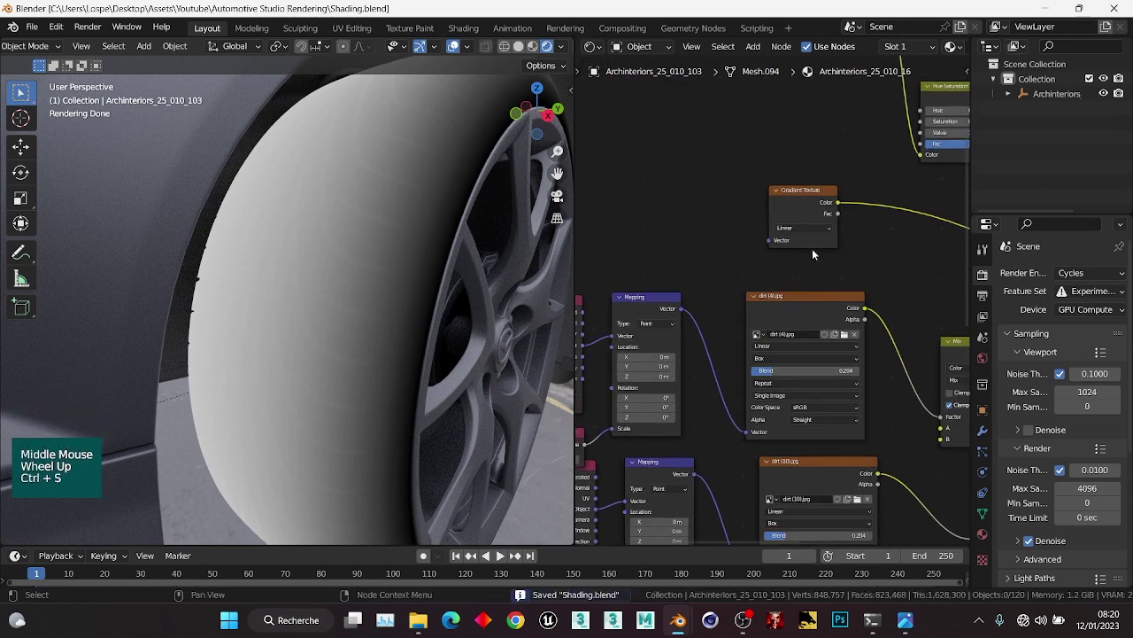
pyautogui.click(827, 235)
pyautogui.hotkey('ctrl', 'a')
pyautogui.write('colo')
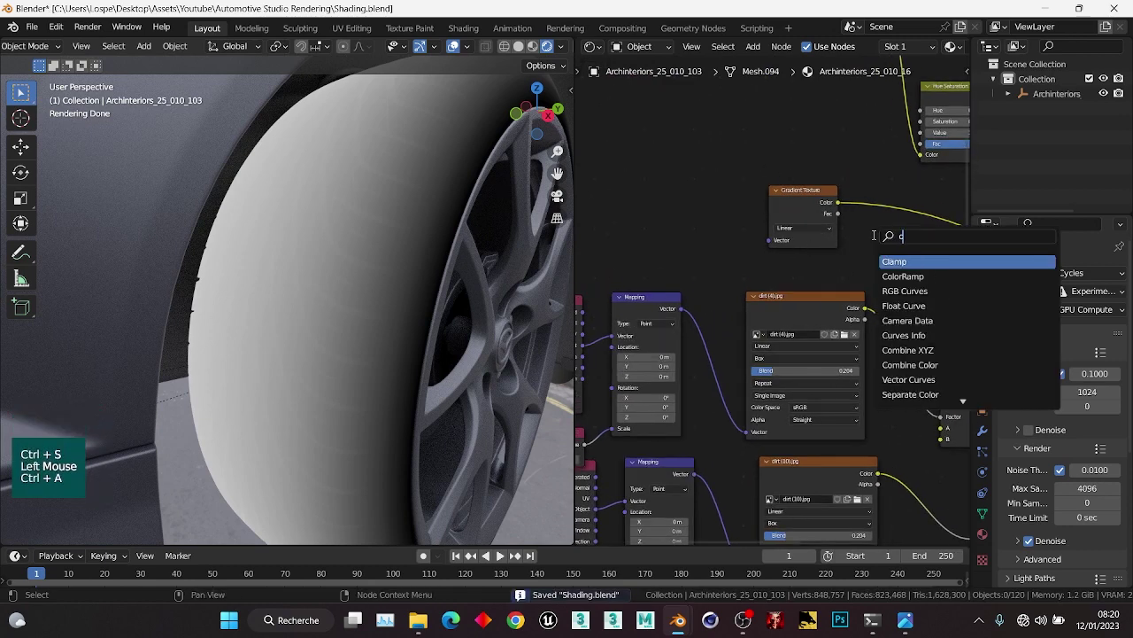
pyautogui.click(922, 261)
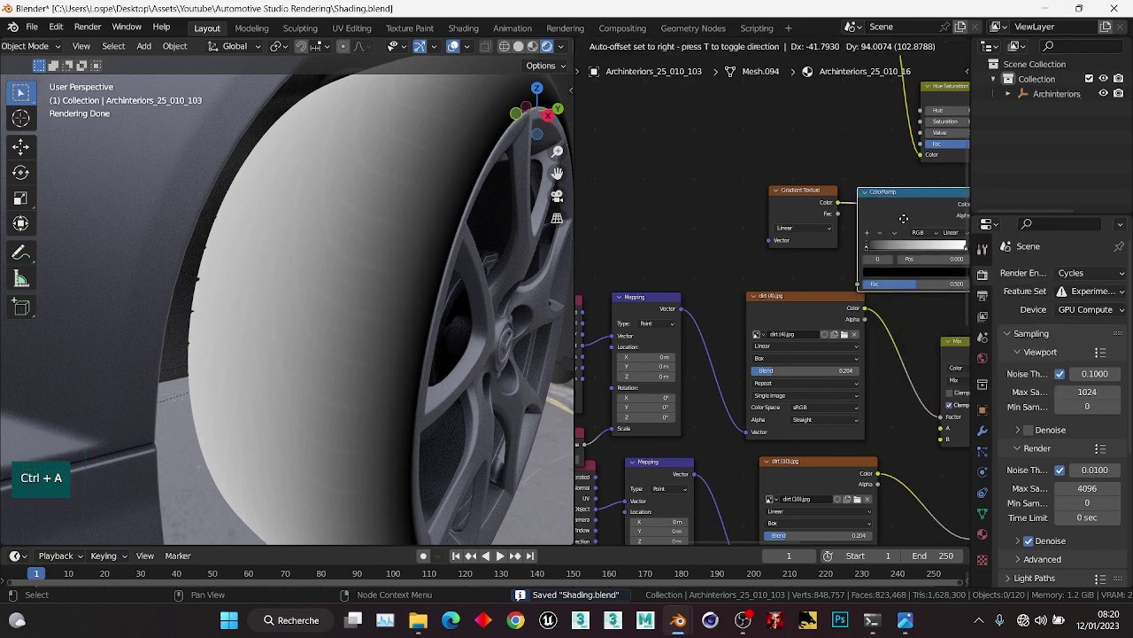
pyautogui.scroll(-4, 837, 221)
pyautogui.moveTo(837, 222); pyautogui.dragTo(705, 262, button='middle')
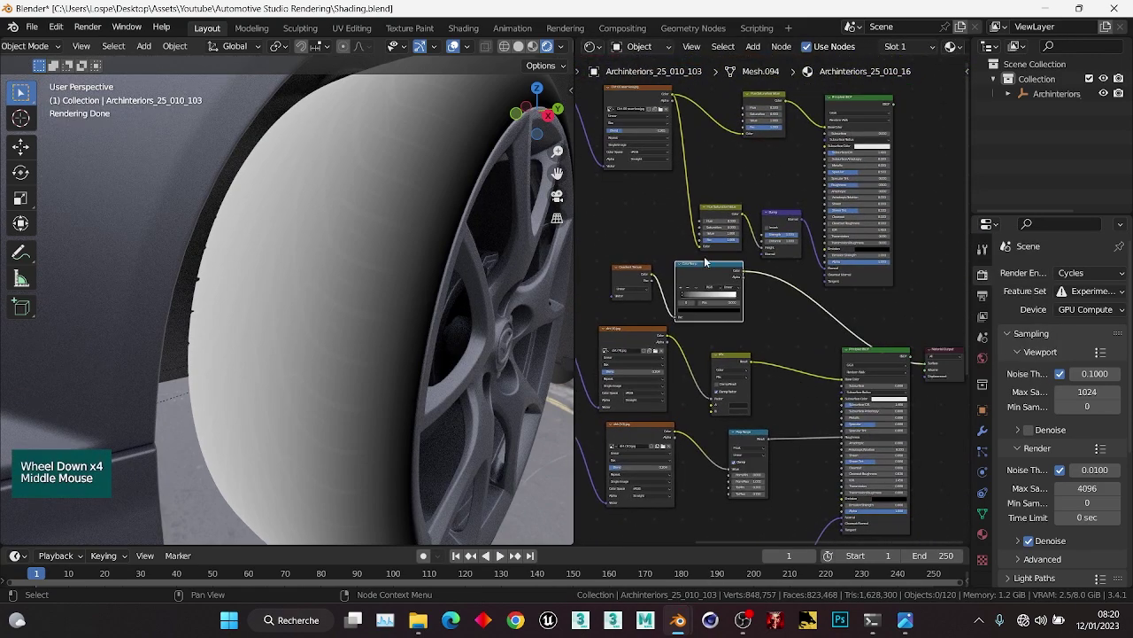
# Move the dirt shader nodes up and place the Gradient Texture and ColorRamp in the gap between the dirt and rubber groups.
pyautogui.scroll(-4, 684, 152)
pyautogui.moveTo(684, 152); pyautogui.dragTo(664, 168, button='middle')
pyautogui.moveTo(651, 164); pyautogui.dragTo(889, 278)
pyautogui.press('g')
pyautogui.click(873, 240)
pyautogui.moveTo(695, 268); pyautogui.dragTo(784, 302)
pyautogui.press('g')
pyautogui.click(773, 277)
pyautogui.scroll(4, 778, 286)
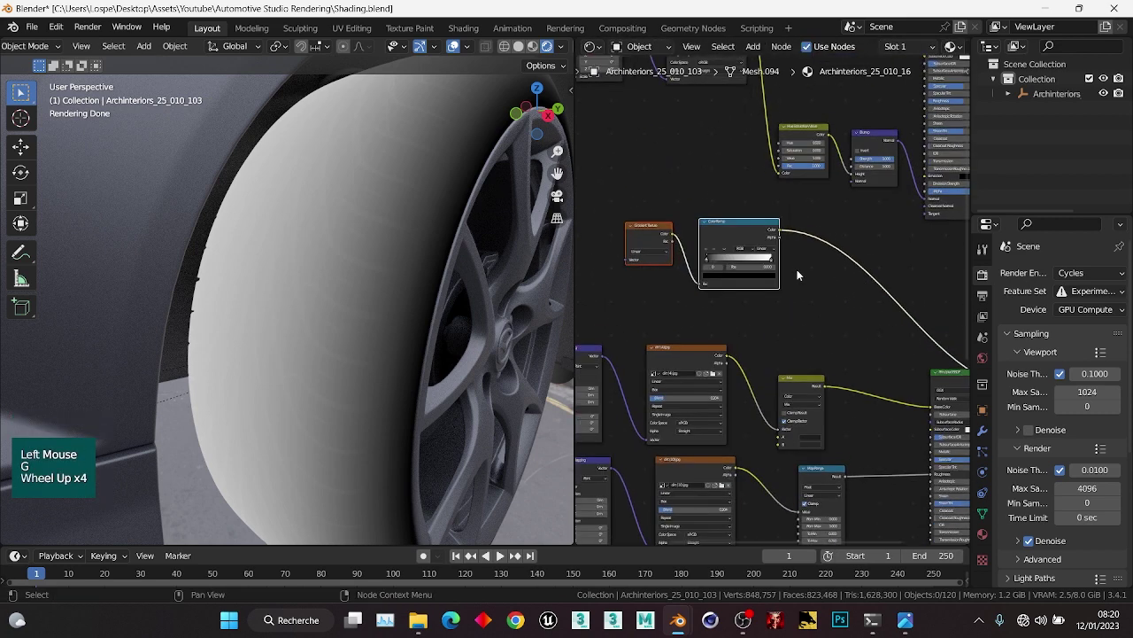
# Darken the ColorRamp's white end stop to black with a value of 0.
pyautogui.moveTo(797, 269); pyautogui.dragTo(819, 276, button='middle')
pyautogui.click(703, 302)
pyautogui.scroll(3, 702, 301)
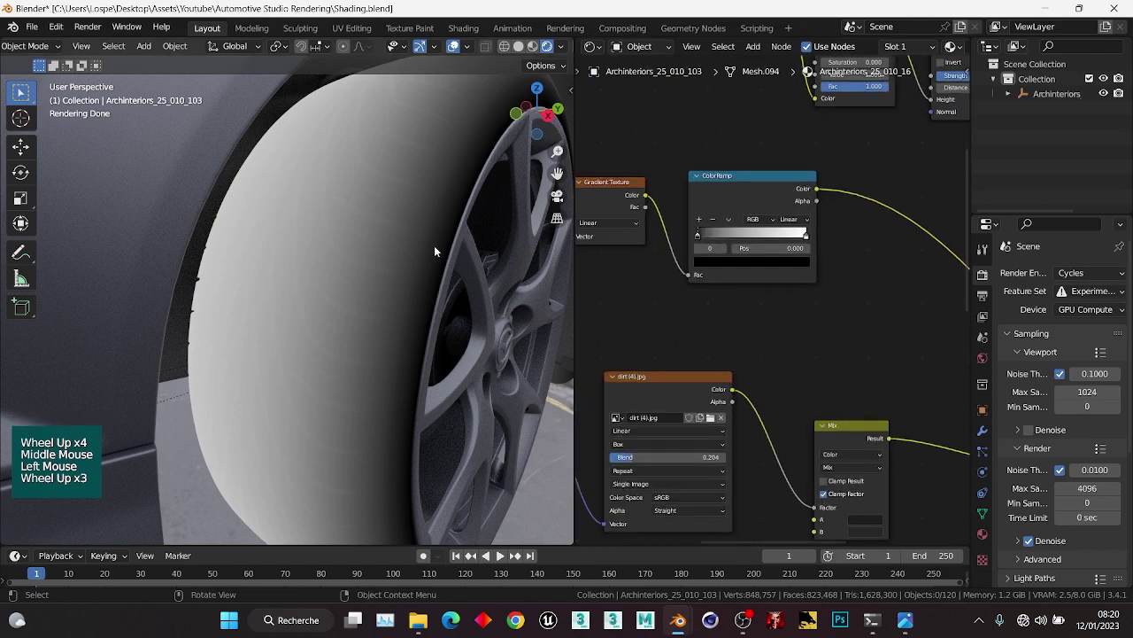
pyautogui.moveTo(434, 251); pyautogui.dragTo(356, 219, button='middle')
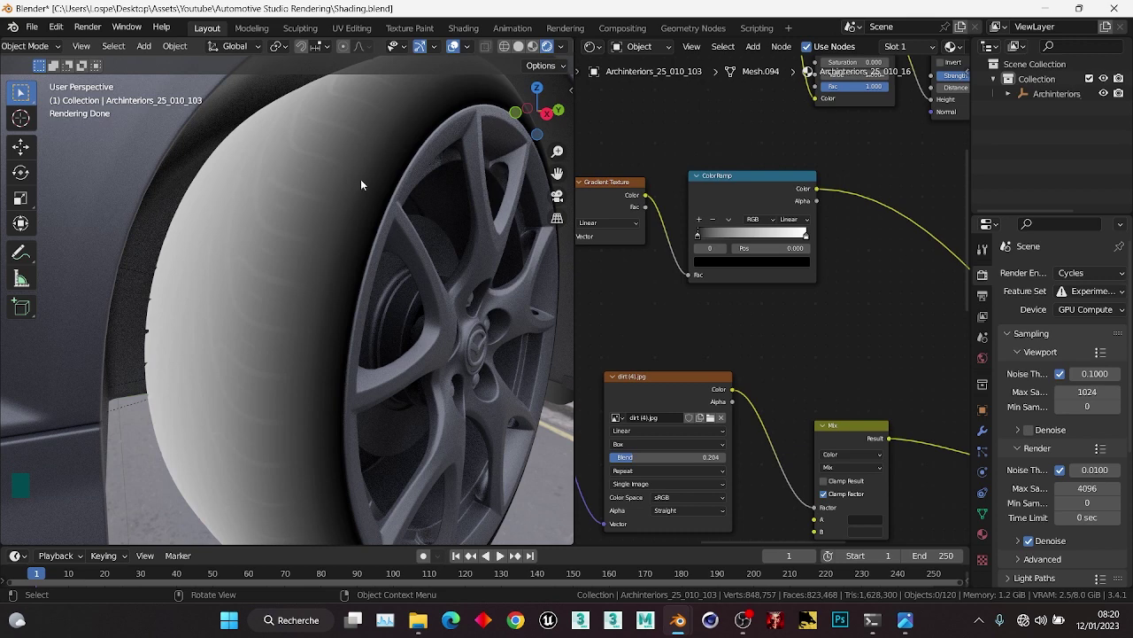
pyautogui.scroll(2, 683, 258)
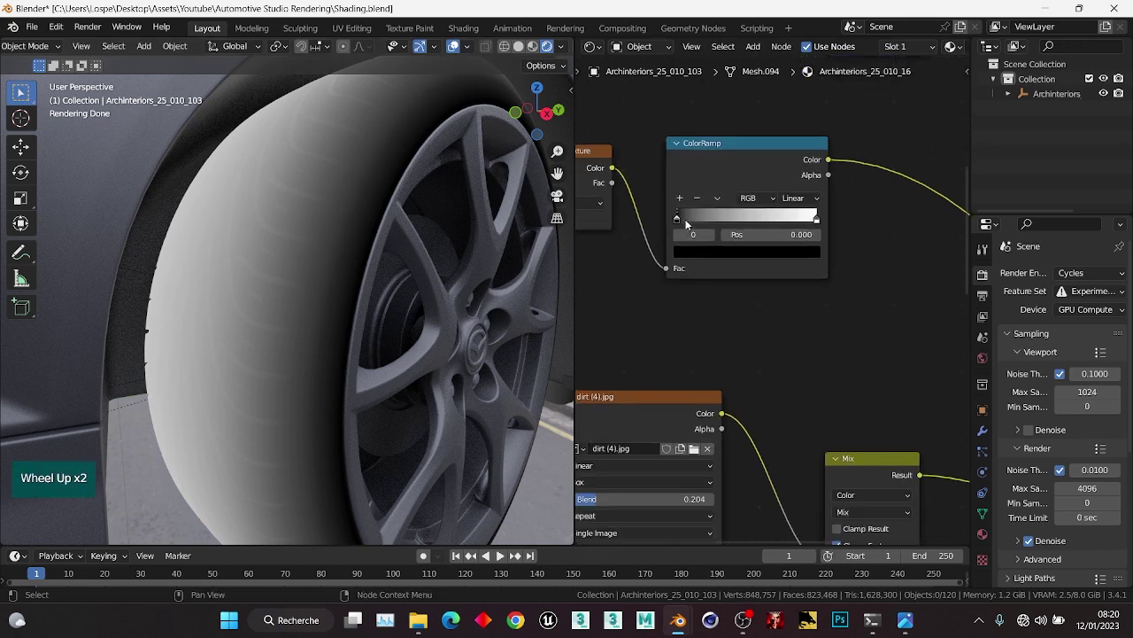
pyautogui.click(819, 221)
pyautogui.click(734, 252)
pyautogui.moveTo(793, 107); pyautogui.dragTo(792, 163)
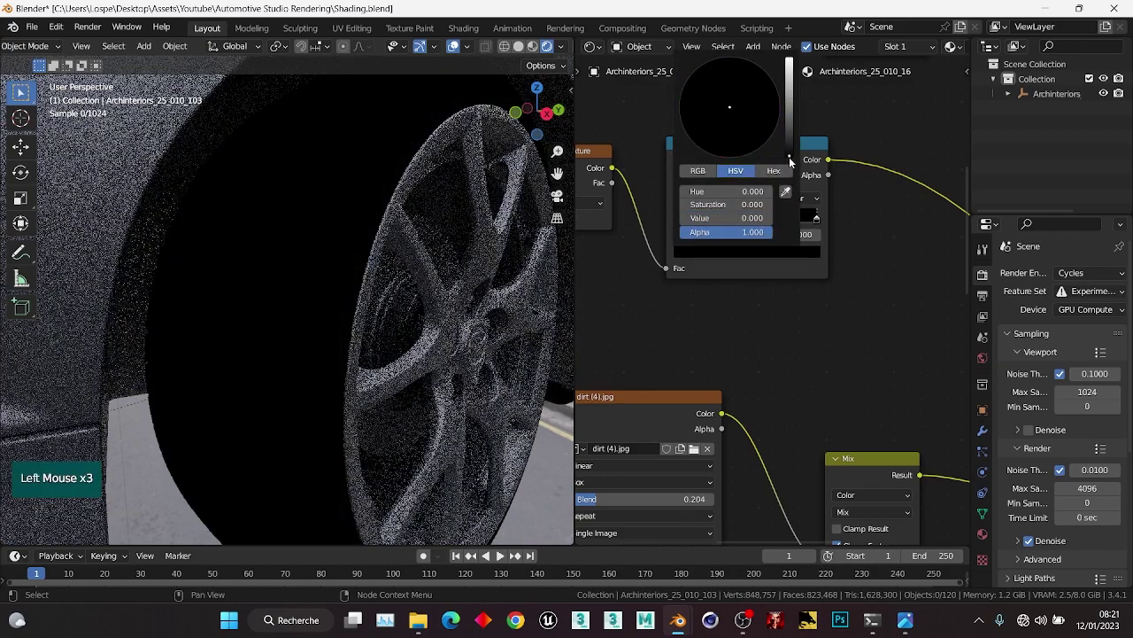
# Add two intermediate stops to the ColorRamp at positions 0.105 and 0.291.
pyautogui.click(688, 218)
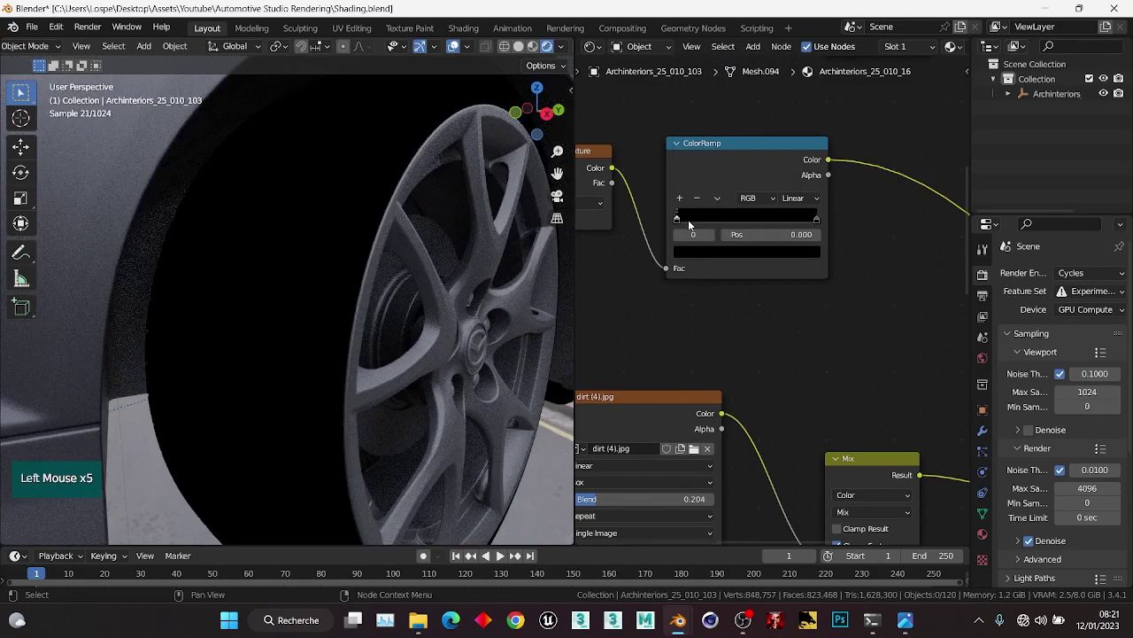
pyautogui.doubleClick(688, 219)
pyautogui.keyDown('ctrl'); pyautogui.click(690, 219); pyautogui.keyUp('ctrl')
pyautogui.keyDown('ctrl'); pyautogui.click(691, 219); pyautogui.keyUp('ctrl')
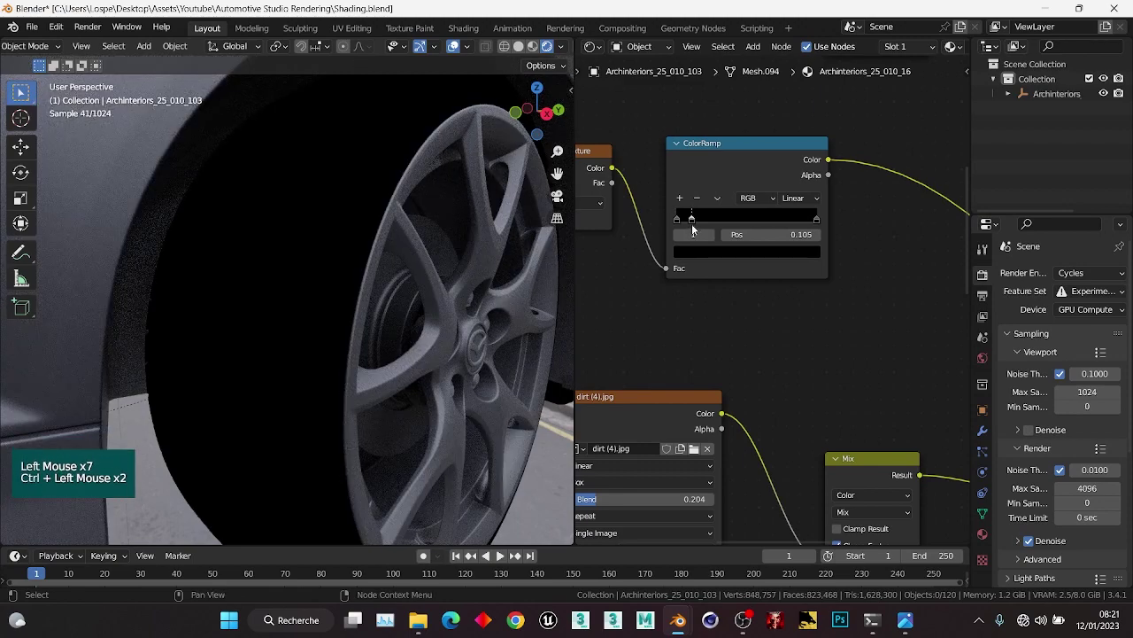
pyautogui.hotkey('ctrl', 'z')
pyautogui.keyDown('ctrl'); pyautogui.click(716, 219); pyautogui.keyUp('ctrl')
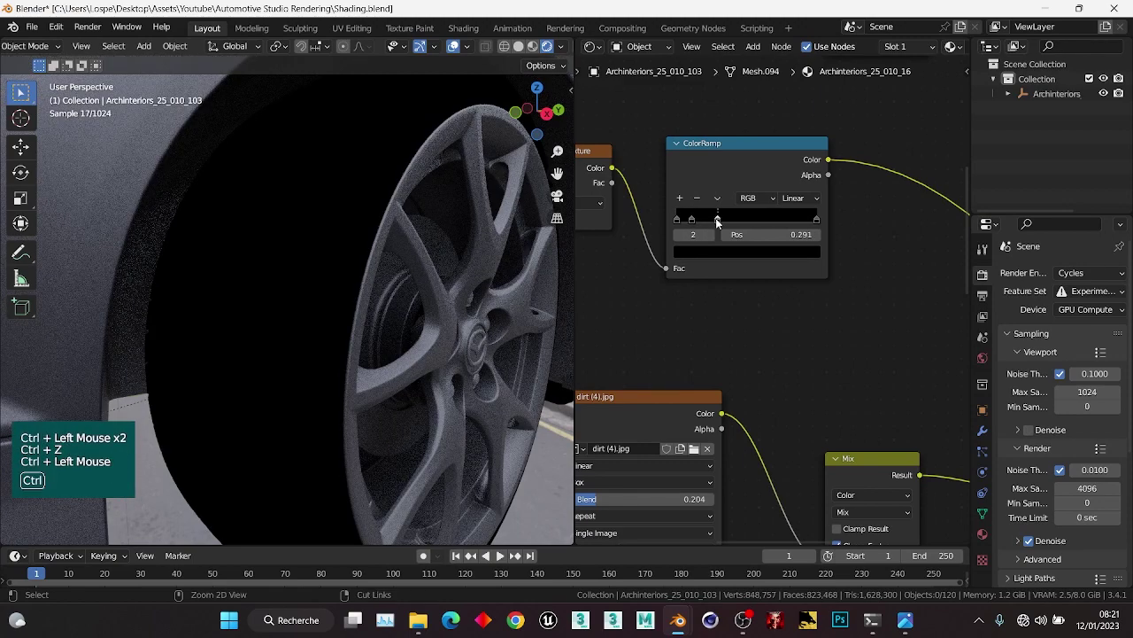
pyautogui.click(717, 219)
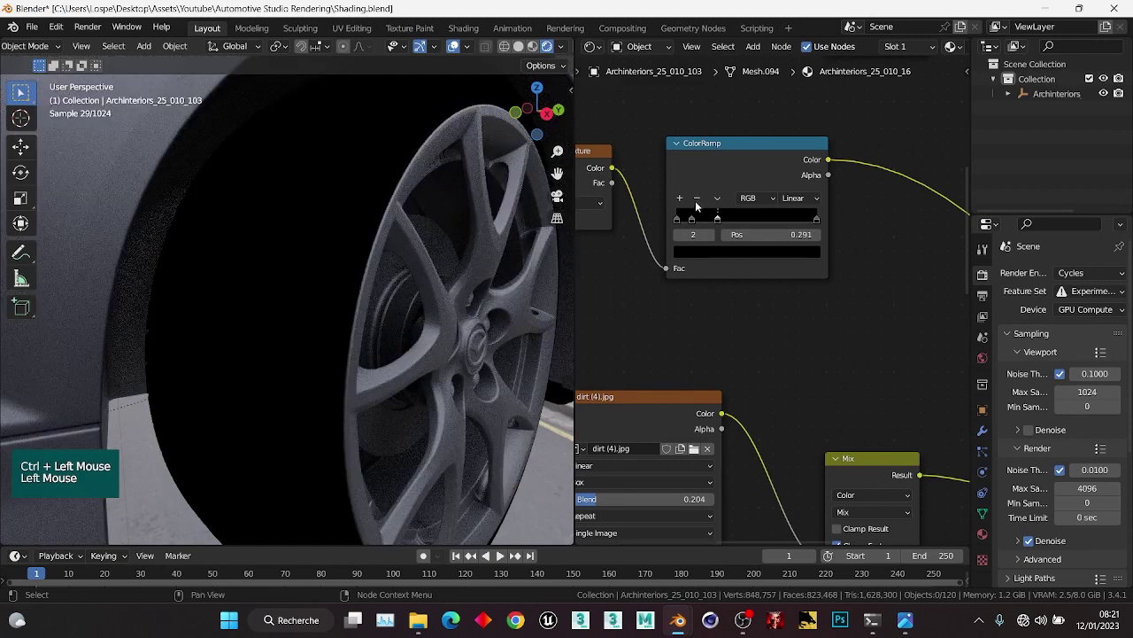
# Turn the ColorRamp stop at 0.105 white, reposition it, and move the black start stop to 0.033.
pyautogui.click(693, 221)
pyautogui.click(693, 220)
pyautogui.click(688, 252)
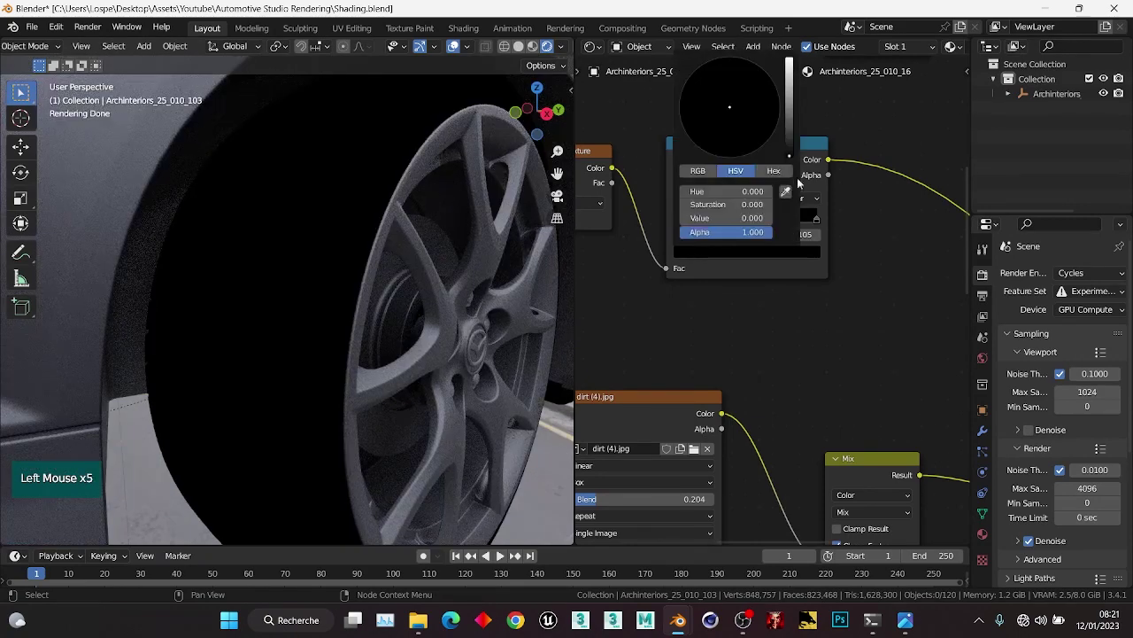
pyautogui.moveTo(790, 152); pyautogui.dragTo(789, 60)
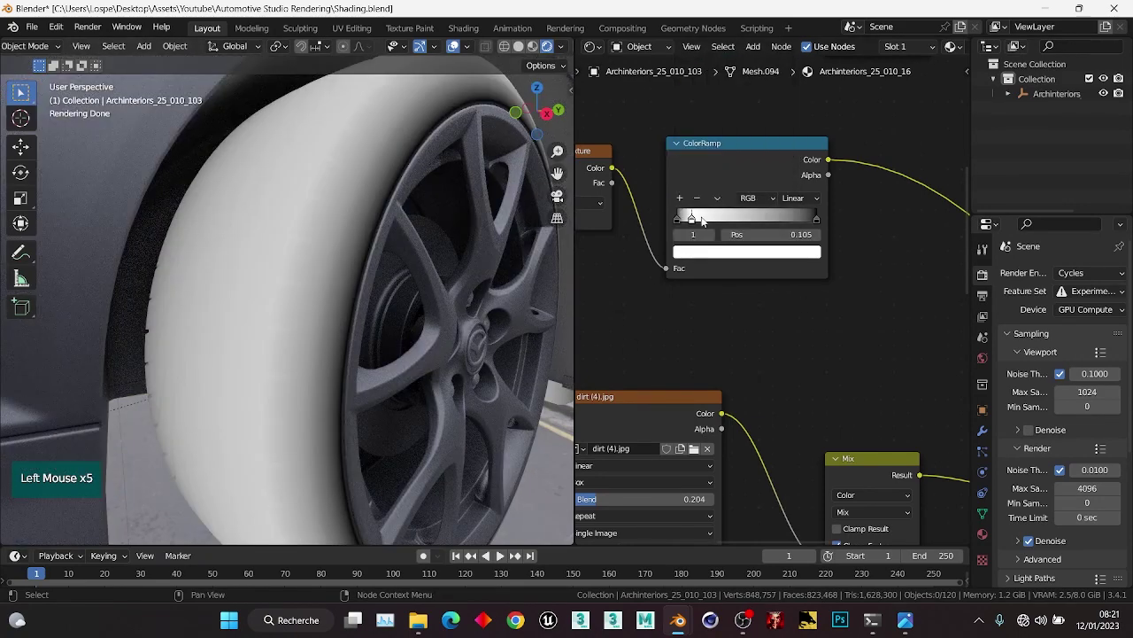
pyautogui.moveTo(692, 219)
pyautogui.mouseDown()
pyautogui.moveTo(725, 213)
pyautogui.moveTo(680, 217)
pyautogui.mouseUp()
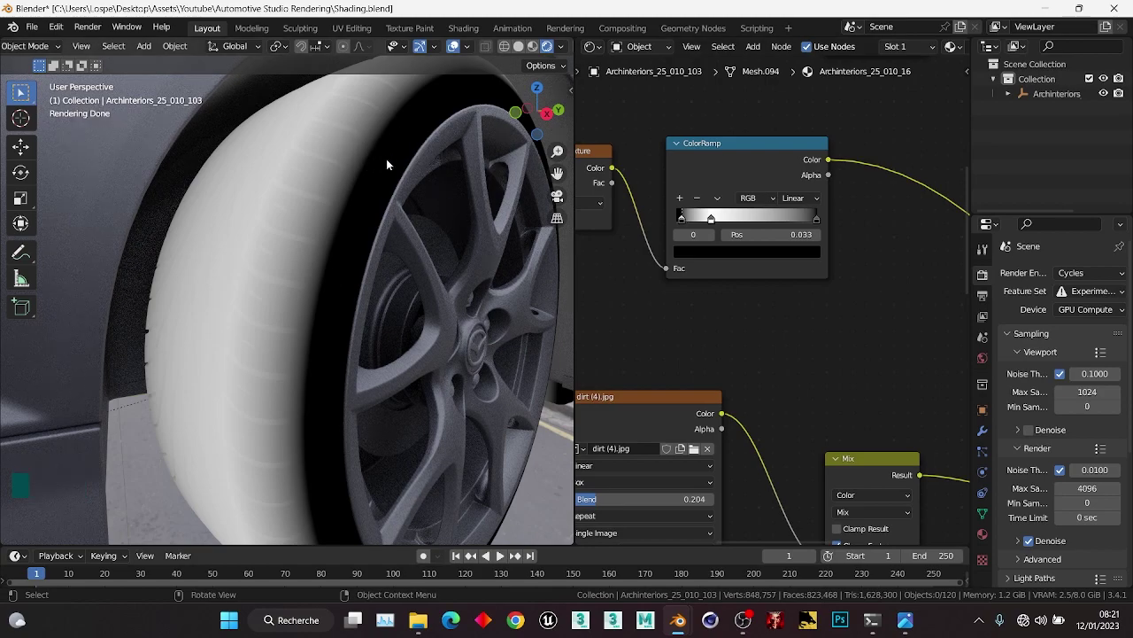
pyautogui.moveTo(386, 165); pyautogui.dragTo(331, 177, button='middle')
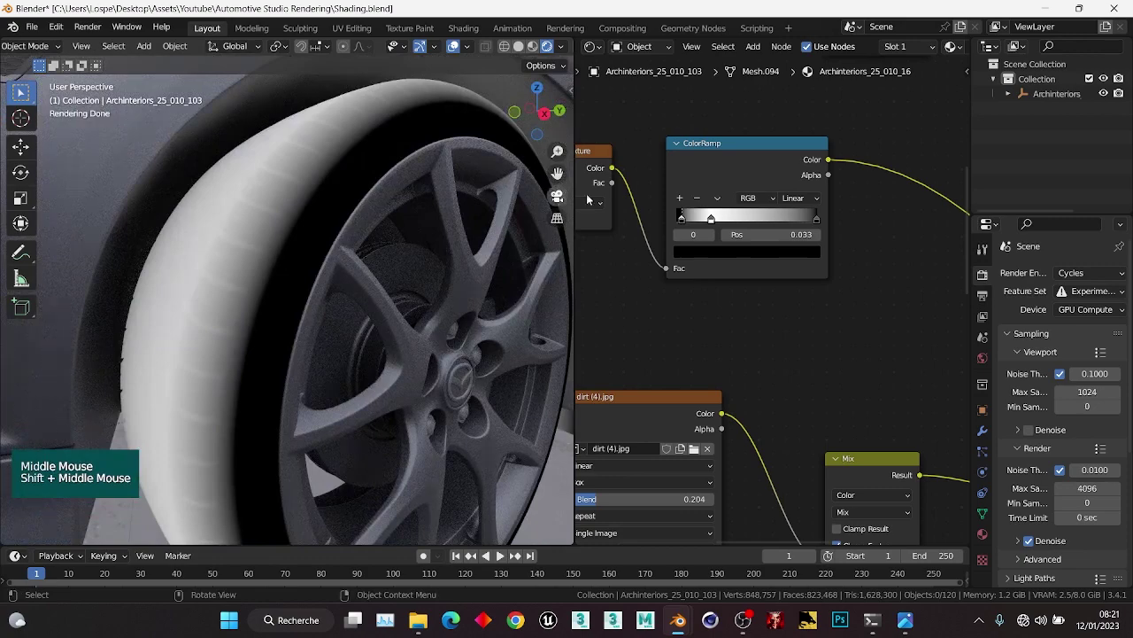
# Add a ColorRamp stop at position 0.869 near the black end and make it white.
pyautogui.keyDown('ctrl'); pyautogui.click(800, 219); pyautogui.keyUp('ctrl')
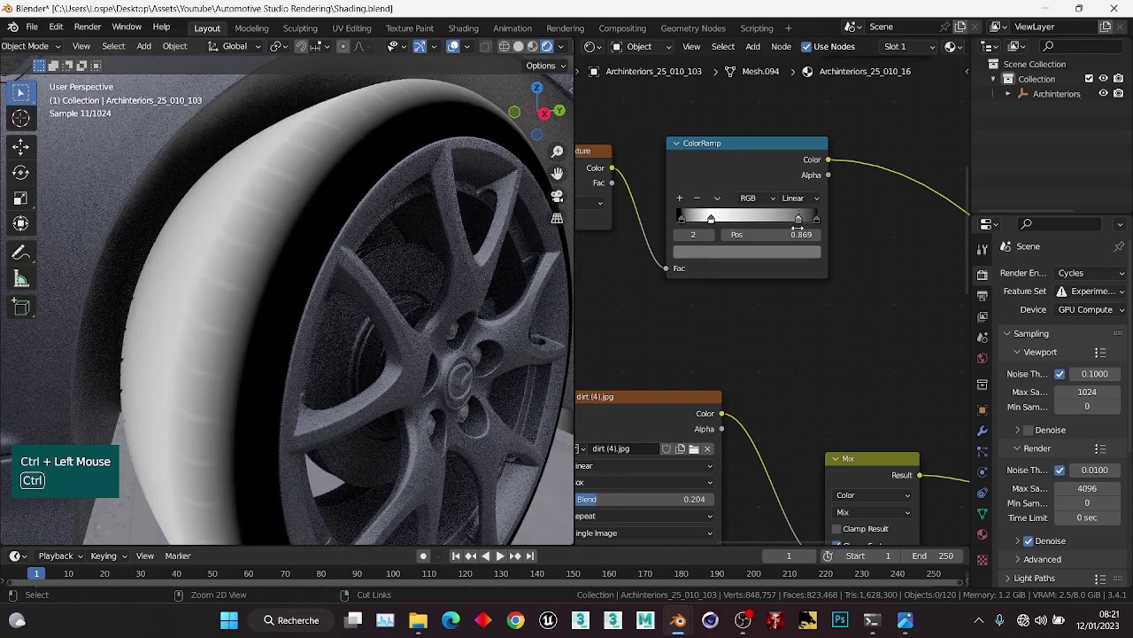
pyautogui.click(799, 218)
pyautogui.click(783, 252)
pyautogui.click(783, 257)
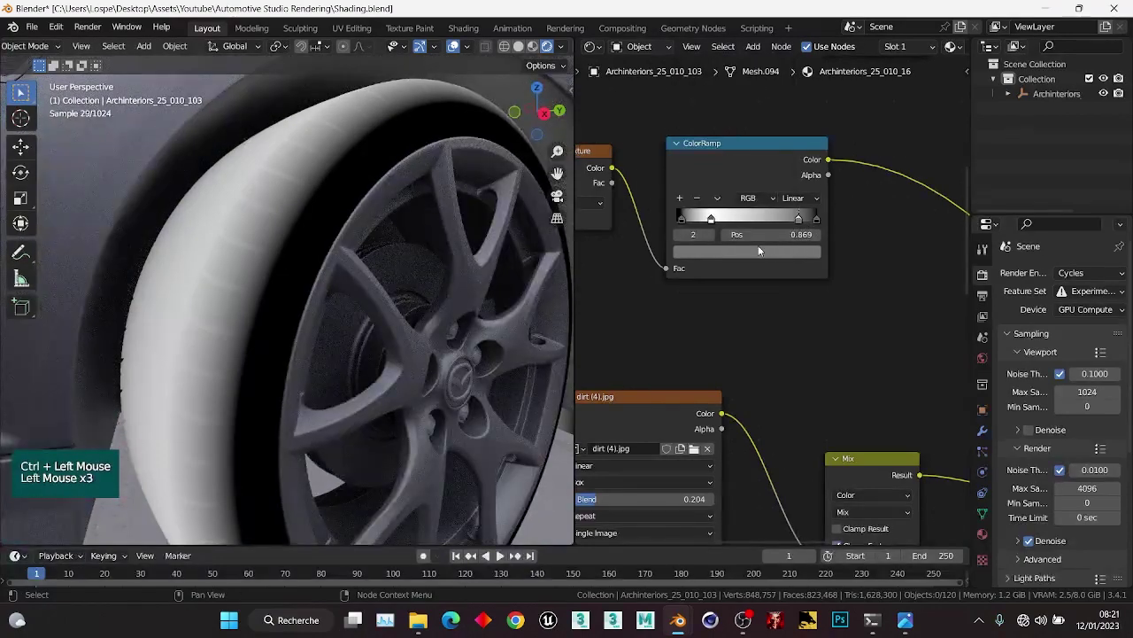
pyautogui.click(781, 252)
pyautogui.moveTo(787, 111); pyautogui.dragTo(787, 57)
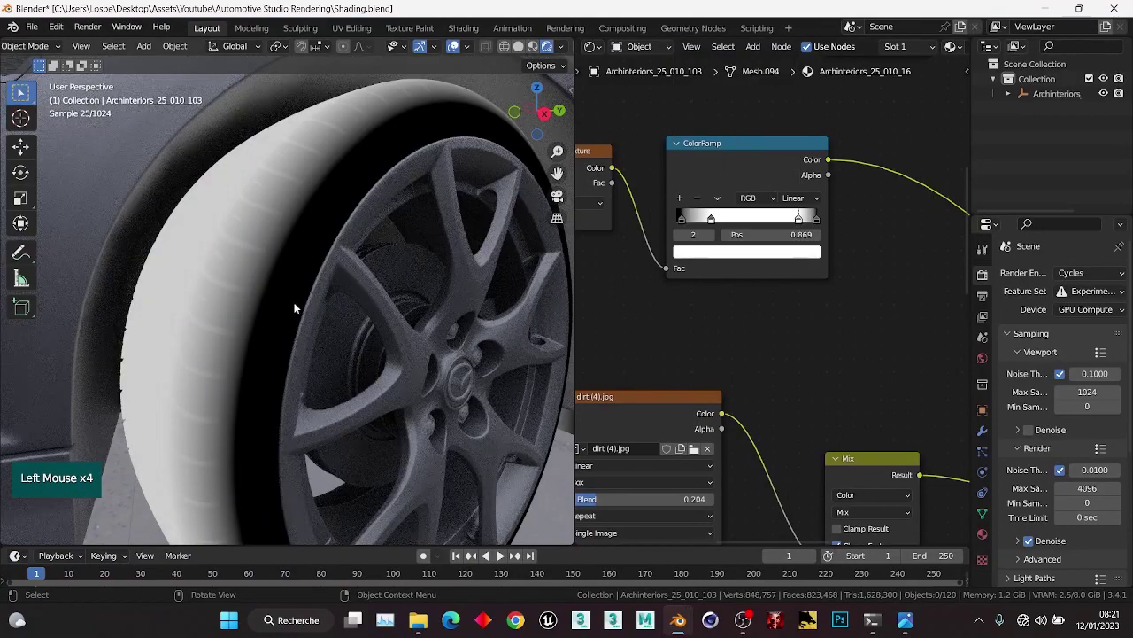
# Isolate the tyre by hiding all other objects and frame it in the viewport.
pyautogui.moveTo(293, 307); pyautogui.dragTo(329, 276, button='middle')
pyautogui.keyDown('shift'); pyautogui.moveTo(329, 276); pyautogui.dragTo(392, 276, button='middle'); pyautogui.keyUp('shift')
pyautogui.click(392, 276)
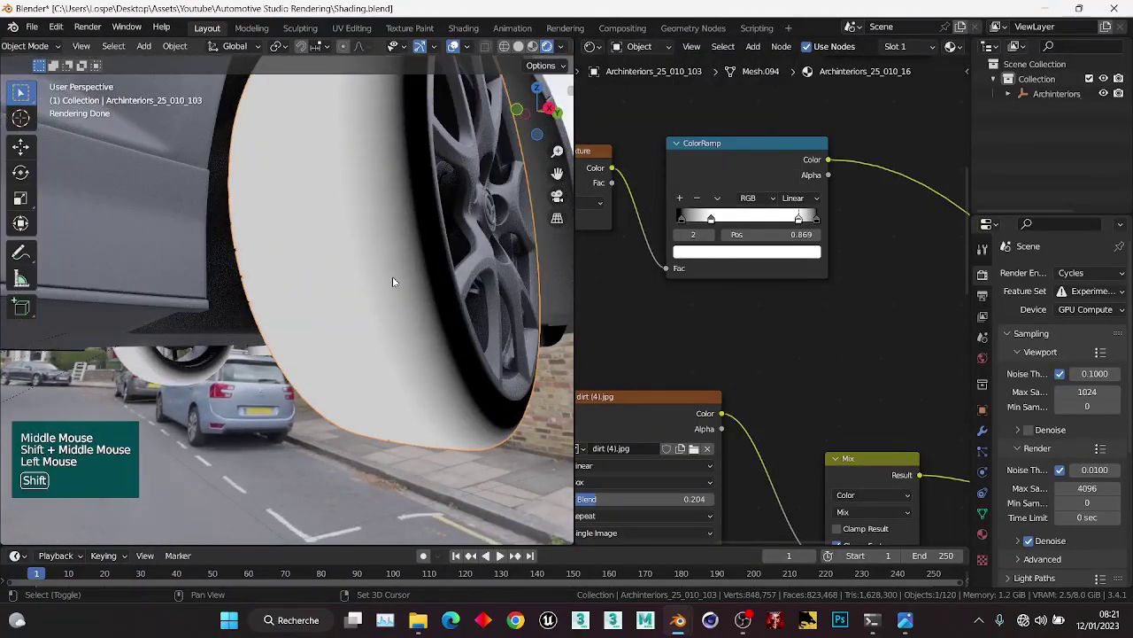
pyautogui.hotkey('shift', 'h')
pyautogui.scroll(-1, 363, 319)
pyautogui.moveTo(363, 319)
pyautogui.mouseDown(button='middle')
pyautogui.moveTo(401, 333)
pyautogui.moveTo(370, 306)
pyautogui.mouseUp(button='middle')
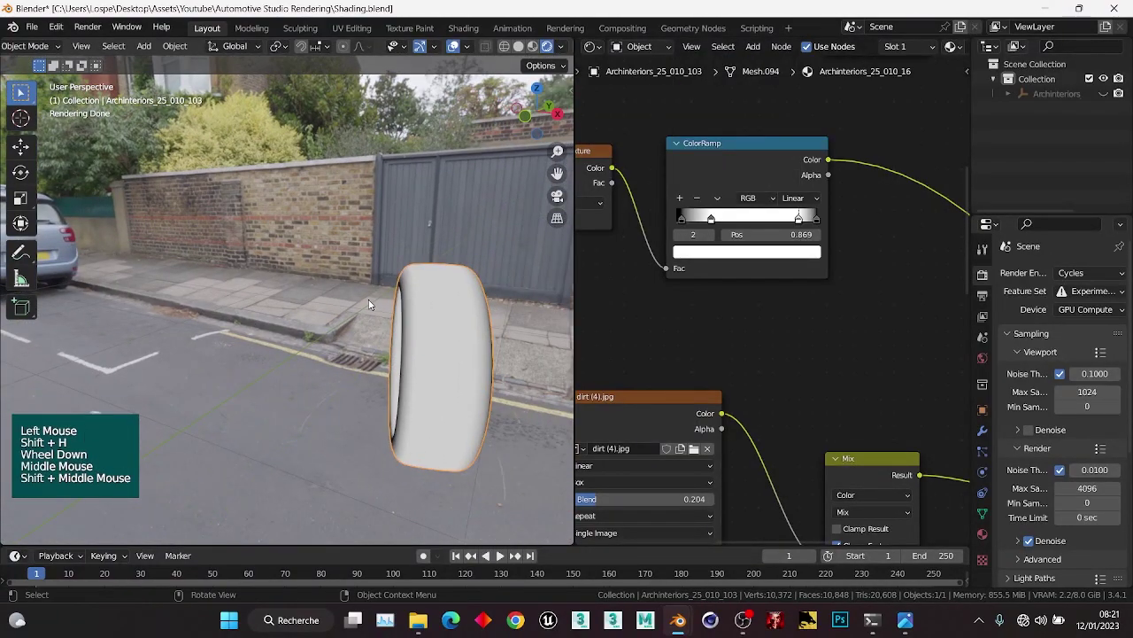
pyautogui.press('KP_Decimal')
# Move the ColorRamp's second white stop to 0.793 and shift the black end stop inward to mask the tyre's other sidewall.
pyautogui.moveTo(289, 293); pyautogui.dragTo(363, 331, button='middle')
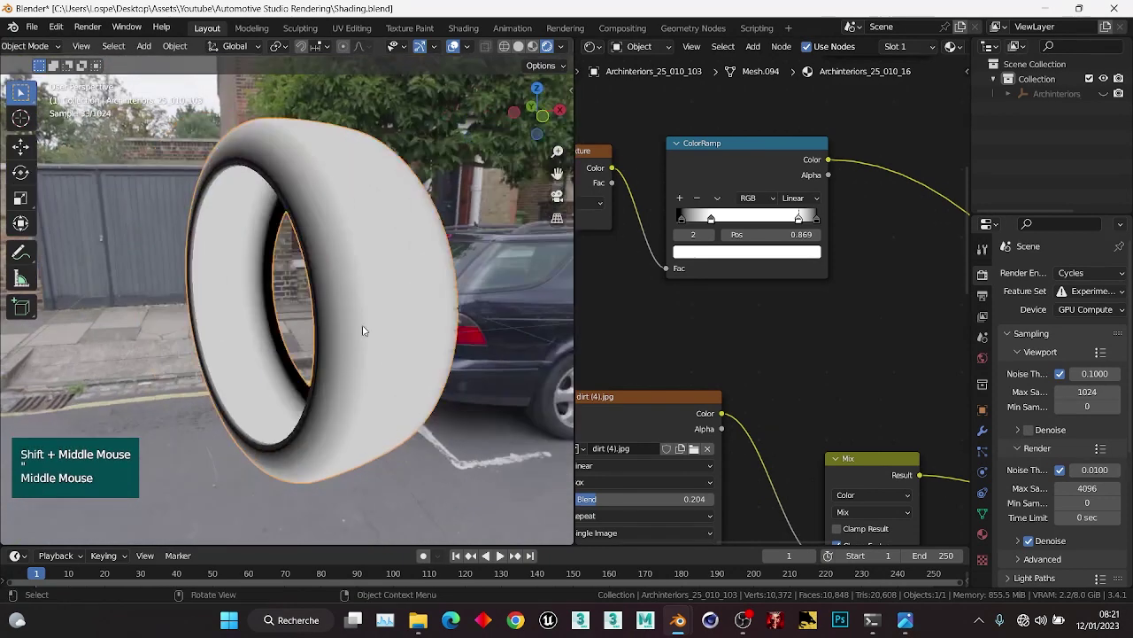
pyautogui.scroll(2, 788, 293)
pyautogui.moveTo(823, 213); pyautogui.dragTo(786, 210)
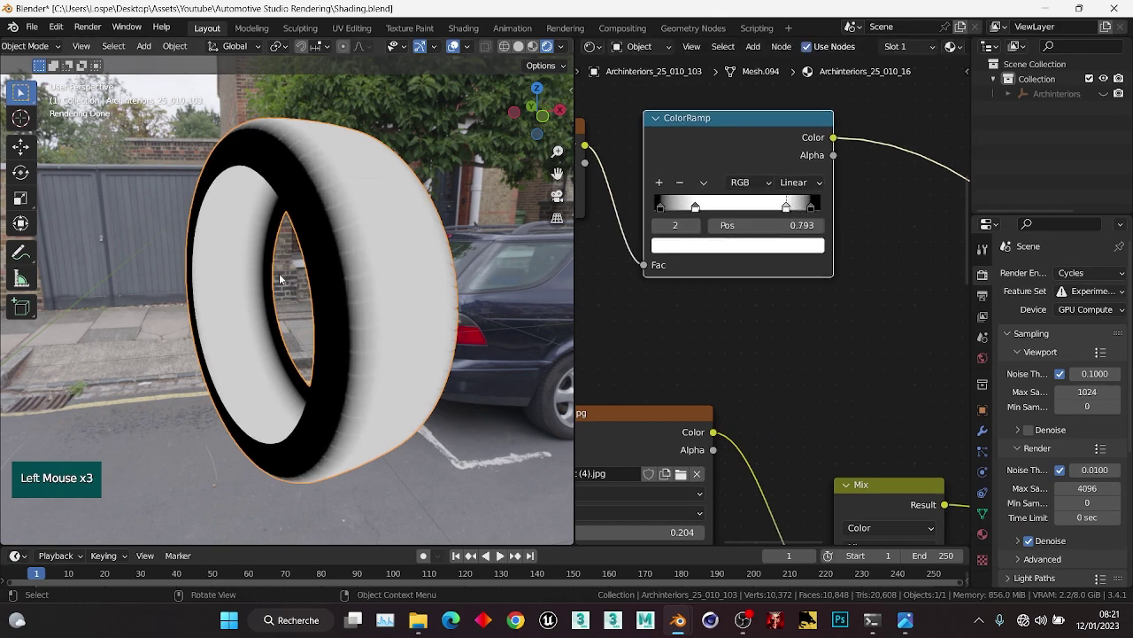
pyautogui.moveTo(279, 280); pyautogui.dragTo(245, 159, button='middle')
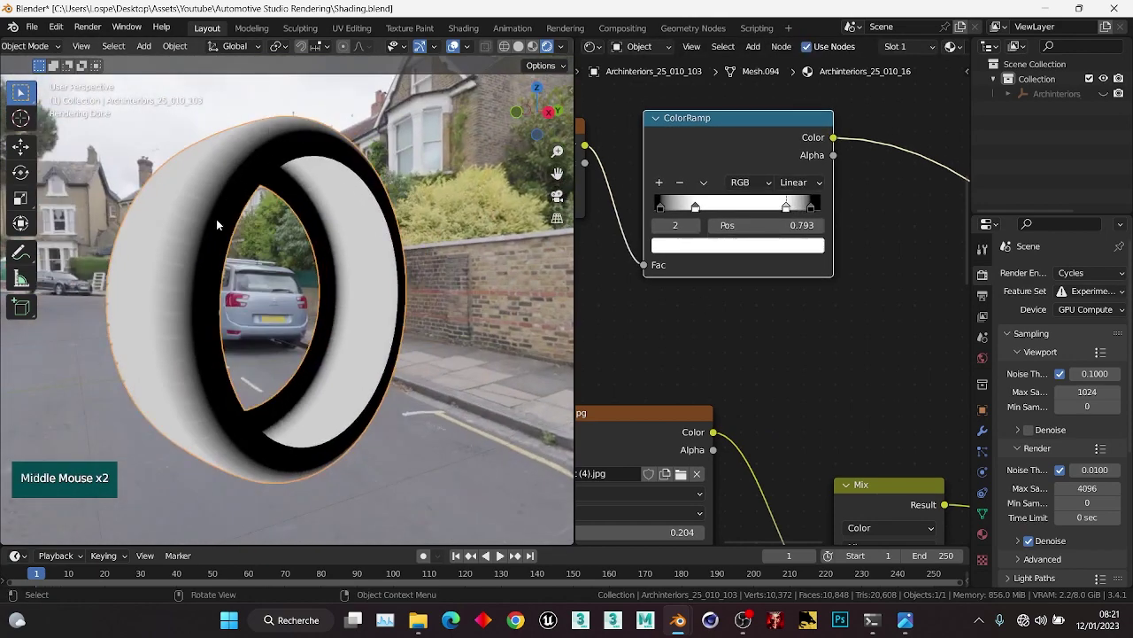
# Move the Material Output node into the gap beyond the two Principled BSDF nodes and save the file.
pyautogui.scroll(-4, 779, 327)
pyautogui.moveTo(757, 312); pyautogui.dragTo(624, 289, button='middle')
pyautogui.moveTo(721, 284); pyautogui.dragTo(641, 301, button='middle')
pyautogui.click(901, 383)
pyautogui.press('g')
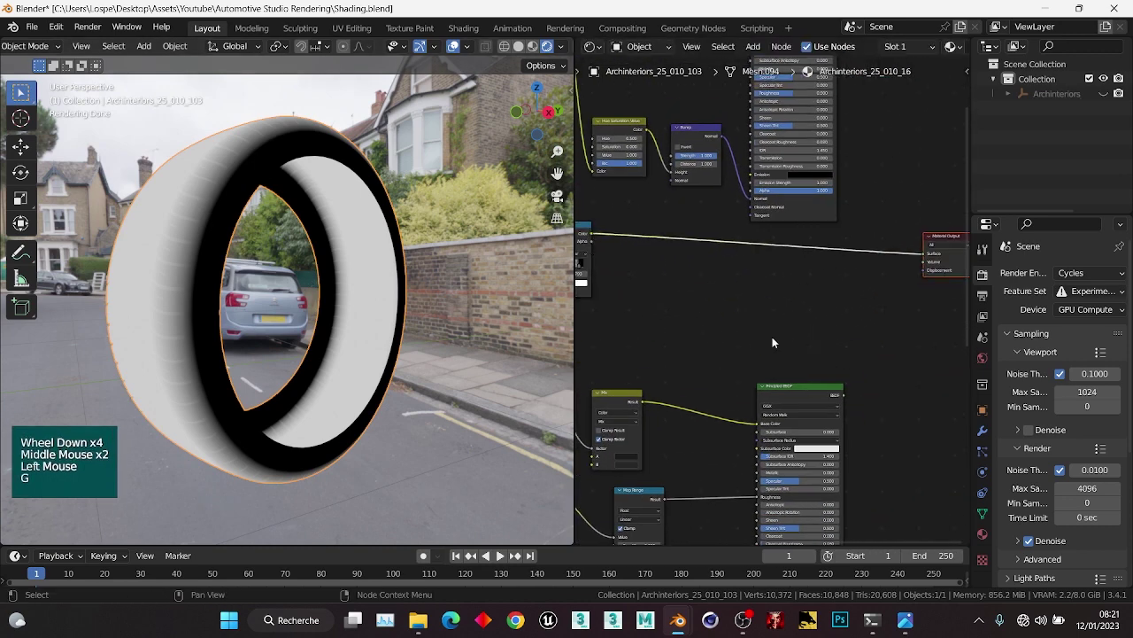
pyautogui.click(940, 232)
pyautogui.hotkey('ctrl', 's')
# Add a Mix Shader node beside the upper Principled BSDF.
pyautogui.scroll(-1, 991, 243)
pyautogui.moveTo(888, 151); pyautogui.dragTo(802, 234, button='middle')
pyautogui.scroll(1, 811, 281)
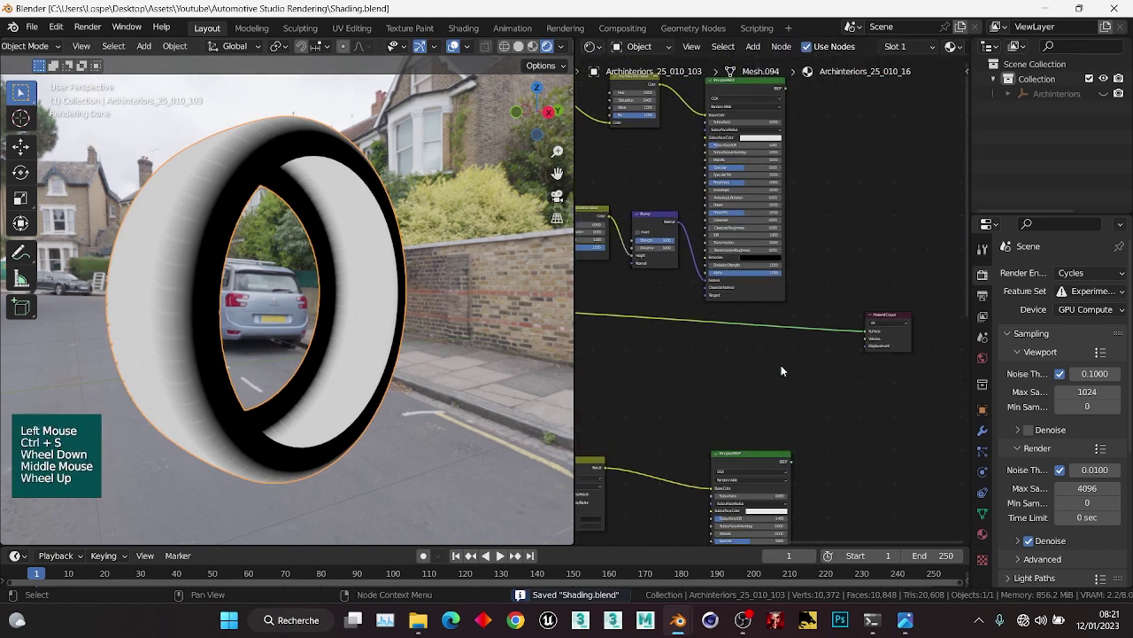
pyautogui.scroll(1, 836, 108)
pyautogui.moveTo(781, 365); pyautogui.dragTo(785, 103, button='middle')
pyautogui.moveTo(775, 92); pyautogui.dragTo(802, 163)
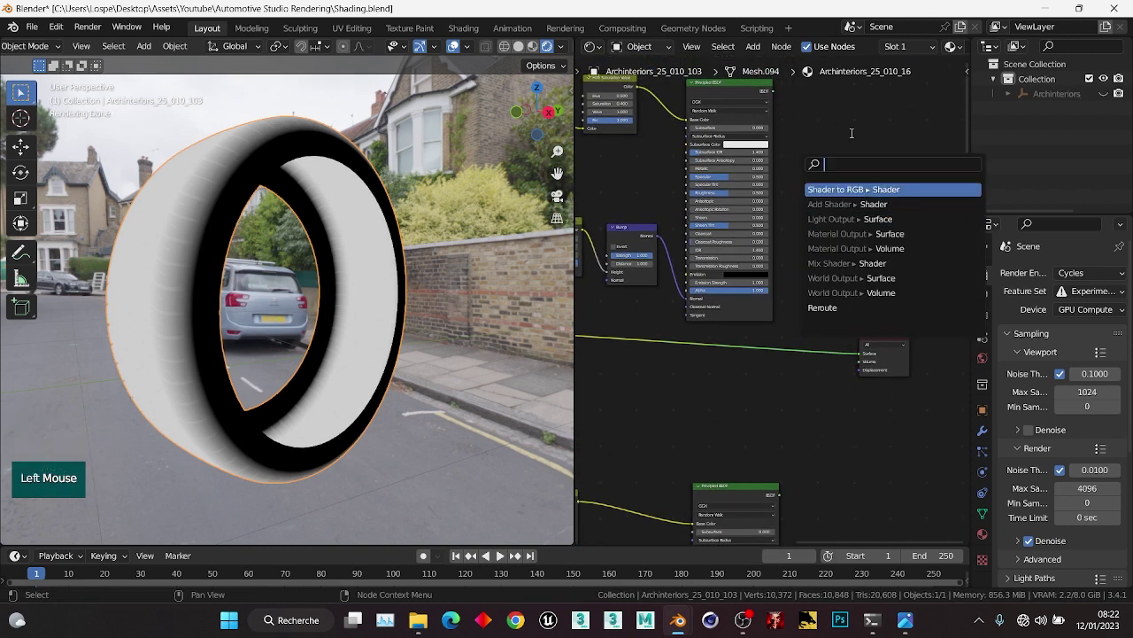
pyautogui.click(841, 195)
pyautogui.hotkey('ctrl', 'a')
pyautogui.write('mo')
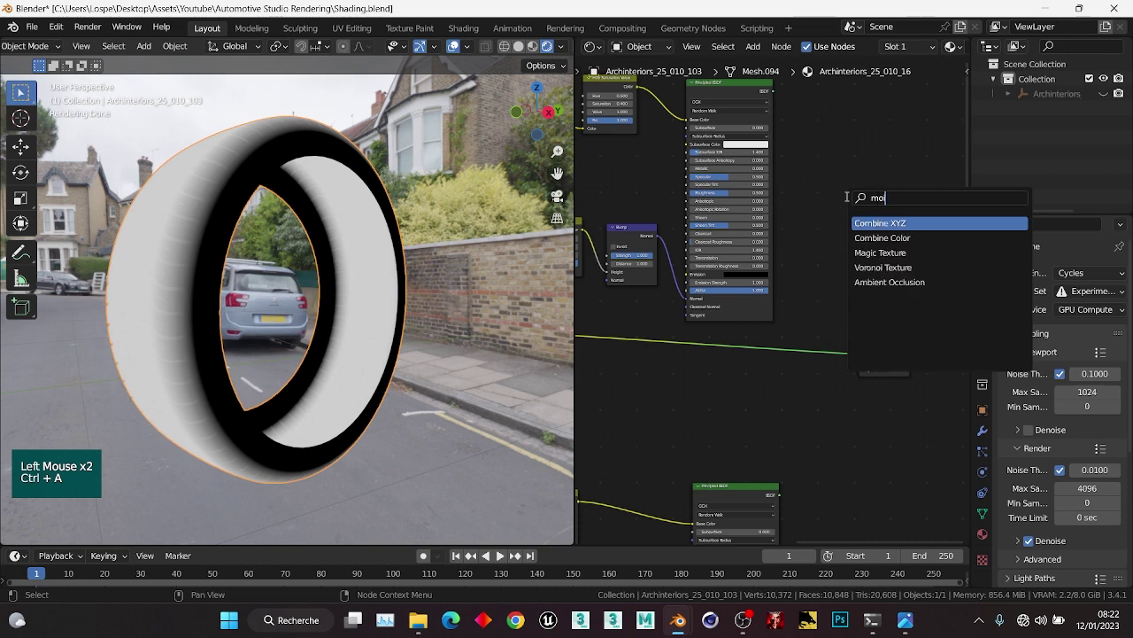
pyautogui.press('BackSpace')
pyautogui.write('ix')
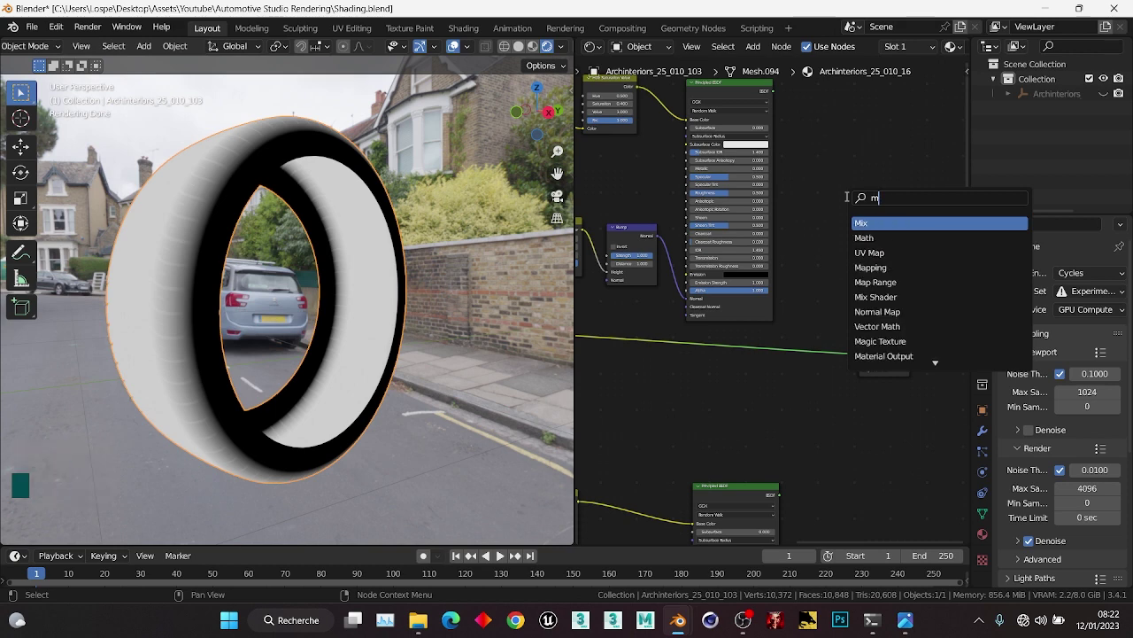
pyautogui.click(872, 237)
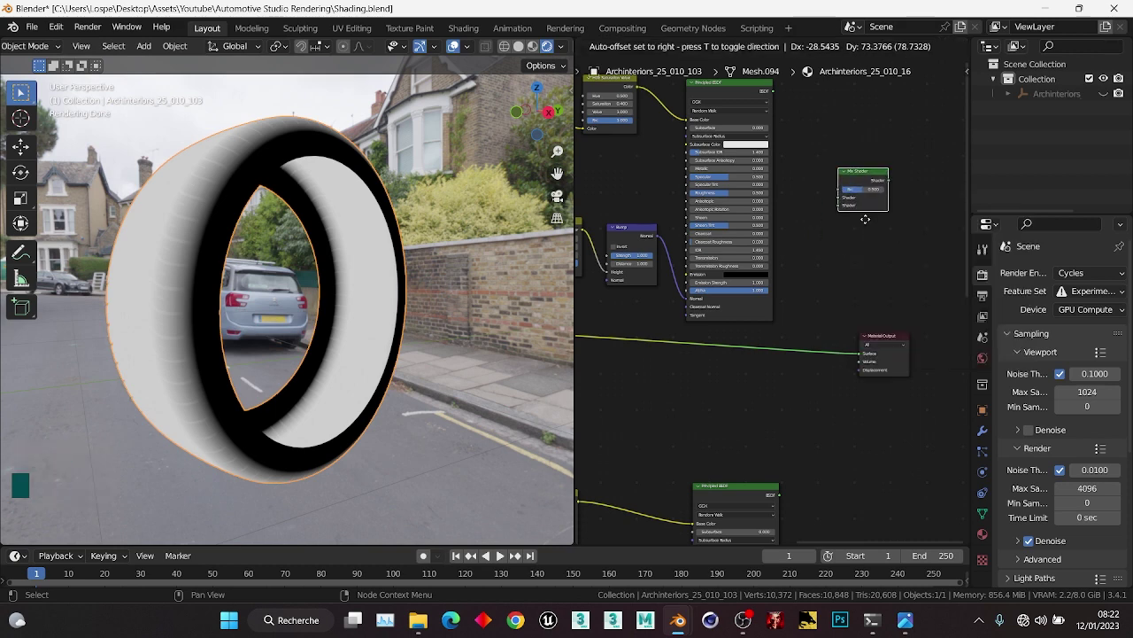
pyautogui.click(866, 254)
# Arrange the Material Output and Mix Shader nodes between the two Principled BSDFs, with the Mix Shader ahead of the output.
pyautogui.scroll(-3, 871, 283)
pyautogui.moveTo(873, 308); pyautogui.dragTo(805, 301, button='middle')
pyautogui.moveTo(821, 303); pyautogui.dragTo(745, 375)
pyautogui.press('g')
pyautogui.click(814, 401)
pyautogui.click(778, 215)
pyautogui.press('g')
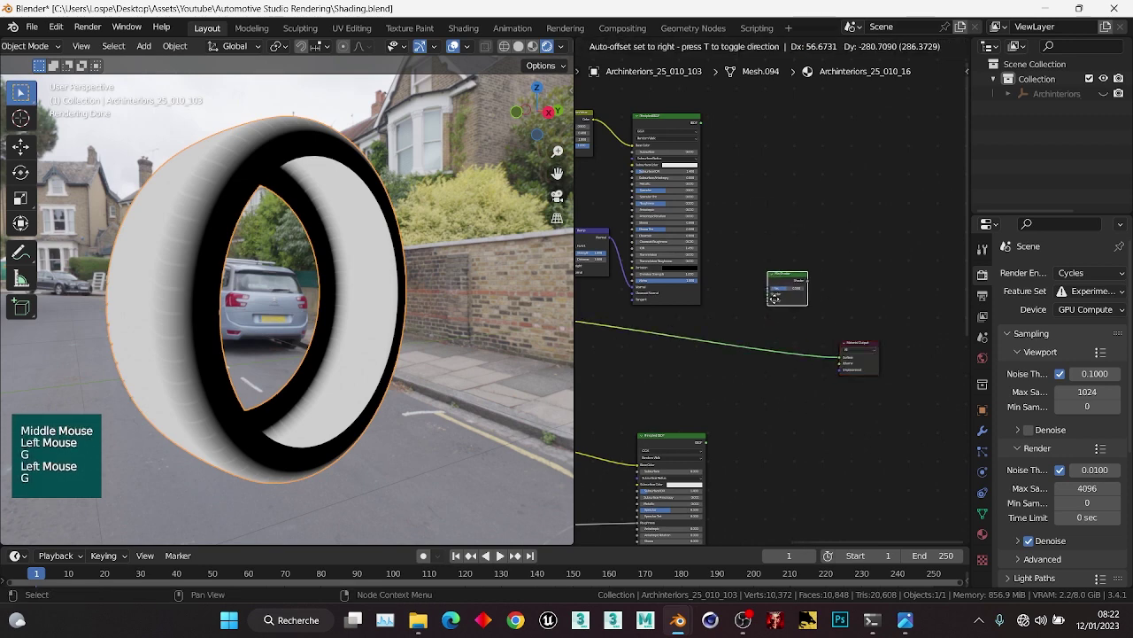
pyautogui.click(790, 277)
pyautogui.scroll(3, 711, 194)
pyautogui.moveTo(709, 182); pyautogui.dragTo(727, 239, button='middle')
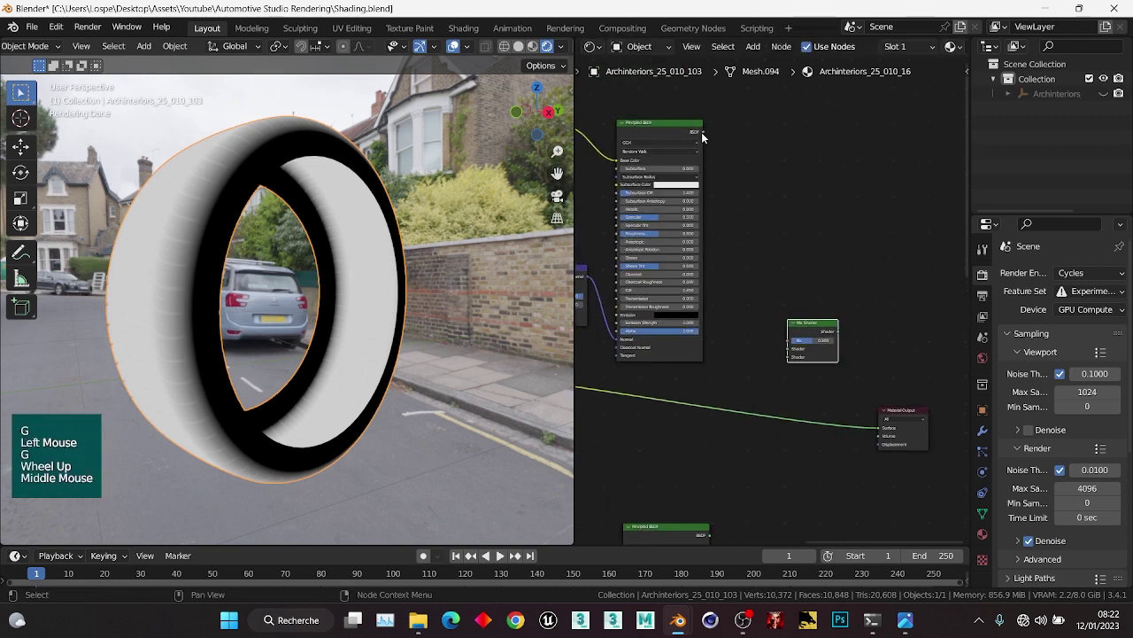
pyautogui.moveTo(705, 542); pyautogui.dragTo(726, 485, button='middle')
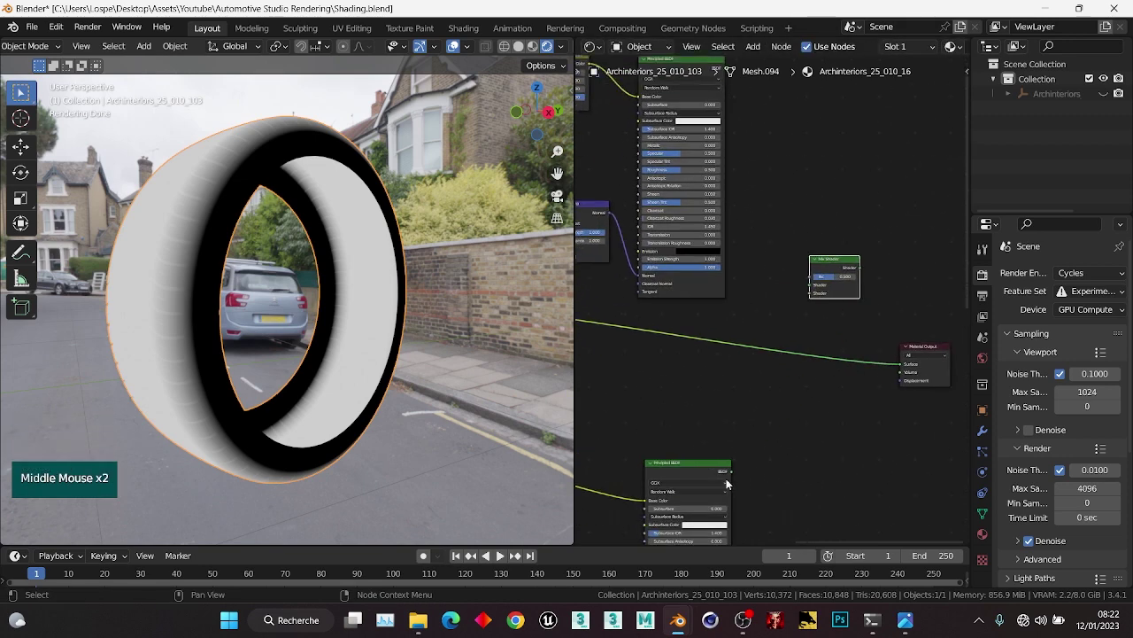
# Delete the unconnected Mix Shader and mix the upper and lower Principled BSDF nodes with a new Mix Shader.
pyautogui.click(816, 277)
pyautogui.press('x')
pyautogui.scroll(-1, 816, 277)
pyautogui.moveTo(816, 277); pyautogui.dragTo(800, 276, button='middle')
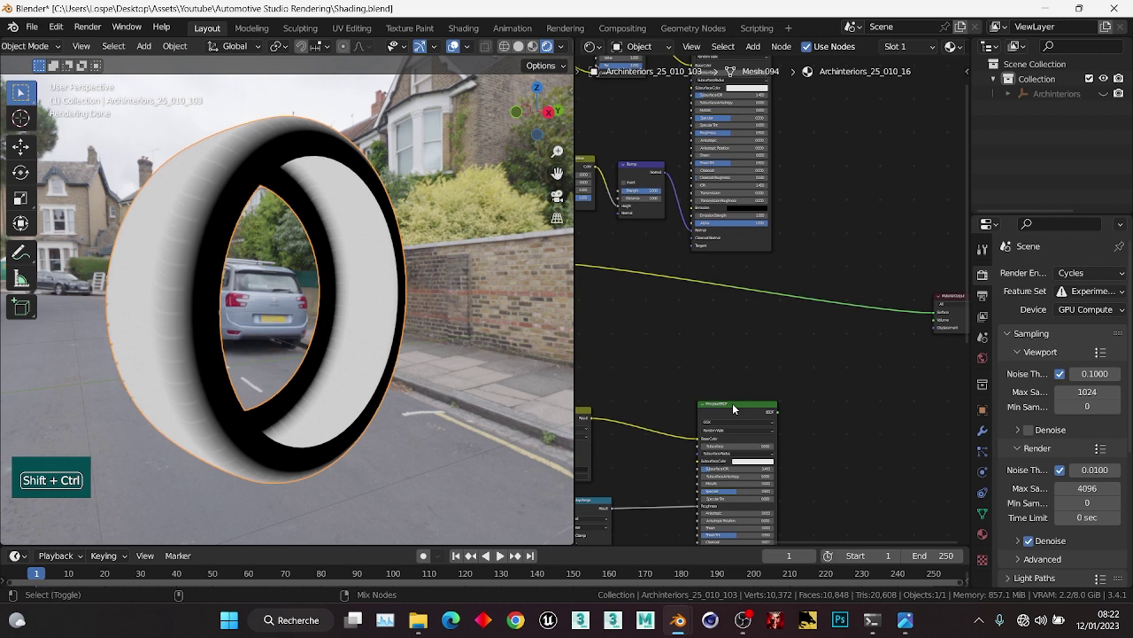
pyautogui.moveTo(733, 403)
pyautogui.keyDown('ctrl'); pyautogui.keyDown('shift'); pyautogui.mouseDown(button='right')
pyautogui.moveTo(744, 383)
pyautogui.moveTo(751, 281)
pyautogui.mouseUp(button='right'); pyautogui.keyUp('shift'); pyautogui.keyUp('ctrl')
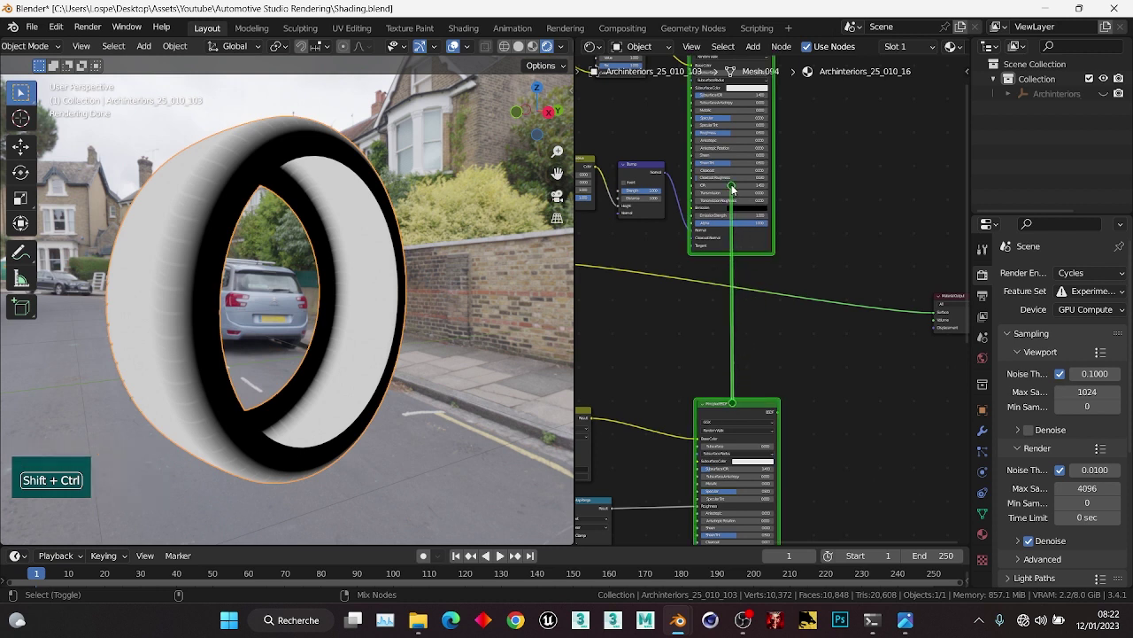
pyautogui.keyDown('ctrl'); pyautogui.keyDown('shift'); pyautogui.moveTo(732, 184); pyautogui.dragTo(731, 184, button='right'); pyautogui.keyUp('shift'); pyautogui.keyUp('ctrl')
# Move the Gradient Texture and its ColorRamp into the gap between the two Principled BSDF node groups.
pyautogui.scroll(-2, 723, 316)
pyautogui.moveTo(722, 316); pyautogui.dragTo(747, 337, button='middle')
pyautogui.scroll(2, 692, 350)
pyautogui.scroll(-2, 704, 354)
pyautogui.scroll(1, 716, 356)
pyautogui.scroll(-1, 718, 346)
pyautogui.scroll(2, 712, 342)
pyautogui.scroll(-1, 712, 342)
pyautogui.moveTo(617, 289); pyautogui.dragTo(707, 329)
pyautogui.press('g')
pyautogui.click(879, 339)
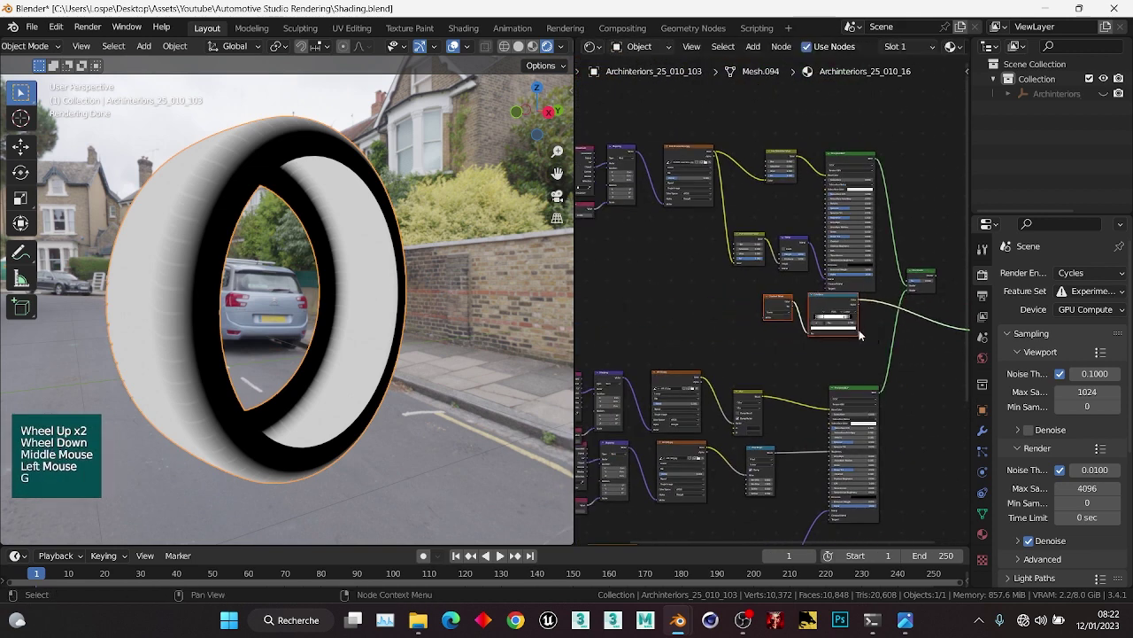
# Connect the ColorRamp's Color output to the Mix Shader's Fac input.
pyautogui.moveTo(858, 326); pyautogui.dragTo(725, 358, button='middle')
pyautogui.scroll(1, 724, 345)
pyautogui.scroll(4, 725, 345)
pyautogui.click(723, 363)
pyautogui.moveTo(685, 349); pyautogui.dragTo(798, 304)
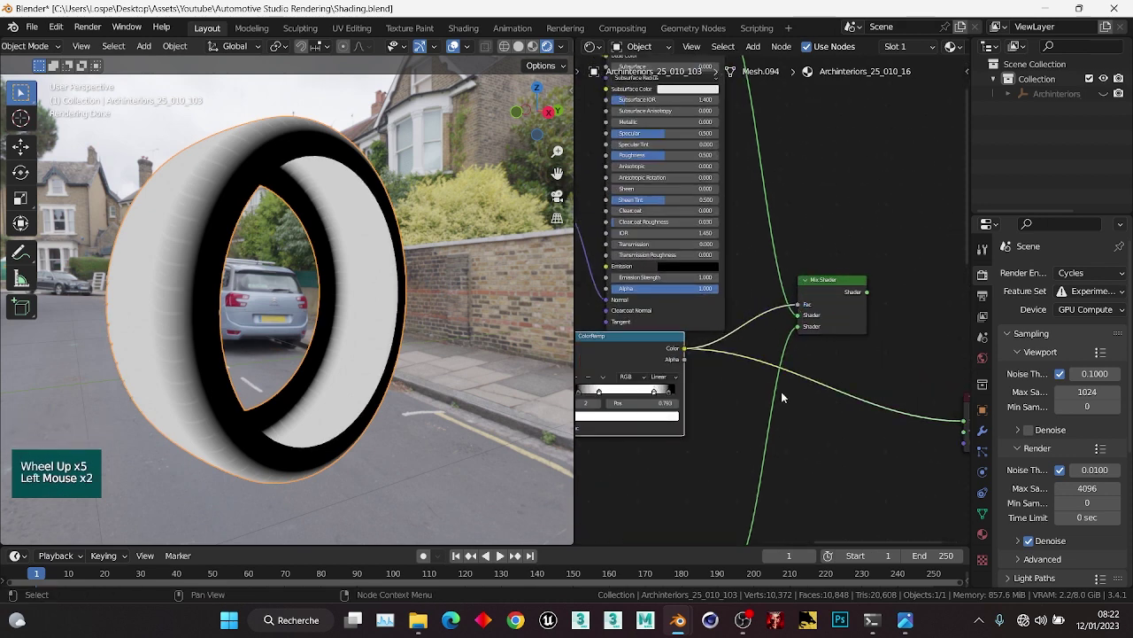
# Feed the Mix Shader into the Material Output and check the blended materials on the tire.
pyautogui.keyDown('ctrl'); pyautogui.keyDown('shift'); pyautogui.click(834, 280); pyautogui.keyUp('shift'); pyautogui.keyUp('ctrl')
pyautogui.moveTo(250, 294); pyautogui.dragTo(242, 199, button='middle')
pyautogui.scroll(2, 242, 199)
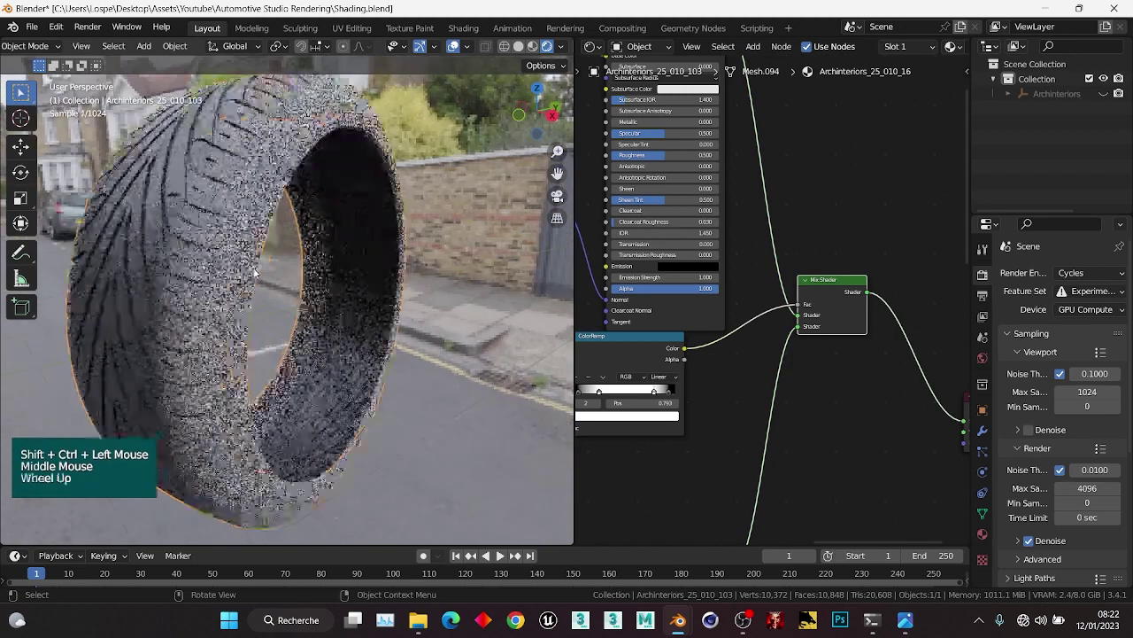
pyautogui.click(847, 265)
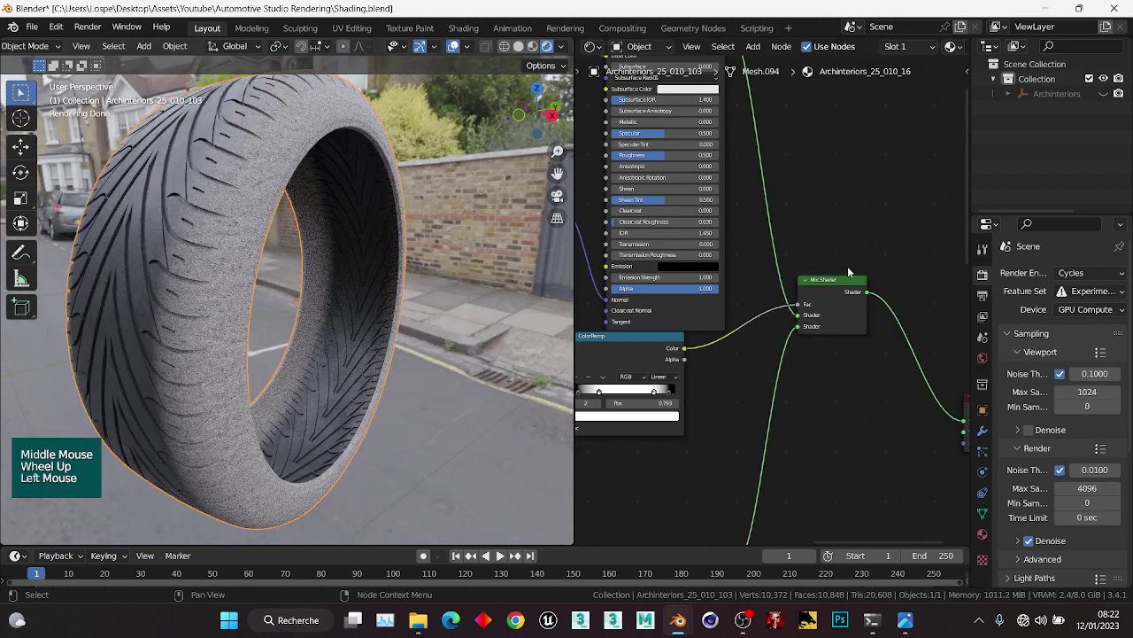
pyautogui.click(833, 282)
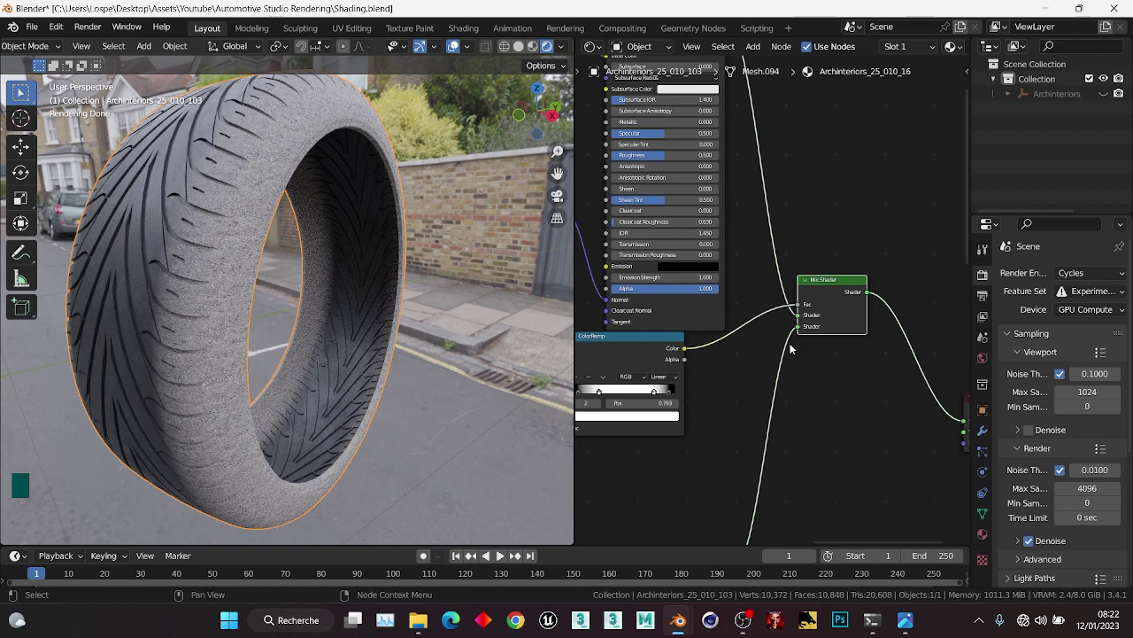
# Swap the Mix Shader's two shader inputs and check the tread and sidewall.
pyautogui.scroll(-2, 797, 336)
pyautogui.moveTo(739, 507); pyautogui.dragTo(746, 455, button='middle')
pyautogui.scroll(2, 801, 288)
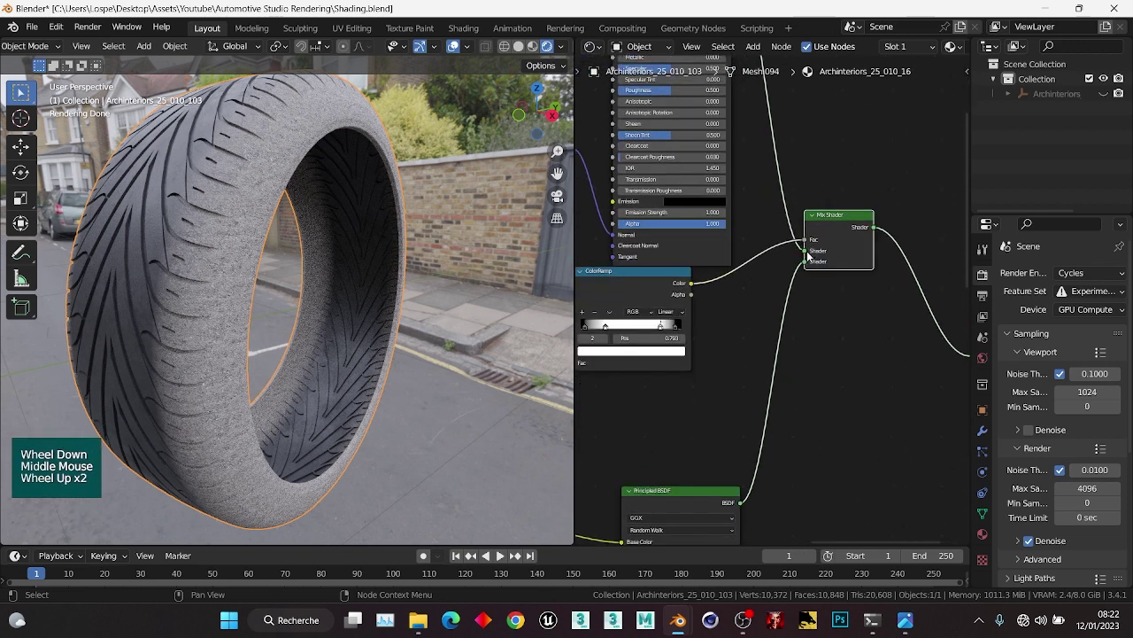
pyautogui.click(832, 222)
pyautogui.hotkey('alt', 's')
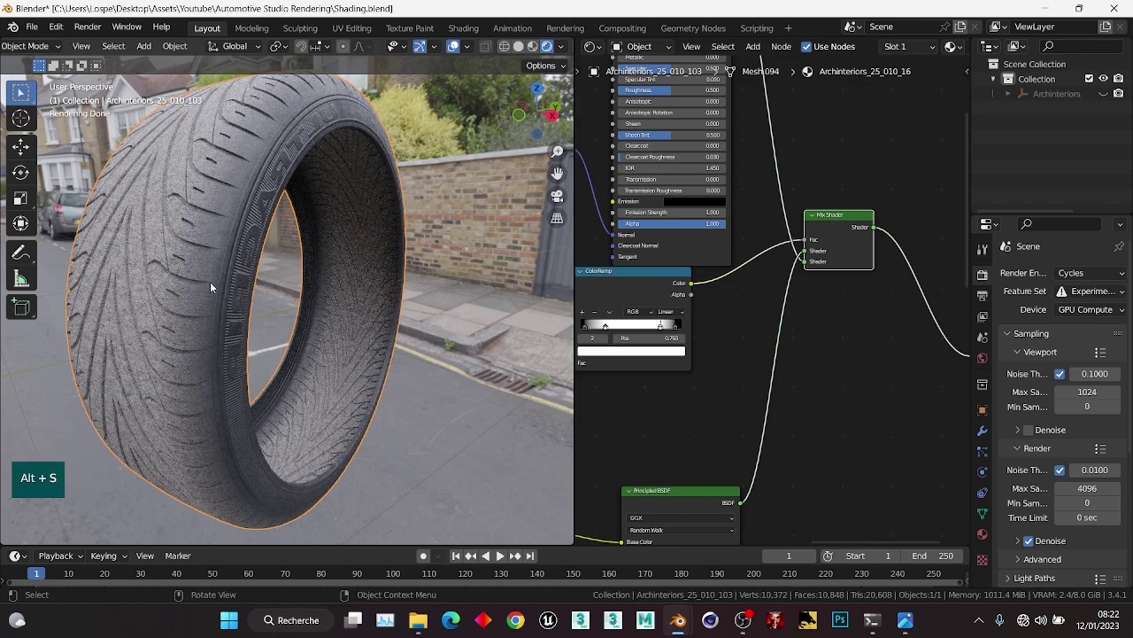
pyautogui.scroll(-2, 691, 350)
pyautogui.moveTo(691, 349); pyautogui.dragTo(754, 350, button='middle')
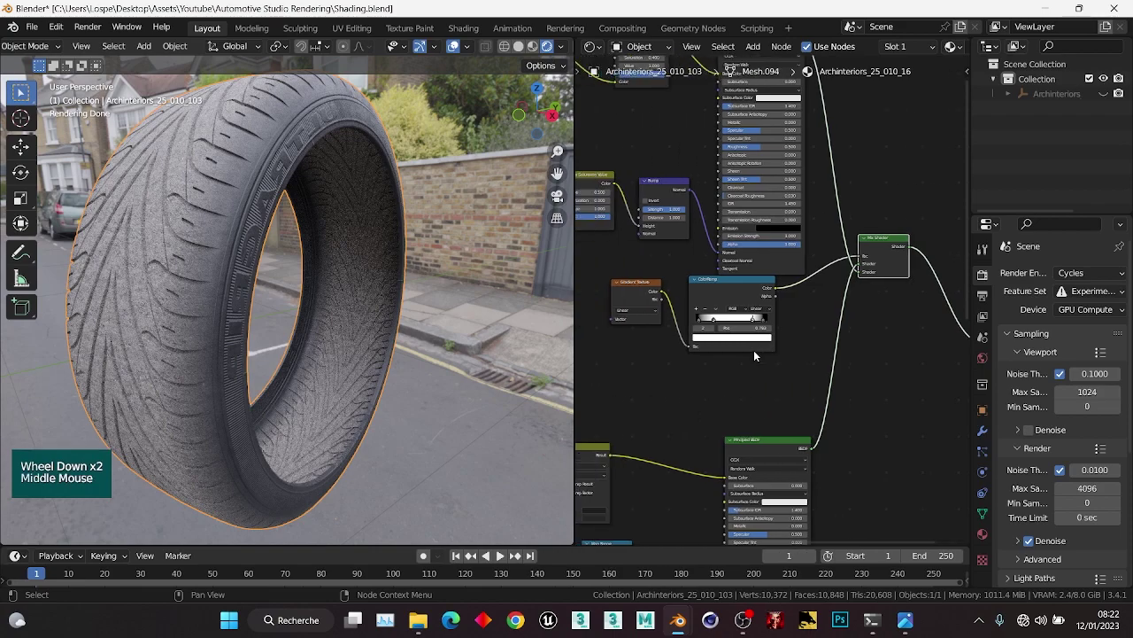
pyautogui.moveTo(292, 275); pyautogui.dragTo(214, 280, button='middle')
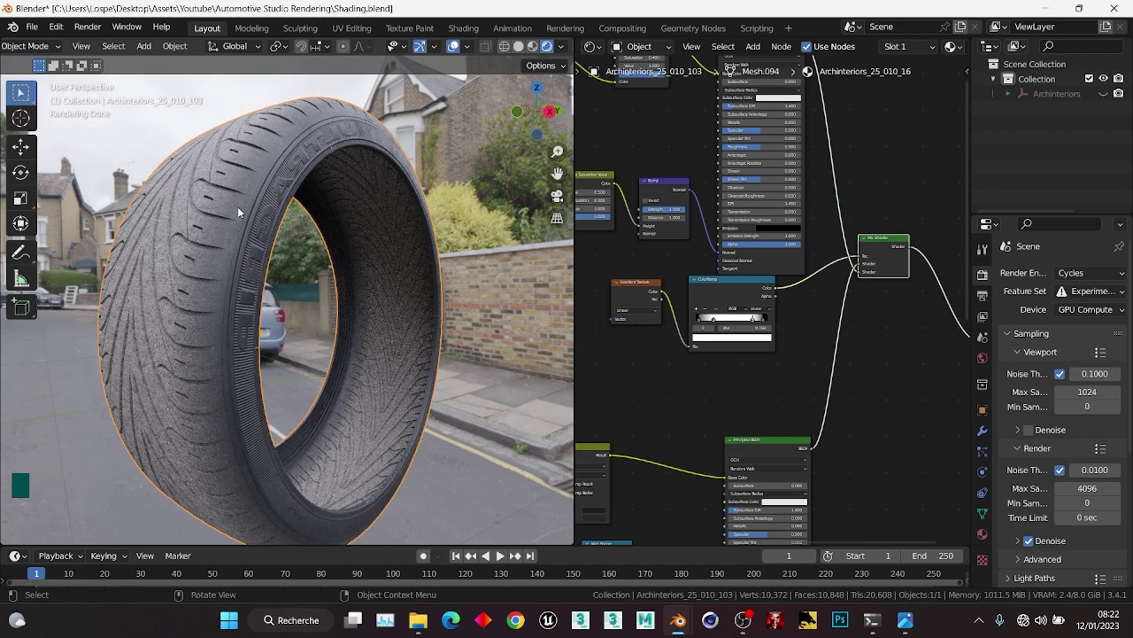
# Shift the Gradient Texture and ColorRamp nodes away from the Mix Shader to make room for another node.
pyautogui.scroll(-3, 761, 338)
pyautogui.moveTo(760, 338); pyautogui.dragTo(703, 353, button='middle')
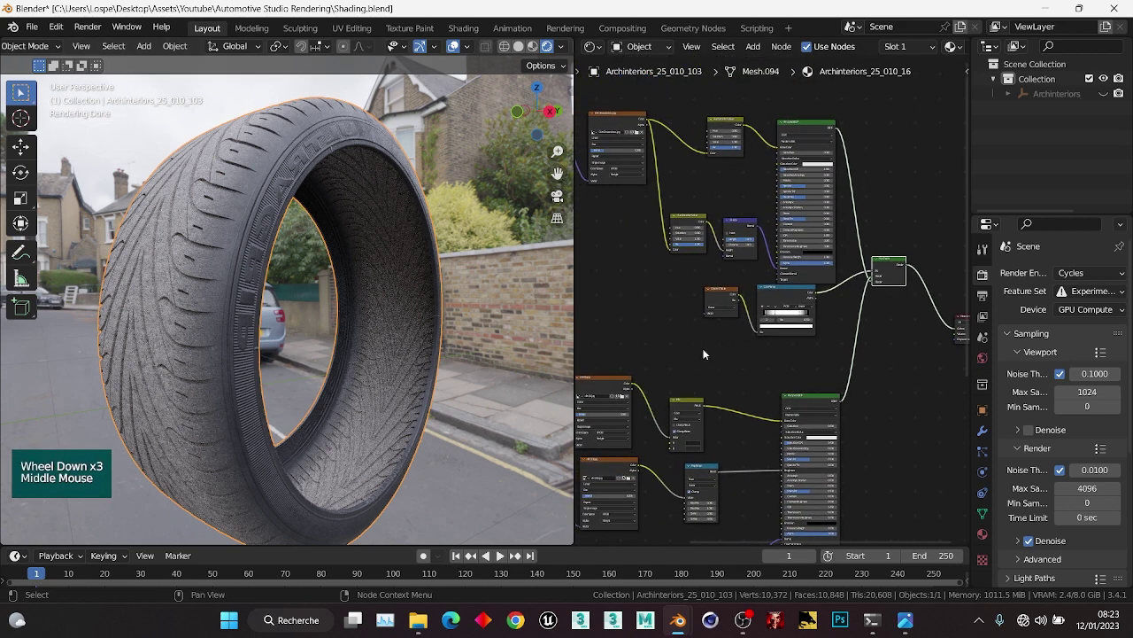
pyautogui.click(781, 300)
pyautogui.press('g')
pyautogui.scroll(4, 724, 328)
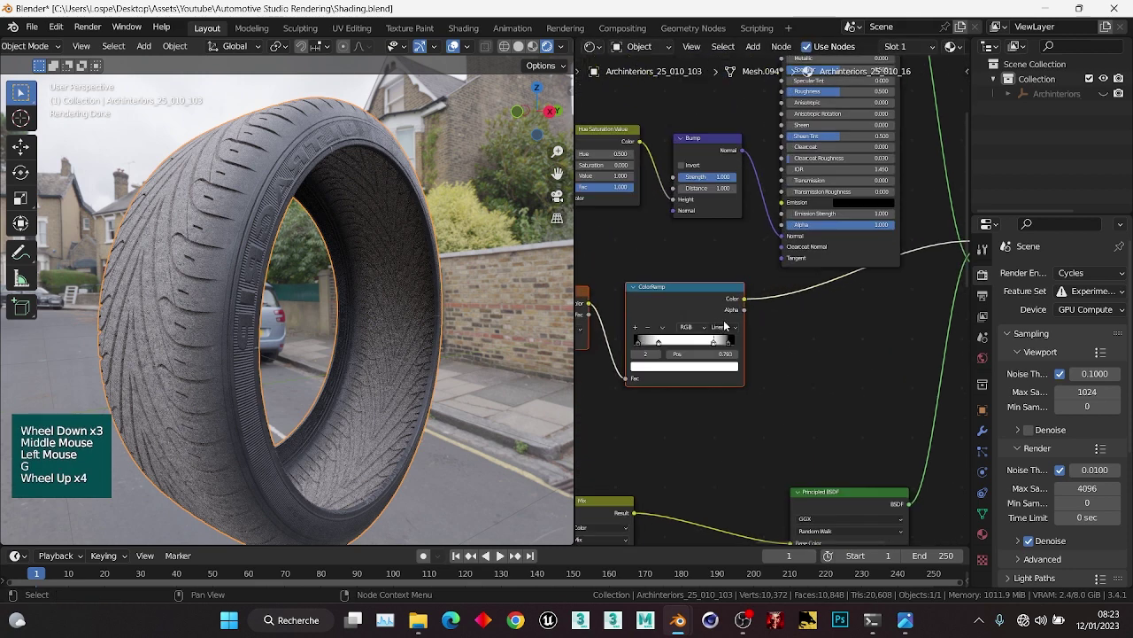
pyautogui.click(789, 331)
# Insert a Math node set to Multiply between the ColorRamp and the Mix Shader's Fac input.
pyautogui.hotkey('ctrl', 'a')
pyautogui.write('ma')
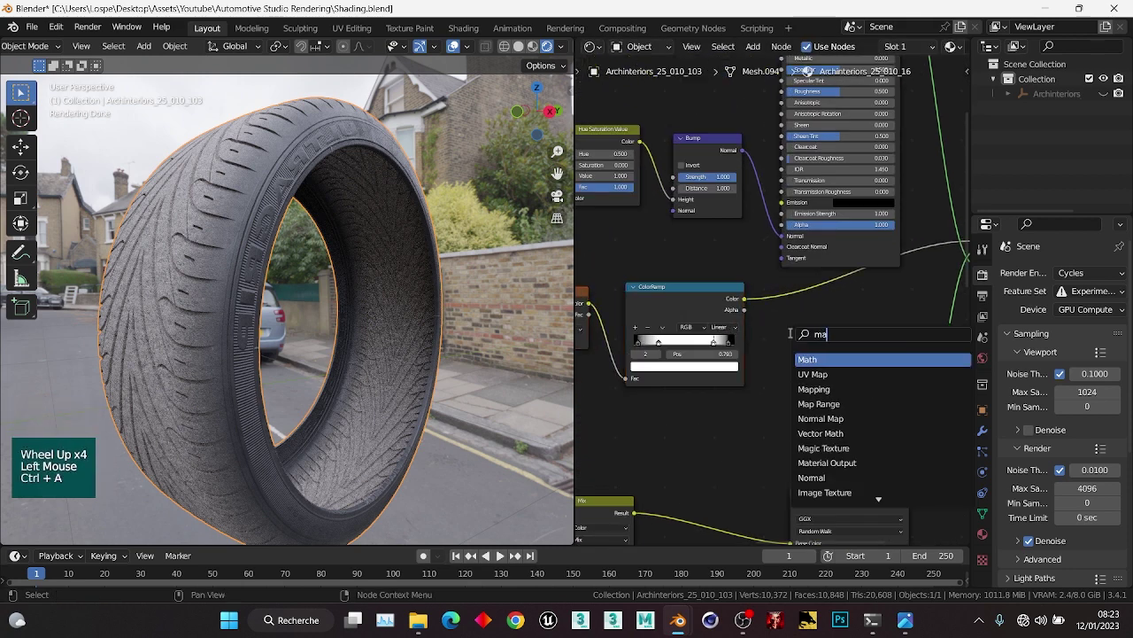
pyautogui.press('Return')
pyautogui.click(760, 401)
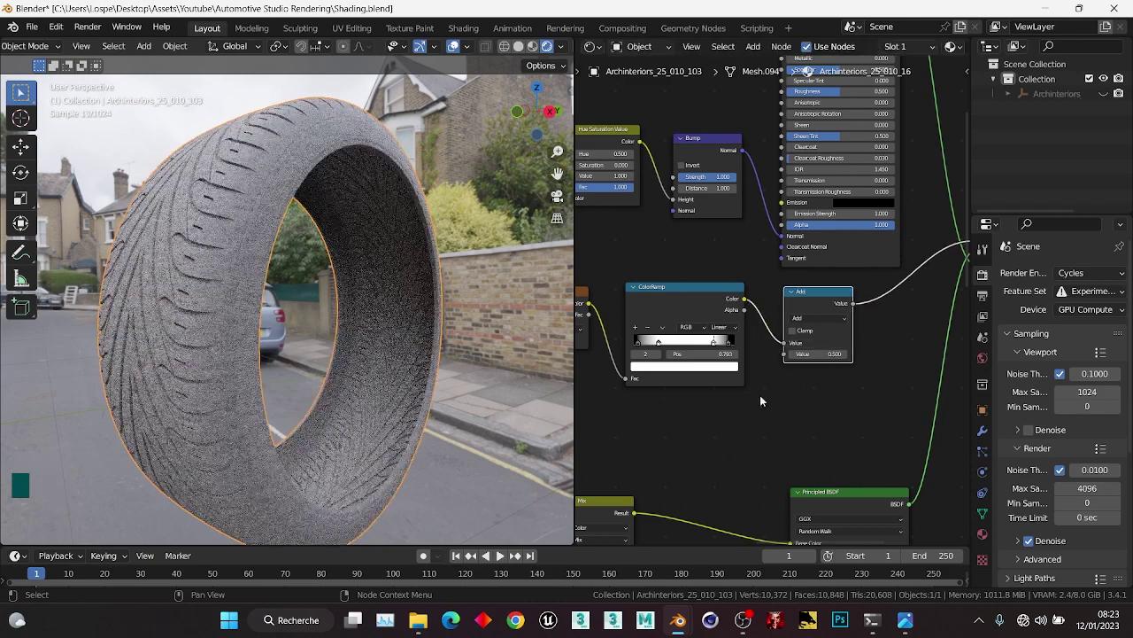
pyautogui.scroll(2, 801, 324)
pyautogui.click(807, 324)
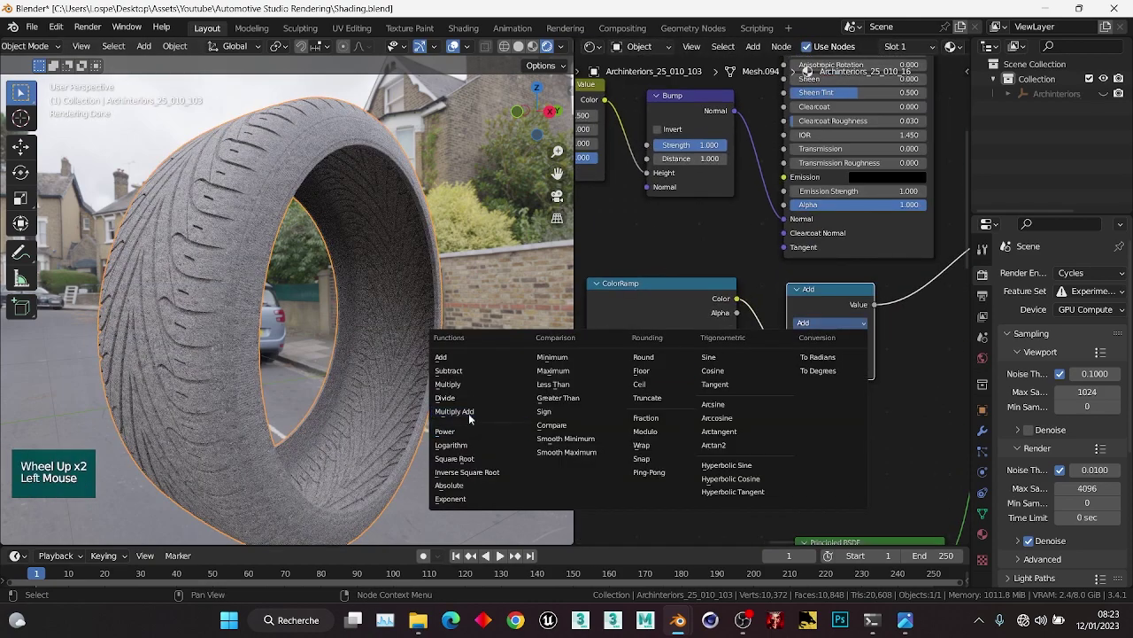
pyautogui.click(462, 386)
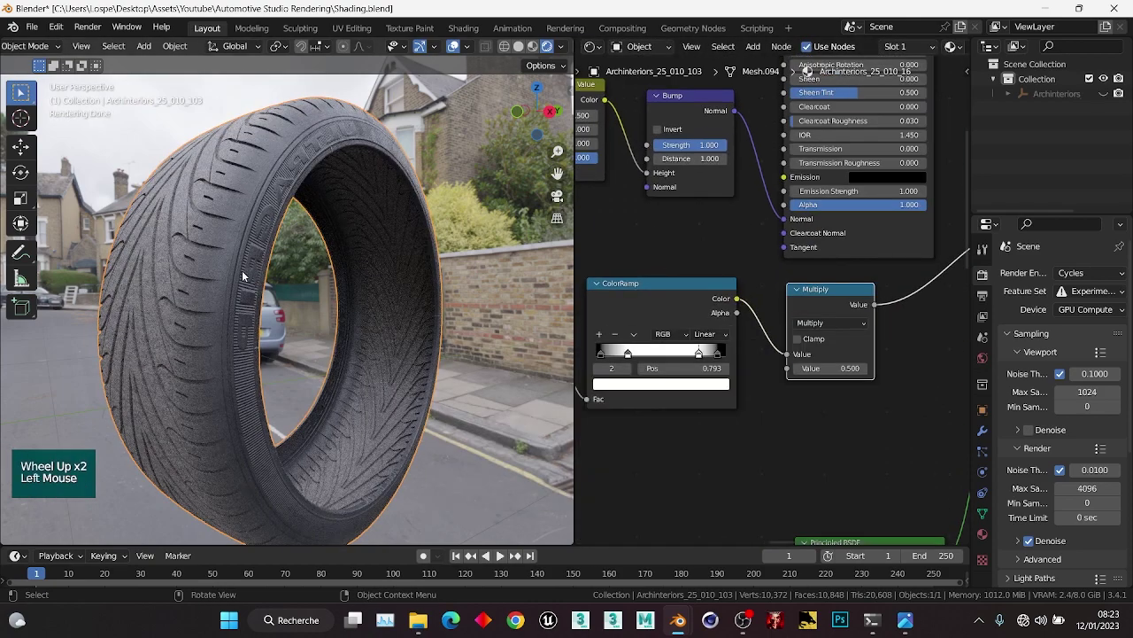
# Mute and re-enable the Multiply node to compare its effect on the tire's tread and sidewall.
pyautogui.moveTo(242, 277); pyautogui.dragTo(258, 299, button='middle')
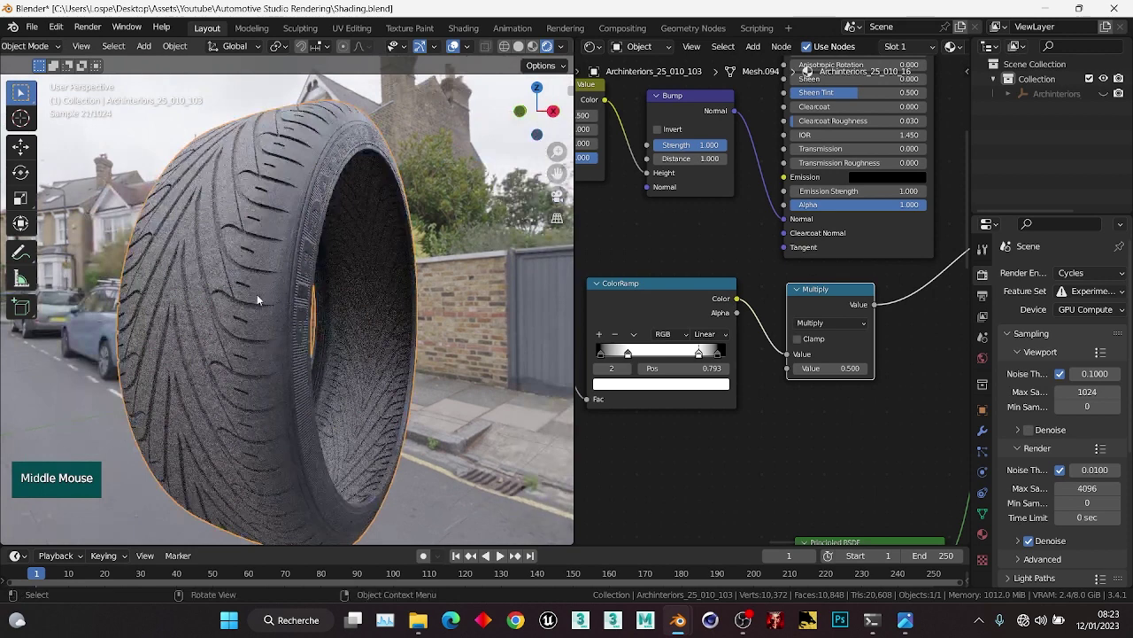
pyautogui.click(846, 292)
pyautogui.press('m')
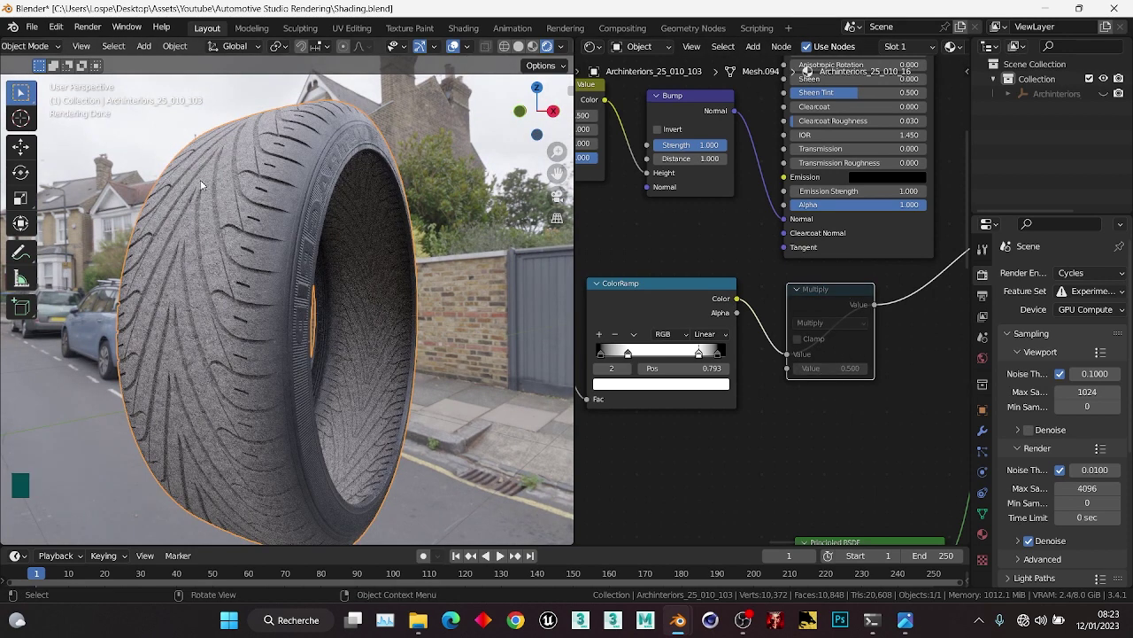
pyautogui.moveTo(204, 190); pyautogui.dragTo(301, 226, button='middle')
pyautogui.click(836, 288)
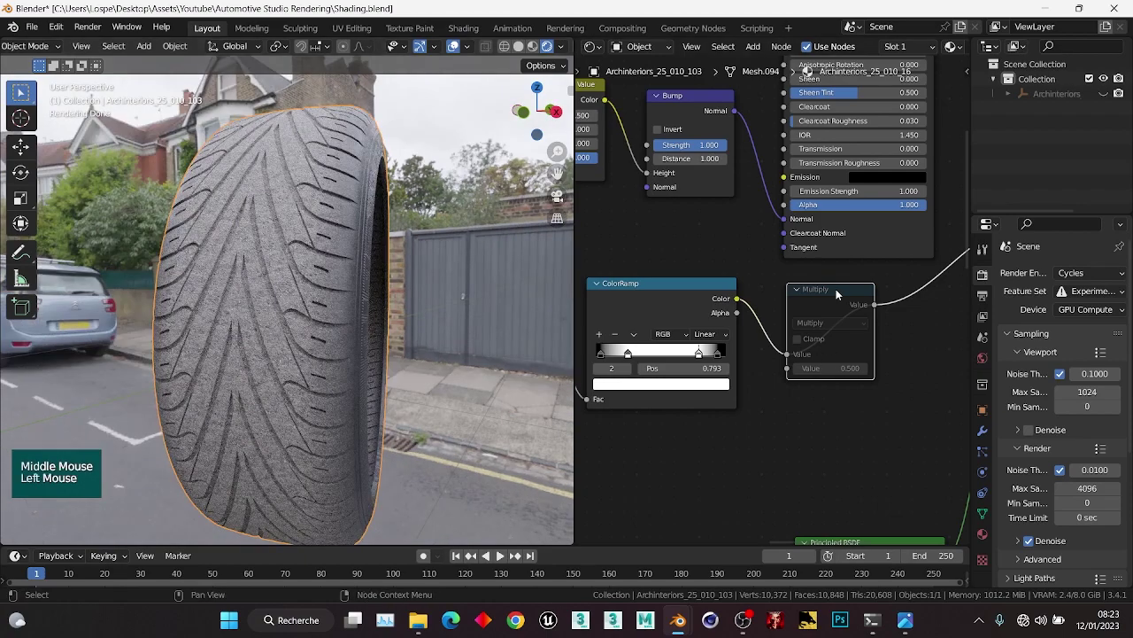
pyautogui.press('m')
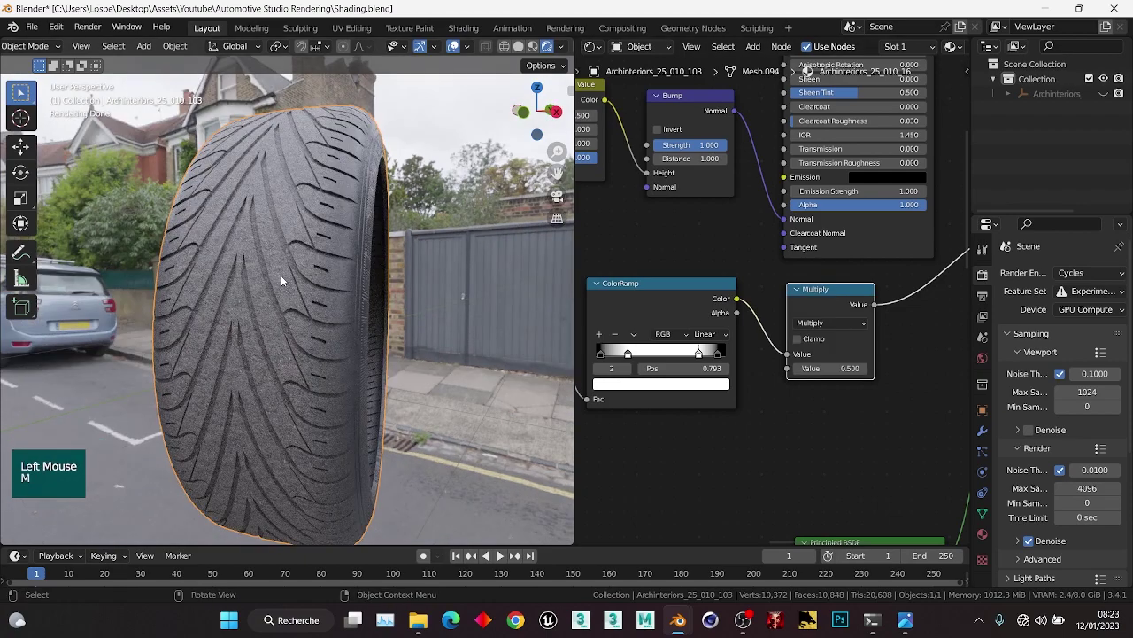
pyautogui.scroll(-2, 301, 314)
pyautogui.moveTo(315, 320); pyautogui.dragTo(226, 294, button='middle')
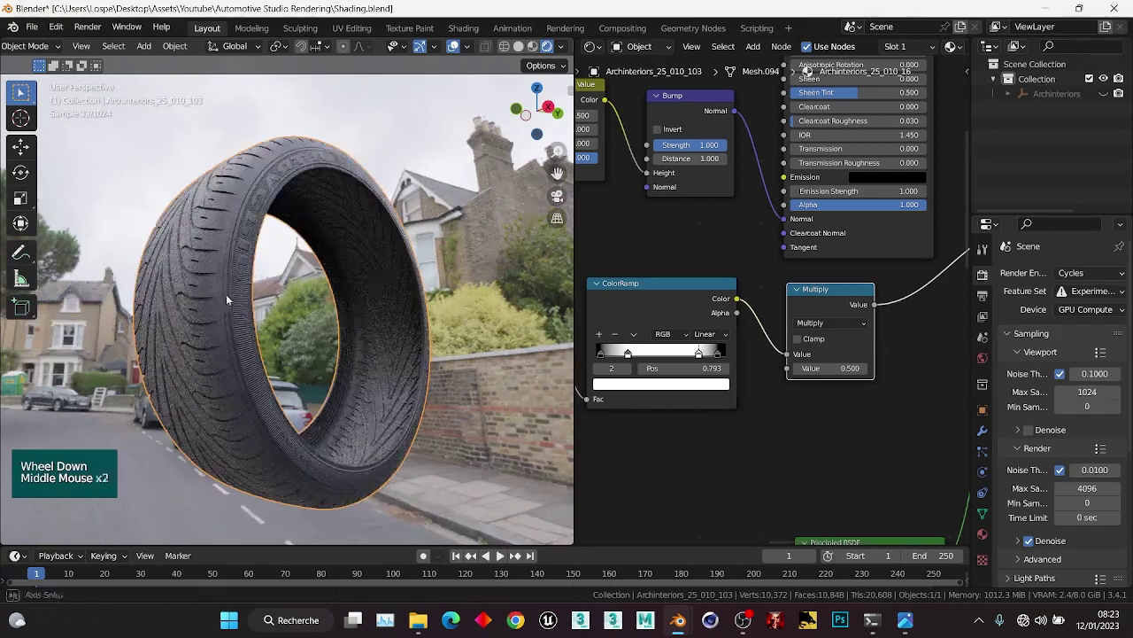
pyautogui.scroll(2, 221, 296)
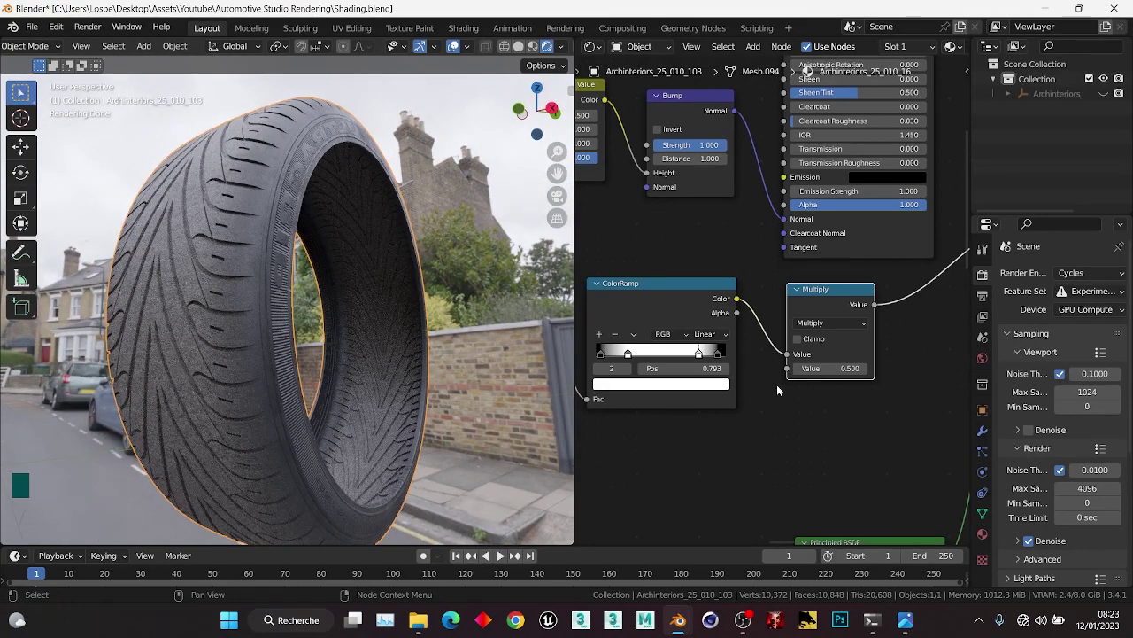
# Try 0.1 as the Multiply node's value and settle on 0.2.
pyautogui.click(834, 370)
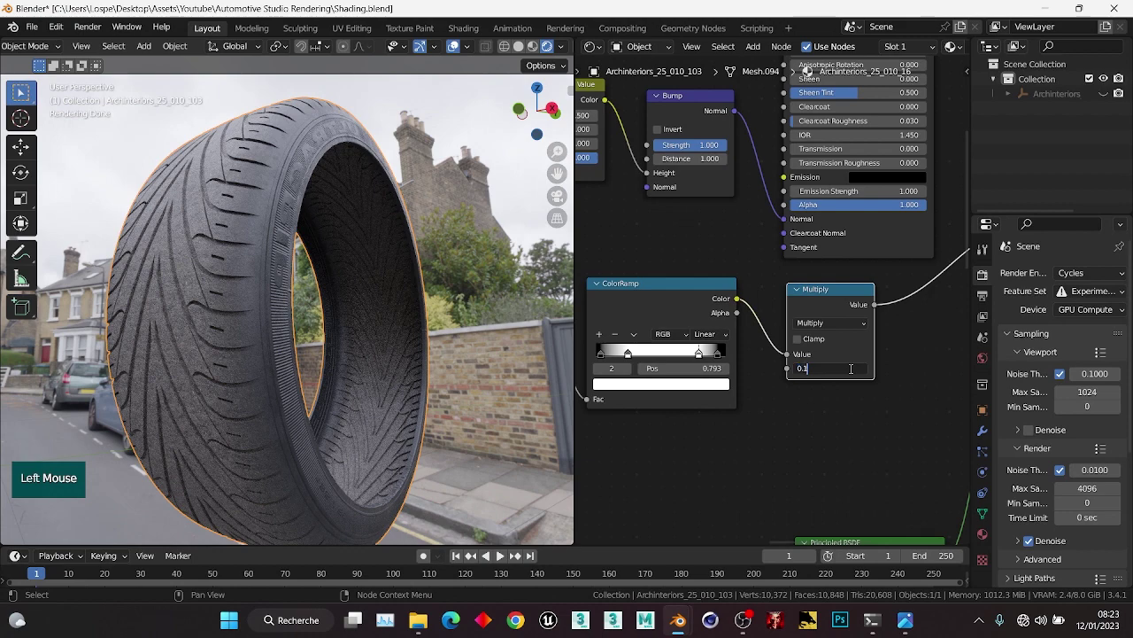
pyautogui.write('0.1')
pyautogui.press('Return')
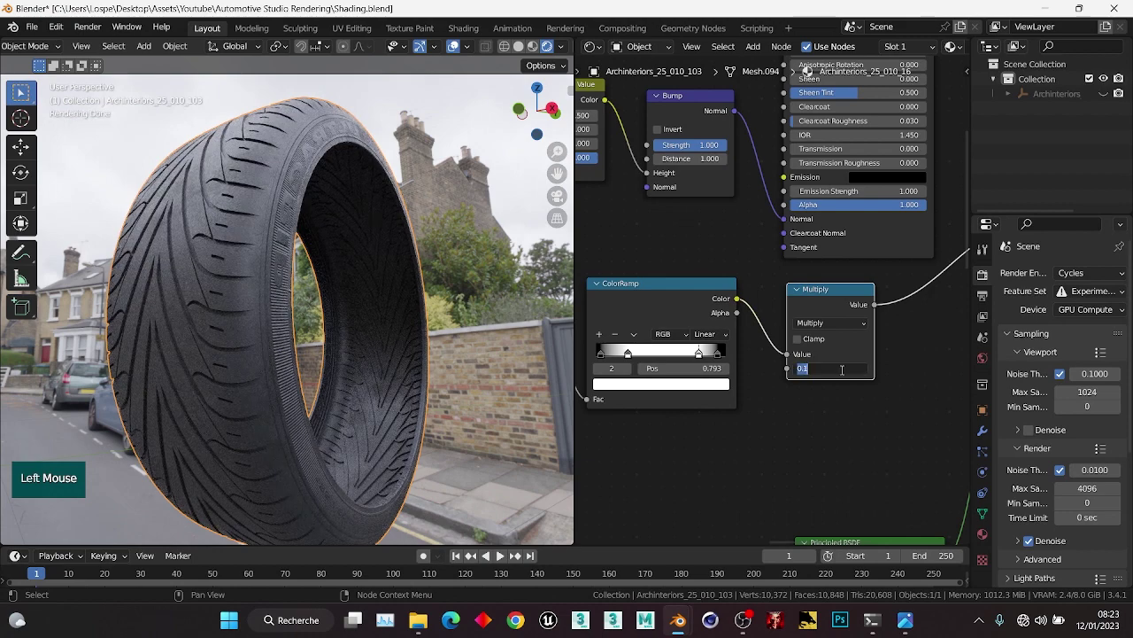
pyautogui.write('.2')
pyautogui.press('Return')
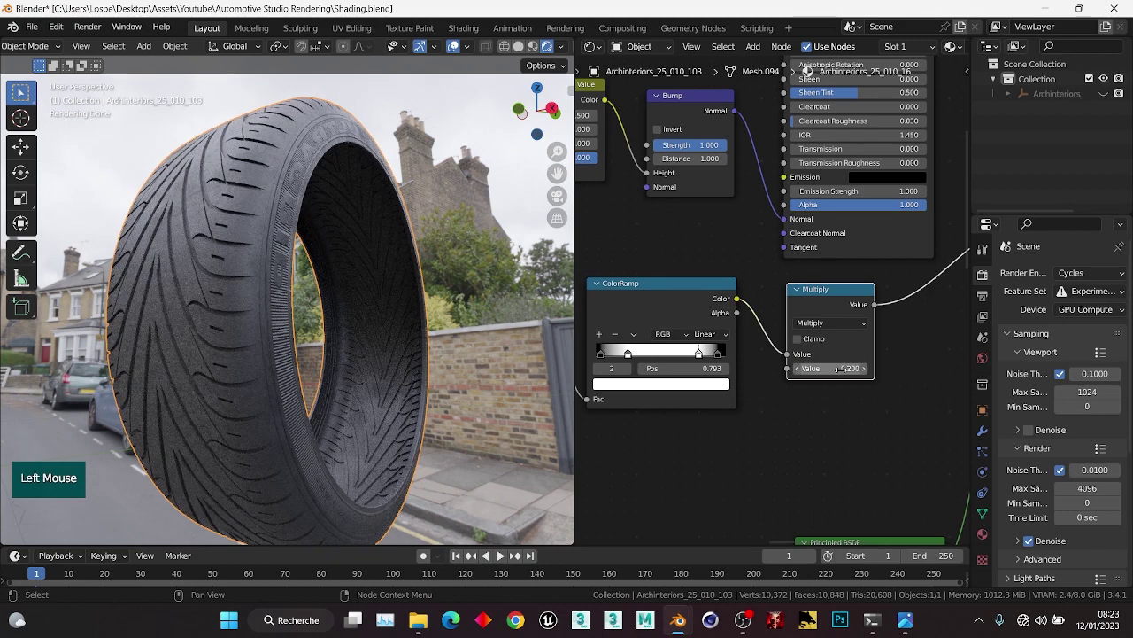
# Check the tire's tread and sidewall shading from several sides and save the file.
pyautogui.moveTo(180, 386); pyautogui.dragTo(242, 360, button='middle')
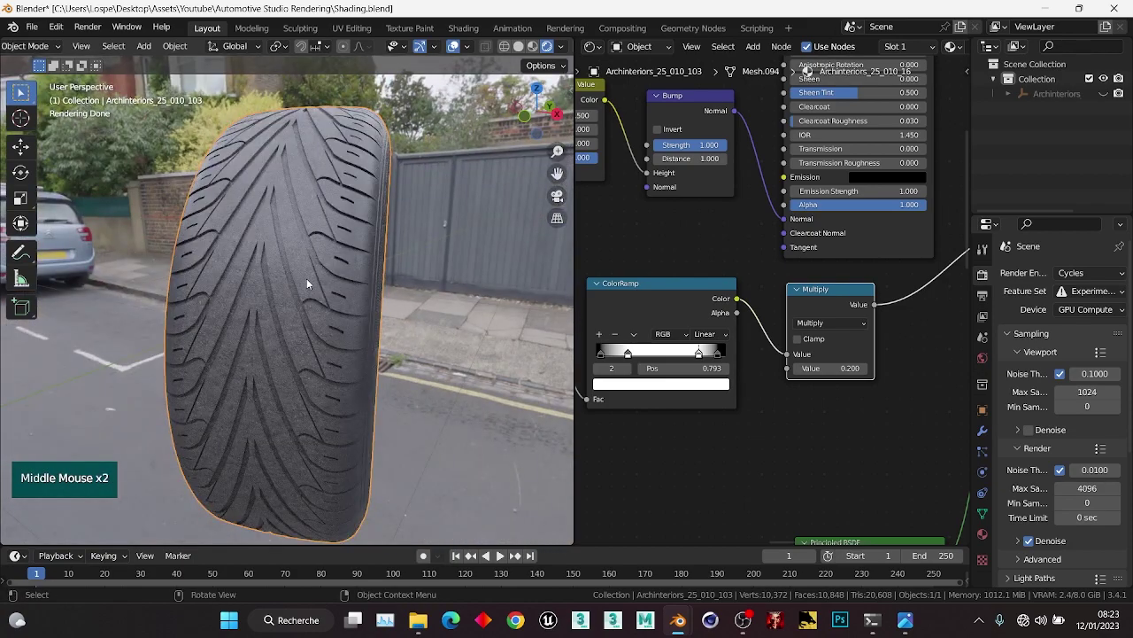
pyautogui.moveTo(281, 405)
pyautogui.mouseDown(button='middle')
pyautogui.moveTo(266, 389)
pyautogui.moveTo(310, 395)
pyautogui.moveTo(266, 422)
pyautogui.mouseUp(button='middle')
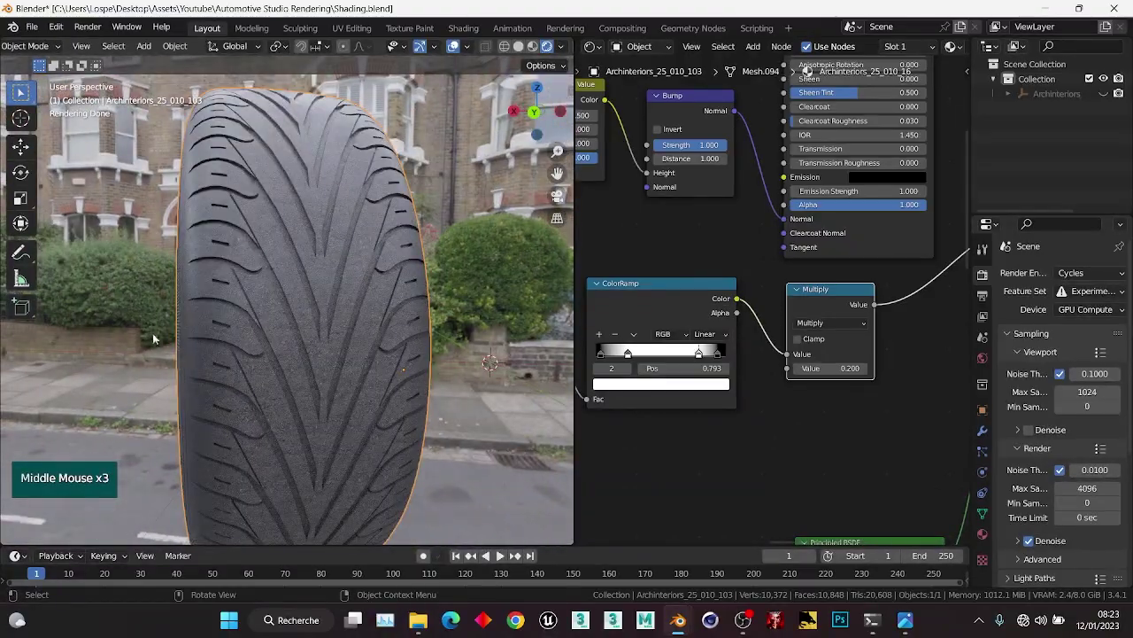
pyautogui.moveTo(152, 333); pyautogui.dragTo(412, 328, button='middle')
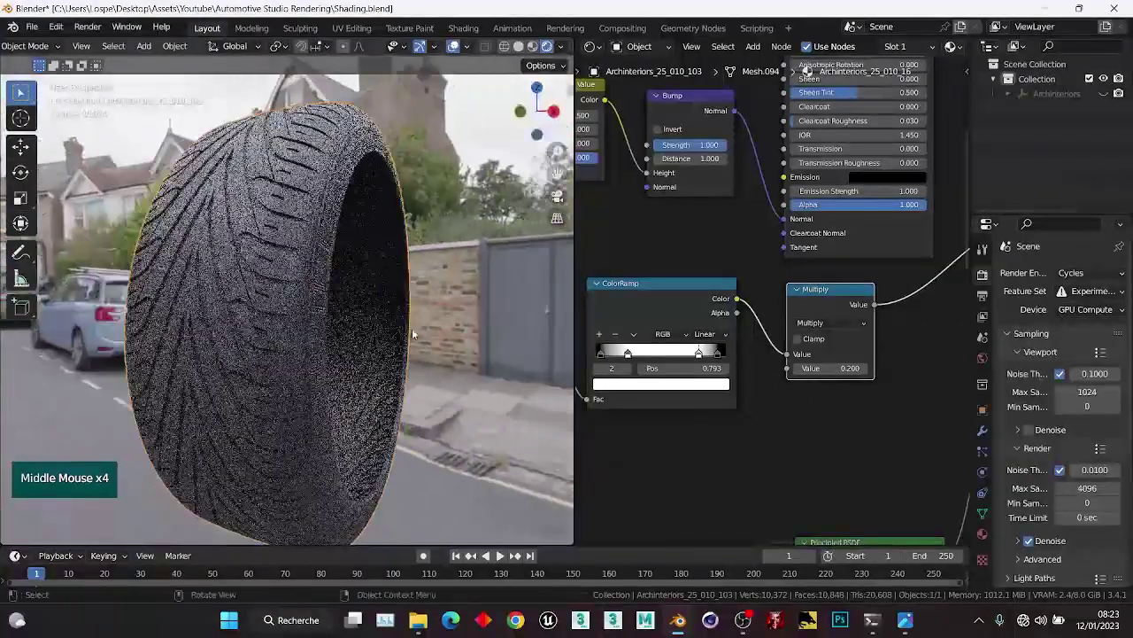
pyautogui.click(490, 338)
pyautogui.hotkey('ctrl', 's')
# Move the Gradient Texture and ColorRamp aside and insert a second ColorRamp between the first one and the Multiply node.
pyautogui.scroll(-4, 805, 305)
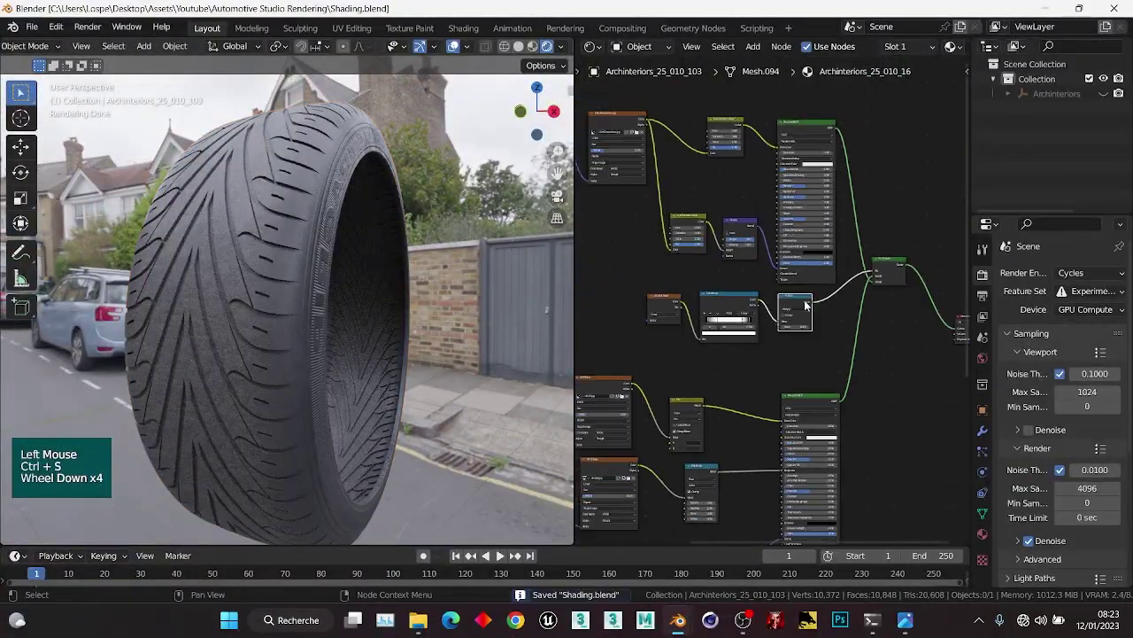
pyautogui.moveTo(806, 306); pyautogui.dragTo(666, 306, button='middle')
pyautogui.scroll(1, 666, 307)
pyautogui.click(760, 344)
pyautogui.press('g')
pyautogui.click(734, 322)
pyautogui.hotkey('ctrl', 'a')
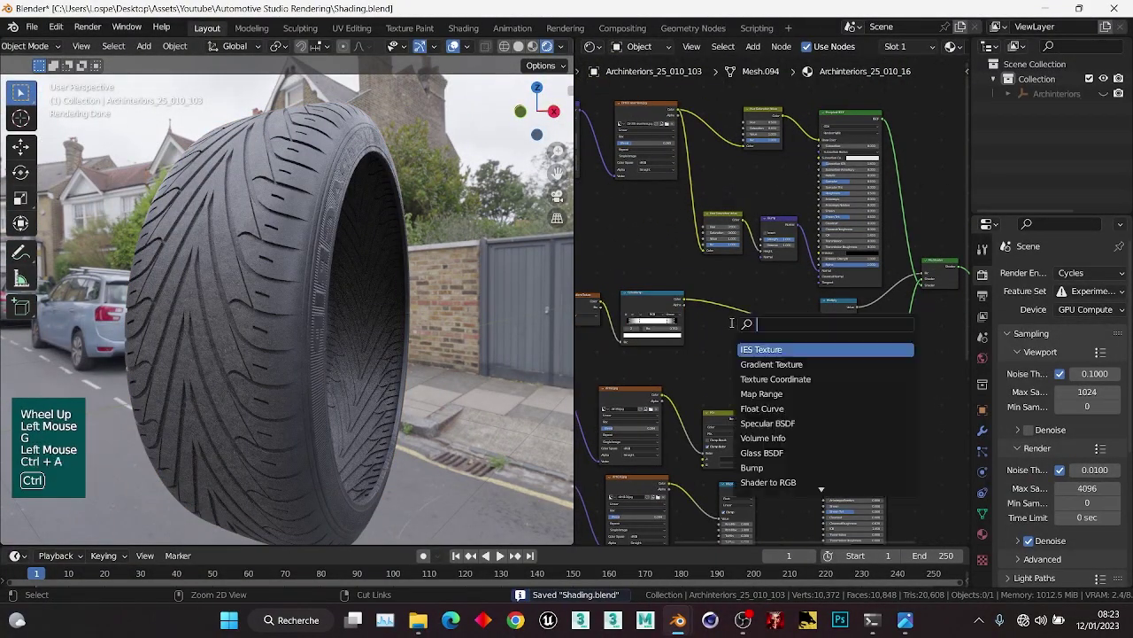
pyautogui.write('ramp')
pyautogui.press('Return')
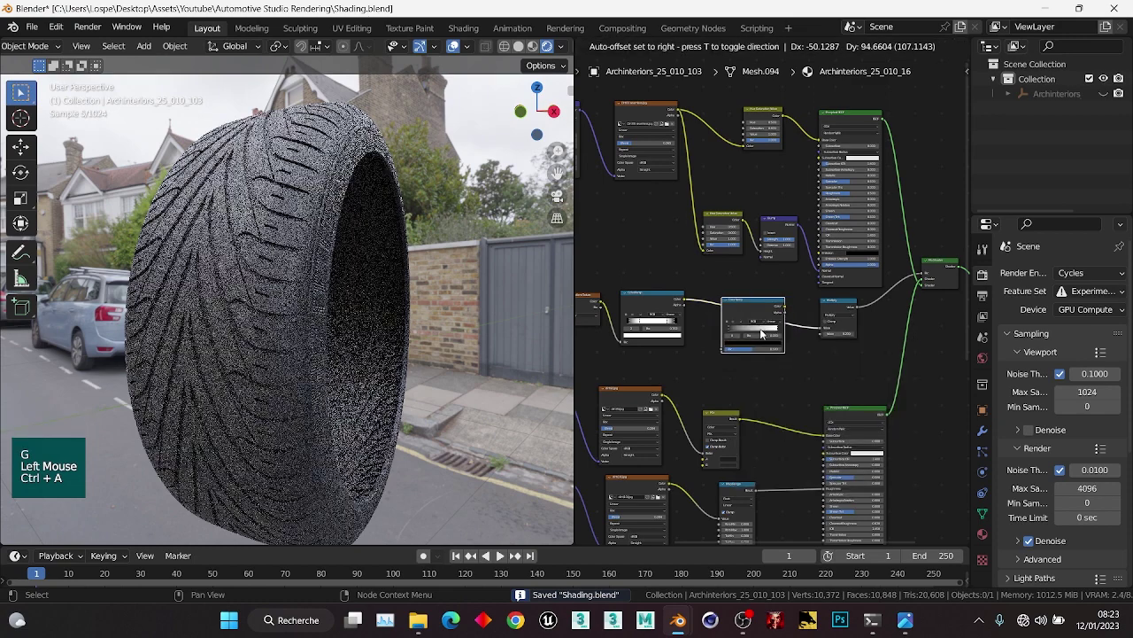
pyautogui.click(760, 337)
# Preview the second ColorRamp's output directly on the tire.
pyautogui.scroll(2, 738, 341)
pyautogui.scroll(3, 719, 310)
pyautogui.keyDown('ctrl'); pyautogui.keyDown('shift'); pyautogui.click(716, 309); pyautogui.keyUp('shift'); pyautogui.keyUp('ctrl')
pyautogui.moveTo(715, 308); pyautogui.dragTo(713, 313, button='middle')
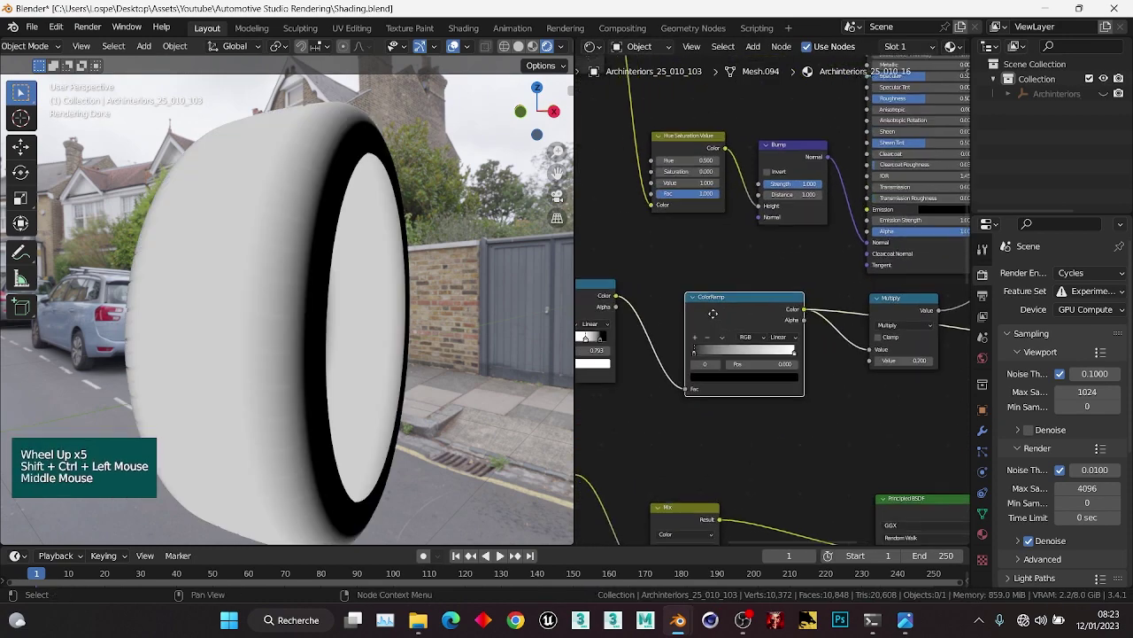
# Set the second ColorRamp to B-Spline interpolation and move its black stop to about 0.37 and white stop to about 0.61.
pyautogui.scroll(2, 716, 341)
pyautogui.moveTo(684, 348); pyautogui.dragTo(689, 347)
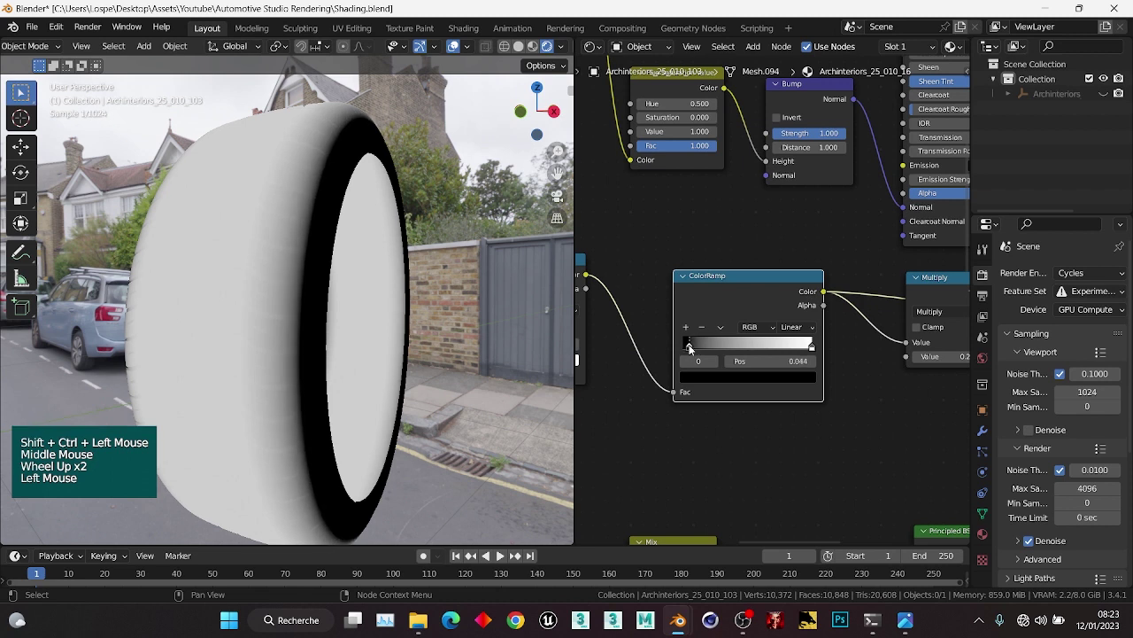
pyautogui.click(813, 344)
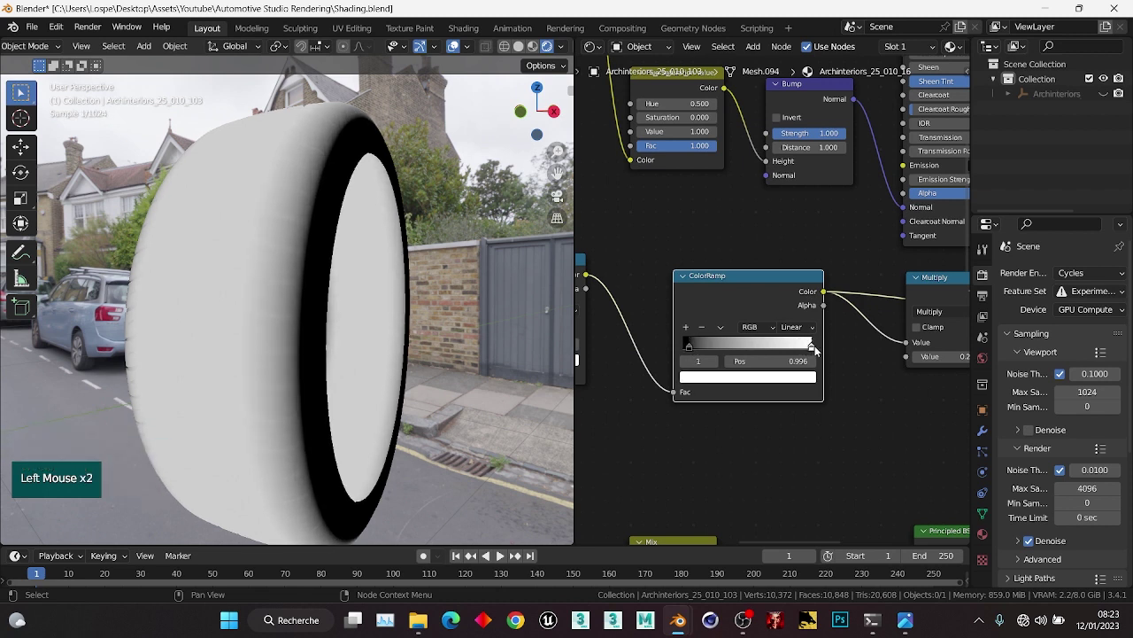
pyautogui.click(797, 328)
pyautogui.click(797, 381)
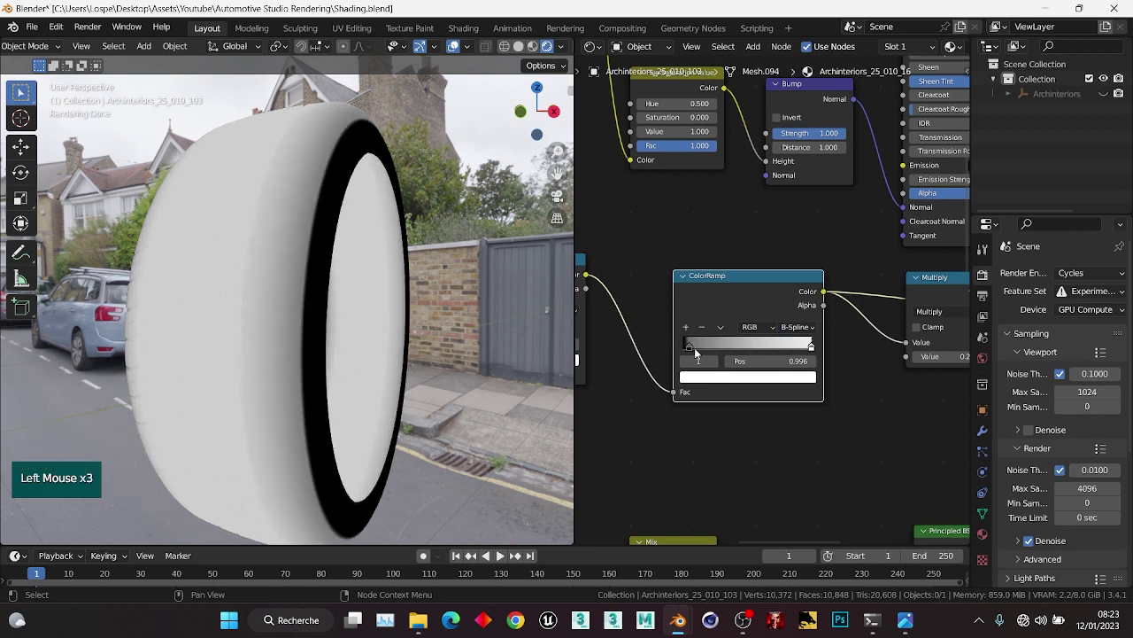
pyautogui.moveTo(690, 346); pyautogui.dragTo(737, 352)
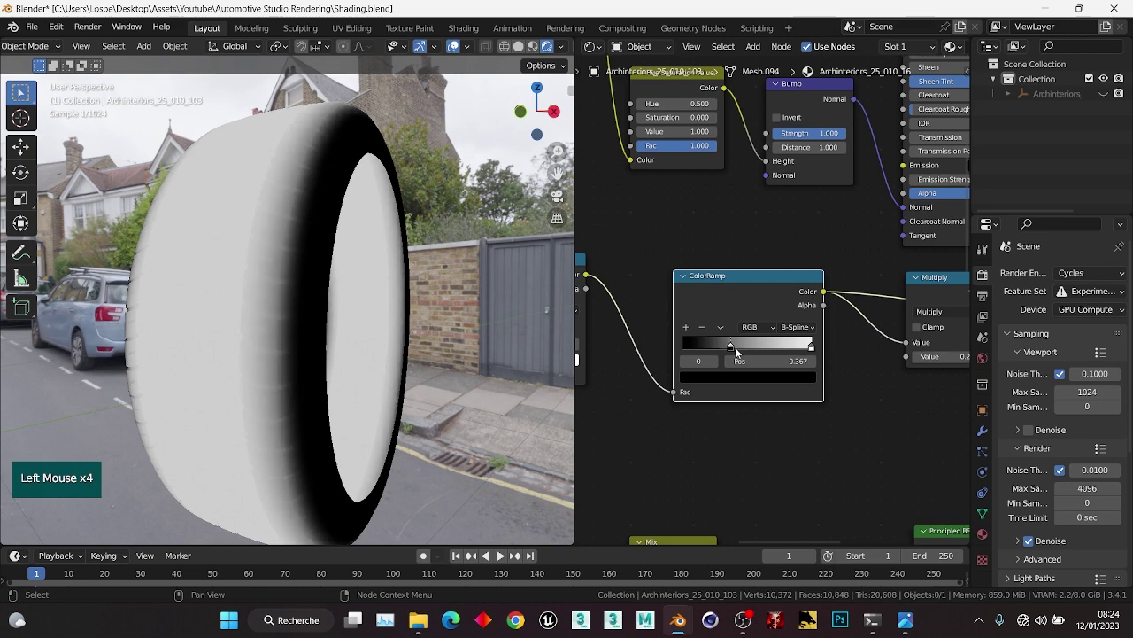
pyautogui.moveTo(813, 345); pyautogui.dragTo(755, 352)
# Compare the mask with the second ColorRamp muted and unmuted, then widen its transition with the black stop at about 0.32.
pyautogui.scroll(-1, 759, 350)
pyautogui.moveTo(735, 292); pyautogui.dragTo(754, 281, button='middle')
pyautogui.click(754, 280)
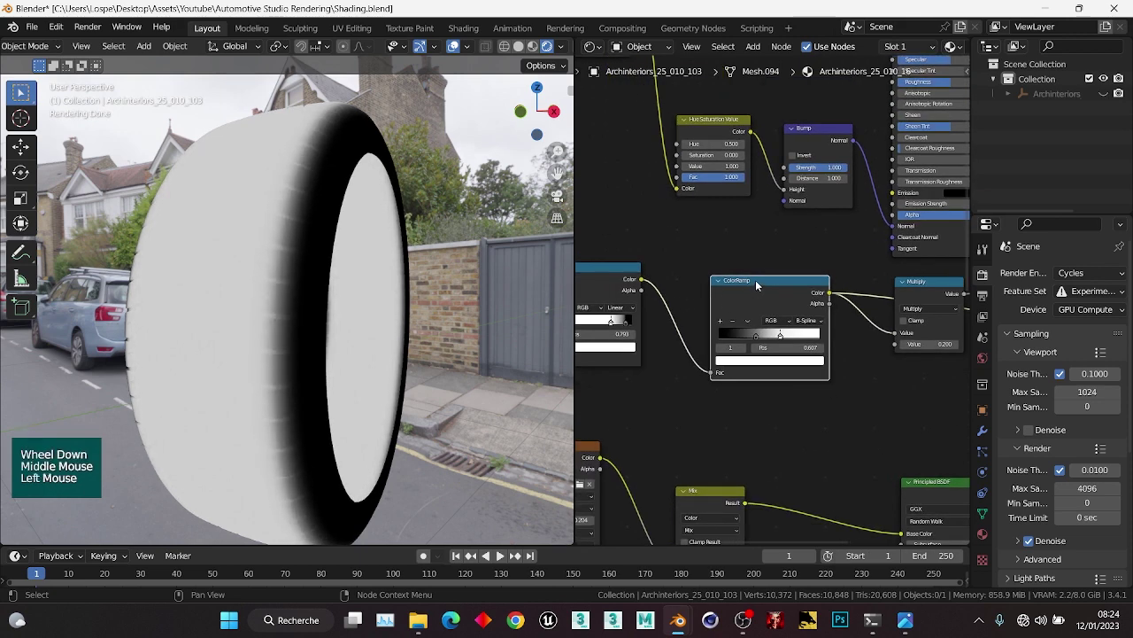
pyautogui.press('m')
pyautogui.press('m')
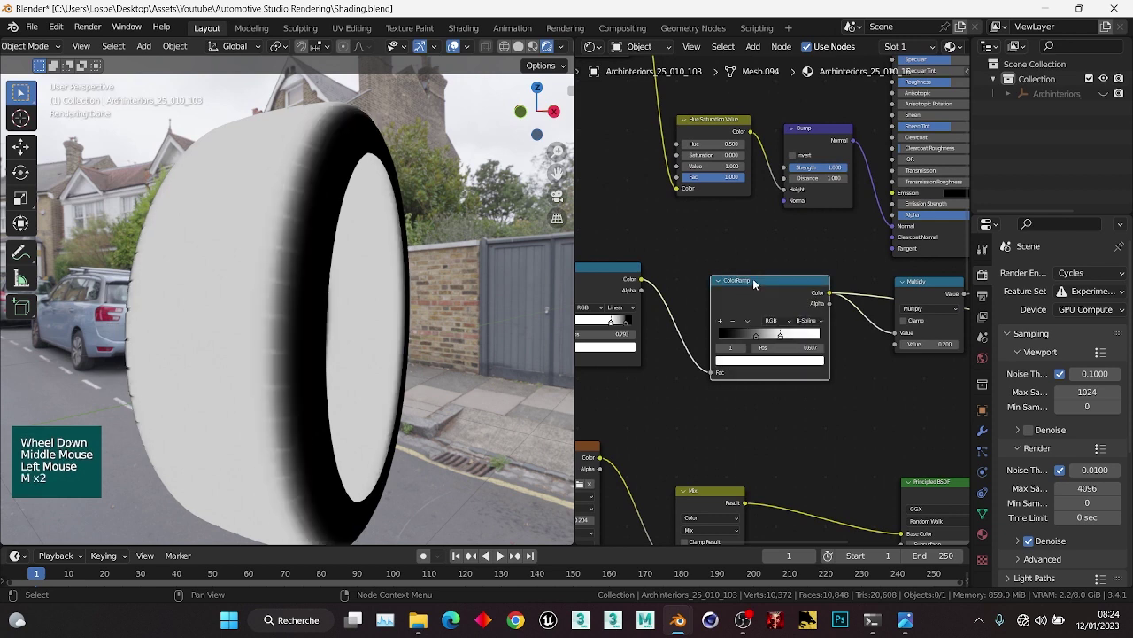
pyautogui.moveTo(780, 340)
pyautogui.mouseDown()
pyautogui.moveTo(793, 337)
pyautogui.moveTo(751, 338)
pyautogui.mouseUp()
pyautogui.scroll(-1, 812, 351)
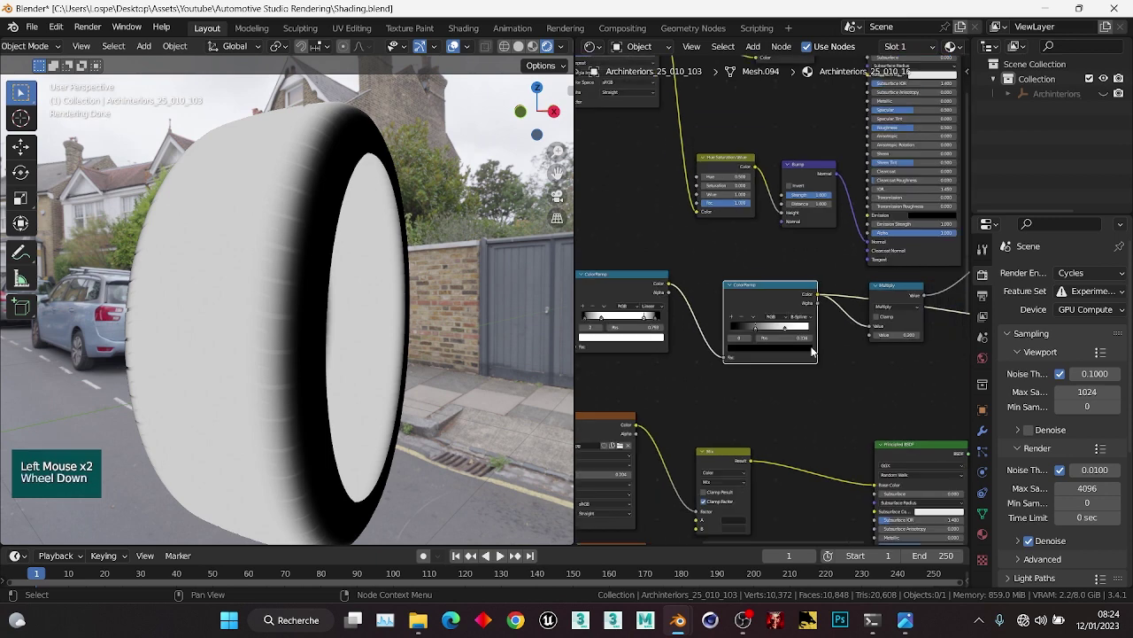
# Move the Gradient Texture and both ColorRamps away from the Multiply node to make room, and save the file.
pyautogui.scroll(3, 766, 352)
pyautogui.moveTo(812, 352); pyautogui.dragTo(918, 335, button='middle')
pyautogui.scroll(-1, 767, 353)
pyautogui.scroll(-1, 746, 354)
pyautogui.scroll(-2, 768, 364)
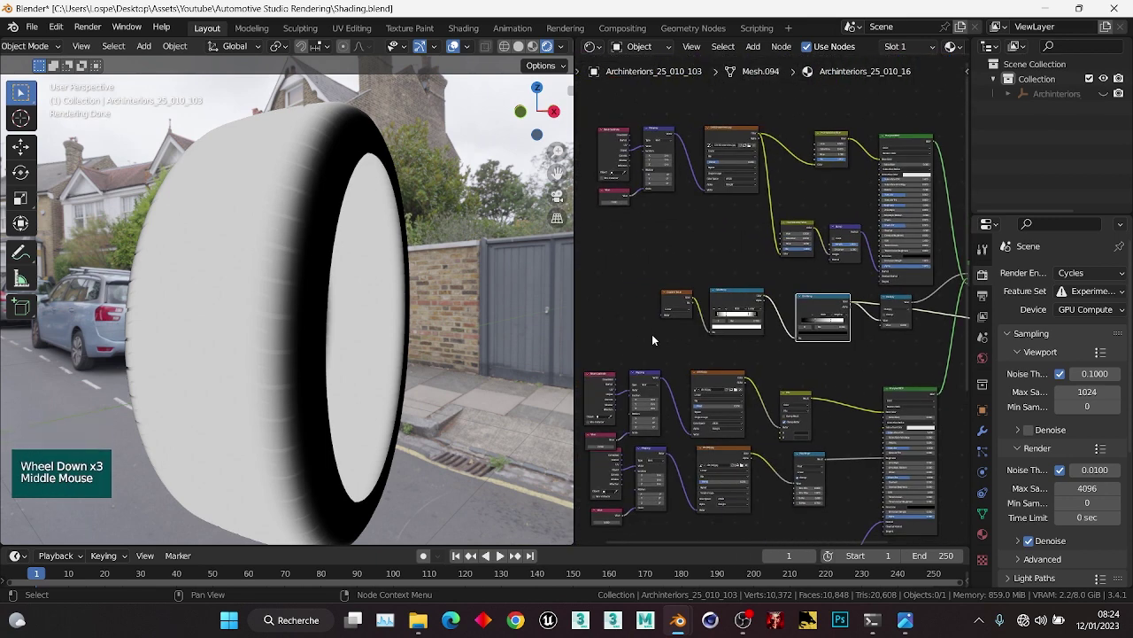
pyautogui.moveTo(652, 333); pyautogui.dragTo(824, 302)
pyautogui.press('g')
pyautogui.scroll(2, 753, 307)
pyautogui.moveTo(754, 307); pyautogui.dragTo(779, 328, button='middle')
pyautogui.scroll(1, 779, 328)
pyautogui.click(783, 333)
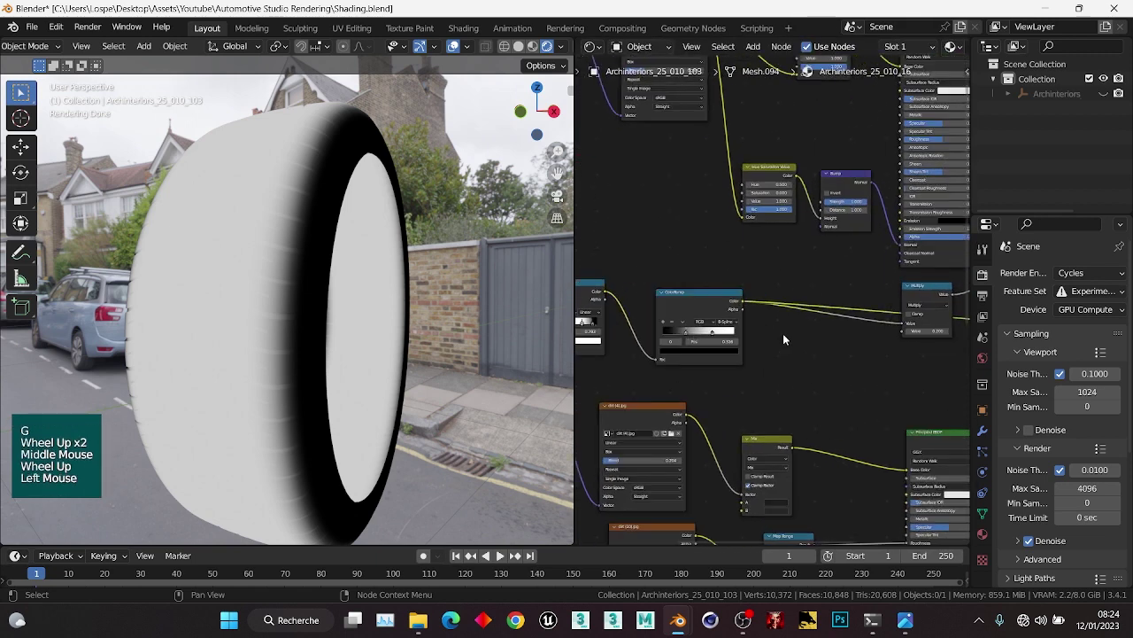
pyautogui.hotkey('ctrl', 's')
# Insert a Math node after the second ColorRamp and set its operation to Multiply.
pyautogui.hotkey('ctrl', 'a')
pyautogui.write('math')
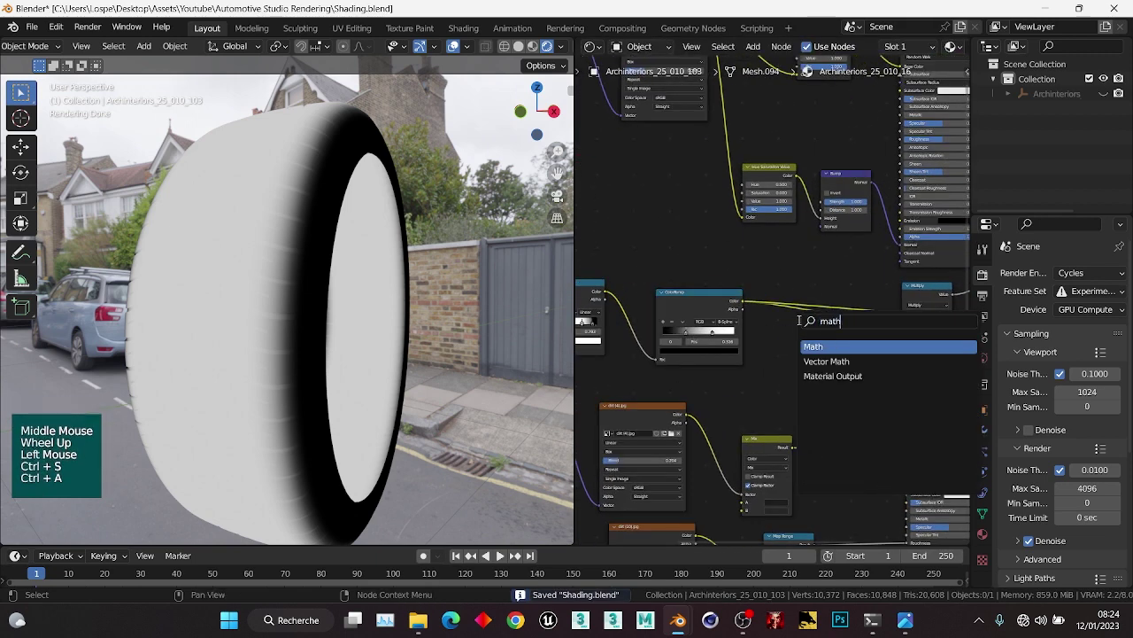
pyautogui.click(837, 351)
pyautogui.scroll(2, 807, 332)
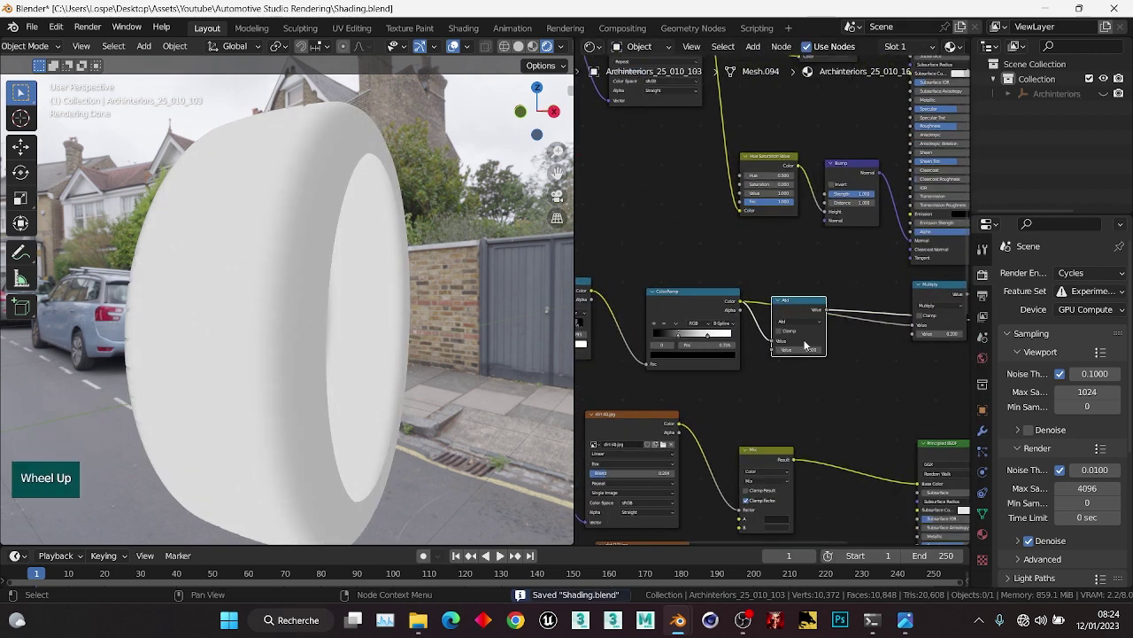
pyautogui.click(797, 326)
pyautogui.click(799, 322)
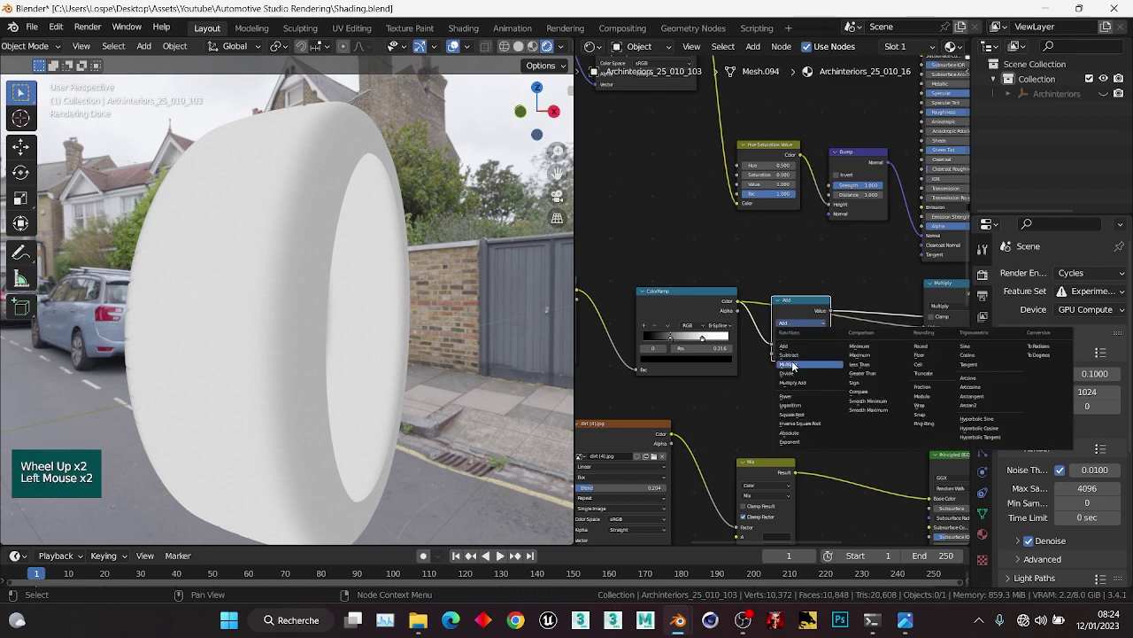
pyautogui.click(793, 366)
# Preview the new Multiply node's output on the tire and set its value to 5.
pyautogui.keyDown('ctrl'); pyautogui.keyDown('shift'); pyautogui.click(800, 304); pyautogui.keyUp('shift'); pyautogui.keyUp('ctrl')
pyautogui.scroll(2, 801, 345)
pyautogui.click(805, 372)
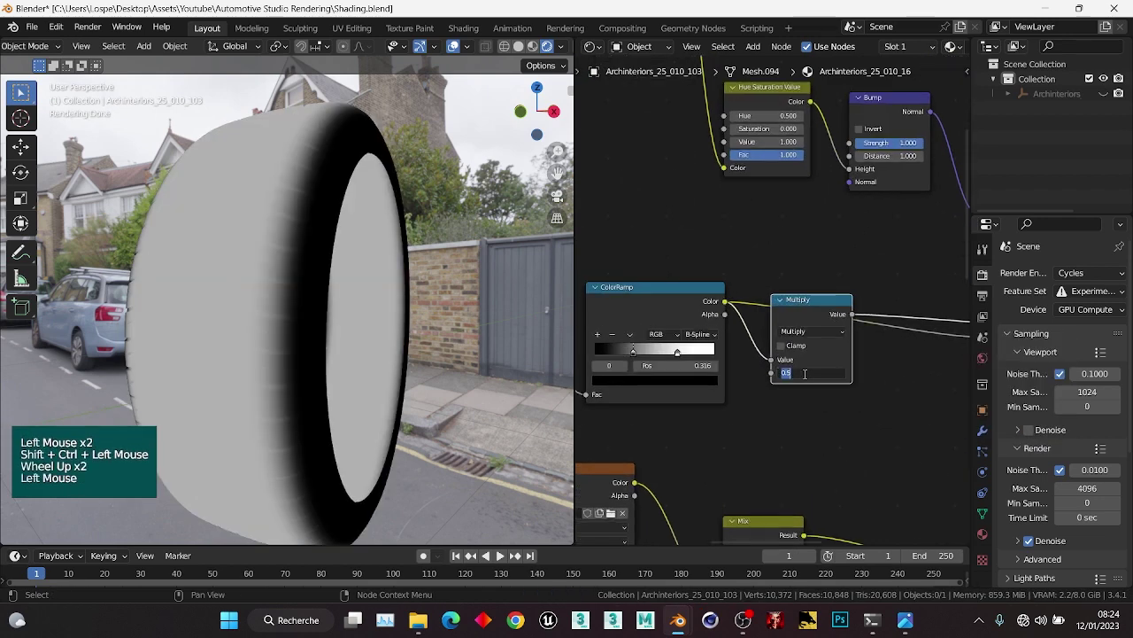
pyautogui.write('5')
pyautogui.press('Return')
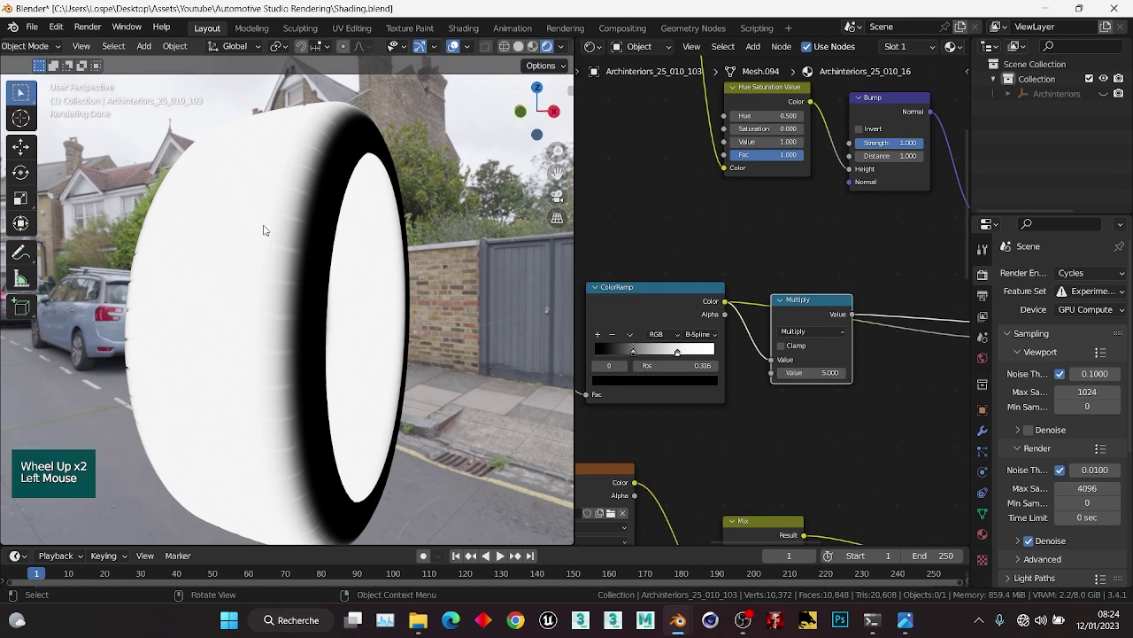
# Connect the new Multiply node's output to the 0.2 Multiply node's value input and cut the leftover link.
pyautogui.scroll(-1, 802, 373)
pyautogui.moveTo(802, 373); pyautogui.dragTo(725, 344, button='middle')
pyautogui.scroll(3, 725, 343)
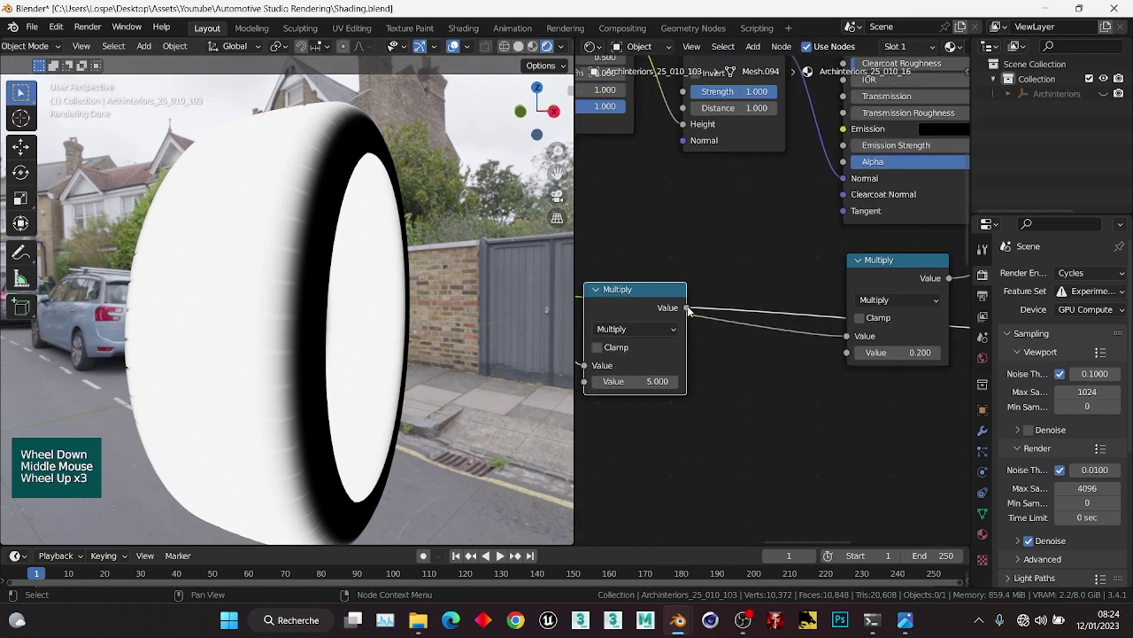
pyautogui.moveTo(690, 309); pyautogui.dragTo(842, 336)
pyautogui.scroll(-1, 820, 415)
pyautogui.moveTo(820, 415); pyautogui.dragTo(778, 416, button='middle')
pyautogui.keyDown('ctrl'); pyautogui.moveTo(751, 326); pyautogui.dragTo(717, 367, button='right'); pyautogui.keyUp('ctrl')
pyautogui.scroll(2, 716, 368)
pyautogui.moveTo(716, 367)
pyautogui.mouseDown(button='middle')
pyautogui.moveTo(841, 283)
pyautogui.moveTo(784, 372)
pyautogui.moveTo(724, 380)
pyautogui.mouseUp(button='middle')
# Route the Mix Shader to the output so the blended tread and sidewall material shows on the tire.
pyautogui.keyDown('ctrl'); pyautogui.keyDown('shift'); pyautogui.click(841, 282); pyautogui.keyUp('shift'); pyautogui.keyUp('ctrl')
pyautogui.scroll(-1, 841, 283)
pyautogui.scroll(-1, 842, 283)
pyautogui.scroll(1, 784, 372)
pyautogui.scroll(-1, 757, 374)
pyautogui.scroll(1, 842, 274)
pyautogui.keyDown('ctrl'); pyautogui.keyDown('shift'); pyautogui.click(837, 274); pyautogui.keyUp('shift'); pyautogui.keyUp('ctrl')
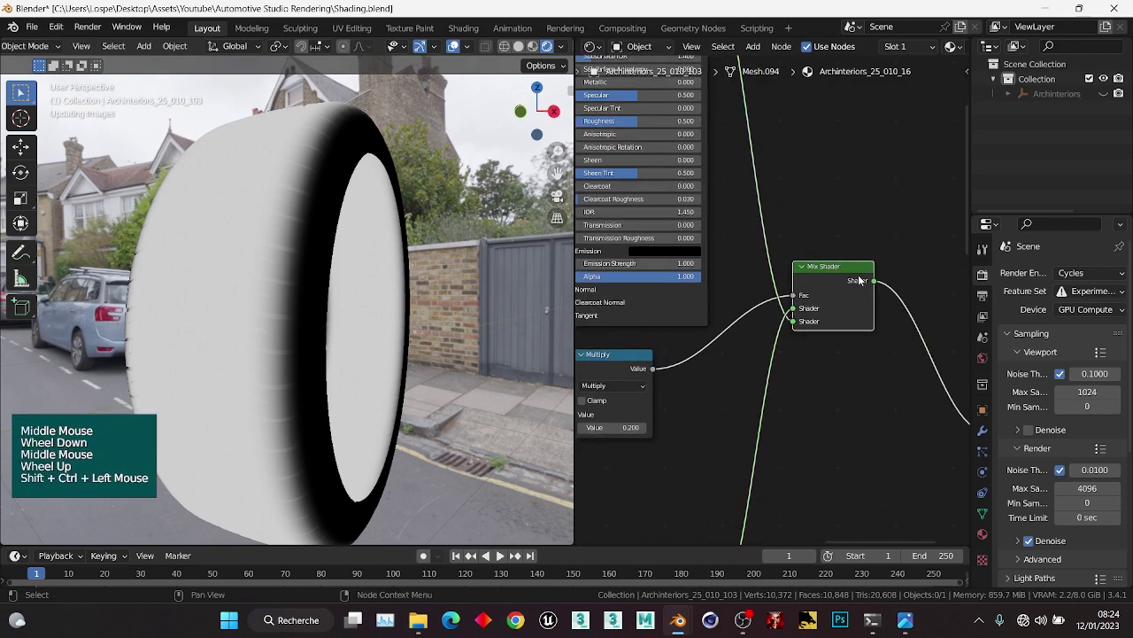
# Set the value of the Multiply node feeding the Mix Shader's factor to 0.05.
pyautogui.scroll(-1, 752, 330)
pyautogui.moveTo(751, 330); pyautogui.dragTo(854, 318, button='middle')
pyautogui.scroll(2, 854, 318)
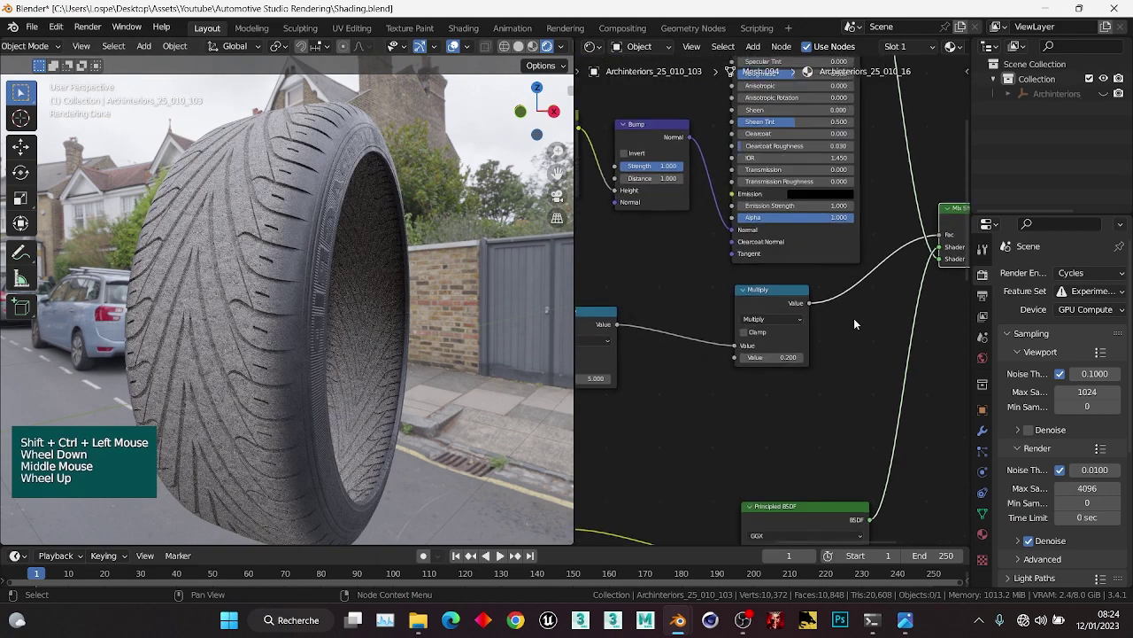
pyautogui.click(792, 362)
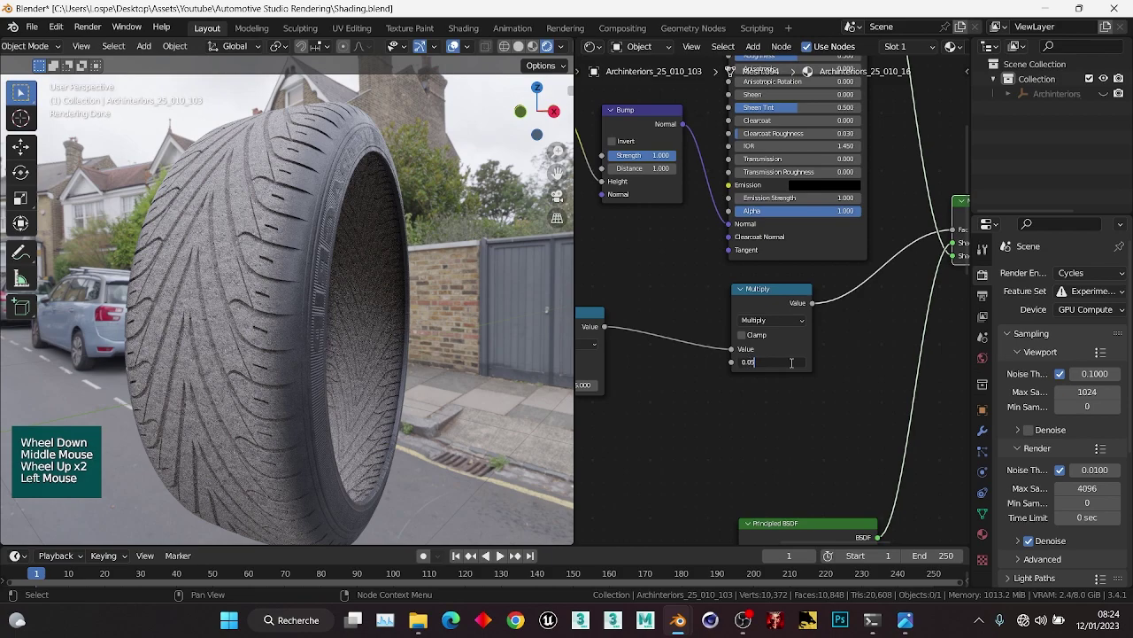
pyautogui.write('0.05')
pyautogui.press('Return')
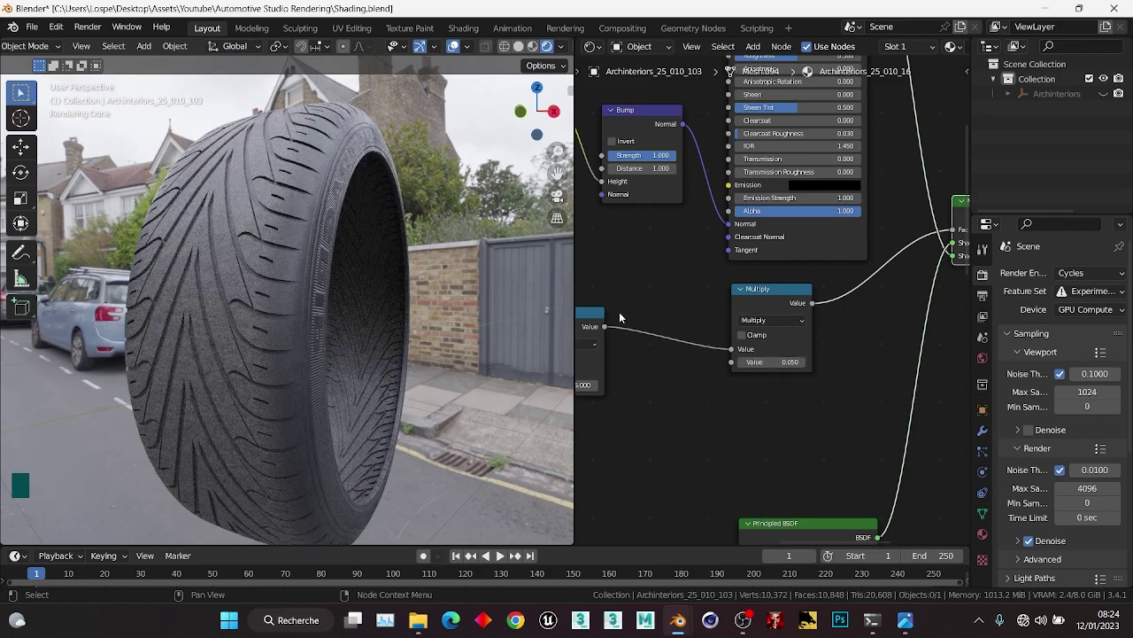
# Check the blend between tread and sidewall from different angles and save the file.
pyautogui.moveTo(634, 372); pyautogui.dragTo(765, 347, button='middle')
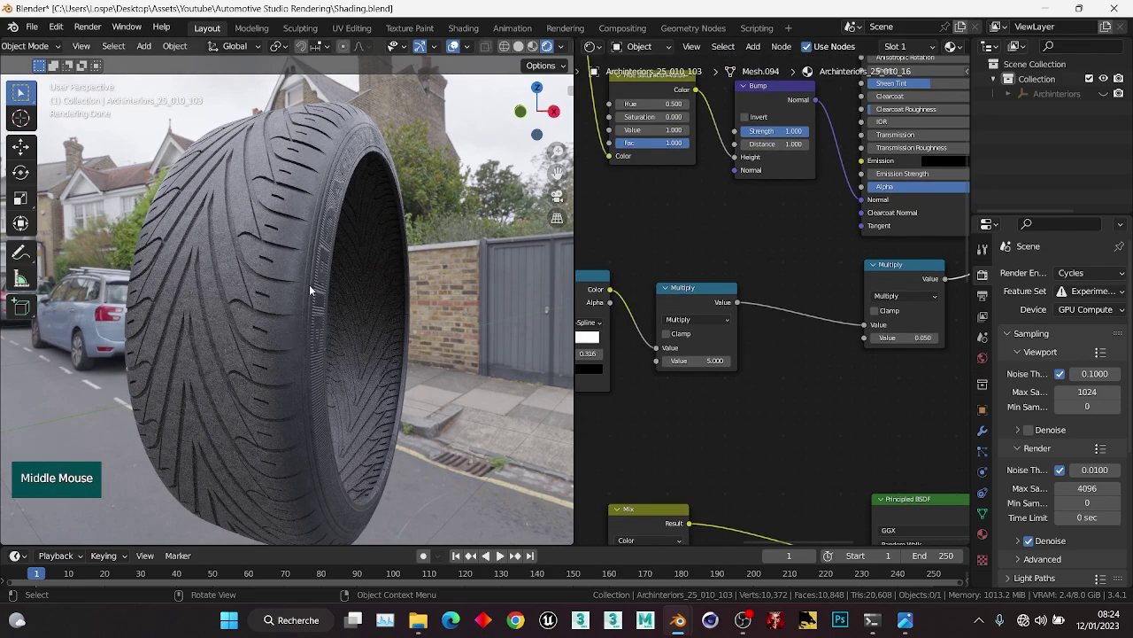
pyautogui.moveTo(290, 317); pyautogui.dragTo(306, 328, button='middle')
pyautogui.hotkey('ctrl', 's')
pyautogui.moveTo(309, 264)
pyautogui.mouseDown(button='middle')
pyautogui.moveTo(249, 276)
pyautogui.moveTo(261, 286)
pyautogui.moveTo(339, 286)
pyautogui.moveTo(229, 278)
pyautogui.moveTo(263, 252)
pyautogui.mouseUp(button='middle')
pyautogui.scroll(-1, 257, 280)
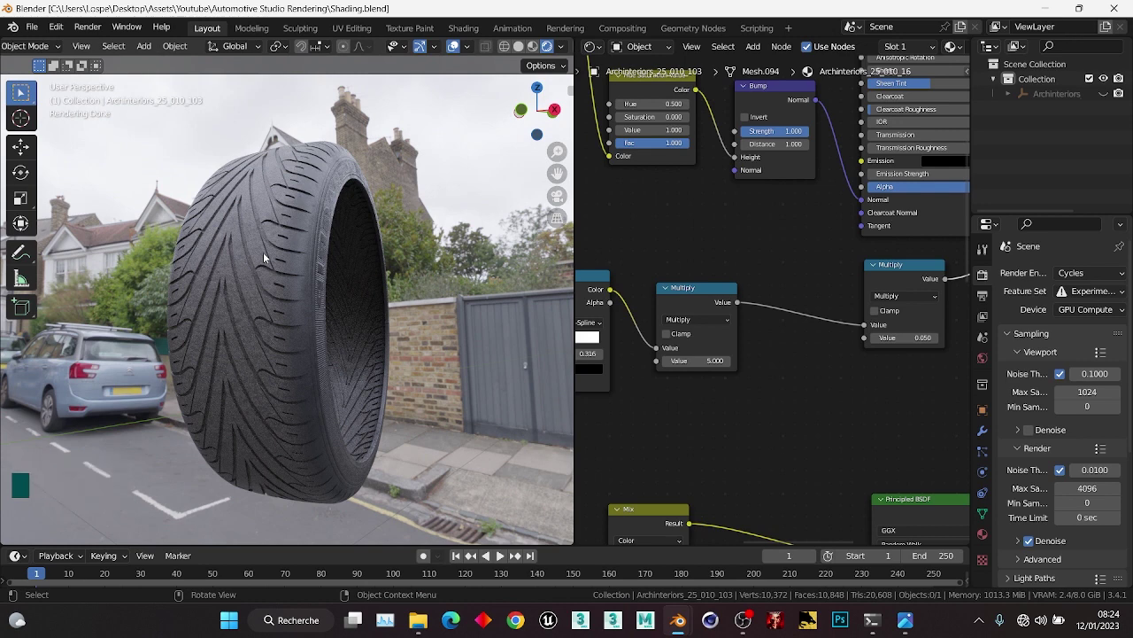
# Move the second ColorRamp's black stop to about 0.135, check the sidewall and save the file.
pyautogui.moveTo(589, 354); pyautogui.dragTo(780, 359, button='middle')
pyautogui.scroll(2, 780, 359)
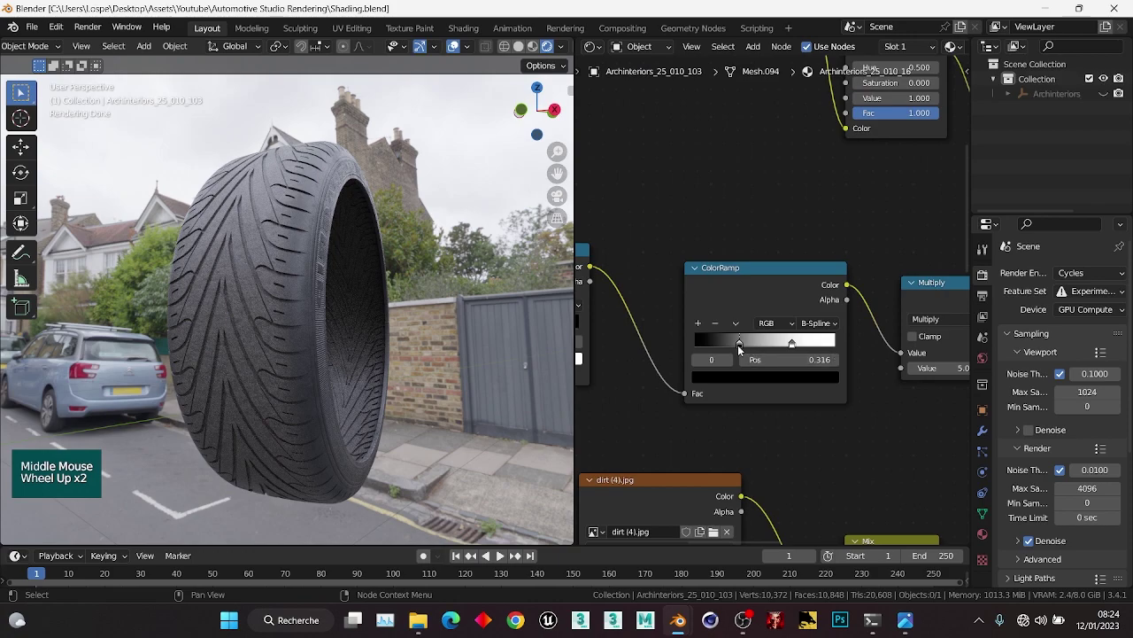
pyautogui.moveTo(739, 347); pyautogui.dragTo(714, 343)
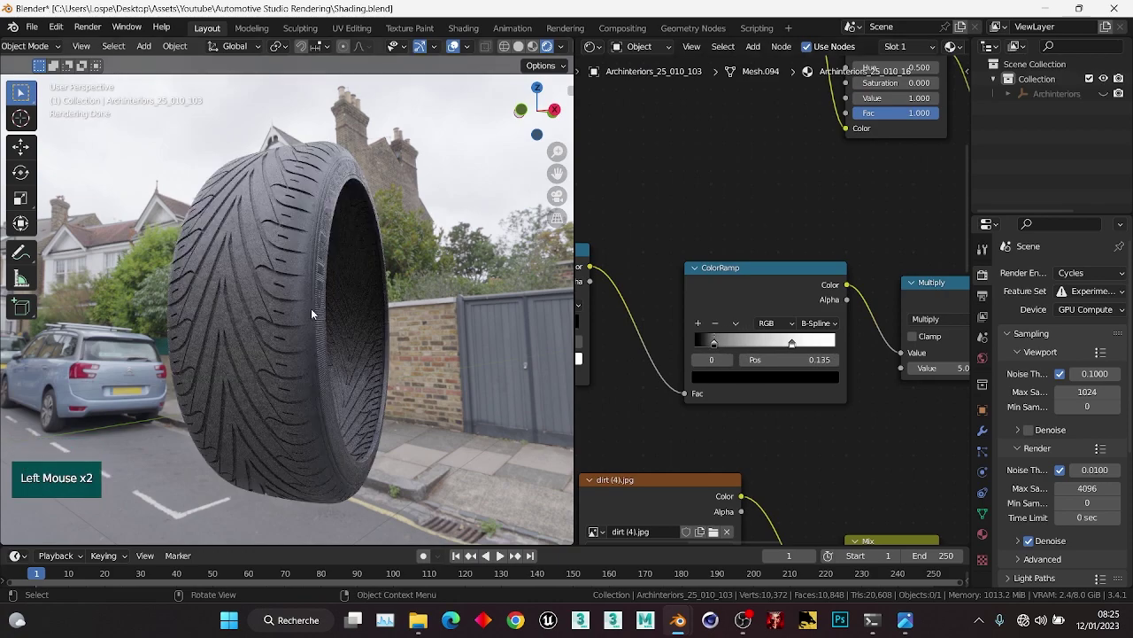
pyautogui.moveTo(301, 232)
pyautogui.mouseDown(button='middle')
pyautogui.moveTo(317, 285)
pyautogui.moveTo(372, 305)
pyautogui.moveTo(237, 314)
pyautogui.mouseUp(button='middle')
pyautogui.hotkey('ctrl', 's')
pyautogui.scroll(-1, 835, 405)
pyautogui.moveTo(835, 404); pyautogui.dragTo(734, 387, button='middle')
pyautogui.scroll(3, 852, 372)
pyautogui.scroll(-3, 852, 372)
pyautogui.moveTo(911, 402); pyautogui.dragTo(704, 410, button='middle')
pyautogui.scroll(2, 850, 345)
pyautogui.click(857, 333)
pyautogui.write('0..03')
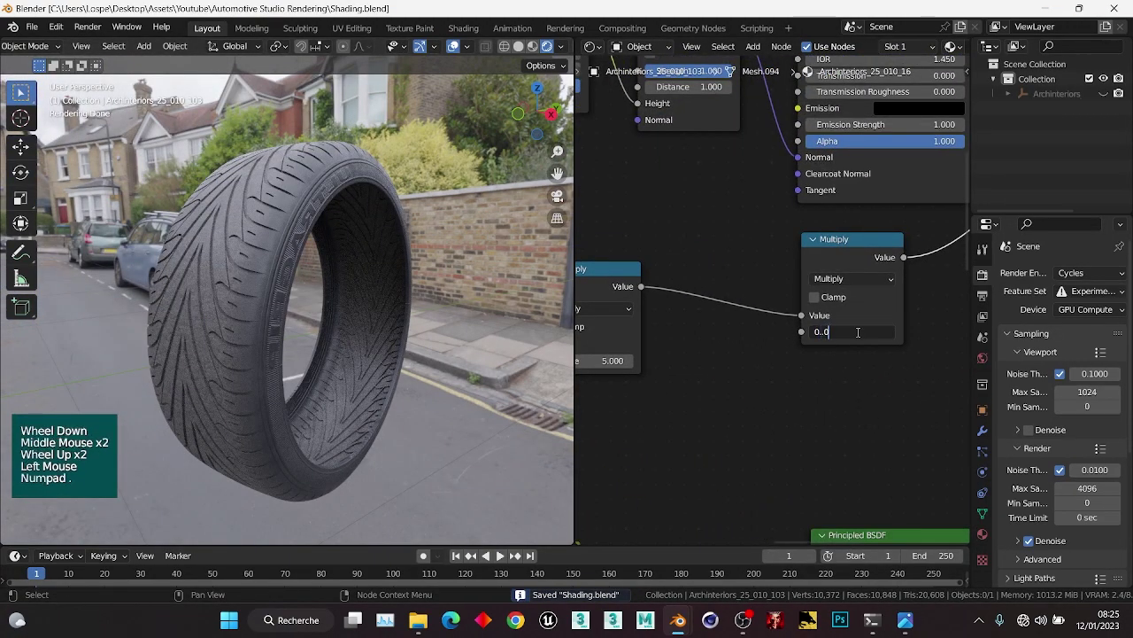
pyautogui.press('Return')
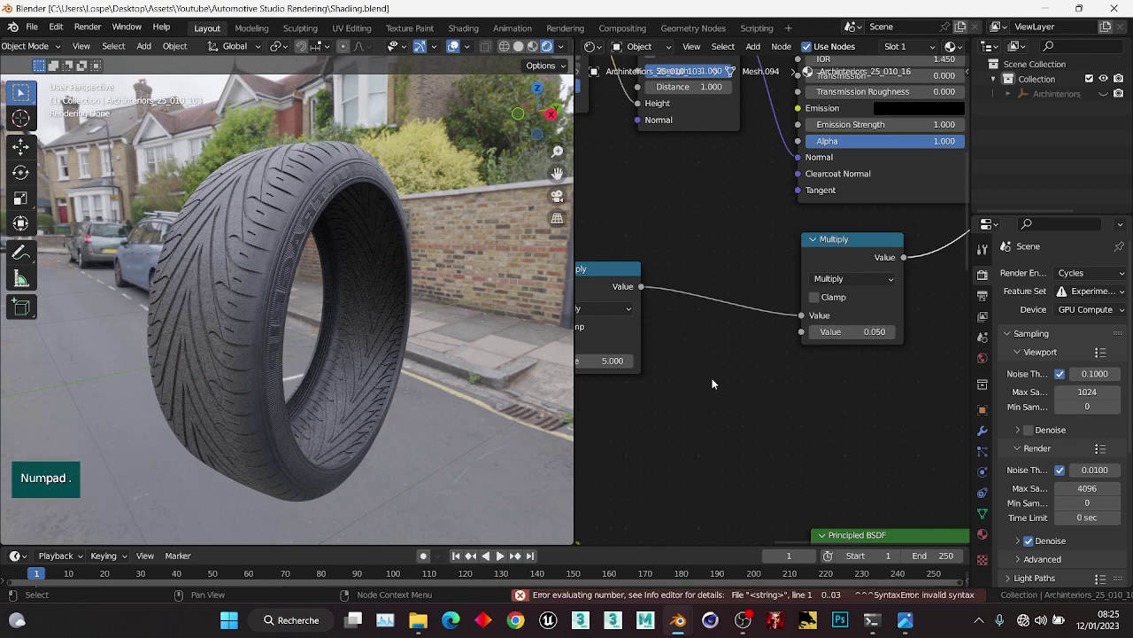
# Set the value of the Multiply node driving the Mix Shader's factor to 0.03.
pyautogui.scroll(-2, 794, 391)
pyautogui.moveTo(795, 390); pyautogui.dragTo(741, 372, button='middle')
pyautogui.scroll(3, 742, 372)
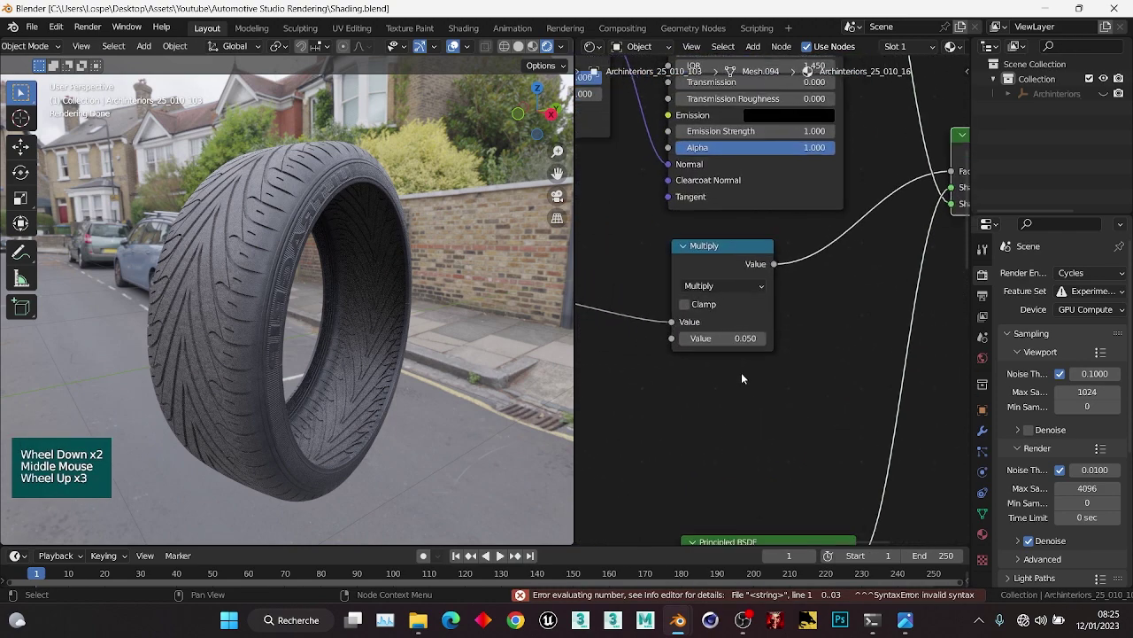
pyautogui.click(729, 343)
pyautogui.write('0')
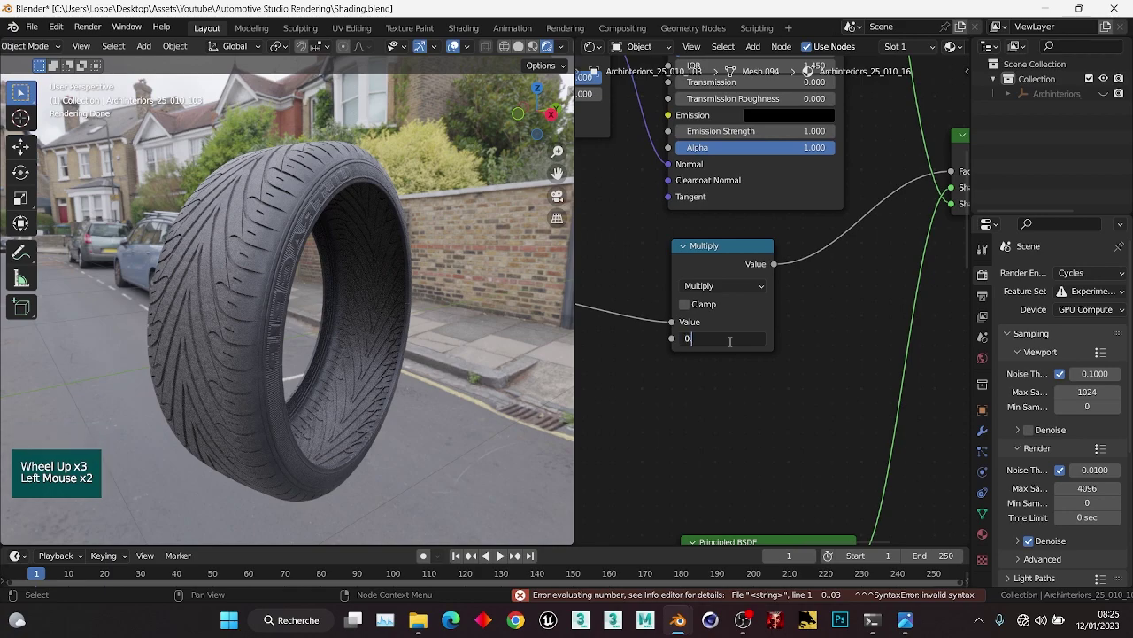
pyautogui.write('.03')
pyautogui.press('Return')
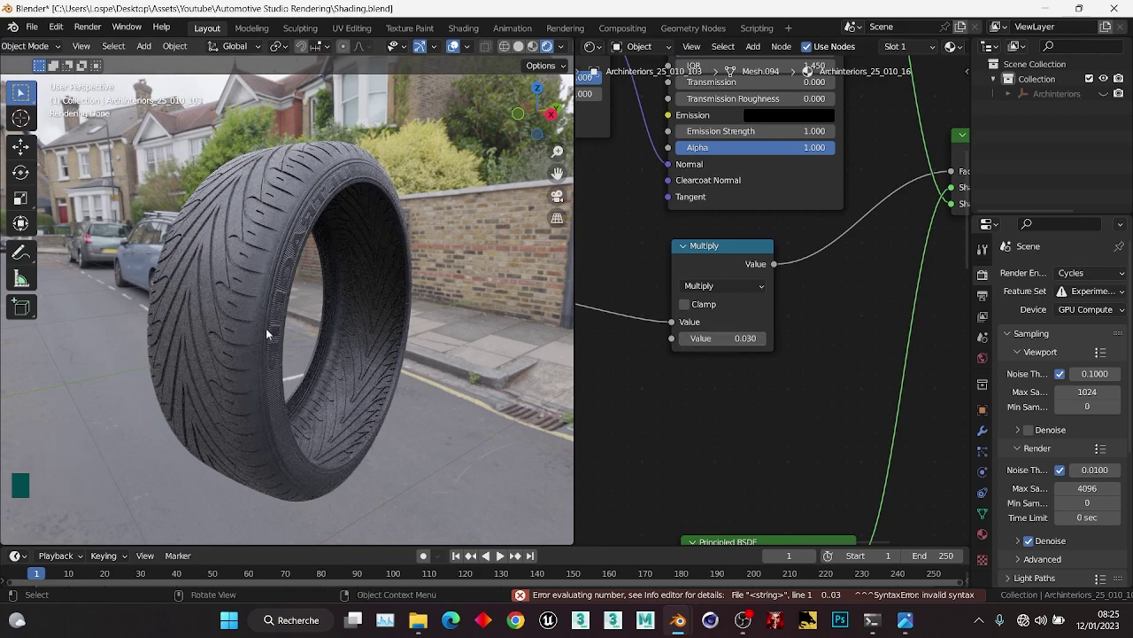
# Inspect the tire's tread and sidewall up close and save the file.
pyautogui.scroll(2, 273, 296)
pyautogui.moveTo(266, 327)
pyautogui.mouseDown(button='middle')
pyautogui.moveTo(273, 297)
pyautogui.moveTo(276, 325)
pyautogui.mouseUp(button='middle')
pyautogui.hotkey('ctrl', 's')
# Unhide all the car's objects, clear the selection and check the finished tire mounted on the car.
pyautogui.scroll(-2, 268, 287)
pyautogui.hotkey('alt', 'h')
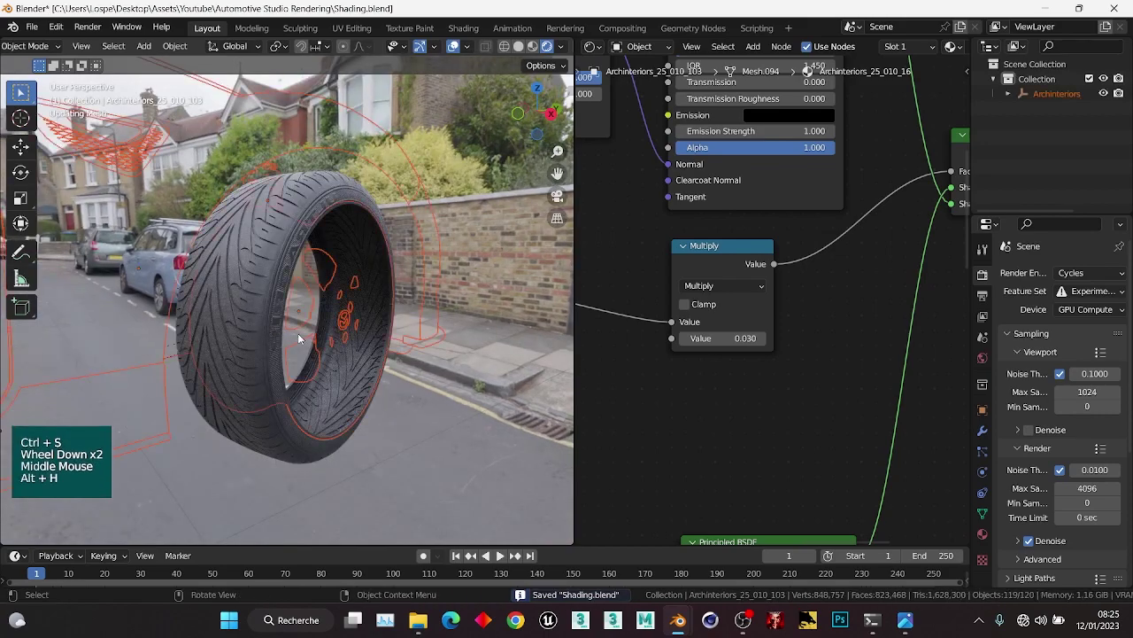
pyautogui.hotkey('alt', 'a')
pyautogui.scroll(-1, 295, 325)
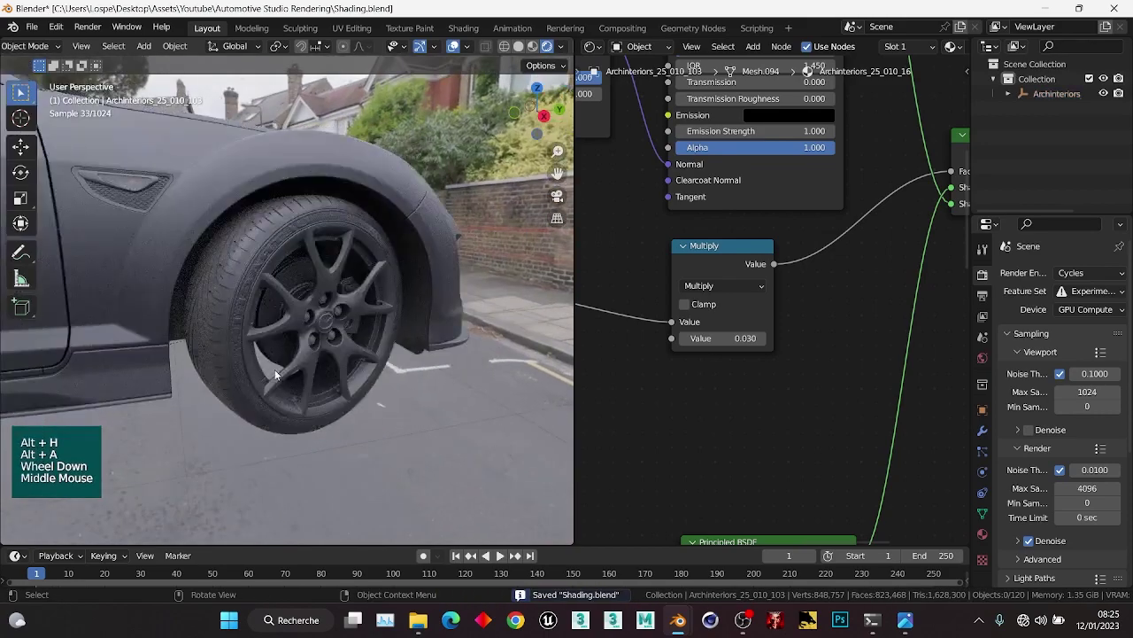
pyautogui.moveTo(250, 368); pyautogui.dragTo(381, 397, button='middle')
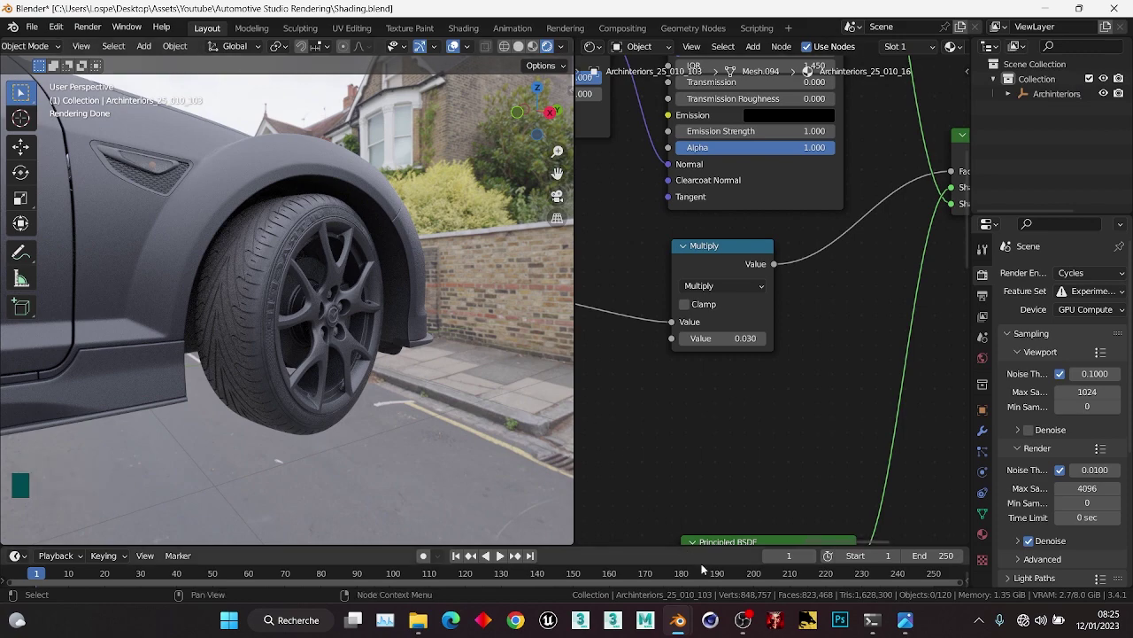
pyautogui.click(743, 619)
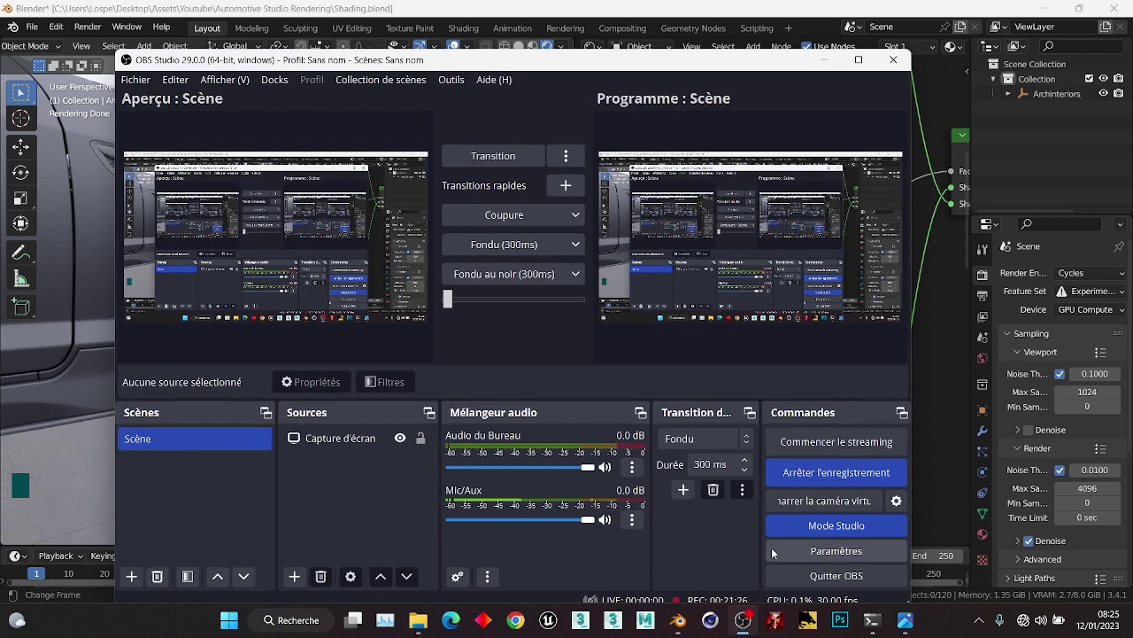
pyautogui.click(816, 474)
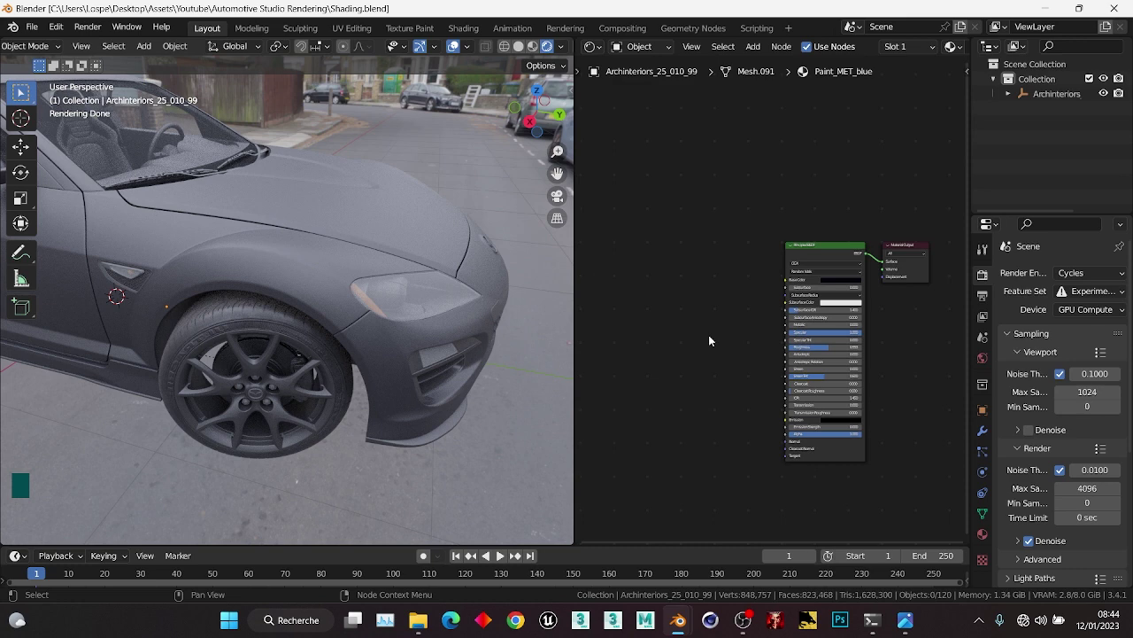
# Delete the existing Principled BSDF node from the Paint_MET_blue material.
pyautogui.moveTo(410, 296); pyautogui.dragTo(373, 298, button='middle')
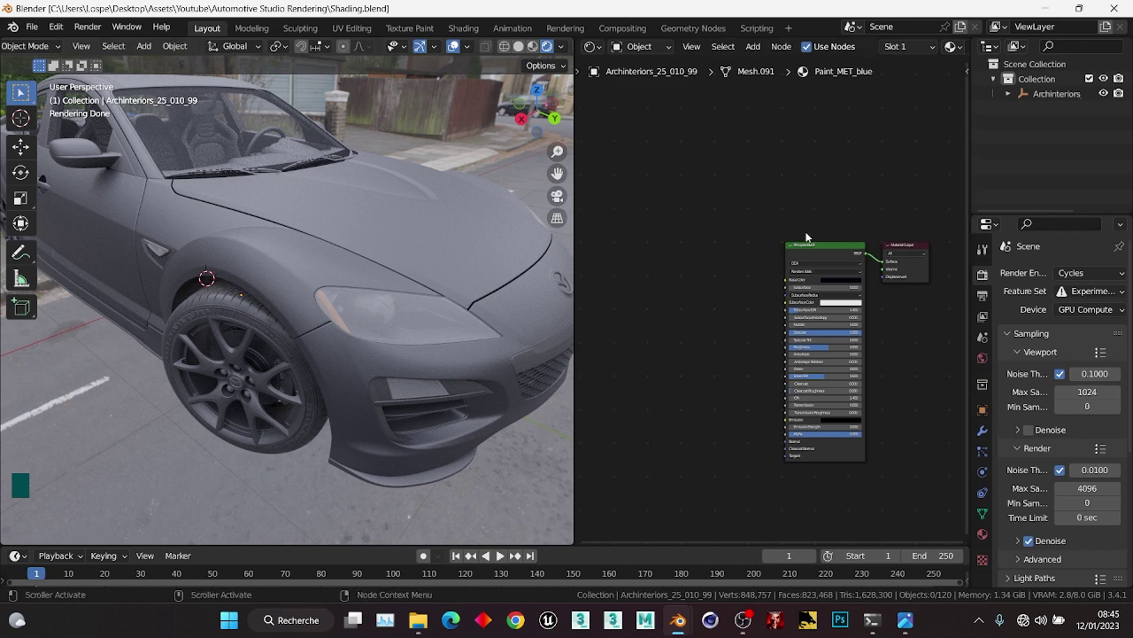
pyautogui.click(772, 285)
pyautogui.scroll(2, 774, 287)
pyautogui.moveTo(779, 291); pyautogui.dragTo(673, 257, button='middle')
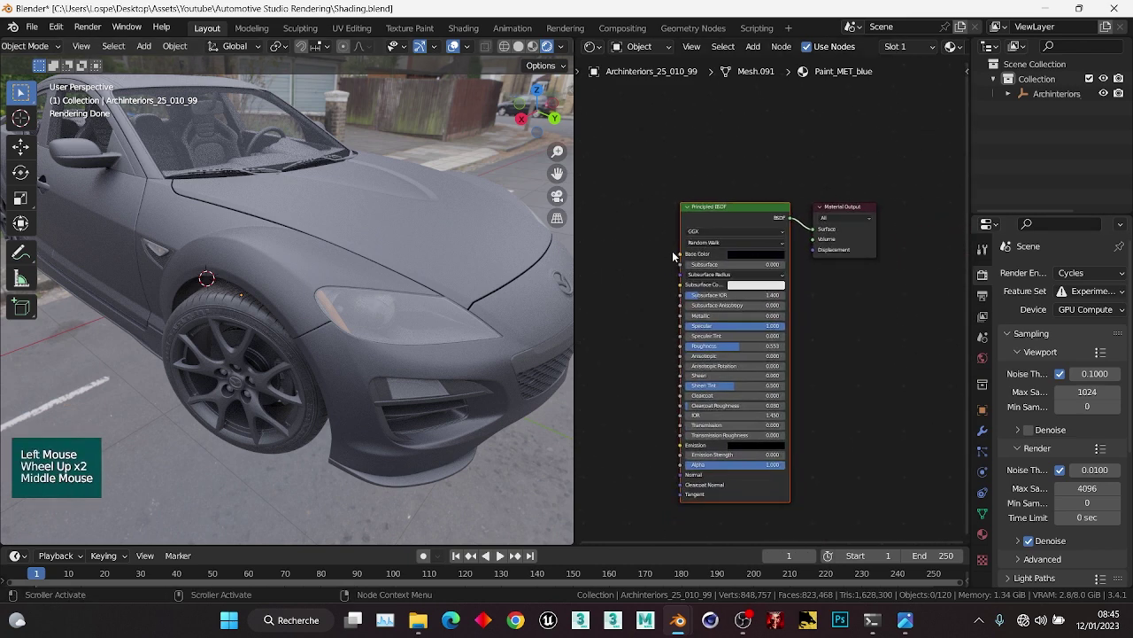
pyautogui.press('x')
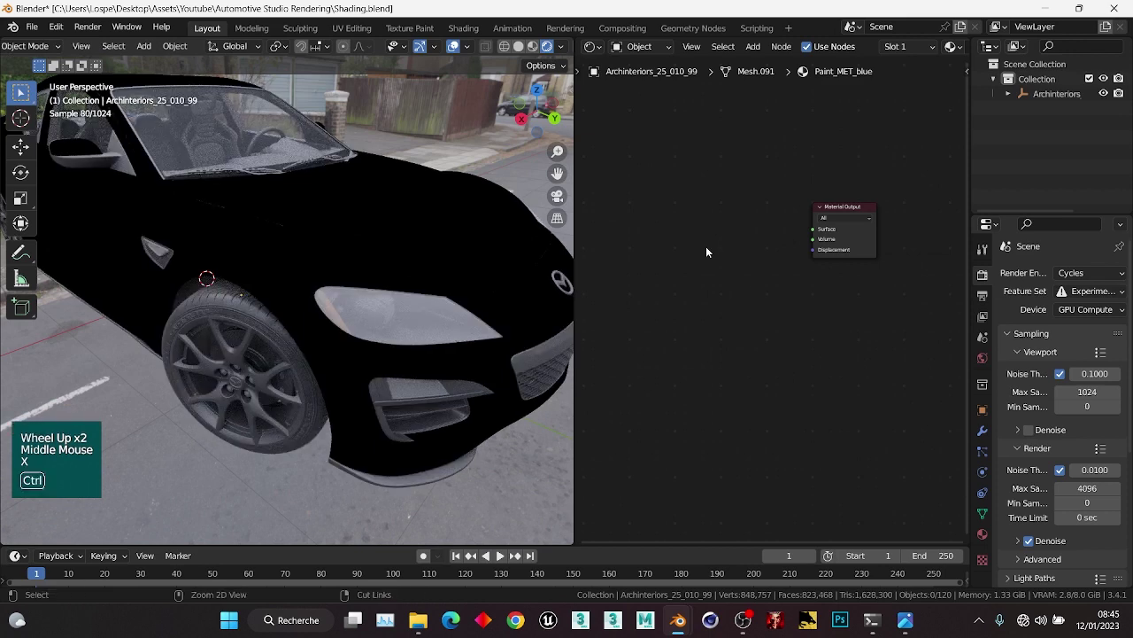
# Add a new Principled BSDF node and connect it to the Material Output's surface.
pyautogui.hotkey('ctrl', 'a')
pyautogui.write('princ')
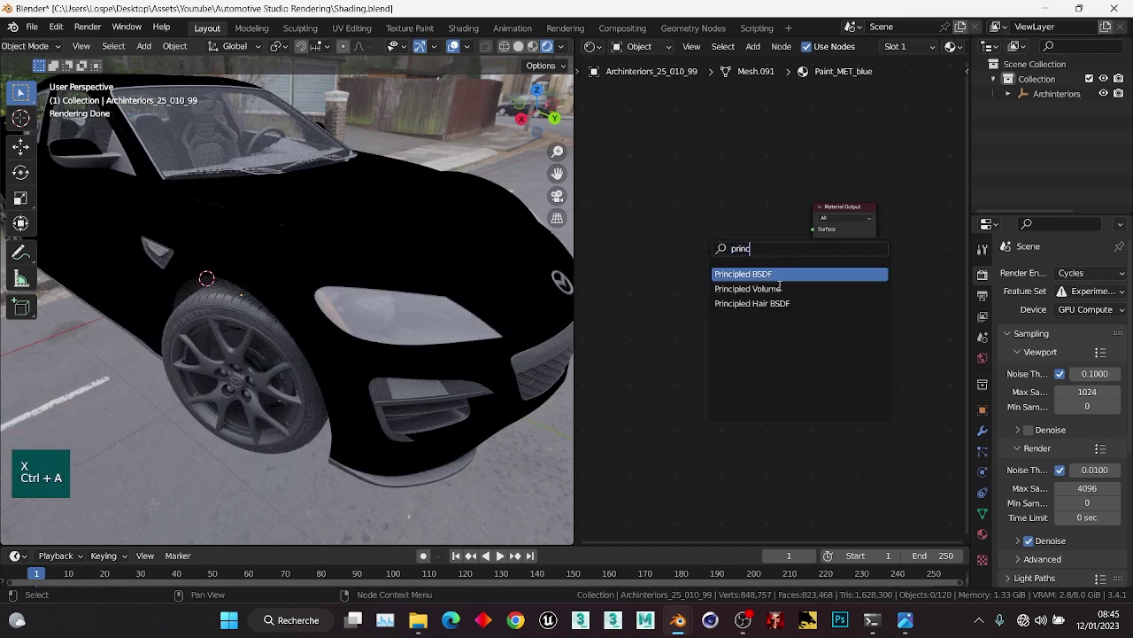
pyautogui.press('Return')
pyautogui.click(746, 159)
pyautogui.moveTo(746, 160); pyautogui.dragTo(779, 212, button='middle')
pyautogui.keyDown('ctrl'); pyautogui.keyDown('shift'); pyautogui.click(694, 176); pyautogui.keyUp('shift'); pyautogui.keyUp('ctrl')
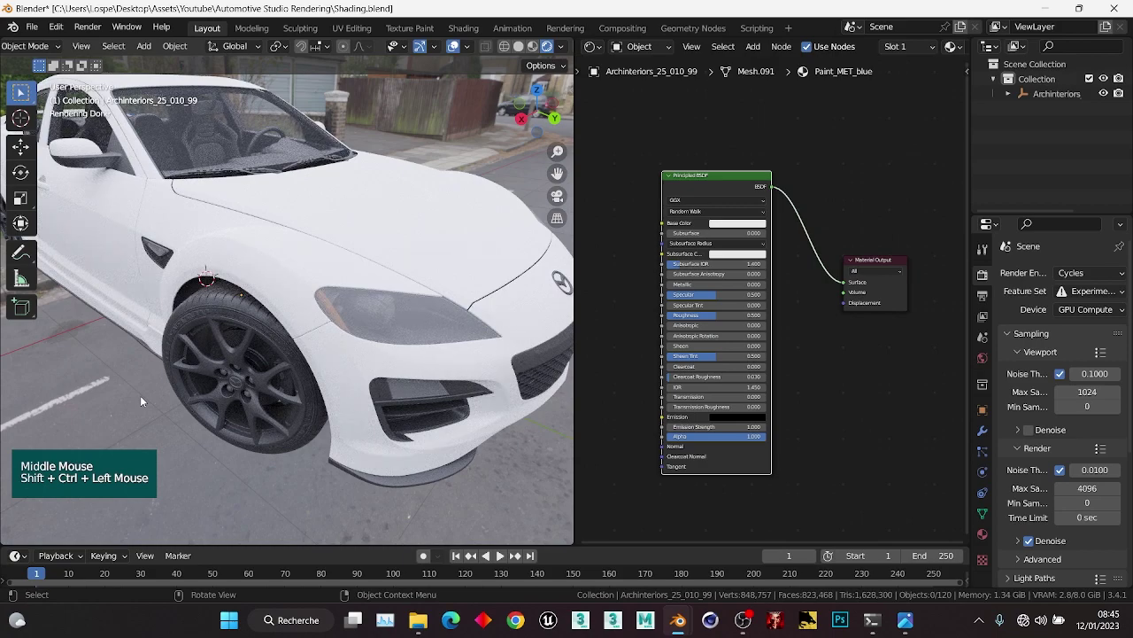
# Set the paint's Roughness to 0.2 and check the car body from several angles.
pyautogui.scroll(-3, 302, 311)
pyautogui.moveTo(302, 310)
pyautogui.mouseDown(button='middle')
pyautogui.moveTo(213, 332)
pyautogui.moveTo(301, 320)
pyautogui.mouseUp(button='middle')
pyautogui.scroll(-1, 231, 327)
pyautogui.scroll(-1, 213, 332)
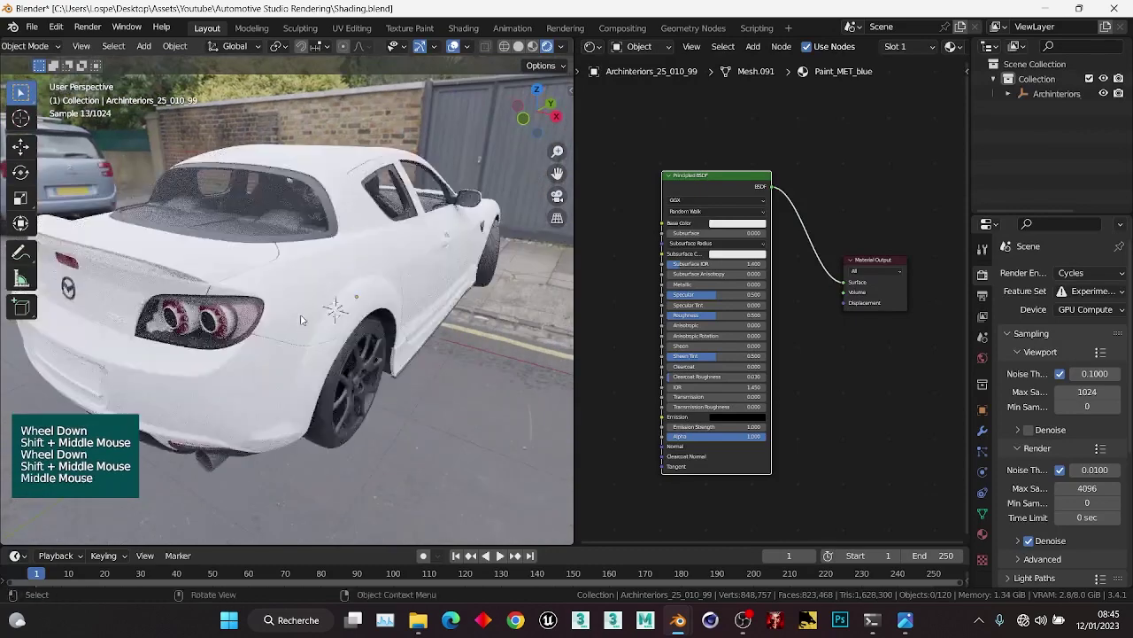
pyautogui.click(724, 314)
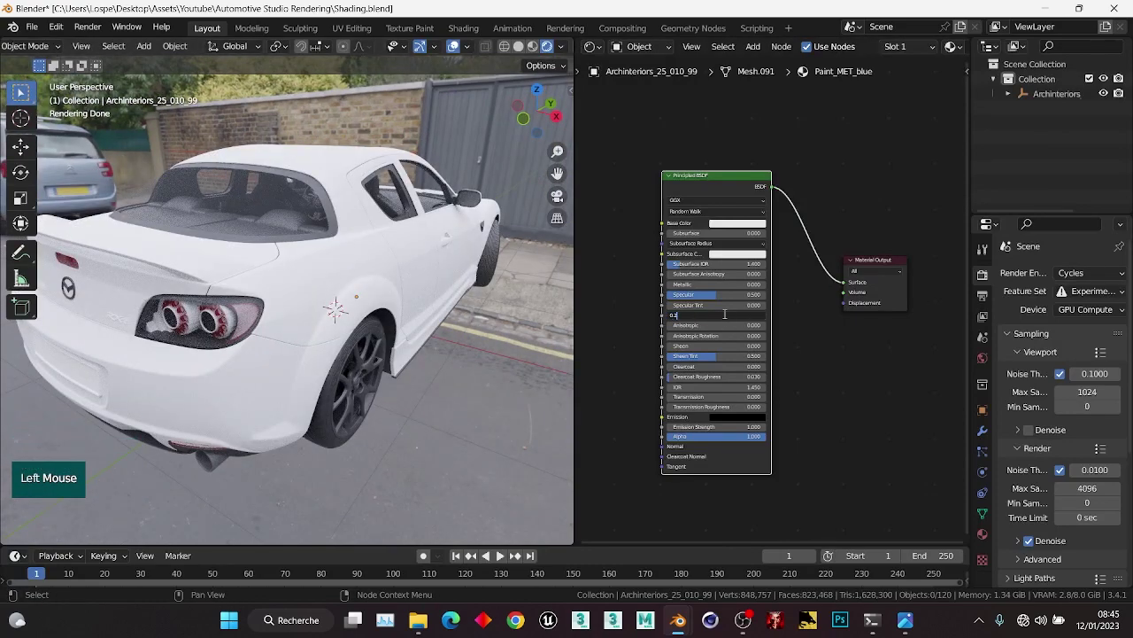
pyautogui.press('Return')
pyautogui.moveTo(480, 301); pyautogui.dragTo(159, 295, button='middle')
pyautogui.scroll(-2, 410, 296)
pyautogui.moveTo(301, 291); pyautogui.dragTo(270, 281, button='middle')
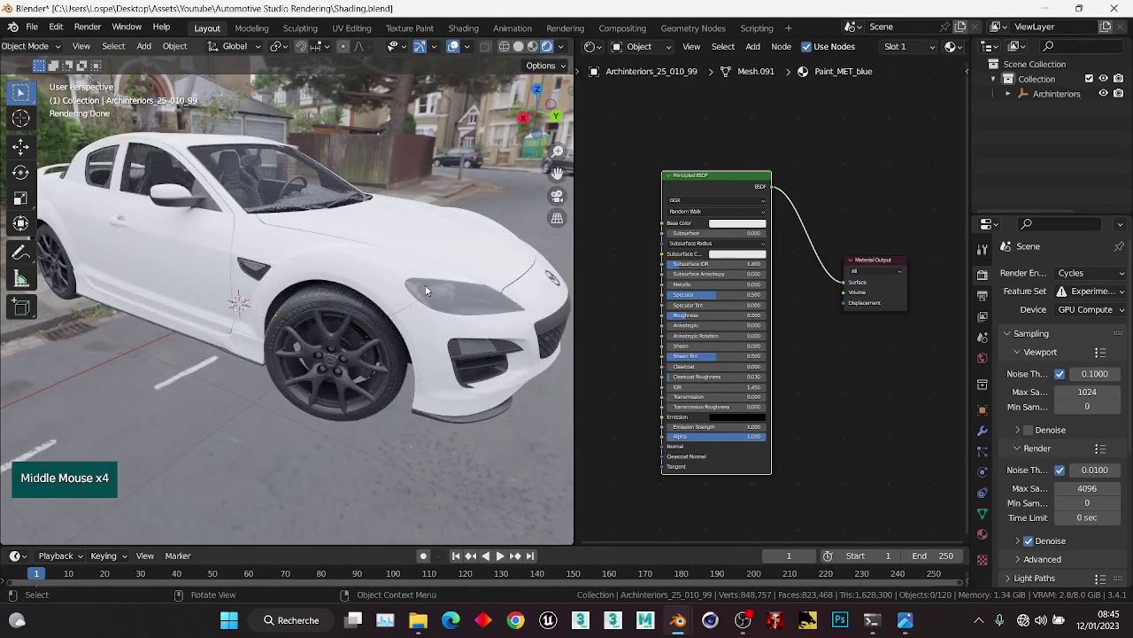
pyautogui.moveTo(425, 290); pyautogui.dragTo(355, 307, button='middle')
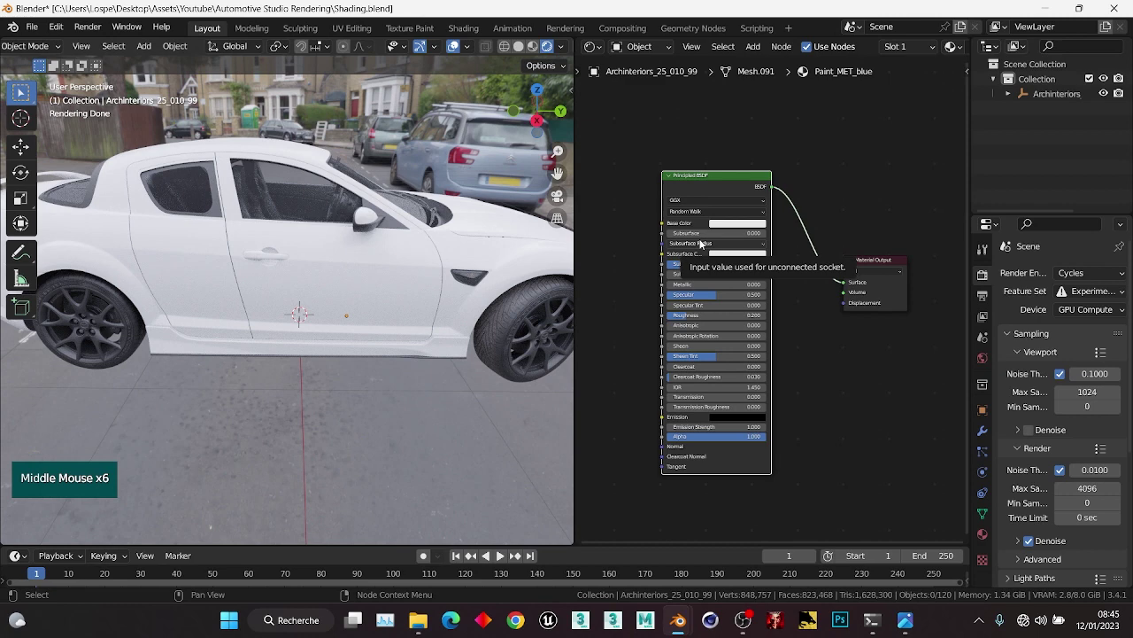
# Set the paint's Base Color to a fully saturated blue with a hue of about 0.667.
pyautogui.scroll(-1, 723, 252)
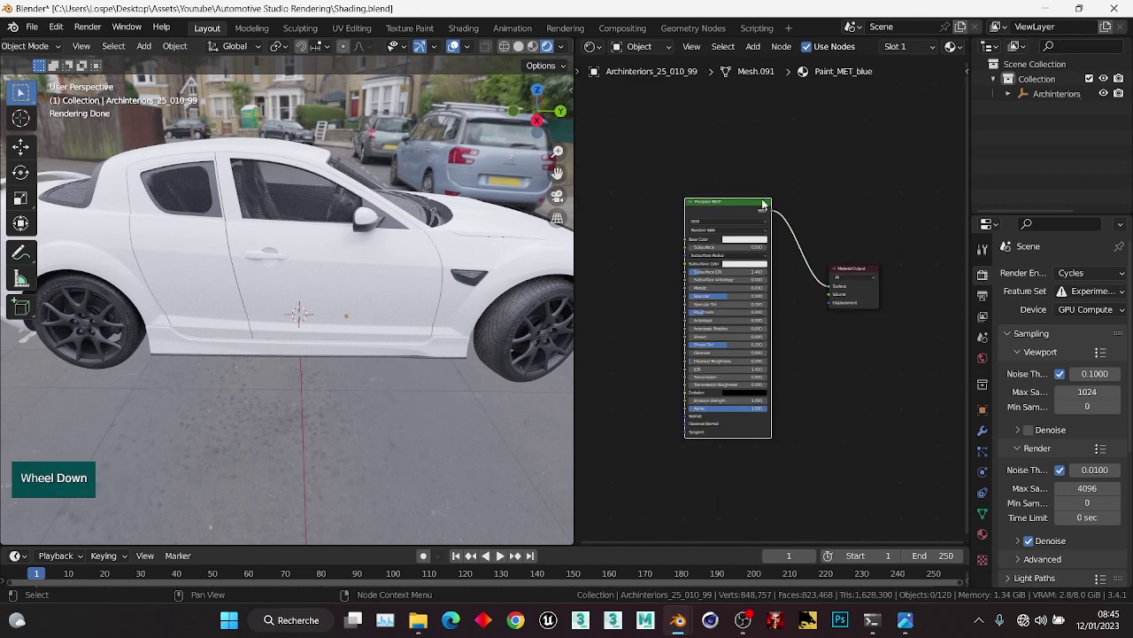
pyautogui.scroll(3, 723, 252)
pyautogui.middleClick(789, 272)
pyautogui.scroll(1, 789, 272)
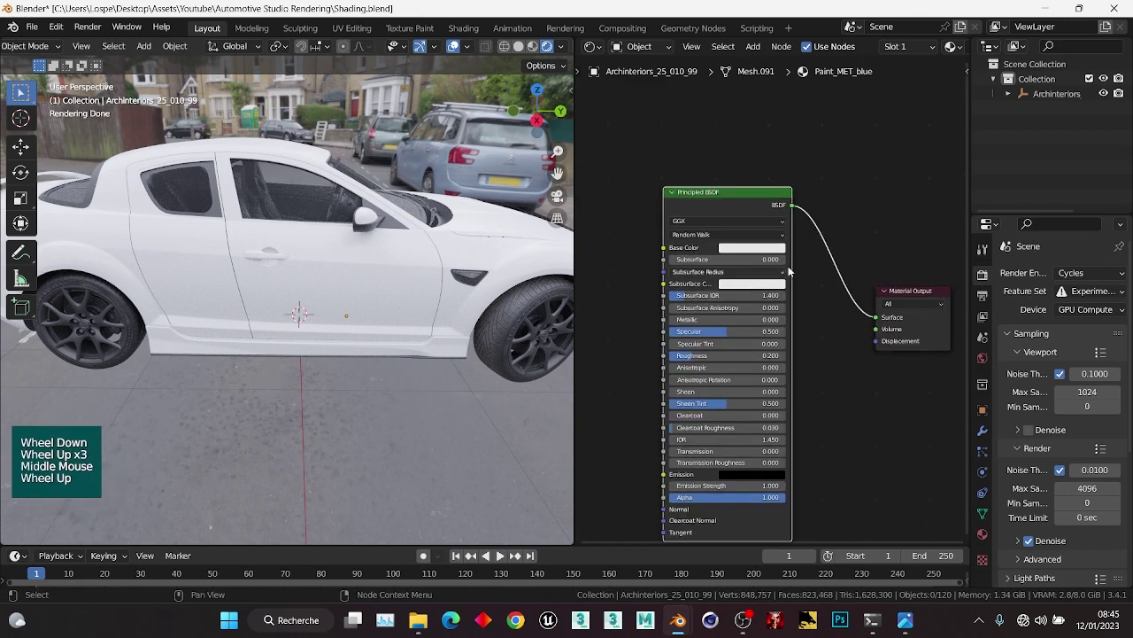
pyautogui.click(743, 250)
pyautogui.moveTo(755, 126)
pyautogui.mouseDown()
pyautogui.moveTo(785, 99)
pyautogui.moveTo(799, 113)
pyautogui.mouseUp()
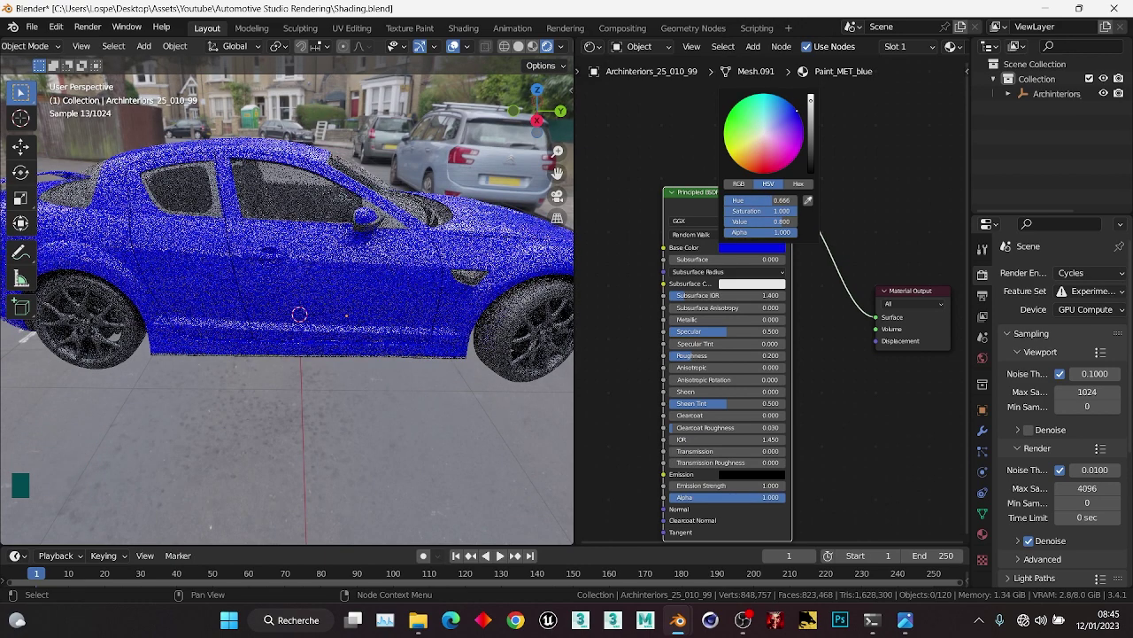
pyautogui.click(753, 248)
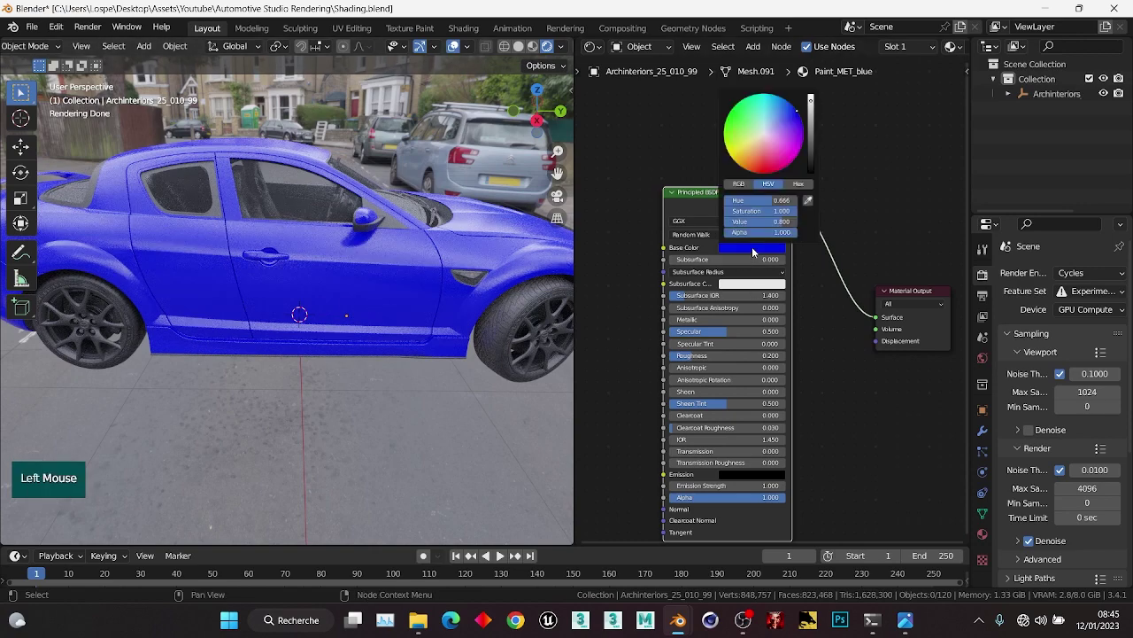
pyautogui.click(793, 118)
pyautogui.scroll(-2, 299, 313)
pyautogui.moveTo(298, 313); pyautogui.dragTo(333, 282, button='middle')
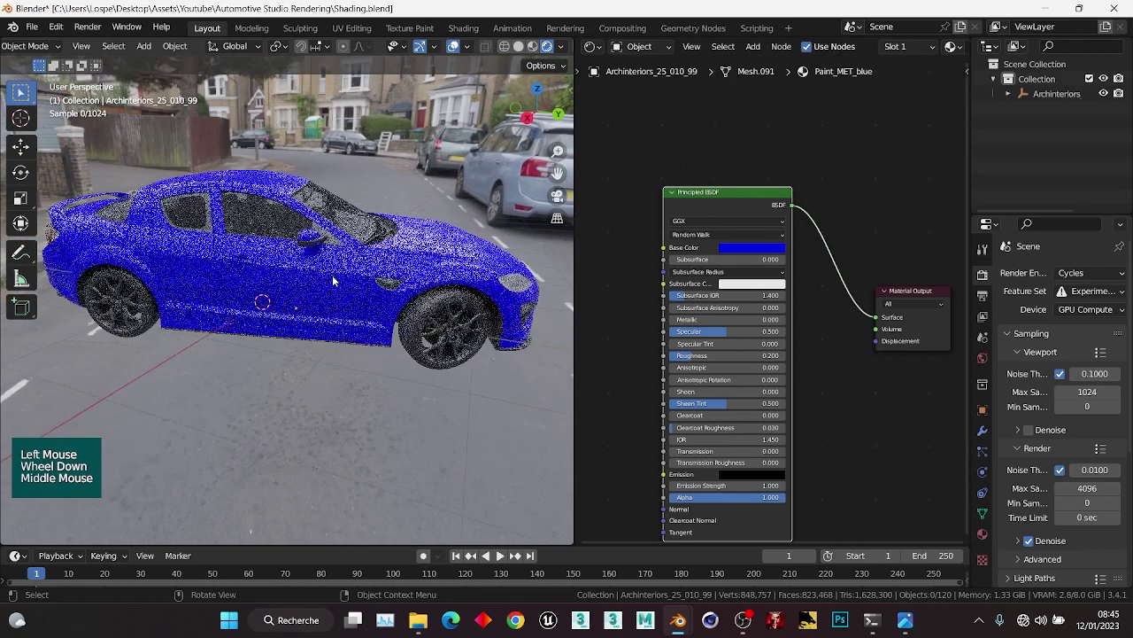
# Darken the blue Base Color to a value of about 0.32 and save the file.
pyautogui.scroll(2, 333, 282)
pyautogui.click(737, 245)
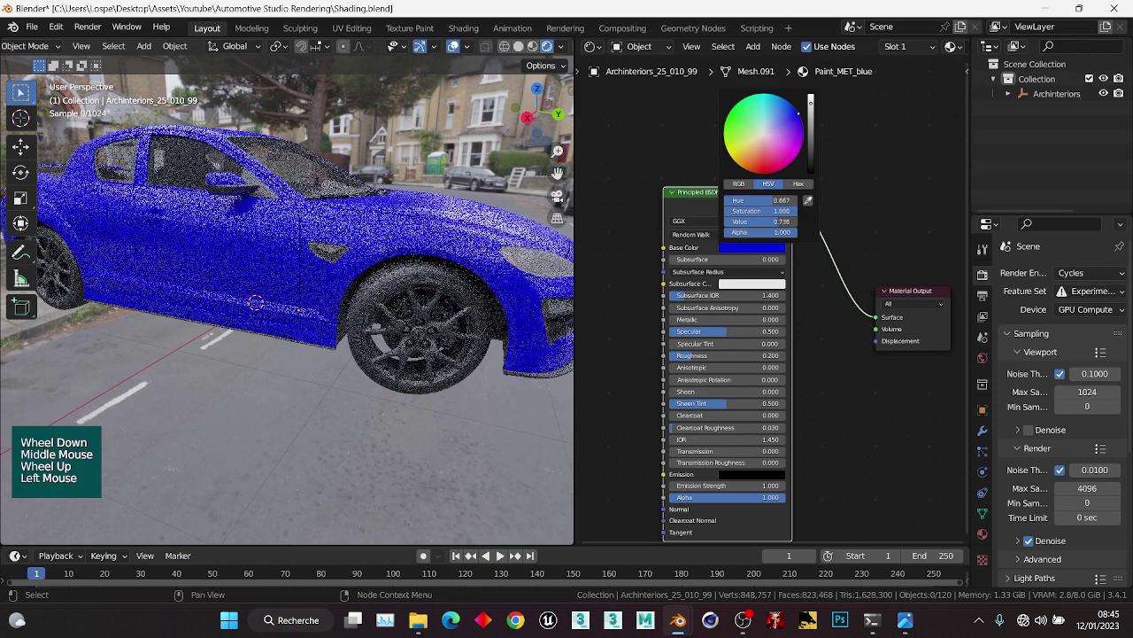
pyautogui.moveTo(811, 103); pyautogui.dragTo(810, 125)
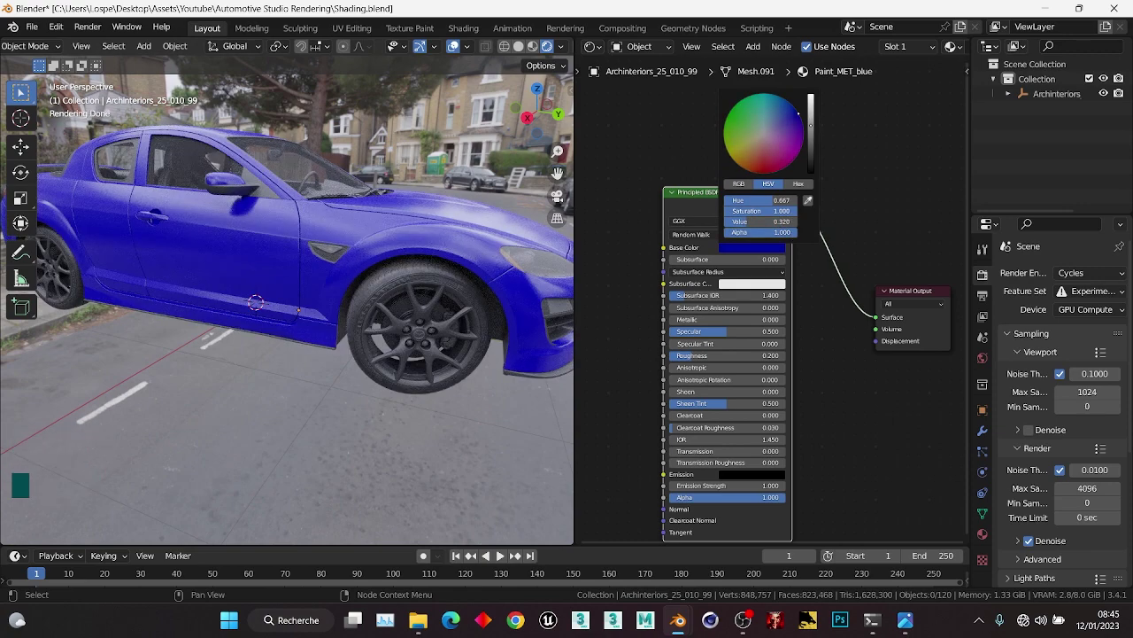
pyautogui.moveTo(795, 211)
pyautogui.mouseDown()
pyautogui.moveTo(783, 211)
pyautogui.moveTo(798, 212)
pyautogui.mouseUp()
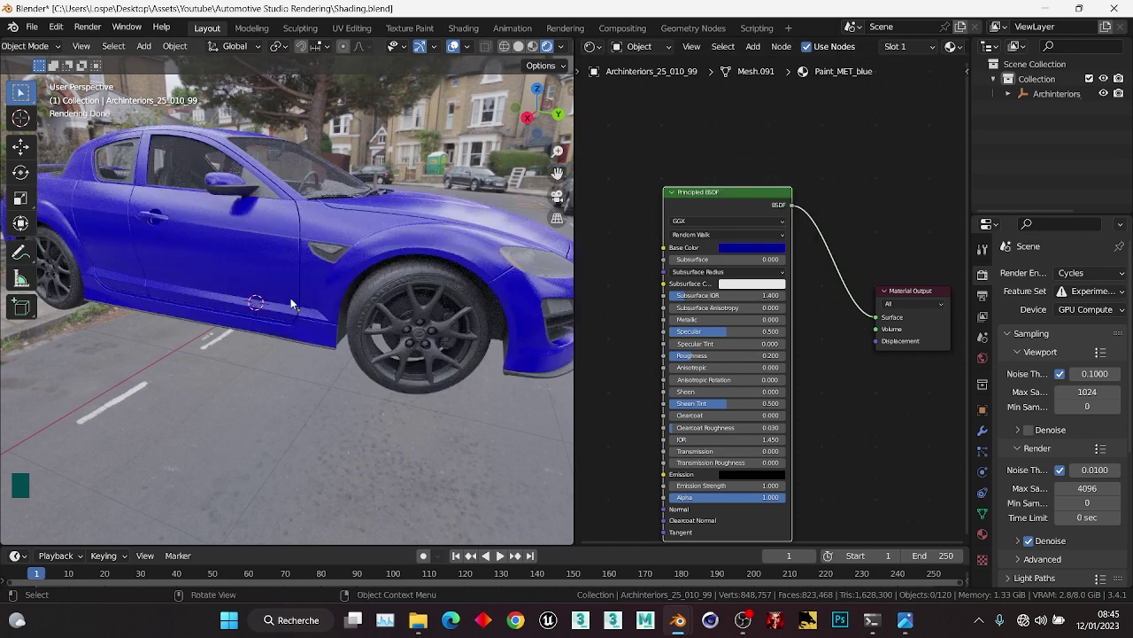
pyautogui.hotkey('ctrl', 's')
# Raise the paint's Metallic value to 1.0.
pyautogui.scroll(-2, 673, 248)
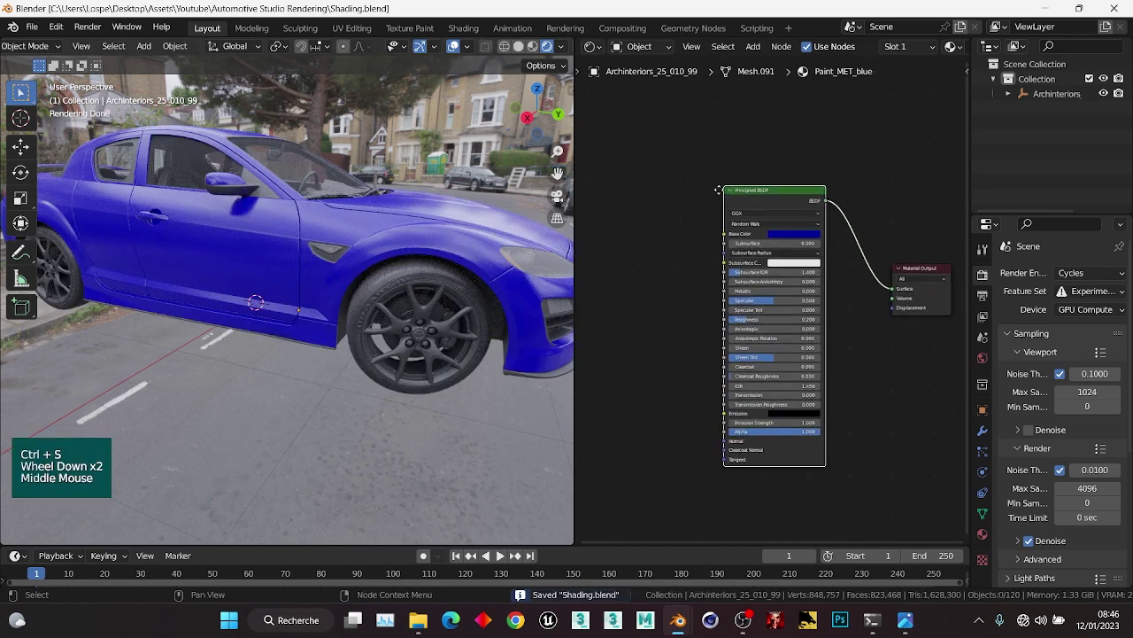
pyautogui.moveTo(660, 253); pyautogui.dragTo(675, 240, button='middle')
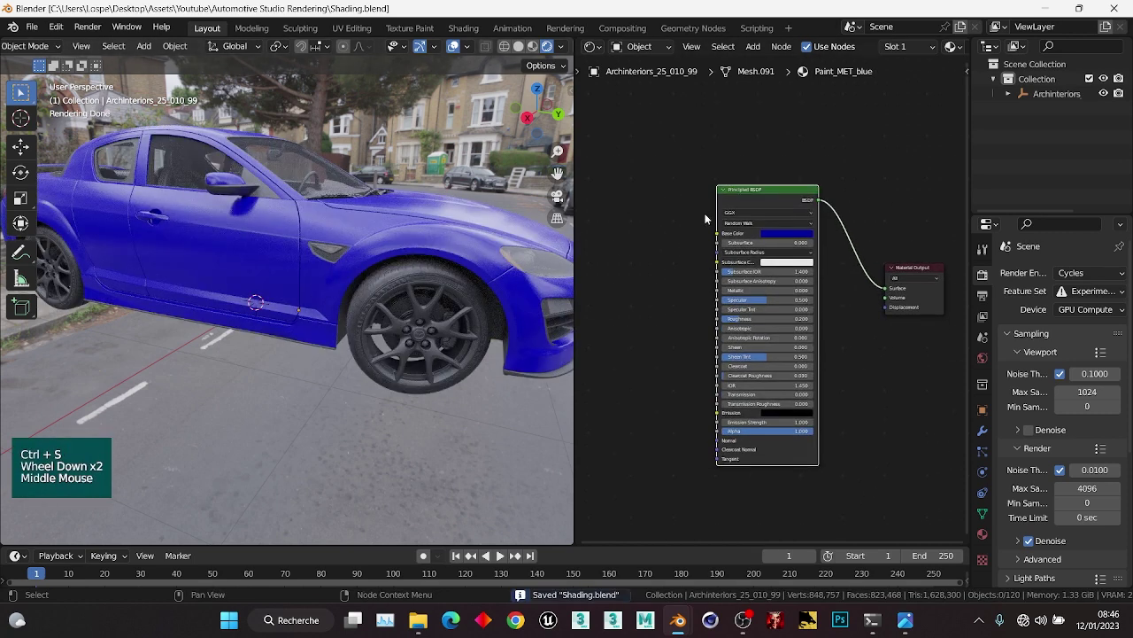
pyautogui.moveTo(707, 214); pyautogui.dragTo(711, 240, button='middle')
pyautogui.scroll(3, 713, 257)
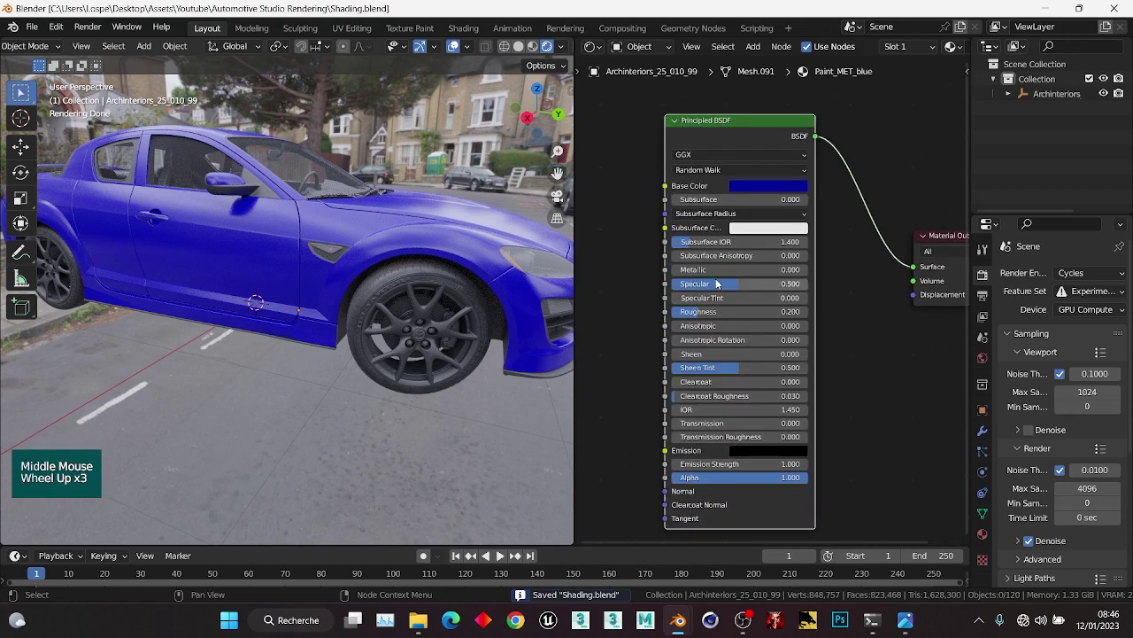
pyautogui.moveTo(713, 269); pyautogui.dragTo(807, 269)
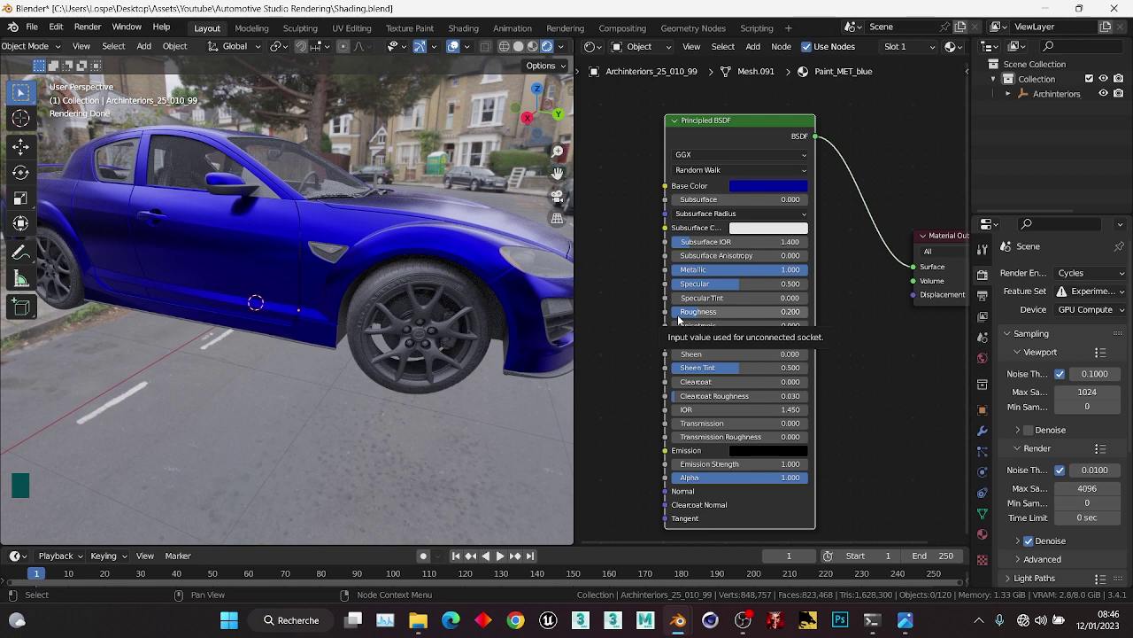
# Set the paint's Roughness to 0.3 and check the metallic body from the front and sides.
pyautogui.click(729, 311)
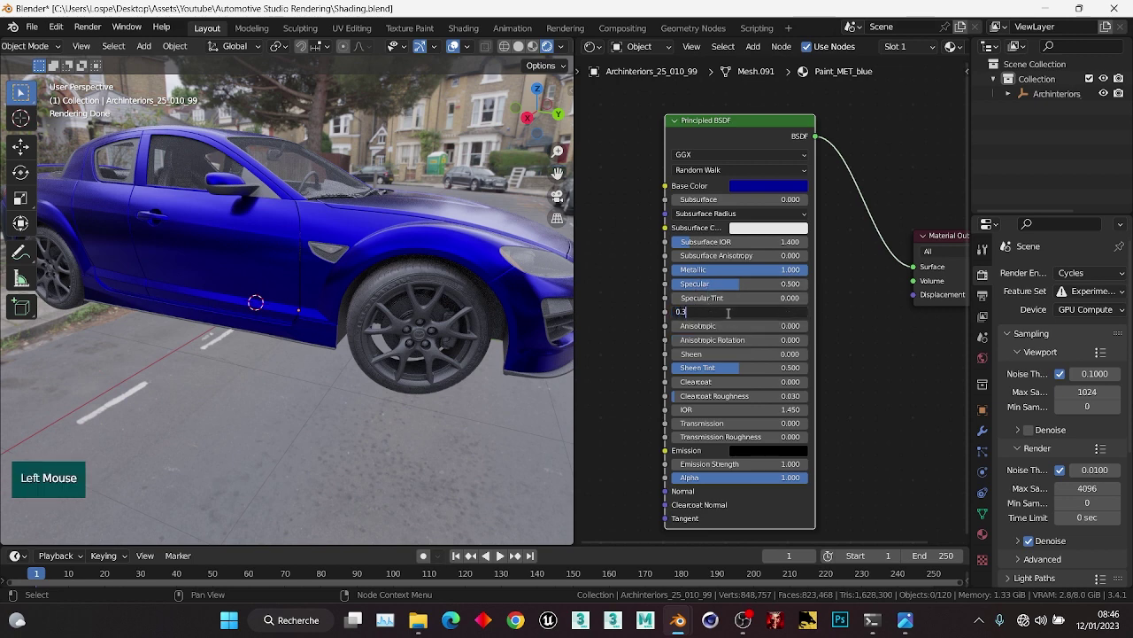
pyautogui.press('Return')
pyautogui.moveTo(505, 236); pyautogui.dragTo(410, 238, button='middle')
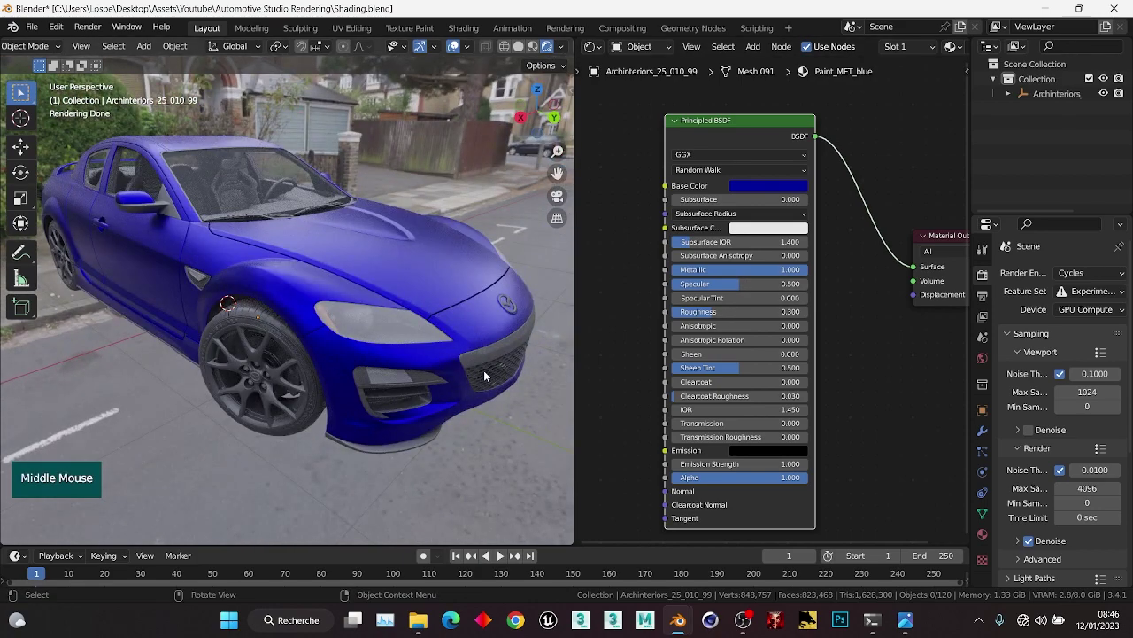
pyautogui.keyDown('shift'); pyautogui.moveTo(399, 355); pyautogui.dragTo(330, 292, button='middle'); pyautogui.keyUp('shift')
pyautogui.scroll(2, 326, 288)
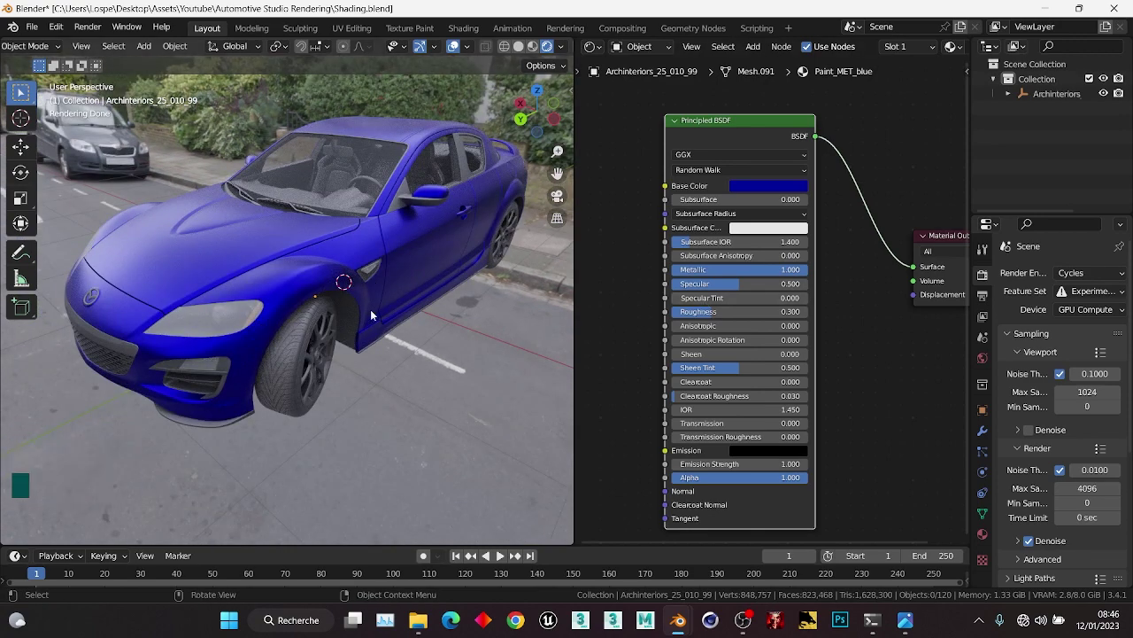
pyautogui.scroll(-3, 717, 280)
pyautogui.scroll(-1, 717, 280)
# Duplicate the Principled BSDF, place the copy above the original and connect it to the Material Output.
pyautogui.scroll(1, 735, 277)
pyautogui.moveTo(718, 279); pyautogui.dragTo(801, 440, button='middle')
pyautogui.click(735, 277)
pyautogui.click(737, 257)
pyautogui.scroll(-1, 737, 257)
pyautogui.hotkey('shift', 'd')
pyautogui.click(802, 199)
pyautogui.moveTo(803, 201); pyautogui.dragTo(808, 306, button='middle')
pyautogui.scroll(1, 808, 306)
pyautogui.keyDown('ctrl'); pyautogui.keyDown('shift'); pyautogui.click(717, 173); pyautogui.keyUp('shift'); pyautogui.keyUp('ctrl')
# Brighten the upper Principled BSDF's Base Color to value 1.0, shift its hue to about 0.6 and save the file.
pyautogui.moveTo(339, 275); pyautogui.dragTo(408, 289, button='middle')
pyautogui.scroll(1, 407, 288)
pyautogui.click(733, 213)
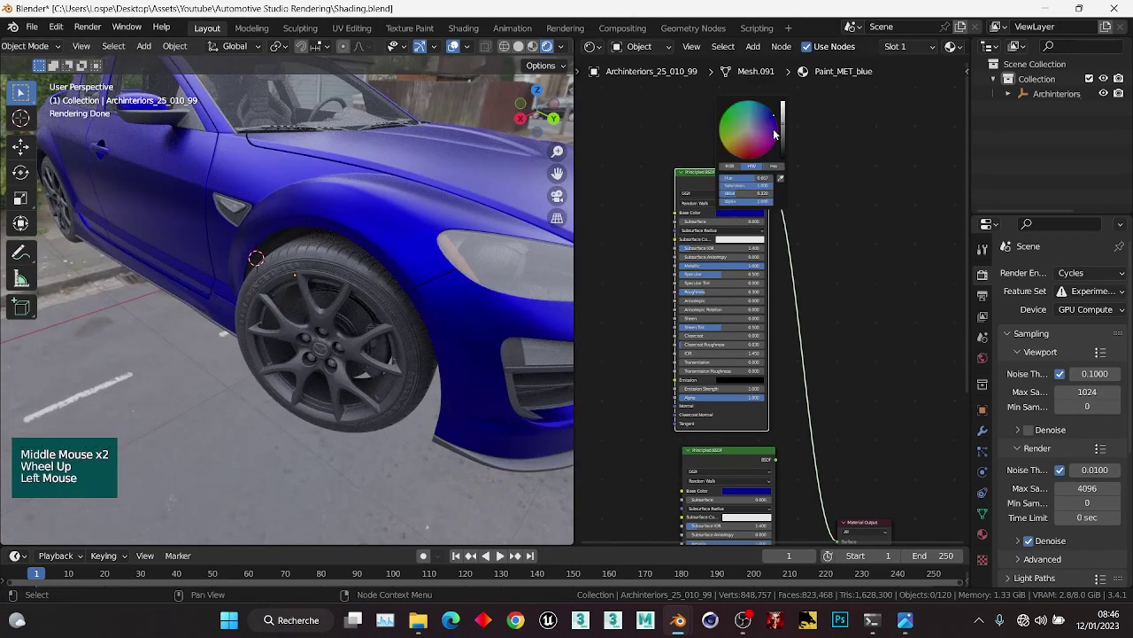
pyautogui.moveTo(782, 120); pyautogui.dragTo(783, 103)
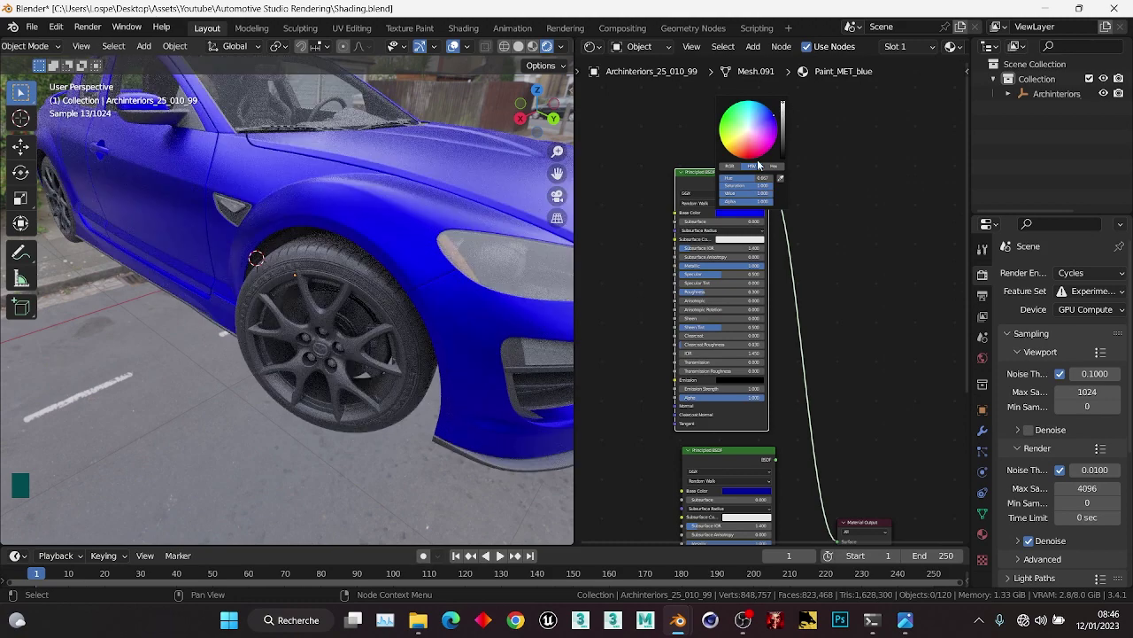
pyautogui.click(716, 213)
pyautogui.moveTo(757, 178); pyautogui.dragTo(751, 178)
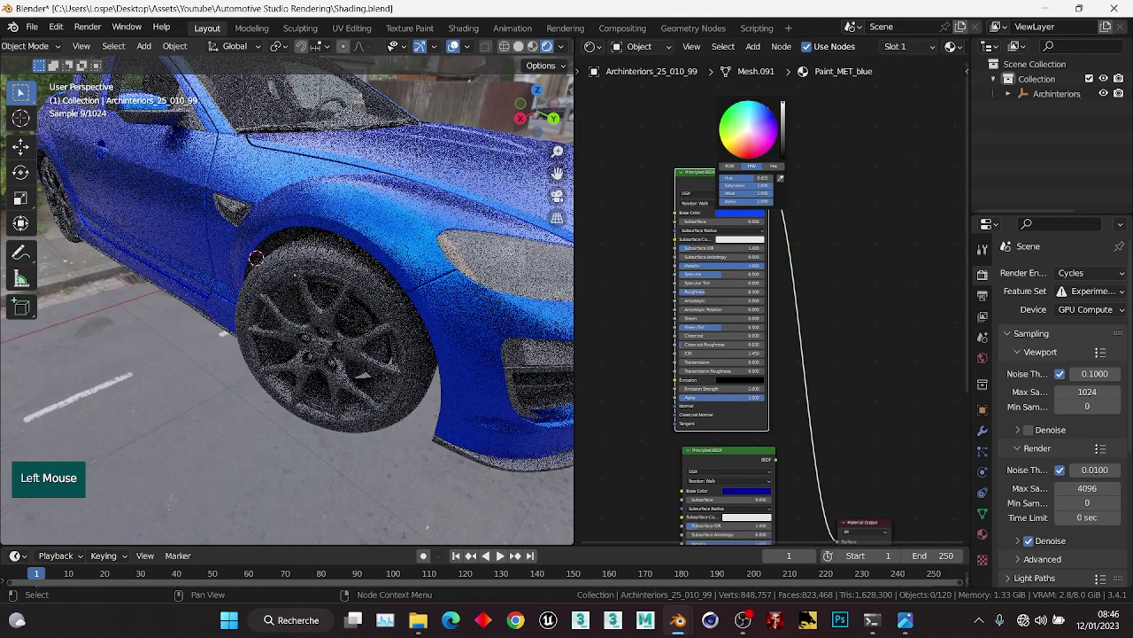
pyautogui.scroll(-3, 374, 284)
pyautogui.moveTo(435, 266); pyautogui.dragTo(382, 268, button='middle')
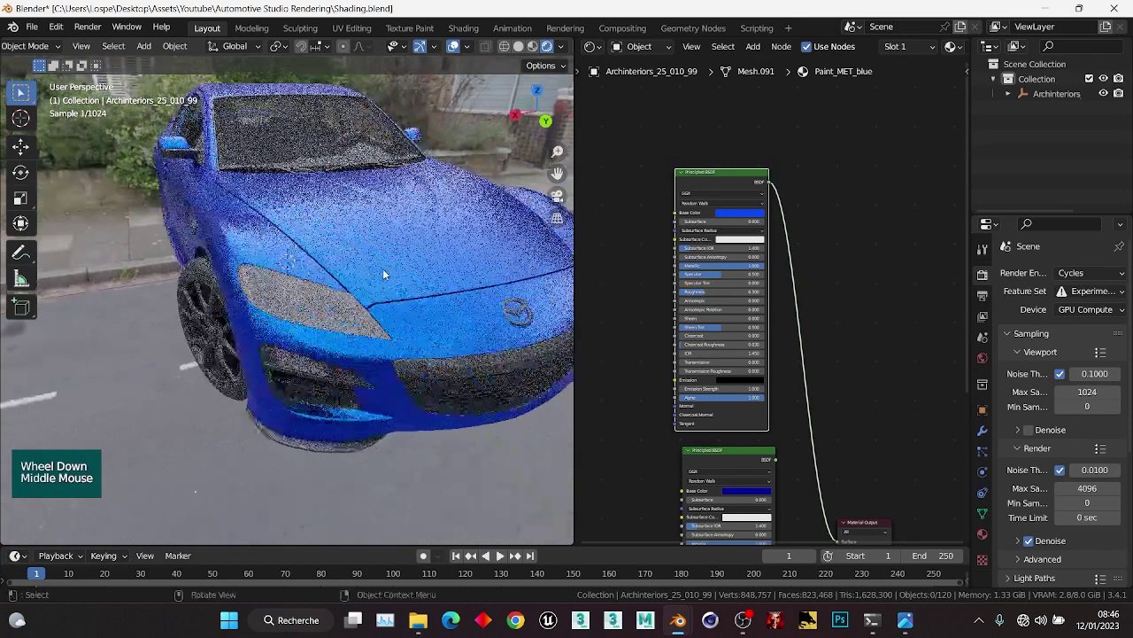
pyautogui.hotkey('ctrl', 's')
# Set the upper Principled BSDF's Roughness to 0.005, check the reflections and save the file.
pyautogui.scroll(1, 762, 297)
pyautogui.click(695, 291)
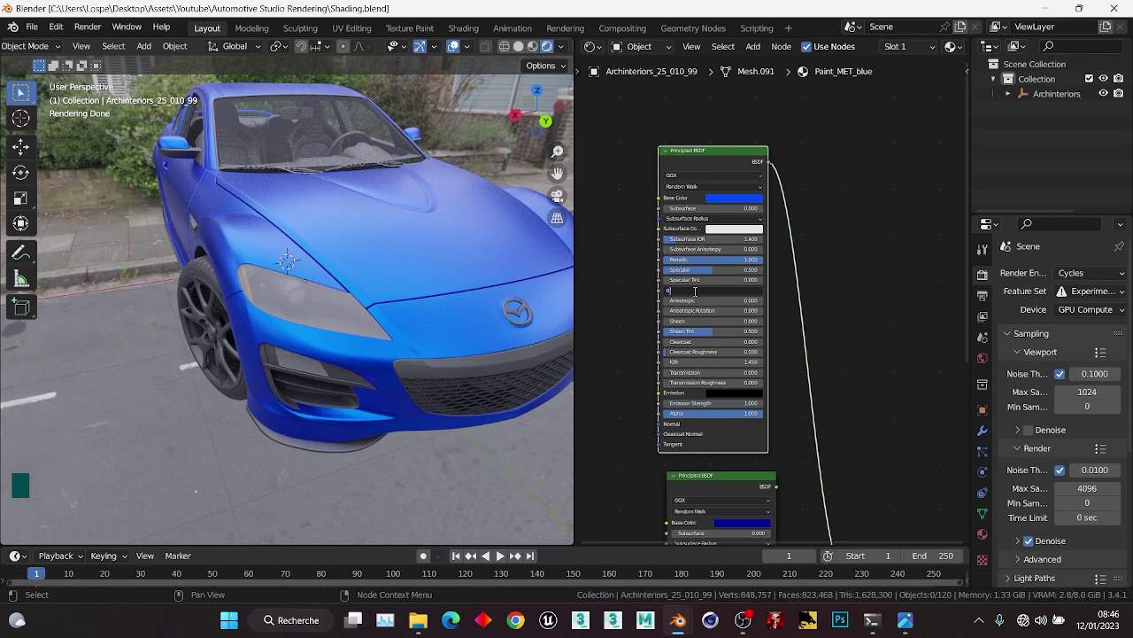
pyautogui.write('0.005')
pyautogui.press('Return')
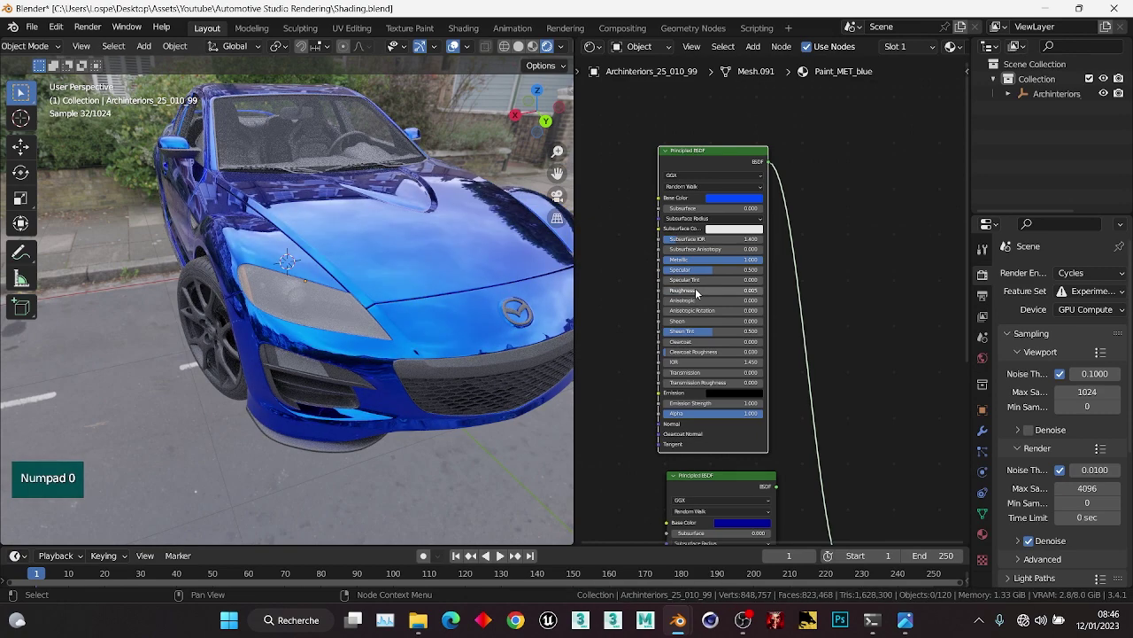
pyautogui.moveTo(460, 292); pyautogui.dragTo(369, 294, button='middle')
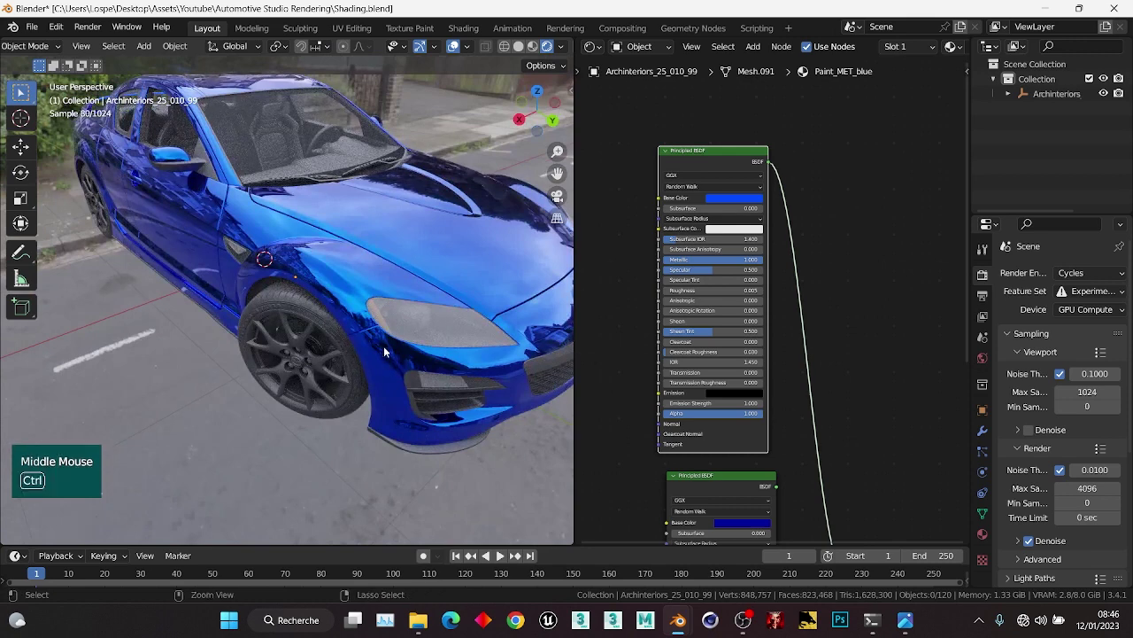
pyautogui.hotkey('ctrl', 's')
# Move the lower Principled BSDF further down and combine both shaders with a Mix Shader.
pyautogui.scroll(-4, 802, 303)
pyautogui.moveTo(802, 303); pyautogui.dragTo(845, 190, button='middle')
pyautogui.click(813, 266)
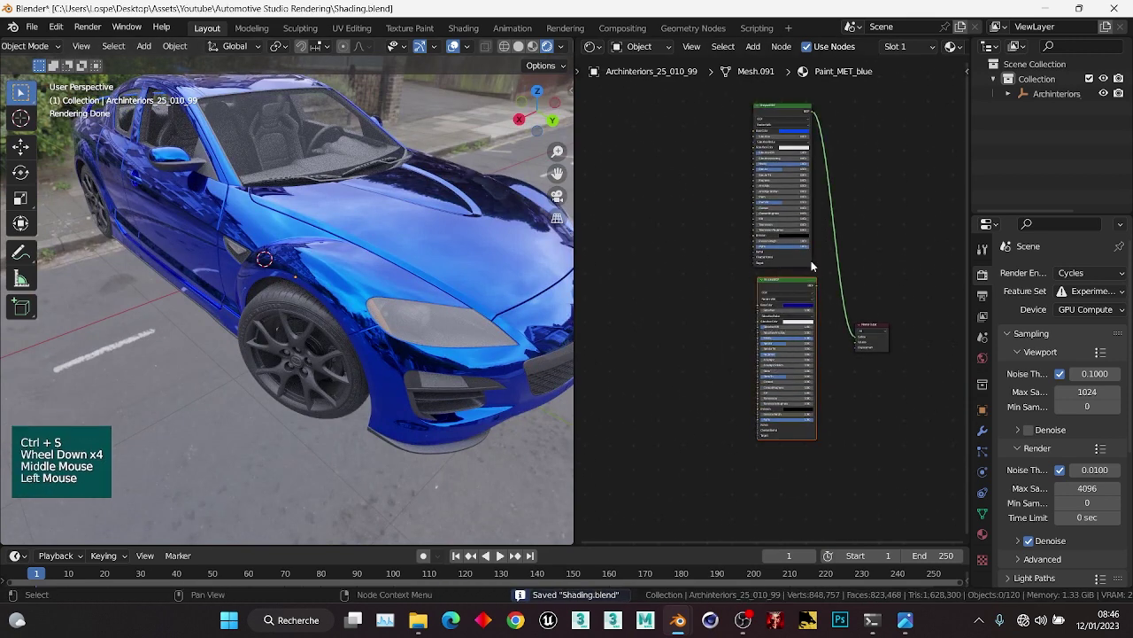
pyautogui.press('g')
pyautogui.scroll(4, 770, 262)
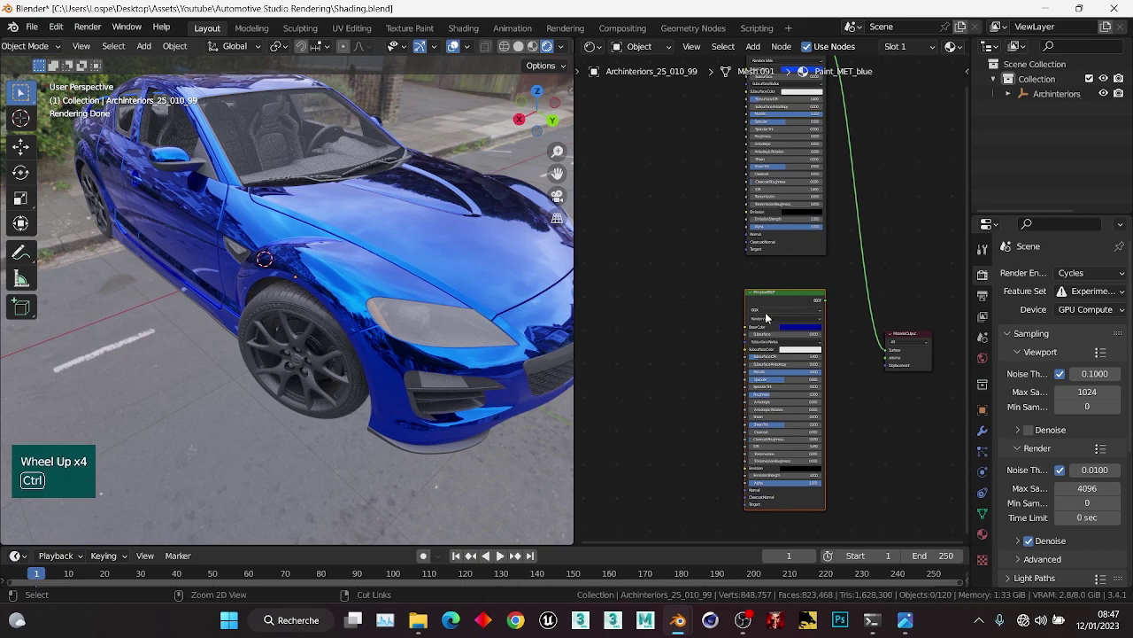
pyautogui.keyDown('ctrl'); pyautogui.keyDown('shift'); pyautogui.moveTo(765, 312); pyautogui.dragTo(761, 232, button='right'); pyautogui.keyUp('shift'); pyautogui.keyUp('ctrl')
# Reposition the Material Output and the Mix Shader to space out the node layout.
pyautogui.scroll(-1, 761, 232)
pyautogui.moveTo(845, 271); pyautogui.dragTo(772, 288, button='middle')
pyautogui.click(810, 362)
pyautogui.press('g')
pyautogui.click(874, 381)
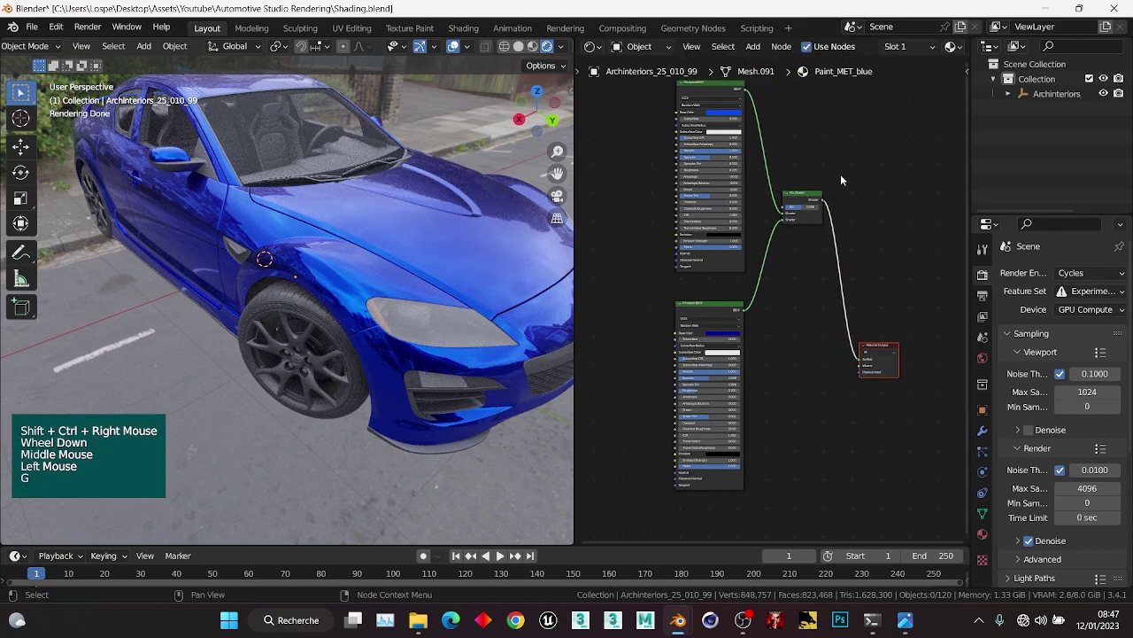
pyautogui.click(815, 217)
pyautogui.press('g')
pyautogui.click(833, 264)
# Lower the Mix Shader's Fac to 0.
pyautogui.scroll(4, 791, 273)
pyautogui.moveTo(878, 194); pyautogui.dragTo(836, 194)
pyautogui.moveTo(704, 415); pyautogui.dragTo(707, 542, button='middle')
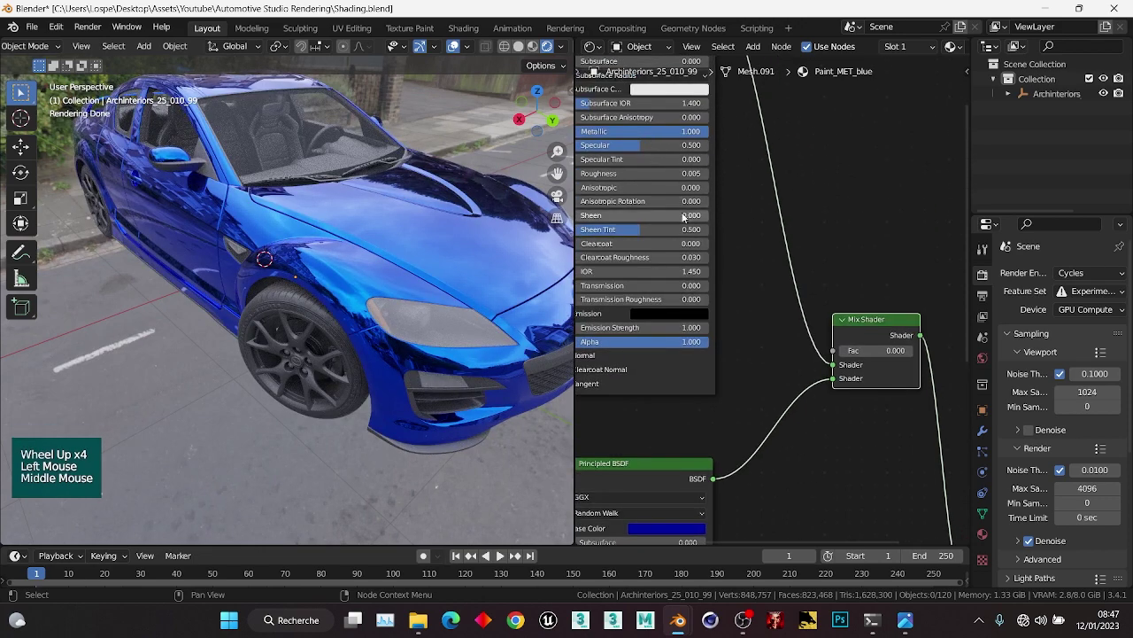
# Raise the Mix Shader's Fac to 1.000.
pyautogui.moveTo(857, 351); pyautogui.dragTo(912, 350)
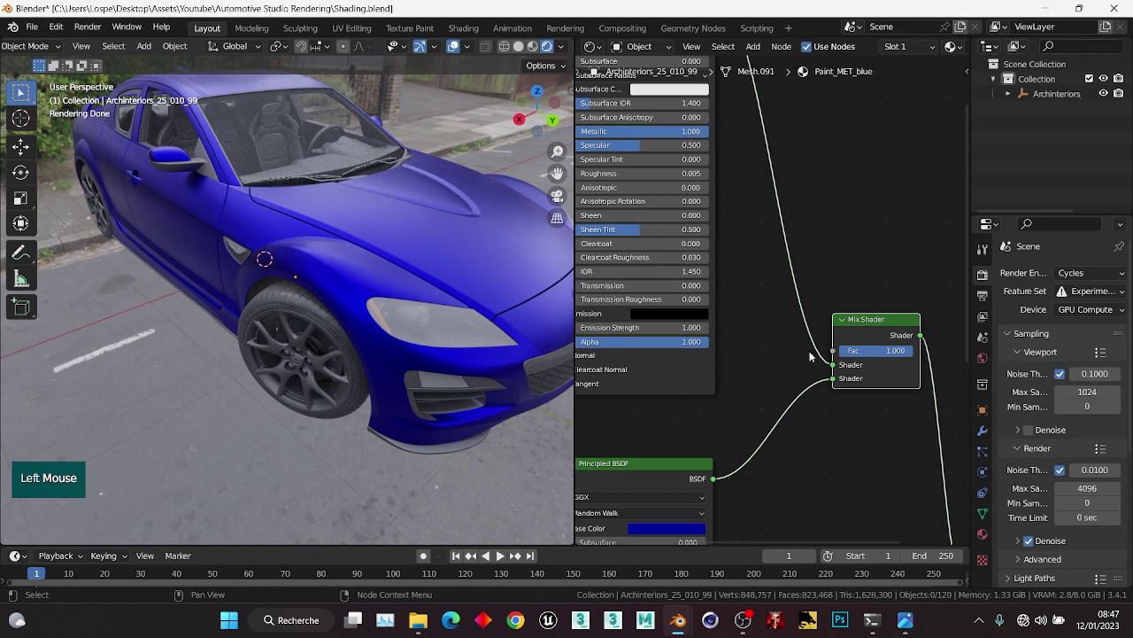
pyautogui.scroll(-2, 832, 376)
pyautogui.moveTo(832, 377); pyautogui.dragTo(812, 321, button='middle')
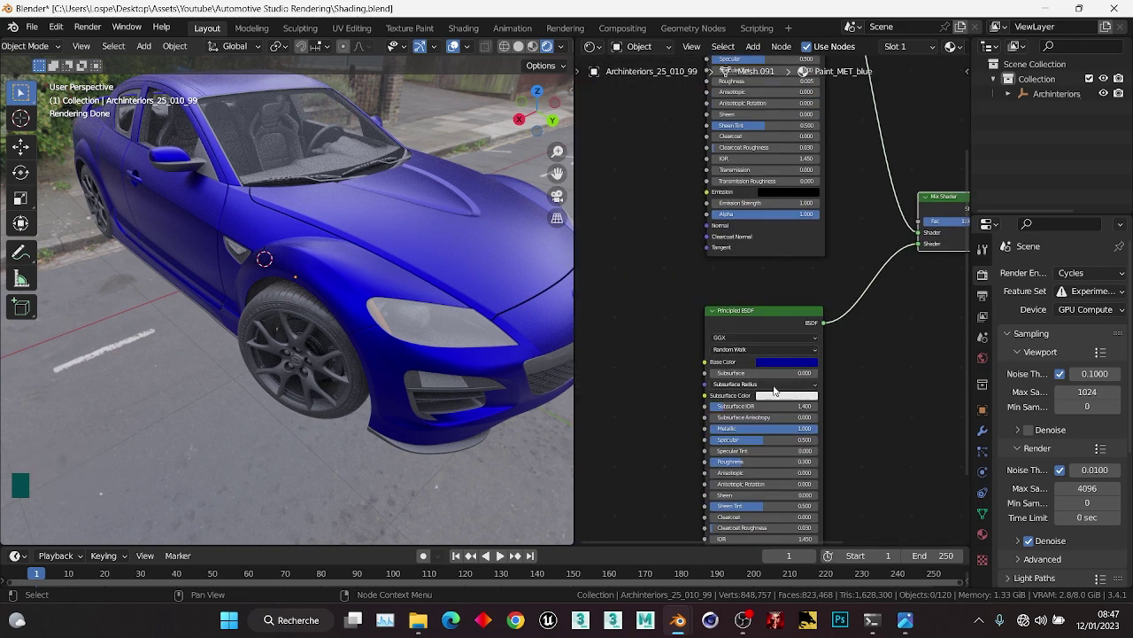
pyautogui.scroll(-1, 794, 393)
pyautogui.moveTo(795, 393); pyautogui.dragTo(673, 390, button='middle')
# Reposition the Material Output node in the paint node tree and save the file.
pyautogui.click(892, 384)
pyautogui.press('g')
pyautogui.click(861, 353)
pyautogui.scroll(-2, 861, 353)
pyautogui.moveTo(793, 306); pyautogui.dragTo(888, 326, button='middle')
pyautogui.scroll(1, 622, 301)
pyautogui.click(621, 301)
pyautogui.hotkey('ctrl', 's')
# Add a Fresnel node beside the two Principled BSDF nodes.
pyautogui.hotkey('ctrl', 'a')
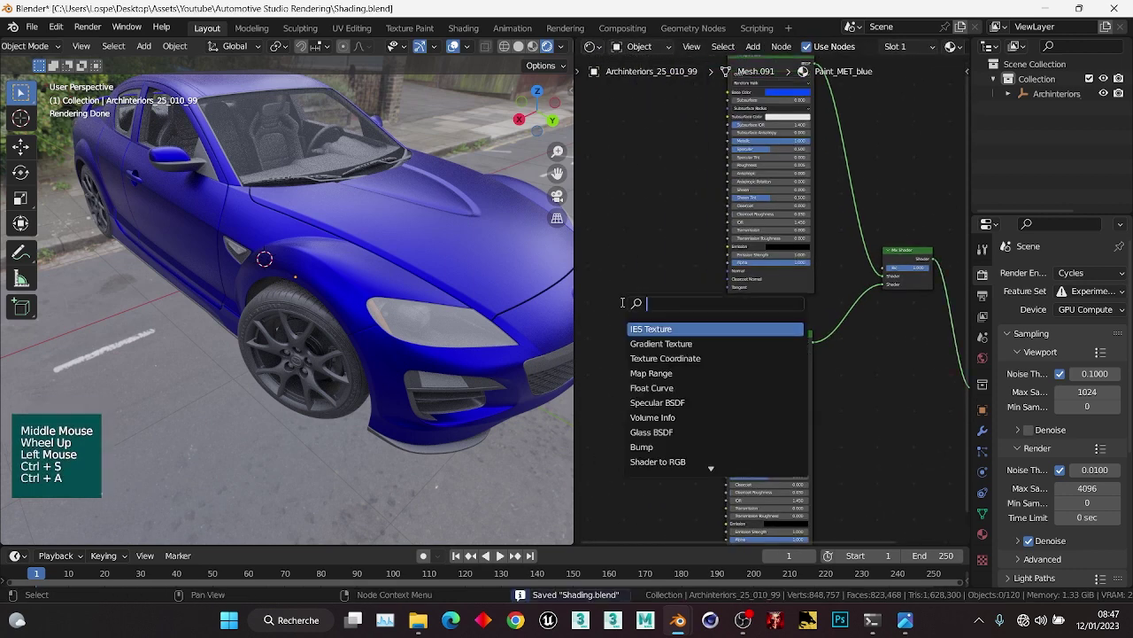
pyautogui.write('fa')
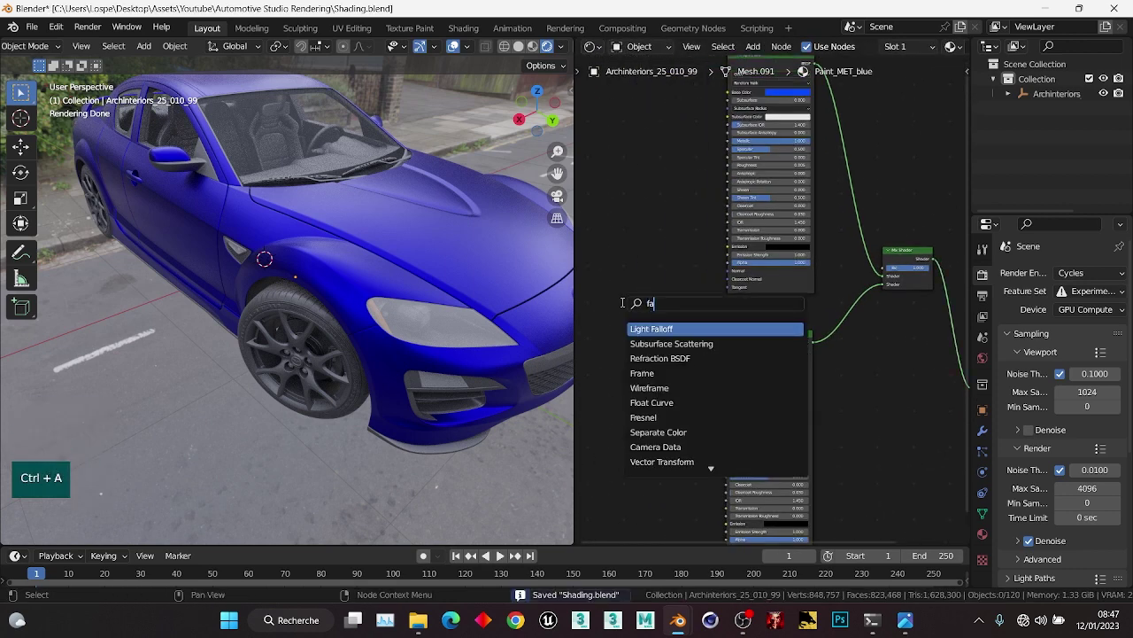
pyautogui.press('BackSpace')
pyautogui.press('BackSpace')
pyautogui.write('fres')
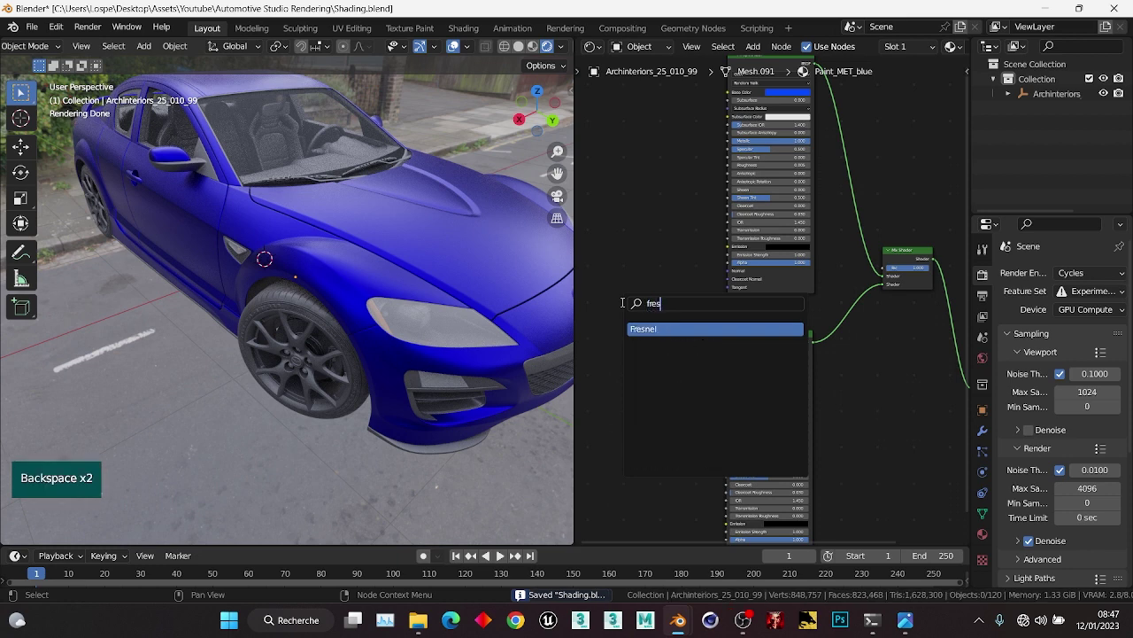
pyautogui.click(654, 326)
pyautogui.click(600, 319)
# Reposition the Fresnel node and connect its Fac output to the Mix Shader's Fac input.
pyautogui.scroll(2, 650, 291)
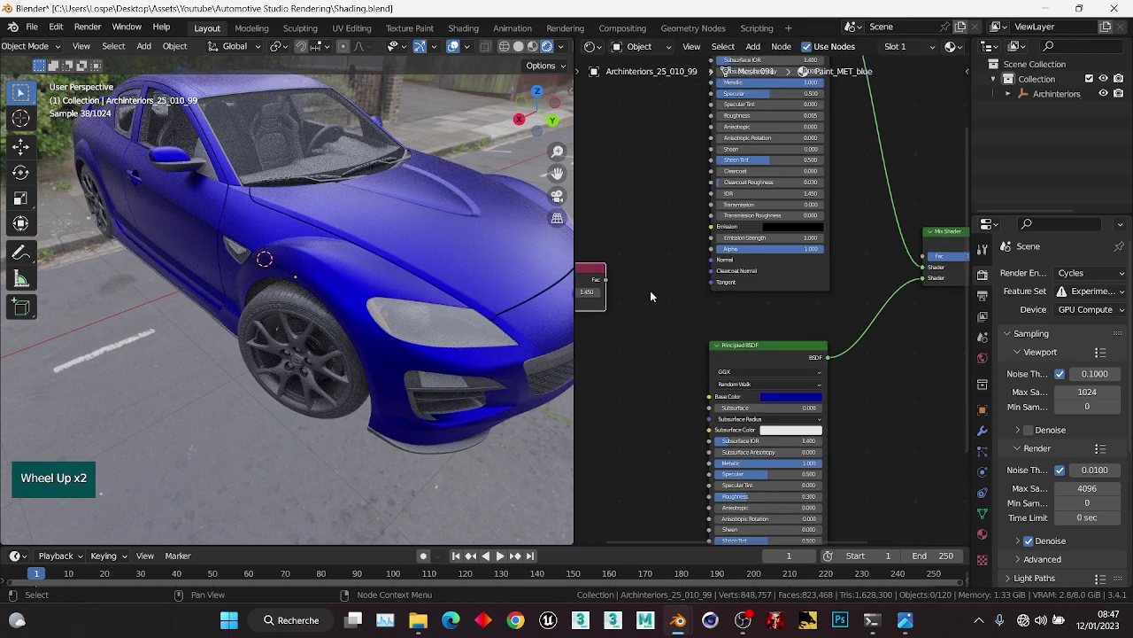
pyautogui.moveTo(650, 291); pyautogui.dragTo(704, 301, button='middle')
pyautogui.moveTo(701, 248); pyautogui.dragTo(629, 309)
pyautogui.press('g')
pyautogui.click(690, 322)
pyautogui.moveTo(751, 317); pyautogui.dragTo(665, 340, button='middle')
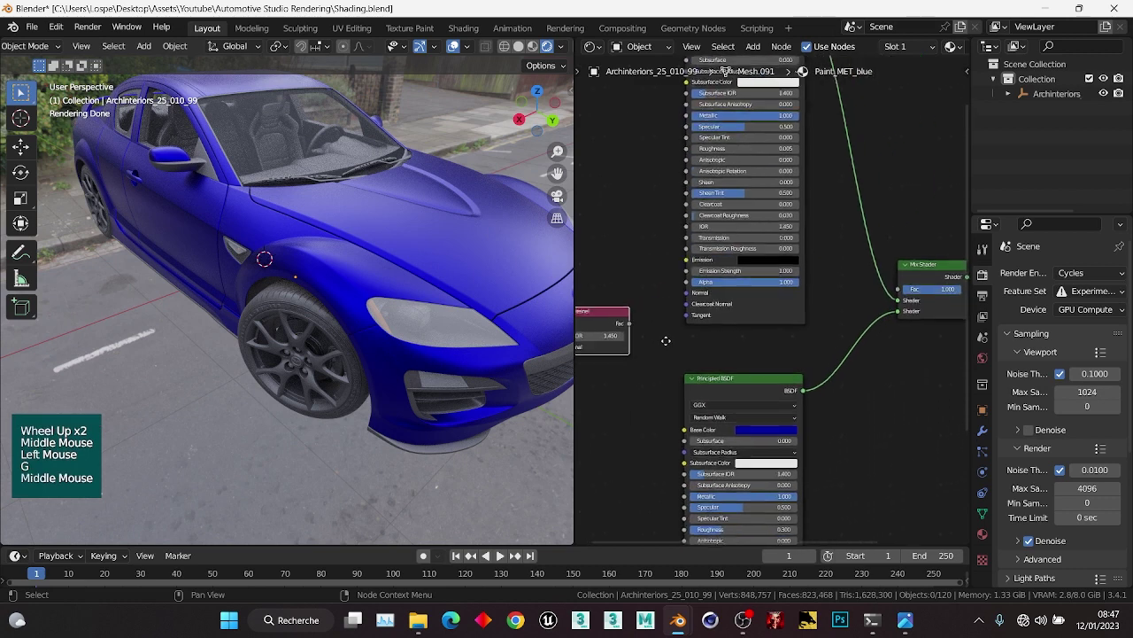
pyautogui.moveTo(628, 325); pyautogui.dragTo(670, 353)
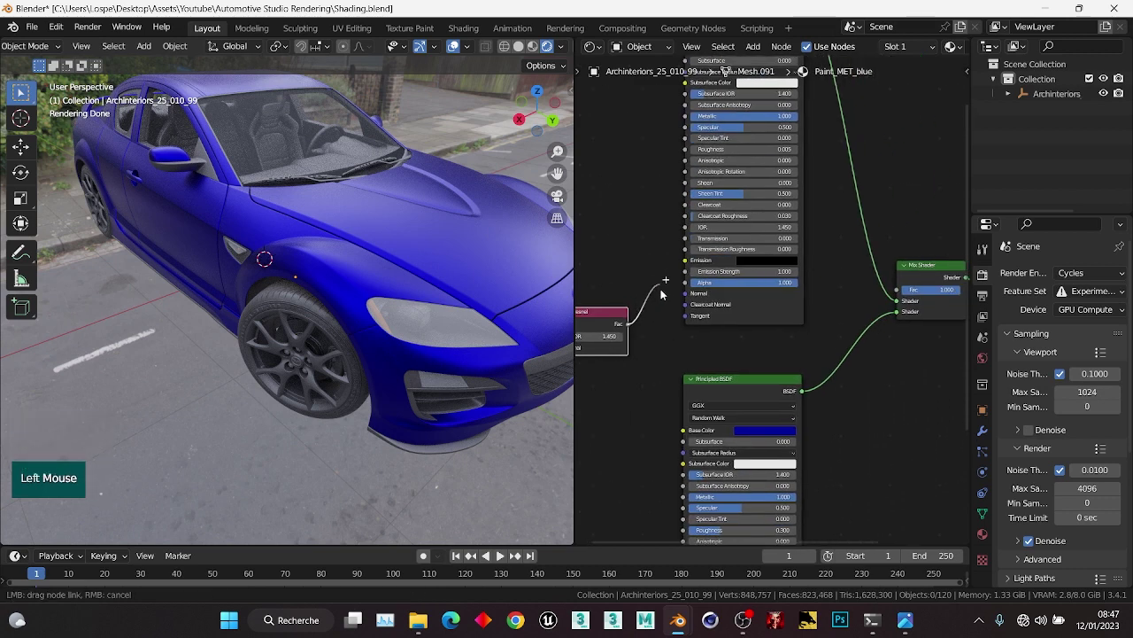
pyautogui.moveTo(661, 294); pyautogui.dragTo(899, 292)
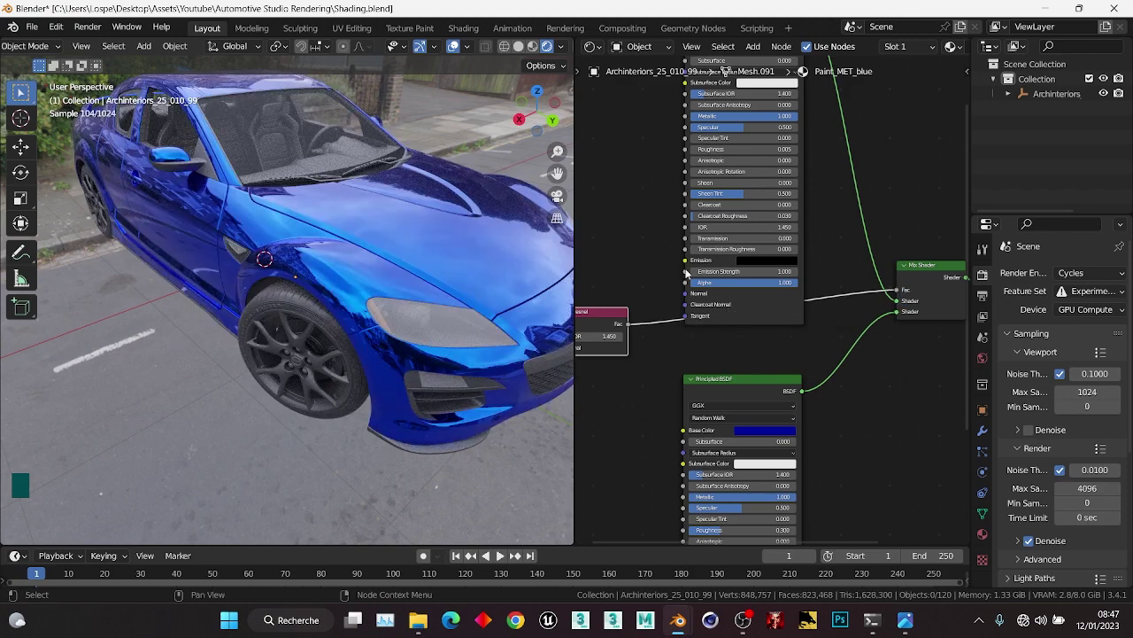
# Swap the Mix Shader's two shader inputs and compare the car paint with both input orders.
pyautogui.moveTo(686, 275); pyautogui.dragTo(753, 305, button='middle')
pyautogui.scroll(2, 752, 310)
pyautogui.scroll(-2, 771, 324)
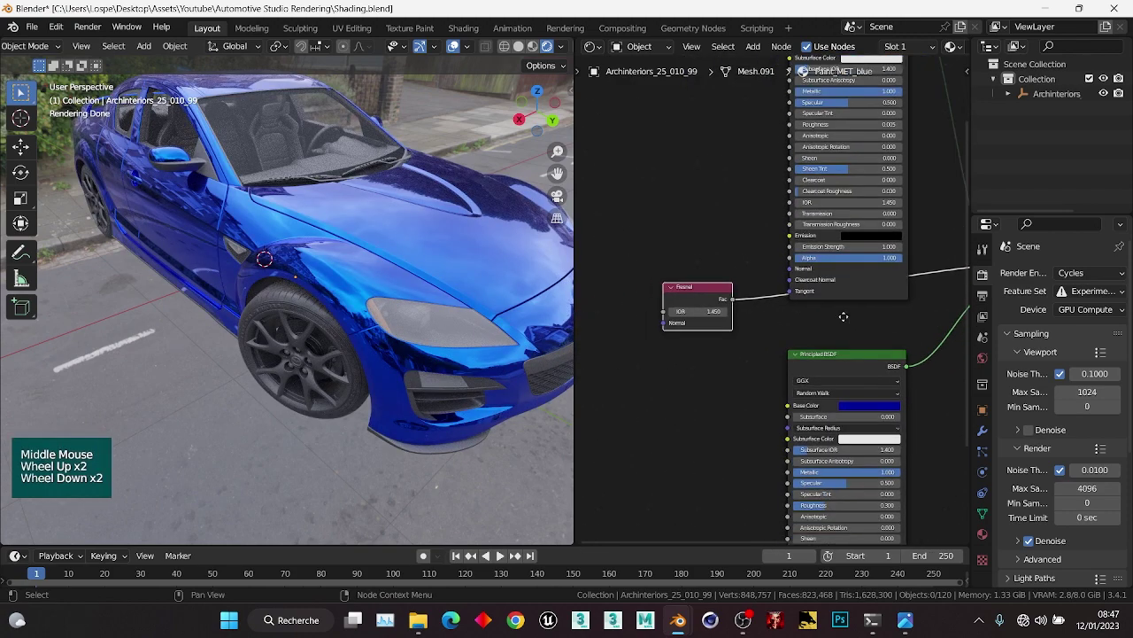
pyautogui.moveTo(842, 316); pyautogui.dragTo(750, 340, button='middle')
pyautogui.moveTo(907, 290); pyautogui.dragTo(748, 332, button='middle')
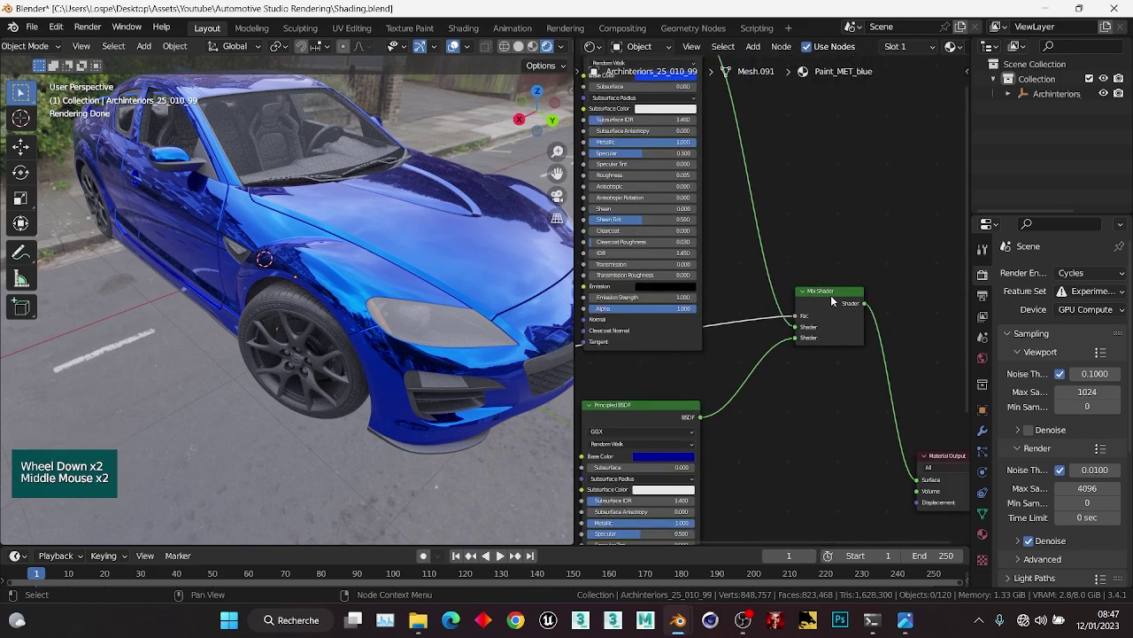
pyautogui.click(831, 296)
pyautogui.hotkey('alt', 's')
pyautogui.moveTo(387, 291); pyautogui.dragTo(331, 291, button='middle')
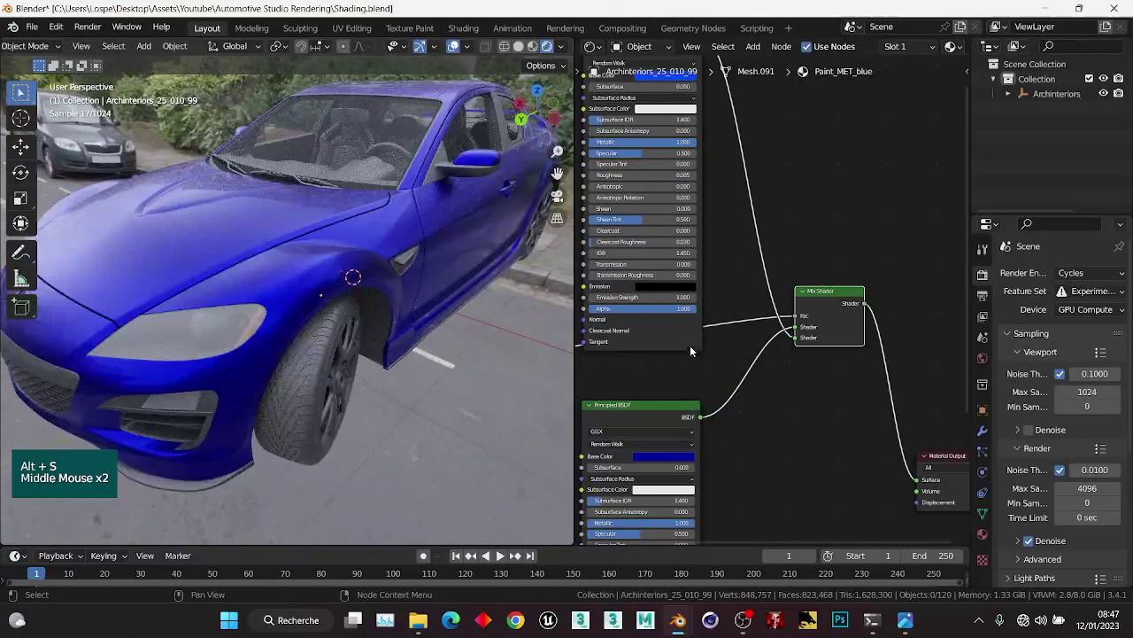
pyautogui.click(828, 292)
pyautogui.hotkey('alt', 's')
pyautogui.hotkey('alt', 's')
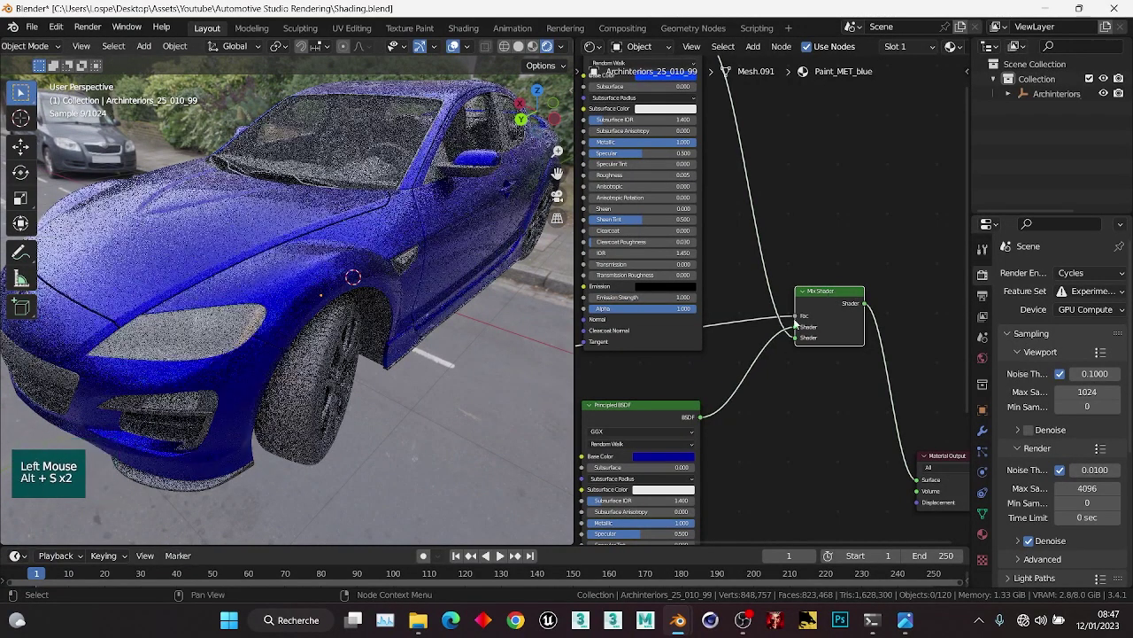
# Set the Fresnel node's IOR to 1.350.
pyautogui.scroll(-1, 828, 292)
pyautogui.moveTo(828, 292); pyautogui.dragTo(673, 337, button='middle')
pyautogui.scroll(3, 664, 344)
pyautogui.click(664, 344)
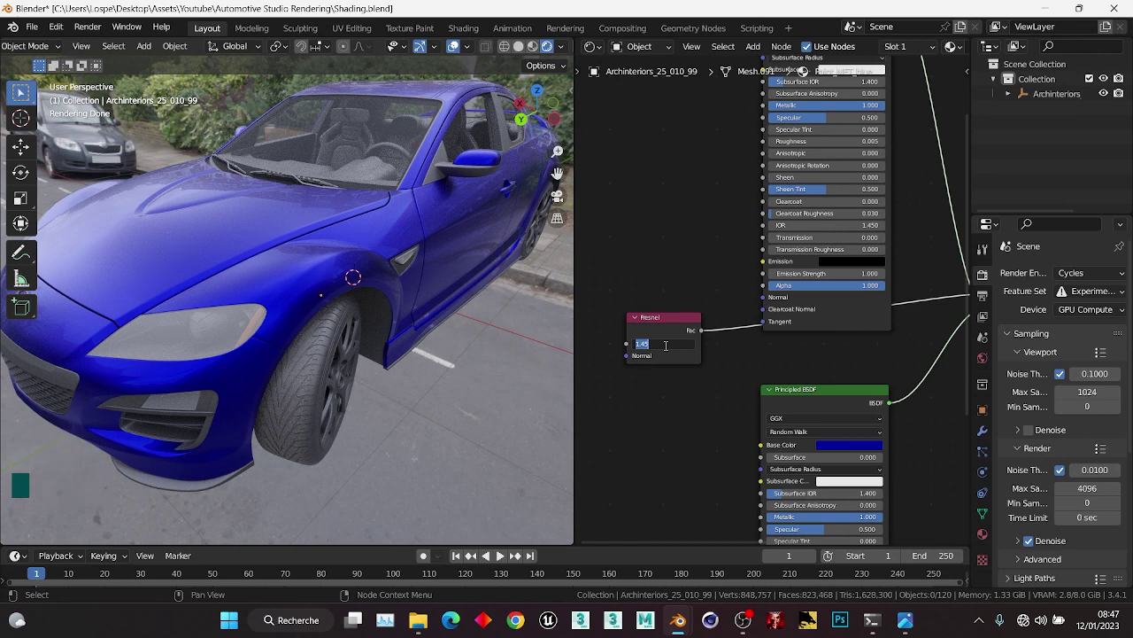
pyautogui.write('1')
pyautogui.press('Return')
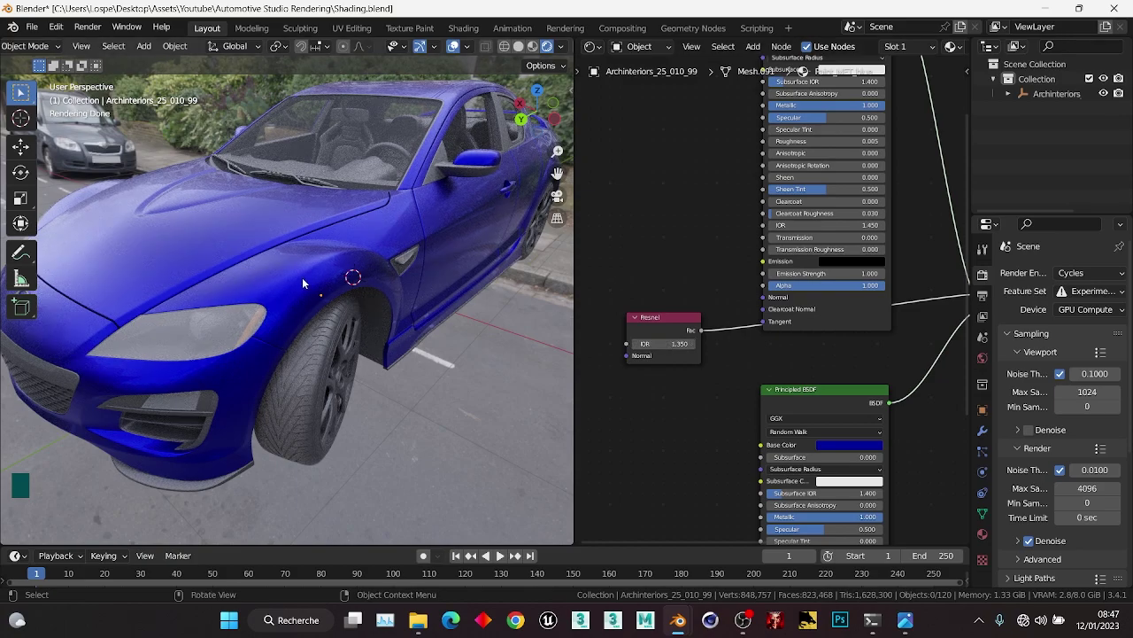
# Inspect the paint around the rear and front of the car and save the file.
pyautogui.moveTo(302, 277)
pyautogui.mouseDown(button='middle')
pyautogui.moveTo(372, 295)
pyautogui.moveTo(376, 261)
pyautogui.moveTo(323, 265)
pyautogui.moveTo(416, 272)
pyautogui.moveTo(292, 259)
pyautogui.mouseUp(button='middle')
pyautogui.scroll(1, 267, 253)
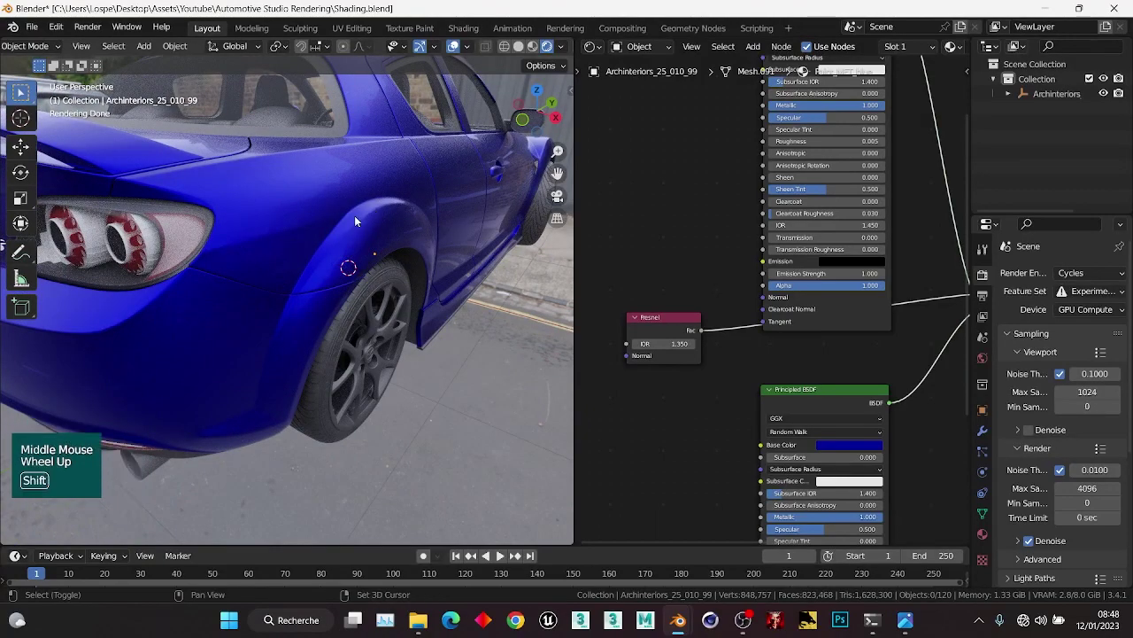
pyautogui.keyDown('shift'); pyautogui.moveTo(355, 222); pyautogui.dragTo(330, 221, button='middle'); pyautogui.keyUp('shift')
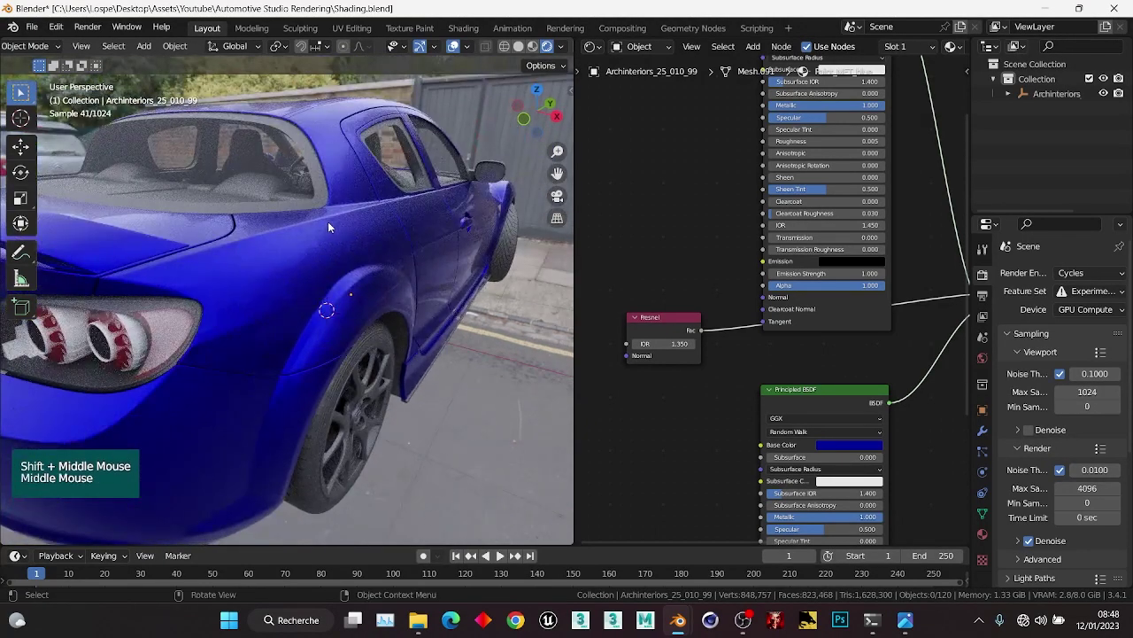
pyautogui.hotkey('ctrl', 's')
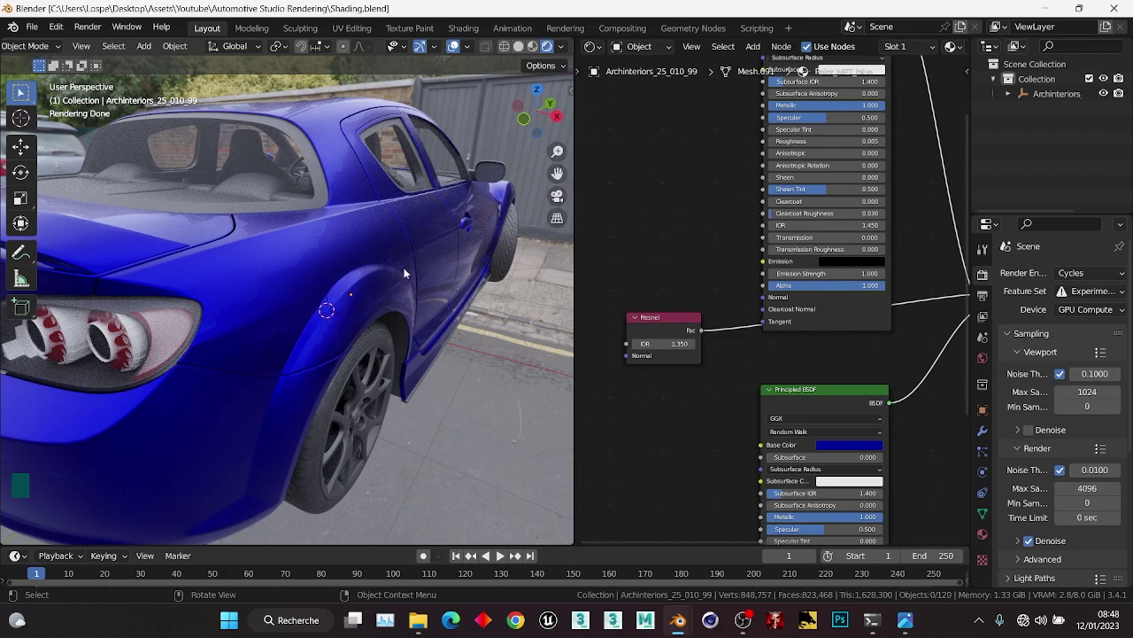
pyautogui.scroll(-2, 379, 282)
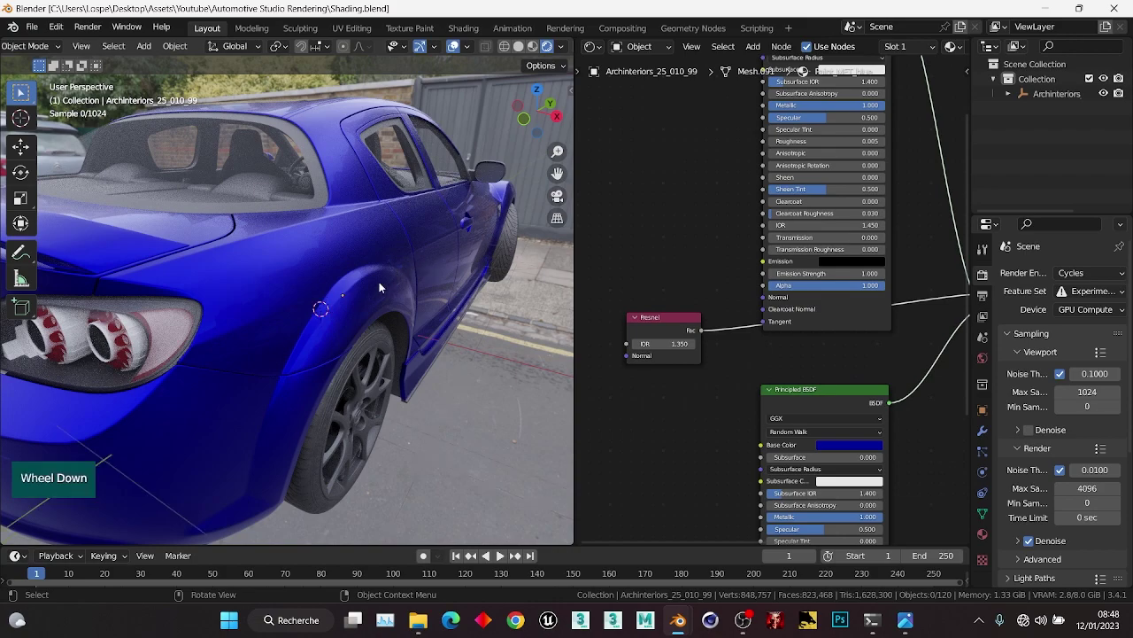
pyautogui.moveTo(379, 281); pyautogui.dragTo(337, 266, button='middle')
pyautogui.moveTo(336, 266)
pyautogui.mouseDown(button='middle')
pyautogui.moveTo(269, 289)
pyautogui.moveTo(286, 261)
pyautogui.moveTo(352, 277)
pyautogui.mouseUp(button='middle')
pyautogui.scroll(1, 316, 240)
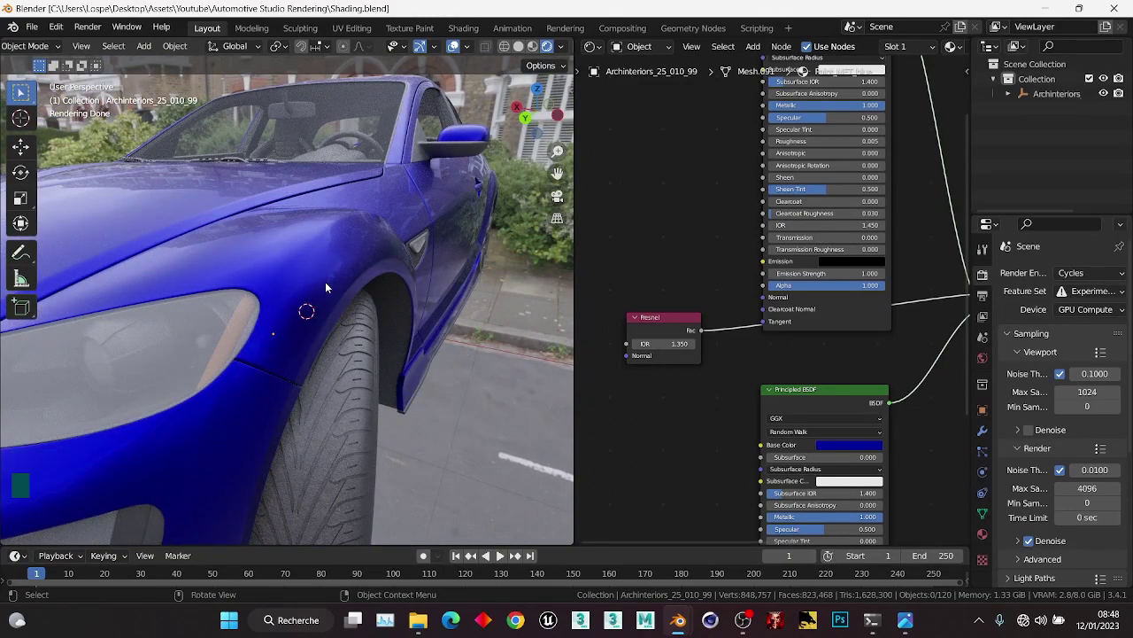
pyautogui.scroll(-2, 324, 282)
pyautogui.moveTo(325, 282); pyautogui.dragTo(358, 283, button='middle')
pyautogui.scroll(1, 376, 290)
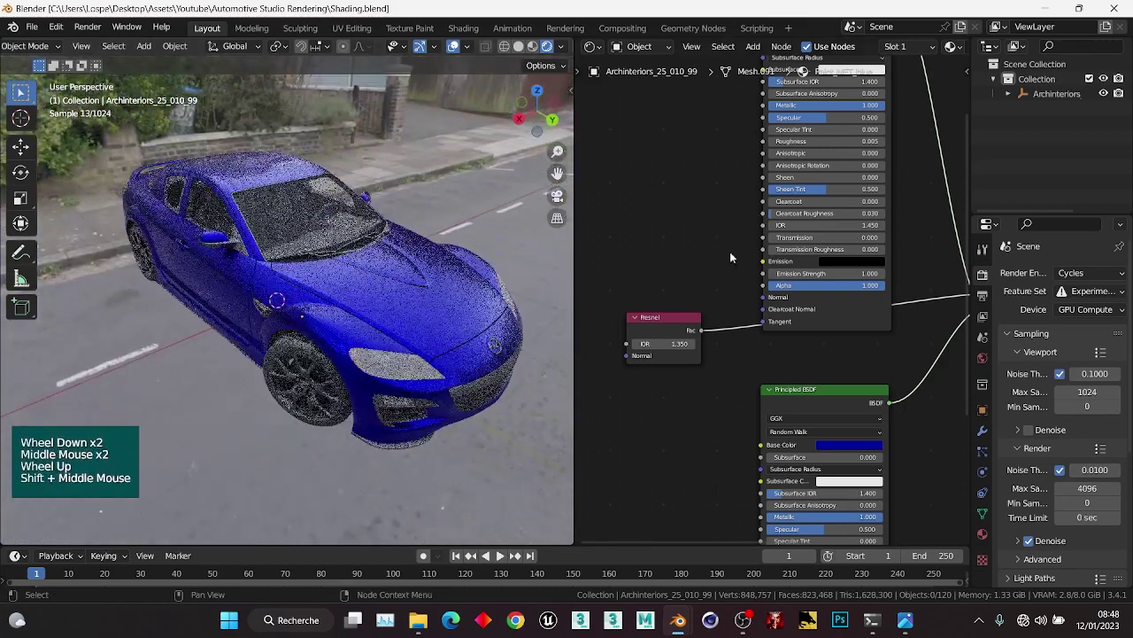
# Adjust the upper Principled BSDF's Base Color to a slightly lighter blue, check it on the car and save the file.
pyautogui.scroll(-2, 798, 298)
pyautogui.moveTo(798, 299); pyautogui.dragTo(786, 309, button='middle')
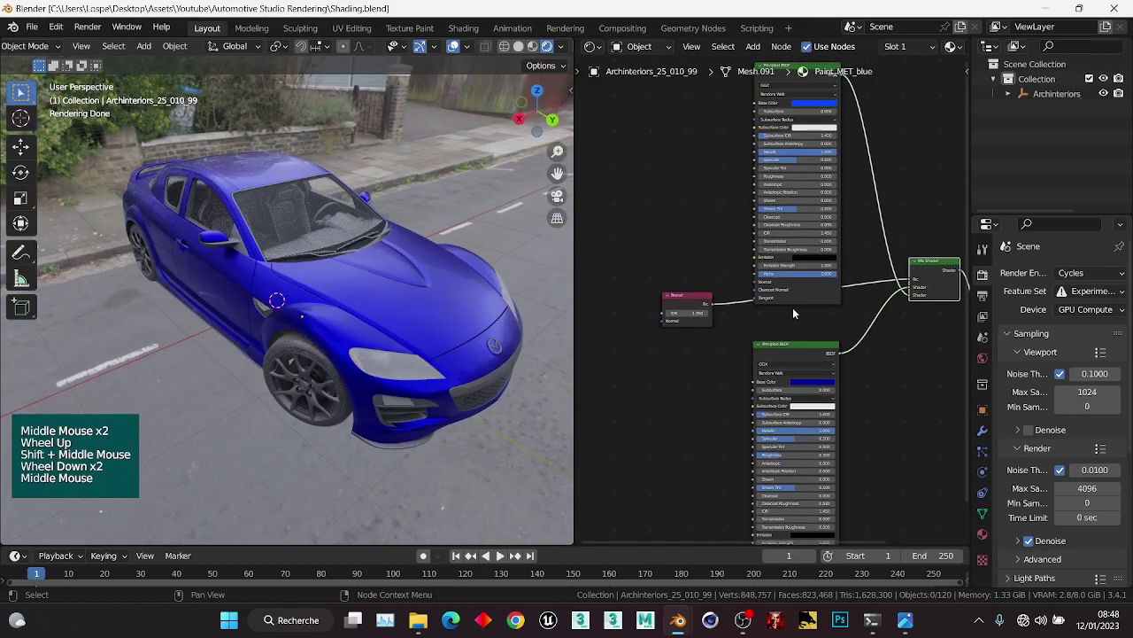
pyautogui.scroll(2, 819, 209)
pyautogui.moveTo(819, 209); pyautogui.dragTo(792, 204, button='middle')
pyautogui.click(791, 209)
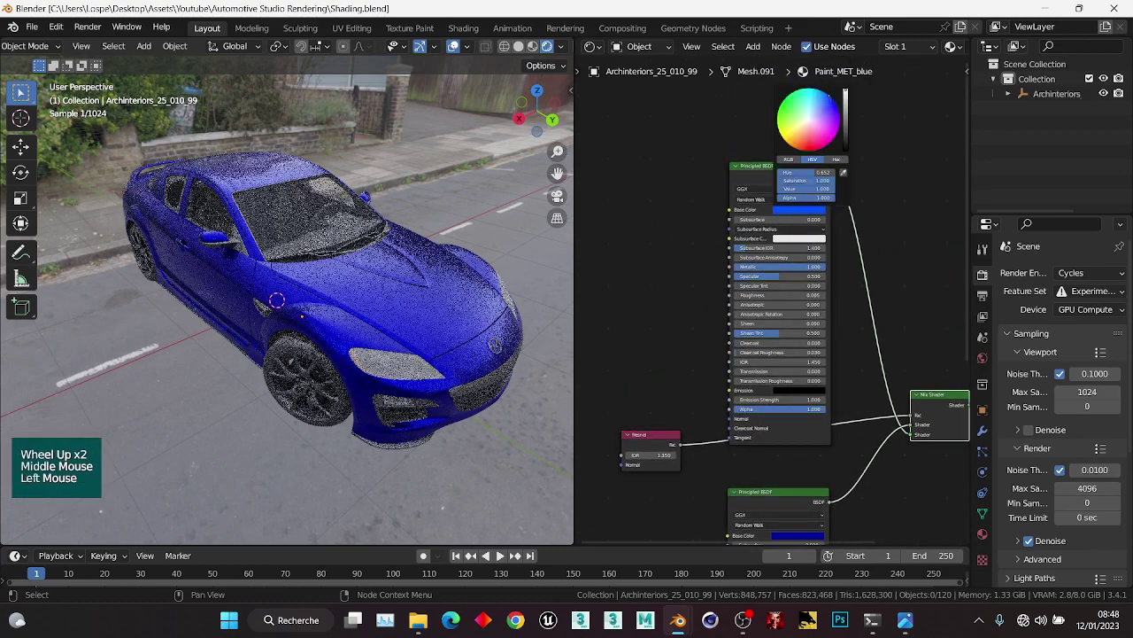
pyautogui.moveTo(317, 398); pyautogui.dragTo(320, 352, button='middle')
pyautogui.scroll(2, 321, 351)
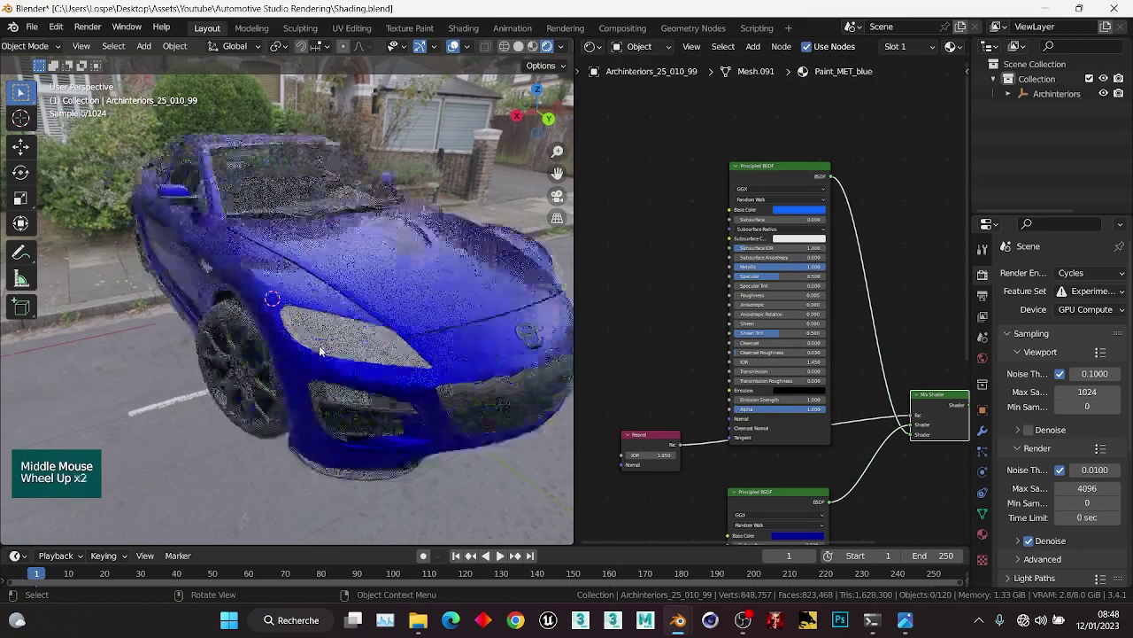
pyautogui.hotkey('ctrl', 's')
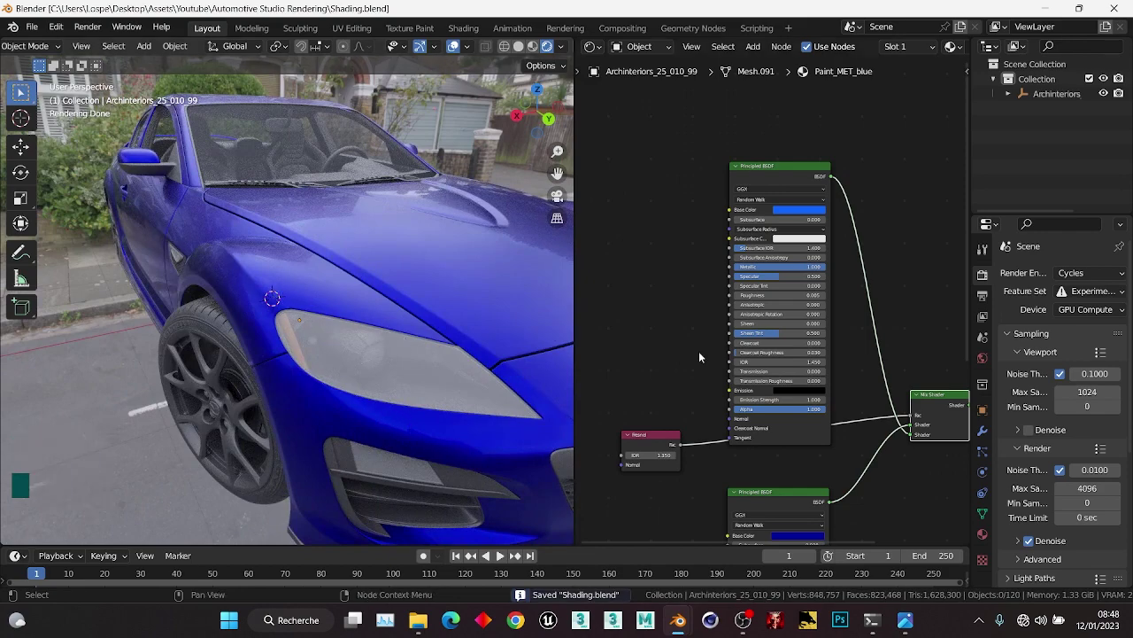
# Preview the lower Principled BSDF on its own on the car body and save the file.
pyautogui.scroll(-2, 699, 350)
pyautogui.moveTo(698, 351); pyautogui.dragTo(749, 301, button='middle')
pyautogui.scroll(1, 753, 283)
pyautogui.keyDown('ctrl'); pyautogui.keyDown('shift'); pyautogui.click(777, 302); pyautogui.keyUp('shift'); pyautogui.keyUp('ctrl')
pyautogui.scroll(-1, 778, 302)
pyautogui.scroll(1, 749, 300)
pyautogui.click(749, 300)
pyautogui.hotkey('ctrl', 's')
# Add an Image Texture node beside the lower Principled BSDF.
pyautogui.click(724, 289)
pyautogui.hotkey('ctrl', 'a')
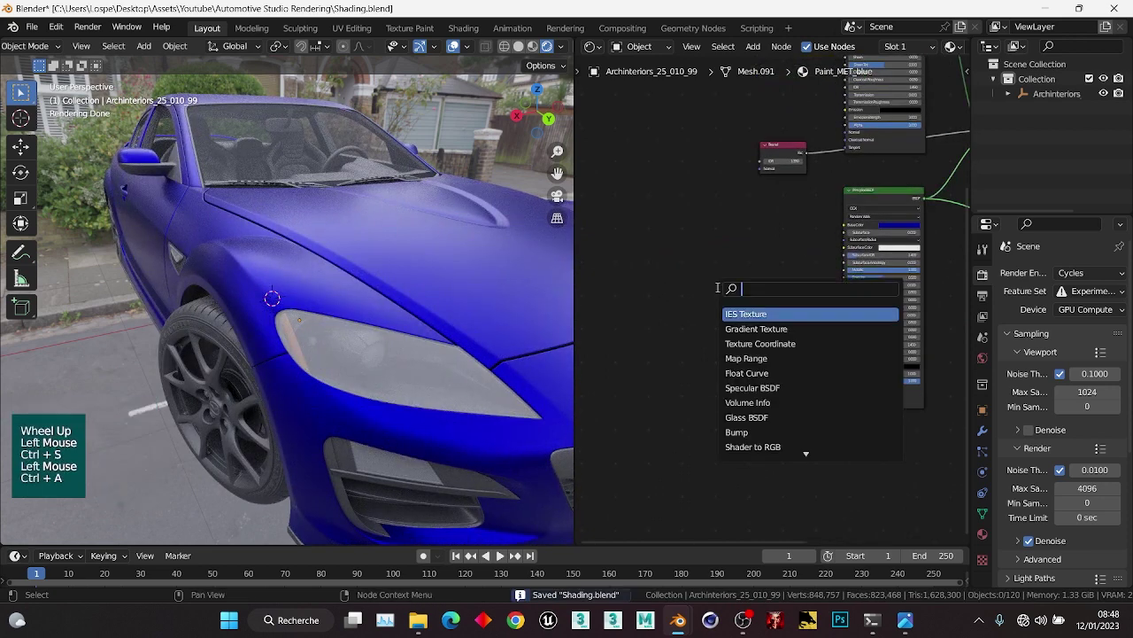
pyautogui.write('image')
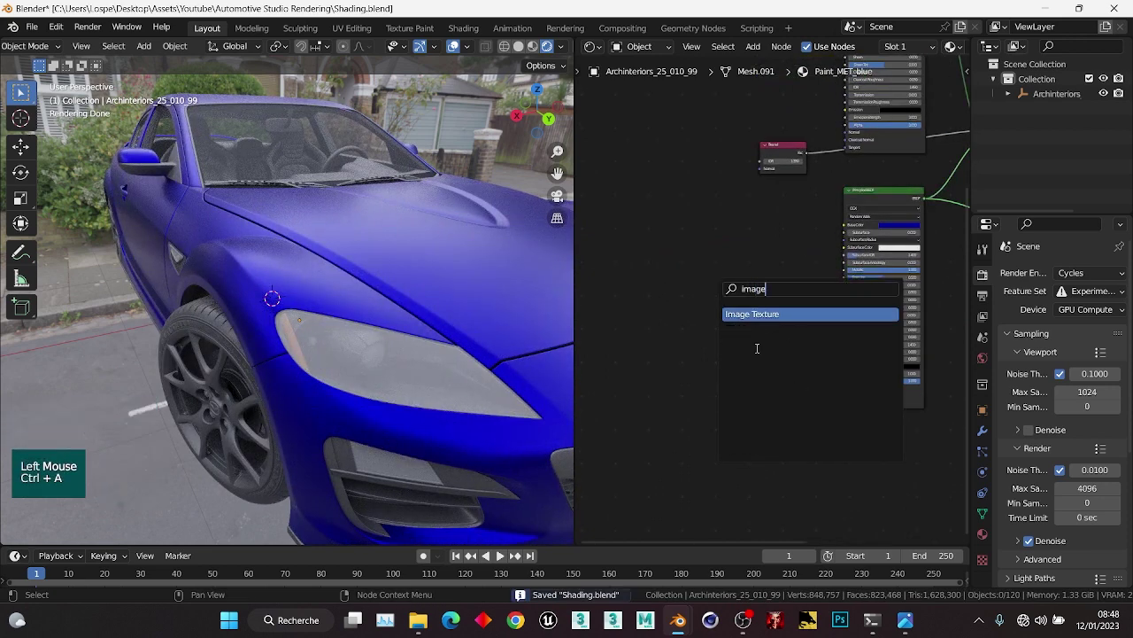
pyautogui.press('Return')
pyautogui.click(702, 317)
# Load JP-FlakeNORM_09-seamless.tif from the Maps folder into the Image Texture and set its Color Space to Non-Color.
pyautogui.click(716, 326)
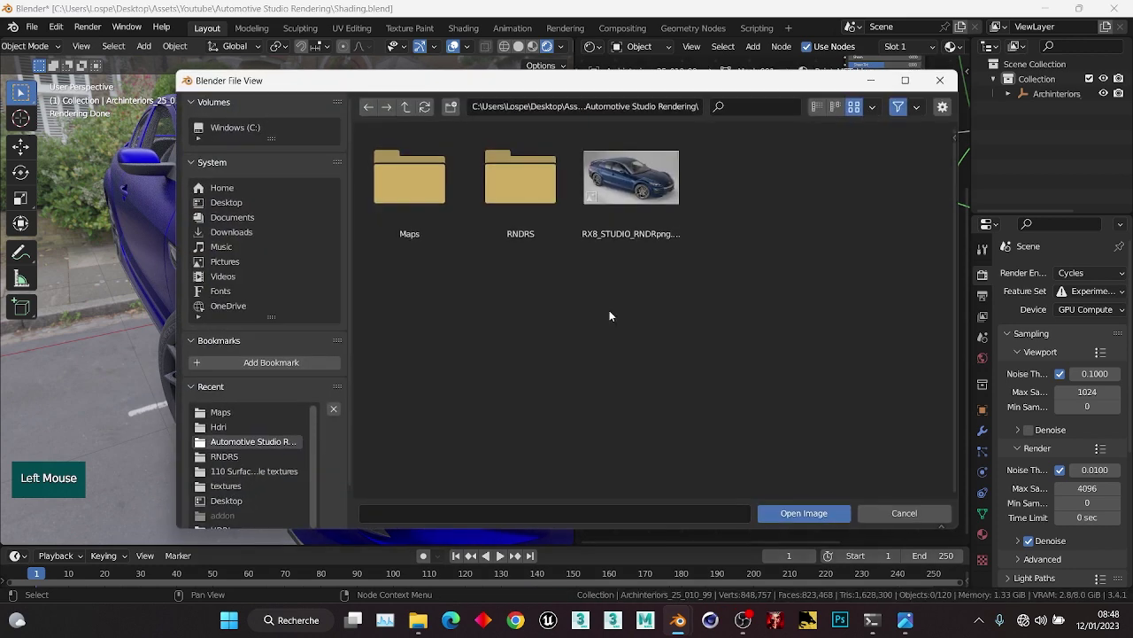
pyautogui.doubleClick(439, 206)
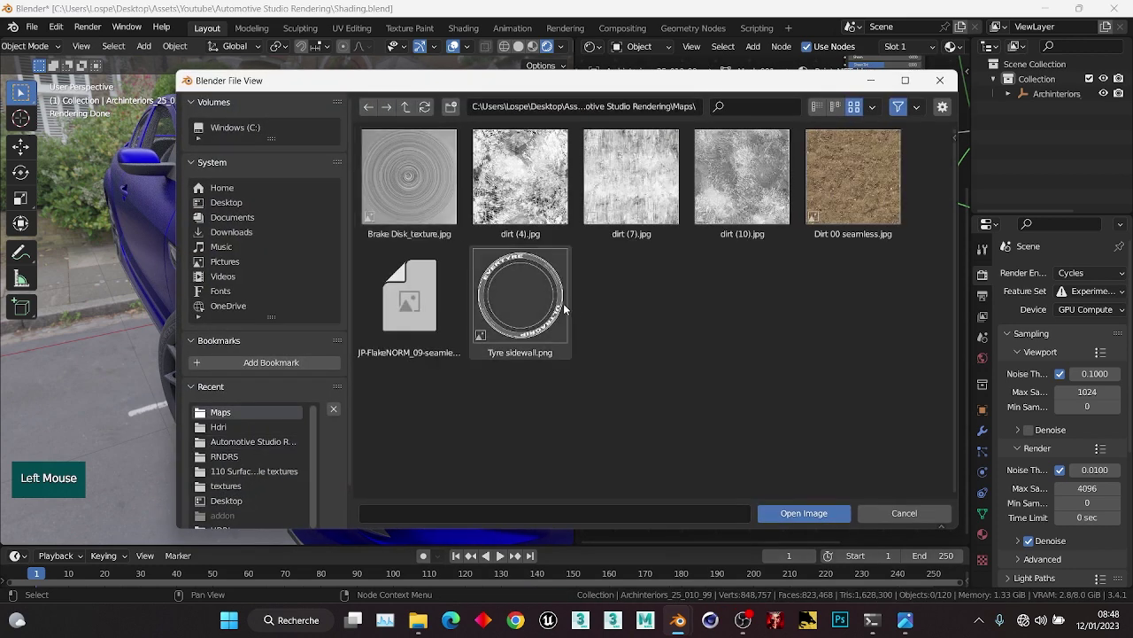
pyautogui.click(441, 302)
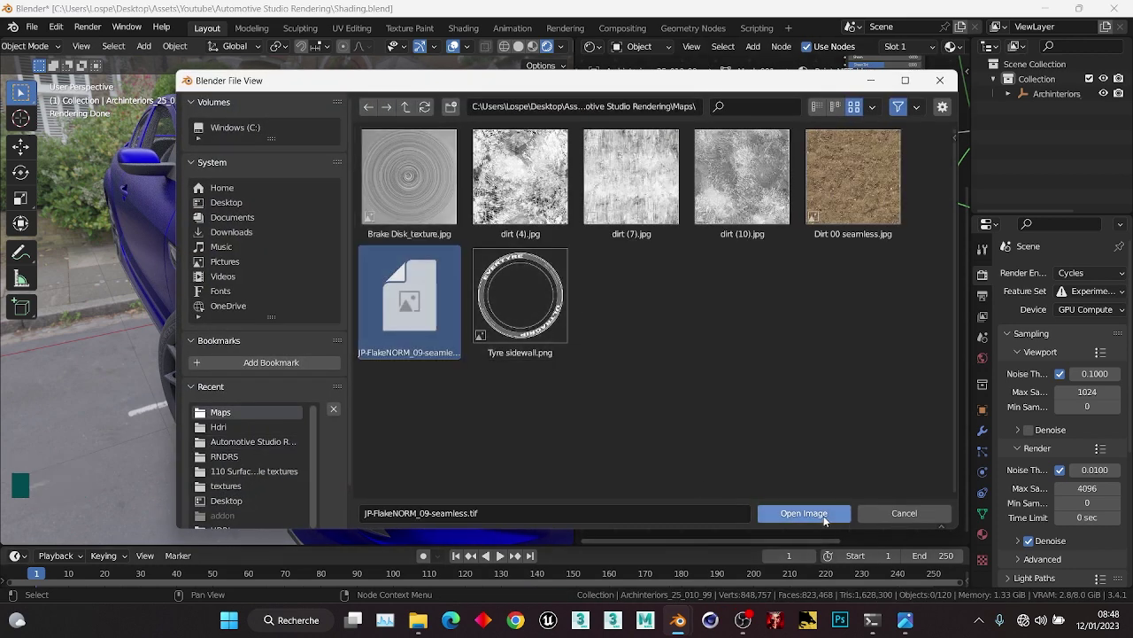
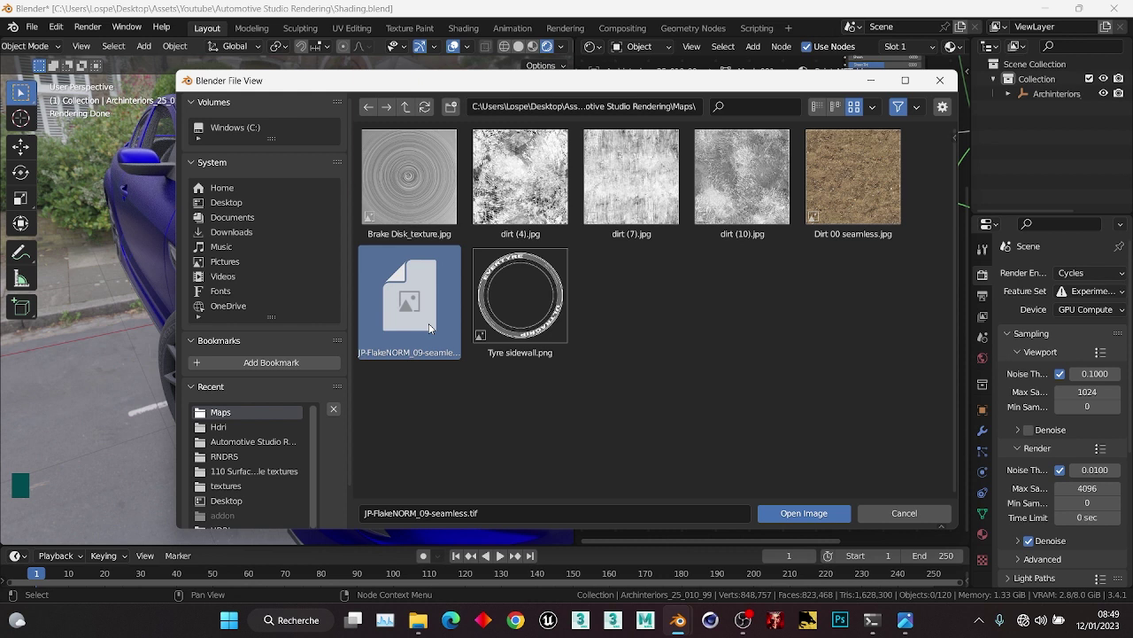
pyautogui.click(455, 391)
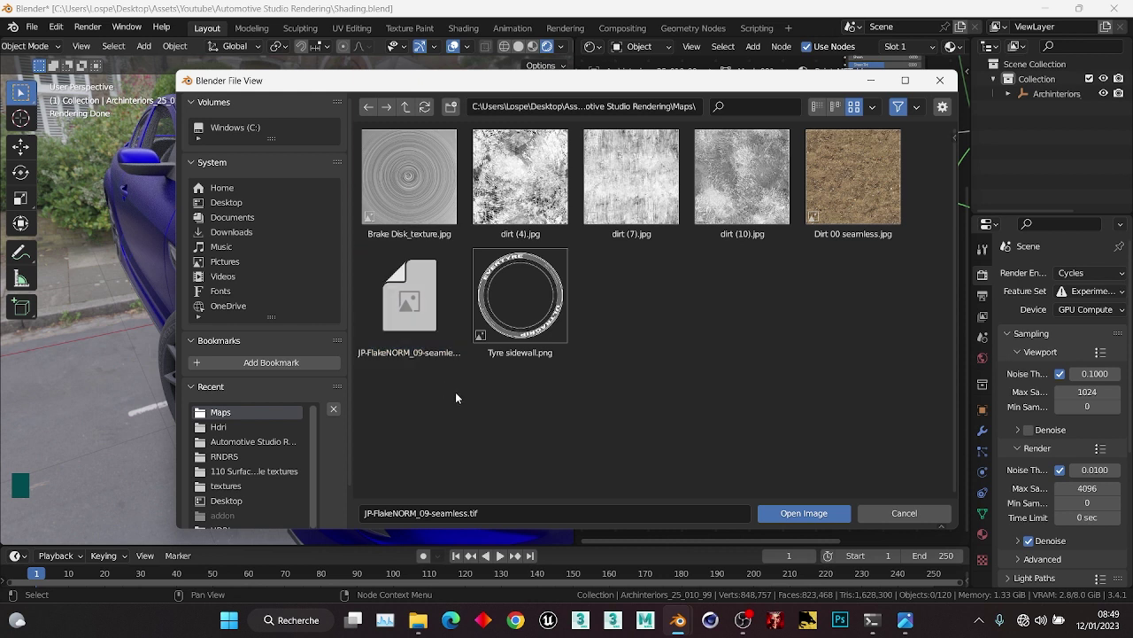
pyautogui.click(440, 321)
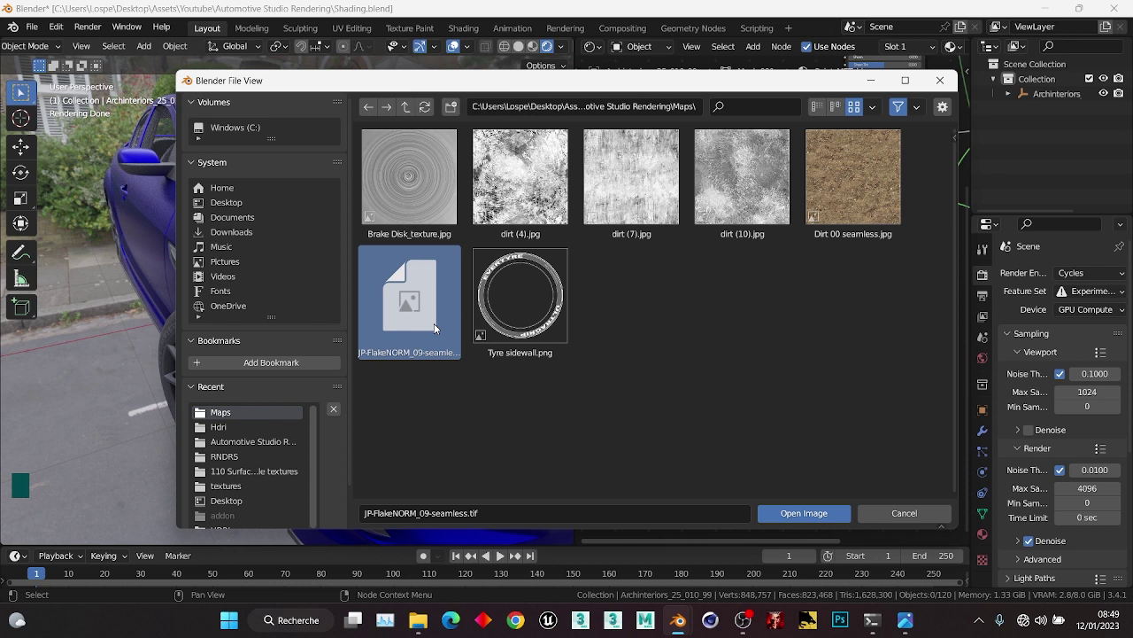
pyautogui.click(519, 353)
pyautogui.click(417, 306)
pyautogui.click(820, 514)
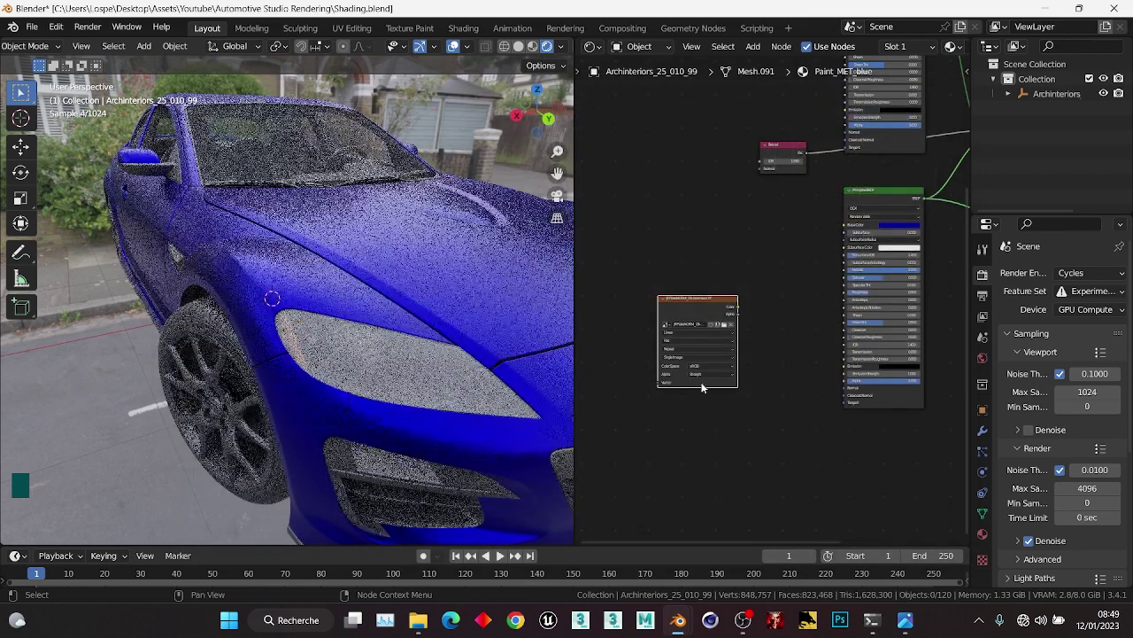
pyautogui.scroll(3, 672, 403)
pyautogui.moveTo(672, 404); pyautogui.dragTo(677, 457)
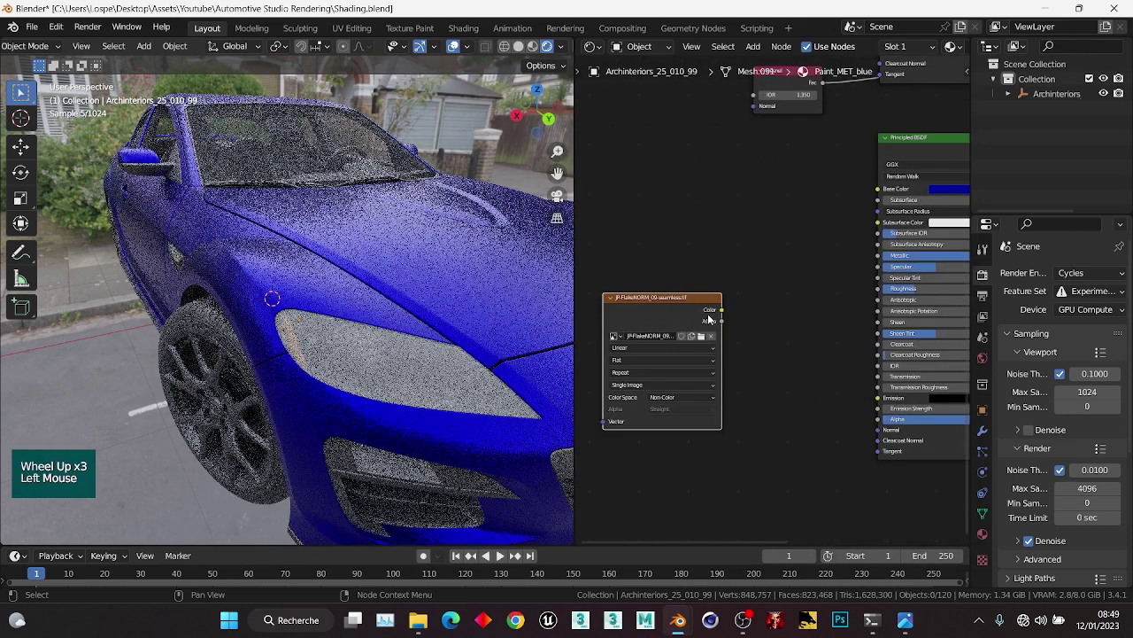
# Preview the flake image texture on the car body and add Texture Coordinate and Mapping nodes to it.
pyautogui.scroll(-1, 673, 305)
pyautogui.moveTo(673, 305); pyautogui.dragTo(725, 295, button='middle')
pyautogui.keyDown('ctrl'); pyautogui.keyDown('shift'); pyautogui.click(716, 296); pyautogui.keyUp('shift'); pyautogui.keyUp('ctrl')
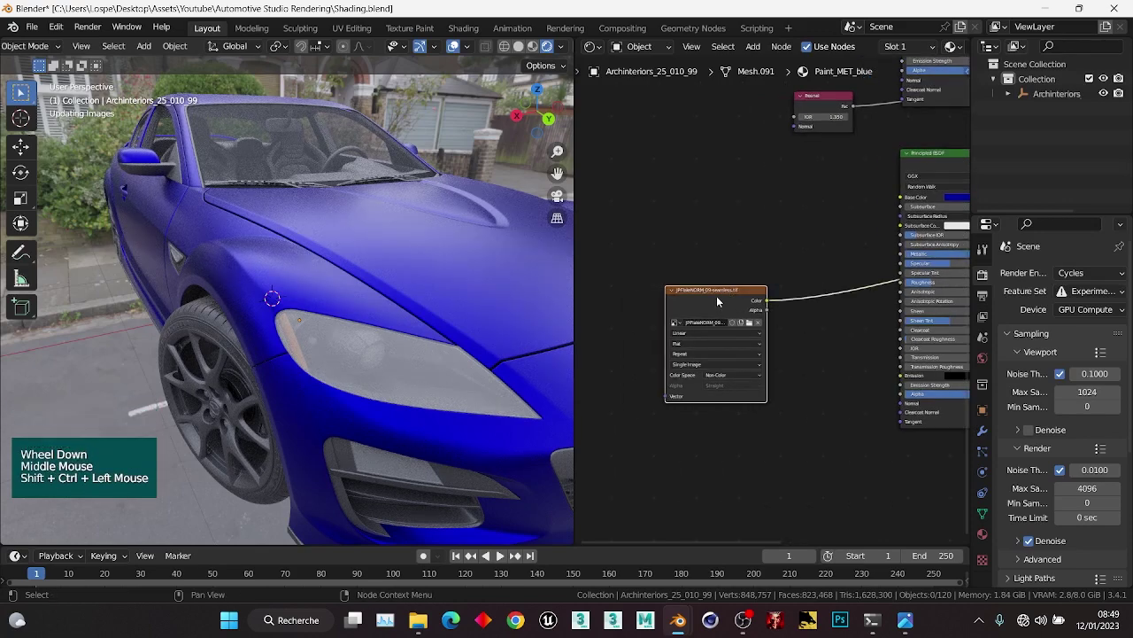
pyautogui.hotkey('ctrl', 't')
pyautogui.moveTo(708, 301); pyautogui.dragTo(630, 299, button='middle')
pyautogui.scroll(2, 630, 300)
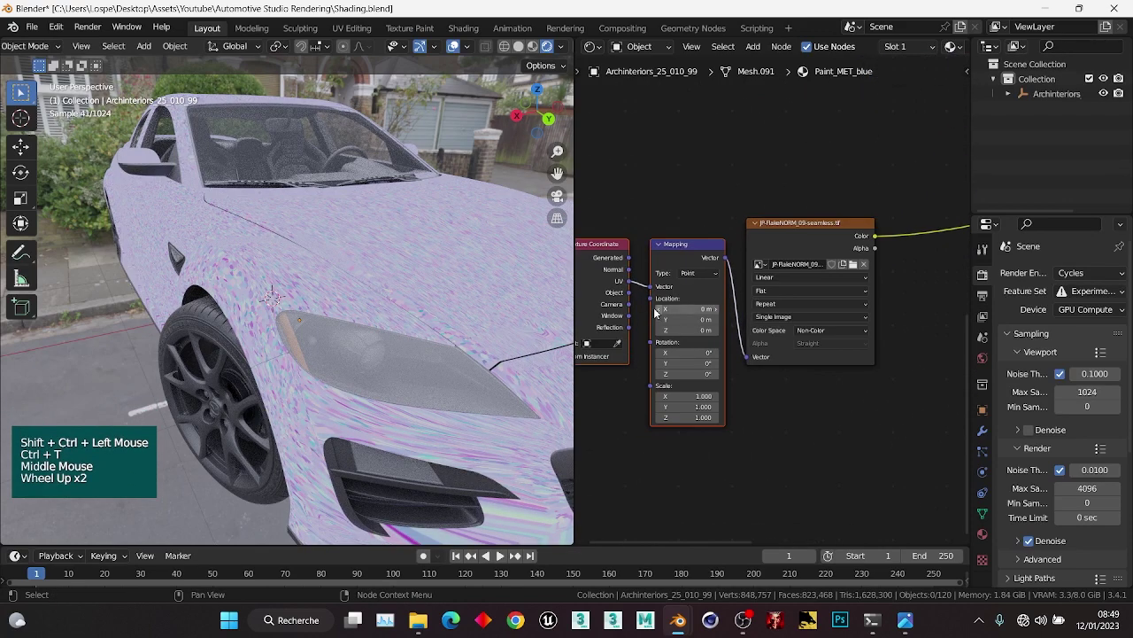
# Drive the Mapping node with Object coordinates, set the image texture's projection to Box and check it on the car's rear.
pyautogui.moveTo(629, 292); pyautogui.dragTo(652, 286)
pyautogui.click(811, 290)
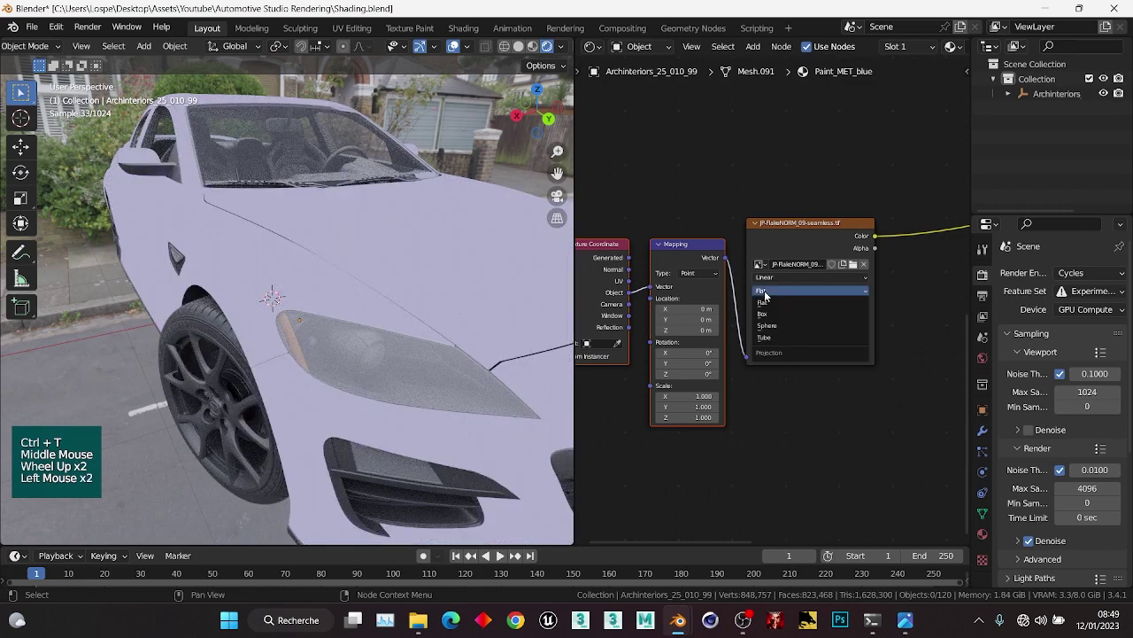
pyautogui.click(777, 315)
pyautogui.scroll(-1, 283, 284)
pyautogui.moveTo(284, 284); pyautogui.dragTo(254, 274, button='middle')
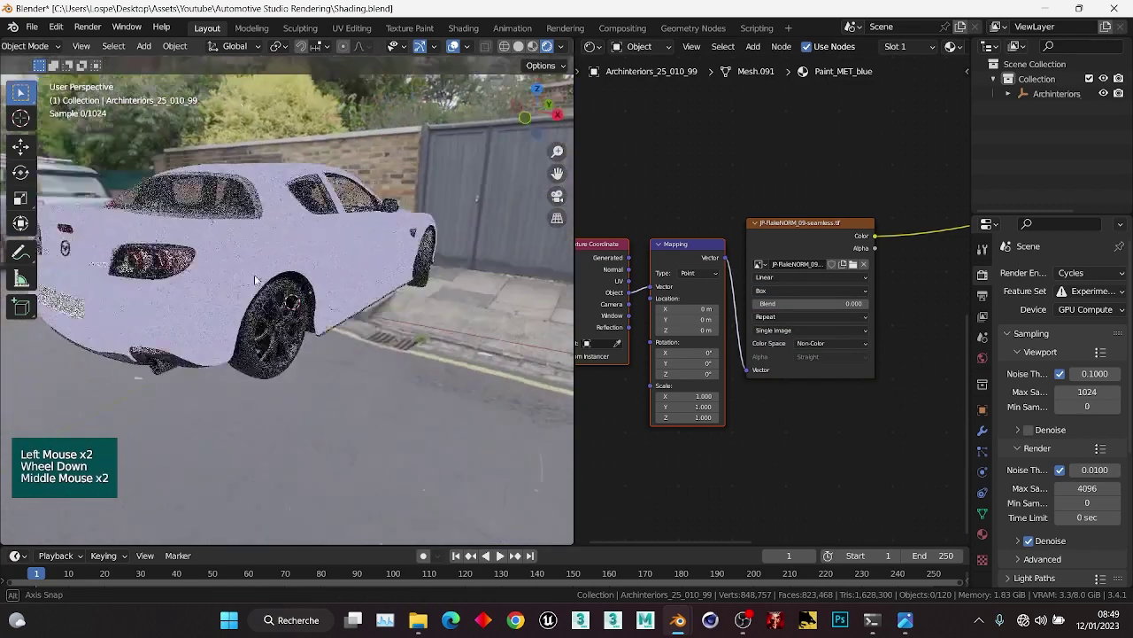
pyautogui.scroll(2, 235, 241)
pyautogui.scroll(-1, 684, 340)
pyautogui.moveTo(680, 341); pyautogui.dragTo(788, 308, button='middle')
pyautogui.click(698, 344)
pyautogui.hotkey('ctrl', 'a')
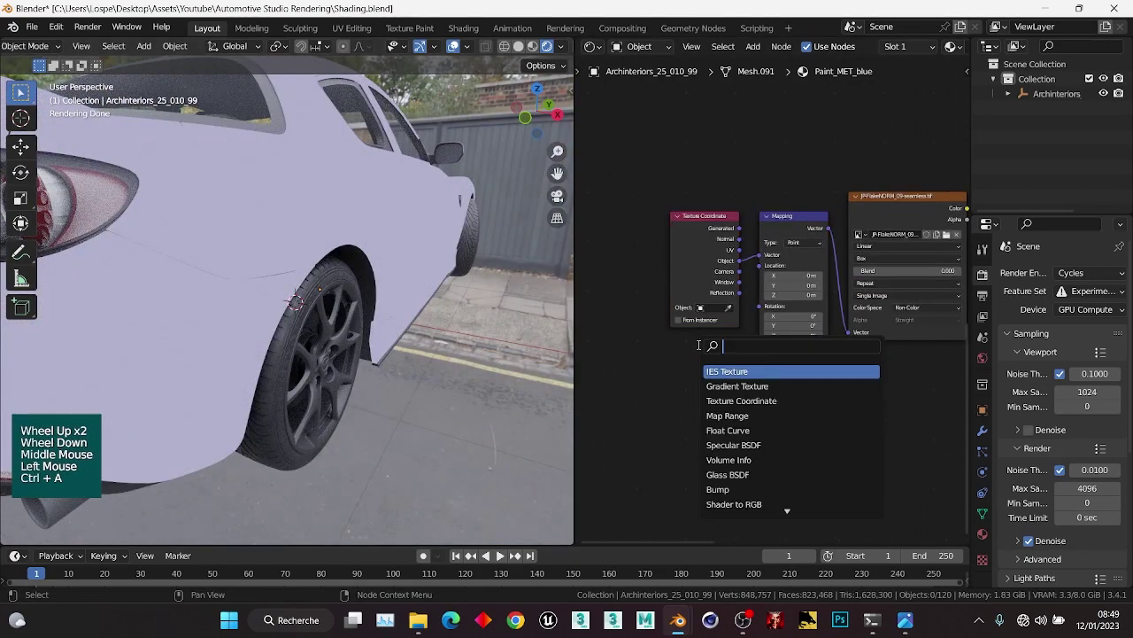
pyautogui.write('value')
pyautogui.click(726, 386)
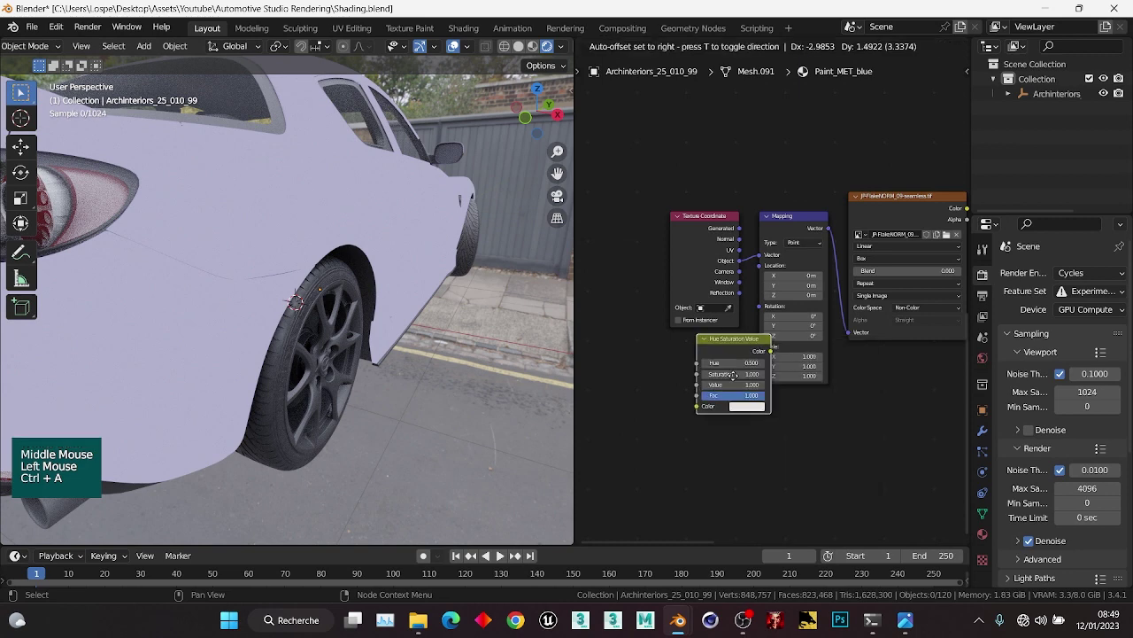
pyautogui.click(688, 397)
pyautogui.press('x')
# Add a Value node below the Texture Coordinate node and connect it to the Mapping node's Scale.
pyautogui.hotkey('ctrl', 'a')
pyautogui.write('valu')
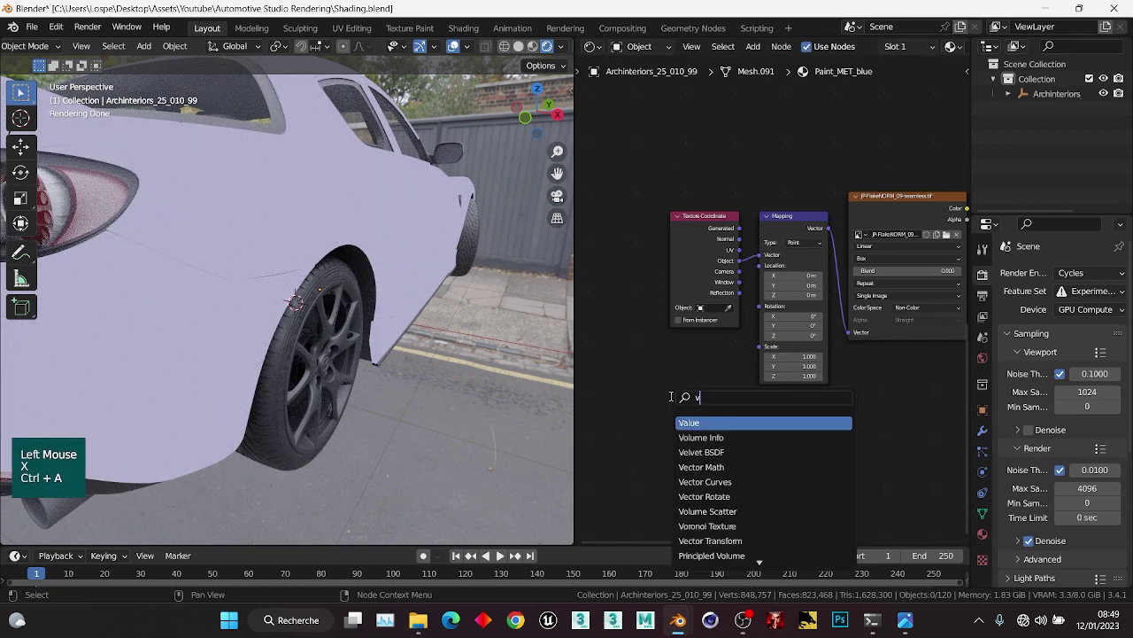
pyautogui.press('Return')
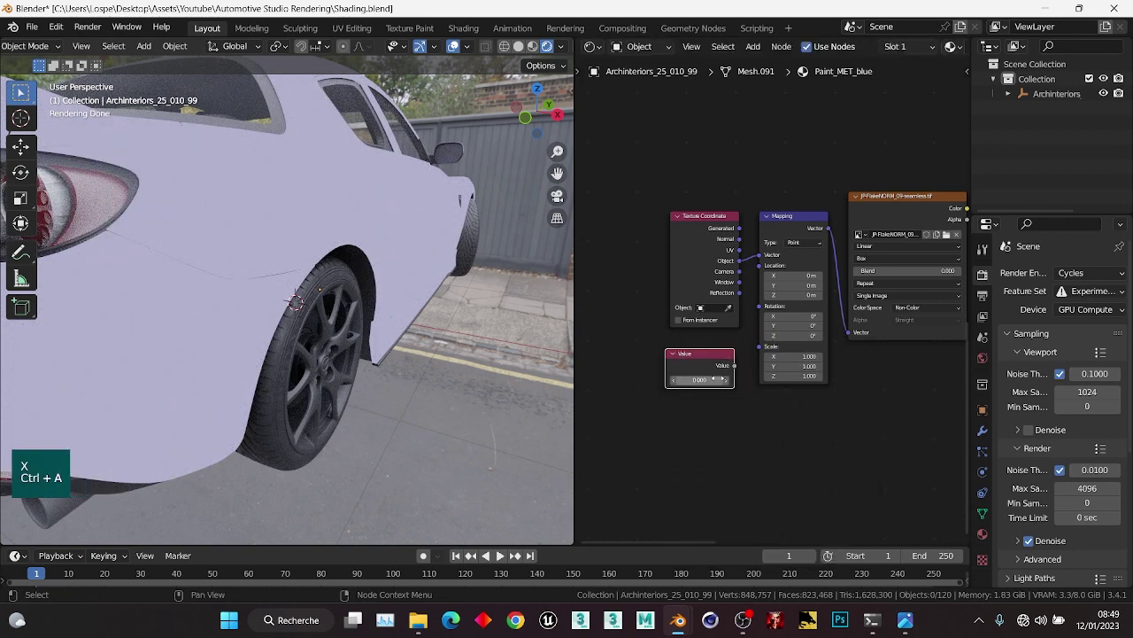
pyautogui.scroll(2, 698, 395)
pyautogui.moveTo(718, 397); pyautogui.dragTo(752, 370)
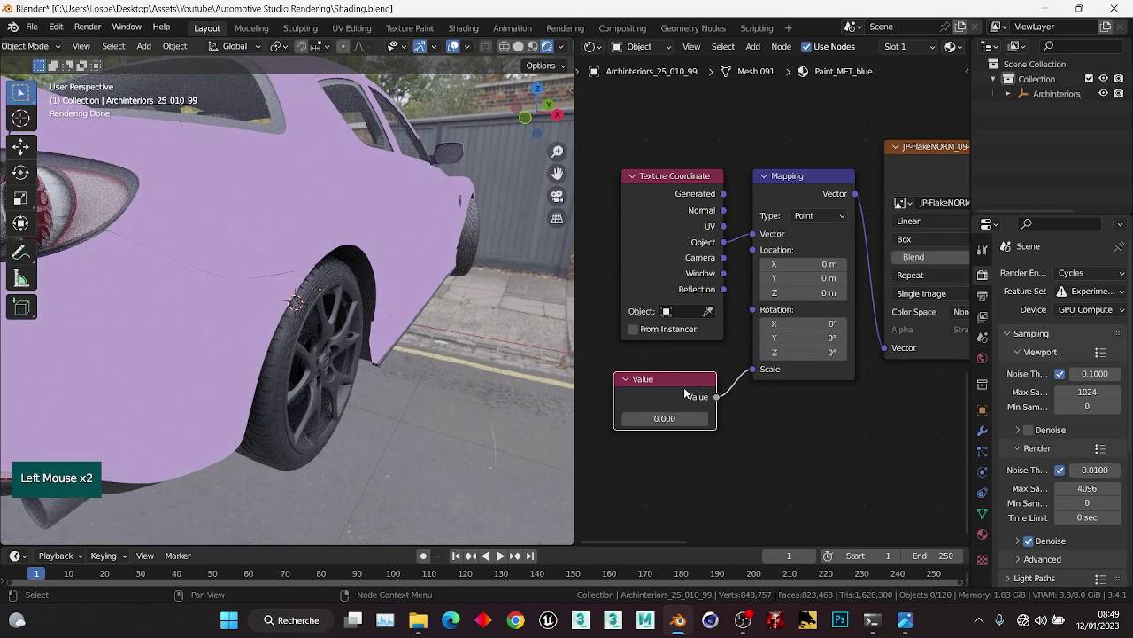
# Set the Value node to 0.075 and check the flake scale on the rear bodywork.
pyautogui.click(665, 415)
pyautogui.write('0.075')
pyautogui.press('Return')
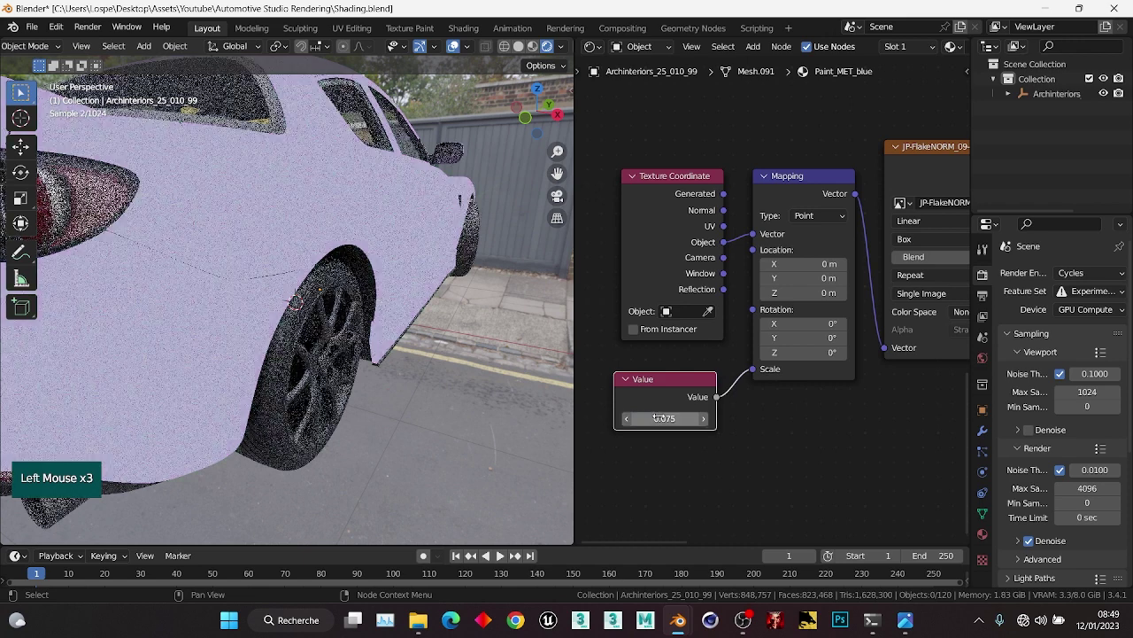
pyautogui.scroll(2, 209, 218)
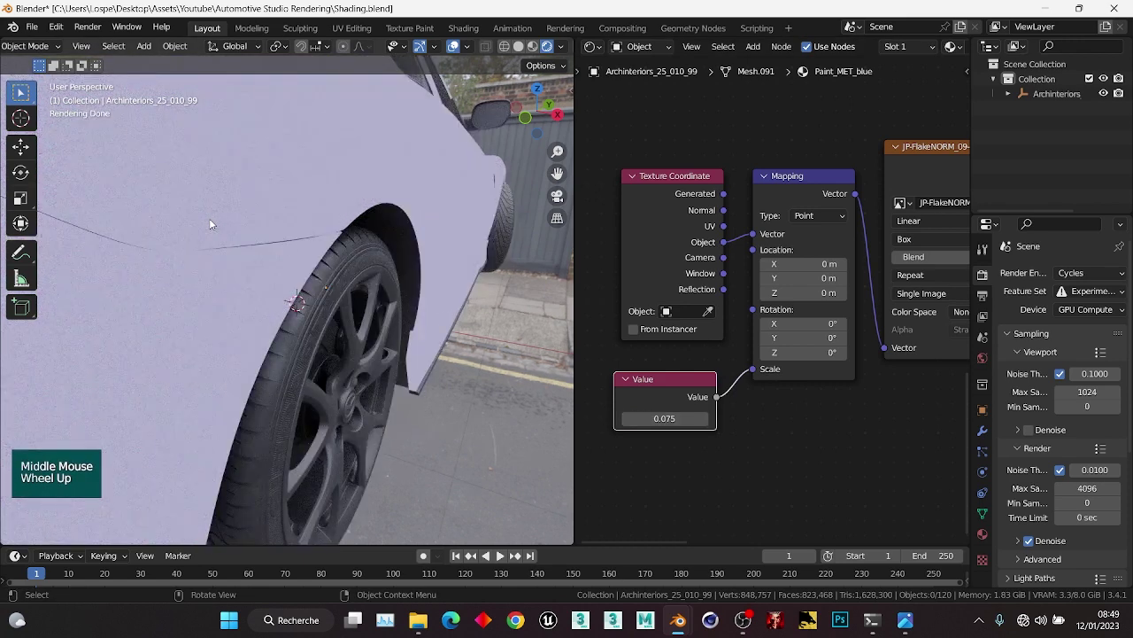
# Set the Value node controlling the mapping scale to 0.05 and check the texture on the car.
pyautogui.click(659, 414)
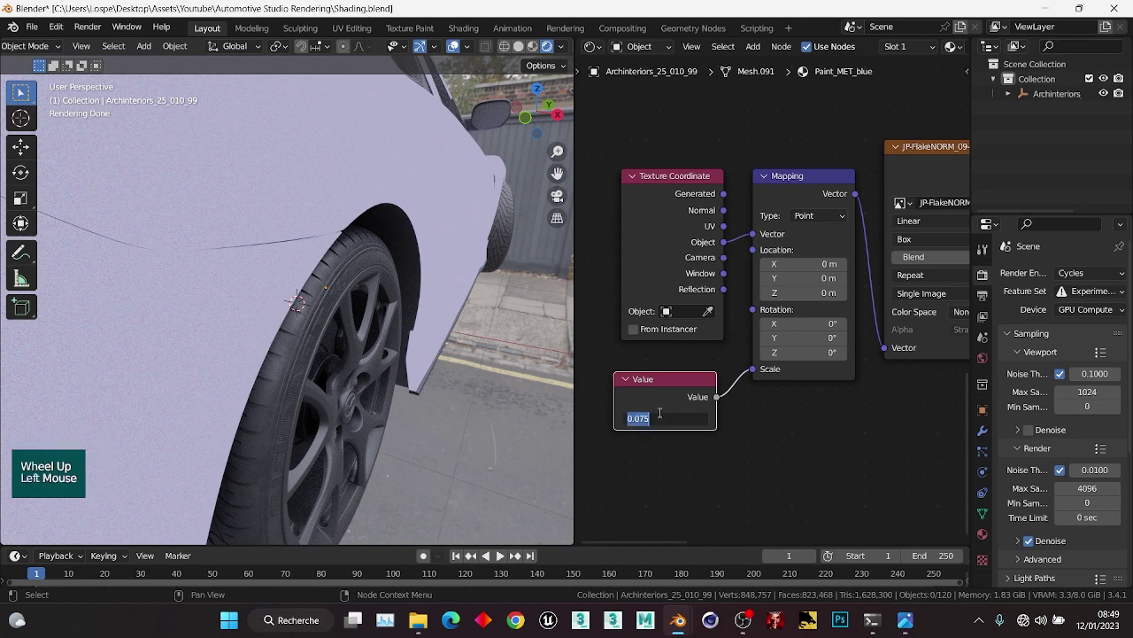
pyautogui.write('0.05')
pyautogui.press('Return')
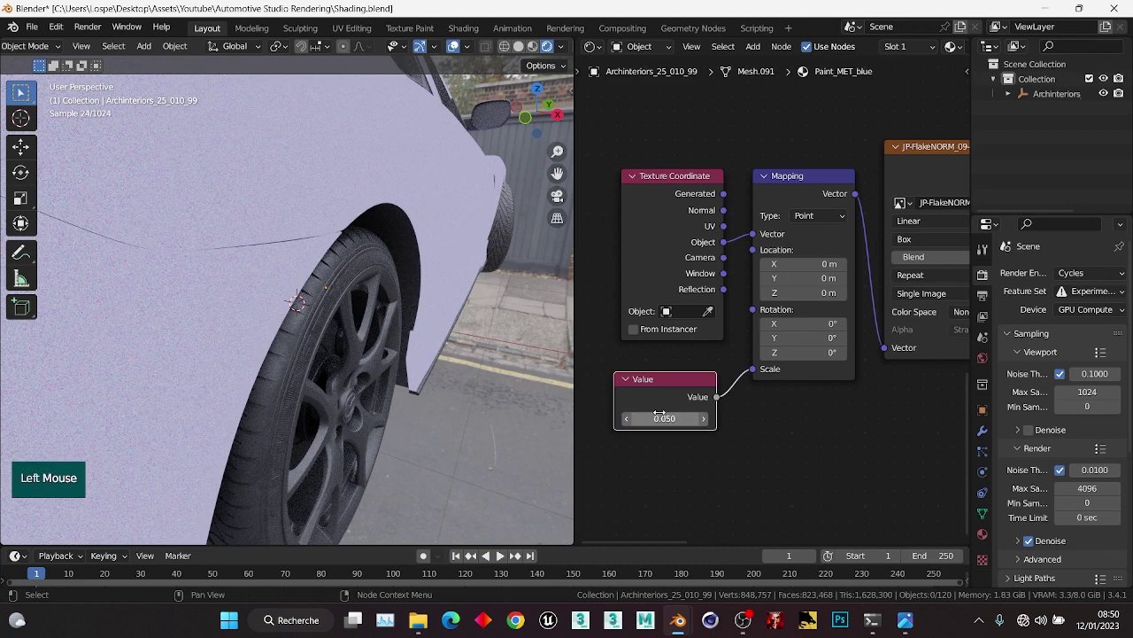
pyautogui.scroll(-2, 323, 246)
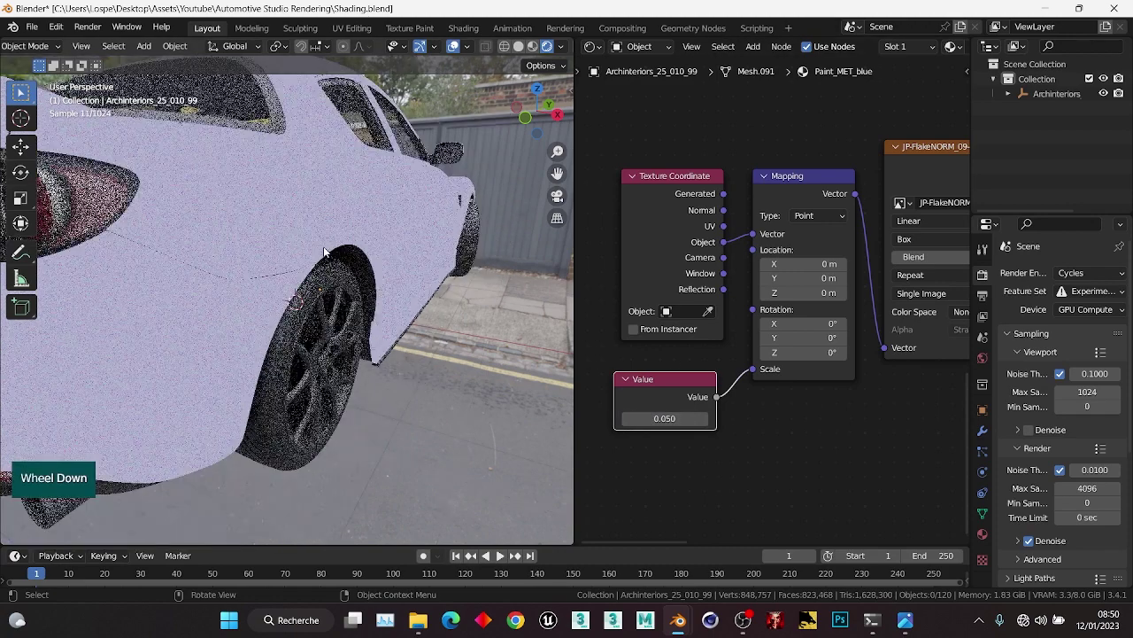
pyautogui.moveTo(323, 246); pyautogui.dragTo(317, 253, button='middle')
pyautogui.scroll(-2, 852, 310)
# Move the flake texture and its mapping nodes farther from the lower Principled BSDF and save the file.
pyautogui.scroll(-1, 850, 310)
pyautogui.moveTo(643, 215); pyautogui.dragTo(898, 387)
pyautogui.press('g')
pyautogui.click(840, 387)
pyautogui.moveTo(905, 307); pyautogui.dragTo(787, 311, button='middle')
pyautogui.scroll(2, 787, 310)
pyautogui.click(784, 307)
pyautogui.hotkey('ctrl', 's')
# Add a Normal Map node after the flake texture and connect the texture's Color output to its Color input.
pyautogui.hotkey('ctrl', 'a')
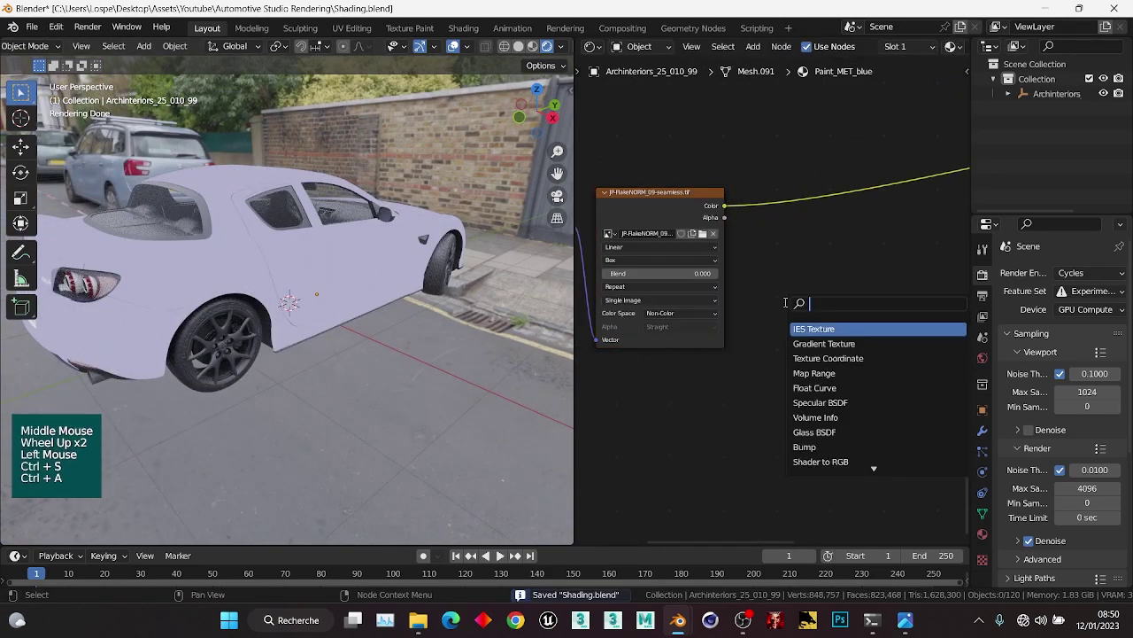
pyautogui.write('norm')
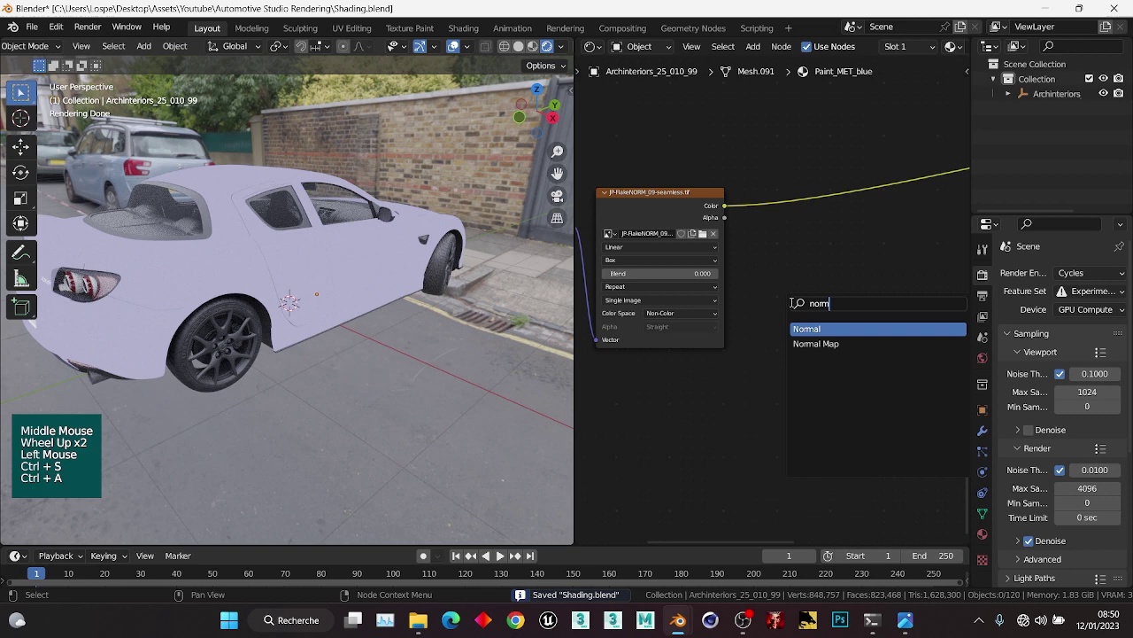
pyautogui.click(907, 346)
pyautogui.click(919, 283)
pyautogui.scroll(2, 765, 253)
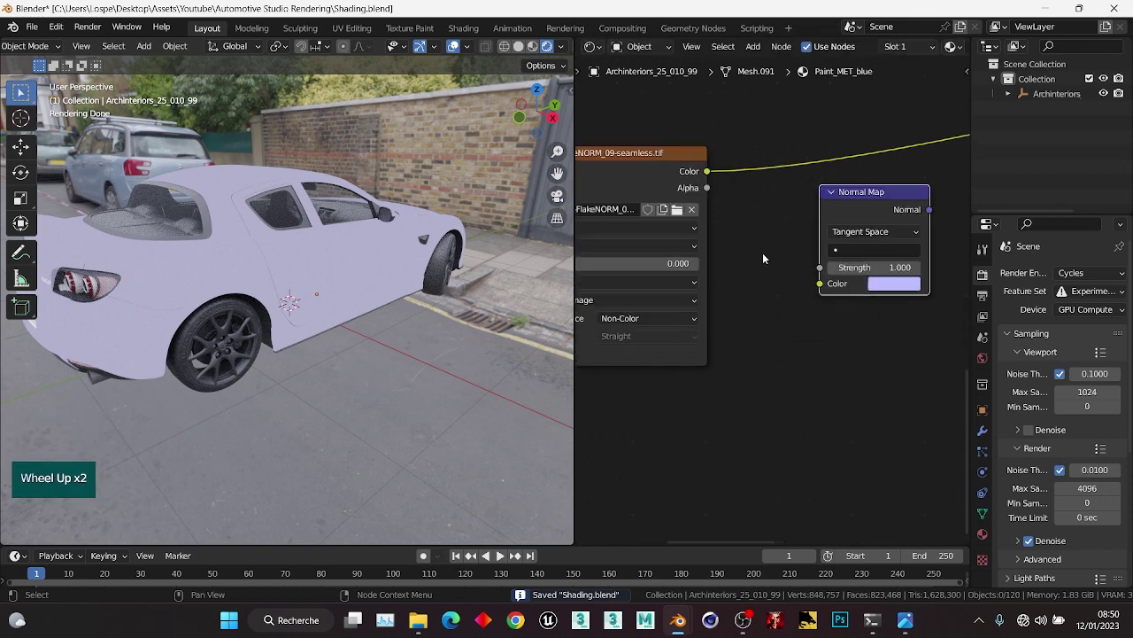
pyautogui.moveTo(762, 252); pyautogui.dragTo(709, 233, button='middle')
pyautogui.scroll(1, 669, 167)
pyautogui.moveTo(659, 156); pyautogui.dragTo(790, 286)
# Connect the Normal Map to the lower Principled BSDF's Normal input and preview that shader on the rear bodywork.
pyautogui.scroll(-2, 776, 321)
pyautogui.moveTo(875, 322); pyautogui.dragTo(666, 351, button='middle')
pyautogui.moveTo(674, 259); pyautogui.dragTo(787, 389)
pyautogui.scroll(-1, 788, 389)
pyautogui.moveTo(855, 92); pyautogui.dragTo(847, 181, button='middle')
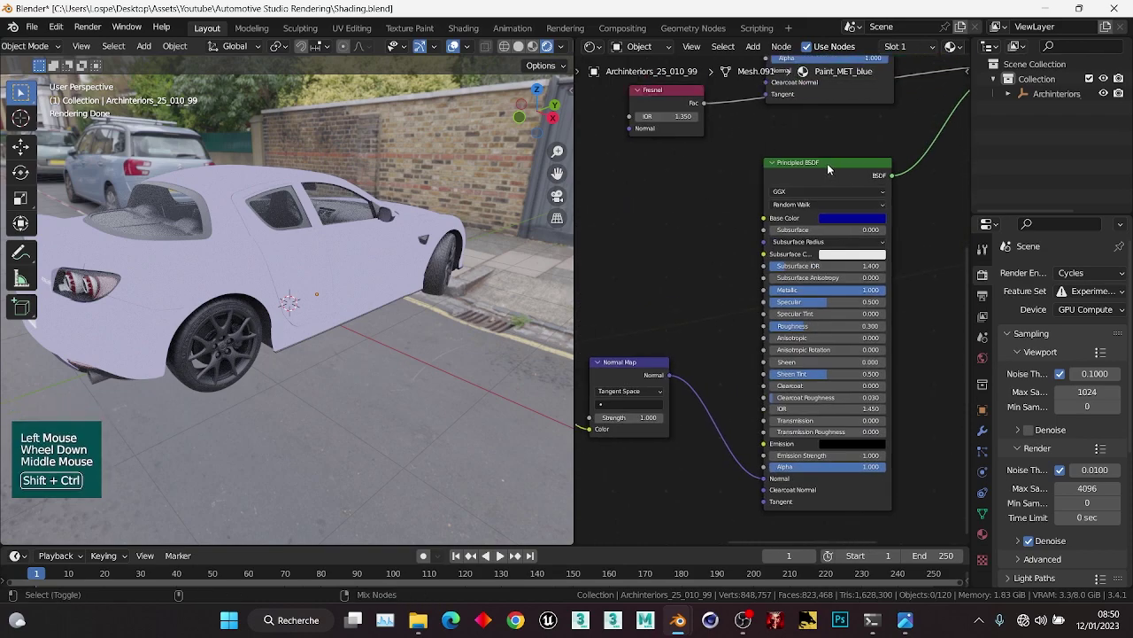
pyautogui.keyDown('ctrl'); pyautogui.keyDown('shift'); pyautogui.click(827, 165); pyautogui.keyUp('shift'); pyautogui.keyUp('ctrl')
pyautogui.moveTo(284, 256); pyautogui.dragTo(218, 224, button='middle')
pyautogui.scroll(2, 221, 236)
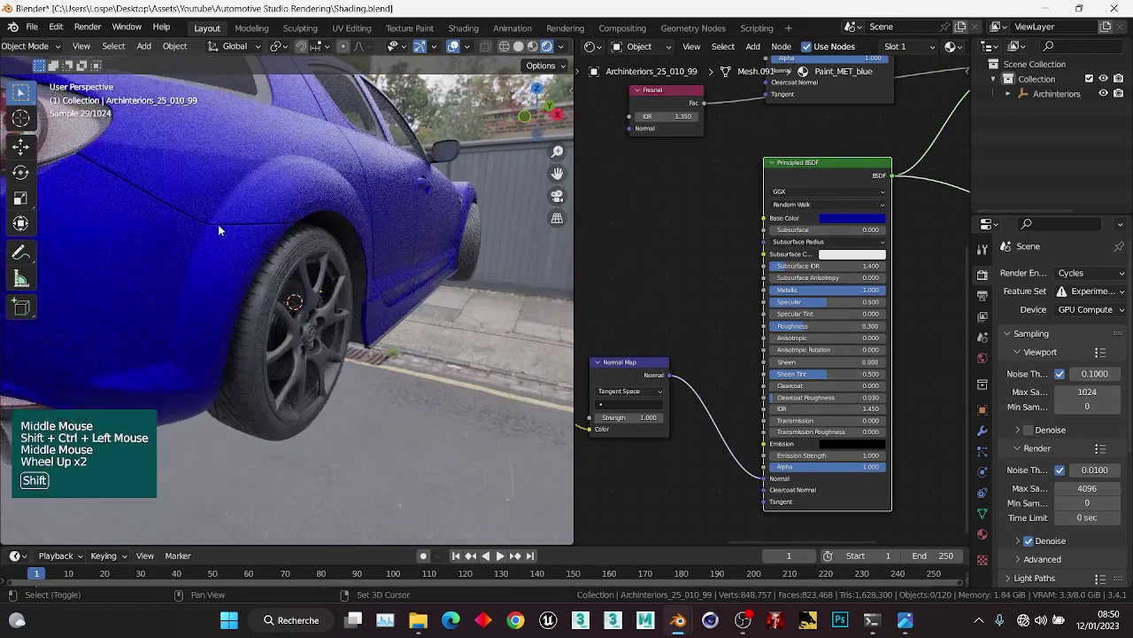
pyautogui.scroll(1, 266, 253)
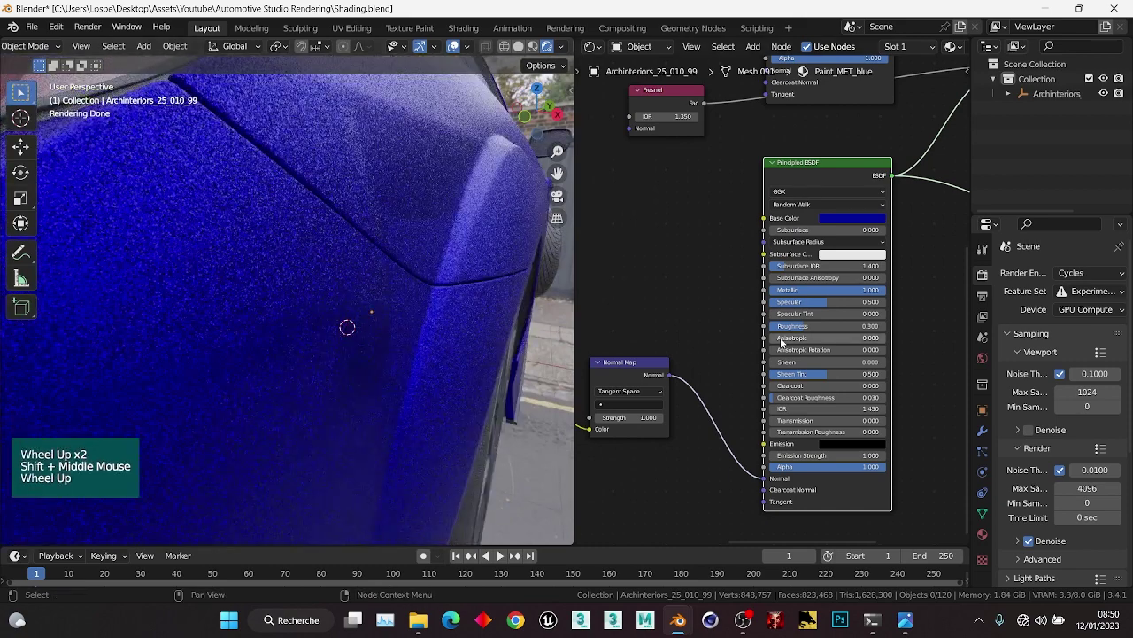
# Set the Normal Map strength to 0.05 and check the flakes on the rear and front fender.
pyautogui.scroll(-2, 744, 376)
pyautogui.moveTo(728, 395); pyautogui.dragTo(766, 379, button='middle')
pyautogui.scroll(2, 708, 399)
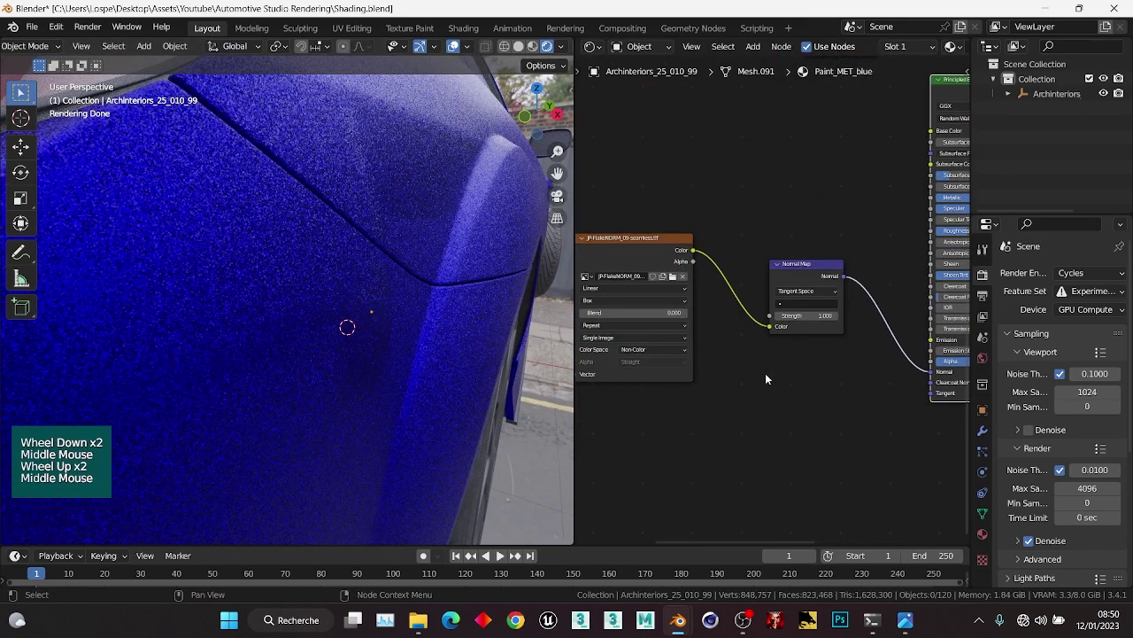
pyautogui.click(814, 316)
pyautogui.write('0.05')
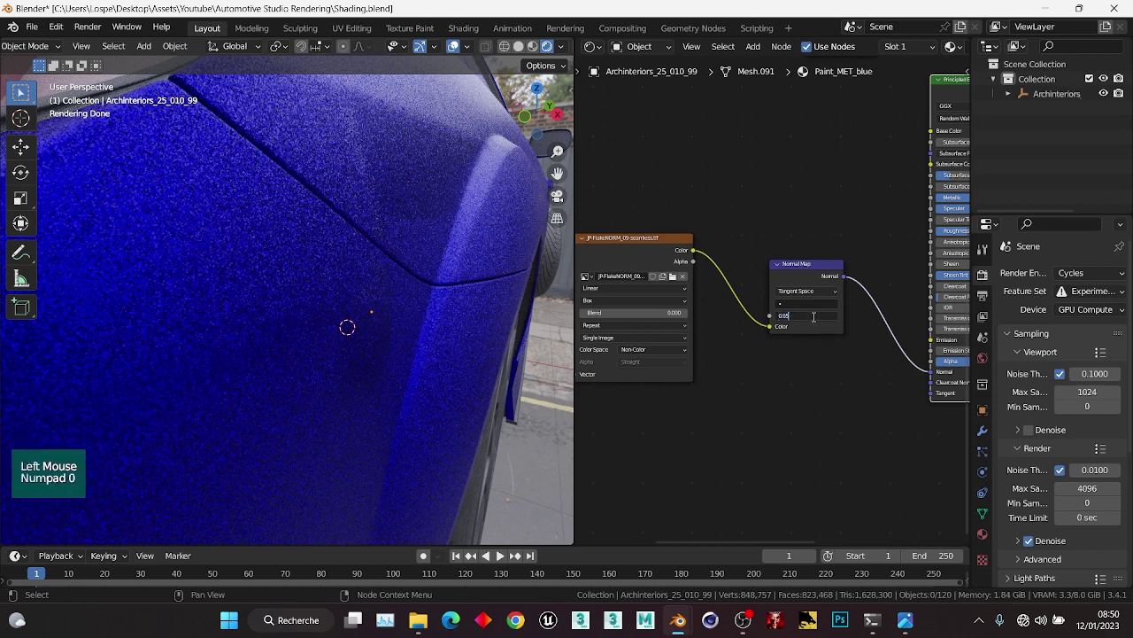
pyautogui.press('Return')
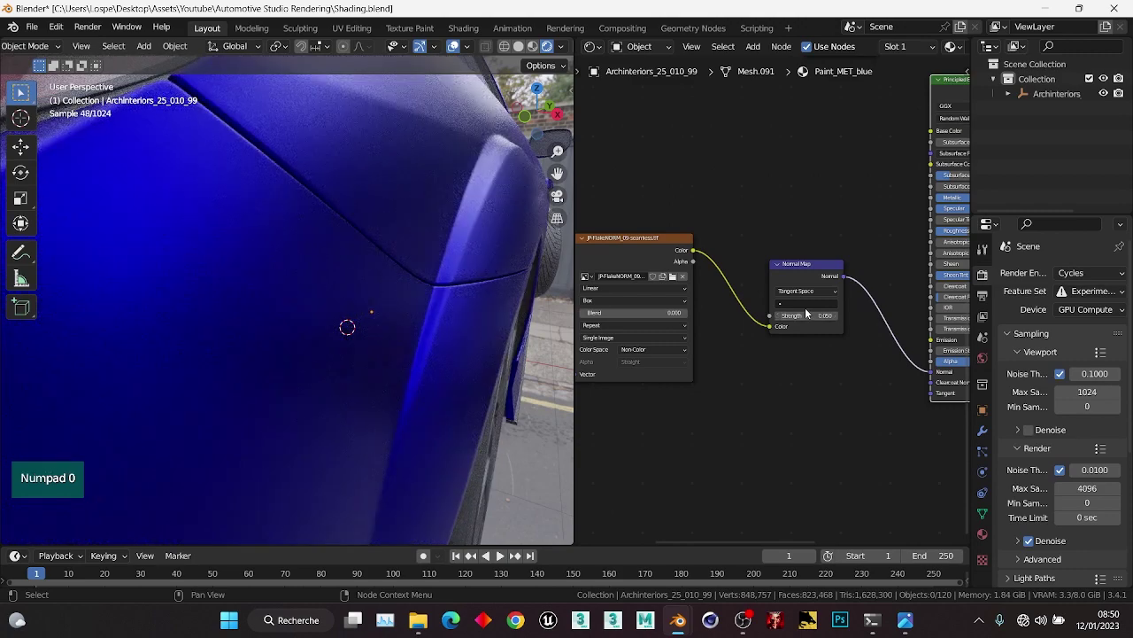
pyautogui.scroll(-2, 324, 258)
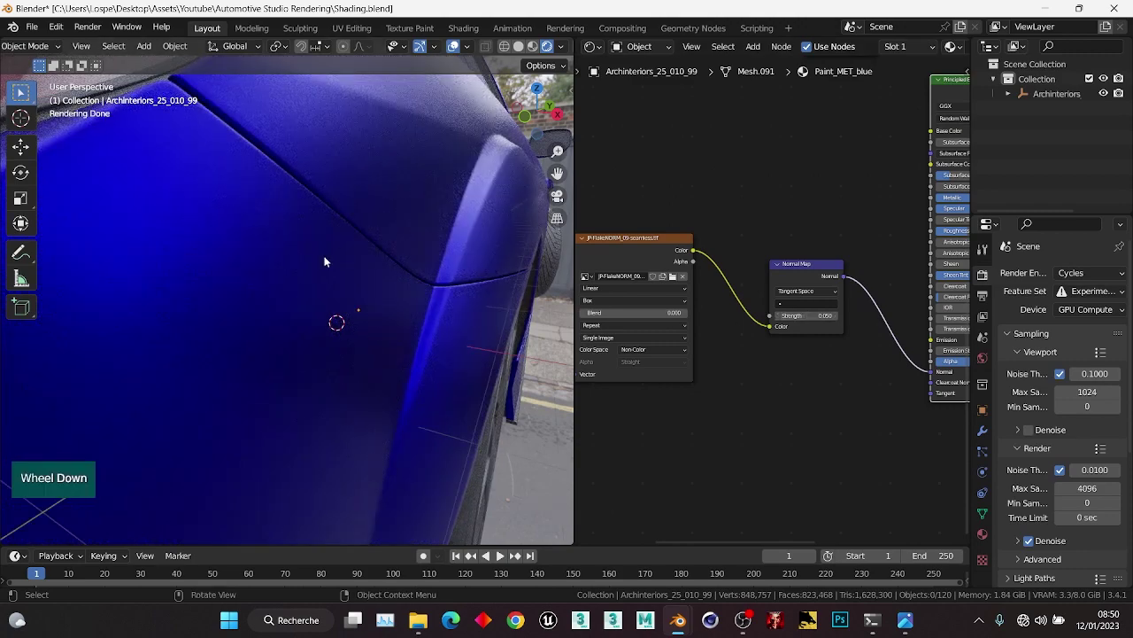
pyautogui.moveTo(324, 258); pyautogui.dragTo(207, 286, button='middle')
pyautogui.scroll(4, 370, 335)
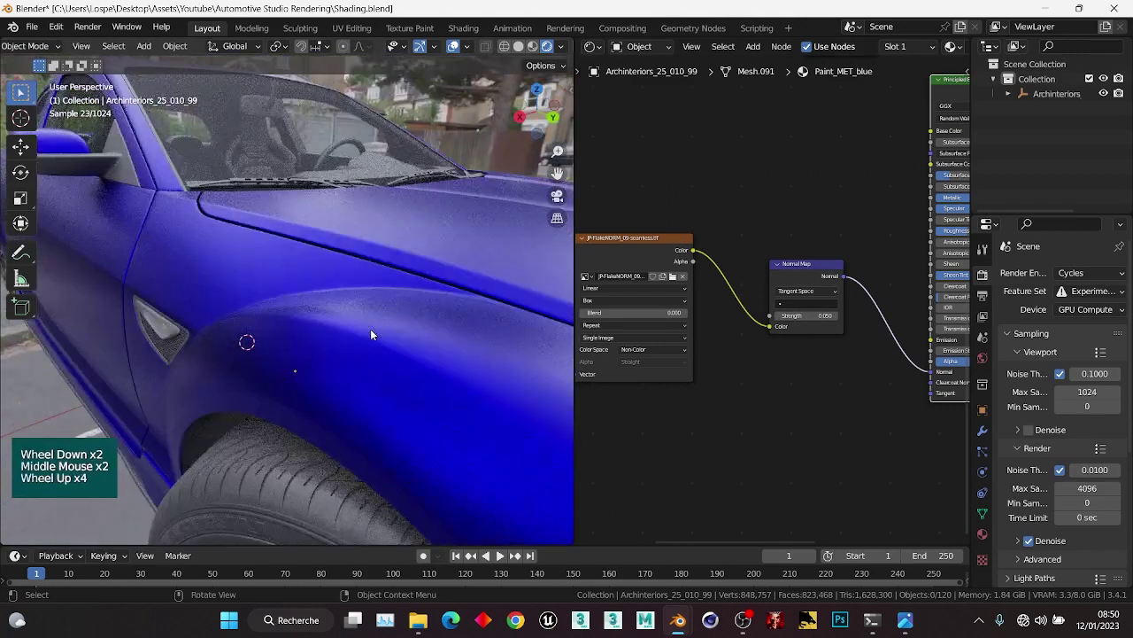
pyautogui.moveTo(328, 329); pyautogui.dragTo(286, 289, button='middle')
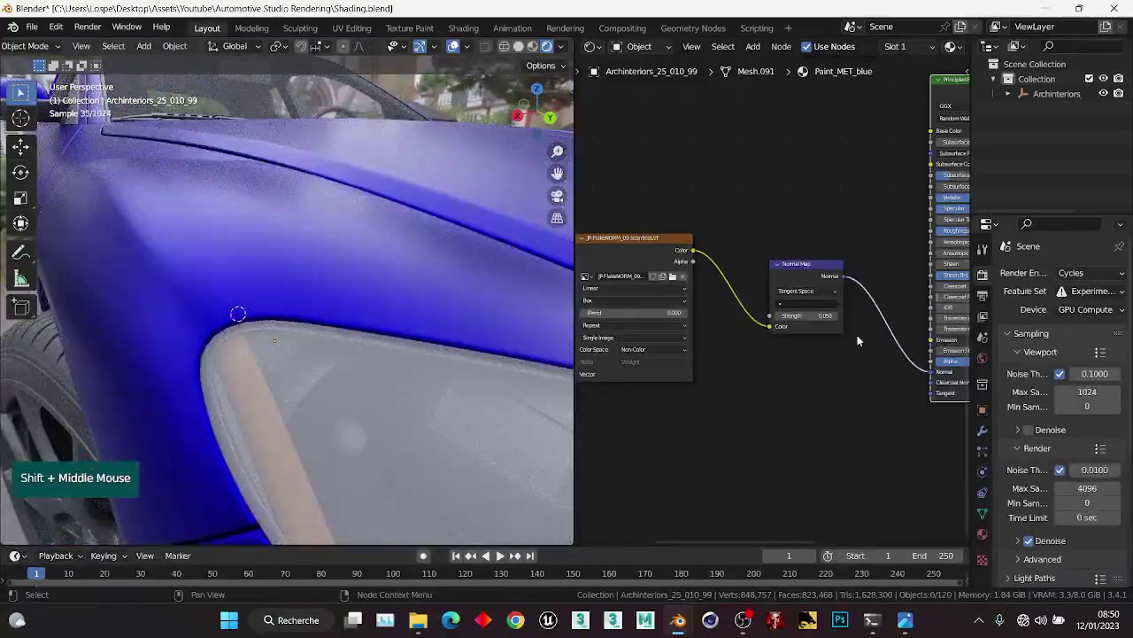
# Set the Normal Map strength to 0.1 and check the flakes on the bodywork.
pyautogui.click(819, 317)
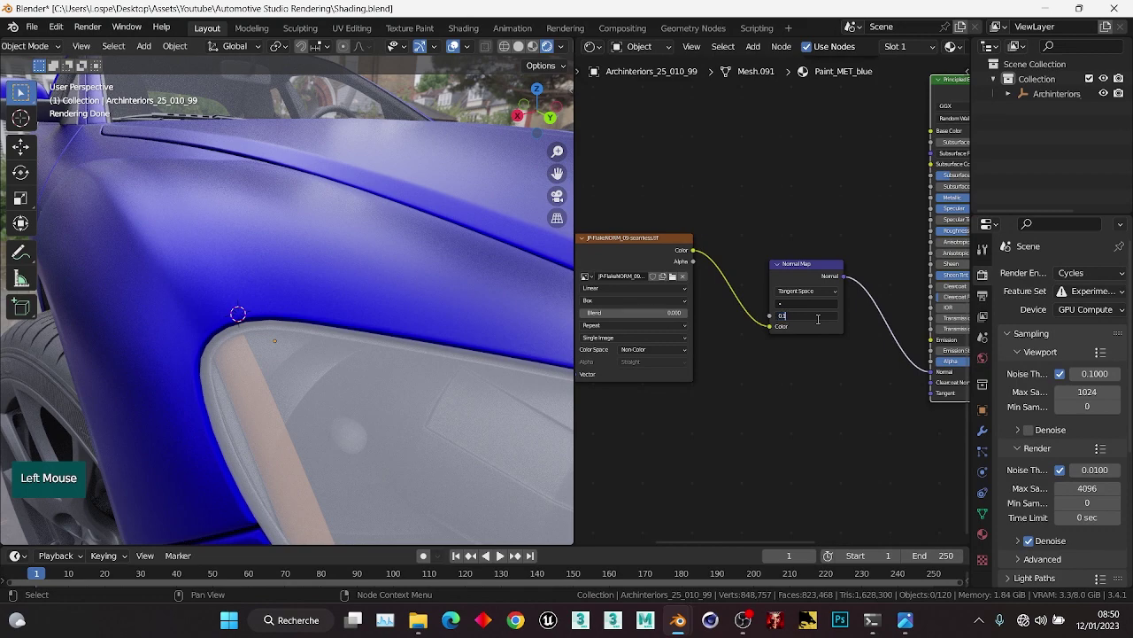
pyautogui.write('0.1')
pyautogui.press('Return')
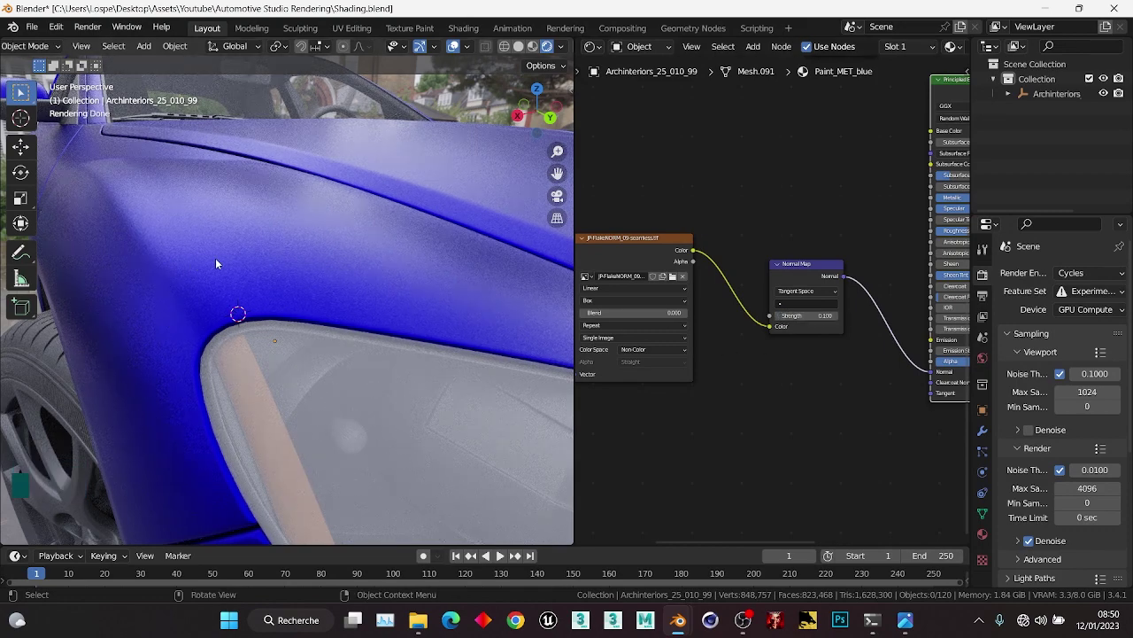
pyautogui.scroll(-1, 361, 315)
pyautogui.moveTo(360, 315); pyautogui.dragTo(273, 319, button='middle')
pyautogui.scroll(2, 201, 289)
pyautogui.scroll(-3, 772, 189)
# Route the Mix Shader back to the Material Output and check the complete paint on the whole car.
pyautogui.moveTo(772, 189); pyautogui.dragTo(748, 284, button='middle')
pyautogui.scroll(1, 854, 236)
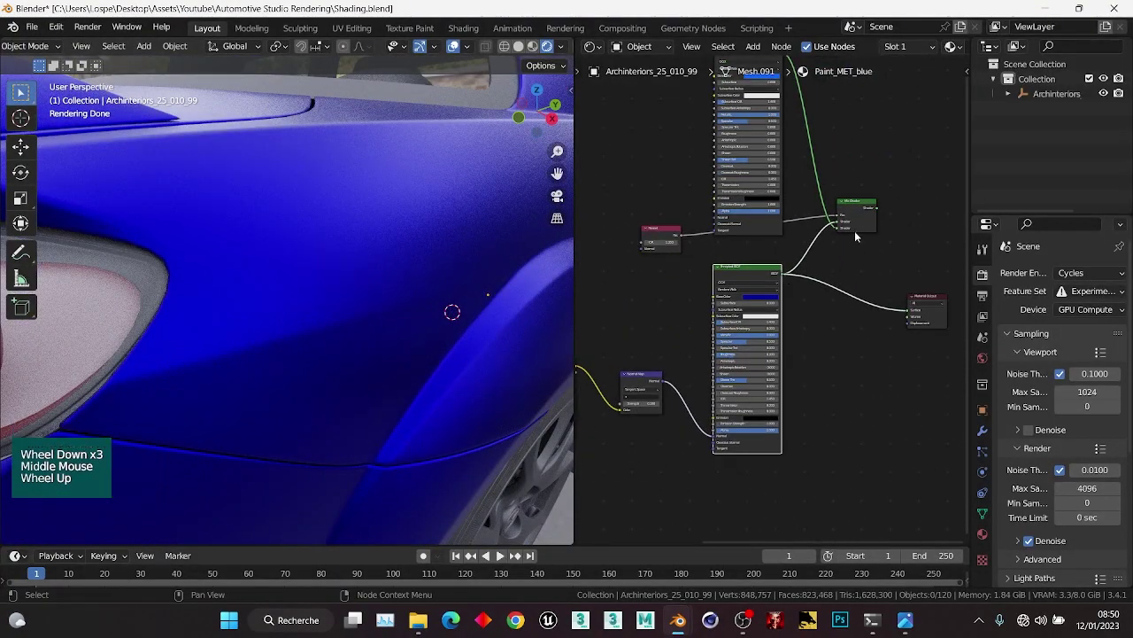
pyautogui.keyDown('ctrl'); pyautogui.keyDown('shift'); pyautogui.click(856, 227); pyautogui.keyUp('shift'); pyautogui.keyUp('ctrl')
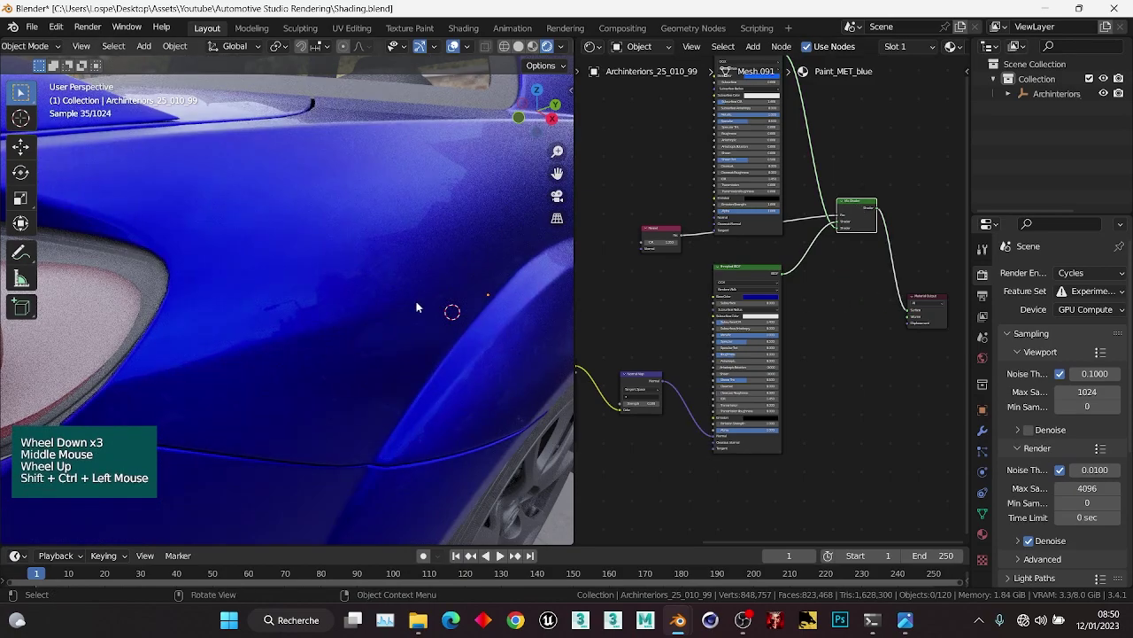
pyautogui.moveTo(378, 206); pyautogui.dragTo(379, 251, button='middle')
pyautogui.scroll(-2, 407, 295)
pyautogui.moveTo(407, 295); pyautogui.dragTo(327, 296, button='middle')
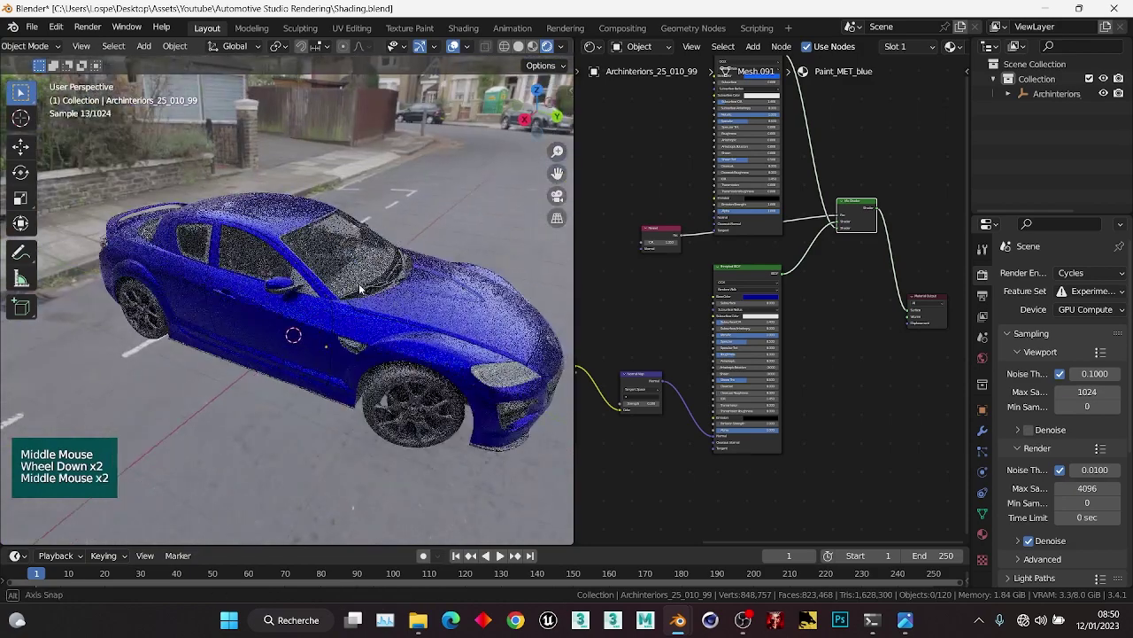
# Inspect the mixed flake paint up close around the front fender and hood, and save the file.
pyautogui.scroll(3, 327, 296)
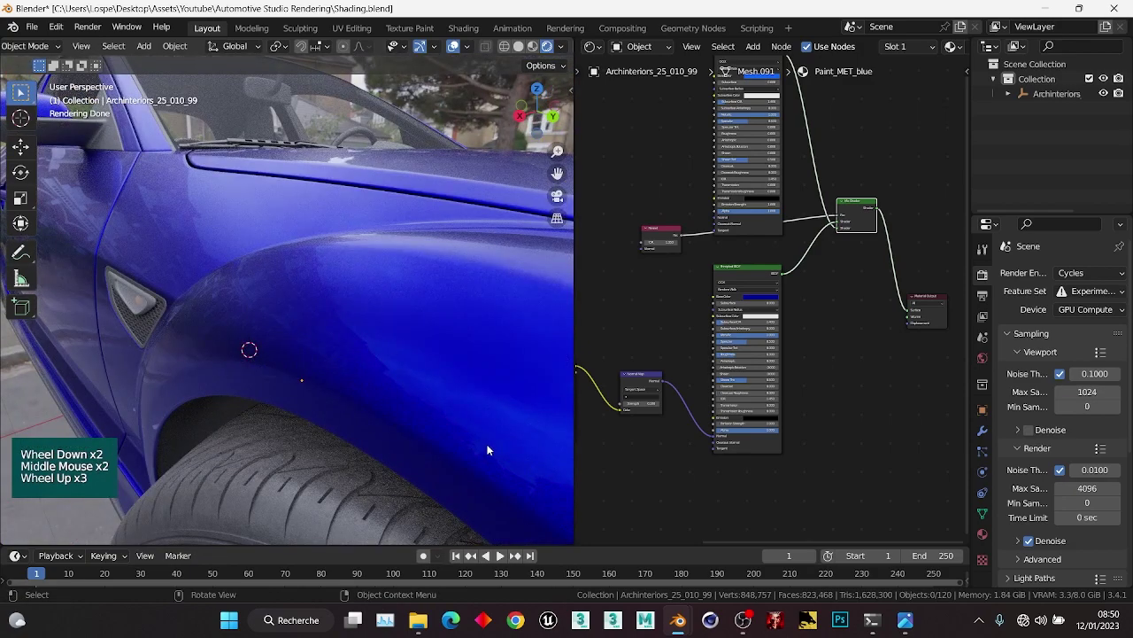
pyautogui.scroll(2, 479, 449)
pyautogui.moveTo(479, 449); pyautogui.dragTo(384, 334, button='middle')
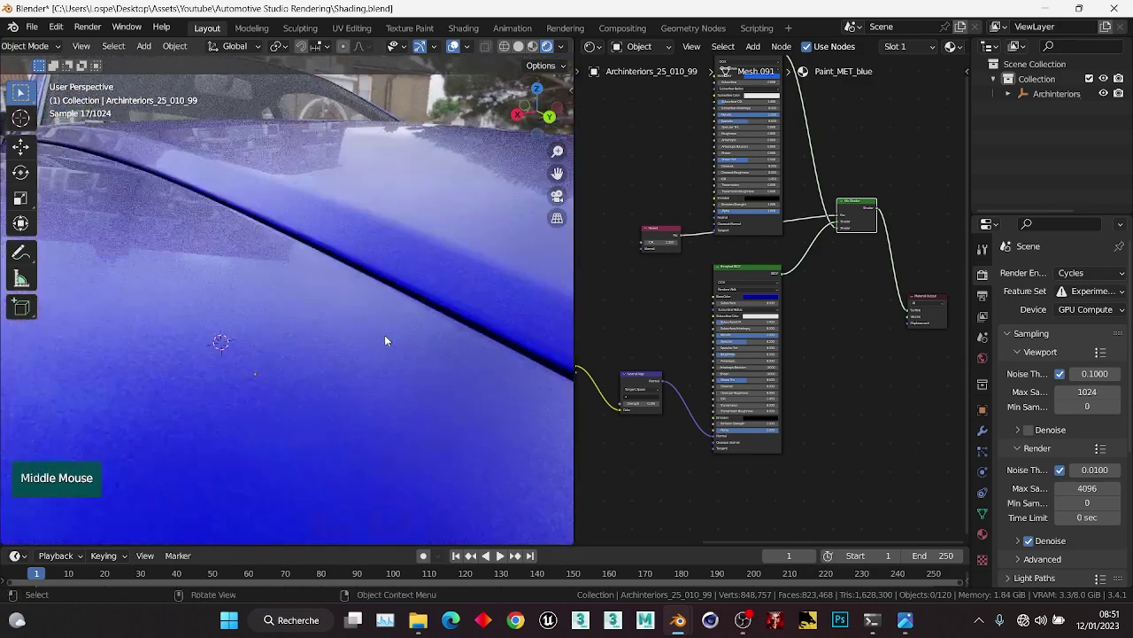
pyautogui.scroll(-1, 720, 326)
pyautogui.moveTo(707, 368); pyautogui.dragTo(829, 345, button='middle')
pyautogui.scroll(4, 830, 344)
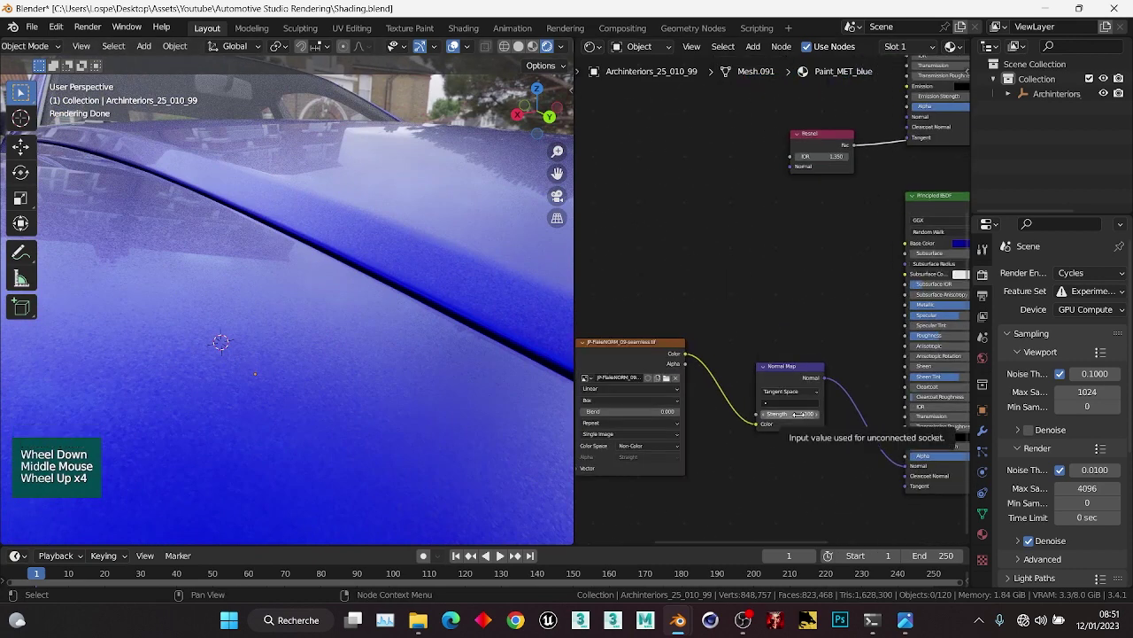
pyautogui.hotkey('ctrl', 's')
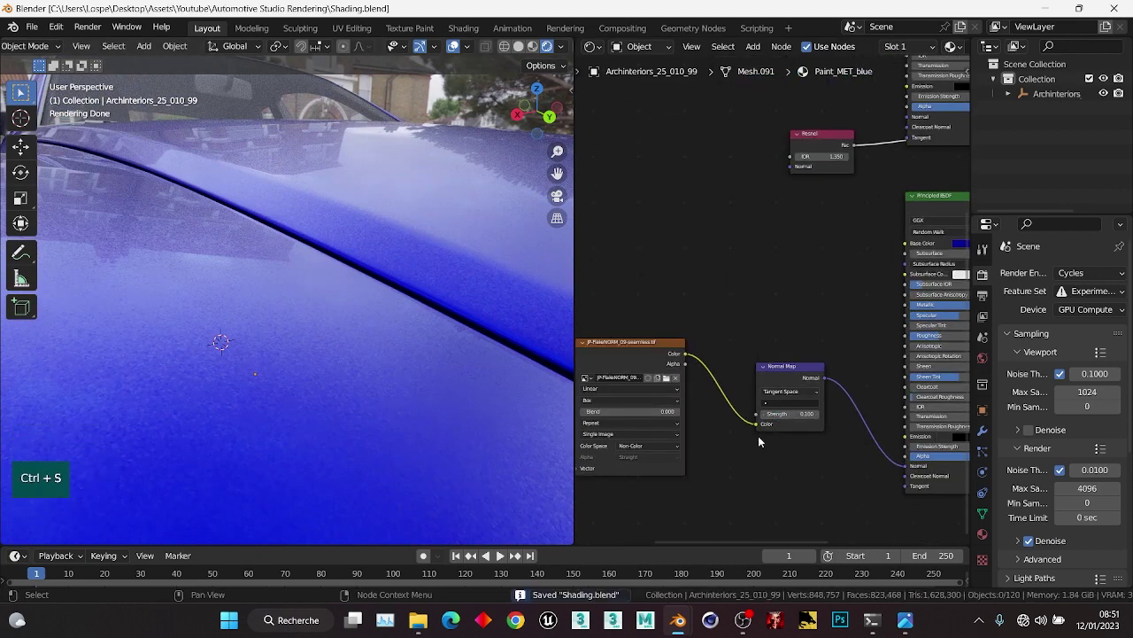
# Set the flake Normal Map node's strength to 0.075.
pyautogui.moveTo(758, 436); pyautogui.dragTo(813, 408, button='middle')
pyautogui.scroll(1, 811, 381)
pyautogui.scroll(2, 814, 407)
pyautogui.click(861, 364)
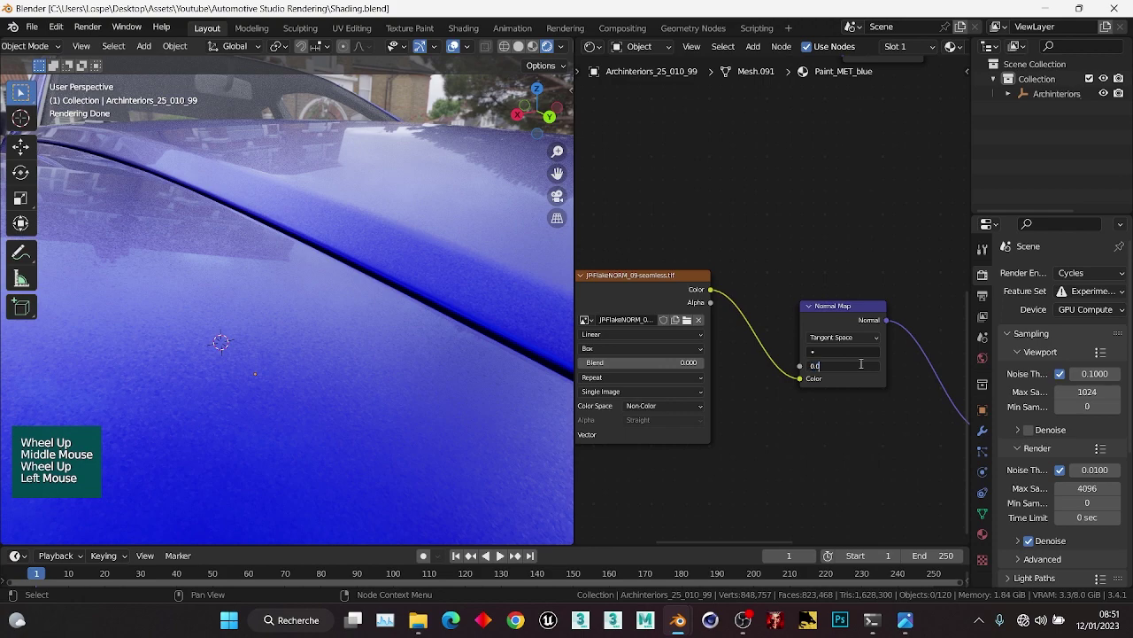
pyautogui.write('0.05')
pyautogui.press('BackSpace')
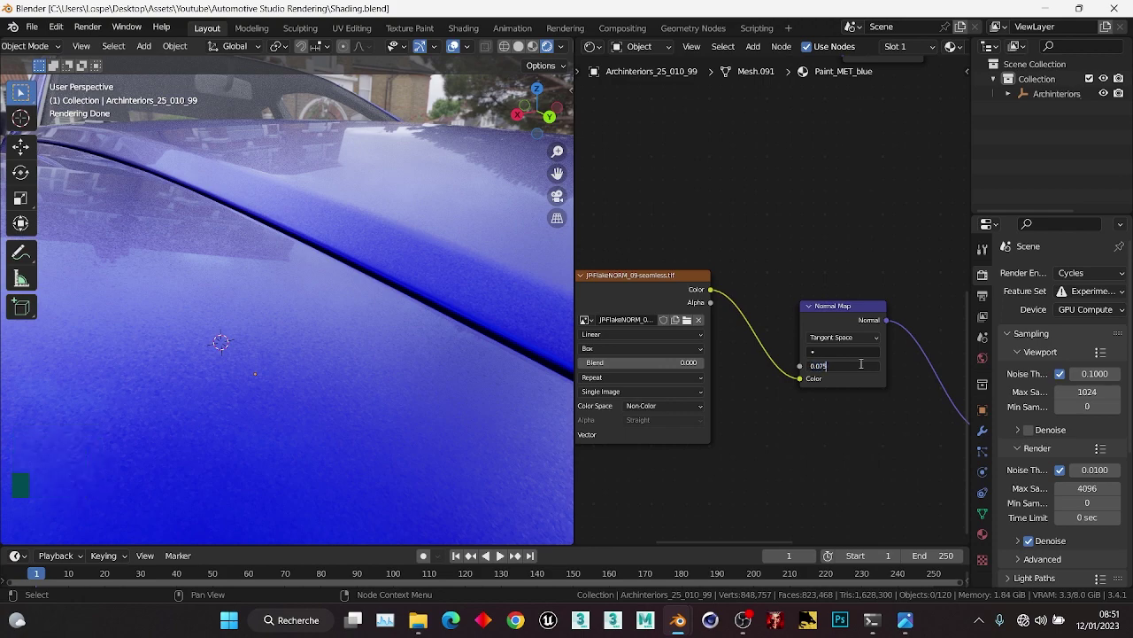
pyautogui.write('75')
pyautogui.press('Return')
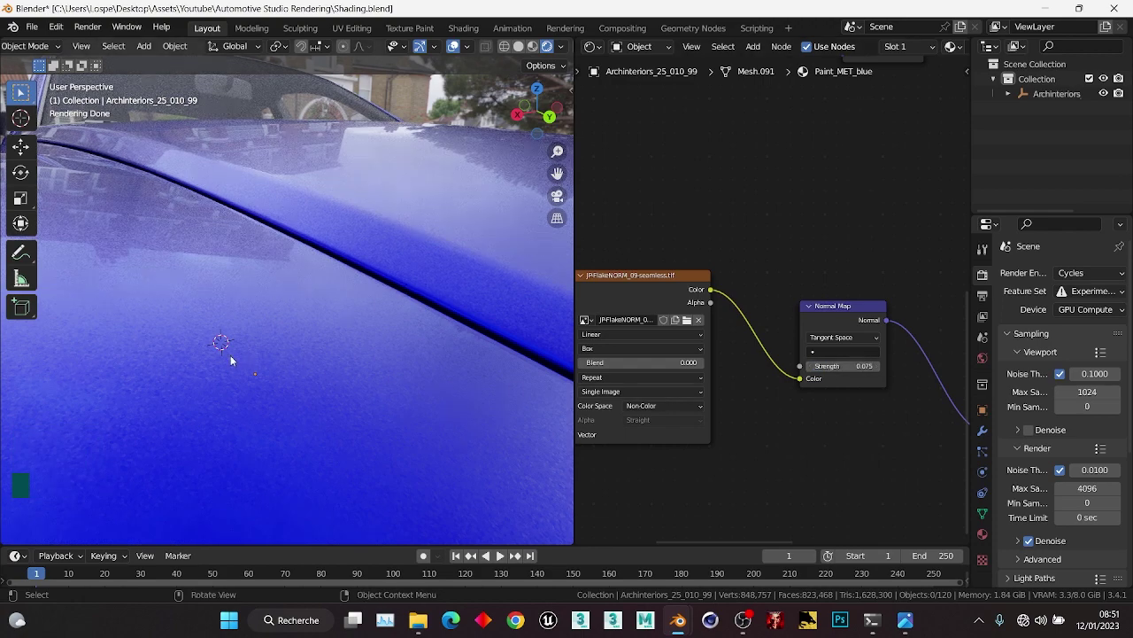
# Inspect the flake paint around the rear fender, tail and front of the car, and save the file.
pyautogui.scroll(-2, 290, 346)
pyautogui.moveTo(290, 346); pyautogui.dragTo(255, 282, button='middle')
pyautogui.scroll(2, 312, 284)
pyautogui.scroll(1, 255, 282)
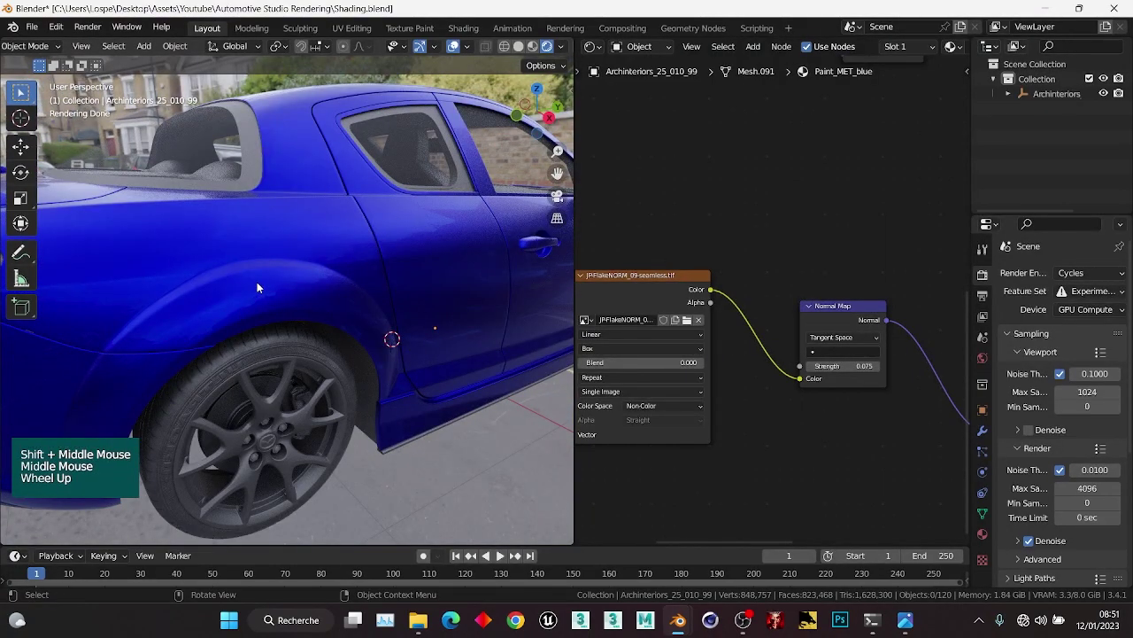
pyautogui.scroll(-1, 257, 287)
pyautogui.moveTo(256, 287); pyautogui.dragTo(409, 303, button='middle')
pyautogui.keyDown('shift'); pyautogui.moveTo(409, 303); pyautogui.dragTo(368, 312, button='middle'); pyautogui.keyUp('shift')
pyautogui.moveTo(368, 311); pyautogui.dragTo(347, 319, button='middle')
pyautogui.scroll(1, 347, 319)
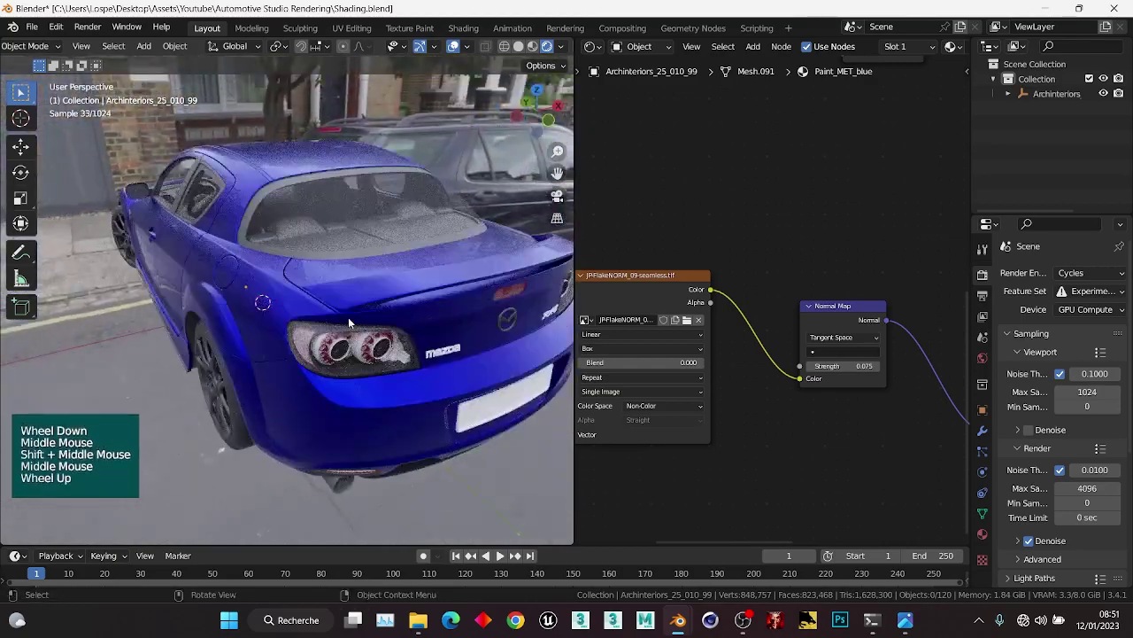
pyautogui.hotkey('ctrl', 's')
pyautogui.moveTo(246, 304); pyautogui.dragTo(334, 303, button='middle')
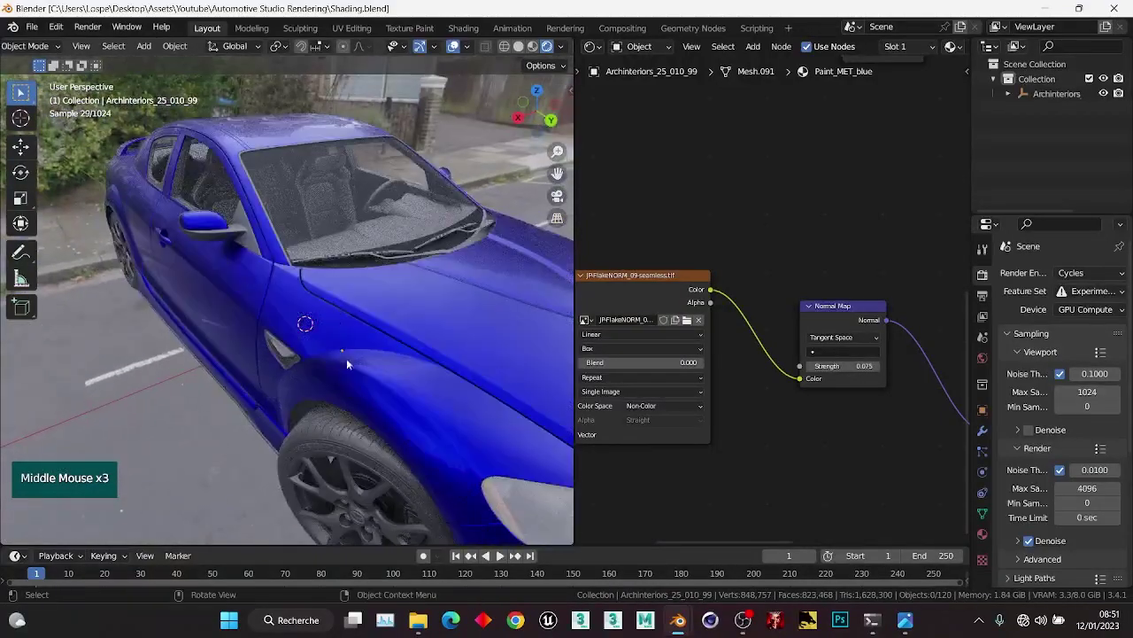
# Move the flake texture and Normal Map nodes up beside the rougher Principled shader and review the whole paint node graph.
pyautogui.scroll(-2, 790, 356)
pyautogui.scroll(-3, 790, 356)
pyautogui.moveTo(790, 355); pyautogui.dragTo(802, 358, button='middle')
pyautogui.moveTo(663, 274); pyautogui.dragTo(814, 399)
pyautogui.press('g')
pyautogui.click(822, 371)
pyautogui.moveTo(784, 392); pyautogui.dragTo(750, 375, button='middle')
pyautogui.scroll(5, 750, 376)
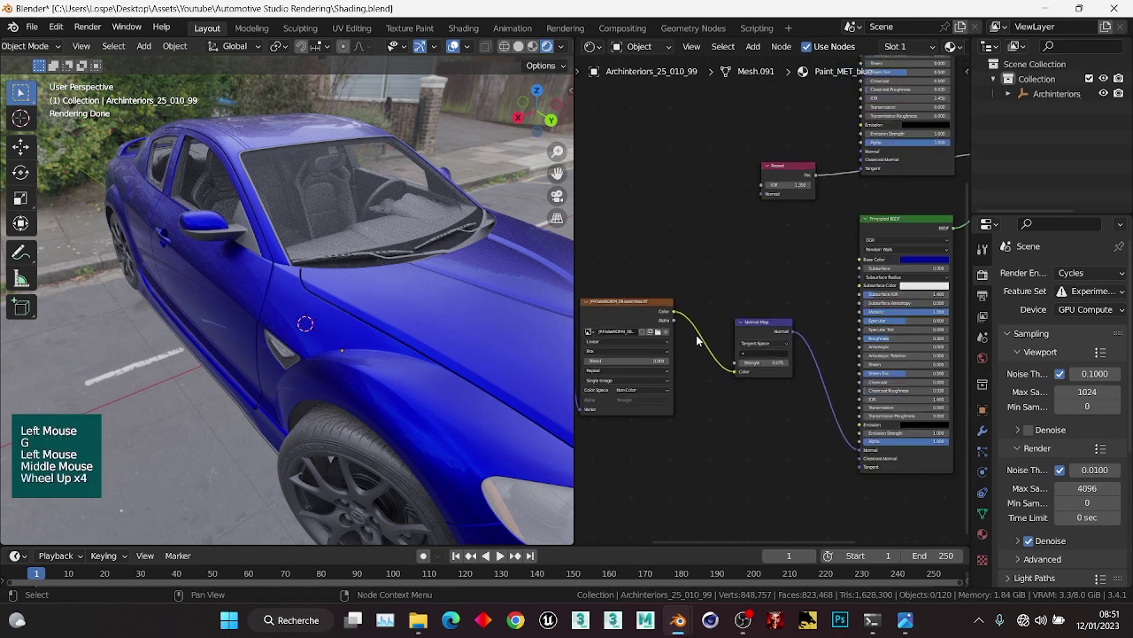
pyautogui.scroll(-2, 715, 446)
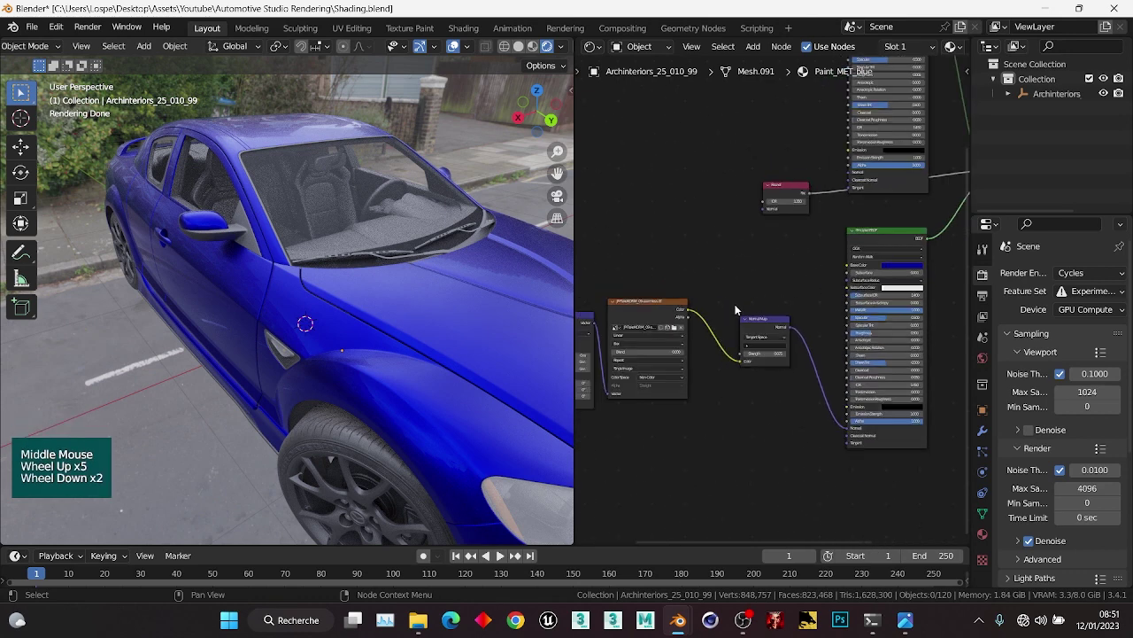
pyautogui.moveTo(746, 294); pyautogui.dragTo(709, 422, button='middle')
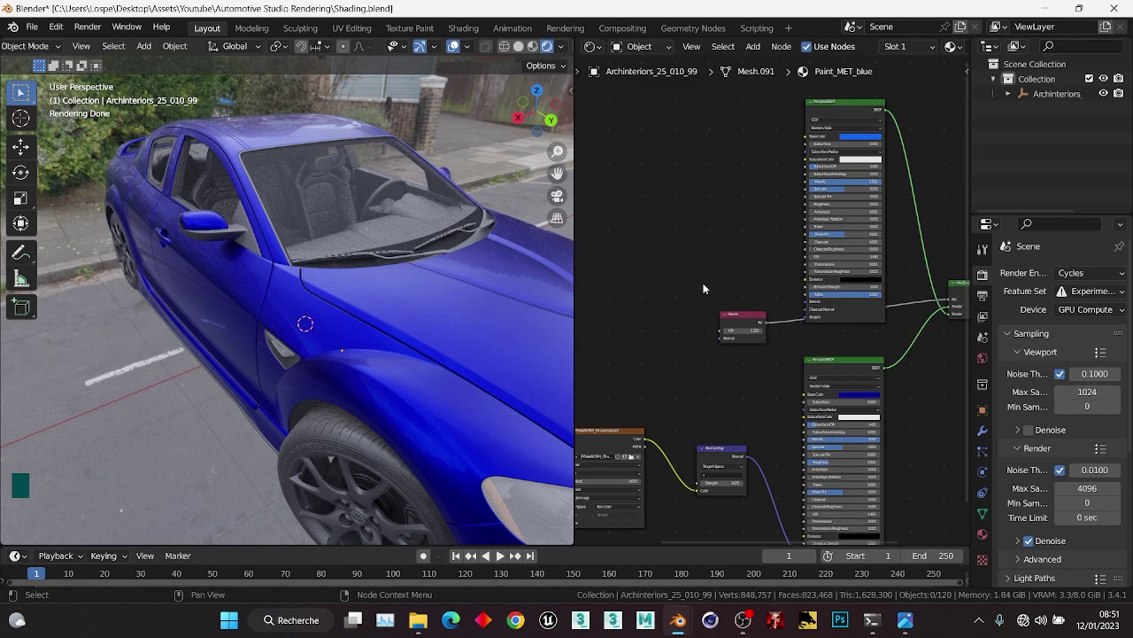
pyautogui.click(725, 316)
pyautogui.scroll(-2, 723, 265)
pyautogui.moveTo(724, 305); pyautogui.dragTo(806, 273, button='middle')
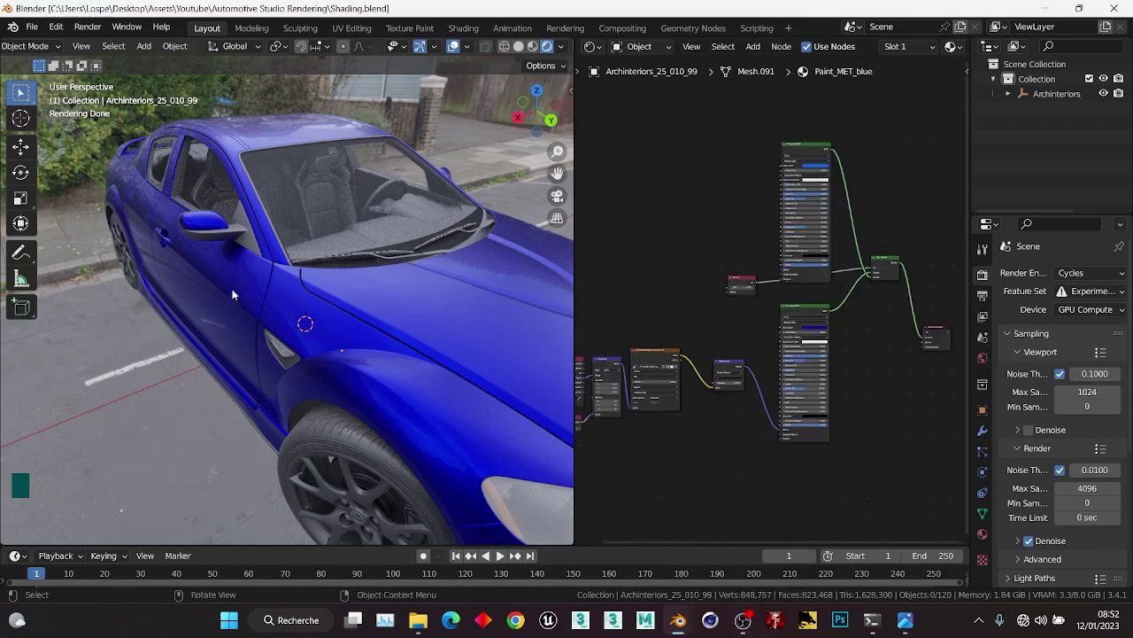
# Select the brake disc behind the front wheel's spokes to bring up its material, and get a close view of it.
pyautogui.scroll(-3, 232, 289)
pyautogui.scroll(2, 366, 268)
pyautogui.moveTo(232, 288); pyautogui.dragTo(343, 282, button='middle')
pyautogui.scroll(2, 344, 312)
pyautogui.click(344, 281)
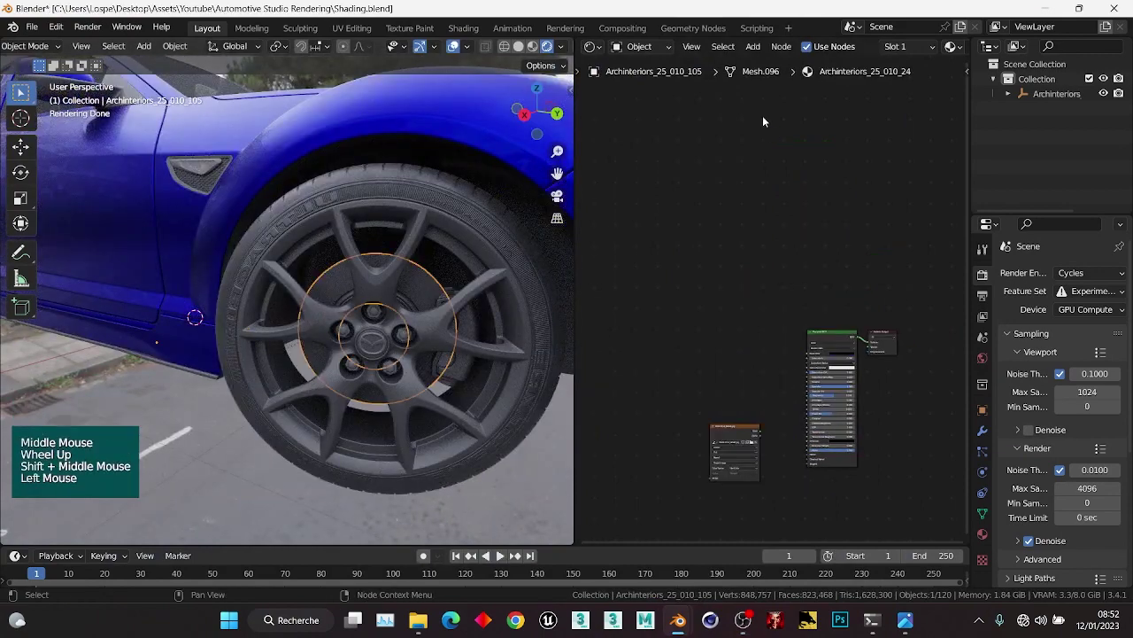
pyautogui.moveTo(869, 52); pyautogui.dragTo(851, 52, button='middle')
pyautogui.moveTo(768, 319); pyautogui.dragTo(769, 242, button='middle')
pyautogui.scroll(1, 769, 243)
pyautogui.scroll(2, 757, 301)
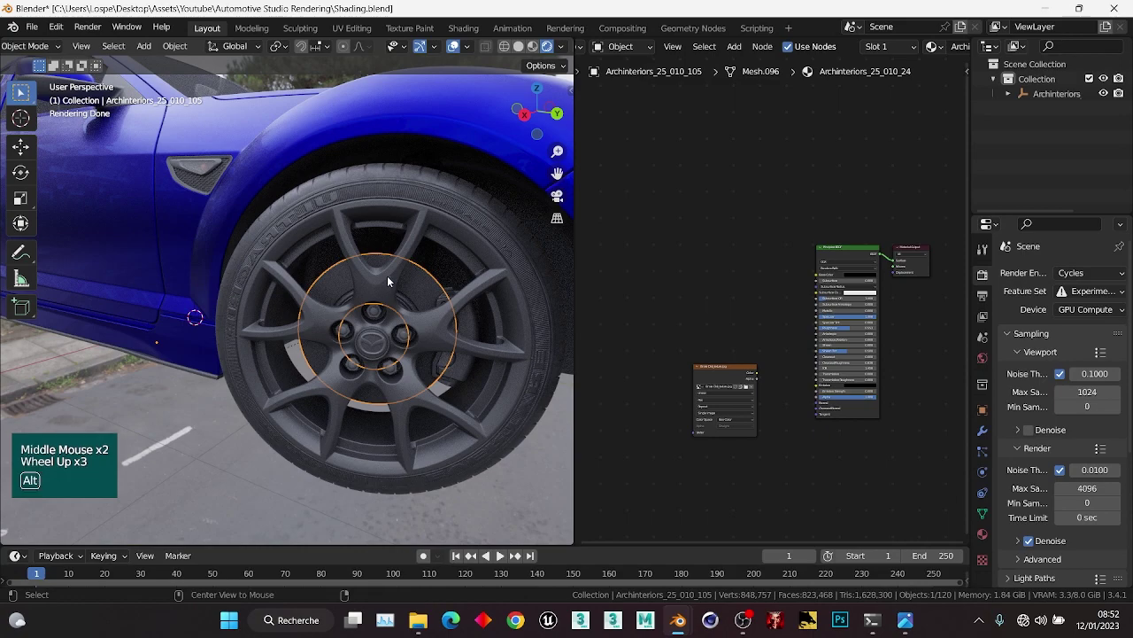
pyautogui.hotkey('alt', 'a')
pyautogui.moveTo(387, 275); pyautogui.dragTo(346, 253, button='middle')
pyautogui.scroll(2, 379, 257)
pyautogui.click(346, 252)
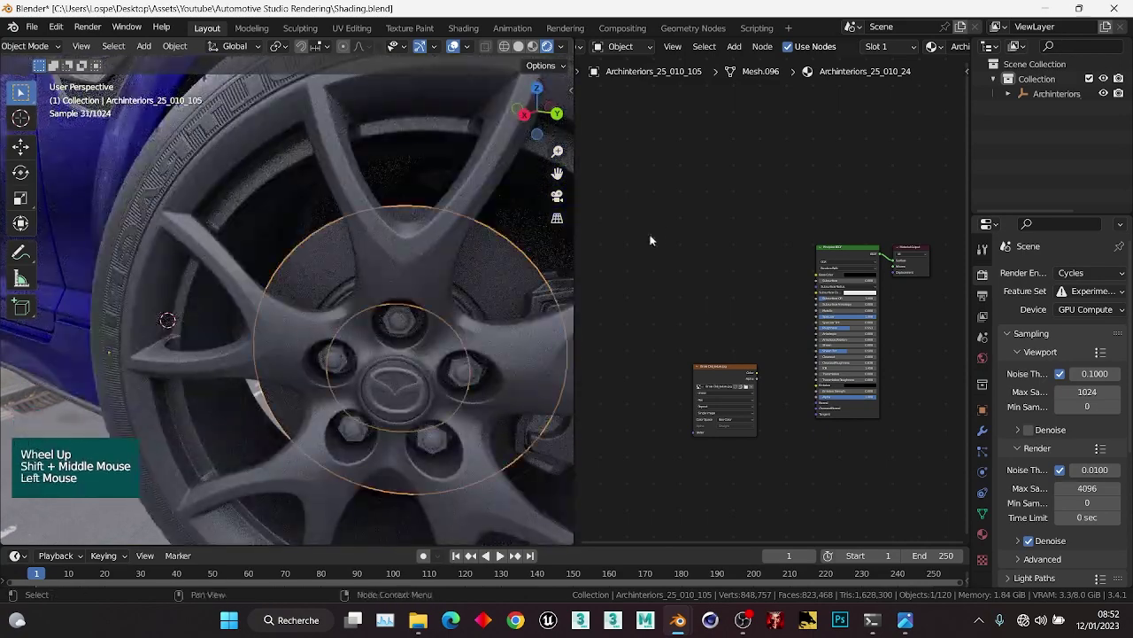
# Preview the Brake Disk_texture.jpg image directly on the brake disc and cut the preview links.
pyautogui.scroll(-1, 743, 314)
pyautogui.moveTo(742, 312); pyautogui.dragTo(745, 316, button='middle')
pyautogui.scroll(1, 745, 316)
pyautogui.click(735, 414)
pyautogui.press('g')
pyautogui.keyDown('ctrl'); pyautogui.keyDown('shift'); pyautogui.click(727, 399); pyautogui.keyUp('shift'); pyautogui.keyUp('ctrl')
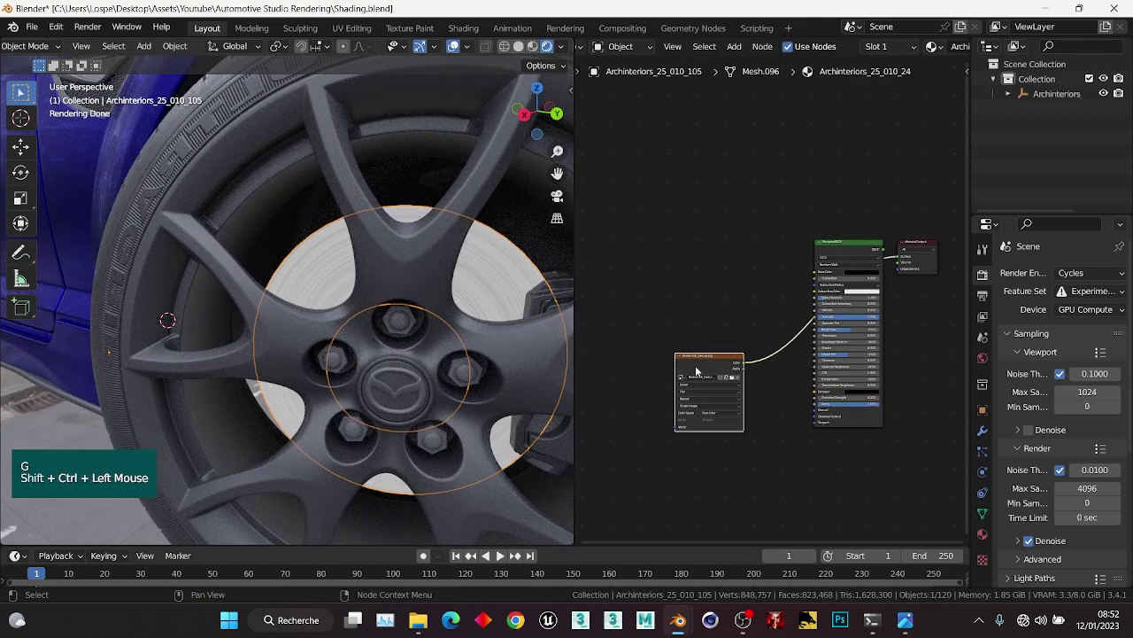
pyautogui.scroll(3, 731, 319)
pyautogui.click(768, 337)
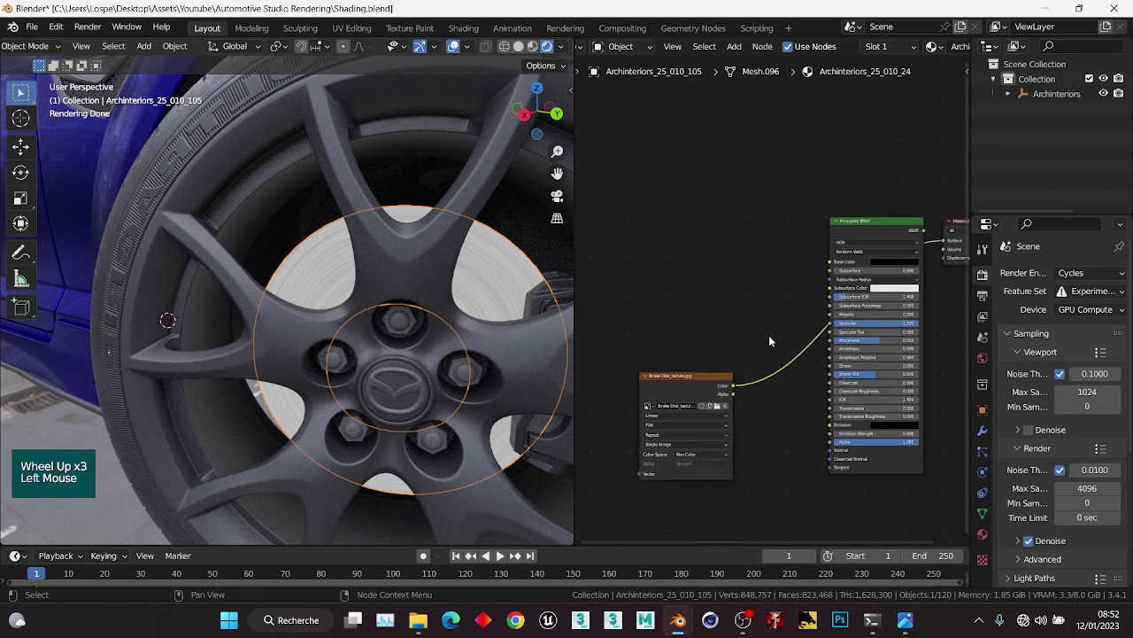
pyautogui.moveTo(786, 340)
pyautogui.keyDown('ctrl'); pyautogui.mouseDown(button='right')
pyautogui.moveTo(791, 365)
pyautogui.moveTo(808, 335)
pyautogui.mouseUp(button='right'); pyautogui.keyUp('ctrl')
# Set the brake disc shader's Metallic to 1.000 and connect the Principled BSDF to the Material Output surface.
pyautogui.moveTo(809, 336); pyautogui.dragTo(801, 345, button='middle')
pyautogui.scroll(2, 801, 345)
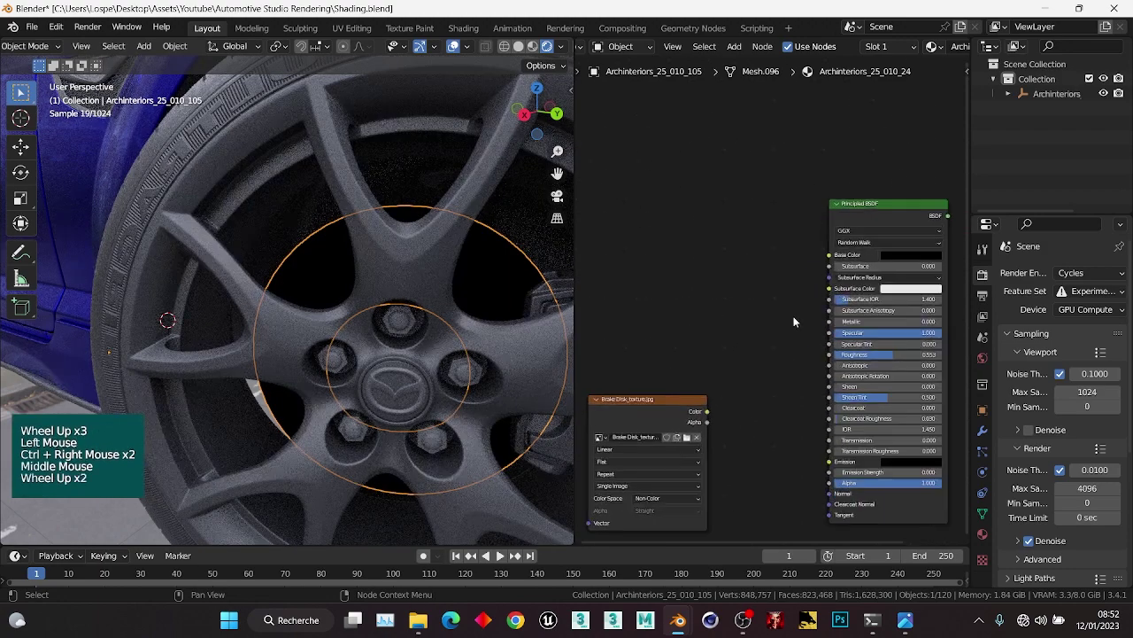
pyautogui.moveTo(905, 284); pyautogui.dragTo(804, 284, button='middle')
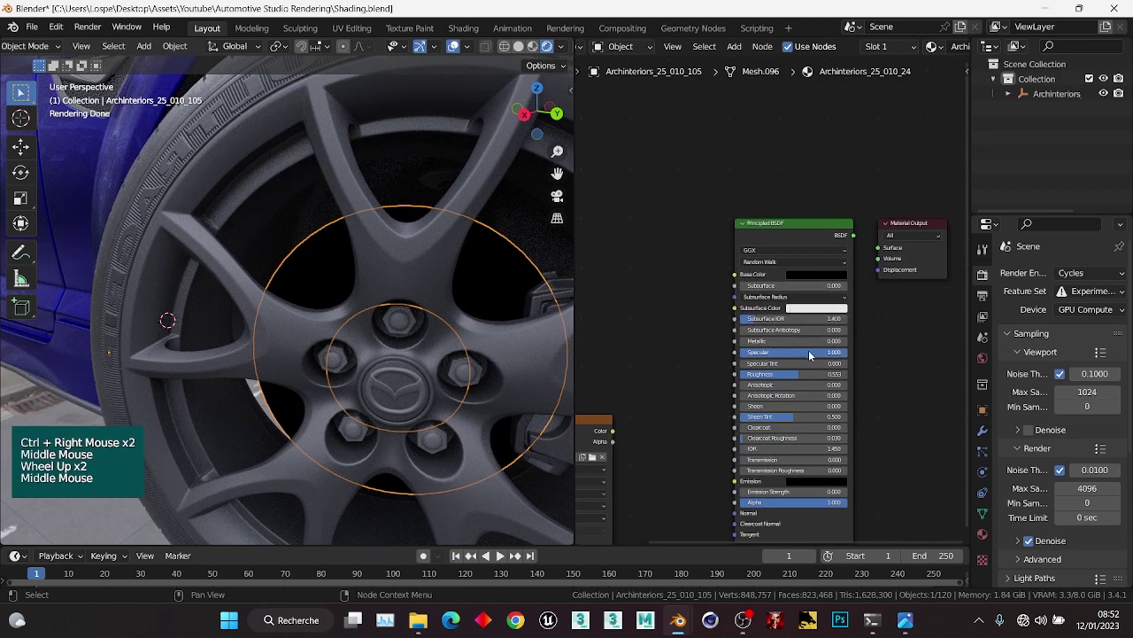
pyautogui.moveTo(771, 341); pyautogui.dragTo(841, 341)
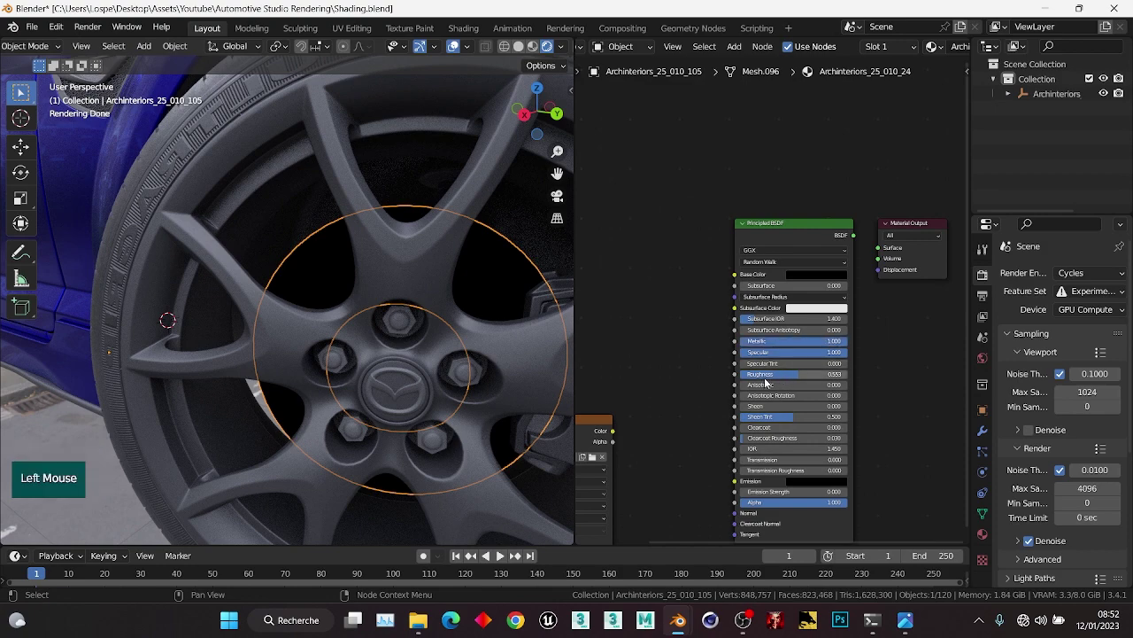
pyautogui.keyDown('ctrl'); pyautogui.keyDown('shift'); pyautogui.click(791, 227); pyautogui.keyUp('shift'); pyautogui.keyUp('ctrl')
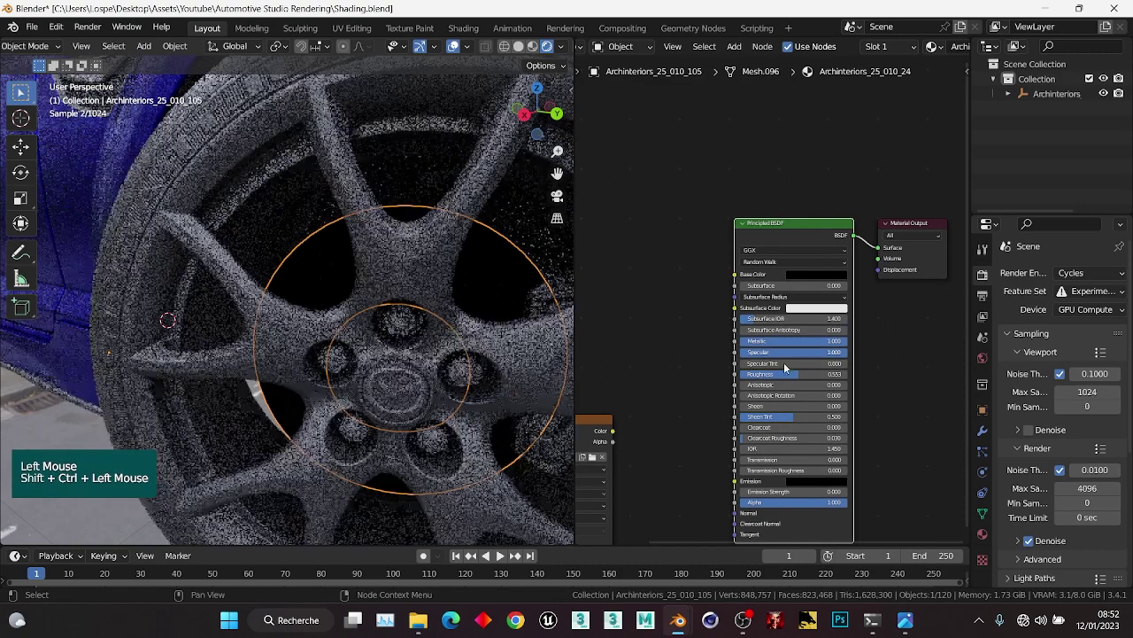
# Lighten the brake disc's Base Color from black to grey and set its Roughness to 0.3, refined to 0.2.
pyautogui.click(821, 269)
pyautogui.click(823, 274)
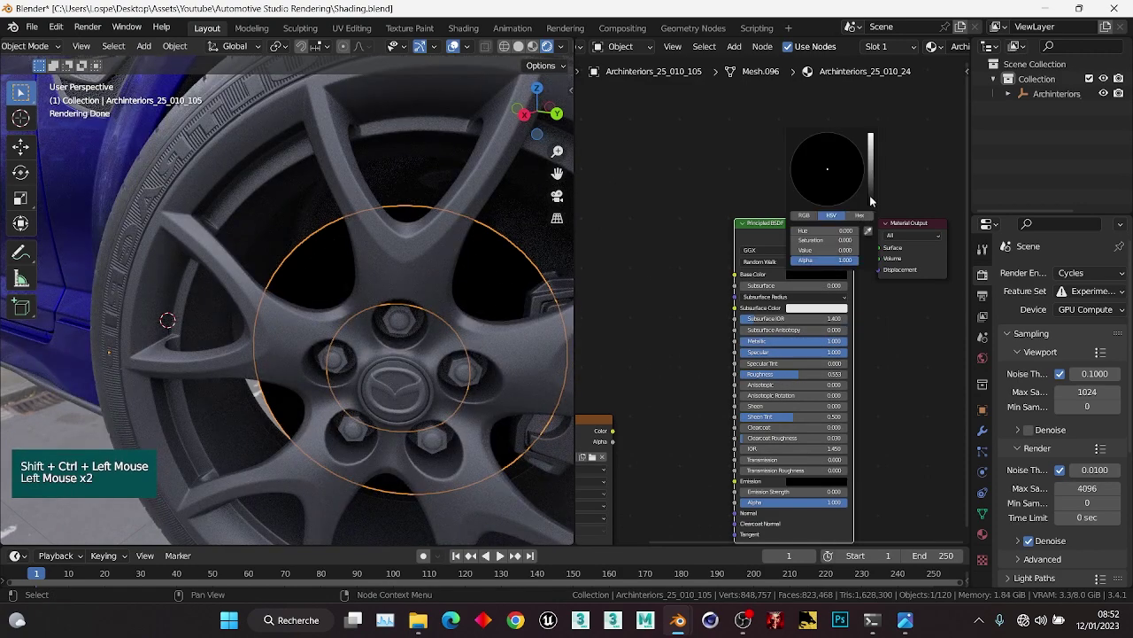
pyautogui.moveTo(871, 202); pyautogui.dragTo(870, 158)
pyautogui.moveTo(761, 378); pyautogui.dragTo(726, 304, button='middle')
pyautogui.scroll(2, 728, 306)
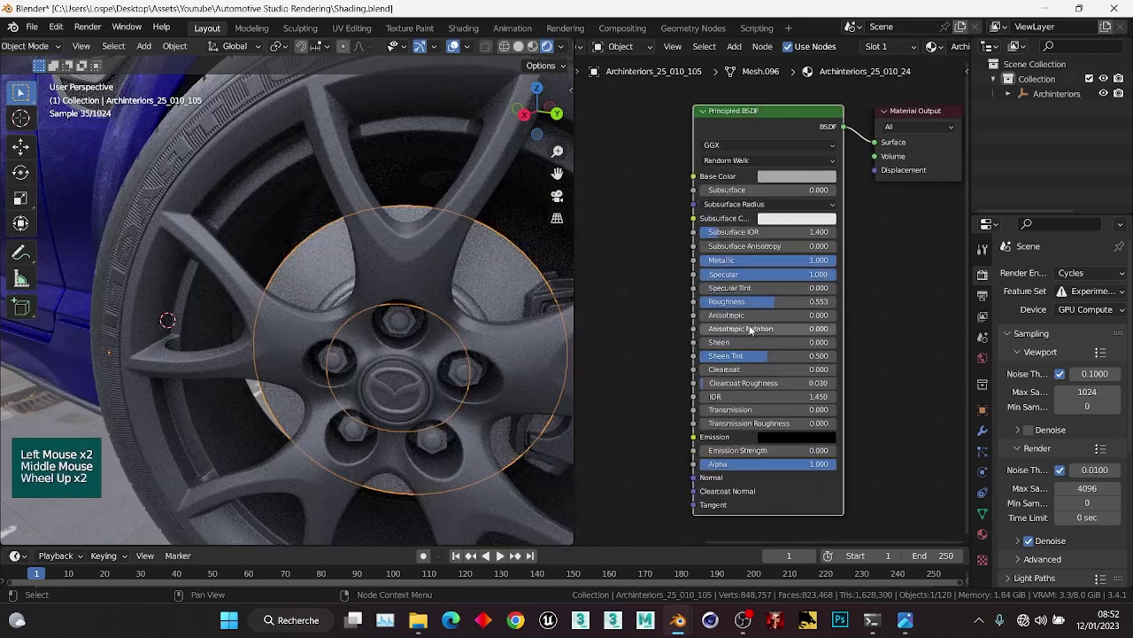
pyautogui.click(760, 301)
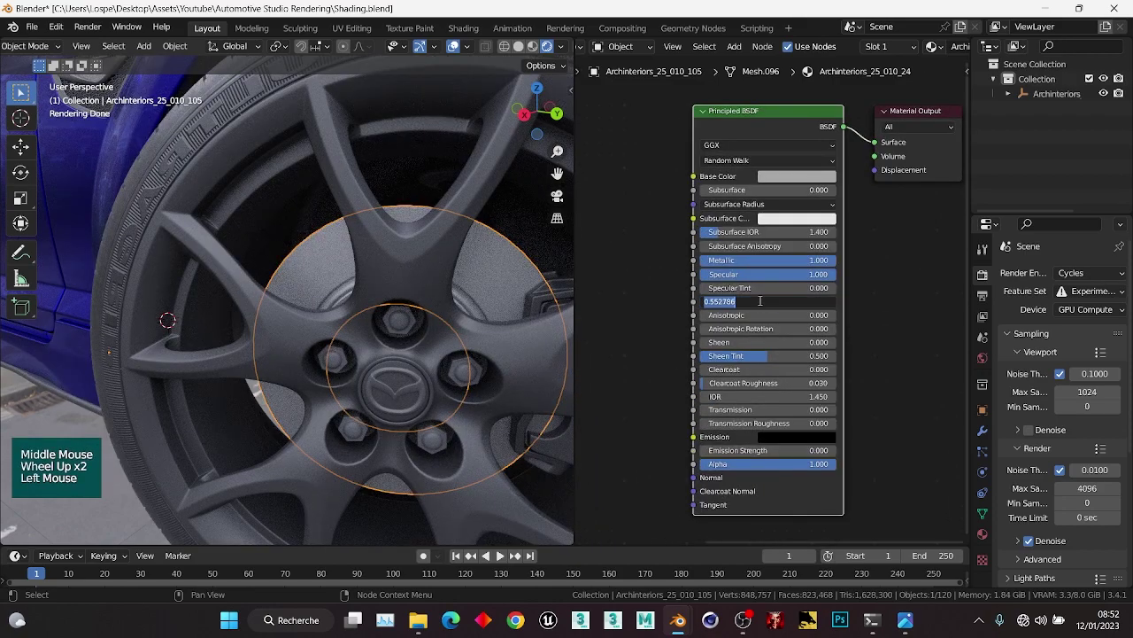
pyautogui.write('0.3')
pyautogui.press('Return')
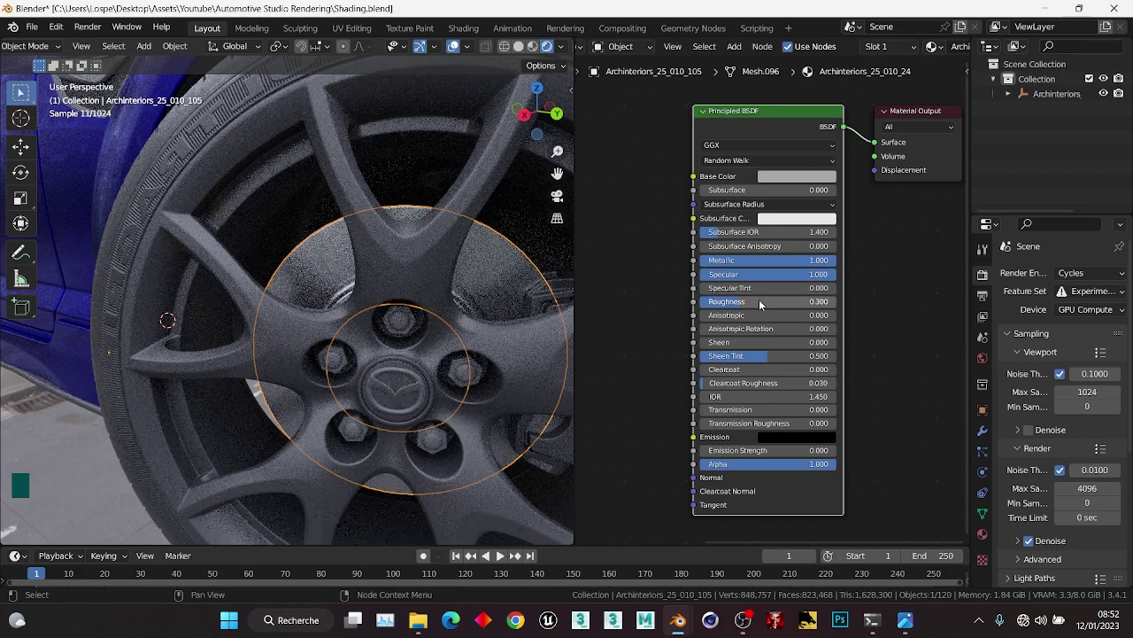
pyautogui.click(752, 302)
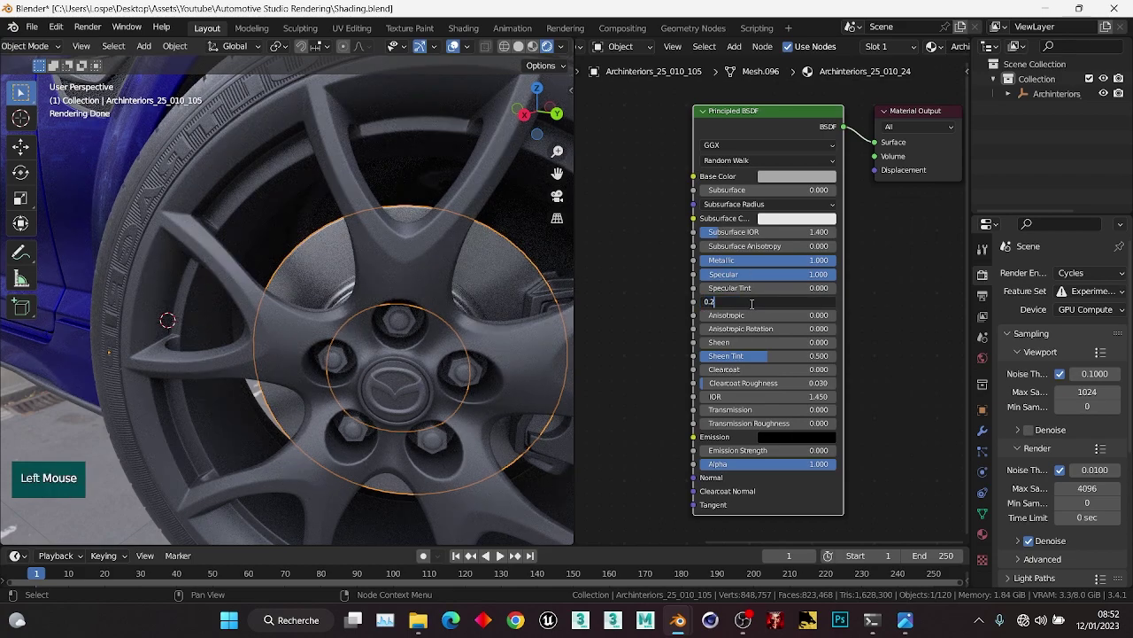
pyautogui.press('Return')
pyautogui.hotkey('alt', 'a')
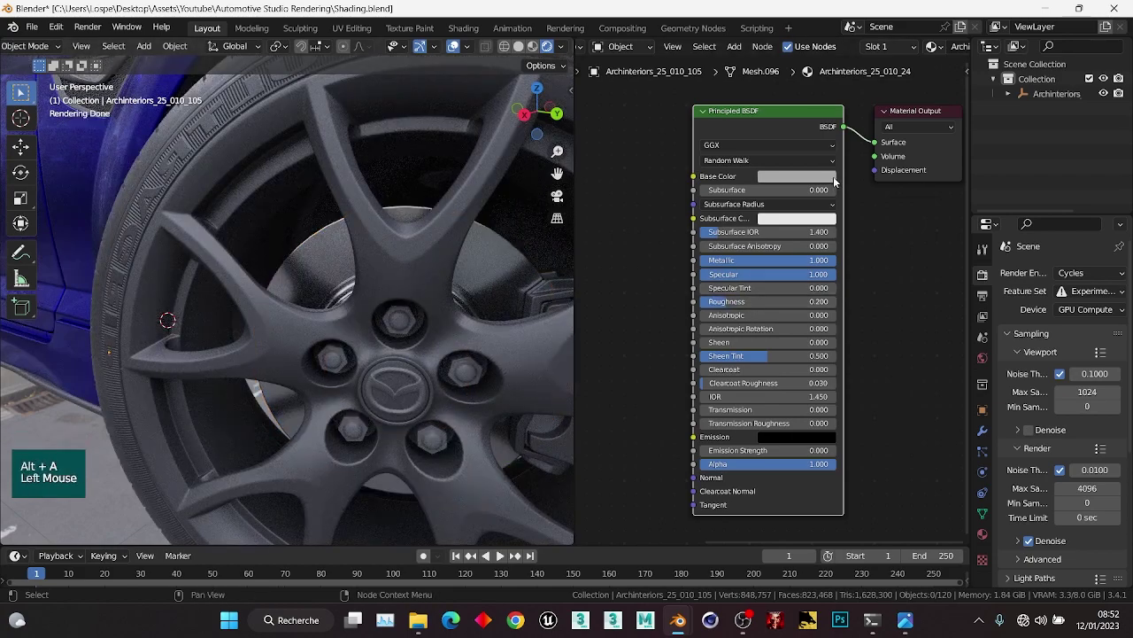
# Brighten the brake disc's Base Color to a light grey and save the file.
pyautogui.click(826, 178)
pyautogui.moveTo(865, 221); pyautogui.dragTo(866, 191)
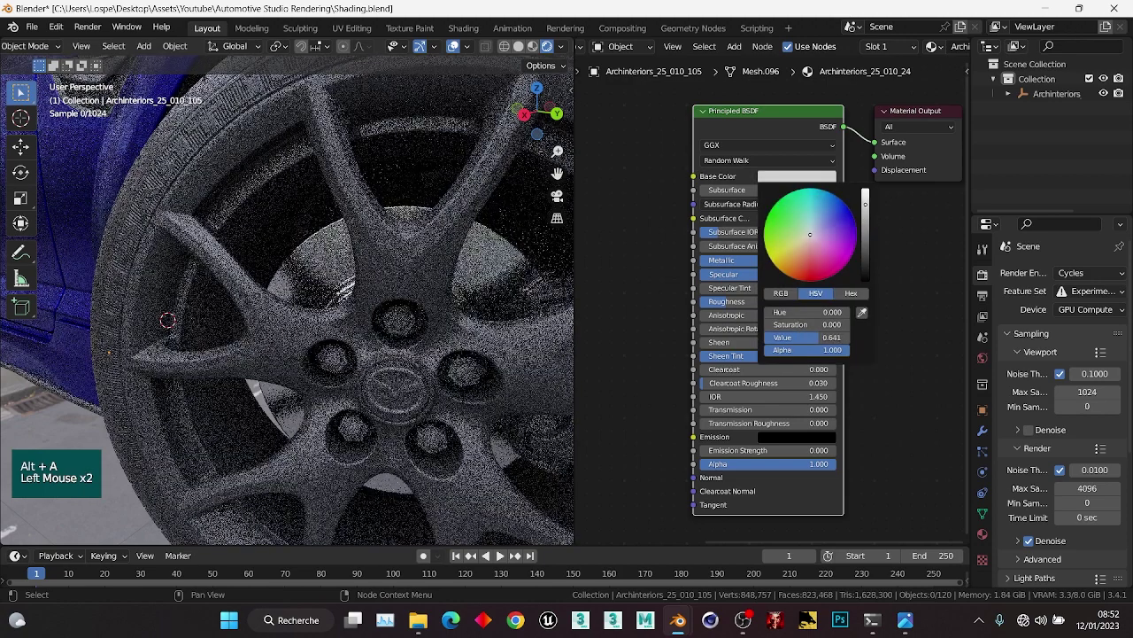
pyautogui.scroll(-2, 747, 298)
pyautogui.moveTo(613, 314); pyautogui.dragTo(725, 223, button='middle')
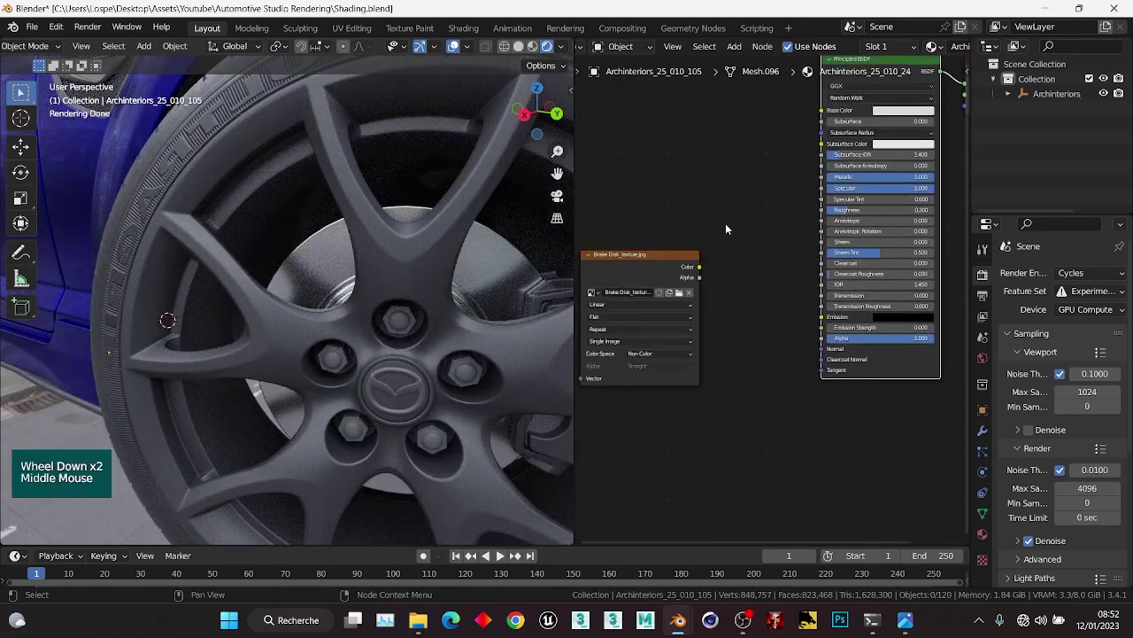
pyautogui.doubleClick(727, 294)
pyautogui.hotkey('ctrl', 's')
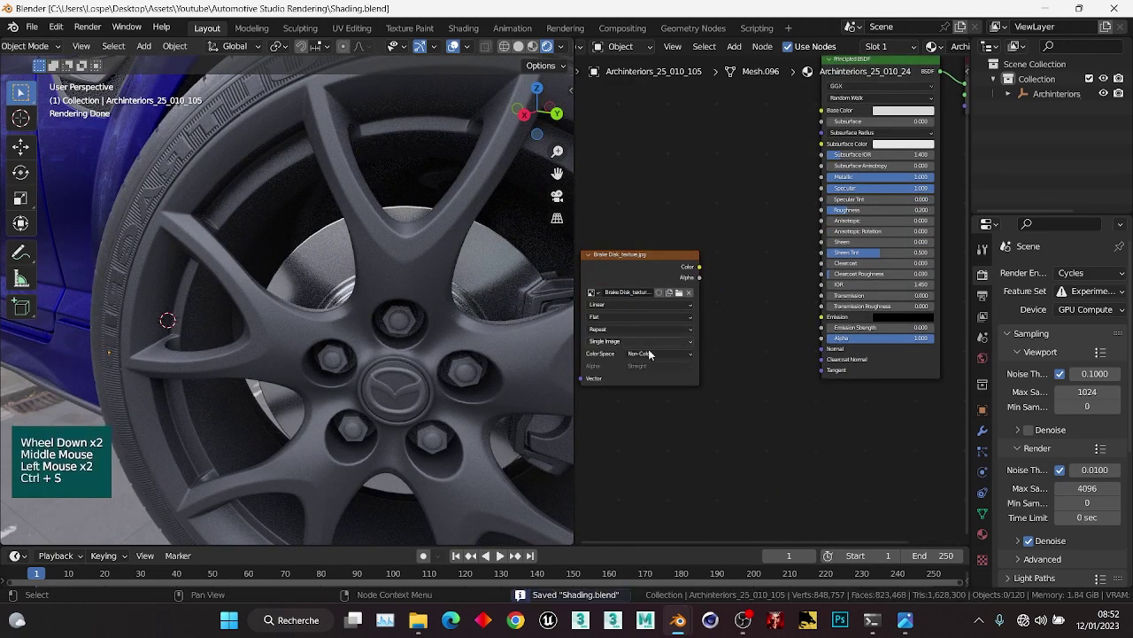
# Add a Bump node between the brake disc texture and the Principled BSDF, moving the texture node away to make room.
pyautogui.click(753, 330)
pyautogui.hotkey('ctrl', 'a')
pyautogui.write('bu')
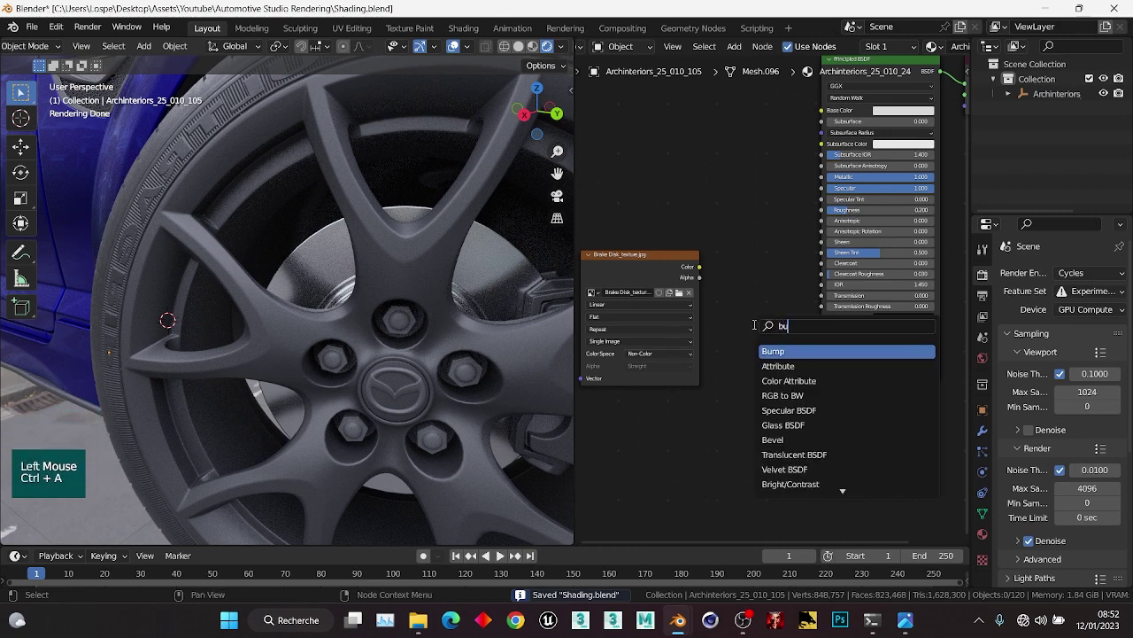
pyautogui.write('m')
pyautogui.click(797, 351)
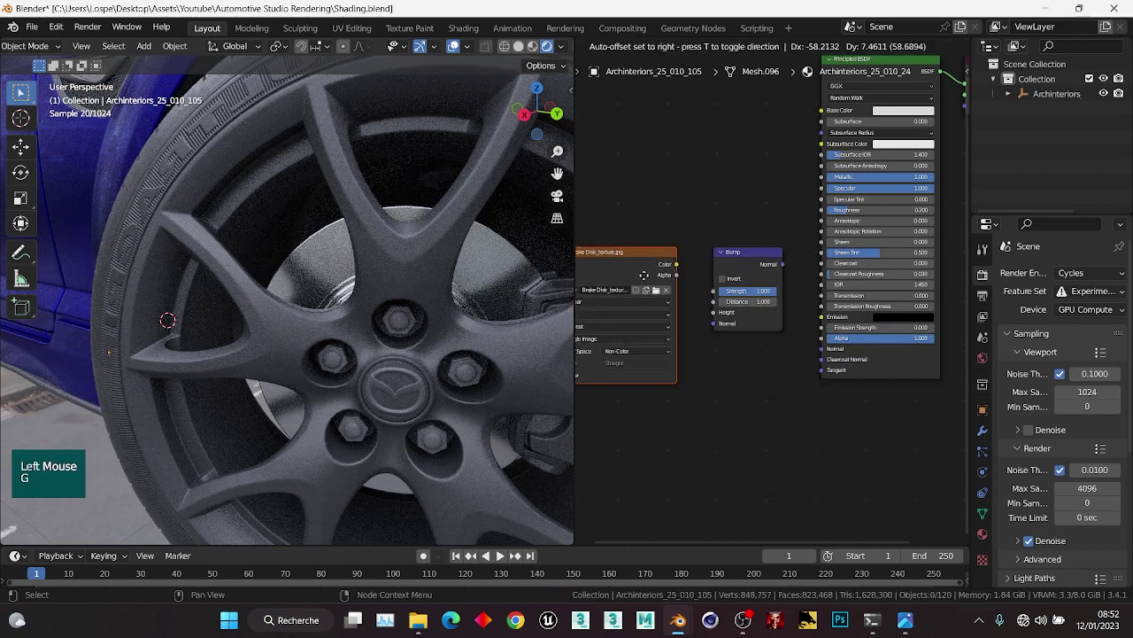
pyautogui.click(644, 275)
# Connect the brake disc texture's Color to the Bump Height, and the Bump Normal to the Principled BSDF's Normal.
pyautogui.scroll(2, 666, 265)
pyautogui.moveTo(639, 251); pyautogui.dragTo(692, 317)
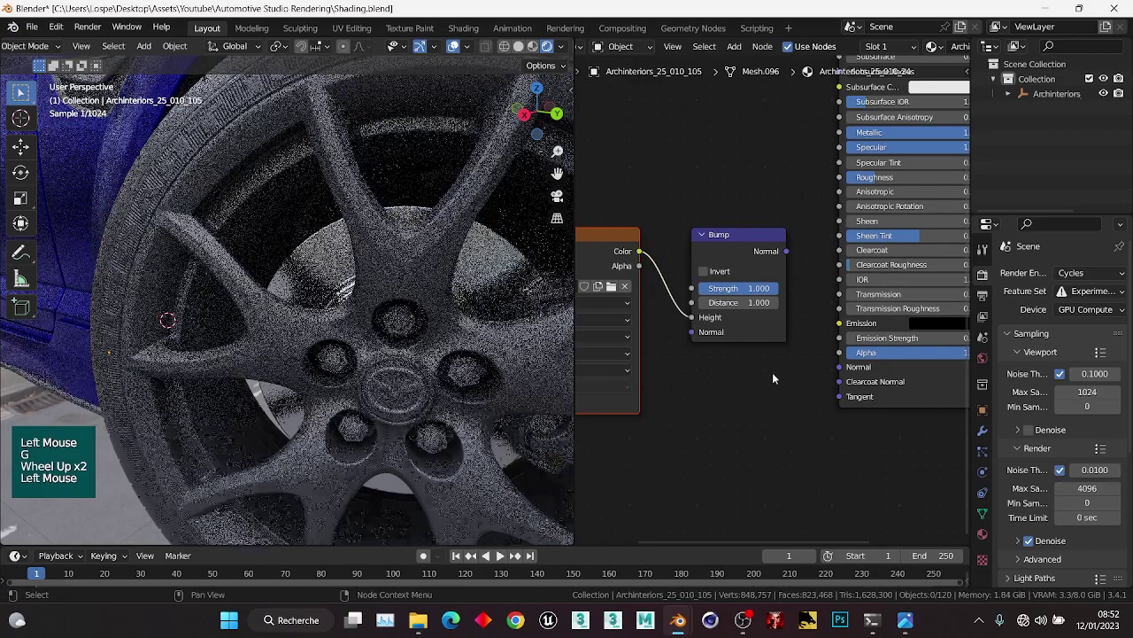
pyautogui.moveTo(773, 372); pyautogui.dragTo(713, 379, button='middle')
pyautogui.scroll(1, 742, 264)
pyautogui.moveTo(729, 262); pyautogui.dragTo(786, 388)
# Try Bump Strength values of 0.1, 0.05 and 0.02 on the brake disc material.
pyautogui.moveTo(692, 303); pyautogui.dragTo(692, 303)
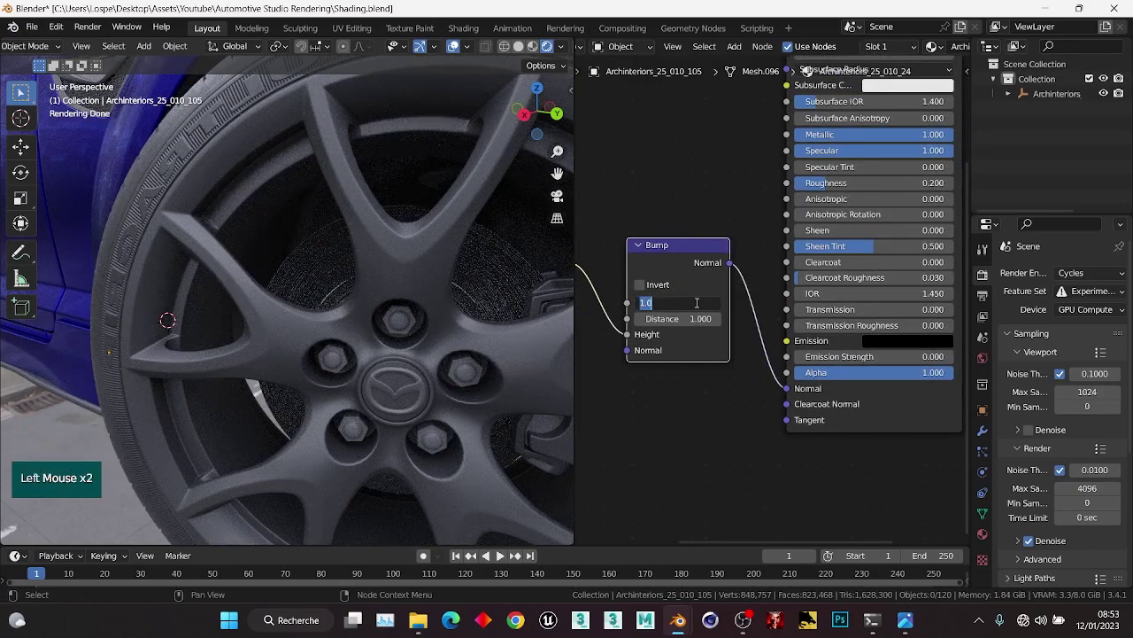
pyautogui.write('0.1')
pyautogui.press('Return')
pyautogui.click(696, 301)
pyautogui.write('0.05')
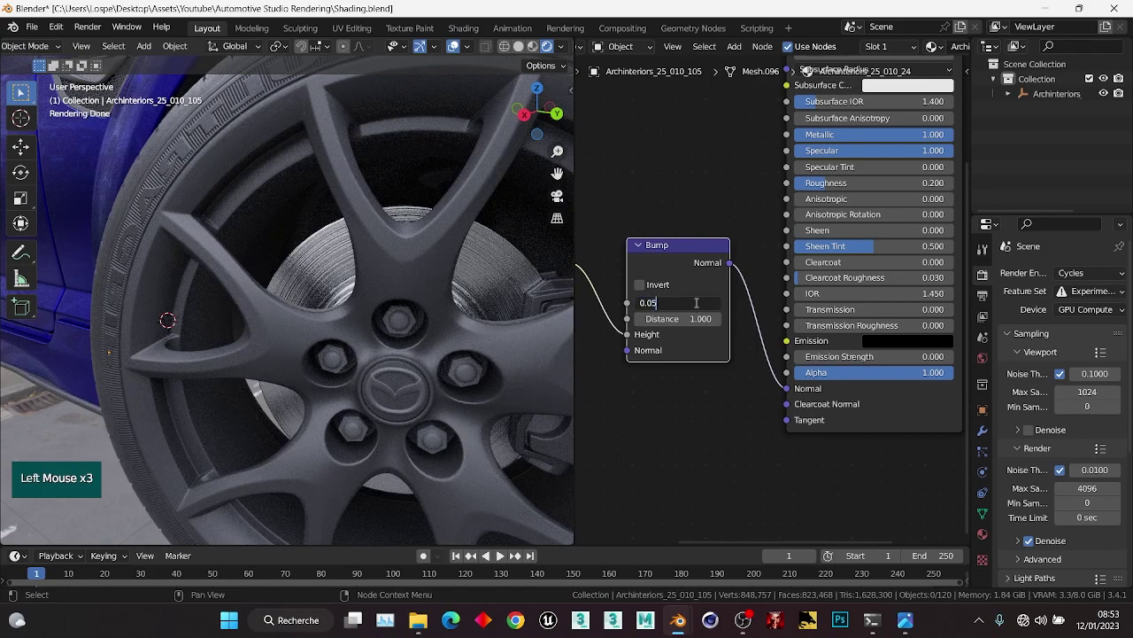
pyautogui.press('Return')
pyautogui.click(695, 302)
pyautogui.write('0.02')
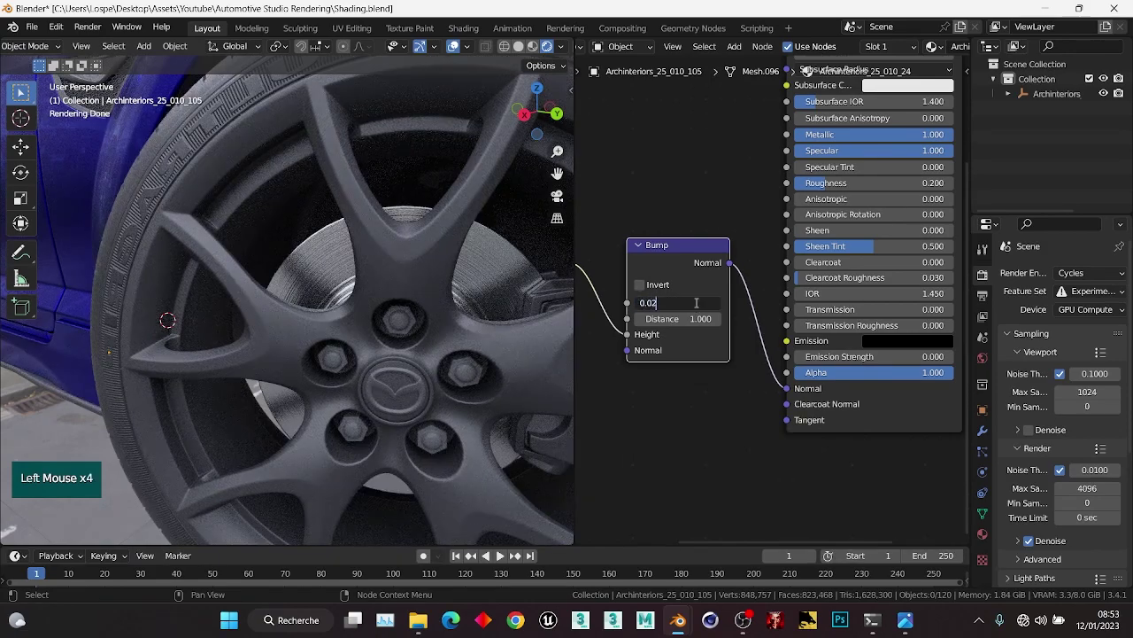
pyautogui.press('Return')
# Set the brake disc's Bump Strength to 0.03 and save the file.
pyautogui.click(696, 303)
pyautogui.write('0')
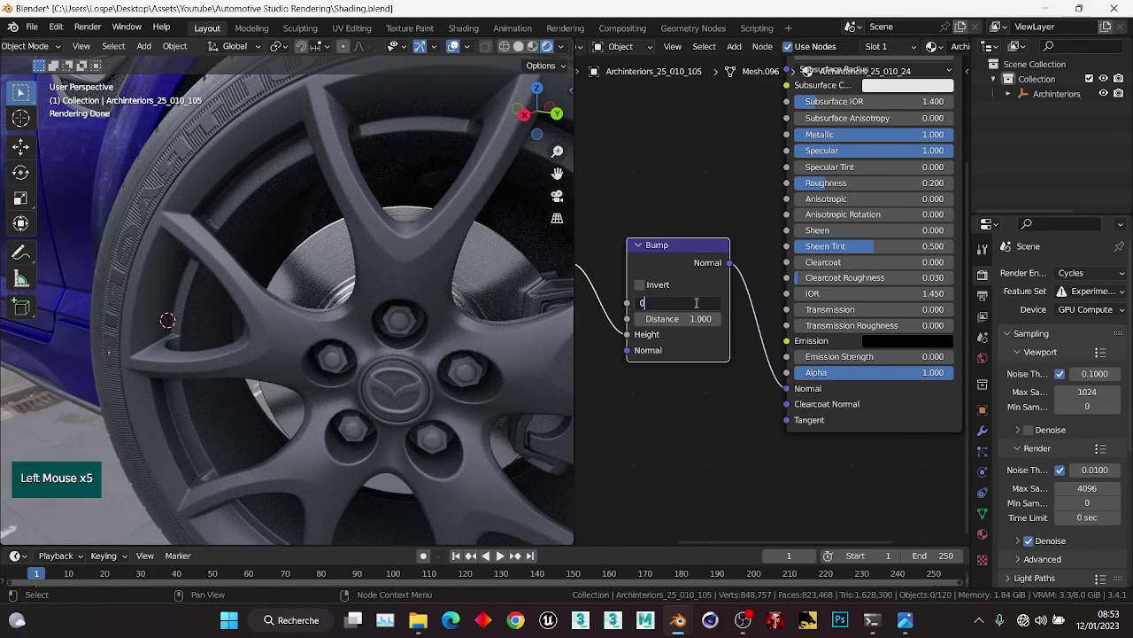
pyautogui.write('.0')
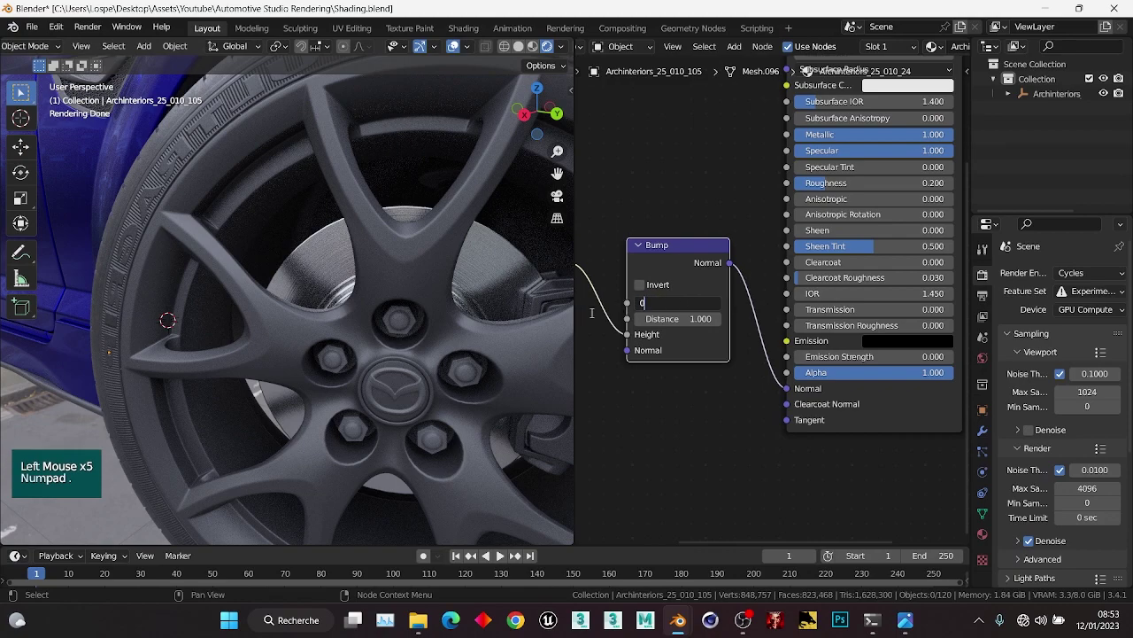
pyautogui.write('3')
pyautogui.press('Return')
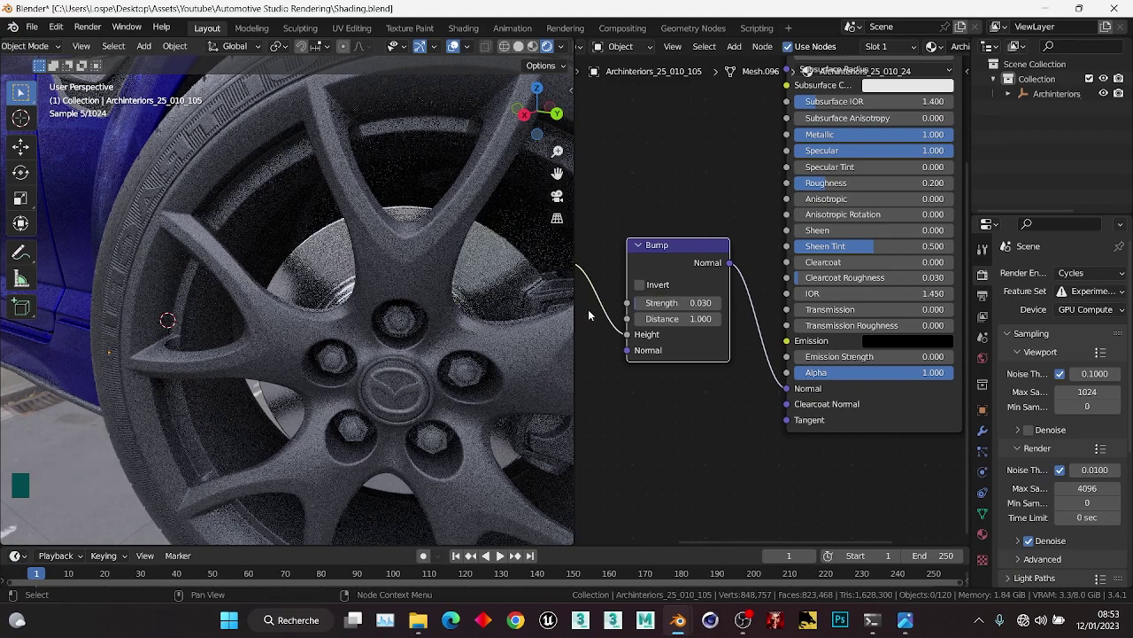
pyautogui.scroll(-2, 345, 306)
pyautogui.scroll(1, 363, 297)
pyautogui.moveTo(345, 305); pyautogui.dragTo(376, 288, button='middle')
pyautogui.keyDown('shift'); pyautogui.scroll(1, 376, 288); pyautogui.keyUp('shift')
pyautogui.scroll(1, 383, 282)
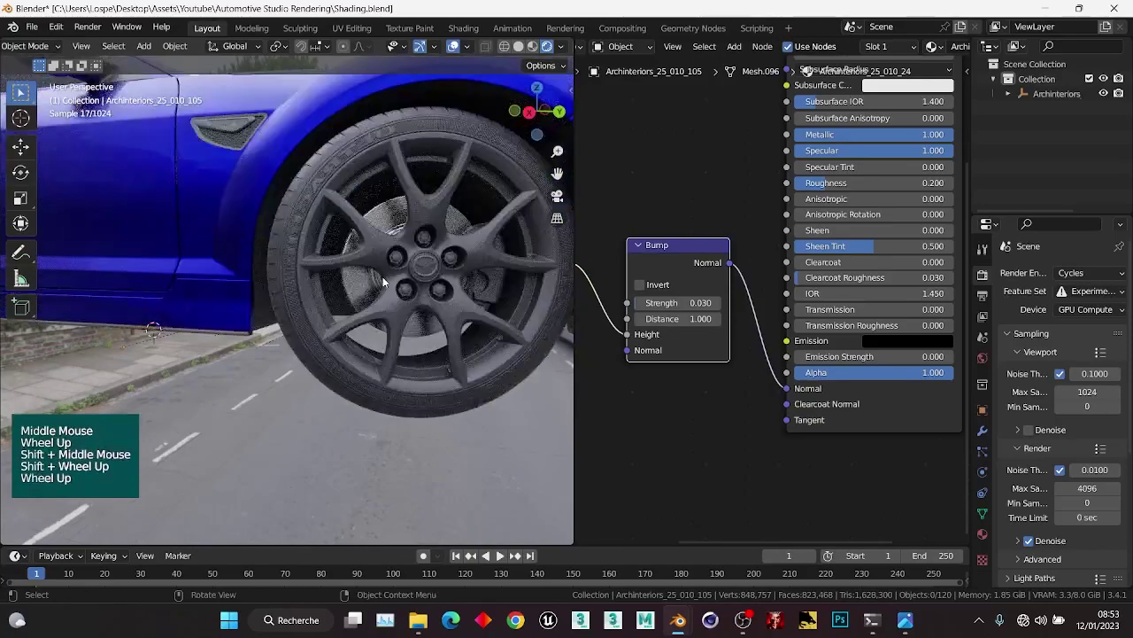
pyautogui.hotkey('ctrl', 's')
pyautogui.moveTo(459, 258)
pyautogui.mouseDown(button='middle')
pyautogui.moveTo(345, 298)
pyautogui.moveTo(389, 288)
pyautogui.mouseUp(button='middle')
pyautogui.keyDown('shift'); pyautogui.moveTo(390, 288); pyautogui.dragTo(432, 301, button='middle'); pyautogui.keyUp('shift')
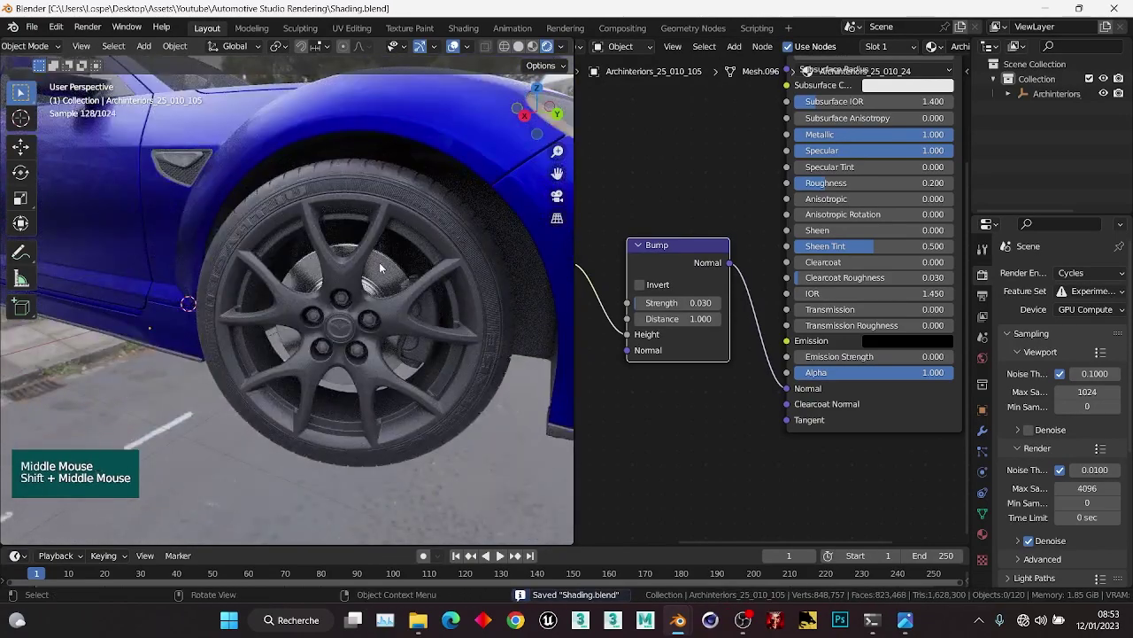
# Select the wheel rim and delete the leftover input node beside its Principled BSDF.
pyautogui.click(379, 232)
pyautogui.scroll(-2, 674, 256)
pyautogui.moveTo(674, 256); pyautogui.dragTo(720, 430, button='middle')
pyautogui.scroll(-1, 700, 292)
pyautogui.click(720, 429)
pyautogui.press('x')
pyautogui.scroll(1, 397, 292)
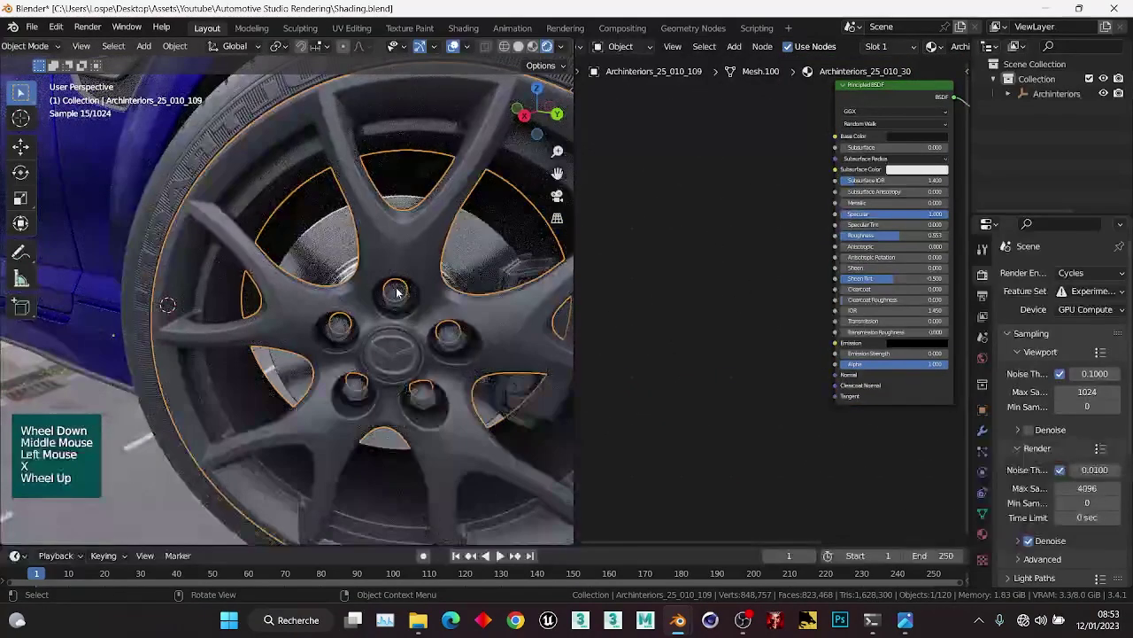
# After checking the wheel in the reference render RX8_STUDIO_RNDR.jpg, set the rim's Metallic to 1.0 and its Base Color to light grey.
pyautogui.click(907, 625)
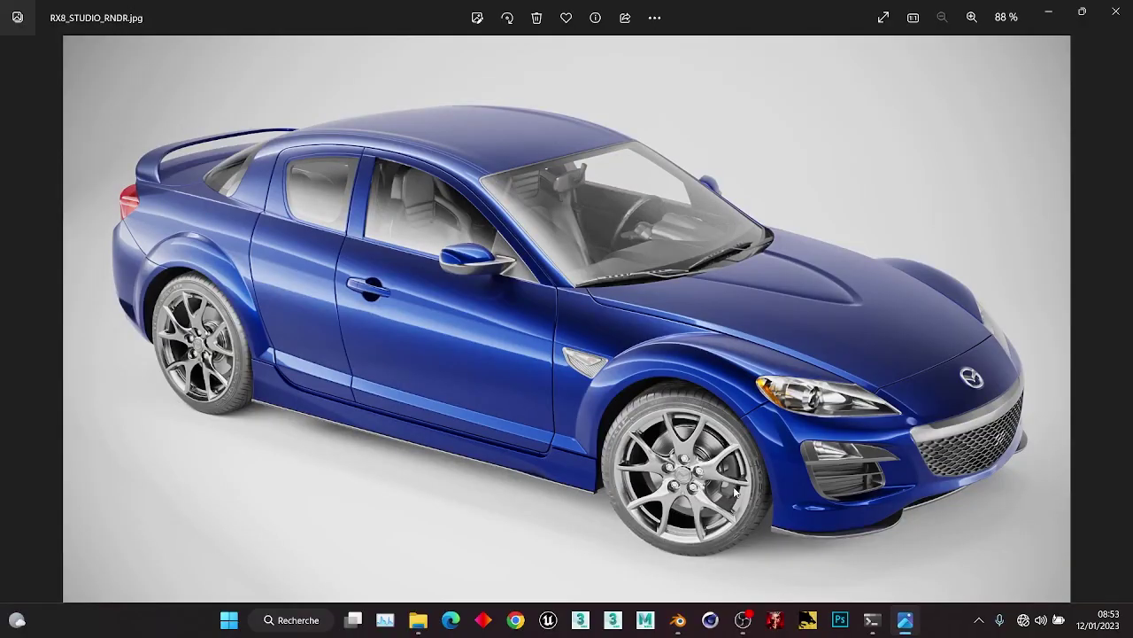
pyautogui.click(1049, 11)
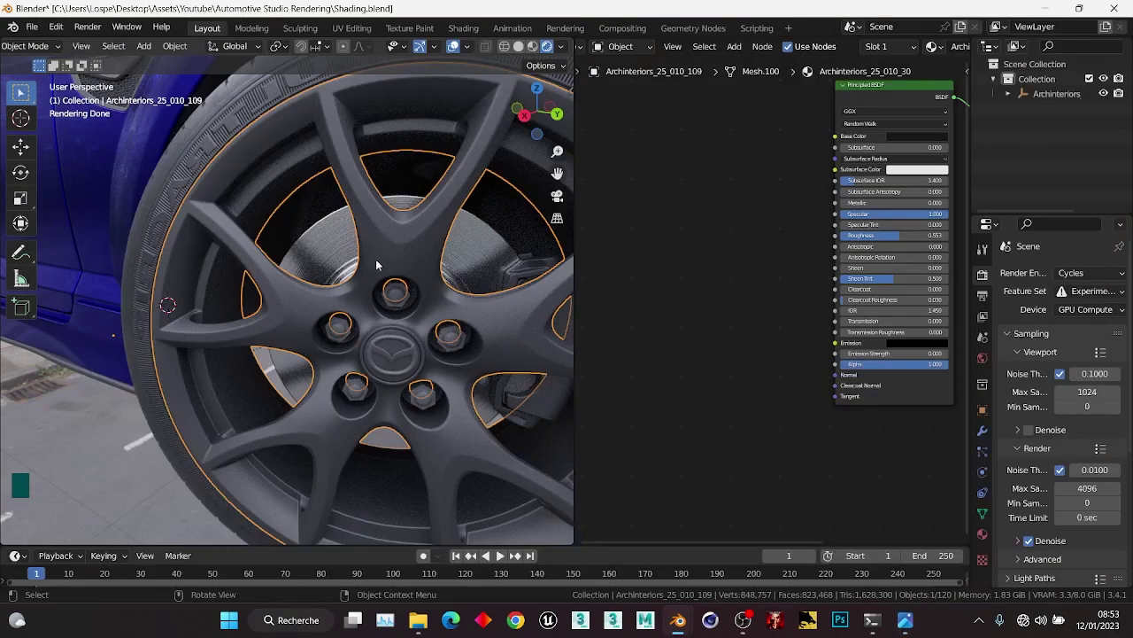
pyautogui.scroll(-1, 877, 249)
pyautogui.moveTo(810, 219); pyautogui.dragTo(749, 266, button='middle')
pyautogui.scroll(4, 722, 185)
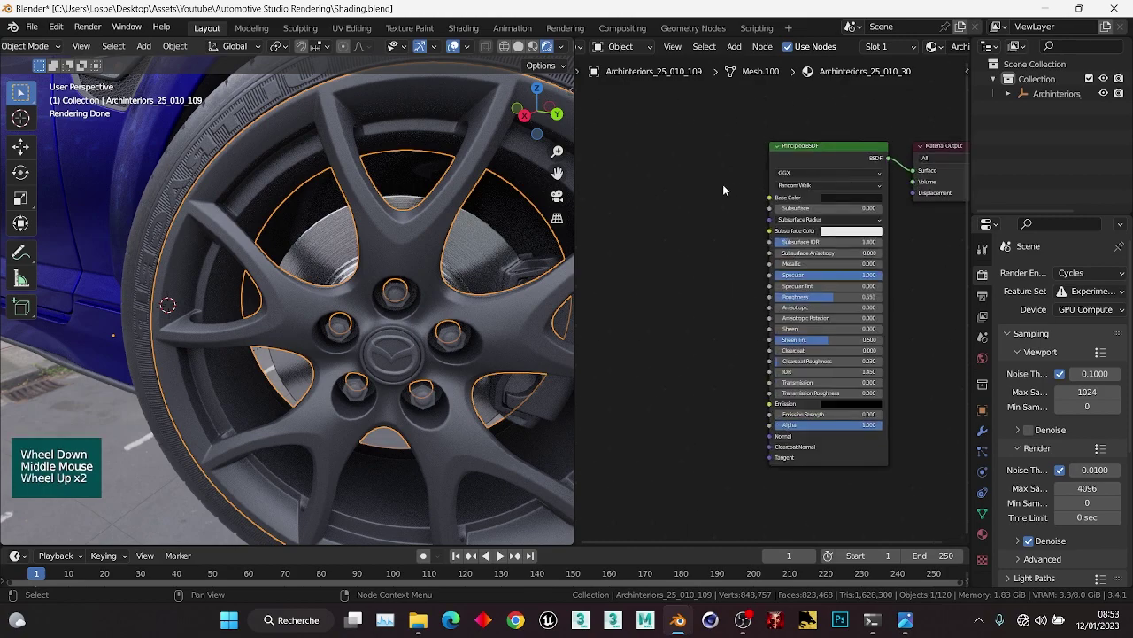
pyautogui.moveTo(730, 217); pyautogui.dragTo(720, 232, button='middle')
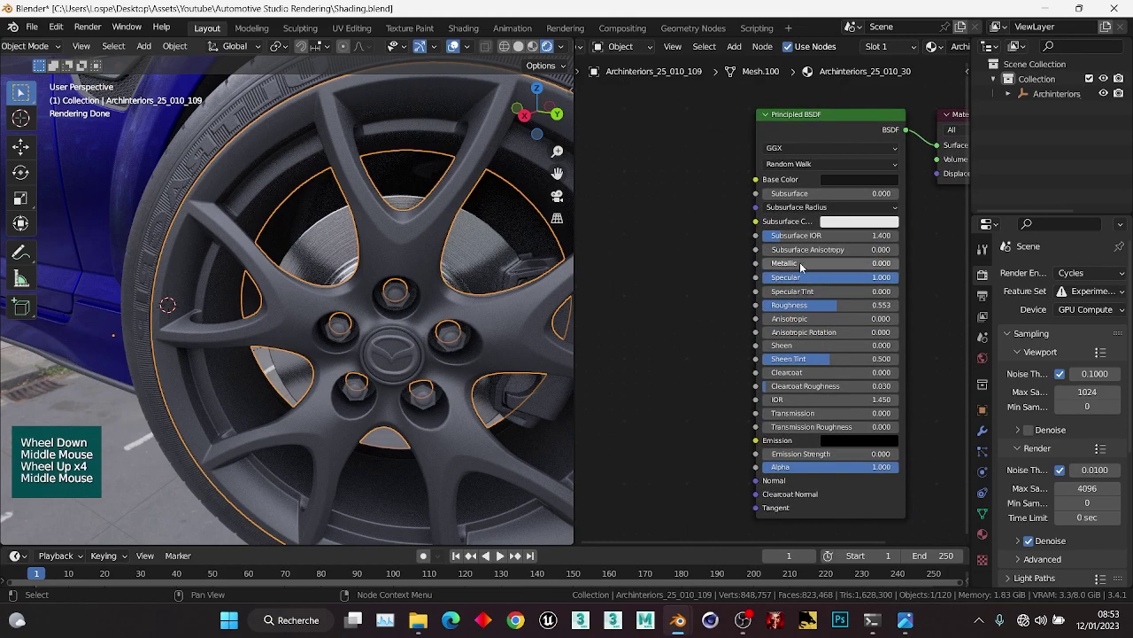
pyautogui.moveTo(802, 266); pyautogui.dragTo(926, 205)
pyautogui.click(858, 179)
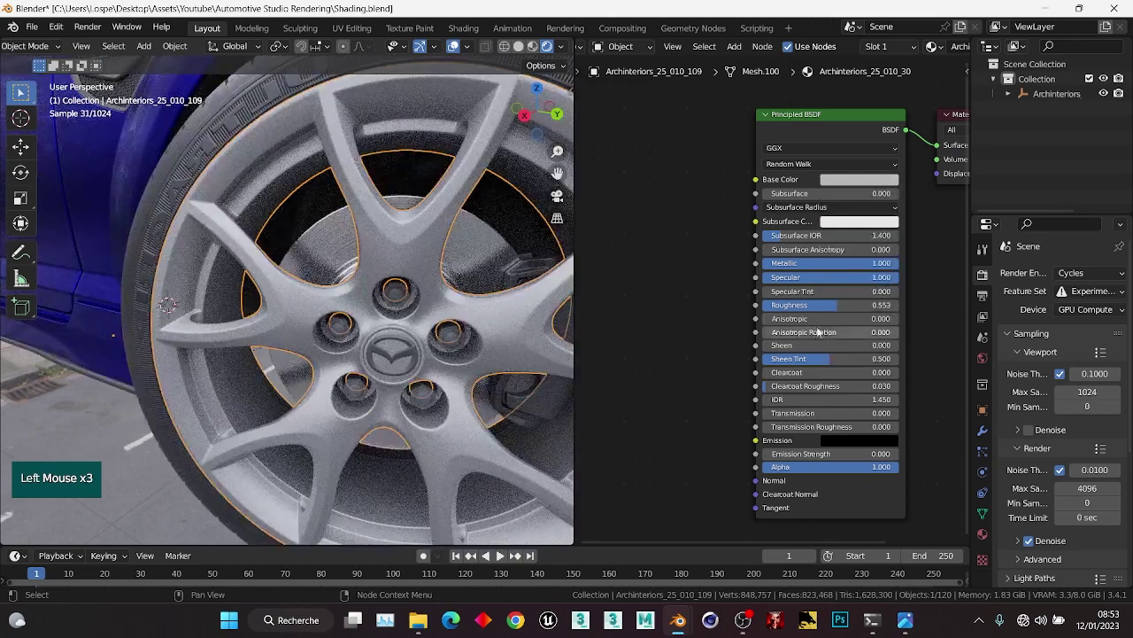
# Set the rim's Roughness to 0.3 and save the file.
pyautogui.click(850, 305)
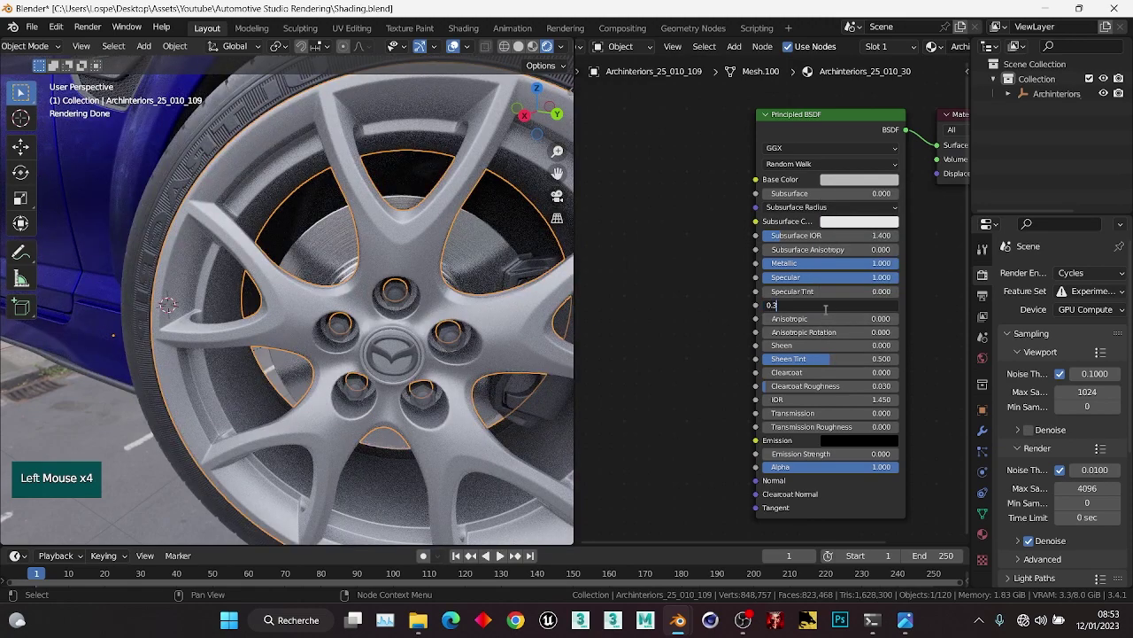
pyautogui.write('0.3')
pyautogui.press('Return')
pyautogui.hotkey('alt', 'a')
pyautogui.scroll(-2, 346, 296)
pyautogui.moveTo(346, 296); pyautogui.dragTo(354, 266, button='middle')
pyautogui.scroll(3, 349, 301)
pyautogui.hotkey('ctrl', 's')
# Darken the rim's Base Color slightly to a medium-light grey and save the file.
pyautogui.click(886, 180)
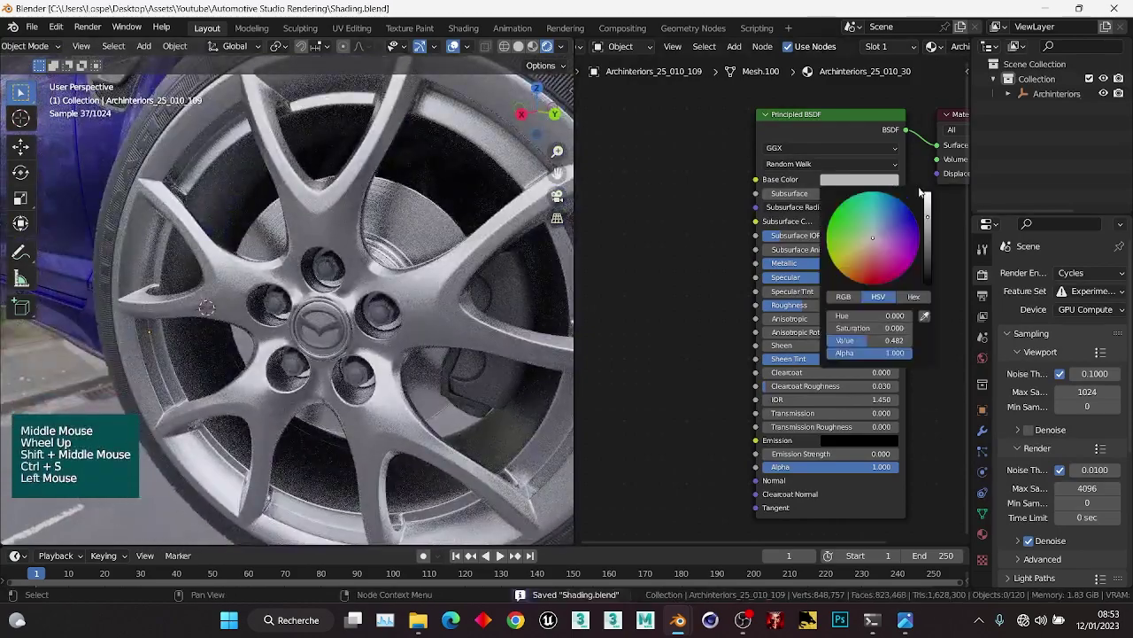
pyautogui.moveTo(928, 220); pyautogui.dragTo(927, 226)
pyautogui.scroll(-2, 390, 323)
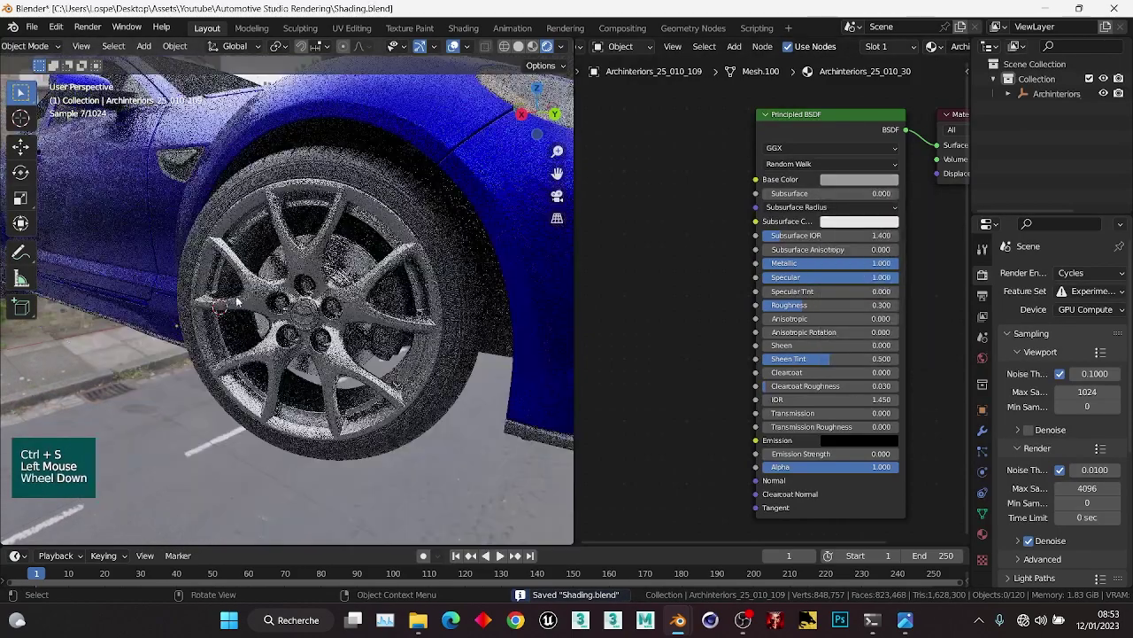
pyautogui.hotkey('alt', 'a')
pyautogui.scroll(-2, 390, 323)
pyautogui.moveTo(354, 324); pyautogui.dragTo(372, 301, button='middle')
pyautogui.scroll(2, 372, 301)
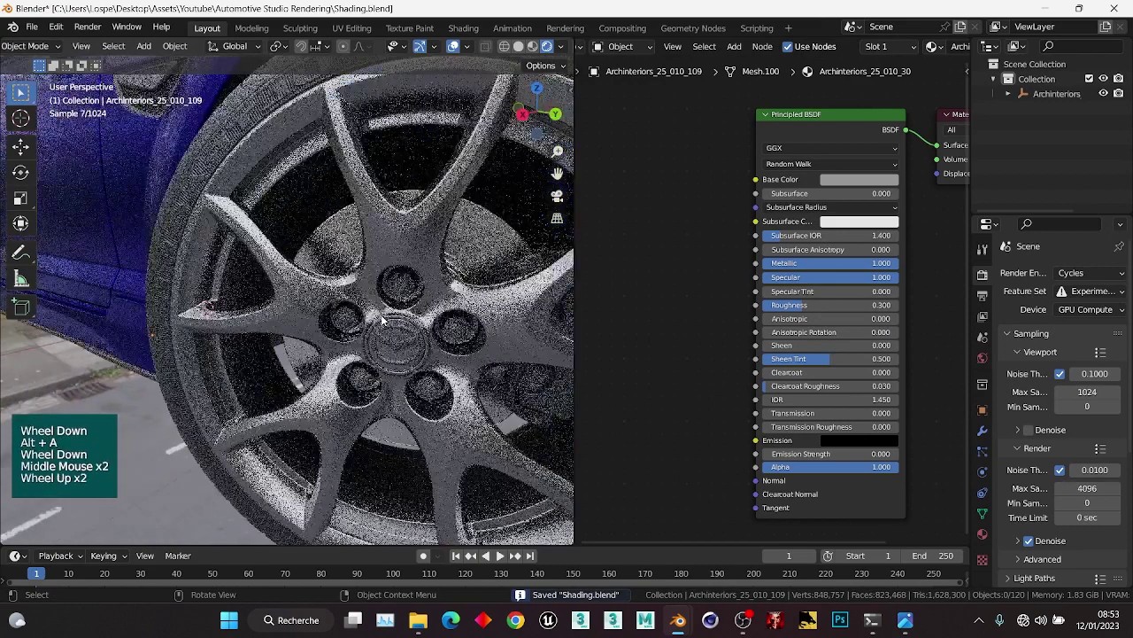
pyautogui.hotkey('ctrl', 's')
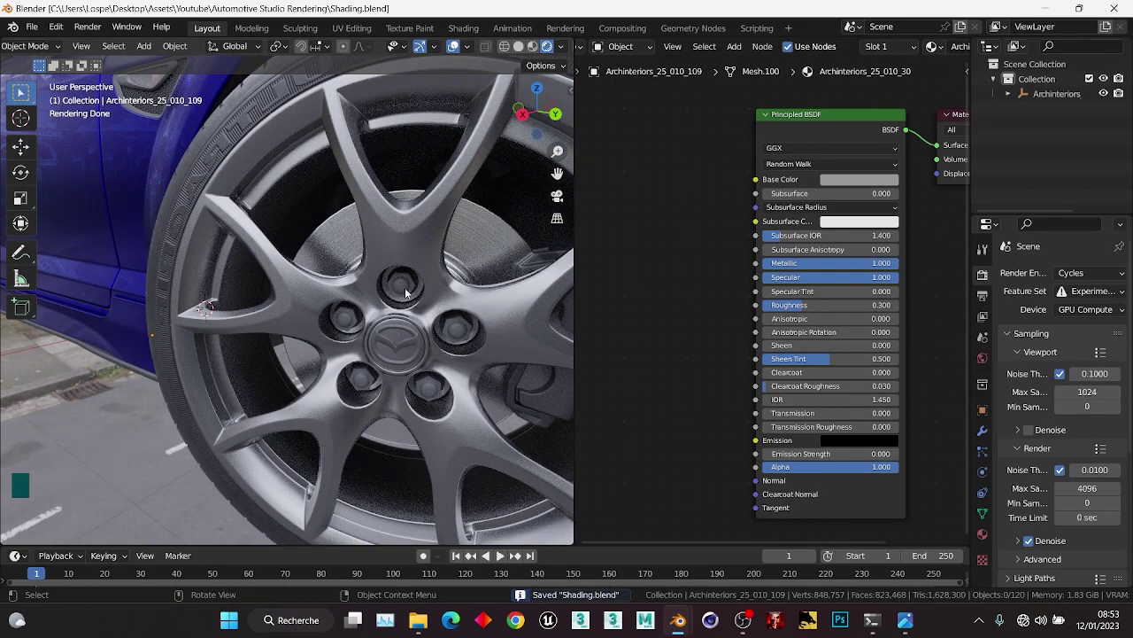
pyautogui.scroll(-2, 620, 283)
pyautogui.moveTo(611, 281); pyautogui.dragTo(677, 280, button='middle')
pyautogui.click(675, 278)
pyautogui.hotkey('ctrl', 'a')
pyautogui.write('ima')
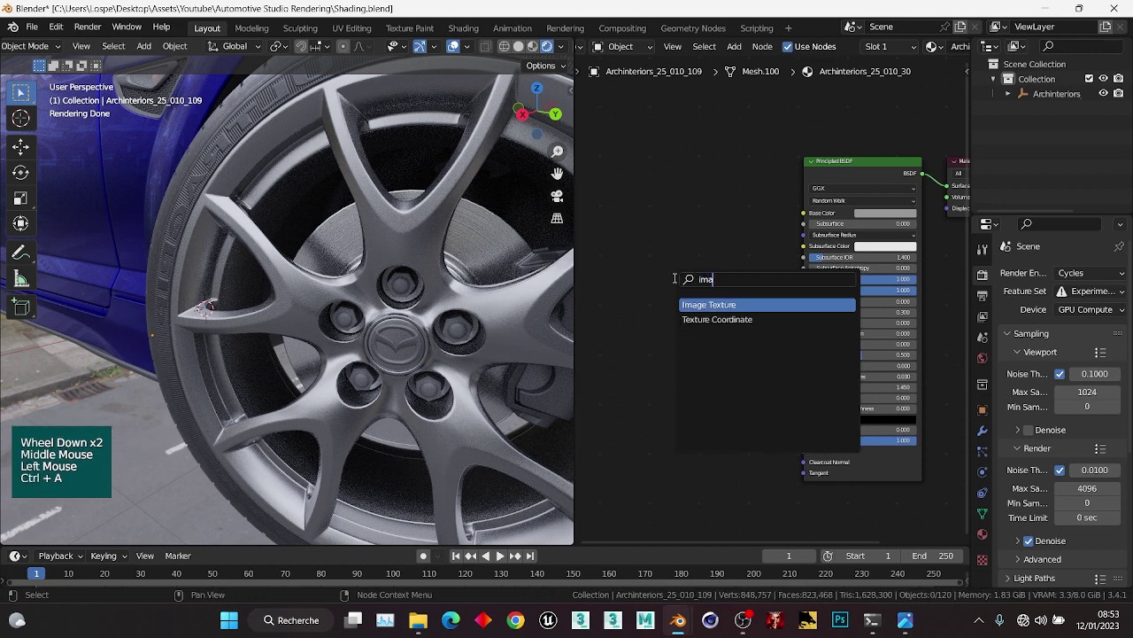
pyautogui.press('Return')
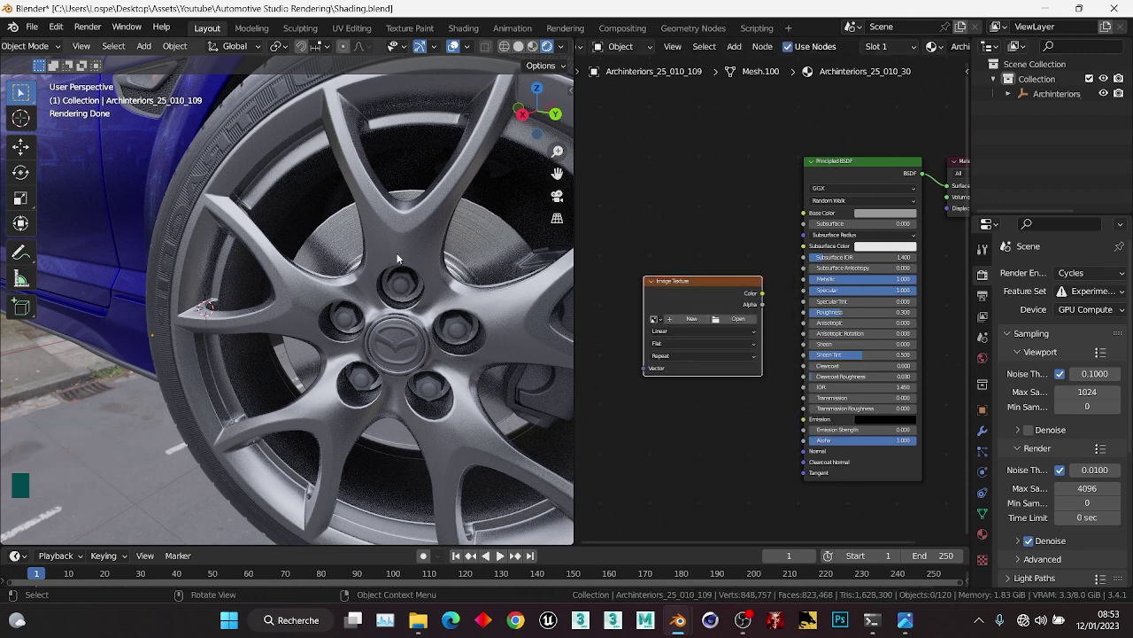
pyautogui.doubleClick(692, 315)
pyautogui.press('x')
pyautogui.hotkey('ctrl', 's')
# Select the wheel nuts and delete the Normal Map node from their material.
pyautogui.click(456, 326)
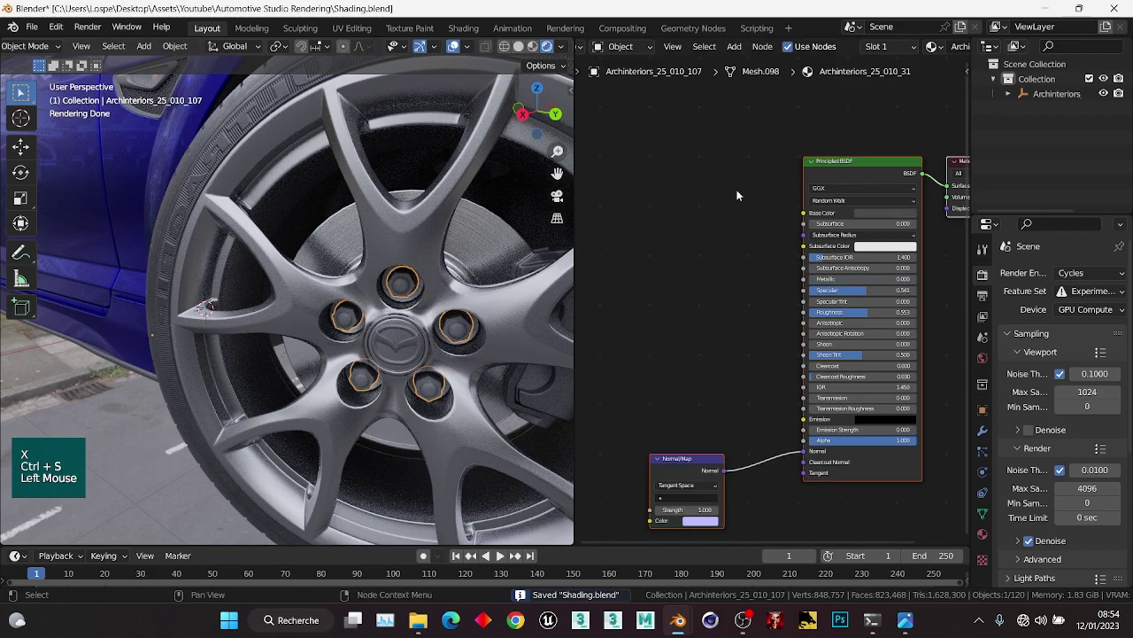
pyautogui.scroll(-1, 737, 190)
pyautogui.click(668, 472)
pyautogui.press('x')
pyautogui.scroll(2, 700, 232)
pyautogui.moveTo(757, 361); pyautogui.dragTo(764, 166, button='middle')
pyautogui.scroll(1, 700, 231)
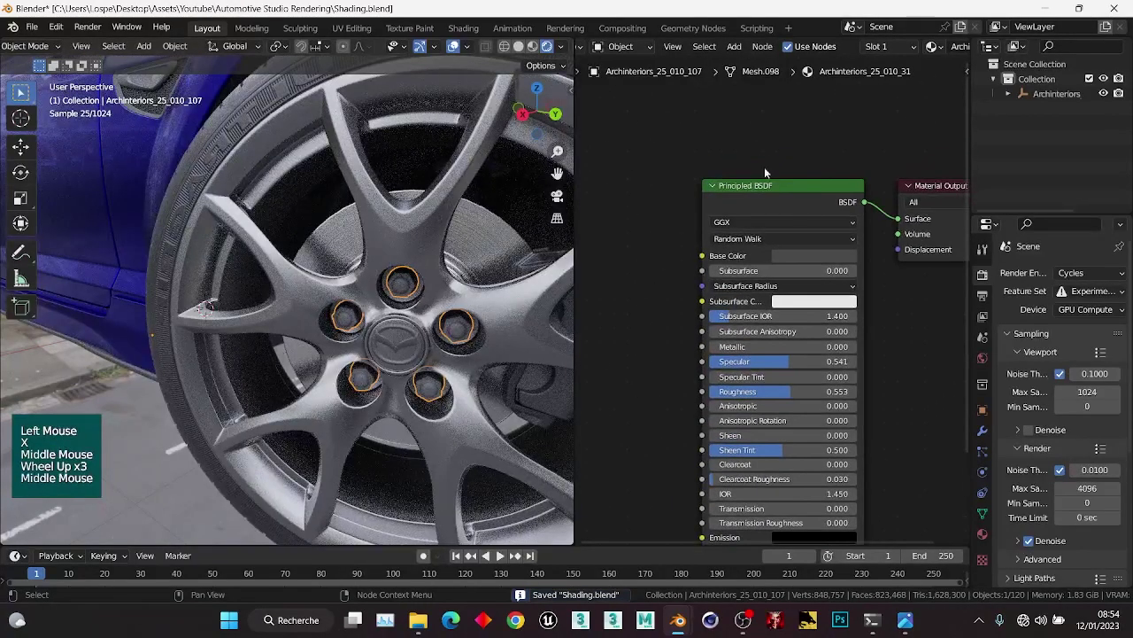
# Lighten the wheel nuts' Base Color to light grey and set their Roughness to 0.2.
pyautogui.click(813, 257)
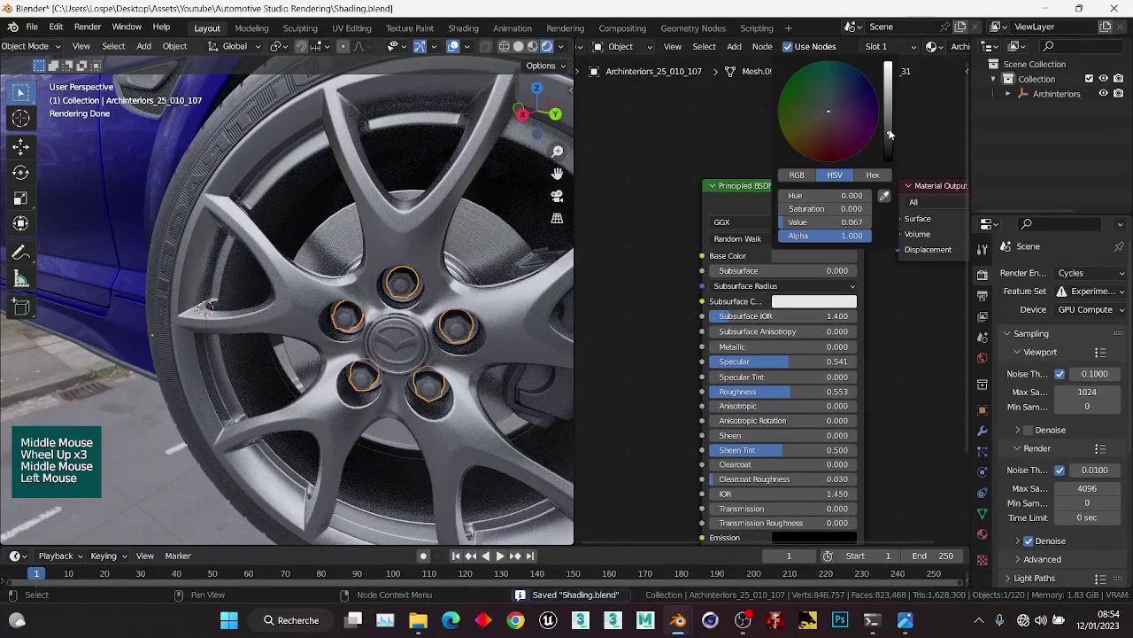
pyautogui.moveTo(891, 135); pyautogui.dragTo(889, 71)
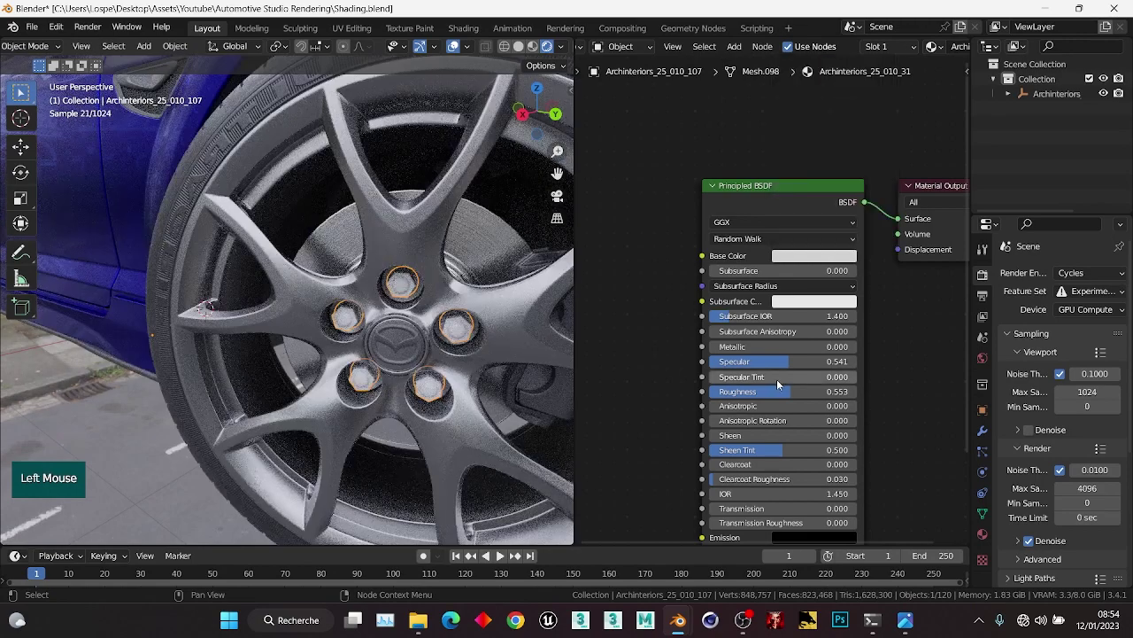
pyautogui.scroll(1, 778, 383)
pyautogui.click(748, 318)
pyautogui.write('0.')
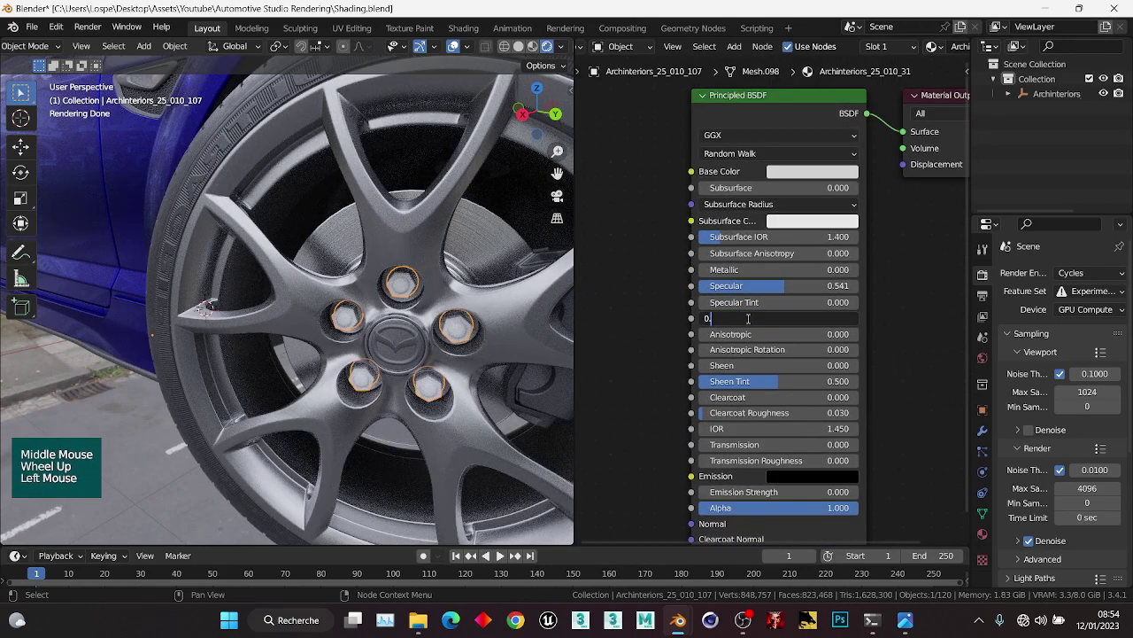
pyautogui.write('2')
pyautogui.press('Return')
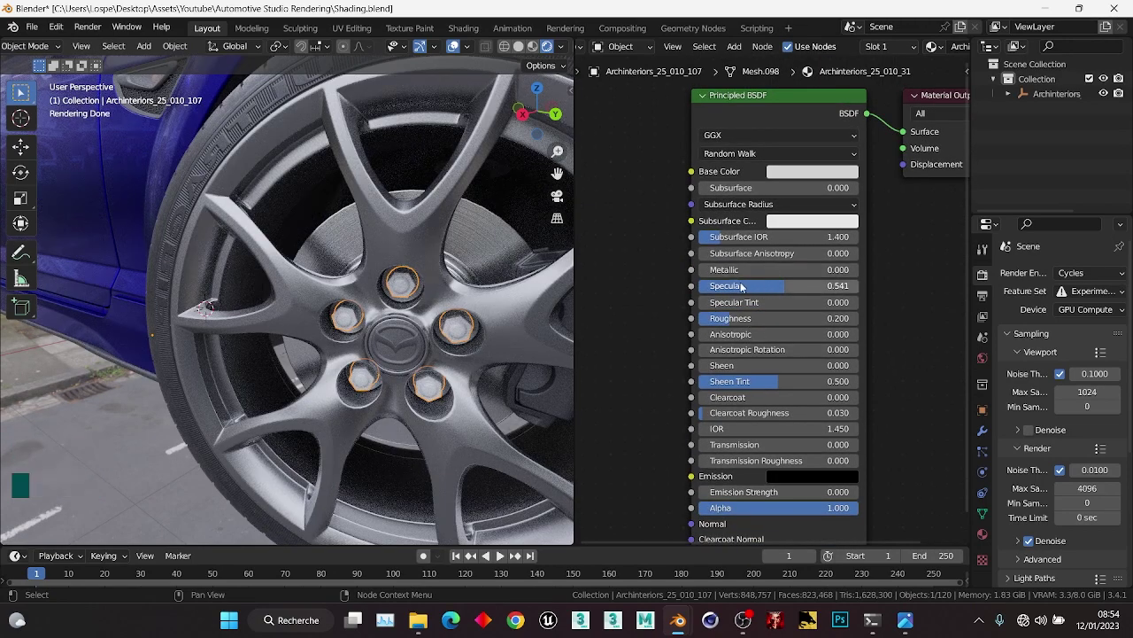
# Set the wheel nuts' Metallic to 1.0, brighten their Base Color to near white, and save the file.
pyautogui.moveTo(726, 270); pyautogui.dragTo(855, 269)
pyautogui.hotkey('alt', 'a')
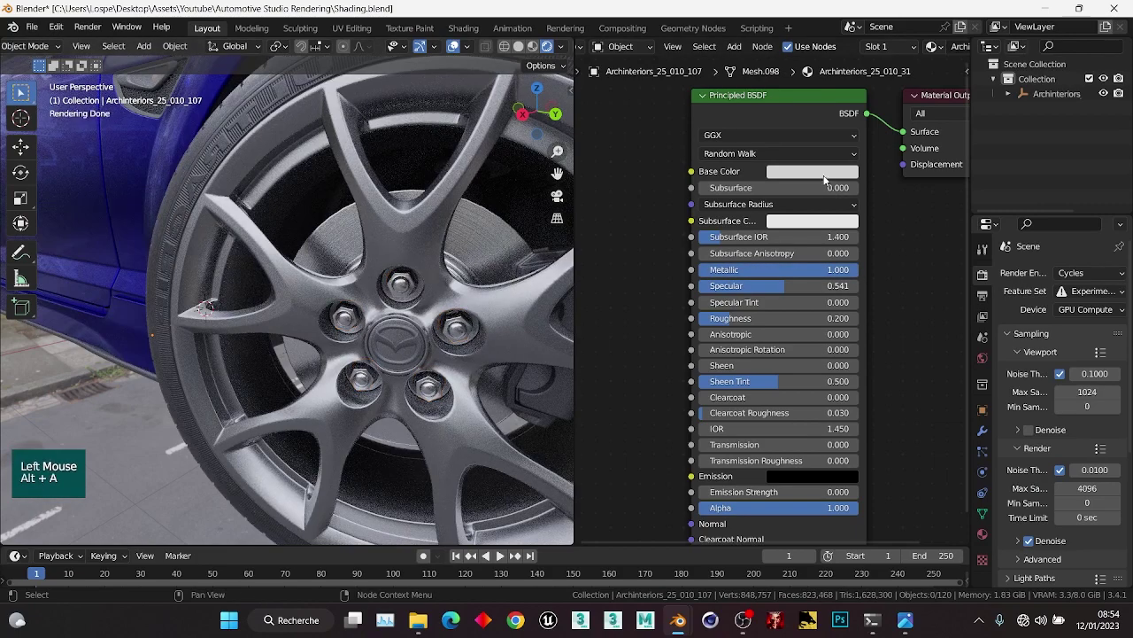
pyautogui.click(825, 175)
pyautogui.hotkey('alt', 'a')
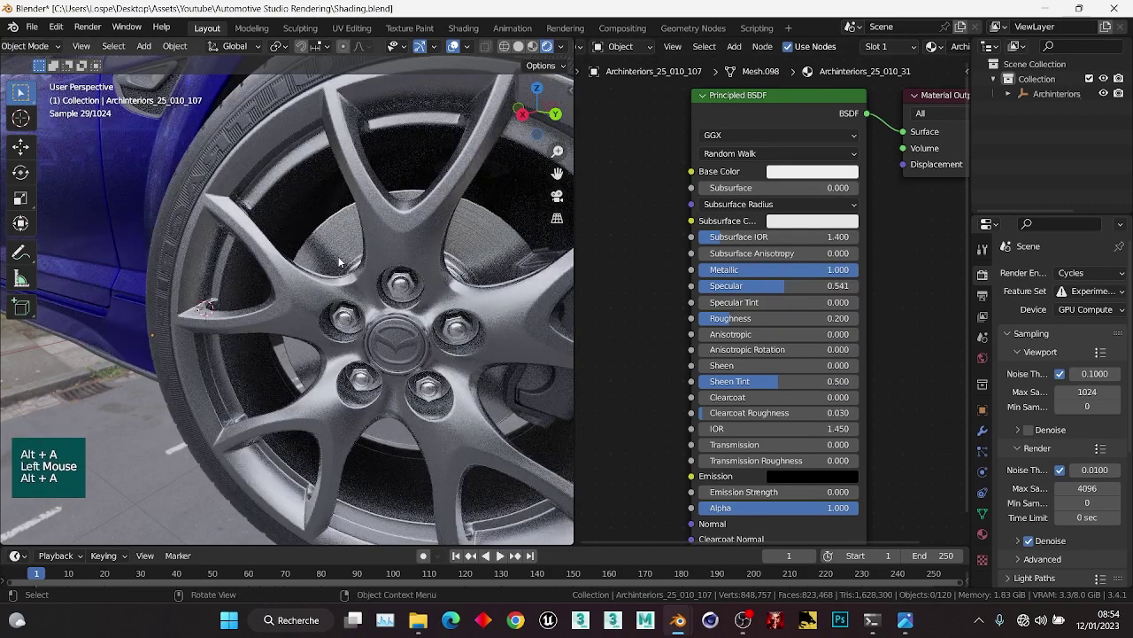
pyautogui.scroll(-3, 339, 262)
pyautogui.moveTo(340, 262); pyautogui.dragTo(381, 239, button='middle')
pyautogui.scroll(4, 381, 239)
pyautogui.hotkey('ctrl', 's')
# Select the brake caliper and delete the node feeding its Principled BSDF's Normal input.
pyautogui.click(402, 223)
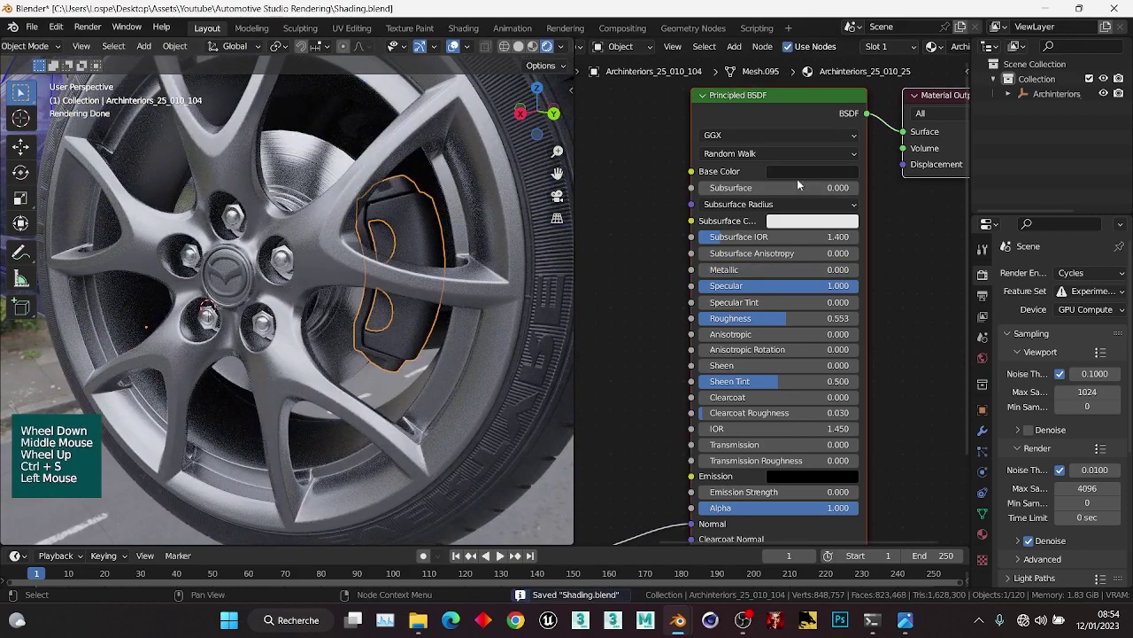
pyautogui.scroll(-2, 673, 399)
pyautogui.moveTo(673, 398); pyautogui.dragTo(823, 311, button='middle')
pyautogui.click(728, 404)
pyautogui.press('x')
pyautogui.scroll(3, 722, 262)
pyautogui.moveTo(797, 198); pyautogui.dragTo(666, 296, button='middle')
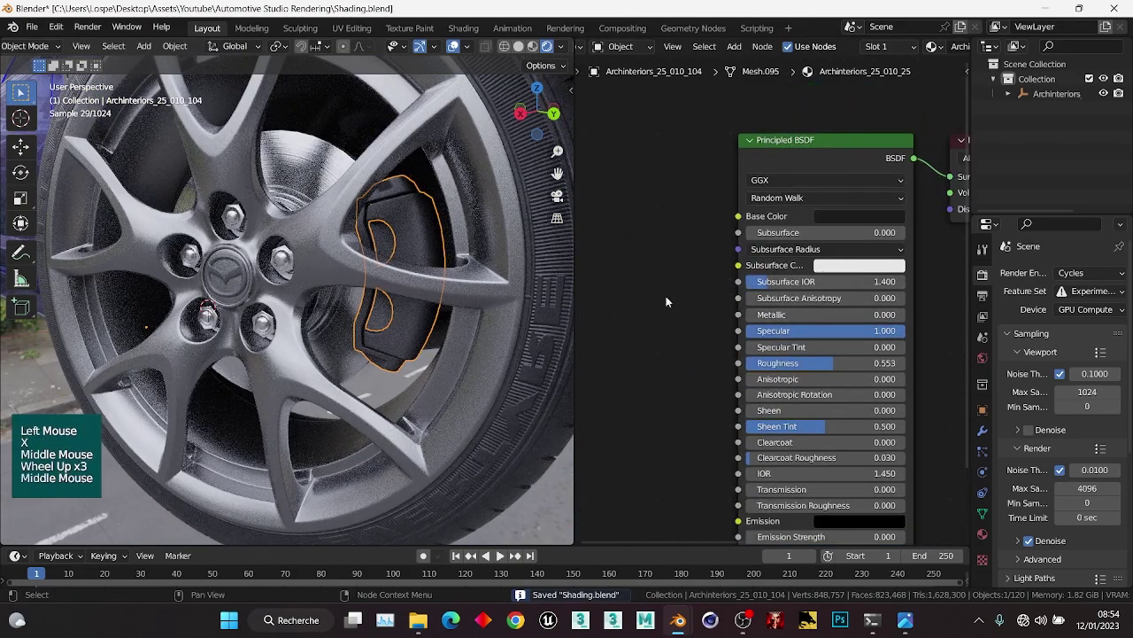
# Lighten the brake caliper's Base Color to mid grey, with Roughness 0.25 and Metallic 1.0.
pyautogui.click(872, 221)
pyautogui.moveTo(939, 314); pyautogui.dragTo(939, 274)
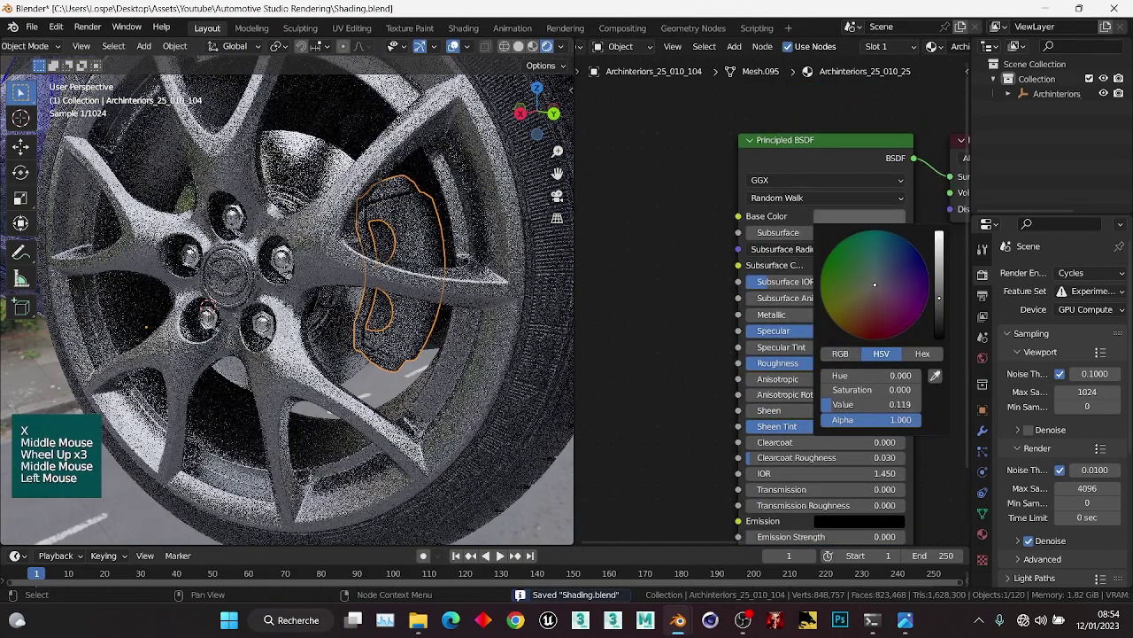
pyautogui.click(810, 364)
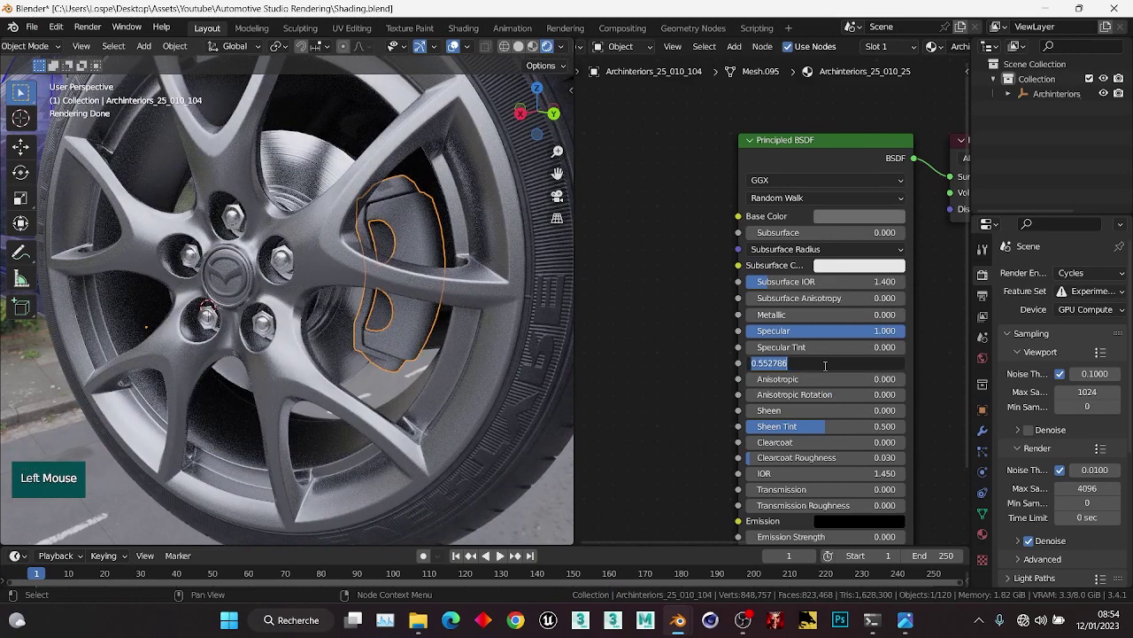
pyautogui.write('0.25')
pyautogui.press('Return')
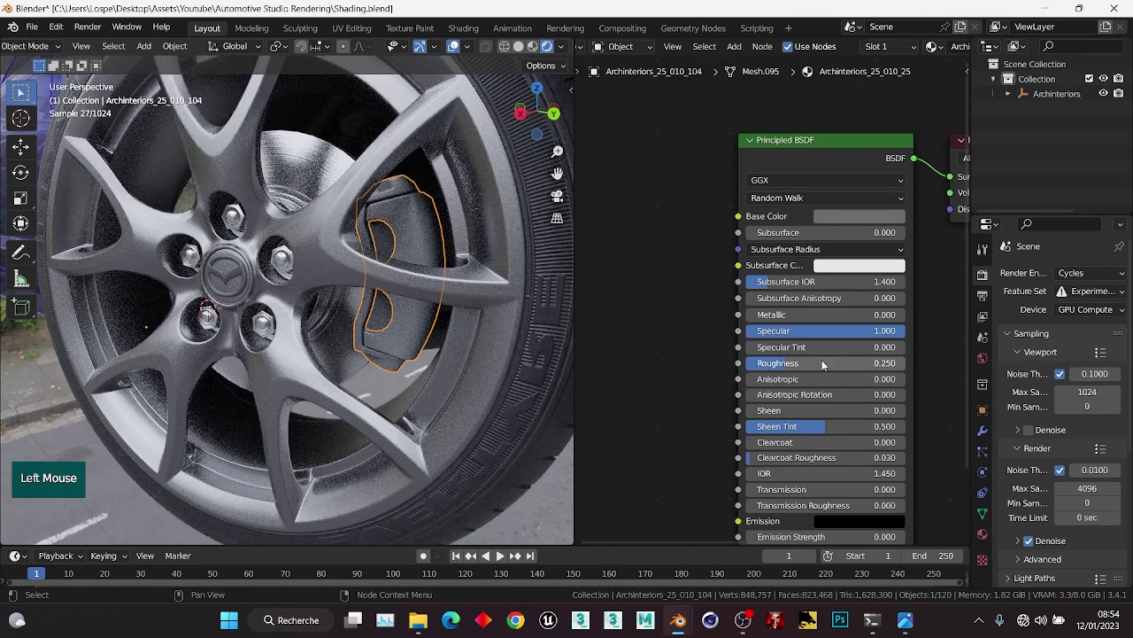
pyautogui.moveTo(781, 318); pyautogui.dragTo(907, 314)
pyautogui.hotkey('alt', 'a')
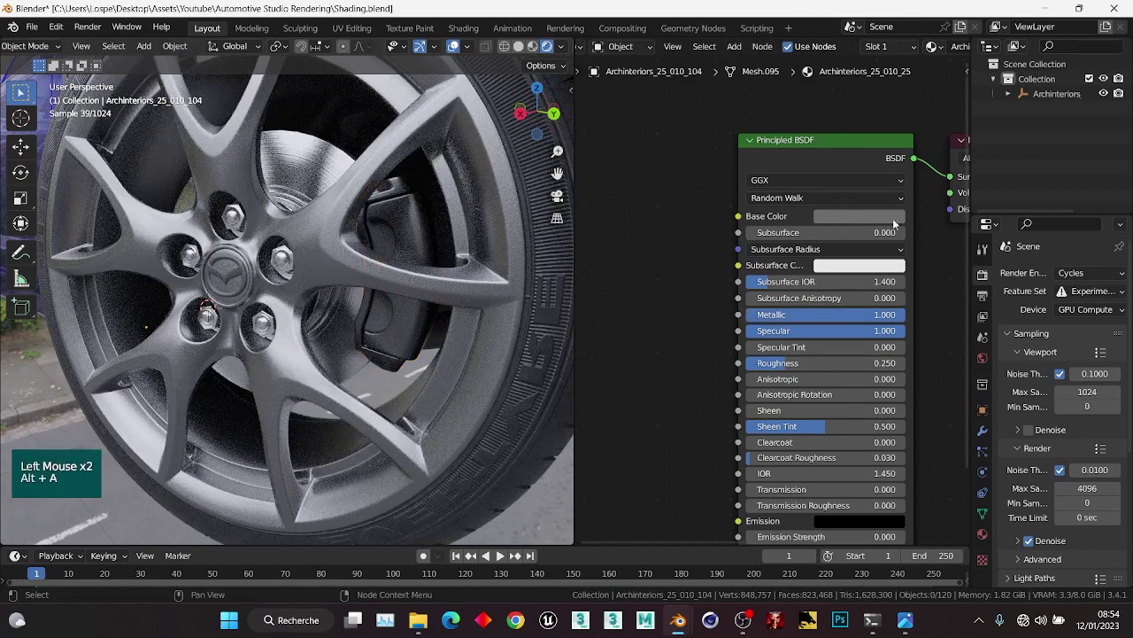
# Brighten the brake caliper's Base Color to light grey and save the file.
pyautogui.click(898, 223)
pyautogui.click(890, 218)
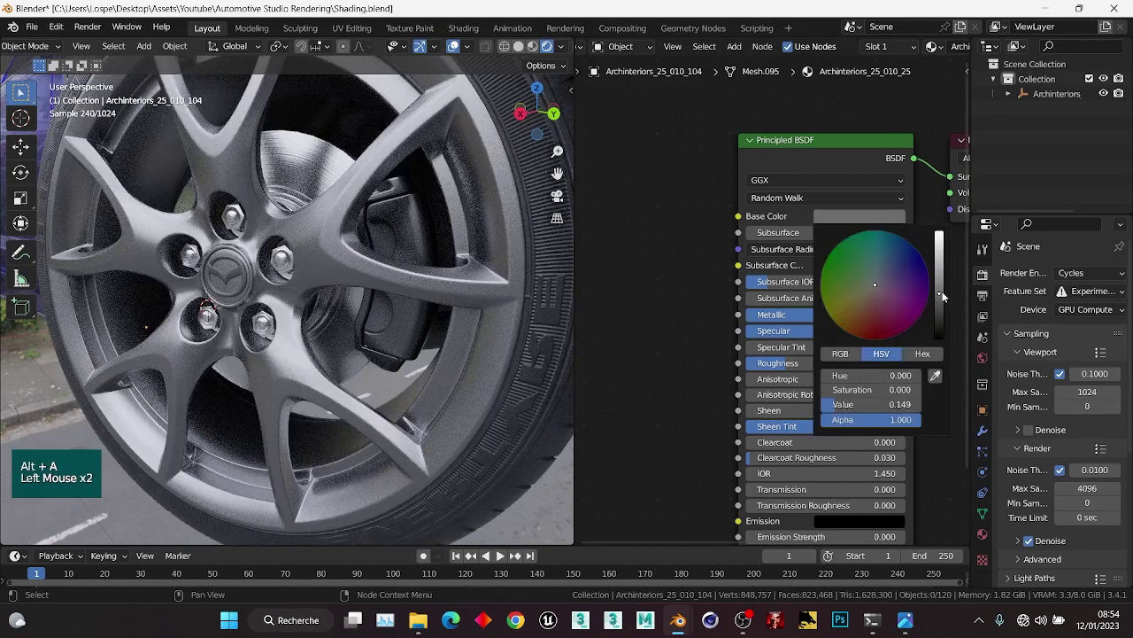
pyautogui.moveTo(940, 296); pyautogui.dragTo(940, 251)
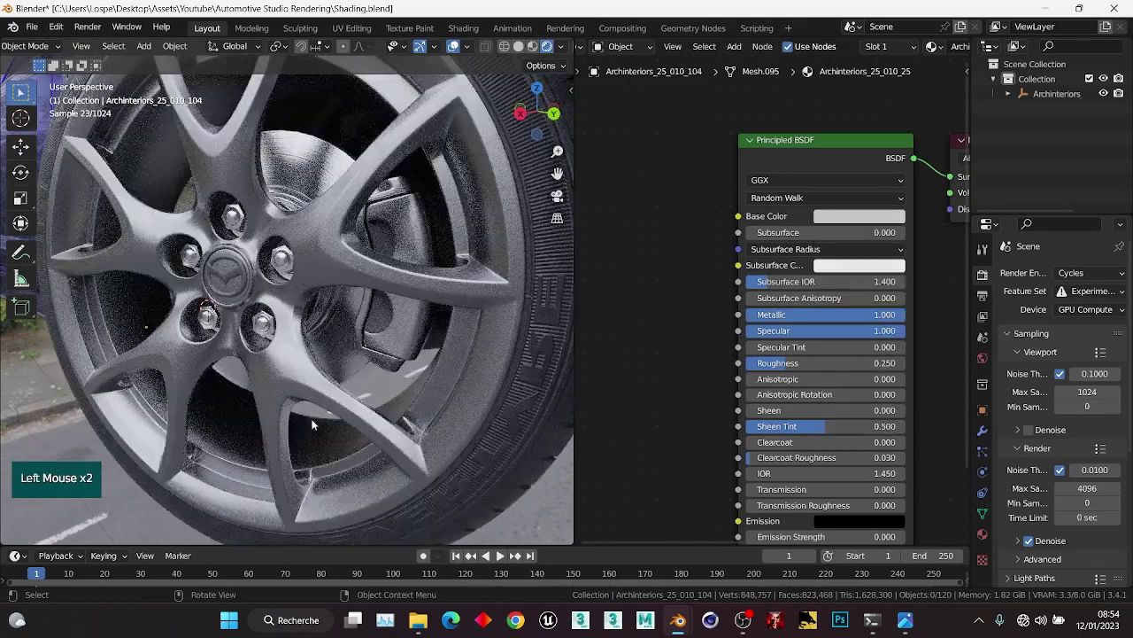
pyautogui.hotkey('alt', 'a')
pyautogui.scroll(-3, 295, 303)
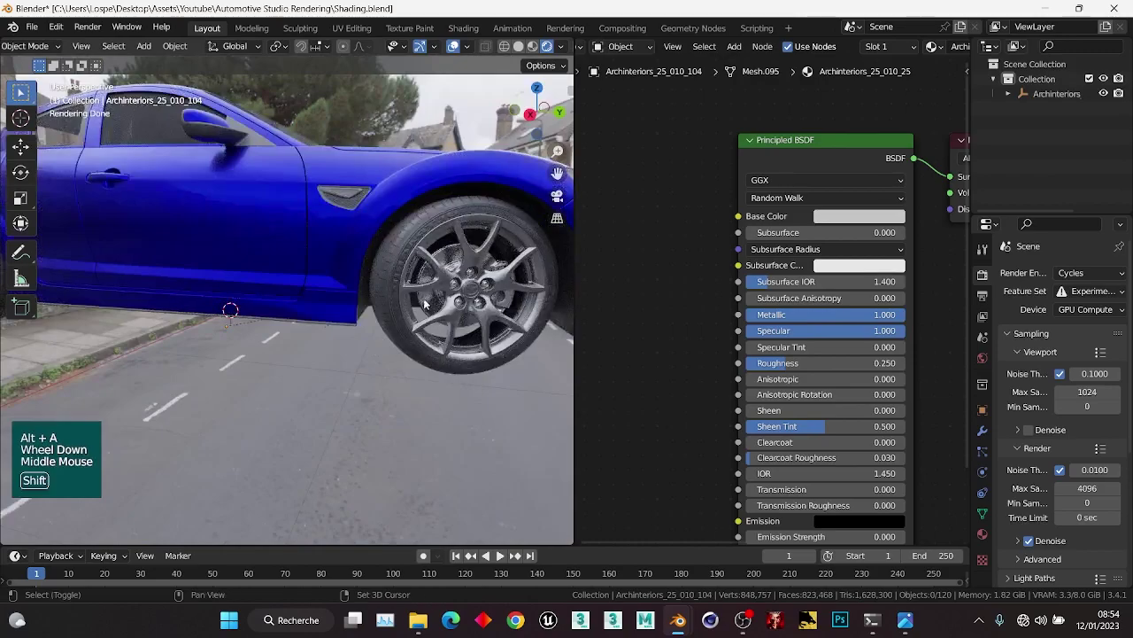
pyautogui.moveTo(423, 299)
pyautogui.keyDown('shift'); pyautogui.mouseDown(button='middle')
pyautogui.moveTo(381, 319)
pyautogui.moveTo(401, 346)
pyautogui.moveTo(449, 316)
pyautogui.mouseUp(button='middle'); pyautogui.keyUp('shift')
pyautogui.hotkey('ctrl', 's')
# Select the headlight glass and delete its Normal Map and Principled BSDF nodes.
pyautogui.scroll(2, 394, 332)
pyautogui.click(369, 319)
pyautogui.scroll(-3, 744, 236)
pyautogui.moveTo(606, 402); pyautogui.dragTo(627, 379, button='middle')
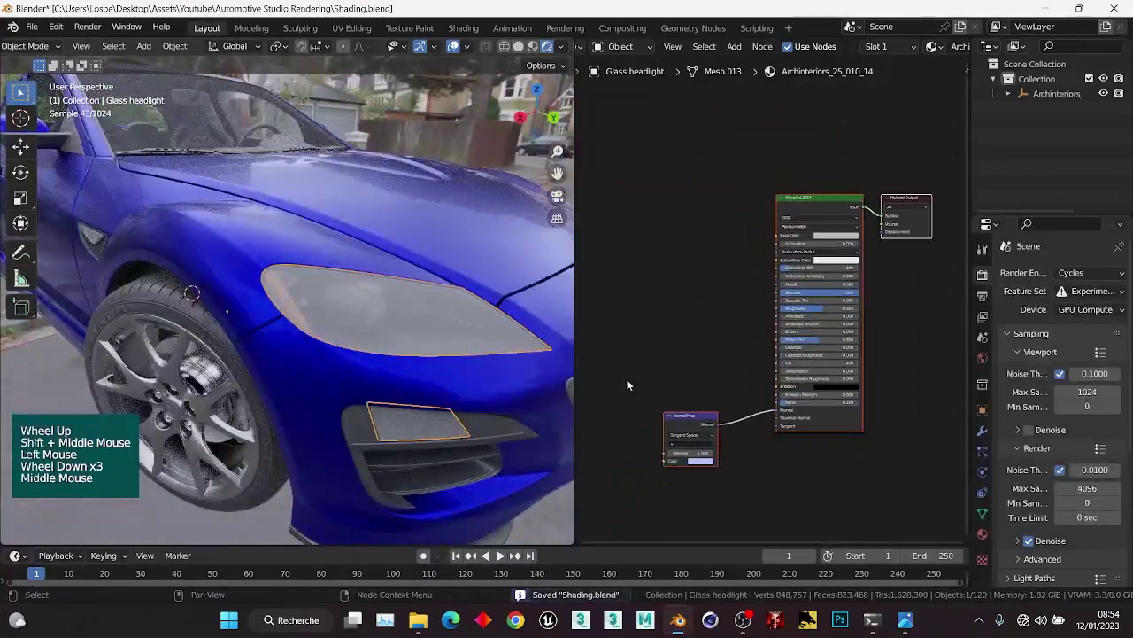
pyautogui.moveTo(632, 367); pyautogui.dragTo(776, 496)
pyautogui.press('x')
pyautogui.click(819, 198)
pyautogui.press('x')
# Add a Glass BSDF to the headlight glass material and connect it to the Material Output's Surface.
pyautogui.click(747, 241)
pyautogui.hotkey('ctrl', 'a')
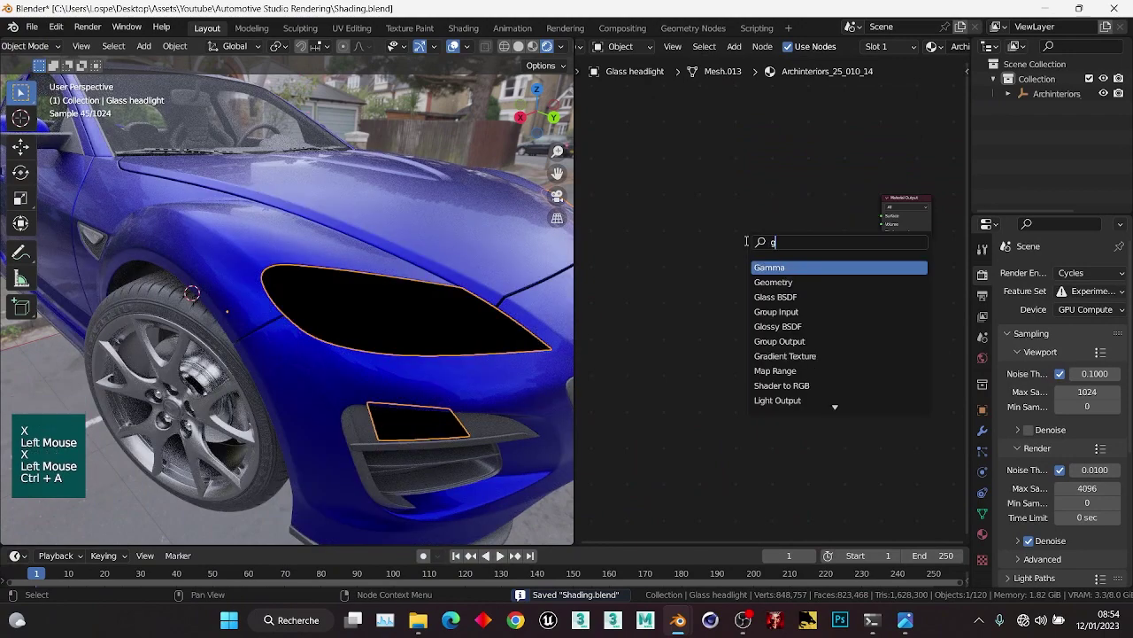
pyautogui.press('Return')
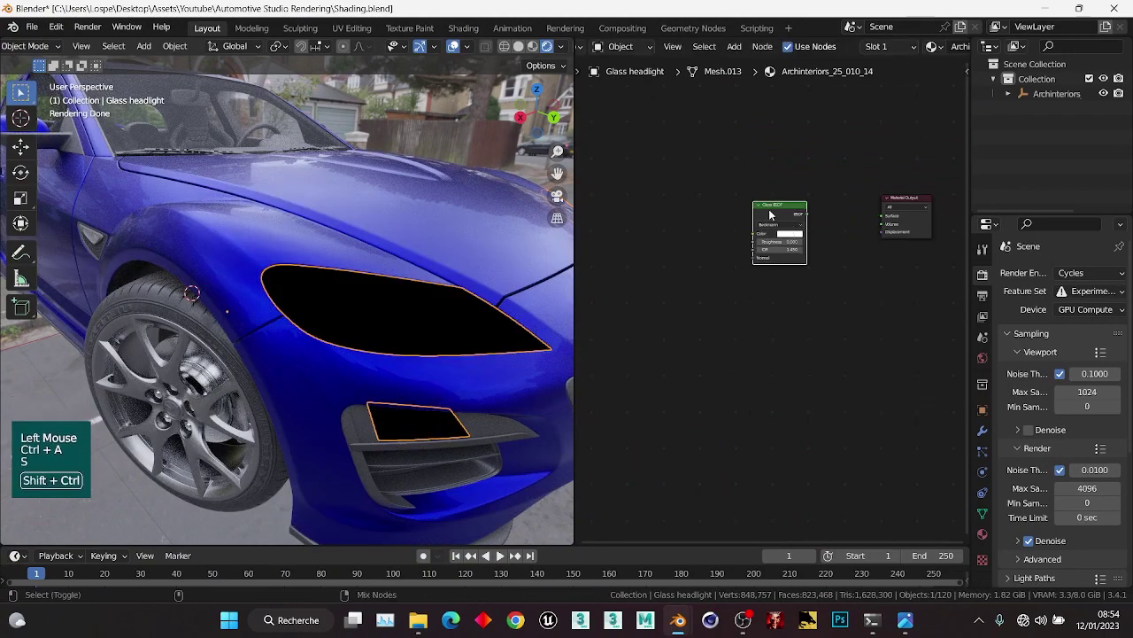
pyautogui.keyDown('ctrl'); pyautogui.keyDown('shift'); pyautogui.click(780, 232); pyautogui.keyUp('shift'); pyautogui.keyUp('ctrl')
pyautogui.hotkey('alt', 'a')
# Select the windshield and delete the shader nodes feeding its Material Output.
pyautogui.moveTo(399, 349); pyautogui.dragTo(310, 372, button='middle')
pyautogui.click(265, 274)
pyautogui.moveTo(650, 344); pyautogui.dragTo(854, 494)
pyautogui.press('x')
# Add a Glass BSDF to the windshield material and connect it to the Material Output's Surface.
pyautogui.click(763, 269)
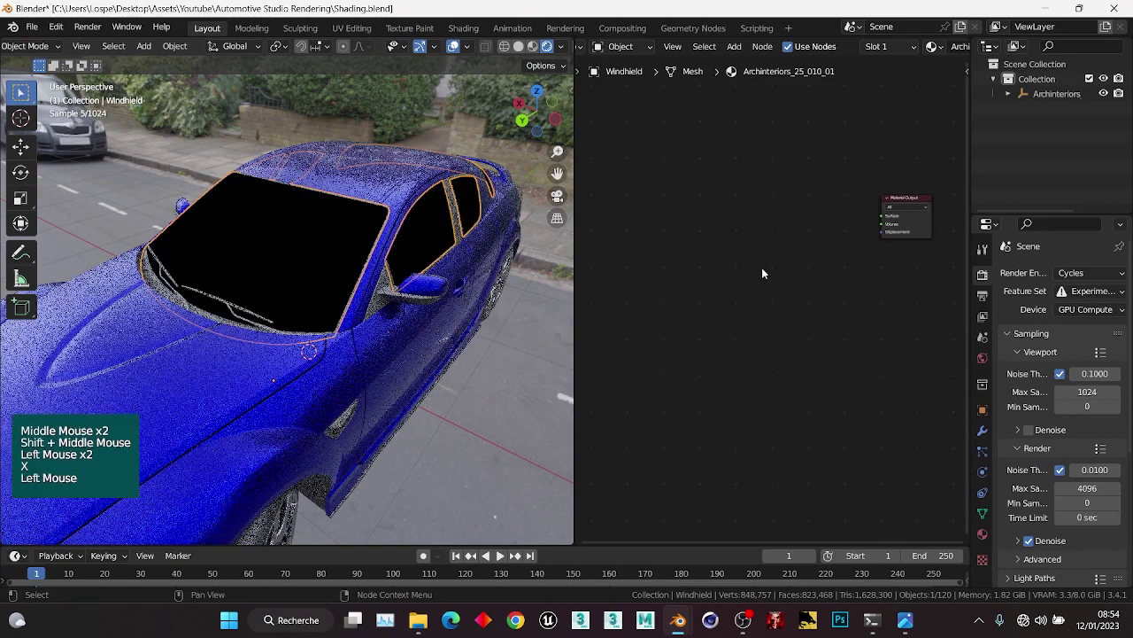
pyautogui.hotkey('ctrl', 'a')
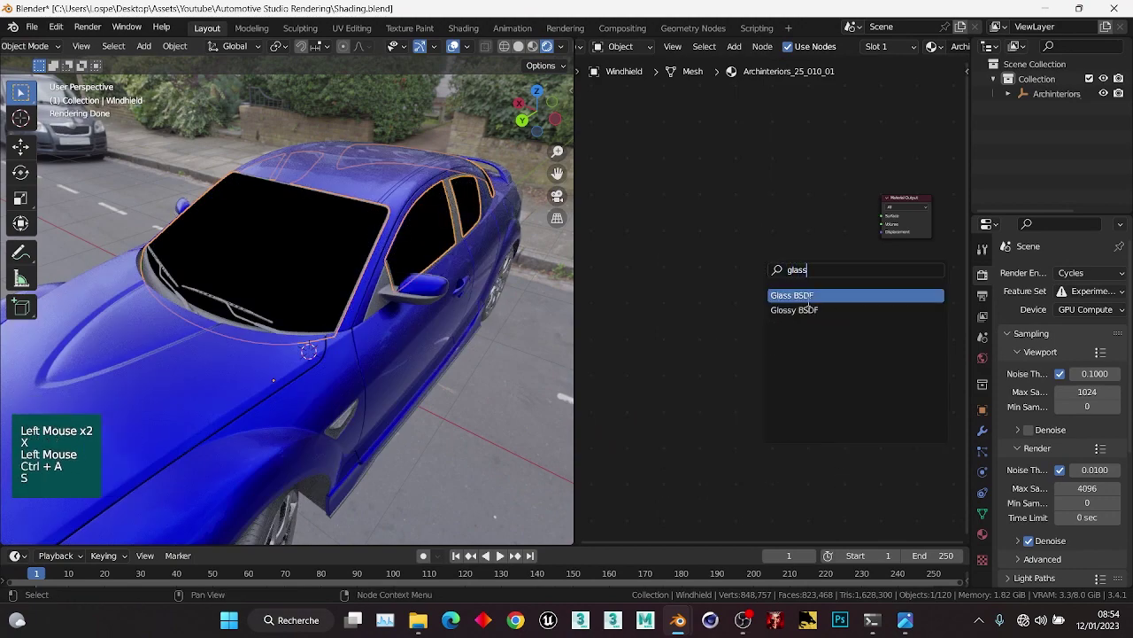
pyautogui.click(809, 298)
pyautogui.click(824, 240)
pyautogui.keyDown('ctrl'); pyautogui.keyDown('shift'); pyautogui.click(809, 203); pyautogui.keyUp('shift'); pyautogui.keyUp('ctrl')
pyautogui.hotkey('alt', 'a')
# Inspect the window glass around the car's side and rear, and save the file.
pyautogui.scroll(-1, 357, 290)
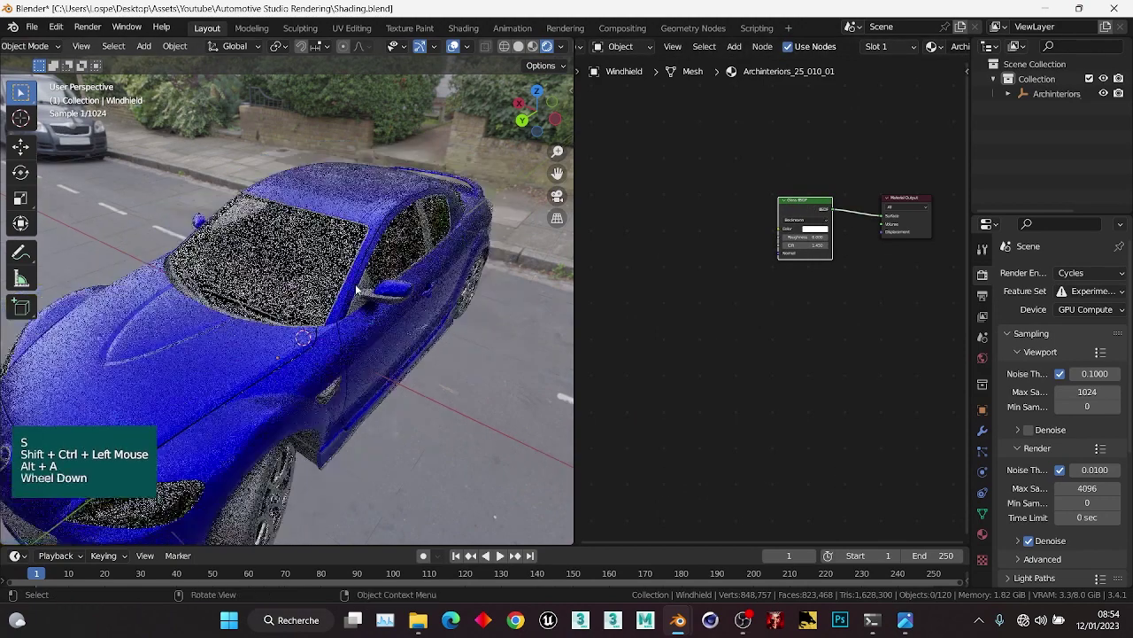
pyautogui.scroll(1, 430, 292)
pyautogui.moveTo(356, 290)
pyautogui.mouseDown(button='middle')
pyautogui.moveTo(430, 293)
pyautogui.moveTo(363, 294)
pyautogui.mouseUp(button='middle')
pyautogui.moveTo(364, 294); pyautogui.dragTo(313, 301, button='middle')
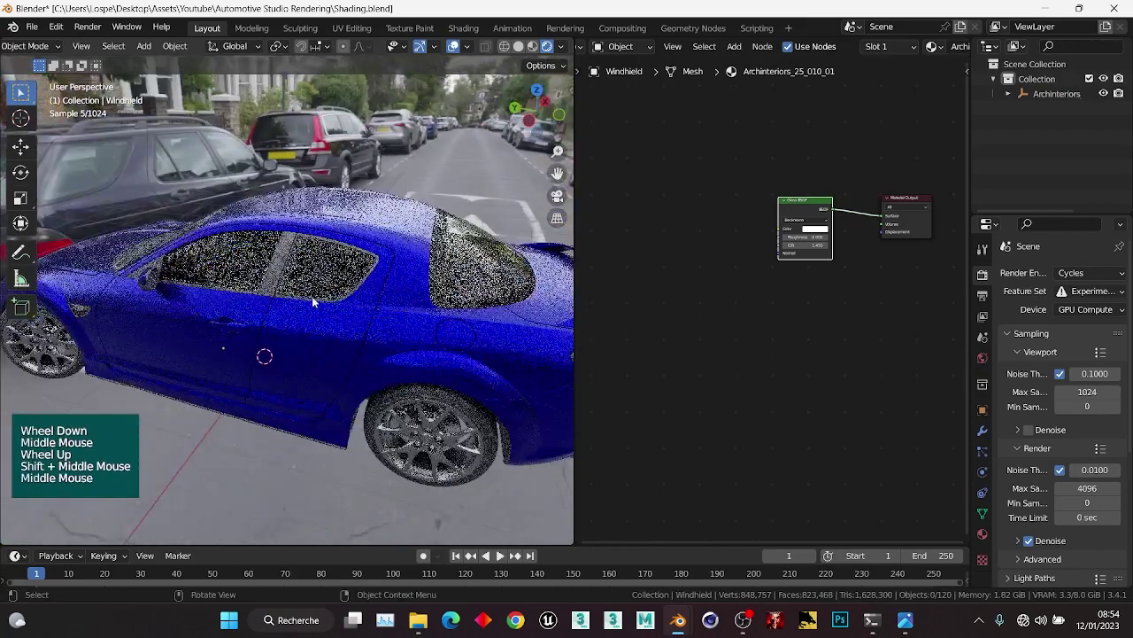
pyautogui.scroll(1, 311, 299)
pyautogui.keyDown('shift'); pyautogui.moveTo(483, 328); pyautogui.dragTo(311, 269, button='middle'); pyautogui.keyUp('shift')
pyautogui.scroll(1, 313, 271)
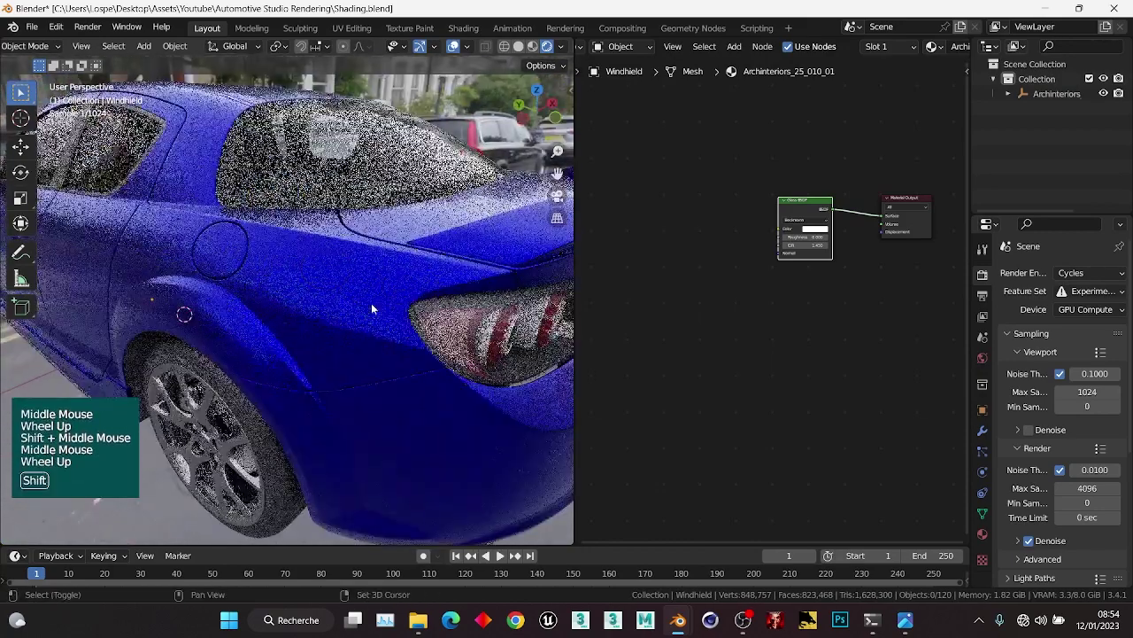
pyautogui.keyDown('shift'); pyautogui.moveTo(531, 352); pyautogui.dragTo(443, 313, button='middle'); pyautogui.keyUp('shift')
pyautogui.hotkey('ctrl', 's')
# Select the tail light's outer cover and delete its Principled BSDF and Normal Map nodes.
pyautogui.click(350, 254)
pyautogui.scroll(-2, 673, 311)
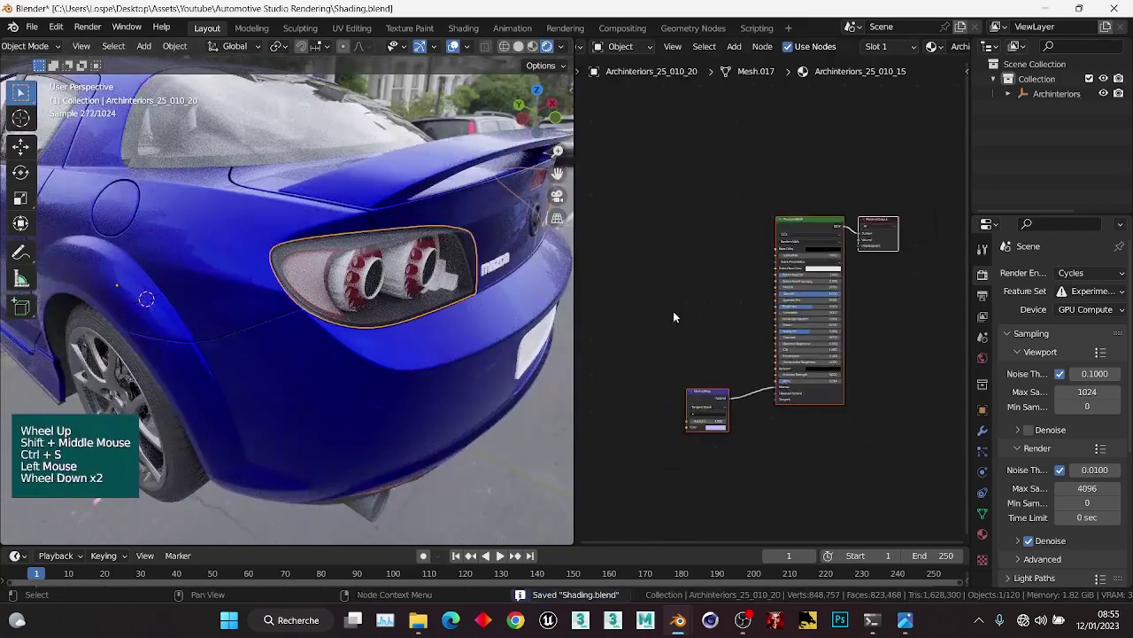
pyautogui.moveTo(673, 311); pyautogui.dragTo(709, 266, button='middle')
pyautogui.scroll(1, 708, 266)
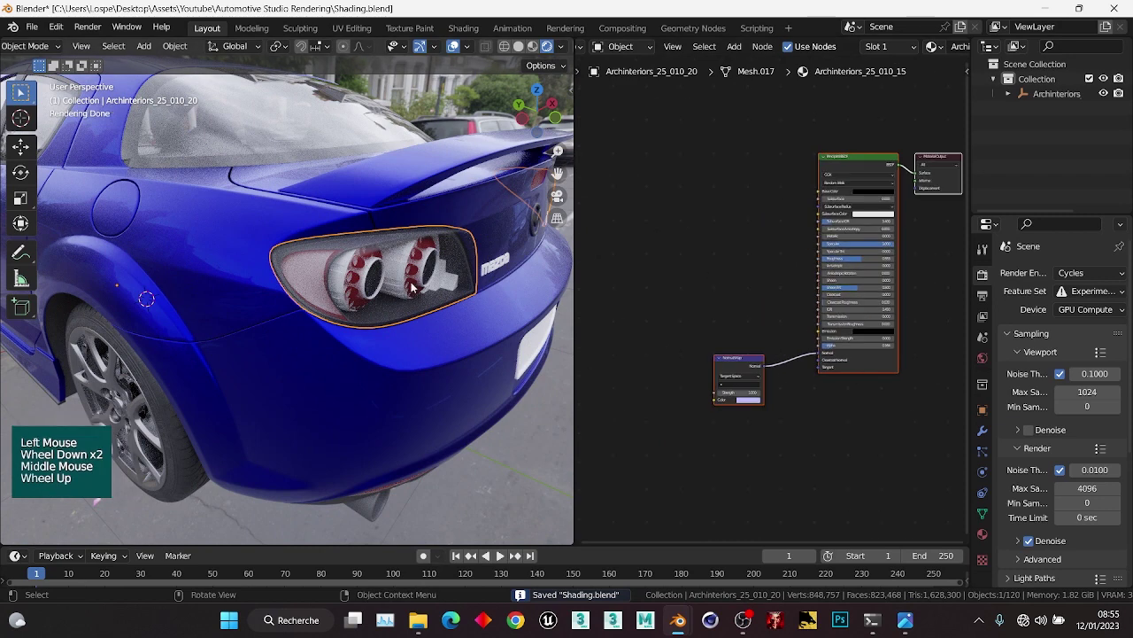
pyautogui.scroll(2, 712, 327)
pyautogui.moveTo(667, 434); pyautogui.dragTo(856, 302)
pyautogui.press('x')
# Add a Glass BSDF to the tail light cover's material and connect it to the Material Output's Surface.
pyautogui.moveTo(796, 292); pyautogui.dragTo(751, 276, button='middle')
pyautogui.scroll(1, 752, 275)
pyautogui.hotkey('ctrl', 'a')
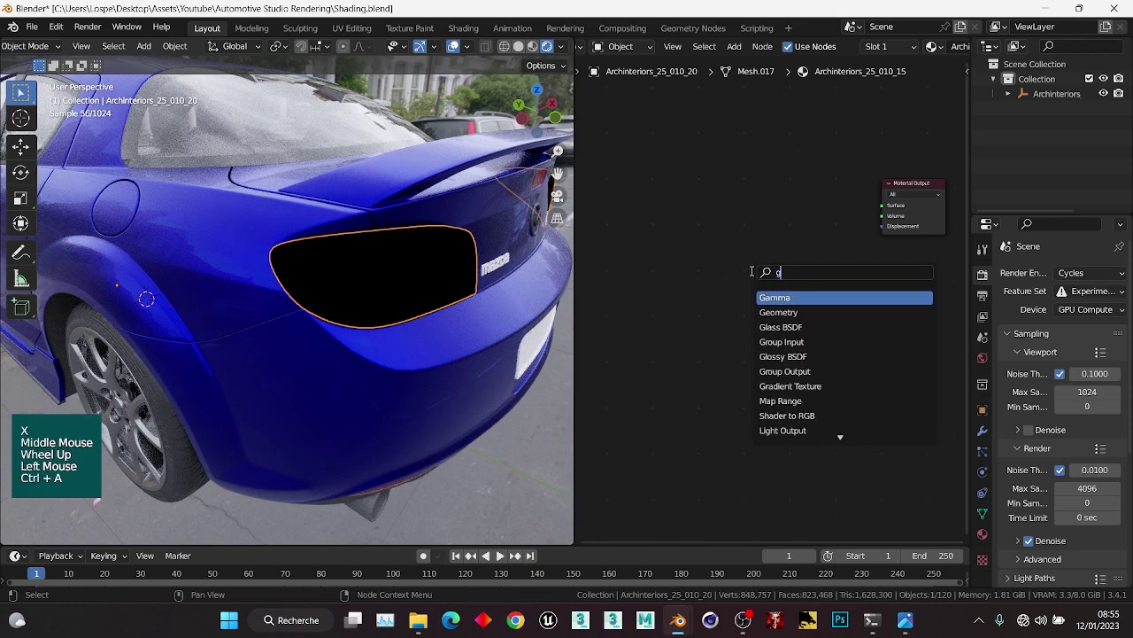
pyautogui.write('glass')
pyautogui.press('Return')
pyautogui.click(806, 178)
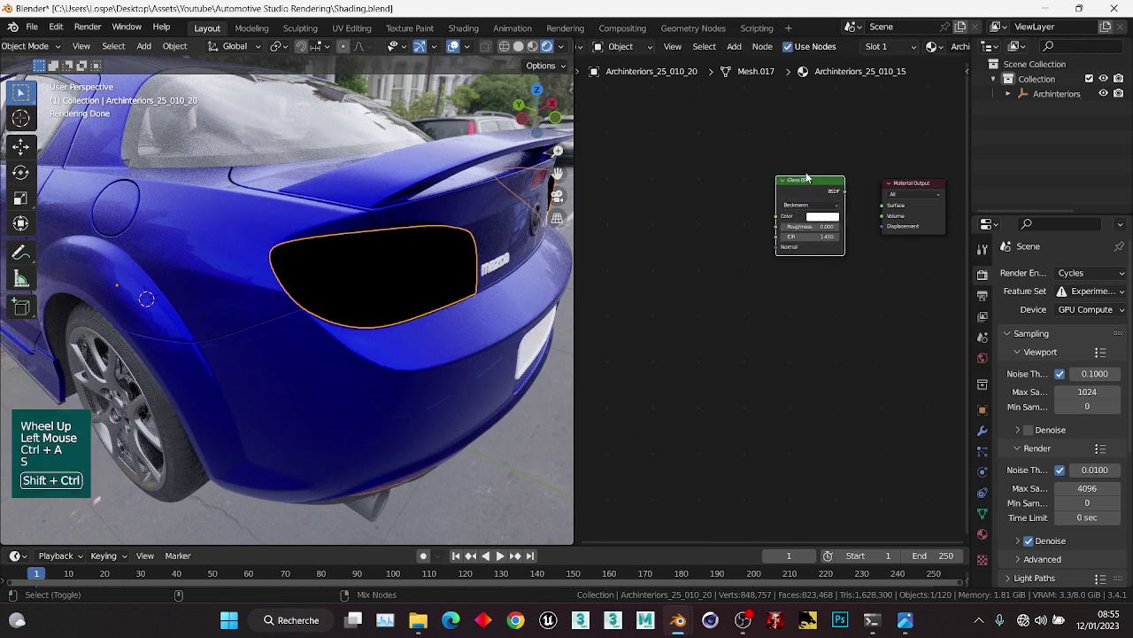
# Tint the tail light cover's Glass BSDF Color light red and save the file.
pyautogui.scroll(2, 770, 190)
pyautogui.scroll(1, 769, 190)
pyautogui.moveTo(788, 248); pyautogui.dragTo(770, 195, button='middle')
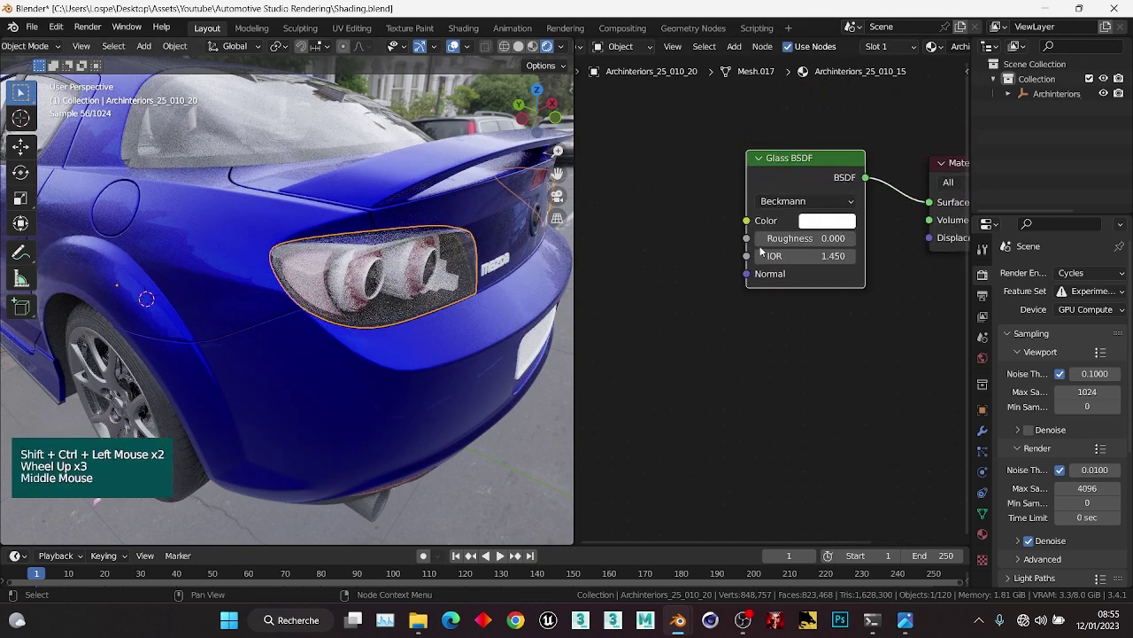
pyautogui.scroll(1, 823, 224)
pyautogui.click(822, 219)
pyautogui.moveTo(875, 295)
pyautogui.mouseDown()
pyautogui.moveTo(876, 320)
pyautogui.moveTo(874, 309)
pyautogui.mouseUp()
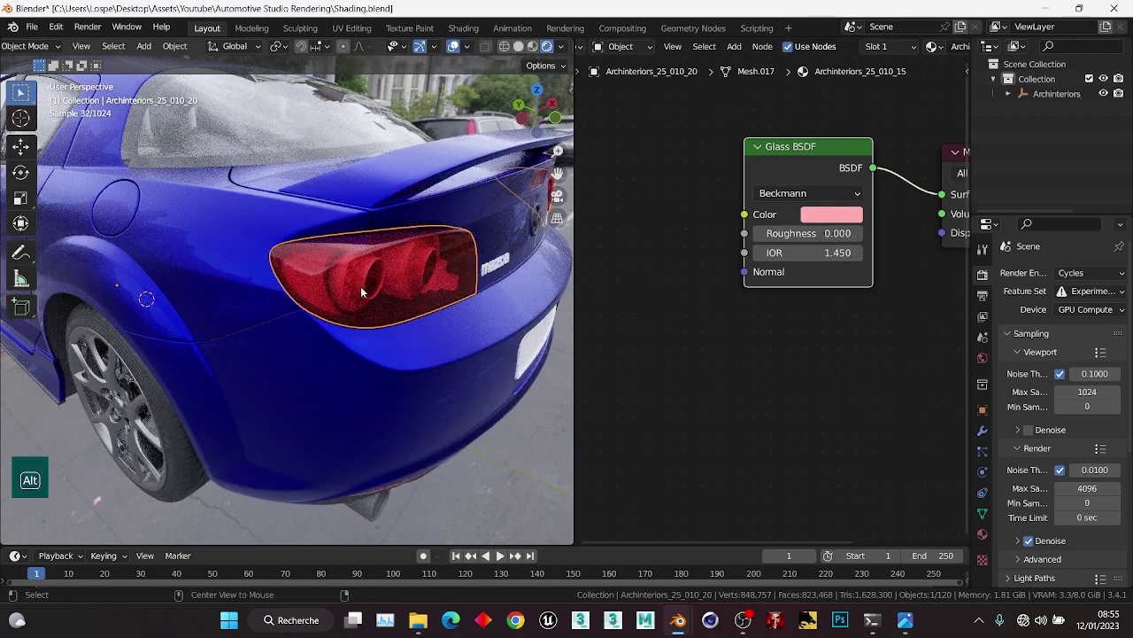
pyautogui.hotkey('alt', 'a')
pyautogui.scroll(-1, 361, 292)
pyautogui.moveTo(362, 293); pyautogui.dragTo(304, 187, button='middle')
pyautogui.scroll(2, 253, 246)
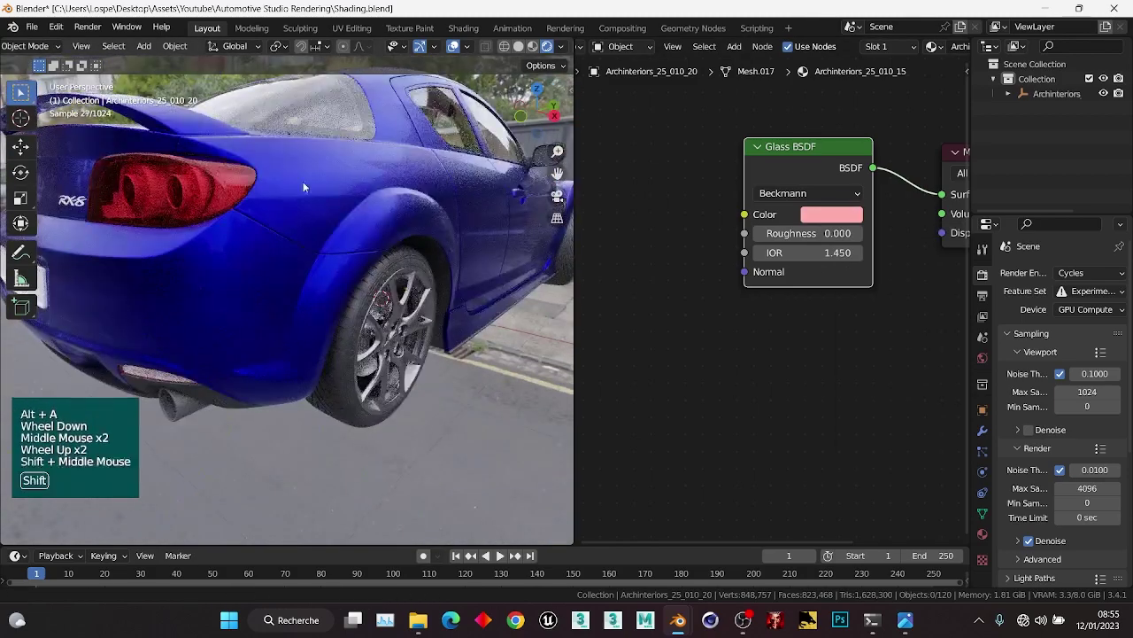
pyautogui.hotkey('ctrl', 's')
# Hide the tail light's red glass cover to expose the parts inside.
pyautogui.scroll(-1, 291, 237)
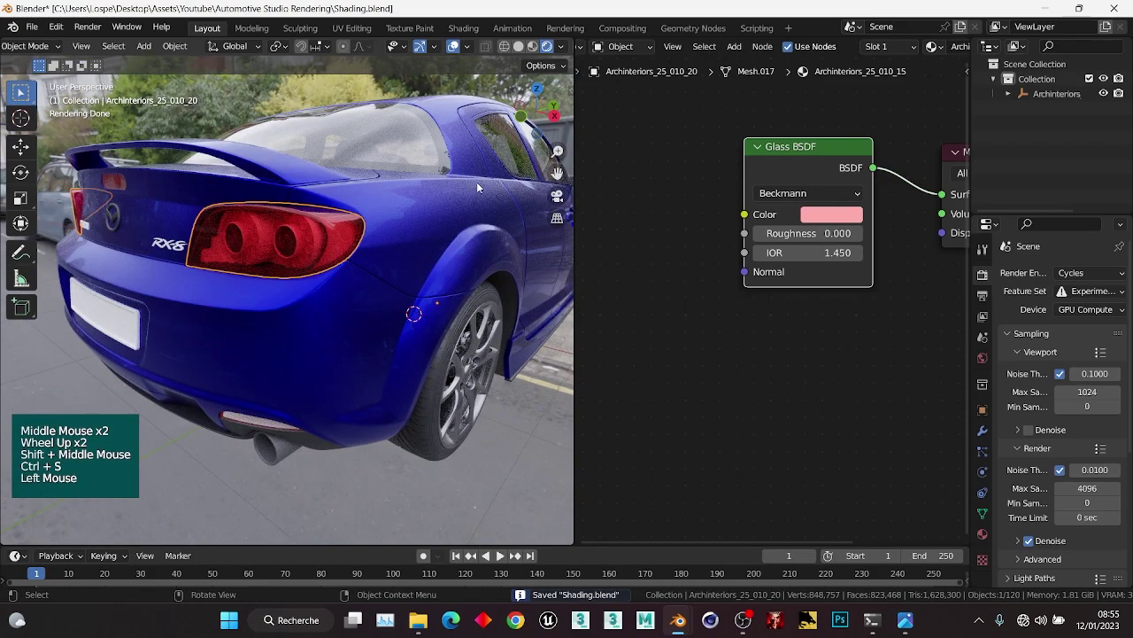
pyautogui.moveTo(291, 237); pyautogui.dragTo(345, 213, button='middle')
pyautogui.scroll(3, 349, 224)
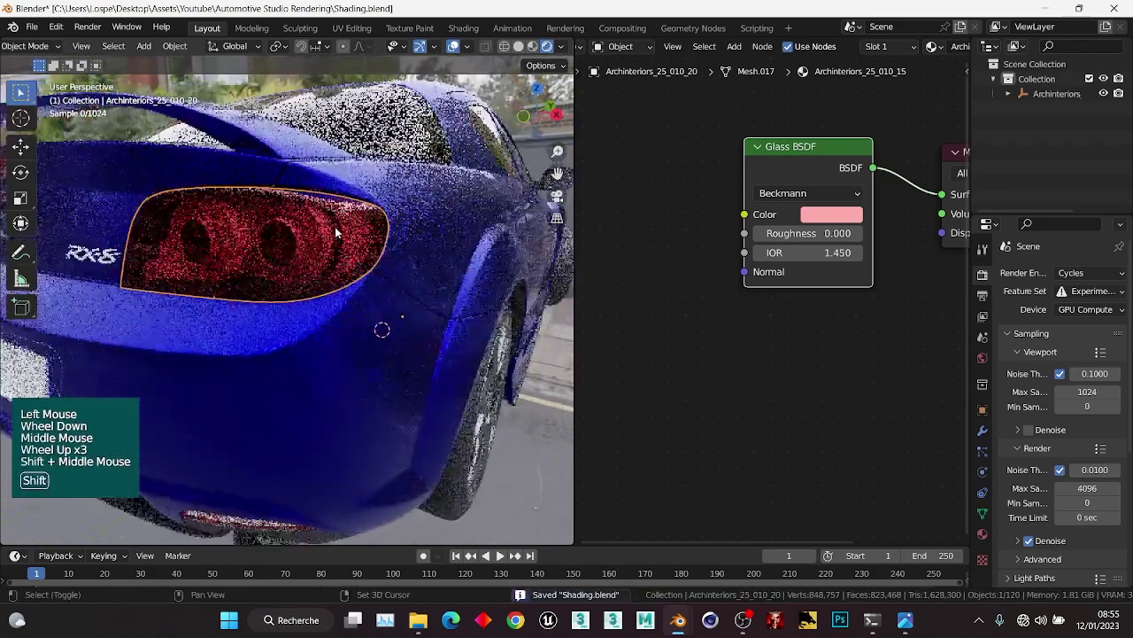
pyautogui.press('h')
# Select the turn signal lens at the tail light's outer edge and delete the nodes feeding its Material Output.
pyautogui.click(354, 238)
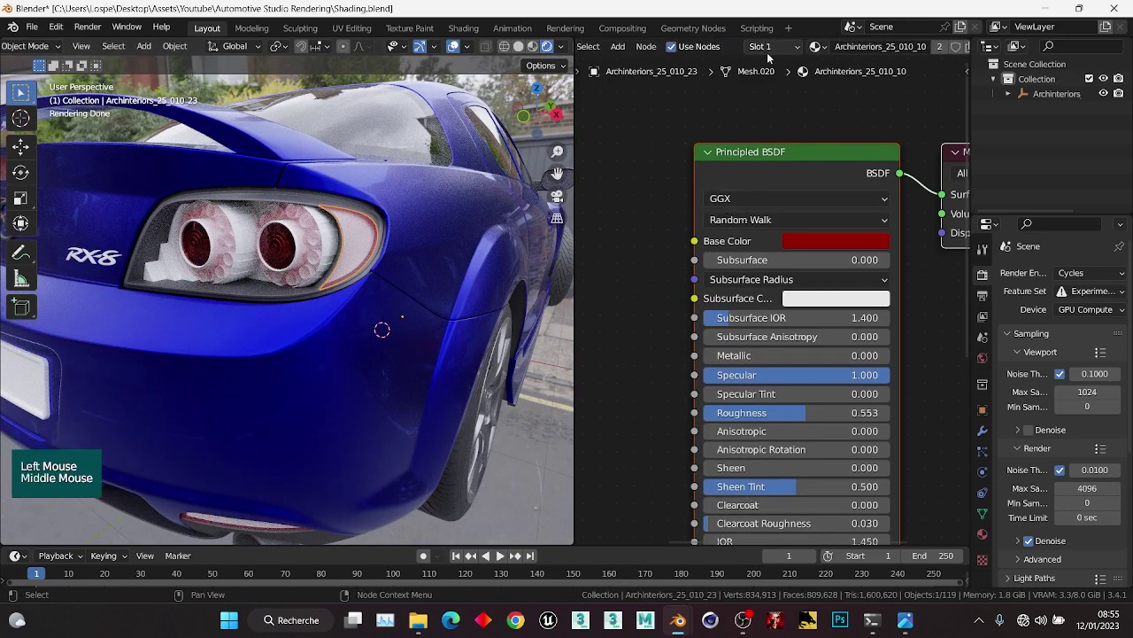
pyautogui.scroll(-3, 664, 237)
pyautogui.moveTo(587, 464); pyautogui.dragTo(634, 363, button='middle')
pyautogui.moveTo(634, 362); pyautogui.dragTo(793, 455)
pyautogui.press('x')
# Add a Glass BSDF to the turn signal lens material and connect it to the Material Output's Surface.
pyautogui.moveTo(791, 263); pyautogui.dragTo(755, 307, button='middle')
pyautogui.click(738, 248)
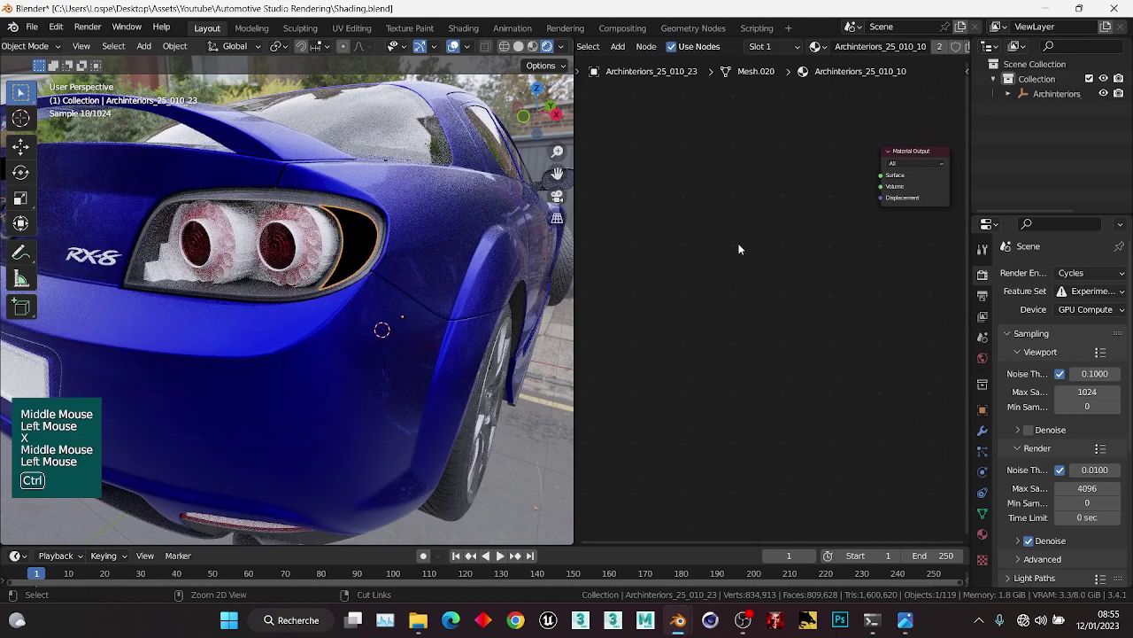
pyautogui.hotkey('ctrl', 'a')
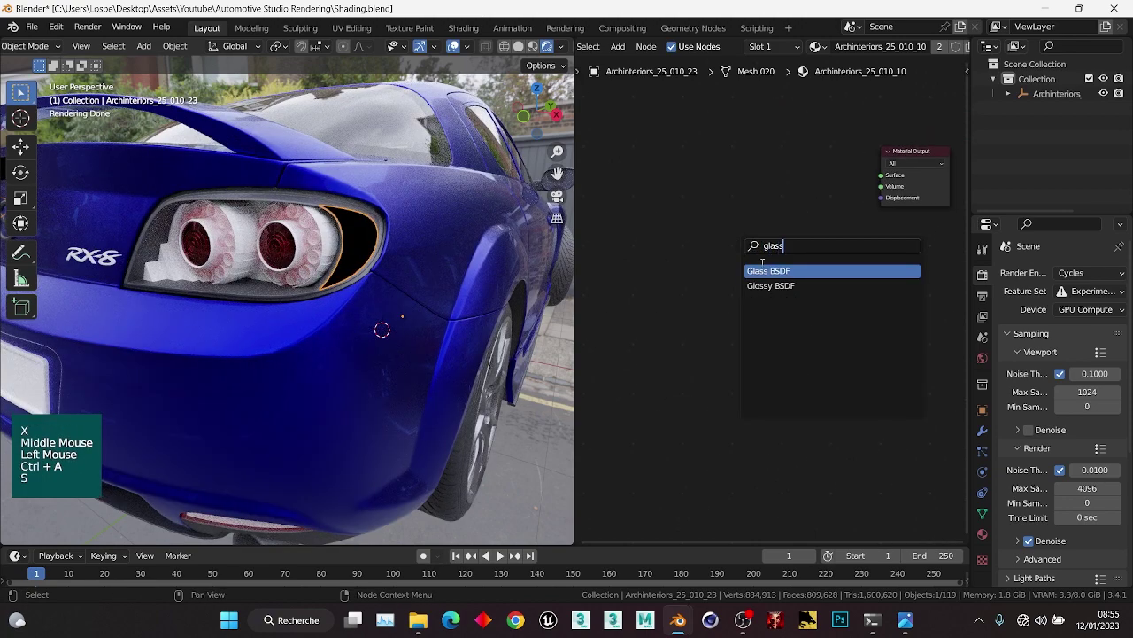
pyautogui.click(765, 270)
pyautogui.click(835, 165)
pyautogui.keyDown('ctrl'); pyautogui.keyDown('shift'); pyautogui.click(827, 144); pyautogui.keyUp('shift'); pyautogui.keyUp('ctrl')
# Tint the turn signal lens's glass Color light orange, with hue 0.062 and saturation 0.674, and save the file.
pyautogui.moveTo(827, 146); pyautogui.dragTo(761, 247, button='middle')
pyautogui.scroll(1, 766, 252)
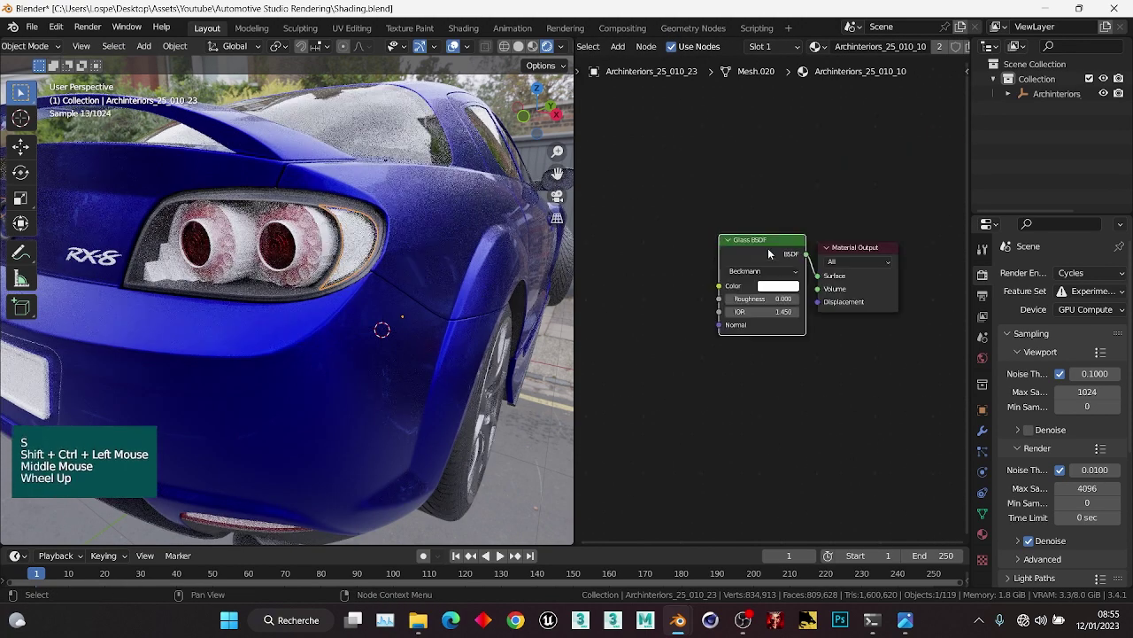
pyautogui.click(769, 254)
pyautogui.press('g')
pyautogui.scroll(2, 748, 266)
pyautogui.click(735, 282)
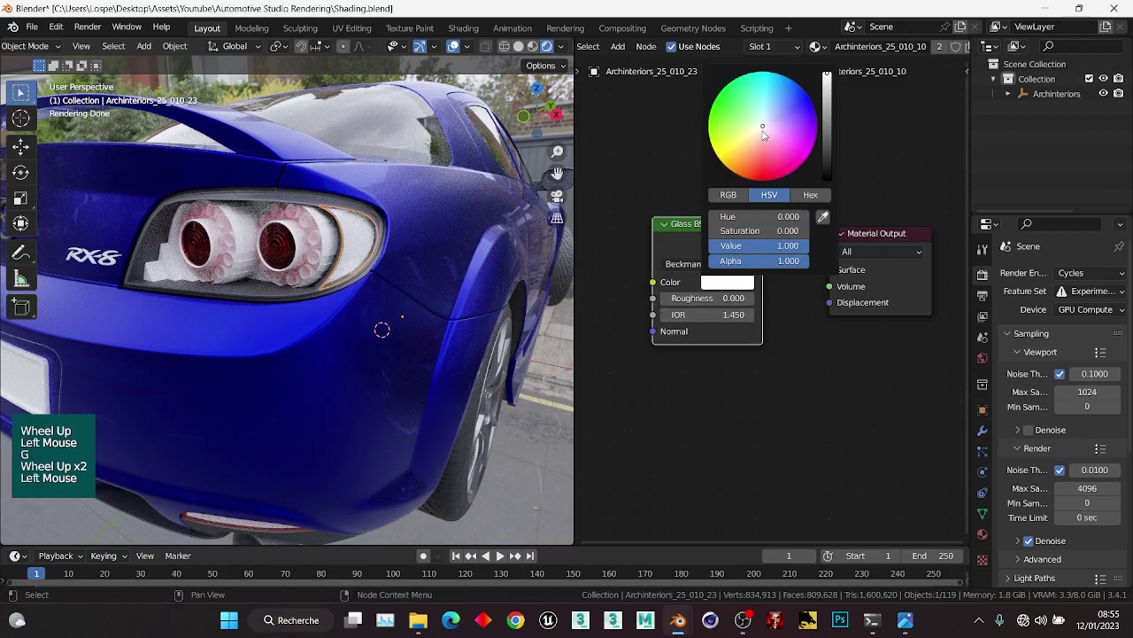
pyautogui.moveTo(763, 133); pyautogui.dragTo(748, 148)
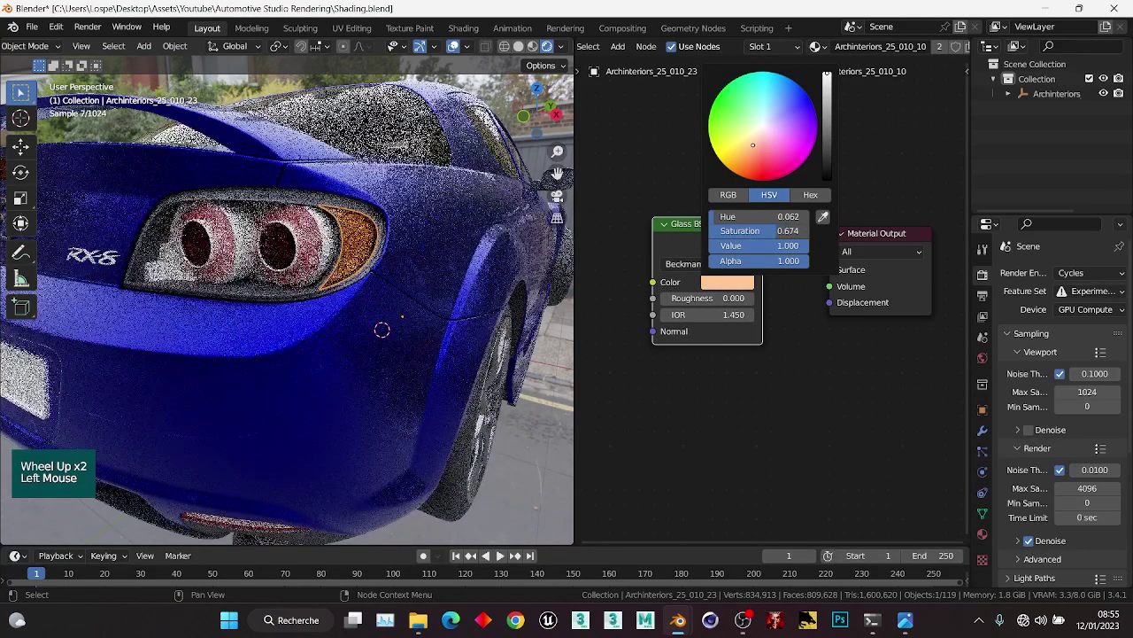
pyautogui.hotkey('ctrl', 's')
# Select the ring lenses around the two tail lamps and delete the nodes feeding their Material Output.
pyautogui.click(301, 261)
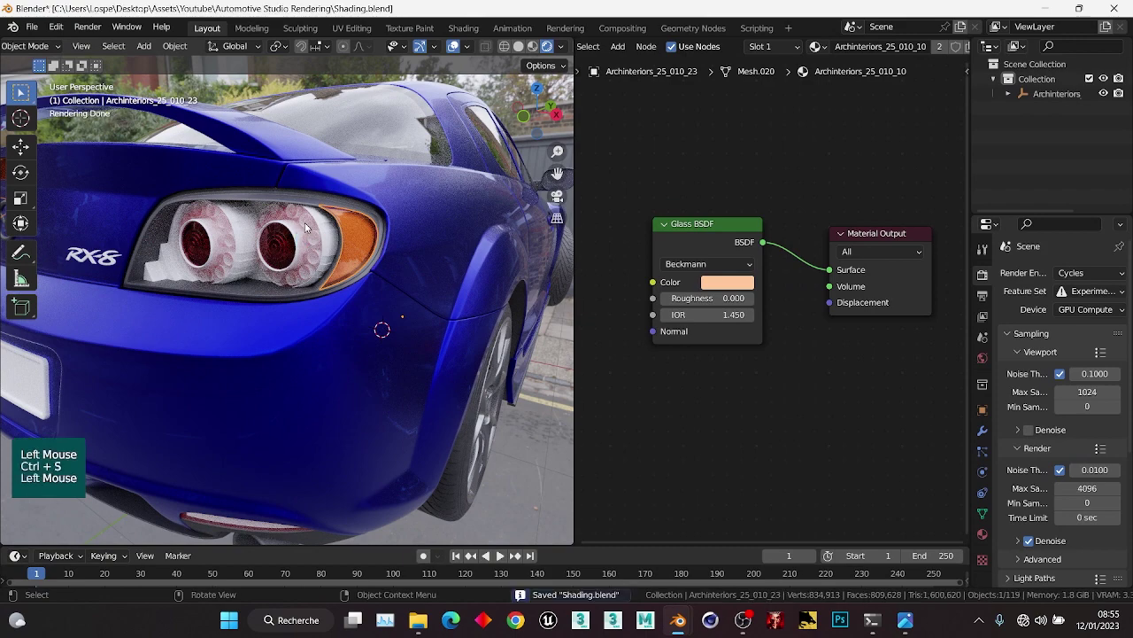
pyautogui.scroll(-1, 641, 240)
pyautogui.moveTo(641, 240); pyautogui.dragTo(696, 180, button='middle')
pyautogui.scroll(-1, 653, 319)
pyautogui.moveTo(653, 319); pyautogui.dragTo(751, 259, button='middle')
pyautogui.moveTo(707, 317); pyautogui.dragTo(836, 465)
pyautogui.press('x')
# Add a Glass BSDF to the lamp ring lenses' material and connect it to the Material Output's Surface.
pyautogui.moveTo(813, 256); pyautogui.dragTo(754, 338, button='middle')
pyautogui.scroll(2, 753, 339)
pyautogui.click(749, 239)
pyautogui.hotkey('ctrl', 'a')
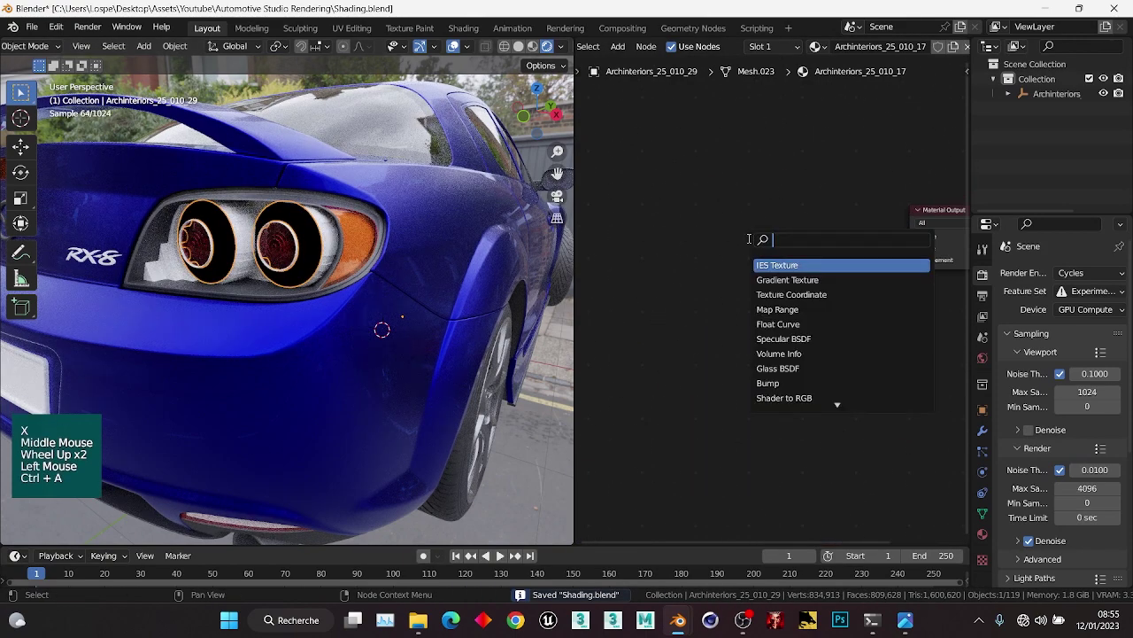
pyautogui.write('glass')
pyautogui.press('Return')
pyautogui.click(805, 212)
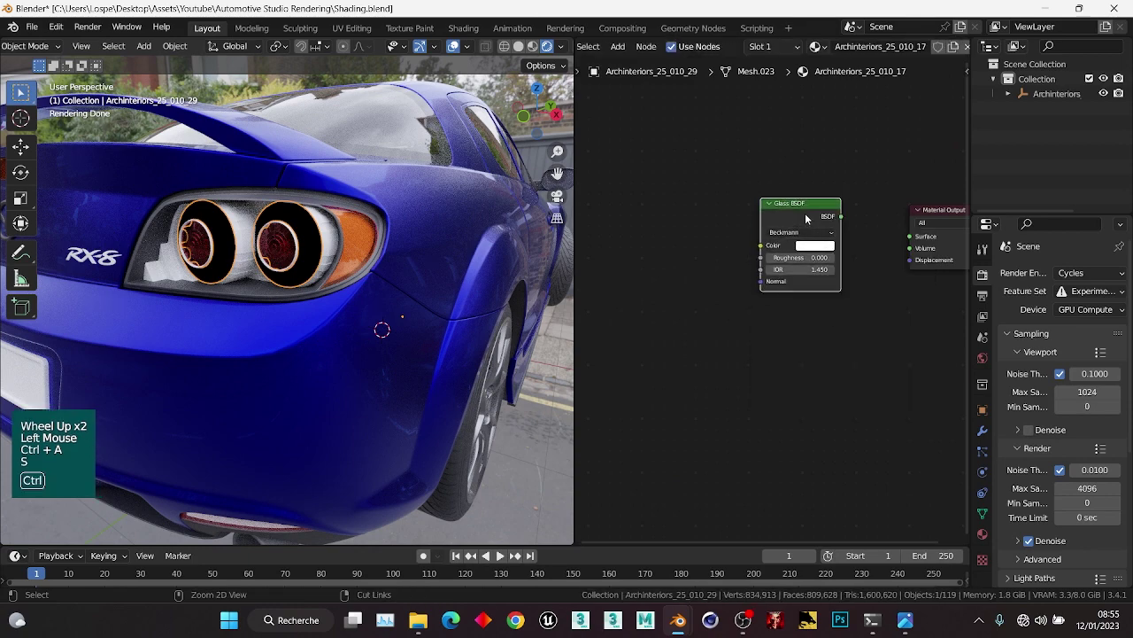
pyautogui.keyDown('ctrl'); pyautogui.keyDown('shift'); pyautogui.click(798, 244); pyautogui.keyUp('shift'); pyautogui.keyUp('ctrl')
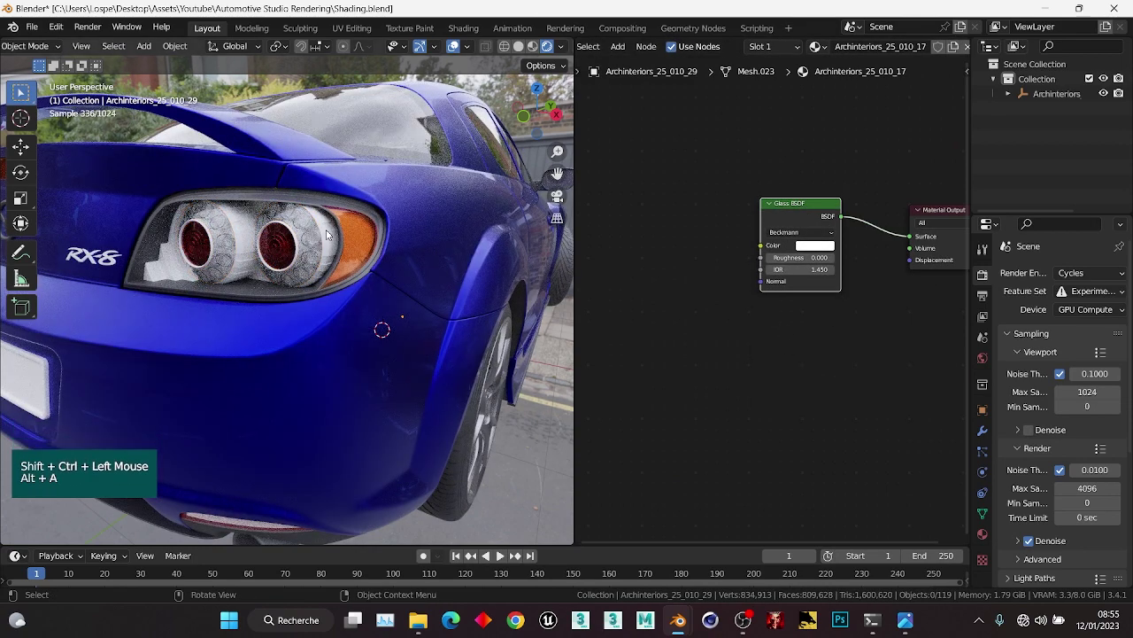
# Select the reflector housing behind the tail lamps and delete the nodes feeding its Material Output.
pyautogui.click(327, 234)
pyautogui.scroll(-2, 721, 354)
pyautogui.moveTo(721, 355); pyautogui.dragTo(781, 276, button='middle')
pyautogui.moveTo(693, 357); pyautogui.dragTo(866, 467)
pyautogui.press('x')
# Save the file, add a Principled BSDF to the reflector housing's material, and connect it to the Material Output.
pyautogui.moveTo(857, 214); pyautogui.dragTo(777, 290, button='middle')
pyautogui.scroll(1, 778, 290)
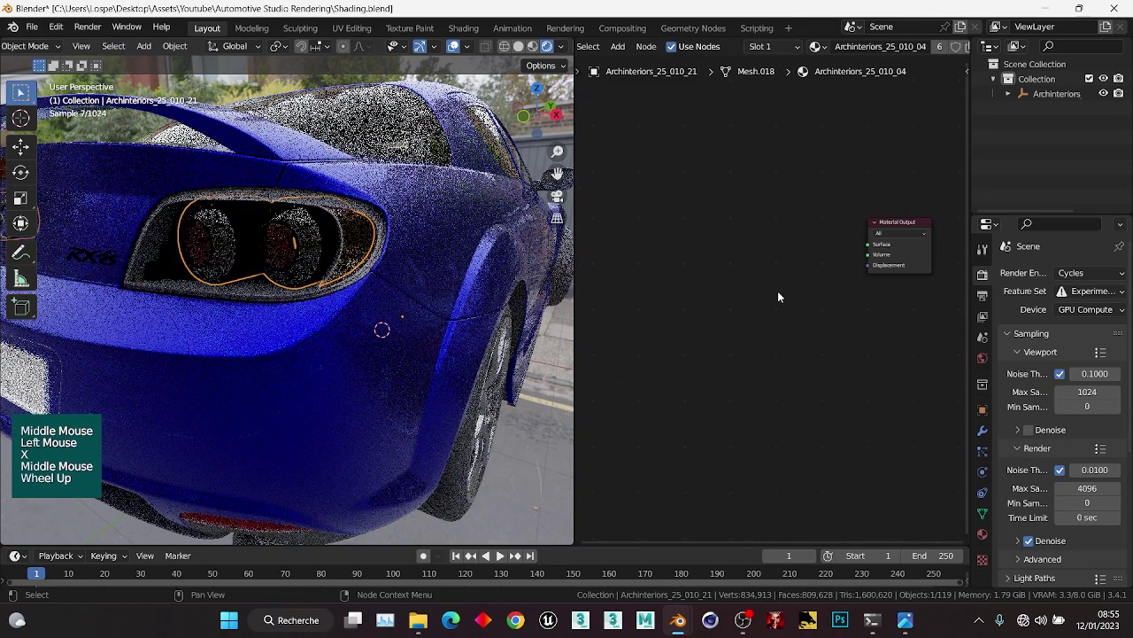
pyautogui.click(762, 269)
pyautogui.hotkey('ctrl', 's')
pyautogui.hotkey('ctrl', 'a')
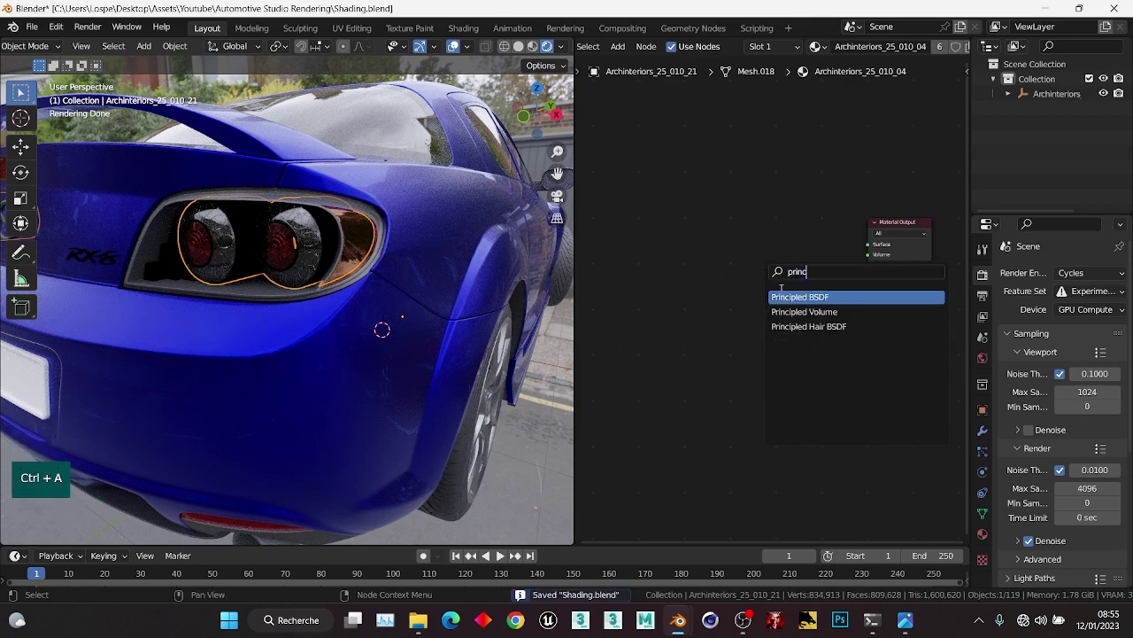
pyautogui.press('Return')
# Set the reflector housing's Metallic to 1.0 and Roughness to 0.25.
pyautogui.scroll(2, 767, 301)
pyautogui.moveTo(719, 325); pyautogui.dragTo(747, 304, button='middle')
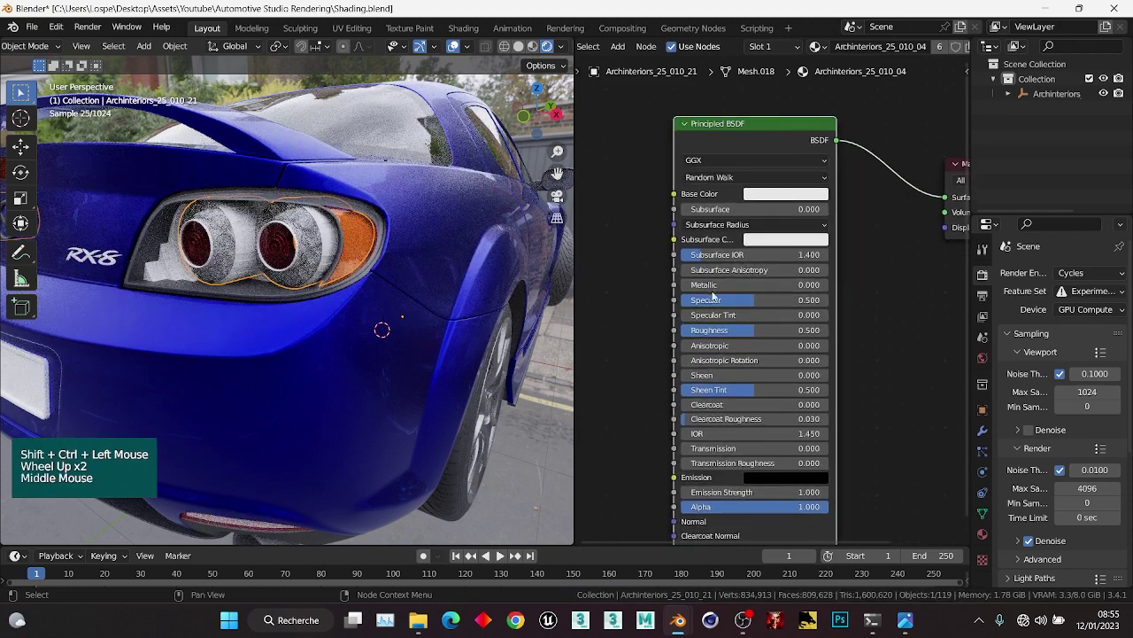
pyautogui.moveTo(716, 287); pyautogui.dragTo(829, 288)
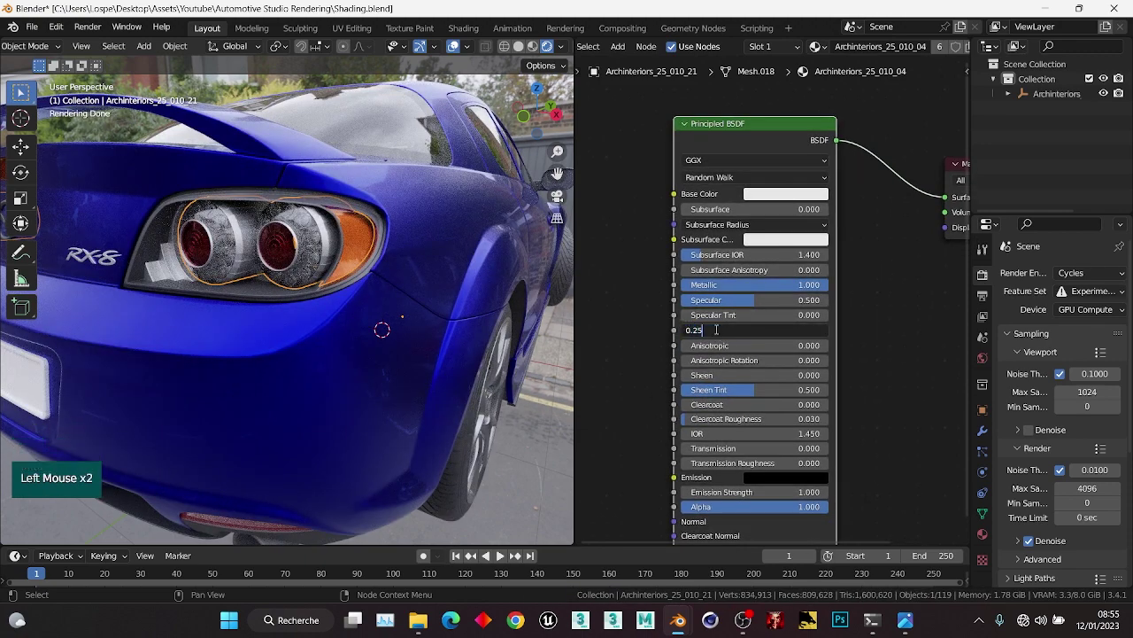
pyautogui.press('Return')
pyautogui.hotkey('alt', 'a')
pyautogui.keyDown('alt'); pyautogui.middleClick(361, 346); pyautogui.keyUp('alt')
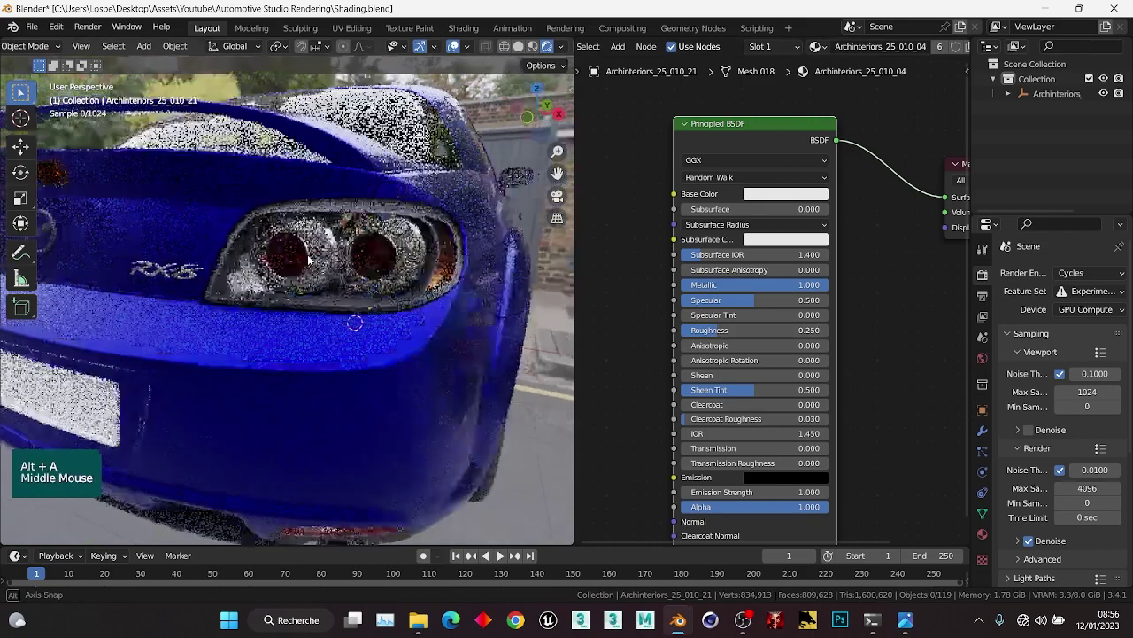
# Copy the reflector housing's Principled BSDF node, select the panel between the tail lamps, and slightly darken its Base Color.
pyautogui.scroll(3, 265, 283)
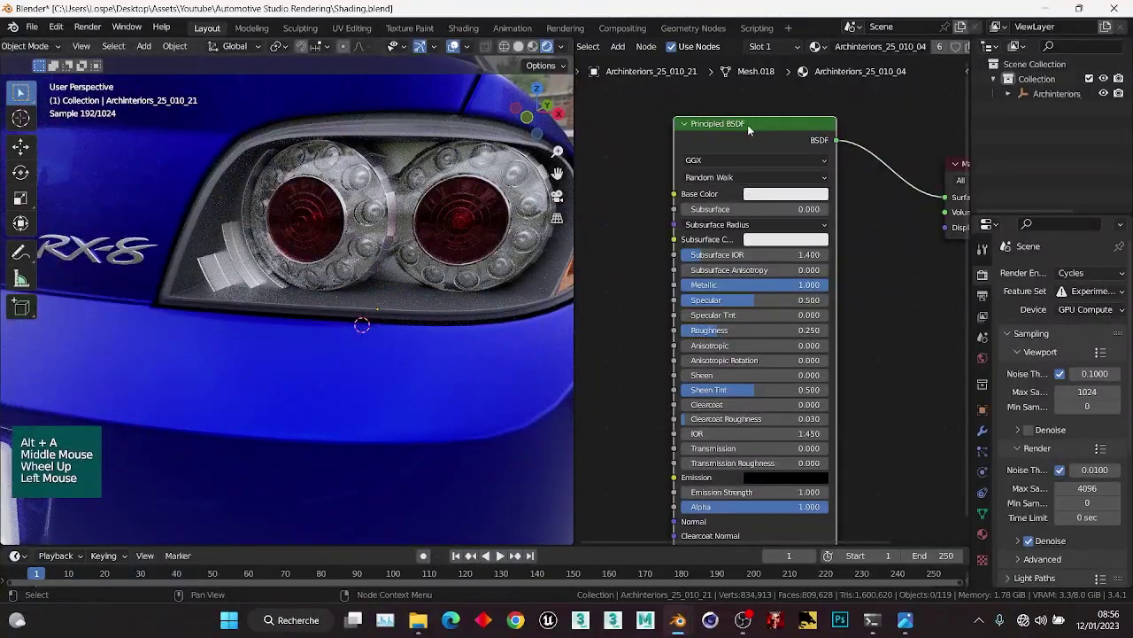
pyautogui.hotkey('ctrl', 'c')
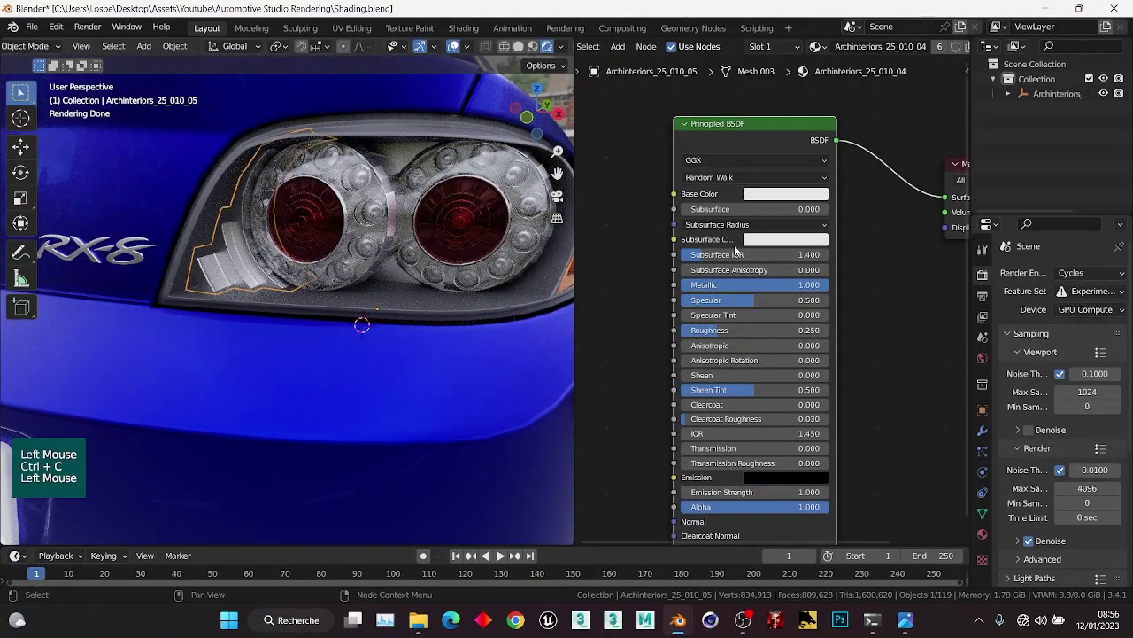
pyautogui.scroll(-2, 736, 253)
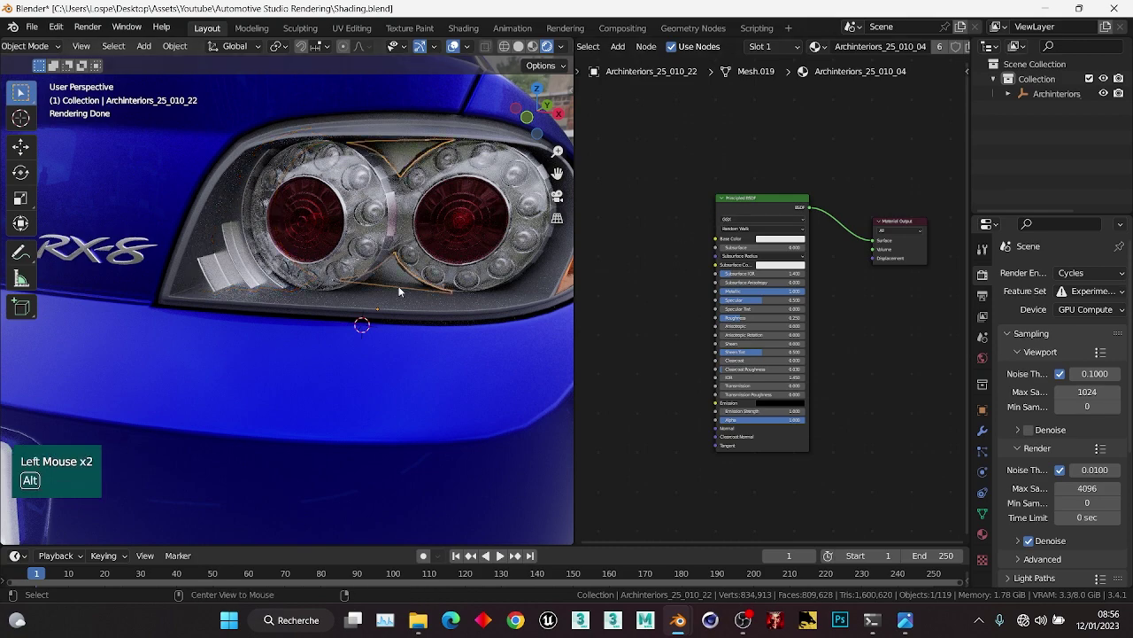
pyautogui.scroll(1, 769, 293)
pyautogui.click(781, 228)
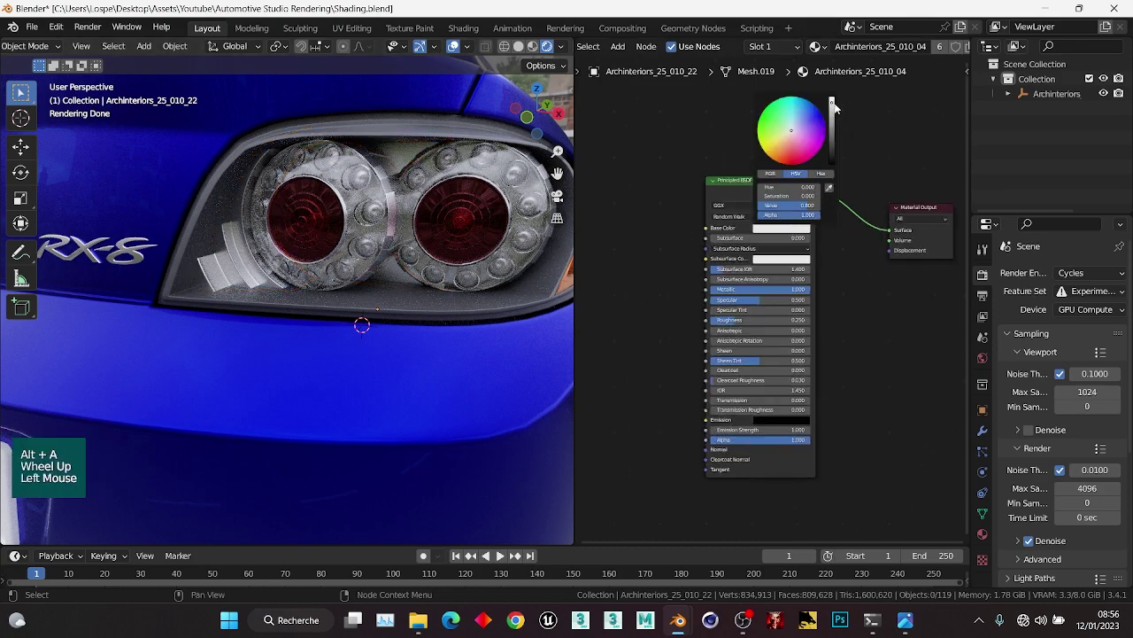
pyautogui.moveTo(833, 103)
pyautogui.mouseDown()
pyautogui.moveTo(832, 133)
pyautogui.moveTo(833, 104)
pyautogui.mouseUp()
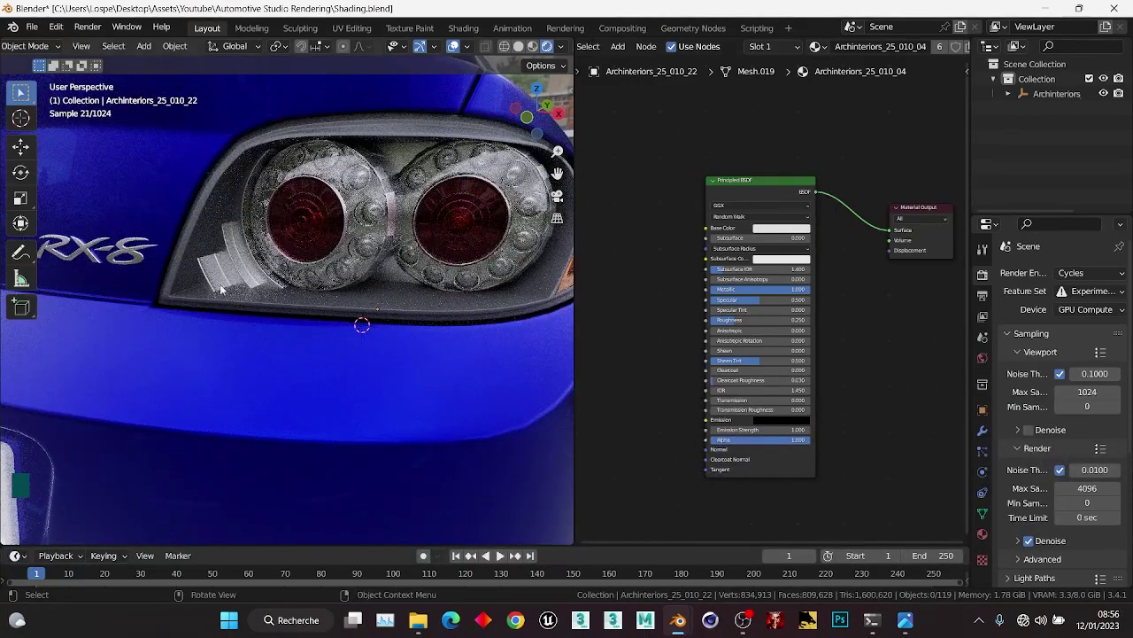
# Save the file and unhide all hidden car parts.
pyautogui.hotkey('alt', 'a')
pyautogui.scroll(-2, 291, 372)
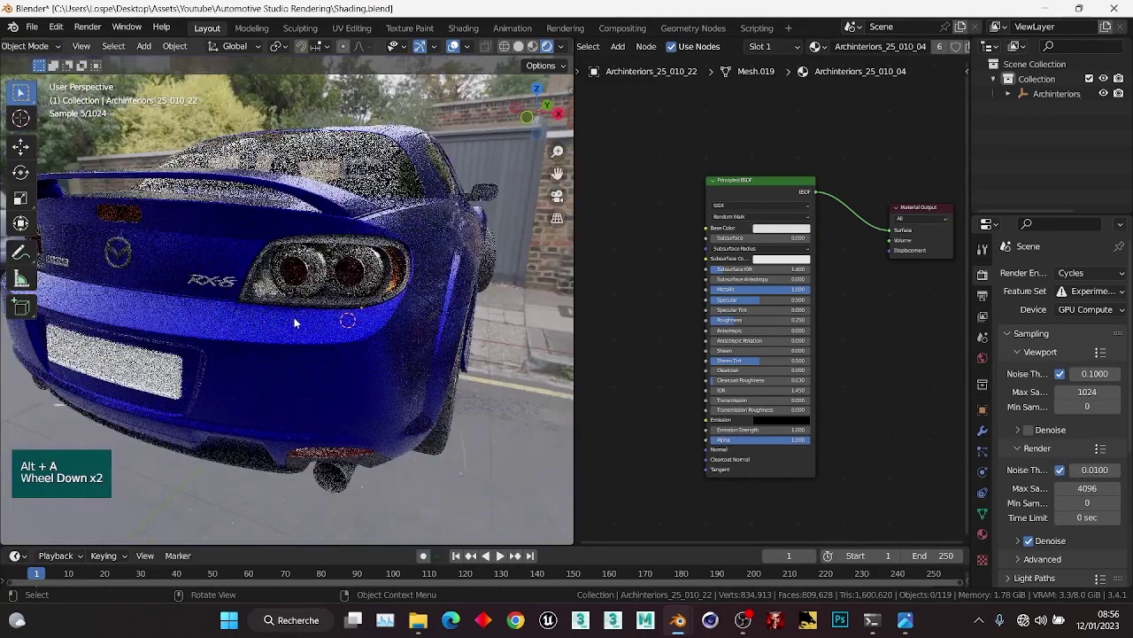
pyautogui.moveTo(294, 324); pyautogui.dragTo(310, 371, button='middle')
pyautogui.hotkey('ctrl', 's')
pyautogui.hotkey('alt', 'h')
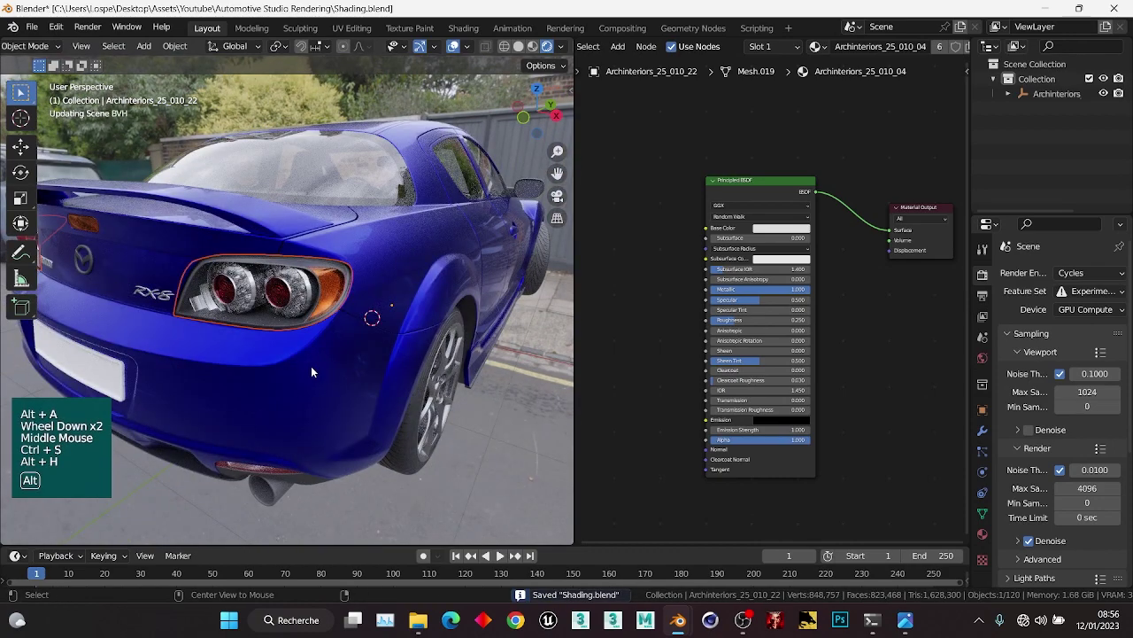
pyautogui.hotkey('alt', 'a')
pyautogui.scroll(-1, 308, 280)
pyautogui.moveTo(308, 279); pyautogui.dragTo(310, 311, button='middle')
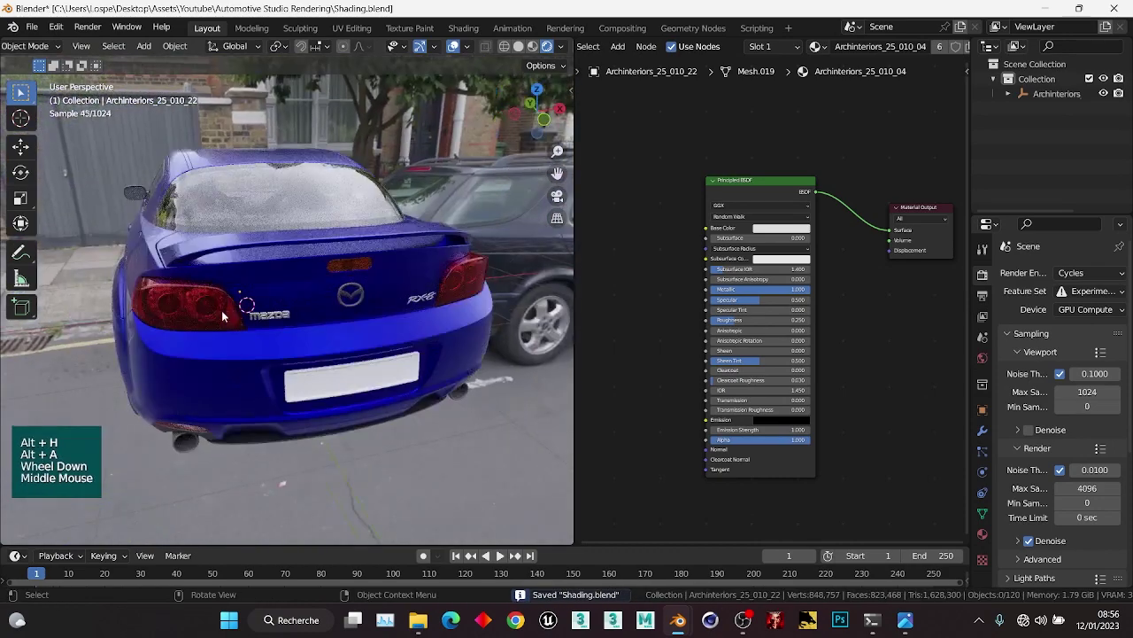
# Select the front bumper's grille trim and delete the nodes feeding its Material Output.
pyautogui.moveTo(221, 309); pyautogui.dragTo(264, 282, button='middle')
pyautogui.scroll(1, 259, 273)
pyautogui.scroll(-1, 123, 296)
pyautogui.keyDown('shift'); pyautogui.moveTo(122, 296); pyautogui.dragTo(159, 301, button='middle'); pyautogui.keyUp('shift')
pyautogui.moveTo(160, 301); pyautogui.dragTo(237, 304, button='middle')
pyautogui.click(237, 303)
pyautogui.scroll(-2, 691, 334)
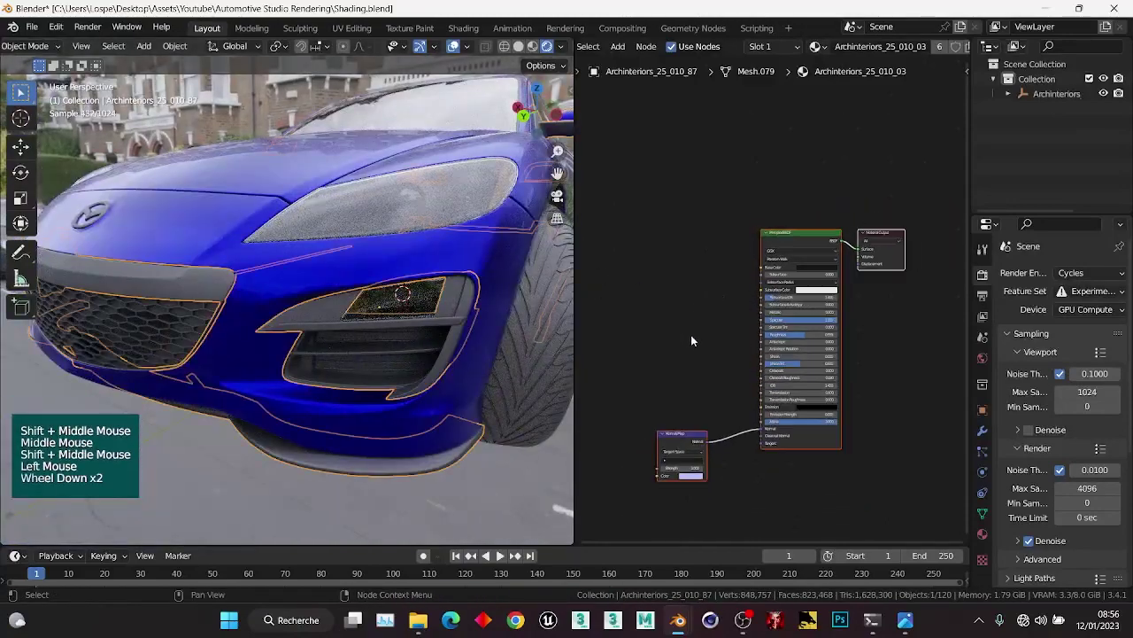
pyautogui.moveTo(691, 337); pyautogui.dragTo(708, 315, button='middle')
pyautogui.moveTo(688, 357); pyautogui.dragTo(803, 463)
pyautogui.press('x')
# Save the file, add a Principled BSDF to the grille trim's material, and connect it to the Material Output's Surface.
pyautogui.moveTo(762, 291); pyautogui.dragTo(709, 358, button='middle')
pyautogui.click(747, 316)
pyautogui.hotkey('ctrl', 's')
pyautogui.hotkey('ctrl', 'a')
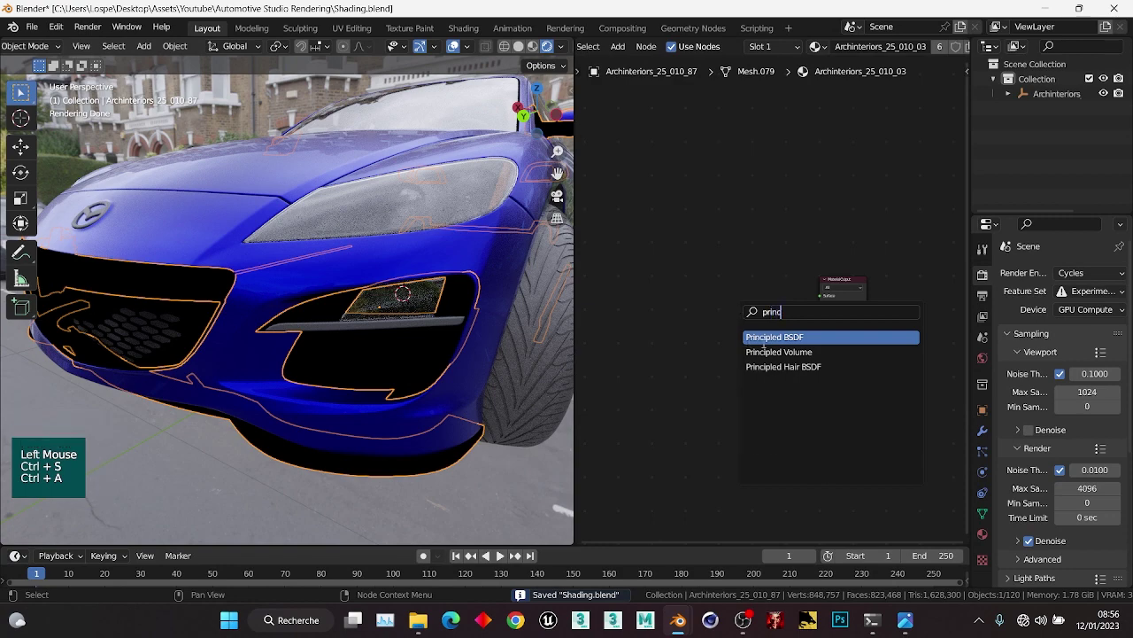
pyautogui.press('Return')
pyautogui.keyDown('ctrl'); pyautogui.keyDown('shift'); pyautogui.click(735, 346); pyautogui.keyUp('shift'); pyautogui.keyUp('ctrl')
pyautogui.scroll(4, 708, 327)
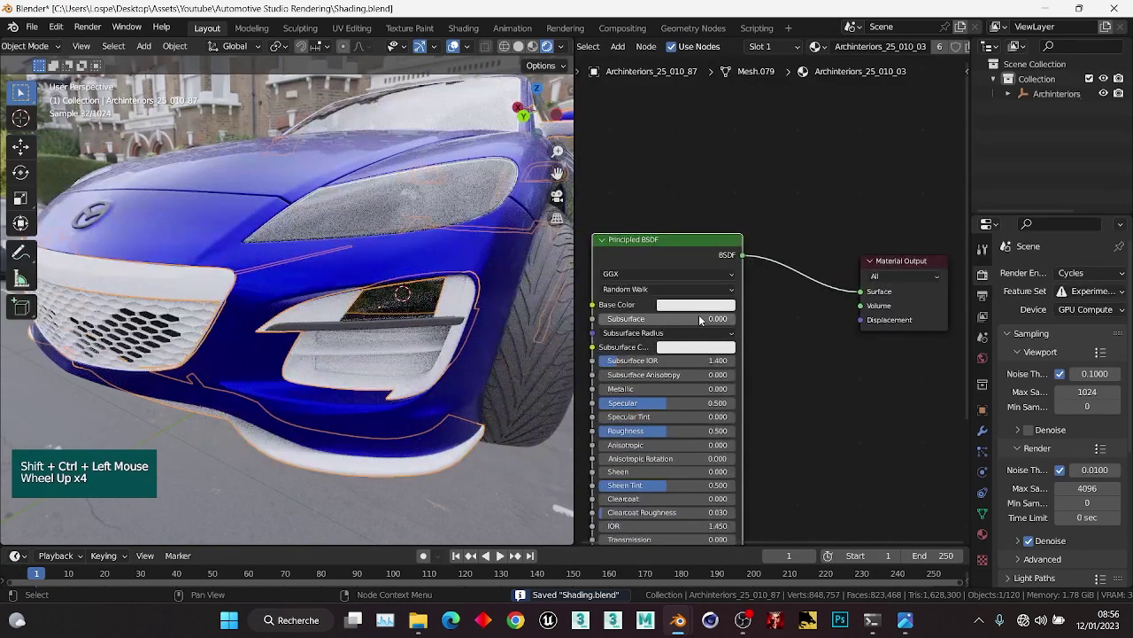
# Darken the grille trim's Base Color to near black and set its Roughness to 0.2.
pyautogui.click(695, 303)
pyautogui.moveTo(764, 133); pyautogui.dragTo(764, 207)
pyautogui.scroll(-1, 767, 429)
pyautogui.moveTo(767, 428); pyautogui.dragTo(801, 318, button='middle')
pyautogui.scroll(1, 802, 317)
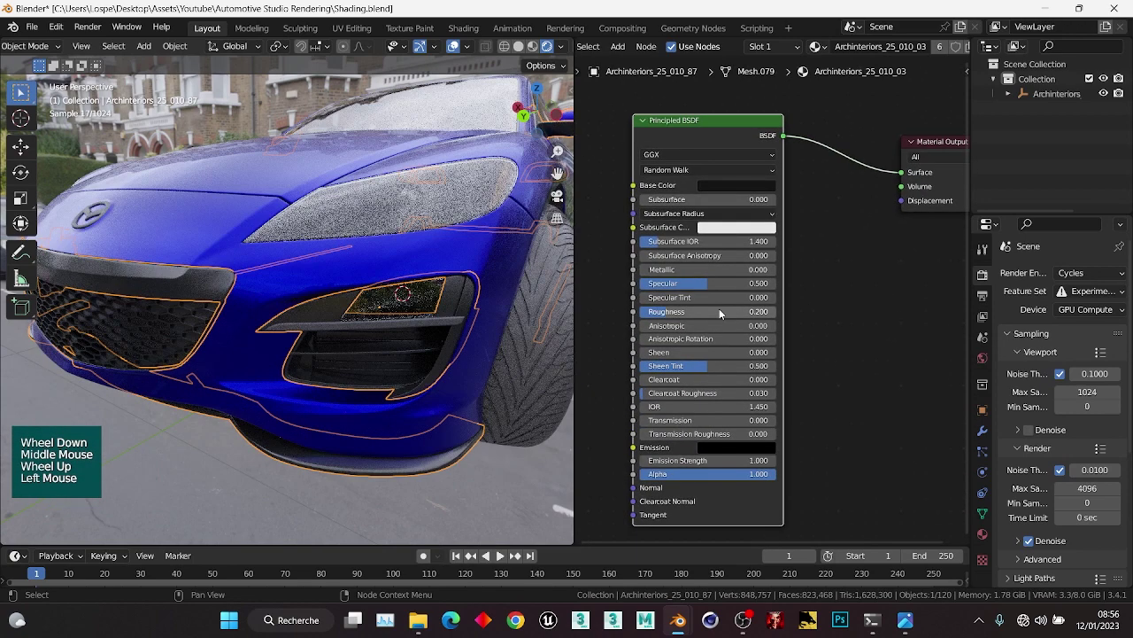
pyautogui.press('Return')
pyautogui.hotkey('alt', 'a')
# Select the Mazda emblem on the front of the car and delete the nodes feeding its Material Output.
pyautogui.scroll(-1, 310, 326)
pyautogui.scroll(1, 426, 319)
pyautogui.moveTo(310, 326); pyautogui.dragTo(398, 312, button='middle')
pyautogui.moveTo(398, 312); pyautogui.dragTo(363, 305, button='middle')
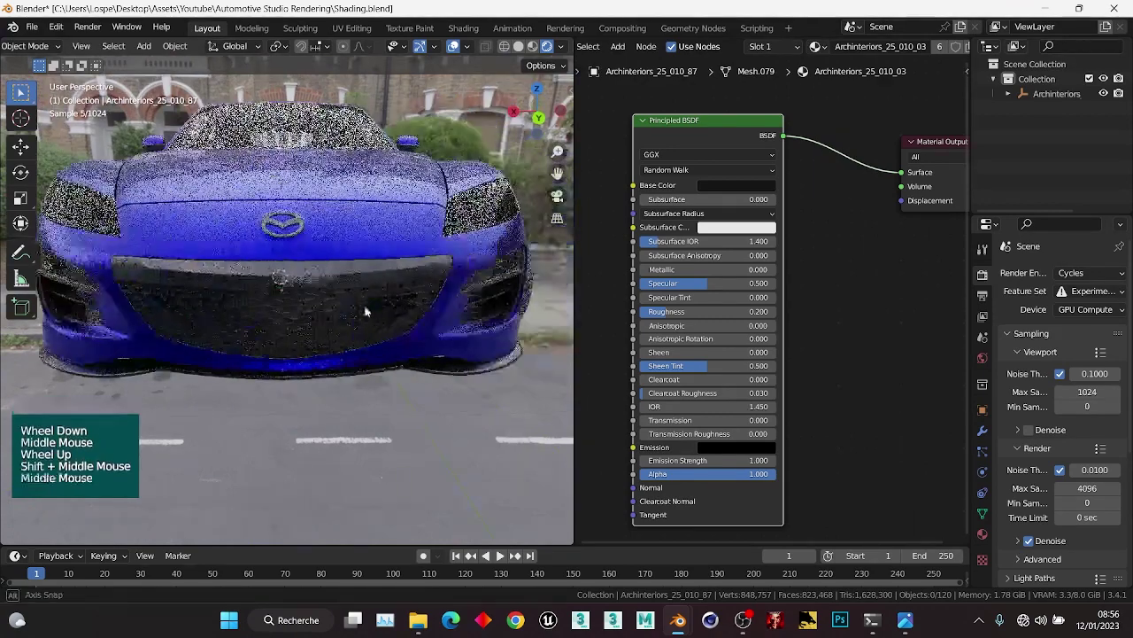
pyautogui.scroll(2, 381, 306)
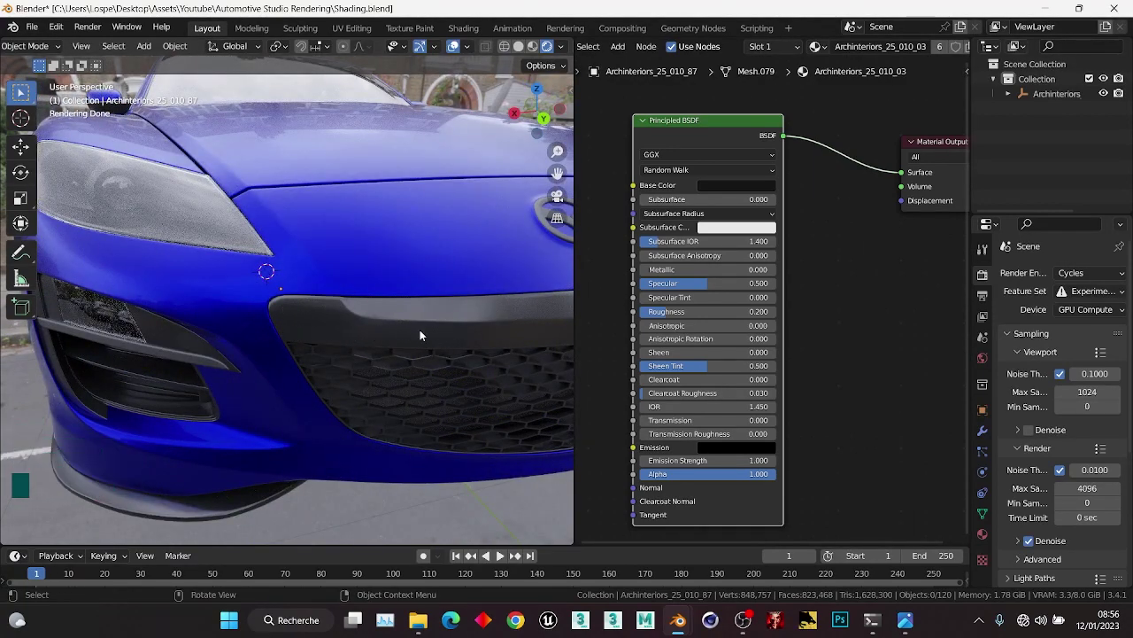
pyautogui.scroll(-1, 437, 336)
pyautogui.moveTo(437, 336); pyautogui.dragTo(354, 336, button='middle')
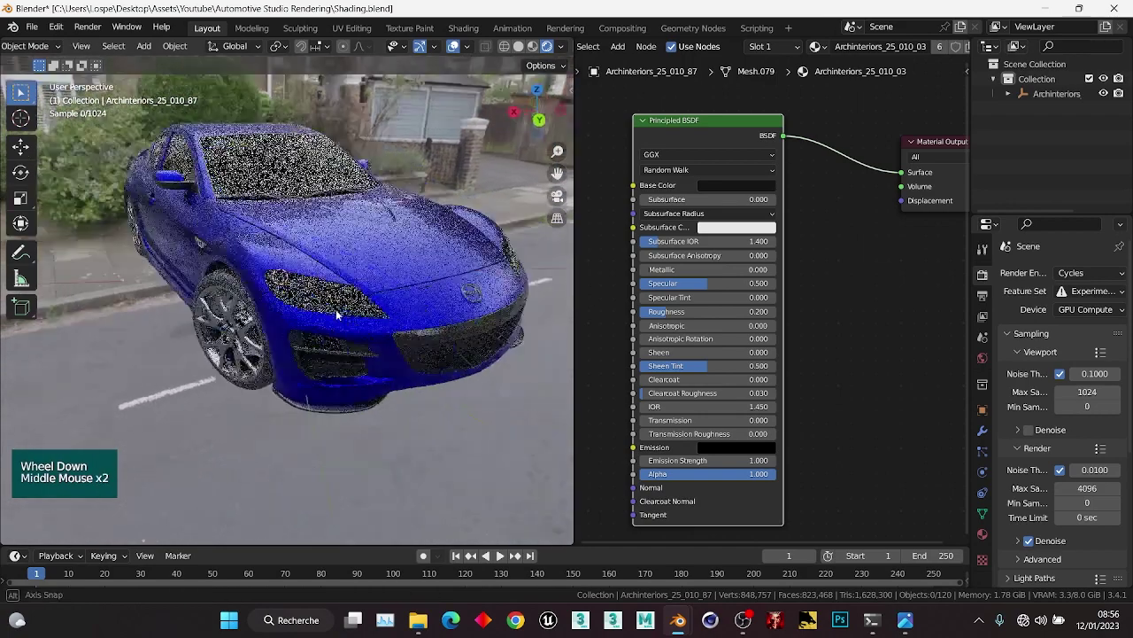
pyautogui.scroll(2, 319, 315)
pyautogui.click(251, 305)
pyautogui.scroll(-1, 709, 282)
pyautogui.moveTo(709, 282); pyautogui.dragTo(782, 240, button='middle')
pyautogui.moveTo(852, 446); pyautogui.dragTo(708, 221)
pyautogui.press('x')
# Add a Principled BSDF to the Mazda emblem's material and connect it to the Material Output's Surface.
pyautogui.click(771, 216)
pyautogui.hotkey('ctrl', 'a')
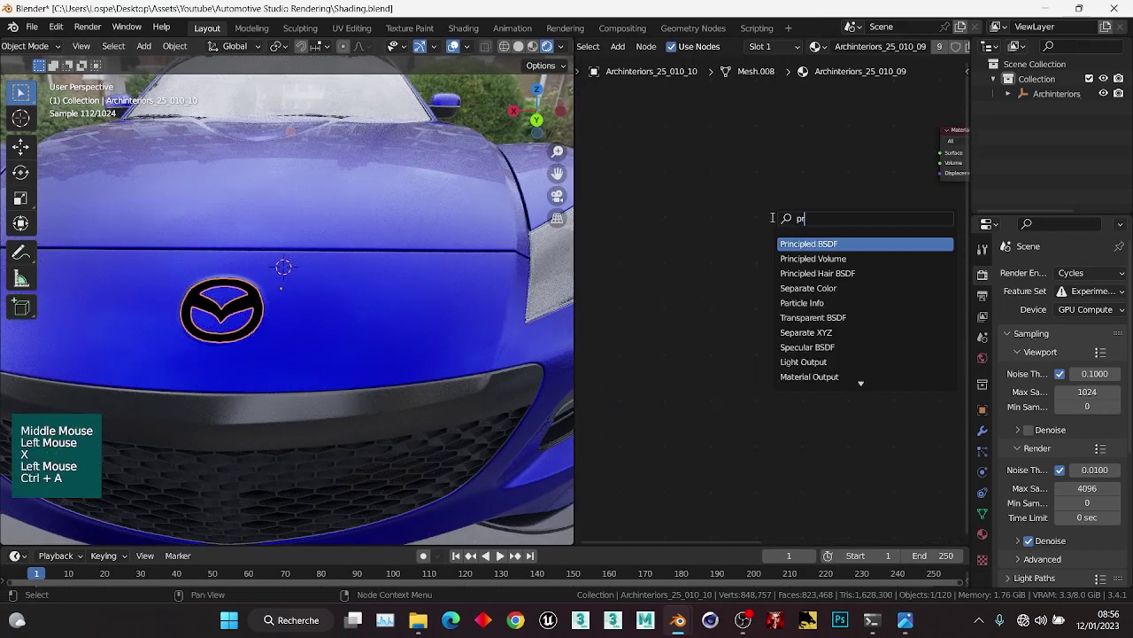
pyautogui.press('Return')
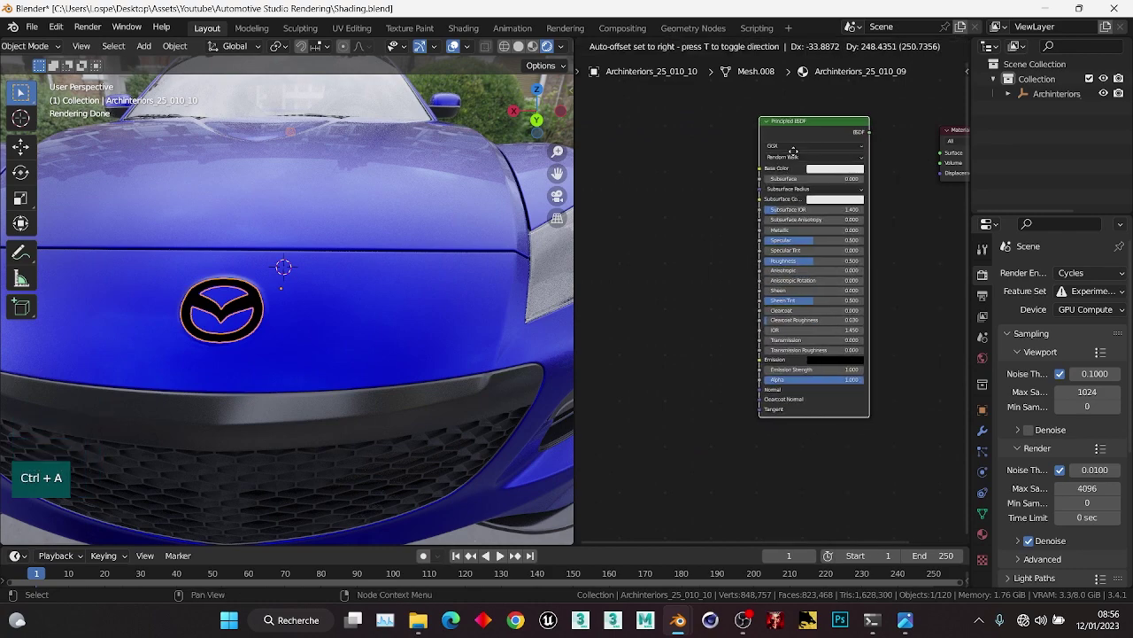
pyautogui.keyDown('ctrl'); pyautogui.keyDown('shift'); pyautogui.click(779, 140); pyautogui.keyUp('shift'); pyautogui.keyUp('ctrl')
pyautogui.scroll(2, 764, 266)
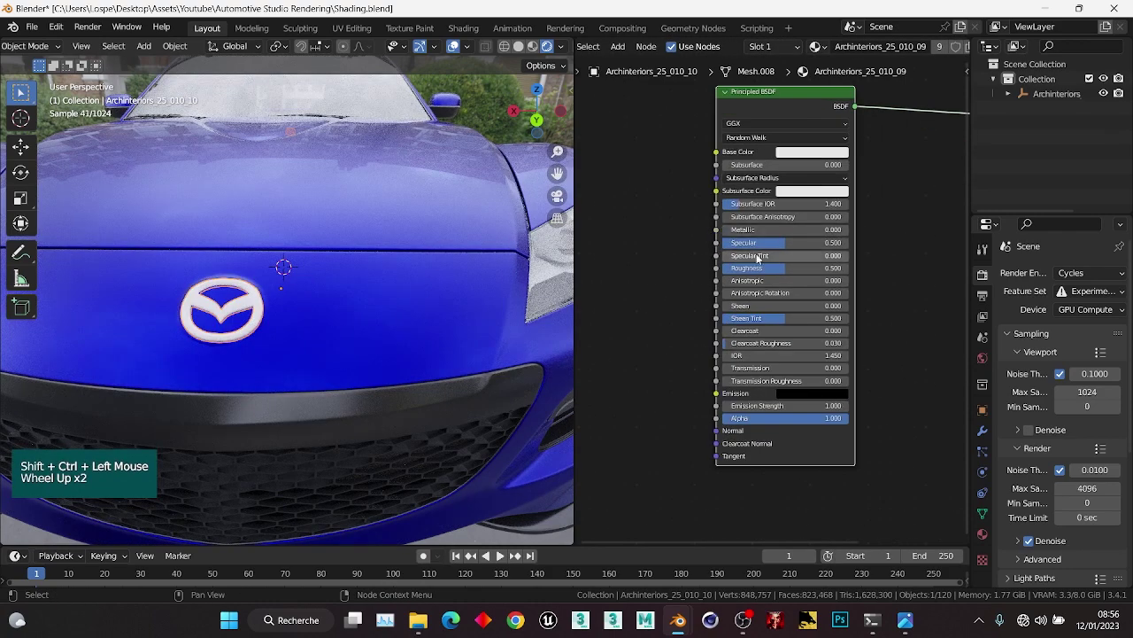
# Set the emblem's Metallic to 1.0 and Roughness to 0.2, and darken its Base Color to a mid grey.
pyautogui.moveTo(747, 231); pyautogui.dragTo(849, 230)
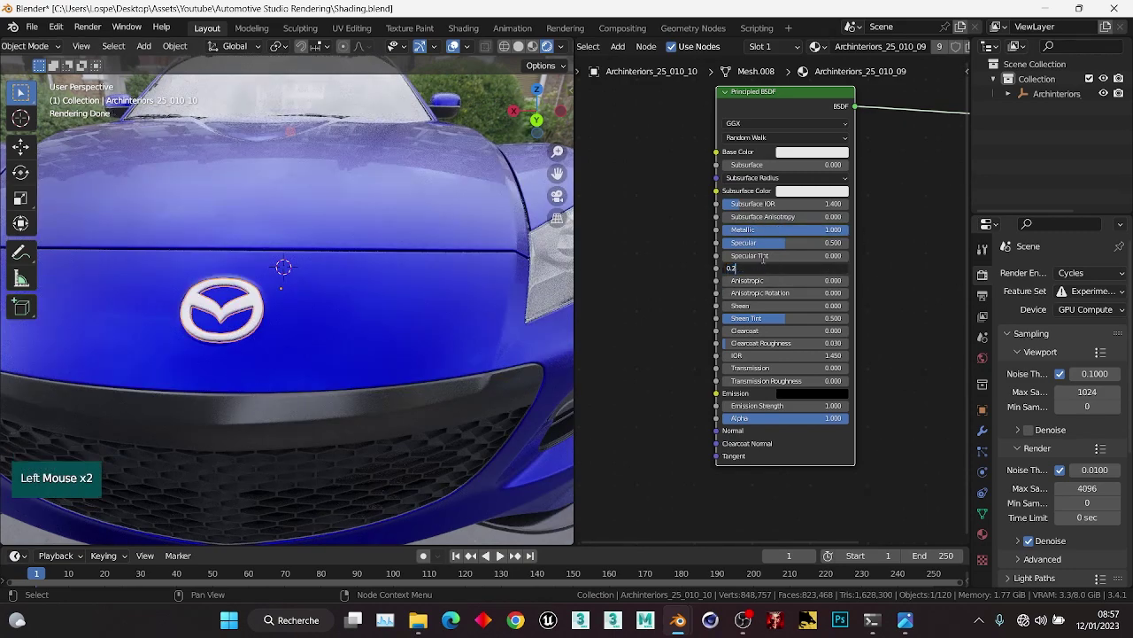
pyautogui.press('Return')
pyautogui.click(808, 154)
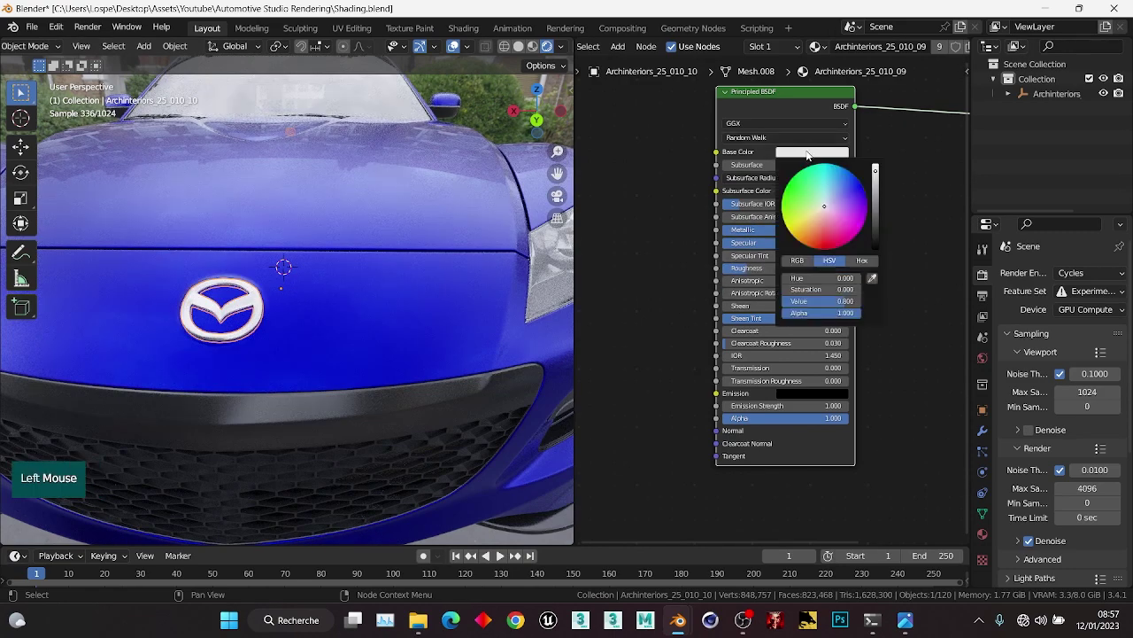
pyautogui.moveTo(876, 172); pyautogui.dragTo(876, 197)
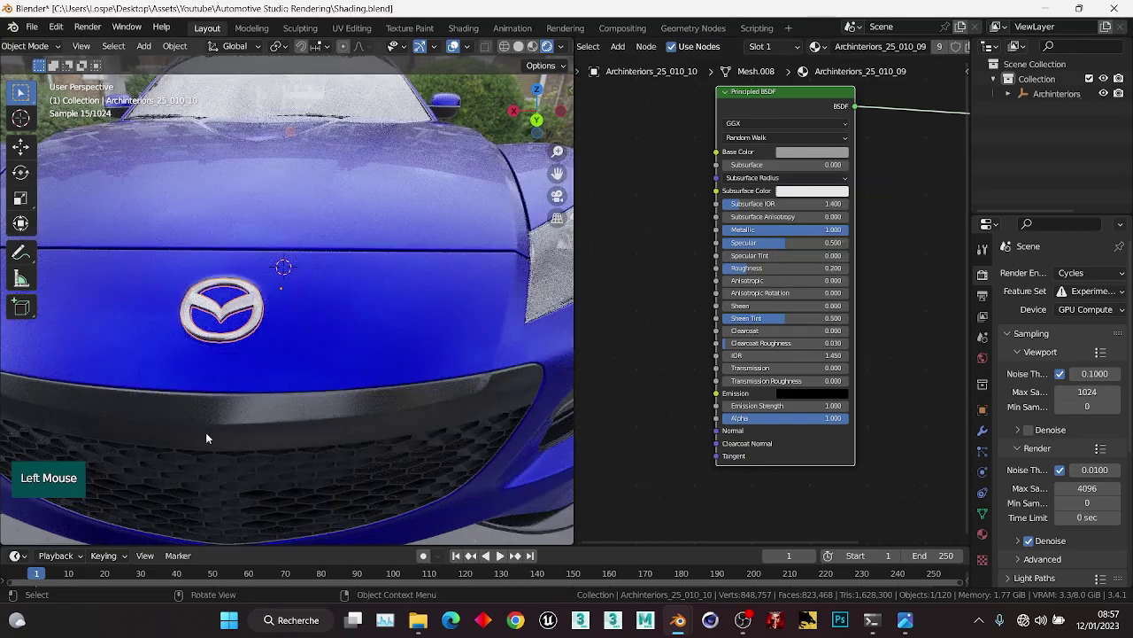
pyautogui.hotkey('alt', 'a')
# Save the file and hide the headlight's glass cover to expose the parts inside.
pyautogui.scroll(-1, 316, 323)
pyautogui.moveTo(315, 323); pyautogui.dragTo(266, 309, button='middle')
pyautogui.scroll(2, 190, 261)
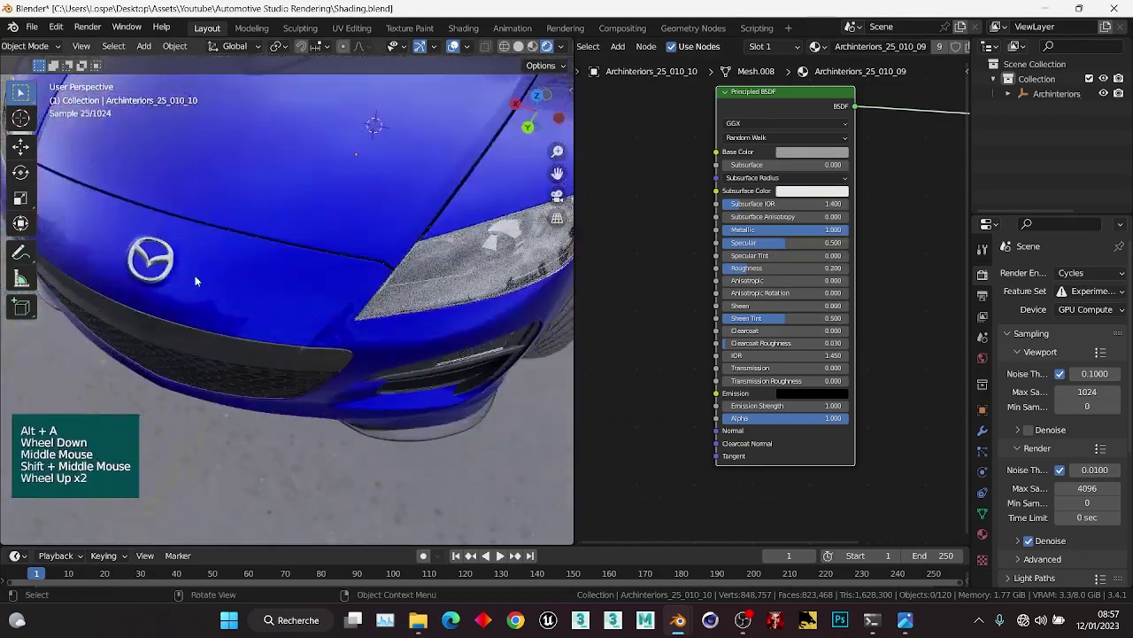
pyautogui.scroll(-1, 198, 273)
pyautogui.moveTo(197, 273); pyautogui.dragTo(310, 257, button='middle')
pyautogui.keyDown('shift'); pyautogui.moveTo(310, 257); pyautogui.dragTo(292, 354, button='middle'); pyautogui.keyUp('shift')
pyautogui.moveTo(293, 354); pyautogui.dragTo(298, 299, button='middle')
pyautogui.scroll(1, 298, 300)
pyautogui.hotkey('ctrl', 's')
pyautogui.moveTo(354, 376)
pyautogui.mouseDown(button='middle')
pyautogui.moveTo(365, 388)
pyautogui.moveTo(346, 407)
pyautogui.mouseUp(button='middle')
pyautogui.scroll(1, 365, 387)
pyautogui.click(369, 394)
pyautogui.scroll(2, 346, 407)
pyautogui.keyDown('shift'); pyautogui.moveTo(523, 501); pyautogui.dragTo(425, 435, button='middle'); pyautogui.keyUp('shift')
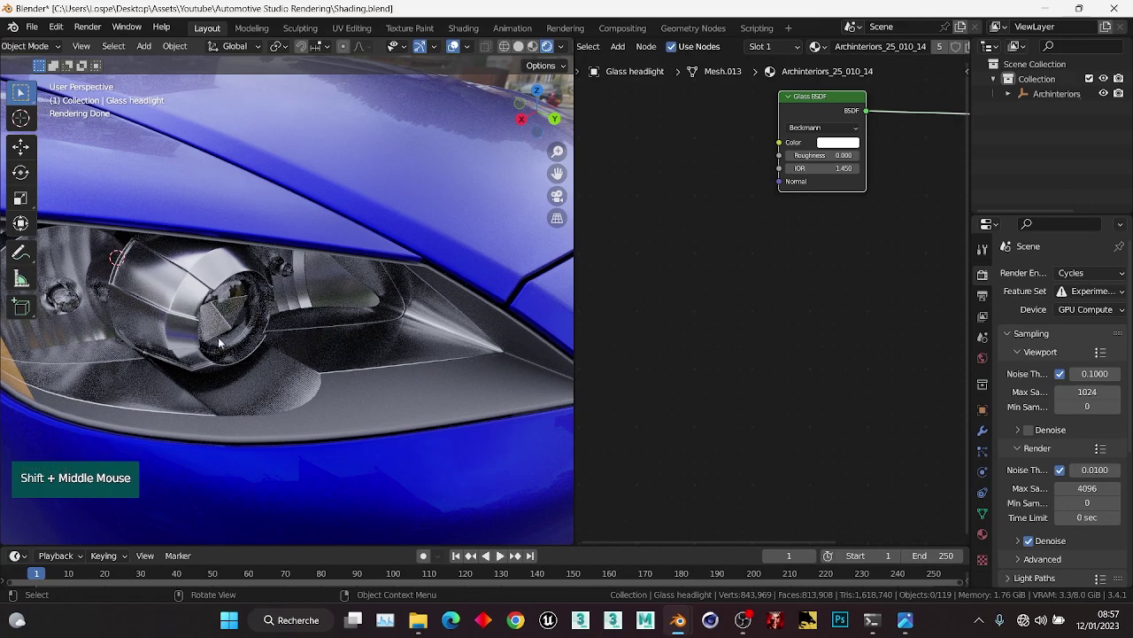
# Select the amber strip at the headlight's outer edge, delete the nodes feeding its Material Output, and save the file.
pyautogui.keyDown('shift'); pyautogui.moveTo(142, 353); pyautogui.dragTo(237, 317, button='middle'); pyautogui.keyUp('shift')
pyautogui.click(238, 317)
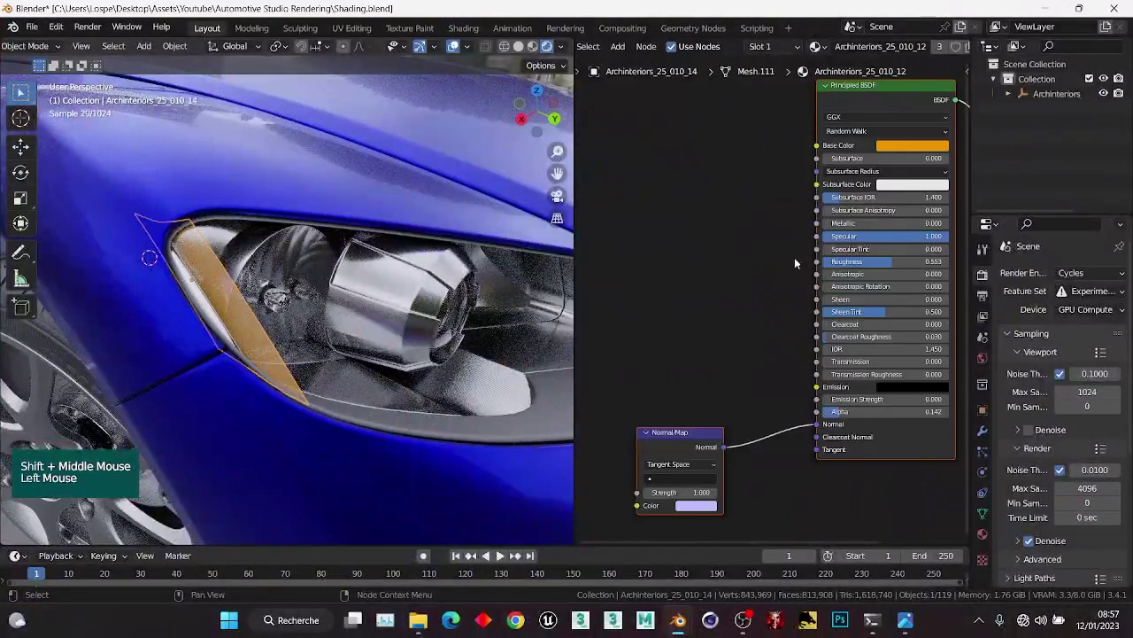
pyautogui.scroll(-1, 687, 320)
pyautogui.moveTo(687, 321); pyautogui.dragTo(825, 416)
pyautogui.press('x')
pyautogui.click(753, 215)
pyautogui.hotkey('ctrl', 's')
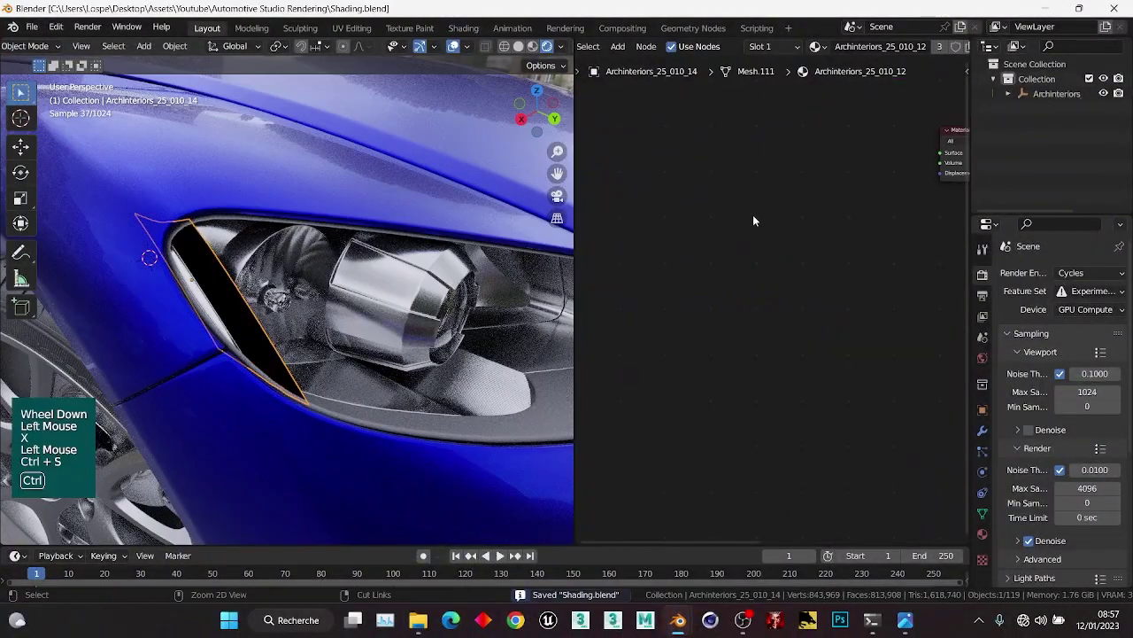
# Add a Glass BSDF to the headlight strip's material and connect it to the Material Output's Surface.
pyautogui.hotkey('ctrl', 'a')
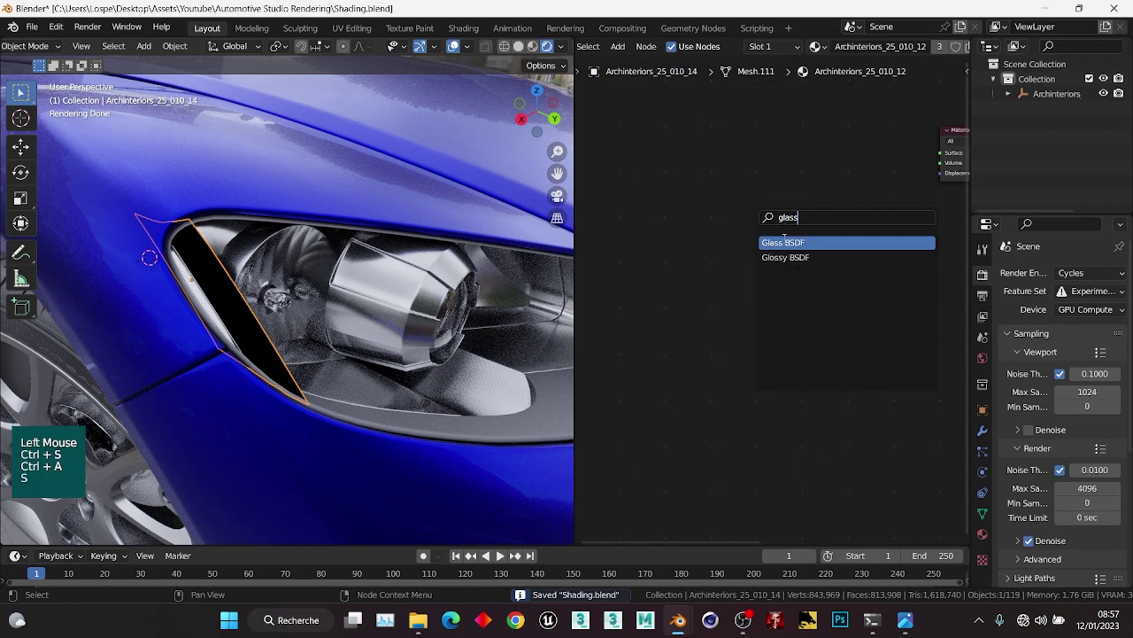
pyautogui.write('glass')
pyautogui.press('Return')
pyautogui.keyDown('ctrl'); pyautogui.keyDown('shift'); pyautogui.click(770, 146); pyautogui.keyUp('shift'); pyautogui.keyUp('ctrl')
pyautogui.scroll(3, 783, 133)
# Tint the headlight strip's Glass BSDF light orange, with Hue 0.077 and Saturation 0.639.
pyautogui.click(797, 105)
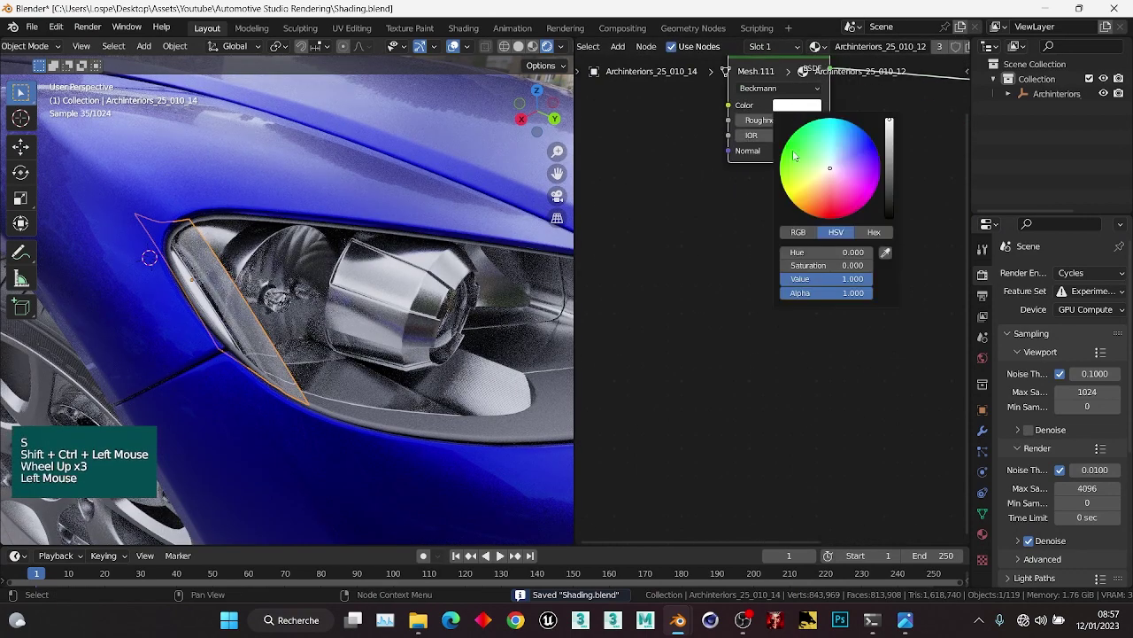
pyautogui.click(821, 184)
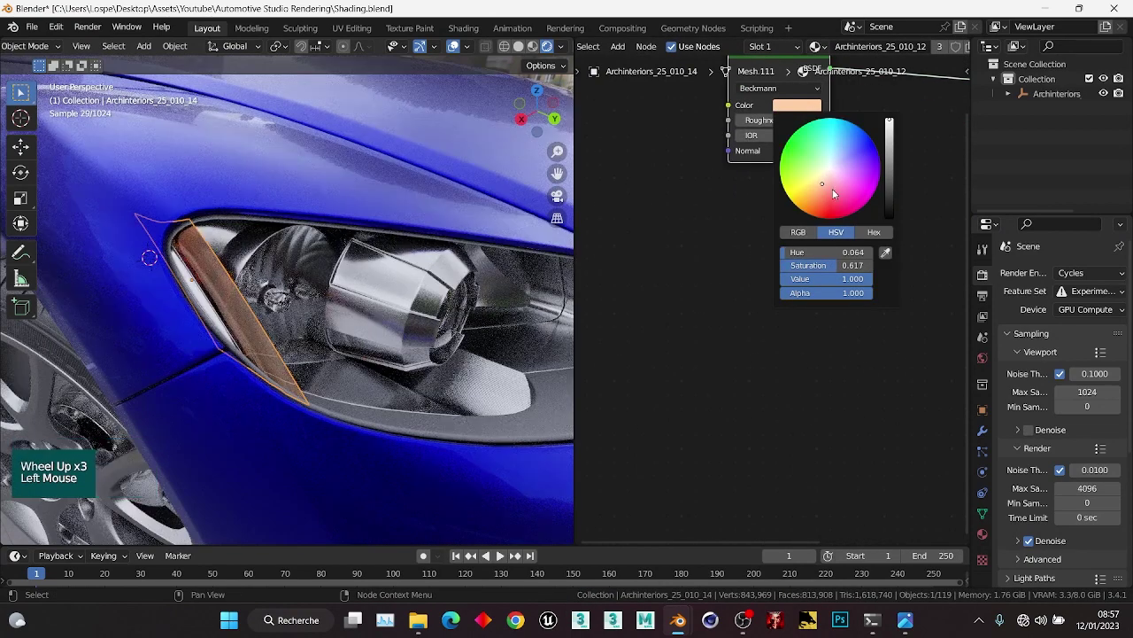
pyautogui.click(823, 189)
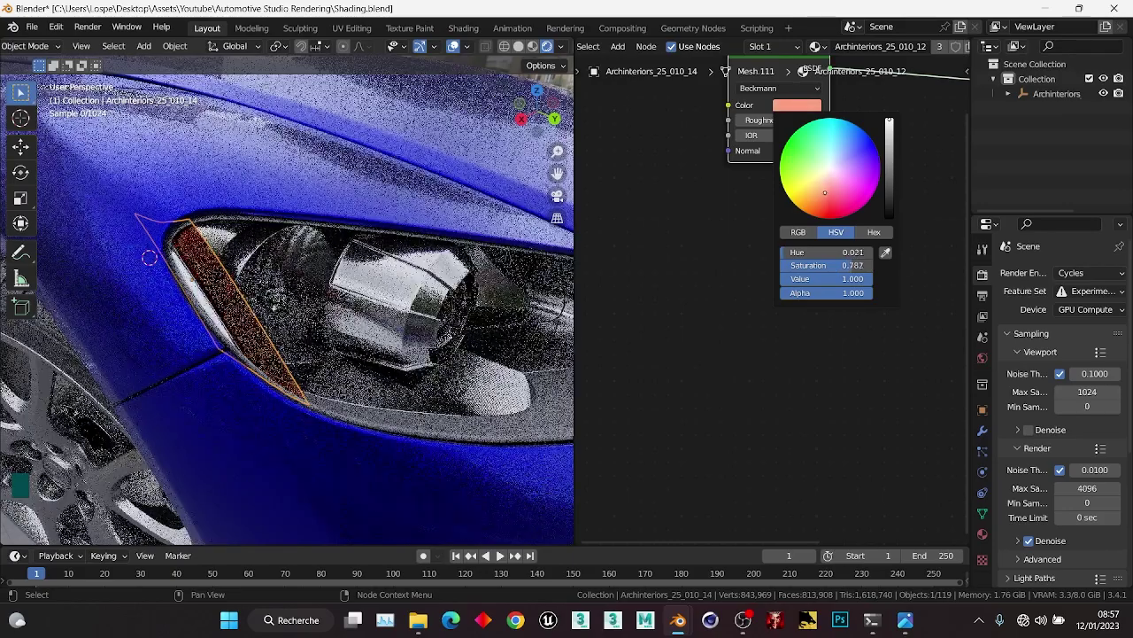
pyautogui.click(828, 184)
pyautogui.moveTo(828, 184); pyautogui.dragTo(821, 184)
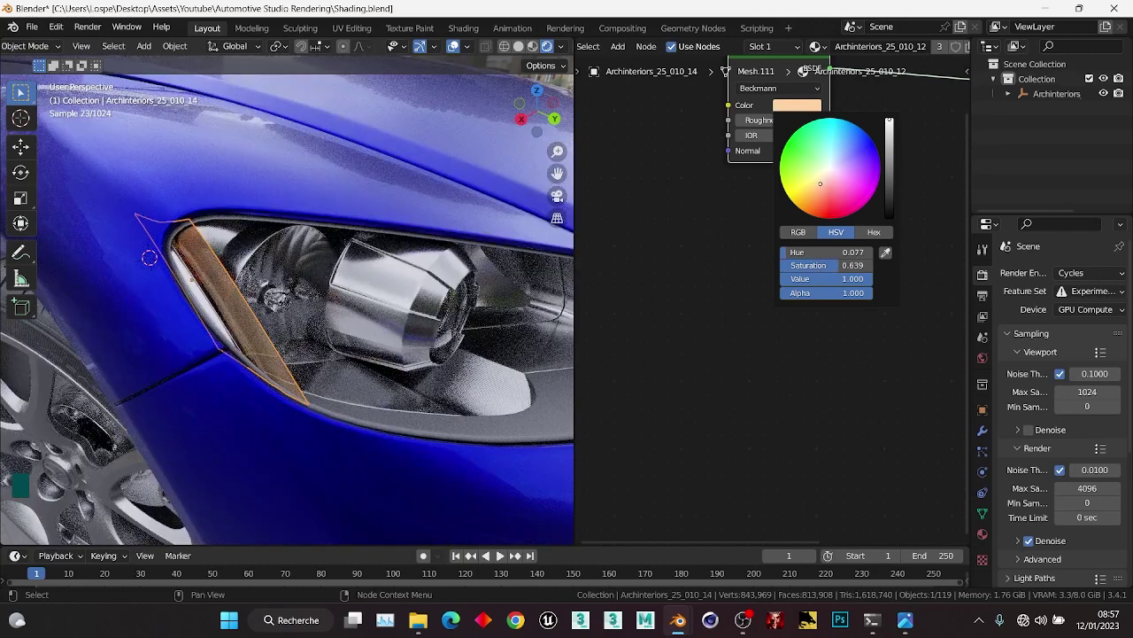
# Save the file and shift the headlight strip's glass Color to a deeper, redder orange.
pyautogui.scroll(-1, 259, 295)
pyautogui.moveTo(259, 295); pyautogui.dragTo(266, 298, button='middle')
pyautogui.moveTo(266, 298); pyautogui.dragTo(354, 331, button='middle')
pyautogui.hotkey('ctrl', 's')
pyautogui.moveTo(755, 211); pyautogui.dragTo(757, 221, button='middle')
pyautogui.scroll(2, 747, 309)
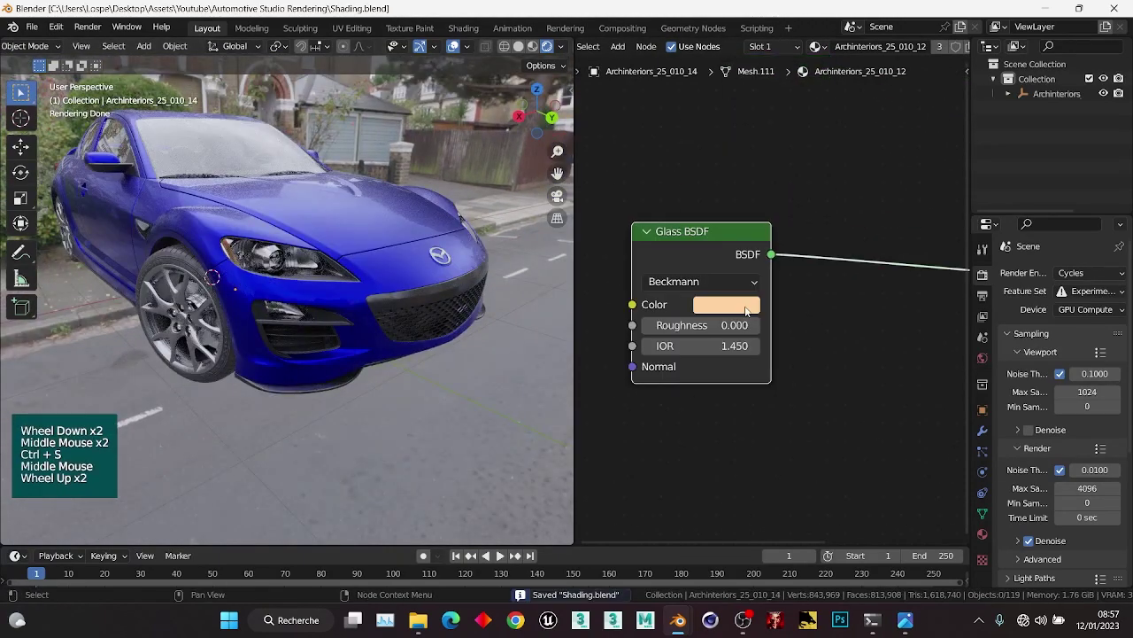
pyautogui.moveTo(279, 310); pyautogui.dragTo(289, 307, button='middle')
pyautogui.scroll(1, 286, 261)
pyautogui.moveTo(287, 261); pyautogui.dragTo(298, 257, button='middle')
pyautogui.scroll(2, 299, 247)
pyautogui.keyDown('shift'); pyautogui.moveTo(301, 209); pyautogui.dragTo(306, 233, button='middle'); pyautogui.keyUp('shift')
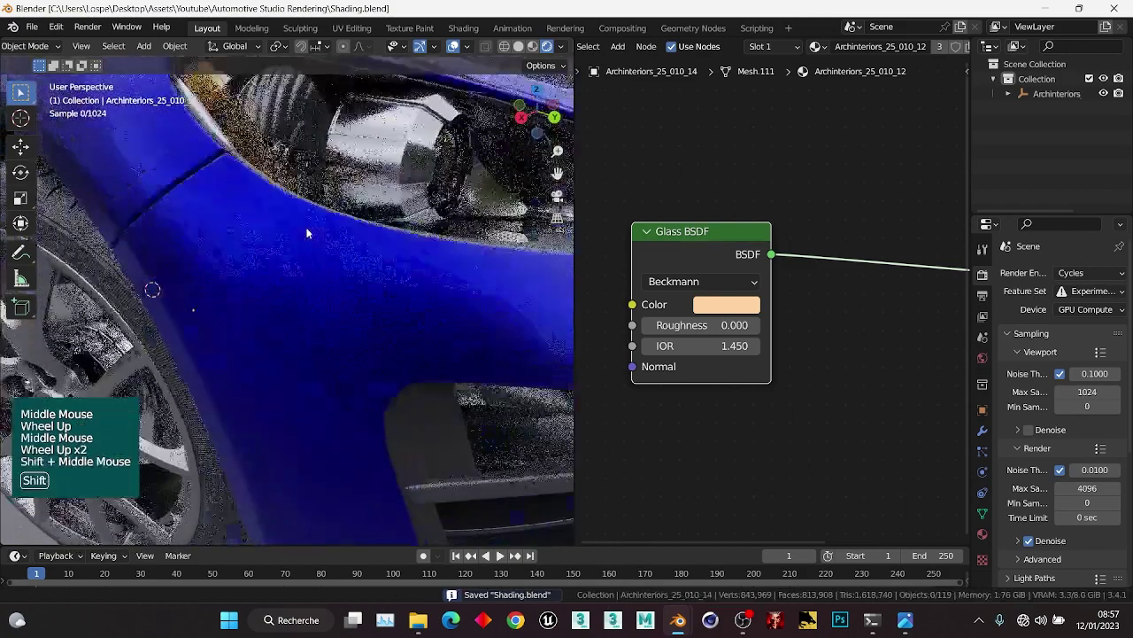
pyautogui.click(712, 304)
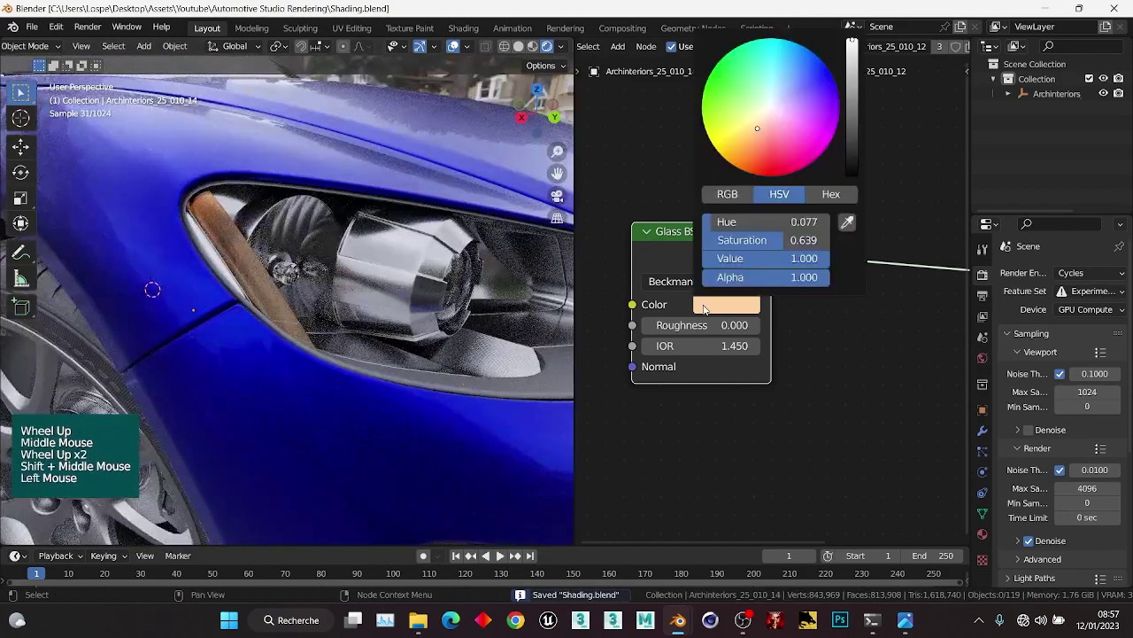
pyautogui.click(758, 130)
pyautogui.scroll(-3, 269, 276)
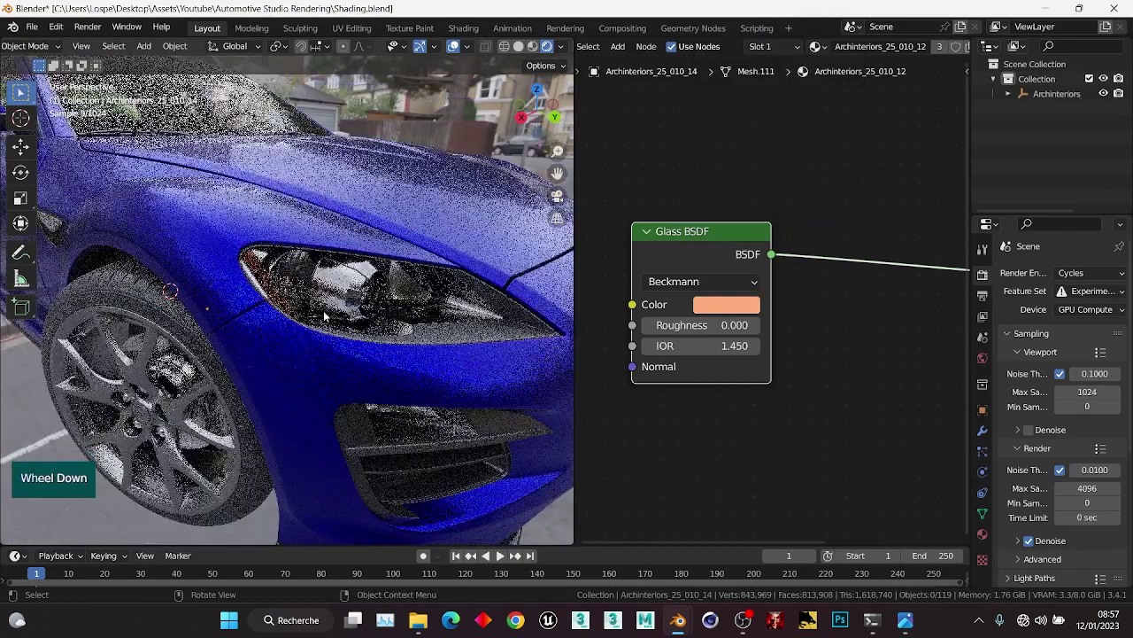
# Save the file, unhide the headlight's glass cover, and clear the selection.
pyautogui.moveTo(269, 276)
pyautogui.mouseDown(button='middle')
pyautogui.moveTo(303, 298)
pyautogui.moveTo(272, 257)
pyautogui.moveTo(285, 244)
pyautogui.moveTo(301, 294)
pyautogui.moveTo(339, 263)
pyautogui.mouseUp(button='middle')
pyautogui.hotkey('ctrl', 's')
pyautogui.hotkey('alt', 'h')
pyautogui.hotkey('alt', 'a')
# Select the windshield and hide it to expose the car's interior.
pyautogui.scroll(-3, 305, 300)
pyautogui.scroll(3, 298, 287)
pyautogui.scroll(-3, 272, 258)
pyautogui.scroll(3, 285, 244)
pyautogui.scroll(2, 301, 294)
pyautogui.click(327, 266)
pyautogui.press('h')
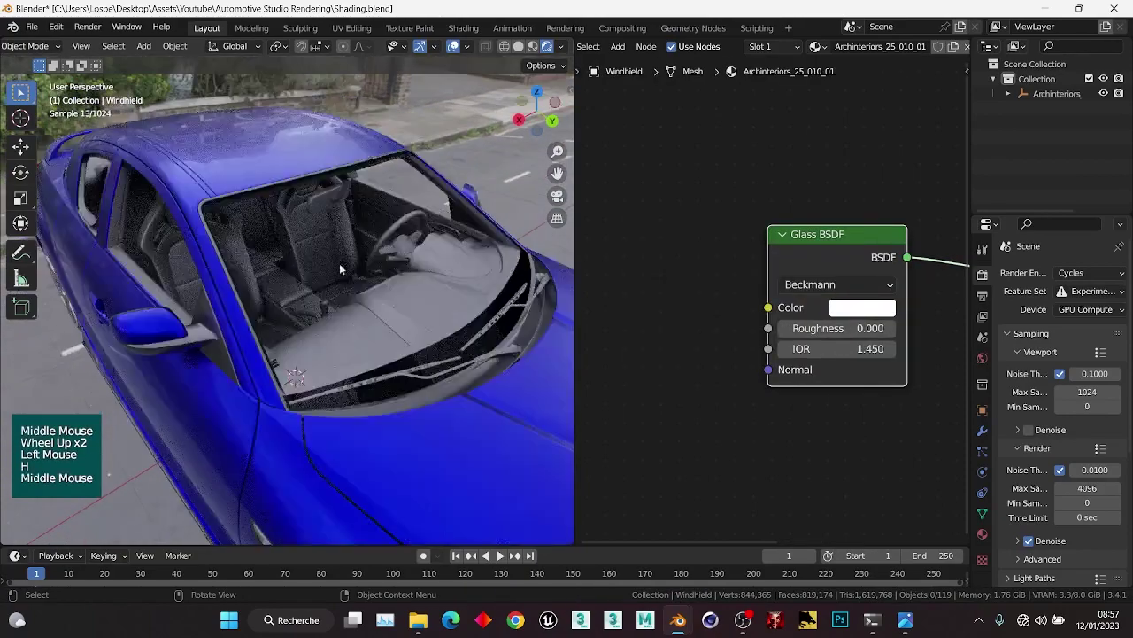
# Select the dashboard and delete the Normal Map node from its material.
pyautogui.click(360, 324)
pyautogui.scroll(-3, 773, 300)
pyautogui.moveTo(634, 482); pyautogui.dragTo(660, 329, button='middle')
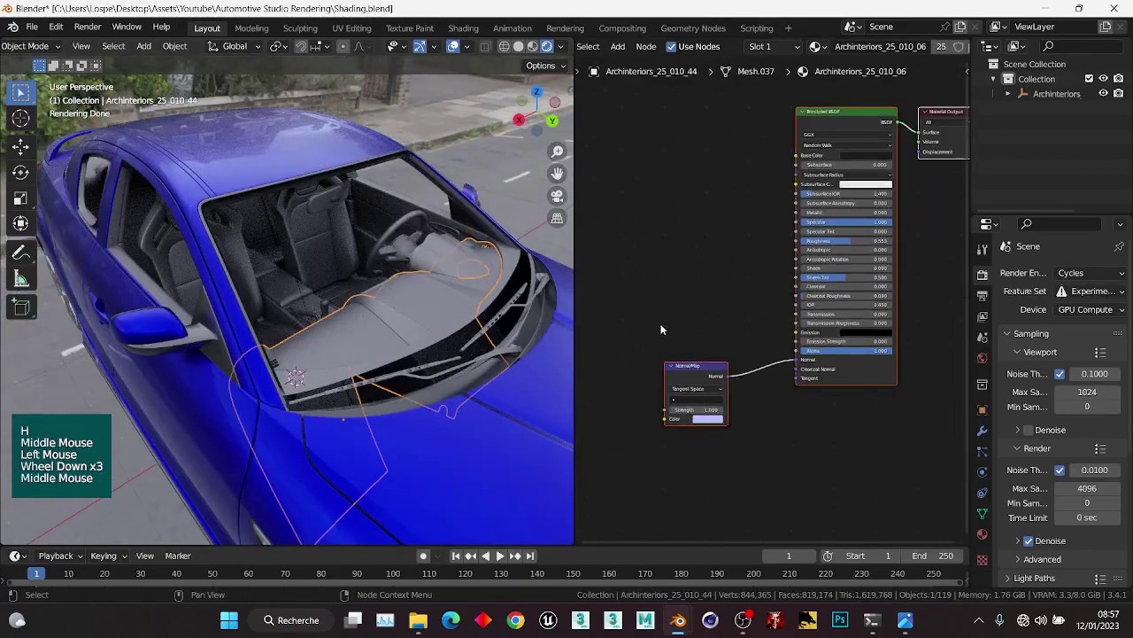
pyautogui.click(688, 364)
pyautogui.press('x')
pyautogui.moveTo(789, 179); pyautogui.dragTo(756, 224, button='middle')
pyautogui.scroll(5, 756, 223)
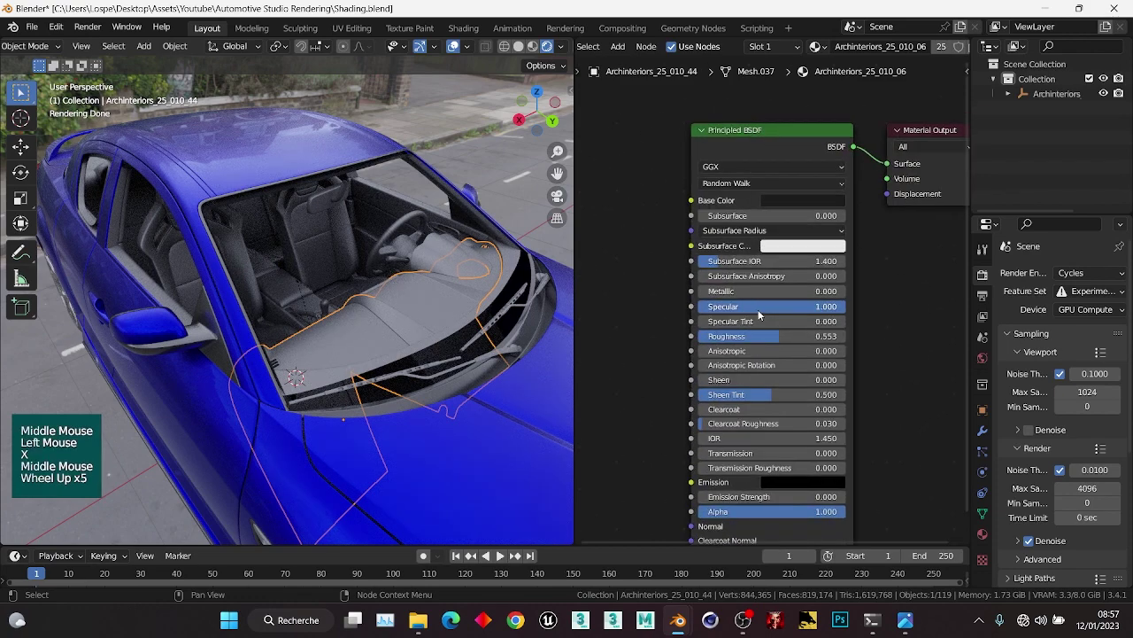
# Set the dashboard material's Roughness to 0.45, check its Base Color, and clear the selection.
pyautogui.doubleClick(742, 336)
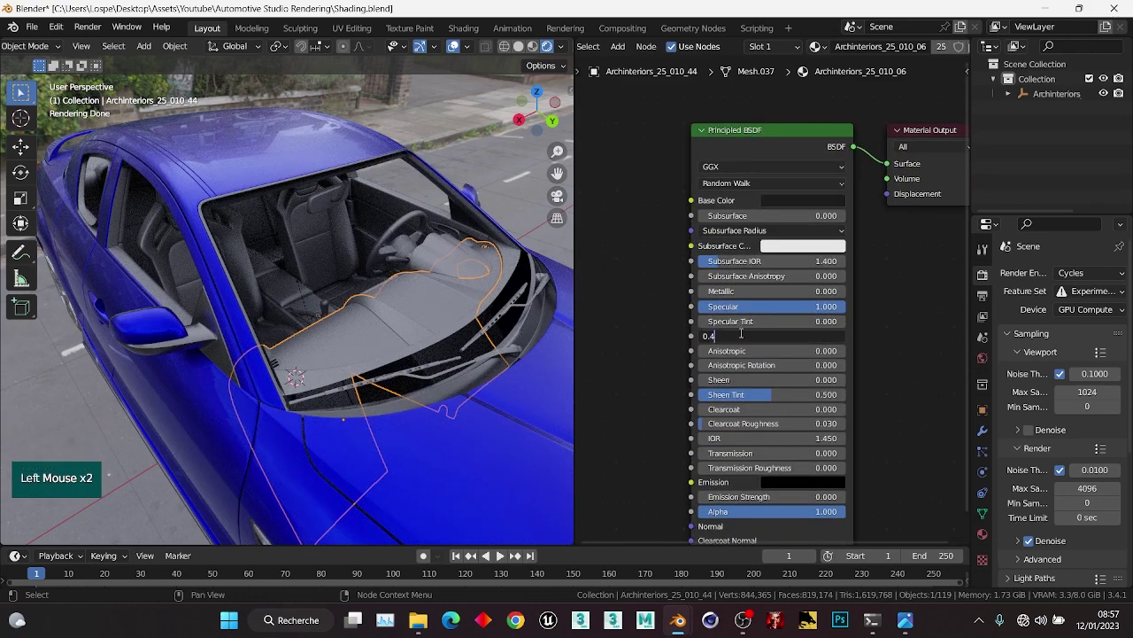
pyautogui.write('0.45')
pyautogui.press('Return')
pyautogui.click(802, 245)
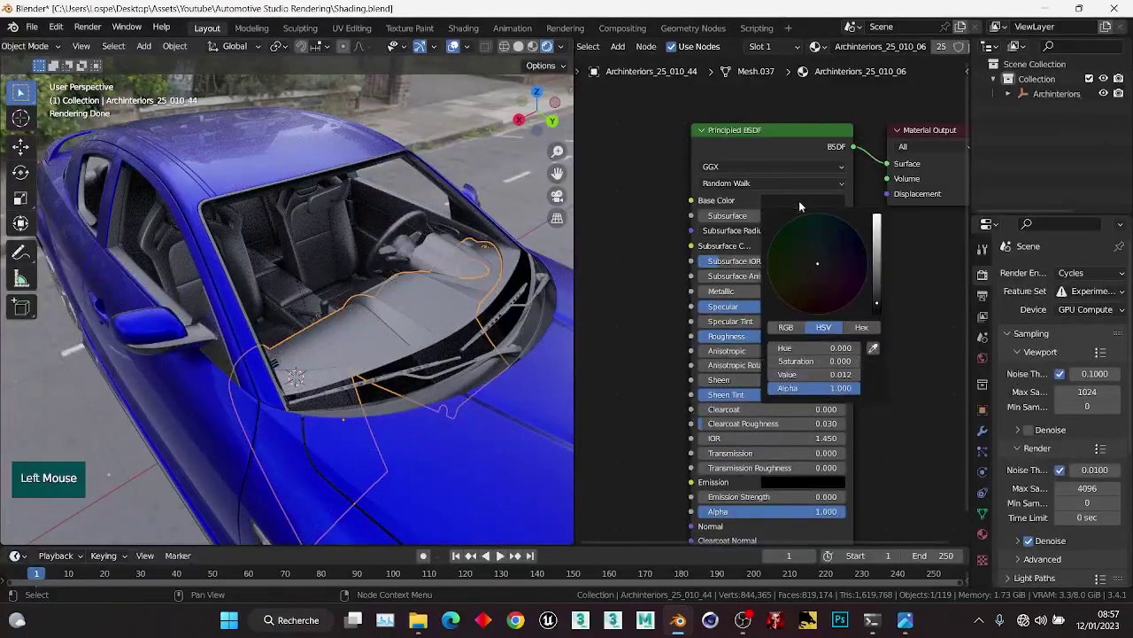
pyautogui.hotkey('alt', 'a')
# Select the seats and reduce their Principled BSDF material's Specular to 0.315.
pyautogui.click(292, 266)
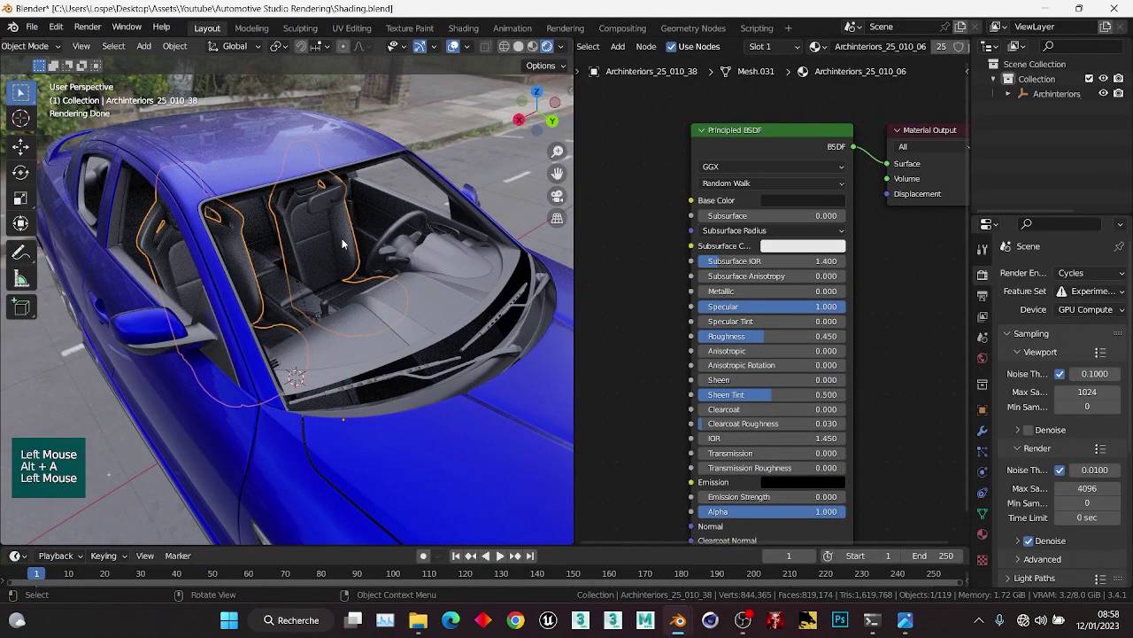
pyautogui.scroll(-2, 346, 243)
pyautogui.moveTo(345, 244); pyautogui.dragTo(221, 292, button='middle')
pyautogui.keyDown('shift'); pyautogui.moveTo(222, 292); pyautogui.dragTo(410, 263, button='middle'); pyautogui.keyUp('shift')
pyautogui.moveTo(254, 250); pyautogui.dragTo(306, 245, button='middle')
pyautogui.click(751, 310)
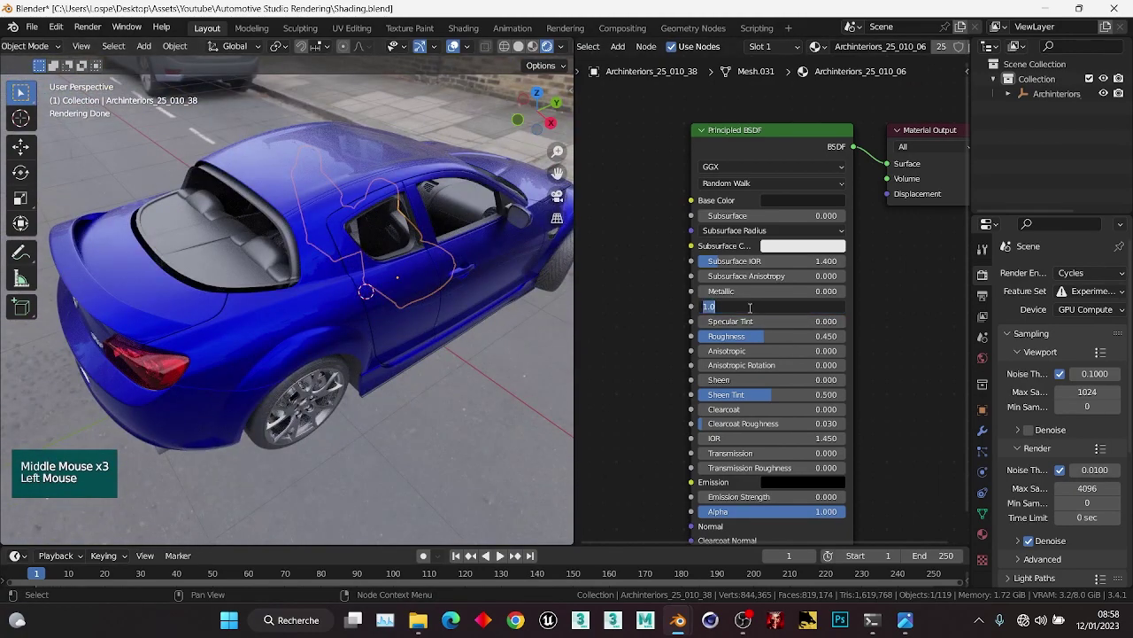
pyautogui.write('0.5')
pyautogui.press('Return')
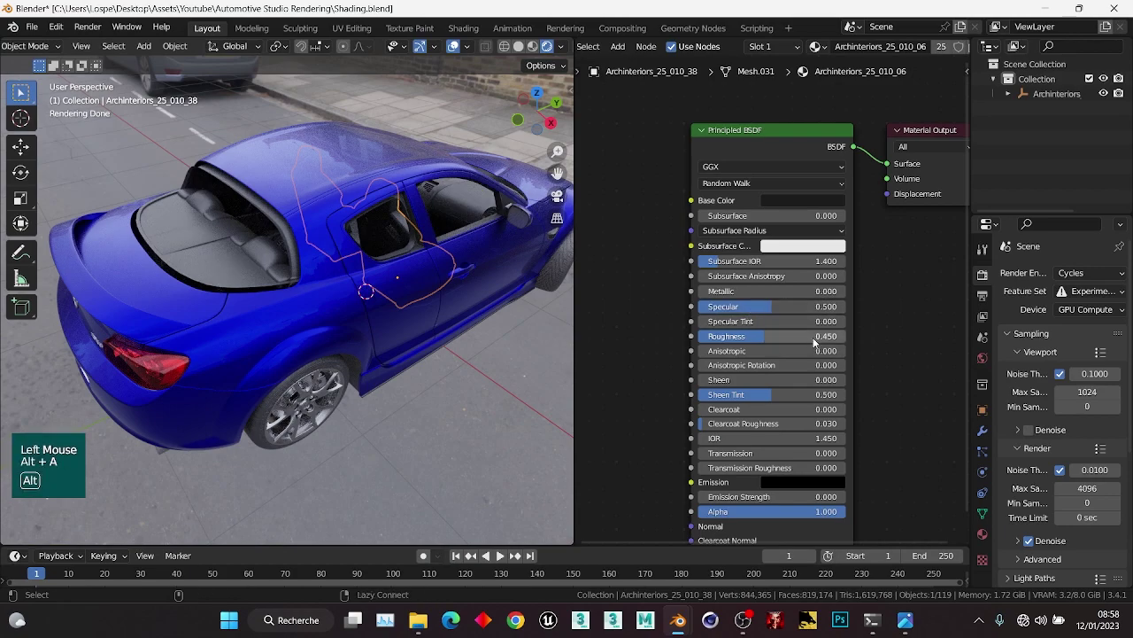
pyautogui.moveTo(819, 306); pyautogui.dragTo(779, 306)
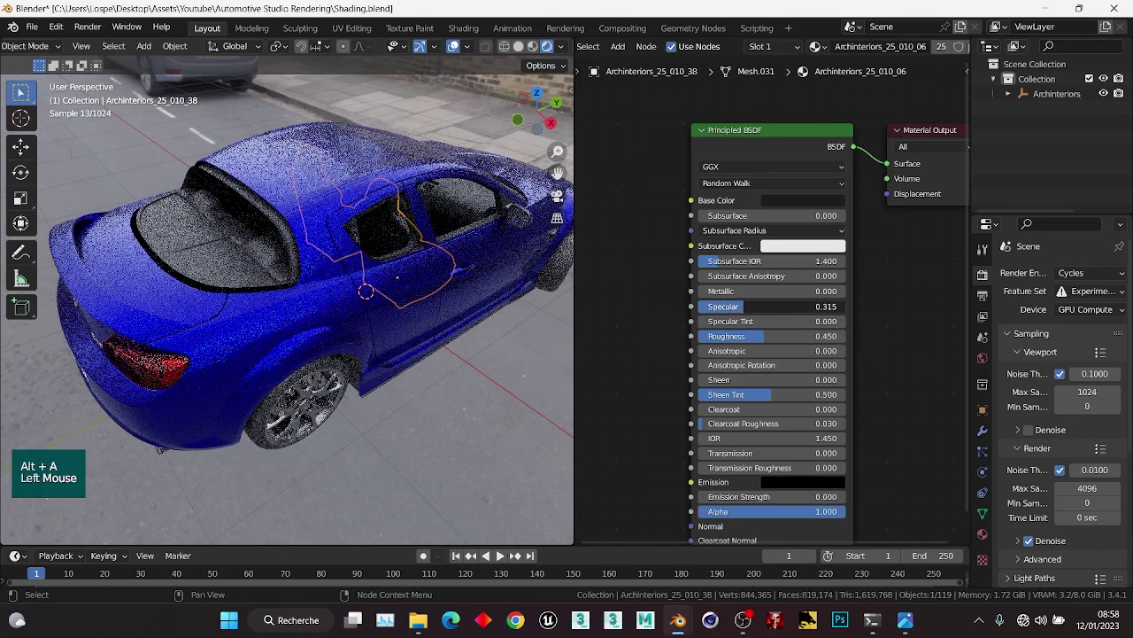
# Clear the selection, save the file, and inspect the interior through the car's side windows.
pyautogui.scroll(-1, 306, 257)
pyautogui.moveTo(380, 257); pyautogui.dragTo(263, 275, button='middle')
pyautogui.hotkey('alt', 'a')
pyautogui.keyDown('shift'); pyautogui.moveTo(458, 344); pyautogui.dragTo(363, 305, button='middle'); pyautogui.keyUp('shift')
pyautogui.moveTo(363, 306)
pyautogui.mouseDown(button='middle')
pyautogui.moveTo(295, 334)
pyautogui.moveTo(296, 272)
pyautogui.moveTo(324, 263)
pyautogui.moveTo(257, 283)
pyautogui.moveTo(187, 240)
pyautogui.moveTo(221, 230)
pyautogui.moveTo(271, 250)
pyautogui.mouseUp(button='middle')
pyautogui.scroll(2, 381, 323)
pyautogui.hotkey('ctrl', 's')
pyautogui.scroll(1, 271, 250)
# Unhide the windshield, clear the selection, and save the file.
pyautogui.click(356, 204)
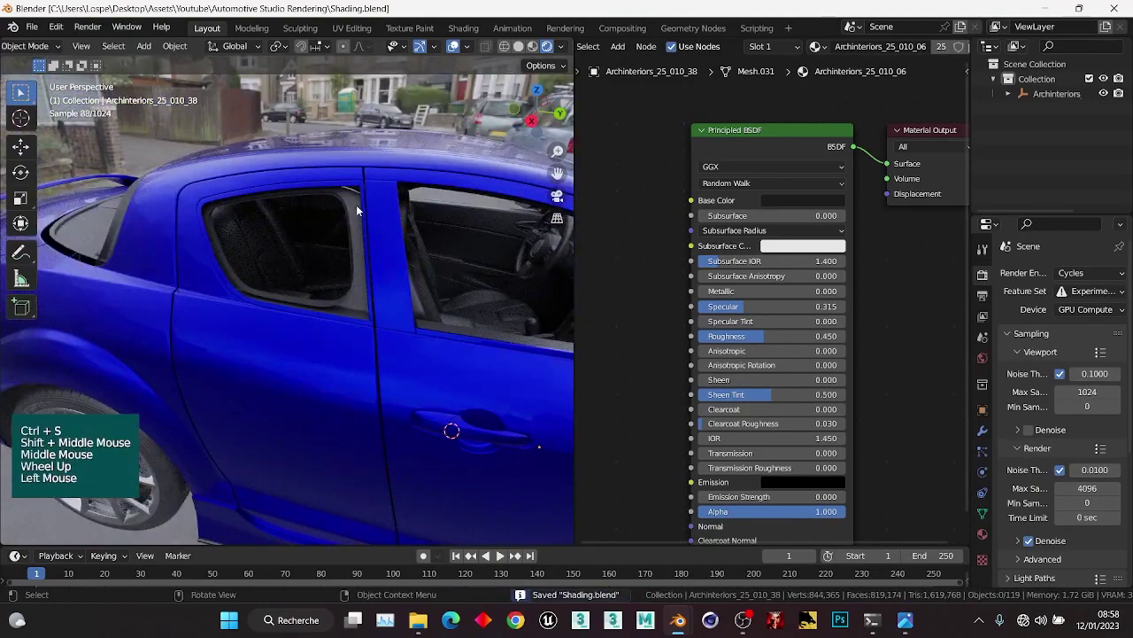
pyautogui.scroll(-1, 356, 210)
pyautogui.hotkey('alt', 'a')
pyautogui.scroll(-1, 304, 289)
pyautogui.moveTo(304, 288); pyautogui.dragTo(316, 332, button='middle')
pyautogui.hotkey('ctrl', 's')
pyautogui.hotkey('alt', 'a')
pyautogui.scroll(-1, 303, 293)
pyautogui.scroll(1, 316, 332)
pyautogui.scroll(1, 314, 326)
# Select the rear licence plate and delete the extra node beside its Principled BSDF.
pyautogui.click(315, 326)
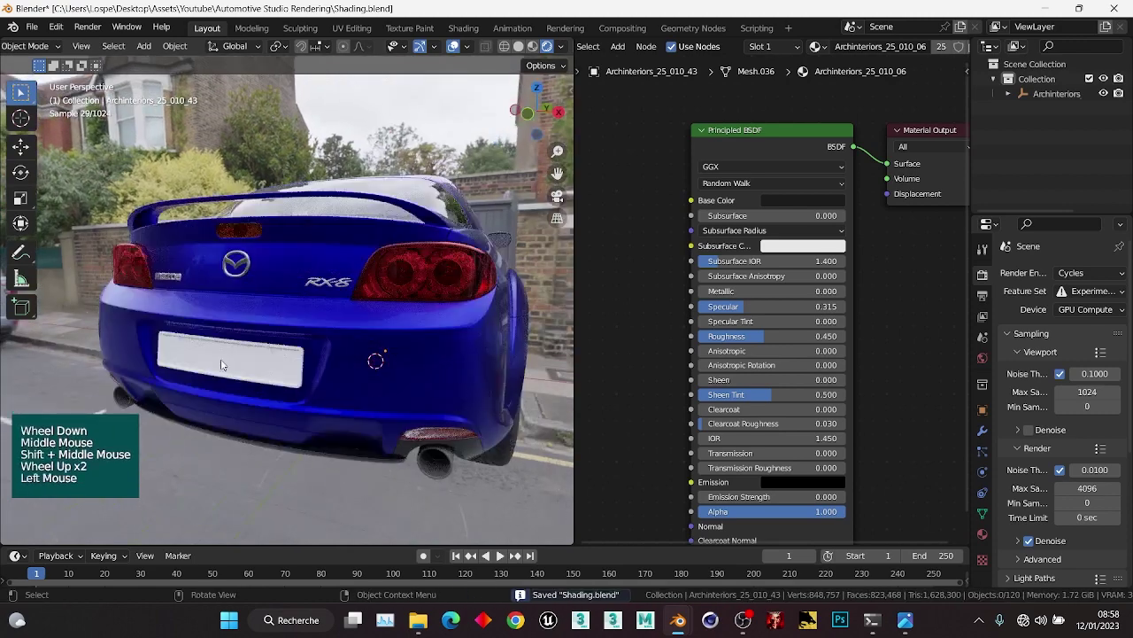
pyautogui.scroll(-2, 688, 269)
pyautogui.scroll(-1, 688, 269)
pyautogui.moveTo(633, 363); pyautogui.dragTo(685, 367, button='middle')
pyautogui.click(761, 411)
pyautogui.press('x')
pyautogui.scroll(4, 779, 255)
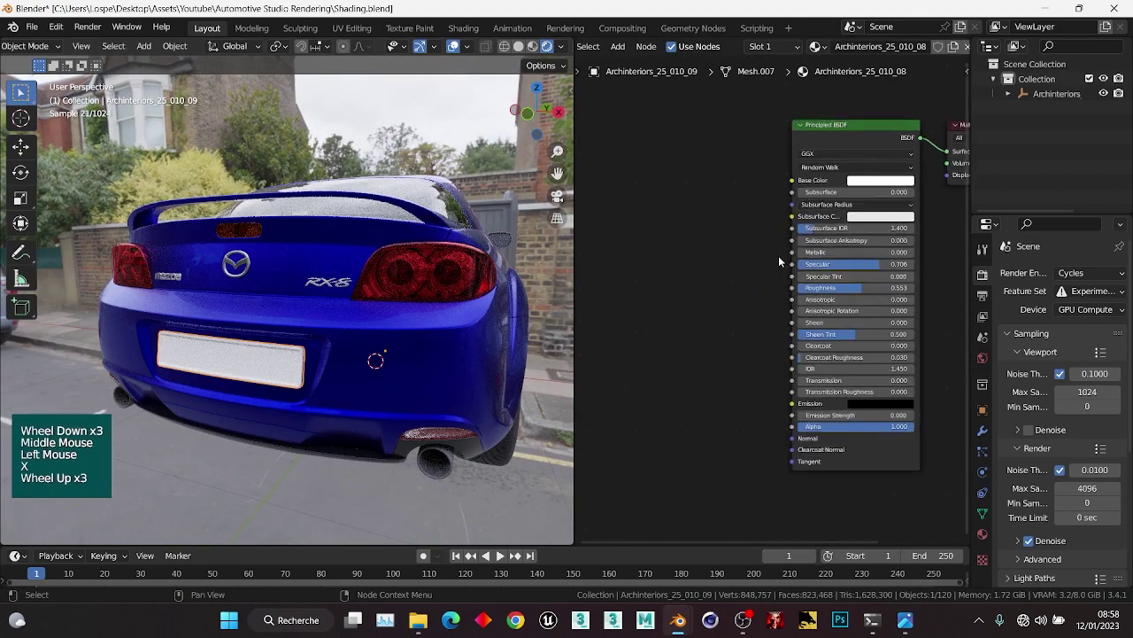
pyautogui.moveTo(880, 201); pyautogui.dragTo(779, 274, button='middle')
# Darken the licence plate's Base Color to Value 0.011, lower its Roughness to 0.244, and clear the selection.
pyautogui.click(796, 264)
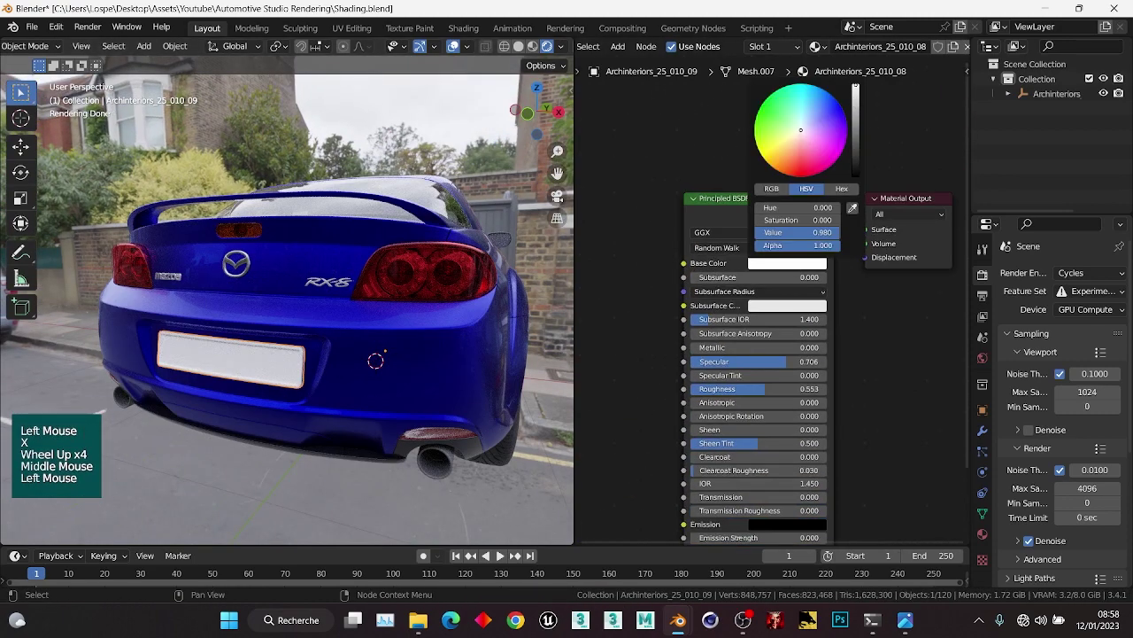
pyautogui.moveTo(855, 86); pyautogui.dragTo(856, 163)
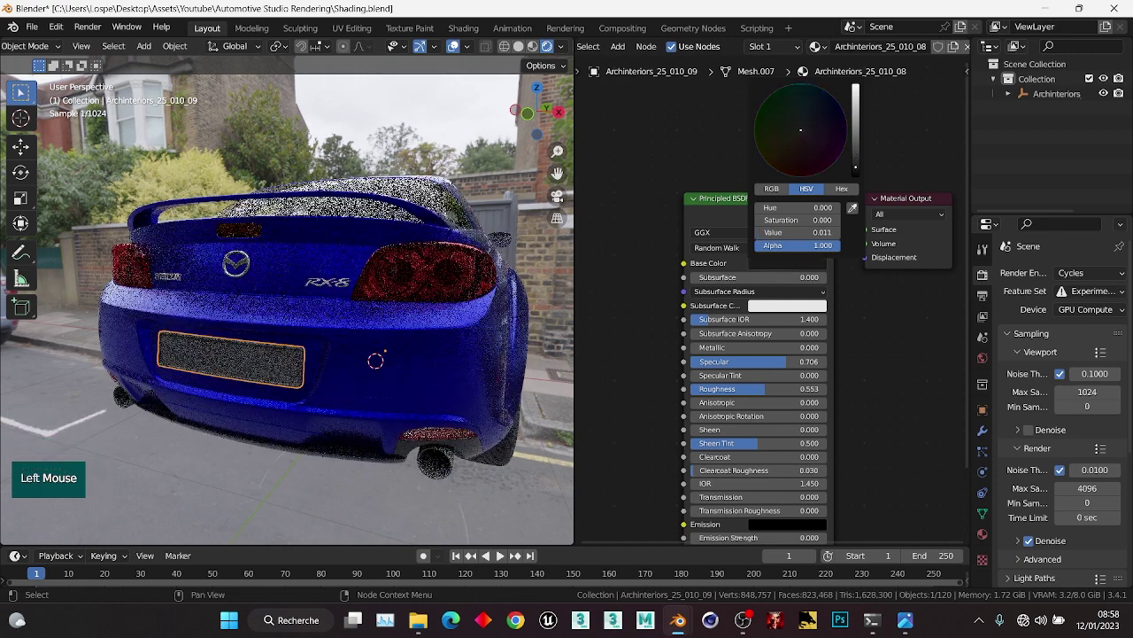
pyautogui.click(857, 361)
pyautogui.moveTo(857, 340); pyautogui.dragTo(847, 337, button='middle')
pyautogui.scroll(1, 793, 366)
pyautogui.moveTo(723, 384); pyautogui.dragTo(696, 387)
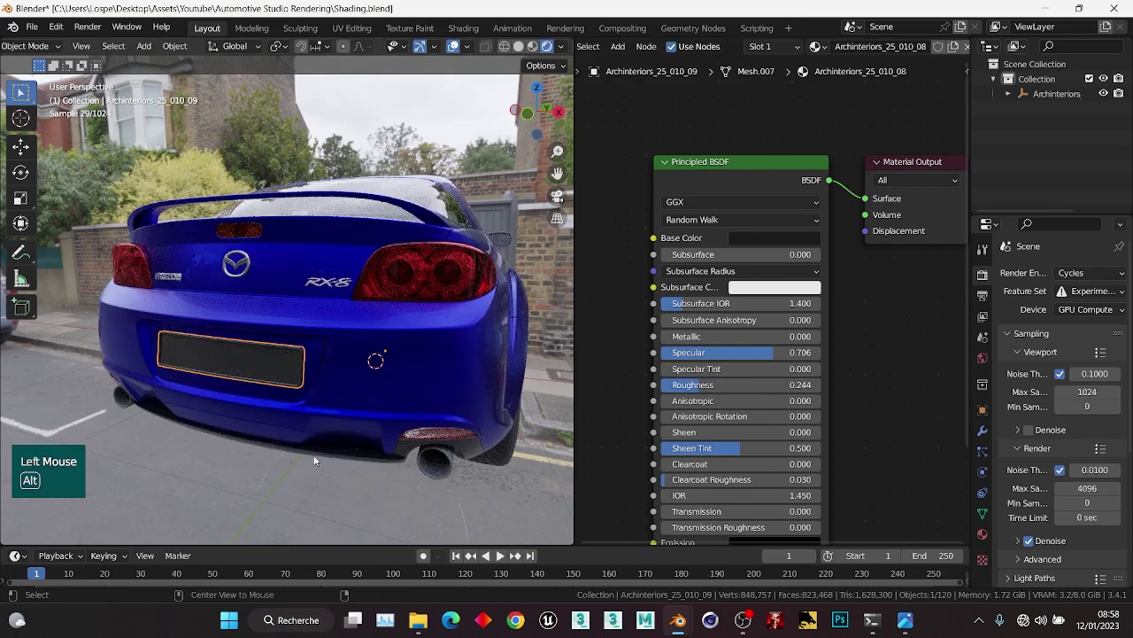
pyautogui.hotkey('alt', 'a')
pyautogui.click(780, 237)
pyautogui.click(785, 238)
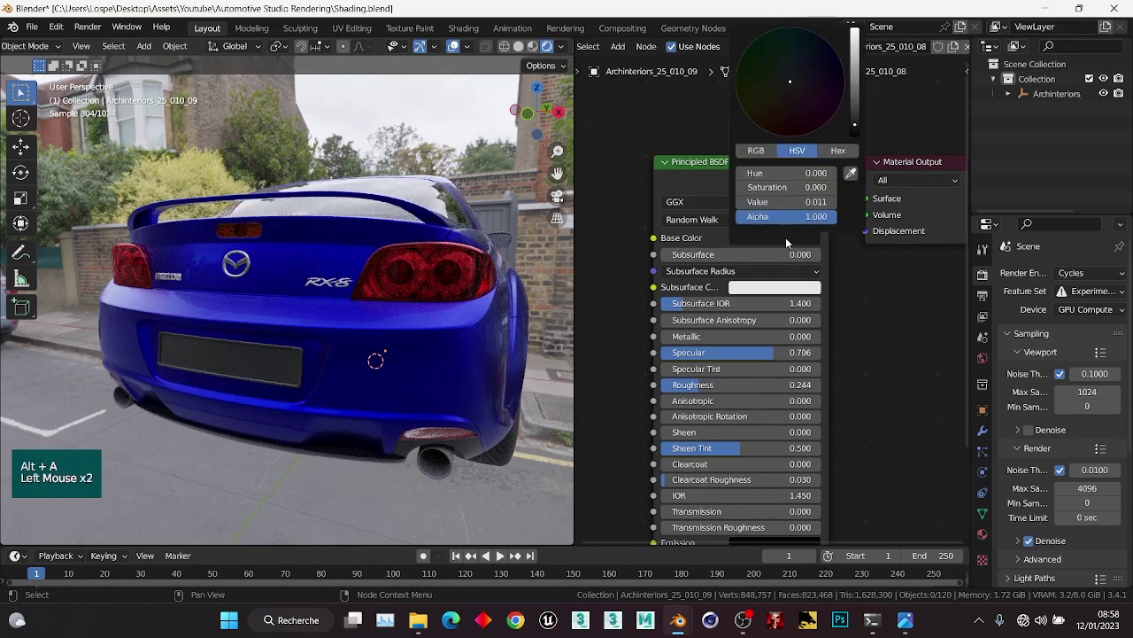
pyautogui.hotkey('alt', 'a')
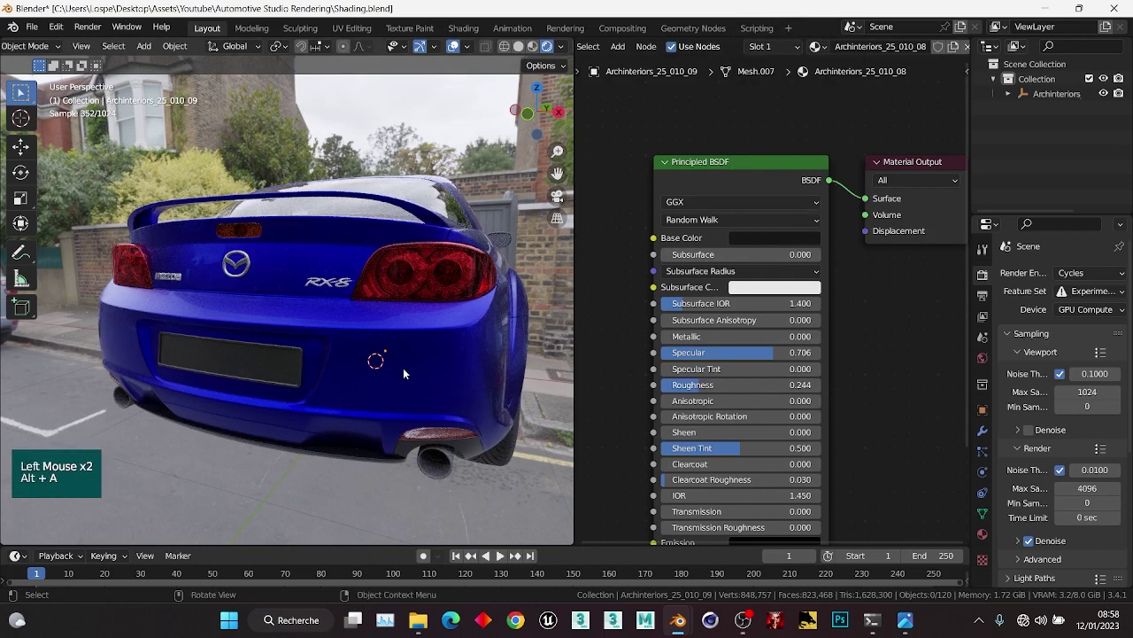
# Select the exhaust under the rear bumper, save the file, and delete the extra node from the exhaust's material.
pyautogui.moveTo(403, 372); pyautogui.dragTo(314, 371, button='middle')
pyautogui.click(314, 367)
pyautogui.hotkey('ctrl', 's')
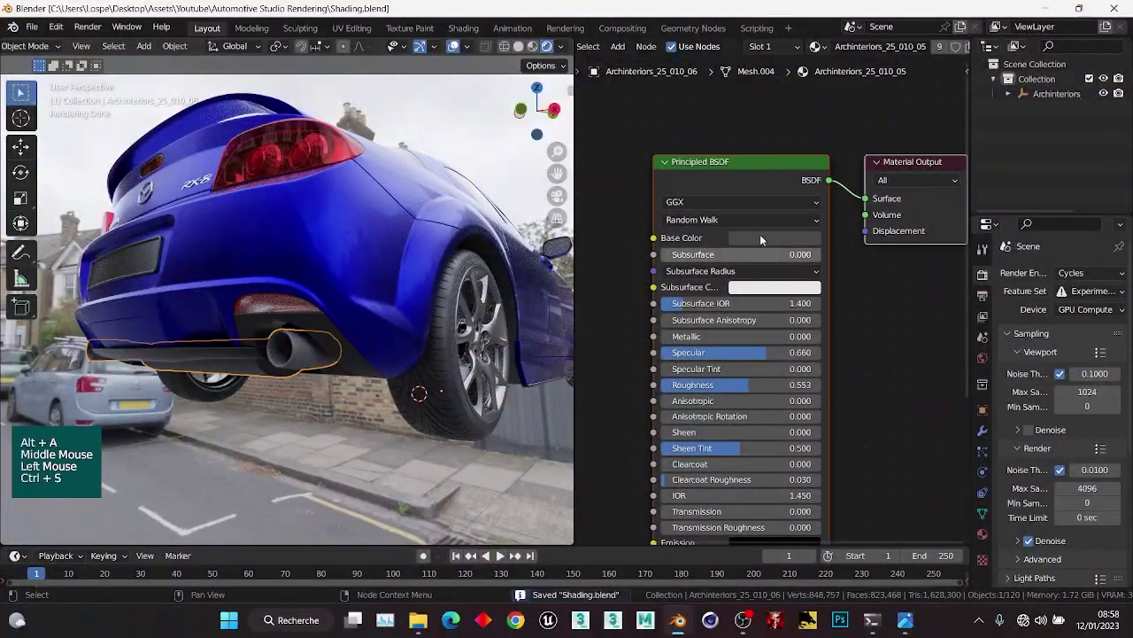
pyautogui.scroll(-3, 753, 244)
pyautogui.moveTo(663, 351); pyautogui.dragTo(757, 311, button='middle')
pyautogui.click(736, 481)
pyautogui.press('x')
pyautogui.scroll(3, 773, 234)
pyautogui.moveTo(779, 252); pyautogui.dragTo(659, 340, button='middle')
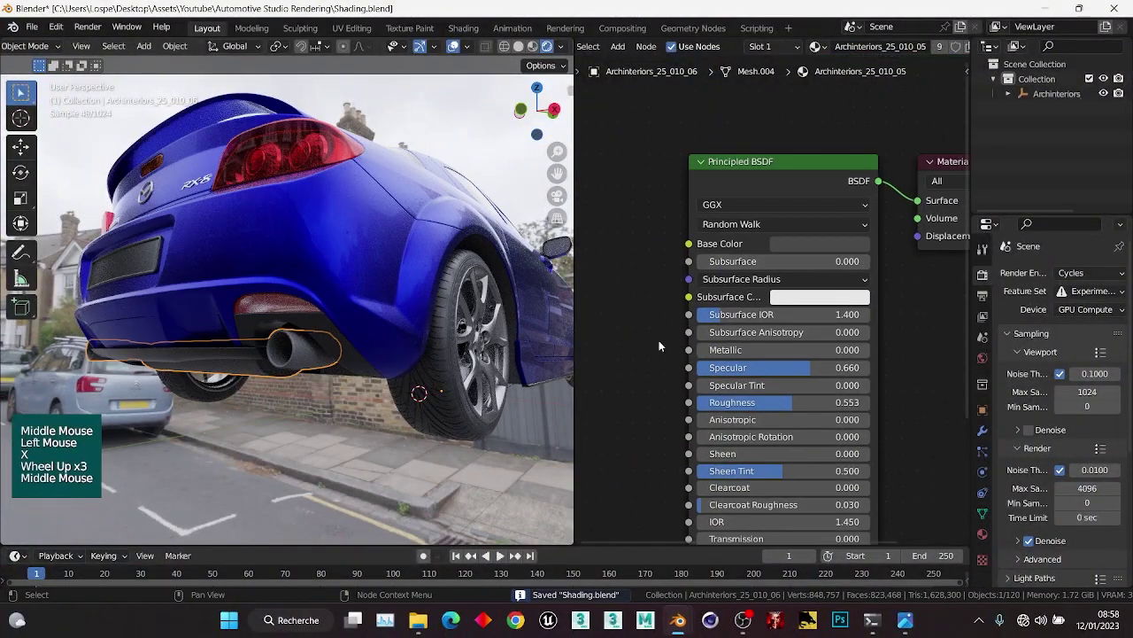
# Give the exhaust material Metallic 1.000, Roughness 0.411, Specular 0.522 and a lighter grey Base Color.
pyautogui.moveTo(739, 352); pyautogui.dragTo(870, 352)
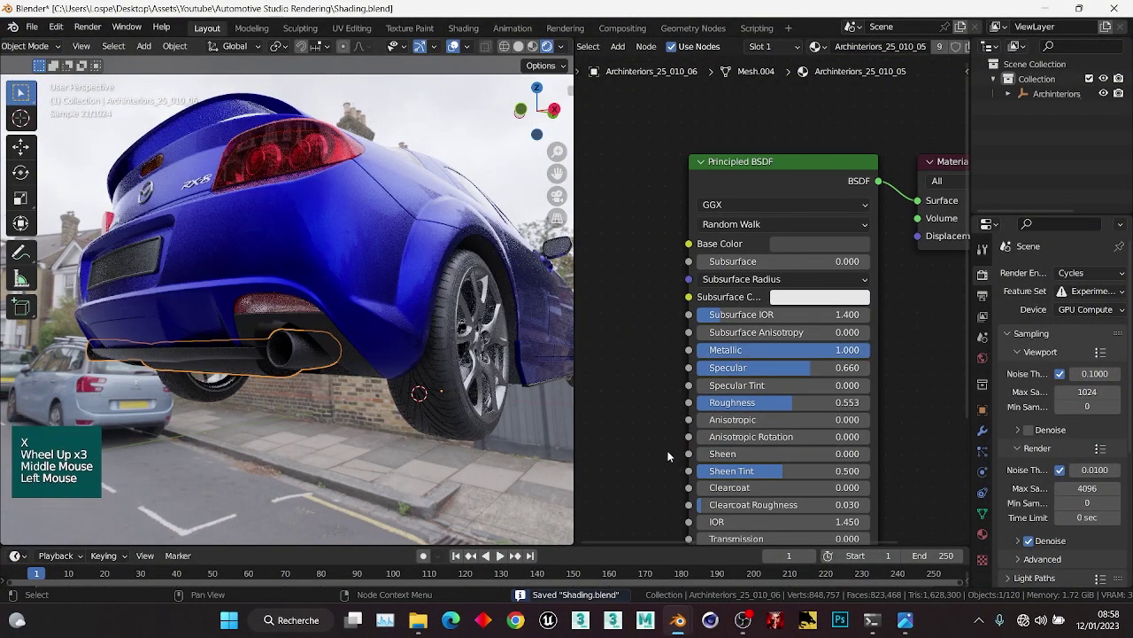
pyautogui.moveTo(762, 403); pyautogui.dragTo(721, 403)
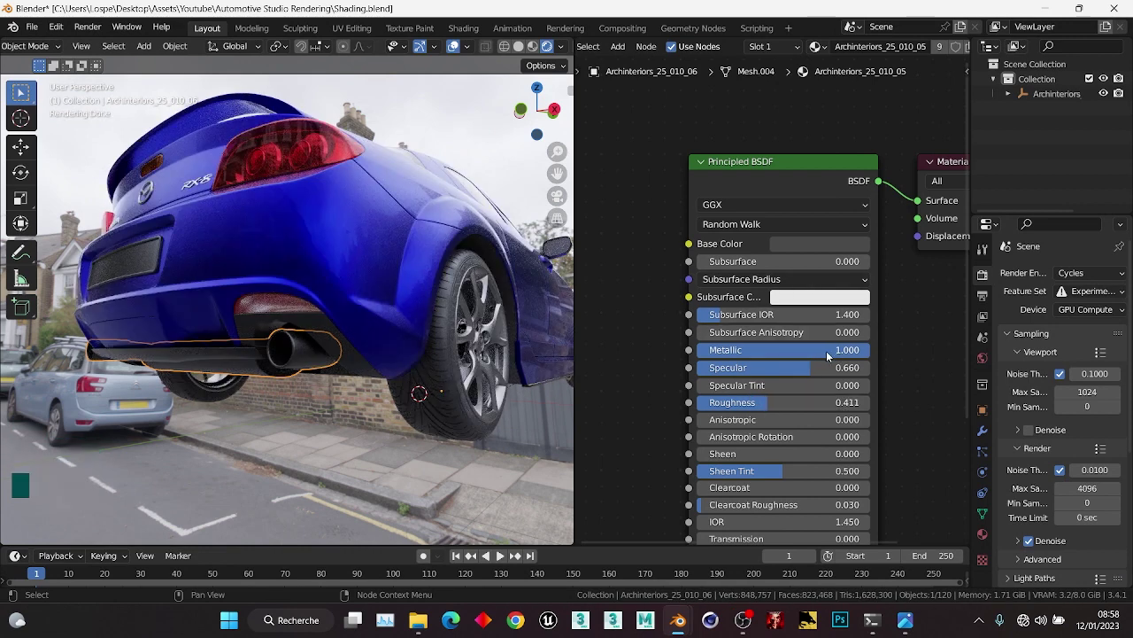
pyautogui.moveTo(812, 367); pyautogui.dragTo(788, 372)
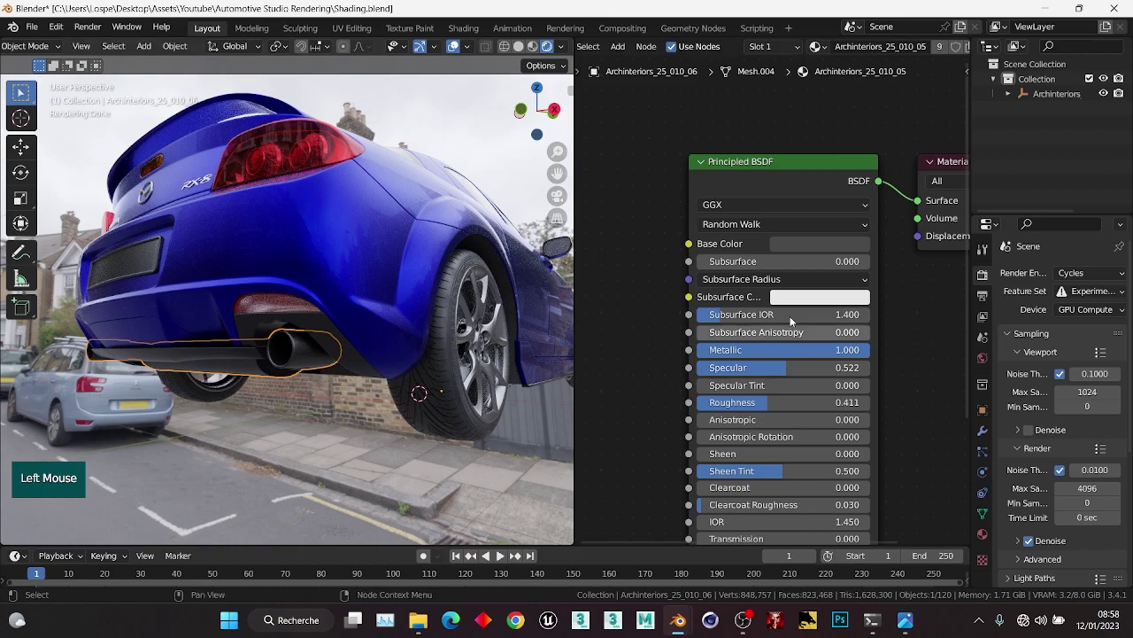
pyautogui.click(819, 243)
pyautogui.moveTo(907, 344); pyautogui.dragTo(907, 312)
# Clear the selection, inspect the exhaust tips on both sides, and switch to the image viewer for the reference RX8_STUDIO_RNDR.jpg.
pyautogui.hotkey('alt', 'a')
pyautogui.scroll(-1, 368, 315)
pyautogui.moveTo(367, 315); pyautogui.dragTo(361, 337, button='middle')
pyautogui.scroll(2, 398, 319)
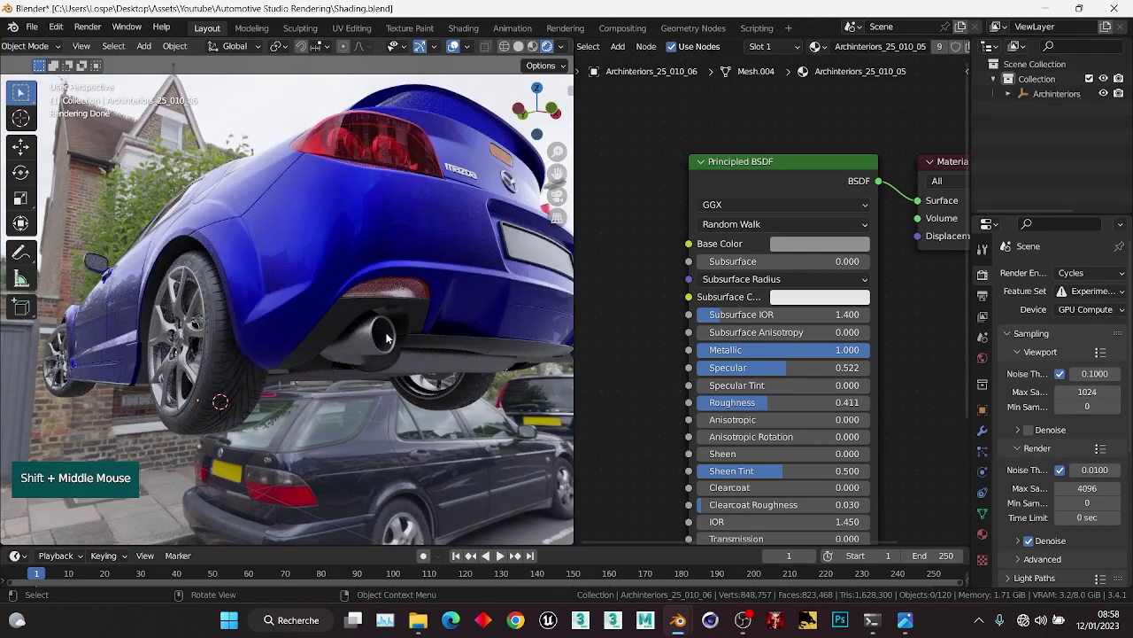
pyautogui.moveTo(374, 344); pyautogui.dragTo(234, 365, button='middle')
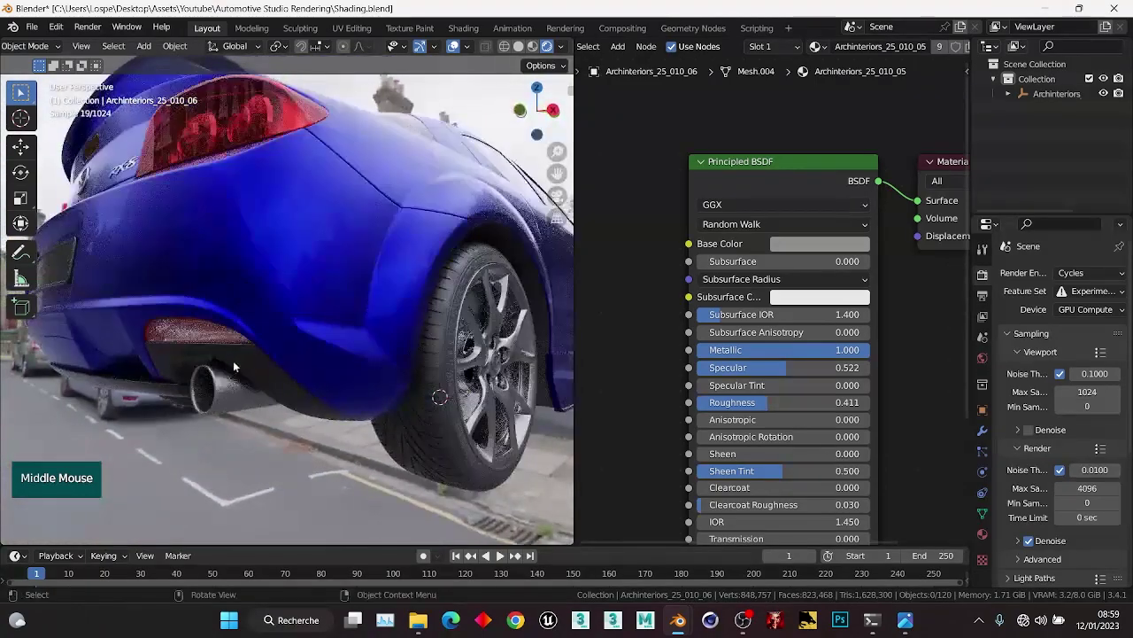
pyautogui.click(905, 619)
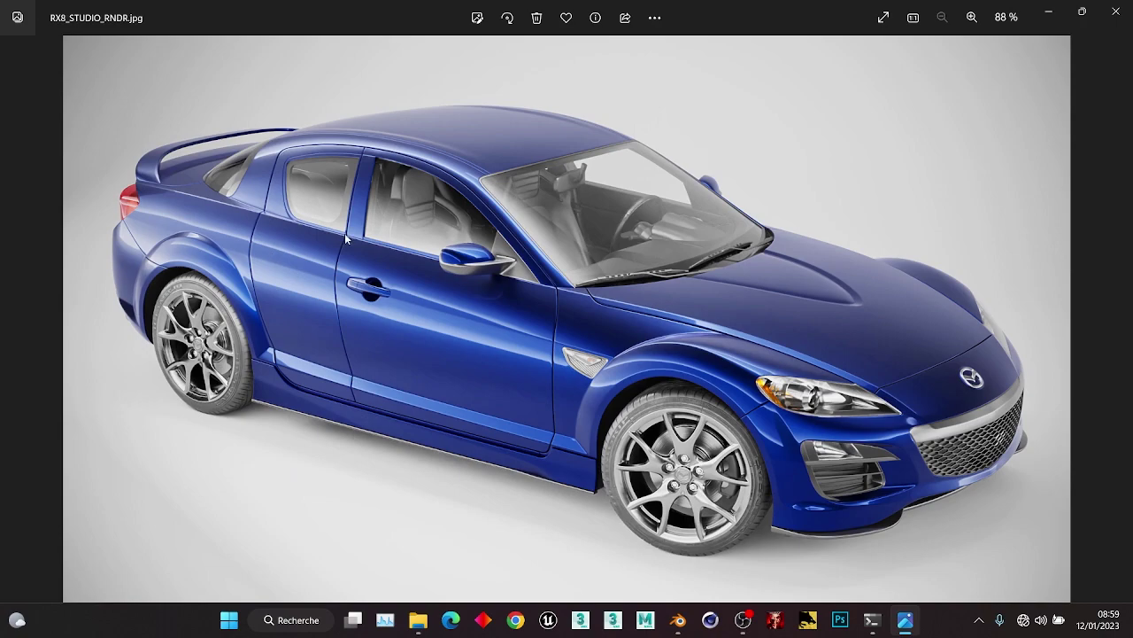
# Leave the reference render, return to the Blender scene and save it.
pyautogui.click(1049, 17)
pyautogui.scroll(-1, 350, 273)
pyautogui.moveTo(350, 273)
pyautogui.mouseDown(button='middle')
pyautogui.moveTo(320, 297)
pyautogui.moveTo(381, 274)
pyautogui.mouseUp(button='middle')
pyautogui.hotkey('ctrl', 's')
# Darken the wheel rim material's base color to a value of 0.252 and deselect the rim.
pyautogui.scroll(4, 380, 274)
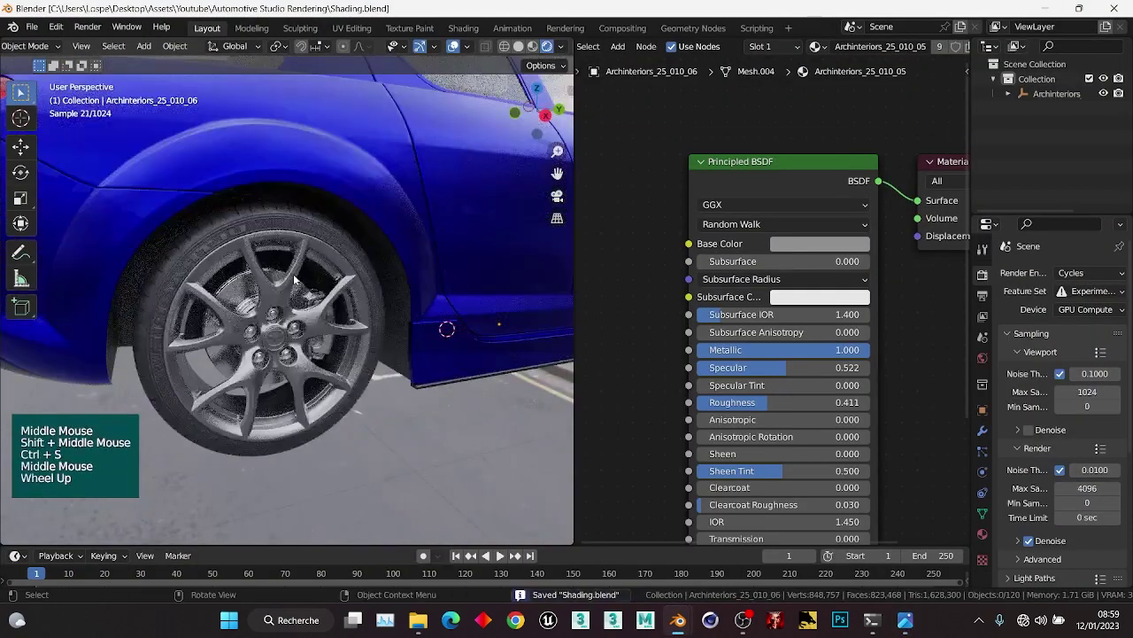
pyautogui.click(266, 345)
pyautogui.scroll(-1, 781, 295)
pyautogui.moveTo(782, 296); pyautogui.dragTo(748, 270, button='middle')
pyautogui.scroll(1, 748, 270)
pyautogui.click(743, 266)
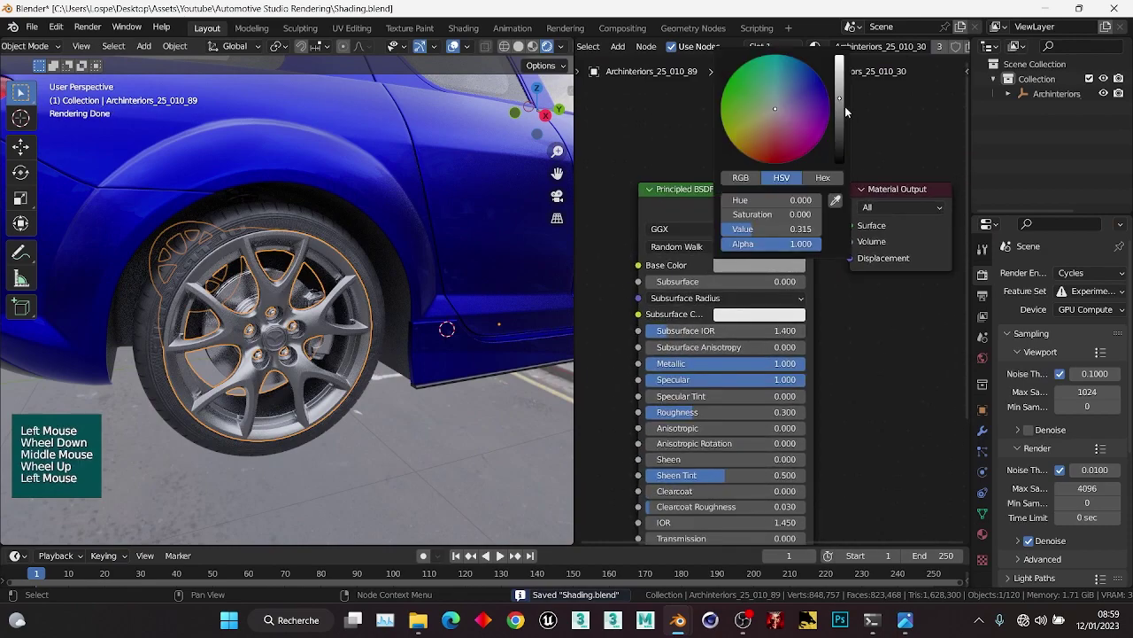
pyautogui.moveTo(839, 99); pyautogui.dragTo(839, 104)
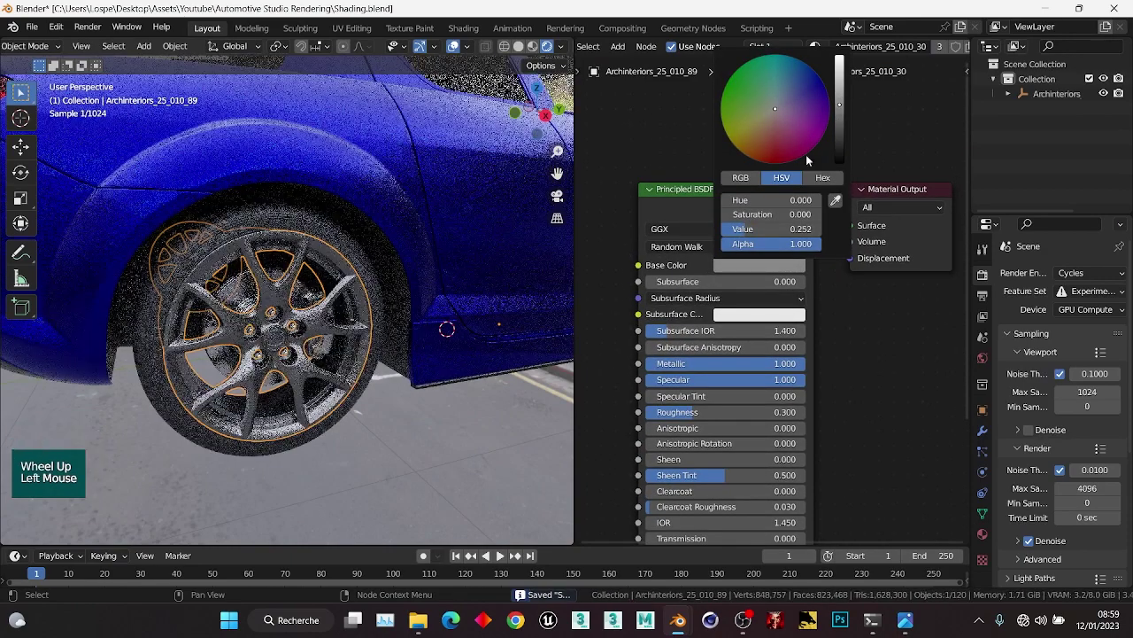
pyautogui.hotkey('alt', 'a')
# Delete the Principled BSDF and Normal Map nodes from the material of the fender vent's inner lens.
pyautogui.scroll(-2, 256, 379)
pyautogui.moveTo(256, 379); pyautogui.dragTo(358, 297, button='middle')
pyautogui.scroll(-1, 259, 332)
pyautogui.scroll(2, 358, 297)
pyautogui.scroll(1, 330, 251)
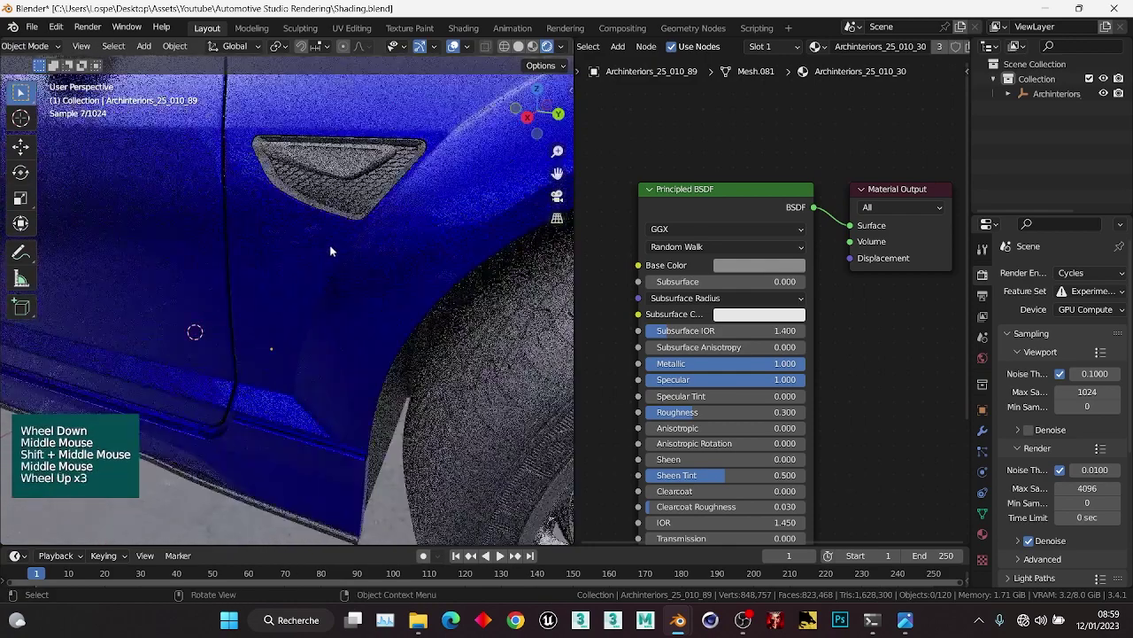
pyautogui.click(358, 163)
pyautogui.scroll(-2, 611, 456)
pyautogui.moveTo(611, 456); pyautogui.dragTo(715, 324, button='middle')
pyautogui.click(714, 324)
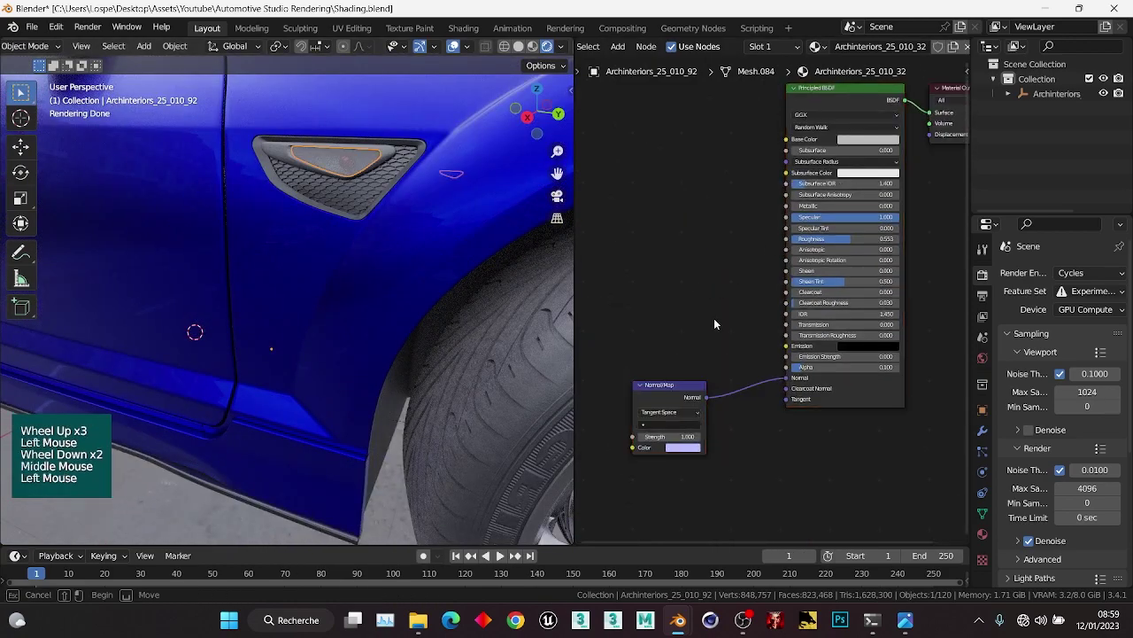
pyautogui.press('x')
pyautogui.click(754, 213)
# Save the scene, add a Glass BSDF to the vent lens material and connect it to the Material Output surface.
pyautogui.hotkey('ctrl', 's')
pyautogui.hotkey('ctrl', 'a')
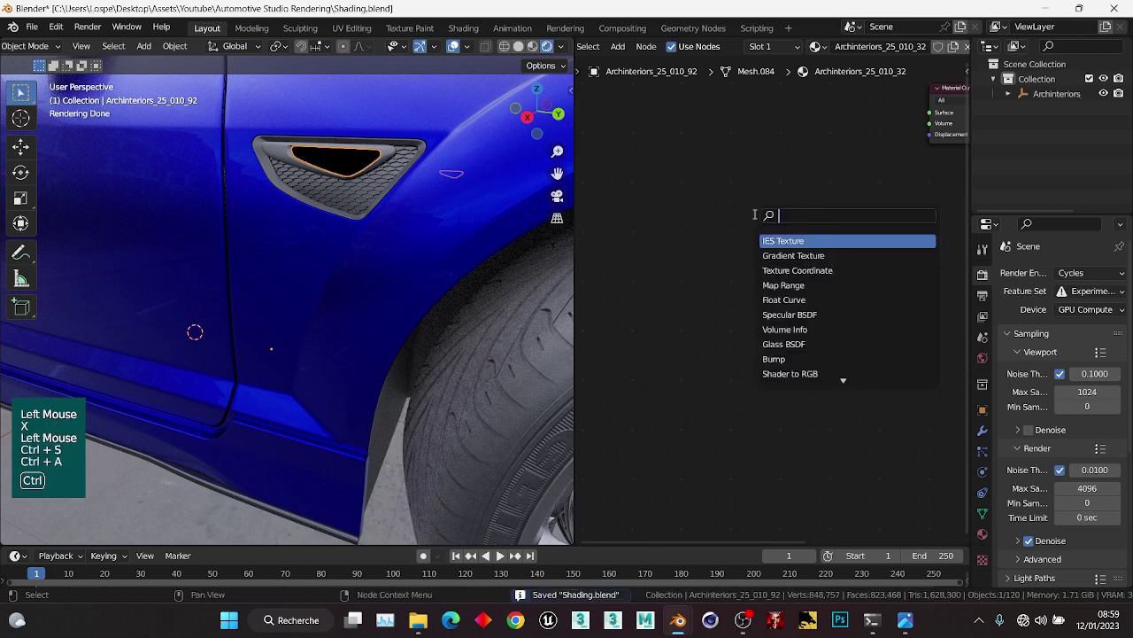
pyautogui.write('glass')
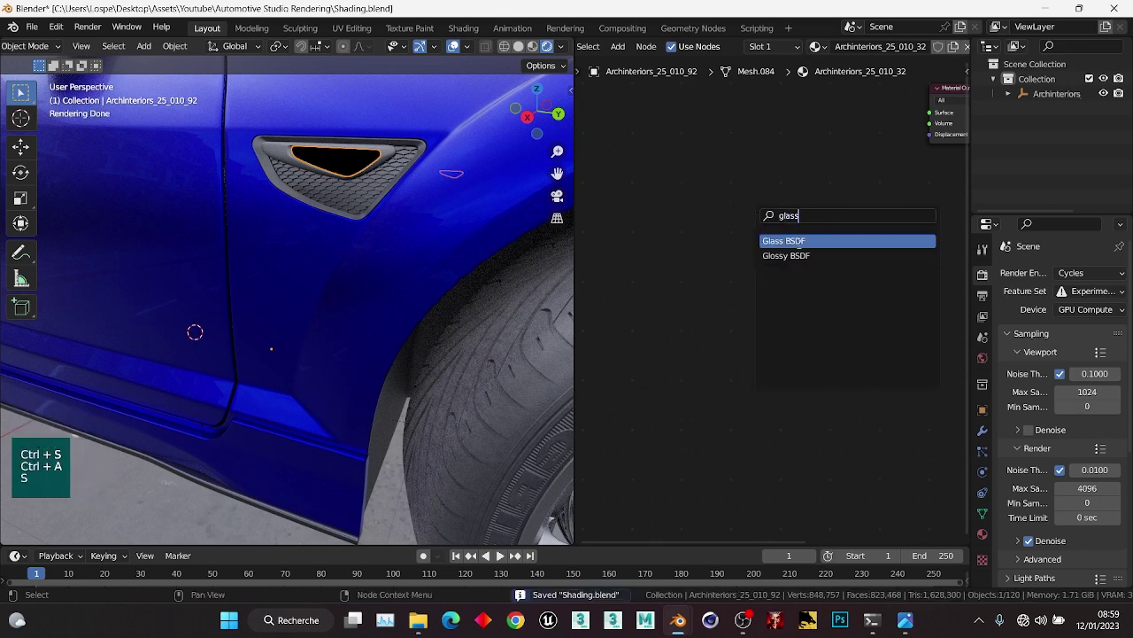
pyautogui.click(800, 241)
pyautogui.scroll(2, 812, 200)
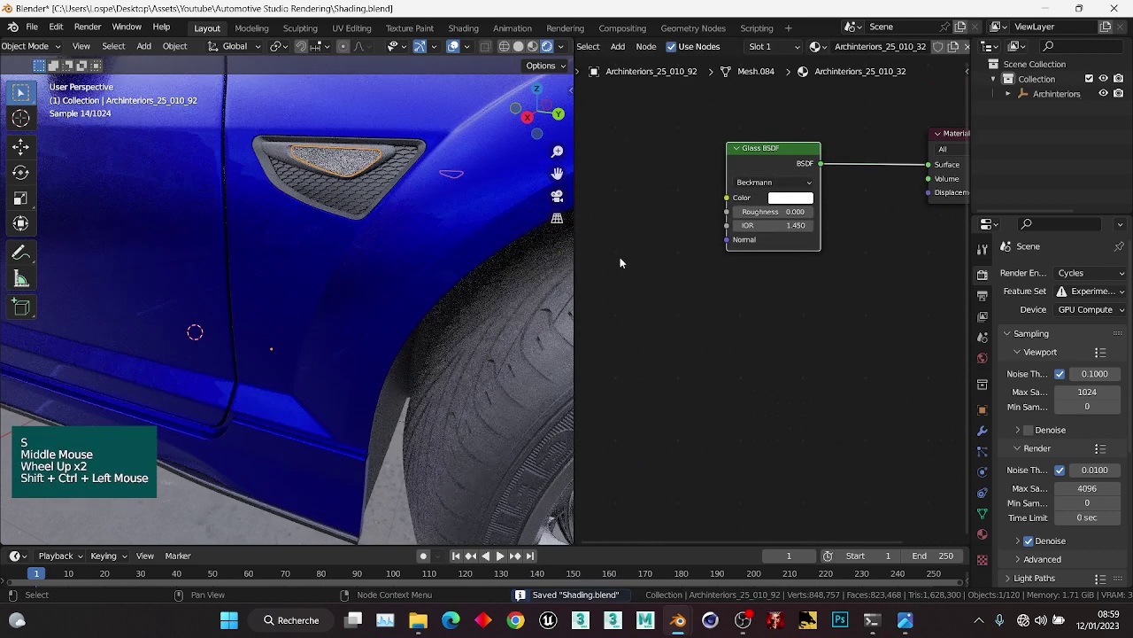
pyautogui.hotkey('alt', 'a')
# Compare the fender vent with the reference render, then temporarily hide its lens to examine the bulb's glass material behind it.
pyautogui.scroll(3, 729, 474)
pyautogui.click(904, 622)
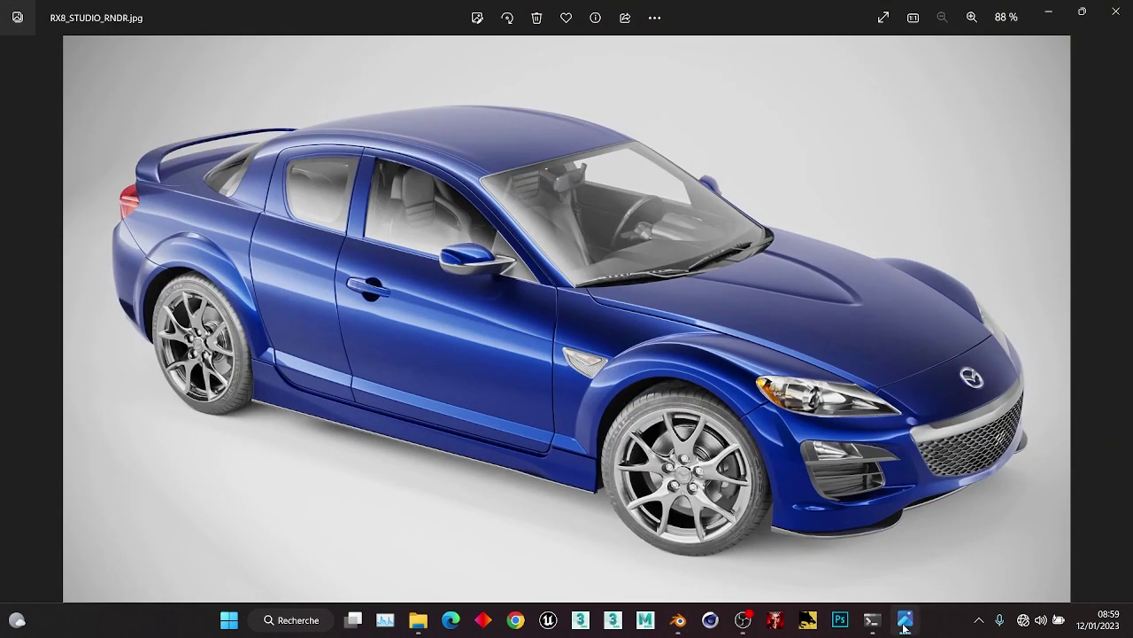
pyautogui.click(904, 621)
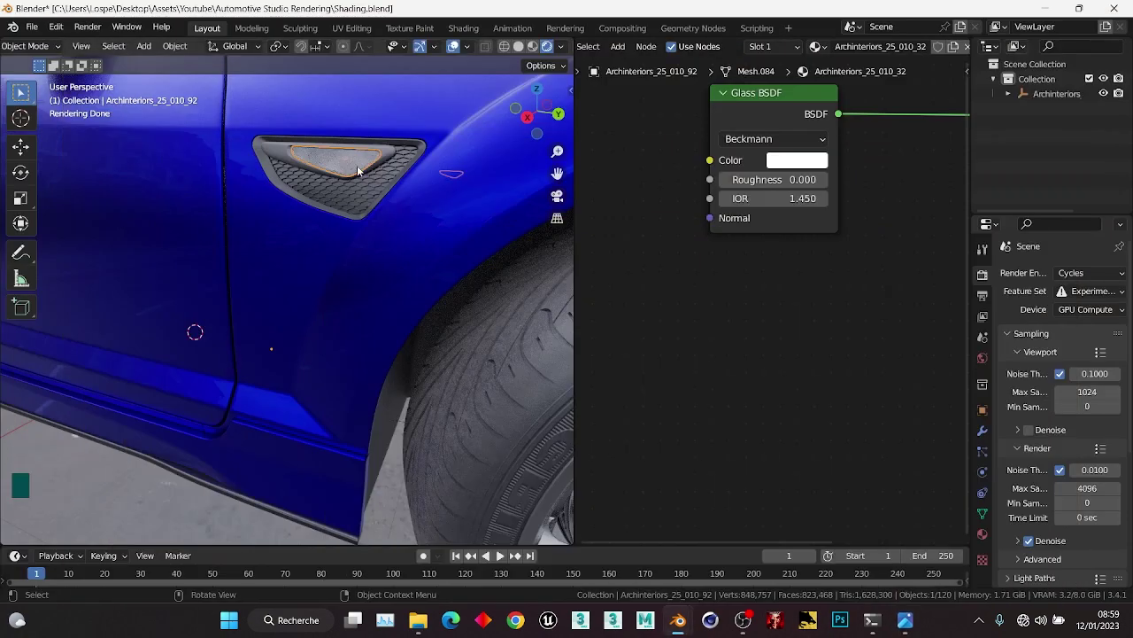
pyautogui.click(349, 164)
pyautogui.scroll(-2, 726, 265)
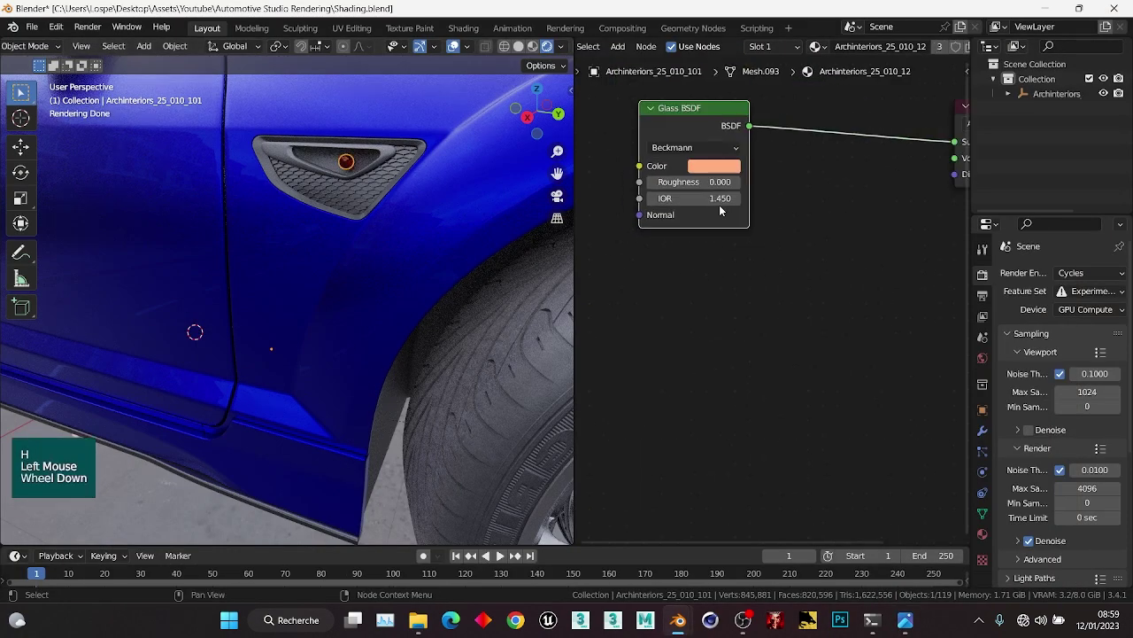
pyautogui.hotkey('alt', 'h')
pyautogui.hotkey('alt', 'a')
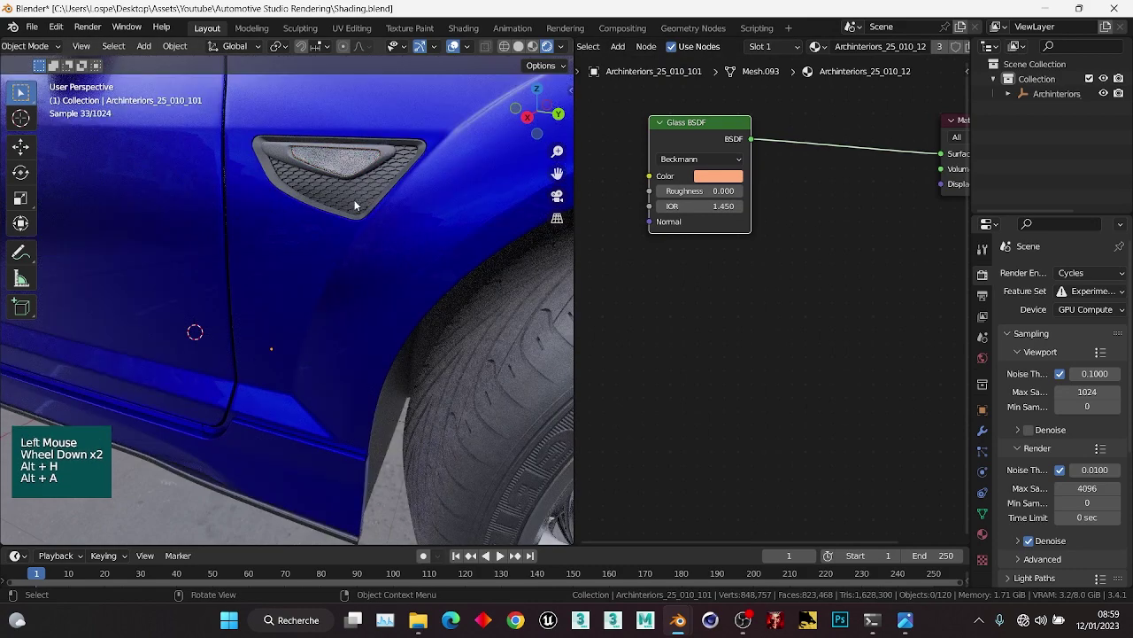
# Delete the Principled BSDF and Normal Map nodes from the material of the trim surrounding the vent lens, and save the scene.
pyautogui.scroll(-1, 317, 193)
pyautogui.click(286, 228)
pyautogui.scroll(-2, 824, 283)
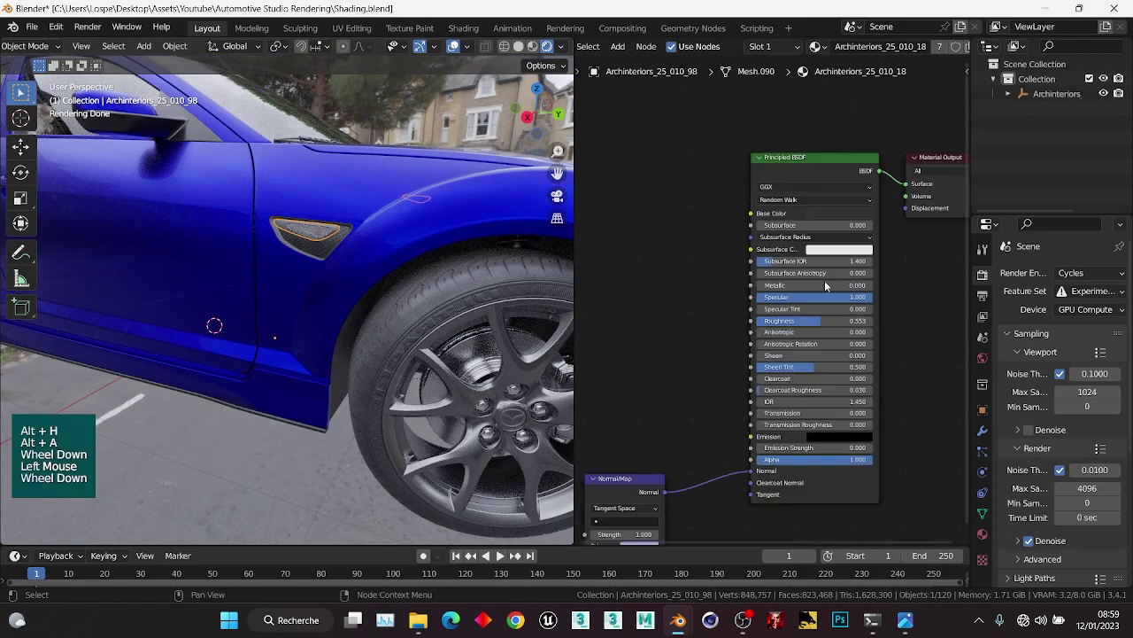
pyautogui.moveTo(613, 418); pyautogui.dragTo(654, 350, button='middle')
pyautogui.moveTo(653, 351); pyautogui.dragTo(878, 479)
pyautogui.press('x')
pyautogui.moveTo(890, 299); pyautogui.dragTo(772, 222, button='middle')
pyautogui.scroll(1, 771, 222)
pyautogui.click(772, 222)
pyautogui.hotkey('ctrl', 's')
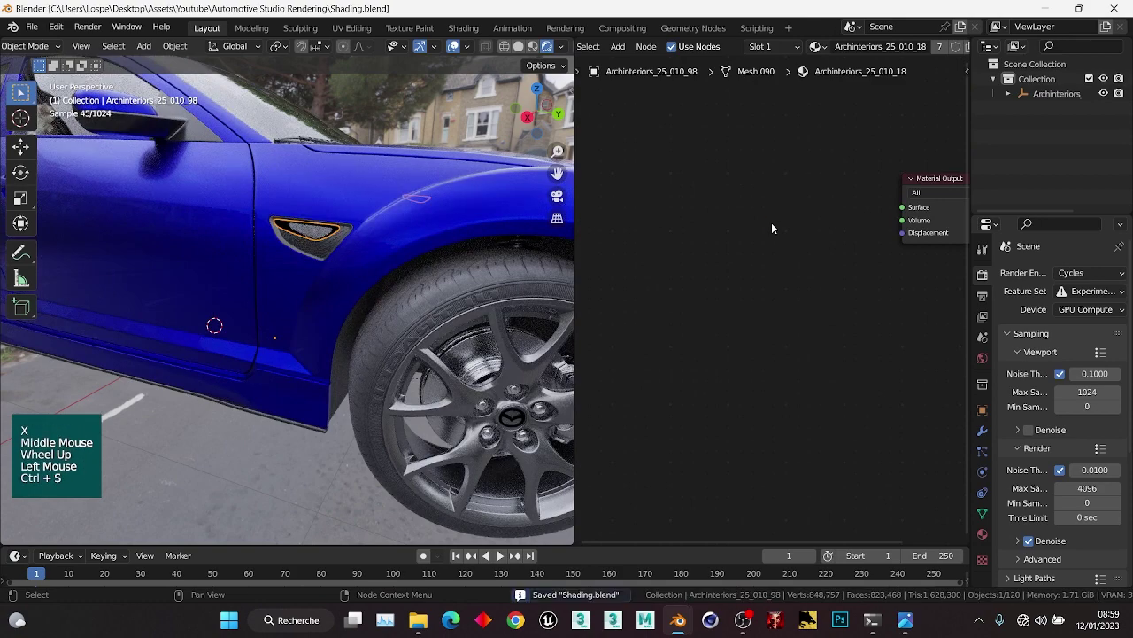
# Add a new Principled BSDF to the vent trim material and connect it to the Material Output surface.
pyautogui.hotkey('ctrl', 'a')
pyautogui.write('pr')
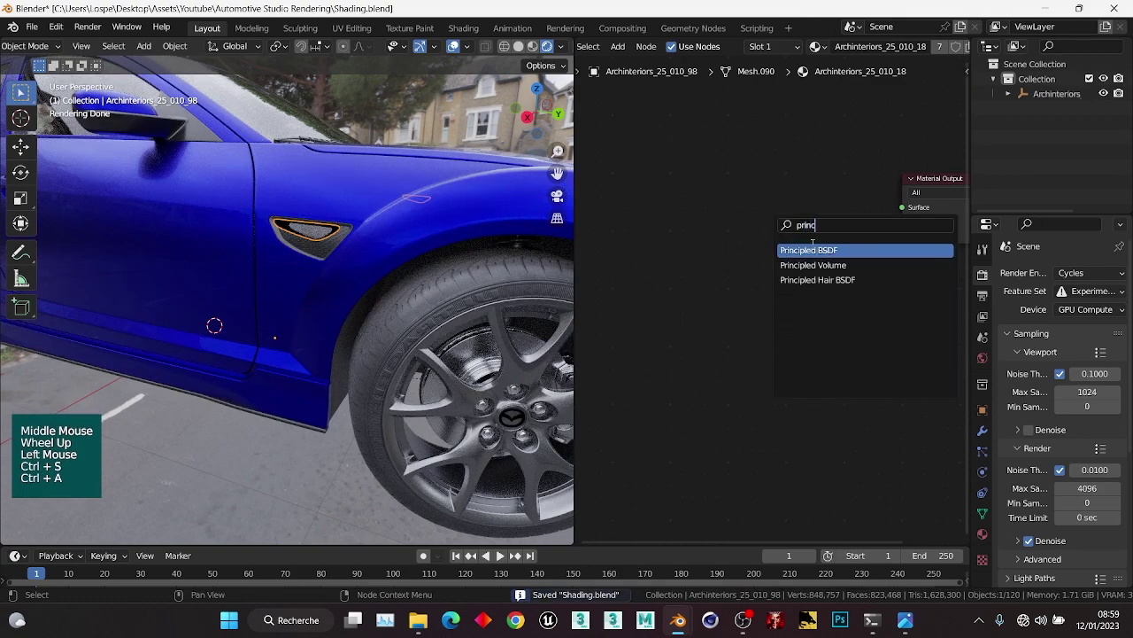
pyautogui.press('Return')
pyautogui.keyDown('ctrl'); pyautogui.keyDown('shift'); pyautogui.click(784, 179); pyautogui.keyUp('shift'); pyautogui.keyUp('ctrl')
pyautogui.scroll(1, 784, 179)
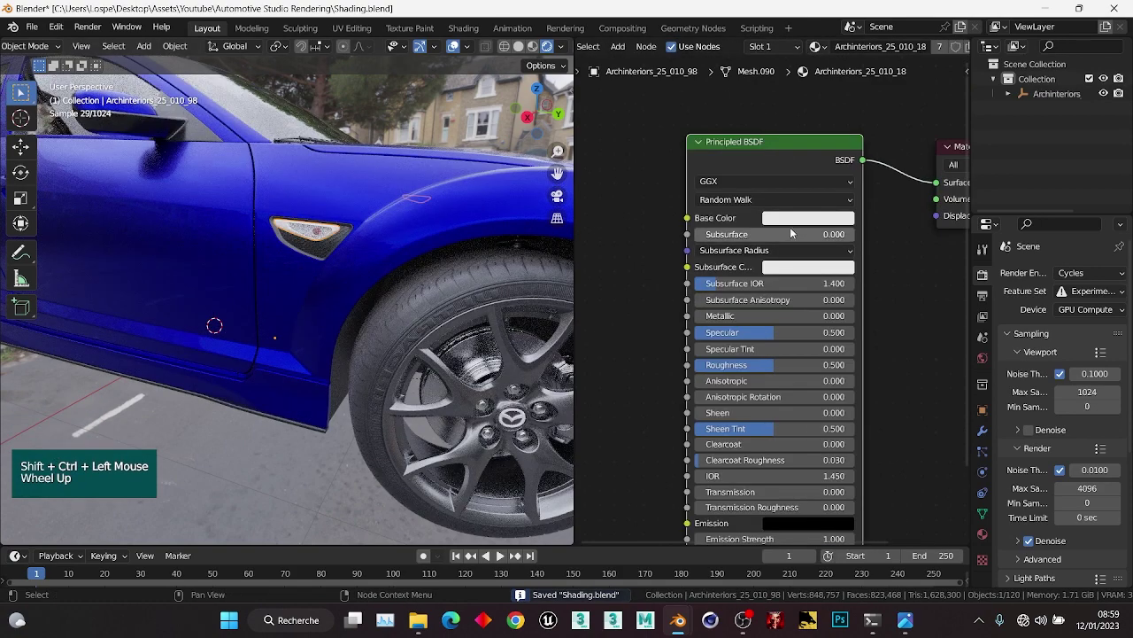
# Give the vent trim's shader a grey base color, Metallic 1.000 and Roughness 0.271.
pyautogui.click(797, 219)
pyautogui.click(796, 219)
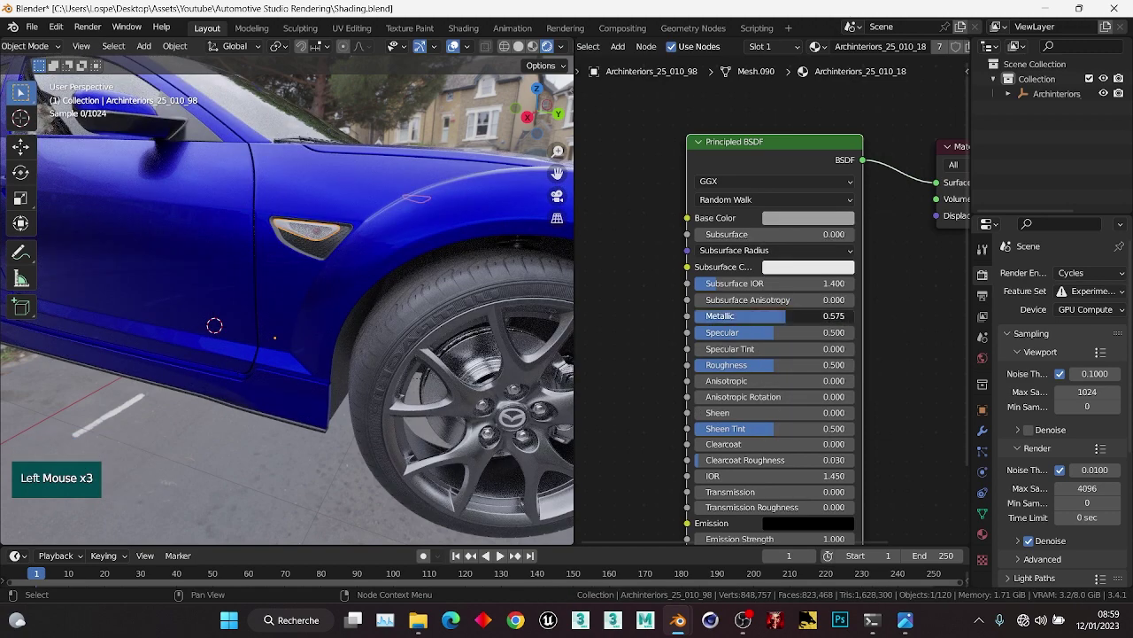
pyautogui.moveTo(785, 315); pyautogui.dragTo(854, 315)
pyautogui.moveTo(755, 365); pyautogui.dragTo(738, 365)
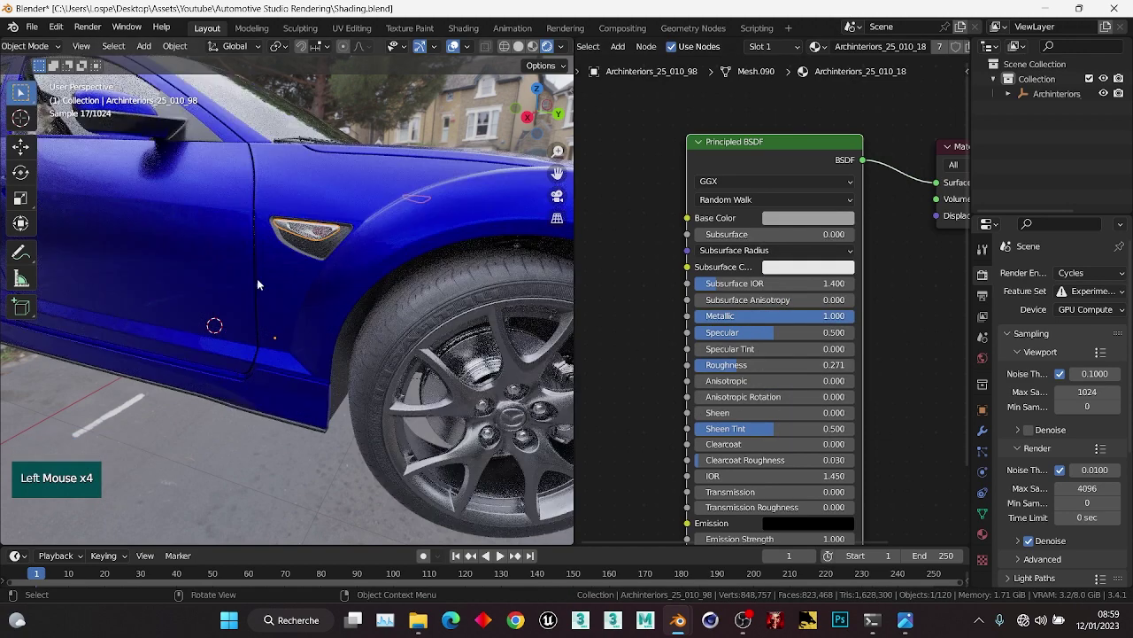
# Deselect the vent trim, save the scene and lighten the trim material's base color to a light grey.
pyautogui.hotkey('alt', 'a')
pyautogui.moveTo(257, 278); pyautogui.dragTo(334, 252, button='middle')
pyautogui.scroll(3, 333, 252)
pyautogui.hotkey('ctrl', 's')
pyautogui.click(823, 219)
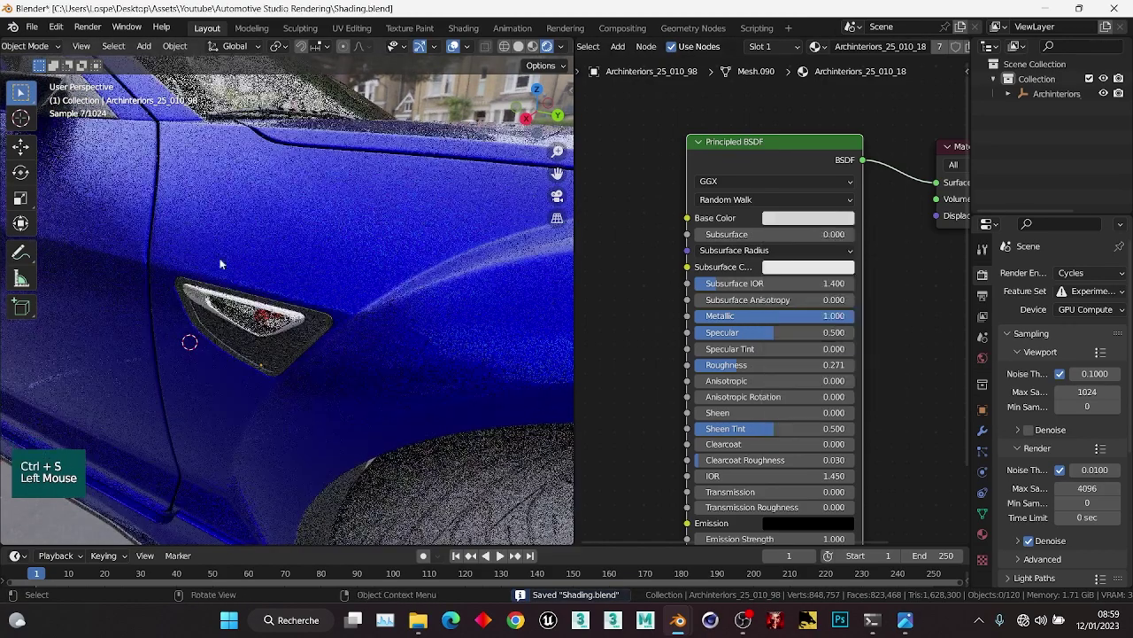
# Inspect the shading around the car's rear and check the glass material of the high-mounted brake light.
pyautogui.scroll(-4, 223, 261)
pyautogui.moveTo(223, 261); pyautogui.dragTo(270, 255, button='middle')
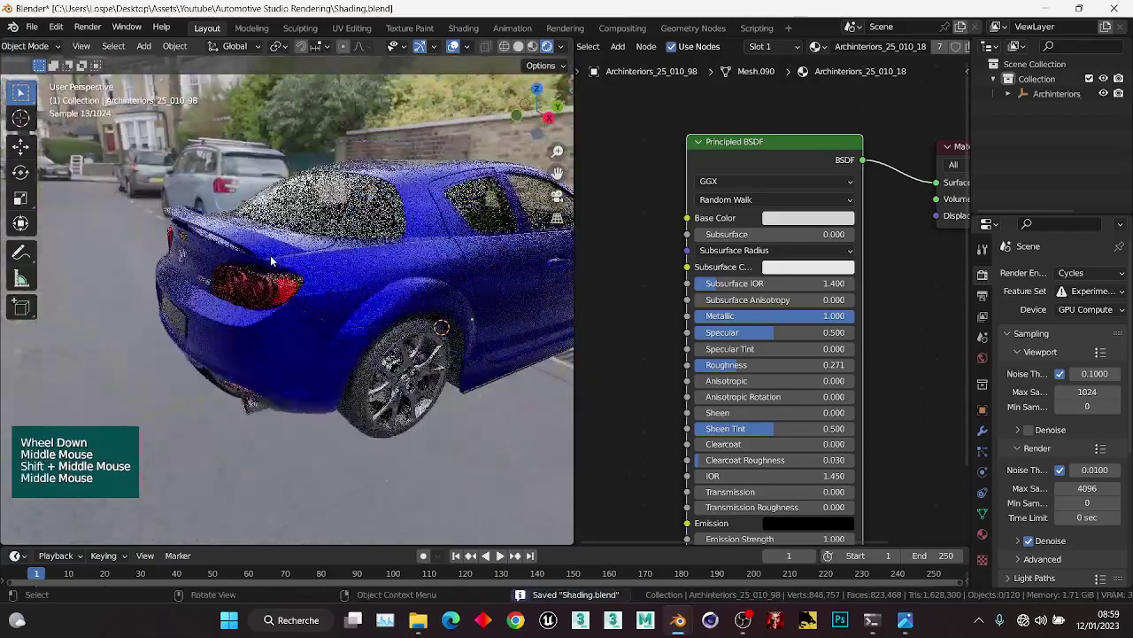
pyautogui.scroll(2, 270, 255)
pyautogui.moveTo(408, 304); pyautogui.dragTo(301, 274, button='middle')
pyautogui.scroll(-2, 322, 306)
pyautogui.moveTo(204, 306); pyautogui.dragTo(260, 296, button='middle')
pyautogui.scroll(1, 260, 294)
pyautogui.keyDown('shift'); pyautogui.moveTo(202, 253); pyautogui.dragTo(211, 258, button='middle'); pyautogui.keyUp('shift')
pyautogui.moveTo(210, 259); pyautogui.dragTo(222, 269, button='middle')
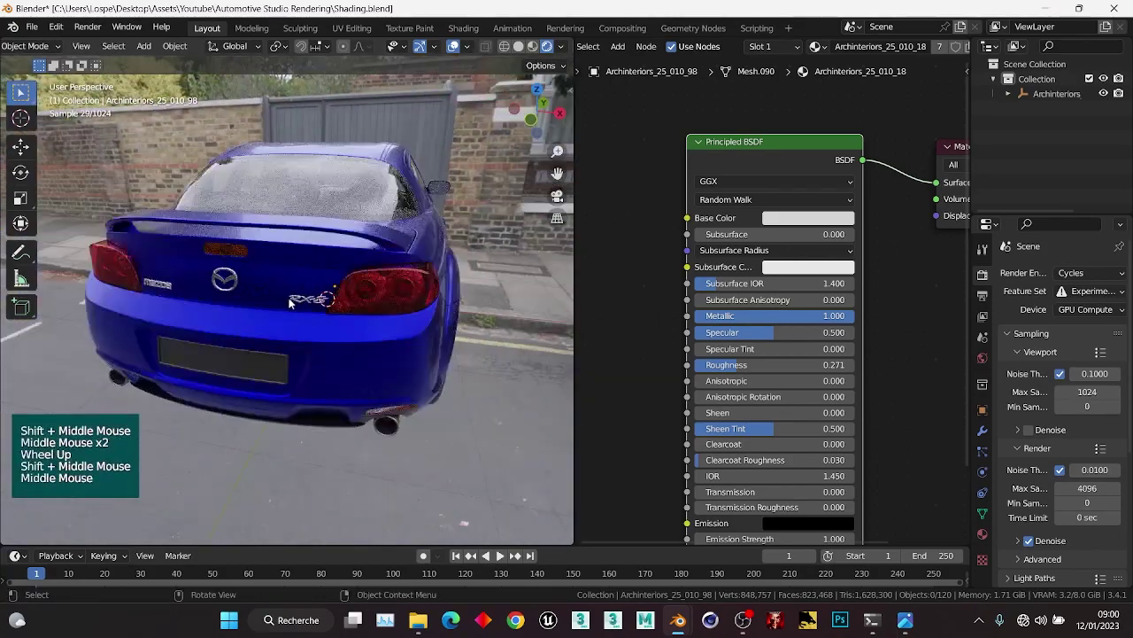
pyautogui.scroll(1, 221, 268)
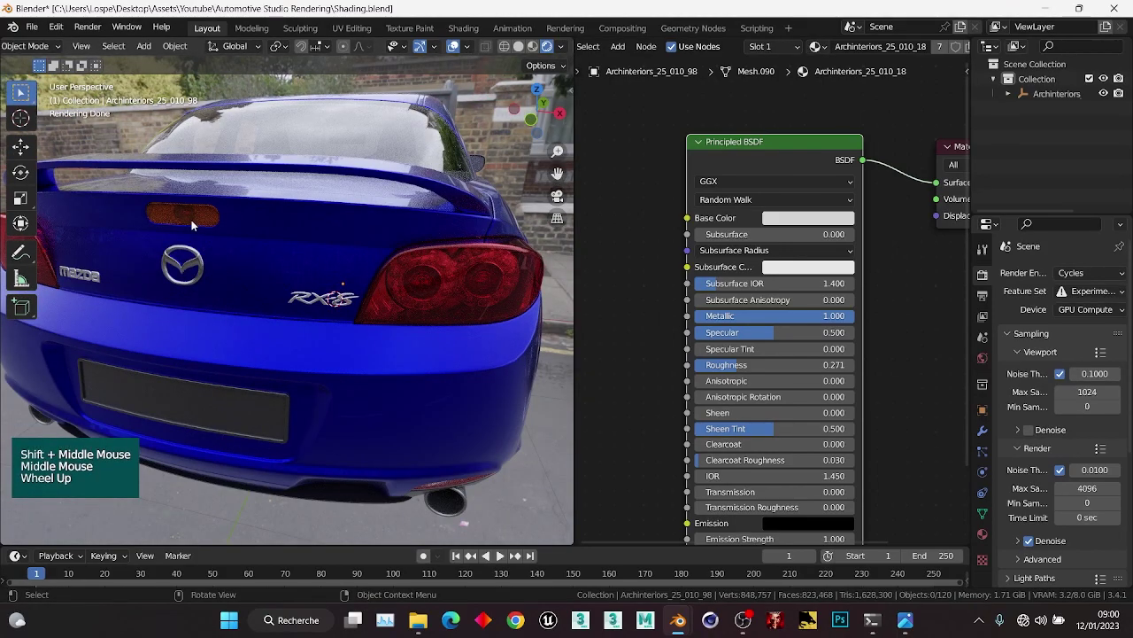
pyautogui.click(191, 222)
pyautogui.scroll(-2, 188, 271)
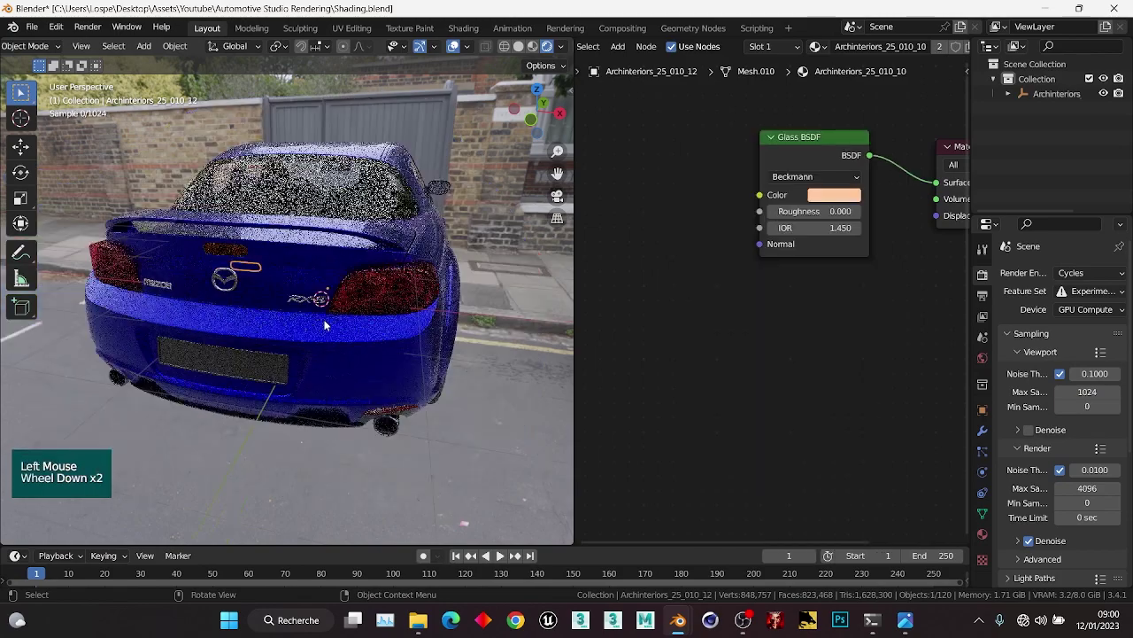
# Save the scene, clear the brake light selection and review the whole car from the front.
pyautogui.moveTo(188, 271)
pyautogui.mouseDown(button='middle')
pyautogui.moveTo(301, 248)
pyautogui.moveTo(344, 287)
pyautogui.moveTo(242, 280)
pyautogui.moveTo(173, 295)
pyautogui.moveTo(220, 266)
pyautogui.moveTo(260, 264)
pyautogui.moveTo(265, 292)
pyautogui.moveTo(230, 297)
pyautogui.moveTo(275, 297)
pyautogui.mouseUp(button='middle')
pyautogui.hotkey('ctrl', 's')
pyautogui.click(396, 409)
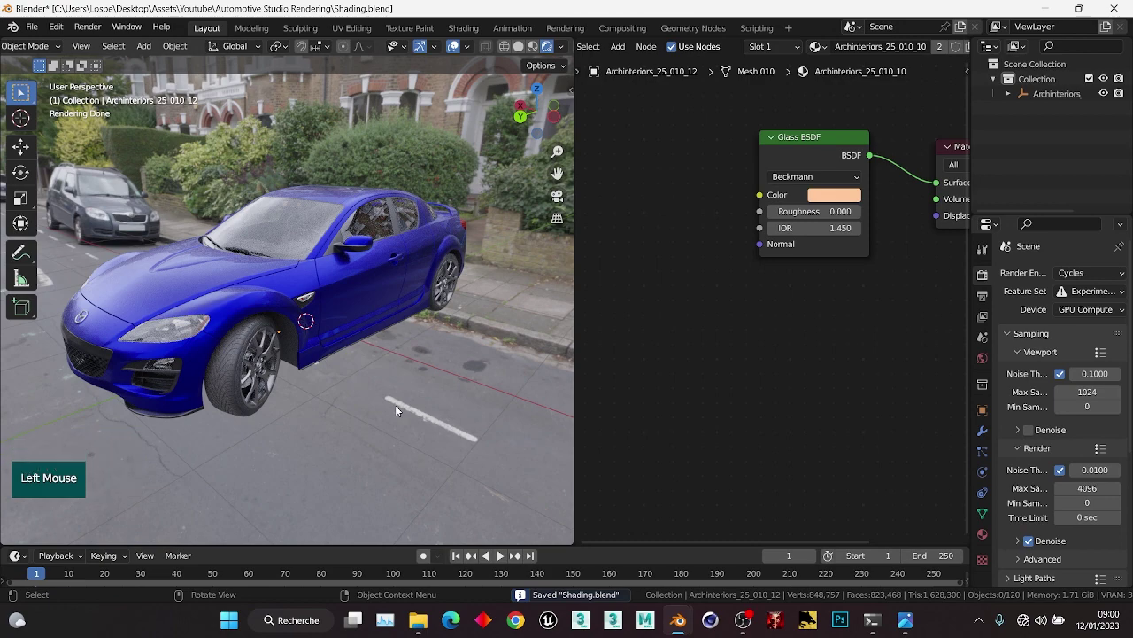
pyautogui.hotkey('ctrl', 'space')
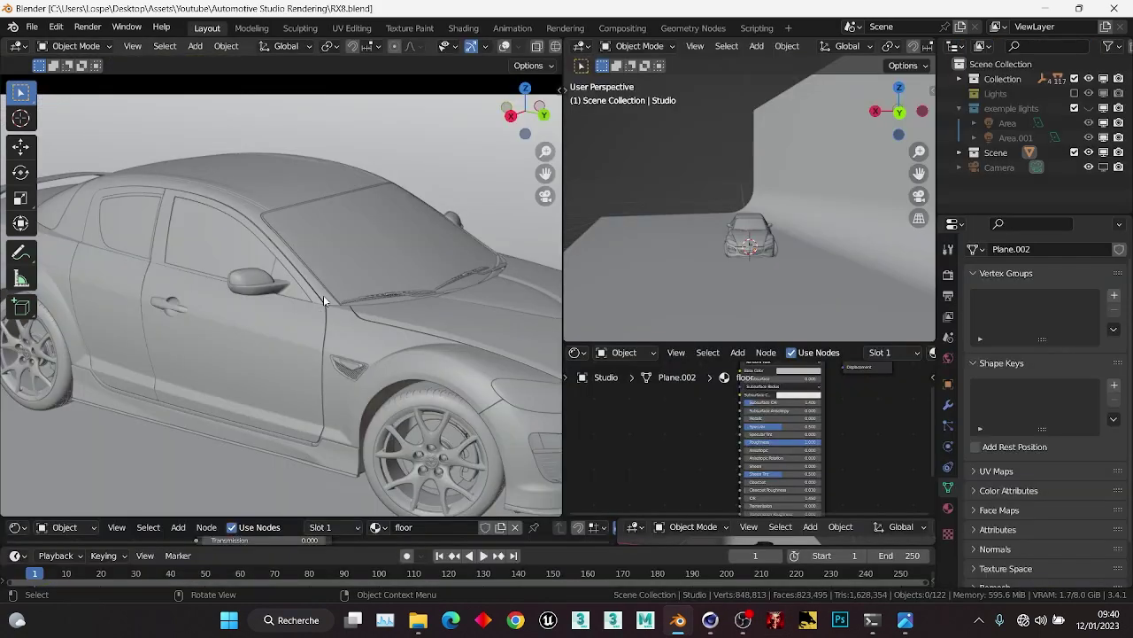
# Look over the car and the studio backdrop in both viewports, with the larger one back in camera view.
pyautogui.scroll(-8, 324, 294)
pyautogui.moveTo(321, 332); pyautogui.dragTo(252, 294, button='middle')
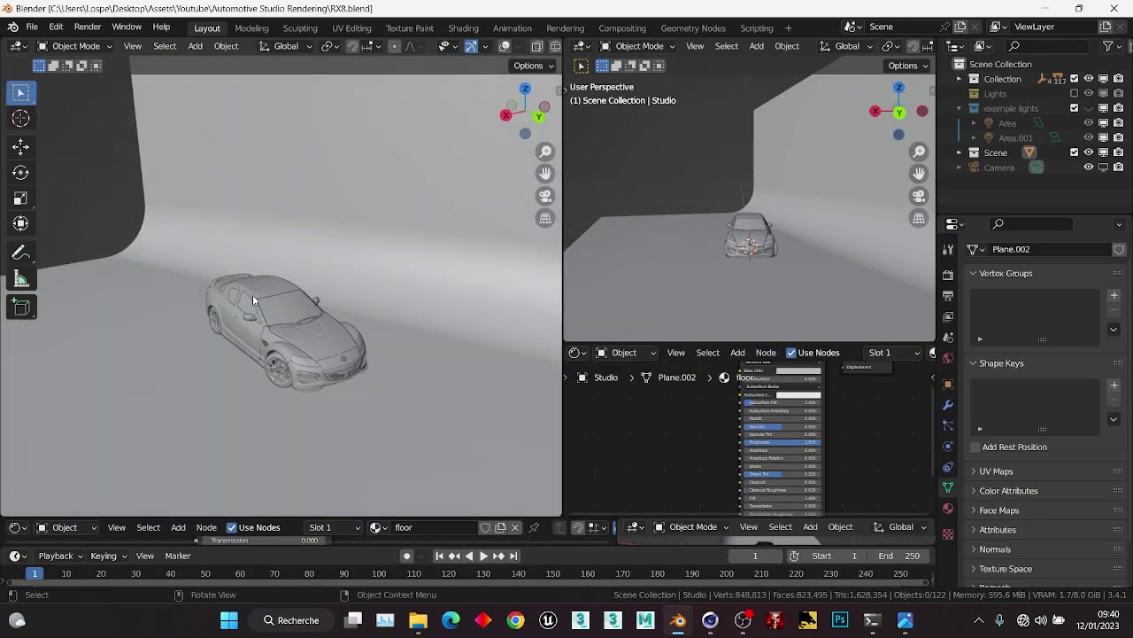
pyautogui.press('KP_0')
pyautogui.scroll(-3, 237, 252)
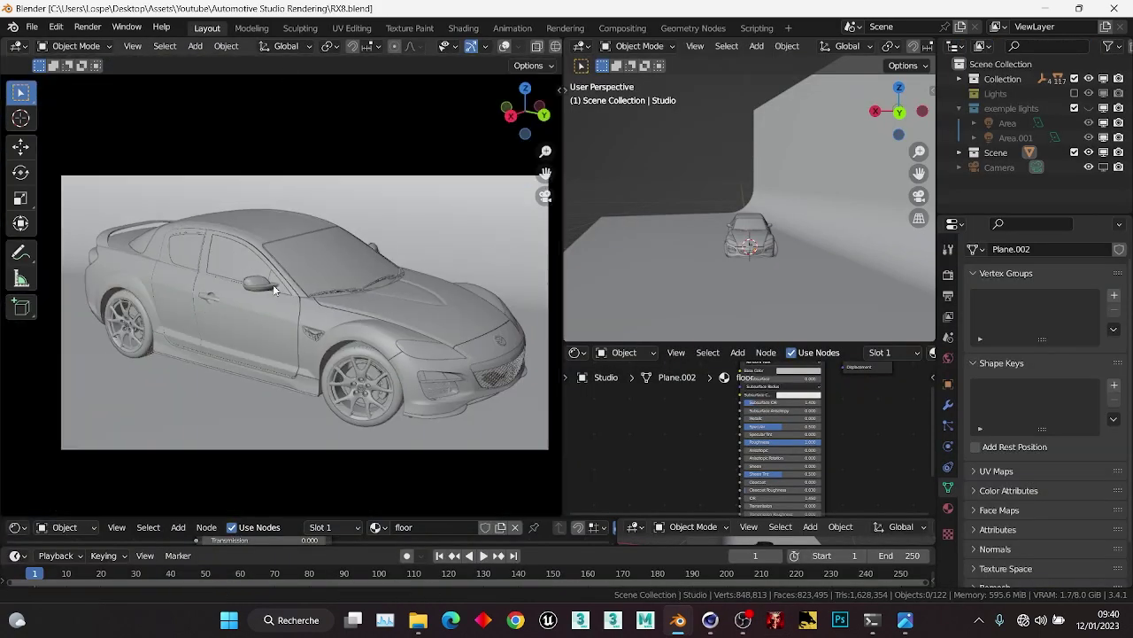
pyautogui.moveTo(639, 248); pyautogui.dragTo(774, 177, button='middle')
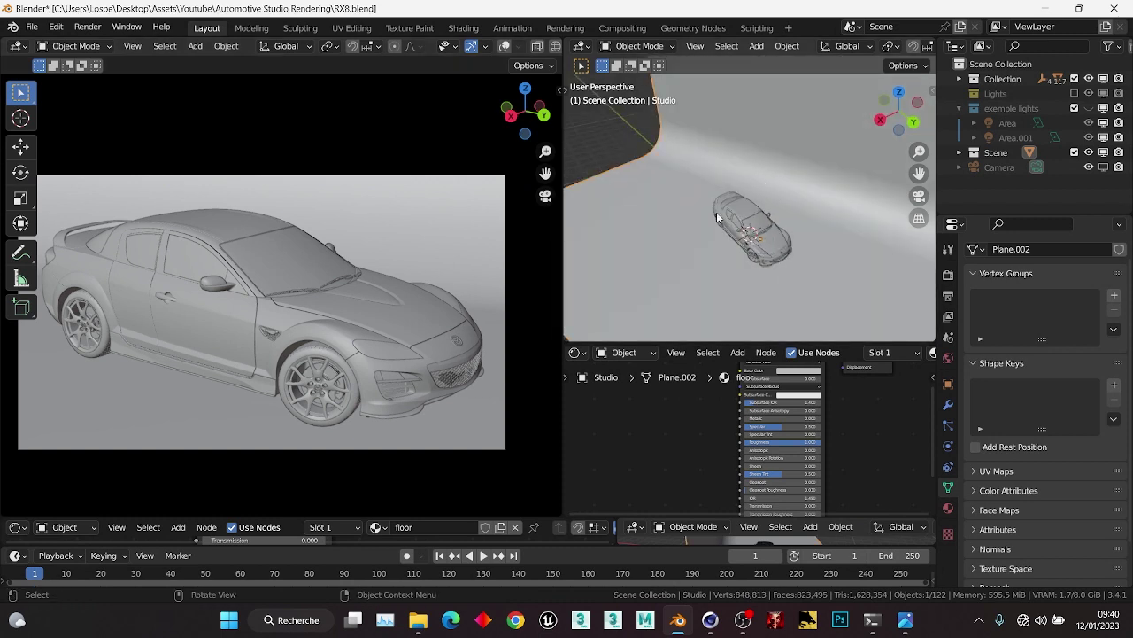
pyautogui.moveTo(716, 217); pyautogui.dragTo(720, 209, button='middle')
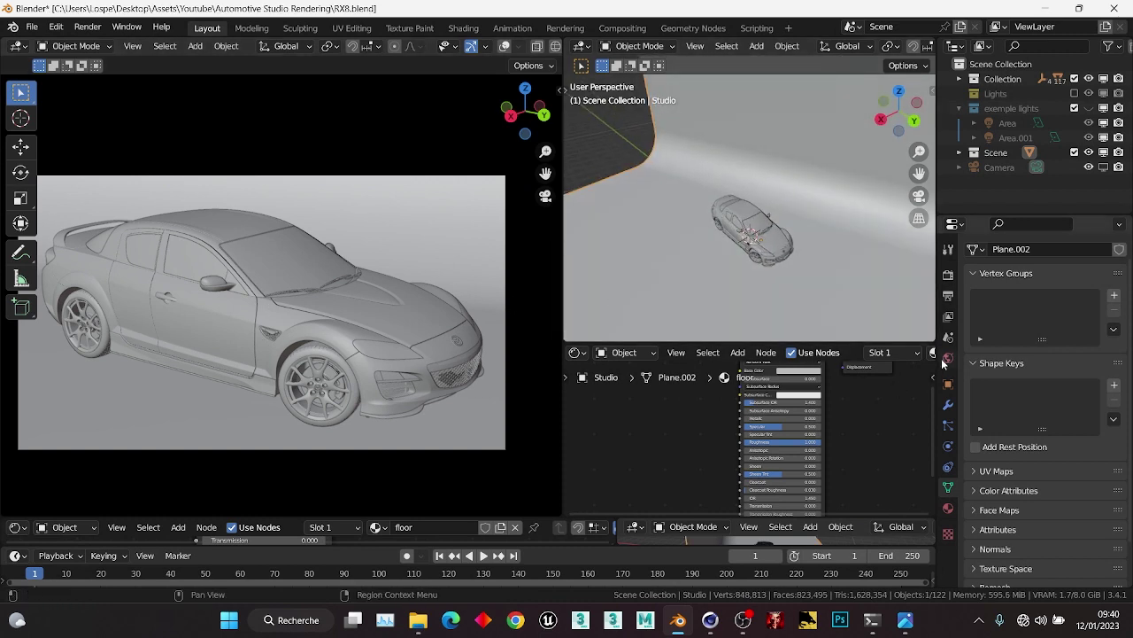
# Check the World surface settings and preview the camera view in Rendered shading.
pyautogui.click(946, 359)
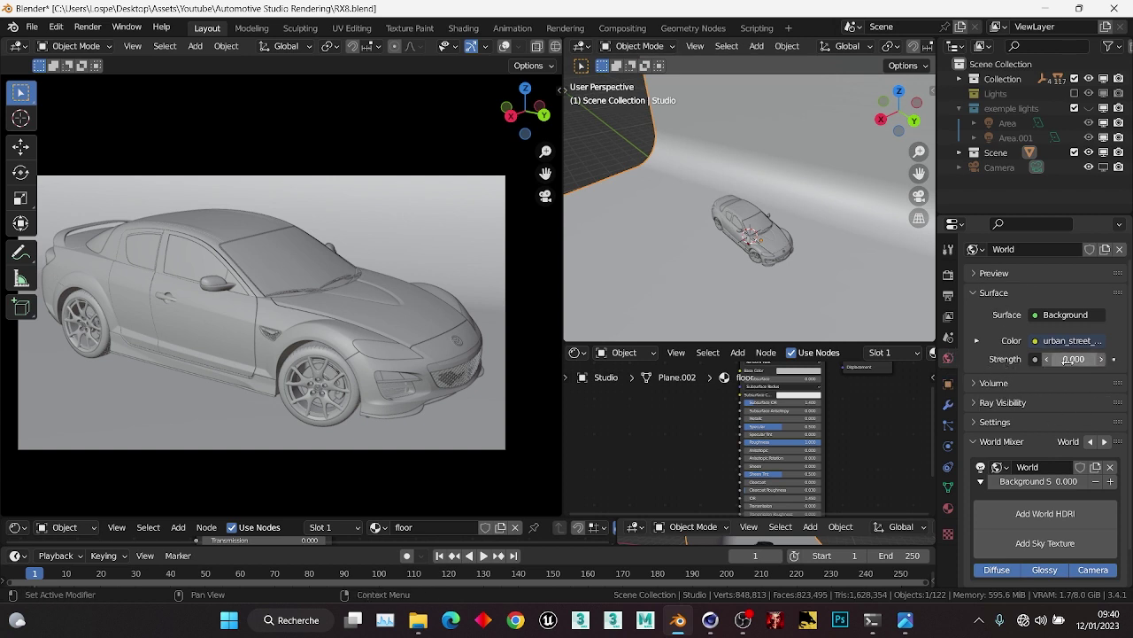
pyautogui.press('z')
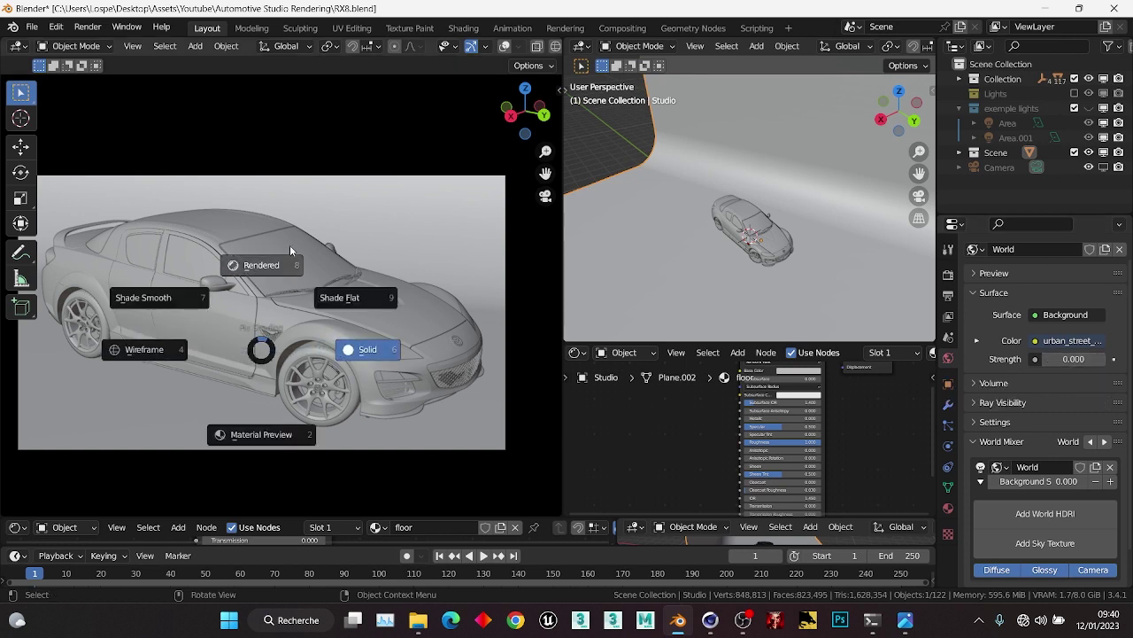
pyautogui.click(289, 245)
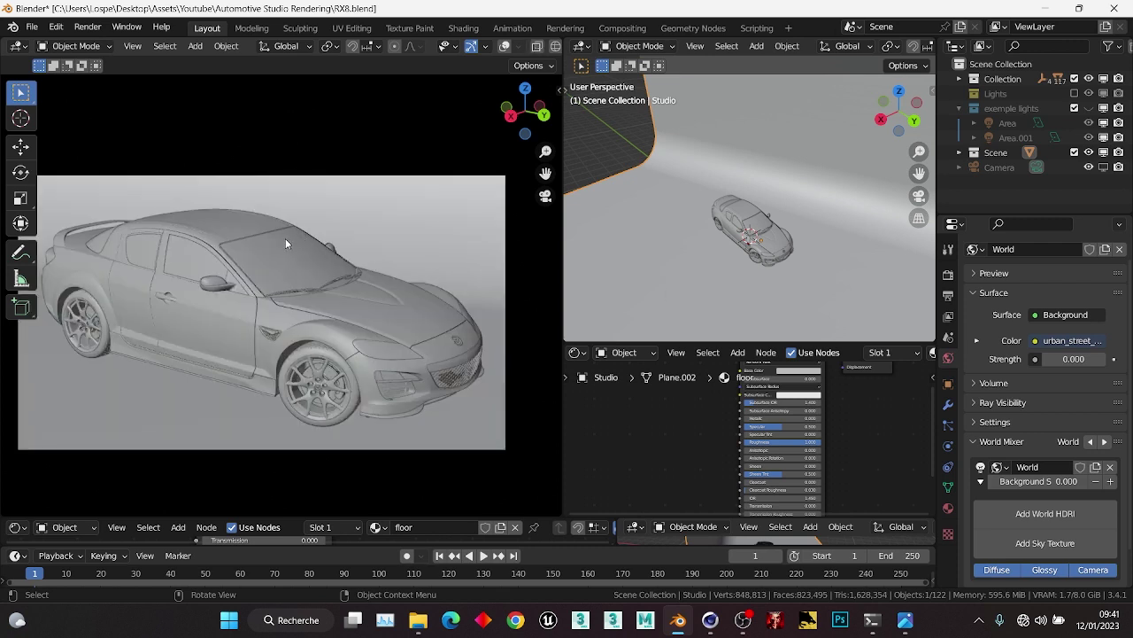
pyautogui.moveTo(701, 228); pyautogui.dragTo(743, 194, button='middle')
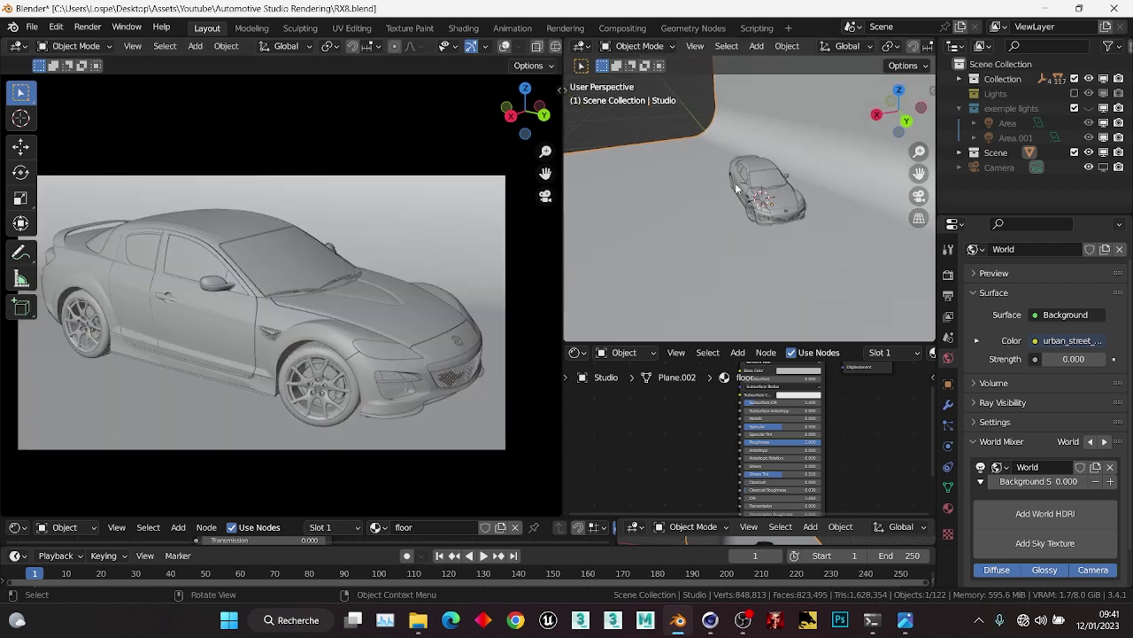
pyautogui.hotkey('shift', 'a')
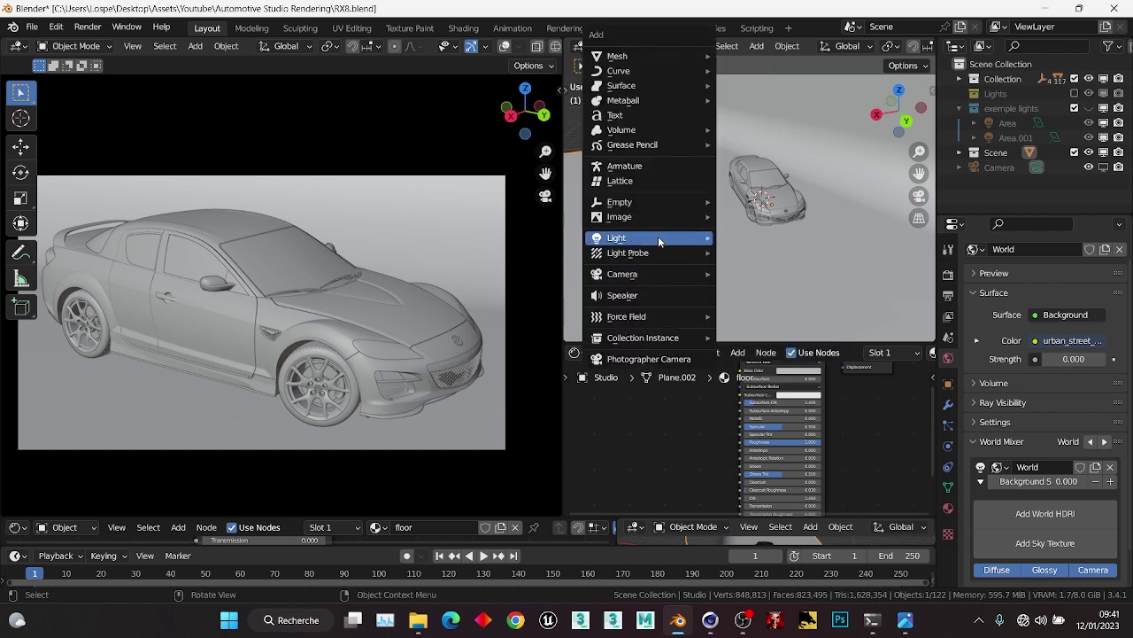
pyautogui.moveTo(657, 239)
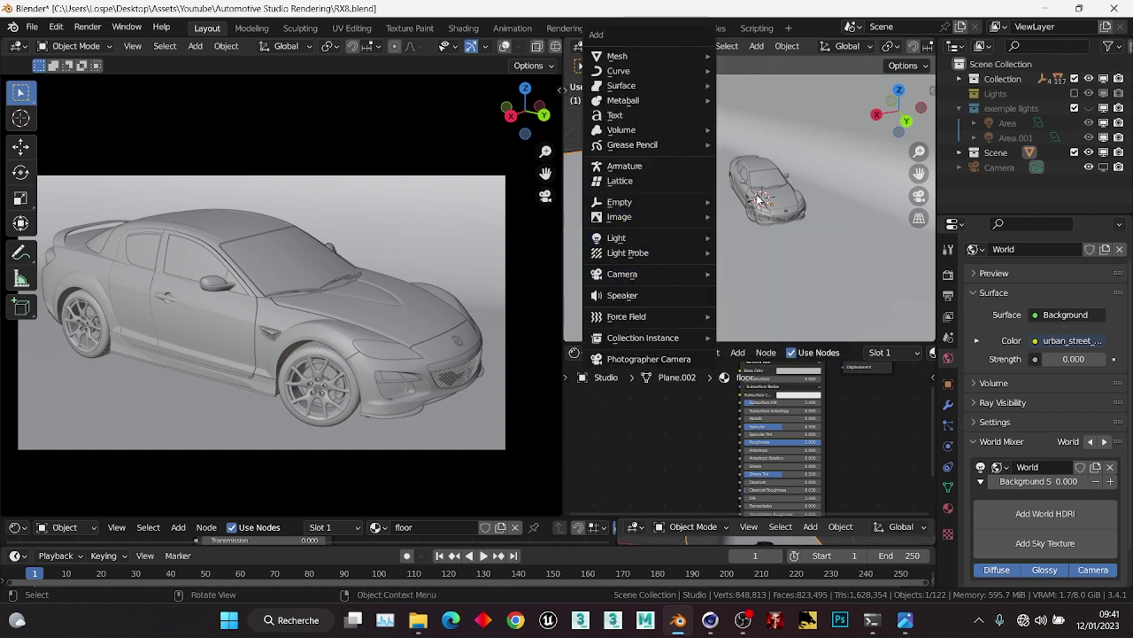
# Close the logitech image, examine the lighting in the RX8_STUDIO_RNDR.jpg reference in Photos, and return to Blender.
pyautogui.moveTo(903, 620)
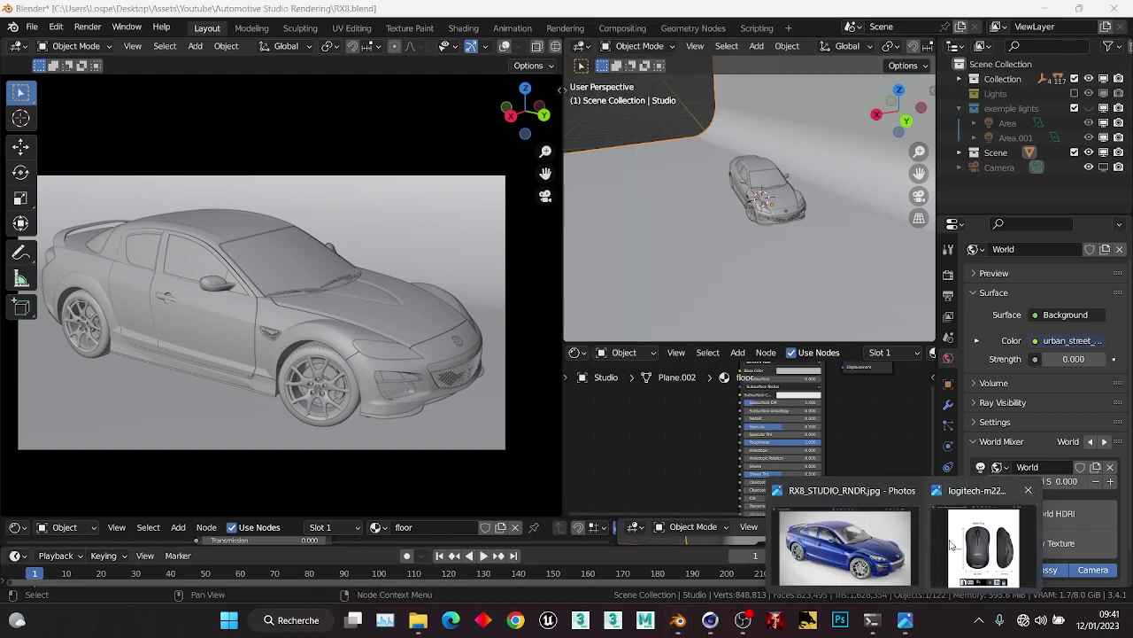
pyautogui.click(1026, 491)
pyautogui.click(982, 545)
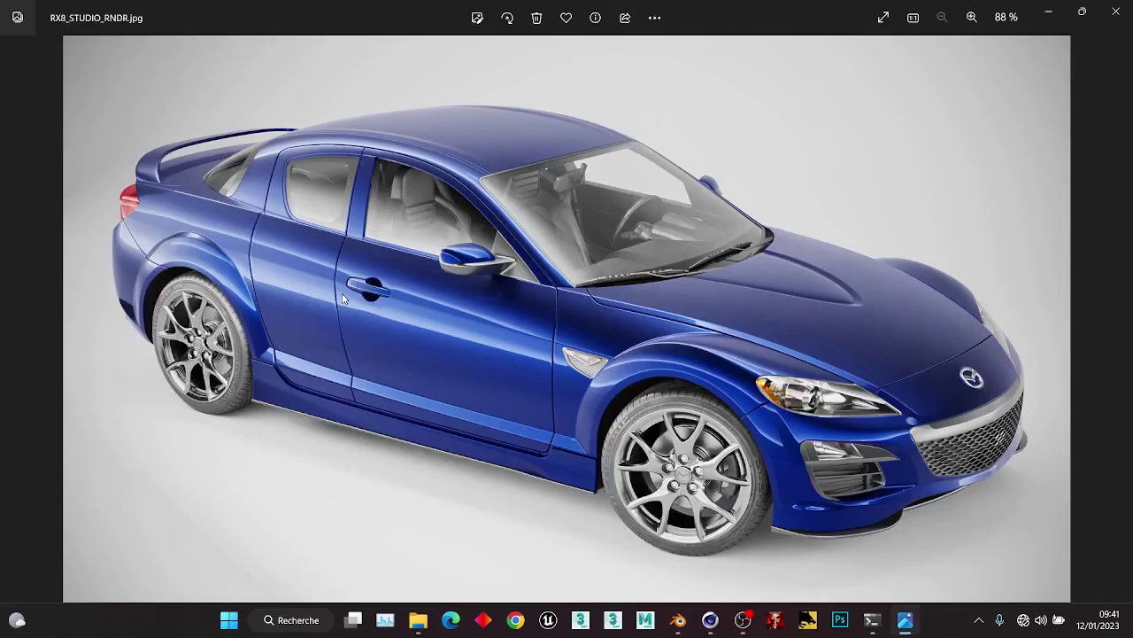
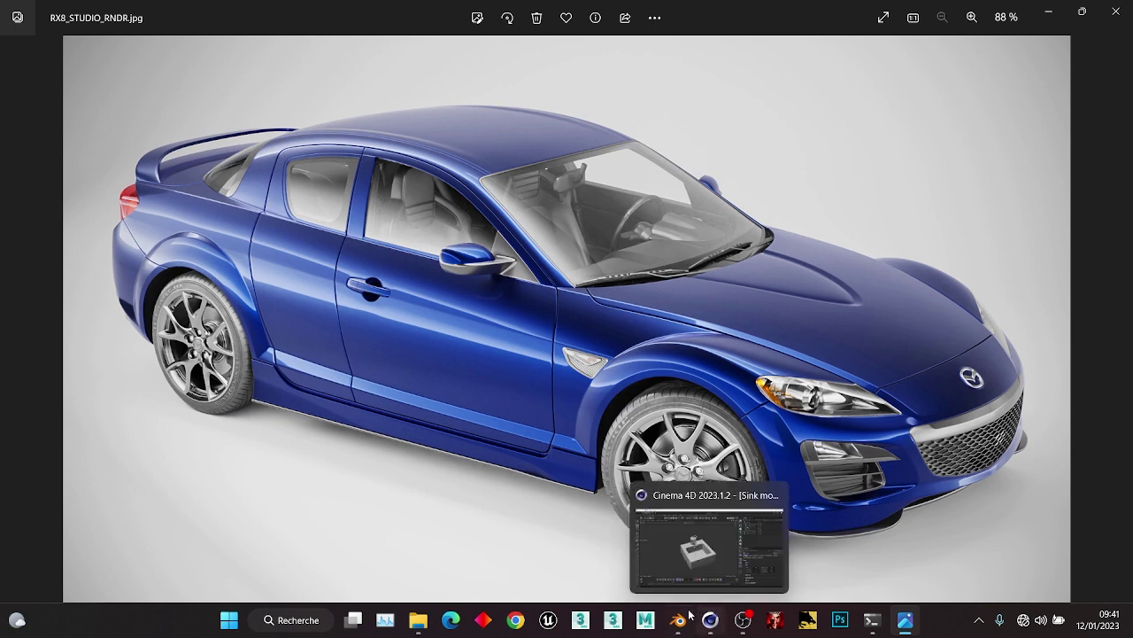
pyautogui.moveTo(682, 618)
pyautogui.click(687, 558)
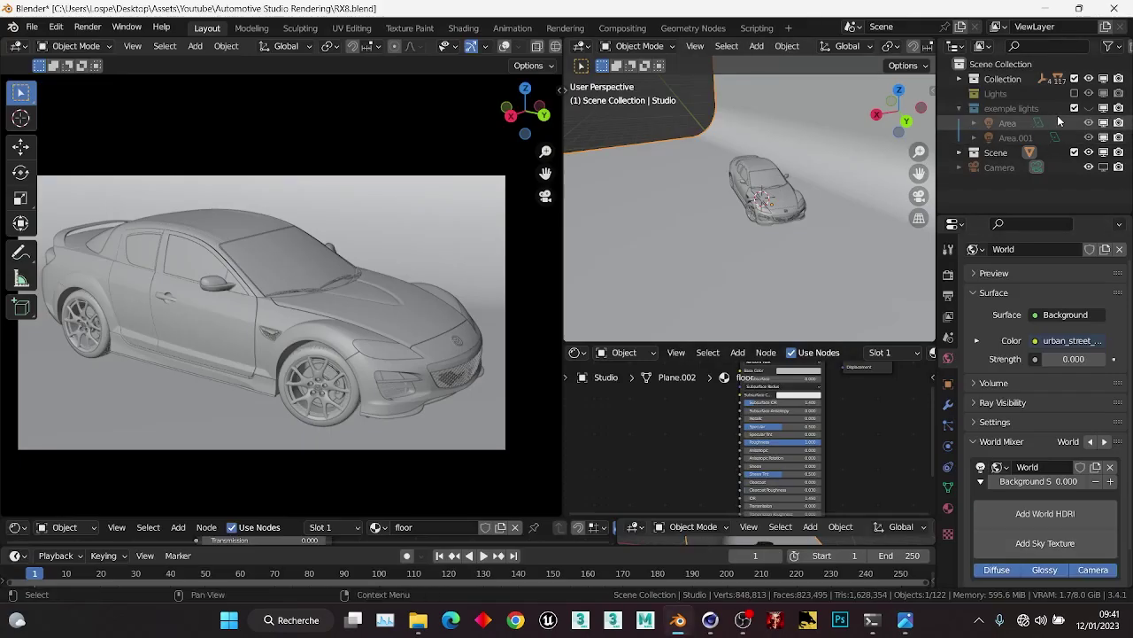
# Unhide the exemple lights collection and inspect how its area lights affect the car's windows in Rendered shading.
pyautogui.click(1089, 108)
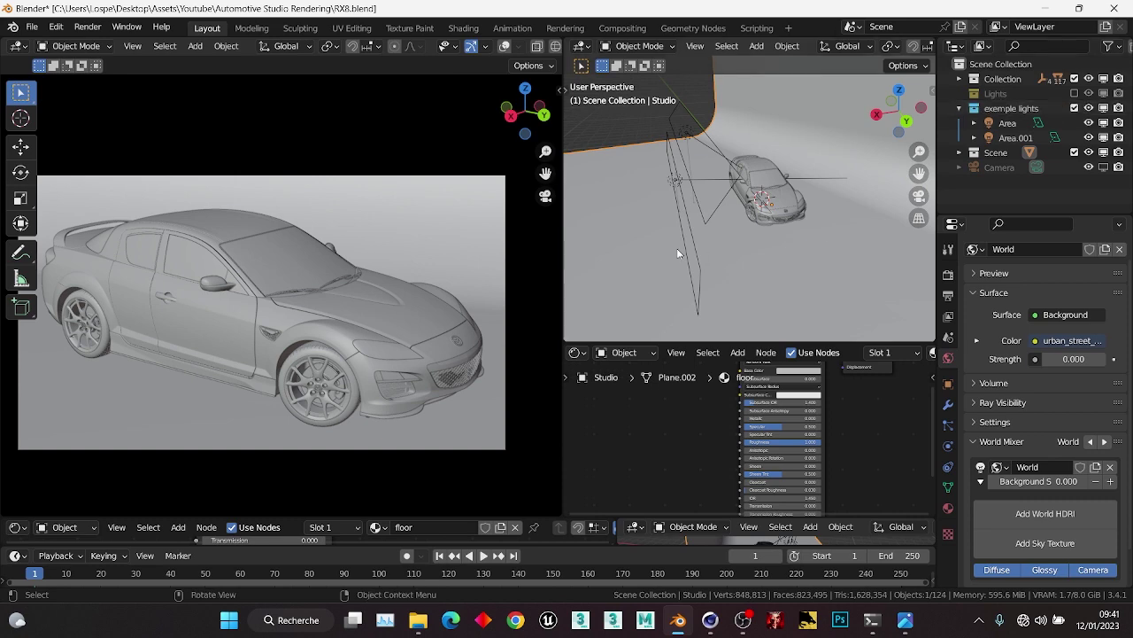
pyautogui.moveTo(706, 161); pyautogui.dragTo(763, 170, button='middle')
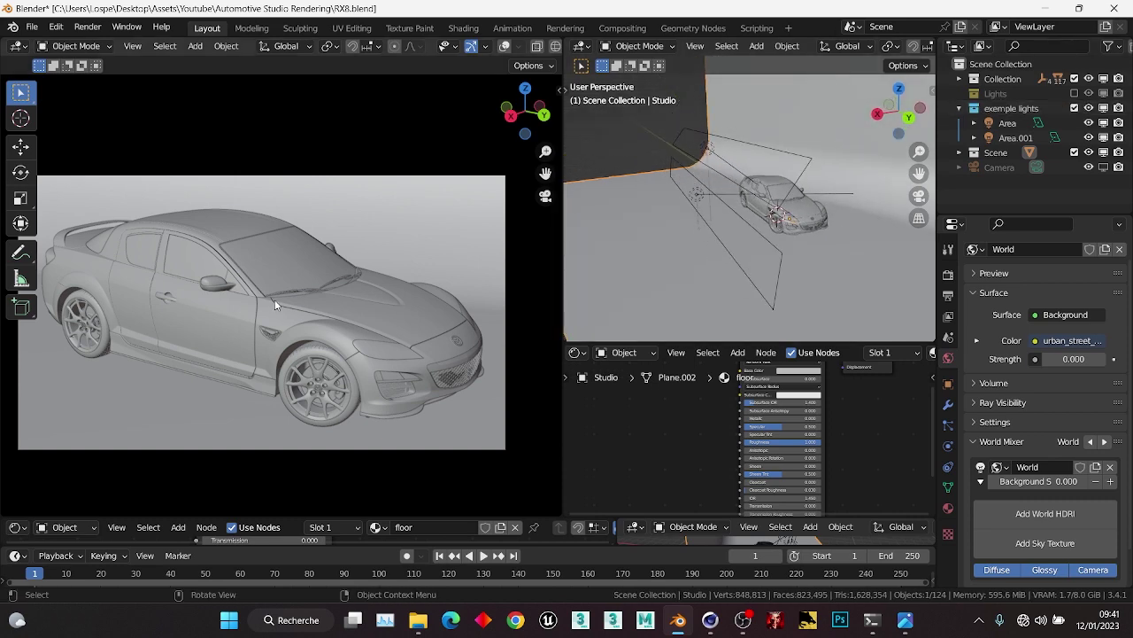
pyautogui.press('z')
pyautogui.press('8')
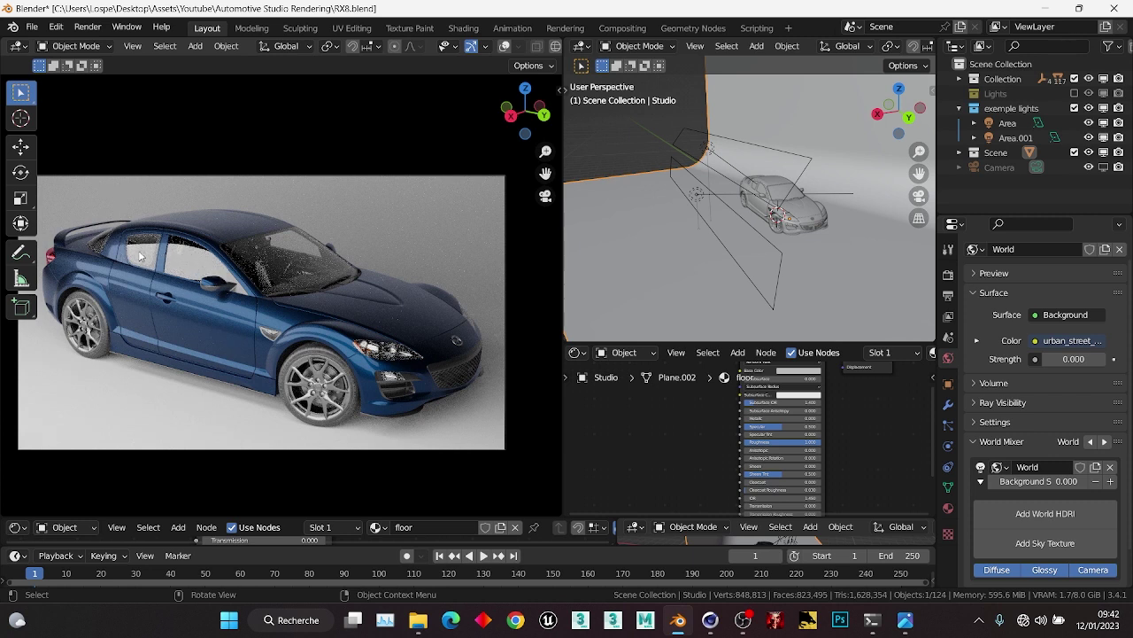
pyautogui.scroll(5, 133, 246)
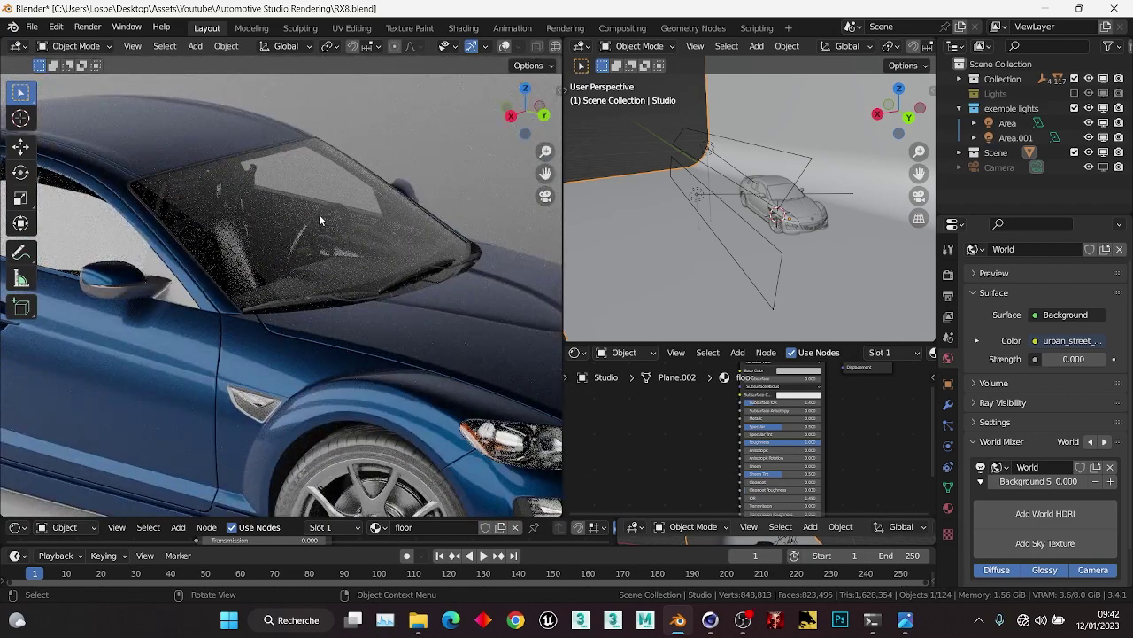
pyautogui.moveTo(545, 173); pyautogui.dragTo(733, 194)
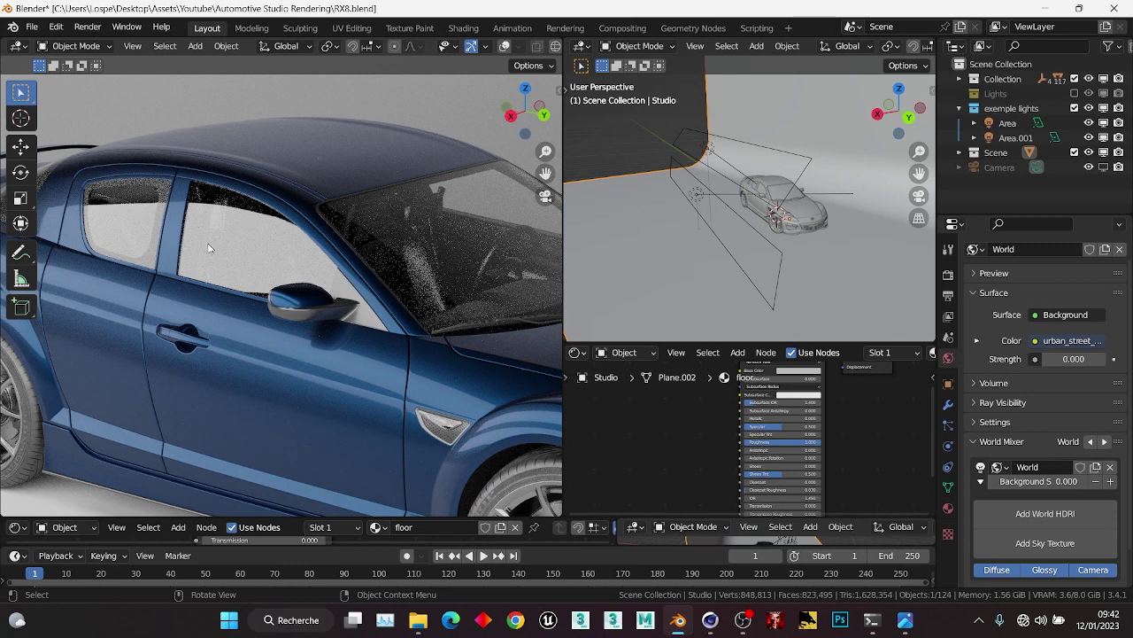
# Compare the exemple area light setup with the RX8_STUDIO_RNDR.jpg reference in Photos, and return to Blender.
pyautogui.moveTo(663, 208); pyautogui.dragTo(678, 207, button='middle')
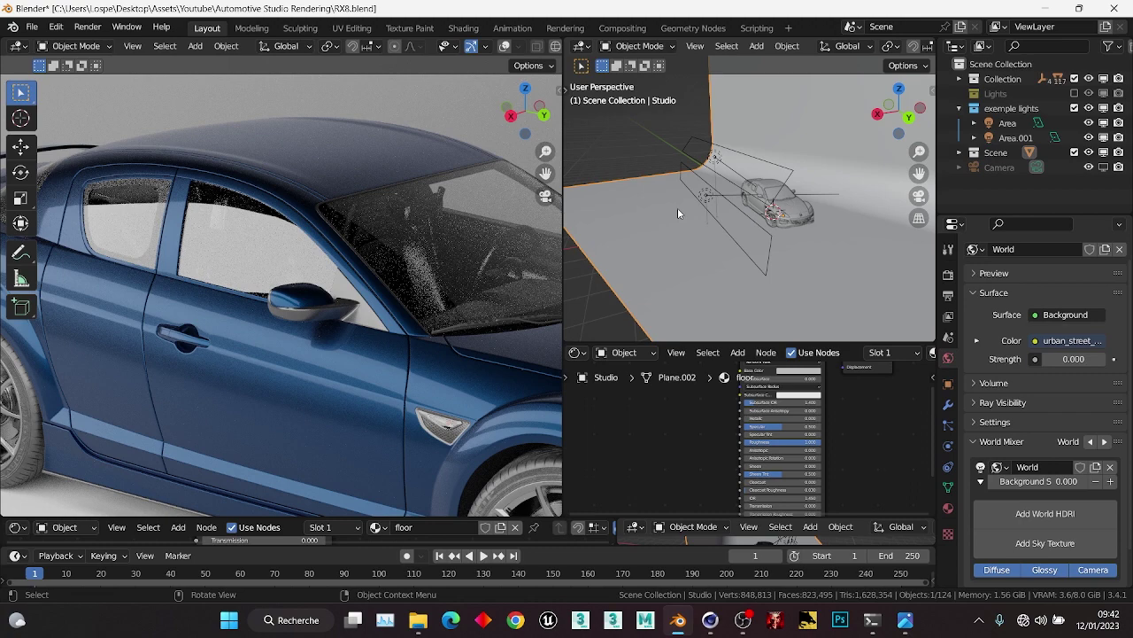
pyautogui.click(905, 620)
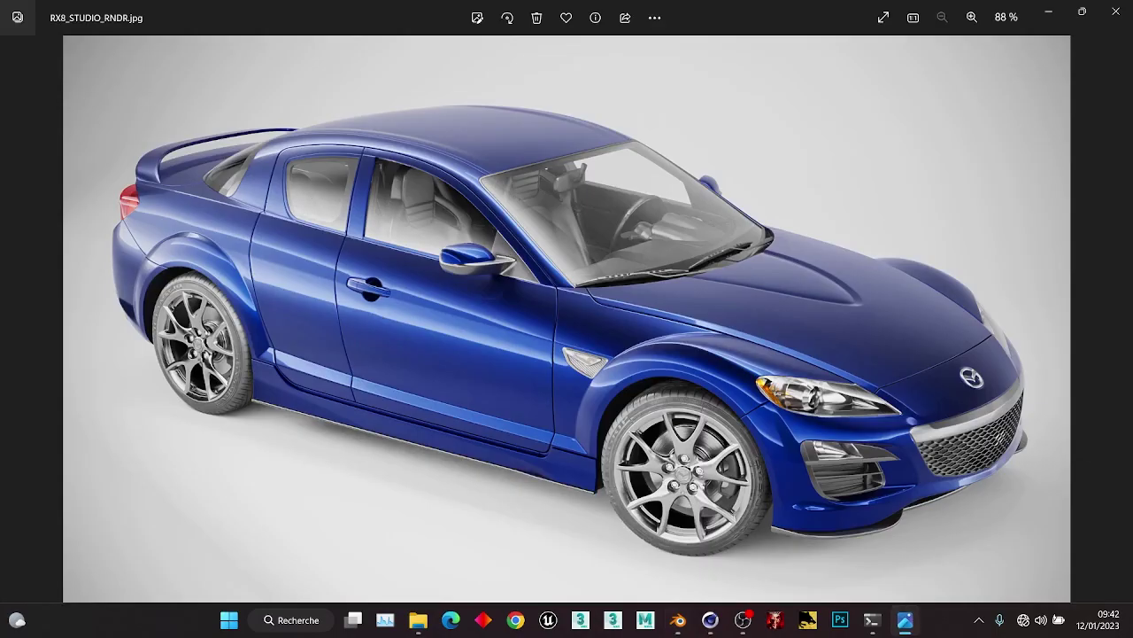
pyautogui.click(905, 620)
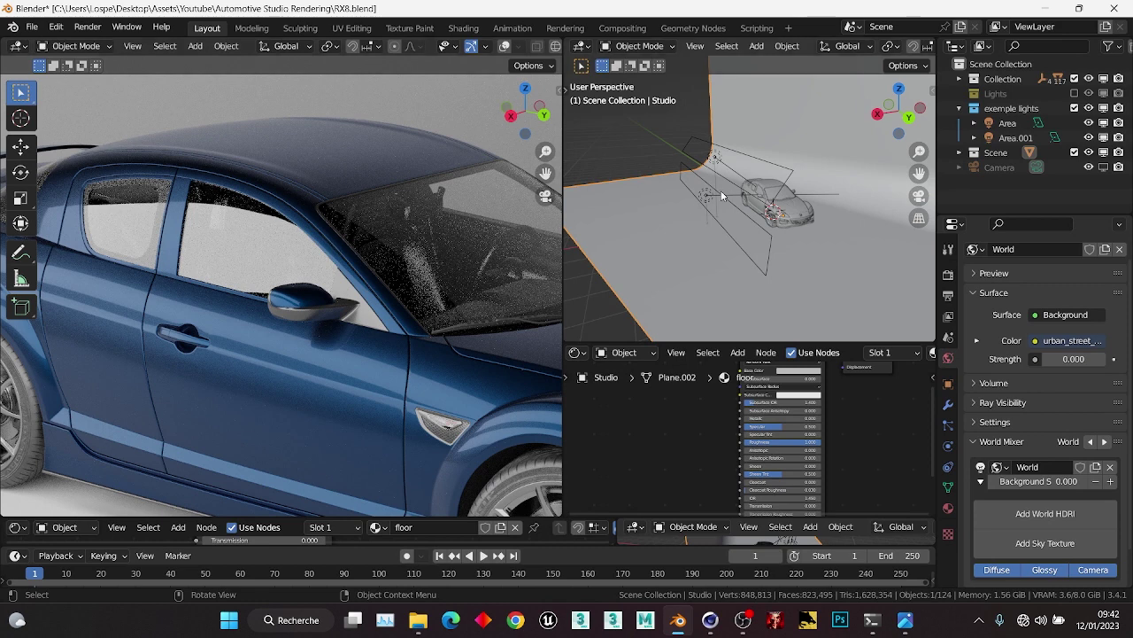
pyautogui.moveTo(725, 196); pyautogui.dragTo(732, 171, button='middle')
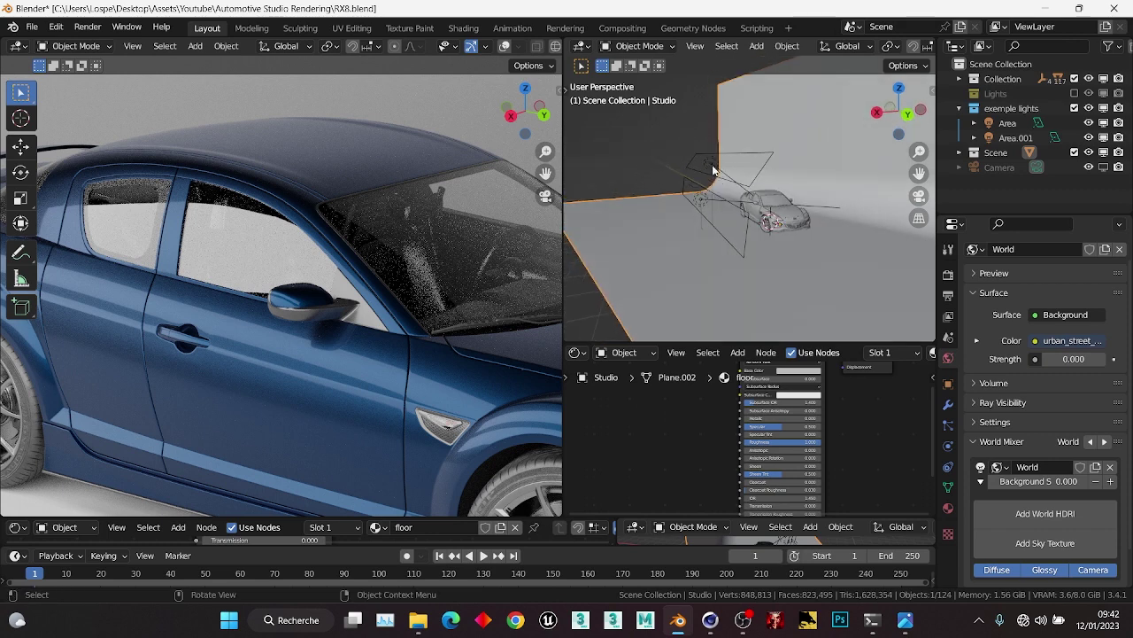
# Exclude the exemple lights collection, enable the Lights collection instead, and check its effect on the rendered car.
pyautogui.click(1075, 108)
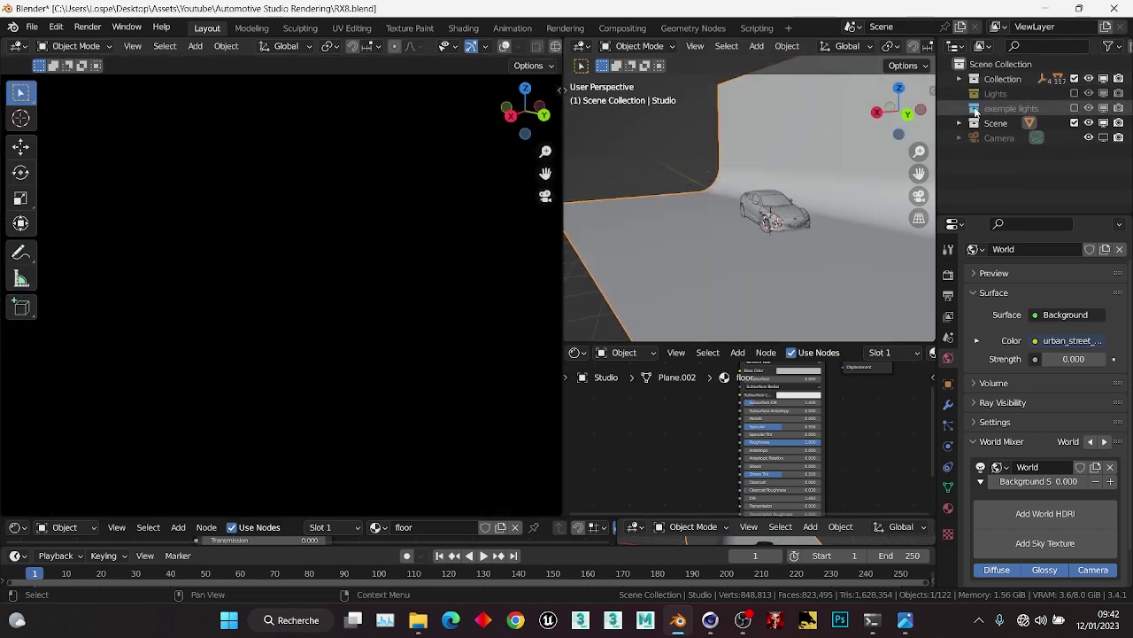
pyautogui.click(1075, 93)
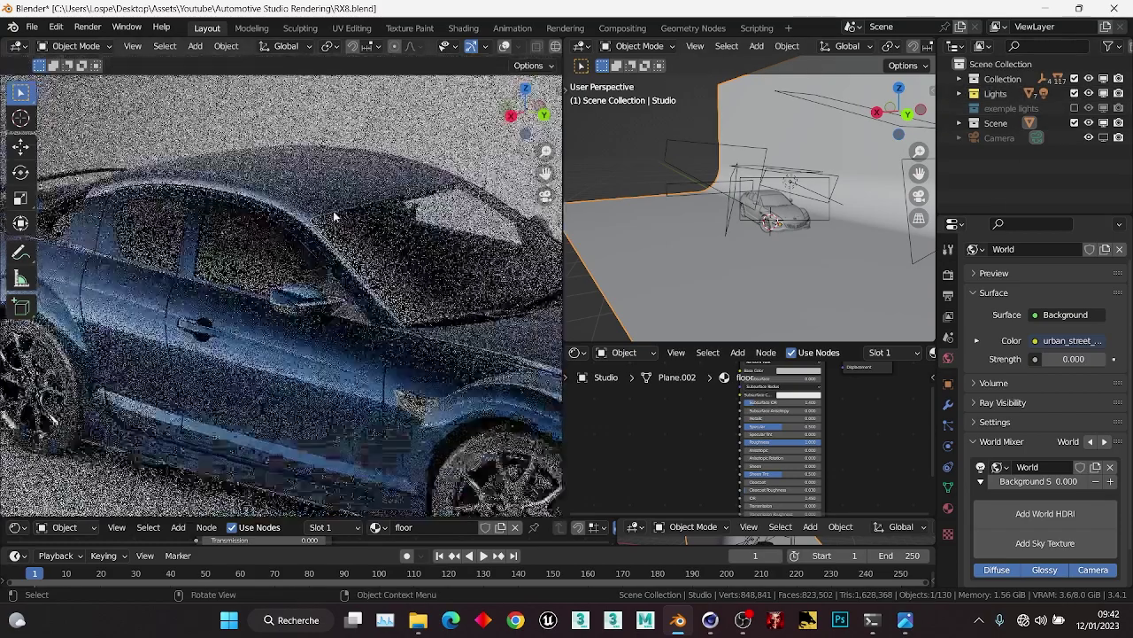
pyautogui.scroll(-1, 333, 210)
pyautogui.keyDown('shift'); pyautogui.moveTo(298, 285); pyautogui.dragTo(346, 231, button='middle'); pyautogui.keyUp('shift')
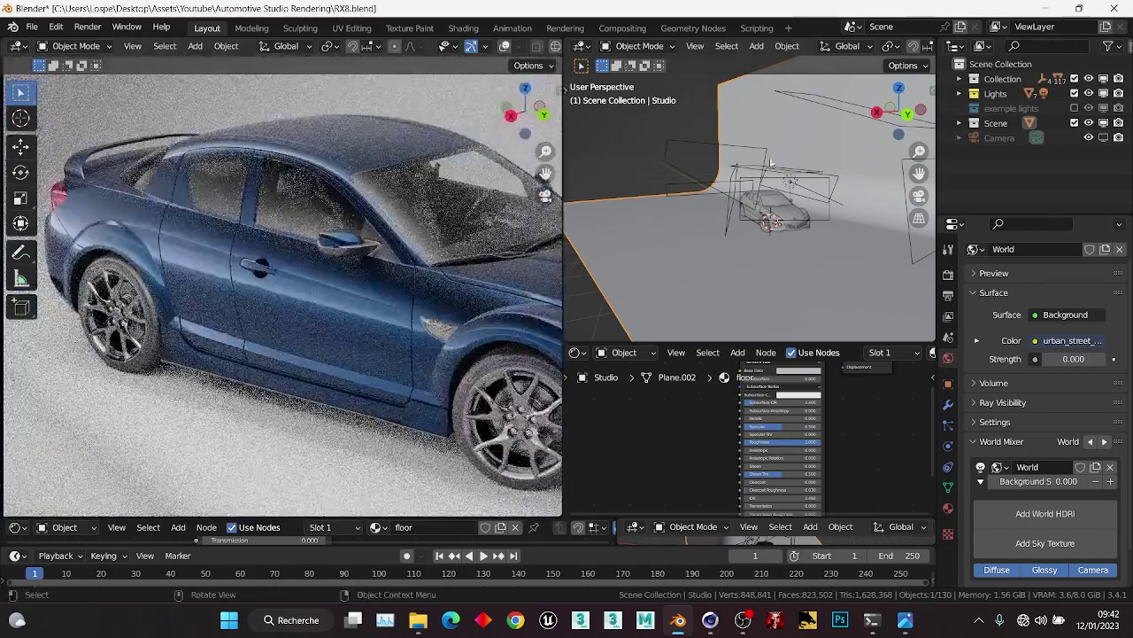
# Select the Plane.001 light plane and bring up its Material.006 node tree full-screen.
pyautogui.click(702, 145)
pyautogui.scroll(-2, 713, 431)
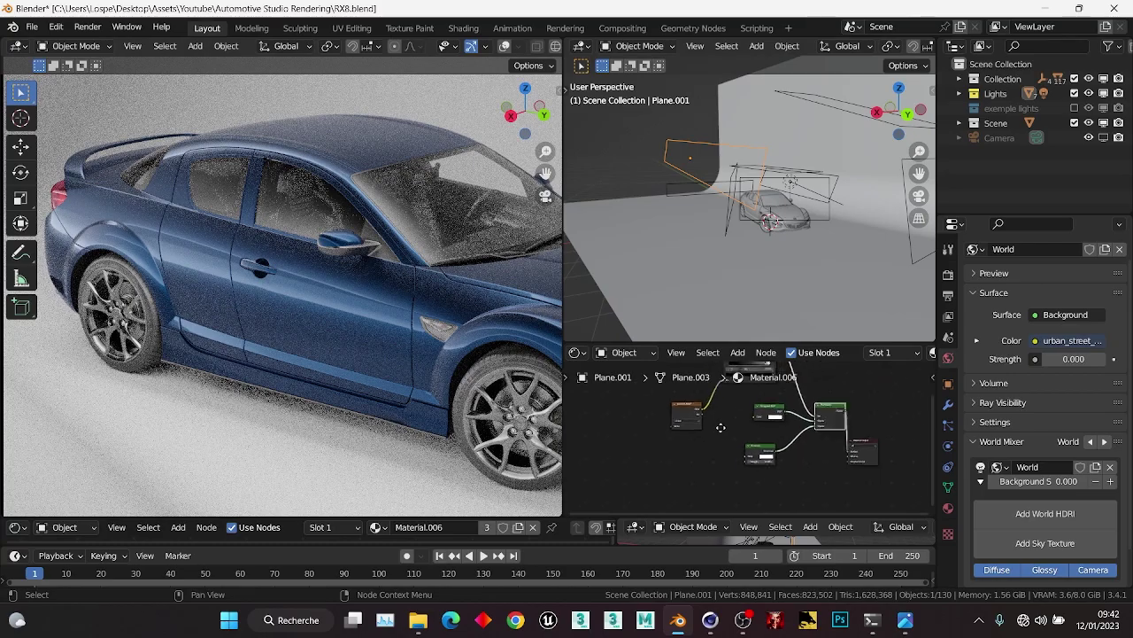
pyautogui.hotkey('ctrl', 'space')
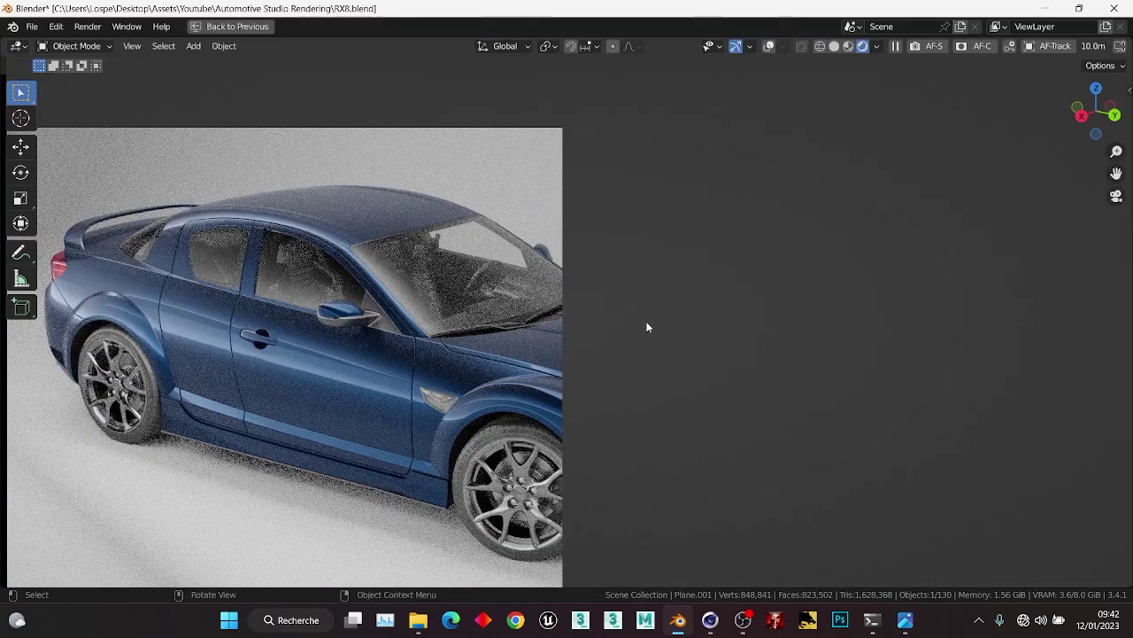
pyautogui.scroll(3, 652, 317)
pyautogui.hotkey('ctrl', 'space')
pyautogui.scroll(-3, 514, 299)
pyautogui.hotkey('ctrl', 'space')
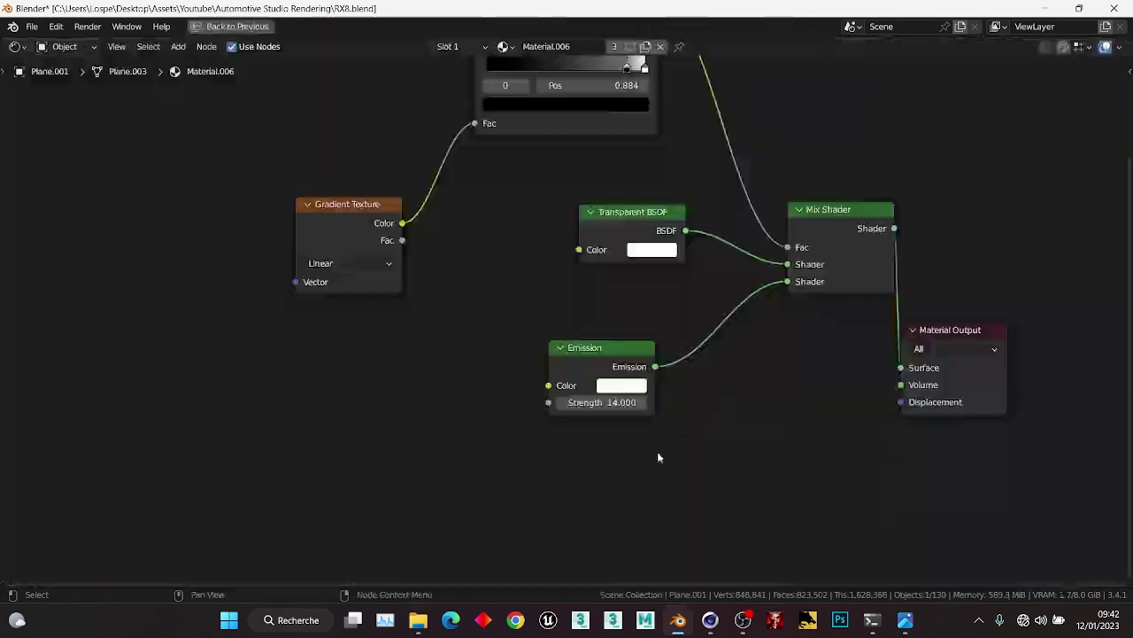
pyautogui.press('Home')
# Examine the Gradient Texture, ColorRamp, Transparent BSDF, Emission and Mix Shader nodes of Material.006, and restore the normal layout.
pyautogui.moveTo(344, 416); pyautogui.dragTo(275, 410)
pyautogui.click(448, 385)
pyautogui.scroll(-1, 407, 381)
pyautogui.moveTo(386, 379); pyautogui.dragTo(427, 316, button='middle')
pyautogui.moveTo(301, 439); pyautogui.dragTo(409, 367)
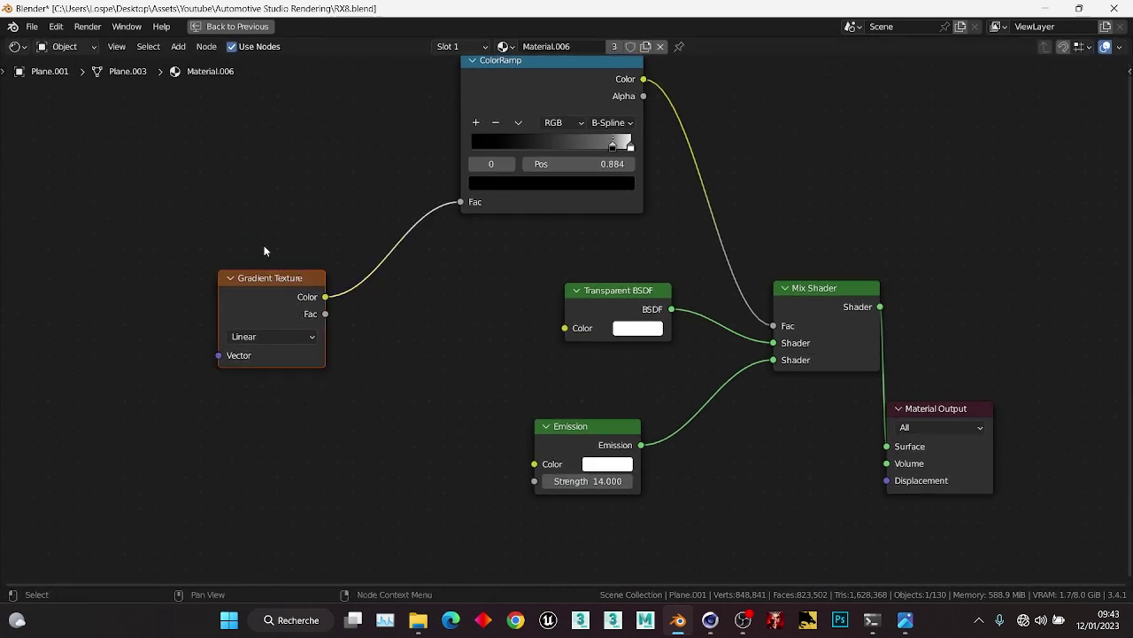
pyautogui.moveTo(197, 221); pyautogui.dragTo(346, 384)
pyautogui.moveTo(486, 399); pyautogui.dragTo(598, 492)
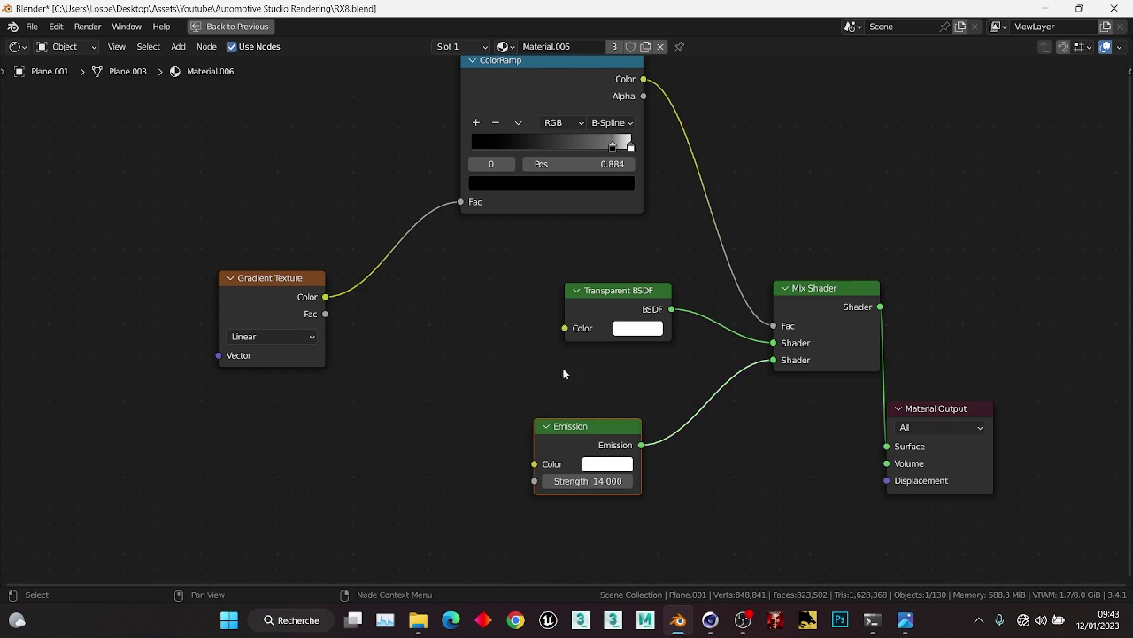
pyautogui.moveTo(534, 375); pyautogui.dragTo(659, 306)
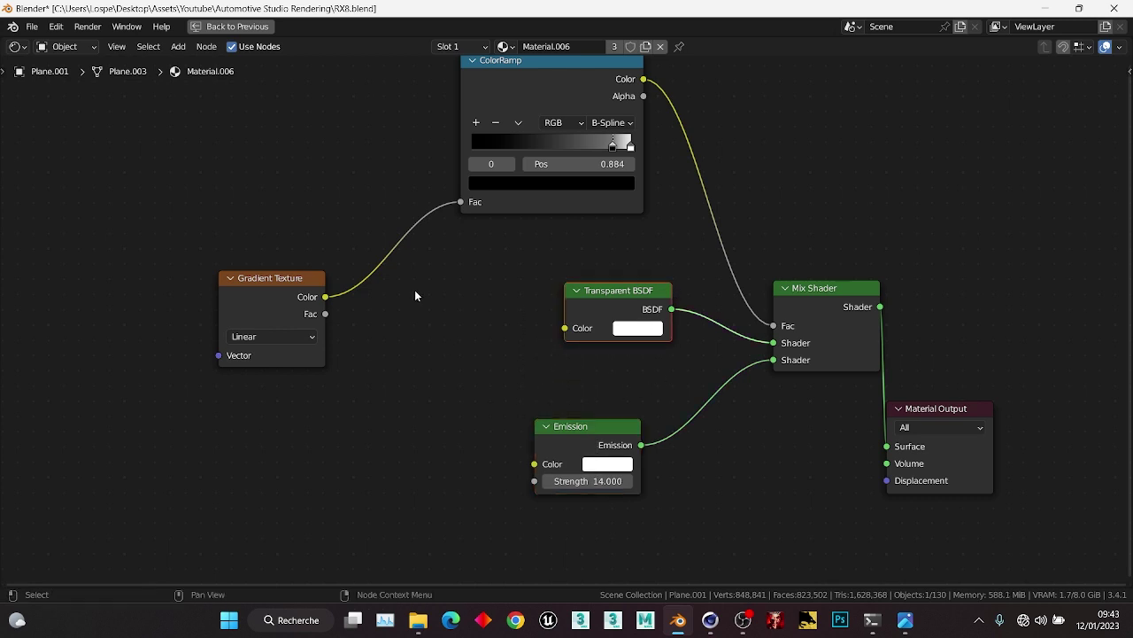
pyautogui.moveTo(187, 222); pyautogui.dragTo(354, 329)
pyautogui.click(440, 334)
pyautogui.moveTo(458, 255); pyautogui.dragTo(443, 323, button='middle')
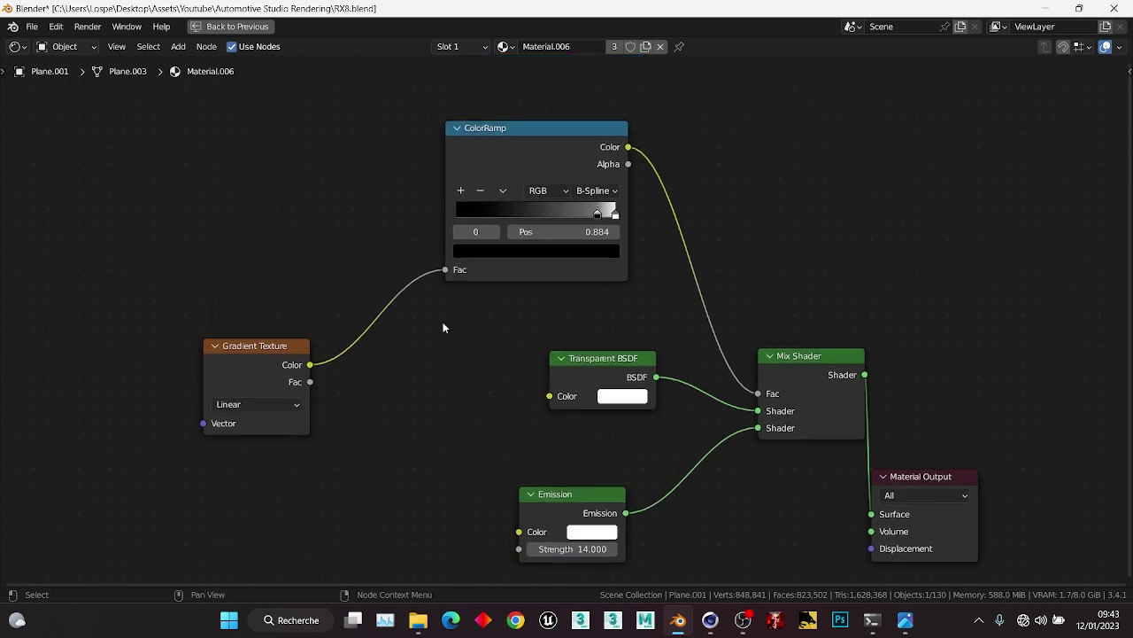
pyautogui.moveTo(374, 194); pyautogui.dragTo(552, 293)
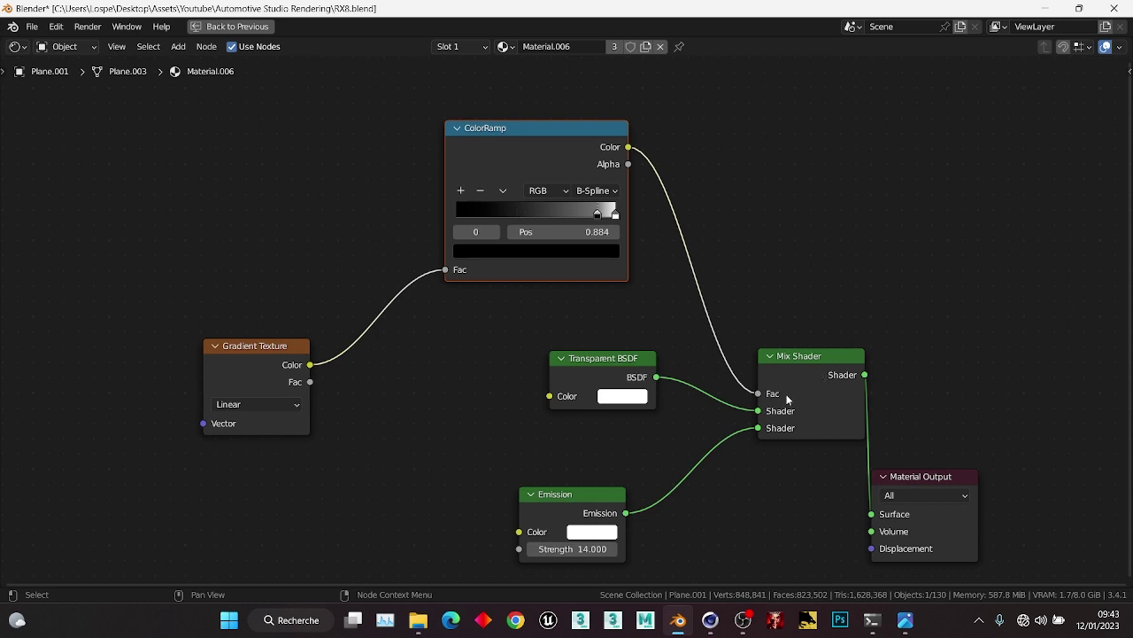
pyautogui.hotkey('ctrl', 'space')
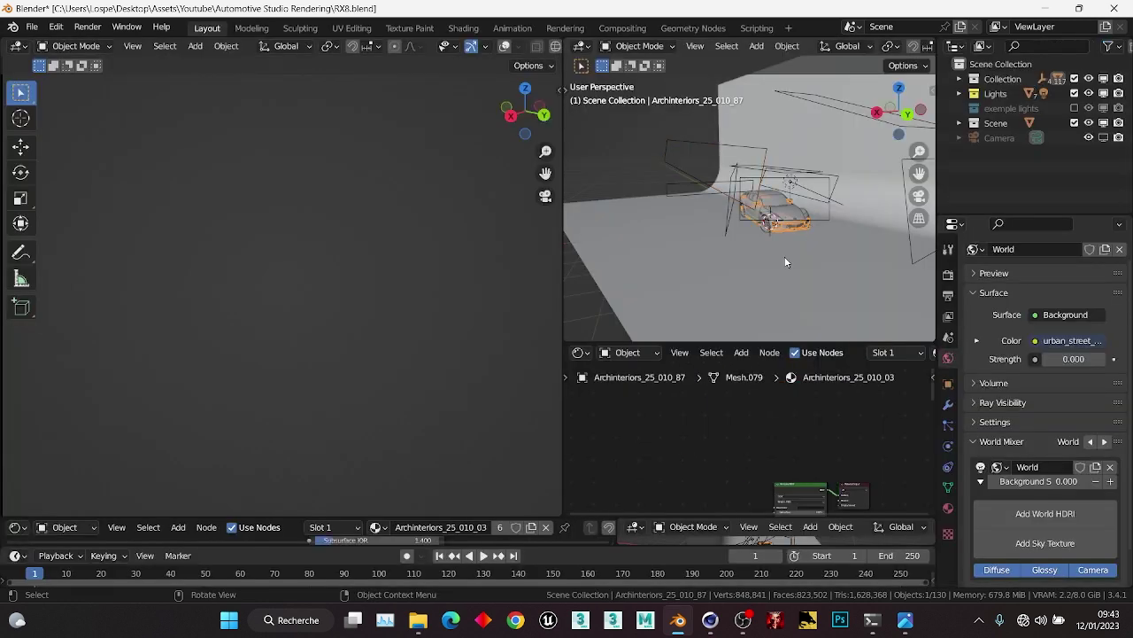
# Reselect the Plane.001 light, expand the Lights collection, hide that collection in the viewports, and save the scene.
pyautogui.click(695, 140)
pyautogui.click(974, 93)
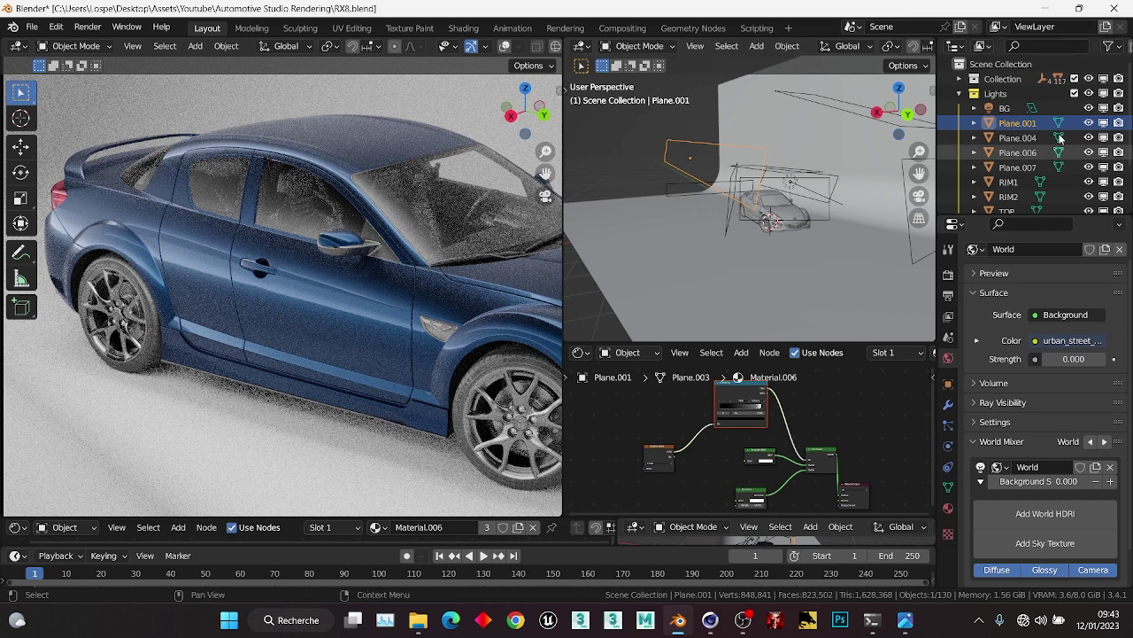
pyautogui.click(1089, 93)
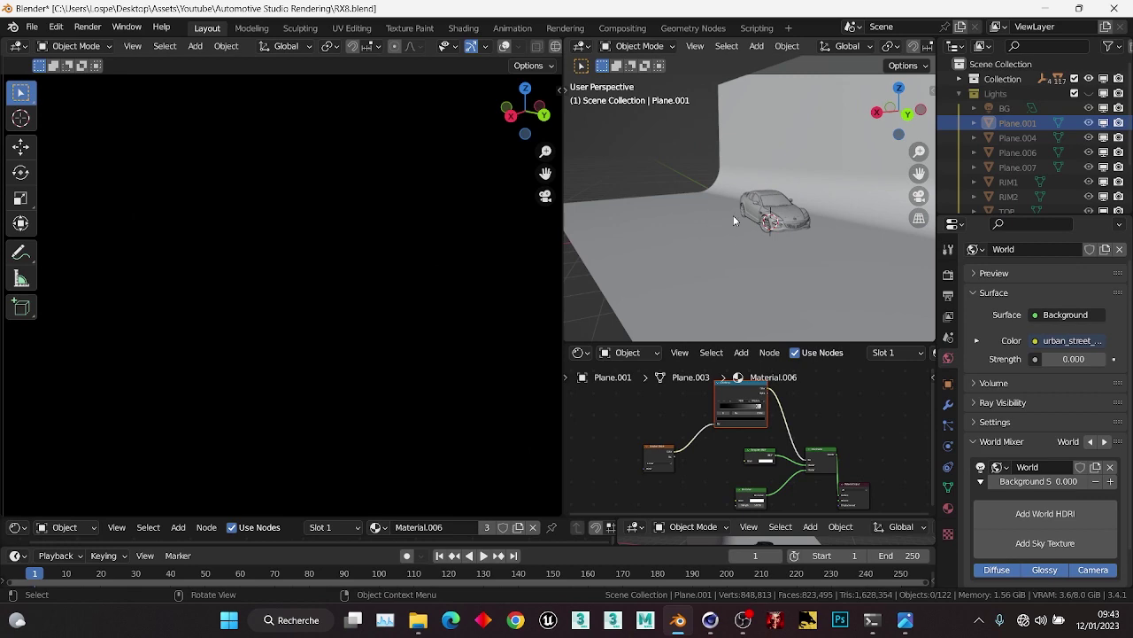
pyautogui.moveTo(733, 215); pyautogui.dragTo(779, 244, button='middle')
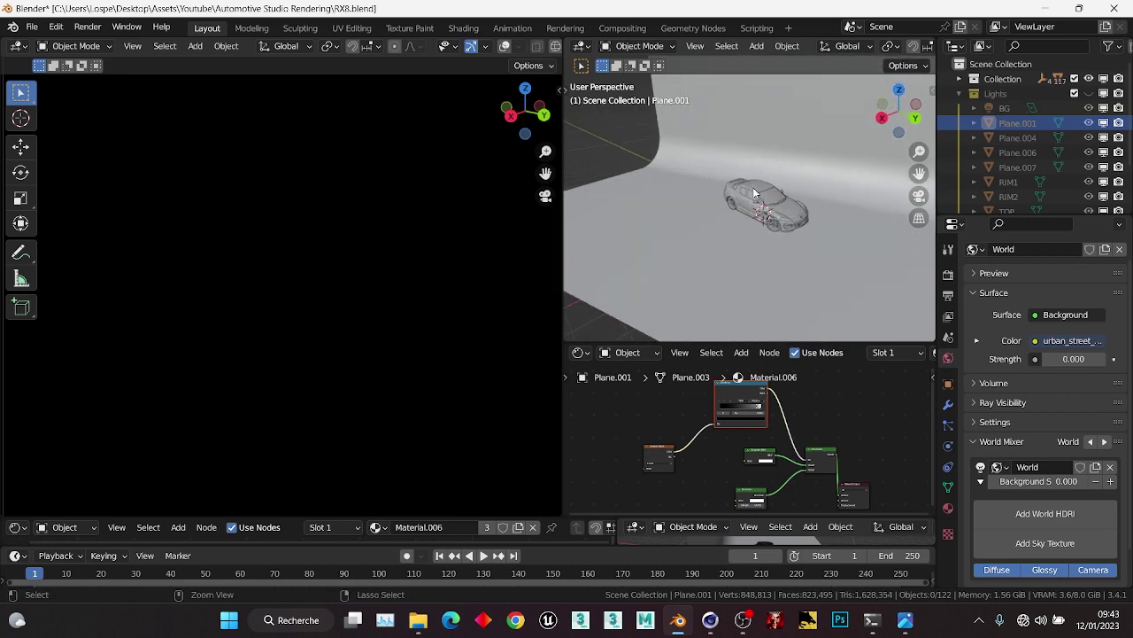
pyautogui.hotkey('ctrl', 's')
# Add a mesh plane and raise it along the Z axis to roof height over the car.
pyautogui.hotkey('shift', 'a')
pyautogui.moveTo(695, 56)
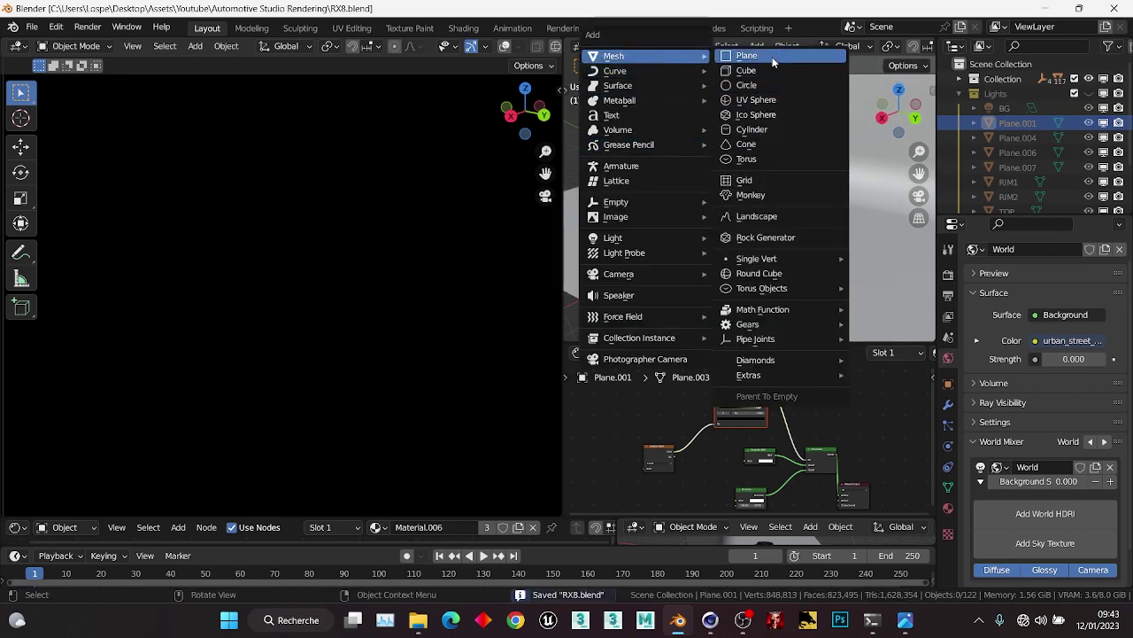
pyautogui.click(771, 55)
pyautogui.press('g')
pyautogui.press('z')
pyautogui.click(835, 228)
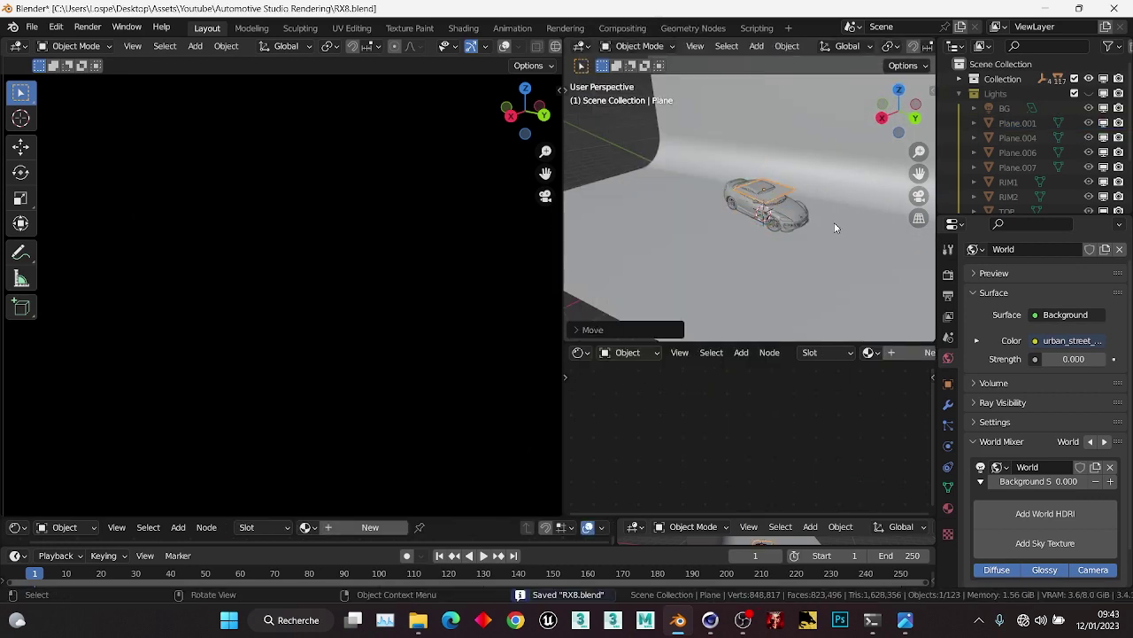
# Rotate the new plane 90° about the Y axis and move it about 3.2 m along X to stand beside the car.
pyautogui.scroll(2, 835, 228)
pyautogui.moveTo(835, 227); pyautogui.dragTo(784, 230, button='middle')
pyautogui.write('ry90')
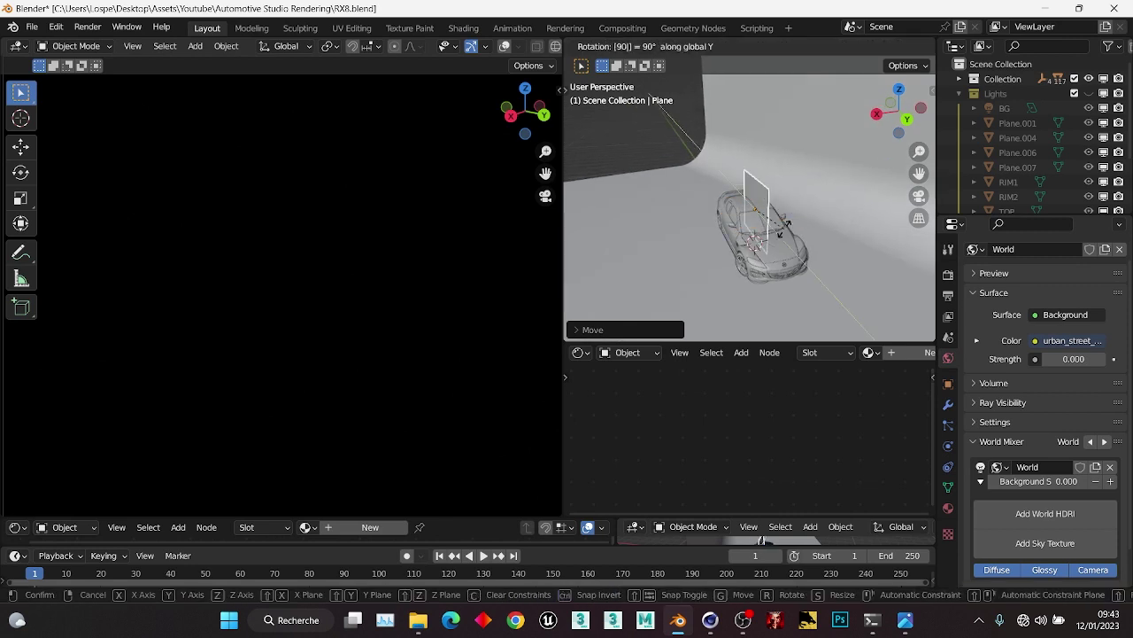
pyautogui.press('Return')
pyautogui.press('g')
pyautogui.press('x')
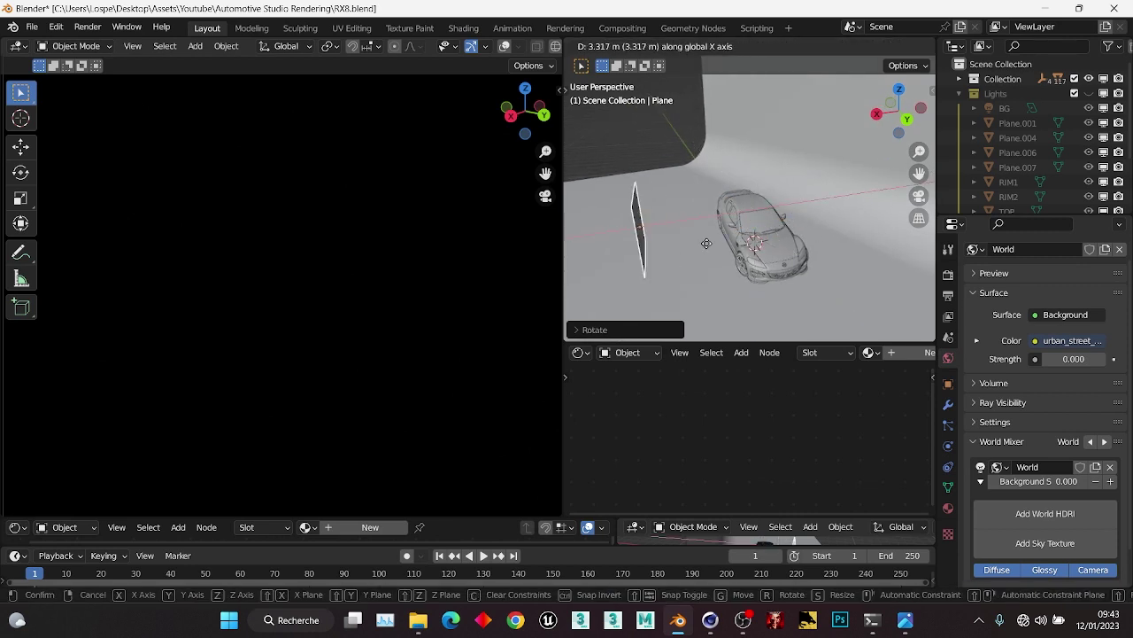
pyautogui.click(706, 244)
# Stretch the upright plane along the Y axis to about 6 times its length so it extends past the car.
pyautogui.scroll(-2, 706, 244)
pyautogui.moveTo(706, 243); pyautogui.dragTo(770, 212, button='middle')
pyautogui.press('Tab')
pyautogui.press('s')
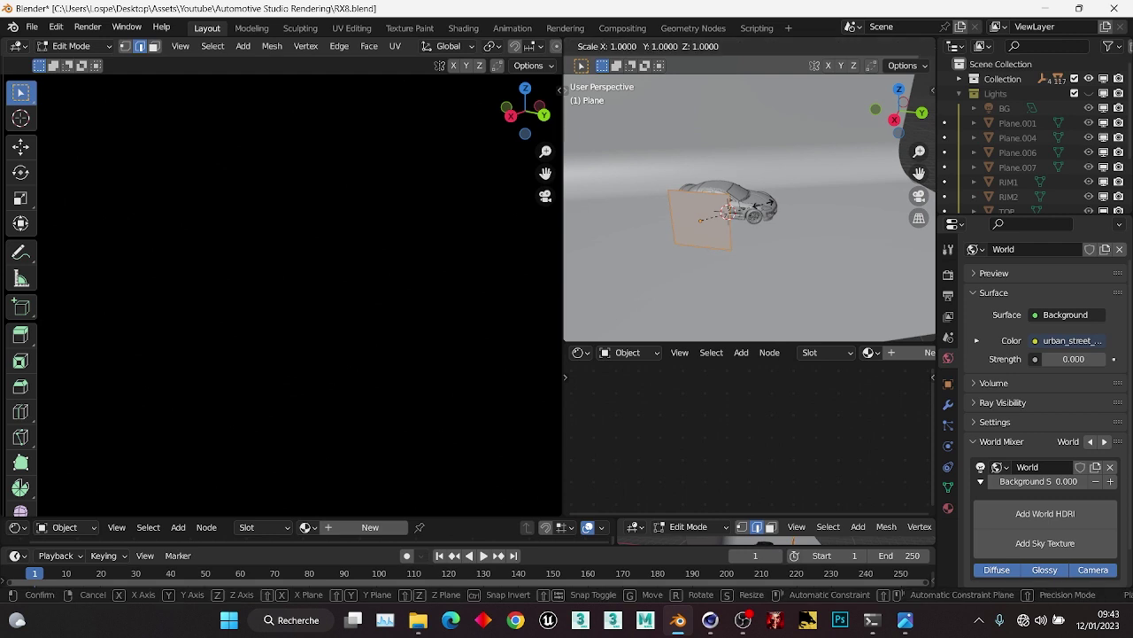
pyautogui.press('Escape')
pyautogui.press('Tab')
pyautogui.press('s')
pyautogui.press('y')
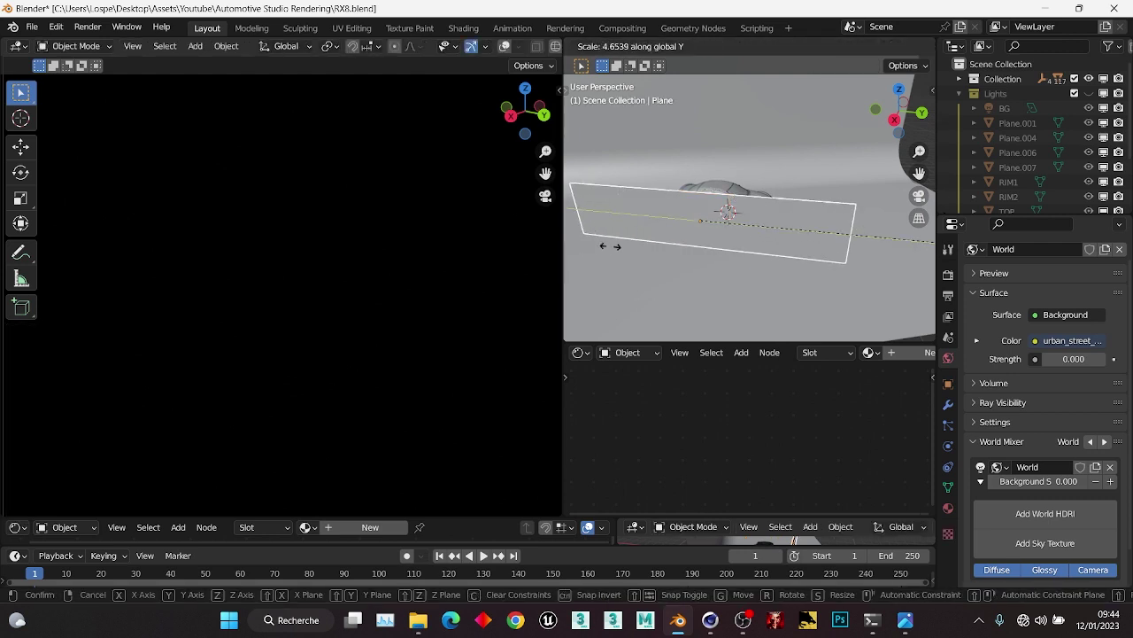
pyautogui.click(689, 245)
pyautogui.moveTo(690, 244); pyautogui.dragTo(777, 259, button='middle')
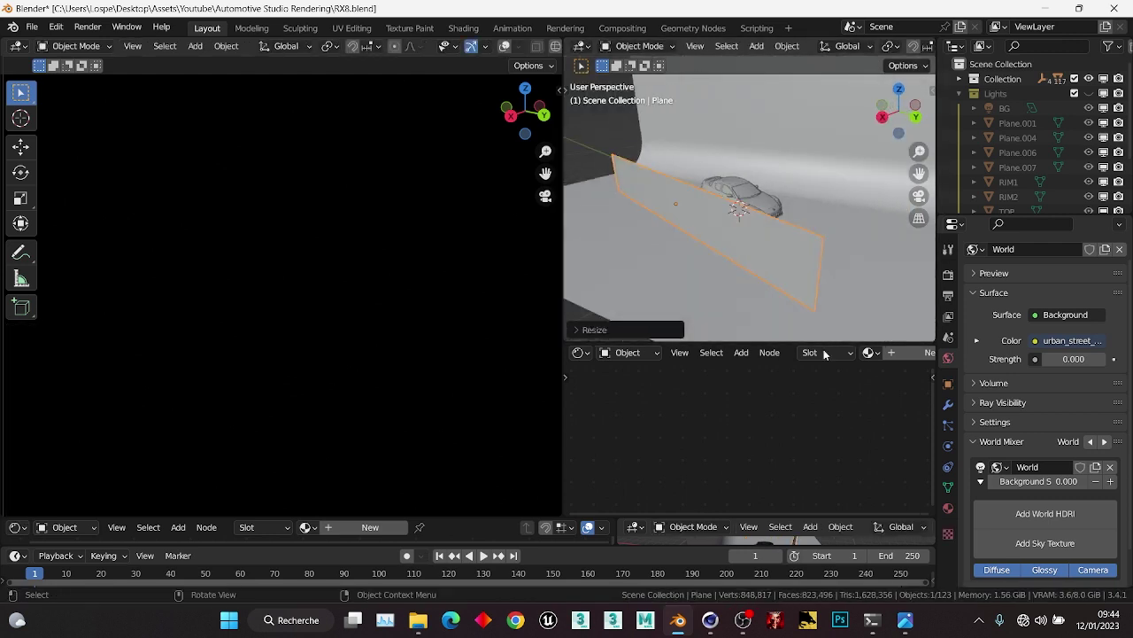
# Create a new material for the plane and enlarge the shader node editor.
pyautogui.scroll(-3, 875, 359)
pyautogui.click(880, 354)
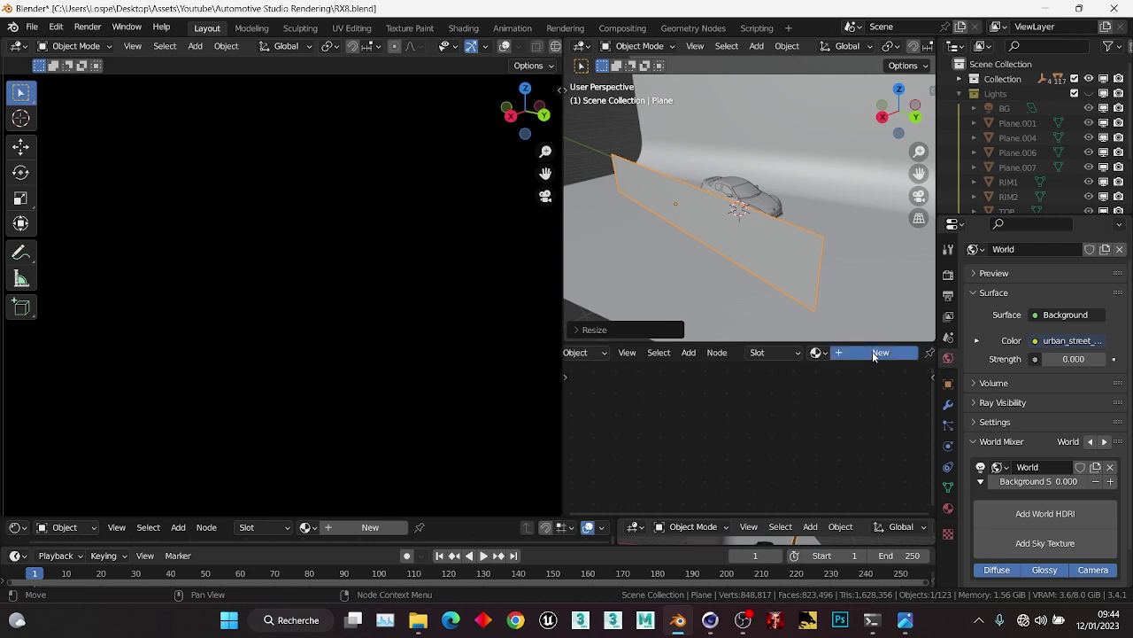
pyautogui.scroll(-5, 785, 414)
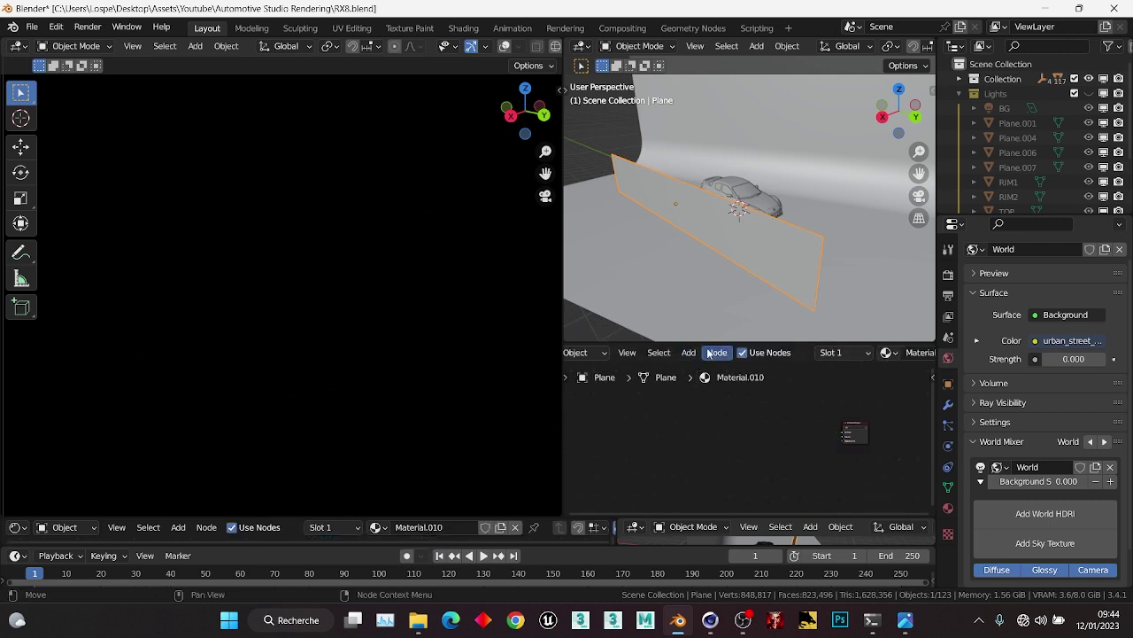
pyautogui.moveTo(709, 344); pyautogui.dragTo(708, 235)
# Add an Emission node to the plane's material and connect it to the Material Output surface.
pyautogui.hotkey('shift', 'a')
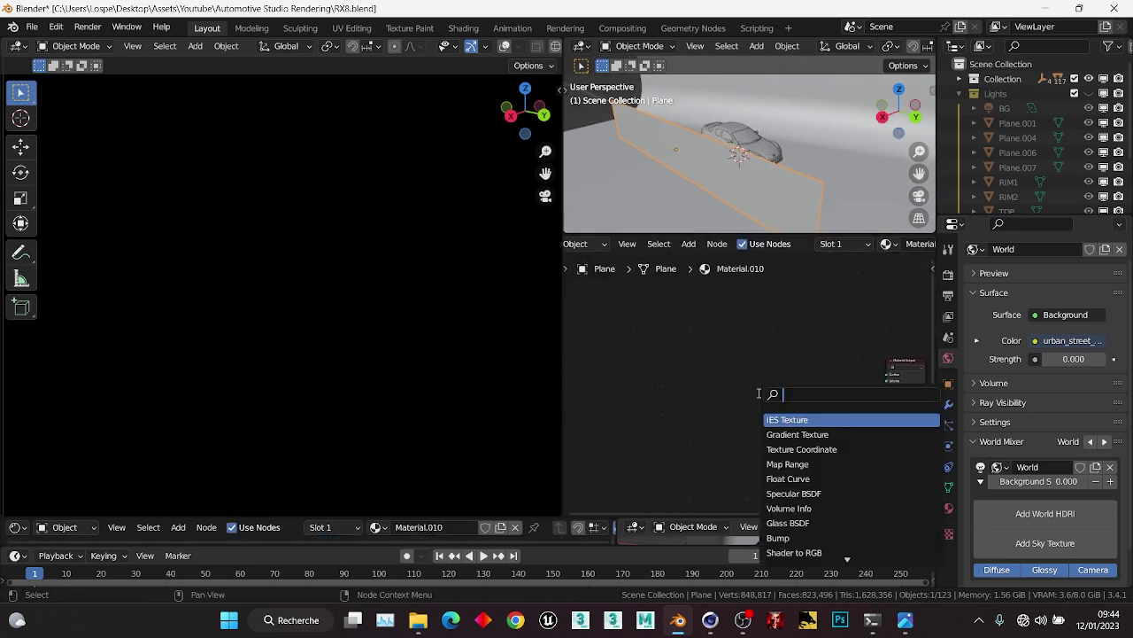
pyautogui.write('emissio')
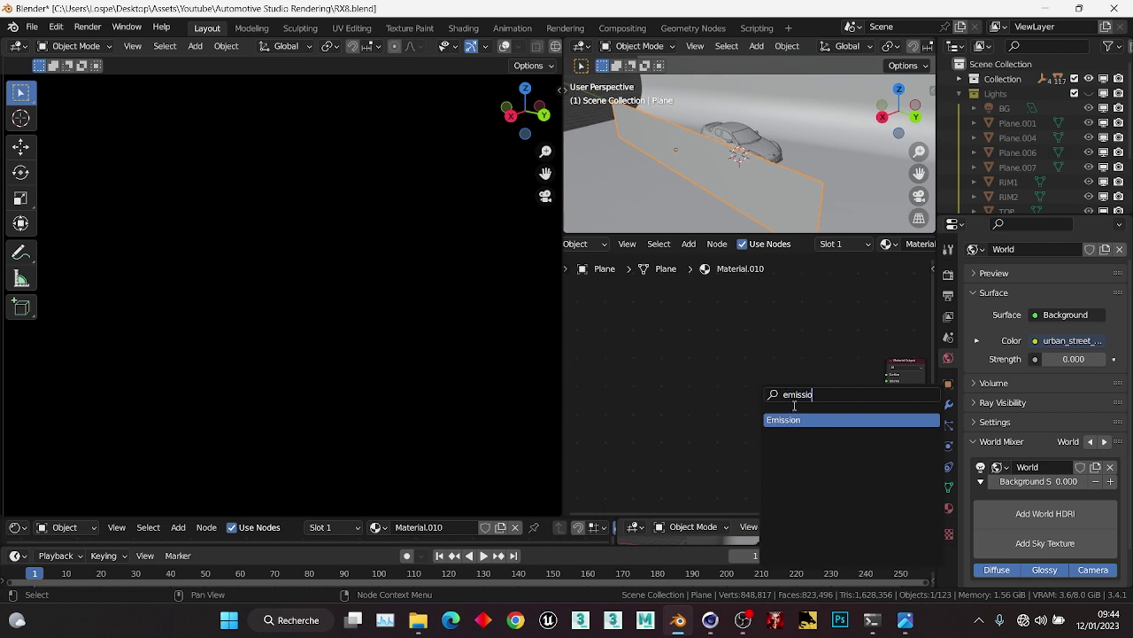
pyautogui.click(794, 418)
pyautogui.click(775, 421)
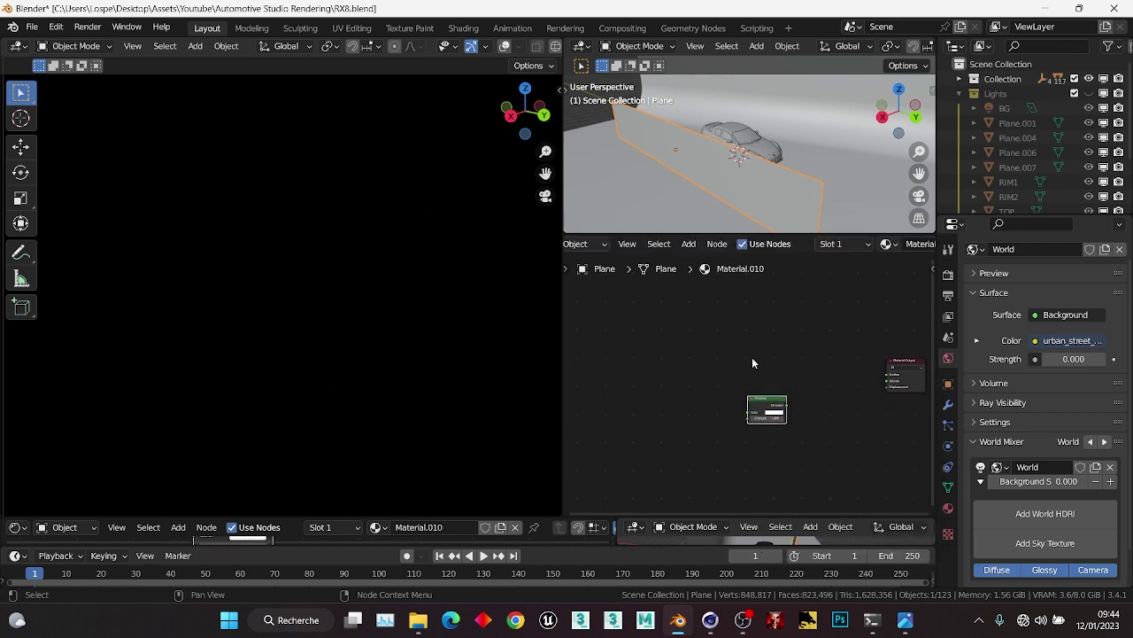
pyautogui.keyDown('ctrl'); pyautogui.keyDown('shift'); pyautogui.click(773, 410); pyautogui.keyUp('shift'); pyautogui.keyUp('ctrl')
pyautogui.scroll(-2, 295, 263)
pyautogui.scroll(-3, 297, 267)
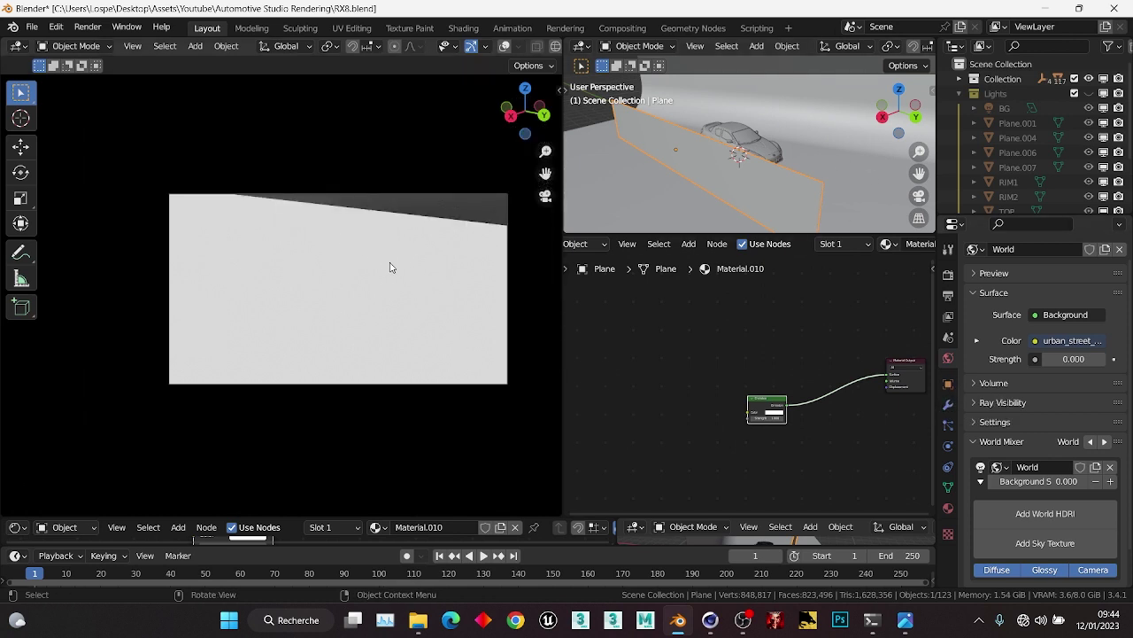
# Unhide the Camera object in the viewports and select it to check its position relative to the light plane.
pyautogui.scroll(-3, 779, 197)
pyautogui.moveTo(779, 195); pyautogui.dragTo(659, 155, button='middle')
pyautogui.scroll(-4, 1061, 140)
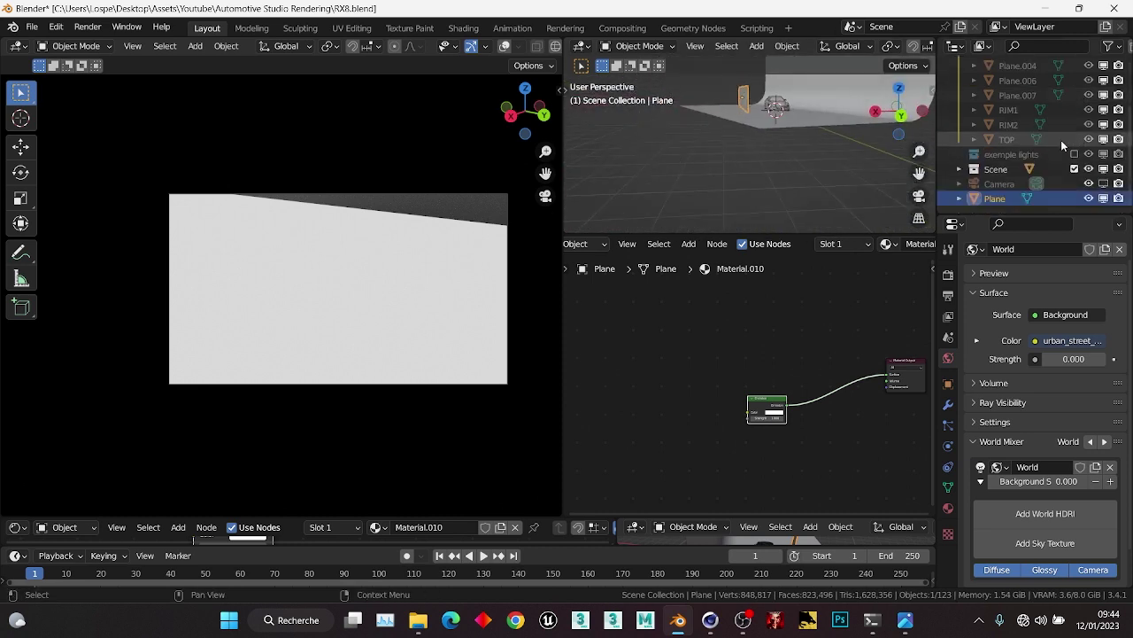
pyautogui.click(1103, 184)
pyautogui.click(1118, 183)
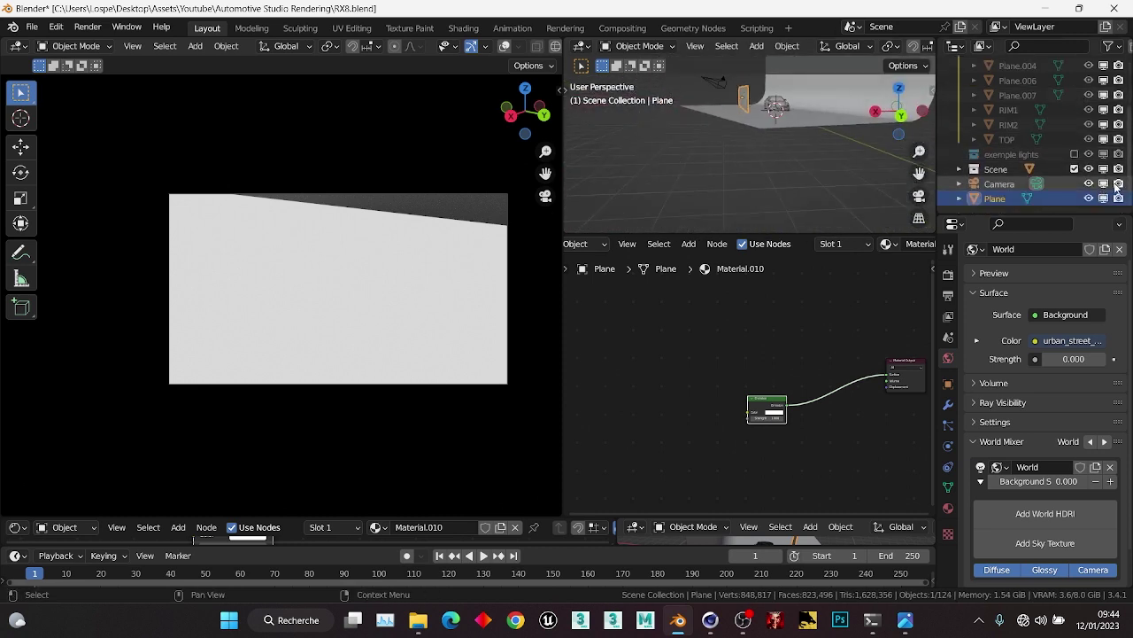
pyautogui.click(1020, 184)
pyautogui.moveTo(751, 141)
pyautogui.mouseDown(button='middle')
pyautogui.moveTo(763, 127)
pyautogui.moveTo(734, 149)
pyautogui.moveTo(748, 150)
pyautogui.mouseUp(button='middle')
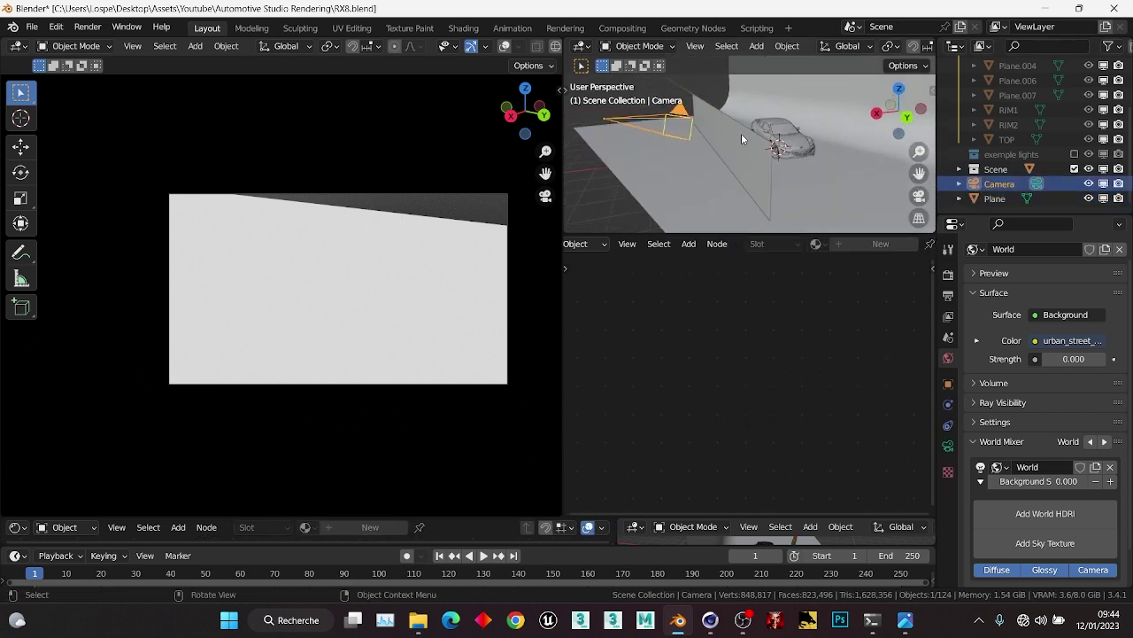
# Reselect the light plane and turn off its Camera ray visibility in the object properties.
pyautogui.click(752, 156)
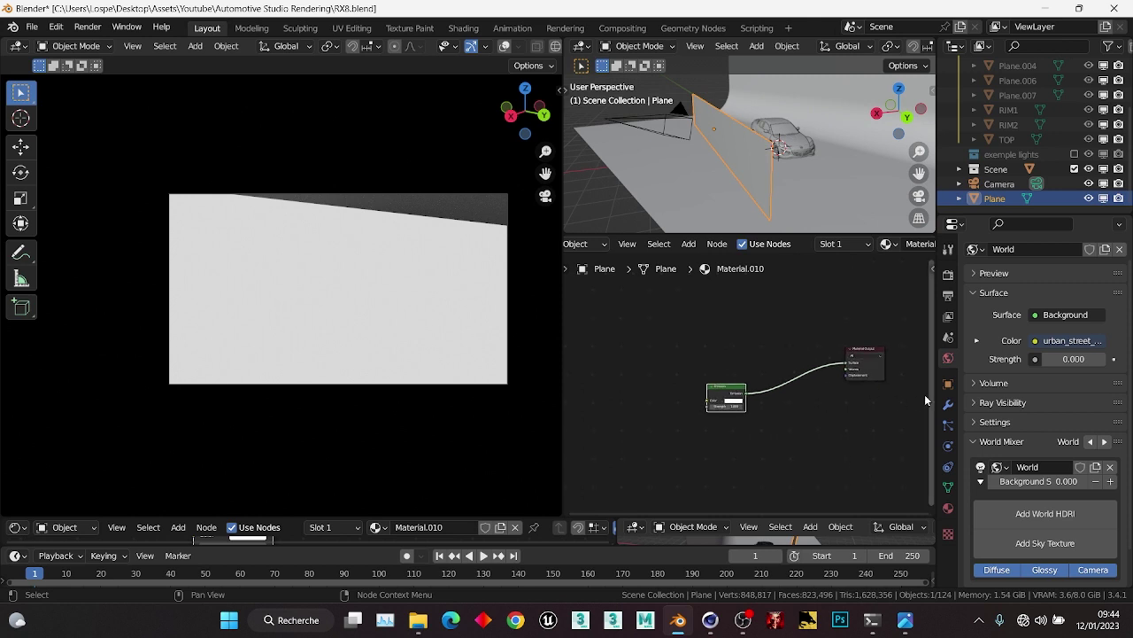
pyautogui.click(948, 384)
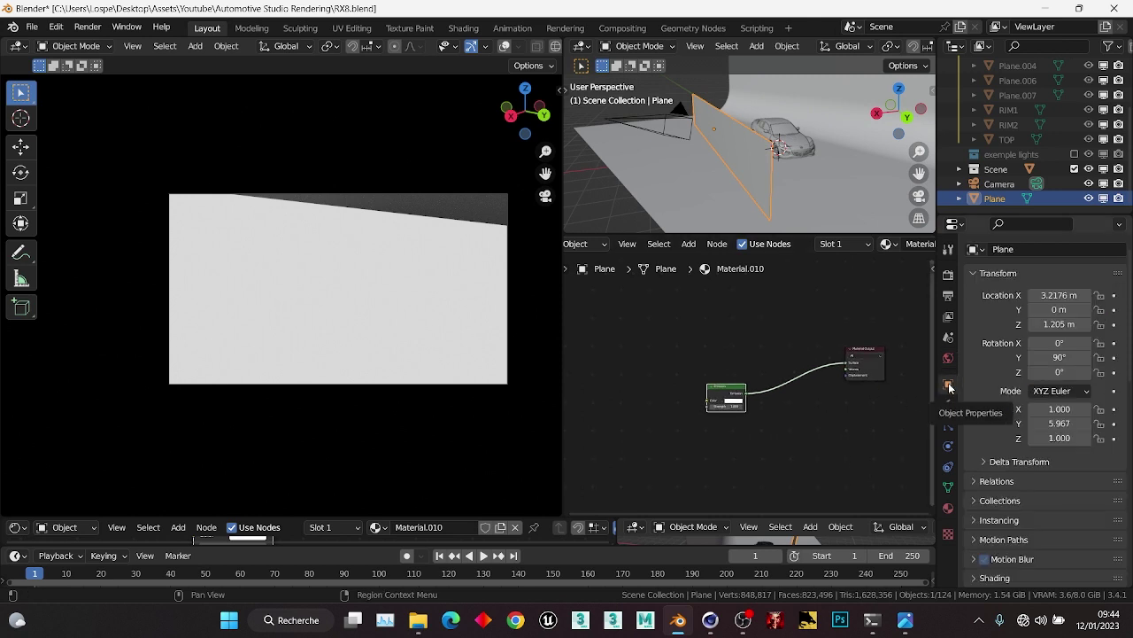
pyautogui.scroll(-6, 1027, 478)
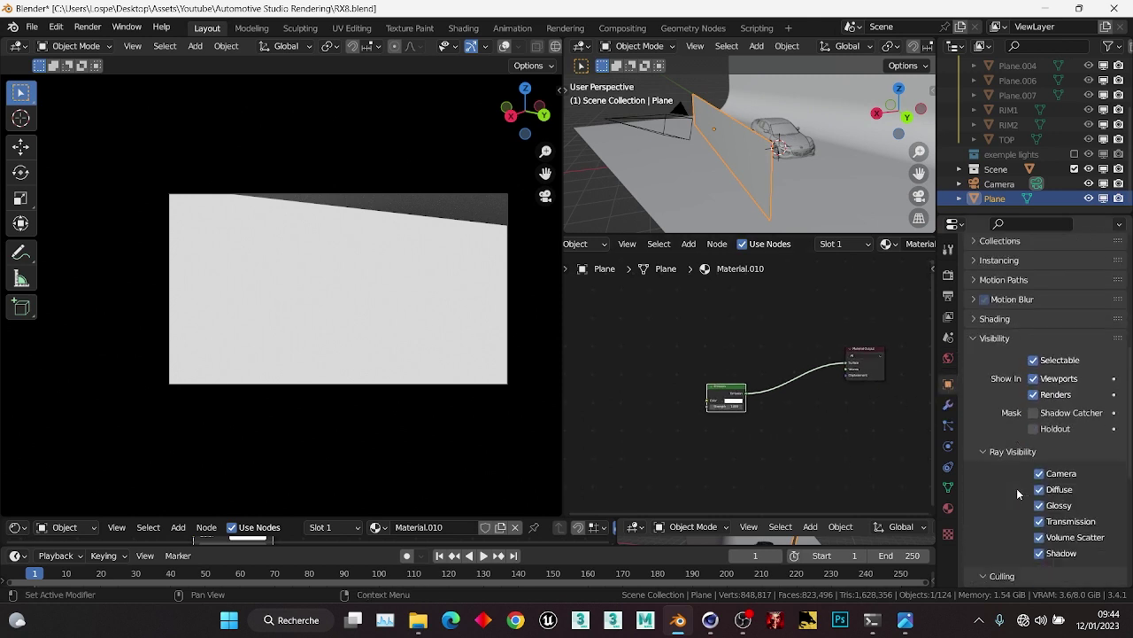
pyautogui.click(1040, 473)
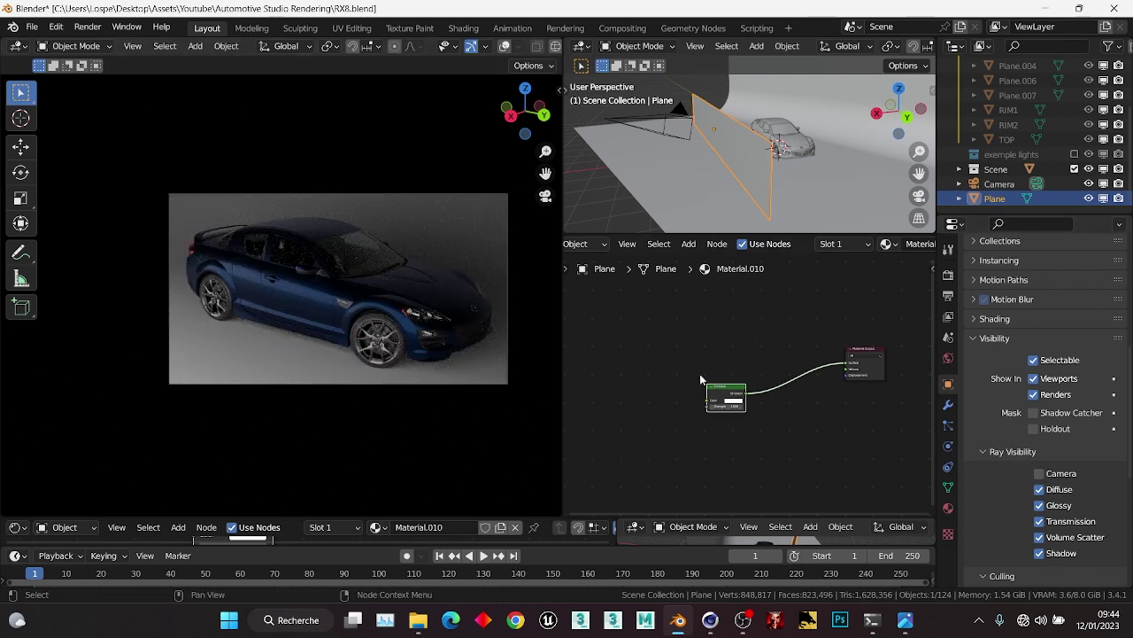
# Set the Emission node's strength to 10.
pyautogui.scroll(4, 708, 372)
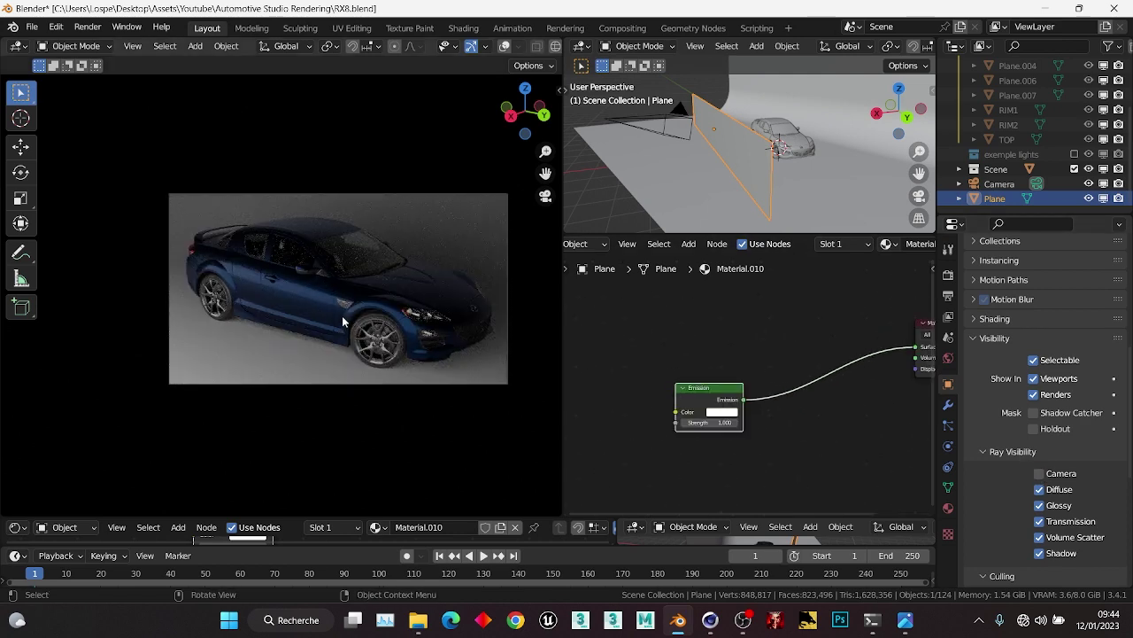
pyautogui.scroll(3, 342, 315)
pyautogui.click(717, 422)
pyautogui.write('1')
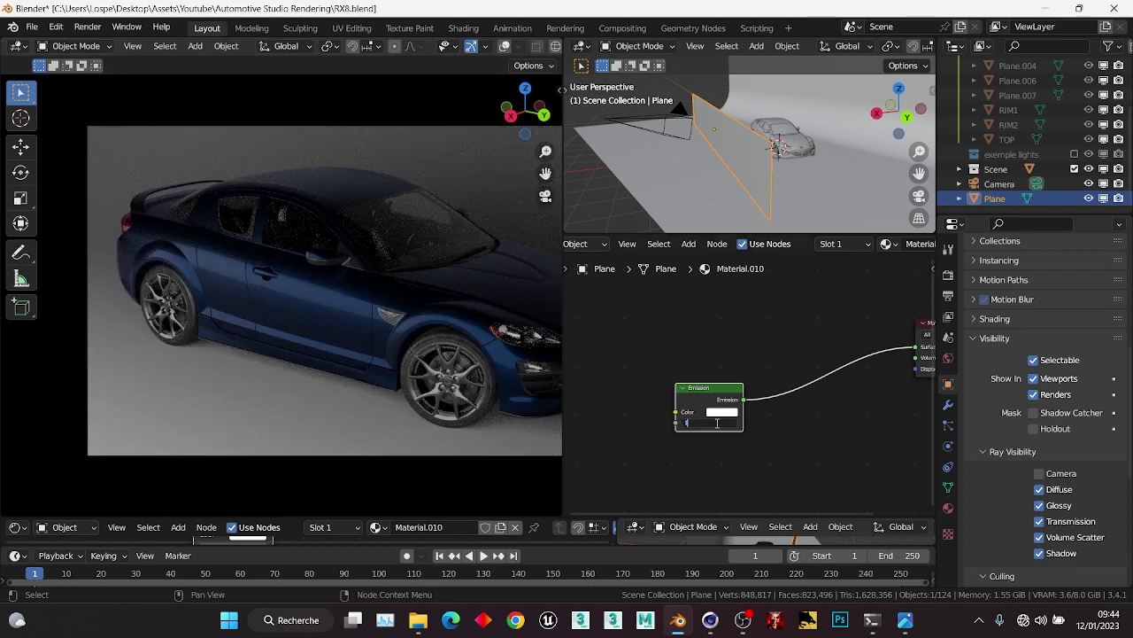
pyautogui.write('0')
pyautogui.press('Return')
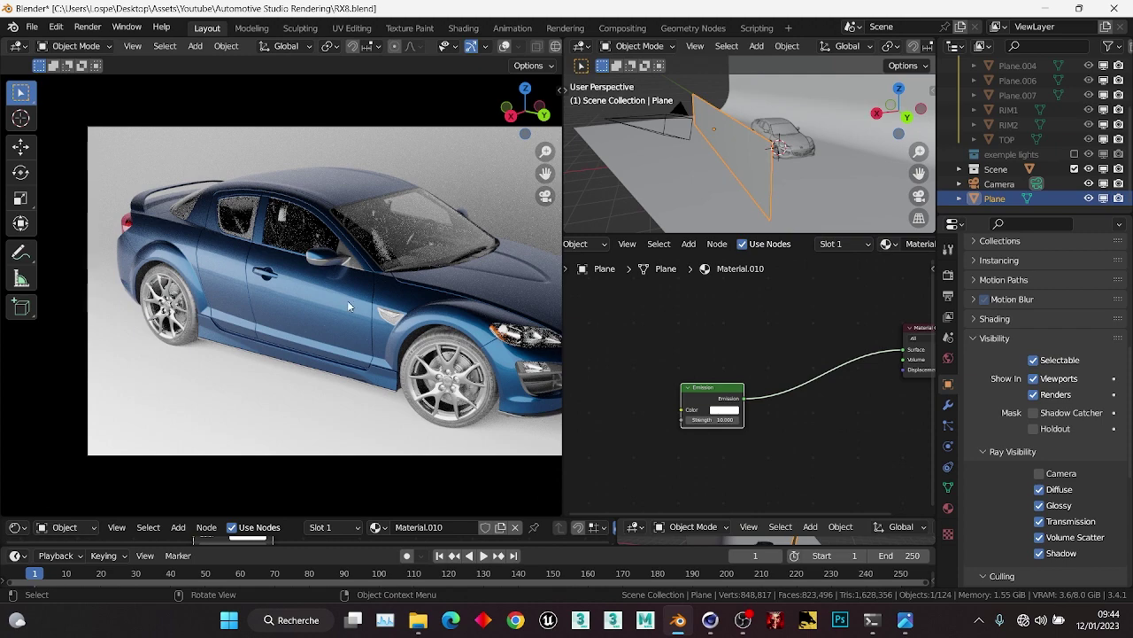
pyautogui.scroll(2, 322, 294)
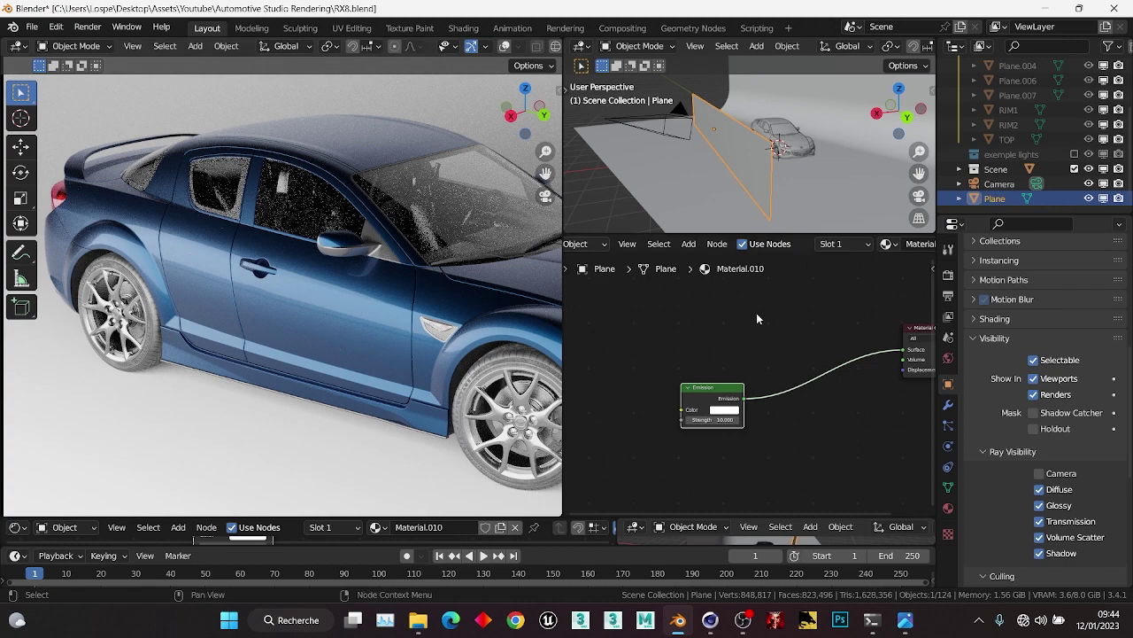
# Raise the light plane along the Z axis so it stands higher beside the car.
pyautogui.scroll(-1, 757, 313)
pyautogui.press('g')
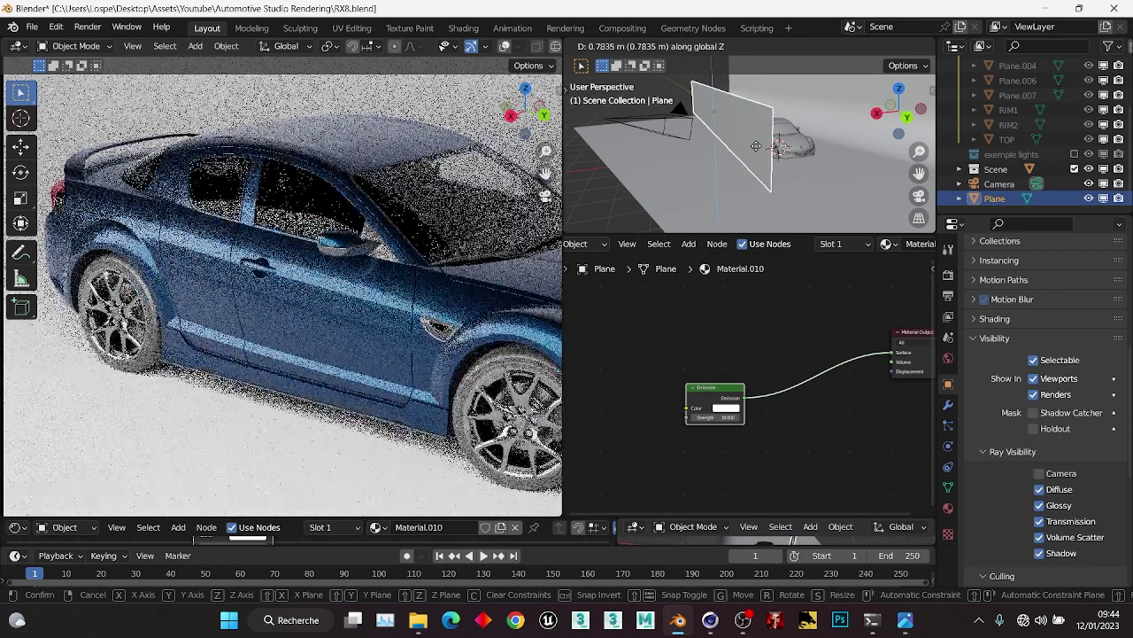
pyautogui.click(749, 171)
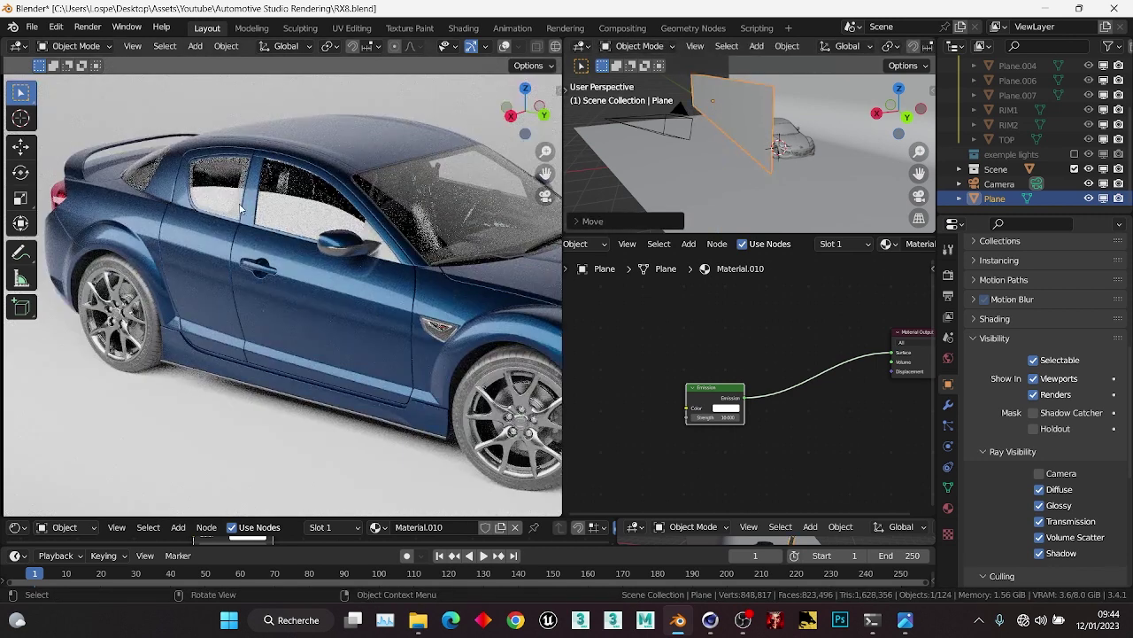
# Add a Gradient Texture node to the plane's material and preview it through the Material Output surface.
pyautogui.click(663, 314)
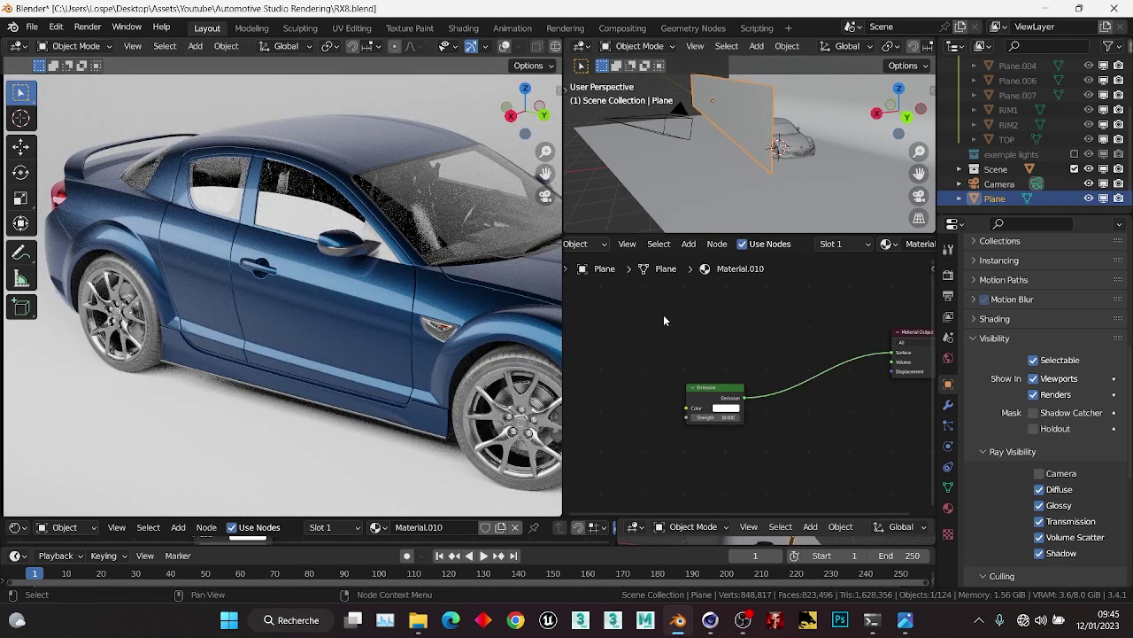
pyautogui.hotkey('shift', 'a')
pyautogui.write('sgrad')
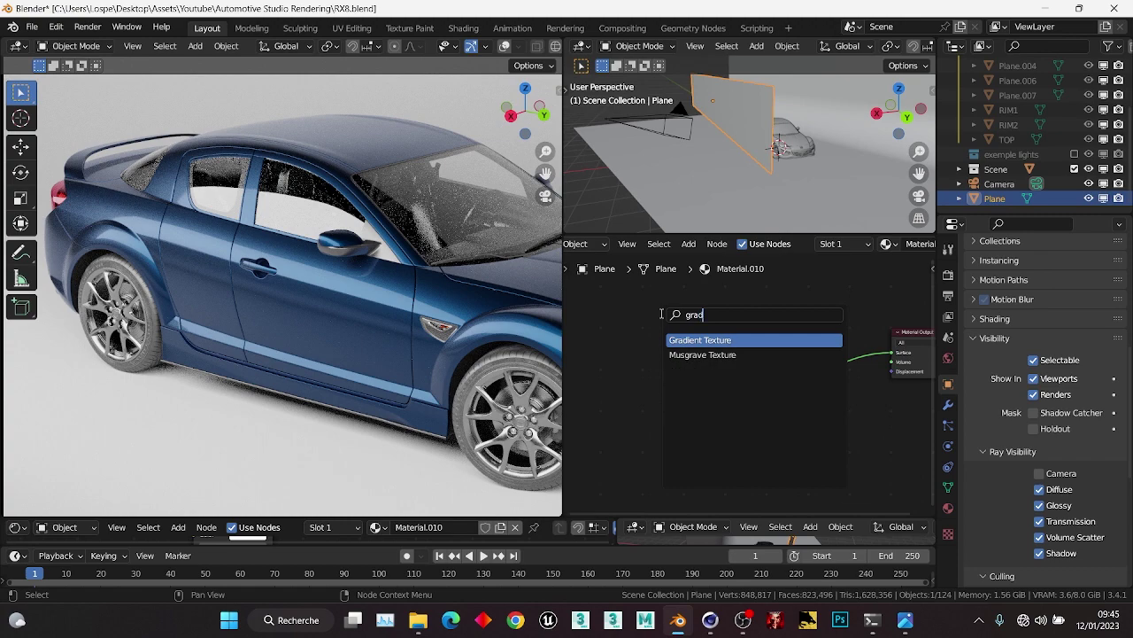
pyautogui.click(688, 339)
pyautogui.click(646, 302)
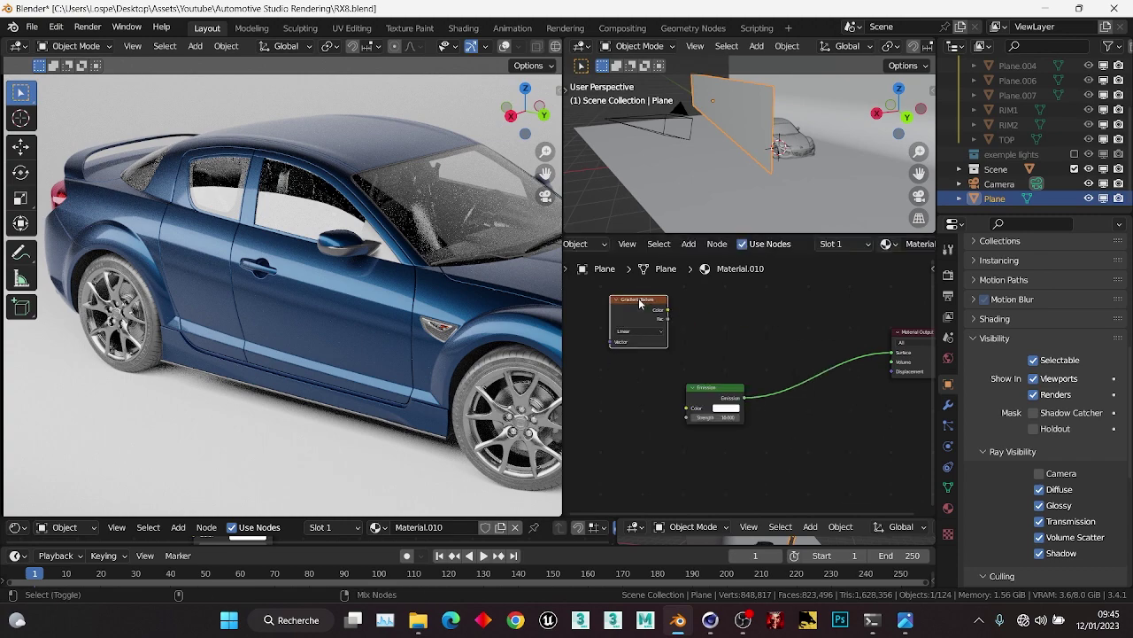
pyautogui.keyDown('ctrl'); pyautogui.keyDown('shift'); pyautogui.click(644, 305); pyautogui.keyUp('shift'); pyautogui.keyUp('ctrl')
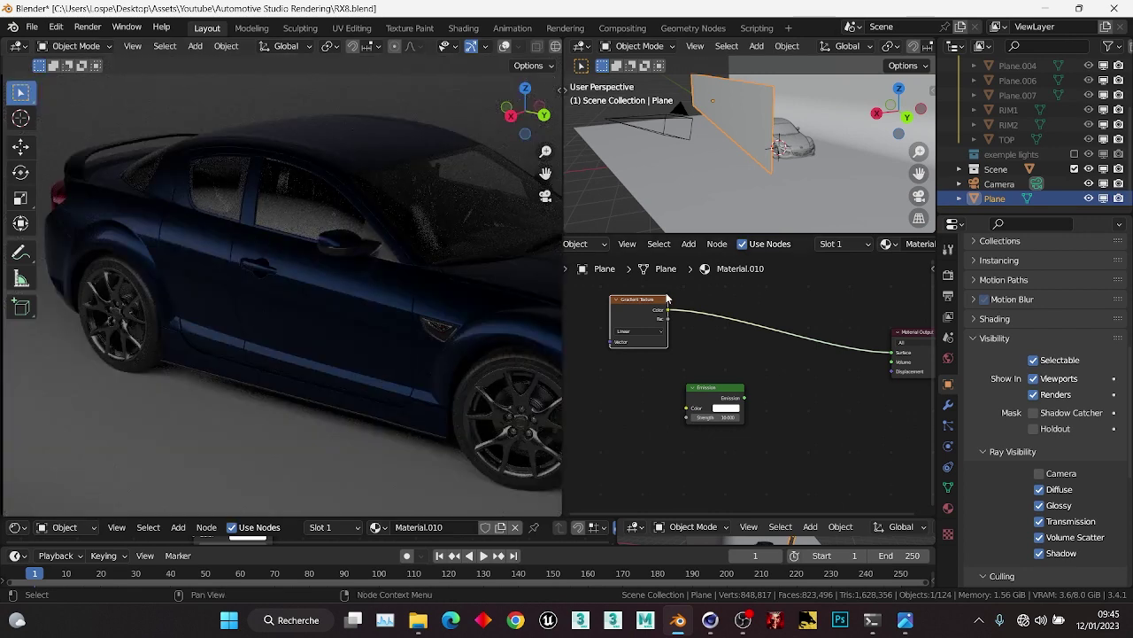
# Insert a ColorRamp node between the Gradient Texture and the Material Output.
pyautogui.hotkey('shift', 'a')
pyautogui.write('ramp')
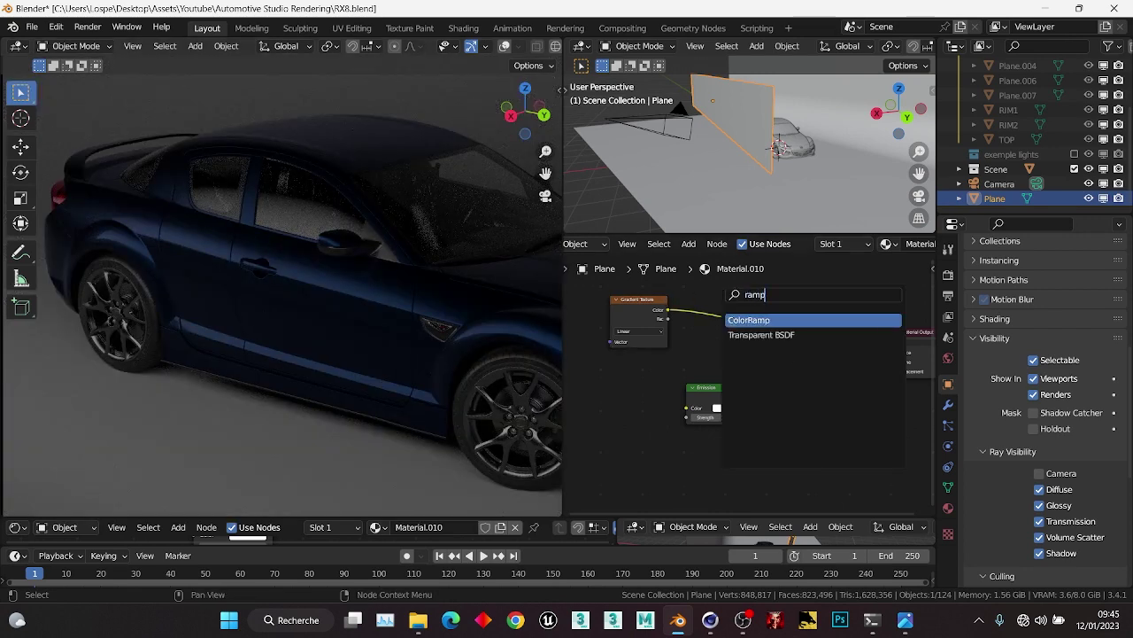
pyautogui.press('Return')
pyautogui.click(719, 322)
pyautogui.scroll(-2, 779, 346)
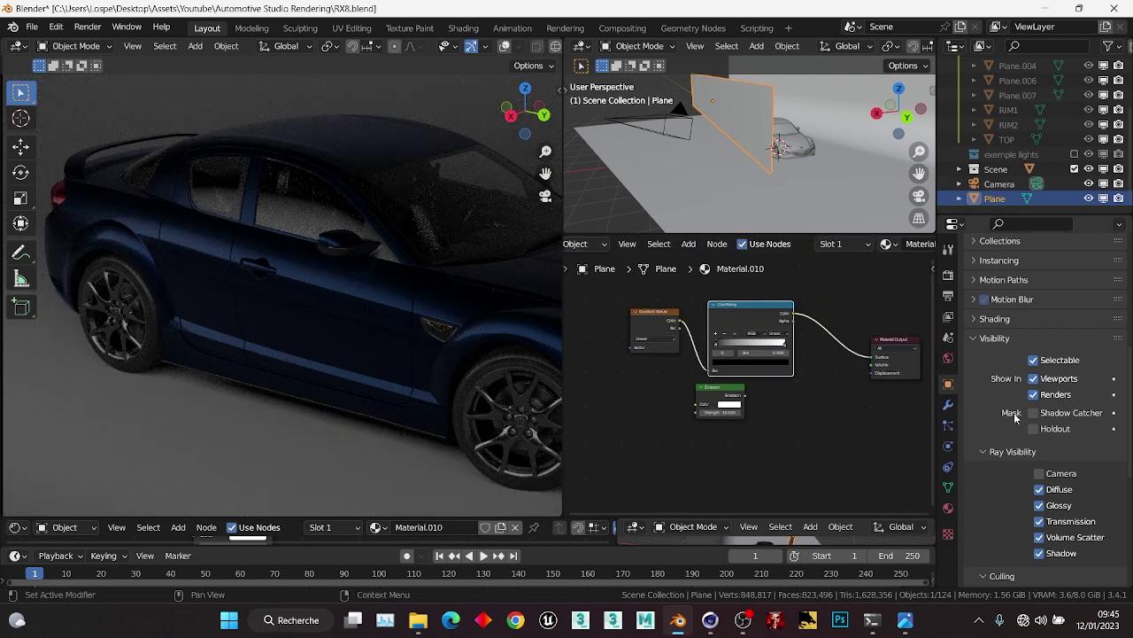
# Turn the plane's Camera ray visibility back on and move the ColorRamp's black stop to position 0.644.
pyautogui.click(1040, 474)
pyautogui.moveTo(470, 296); pyautogui.dragTo(294, 202, button='middle')
pyautogui.scroll(3, 735, 348)
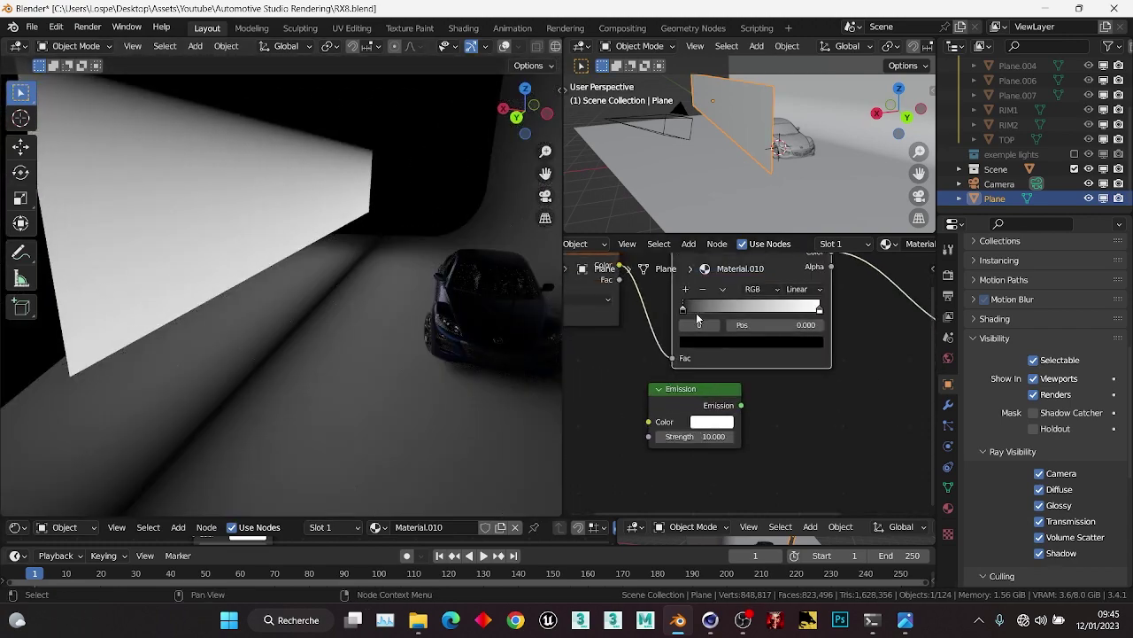
pyautogui.moveTo(683, 310); pyautogui.dragTo(770, 320)
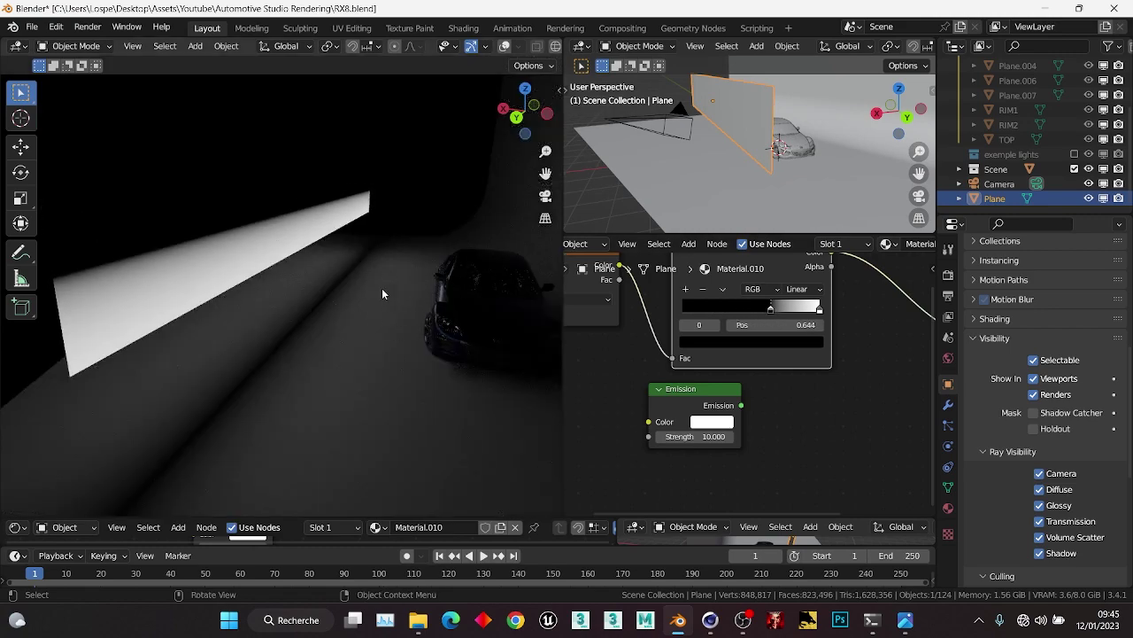
pyautogui.moveTo(381, 294); pyautogui.dragTo(313, 237, button='middle')
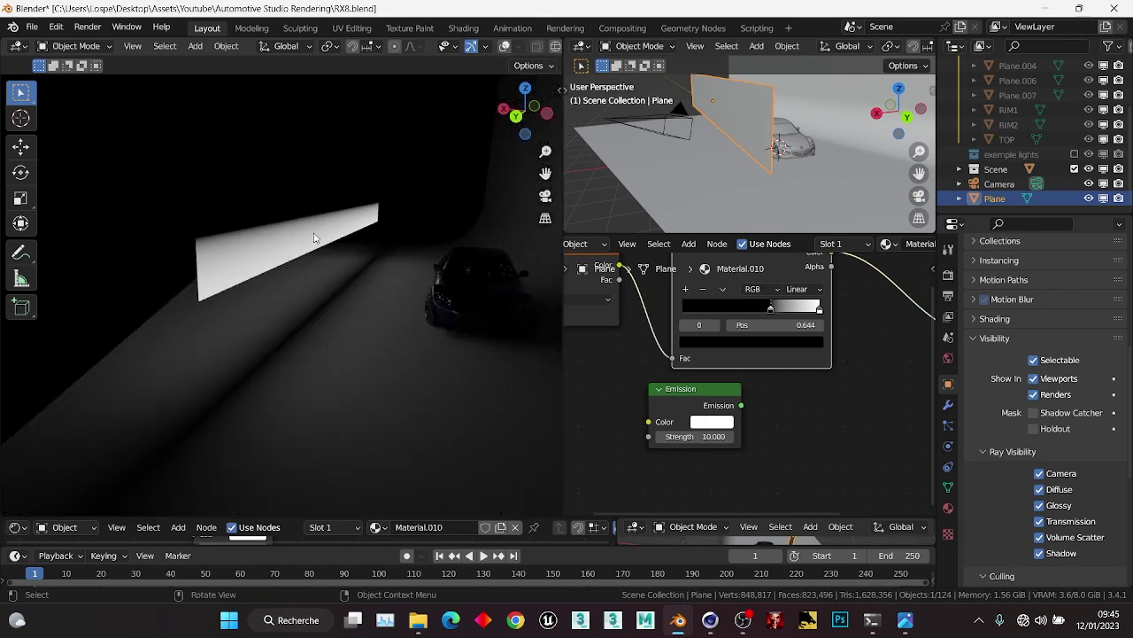
pyautogui.moveTo(346, 282); pyautogui.dragTo(372, 277, button='middle')
pyautogui.scroll(-3, 749, 383)
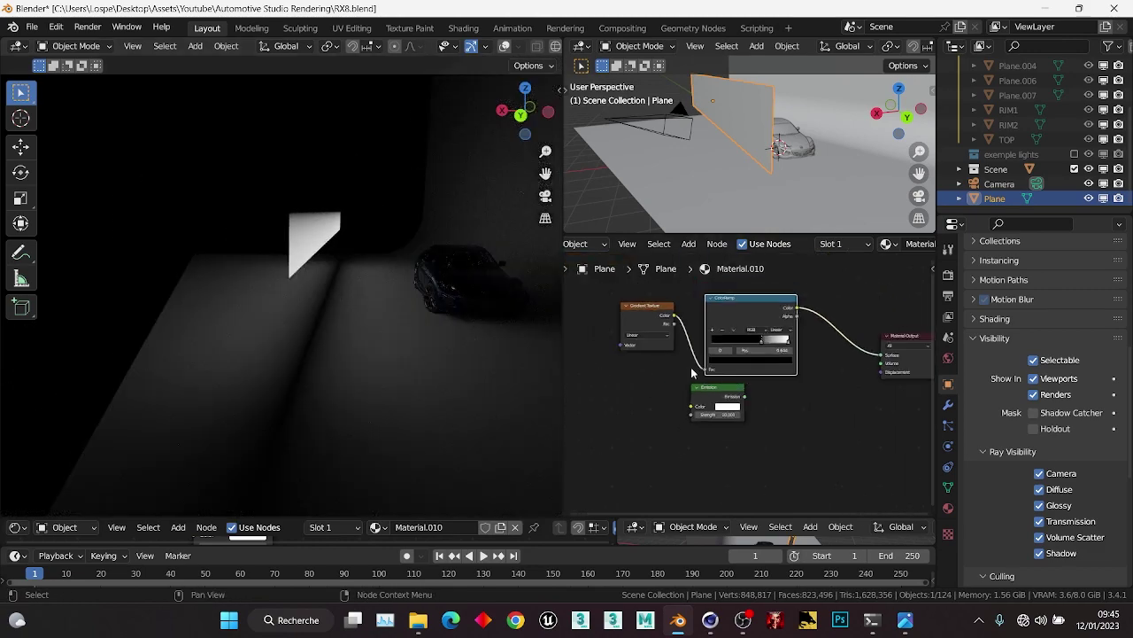
# Rearrange the nodes so the Gradient Texture and ColorRamp sit clear above the Emission node.
pyautogui.moveTo(690, 366); pyautogui.dragTo(737, 394, button='middle')
pyautogui.press('g')
pyautogui.moveTo(640, 311); pyautogui.dragTo(732, 356)
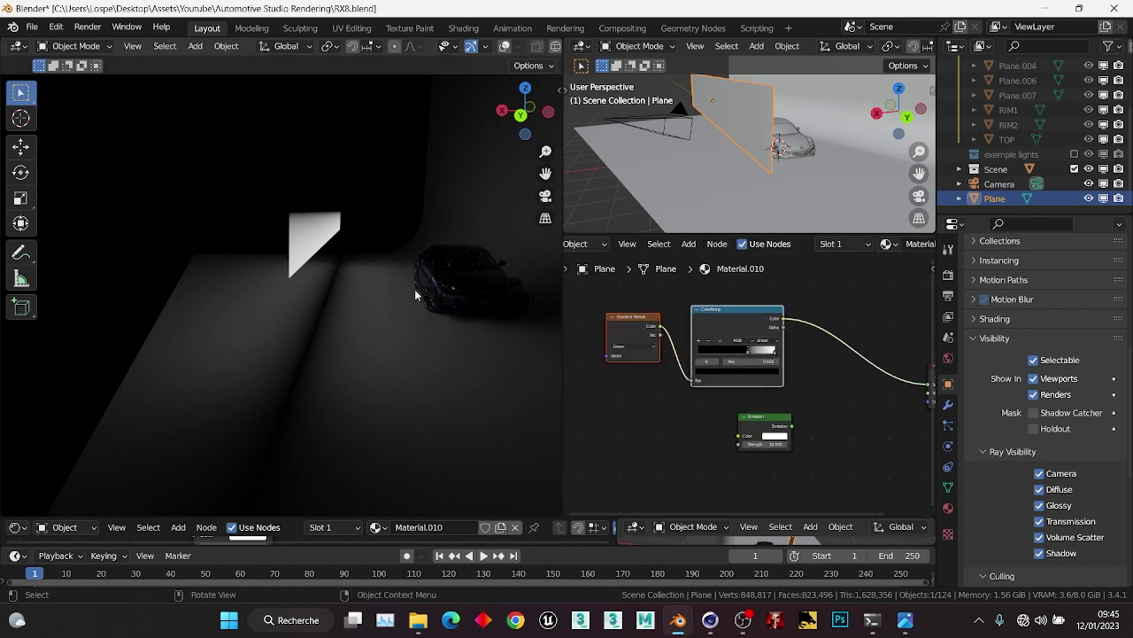
# Set the world background Strength to 1 to light up the surroundings behind the gradient plane.
pyautogui.moveTo(414, 289); pyautogui.dragTo(336, 272, button='middle')
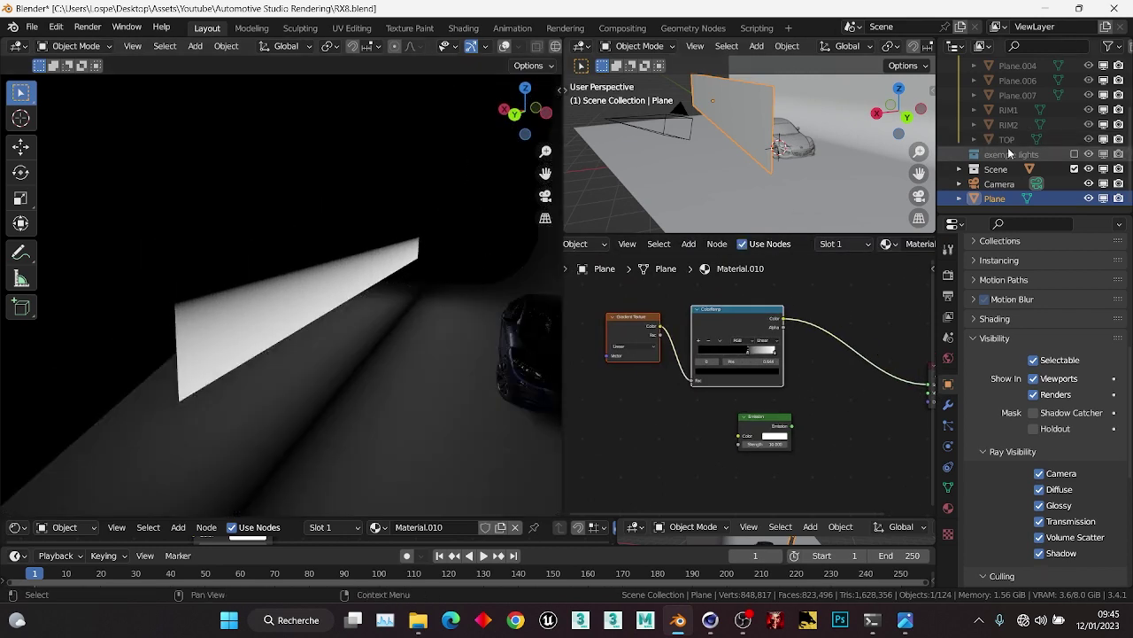
pyautogui.click(948, 357)
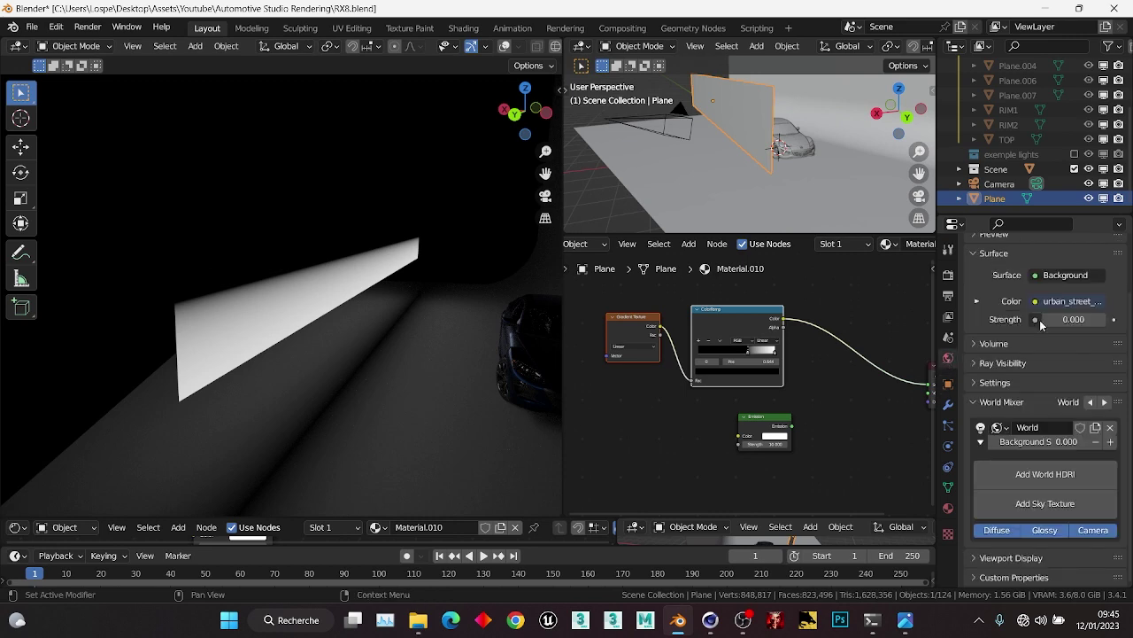
pyautogui.click(1065, 319)
pyautogui.write('1')
pyautogui.press('Return')
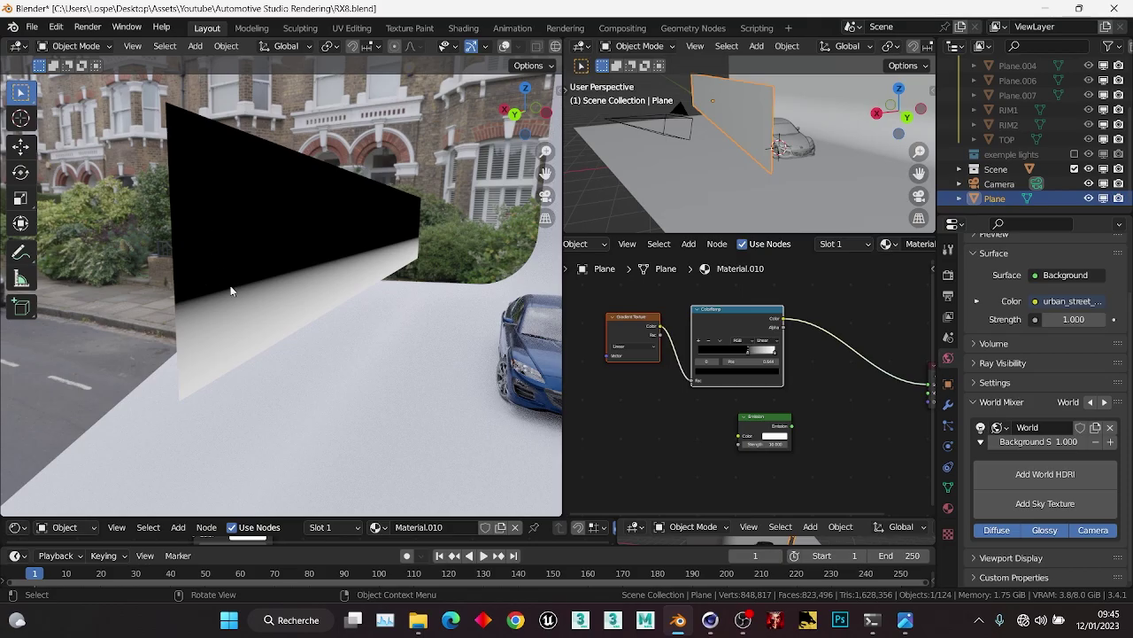
# Inspect the plane and the car under the environment lighting, and set the world background Strength to 0.
pyautogui.moveTo(381, 334); pyautogui.dragTo(311, 269, button='middle')
pyautogui.scroll(4, 439, 355)
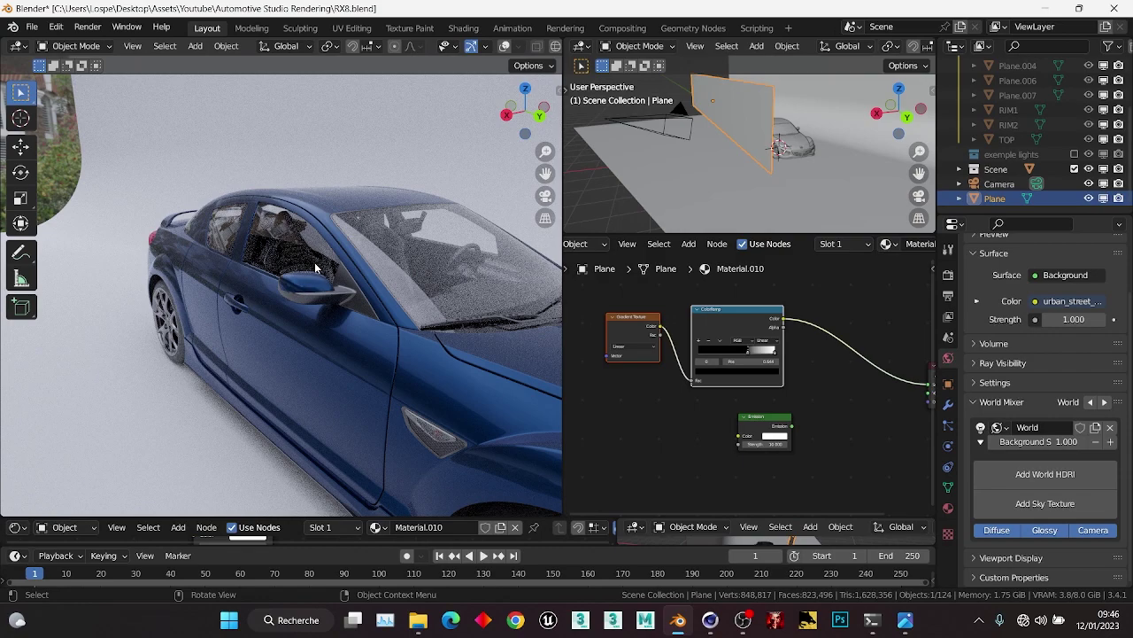
pyautogui.scroll(-5, 288, 271)
pyautogui.moveTo(256, 284)
pyautogui.mouseDown(button='middle')
pyautogui.moveTo(155, 286)
pyautogui.moveTo(248, 302)
pyautogui.mouseUp(button='middle')
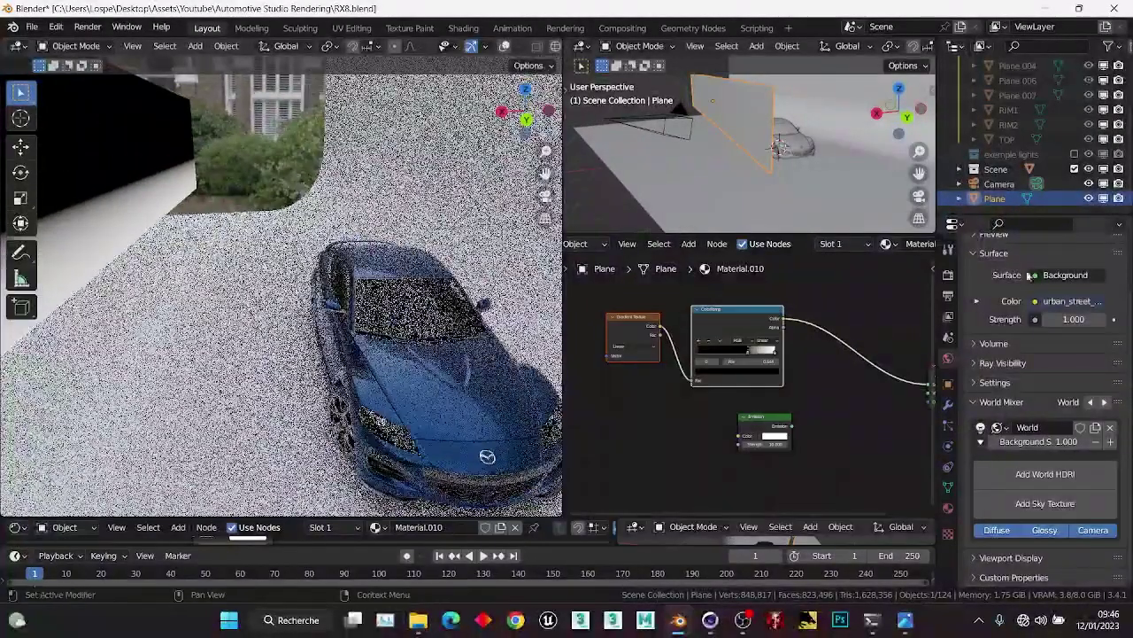
pyautogui.click(1060, 320)
pyautogui.press('Return')
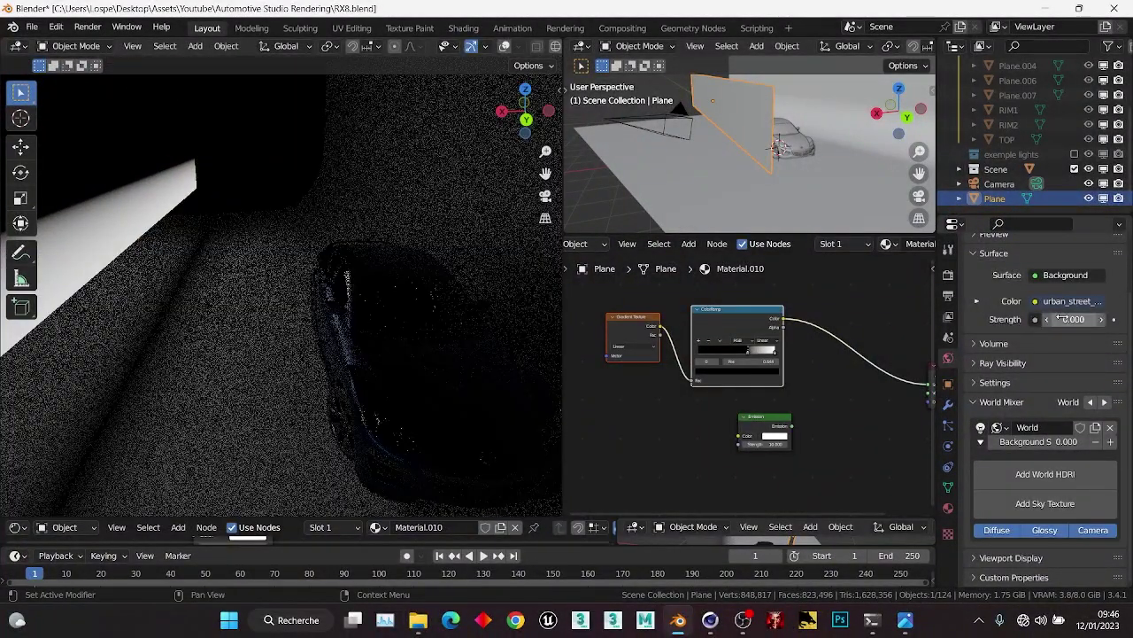
# Shift the Gradient Texture and ColorRamp nodes aside and add a Transparent BSDF node above the Emission node.
pyautogui.scroll(-3, 709, 354)
pyautogui.moveTo(679, 340); pyautogui.dragTo(687, 387, button='middle')
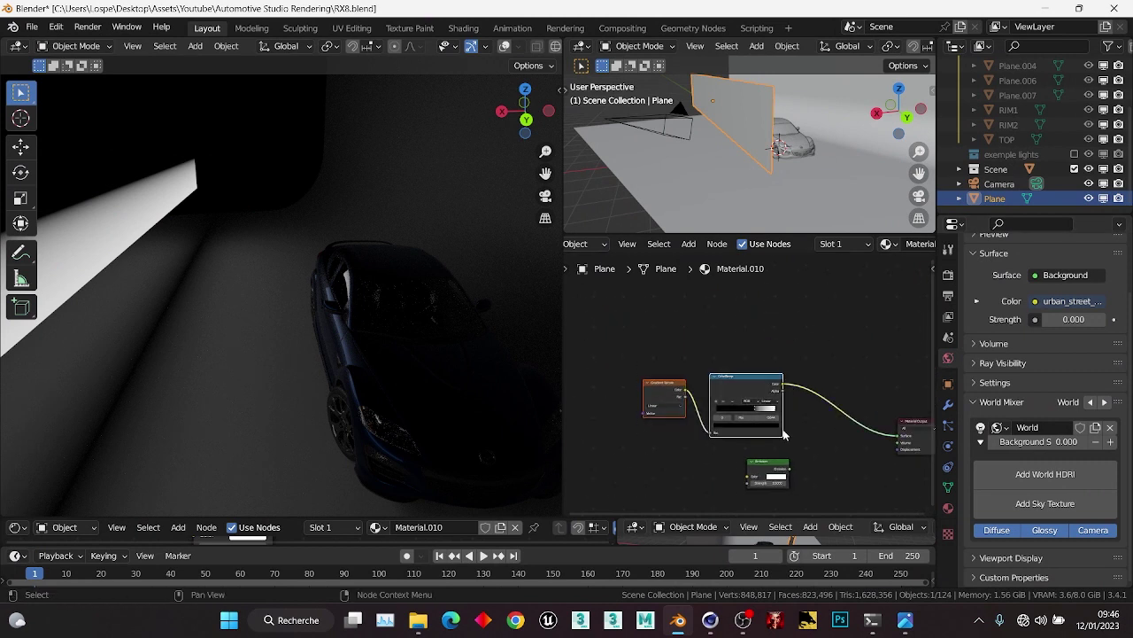
pyautogui.moveTo(784, 434); pyautogui.dragTo(761, 436)
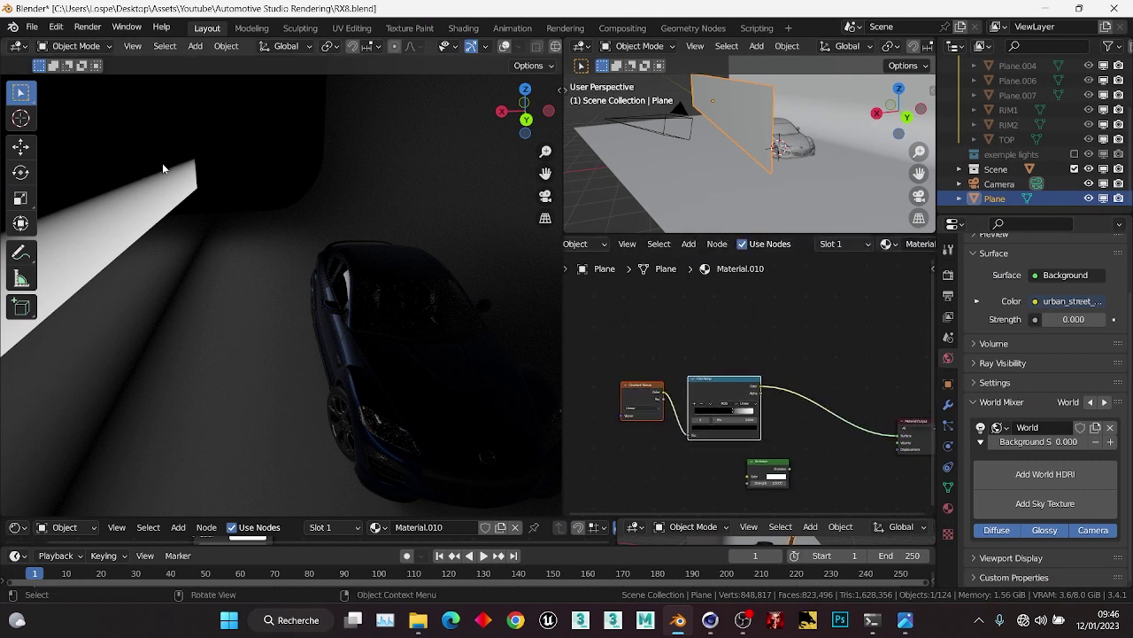
pyautogui.click(797, 346)
pyautogui.hotkey('shift', 'a')
pyautogui.write('s')
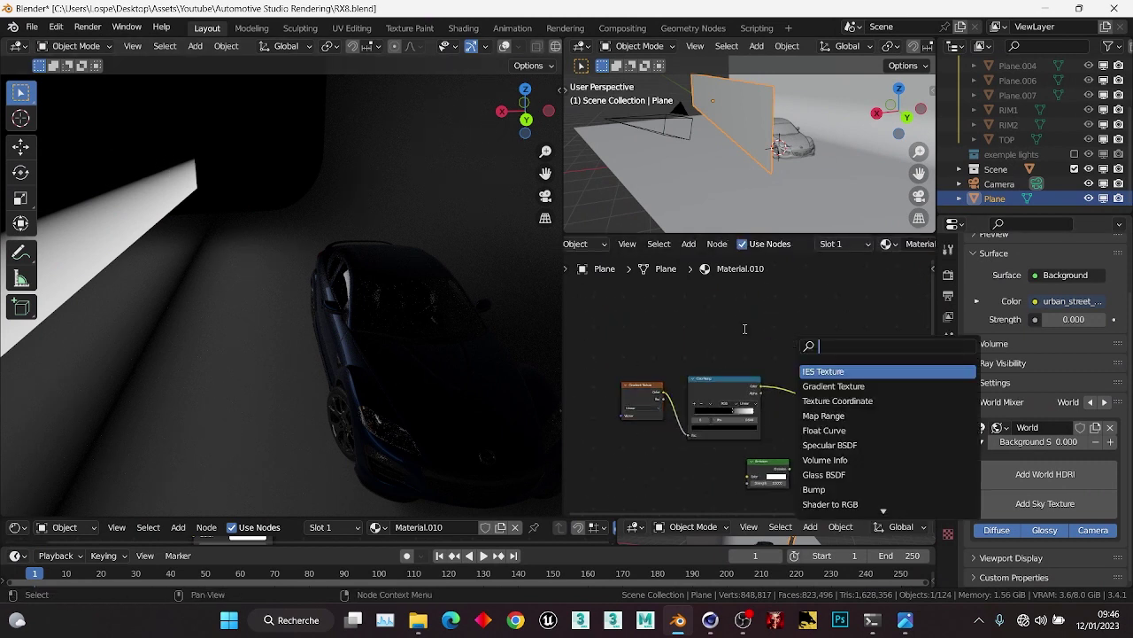
pyautogui.write('trans')
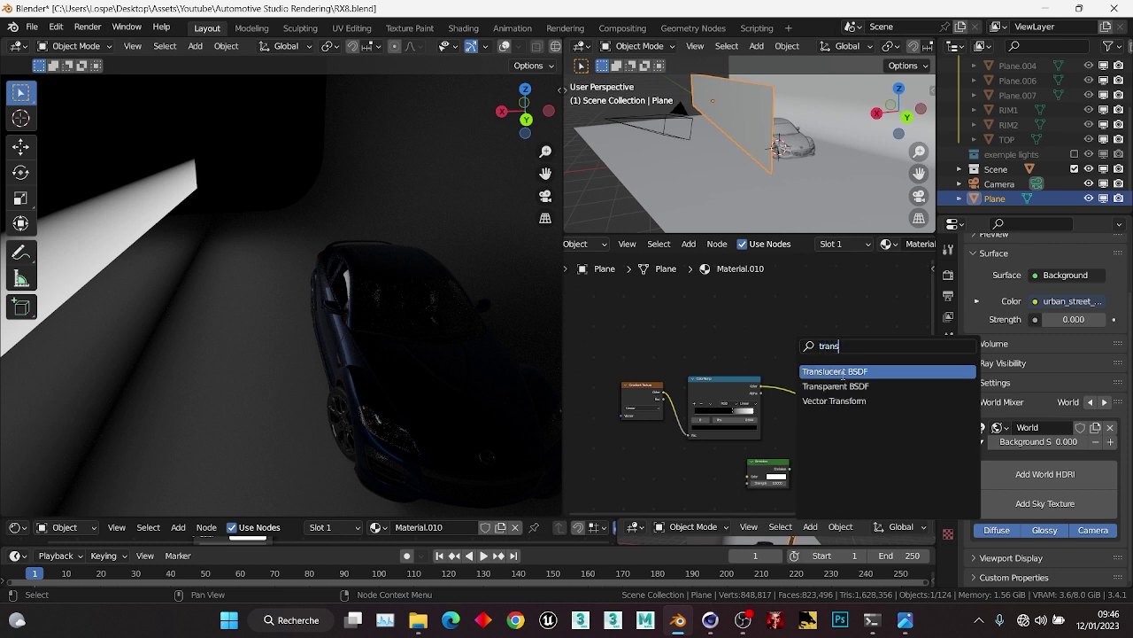
pyautogui.press('Return')
pyautogui.click(814, 384)
# Combine the Transparent BSDF and Emission in a Mix Shader and feed it into the Material Output's surface.
pyautogui.scroll(1, 809, 416)
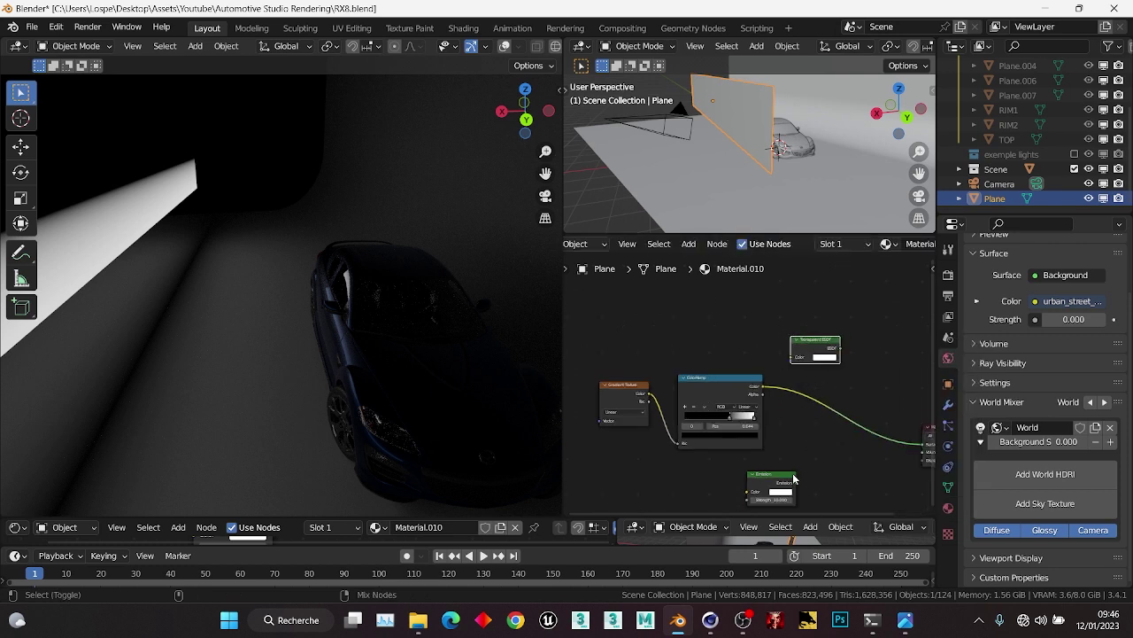
pyautogui.keyDown('ctrl'); pyautogui.keyDown('shift'); pyautogui.moveTo(794, 469); pyautogui.dragTo(827, 369, button='right'); pyautogui.keyUp('shift'); pyautogui.keyUp('ctrl')
pyautogui.moveTo(885, 383); pyautogui.dragTo(761, 343, button='middle')
pyautogui.scroll(3, 758, 354)
pyautogui.moveTo(837, 409); pyautogui.dragTo(919, 442)
pyautogui.click(919, 445)
# Try linking the ColorRamp's Color to the Mix Shader's Fac, inspect the plane, and undo the link.
pyautogui.moveTo(684, 366); pyautogui.dragTo(779, 336, button='middle')
pyautogui.moveTo(752, 315); pyautogui.dragTo(797, 334)
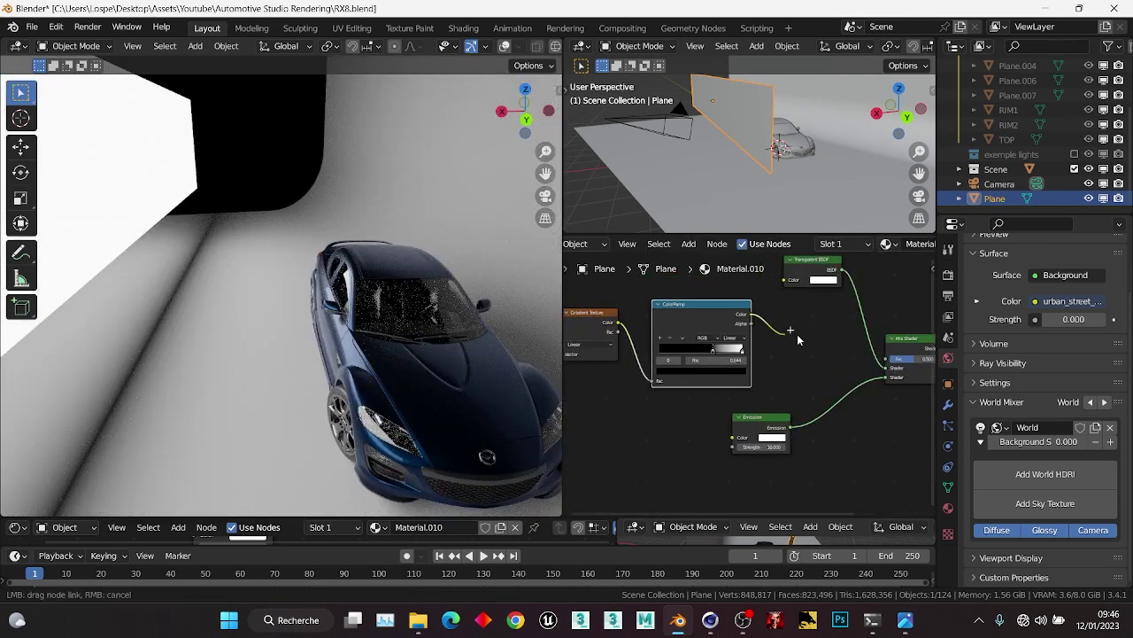
pyautogui.moveTo(875, 362); pyautogui.dragTo(886, 358)
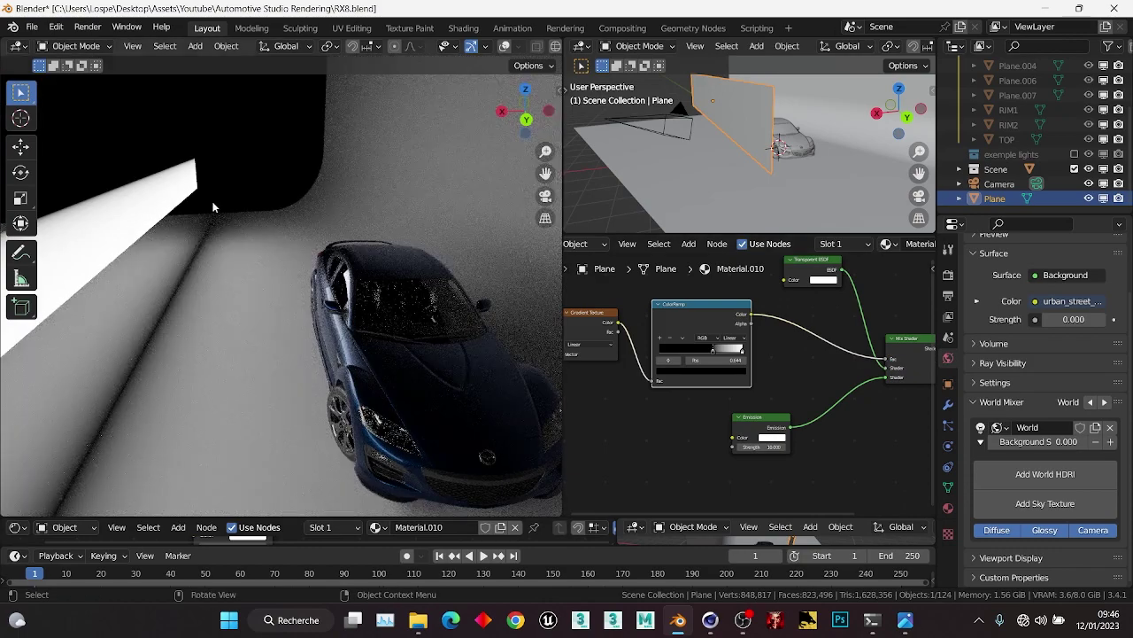
pyautogui.moveTo(251, 217); pyautogui.dragTo(282, 229, button='middle')
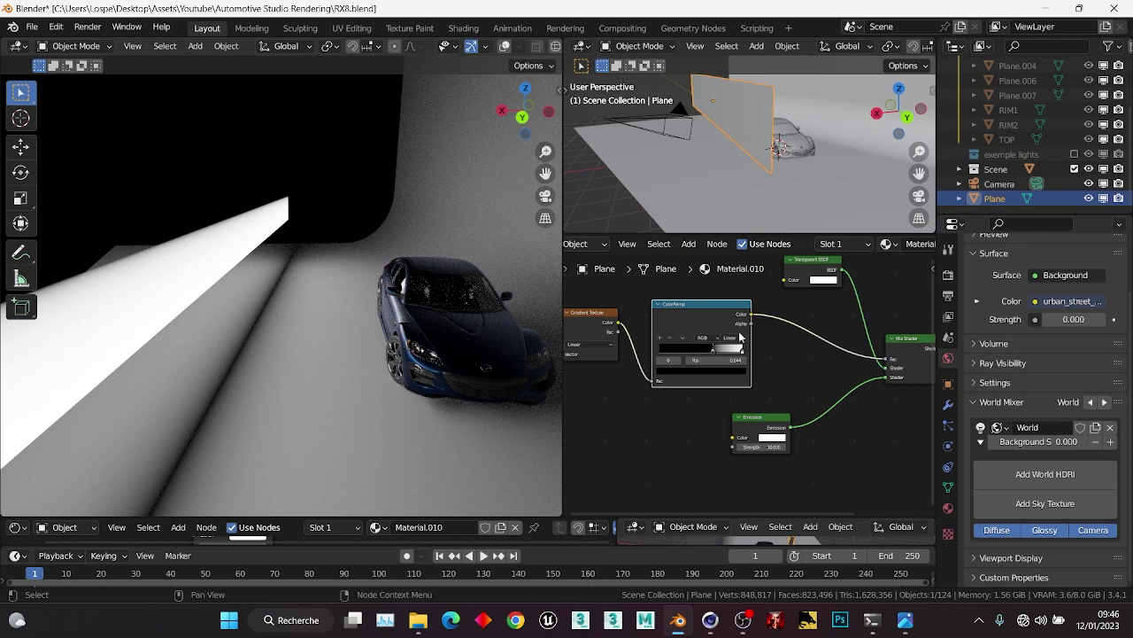
pyautogui.hotkey('ctrl', 'z')
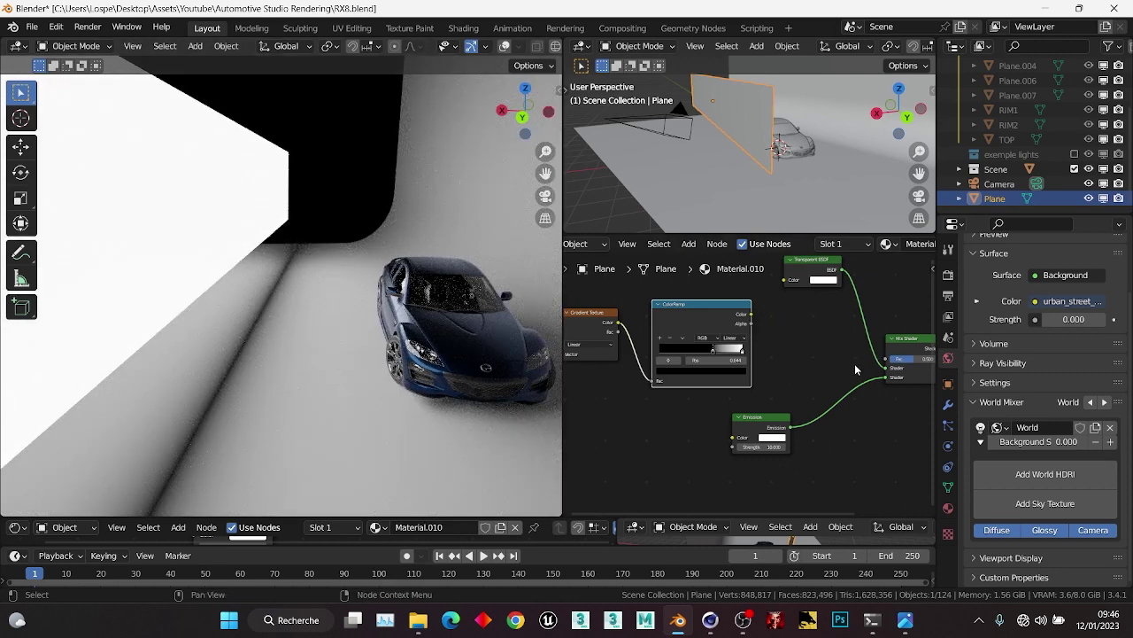
# Preview the Emission, ColorRamp and Mix Shader on the plane, and link the ColorRamp's Color to the Mix Shader's Fac.
pyautogui.keyDown('ctrl'); pyautogui.keyDown('shift'); pyautogui.click(759, 421); pyautogui.keyUp('shift'); pyautogui.keyUp('ctrl')
pyautogui.moveTo(765, 386); pyautogui.dragTo(710, 404, button='middle')
pyautogui.keyDown('ctrl'); pyautogui.keyDown('shift'); pyautogui.click(642, 336); pyautogui.keyUp('shift'); pyautogui.keyUp('ctrl')
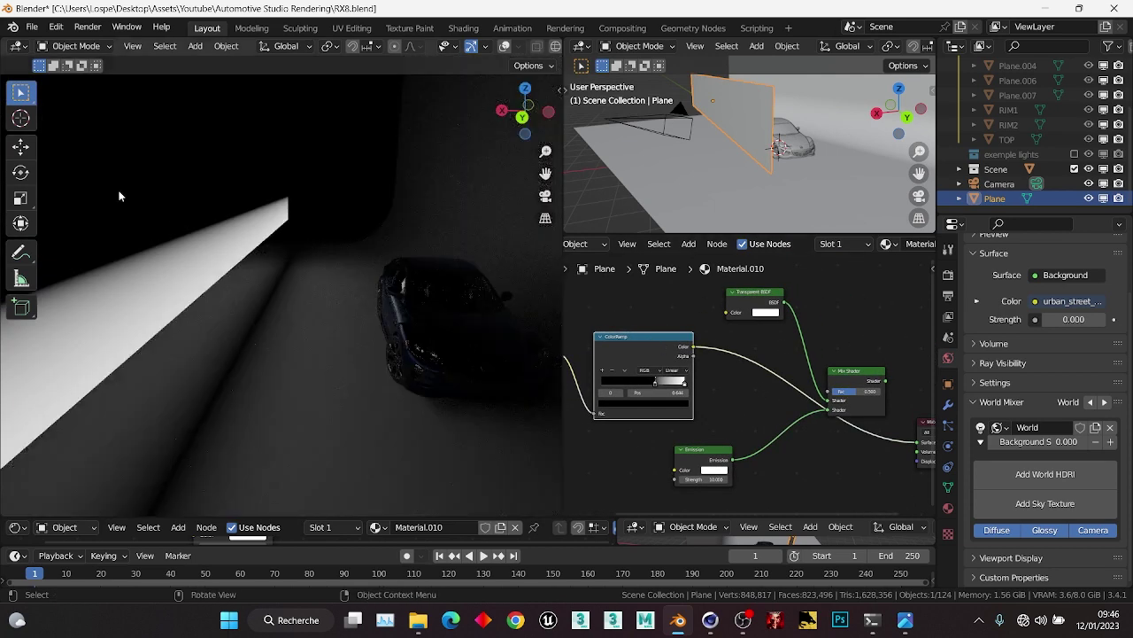
pyautogui.keyDown('ctrl'); pyautogui.keyDown('shift'); pyautogui.click(876, 374); pyautogui.keyUp('shift'); pyautogui.keyUp('ctrl')
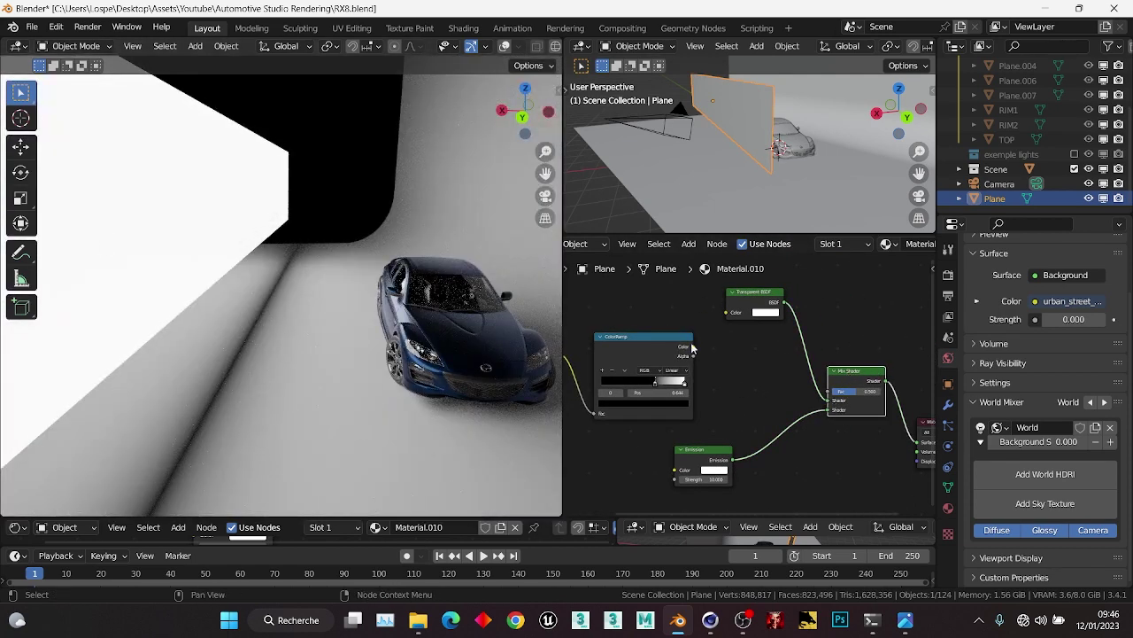
pyautogui.moveTo(691, 346); pyautogui.dragTo(830, 391)
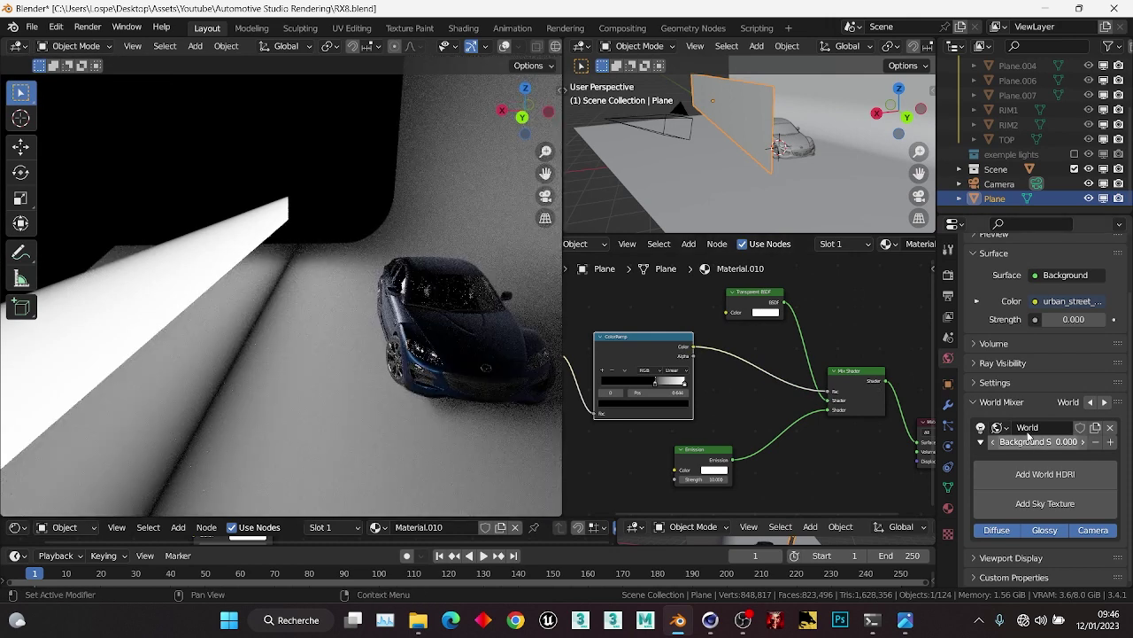
# Check the plane's transparency with the world background Strength at 1, and return the Strength to 0.
pyautogui.click(1054, 323)
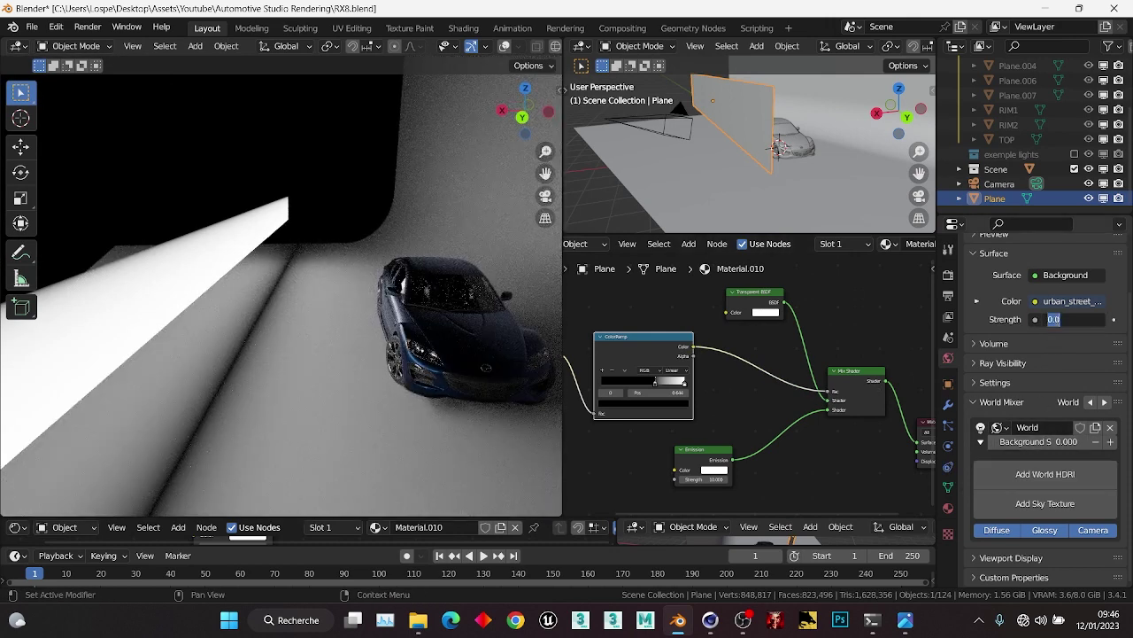
pyautogui.write('1')
pyautogui.press('Return')
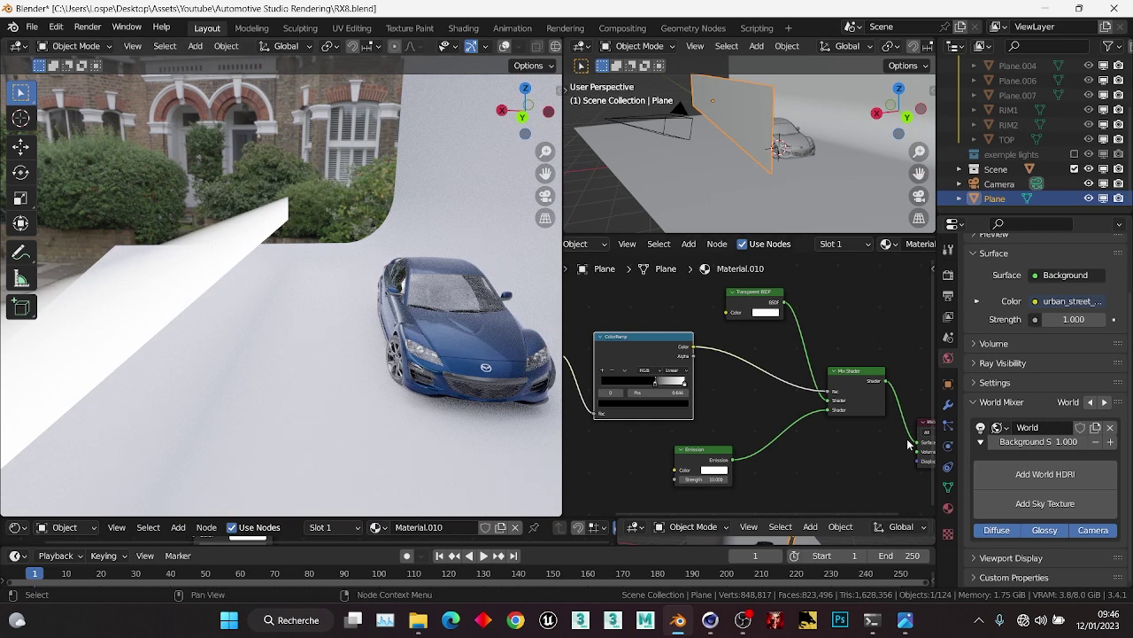
pyautogui.click(1071, 323)
pyautogui.write('0')
pyautogui.press('Return')
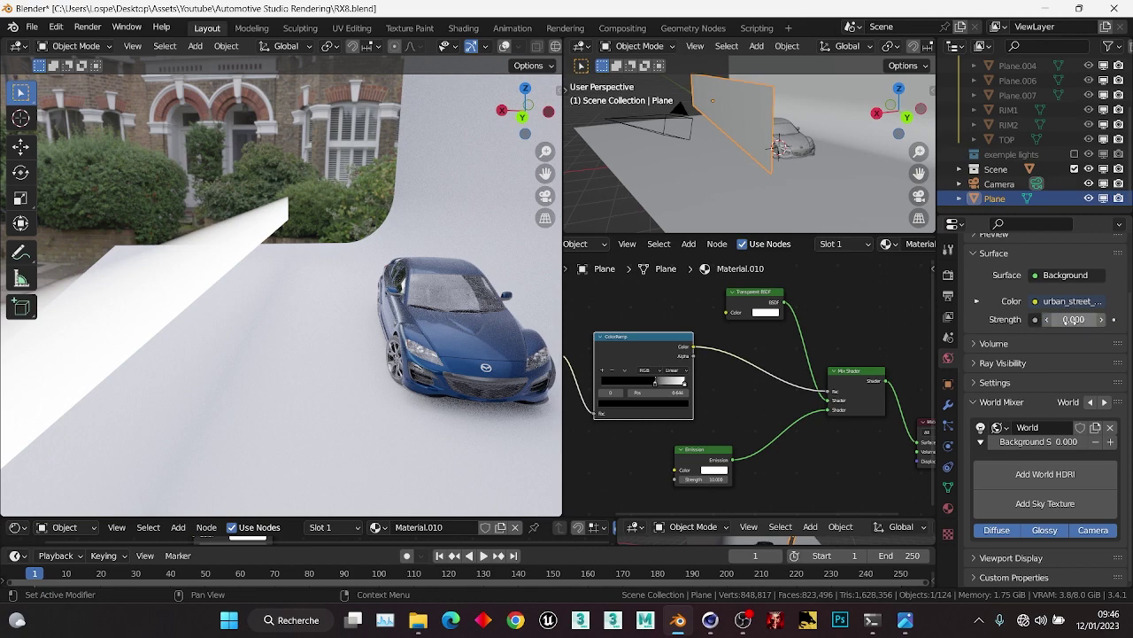
# Turn off the plane's Camera ray visibility and look at the car through the scene camera.
pyautogui.click(950, 383)
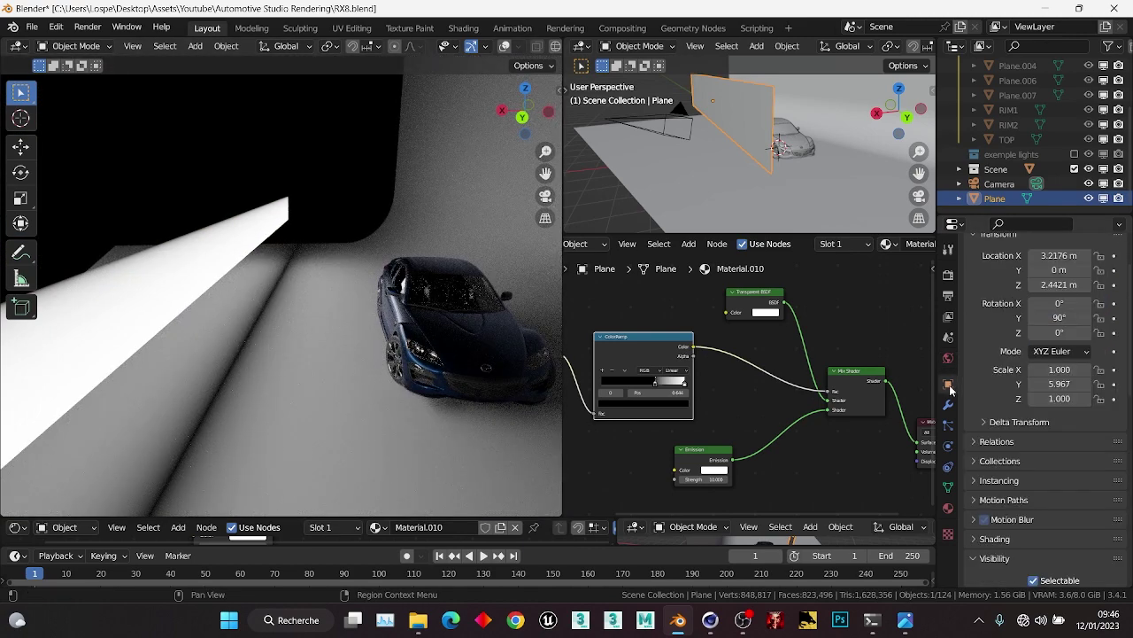
pyautogui.scroll(-12, 1025, 479)
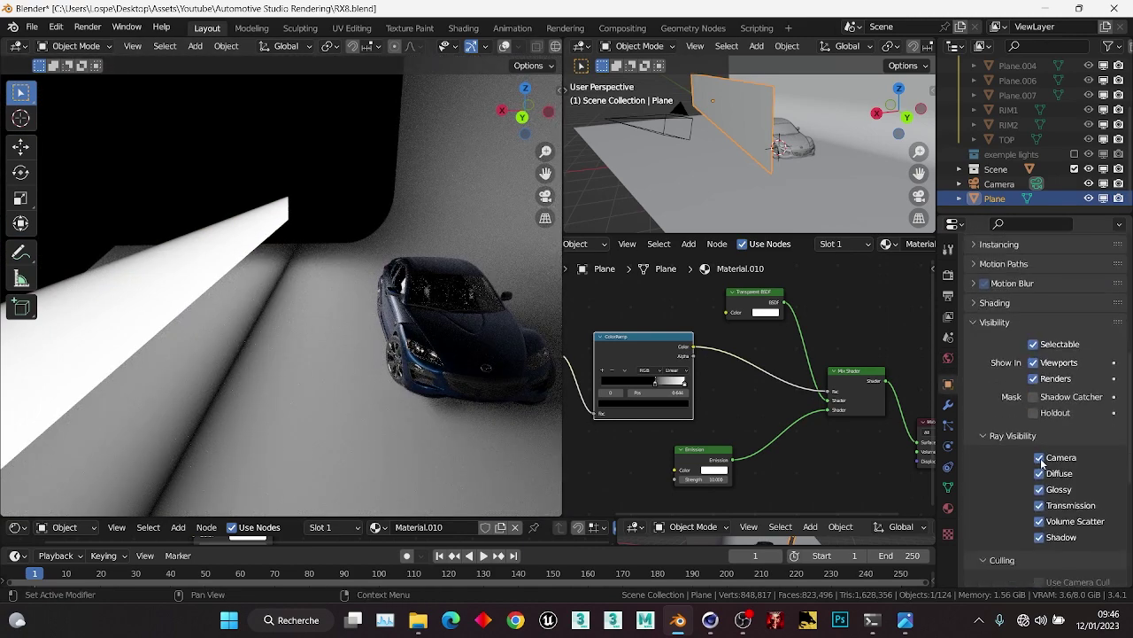
pyautogui.click(1040, 458)
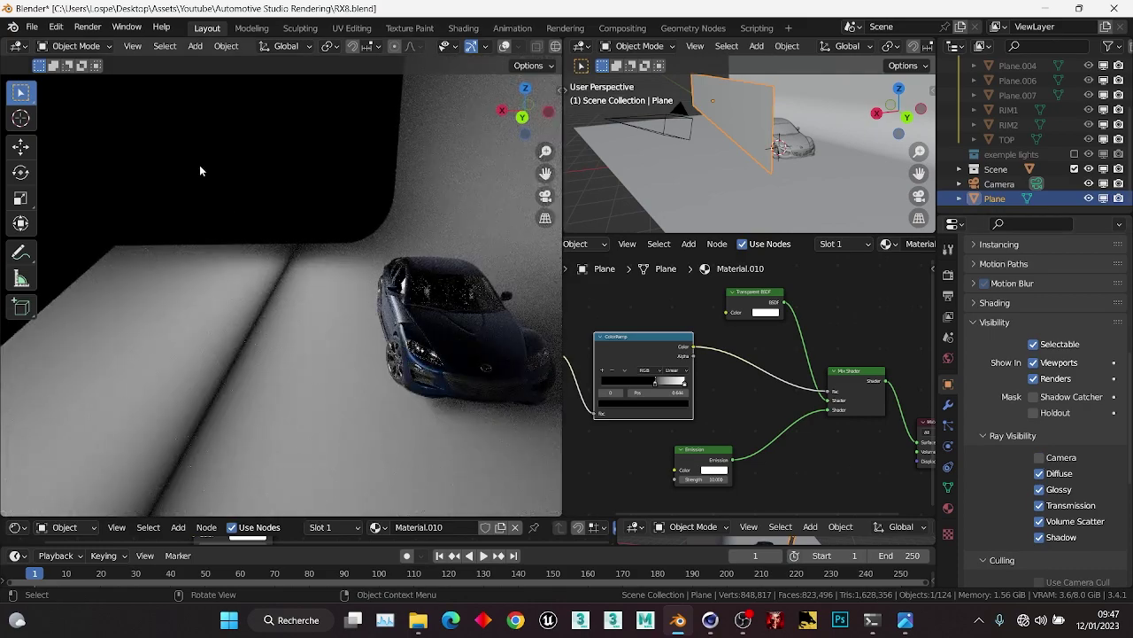
pyautogui.press('KP_0')
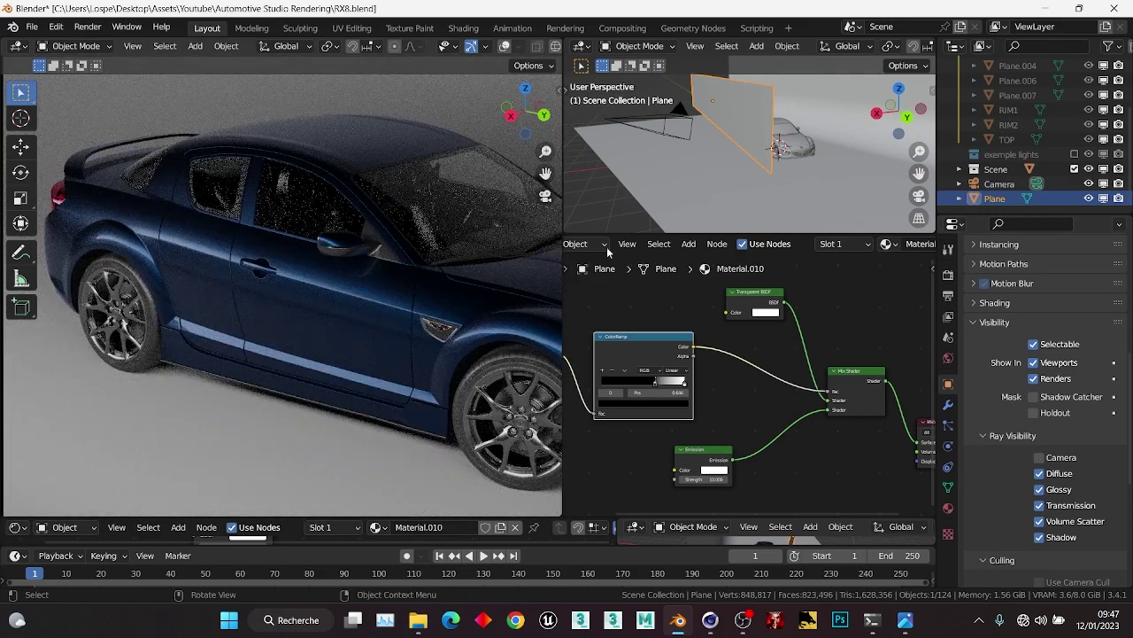
# Move the light plane along the global Z axis to shift its reflection on the car.
pyautogui.press('g')
pyautogui.press('z')
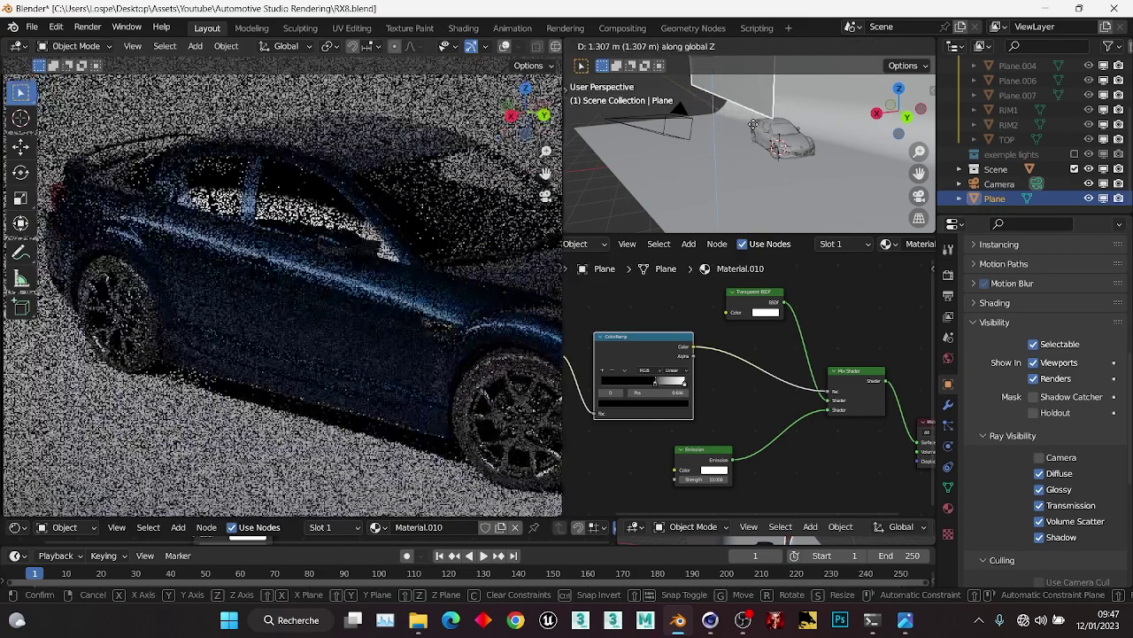
pyautogui.click(739, 166)
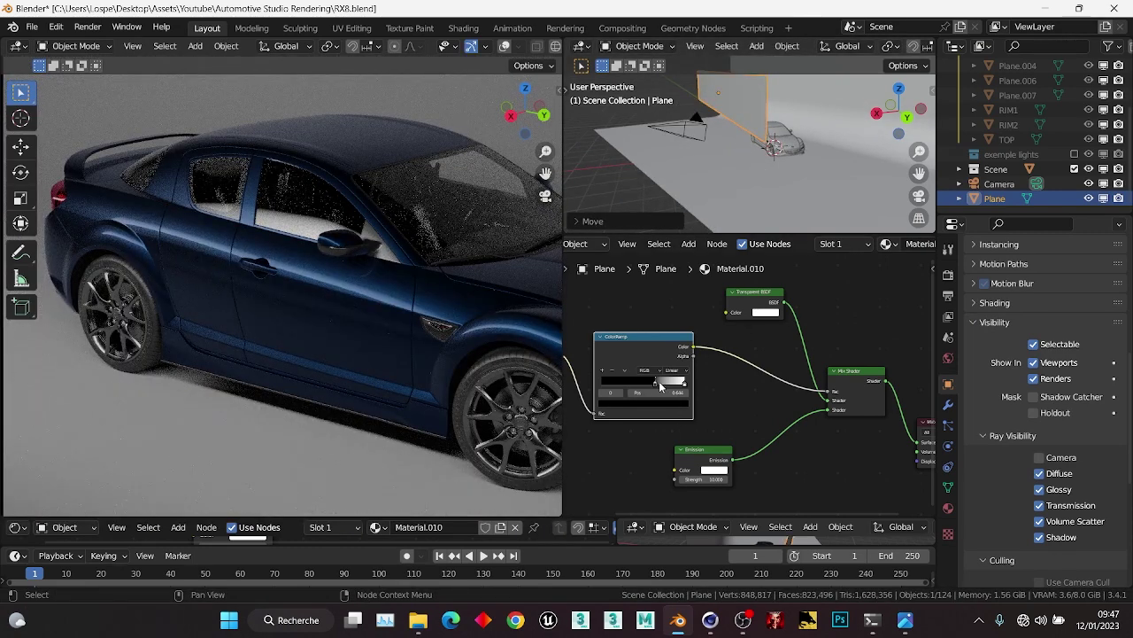
# Move the ColorRamp's black stop to 0.378 and try Emission Strengths of 5 and 2.
pyautogui.moveTo(660, 385); pyautogui.dragTo(631, 385)
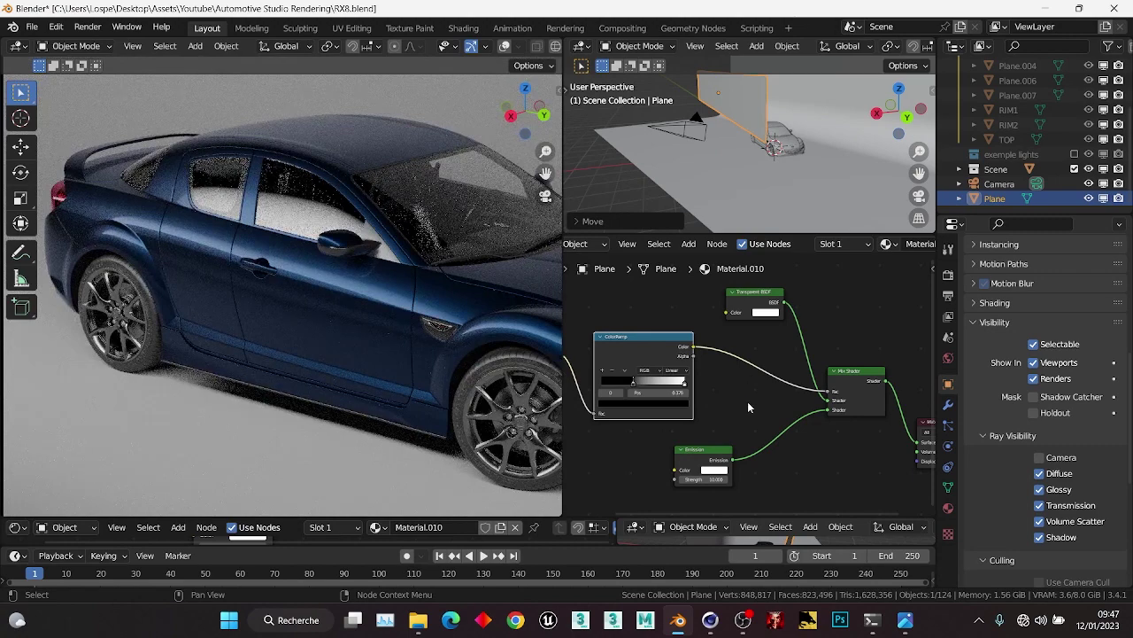
pyautogui.moveTo(748, 408); pyautogui.dragTo(754, 276, button='middle')
pyautogui.scroll(4, 724, 348)
pyautogui.click(714, 348)
pyautogui.write('1')
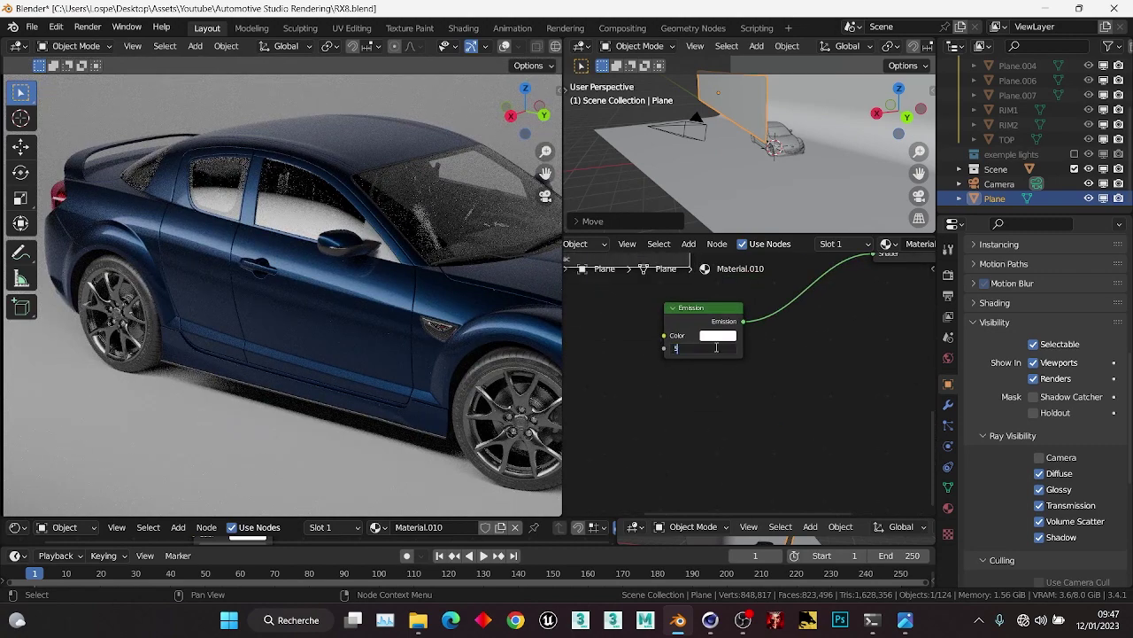
pyautogui.write('.3')
pyautogui.press('Return')
pyautogui.click(719, 348)
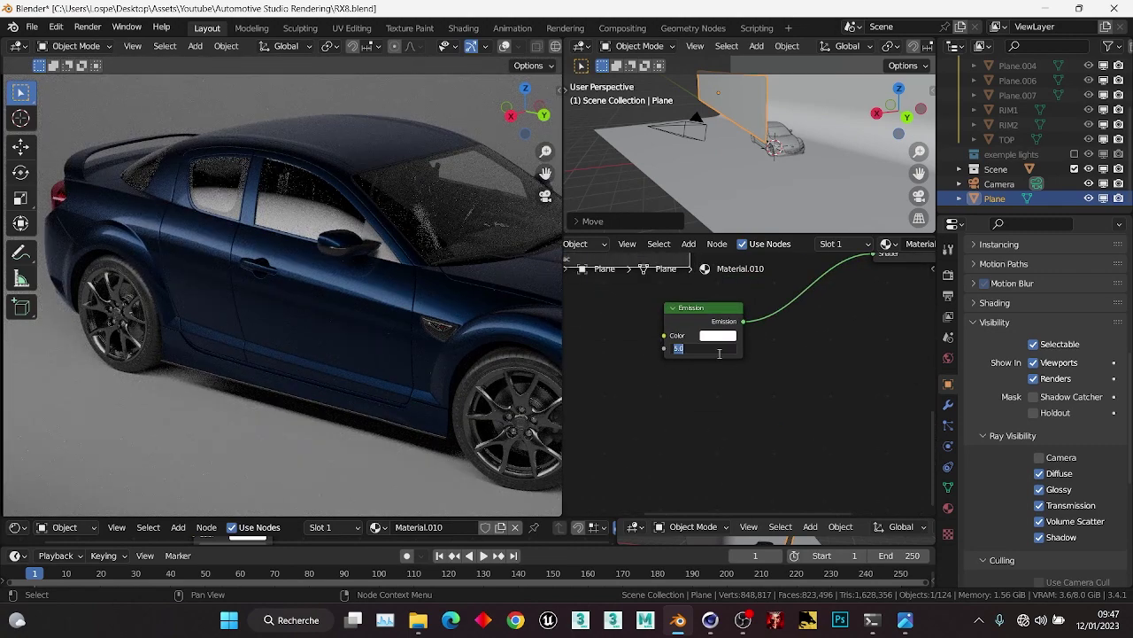
pyautogui.press('Return')
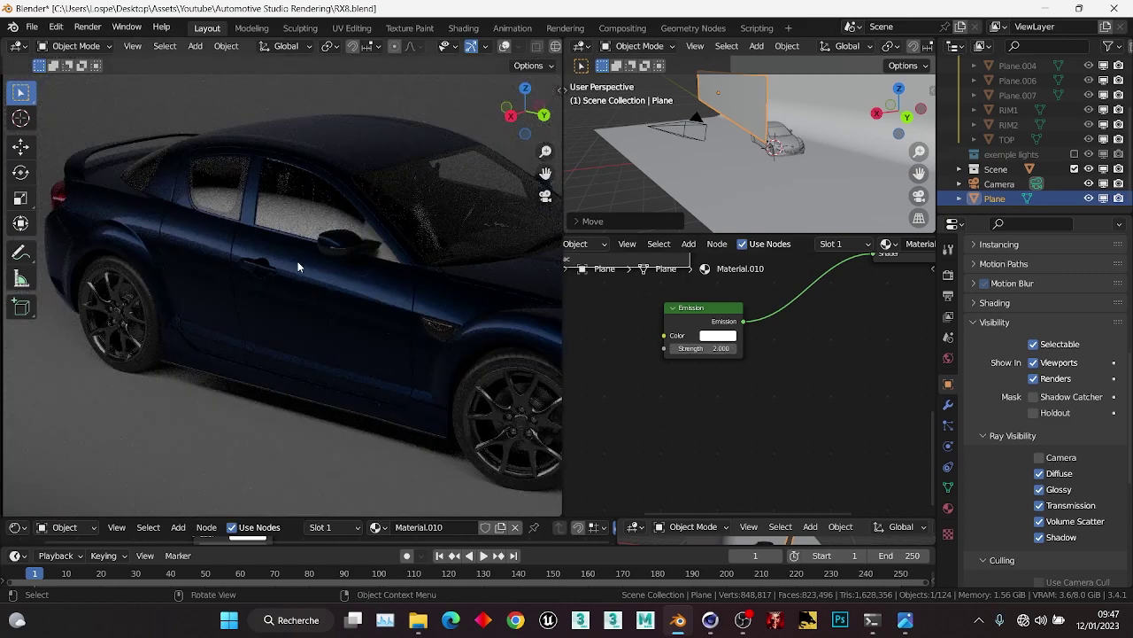
# Move the ColorRamp's black stop to 0.535 and set the Emission Strength to 10 after trying 1.
pyautogui.moveTo(682, 270); pyautogui.dragTo(738, 395, button='middle')
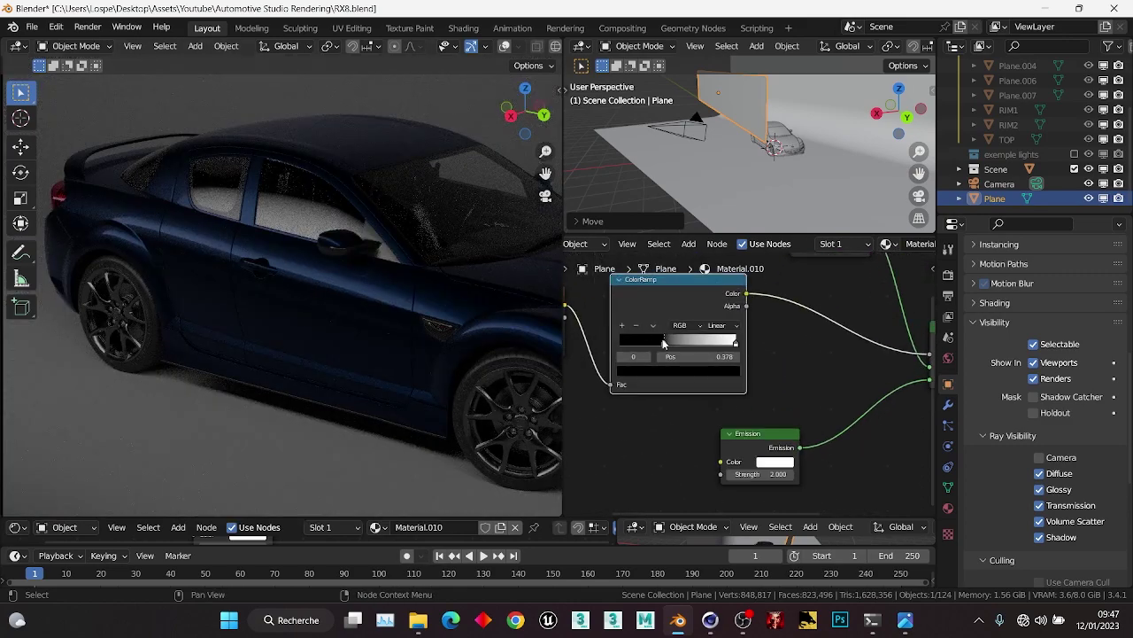
pyautogui.moveTo(664, 344)
pyautogui.mouseDown()
pyautogui.moveTo(701, 338)
pyautogui.moveTo(684, 340)
pyautogui.mouseUp()
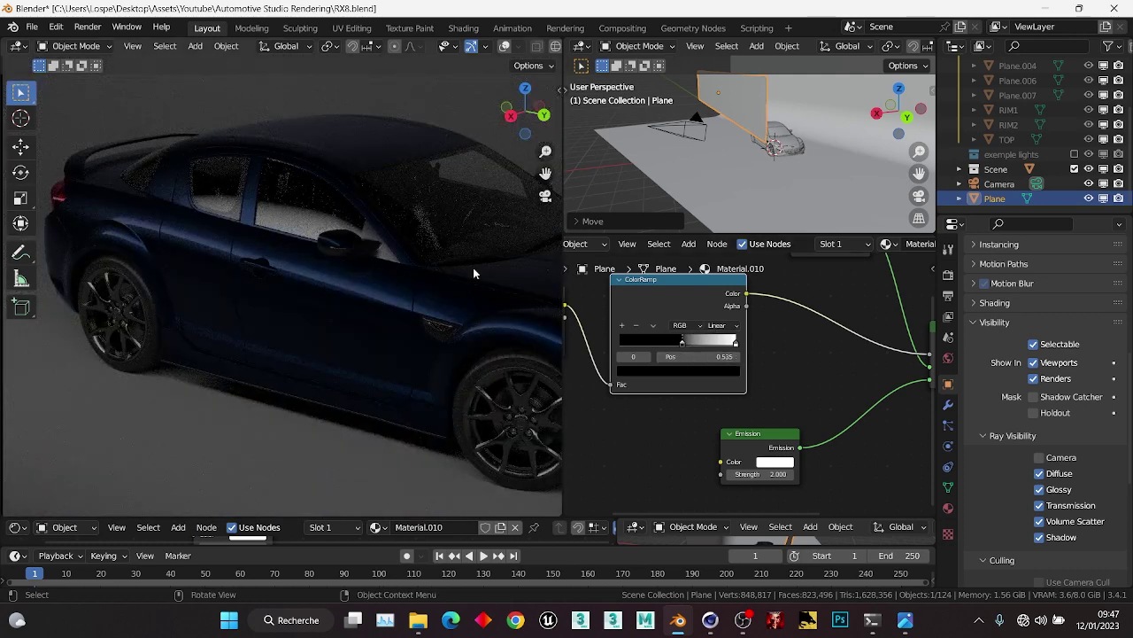
pyautogui.click(758, 472)
pyautogui.press('Return')
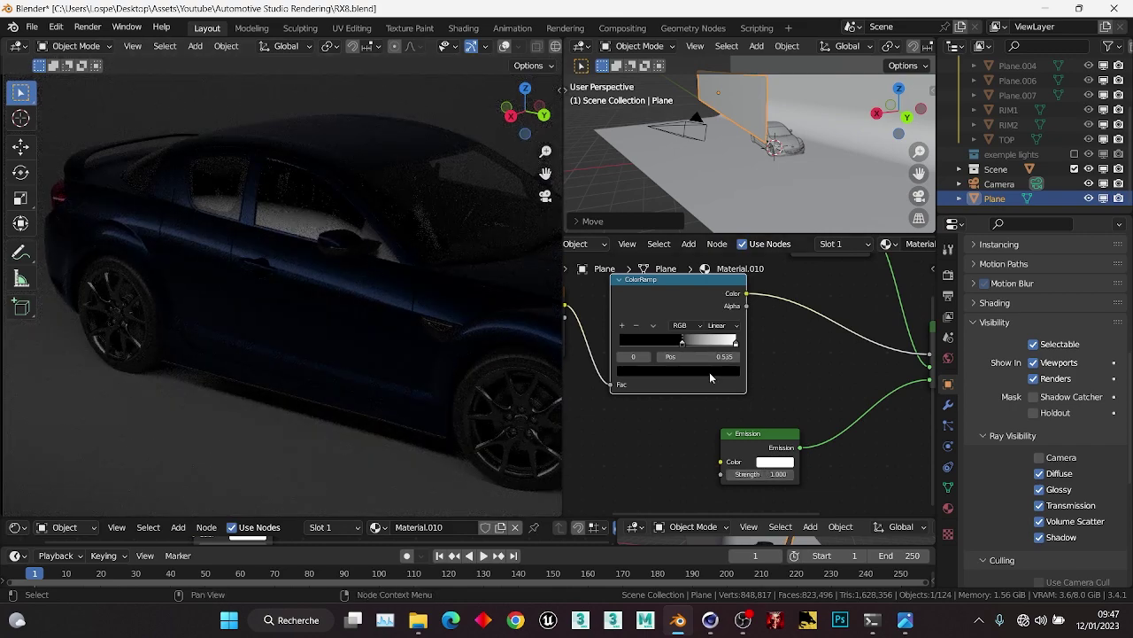
pyautogui.click(774, 473)
pyautogui.write('10')
pyautogui.press('Return')
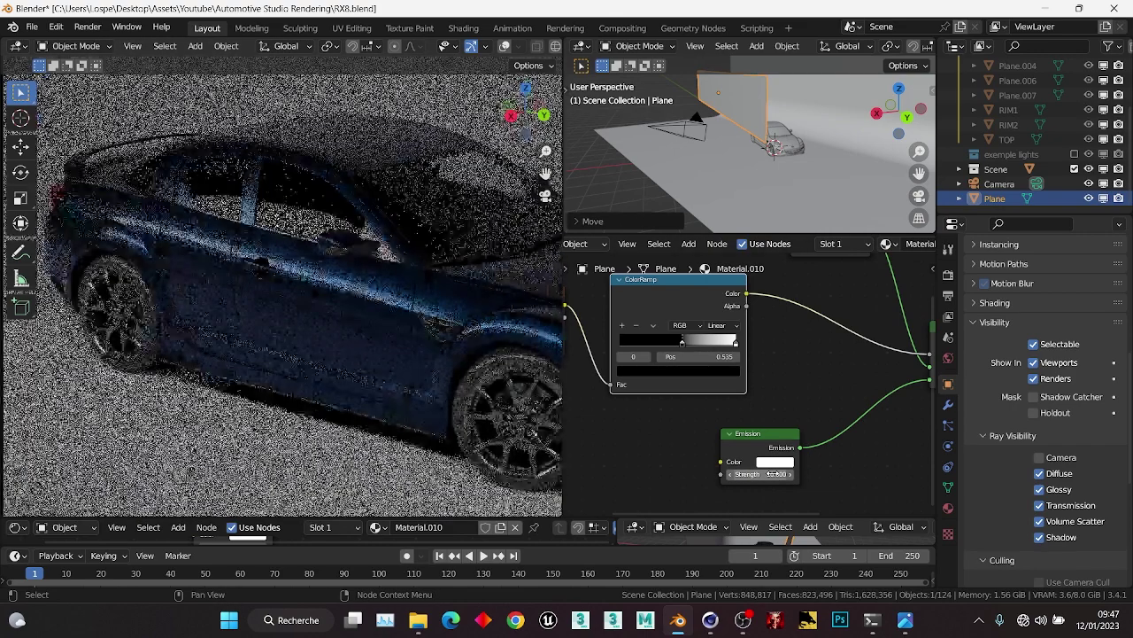
# Try moving the light plane along the global Z axis to shift its reflection on the car's side.
pyautogui.scroll(-7, 783, 361)
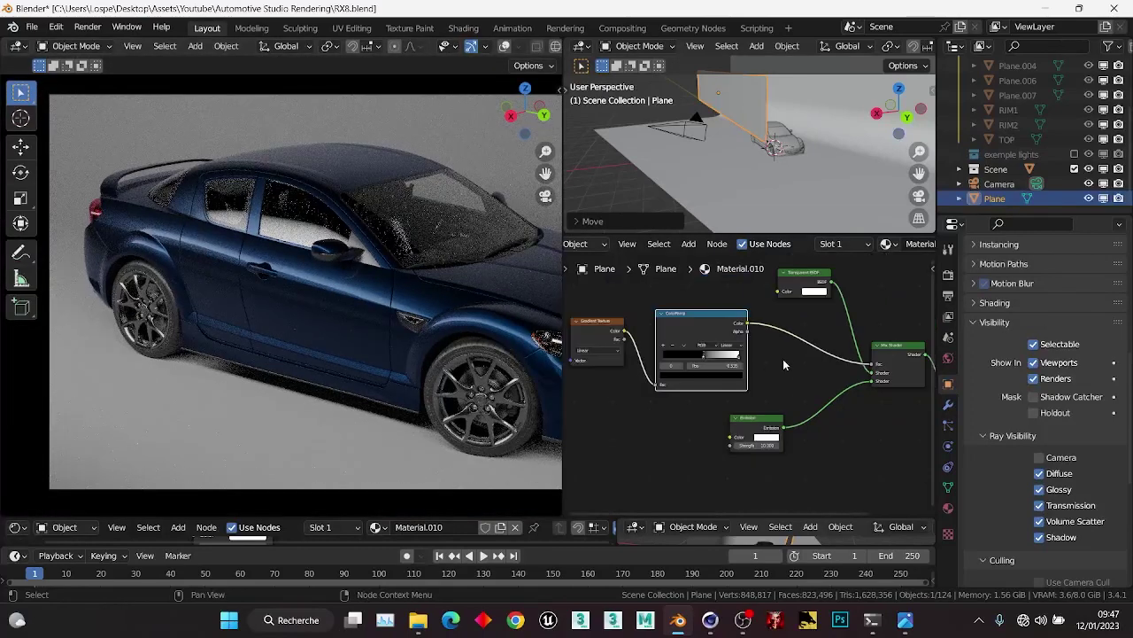
pyautogui.moveTo(782, 362); pyautogui.dragTo(845, 367, button='middle')
pyautogui.scroll(8, 729, 377)
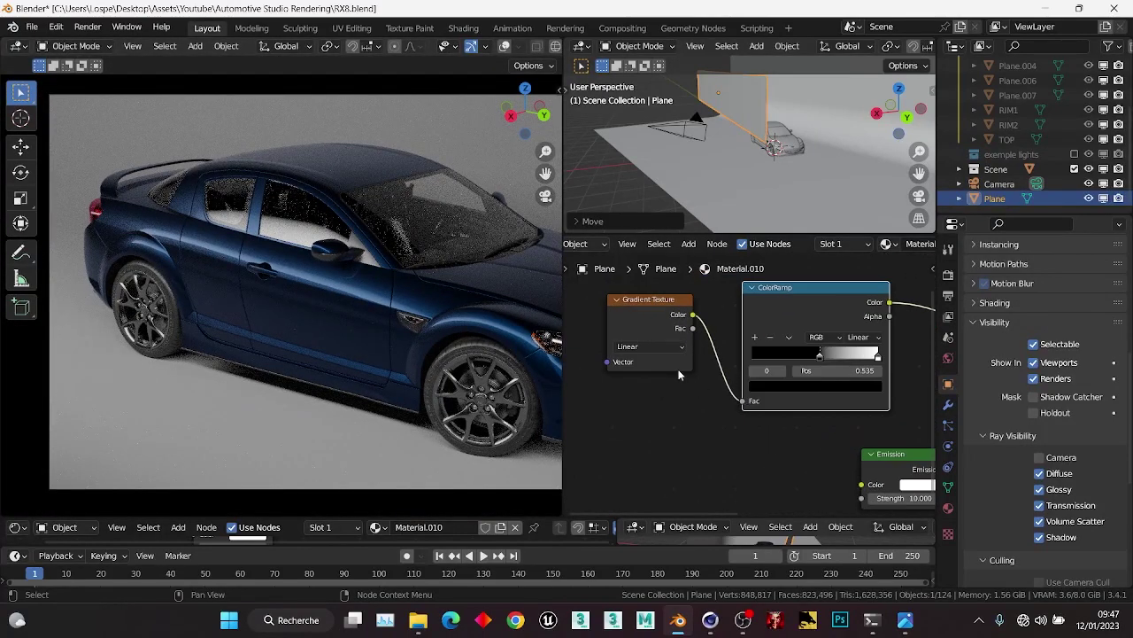
pyautogui.moveTo(772, 133)
pyautogui.mouseDown(button='middle')
pyautogui.moveTo(730, 129)
pyautogui.moveTo(770, 126)
pyautogui.mouseUp(button='middle')
pyautogui.press('g')
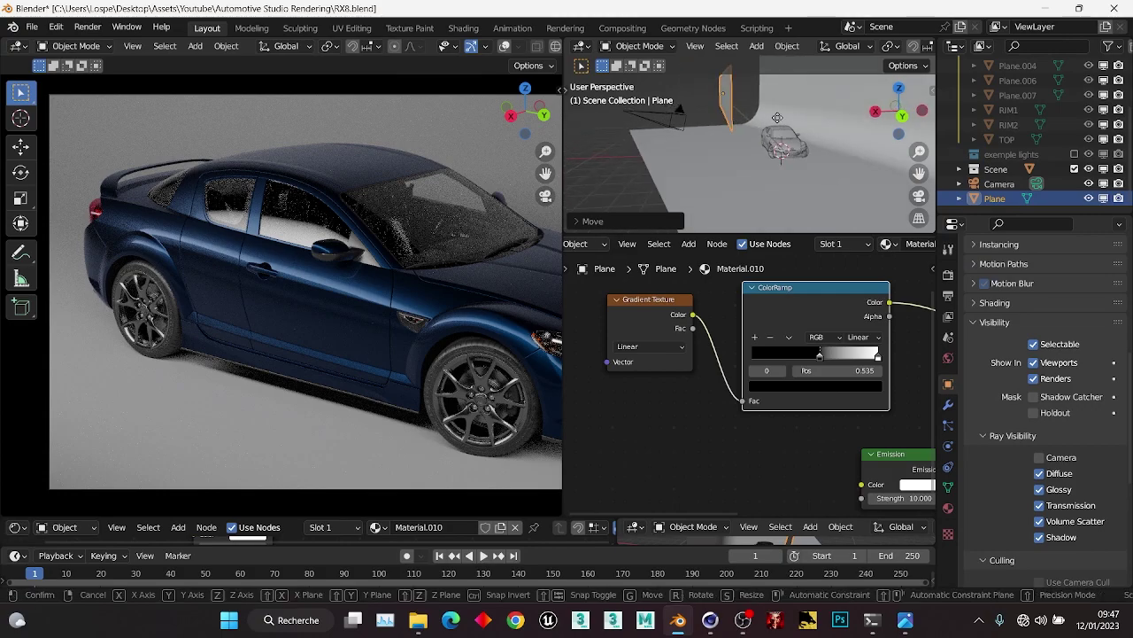
pyautogui.press('z')
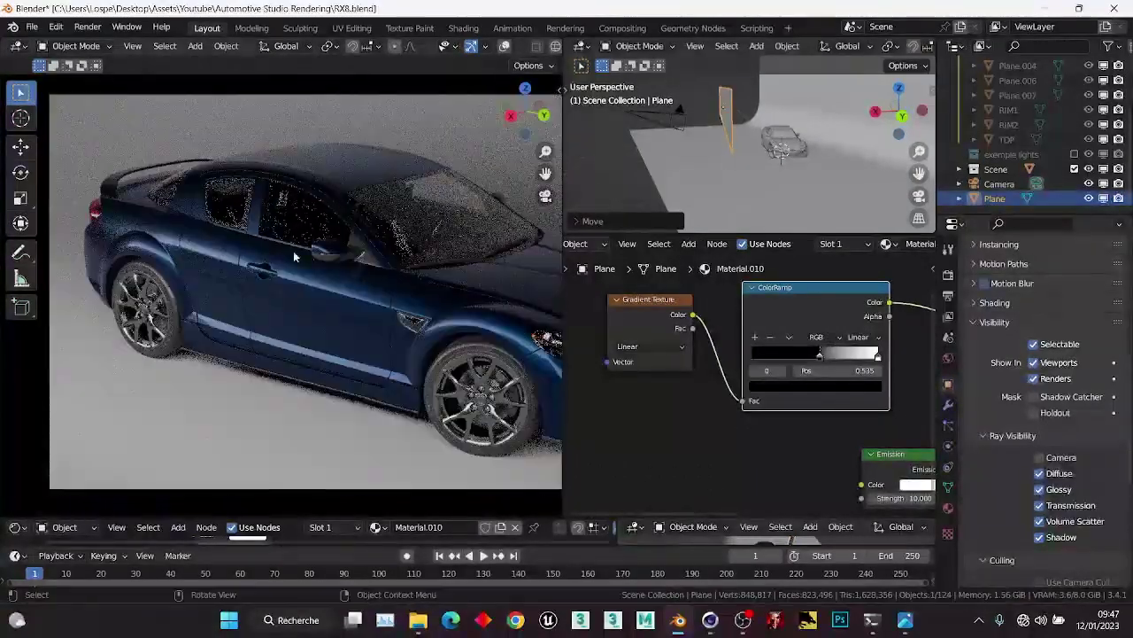
pyautogui.click(757, 169)
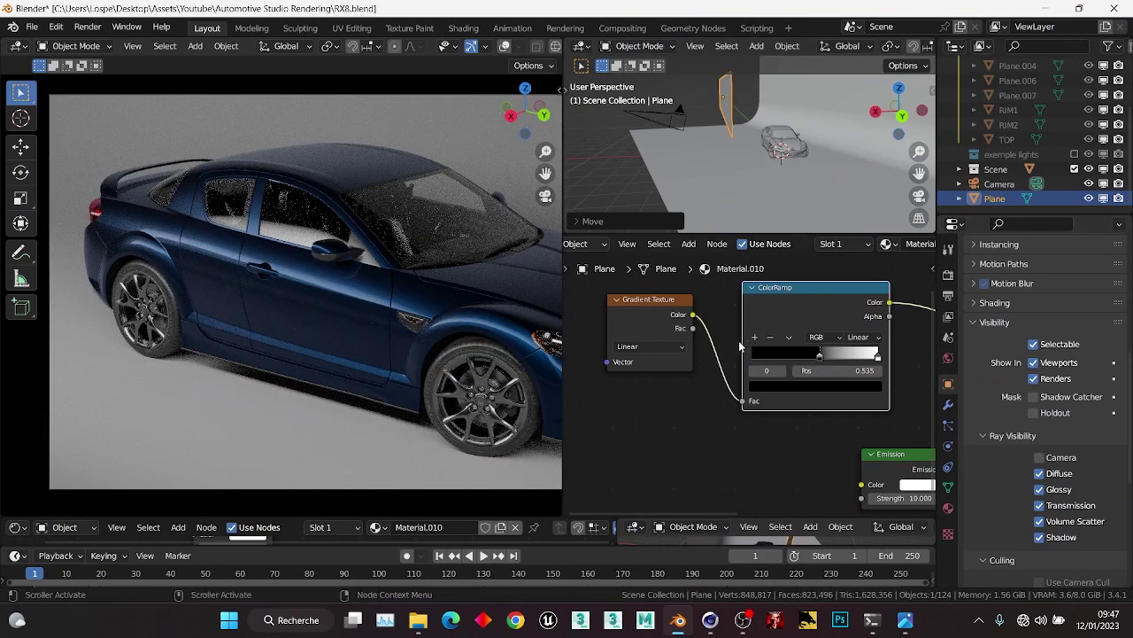
pyautogui.scroll(-4, 740, 374)
pyautogui.moveTo(777, 358); pyautogui.dragTo(759, 362, button='middle')
pyautogui.moveTo(656, 329); pyautogui.dragTo(788, 389)
pyautogui.press('g')
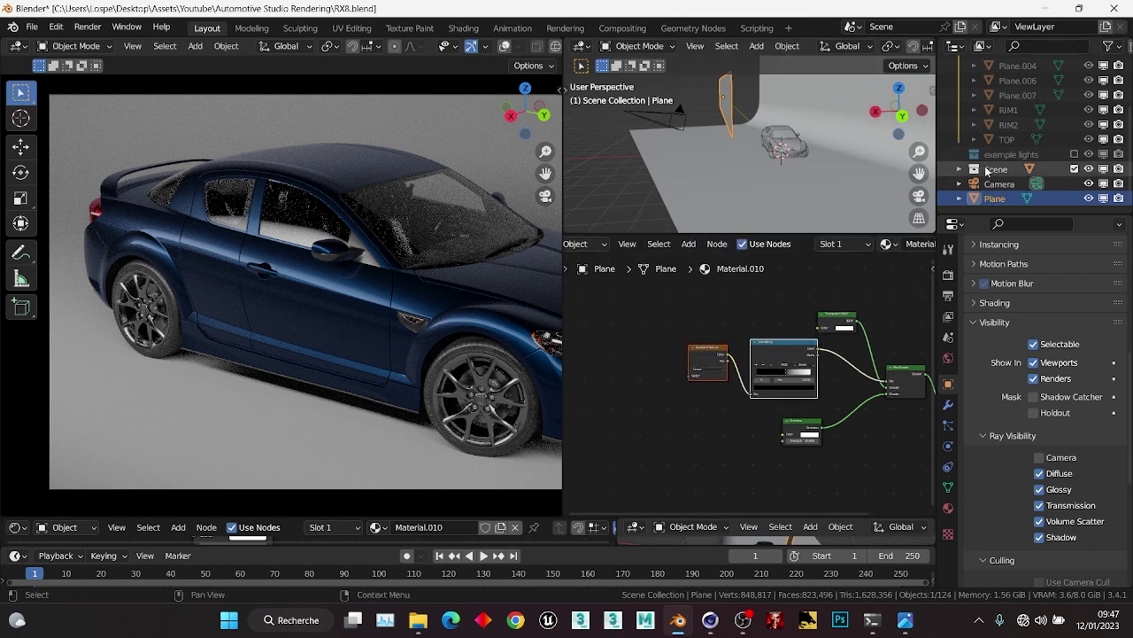
# Hide the newly built light plane and show the Lights collection.
pyautogui.click(1089, 198)
pyautogui.scroll(3, 1057, 124)
pyautogui.click(1090, 93)
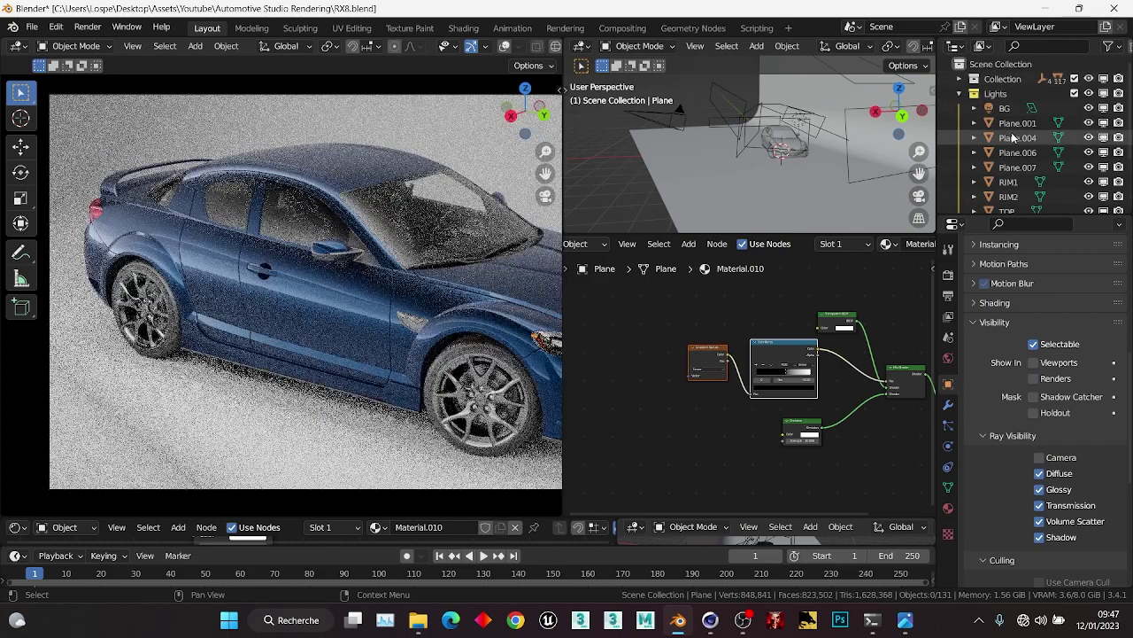
# Hide Plane.001, Plane.004, Plane.006, Plane.007, RIM1, RIM2 and TOP so only the BG light stays on.
pyautogui.scroll(-2, 1013, 138)
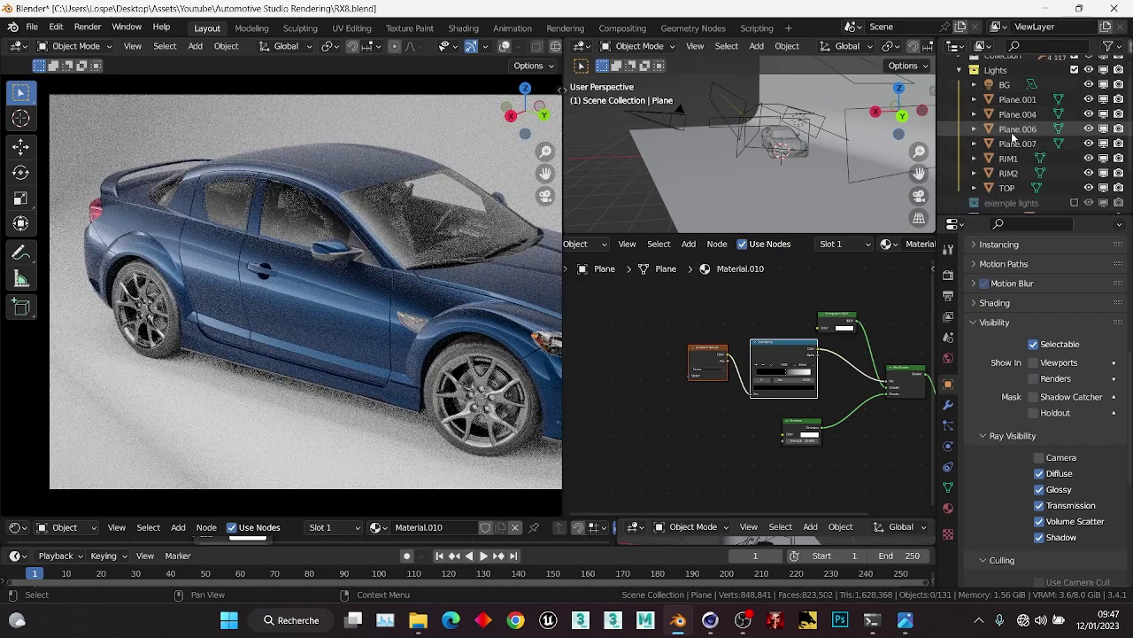
pyautogui.click(1089, 99)
pyautogui.click(1089, 114)
pyautogui.click(1089, 129)
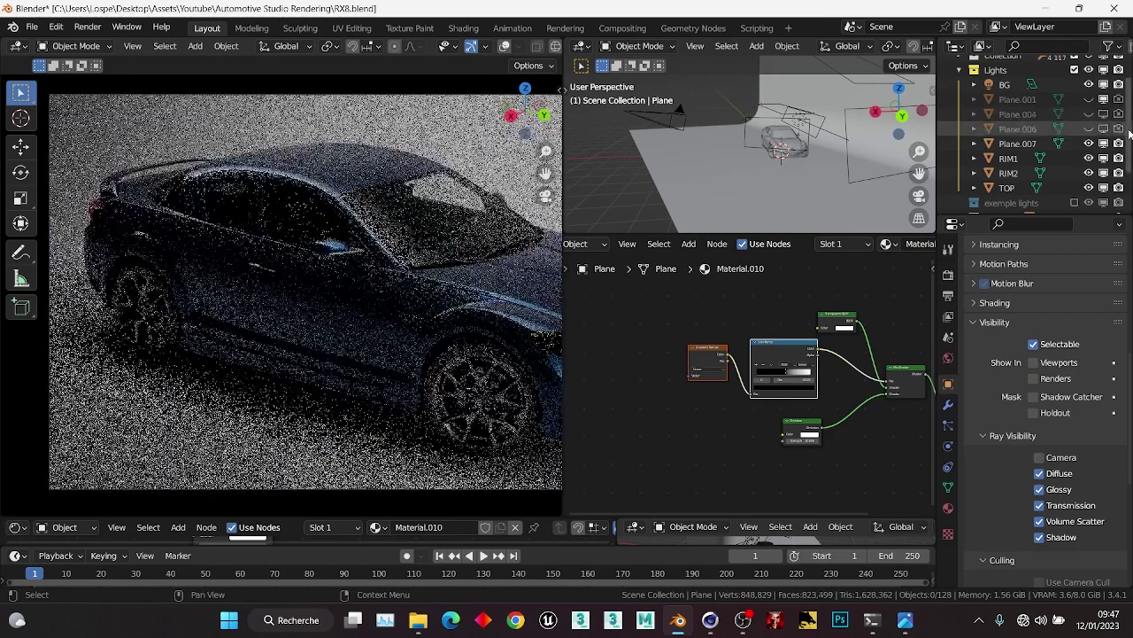
pyautogui.click(1088, 143)
pyautogui.click(1088, 158)
pyautogui.click(1089, 173)
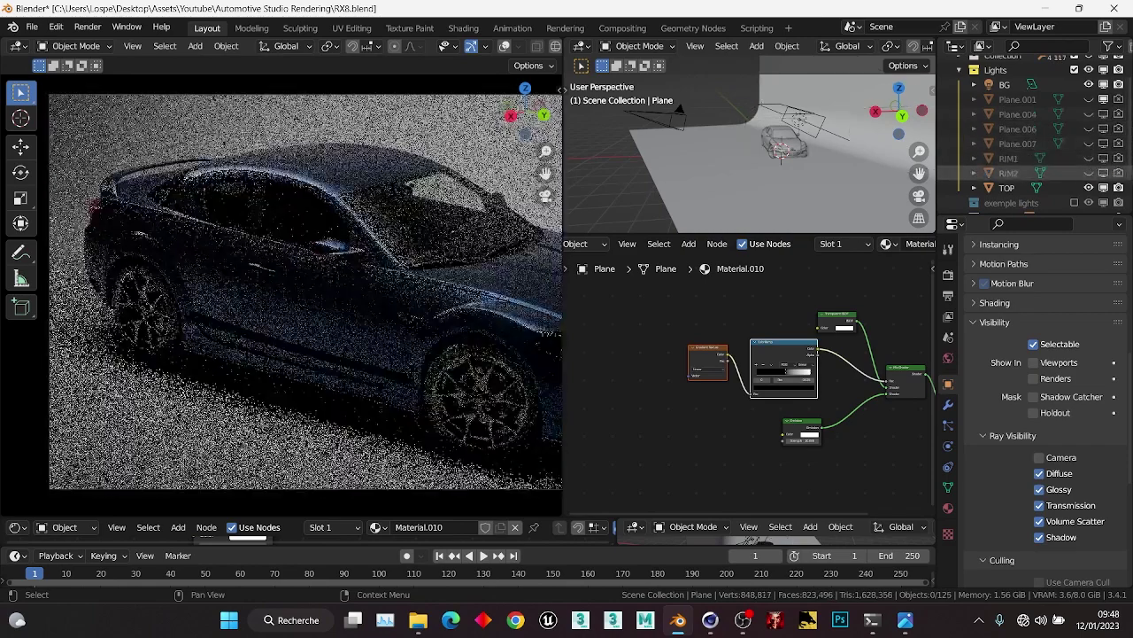
pyautogui.click(1090, 188)
pyautogui.scroll(-2, 280, 235)
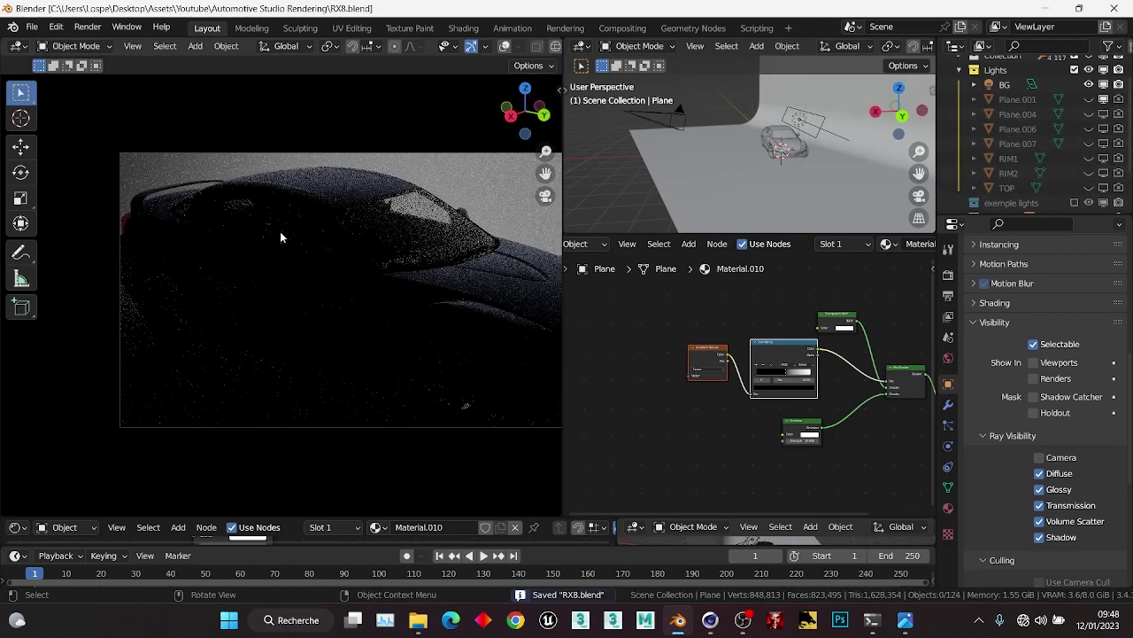
# Select the BG area light behind the car and examine its light settings and placement.
pyautogui.moveTo(666, 168); pyautogui.dragTo(754, 130, button='middle')
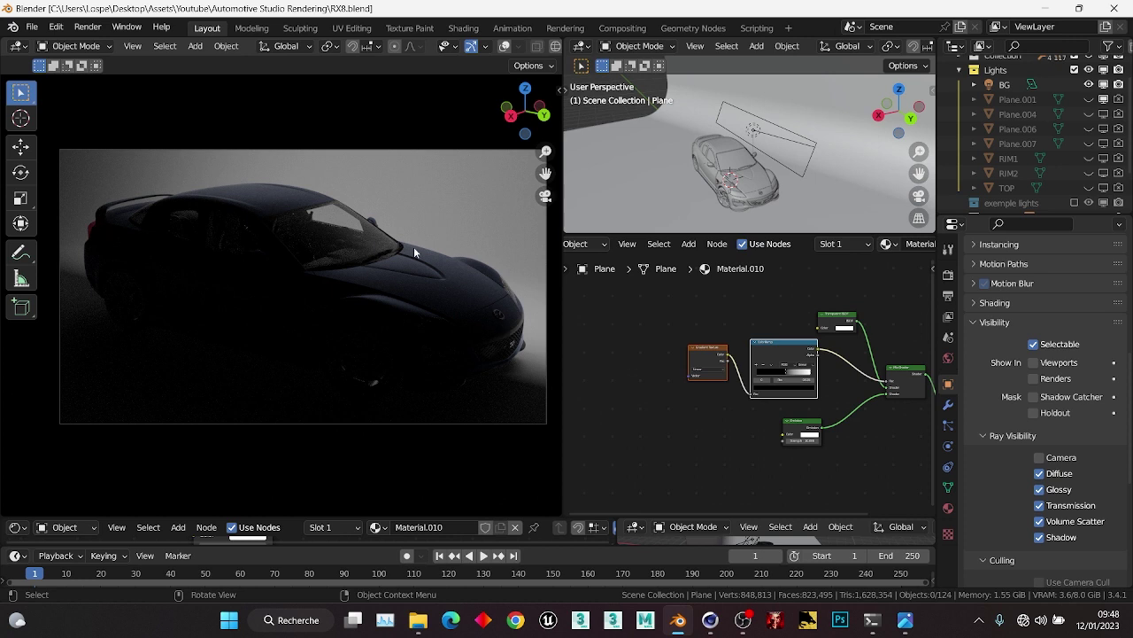
pyautogui.click(758, 139)
pyautogui.click(949, 447)
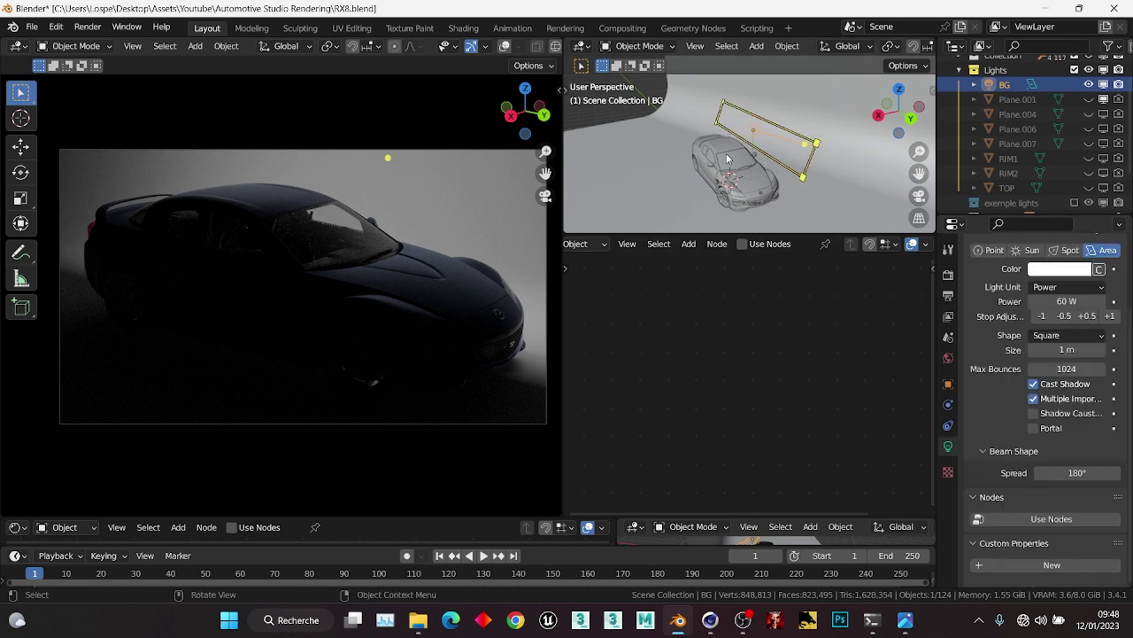
pyautogui.moveTo(788, 155); pyautogui.dragTo(733, 135, button='middle')
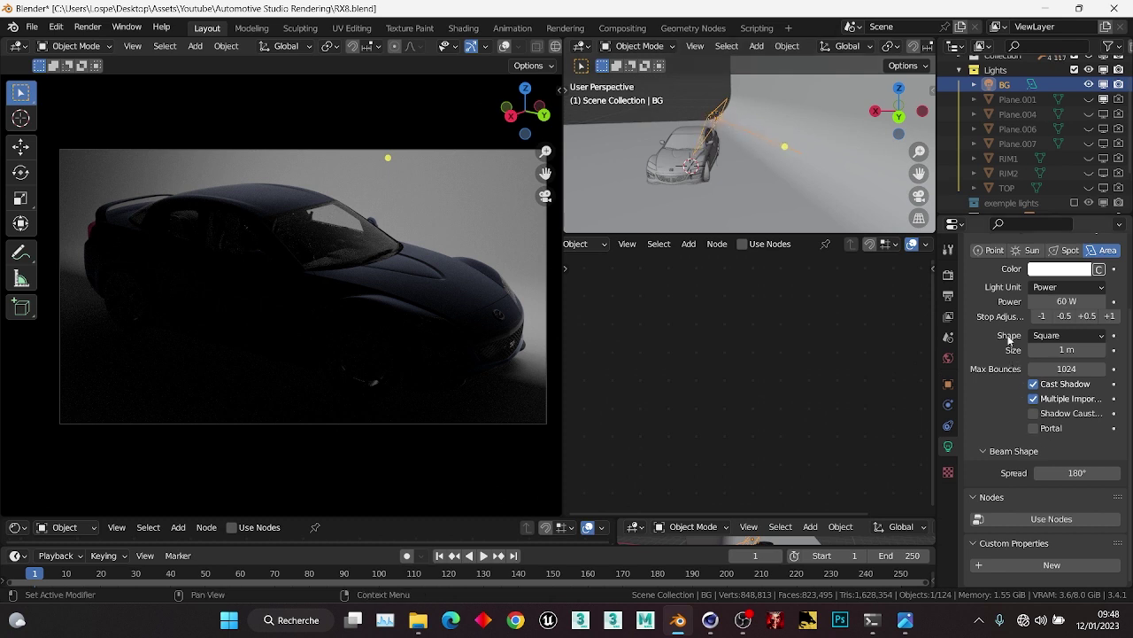
pyautogui.moveTo(736, 131); pyautogui.dragTo(801, 188, button='middle')
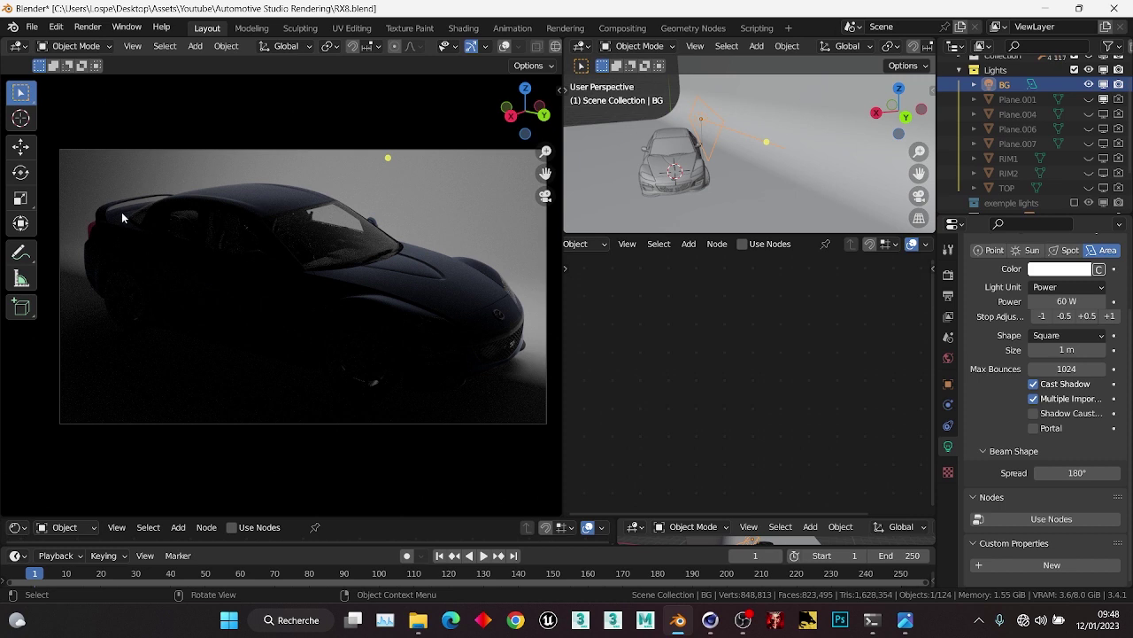
# Hide the BG light, and show and select Plane.001 beside the car.
pyautogui.click(1089, 84)
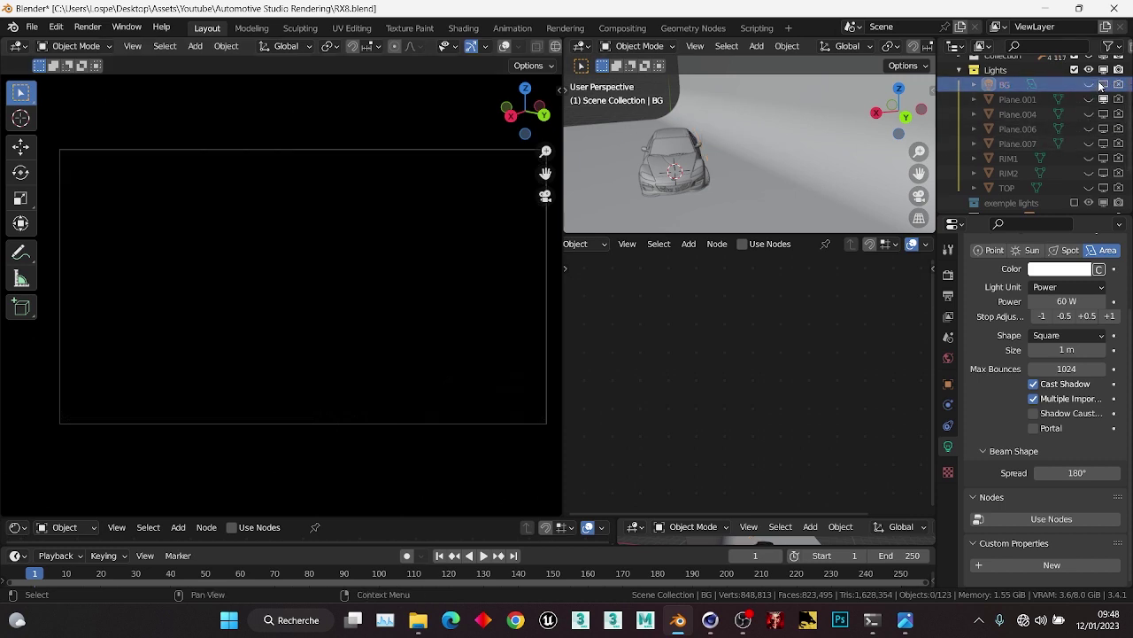
pyautogui.scroll(-1, 1019, 115)
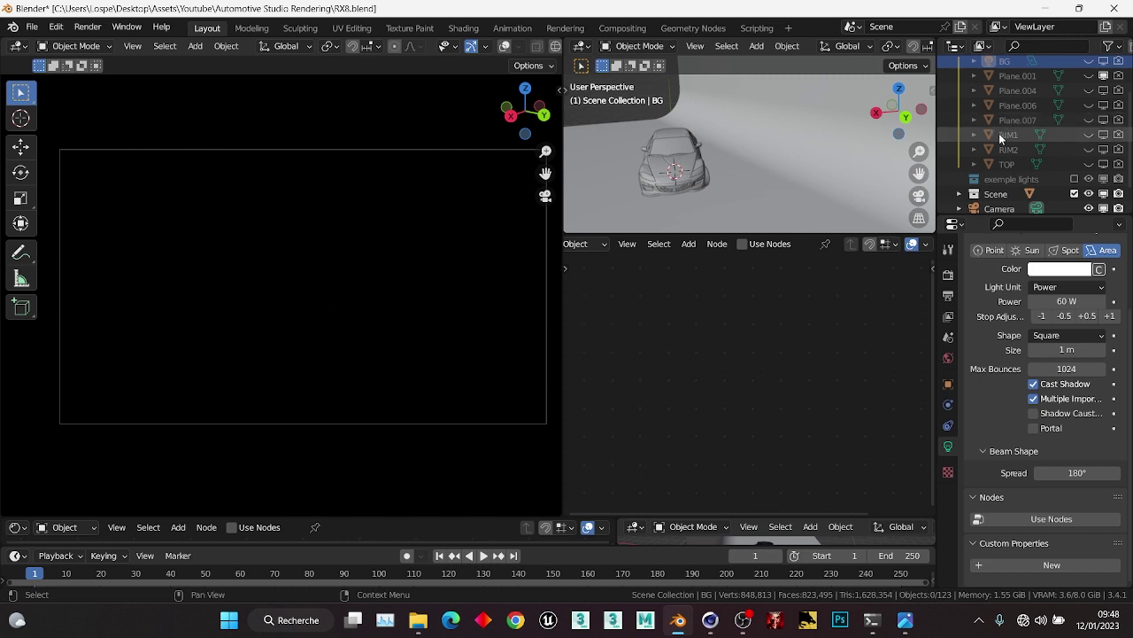
pyautogui.scroll(1, 1003, 139)
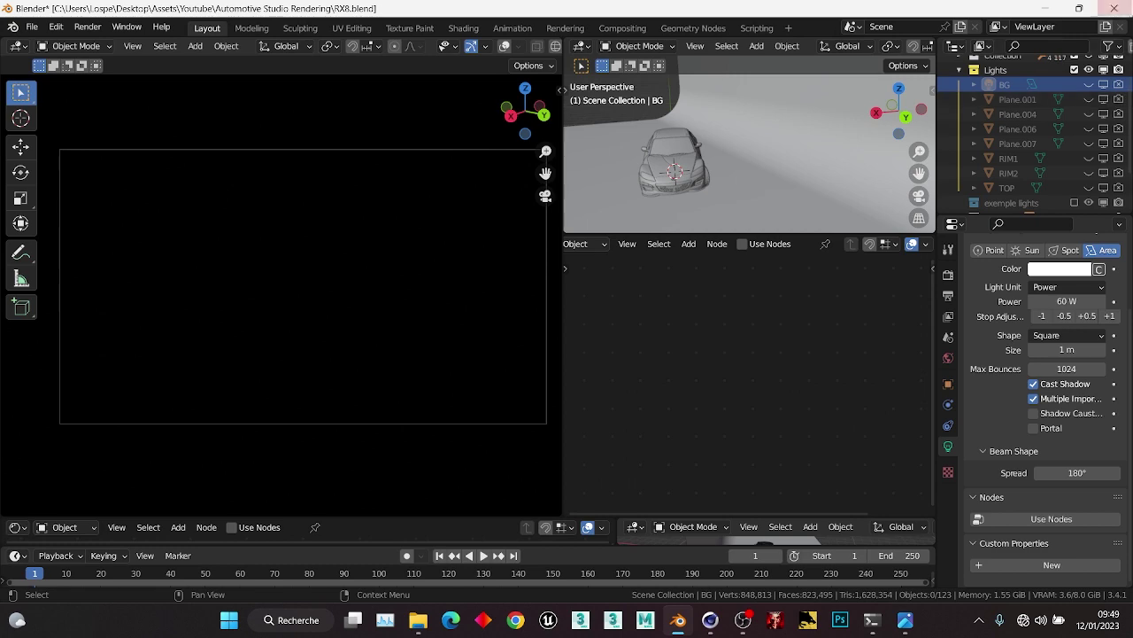
pyautogui.click(1090, 100)
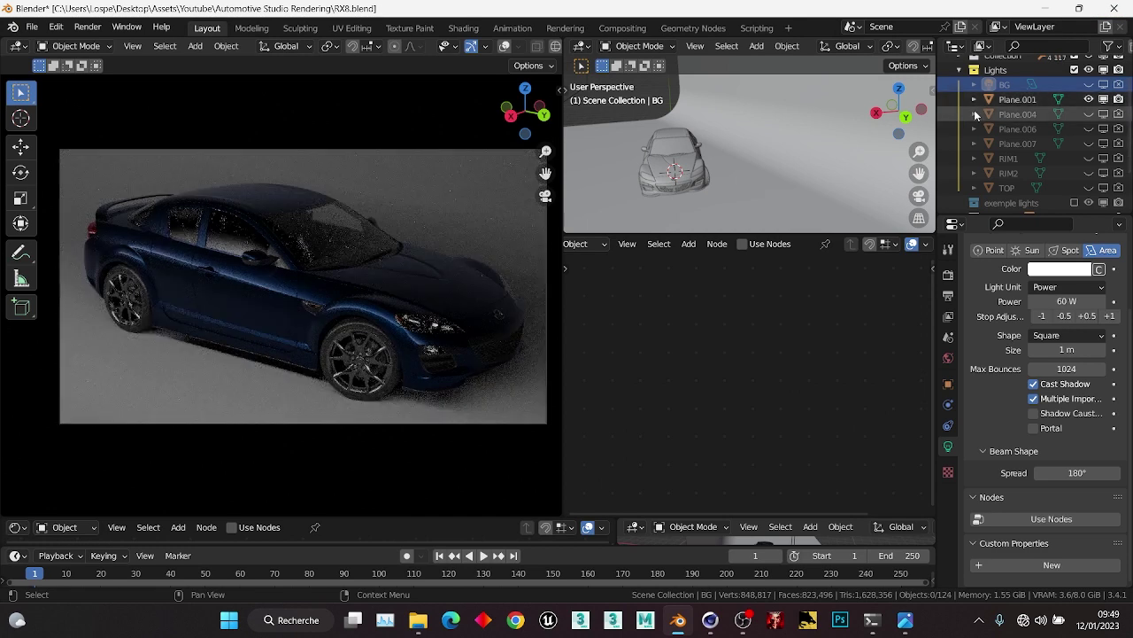
pyautogui.click(999, 99)
pyautogui.scroll(-3, 692, 172)
pyautogui.keyDown('shift'); pyautogui.moveTo(703, 151); pyautogui.dragTo(742, 149, button='middle'); pyautogui.keyUp('shift')
pyautogui.moveTo(742, 149); pyautogui.dragTo(719, 145, button='middle')
pyautogui.click(760, 107)
pyautogui.click(713, 146)
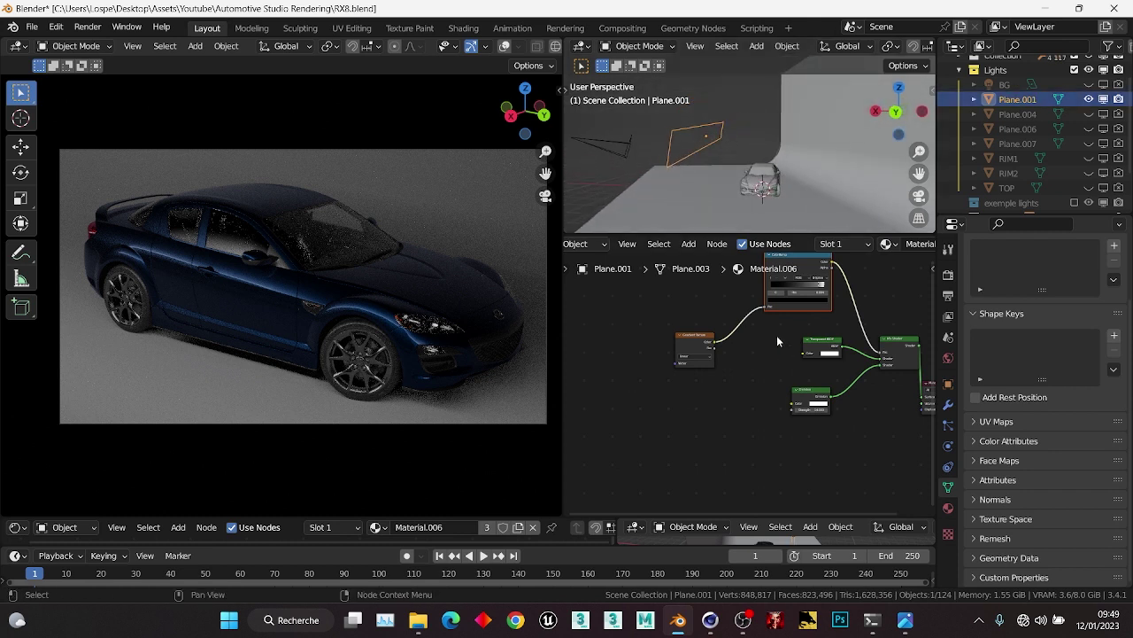
# Examine Plane.001's material nodes, from the Gradient Texture and ColorRamp to the Emission and Mix Shader.
pyautogui.moveTo(776, 334); pyautogui.dragTo(683, 379, button='middle')
pyautogui.scroll(2, 788, 389)
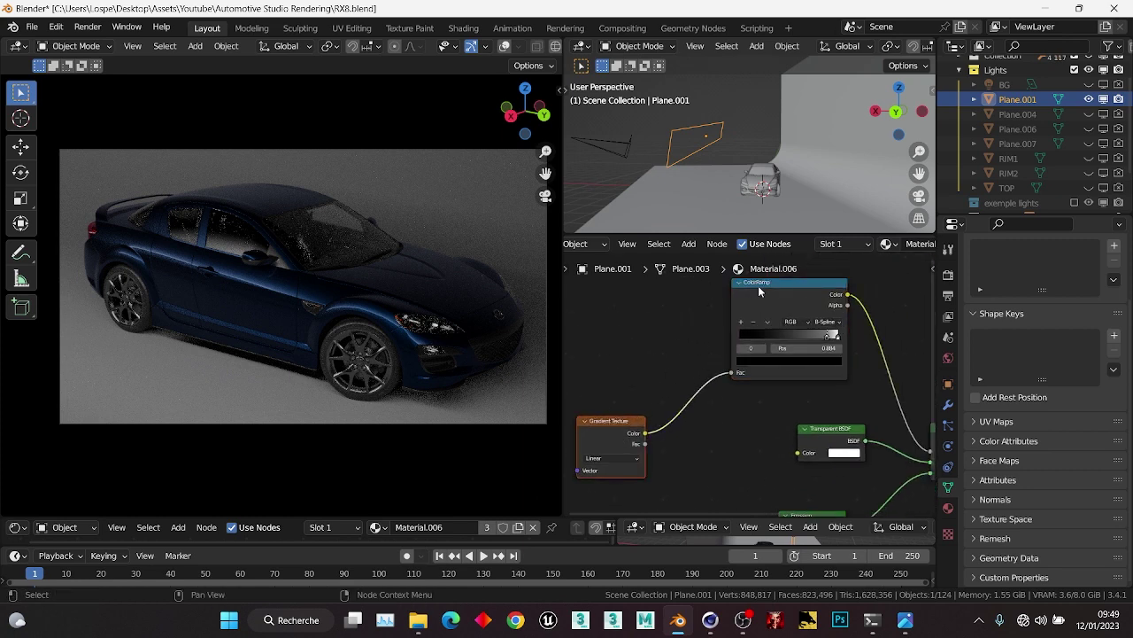
pyautogui.scroll(-2, 703, 360)
pyautogui.moveTo(790, 421); pyautogui.dragTo(689, 330, button='middle')
pyautogui.scroll(3, 709, 359)
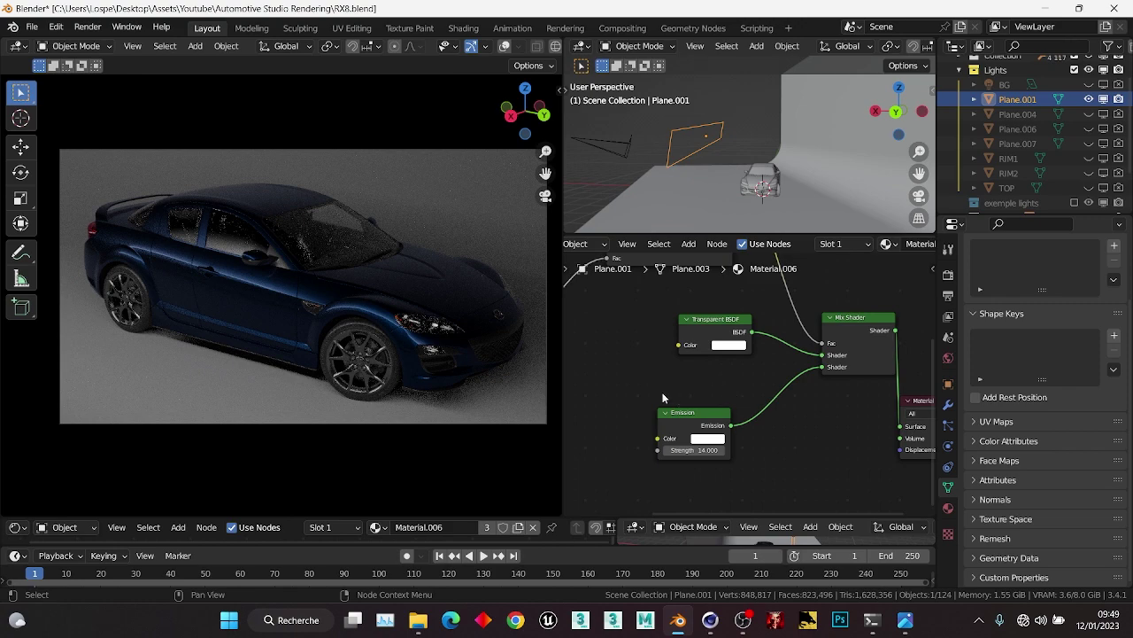
pyautogui.moveTo(663, 398); pyautogui.dragTo(708, 449)
pyautogui.scroll(-1, 762, 386)
pyautogui.moveTo(748, 408); pyautogui.dragTo(796, 450, button='middle')
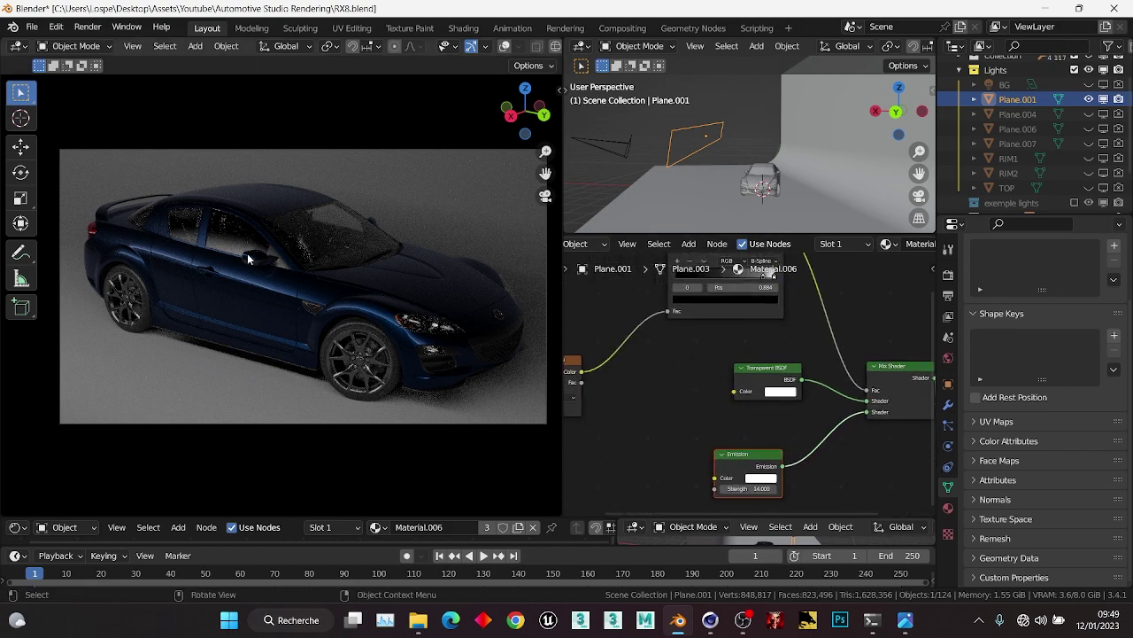
pyautogui.moveTo(751, 323); pyautogui.dragTo(735, 427, button='middle')
pyautogui.scroll(5, 742, 412)
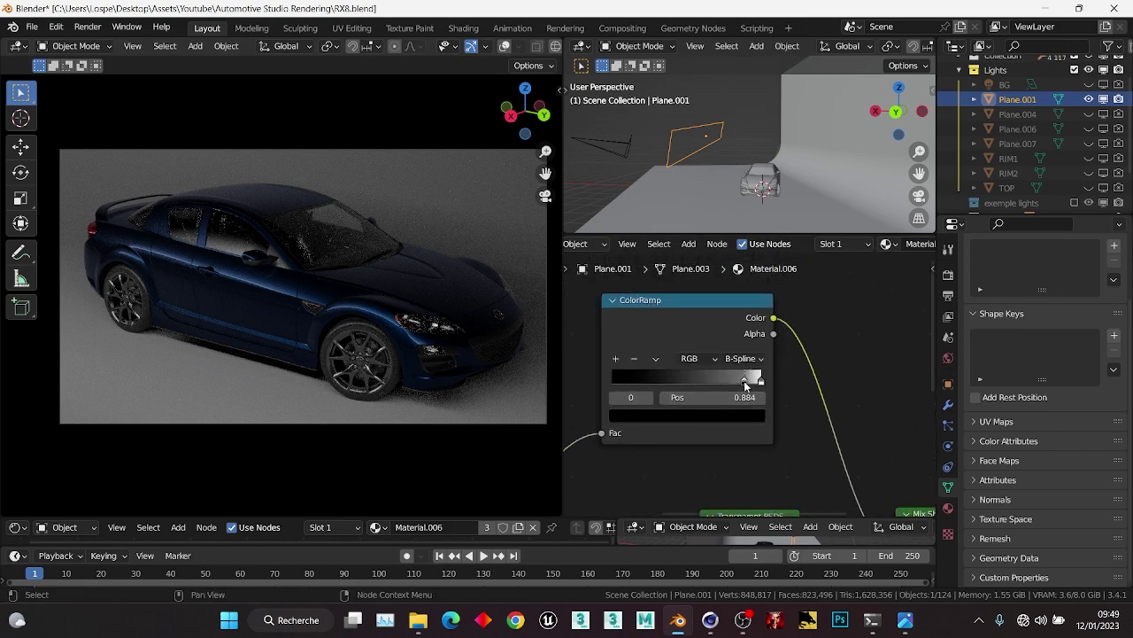
# Try Linear interpolation on Plane.001's ColorRamp and set it back to B-Spline.
pyautogui.moveTo(743, 381); pyautogui.dragTo(739, 380)
pyautogui.hotkey('ctrl', 'z')
pyautogui.click(742, 358)
pyautogui.click(753, 405)
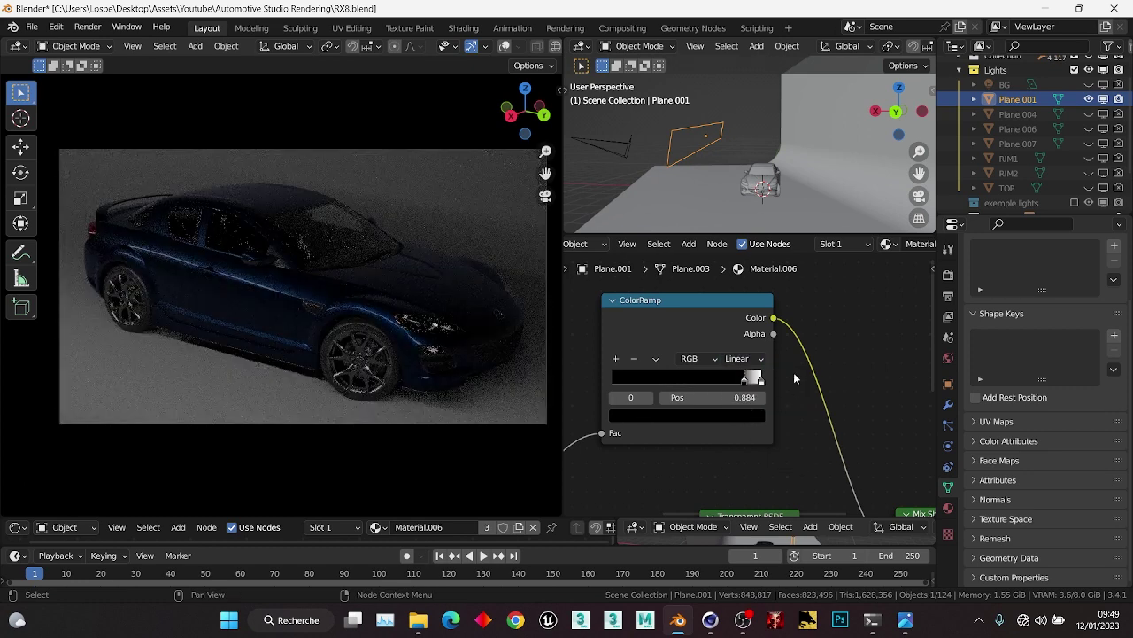
pyautogui.click(742, 358)
pyautogui.click(751, 423)
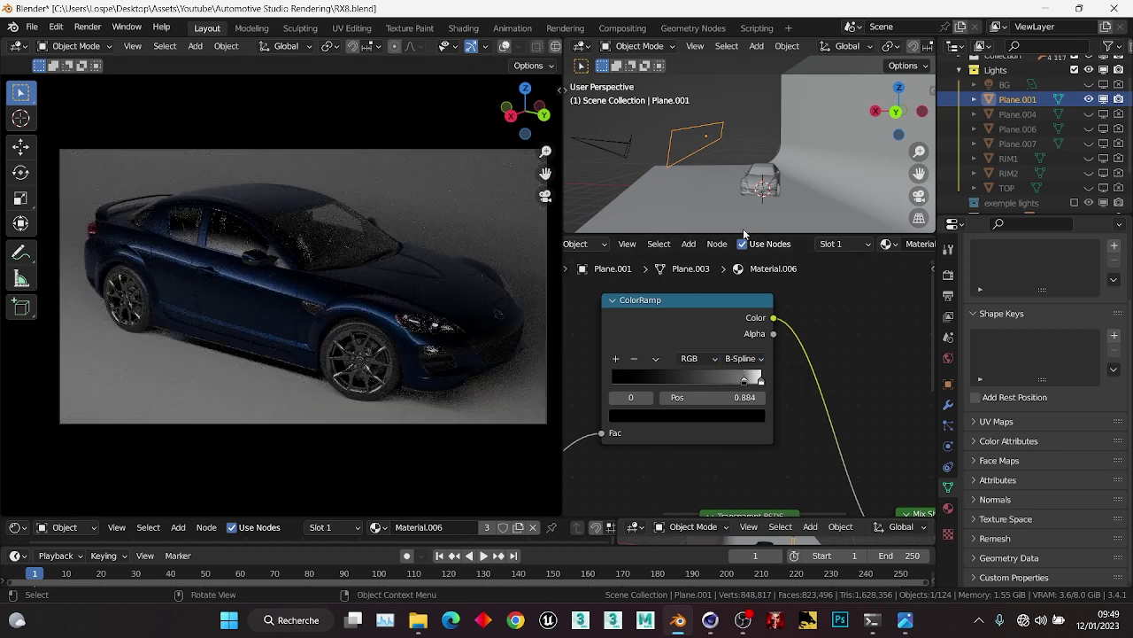
# Try the ColorRamp's black stop at 0.582, inspect the reflection on the car's side and undo the change.
pyautogui.moveTo(739, 446); pyautogui.dragTo(778, 434, button='middle')
pyautogui.moveTo(784, 368)
pyautogui.mouseDown()
pyautogui.moveTo(743, 383)
pyautogui.moveTo(777, 381)
pyautogui.mouseUp()
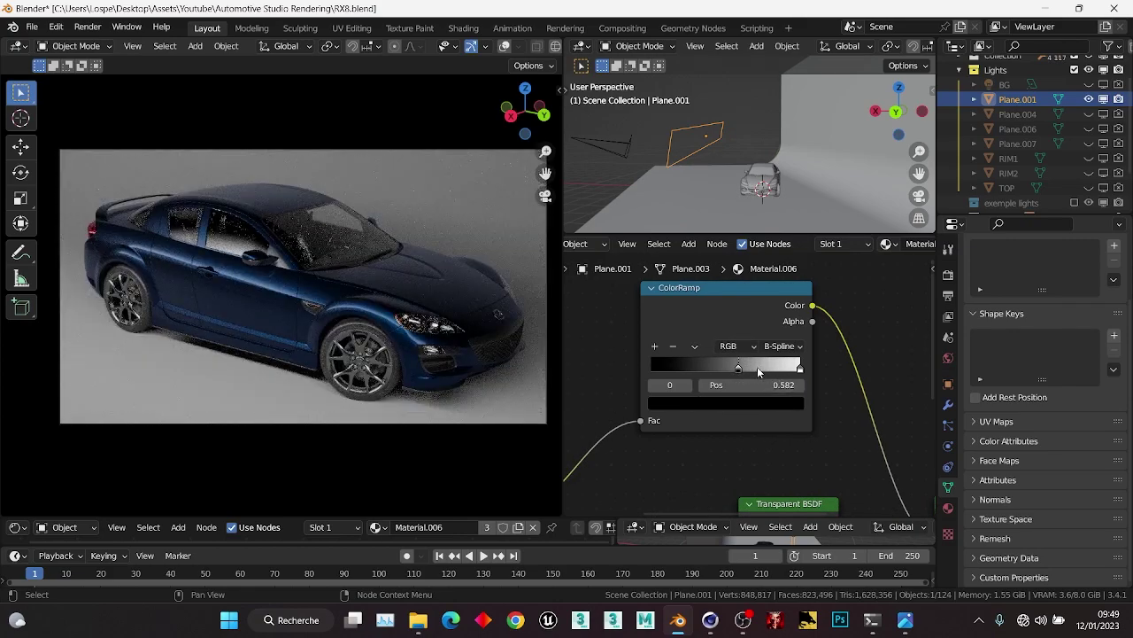
pyautogui.scroll(6, 235, 243)
pyautogui.keyDown('shift'); pyautogui.moveTo(228, 212); pyautogui.dragTo(387, 293, button='middle'); pyautogui.keyUp('shift')
pyautogui.scroll(1, 394, 286)
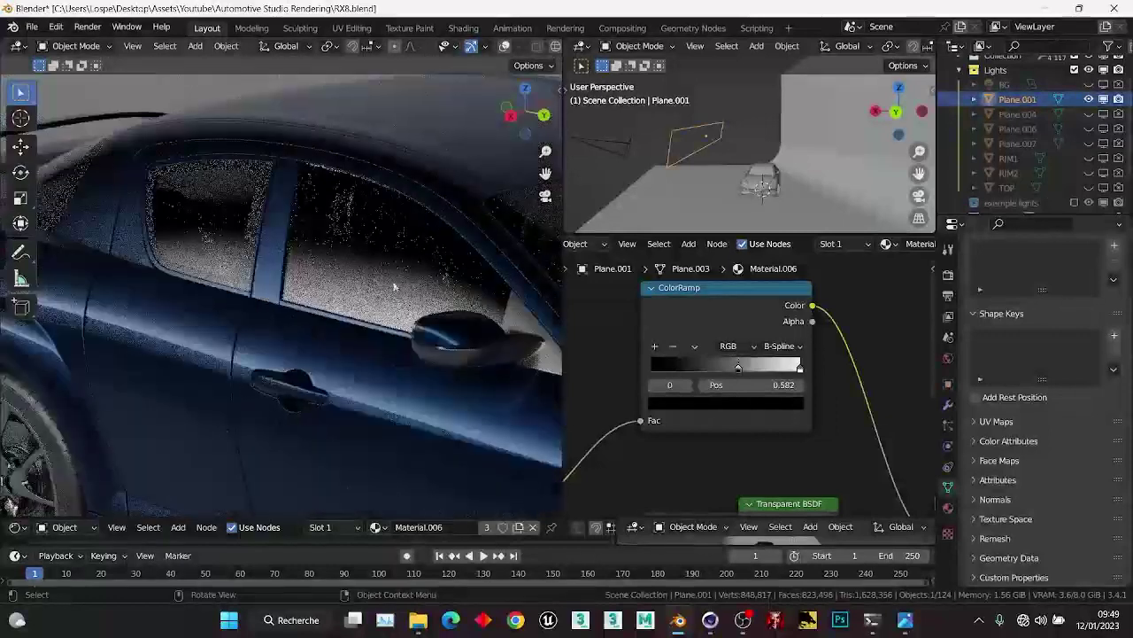
pyautogui.hotkey('ctrl', 'z')
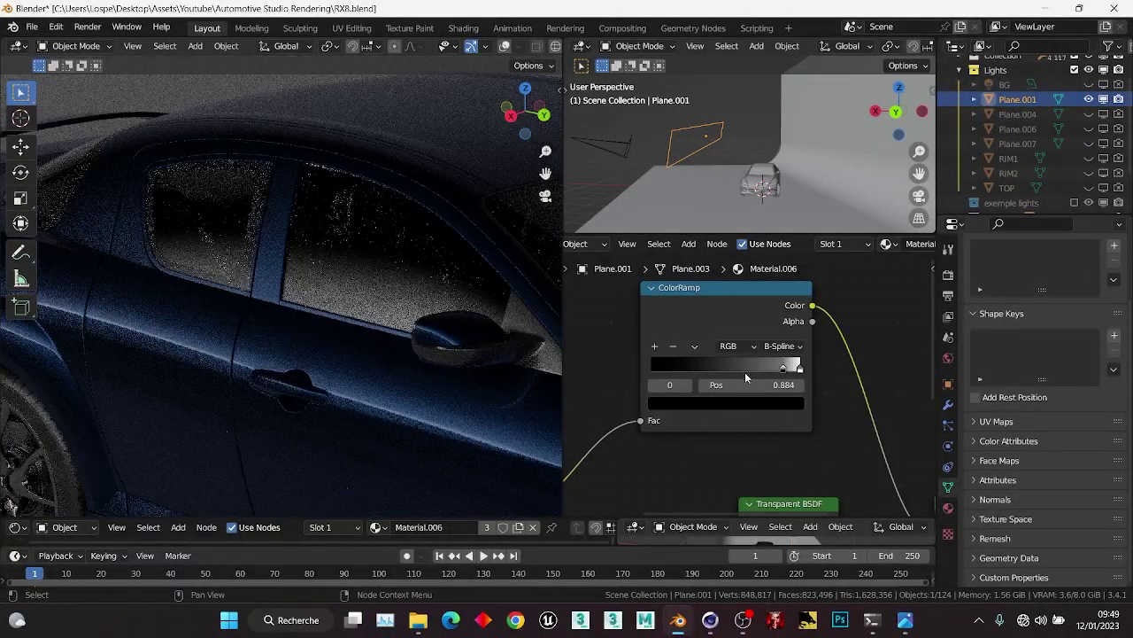
# Examine the material's Emission strength and Plane.001's placement against its reflection on the car's side.
pyautogui.scroll(-3, 827, 387)
pyautogui.moveTo(827, 418); pyautogui.dragTo(823, 308, button='middle')
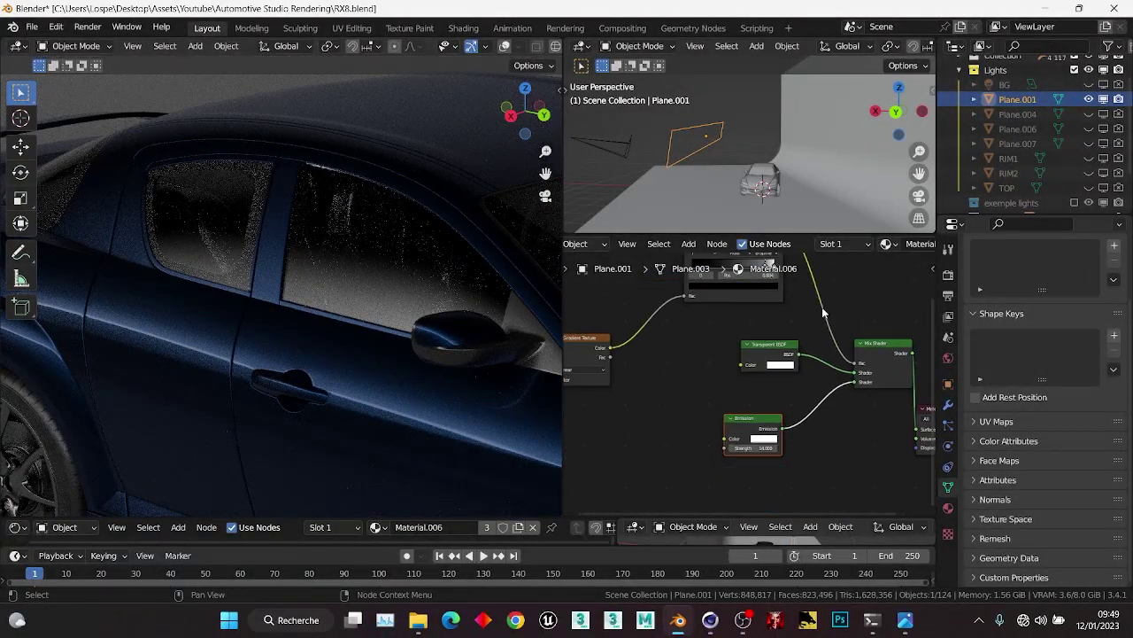
pyautogui.scroll(2, 824, 313)
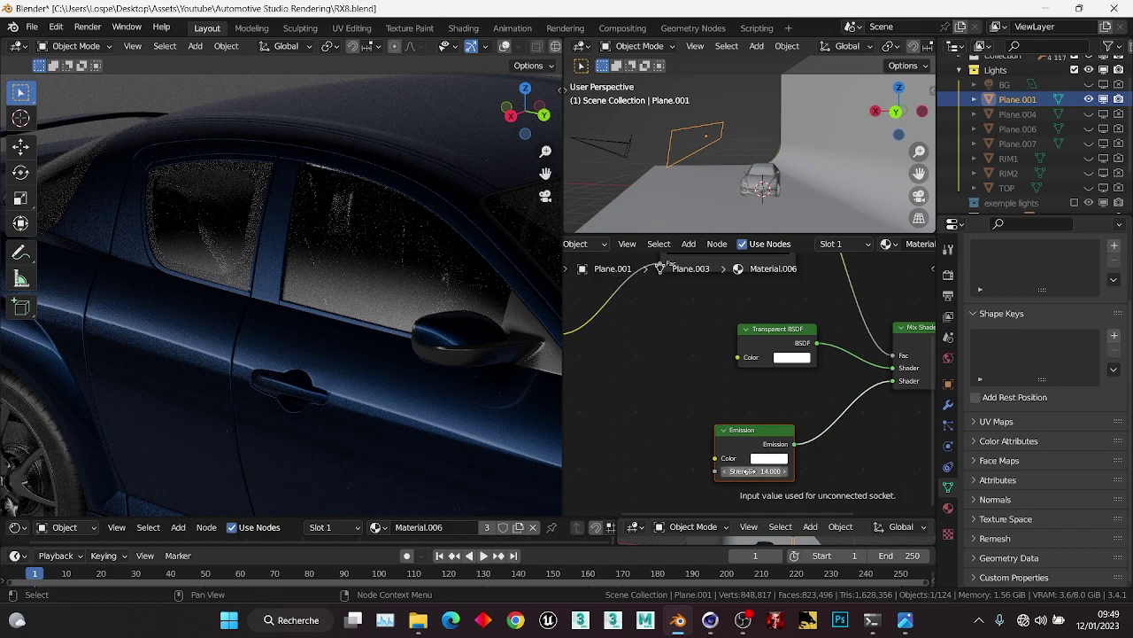
pyautogui.moveTo(274, 298); pyautogui.dragTo(354, 301, button='middle')
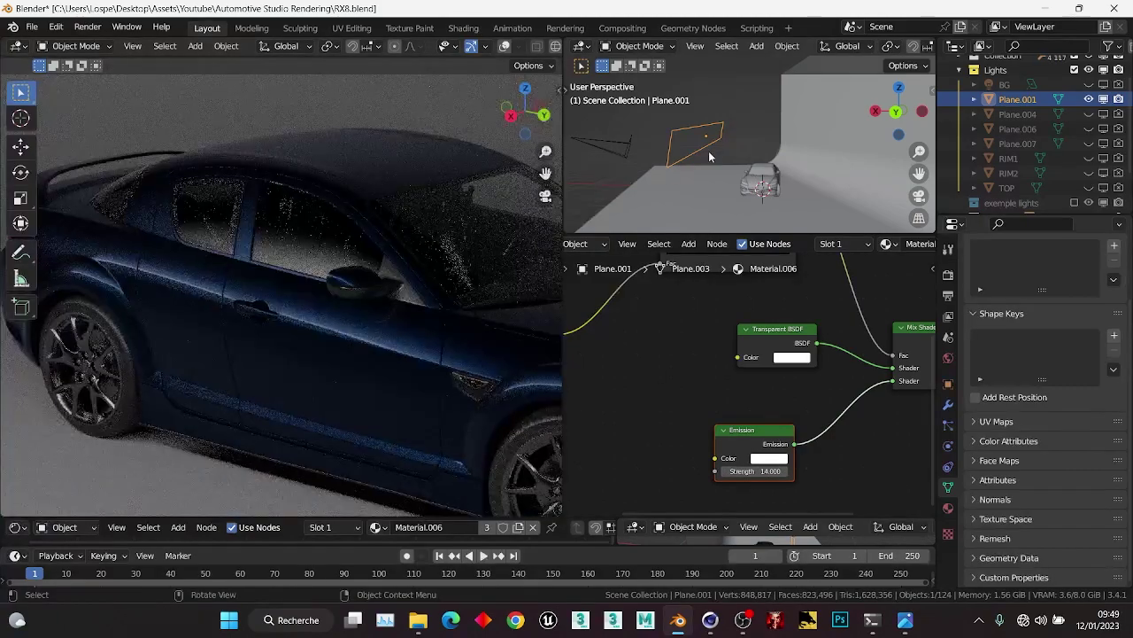
pyautogui.moveTo(708, 152); pyautogui.dragTo(727, 154, button='middle')
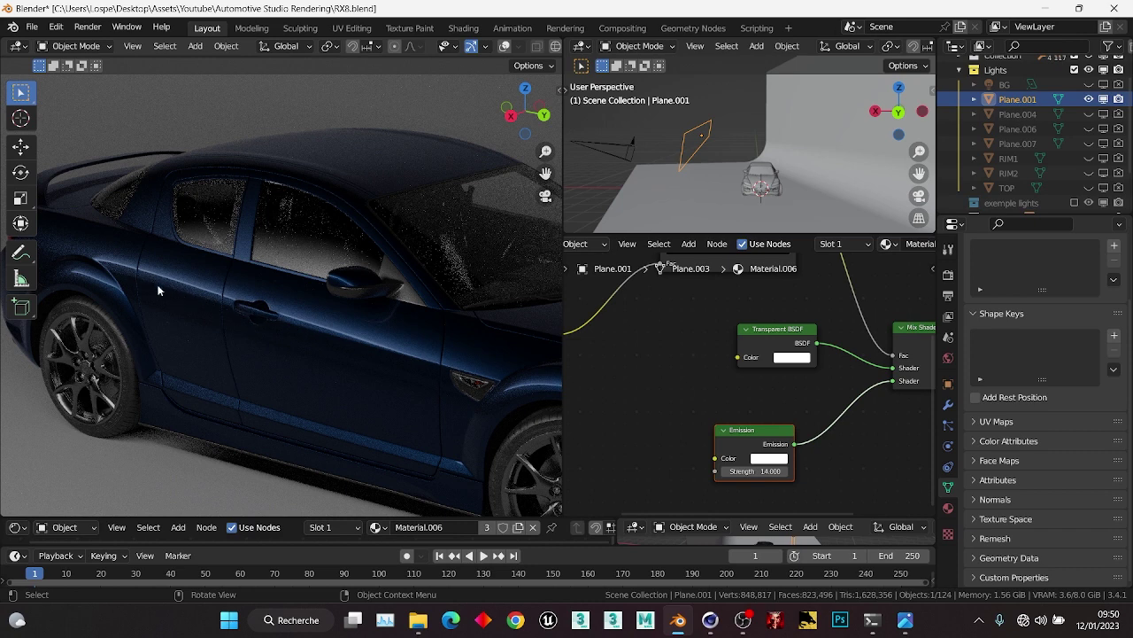
# Hide Plane.001, and show and select Plane.004 to isolate its light on the car.
pyautogui.click(1089, 99)
pyautogui.click(1089, 114)
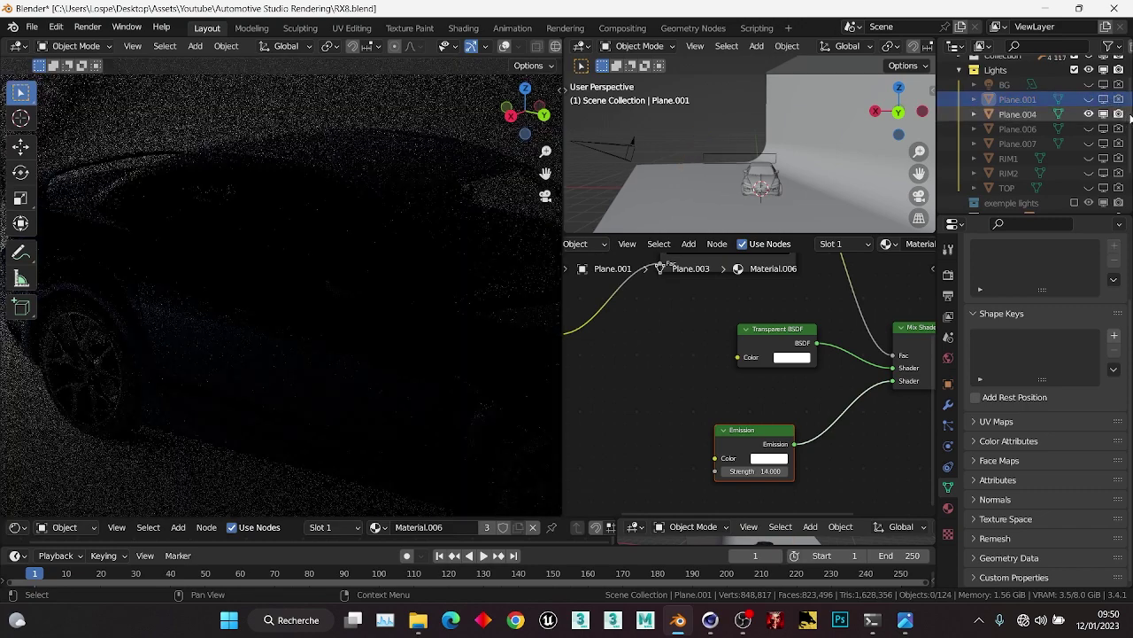
pyautogui.click(1022, 114)
pyautogui.scroll(3, 224, 250)
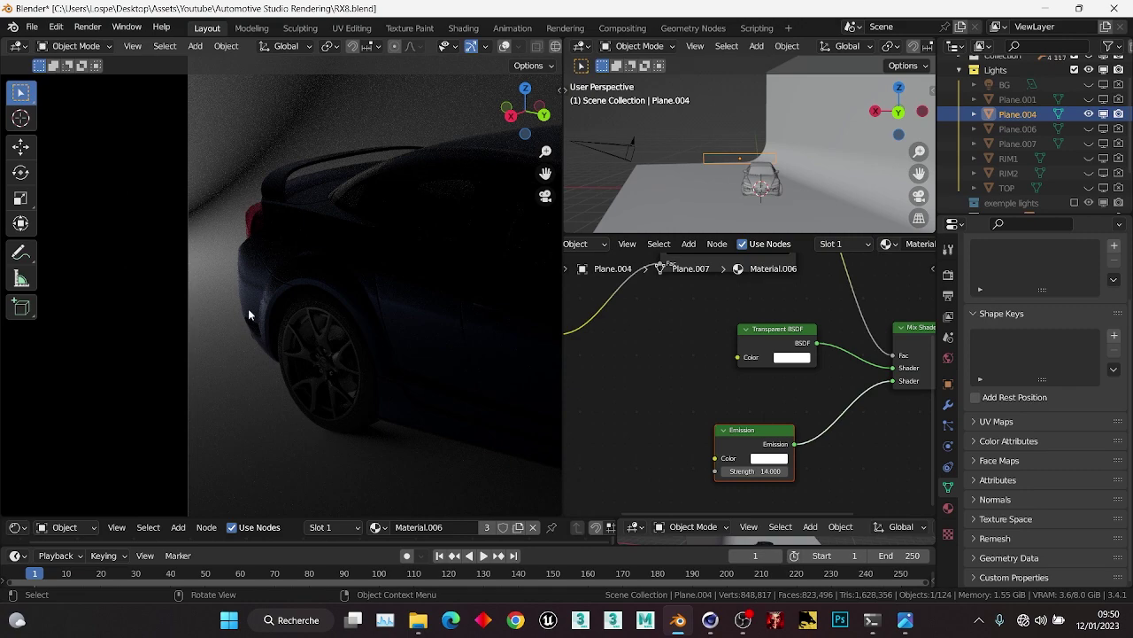
# Hide Plane.004, and show and select Plane.006 to isolate its light on the car's side.
pyautogui.click(1089, 114)
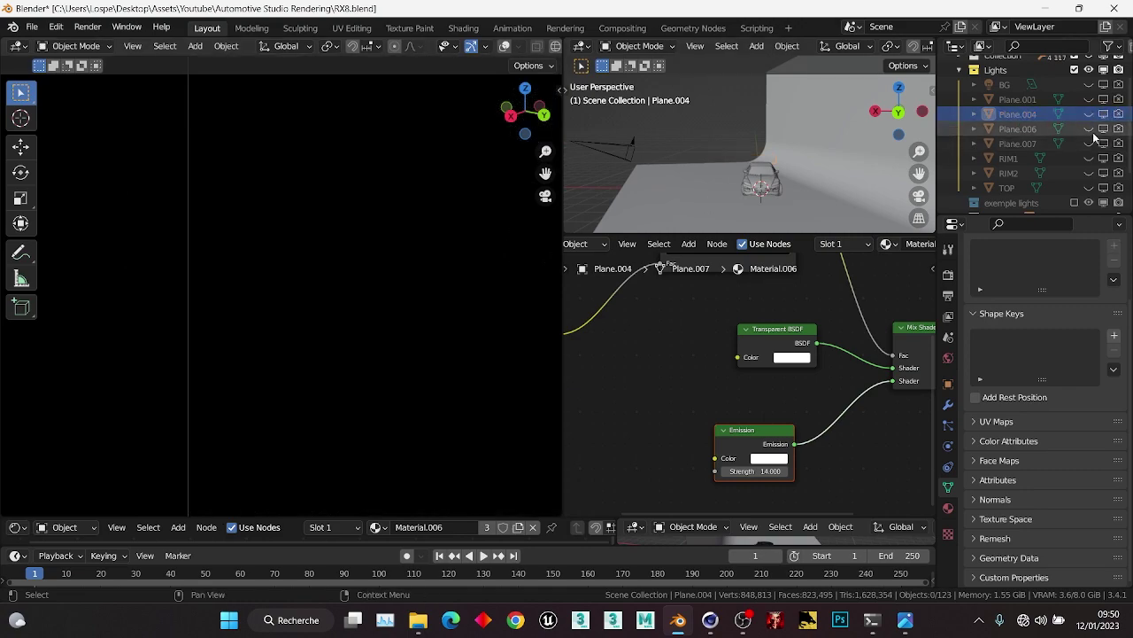
pyautogui.click(1016, 130)
pyautogui.scroll(-2, 688, 167)
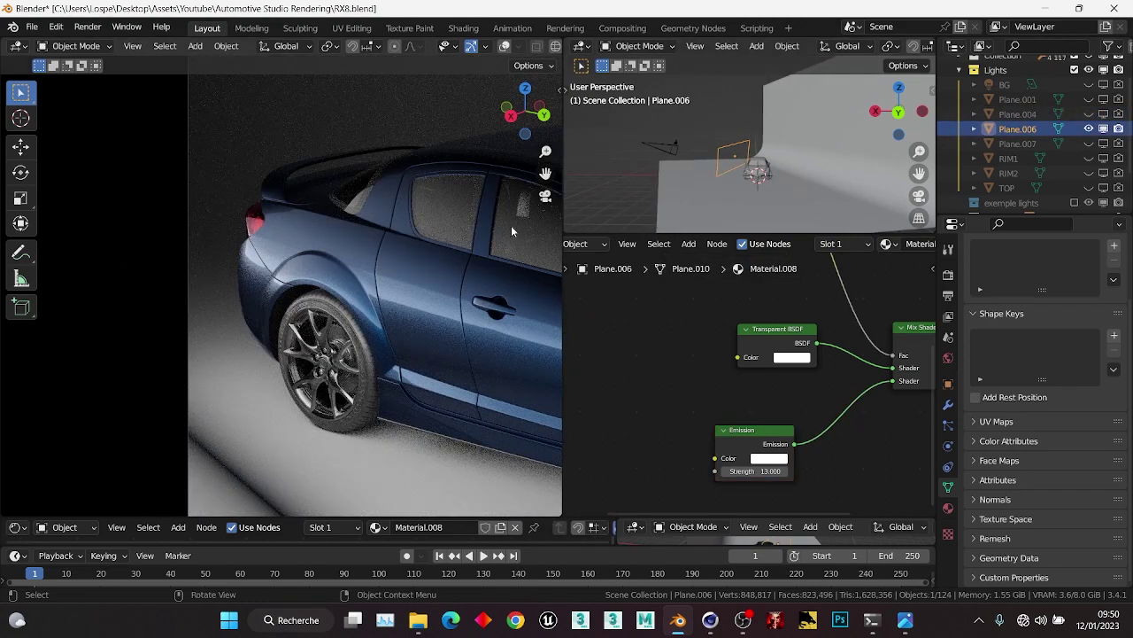
pyautogui.scroll(-3, 416, 330)
pyautogui.scroll(3, 417, 331)
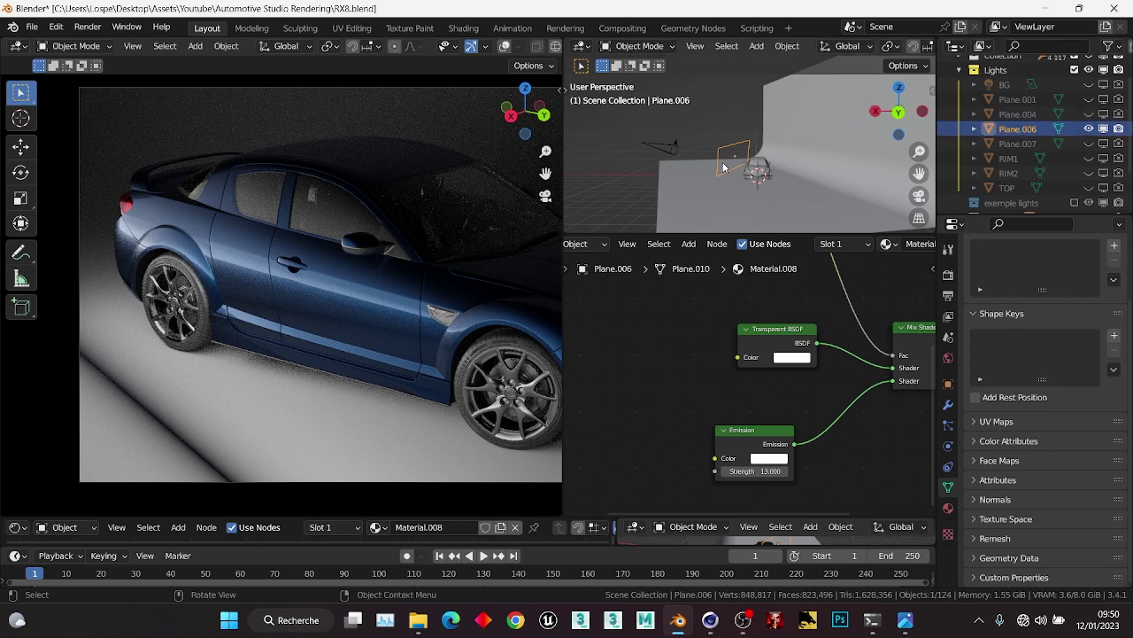
# Examine the gradient, ColorRamp and shader nodes of Plane.006's material.
pyautogui.moveTo(704, 305); pyautogui.dragTo(766, 421, button='middle')
pyautogui.scroll(-2, 769, 421)
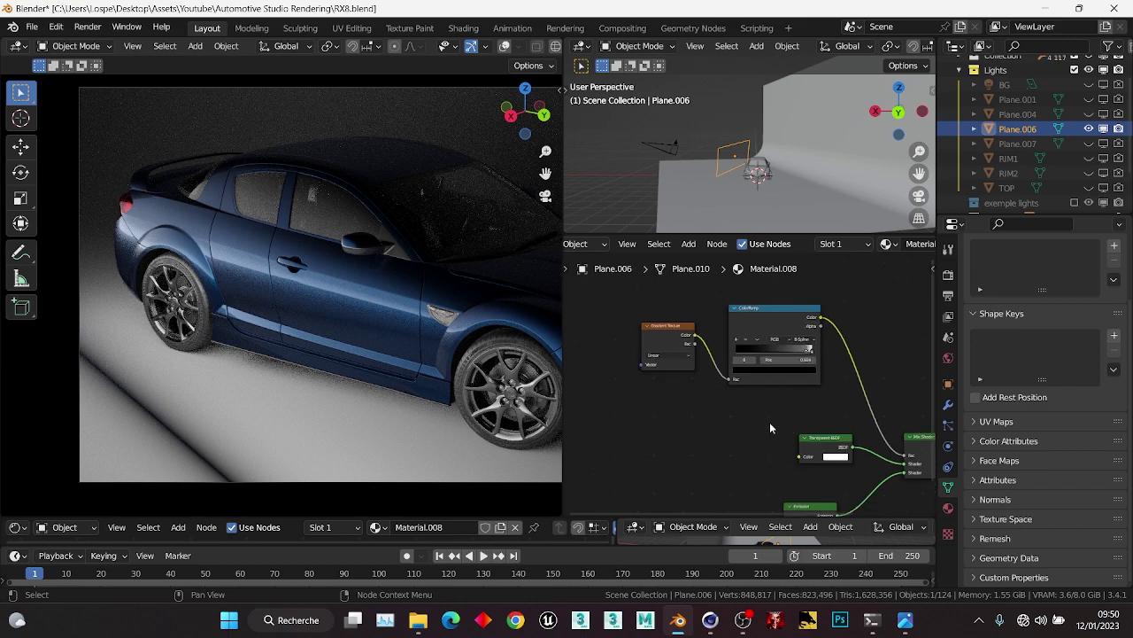
pyautogui.scroll(5, 765, 428)
pyautogui.moveTo(833, 487); pyautogui.dragTo(729, 445, button='middle')
# Hide Plane.006, show and select Plane.007, and inspect its light on the windshield, hood and front wheel.
pyautogui.click(1089, 128)
pyautogui.click(1089, 143)
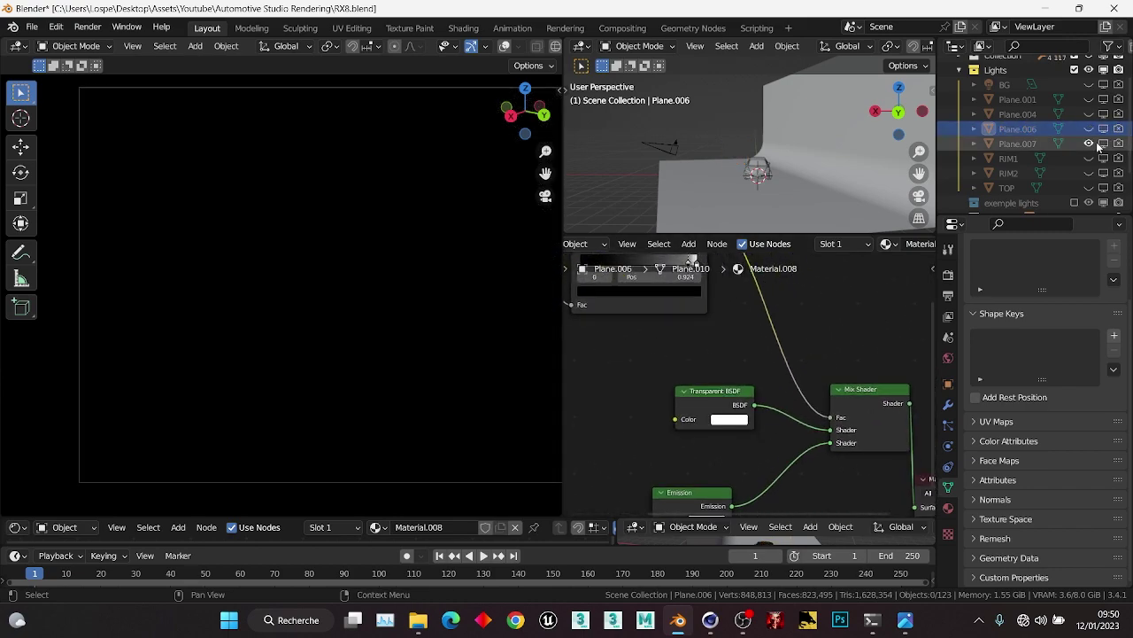
pyautogui.click(1018, 144)
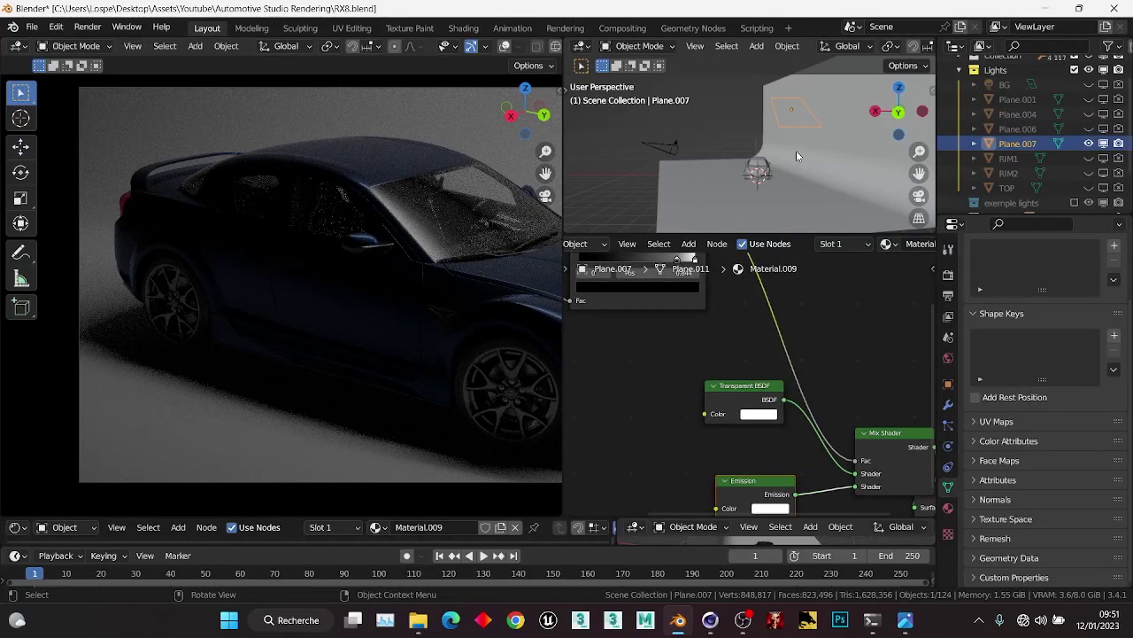
pyautogui.moveTo(796, 151); pyautogui.dragTo(769, 136, button='middle')
pyautogui.scroll(2, 431, 252)
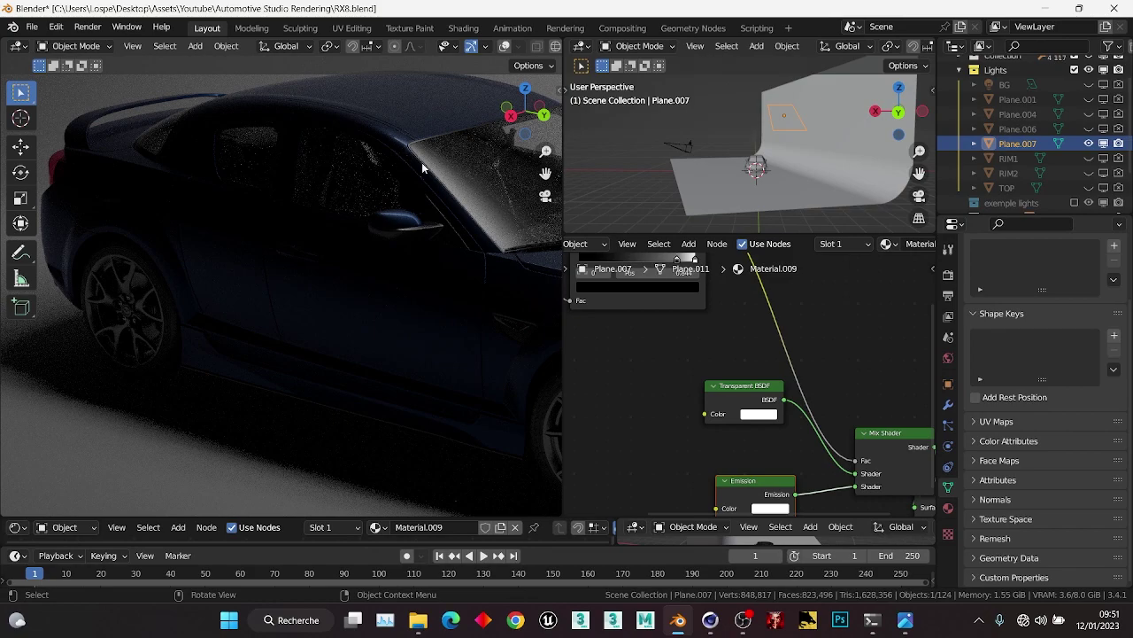
pyautogui.keyDown('shift'); pyautogui.moveTo(484, 227); pyautogui.dragTo(357, 241, button='middle'); pyautogui.keyUp('shift')
pyautogui.scroll(-3, 359, 237)
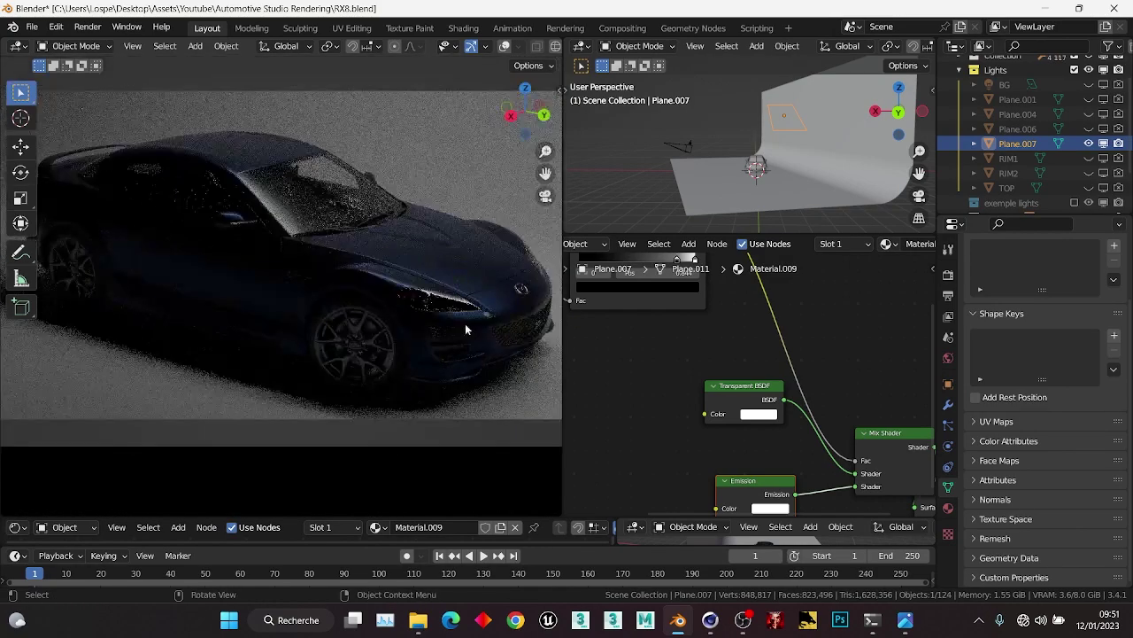
pyautogui.scroll(3, 465, 324)
pyautogui.keyDown('shift'); pyautogui.moveTo(451, 294); pyautogui.dragTo(325, 285, button='middle'); pyautogui.keyUp('shift')
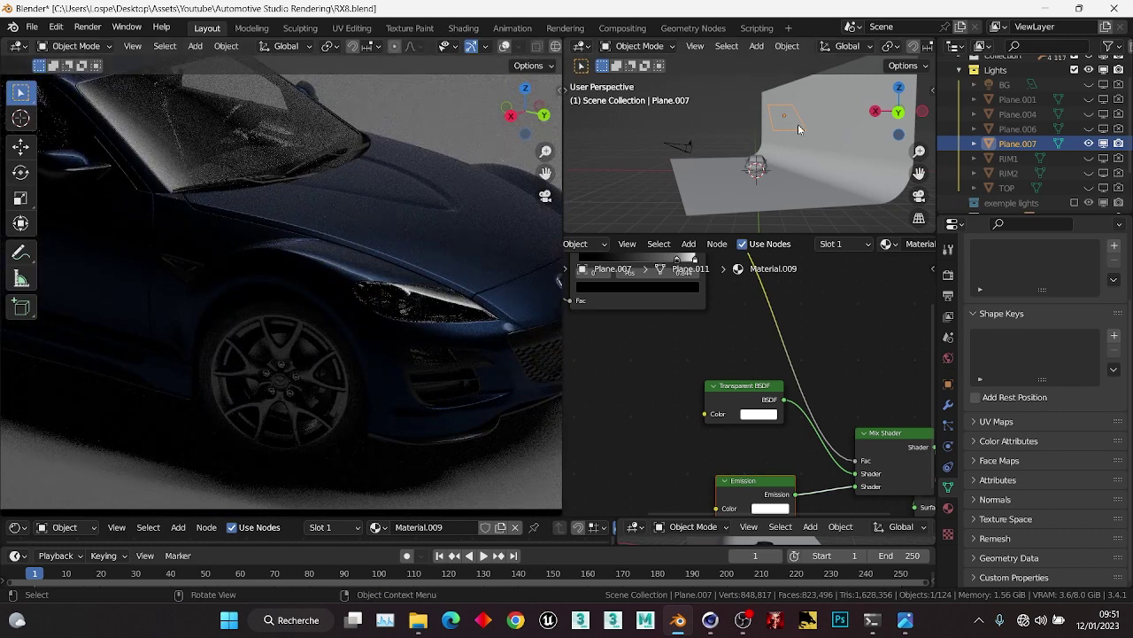
# Try moving Plane.007 slightly to see its effect on the car's front, and undo the move.
pyautogui.press('g')
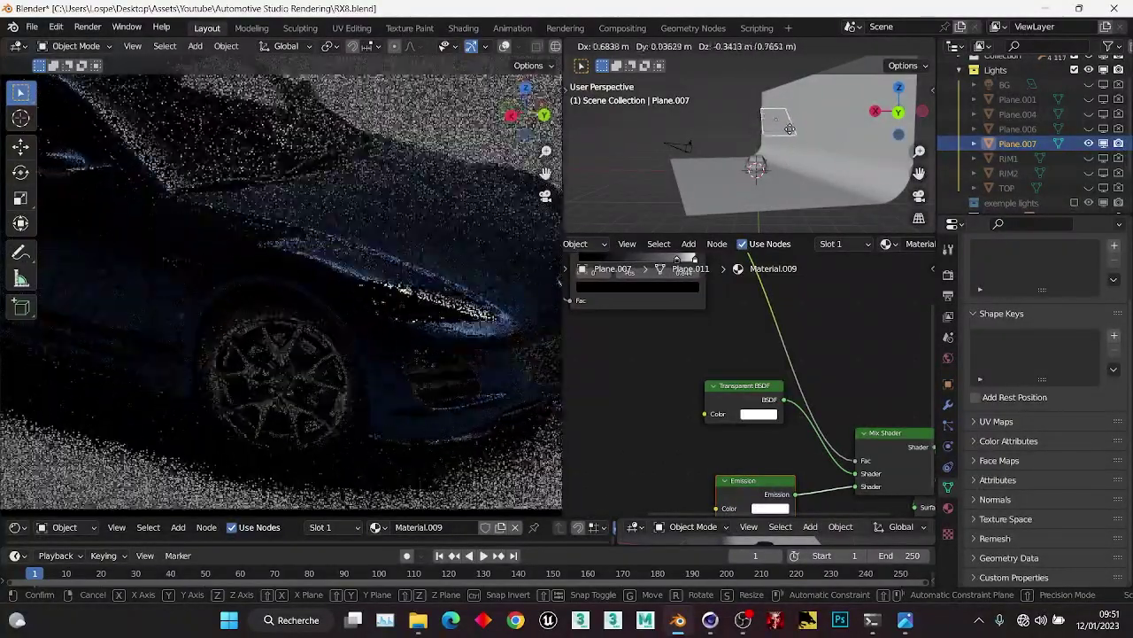
pyautogui.click(793, 128)
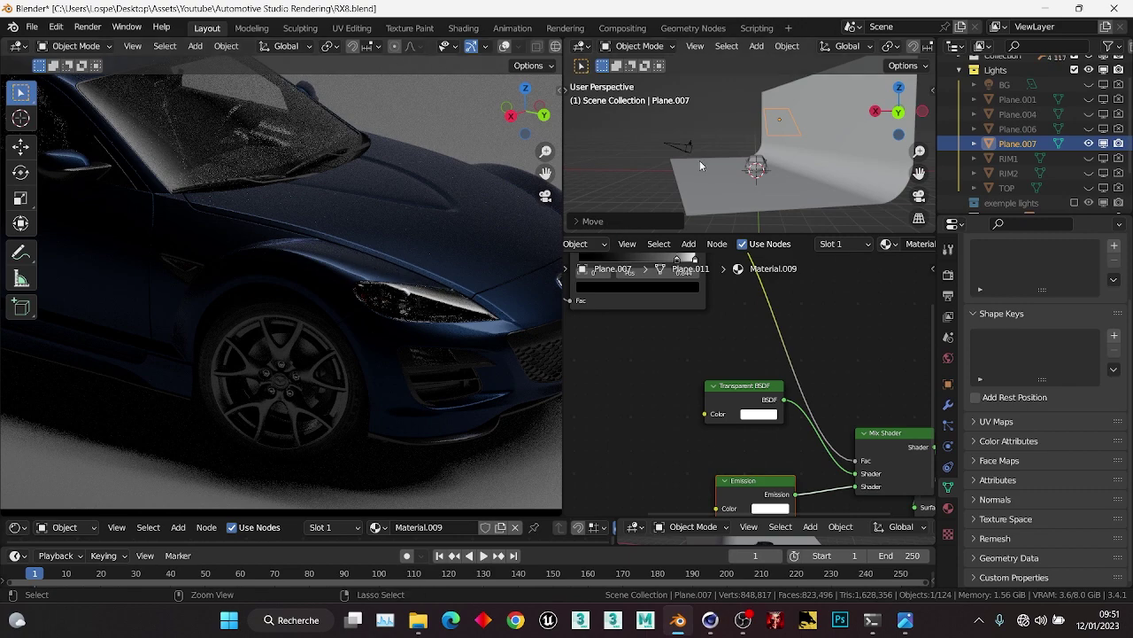
pyautogui.hotkey('ctrl', 'z')
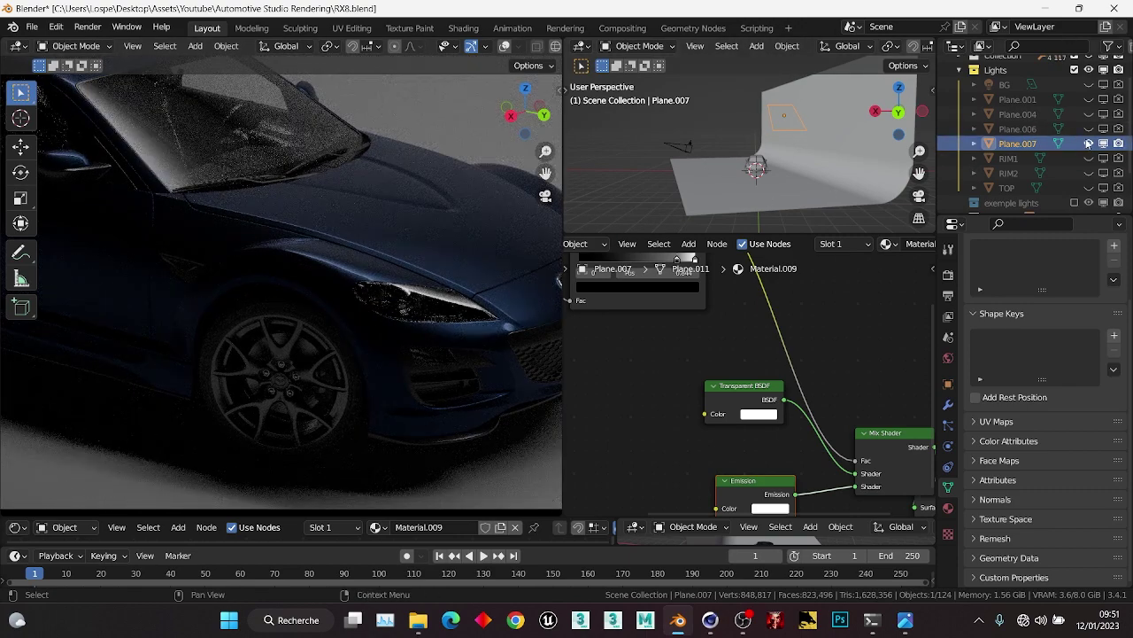
# Hide Plane.007, show and select RIM1, and move it about 0.4 m to adjust its light on the front bumper.
pyautogui.click(1089, 143)
pyautogui.click(1014, 160)
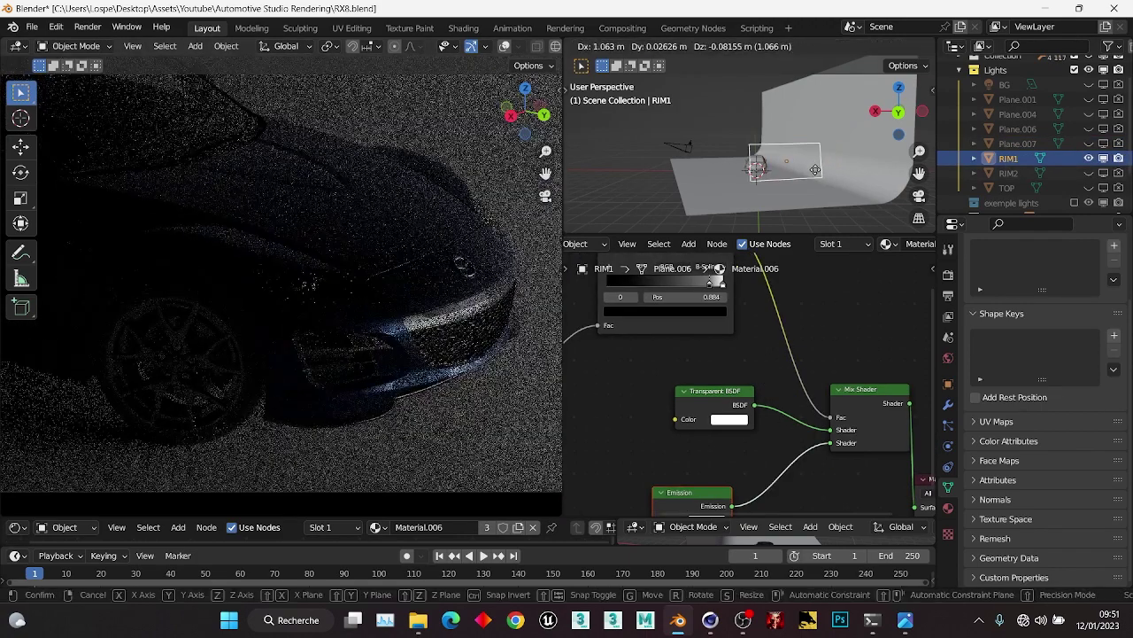
pyautogui.press('g')
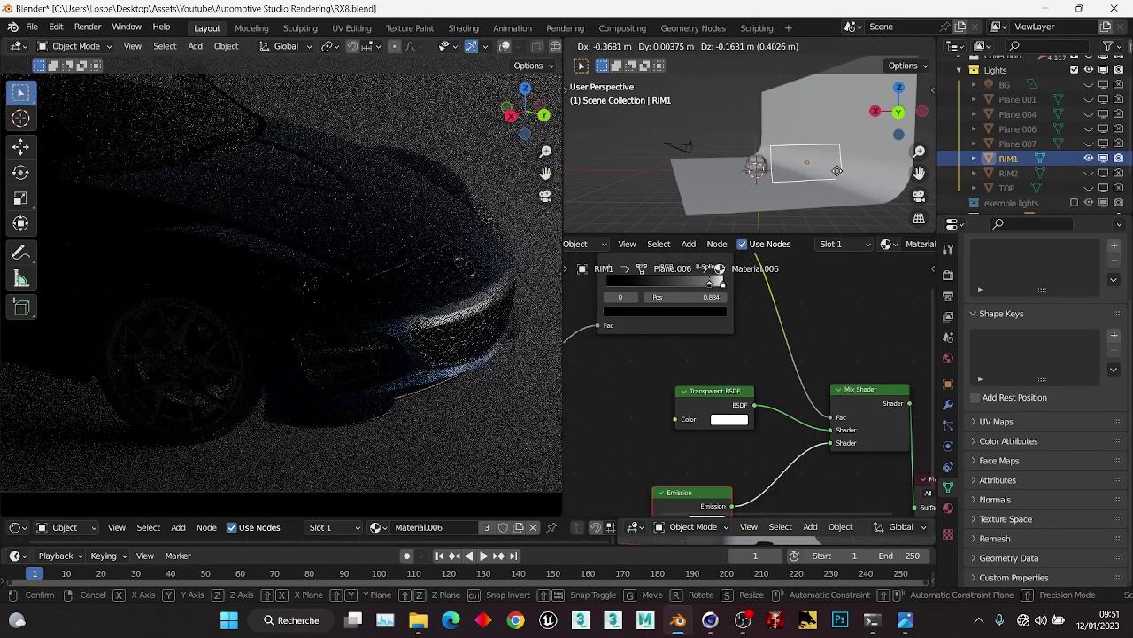
pyautogui.click(836, 171)
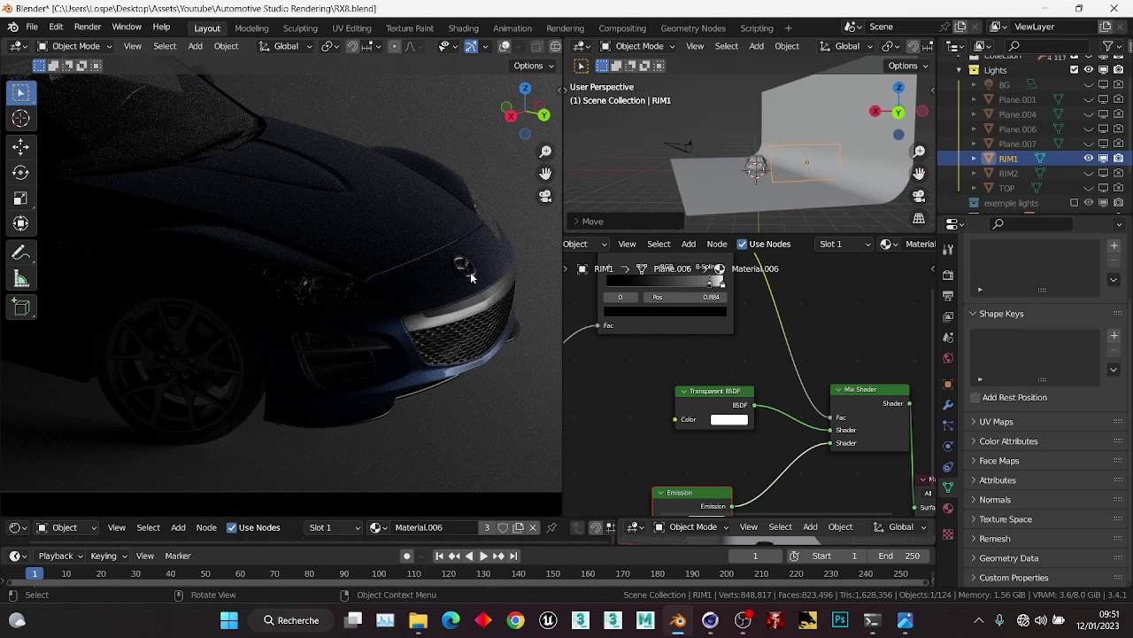
# Isolate RIM2's light, and show RIM1 with it to compare both rim lights on the car's front.
pyautogui.click(1105, 159)
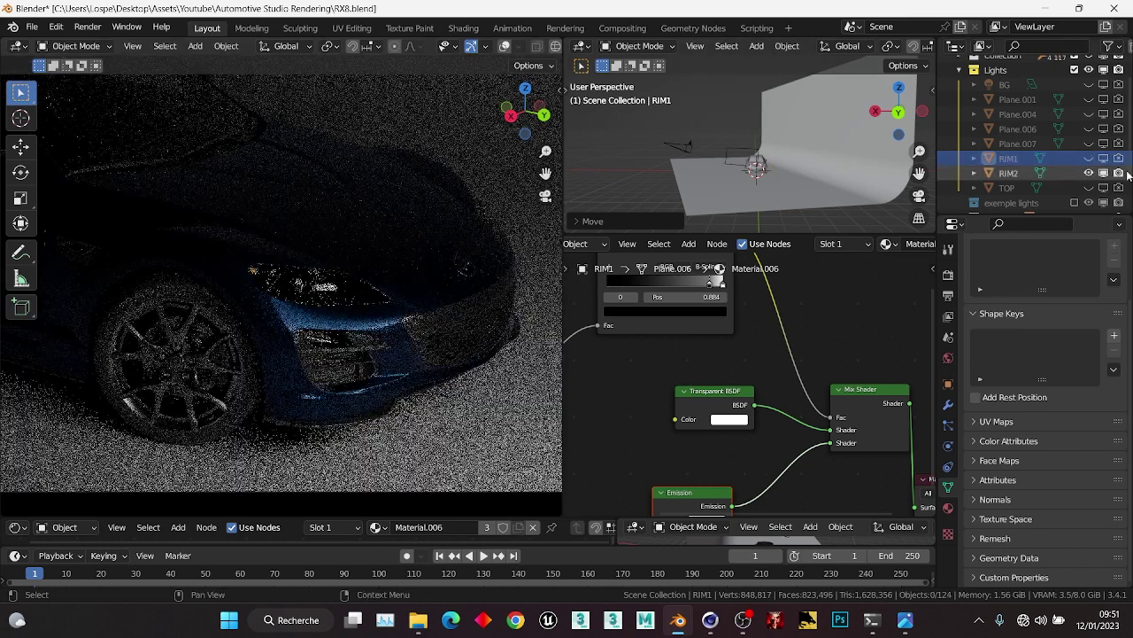
pyautogui.click(1009, 173)
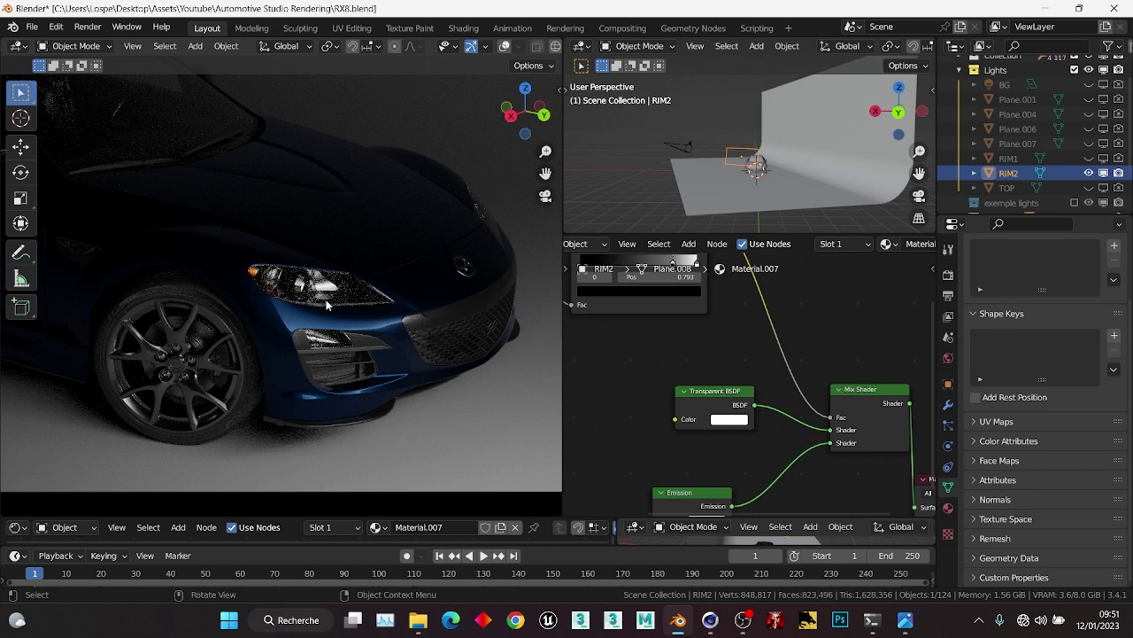
pyautogui.click(1090, 158)
pyautogui.click(1008, 158)
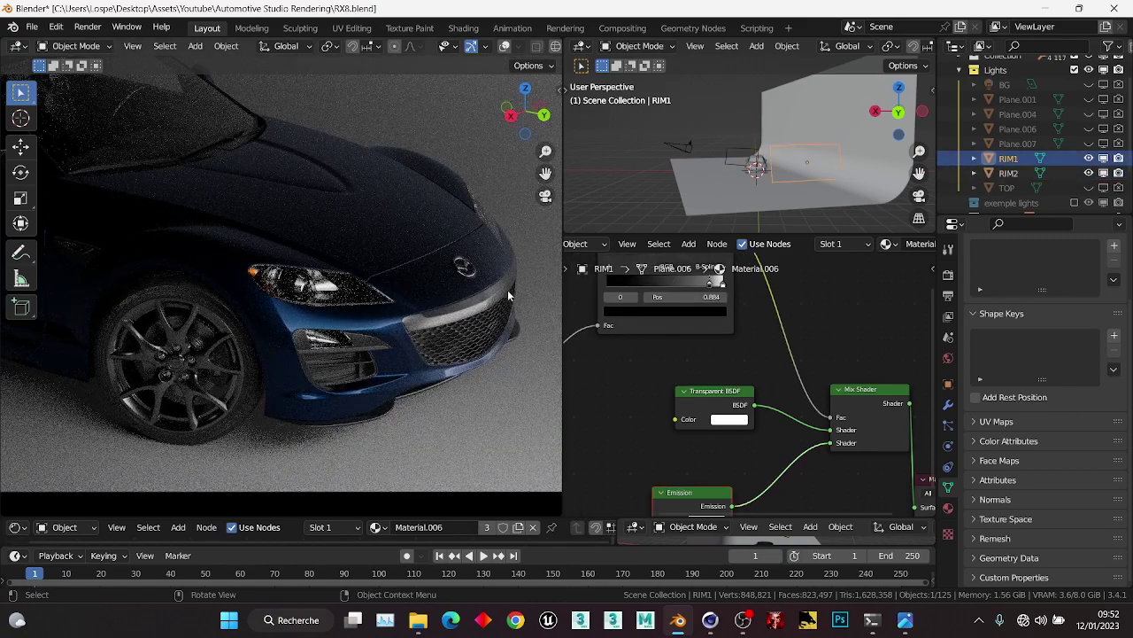
pyautogui.click(1103, 173)
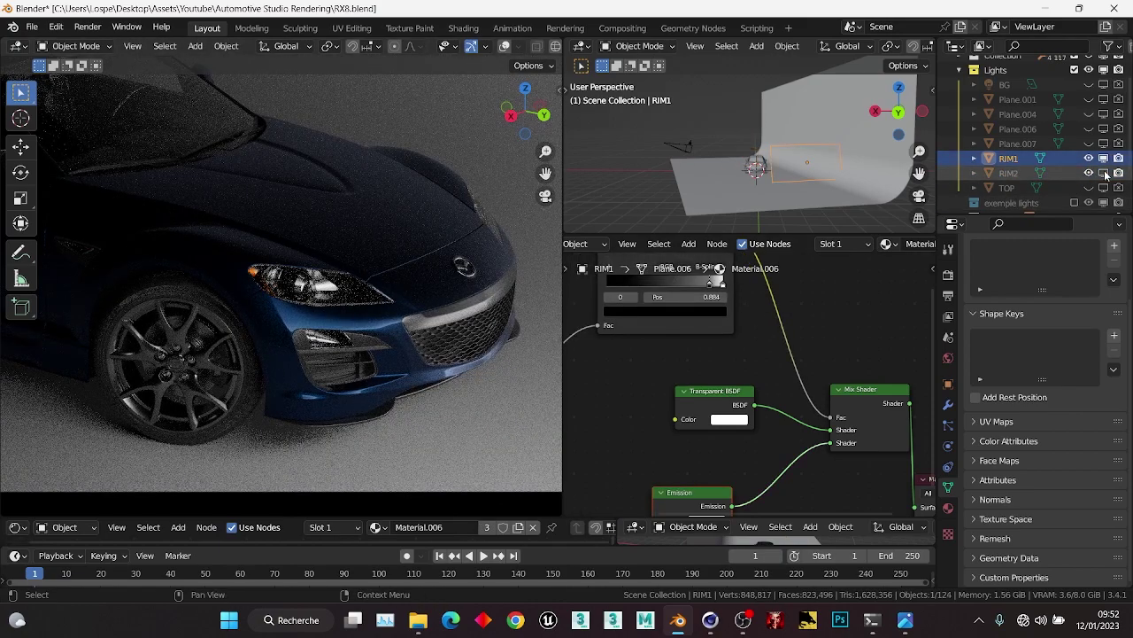
pyautogui.click(1102, 173)
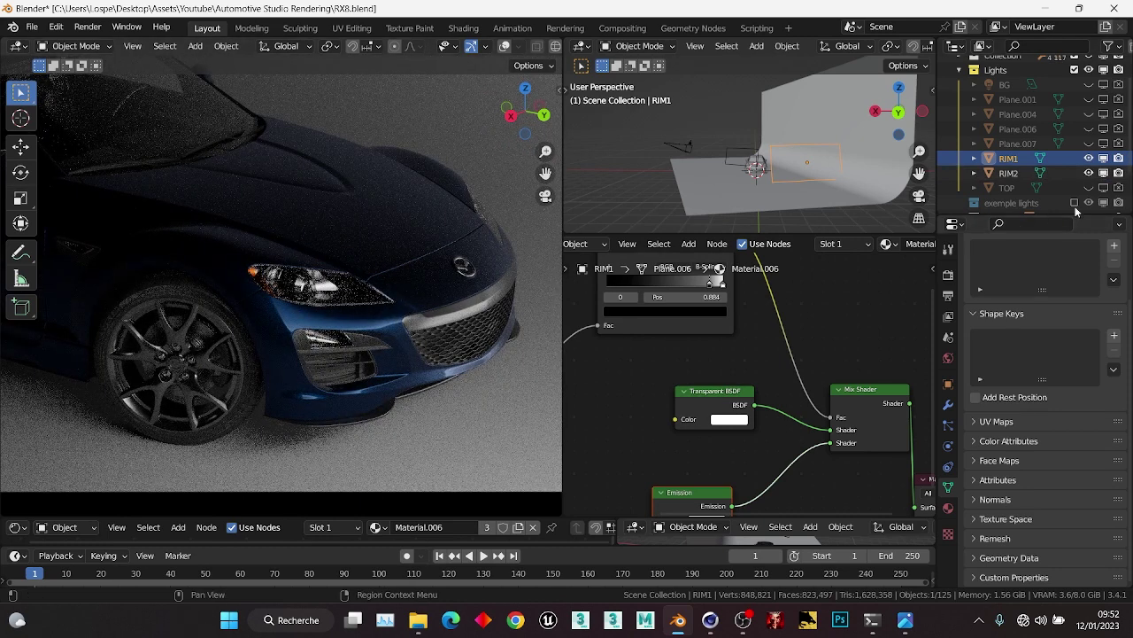
# Hide RIM1 and RIM2, and show and select TOP to inspect its light on the whole car.
pyautogui.click(1096, 158)
pyautogui.click(1098, 173)
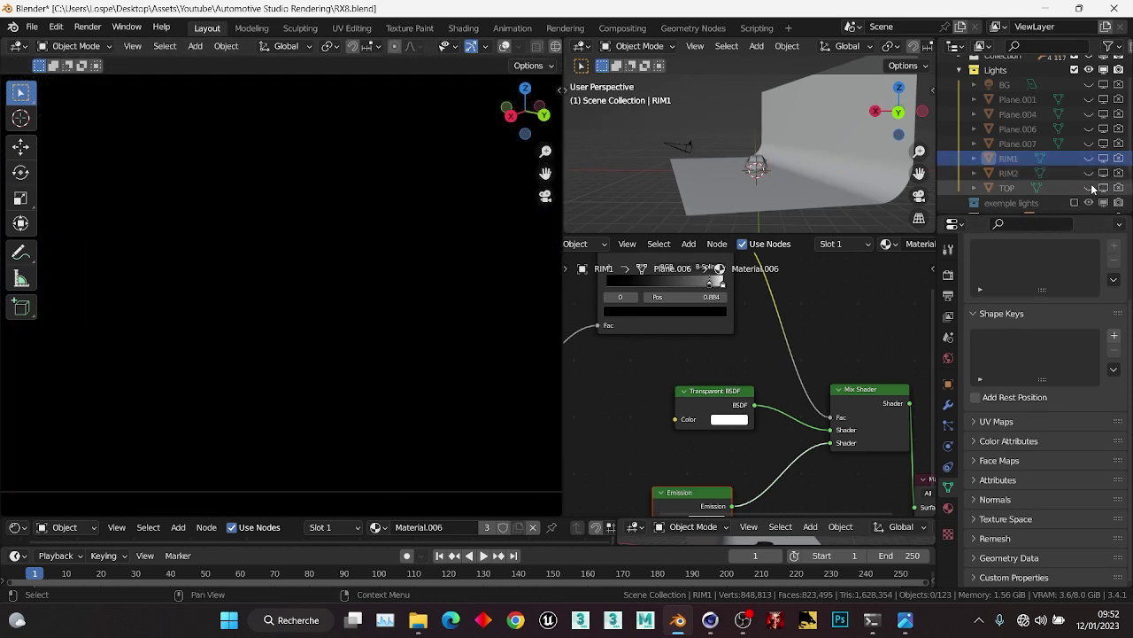
pyautogui.click(1090, 187)
pyautogui.click(1011, 189)
pyautogui.scroll(-3, 266, 238)
pyautogui.keyDown('shift'); pyautogui.moveTo(266, 234); pyautogui.dragTo(416, 266, button='middle'); pyautogui.keyUp('shift')
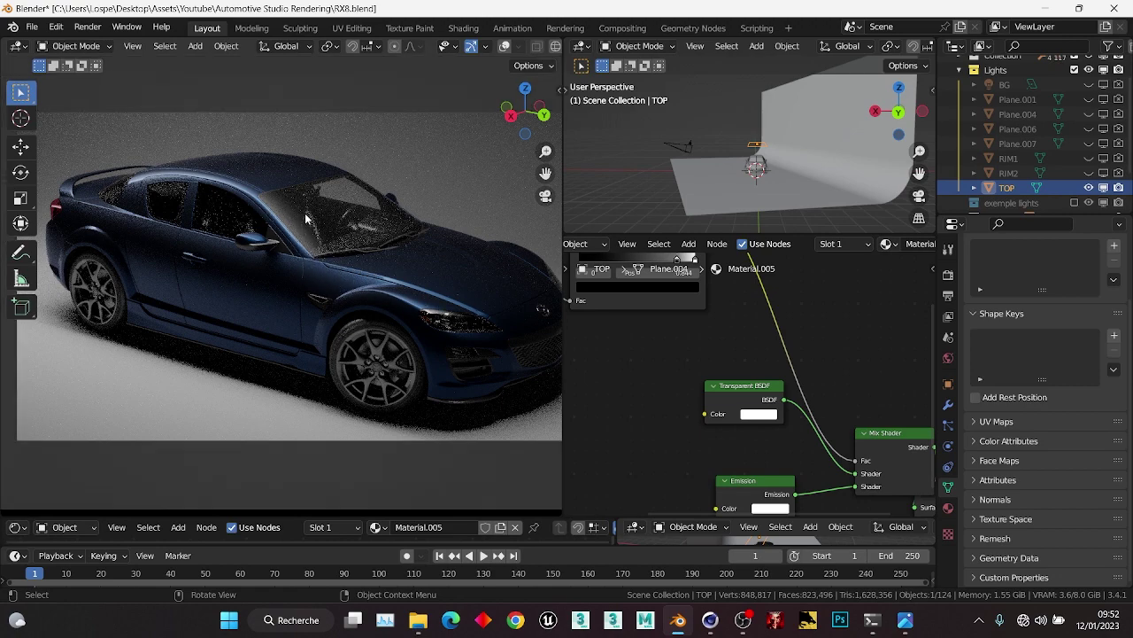
pyautogui.scroll(3, 319, 247)
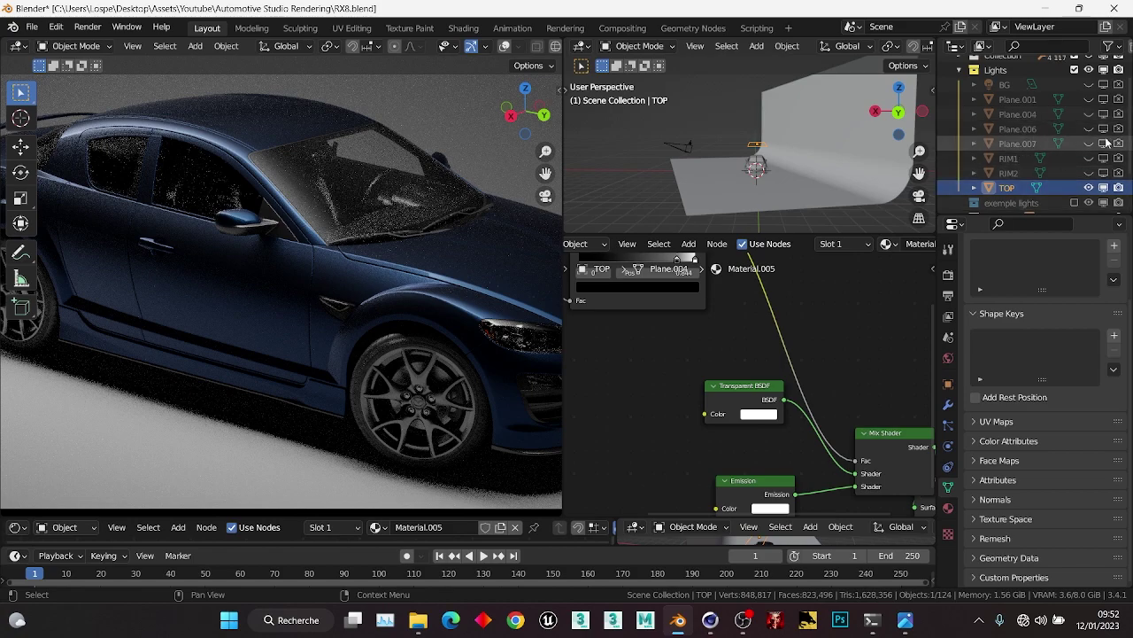
# Show Plane.001, Plane.004, Plane.006, Plane.007, RIM1 and RIM2 together with TOP and view the car with the combined lighting.
pyautogui.click(1089, 99)
pyautogui.click(1089, 114)
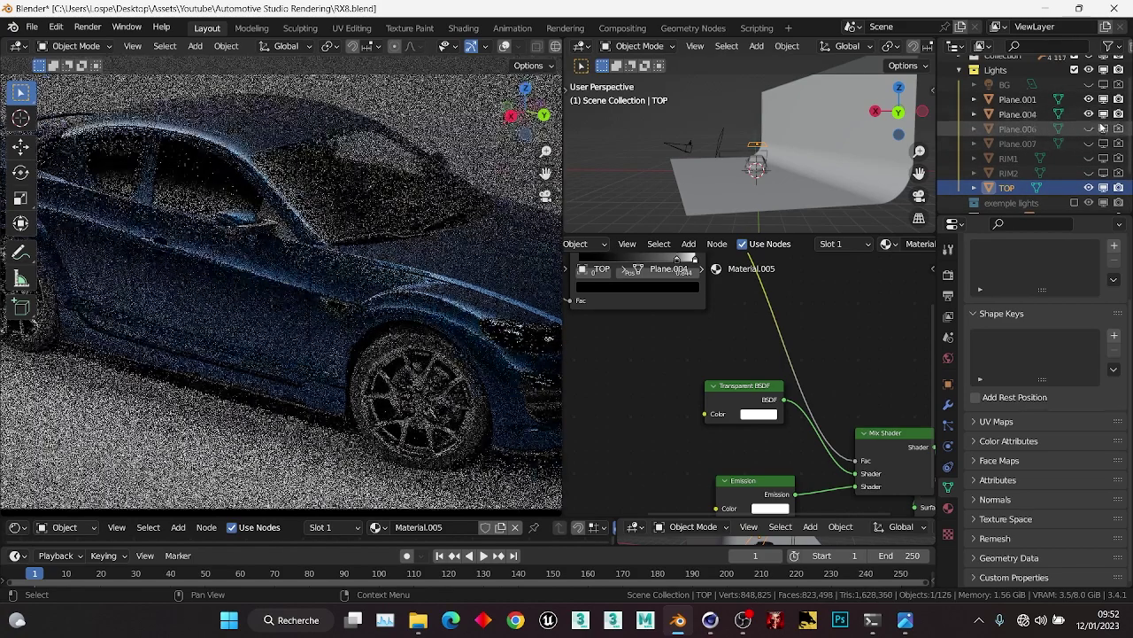
pyautogui.click(1090, 129)
pyautogui.click(1089, 143)
pyautogui.click(1089, 157)
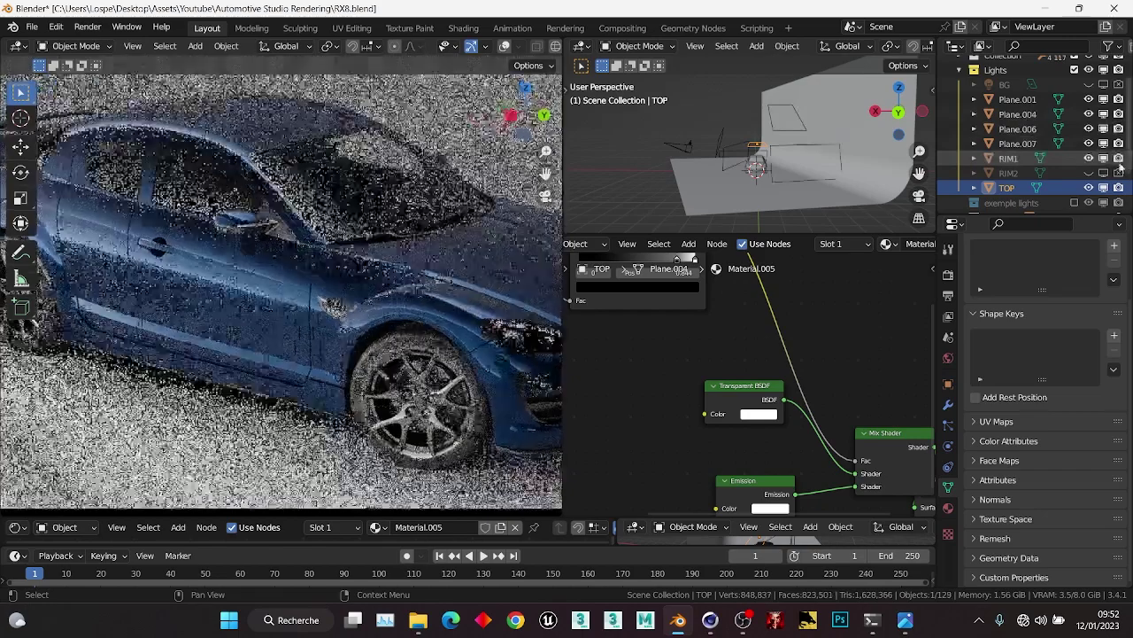
pyautogui.click(1089, 172)
pyautogui.press('KP_0')
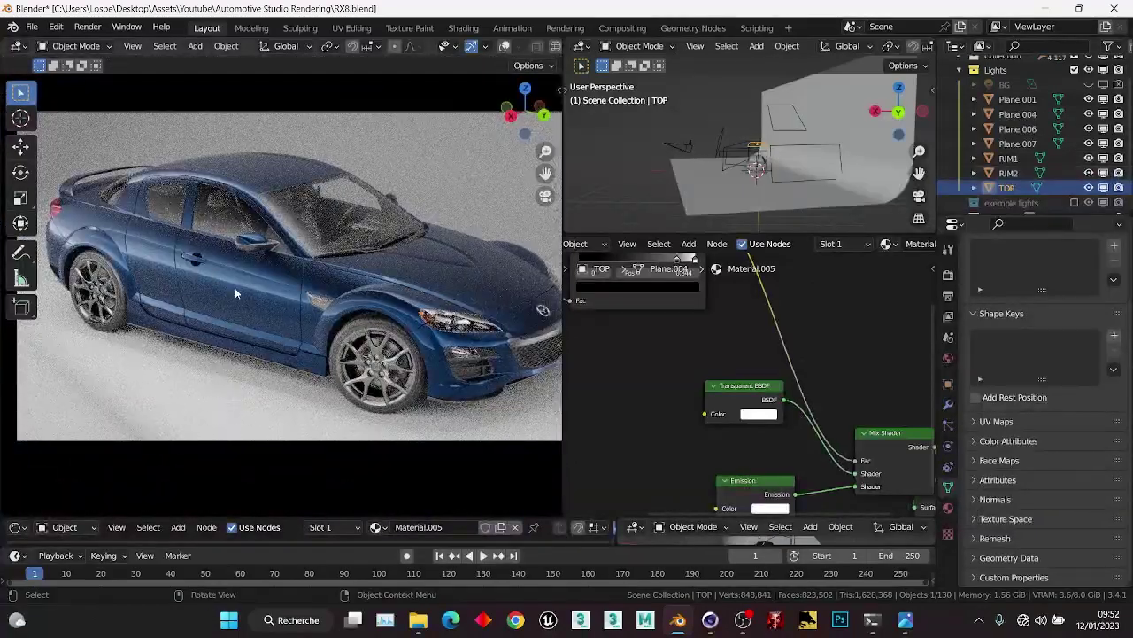
# Check the Base Color of the Studio backdrop's floor material and turn on the BG light.
pyautogui.click(810, 190)
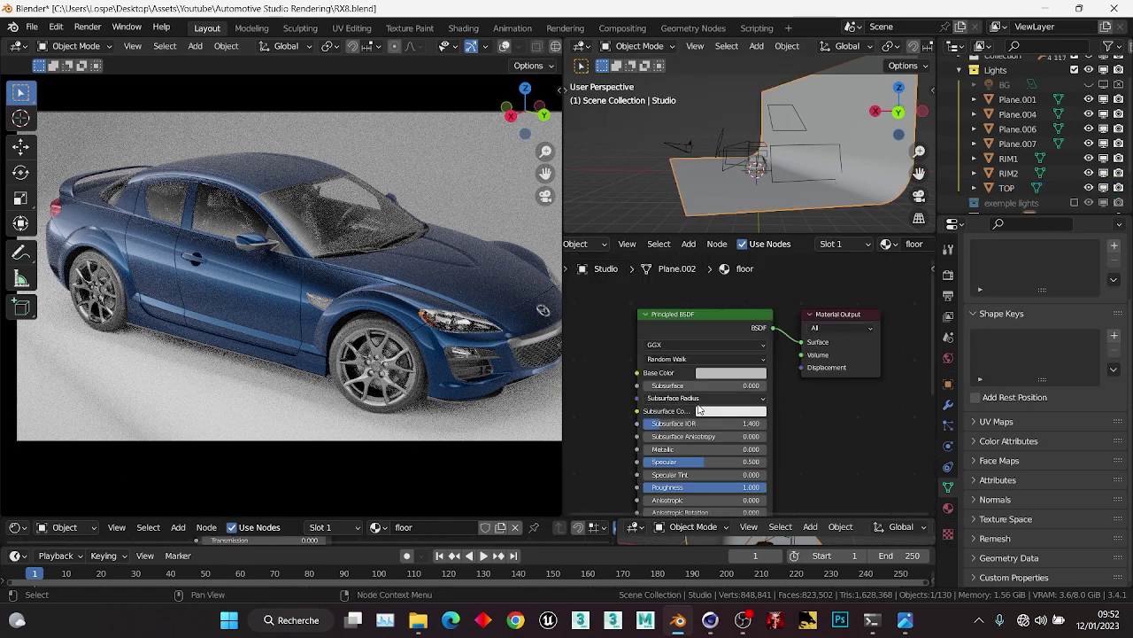
pyautogui.scroll(2, 697, 365)
pyautogui.scroll(2, 696, 365)
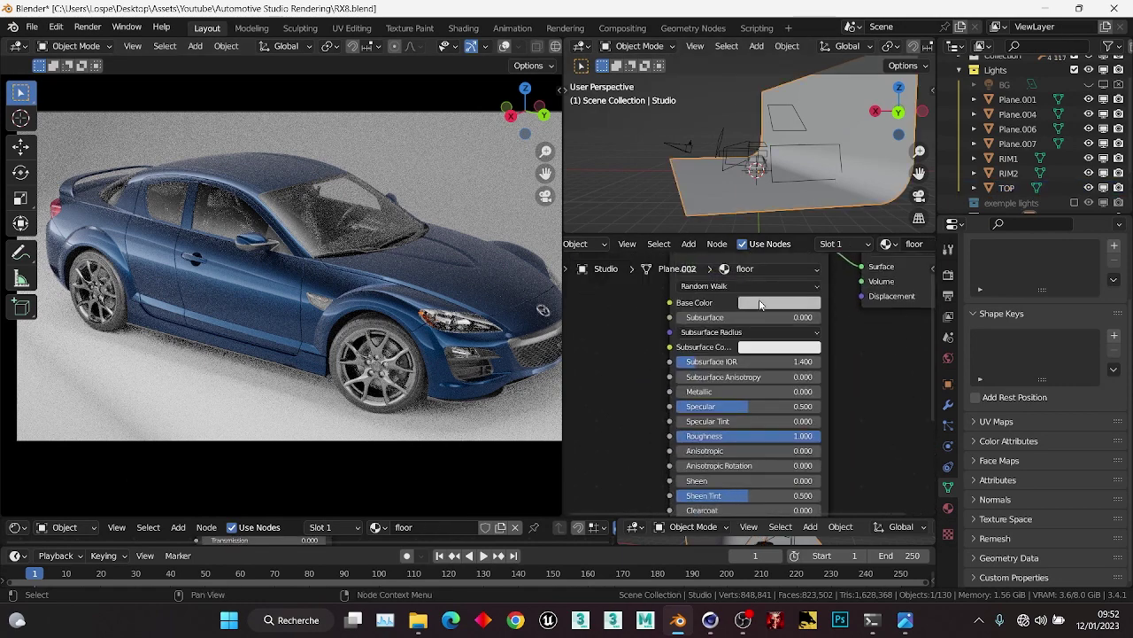
pyautogui.click(759, 303)
pyautogui.click(1091, 84)
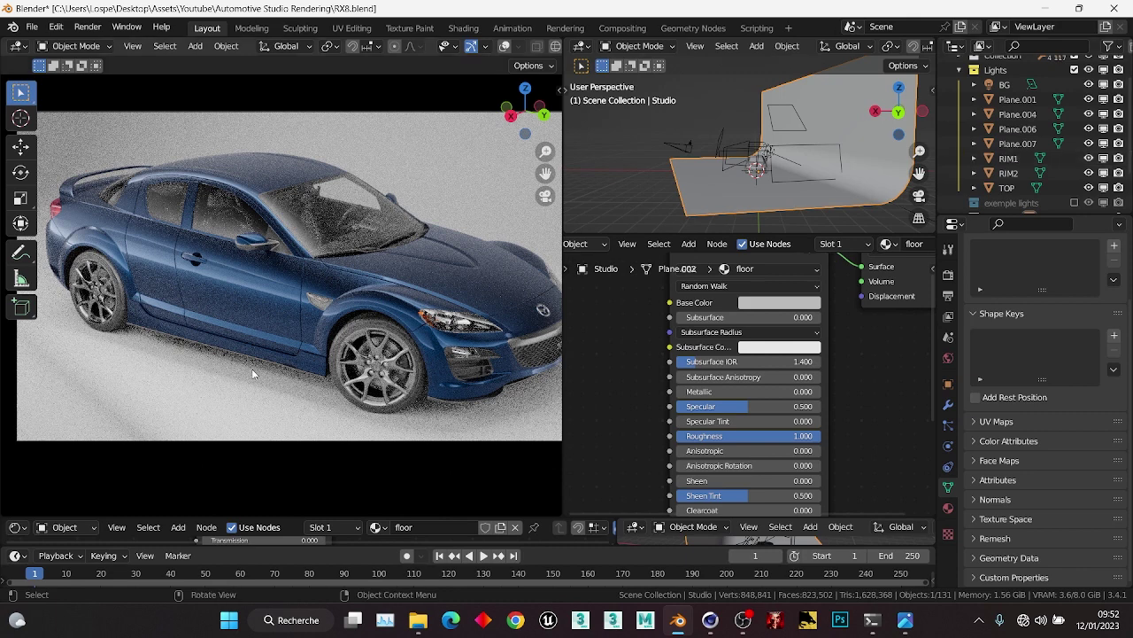
pyautogui.moveTo(783, 136); pyautogui.dragTo(779, 159, button='middle')
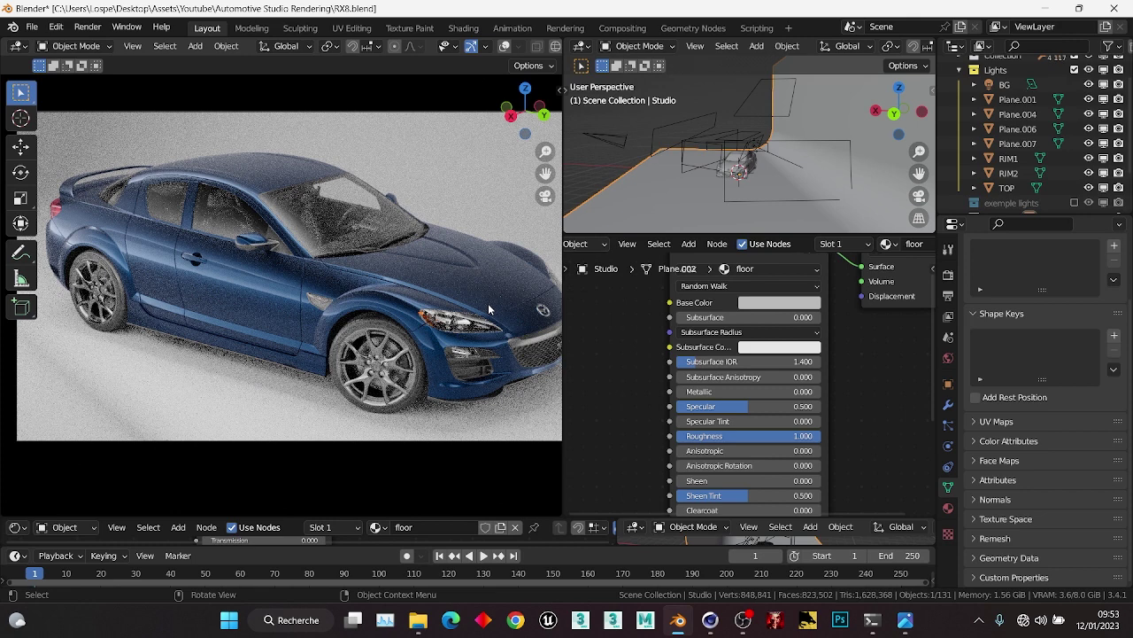
# Examine the Ray Visibility settings of Plane.001 and Plane.004.
pyautogui.click(1027, 100)
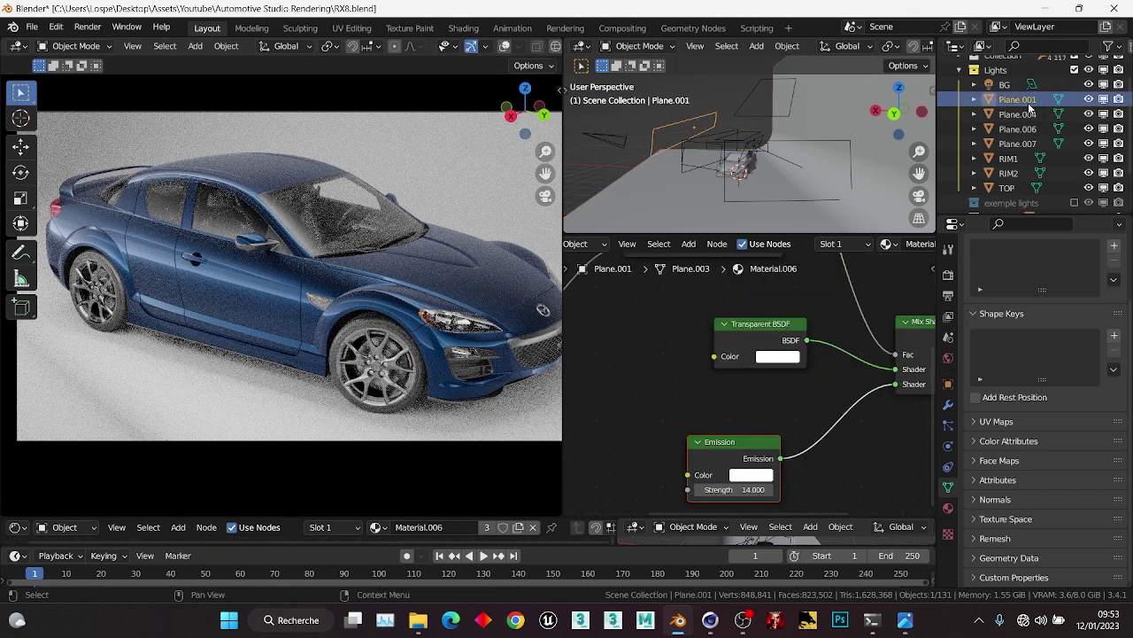
pyautogui.click(948, 384)
pyautogui.scroll(-8, 1007, 498)
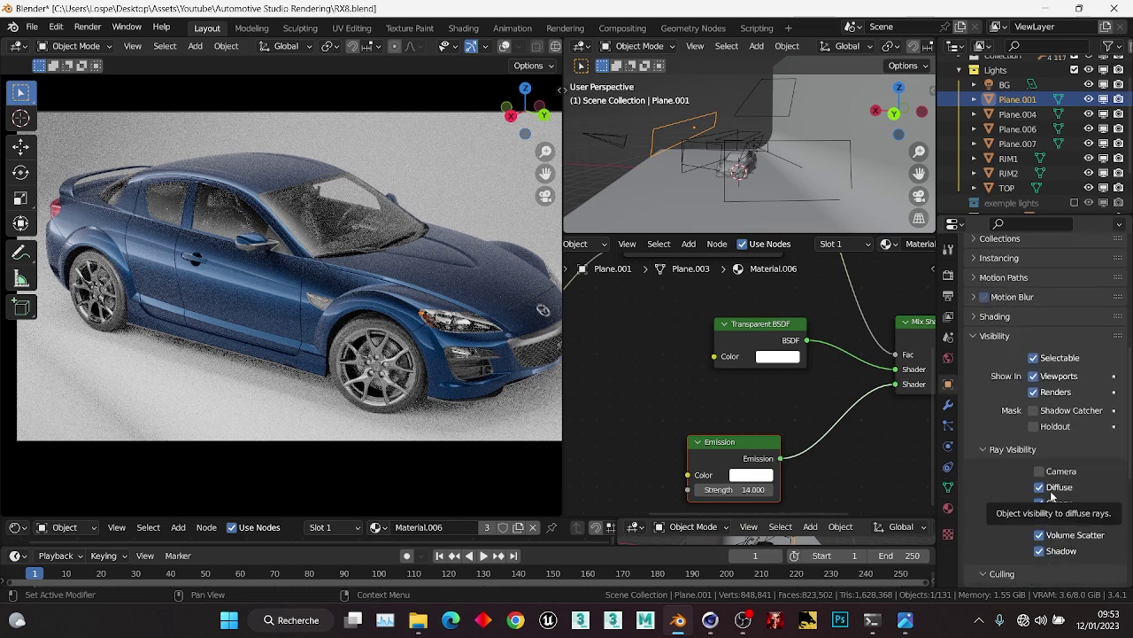
pyautogui.click(1031, 114)
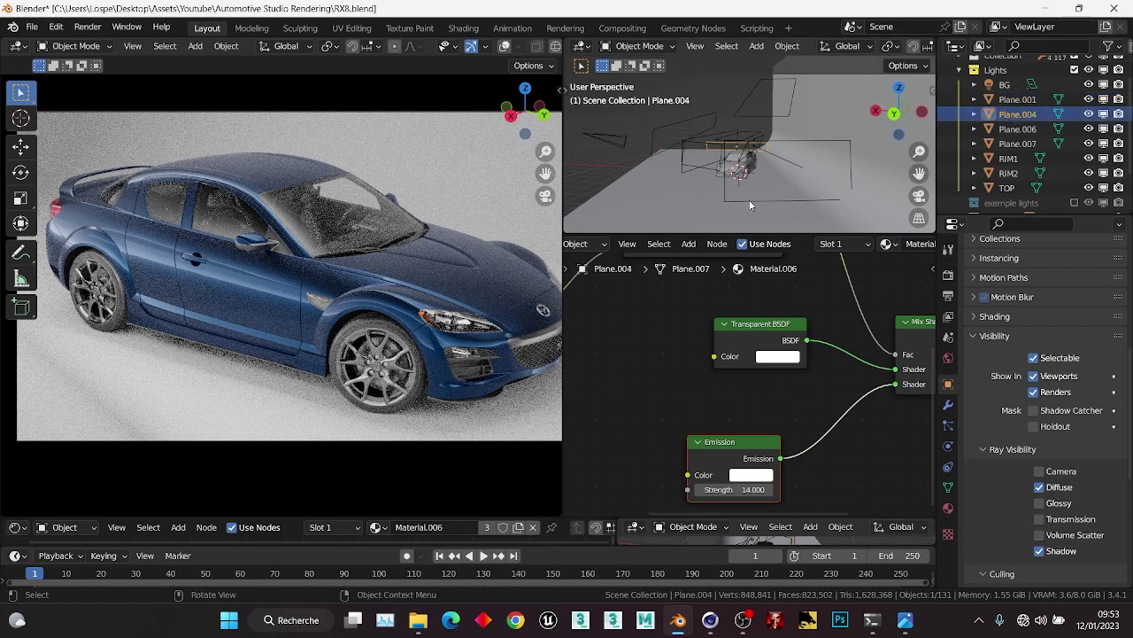
# Hide Plane.001, Plane.006, Plane.007, RIM1, RIM2 and TOP so only Plane.004 and the BG light illuminate the car.
pyautogui.click(1089, 99)
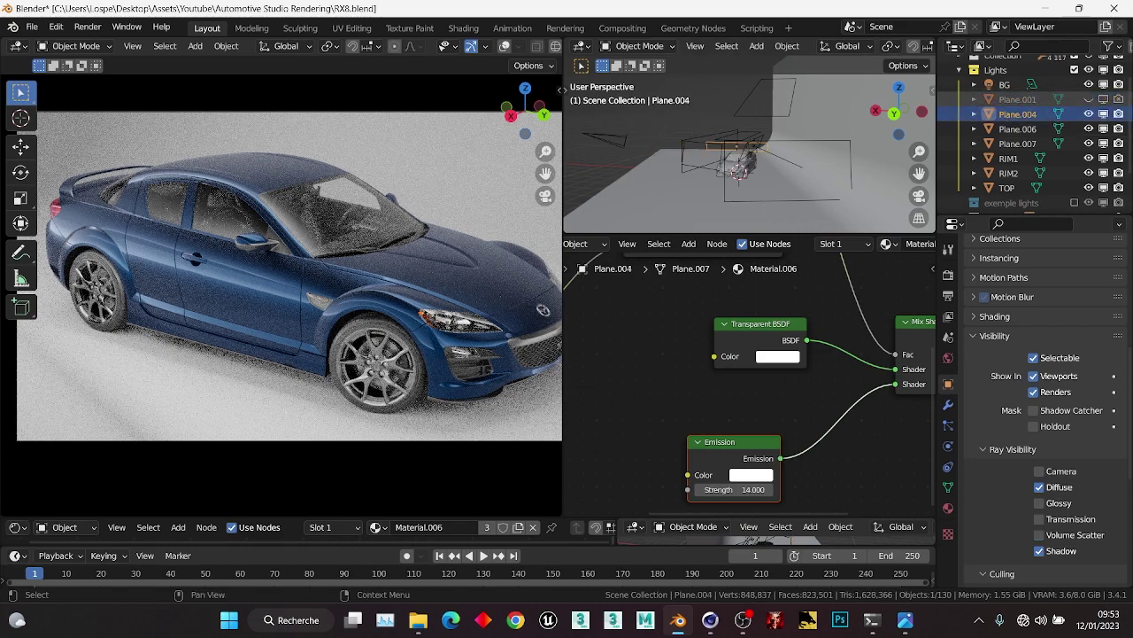
pyautogui.click(1089, 128)
pyautogui.click(1089, 143)
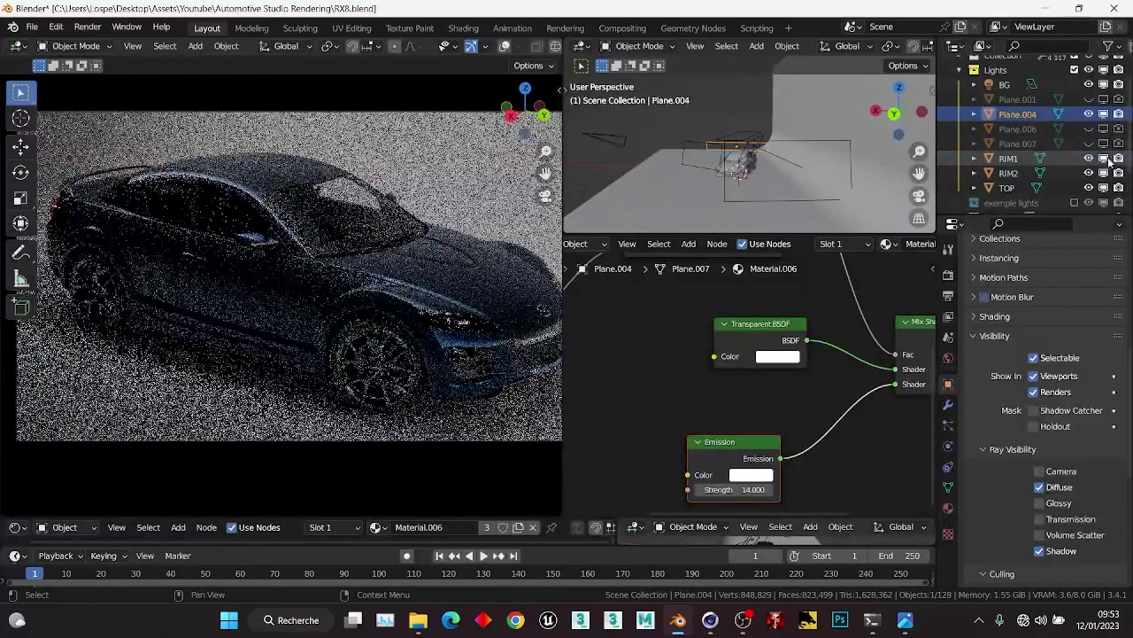
pyautogui.click(1089, 158)
pyautogui.click(1089, 172)
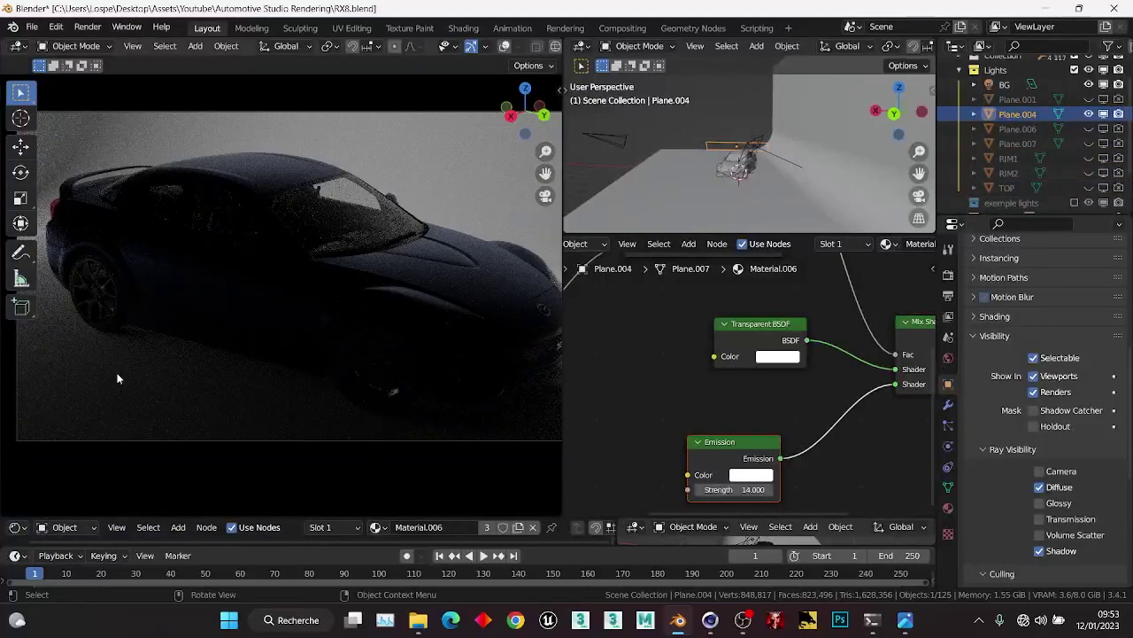
# Compare Plane.004's lighting on the car's side with its Glossy ray visibility turned on and off.
pyautogui.scroll(2, 207, 260)
pyautogui.scroll(2, 207, 259)
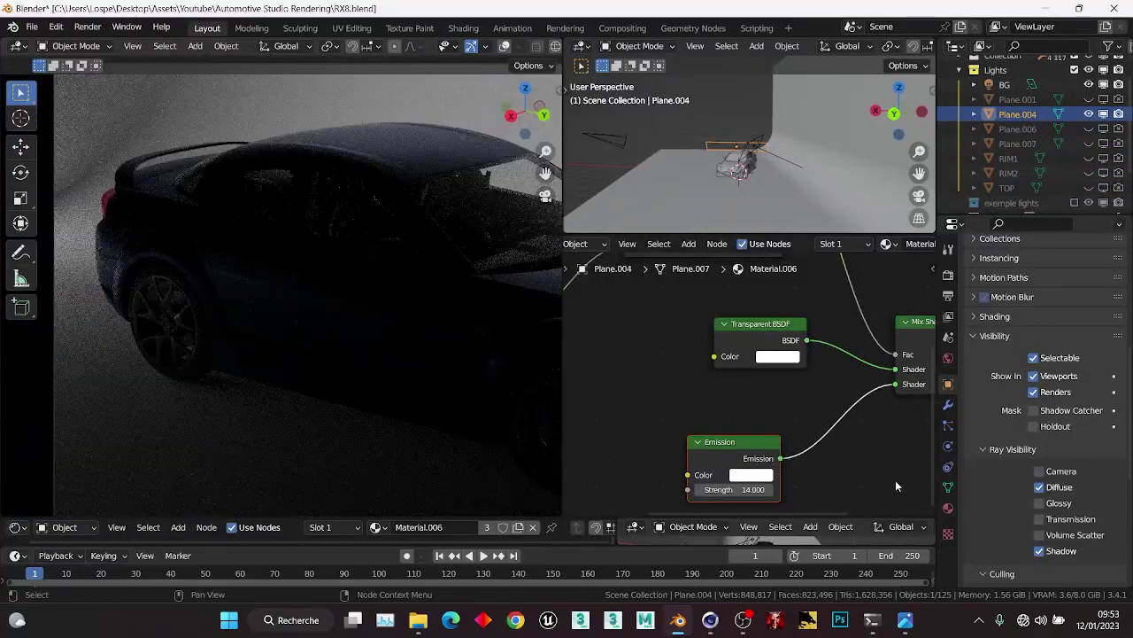
pyautogui.click(1041, 503)
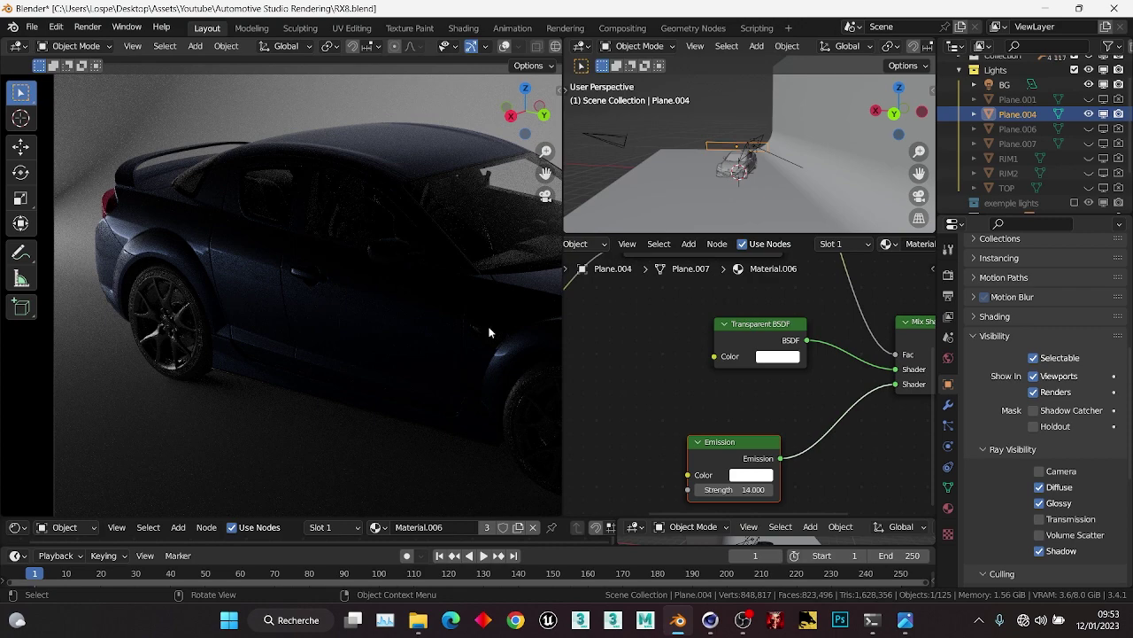
pyautogui.click(1040, 503)
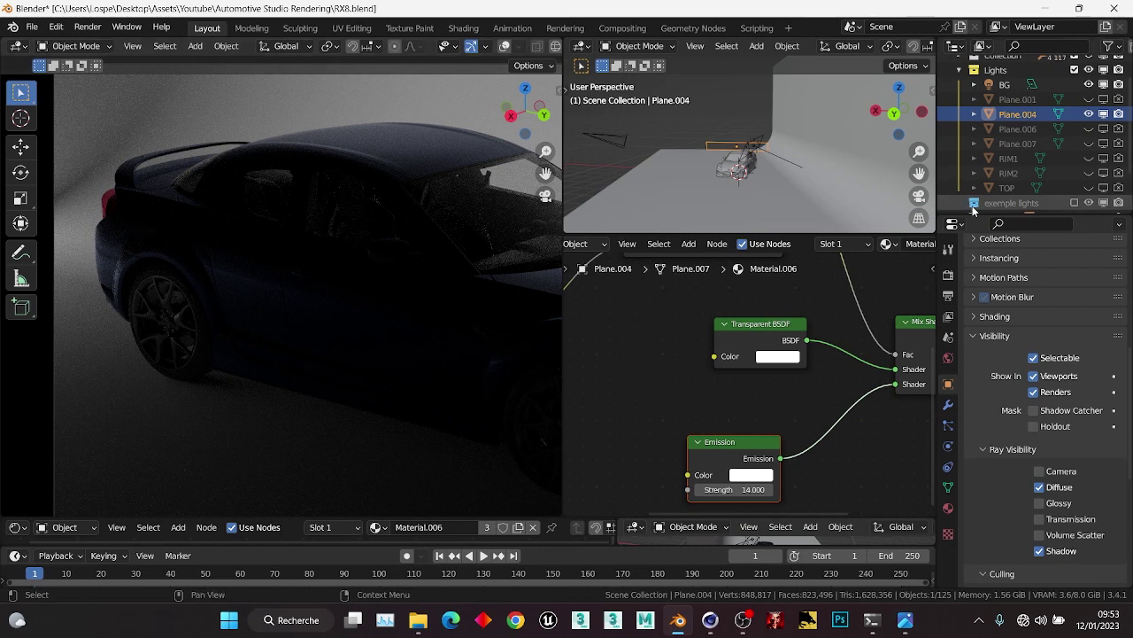
# Check the Ray Visibility settings of Plane.007, RIM1, RIM2 and TOP.
pyautogui.click(1015, 142)
pyautogui.click(1011, 158)
pyautogui.click(1009, 173)
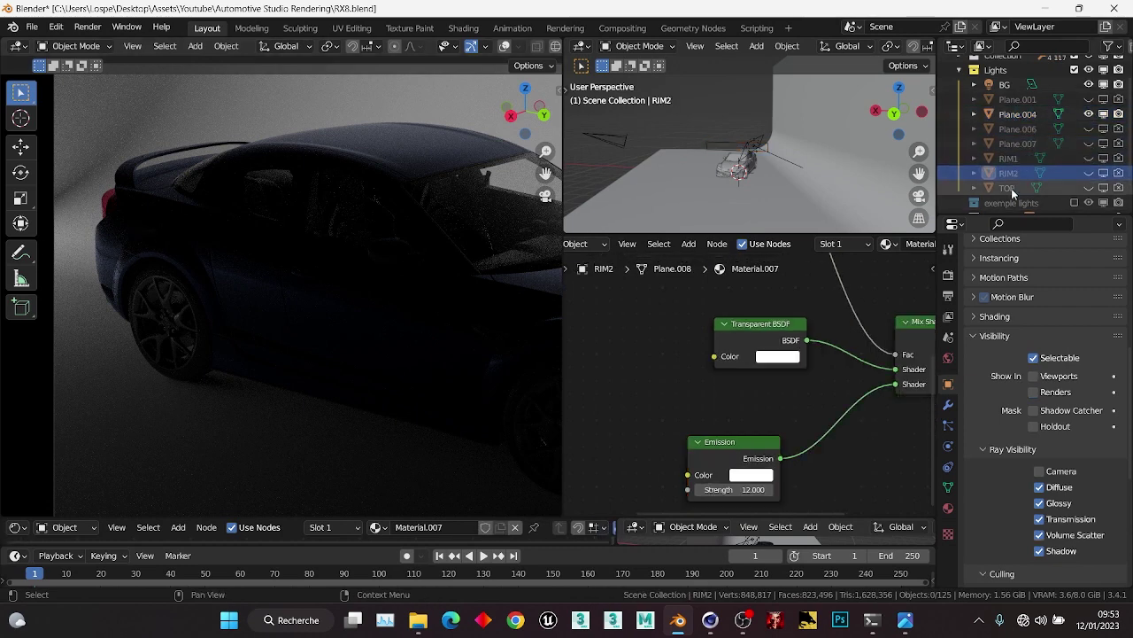
pyautogui.click(1008, 187)
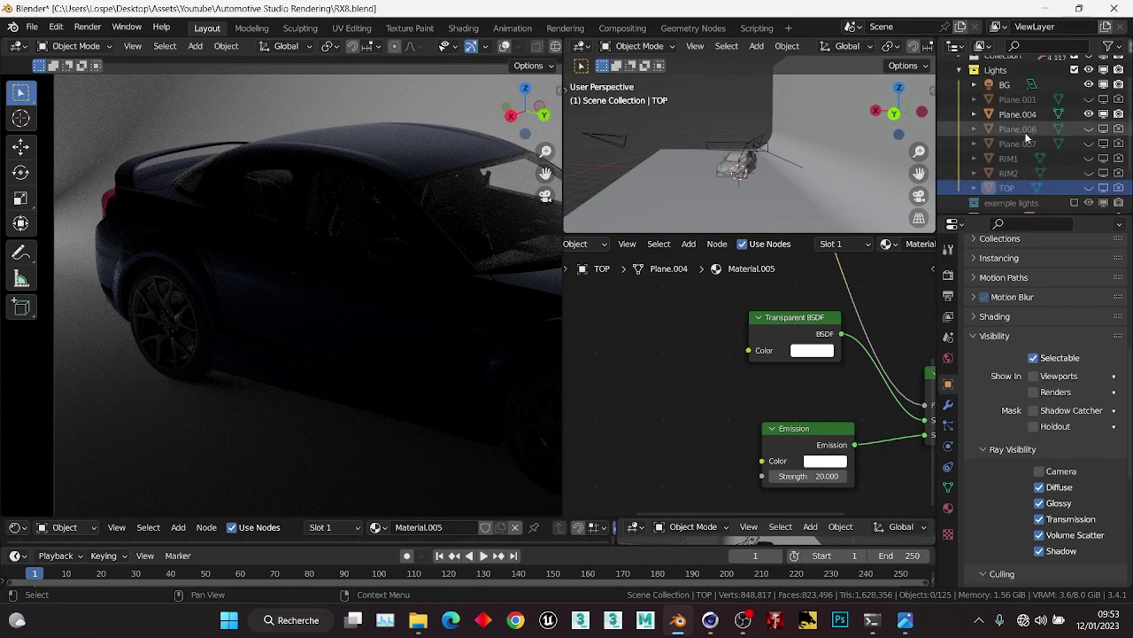
# Show Plane.001, Plane.006, Plane.007, RIM1, RIM2 and TOP in the scene again.
pyautogui.click(1089, 99)
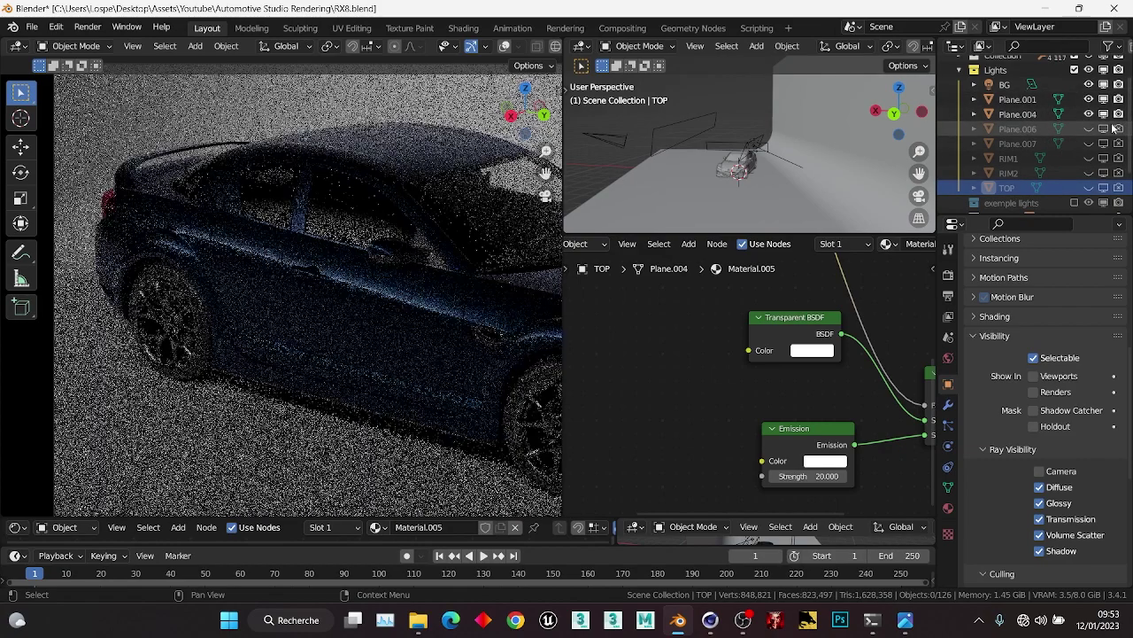
pyautogui.moveTo(1089, 129); pyautogui.dragTo(1118, 128)
pyautogui.moveTo(1089, 143); pyautogui.dragTo(1118, 159)
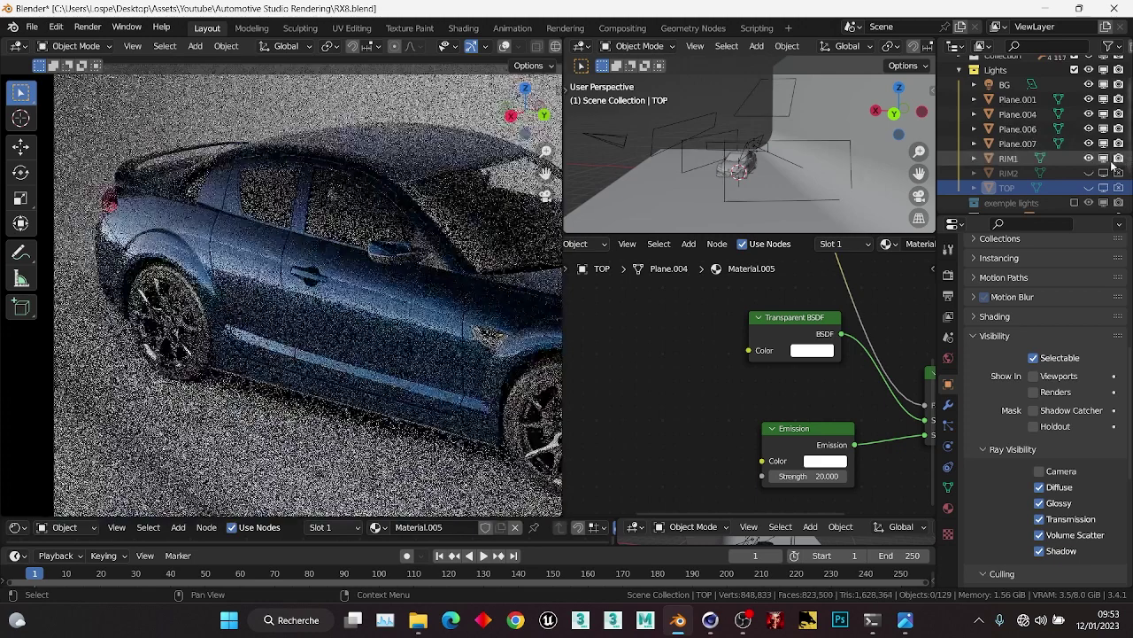
pyautogui.click(1112, 174)
pyautogui.click(1112, 188)
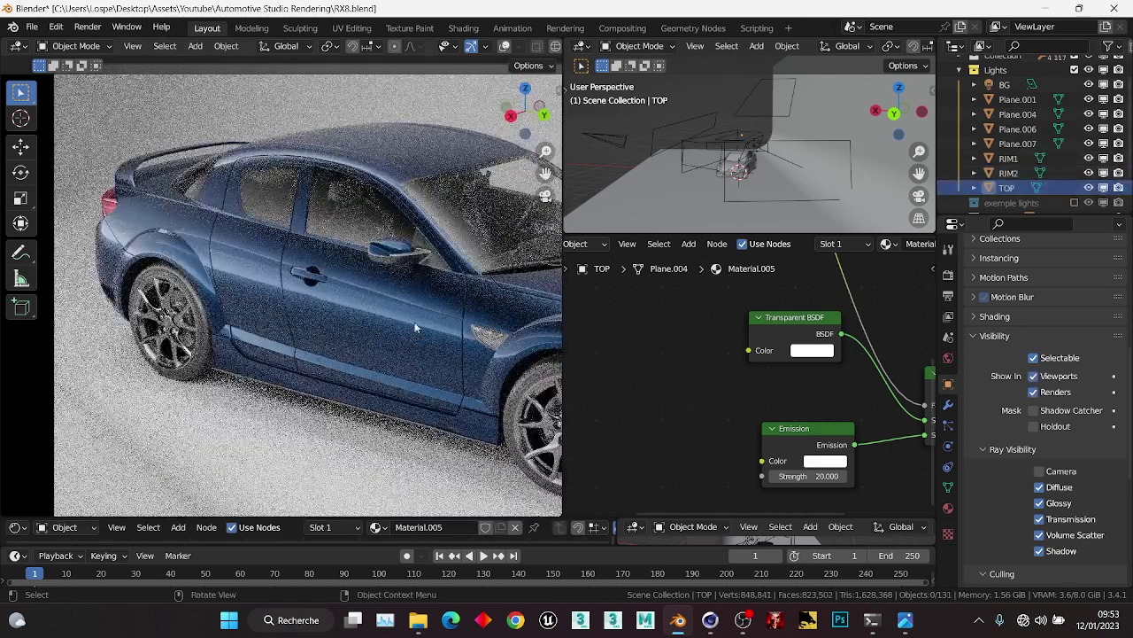
# Try to move the TOP light plane along the global X axis to test its reflections on the car.
pyautogui.click(1007, 188)
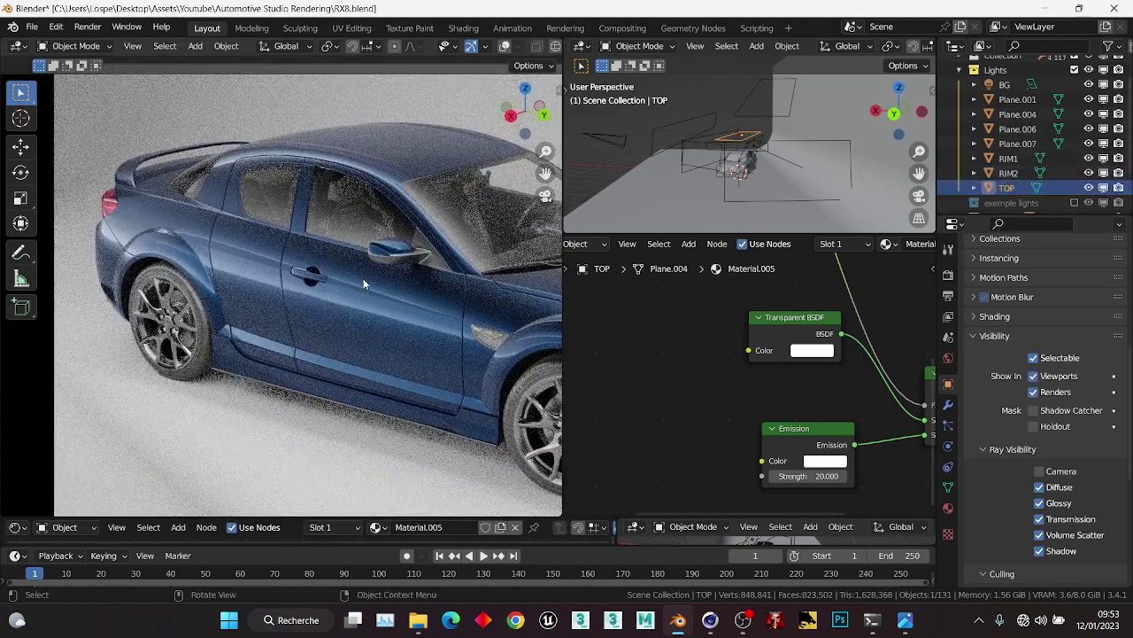
pyautogui.moveTo(780, 170); pyautogui.dragTo(748, 155, button='middle')
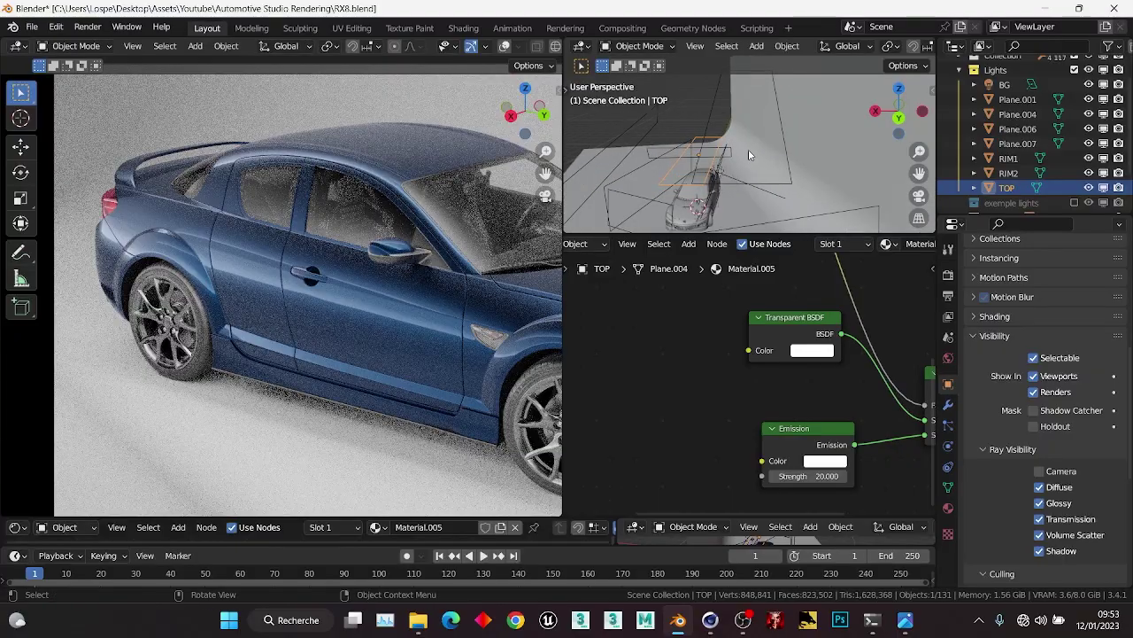
pyautogui.press('g')
pyautogui.press('x')
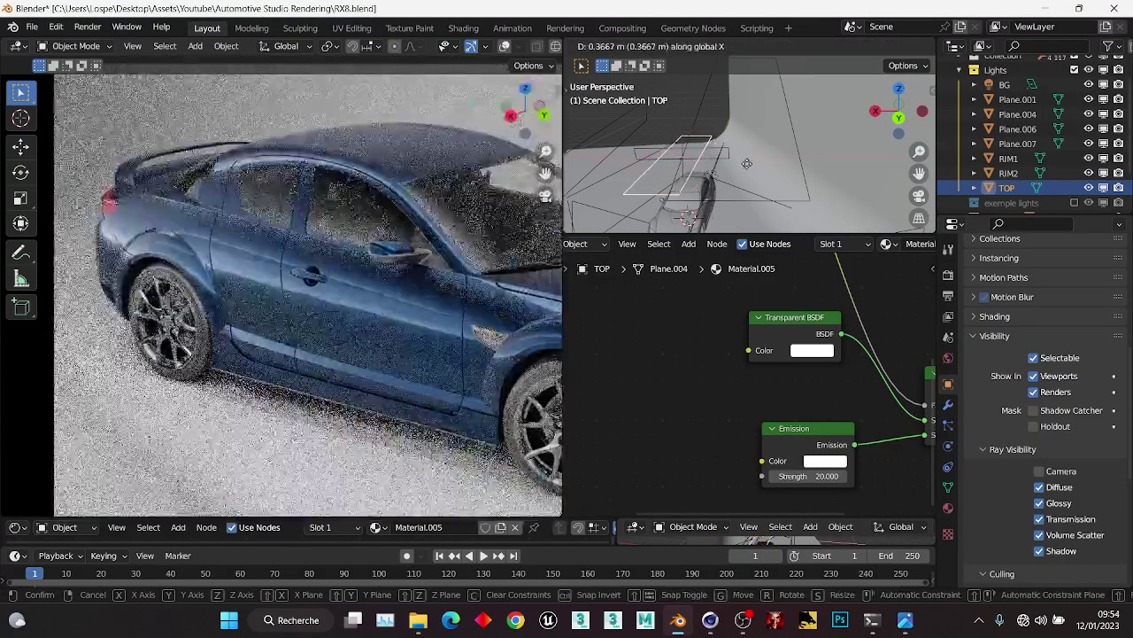
pyautogui.rightClick(749, 169)
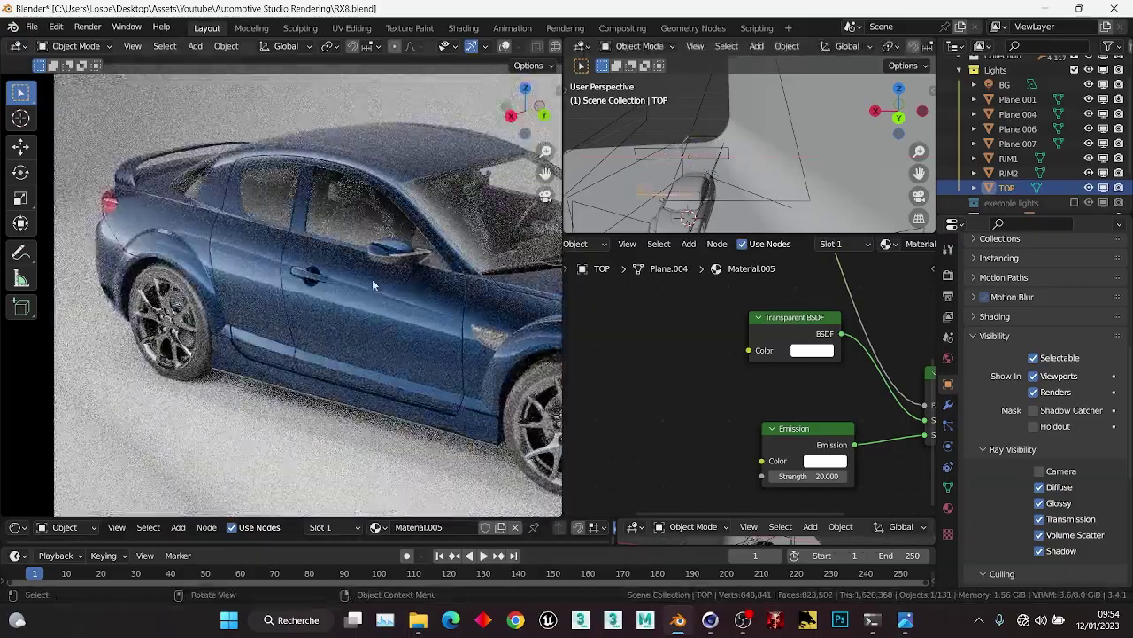
# Inspect the combined lighting on the car's side, hood and front end in the rendered view.
pyautogui.moveTo(373, 285); pyautogui.dragTo(181, 245, button='middle')
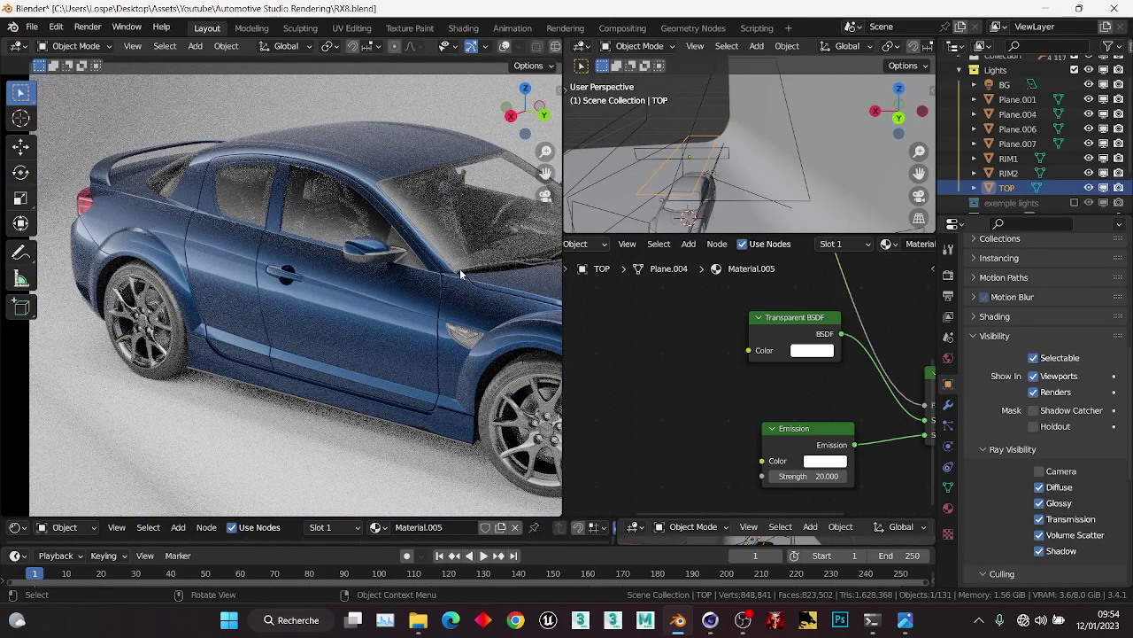
pyautogui.scroll(-1, 356, 276)
pyautogui.keyDown('shift'); pyautogui.moveTo(356, 276); pyautogui.dragTo(182, 226, button='middle'); pyautogui.keyUp('shift')
pyautogui.scroll(1, 266, 240)
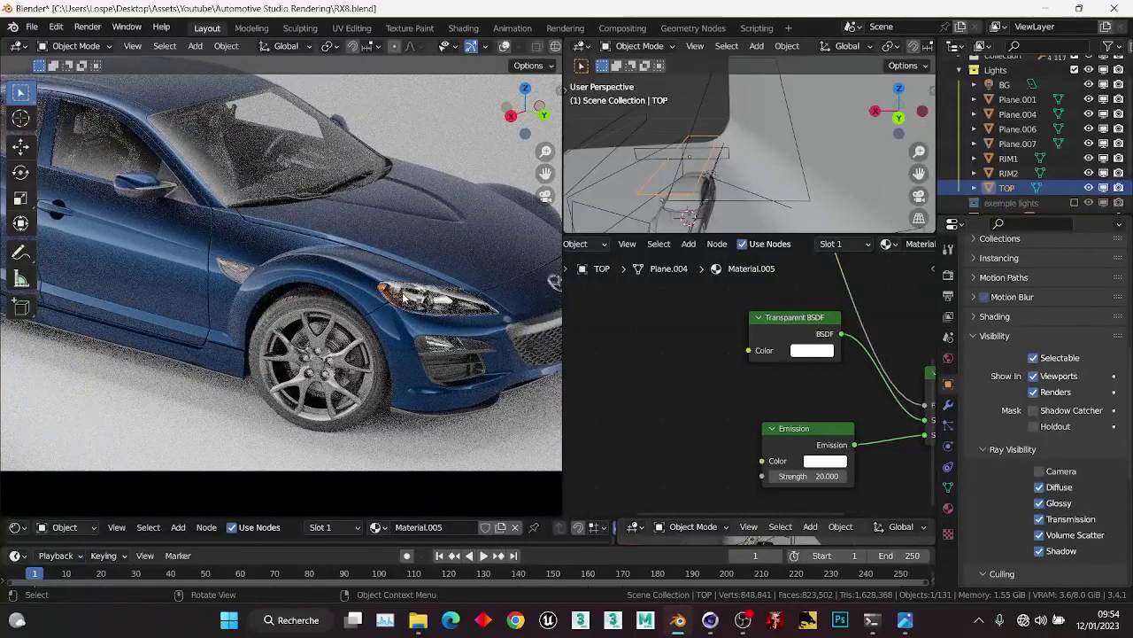
# Examine the Gradient Texture and ColorRamp nodes in the TOP light's material.
pyautogui.moveTo(675, 294); pyautogui.dragTo(793, 436, button='middle')
pyautogui.moveTo(686, 444); pyautogui.dragTo(841, 295)
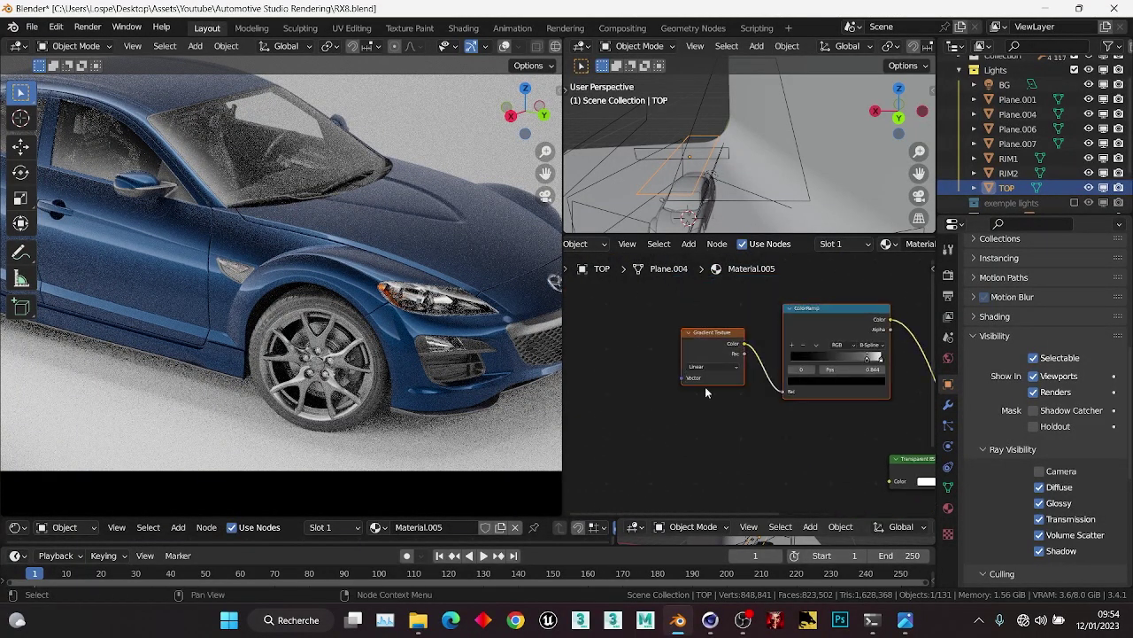
pyautogui.click(703, 434)
pyautogui.click(707, 350)
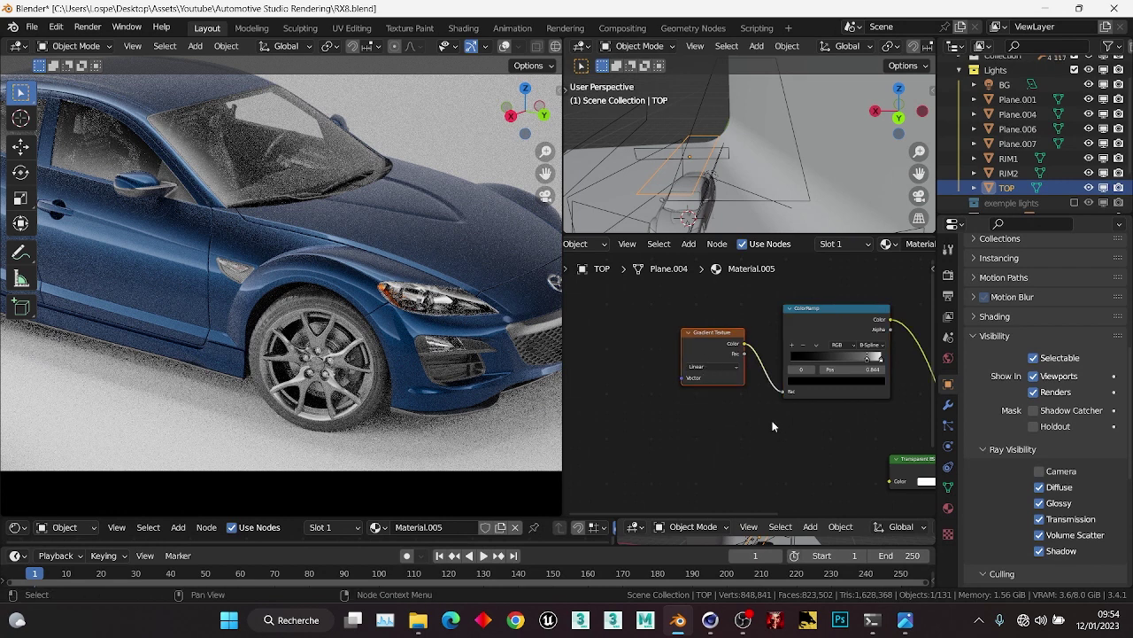
pyautogui.scroll(-3, 772, 422)
pyautogui.moveTo(797, 409); pyautogui.dragTo(707, 367, button='middle')
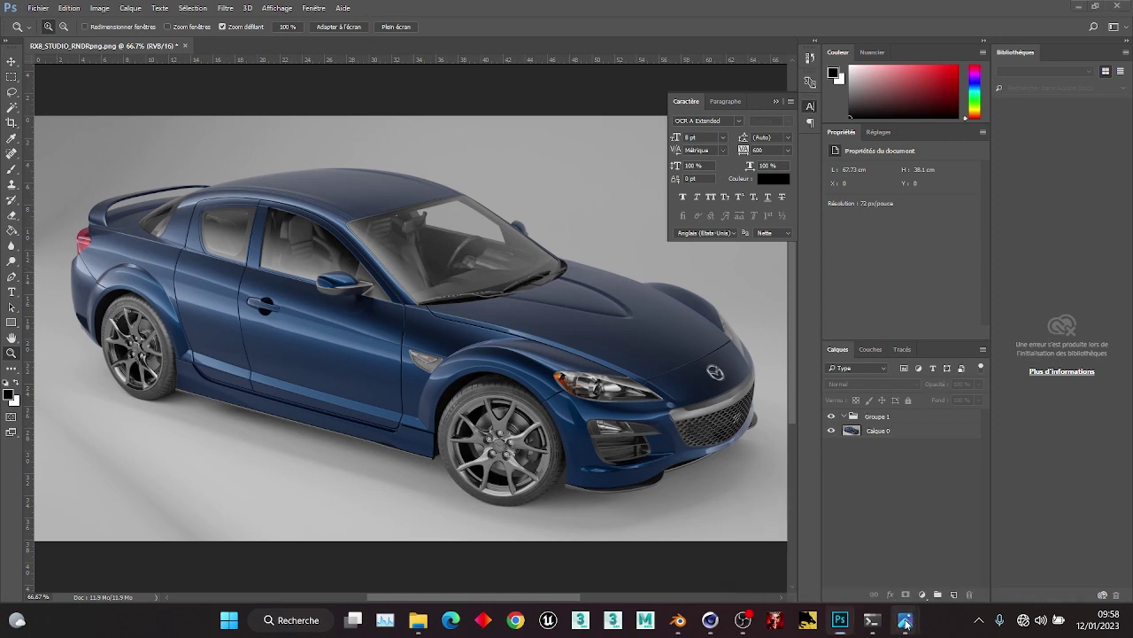
# View the finished reference image RX8_STUDIO_RNDR.jpg in the image viewer and return to the render open in Photoshop.
pyautogui.moveTo(905, 620)
pyautogui.click(836, 540)
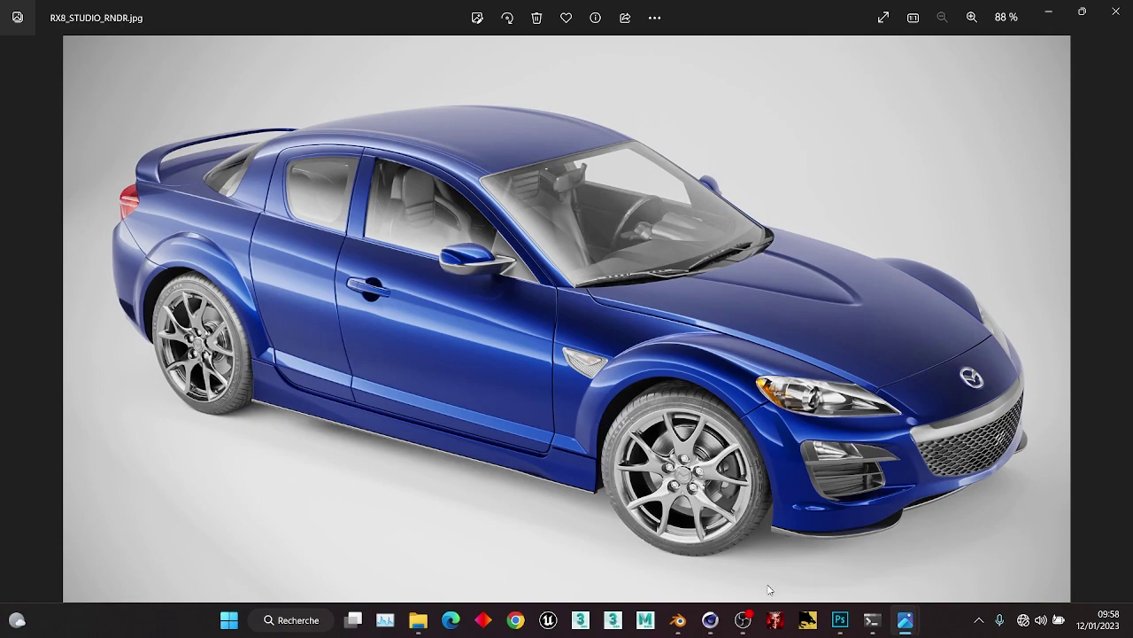
pyautogui.moveTo(840, 620)
pyautogui.click(836, 544)
# Add a Curves adjustment above Calque 0 with points at about input 44, output 45 and input 214, output 219.
pyautogui.click(882, 429)
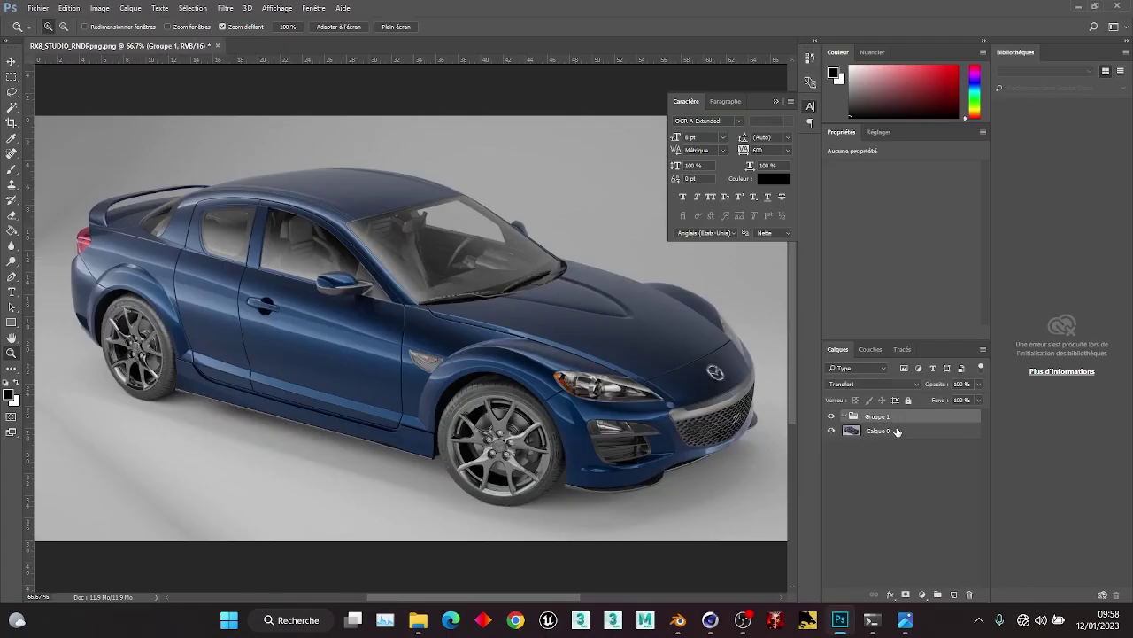
pyautogui.click(920, 595)
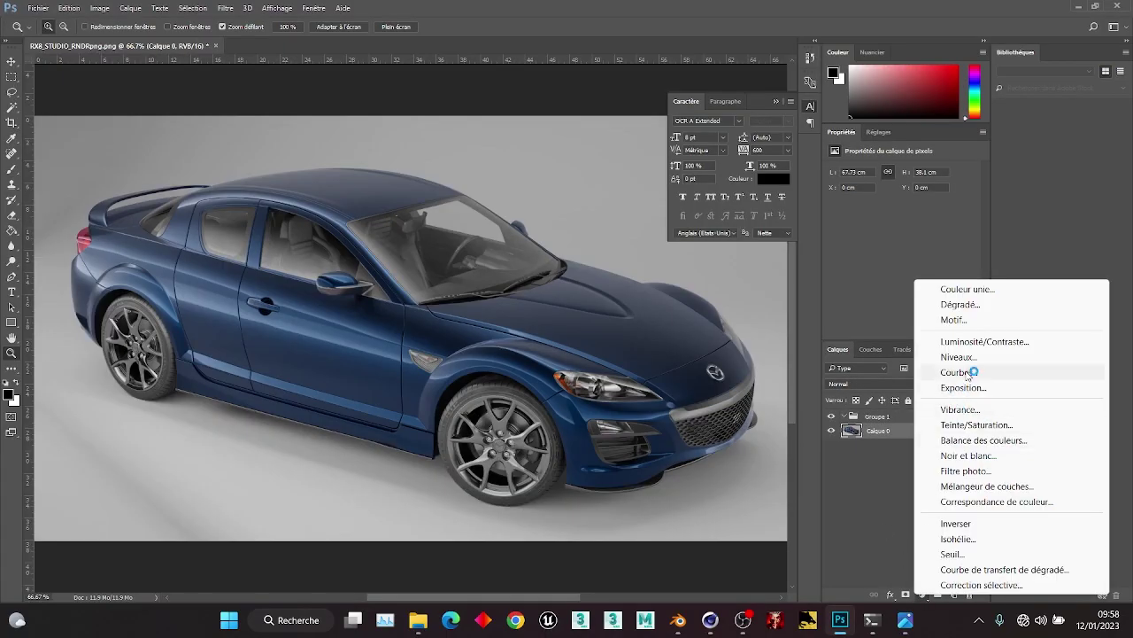
pyautogui.click(958, 372)
pyautogui.moveTo(947, 216); pyautogui.dragTo(948, 211)
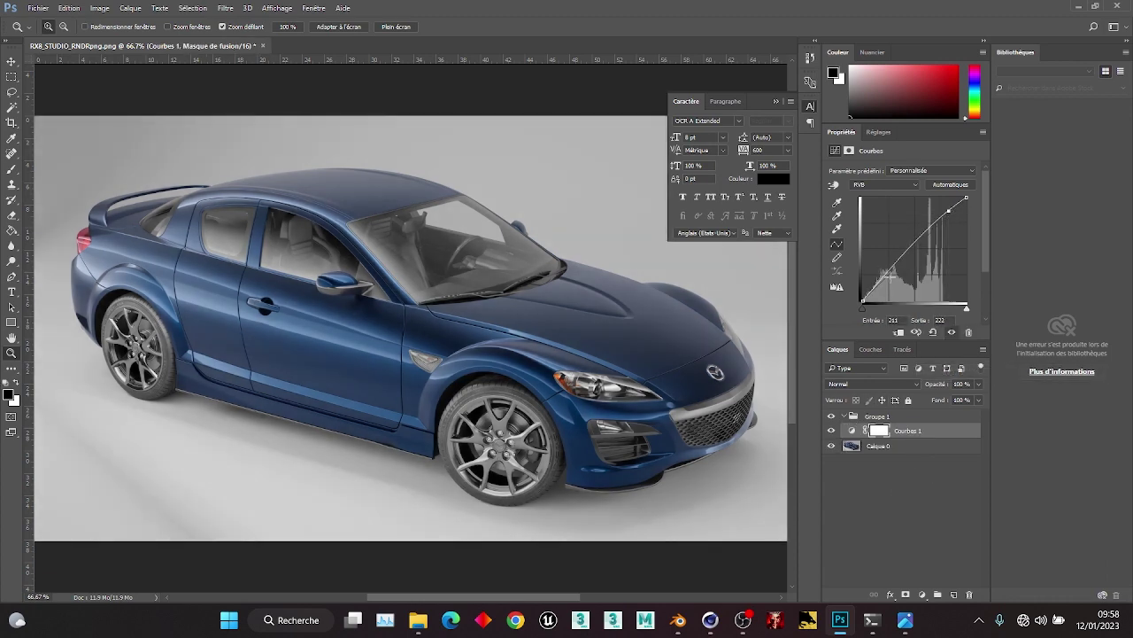
pyautogui.moveTo(881, 278); pyautogui.dragTo(881, 282)
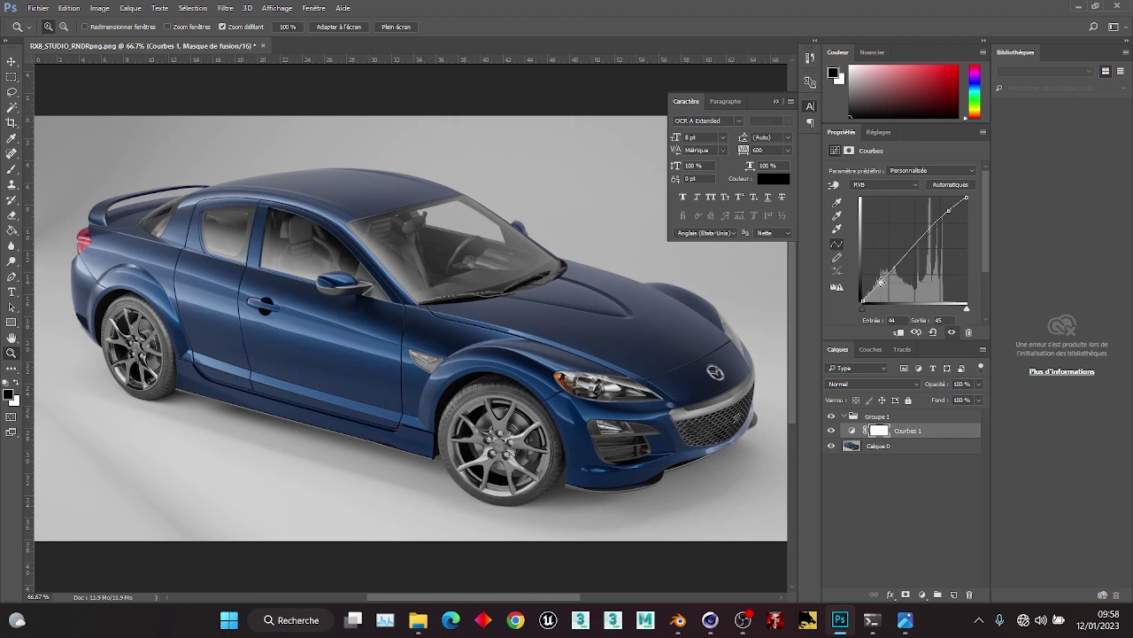
pyautogui.moveTo(948, 211); pyautogui.dragTo(949, 211)
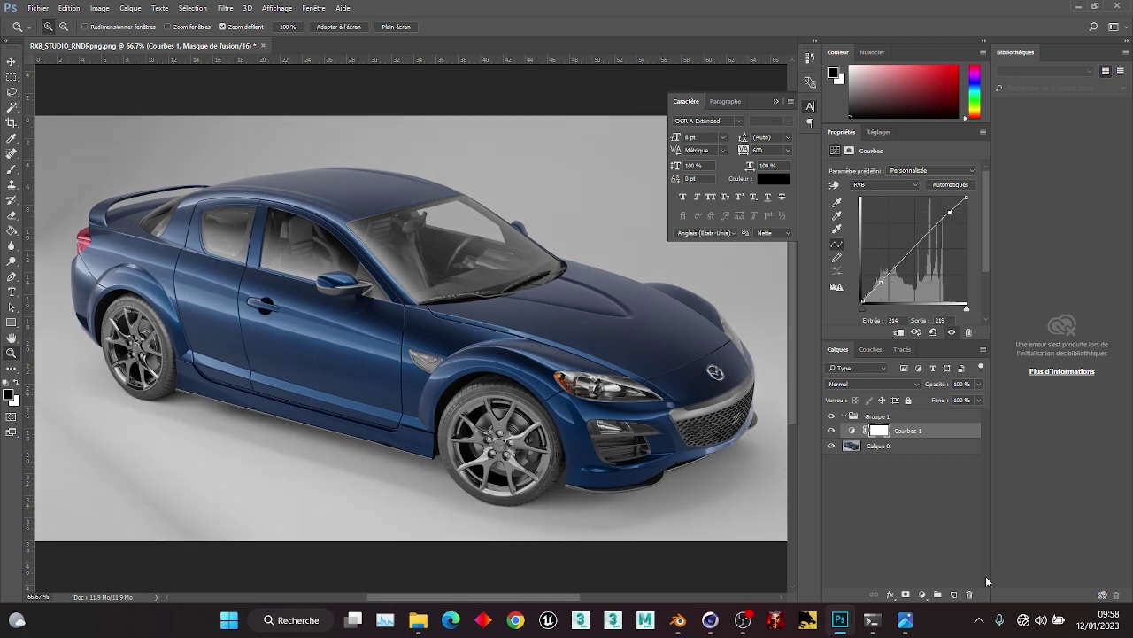
pyautogui.click(969, 549)
# Add a second Curves adjustment above Courbes 1 and raise its midtones to about input 125, output 162.
pyautogui.click(913, 432)
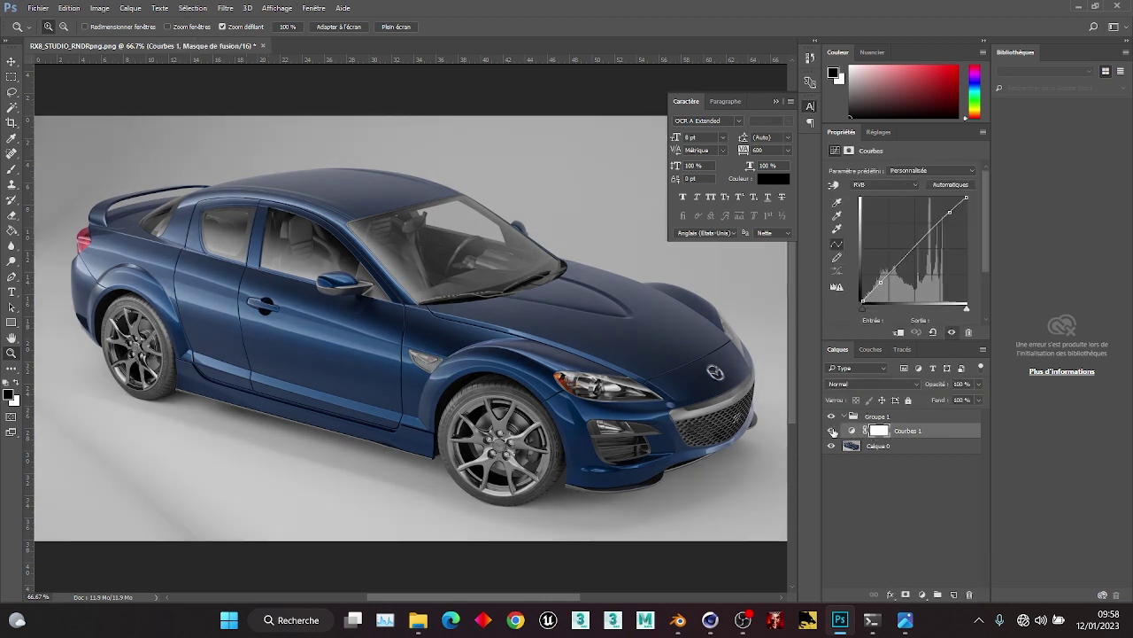
pyautogui.click(923, 594)
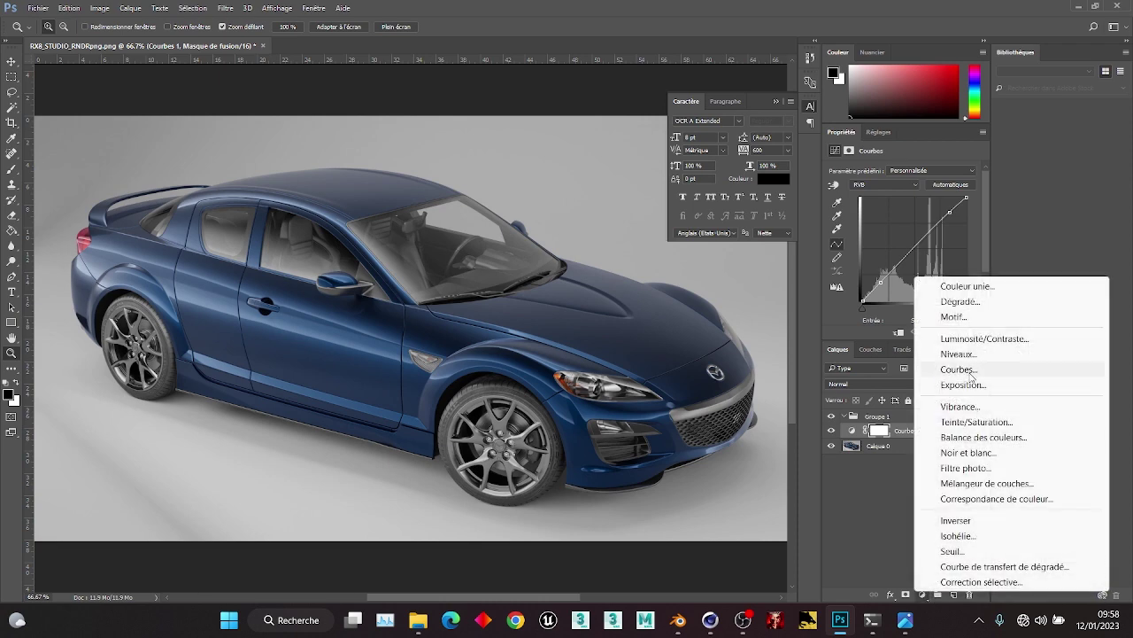
pyautogui.click(918, 369)
pyautogui.moveTo(908, 253); pyautogui.dragTo(913, 235)
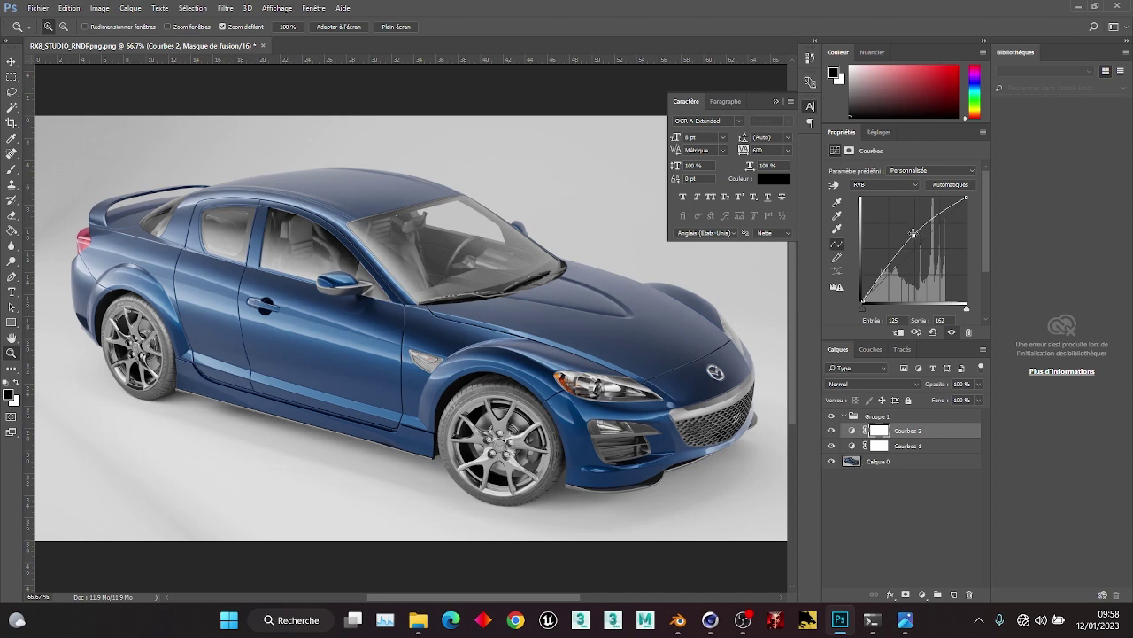
pyautogui.click(955, 526)
# Compare the render with and without Courbes 2, and review the curves of Courbes 1 and Courbes 2.
pyautogui.click(831, 430)
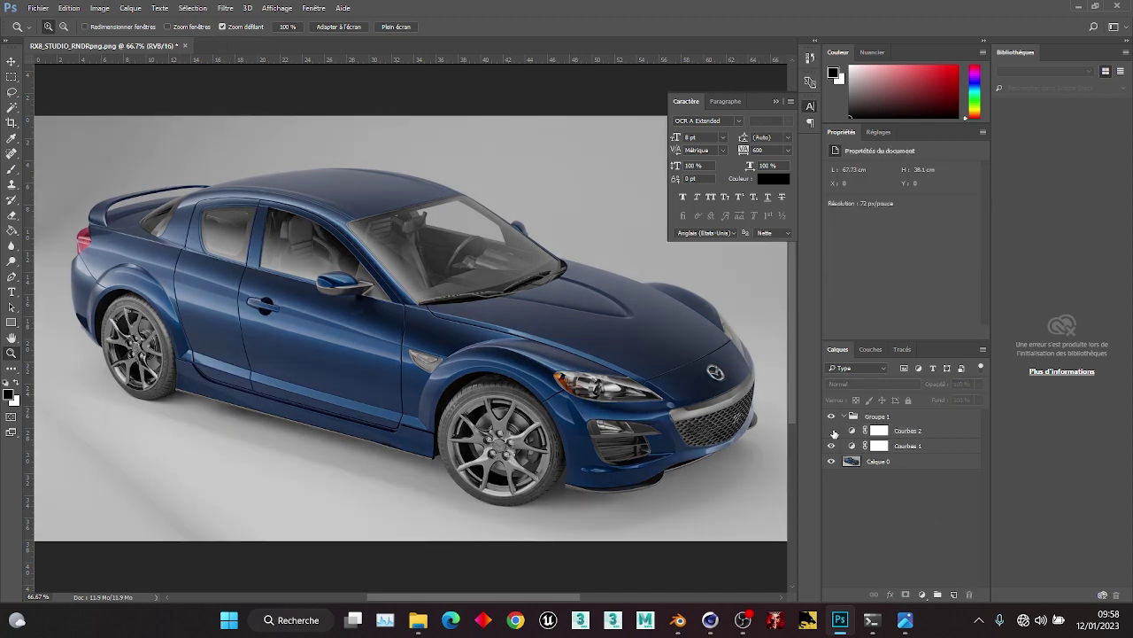
pyautogui.click(832, 430)
pyautogui.click(880, 446)
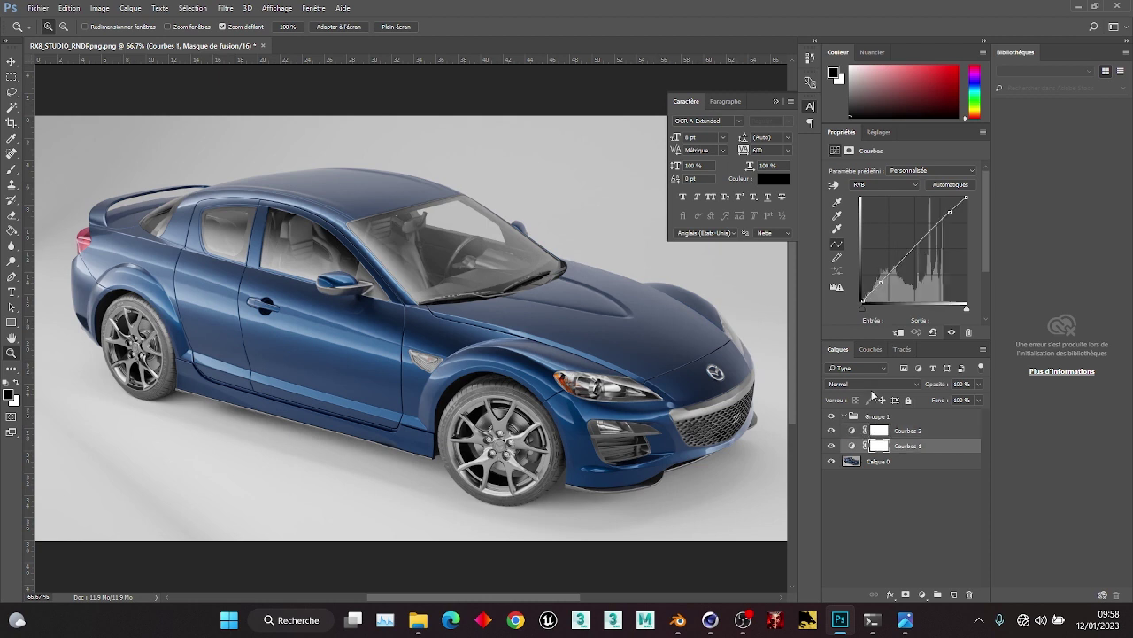
pyautogui.click(870, 430)
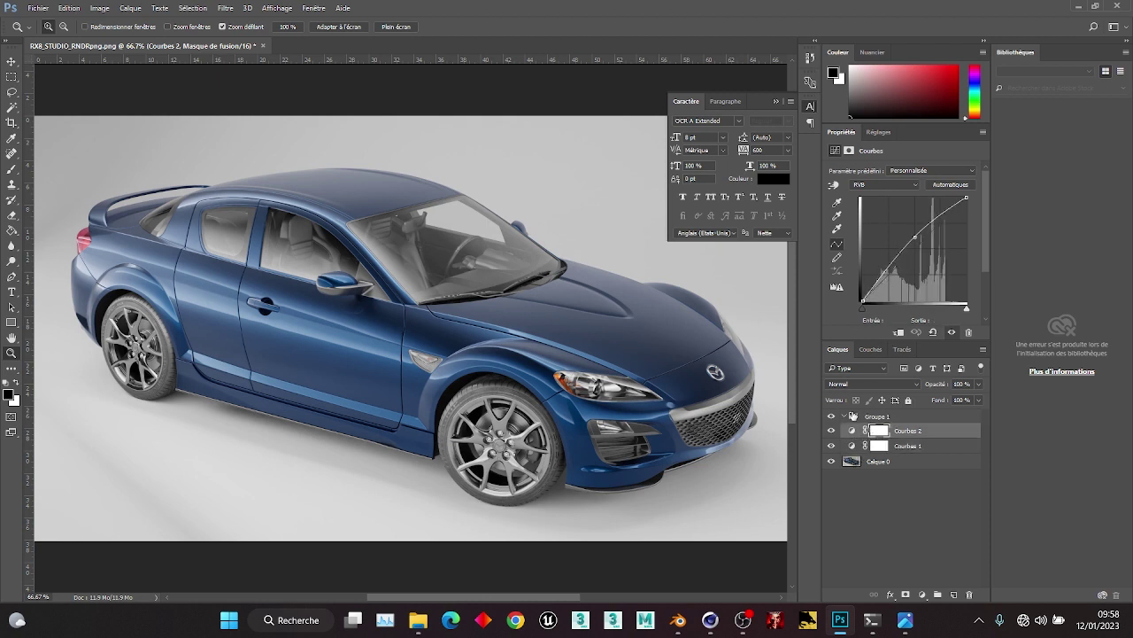
pyautogui.click(855, 443)
pyautogui.click(857, 445)
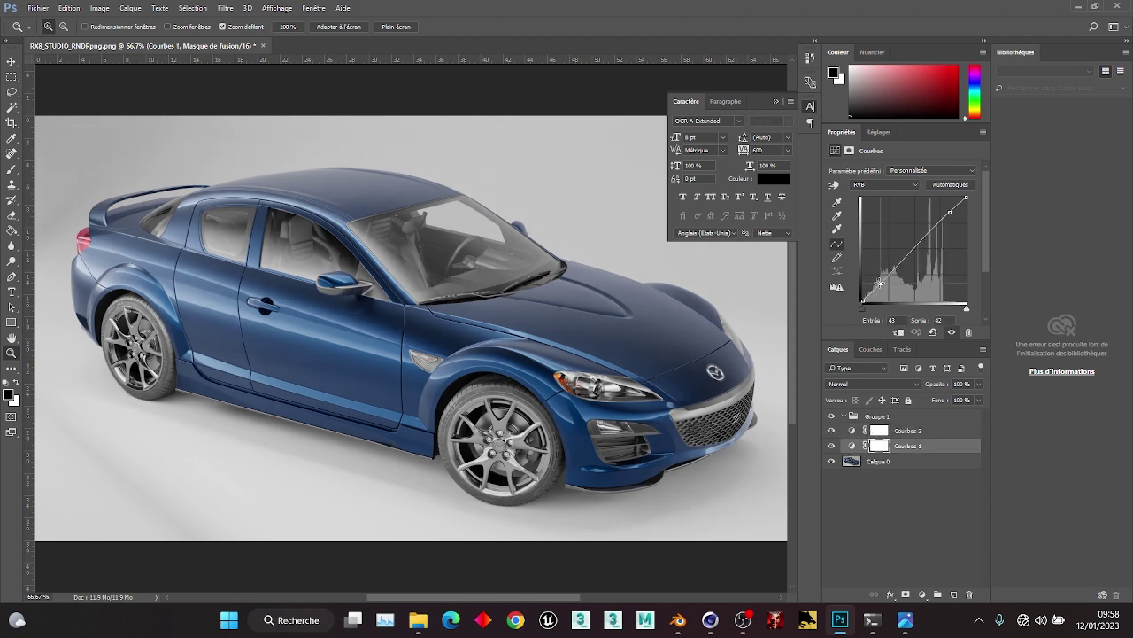
pyautogui.click(857, 509)
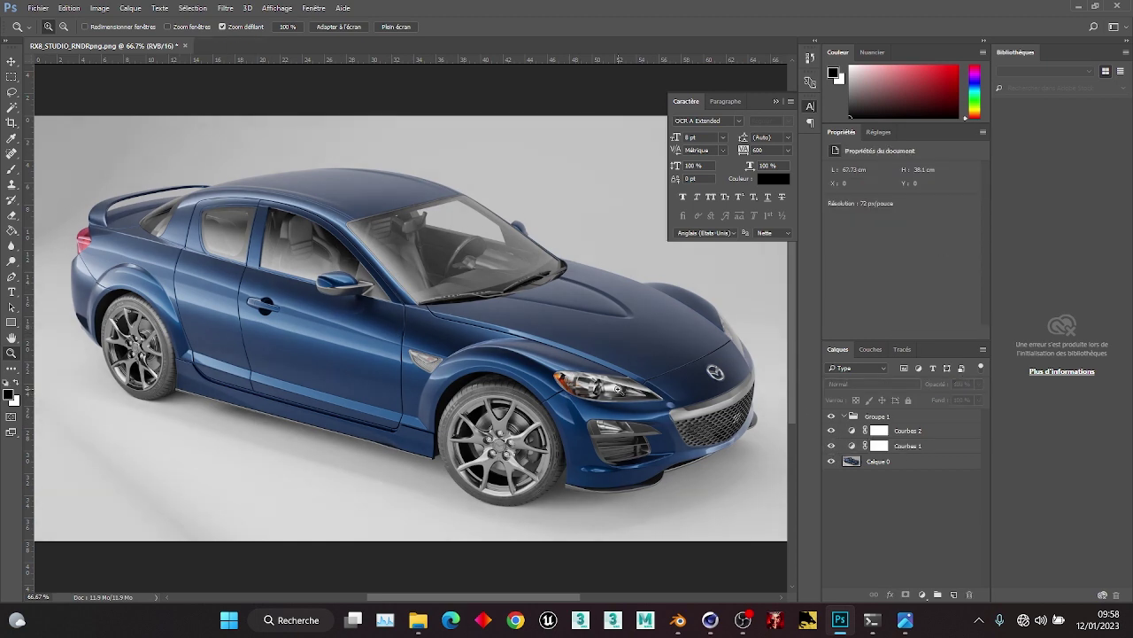
# Recheck the effect of Courbes 2 by hiding and showing it, and display its curve settings.
pyautogui.click(832, 431)
pyautogui.click(832, 430)
pyautogui.click(921, 431)
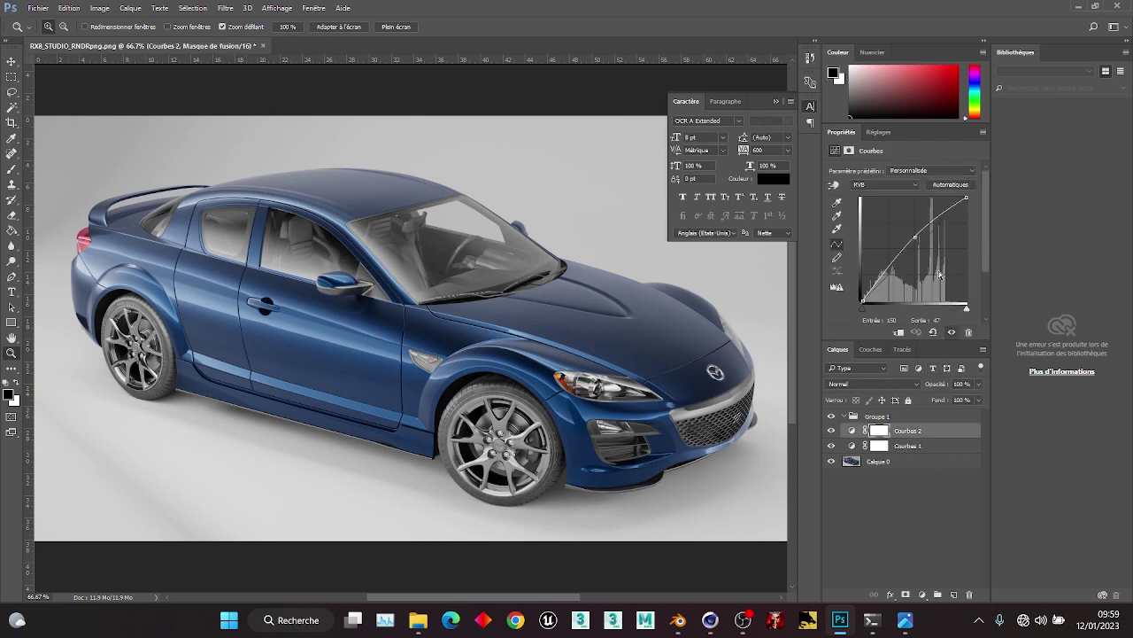
# Ungroup Groupe 1, and group Courbes 2, Courbes 1 and Calque 0 together.
pyautogui.click(832, 431)
pyautogui.click(833, 431)
pyautogui.click(926, 525)
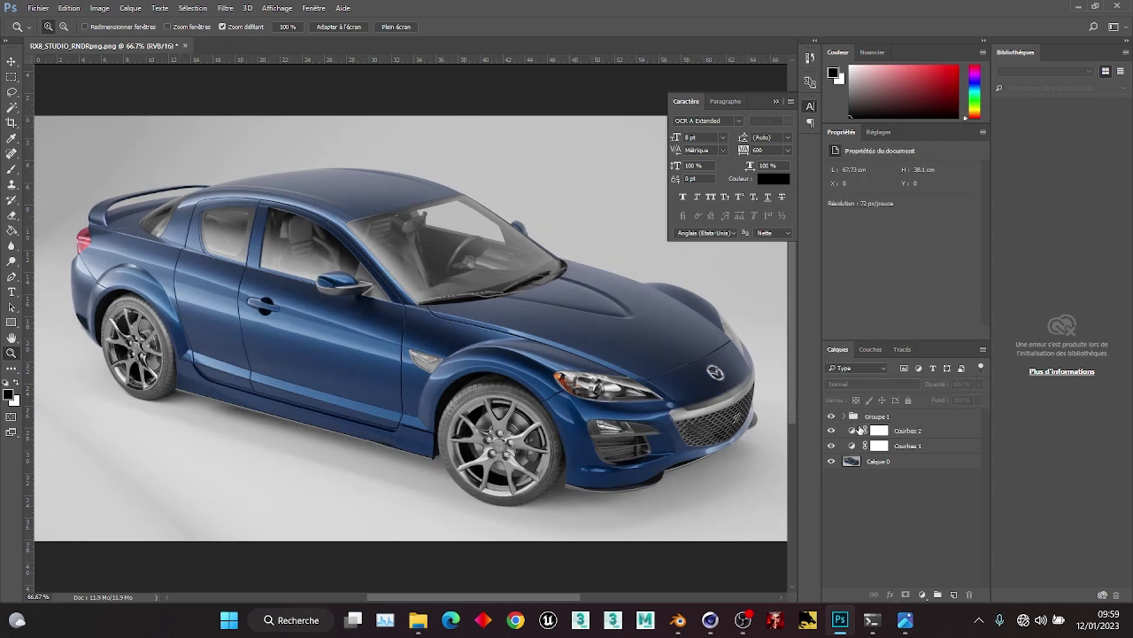
pyautogui.click(876, 419)
pyautogui.hotkey('ctrl', 'shift', 'g')
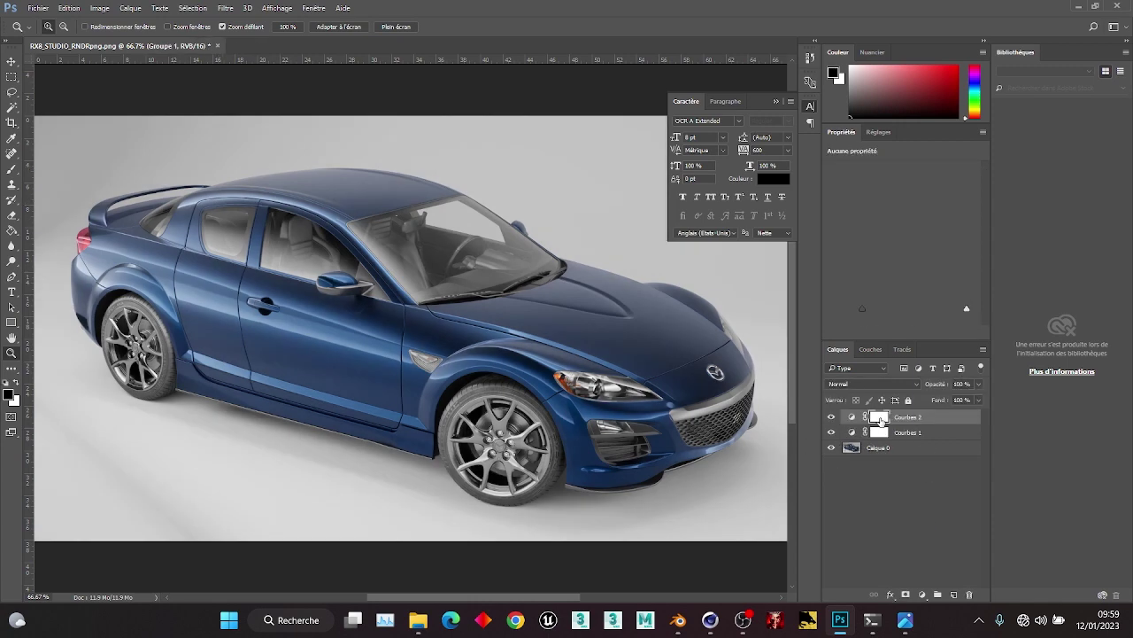
pyautogui.keyDown('shift'); pyautogui.click(891, 450); pyautogui.keyUp('shift')
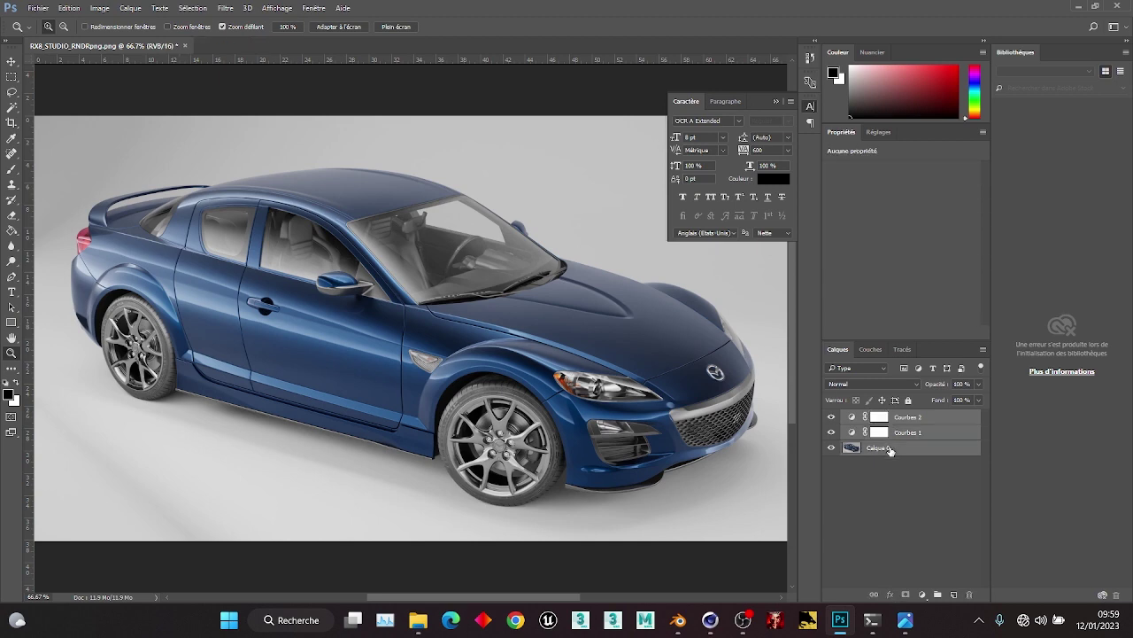
pyautogui.hotkey('ctrl', 'g')
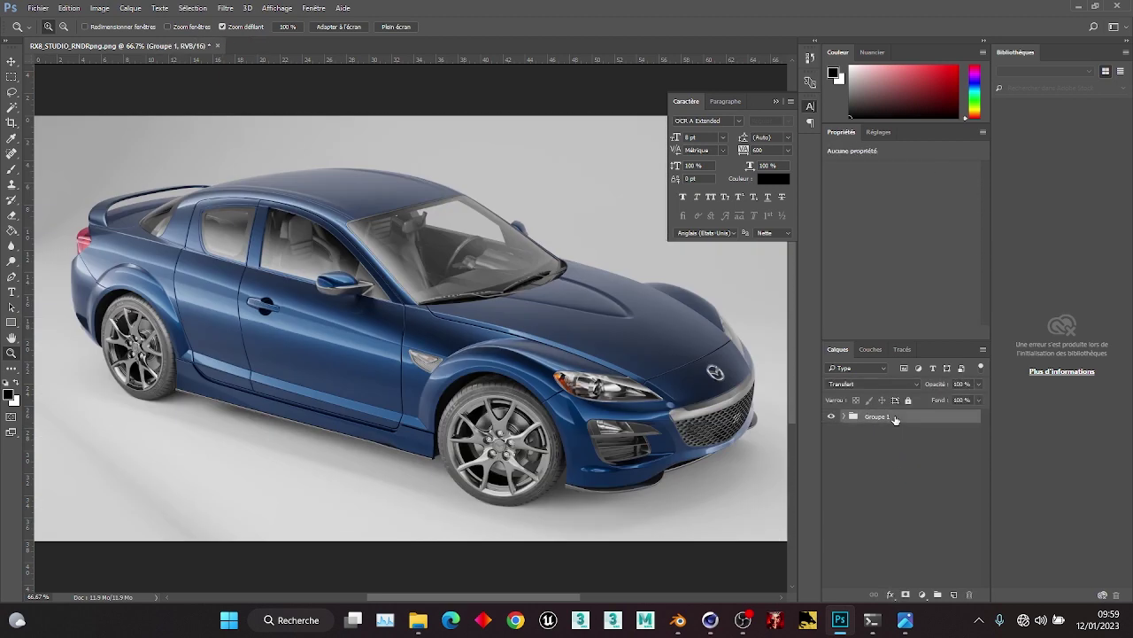
# Duplicate Groupe 1, hide the original group, and merge the duplicate group into a single layer.
pyautogui.hotkey('ctrl', 'j')
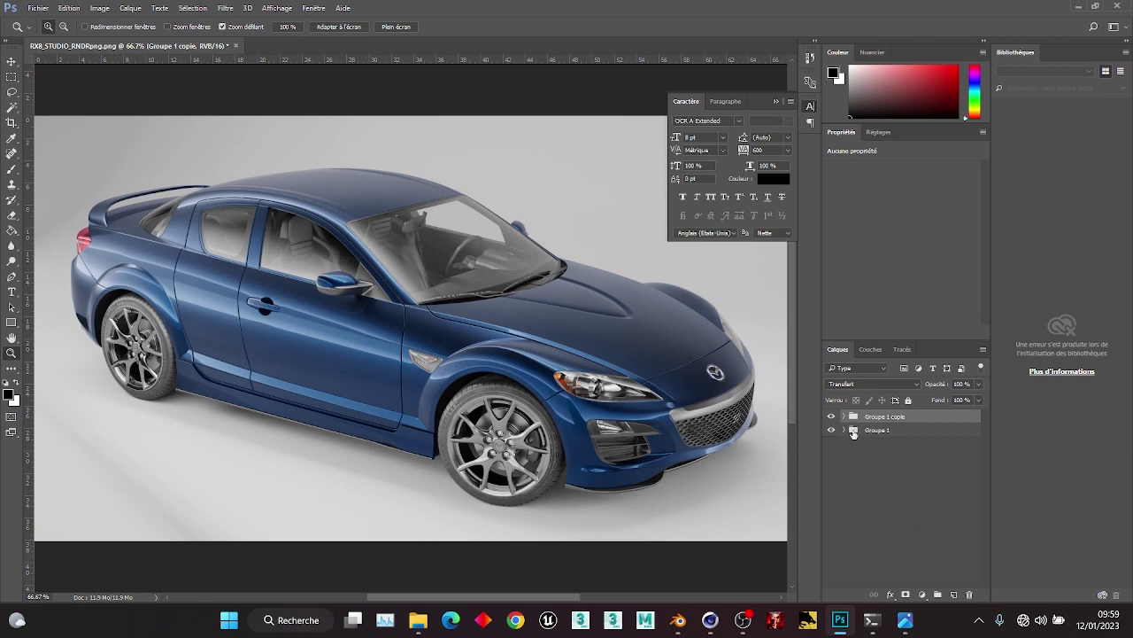
pyautogui.click(832, 431)
pyautogui.click(844, 429)
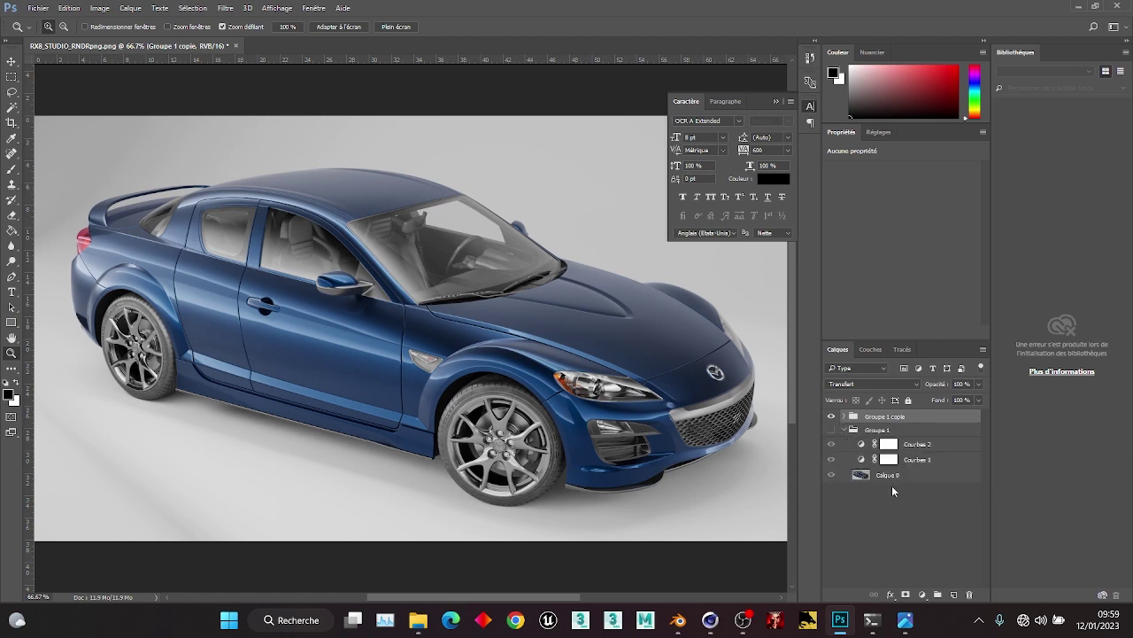
pyautogui.click(844, 430)
pyautogui.rightClick(894, 429)
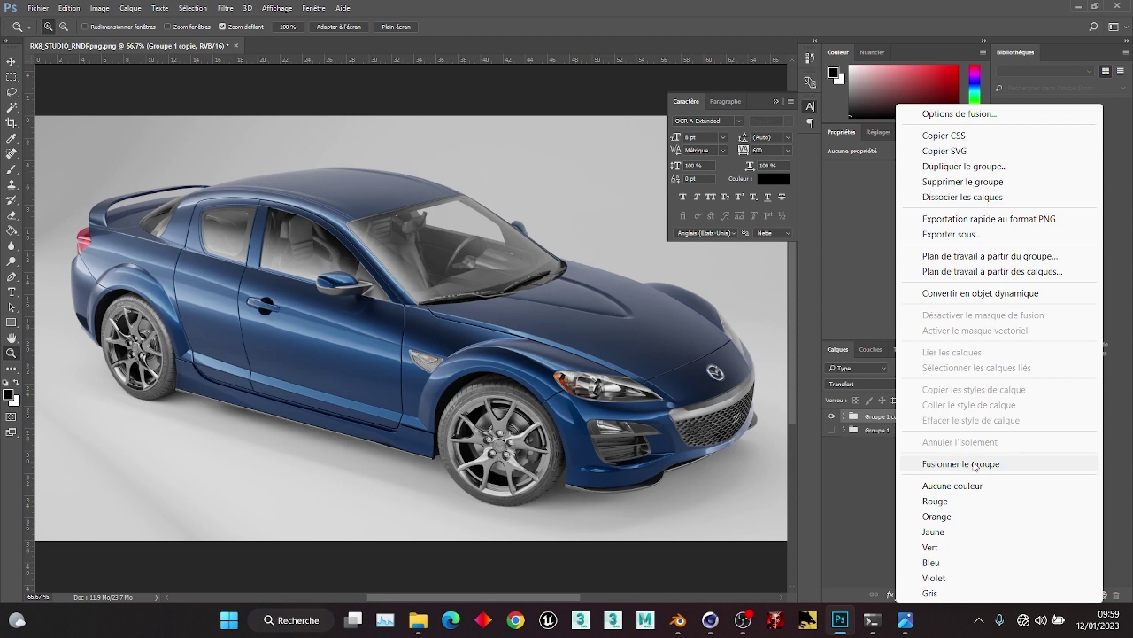
pyautogui.click(975, 464)
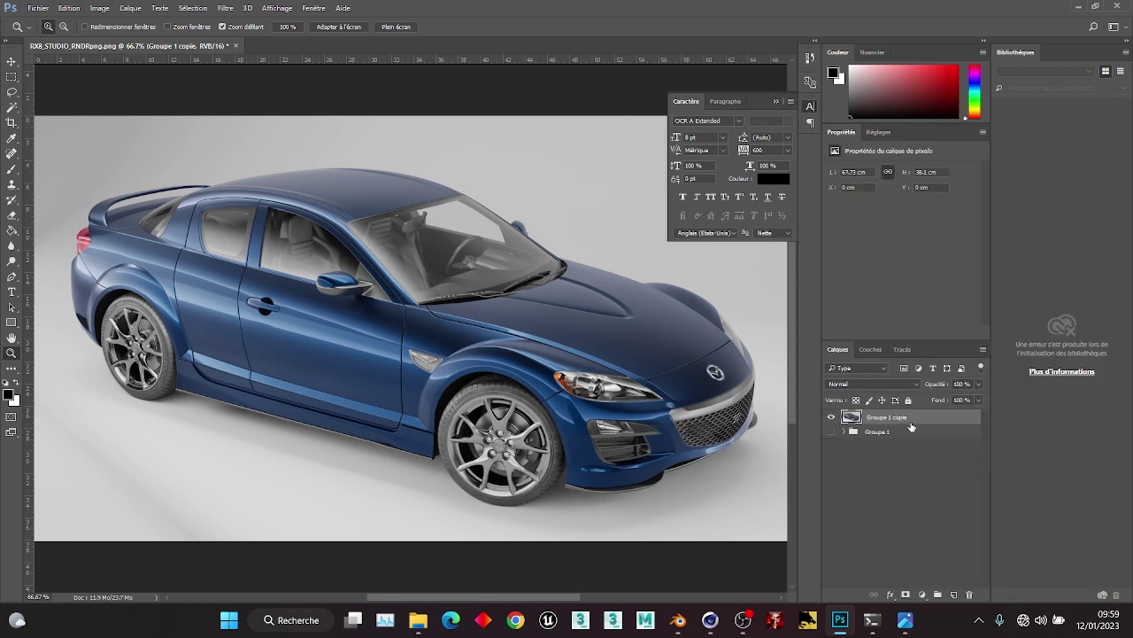
# Duplicate the merged layer and apply the Netteté optimisée filter to the copy with a gain of about 134 %.
pyautogui.hotkey('ctrl', 'j')
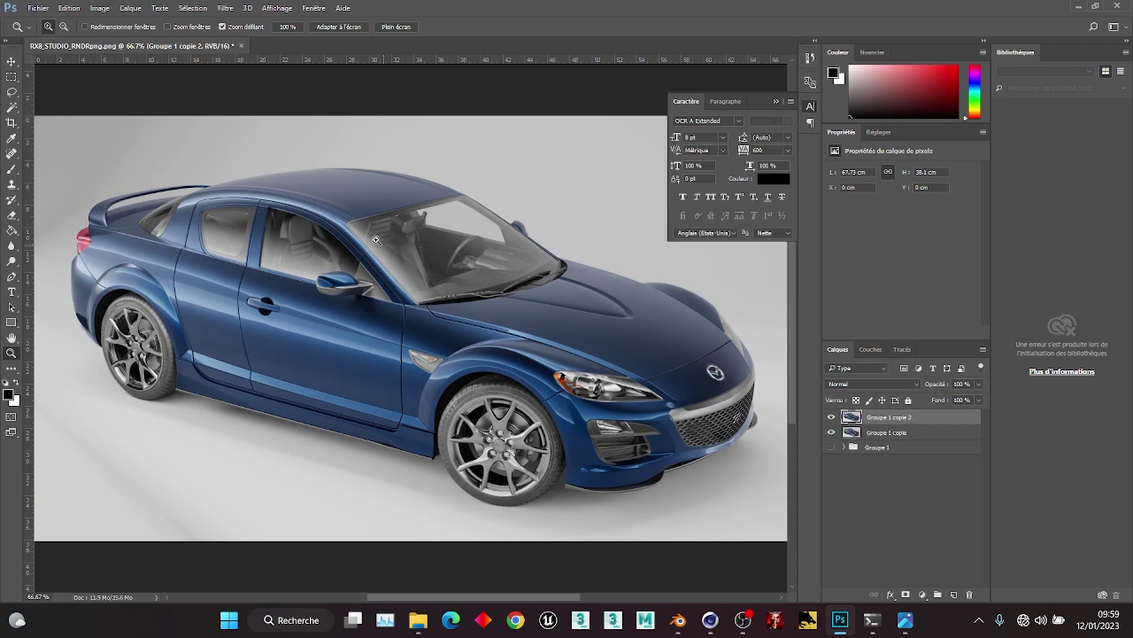
pyautogui.click(226, 8)
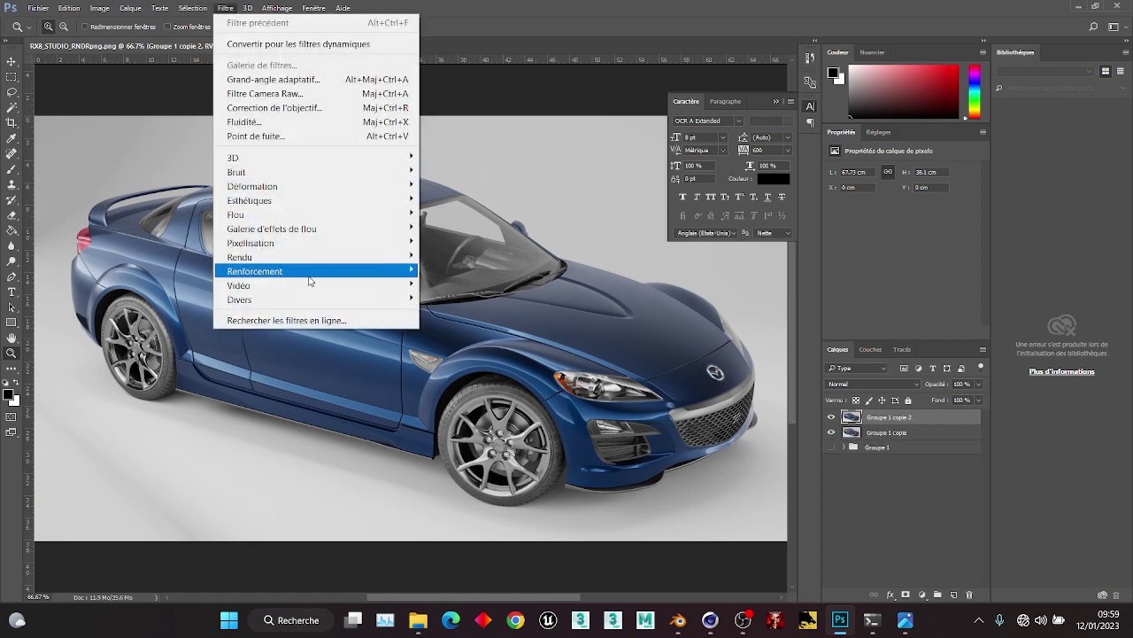
pyautogui.moveTo(312, 272)
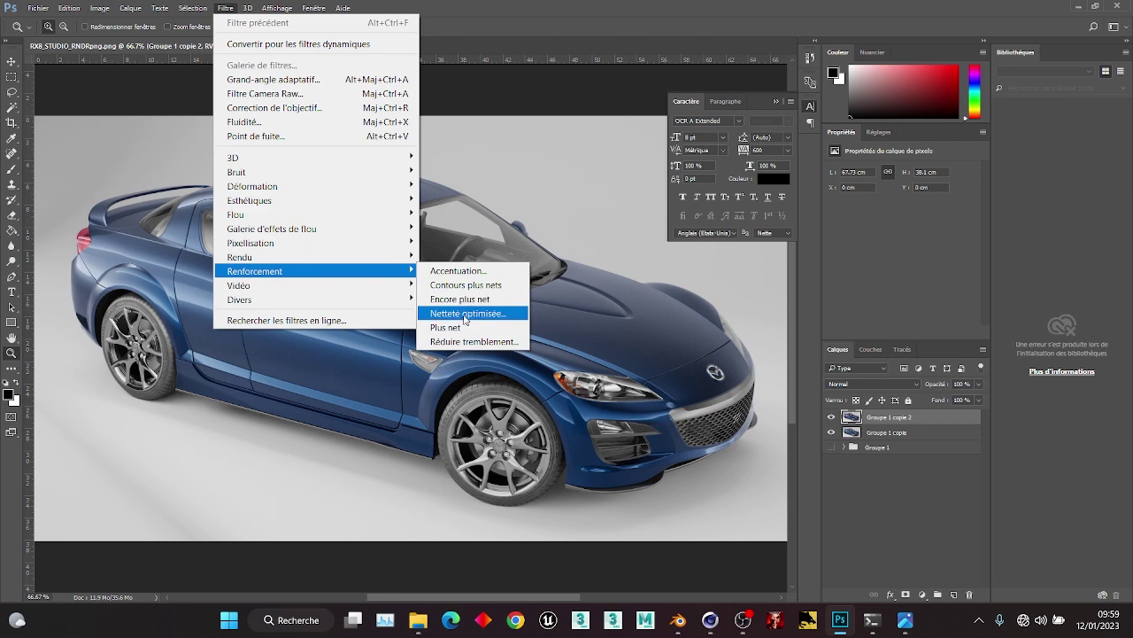
pyautogui.click(465, 315)
pyautogui.moveTo(803, 324); pyautogui.dragTo(760, 322)
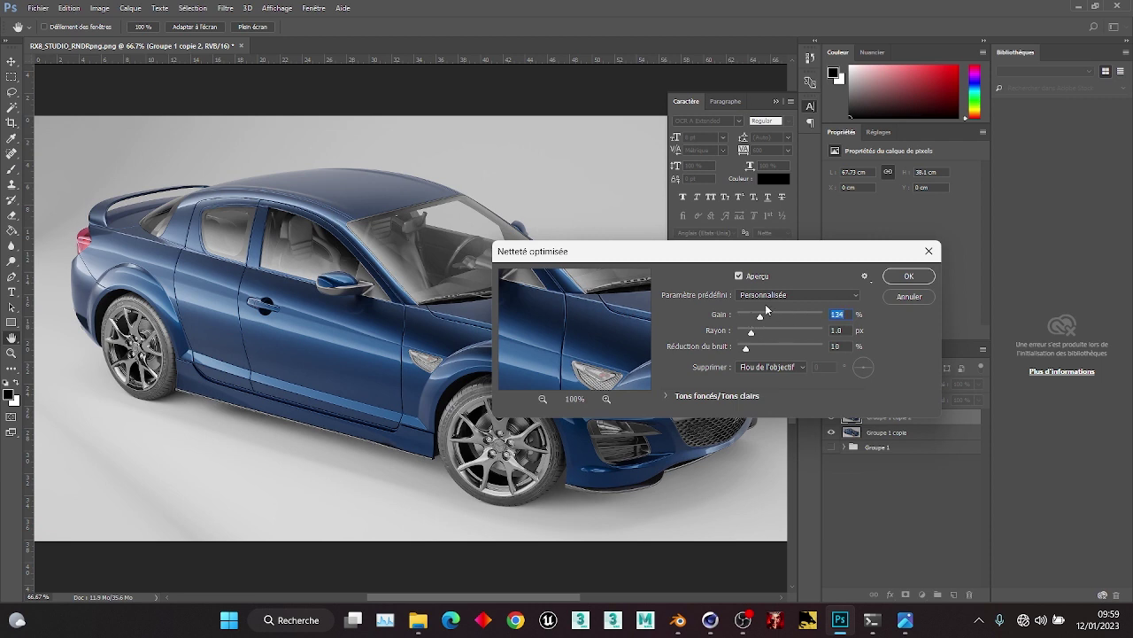
pyautogui.click(742, 277)
pyautogui.moveTo(760, 316); pyautogui.dragTo(762, 316)
pyautogui.click(907, 281)
# Set the sharpened layer's blend mode to Éclaircir, and compare the fender and headlight area with the layer hidden and shown.
pyautogui.click(873, 384)
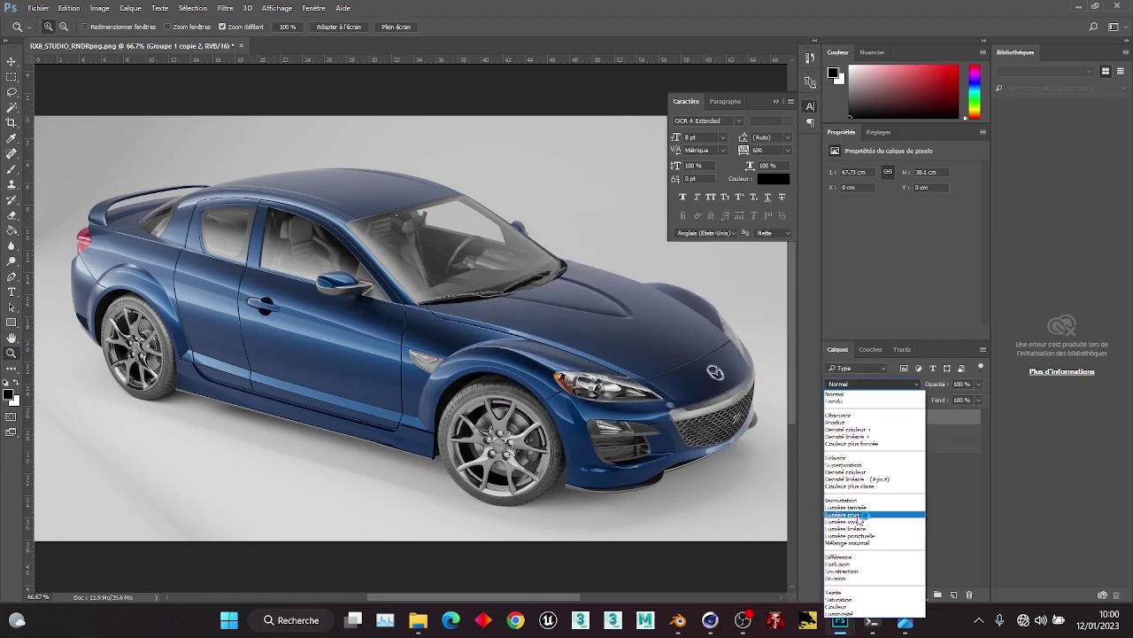
pyautogui.click(848, 459)
pyautogui.moveTo(504, 330); pyautogui.dragTo(551, 302)
pyautogui.click(832, 417)
pyautogui.click(832, 417)
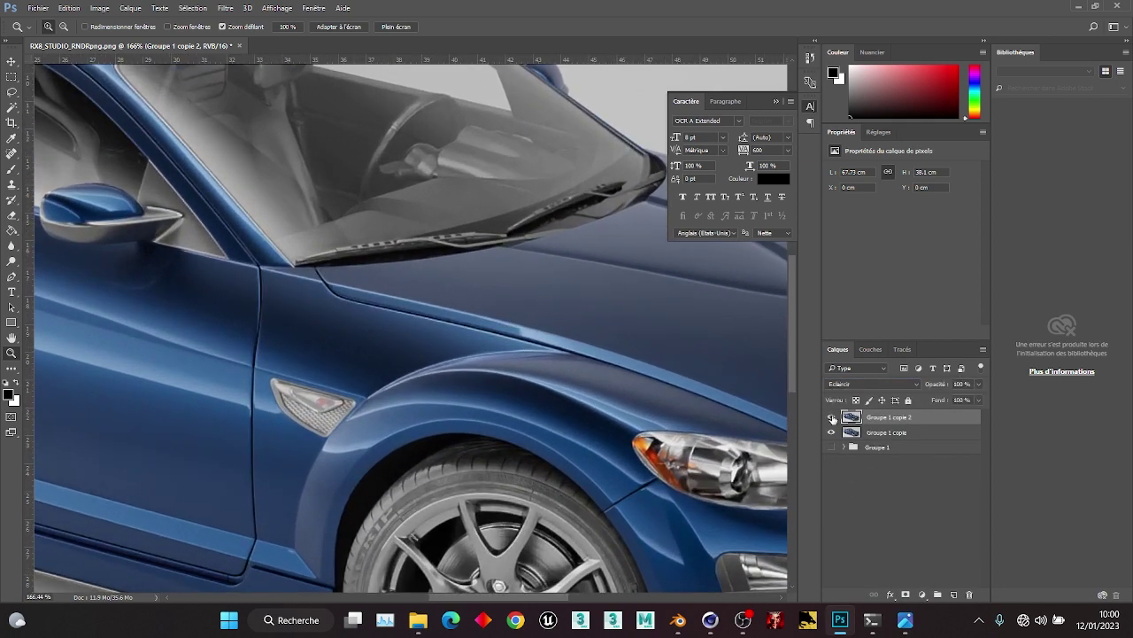
pyautogui.click(833, 417)
pyautogui.click(833, 417)
pyautogui.click(832, 417)
pyautogui.click(833, 417)
# Reduce the sharpened layer's opacity to about 50 %, and compare the image with and without it.
pyautogui.write('0')
pyautogui.click(832, 417)
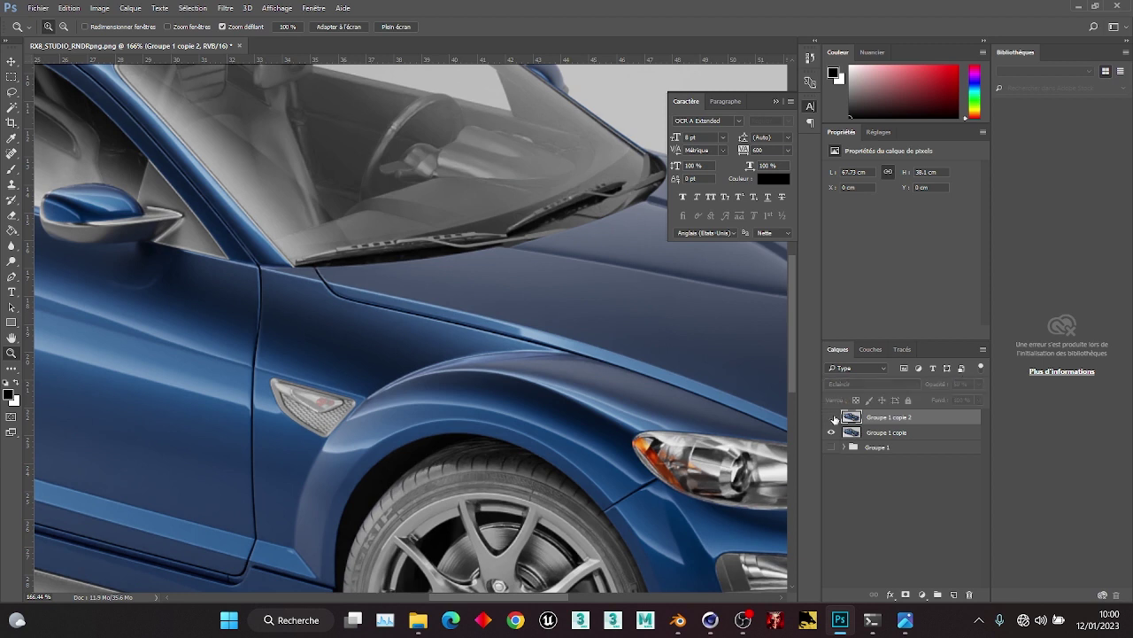
pyautogui.click(832, 417)
pyautogui.click(833, 417)
pyautogui.click(832, 418)
pyautogui.click(832, 418)
pyautogui.click(832, 418)
pyautogui.click(833, 418)
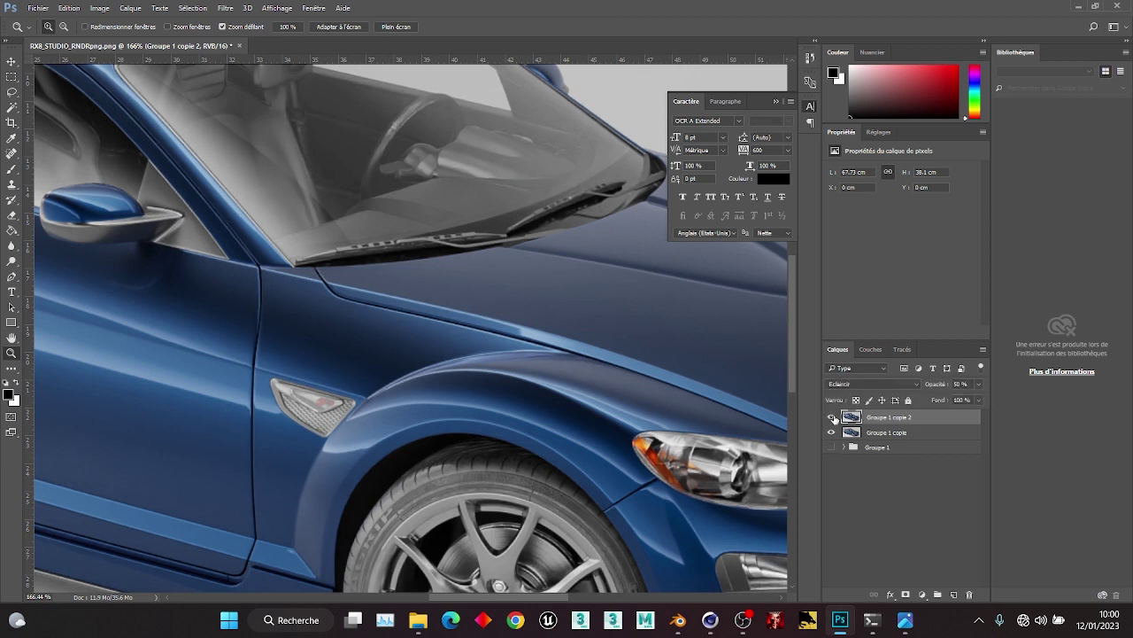
# Merge Groupe 1 copie 2 and Groupe 1 copie into one layer.
pyautogui.keyDown('shift'); pyautogui.click(884, 433); pyautogui.keyUp('shift')
pyautogui.rightClick(890, 434)
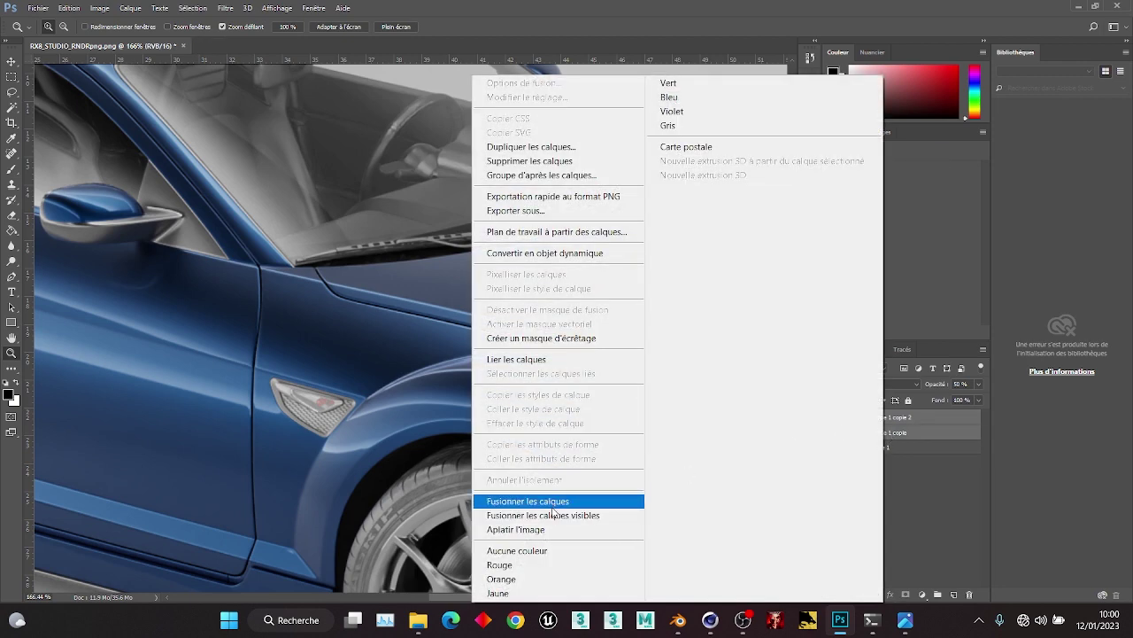
pyautogui.click(553, 503)
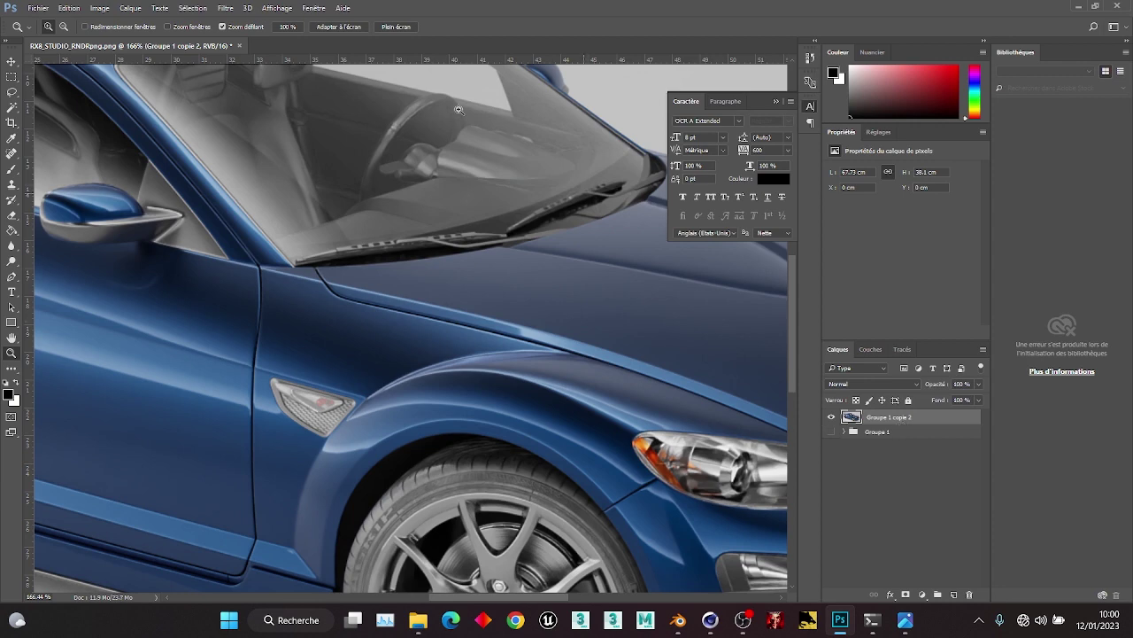
# Duplicate Groupe 1 copie 2, and apply the Camera Raw filter to the copy with Clarté at +17.
pyautogui.click(225, 8)
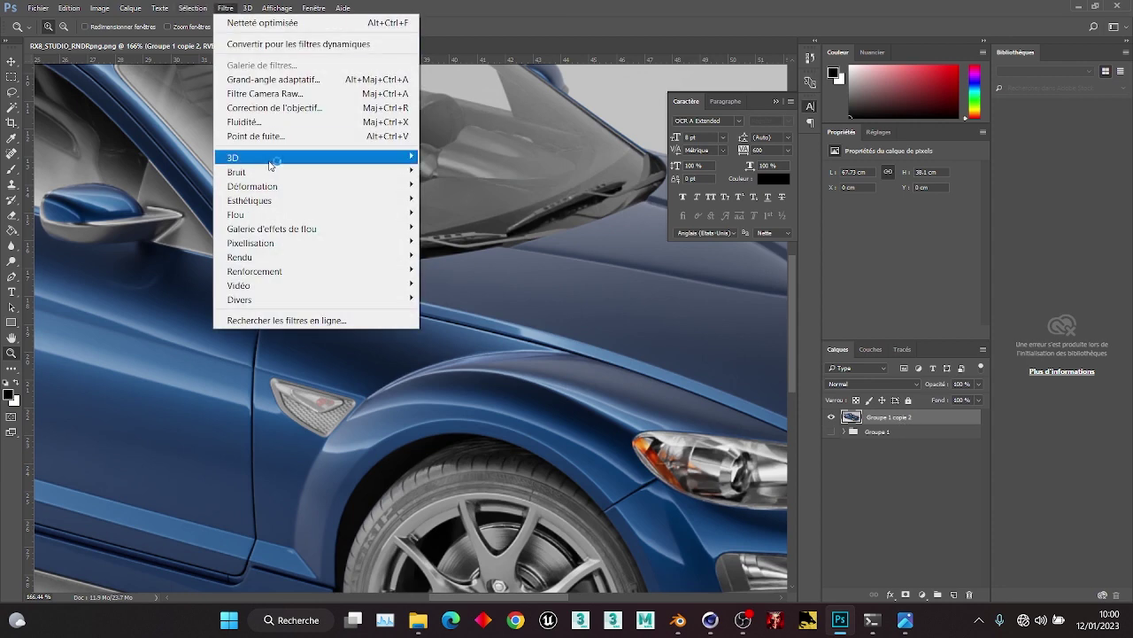
pyautogui.click(904, 423)
pyautogui.hotkey('ctrl', 'j')
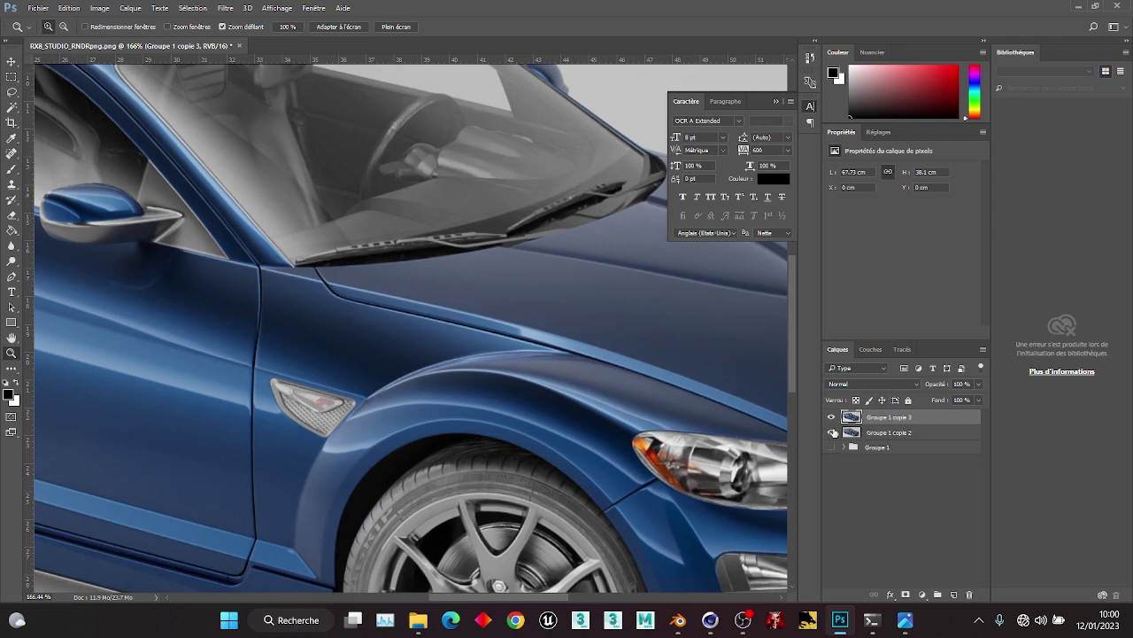
pyautogui.click(833, 432)
pyautogui.click(226, 8)
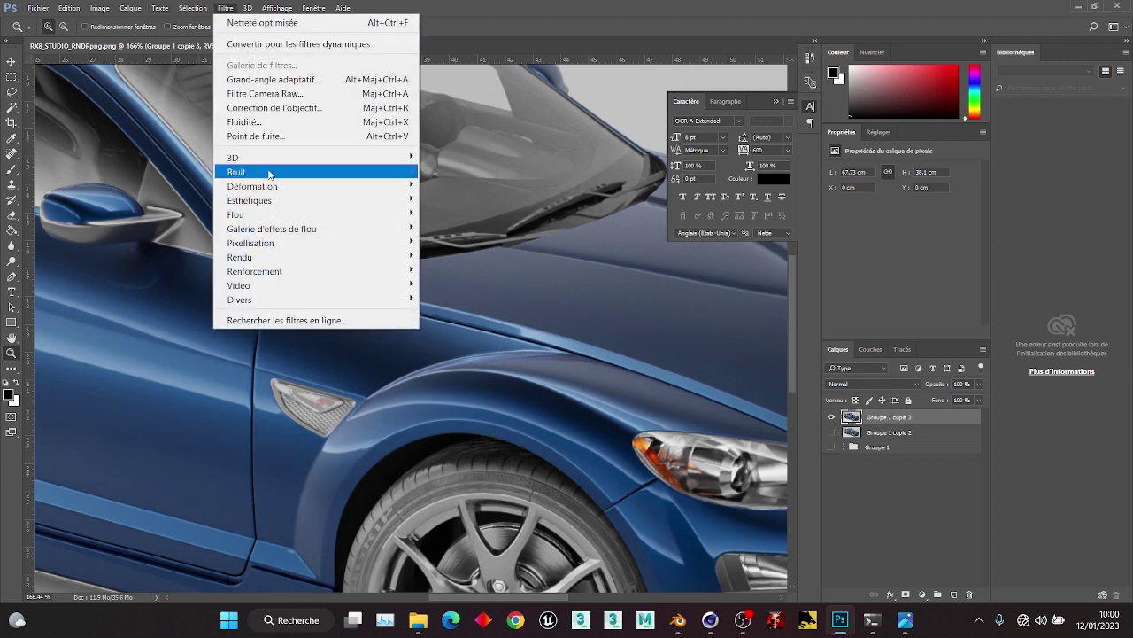
pyautogui.click(282, 94)
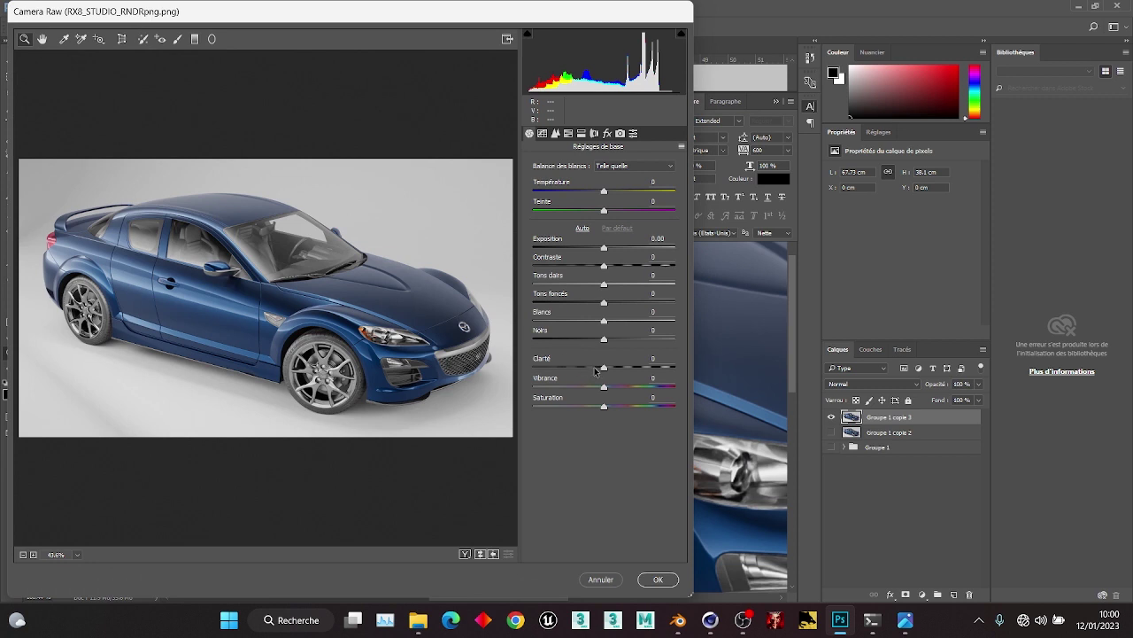
pyautogui.moveTo(607, 370); pyautogui.dragTo(623, 370)
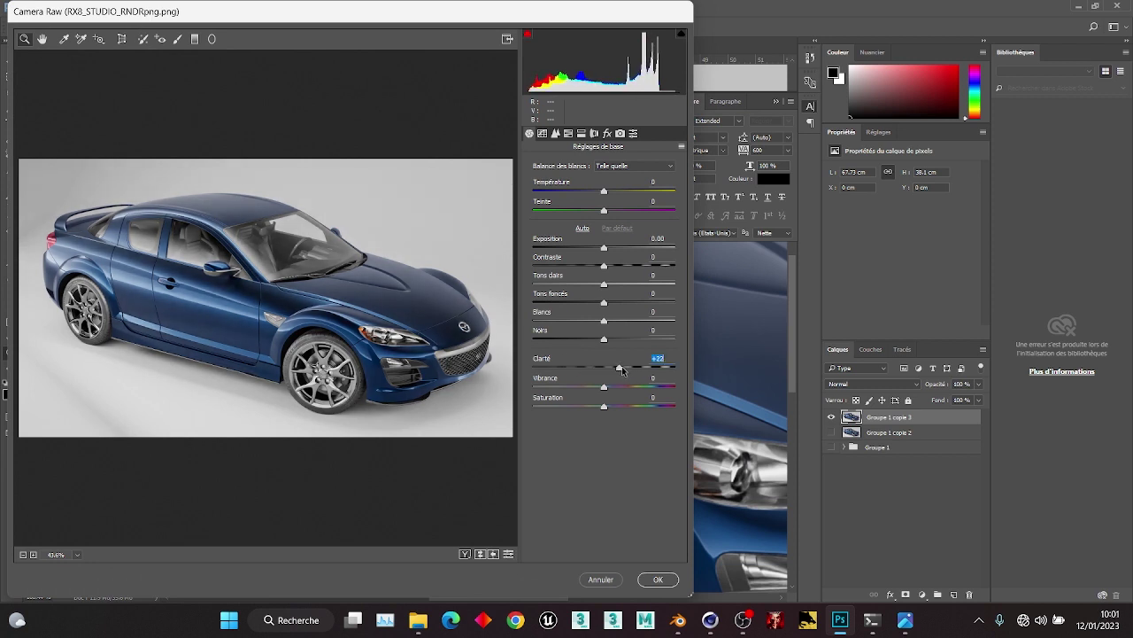
pyautogui.moveTo(623, 370); pyautogui.dragTo(618, 376)
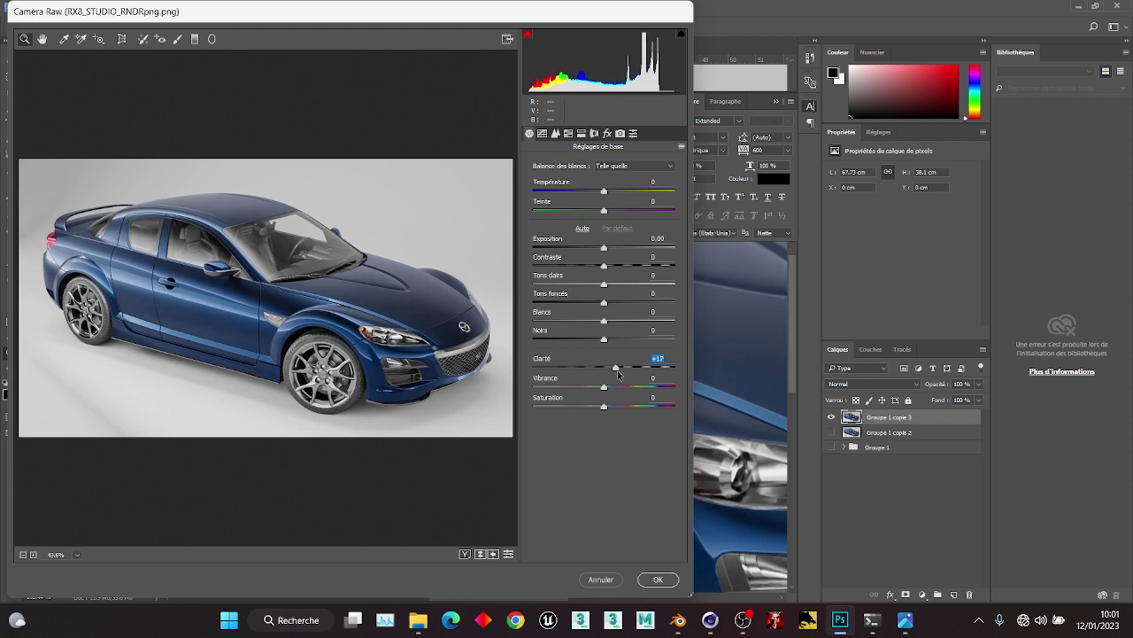
pyautogui.click(658, 580)
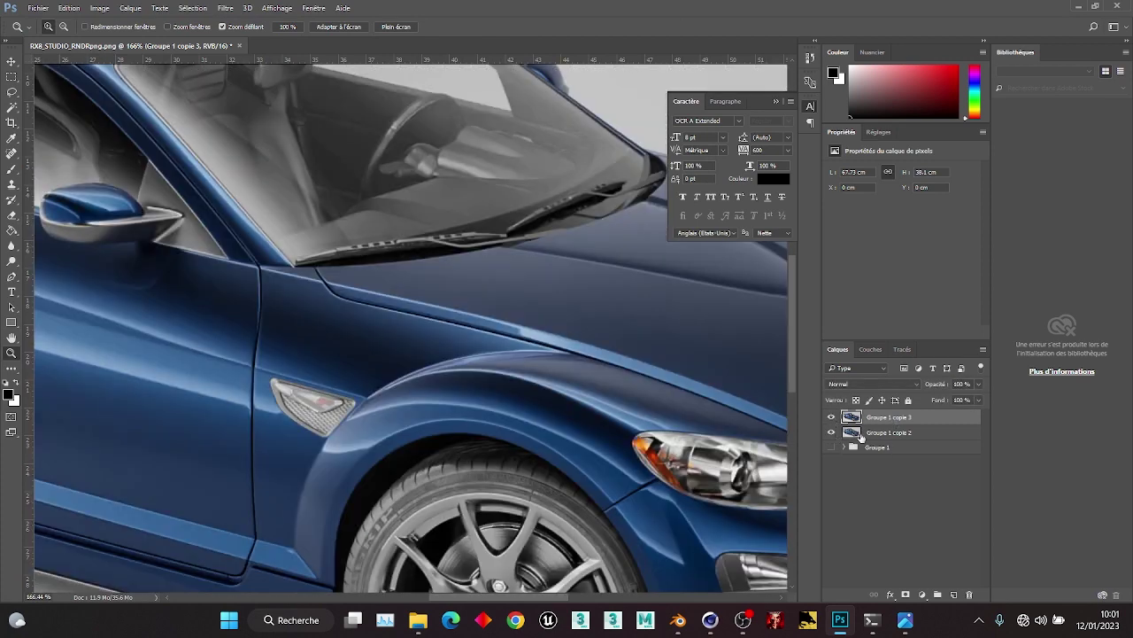
# Compare the image with and without Groupe 1 copie 3, and set that layer's opacity to 48 %.
pyautogui.click(831, 417)
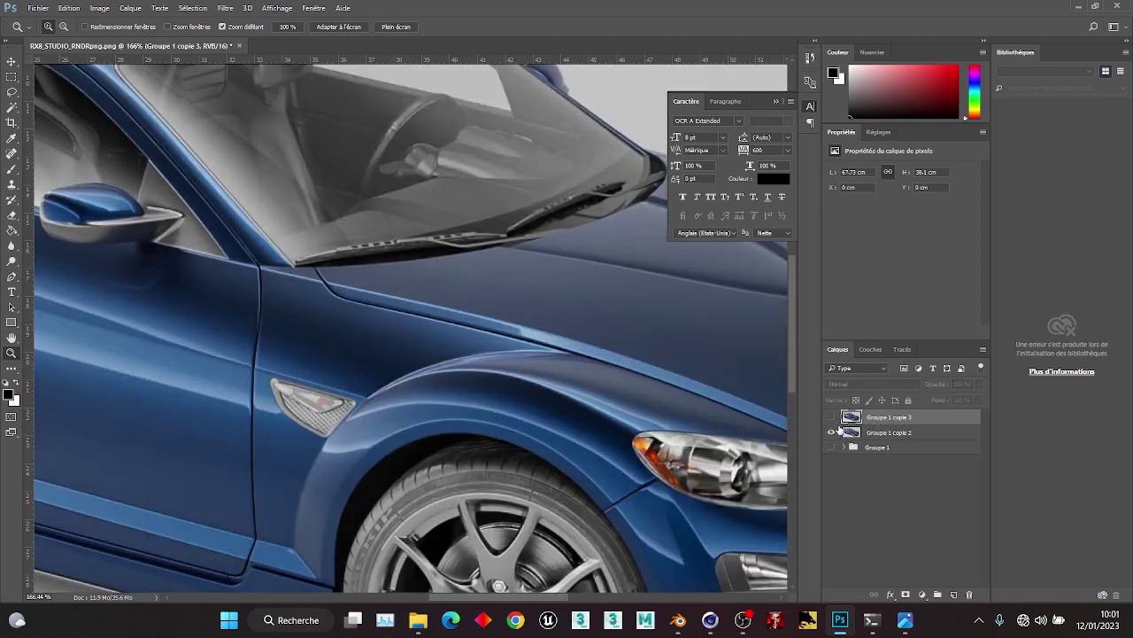
pyautogui.click(876, 433)
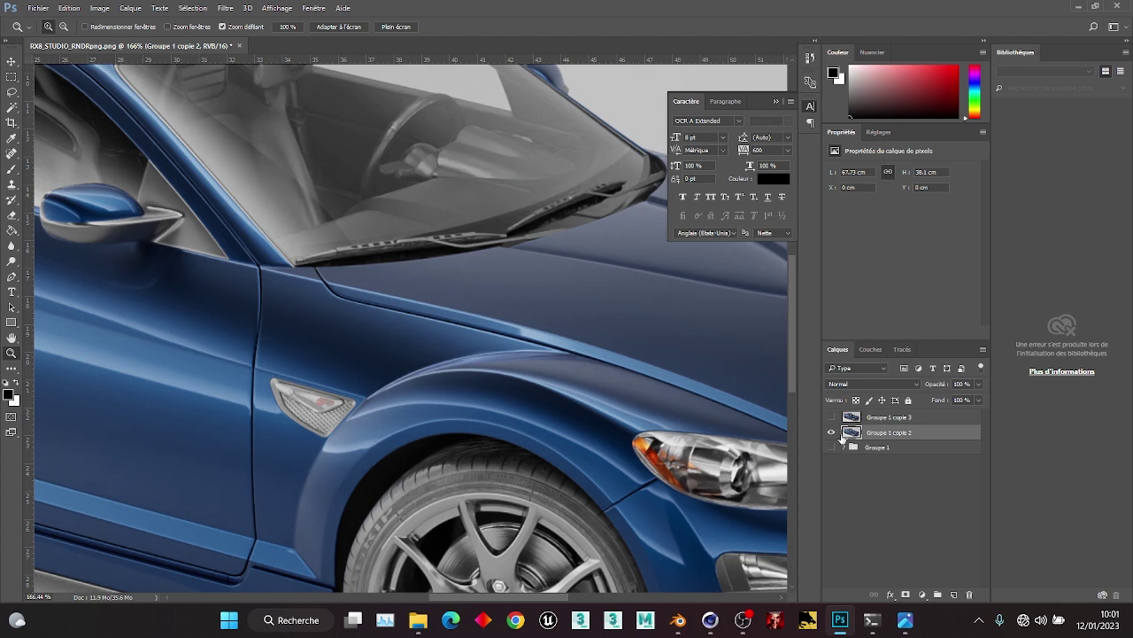
pyautogui.click(830, 417)
pyautogui.click(885, 420)
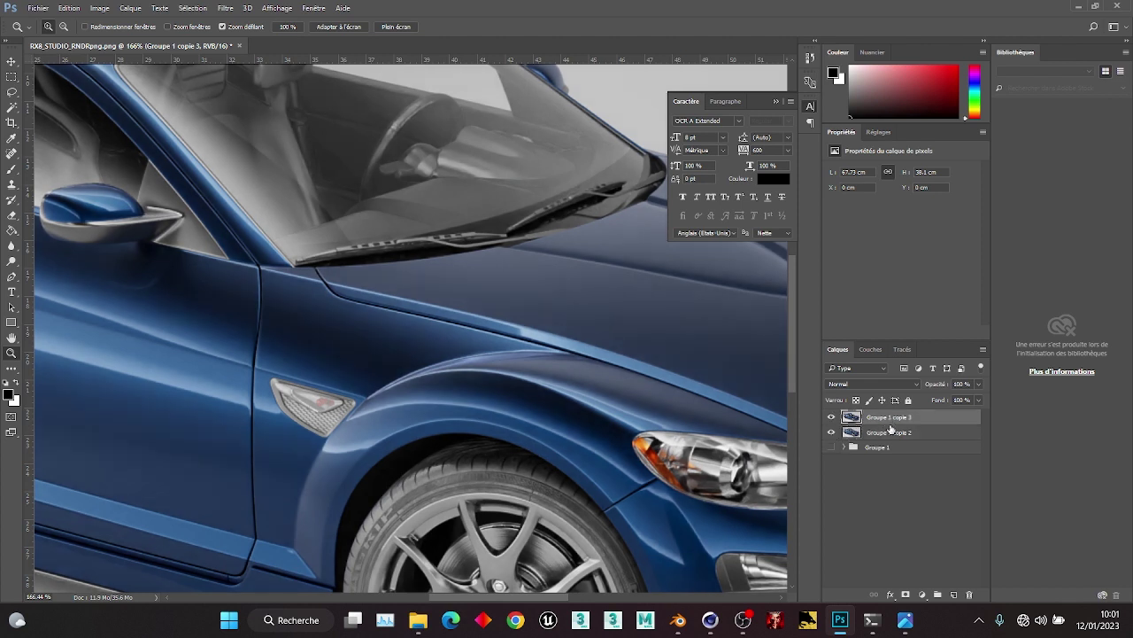
pyautogui.click(979, 383)
pyautogui.click(898, 511)
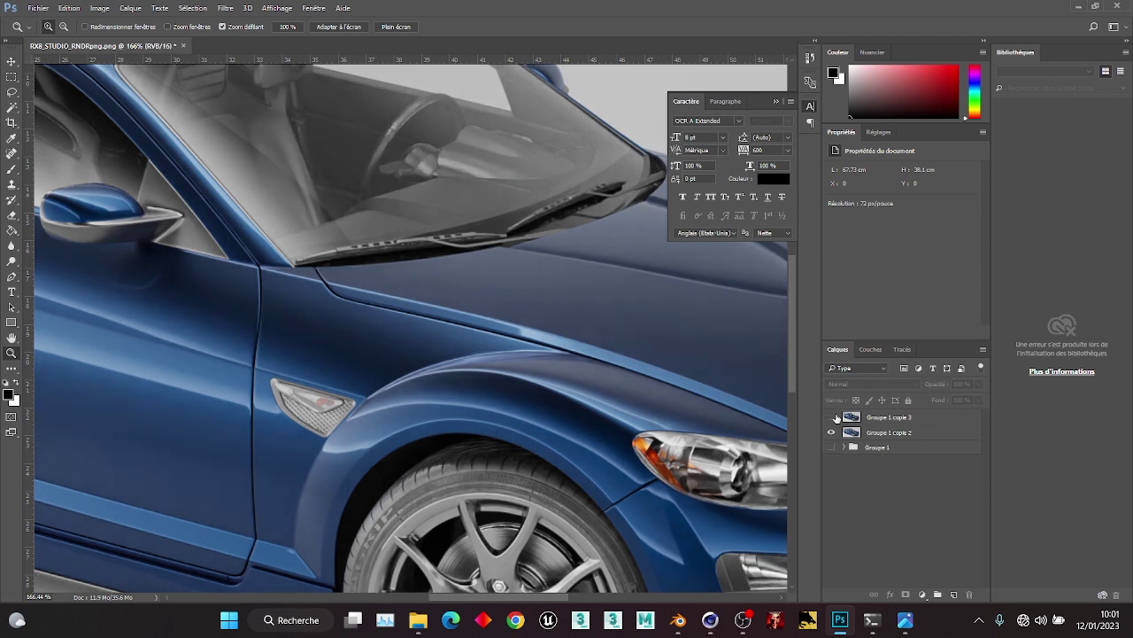
# Inspect the car's front, doors, rear and front wheel up close, comparing Groupe 1 copie 3 hidden and shown.
pyautogui.click(833, 417)
pyautogui.moveTo(567, 362); pyautogui.dragTo(423, 322)
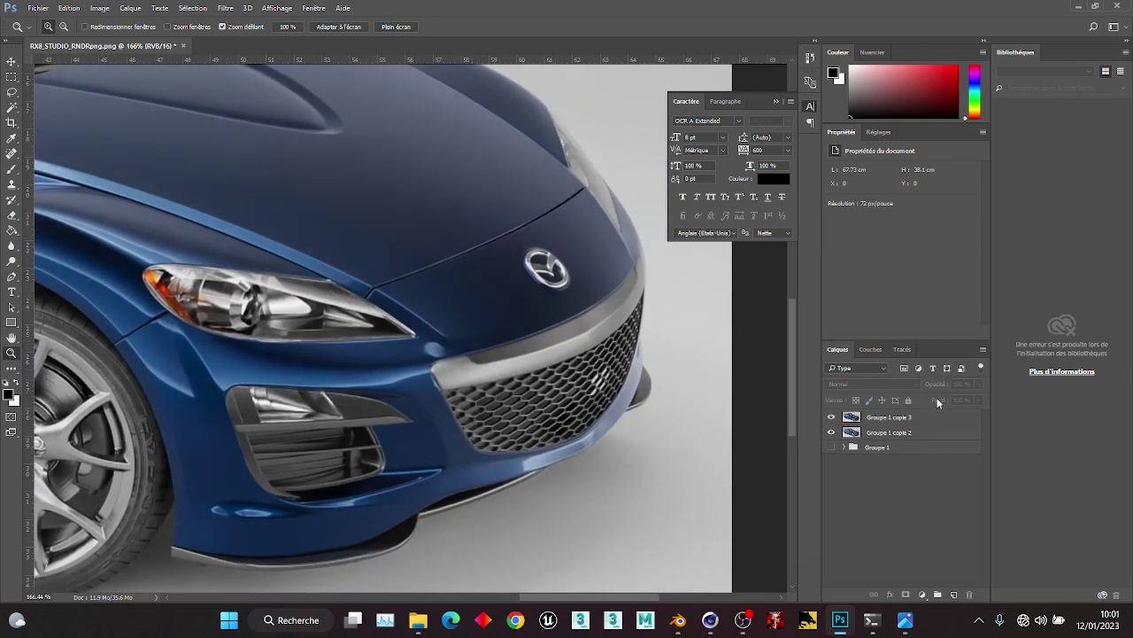
pyautogui.click(882, 418)
pyautogui.click(979, 385)
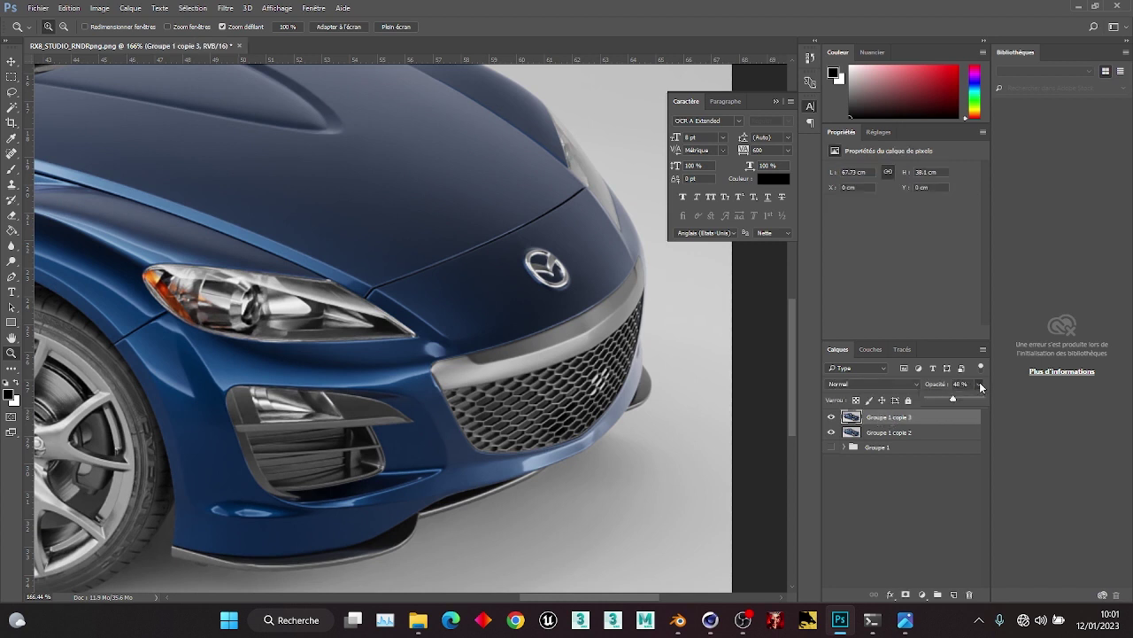
pyautogui.click(892, 498)
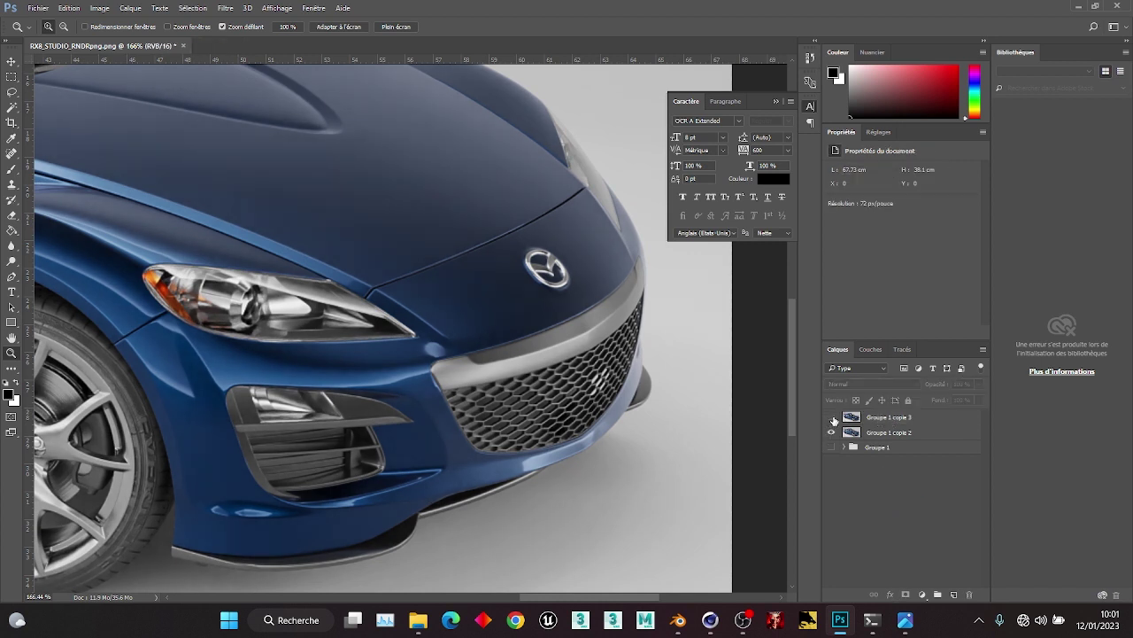
pyautogui.keyDown('alt'); pyautogui.scroll(-1, 368, 225); pyautogui.keyUp('alt')
pyautogui.moveTo(438, 288); pyautogui.dragTo(779, 354)
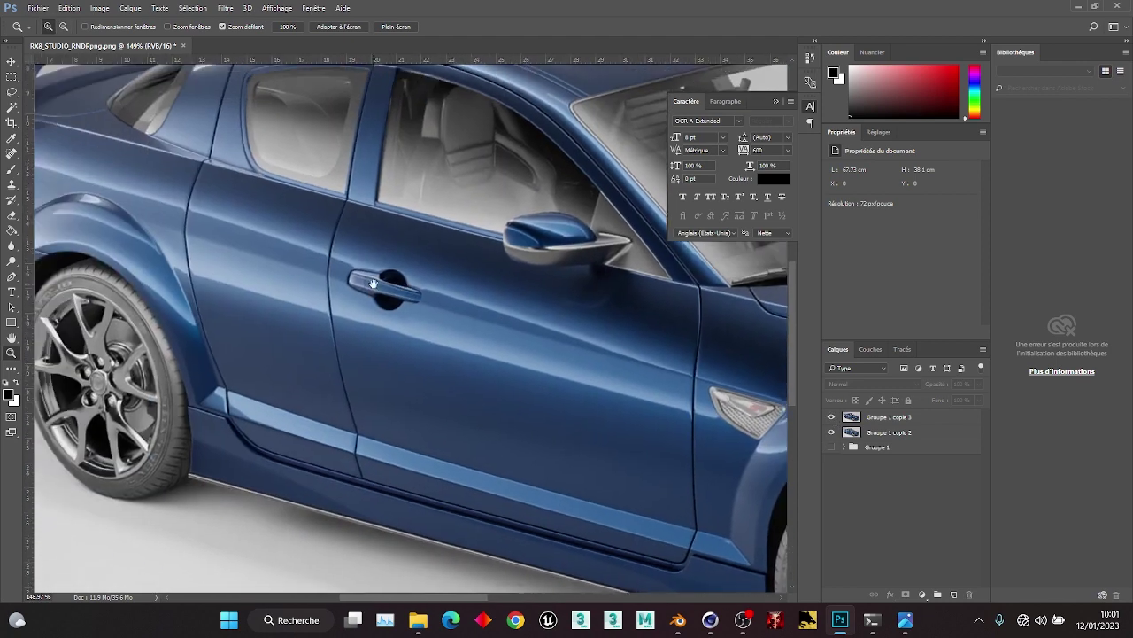
pyautogui.moveTo(218, 107); pyautogui.dragTo(402, 329)
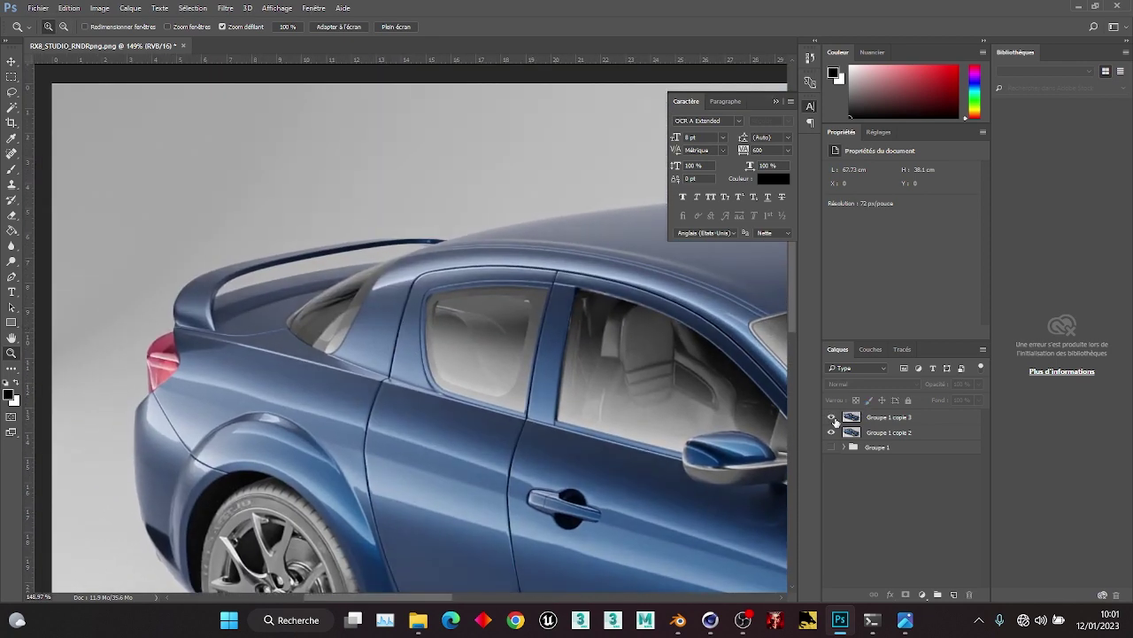
pyautogui.moveTo(544, 379); pyautogui.dragTo(145, 183)
pyautogui.moveTo(746, 438); pyautogui.dragTo(389, 321)
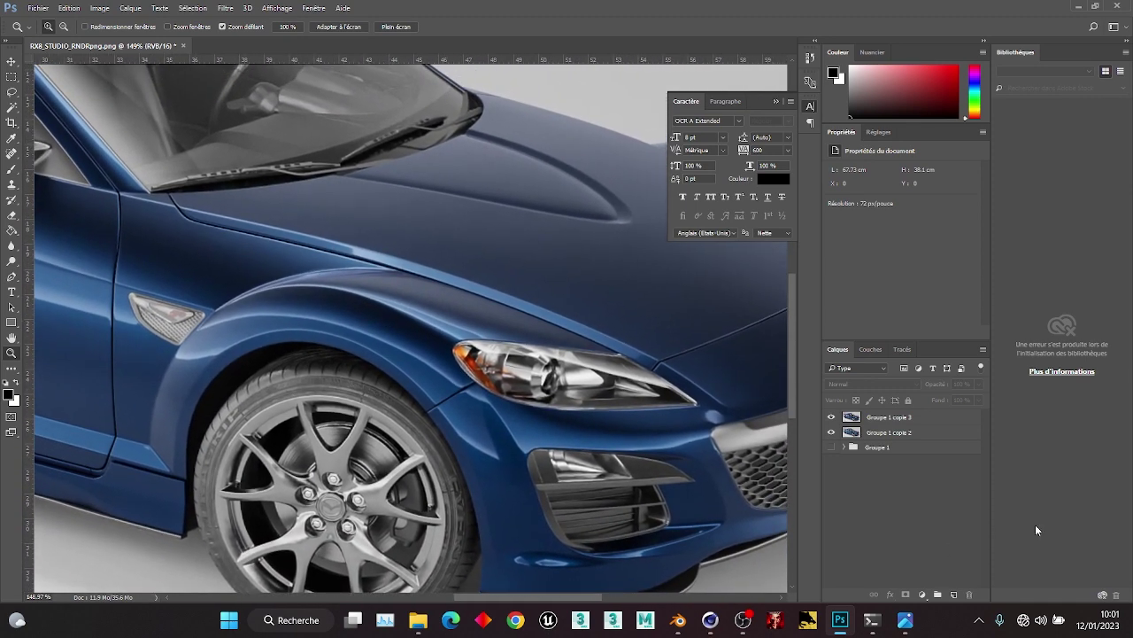
# Hide Groupe 1 copie 2 and set the opacity of Groupe 1 copie 3 to 100 %.
pyautogui.click(896, 417)
pyautogui.moveTo(750, 432); pyautogui.dragTo(563, 389)
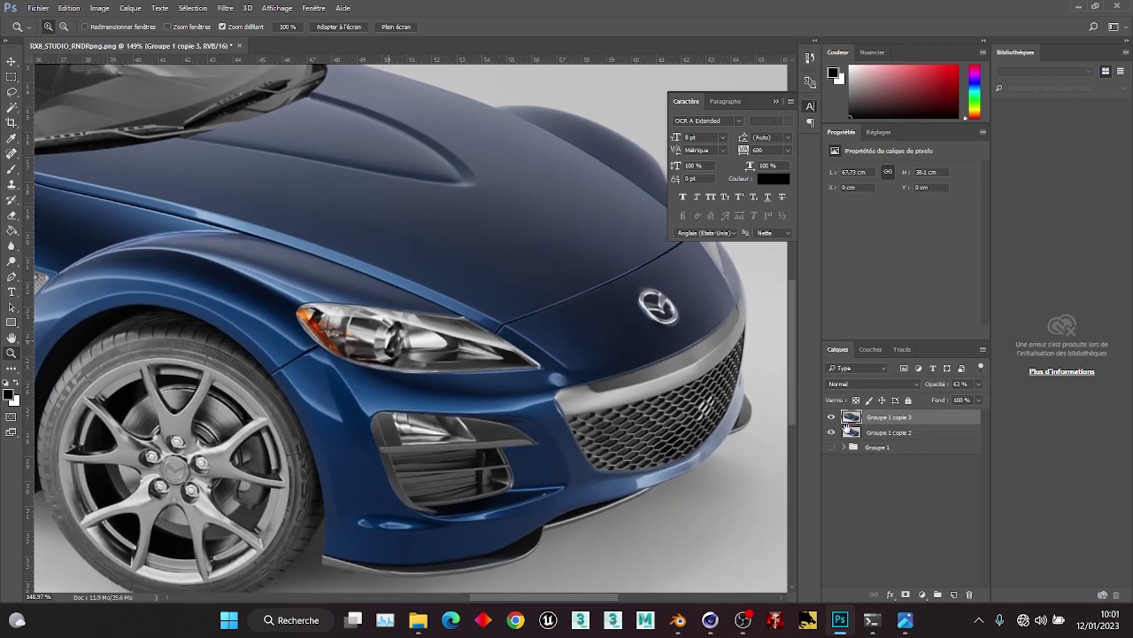
pyautogui.click(831, 432)
pyautogui.click(831, 432)
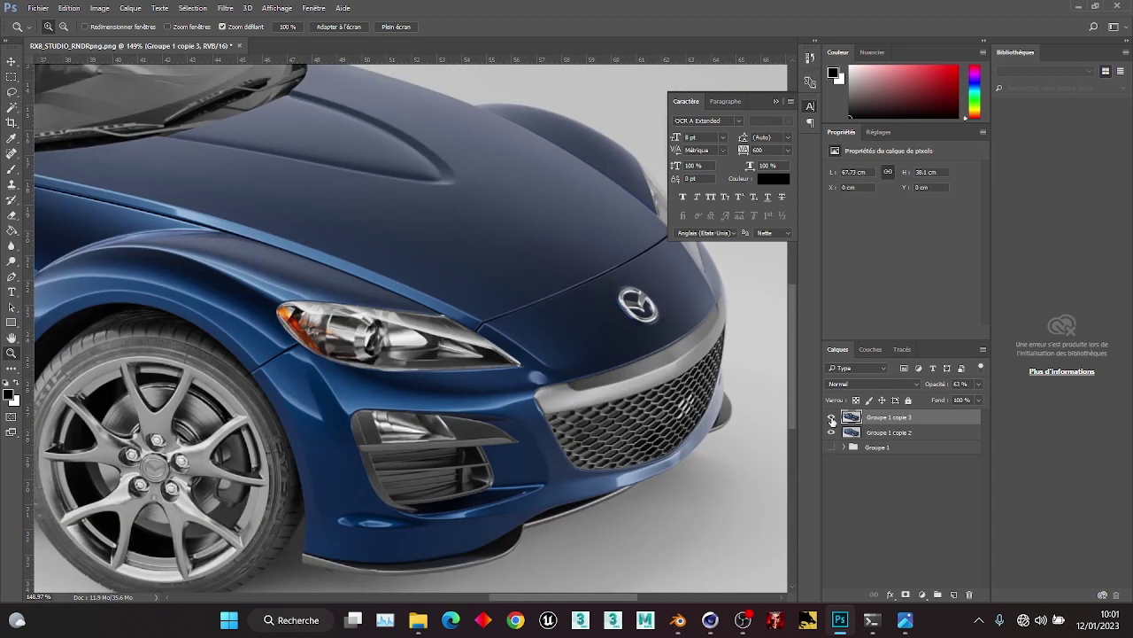
pyautogui.click(832, 432)
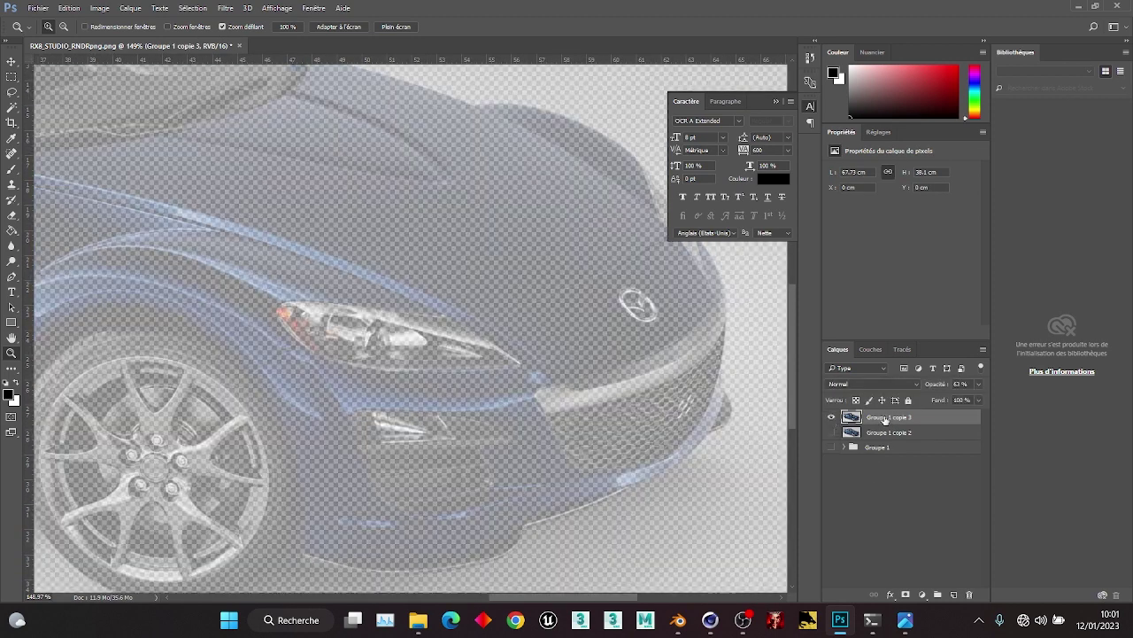
pyautogui.click(979, 384)
pyautogui.moveTo(967, 399); pyautogui.dragTo(1050, 399)
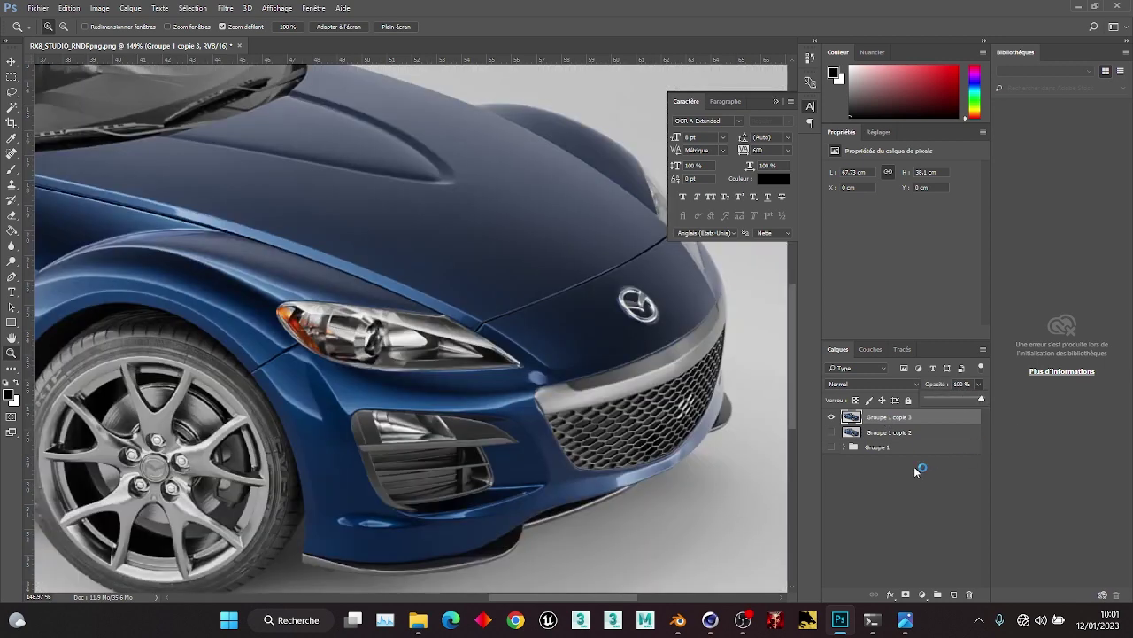
pyautogui.click(917, 468)
# Inspect the car's roof, doors and front up close, comparing Groupe 1 copie 3 with Groupe 1 copie 2.
pyautogui.moveTo(349, 266); pyautogui.dragTo(487, 314)
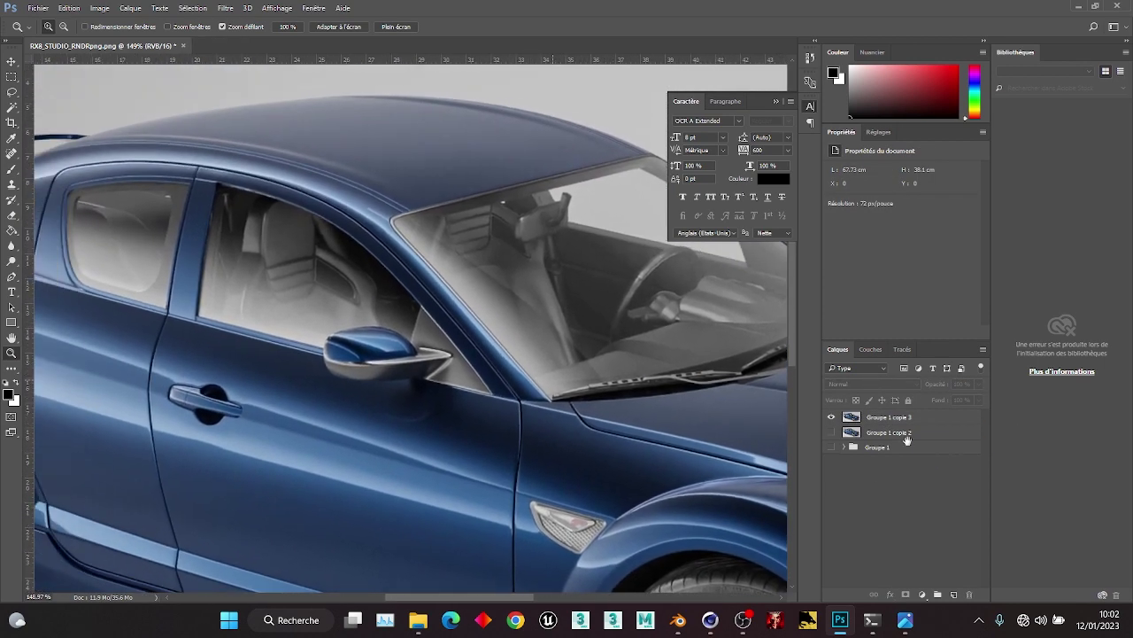
pyautogui.click(833, 418)
pyautogui.click(831, 417)
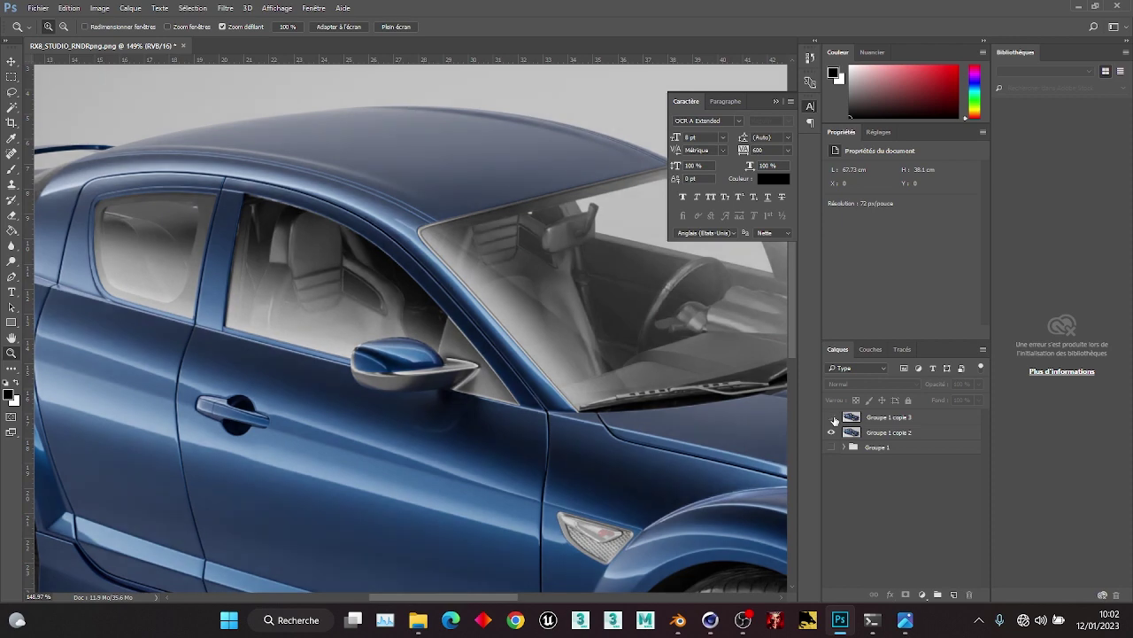
pyautogui.click(832, 417)
pyautogui.moveTo(611, 384); pyautogui.dragTo(393, 331)
pyautogui.moveTo(554, 384); pyautogui.dragTo(486, 350)
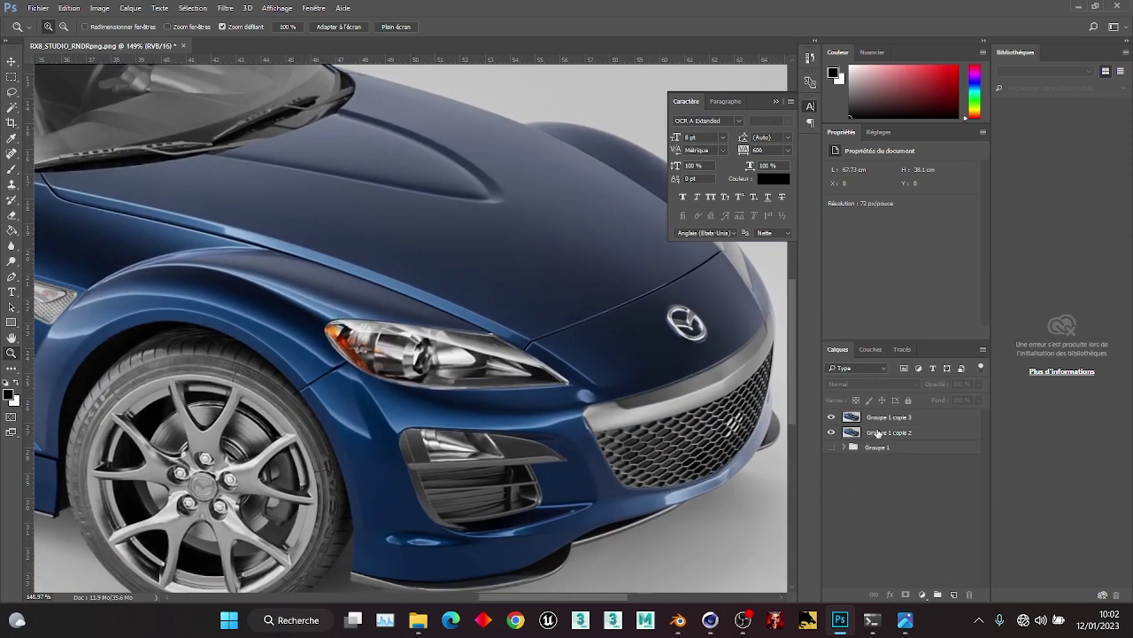
pyautogui.click(834, 432)
# Check the reference RX8_STUDIO_RNDR.jpg in Photos, and add a Teinte/Saturation adjustment layer above Groupe 1 copie 3 with Teinte at +9.
pyautogui.click(882, 420)
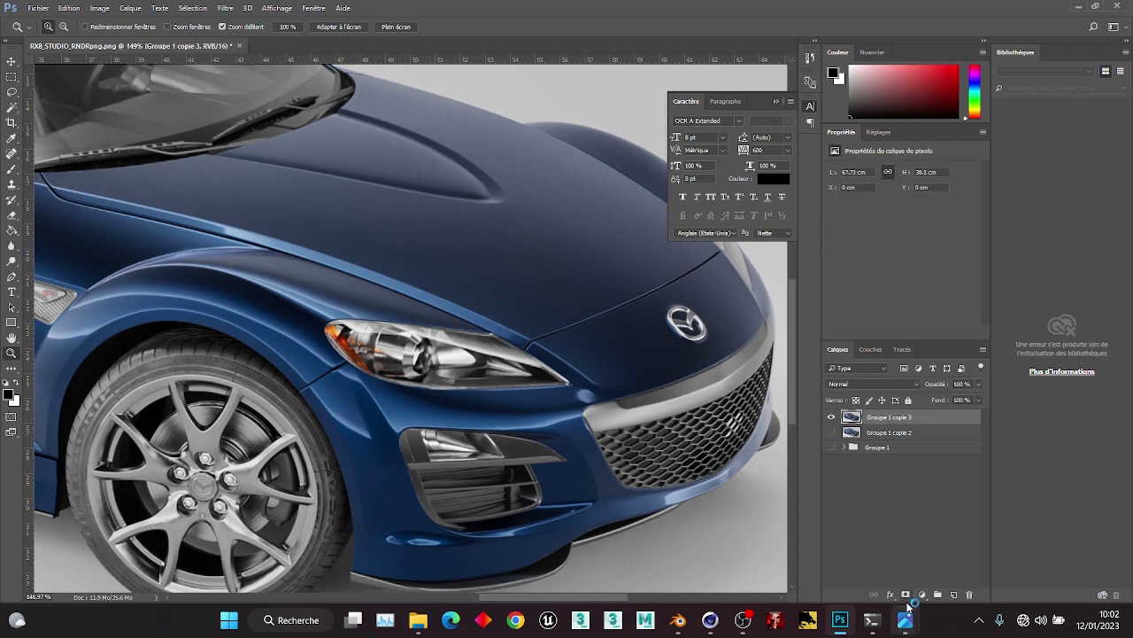
pyautogui.moveTo(902, 624)
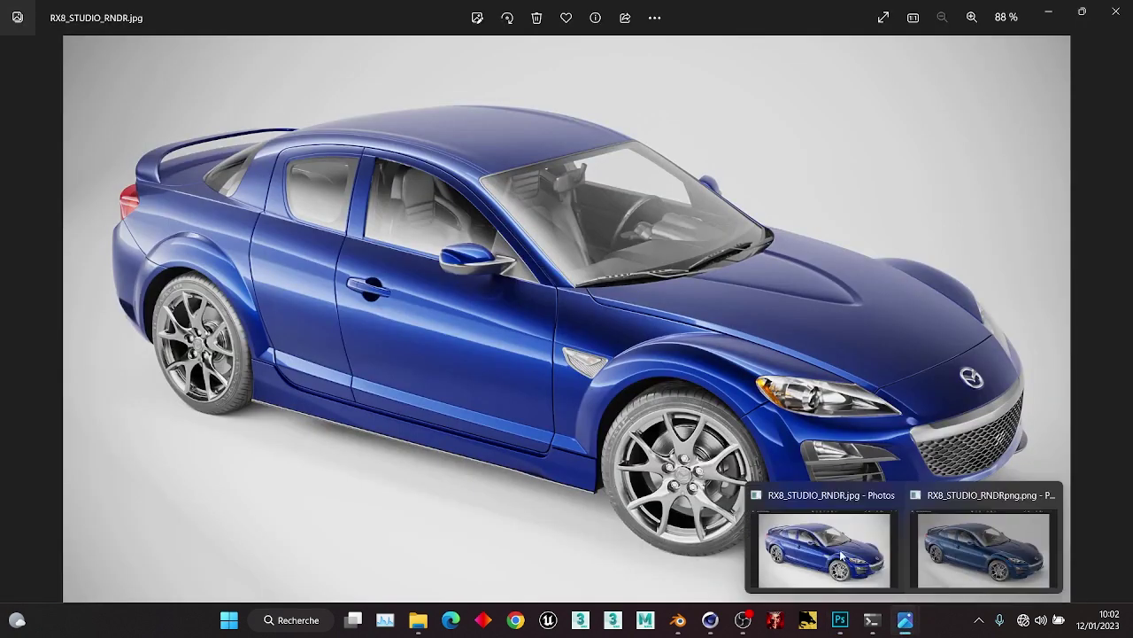
pyautogui.click(839, 549)
pyautogui.click(1111, 19)
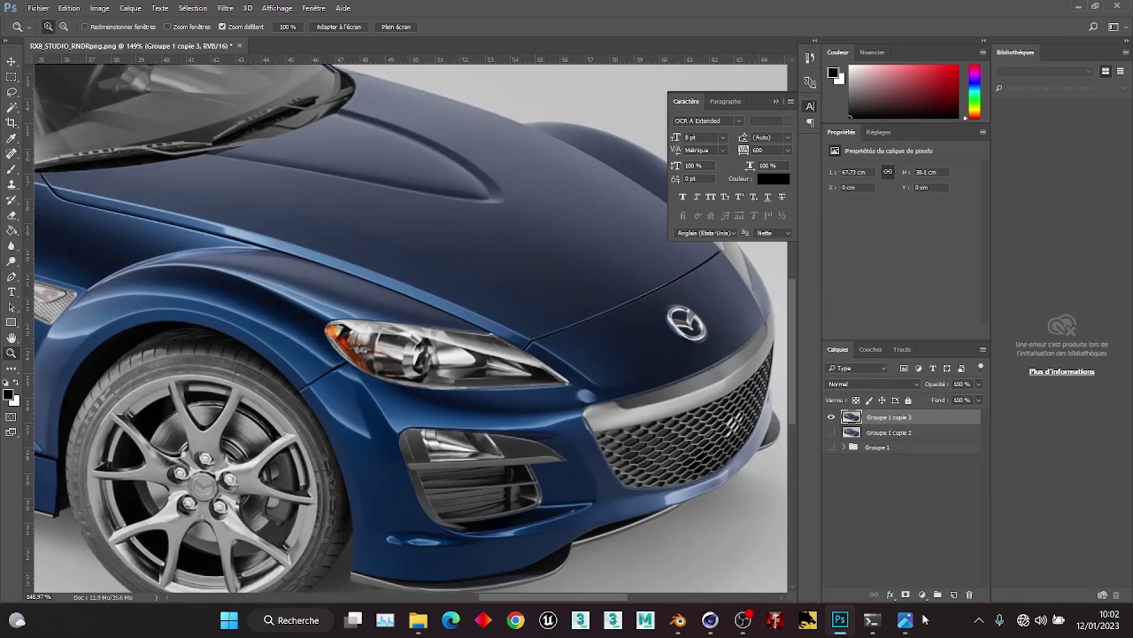
pyautogui.click(921, 594)
pyautogui.click(978, 423)
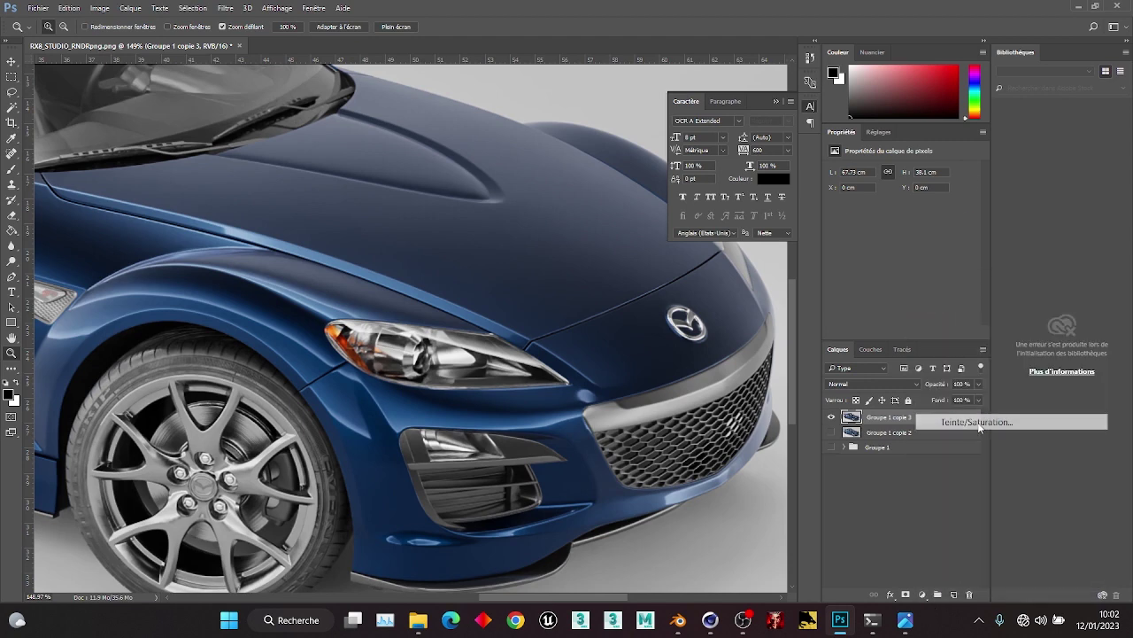
pyautogui.moveTo(902, 216); pyautogui.dragTo(911, 217)
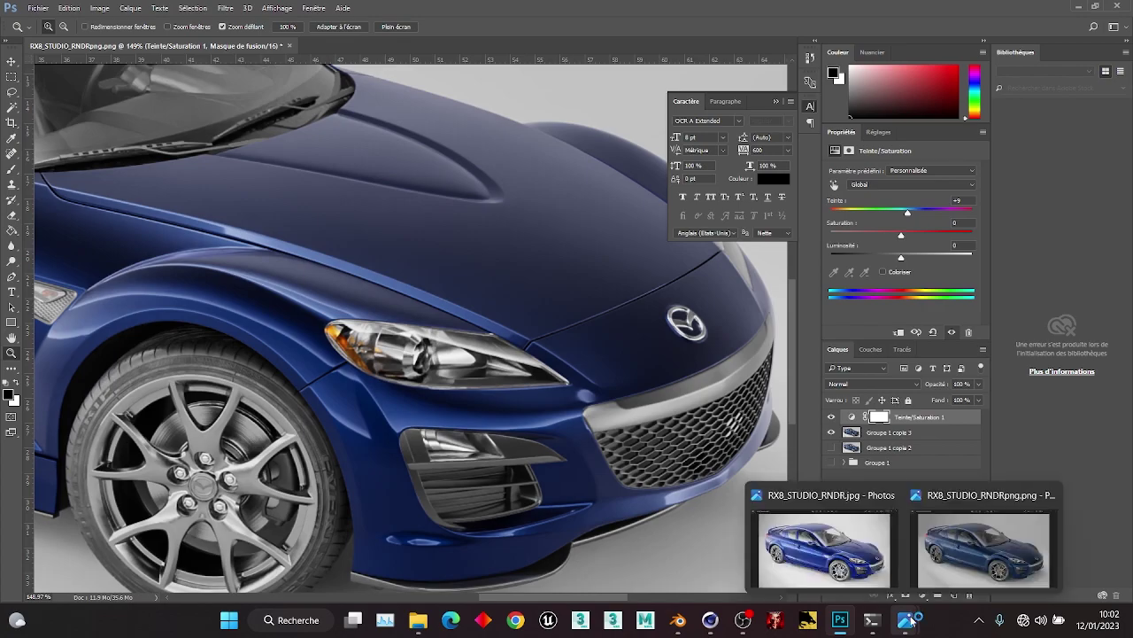
# Compare against RX8_STUDIO_RNDR.jpg in Photos, and set the Teinte/Saturation adjustment to Teinte +15 and Saturation +17.
pyautogui.click(797, 544)
pyautogui.click(1049, 12)
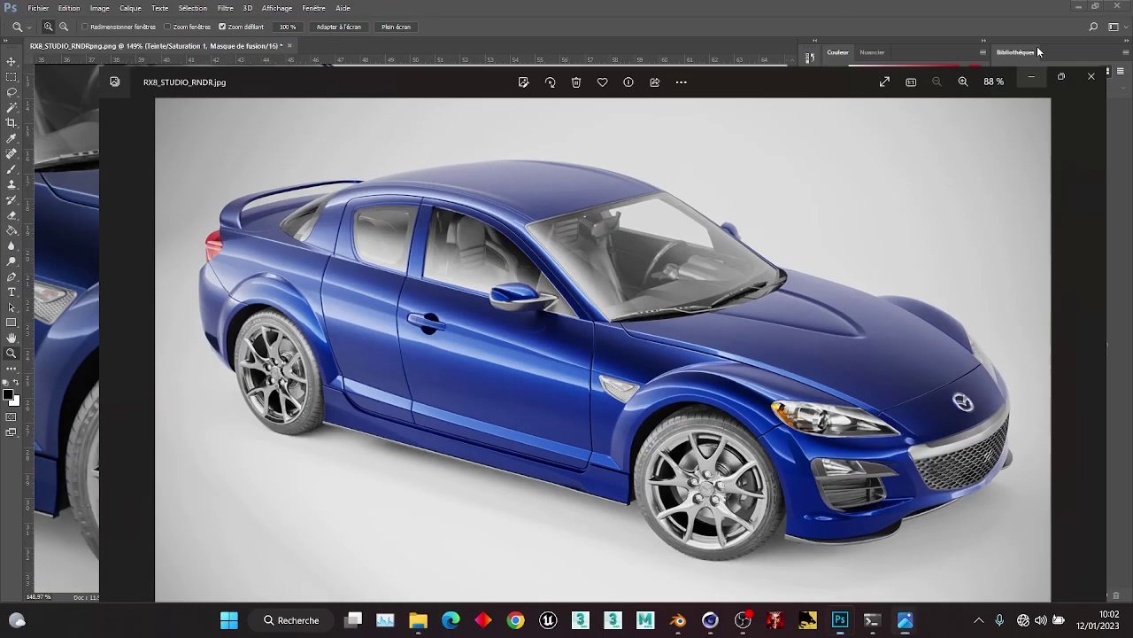
pyautogui.moveTo(256, 255); pyautogui.dragTo(578, 373)
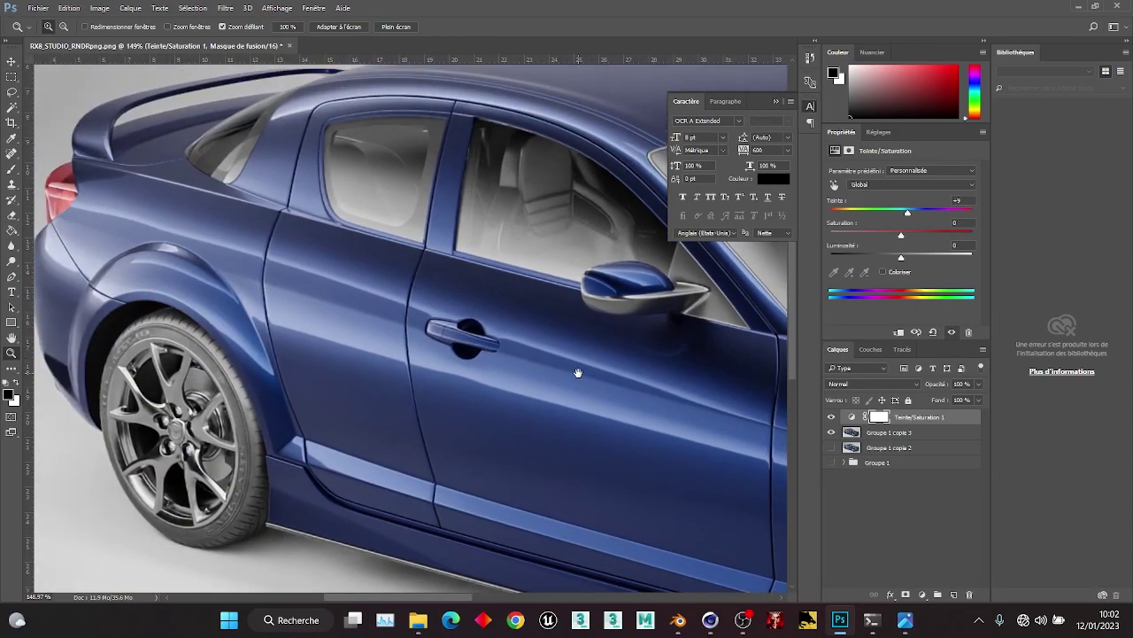
pyautogui.moveTo(904, 235); pyautogui.dragTo(912, 237)
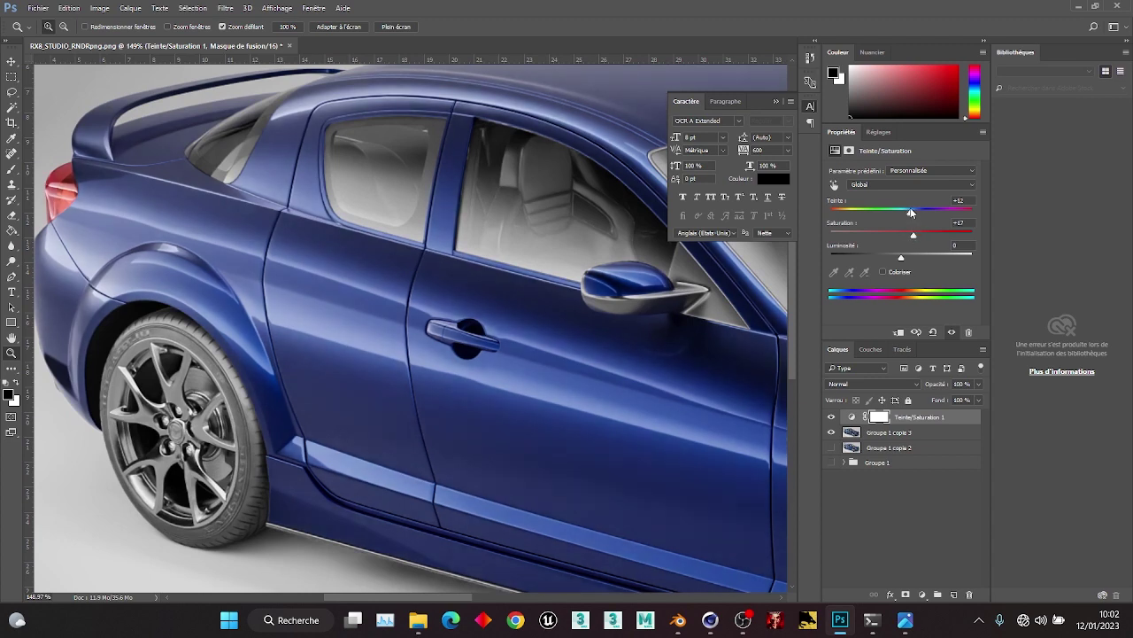
pyautogui.moveTo(911, 213); pyautogui.dragTo(917, 213)
# Compare the car's side with Teinte/Saturation 1 hidden and shown, and check its blue against RX8_STUDIO_RNDR.jpg in Photos.
pyautogui.moveTo(678, 431); pyautogui.dragTo(581, 368)
pyautogui.click(834, 421)
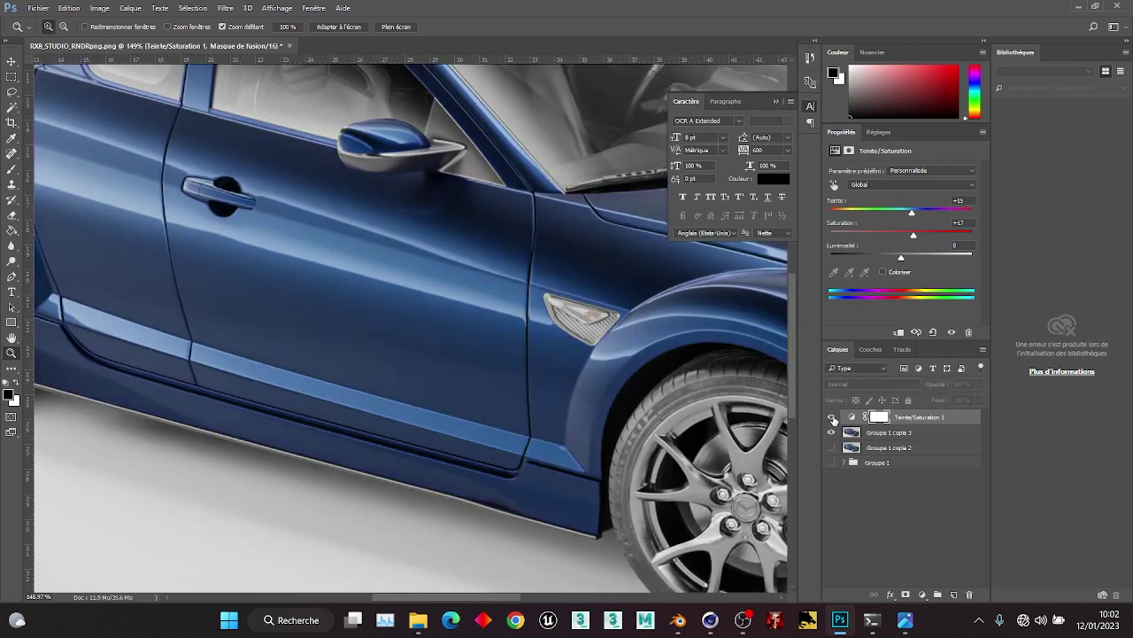
pyautogui.click(833, 421)
pyautogui.click(864, 532)
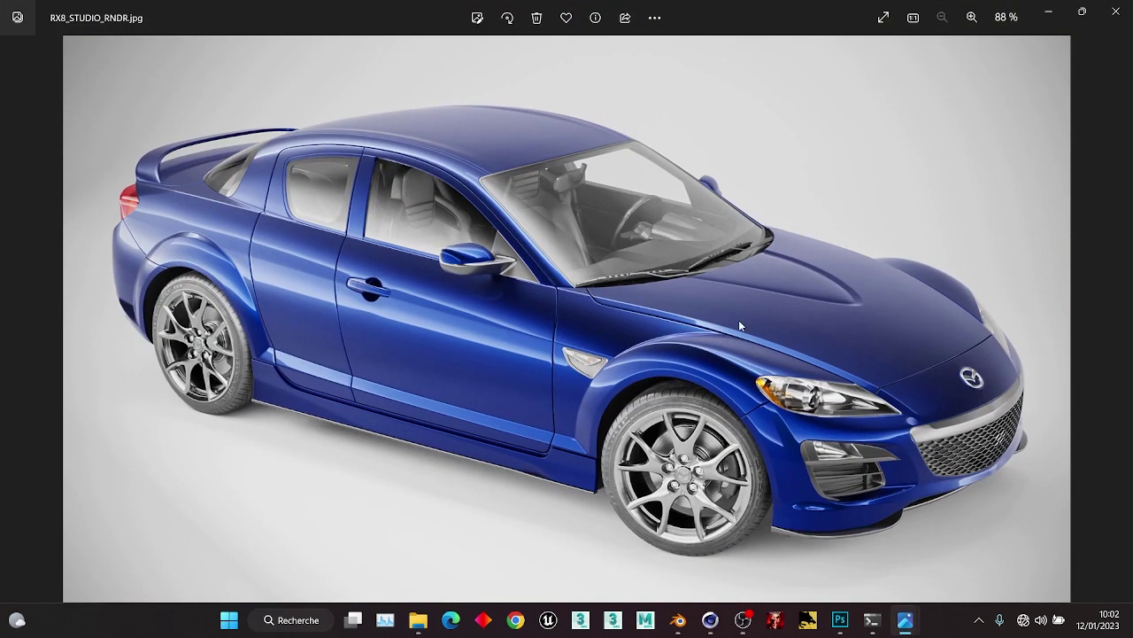
pyautogui.click(1052, 13)
# Set Teinte to +8 on the Teinte/Saturation 1 layer, and compare the whole car with and without the adjustment.
pyautogui.keyDown('alt'); pyautogui.scroll(-4, 530, 242); pyautogui.keyUp('alt')
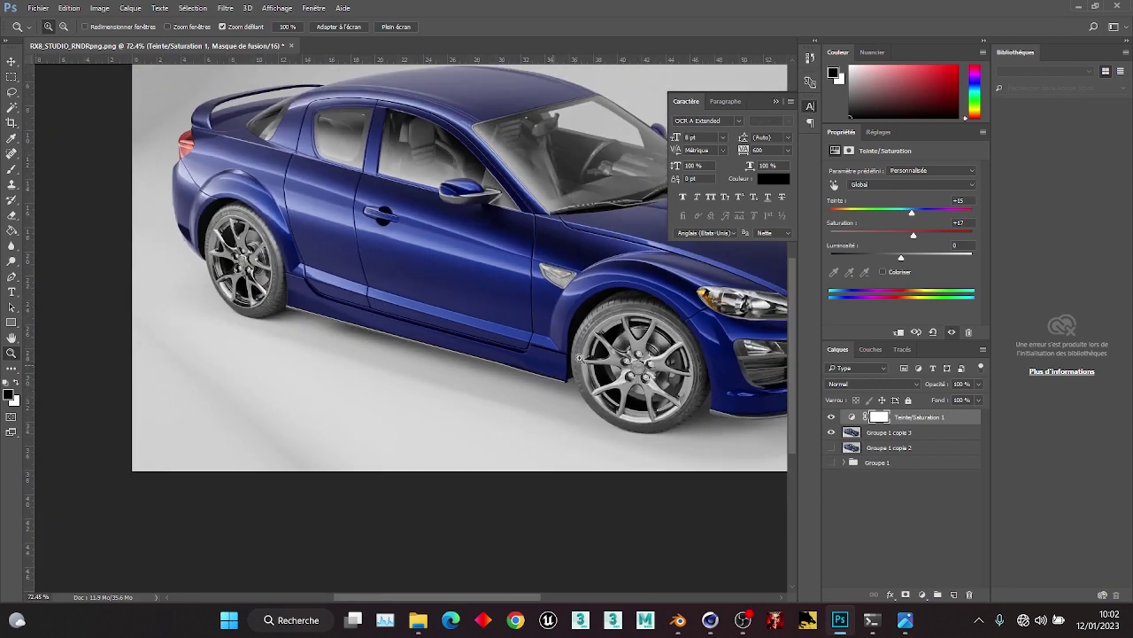
pyautogui.moveTo(558, 216); pyautogui.dragTo(459, 283)
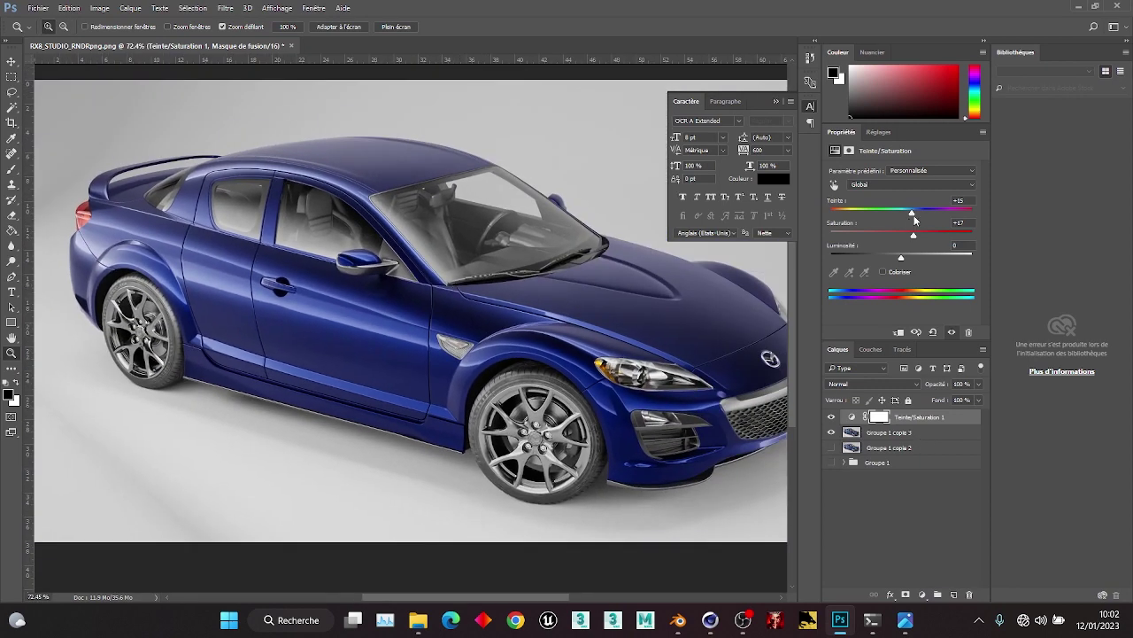
pyautogui.moveTo(912, 214); pyautogui.dragTo(907, 216)
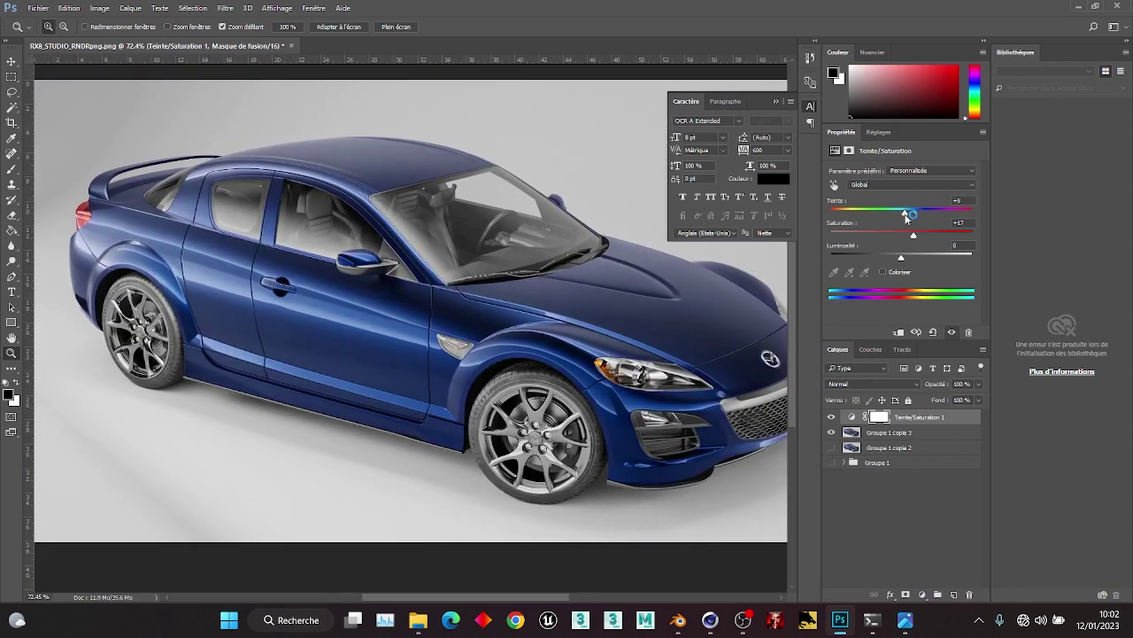
pyautogui.click(932, 524)
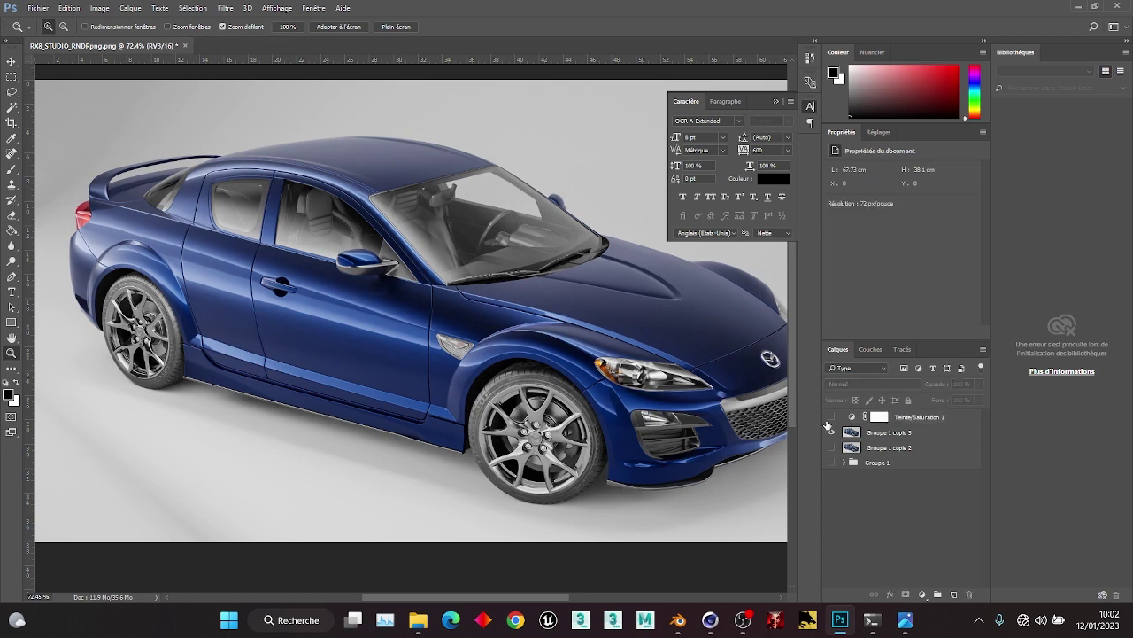
pyautogui.click(830, 418)
pyautogui.click(923, 419)
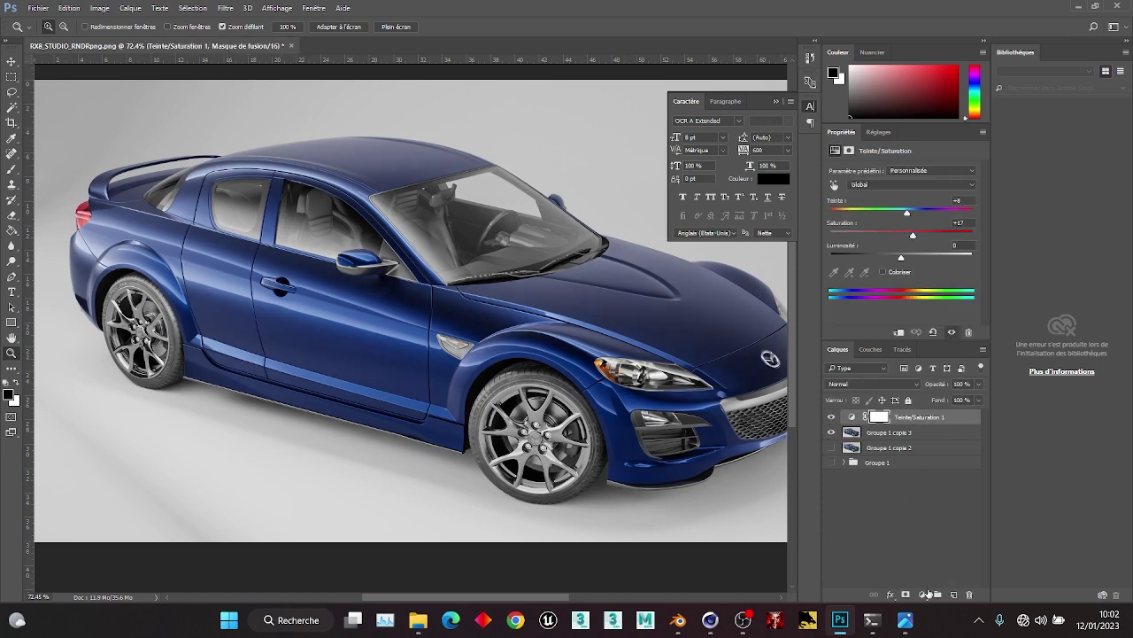
# Add a Courbes adjustment layer that raises the midtones from input 120 to output 143, and compare the image with and without it.
pyautogui.click(922, 594)
pyautogui.click(959, 371)
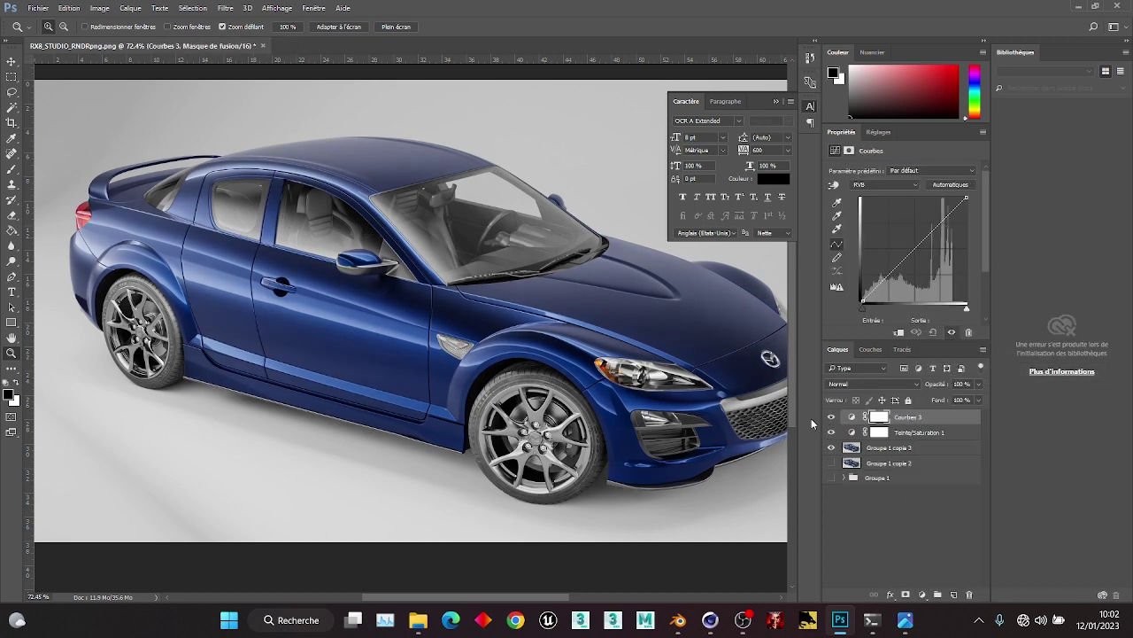
pyautogui.moveTo(911, 253); pyautogui.dragTo(911, 242)
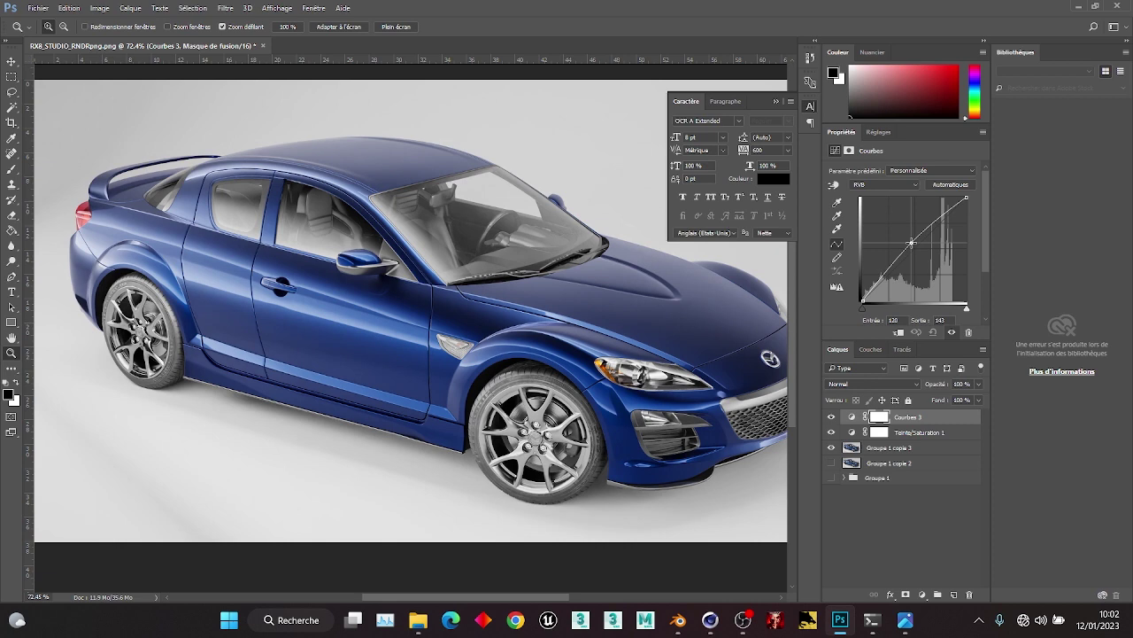
pyautogui.click(937, 503)
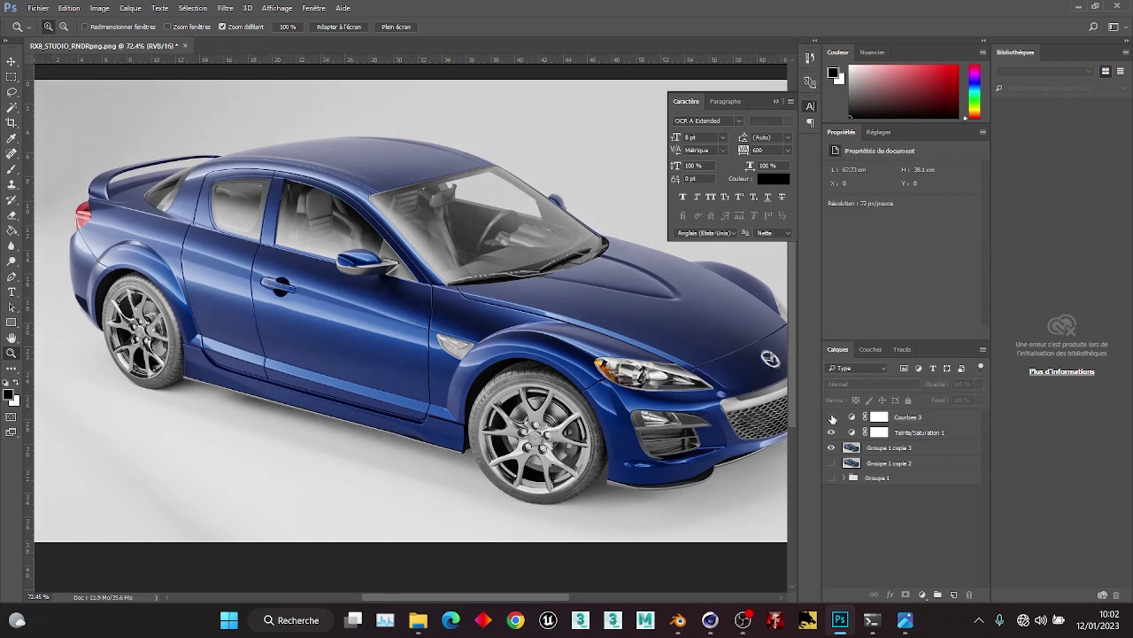
pyautogui.click(831, 417)
pyautogui.click(831, 417)
pyautogui.click(831, 417)
pyautogui.click(832, 417)
pyautogui.click(919, 418)
# Add a second Courbes adjustment layer that raises input 133 to output 149, and invert its mask to black.
pyautogui.click(922, 594)
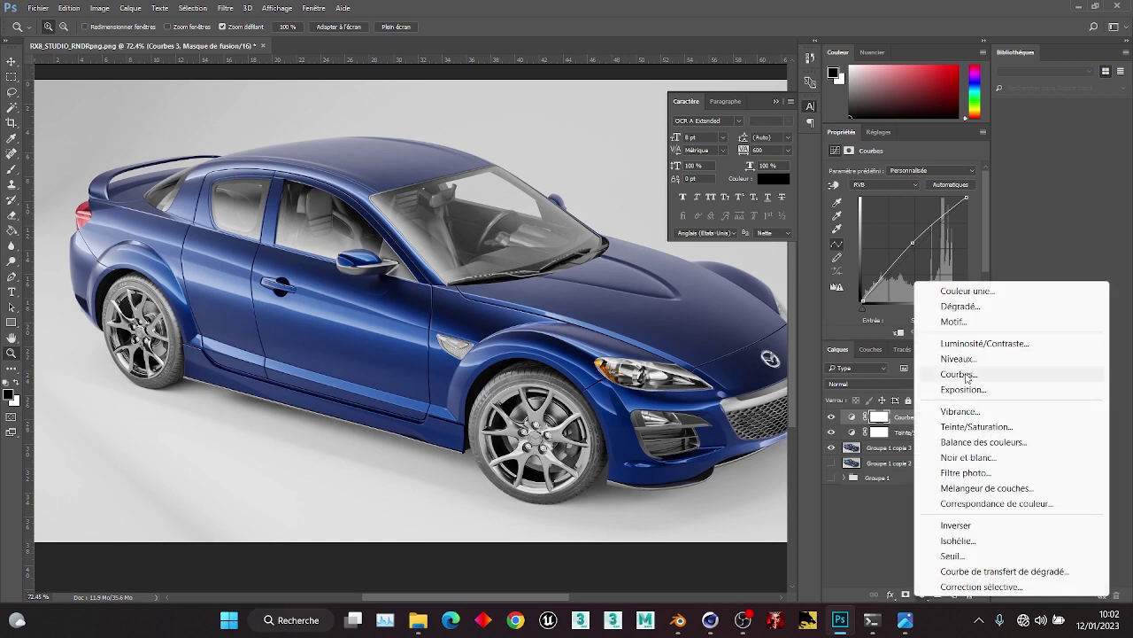
pyautogui.click(959, 373)
pyautogui.moveTo(916, 247); pyautogui.dragTo(917, 241)
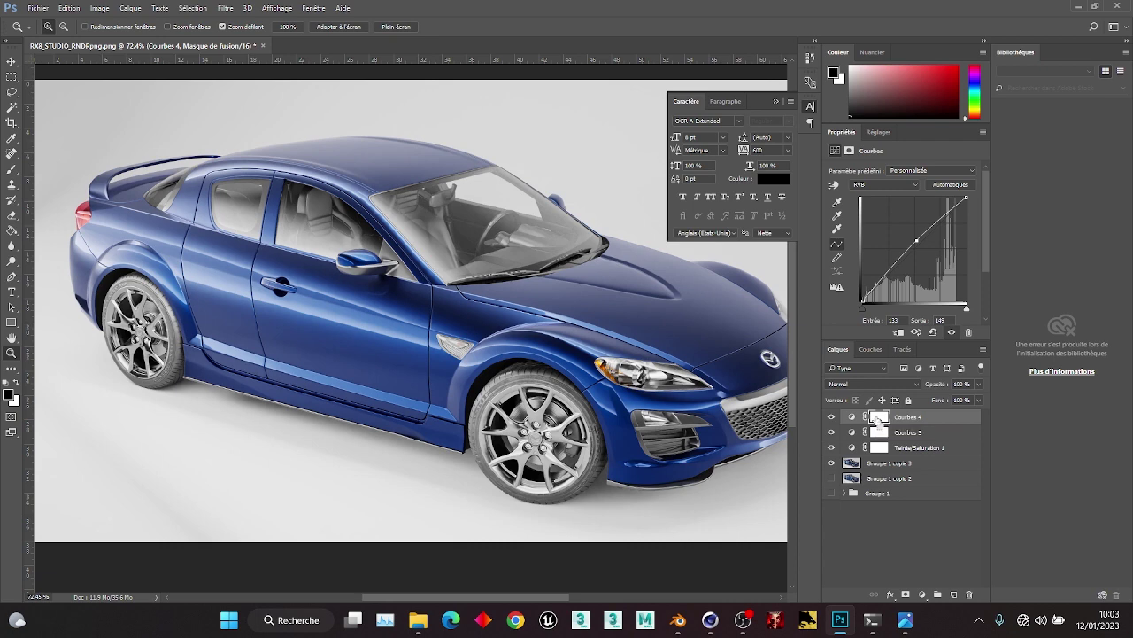
pyautogui.hotkey('ctrl', 'i')
# Paint the door highlights in white on the Courbes 4 mask with a soft brush at size 123 and 36 % opacity.
pyautogui.press('b')
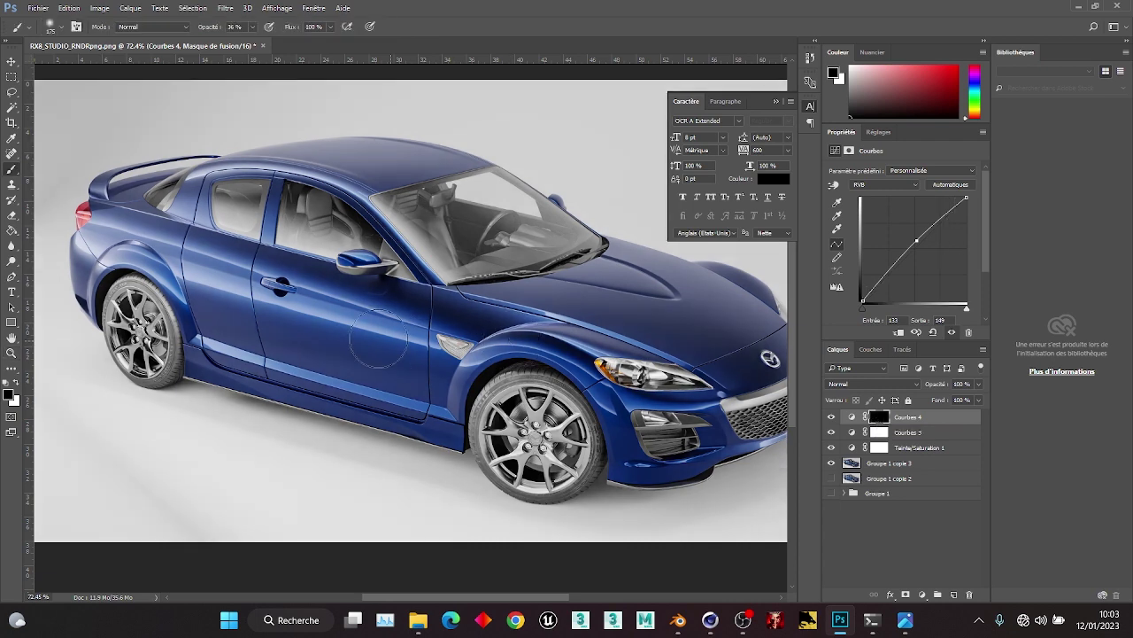
pyautogui.press('z')
pyautogui.moveTo(286, 285)
pyautogui.mouseDown()
pyautogui.moveTo(313, 266)
pyautogui.moveTo(402, 281)
pyautogui.mouseUp()
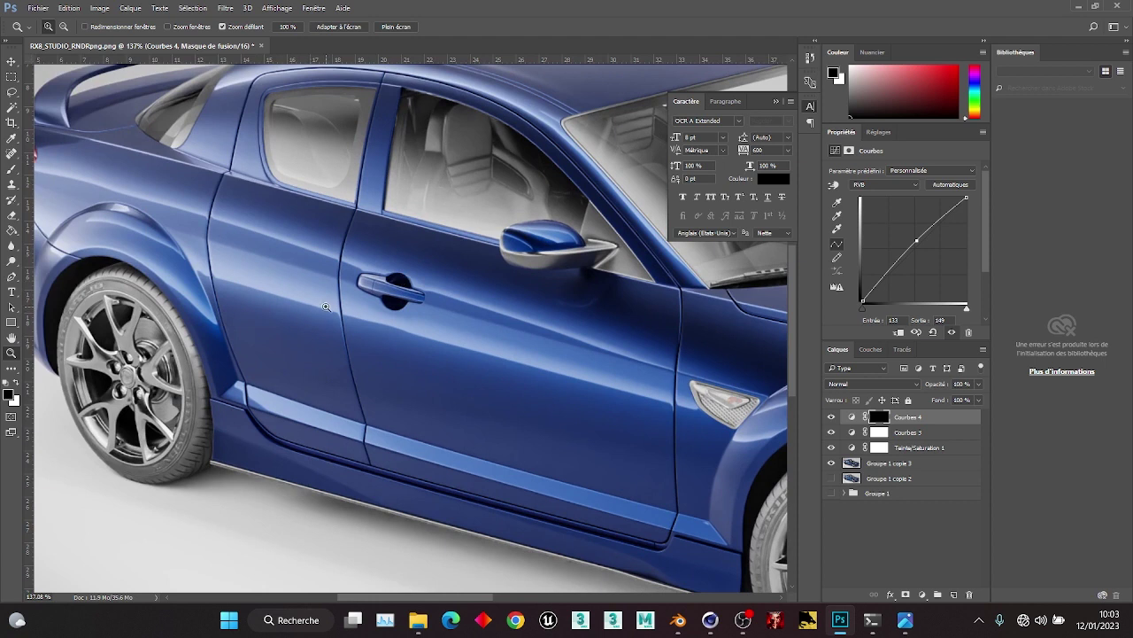
pyautogui.press('b')
pyautogui.keyDown('alt'); pyautogui.moveTo(321, 269); pyautogui.dragTo(327, 271, button='right'); pyautogui.keyUp('alt')
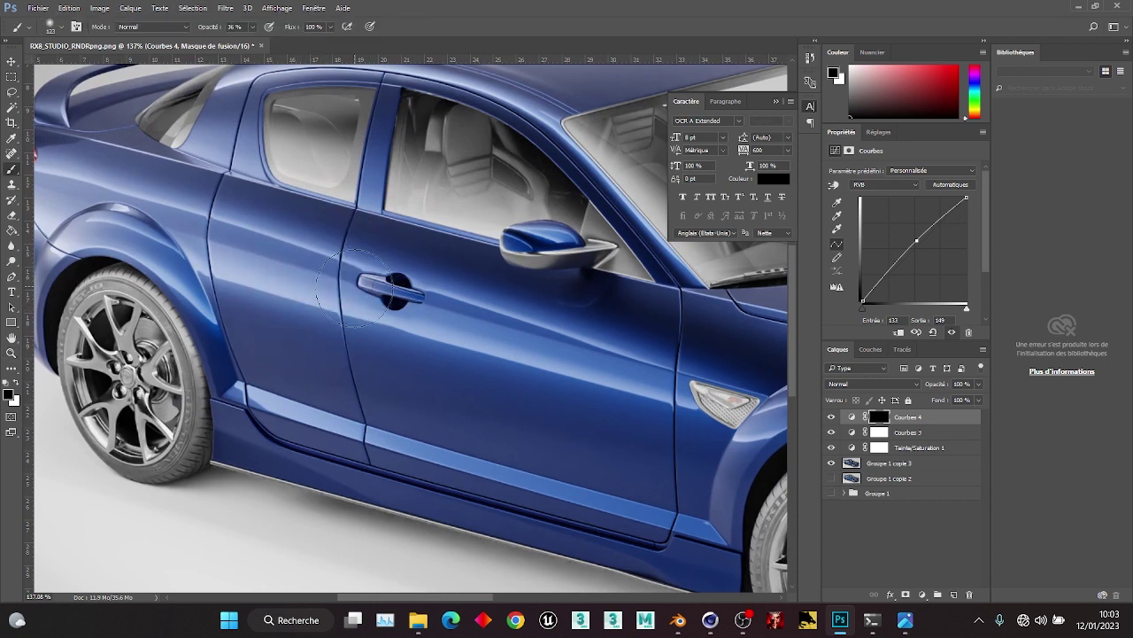
pyautogui.press('x')
pyautogui.press('x')
pyautogui.press('x')
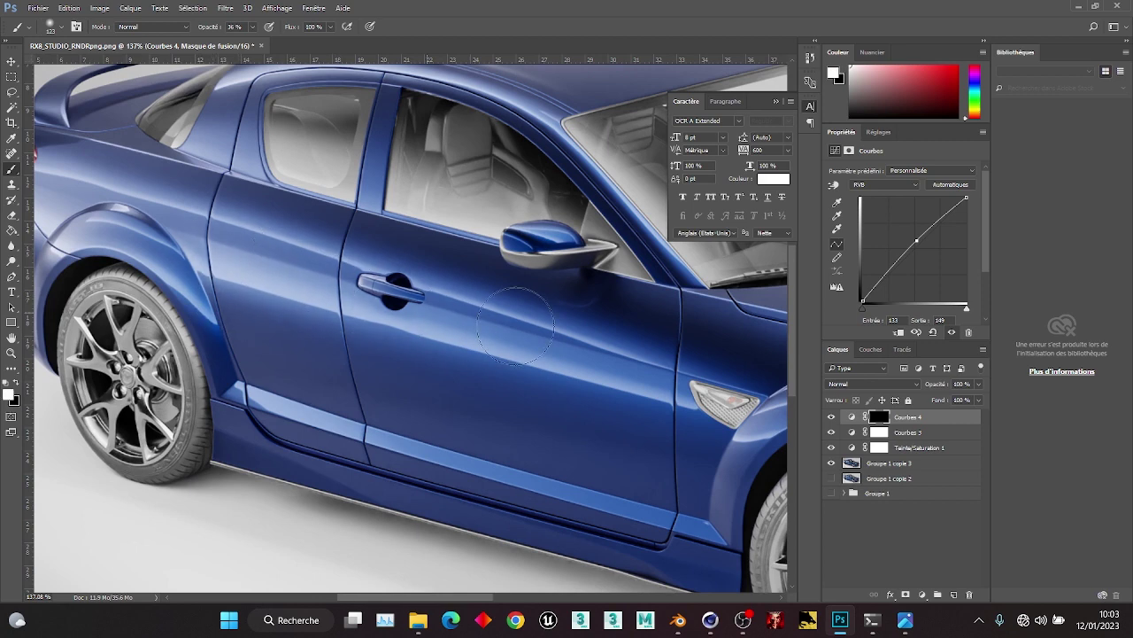
# Brush white on the Courbes 4 mask along the roof, fender and front highlights with a smaller brush, and compare with the layer hidden.
pyautogui.moveTo(296, 210)
pyautogui.mouseDown()
pyautogui.moveTo(229, 307)
pyautogui.moveTo(176, 349)
pyautogui.mouseUp()
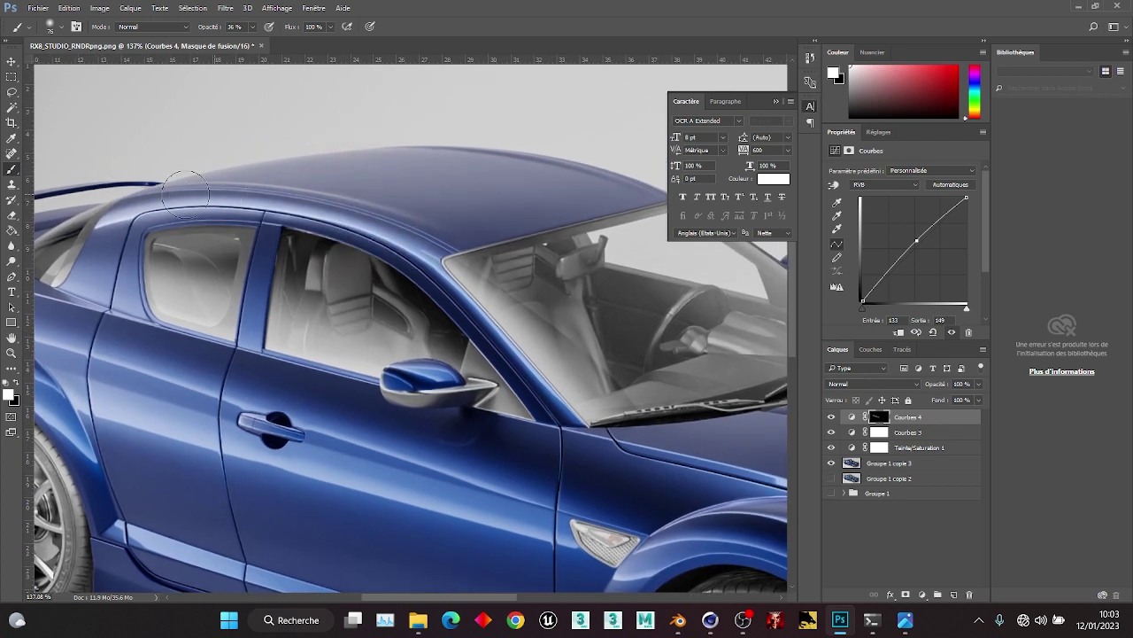
pyautogui.keyDown('alt'); pyautogui.moveTo(383, 233); pyautogui.dragTo(354, 233, button='right'); pyautogui.keyUp('alt')
pyautogui.moveTo(485, 325); pyautogui.dragTo(340, 187)
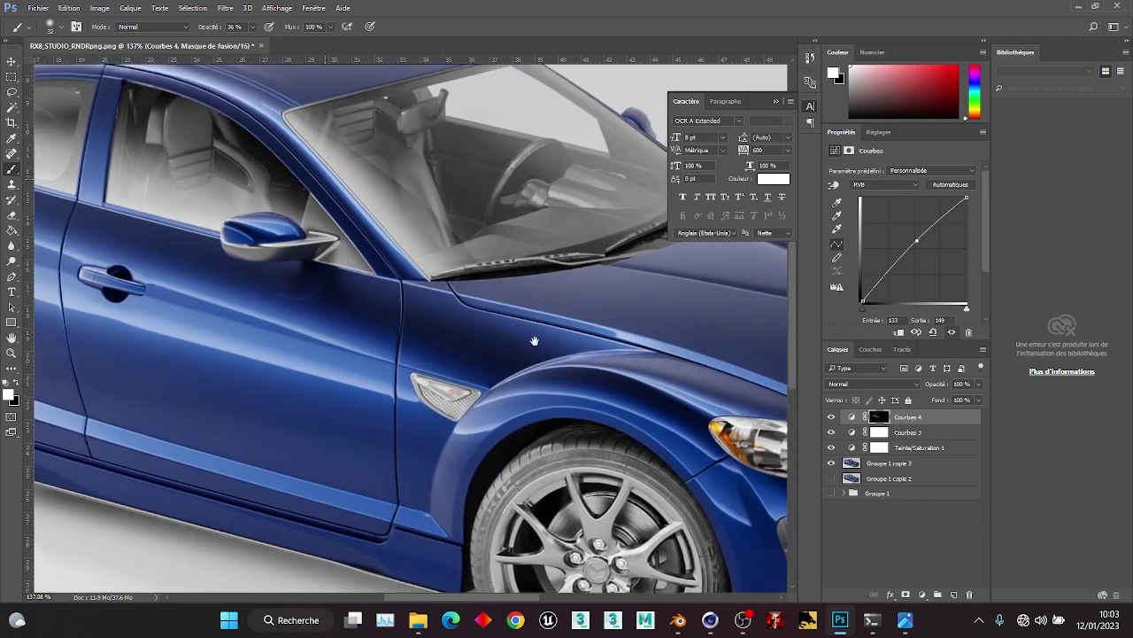
pyautogui.moveTo(532, 327); pyautogui.dragTo(374, 270)
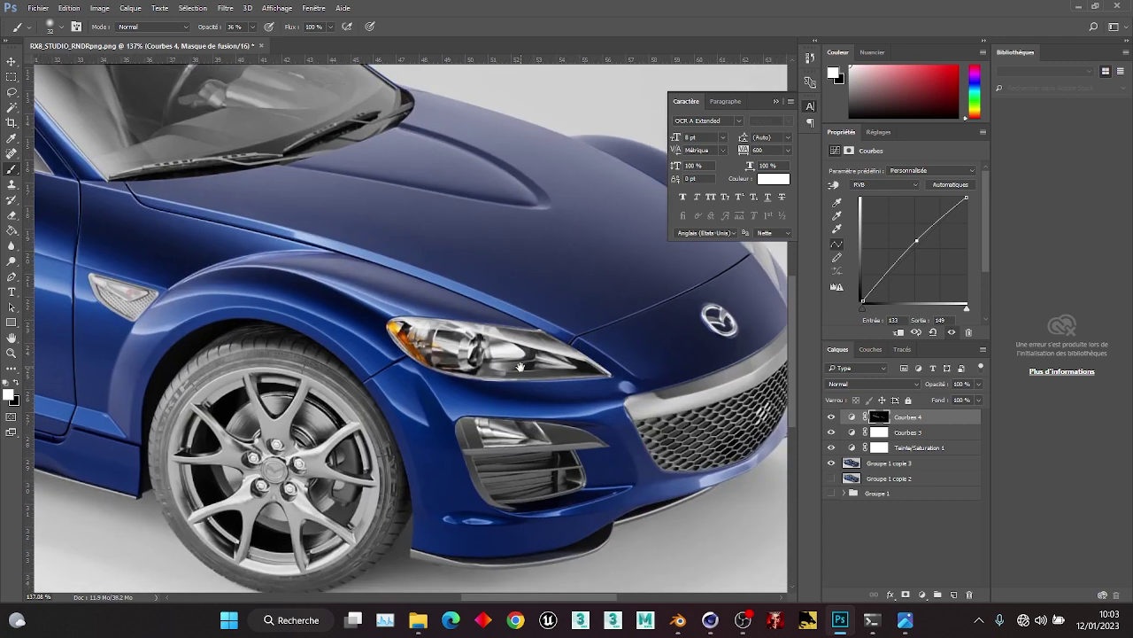
pyautogui.moveTo(233, 336)
pyautogui.mouseDown()
pyautogui.moveTo(370, 320)
pyautogui.moveTo(525, 333)
pyautogui.mouseUp()
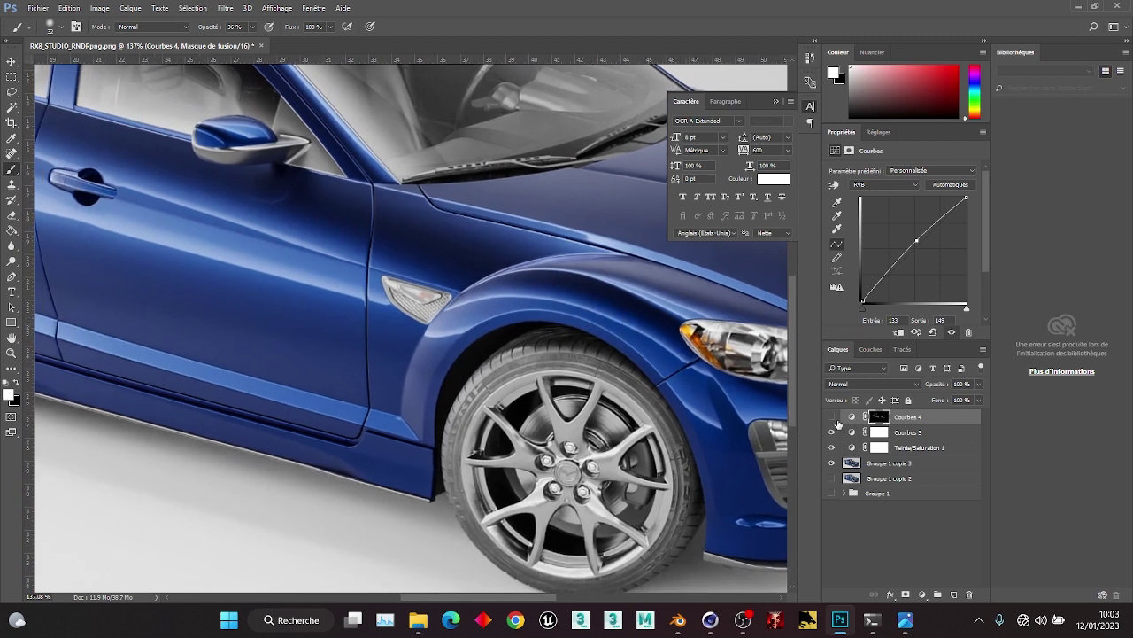
# Examine the painted highlights along the whole car body, comparing the image with and without the Courbes 4 layer.
pyautogui.click(833, 419)
pyautogui.moveTo(313, 269); pyautogui.dragTo(403, 318)
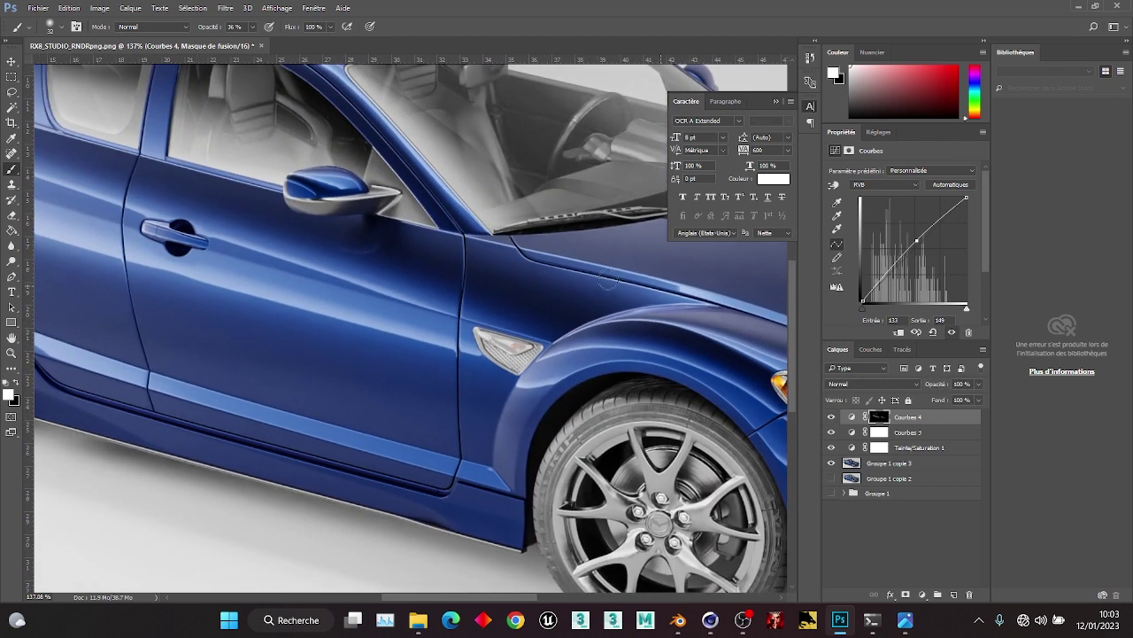
pyautogui.click(832, 419)
pyautogui.click(833, 419)
pyautogui.moveTo(465, 225); pyautogui.dragTo(372, 345)
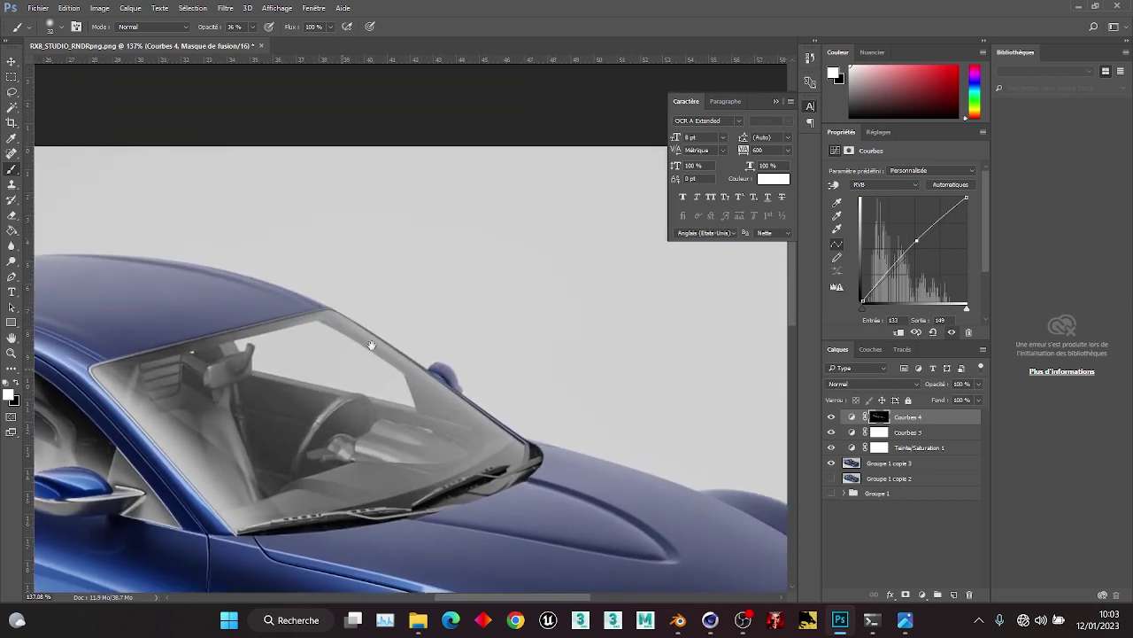
pyautogui.moveTo(464, 408); pyautogui.dragTo(205, 78)
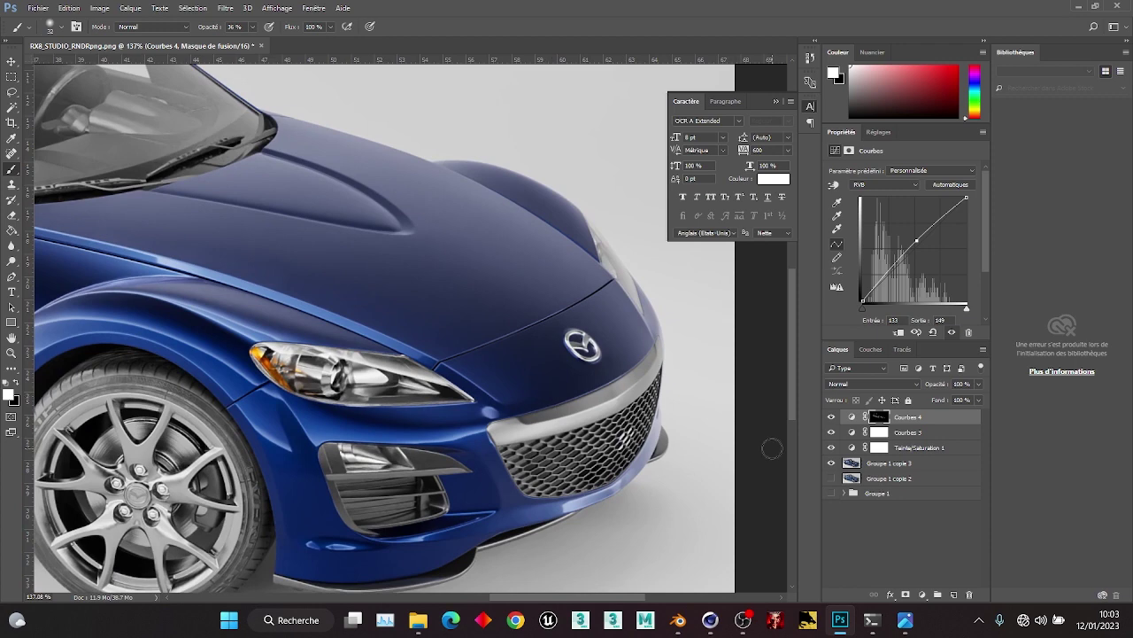
pyautogui.moveTo(216, 447); pyautogui.dragTo(460, 356)
pyautogui.moveTo(294, 248)
pyautogui.mouseDown()
pyautogui.moveTo(554, 375)
pyautogui.moveTo(753, 416)
pyautogui.mouseUp()
pyautogui.moveTo(142, 266)
pyautogui.mouseDown()
pyautogui.moveTo(448, 355)
pyautogui.moveTo(434, 358)
pyautogui.mouseUp()
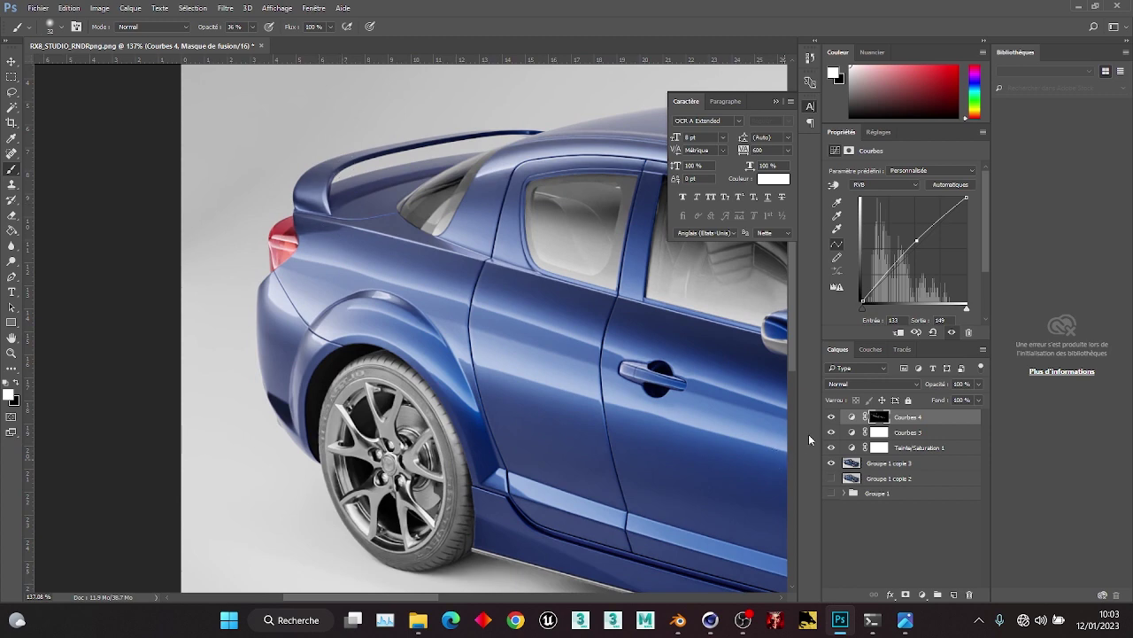
pyautogui.moveTo(597, 459); pyautogui.dragTo(428, 340)
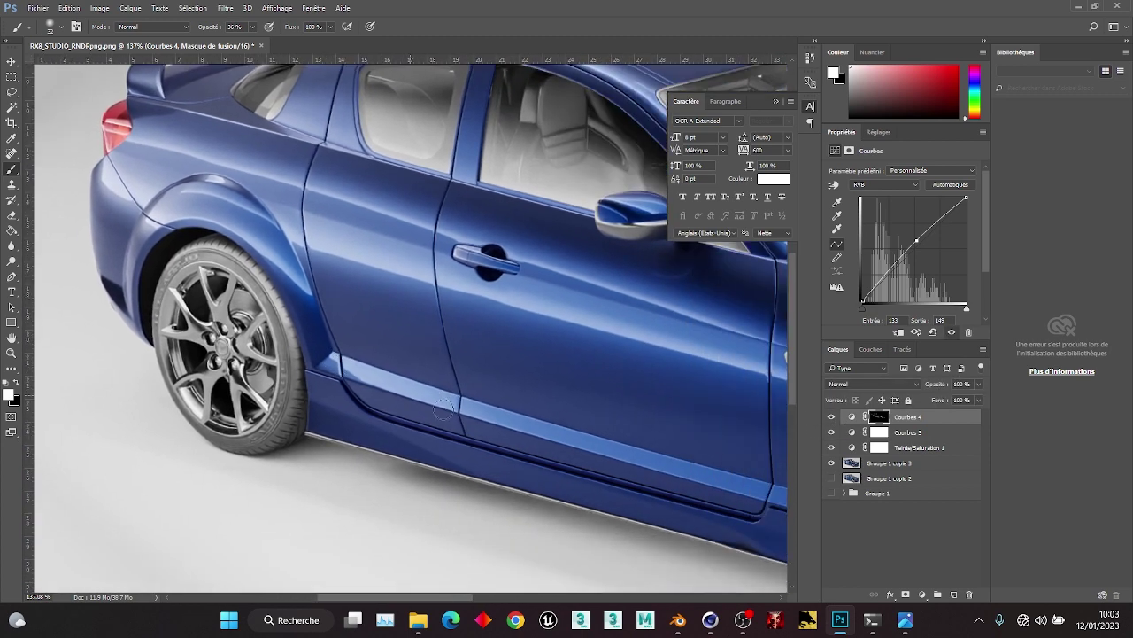
pyautogui.moveTo(772, 432); pyautogui.dragTo(369, 361)
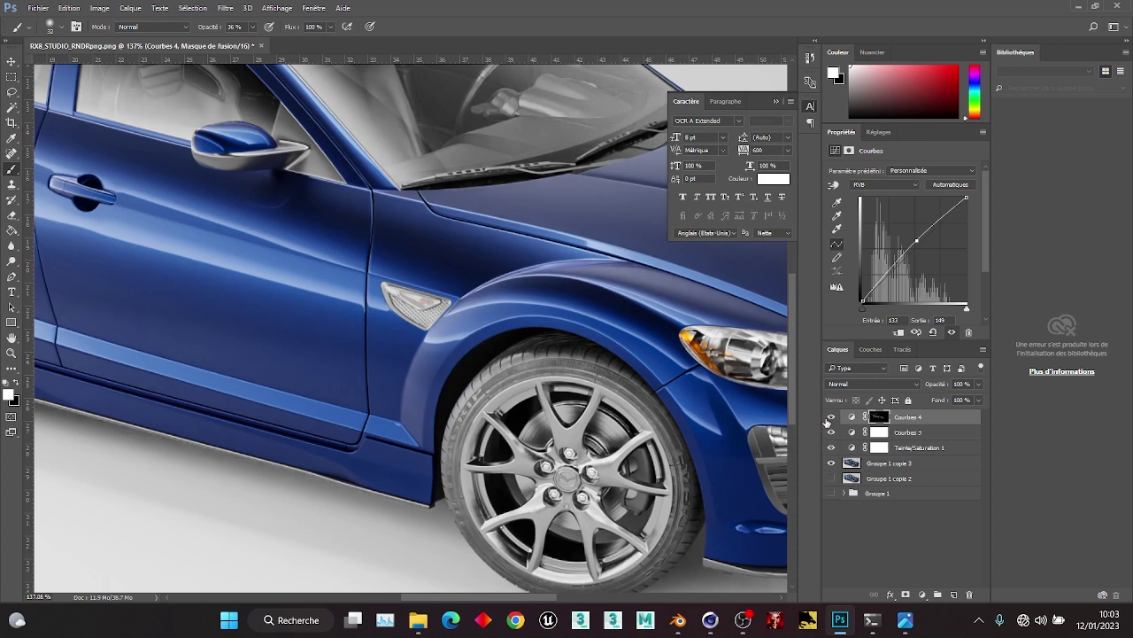
pyautogui.click(829, 418)
pyautogui.click(828, 418)
# Bring the whole car image into view and collapse the Caractère panel.
pyautogui.press('z')
pyautogui.moveTo(483, 325); pyautogui.dragTo(387, 435)
pyautogui.click(776, 103)
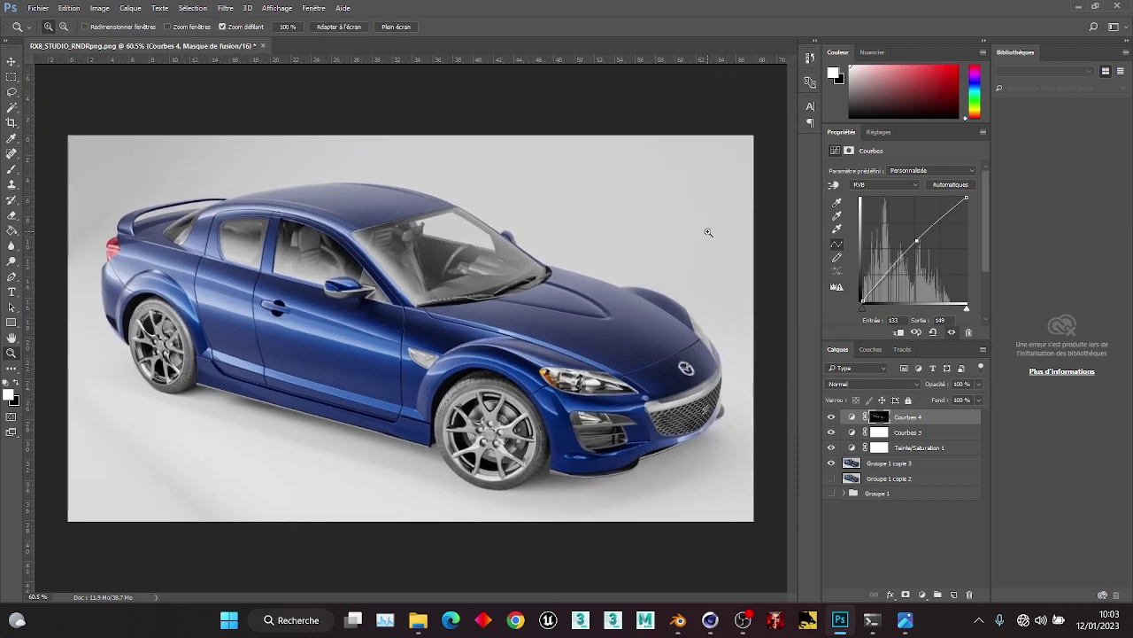
# Compare the edited image with the reference RX8_STUDIO_RNDR.jpg in the photo viewer, and return to Photoshop.
pyautogui.moveTo(905, 620)
pyautogui.click(828, 553)
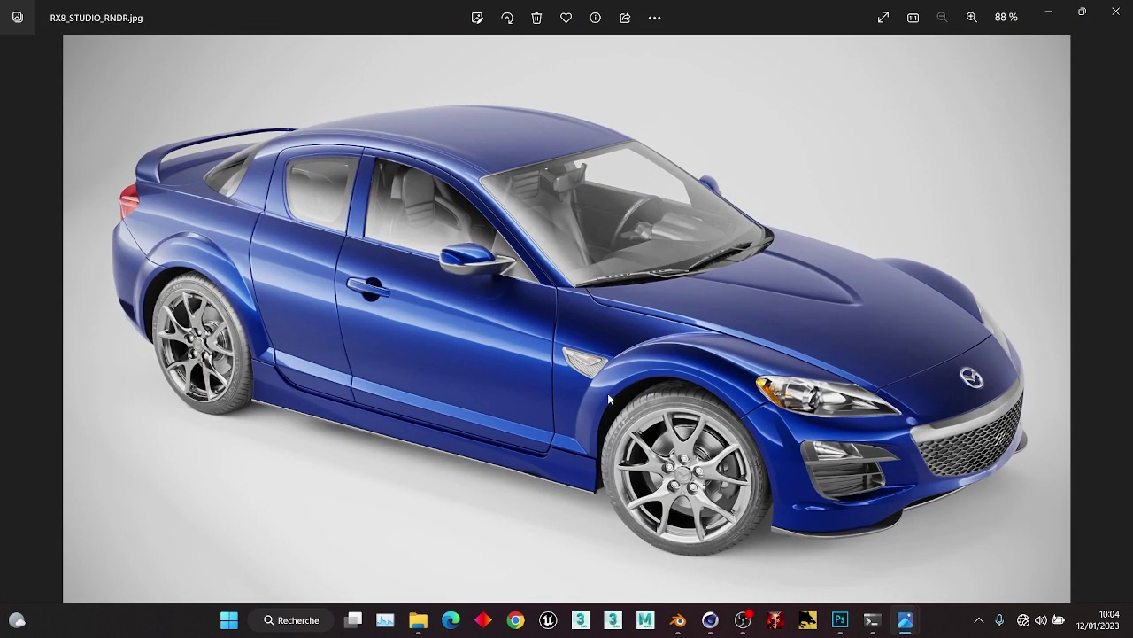
pyautogui.click(1045, 12)
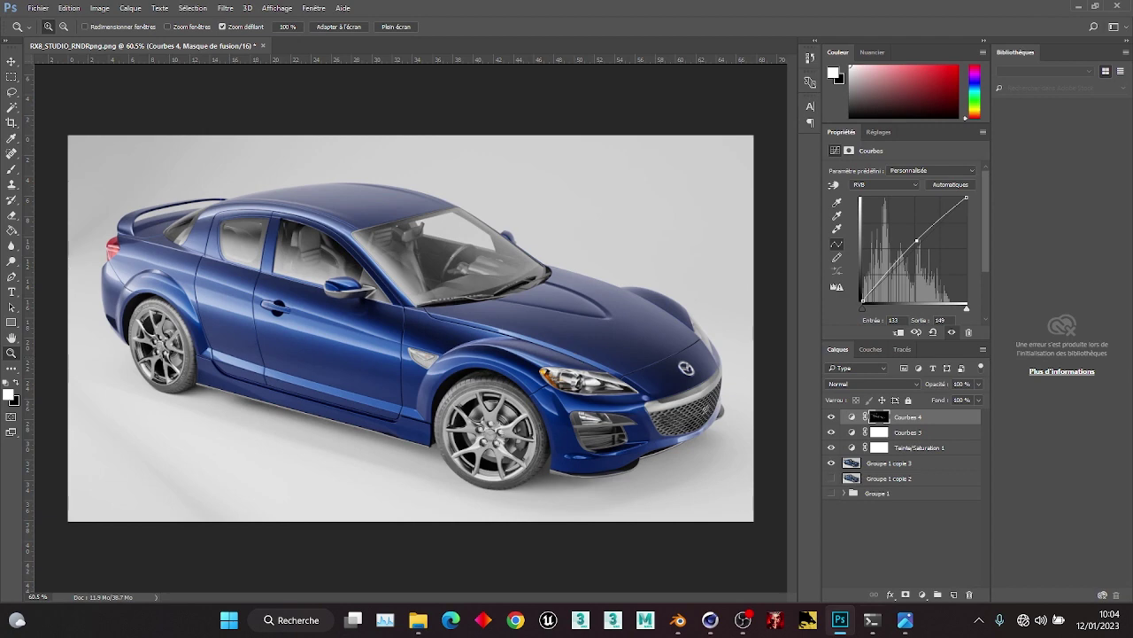
pyautogui.click(909, 622)
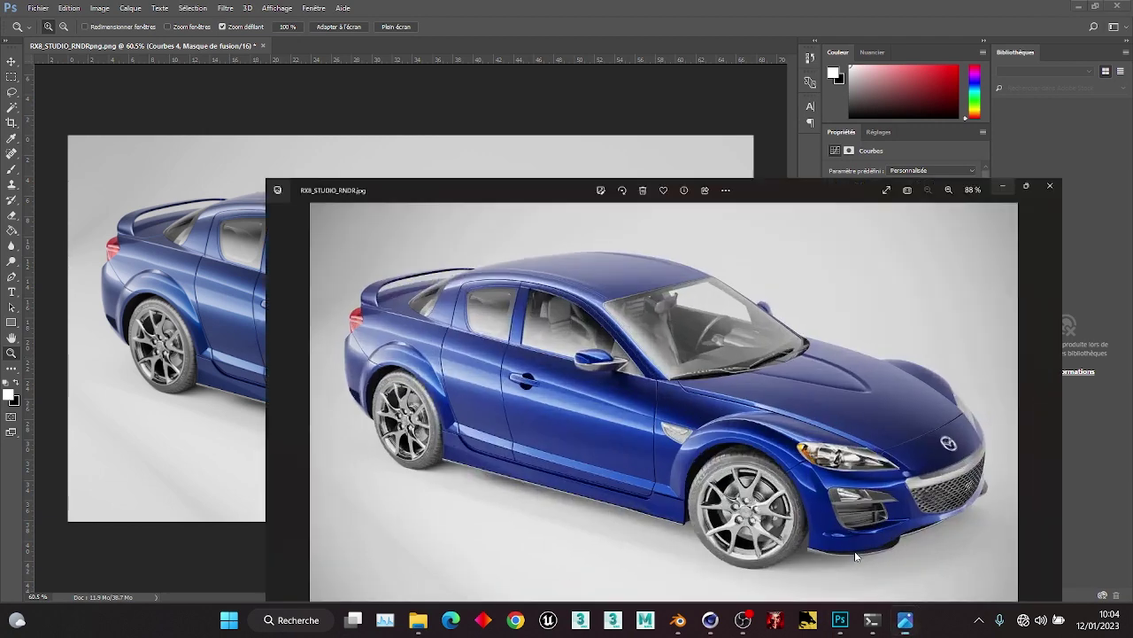
pyautogui.click(1052, 14)
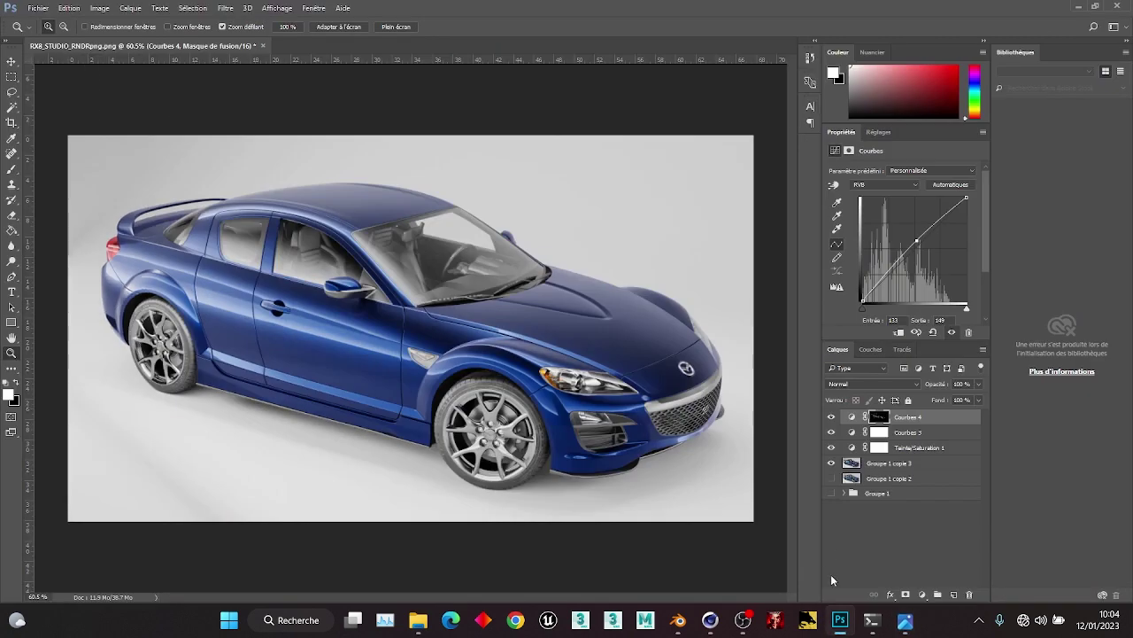
# Merge the Courbes 4, Courbes 3, Teinte/Saturation 1 and Groupe 1 copie 3 layers into one.
pyautogui.keyDown('shift'); pyautogui.click(891, 464); pyautogui.keyUp('shift')
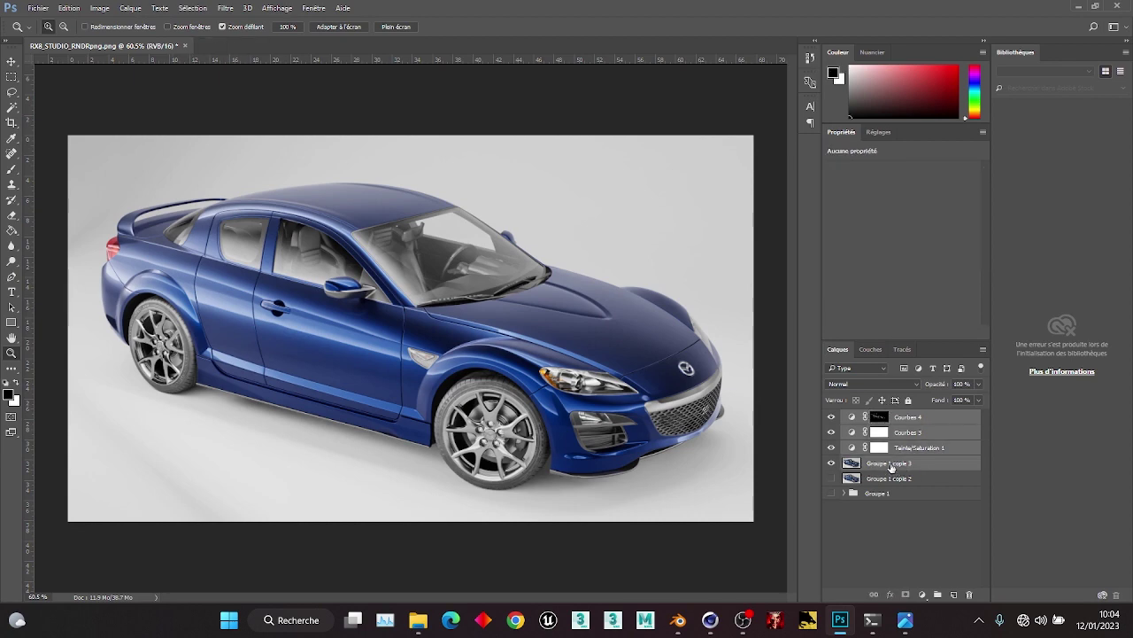
pyautogui.rightClick(910, 440)
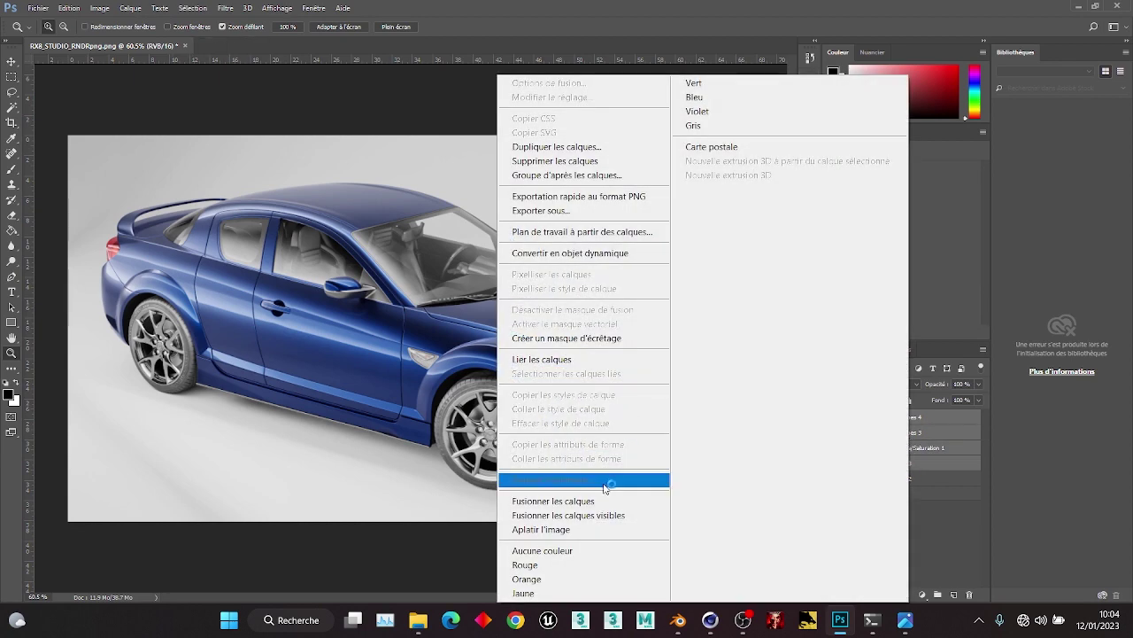
pyautogui.click(599, 501)
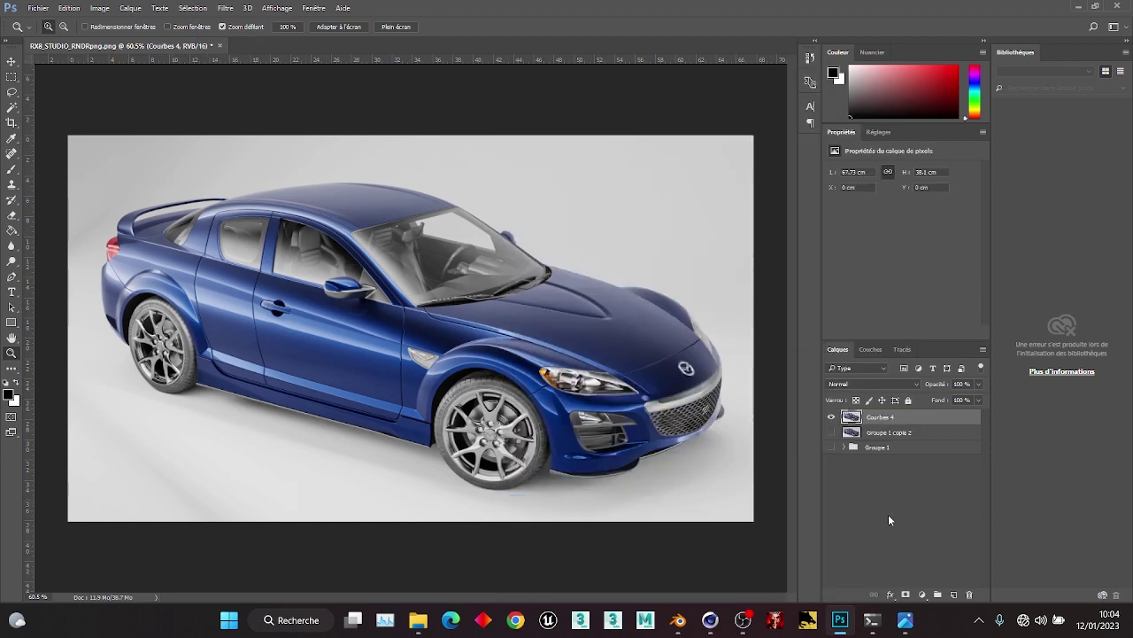
# Start a custom Correction de l'objectif filter on the merged layer and set the vignette amount to -30.
pyautogui.click(225, 8)
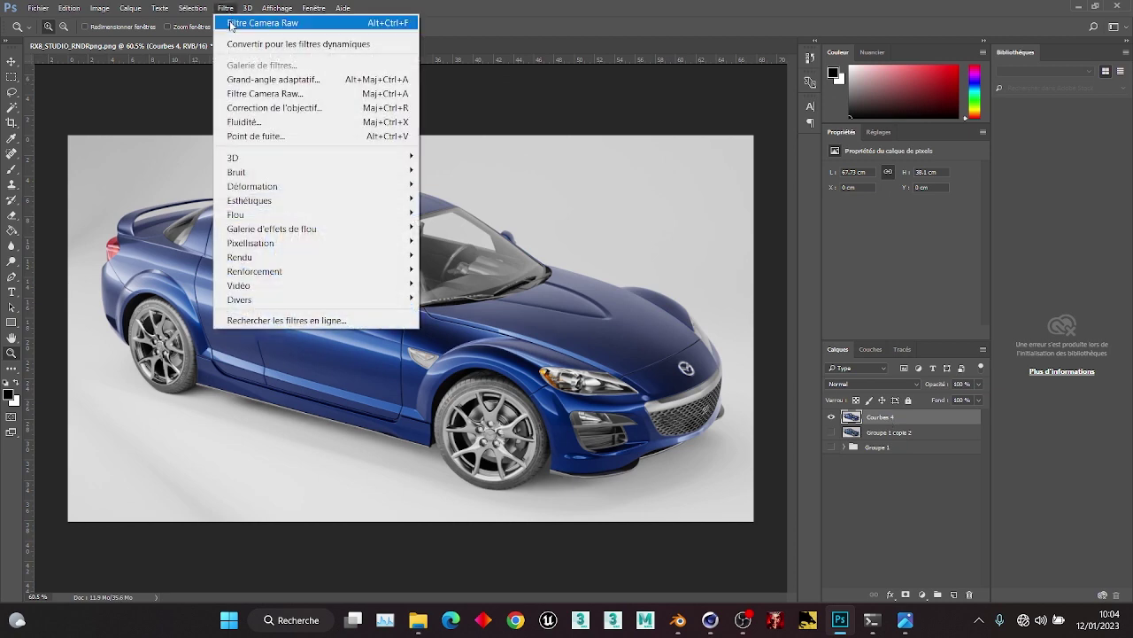
pyautogui.click(286, 108)
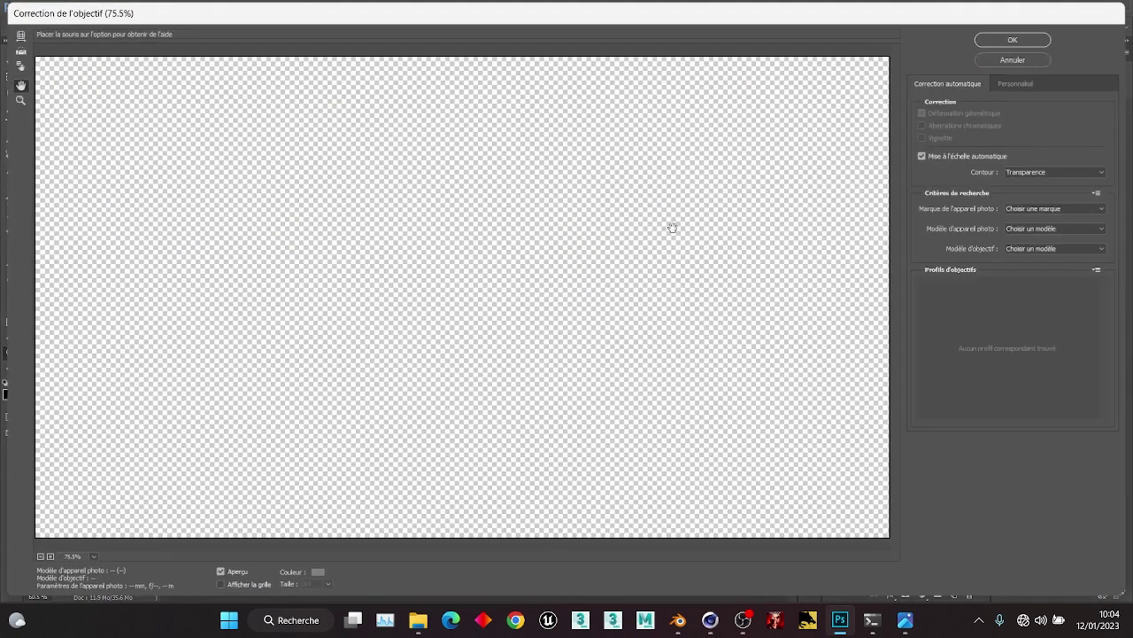
pyautogui.click(1004, 85)
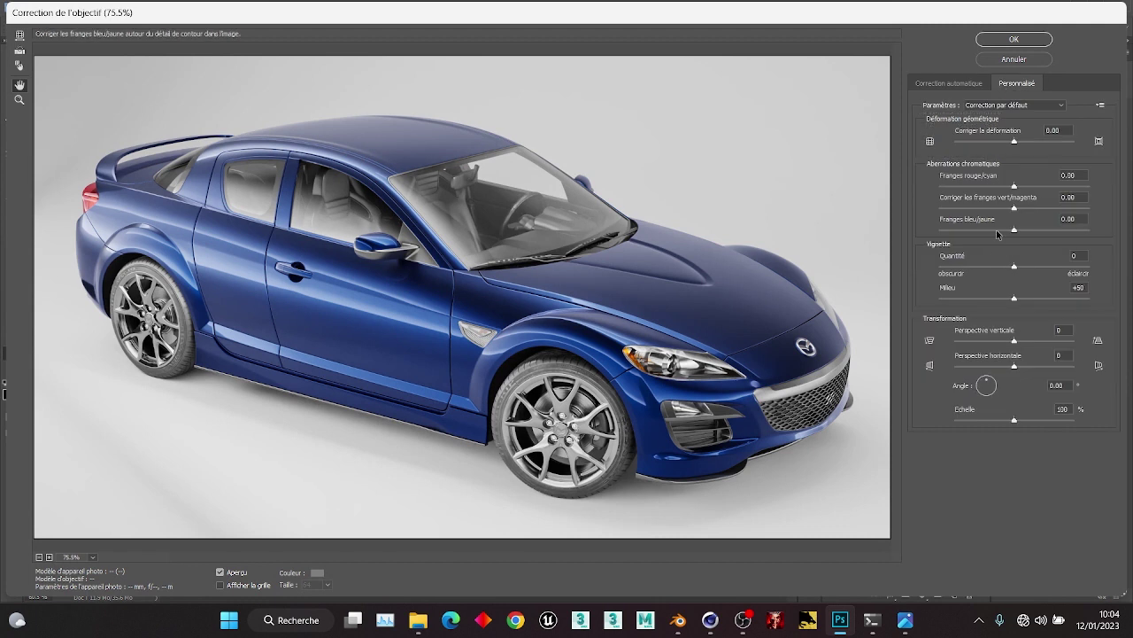
pyautogui.click(1082, 255)
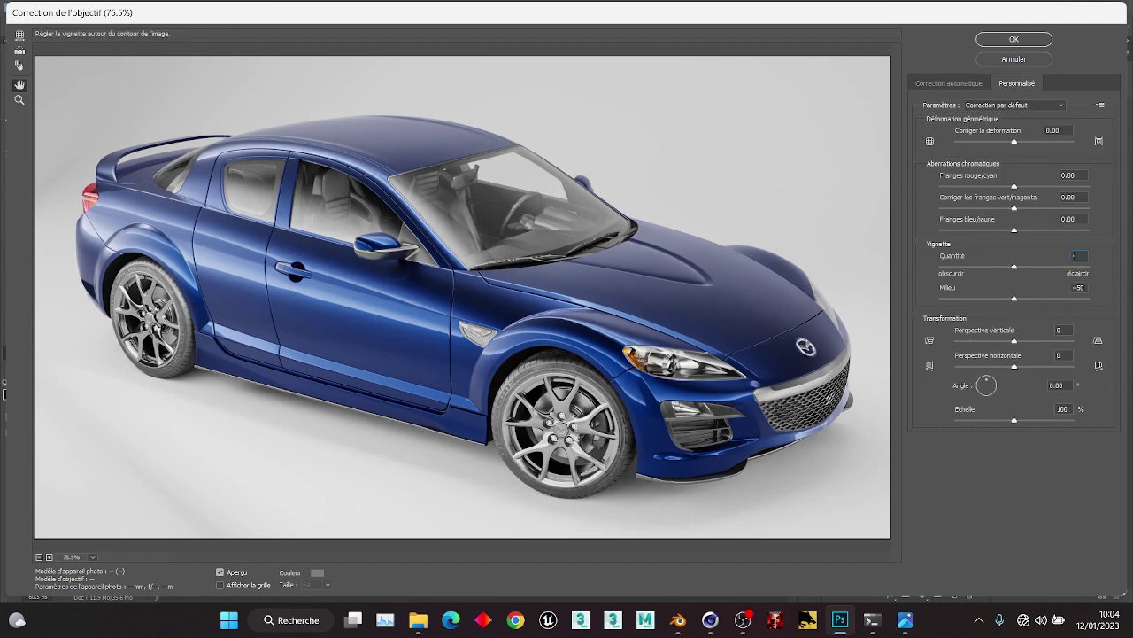
pyautogui.write('-30')
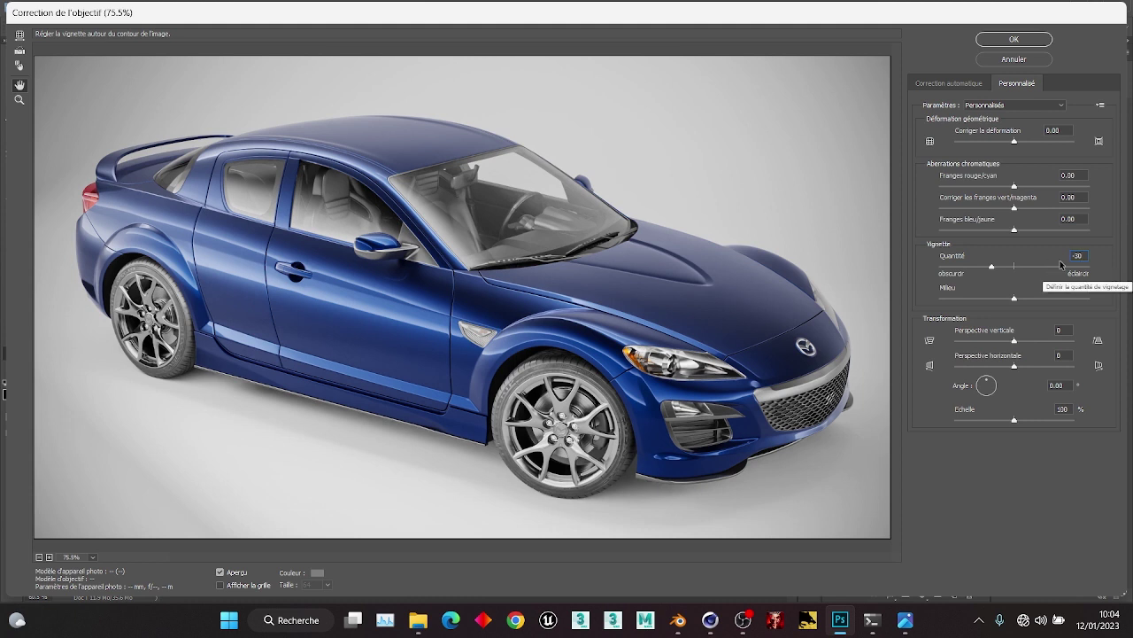
# Set the vignette amount to -20 and apply the lens correction.
pyautogui.press('BackSpace')
pyautogui.press('BackSpace')
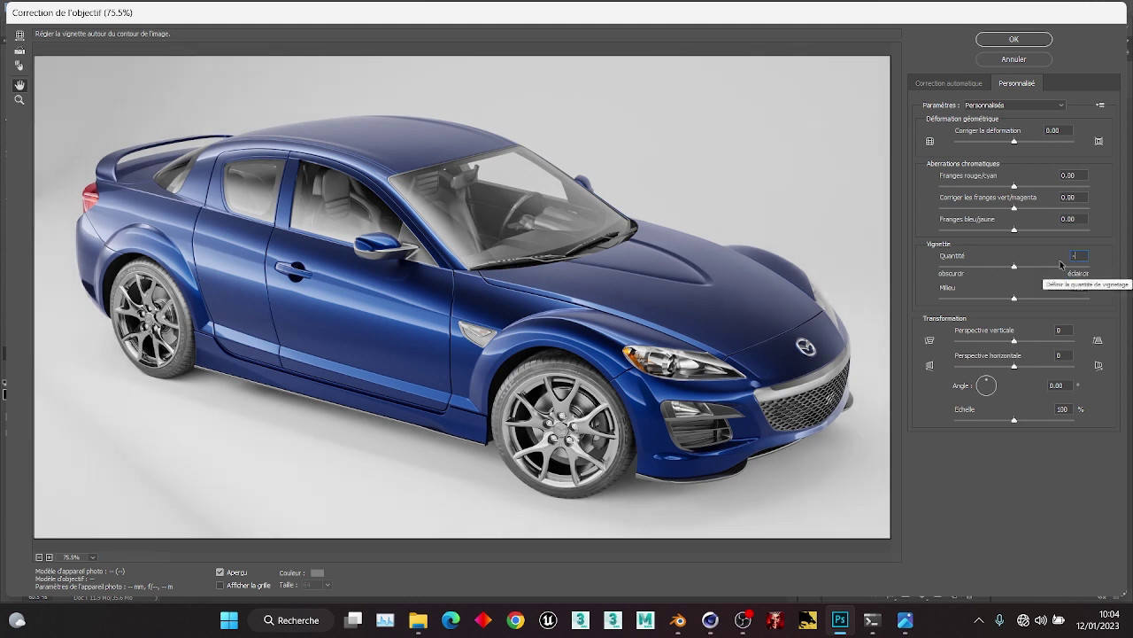
pyautogui.write('20')
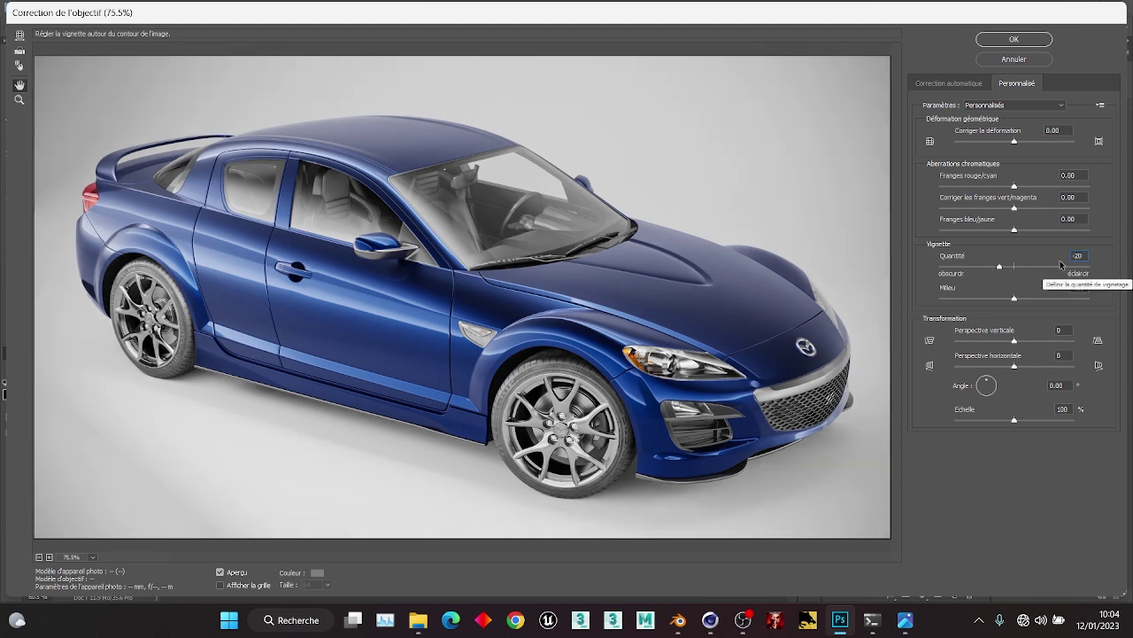
pyautogui.click(1014, 39)
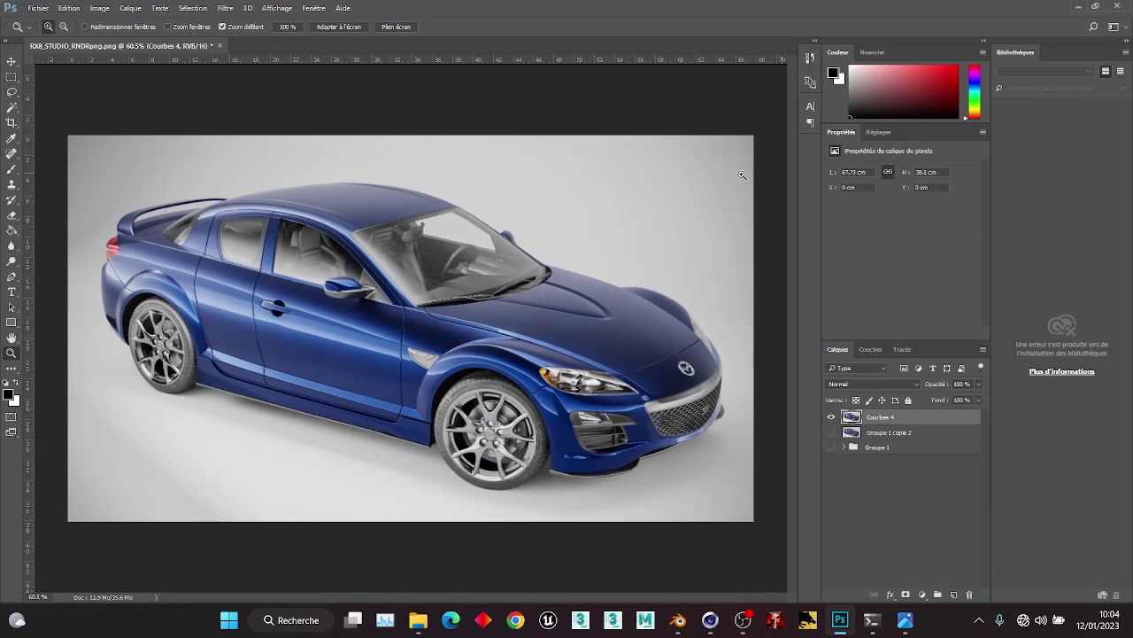